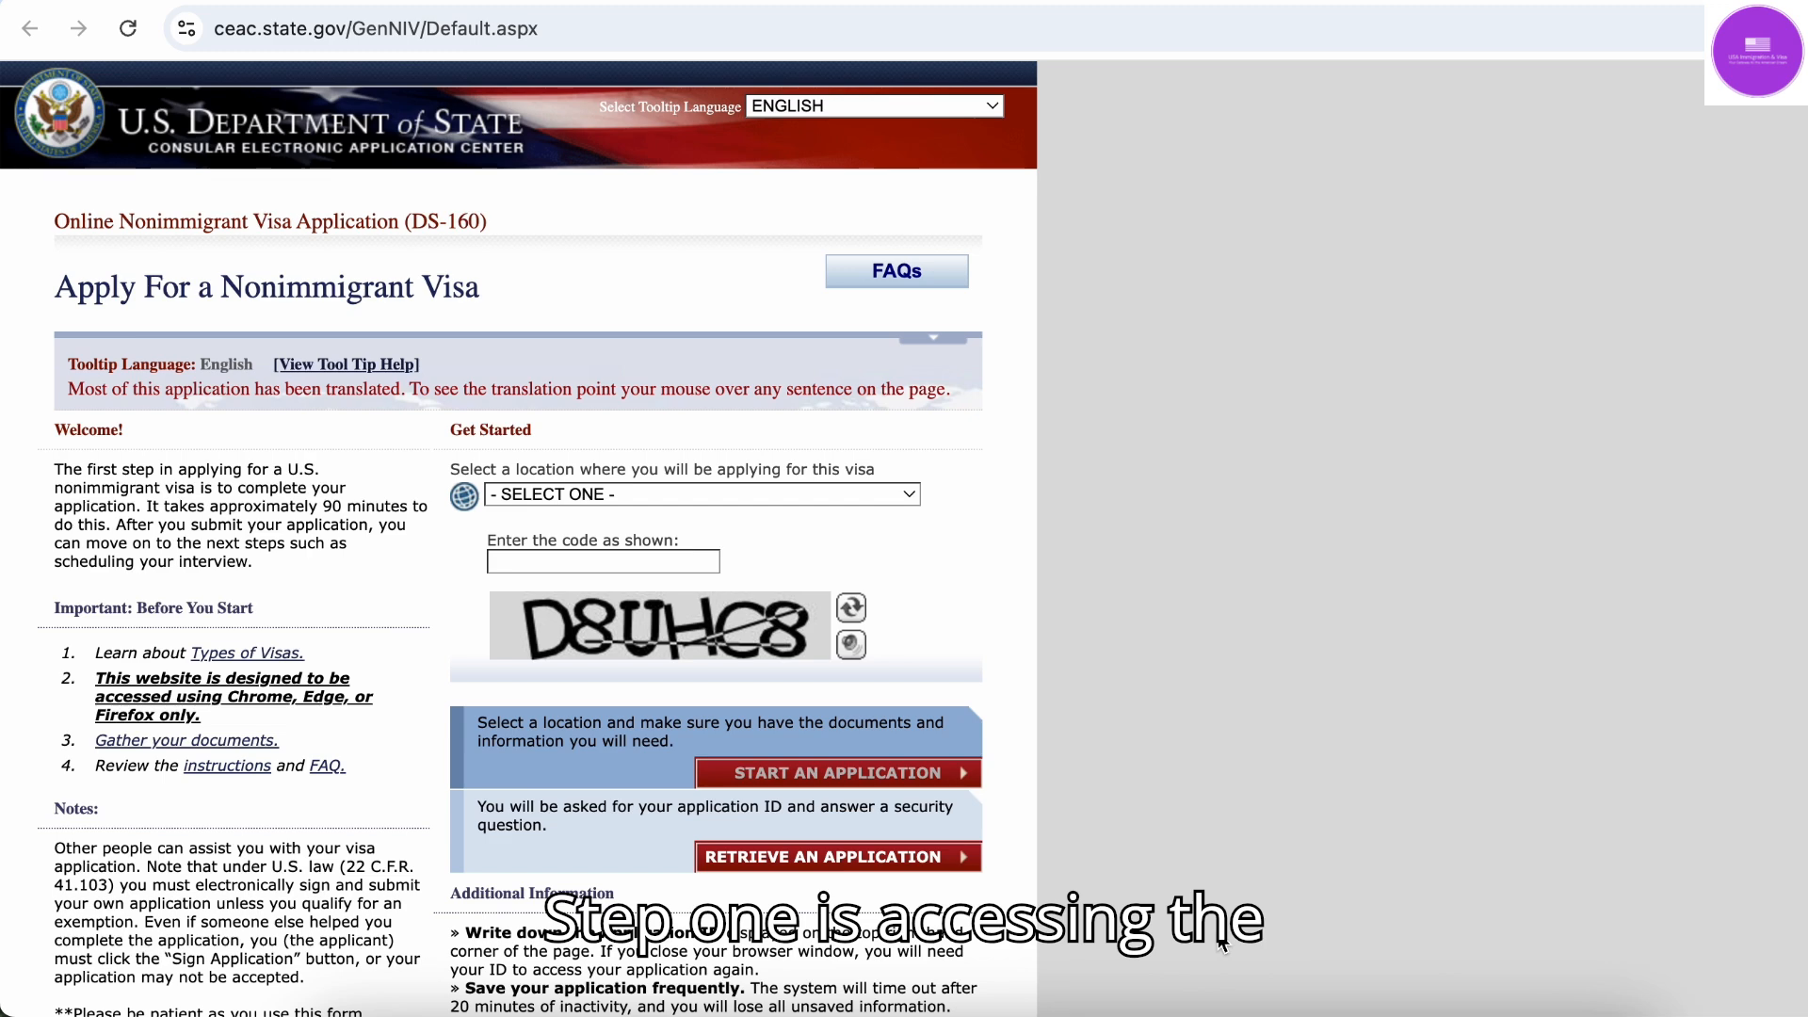
Search Google for "Ds 160 form" and open the Consular Electronic Application Center's Online Nonimmigrant Visa Application result
left_click(654, 1)
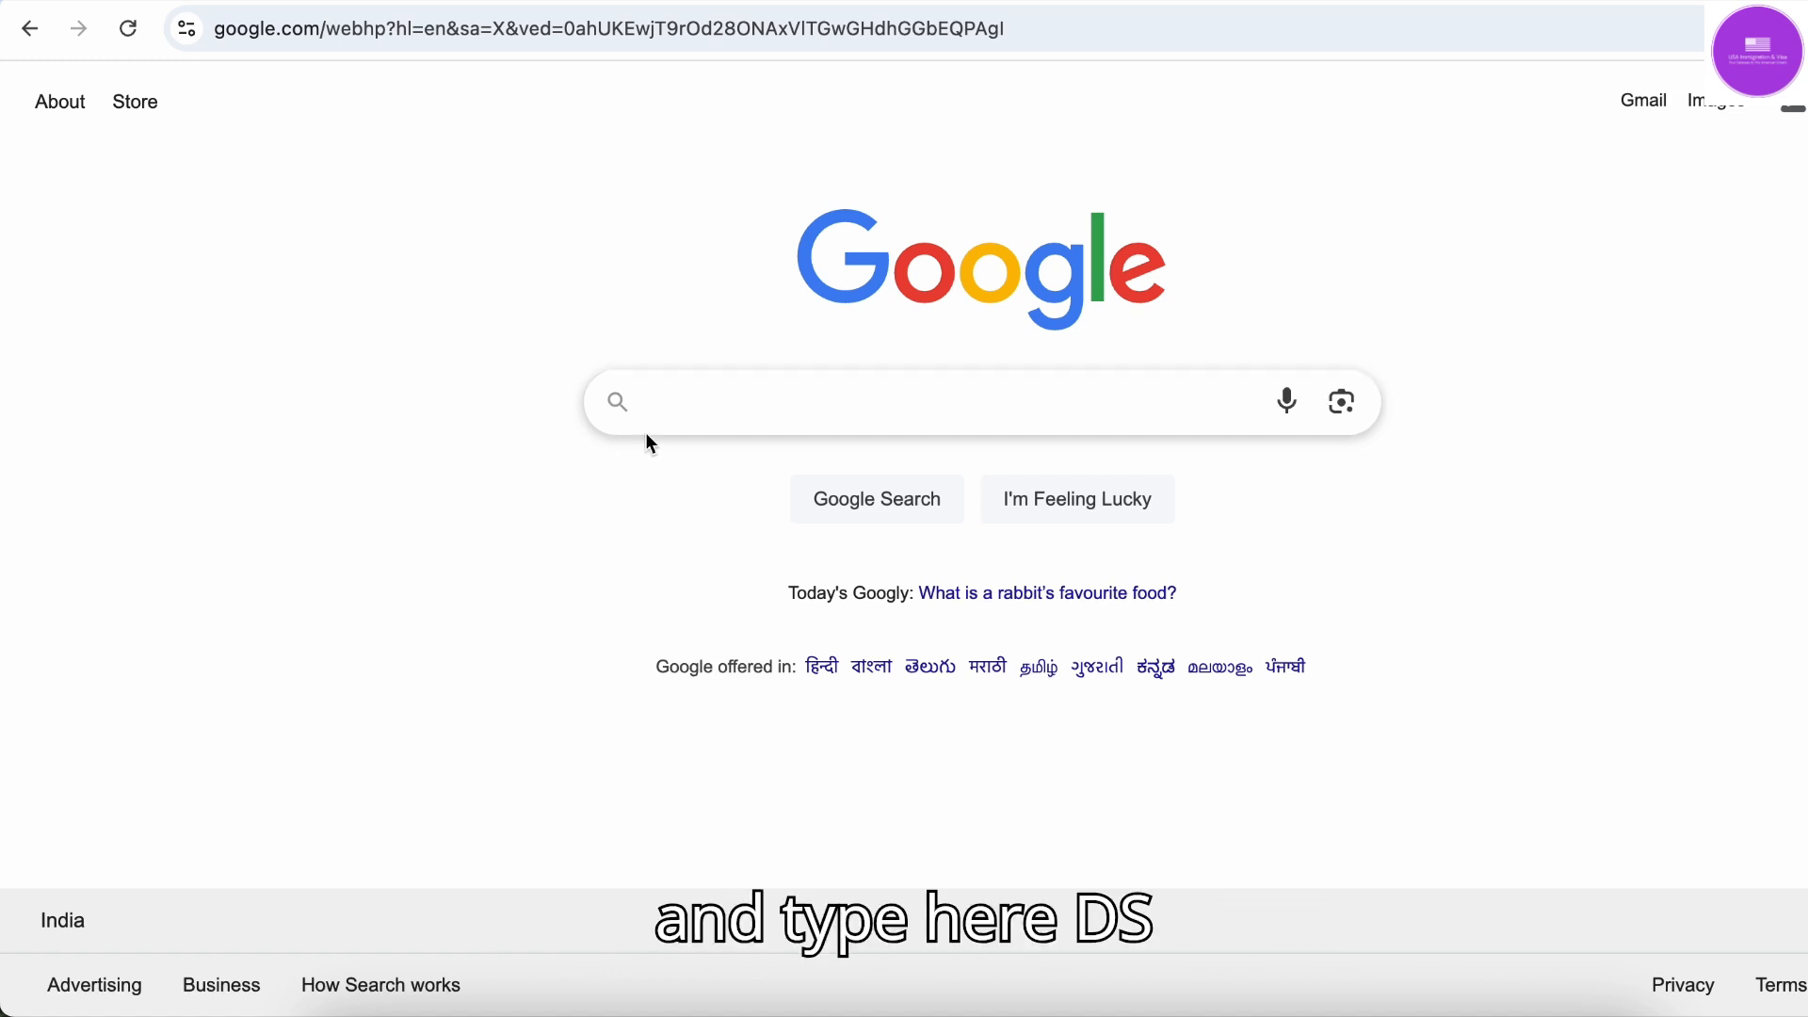
left_click(710, 407)
type("D")
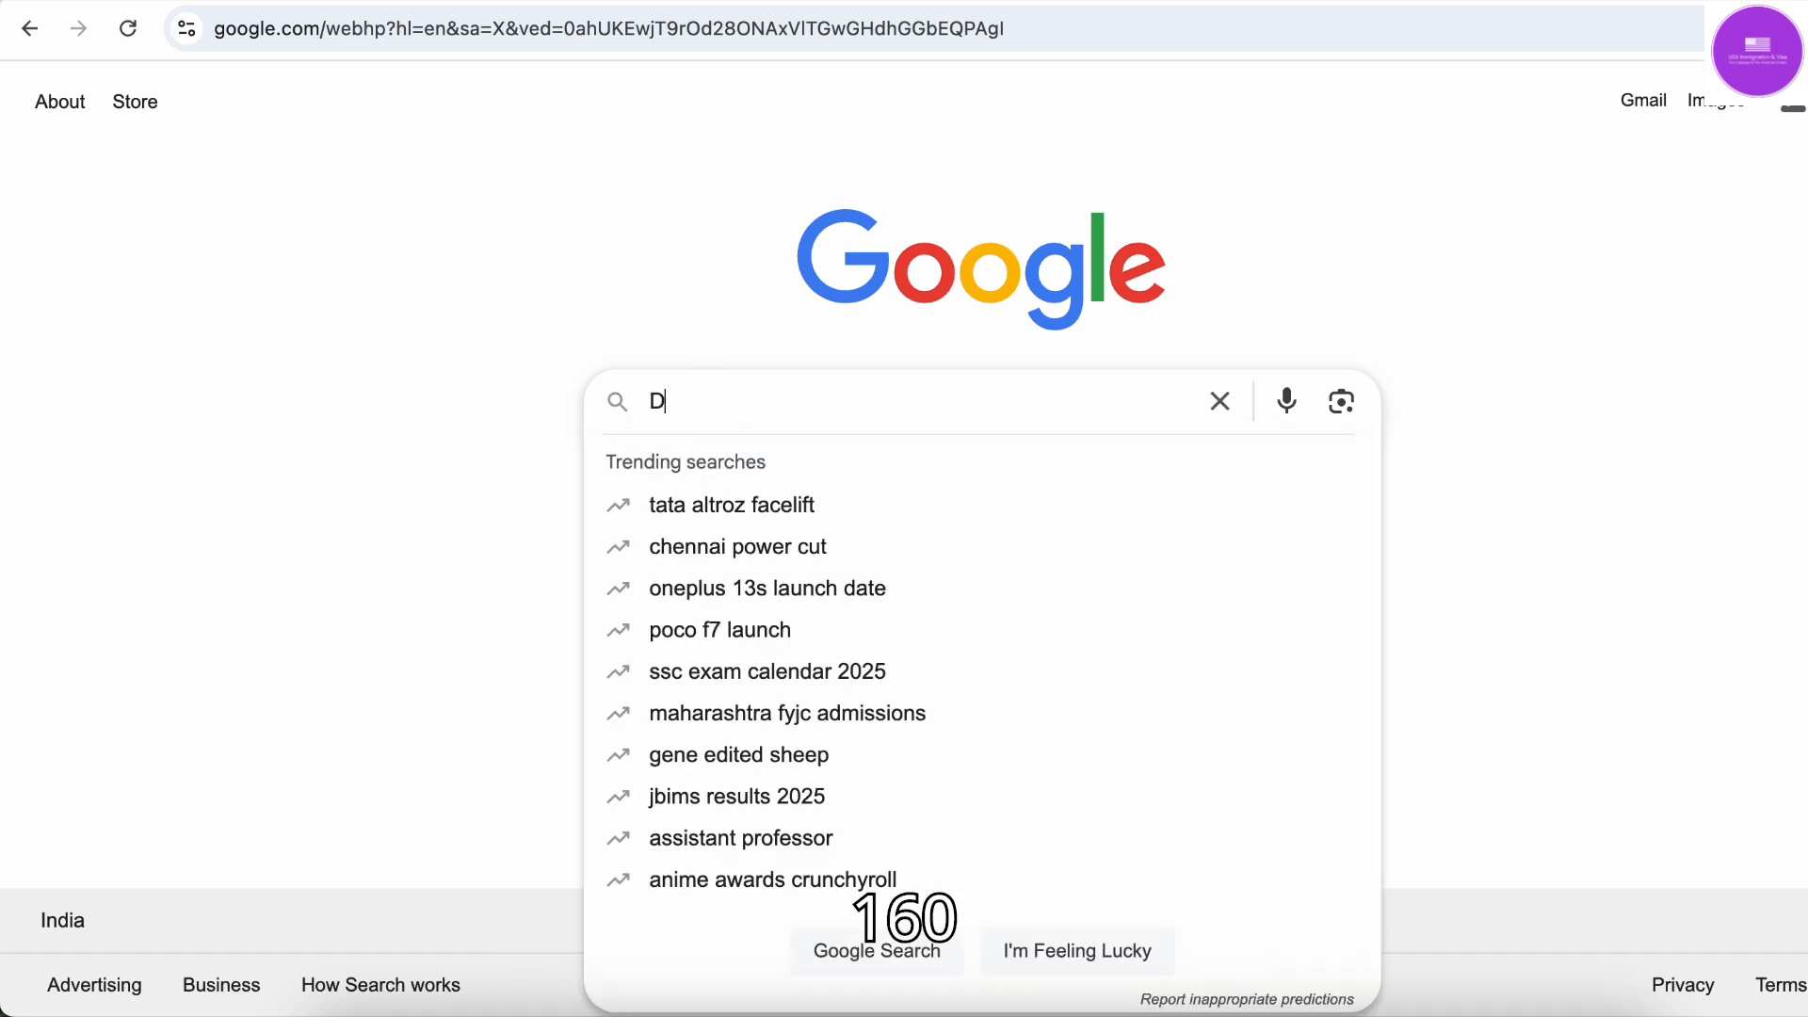
type("s 160")
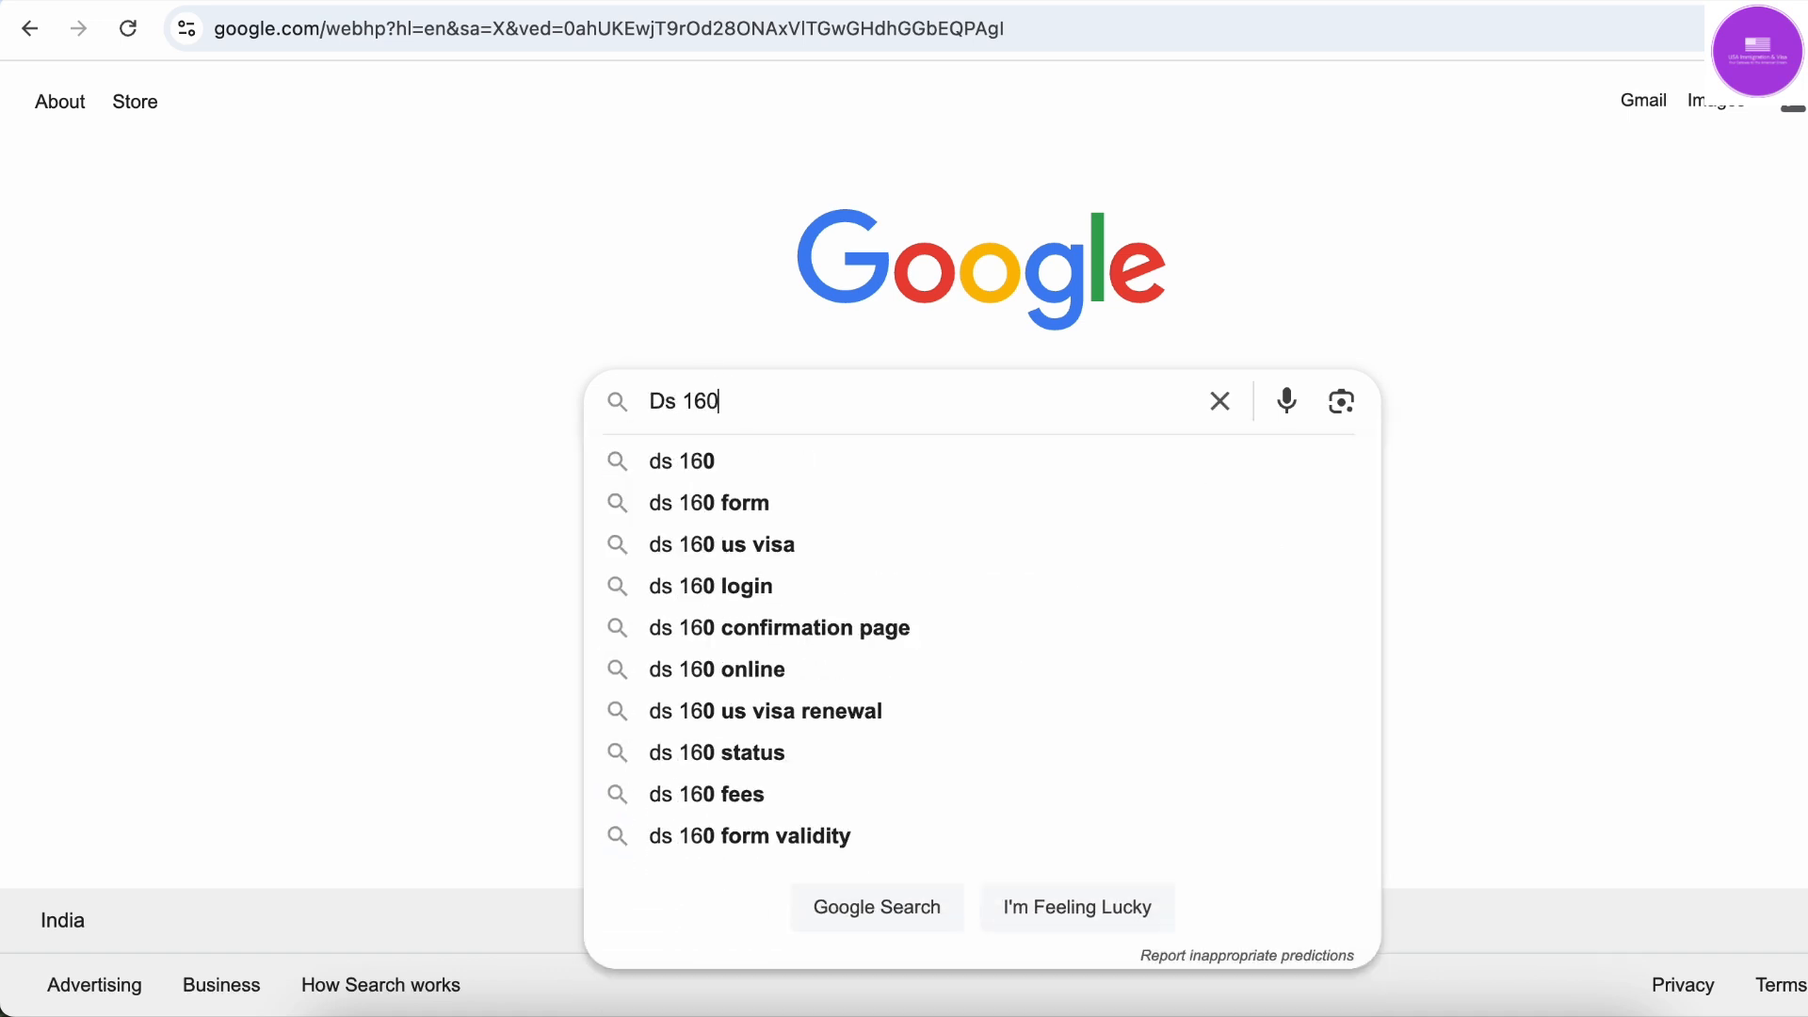
type(" form")
key("Return")
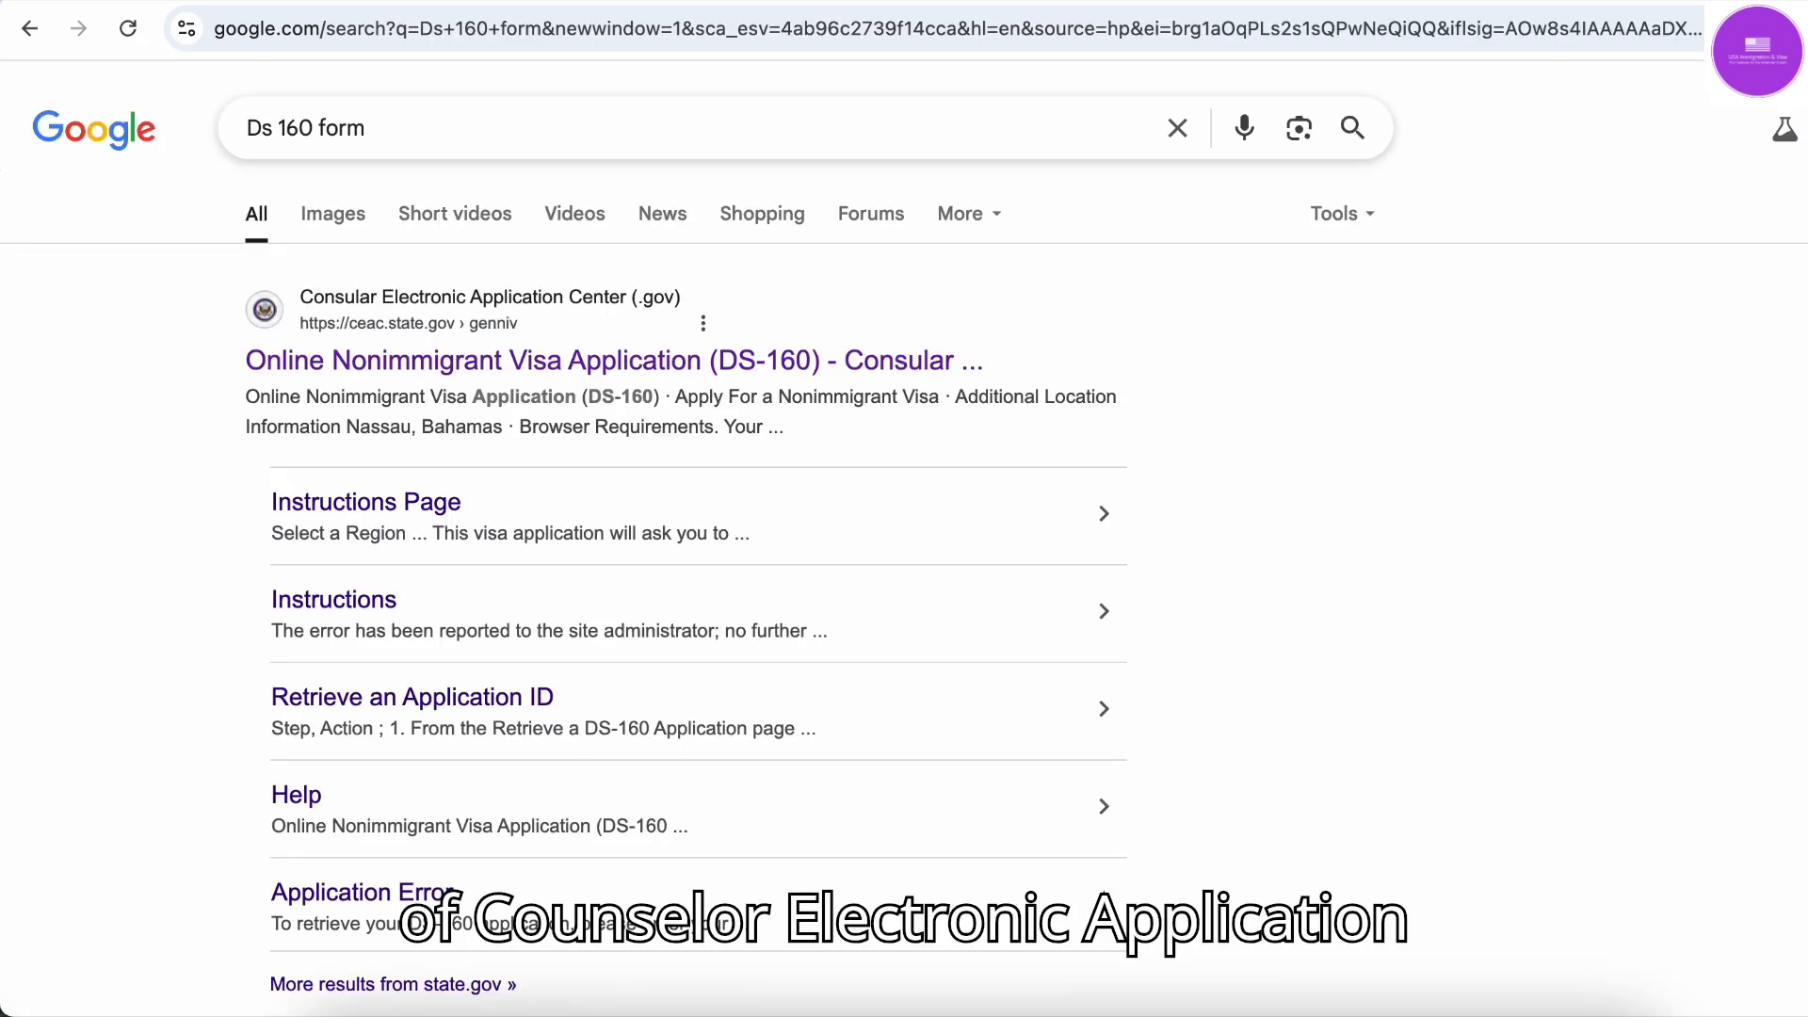
left_click(610, 361)
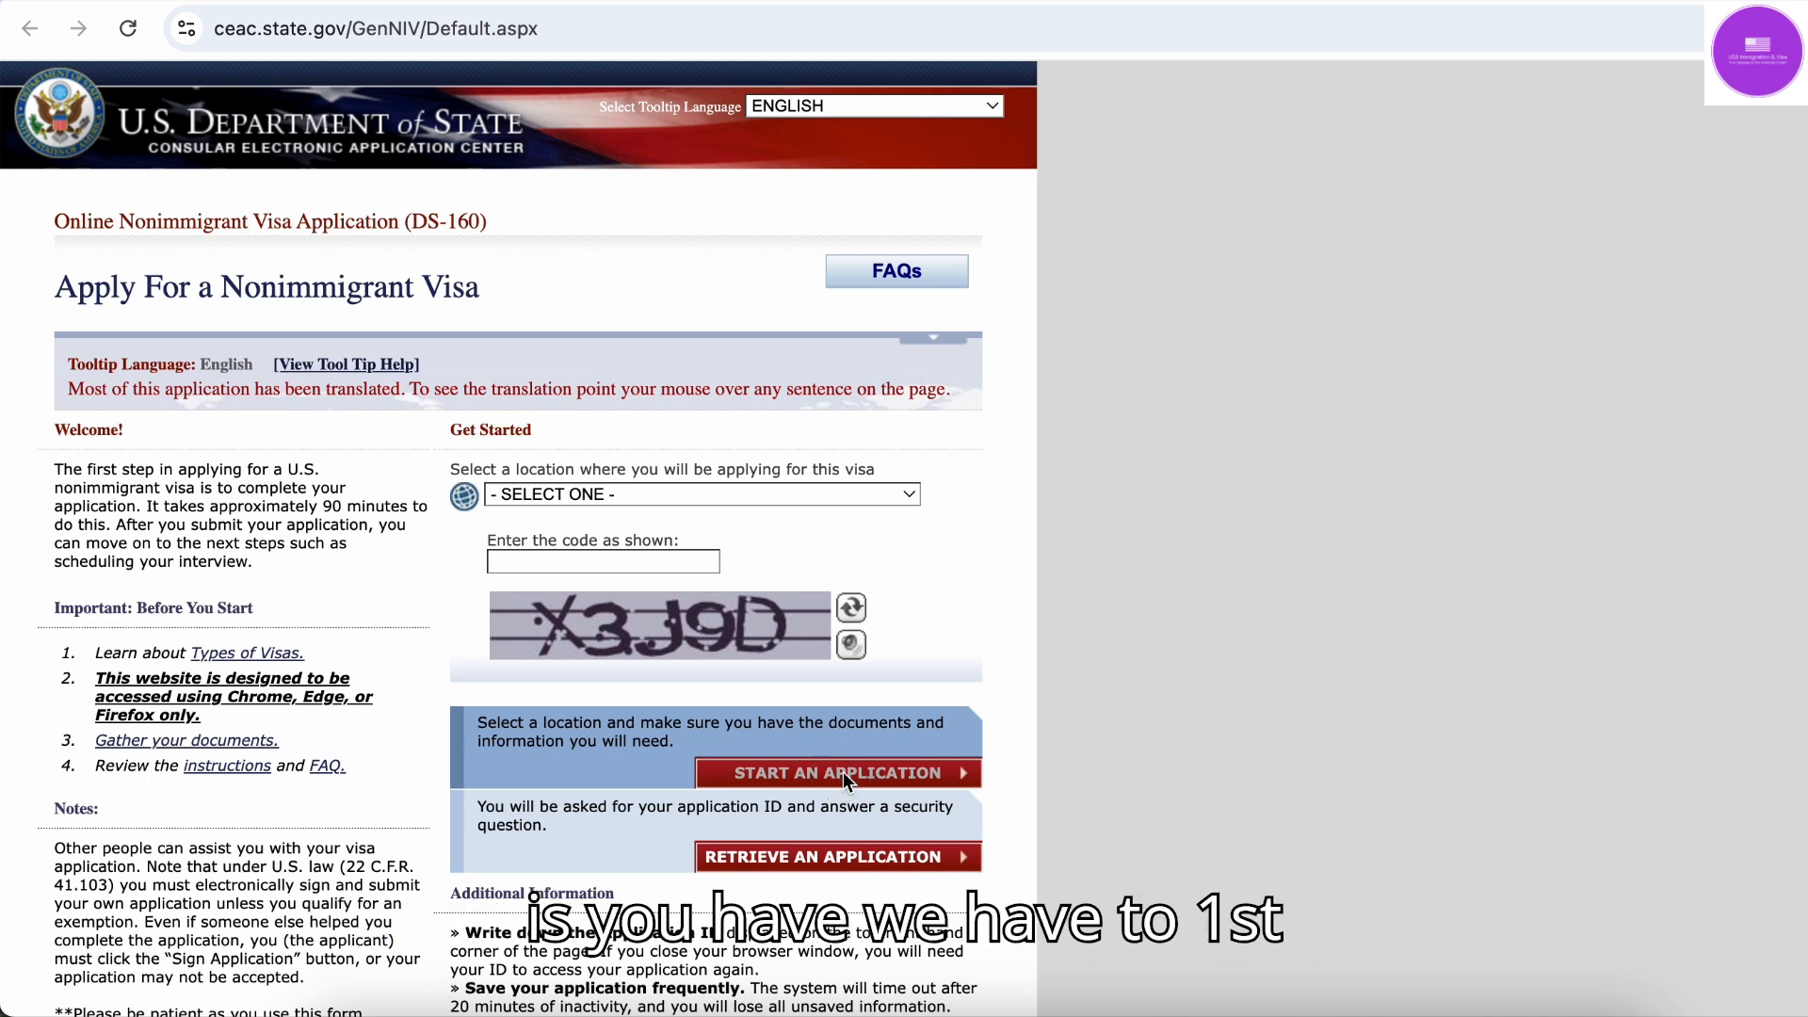
Choose INDIA, NEW DELHI as the location where the visa application will be made
left_click(804, 496)
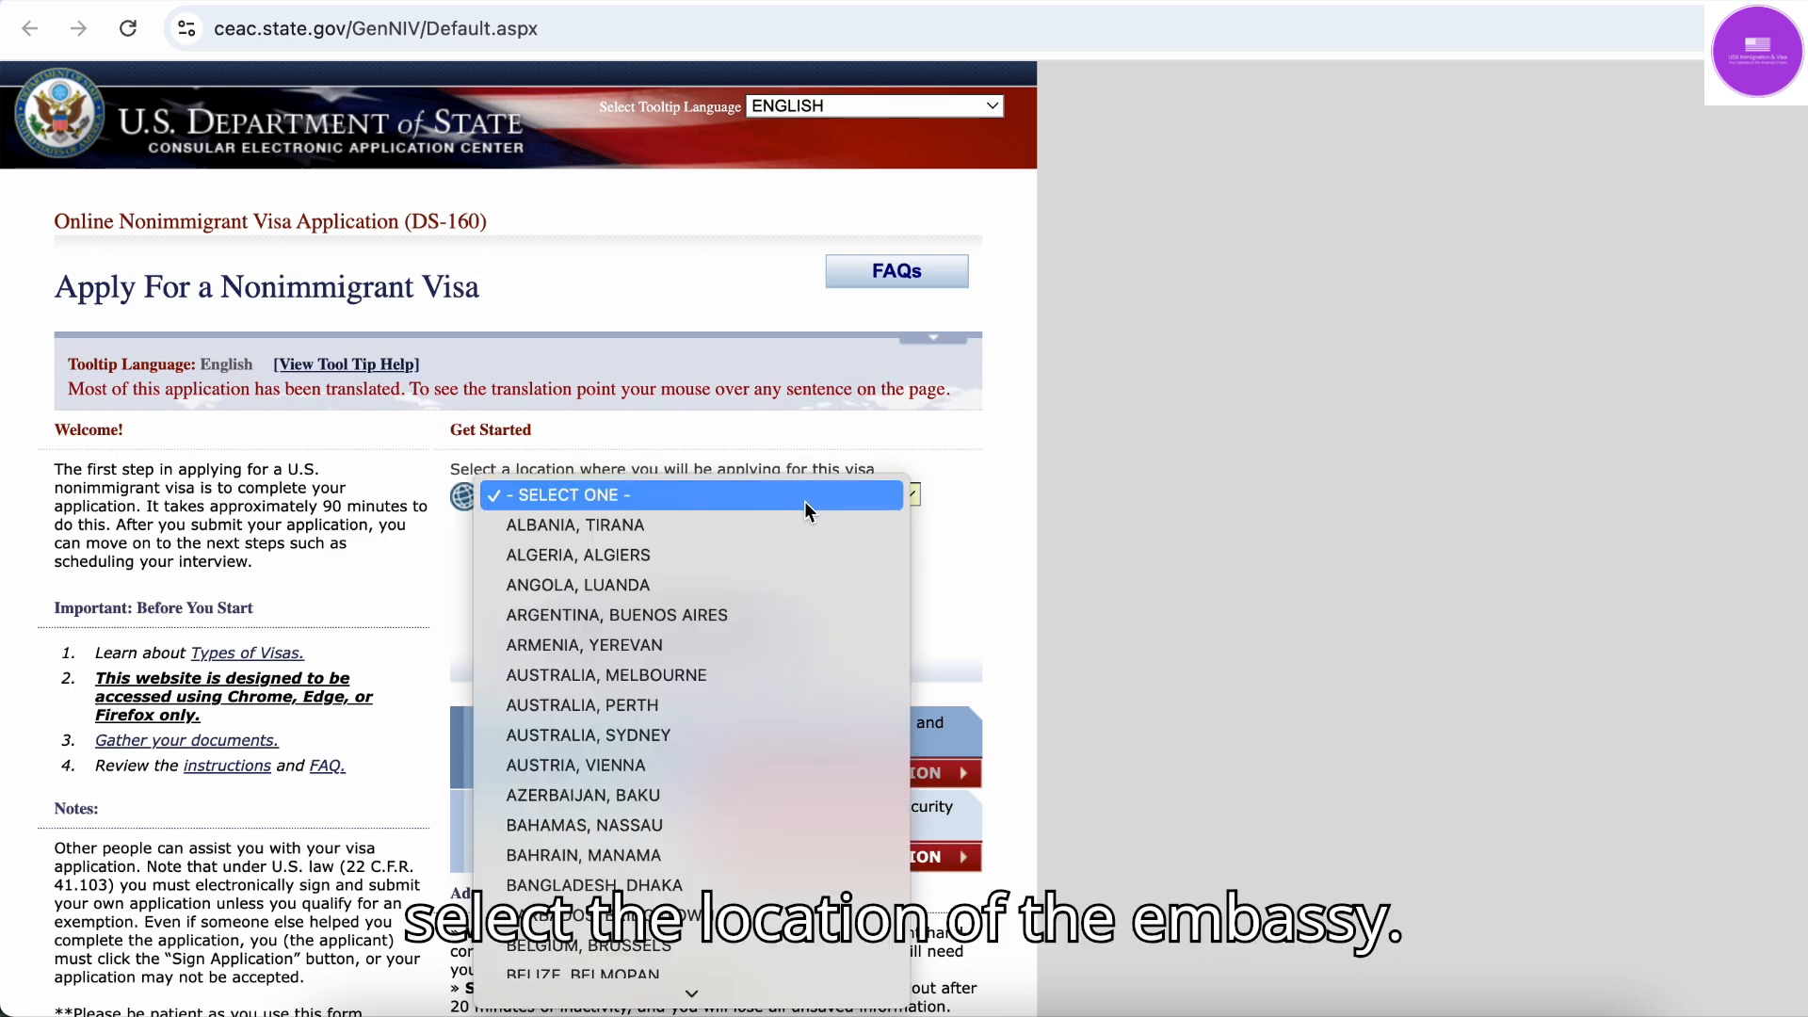
scroll(725, 731, "down", 3)
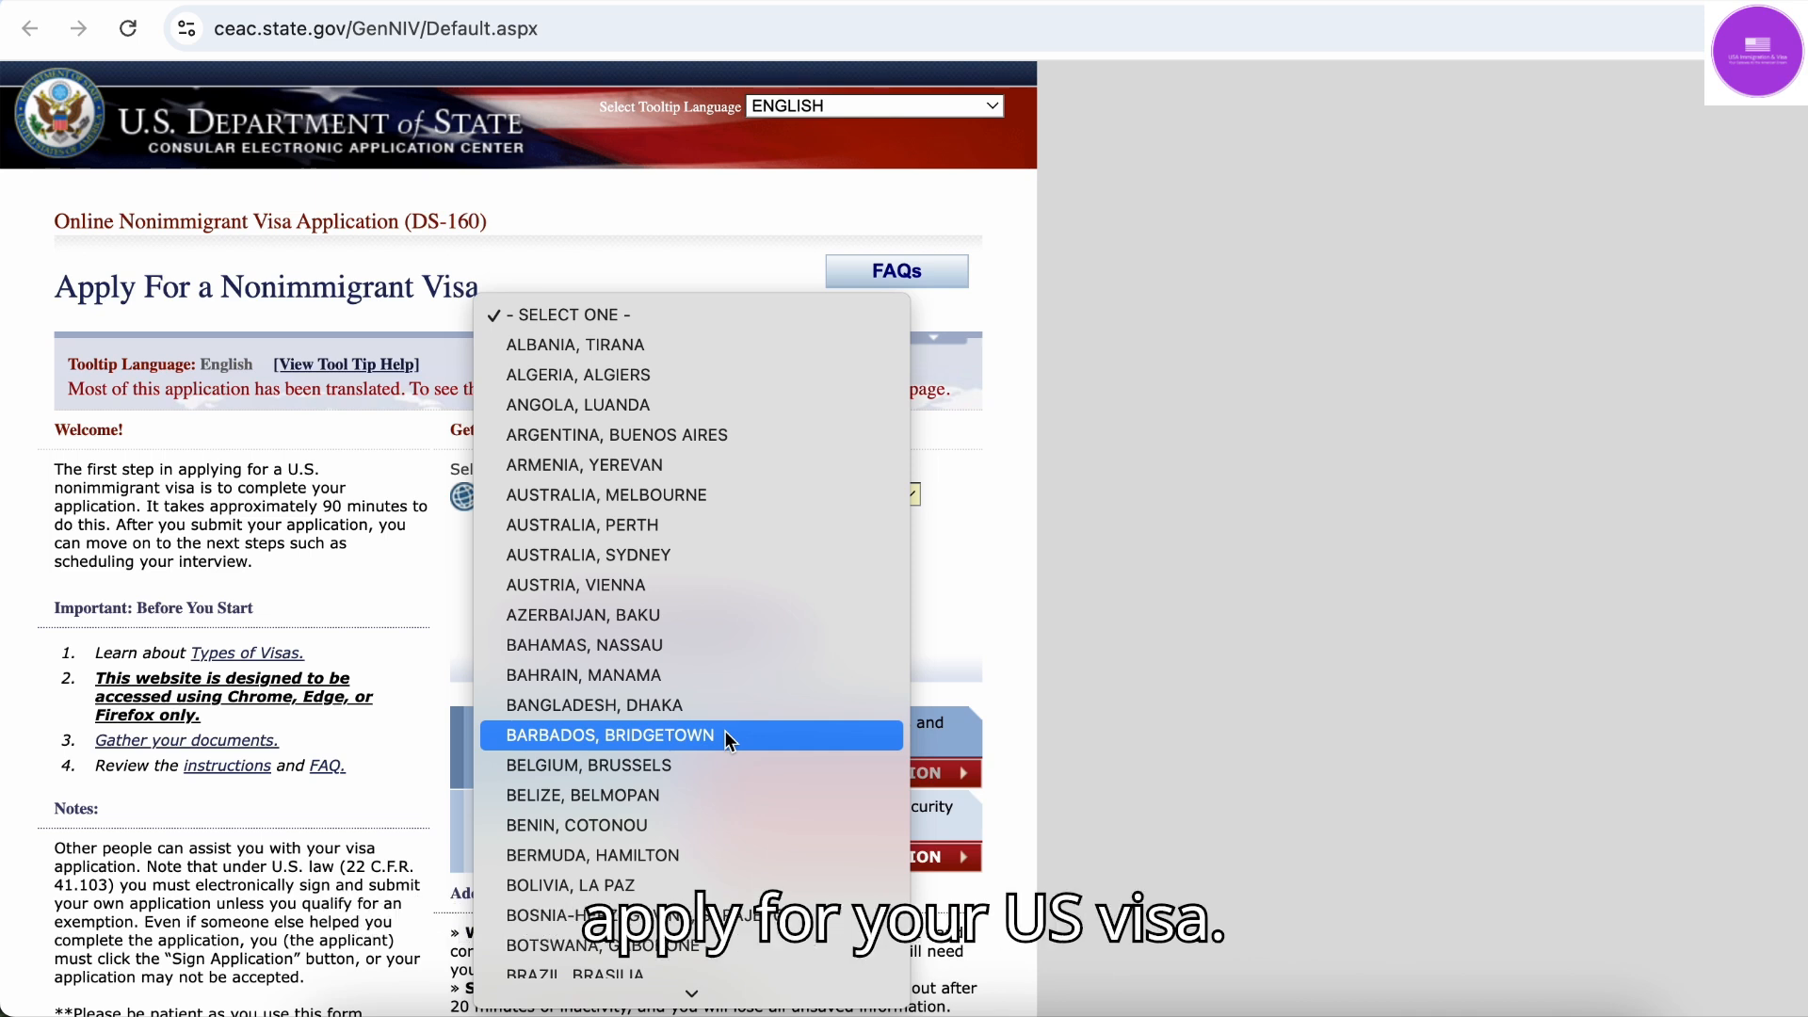
key("i")
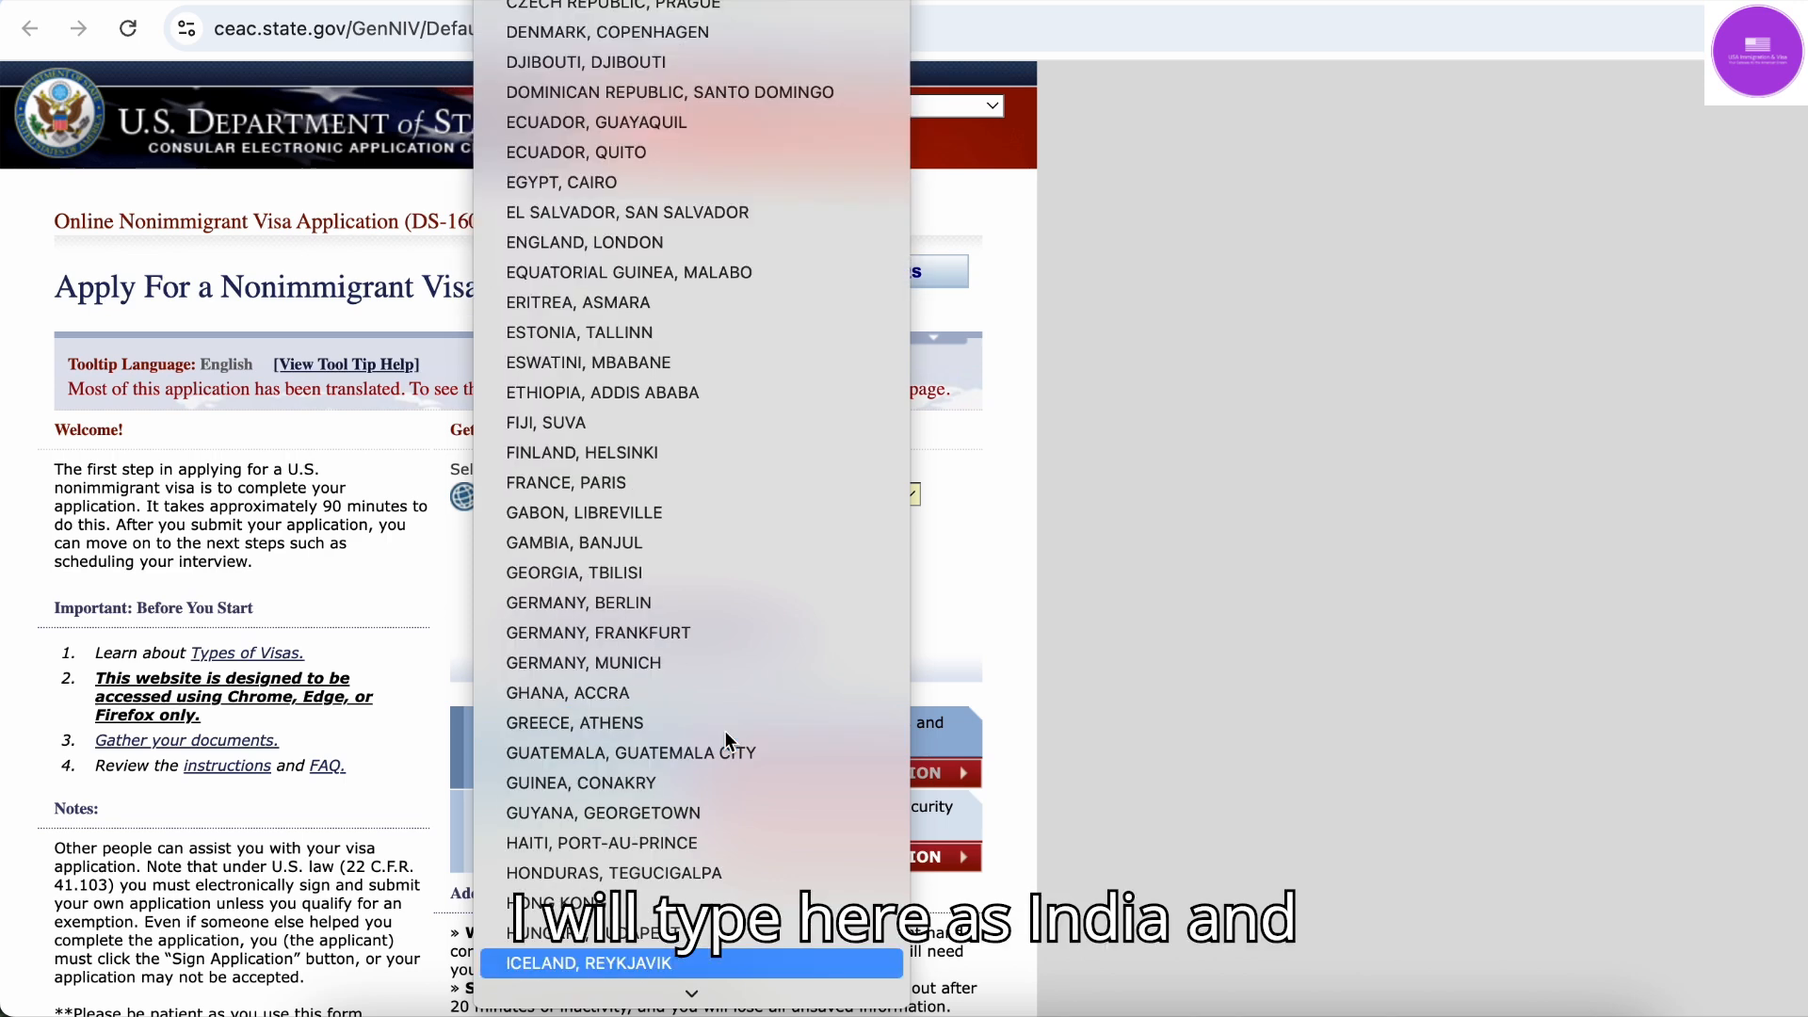
key("n")
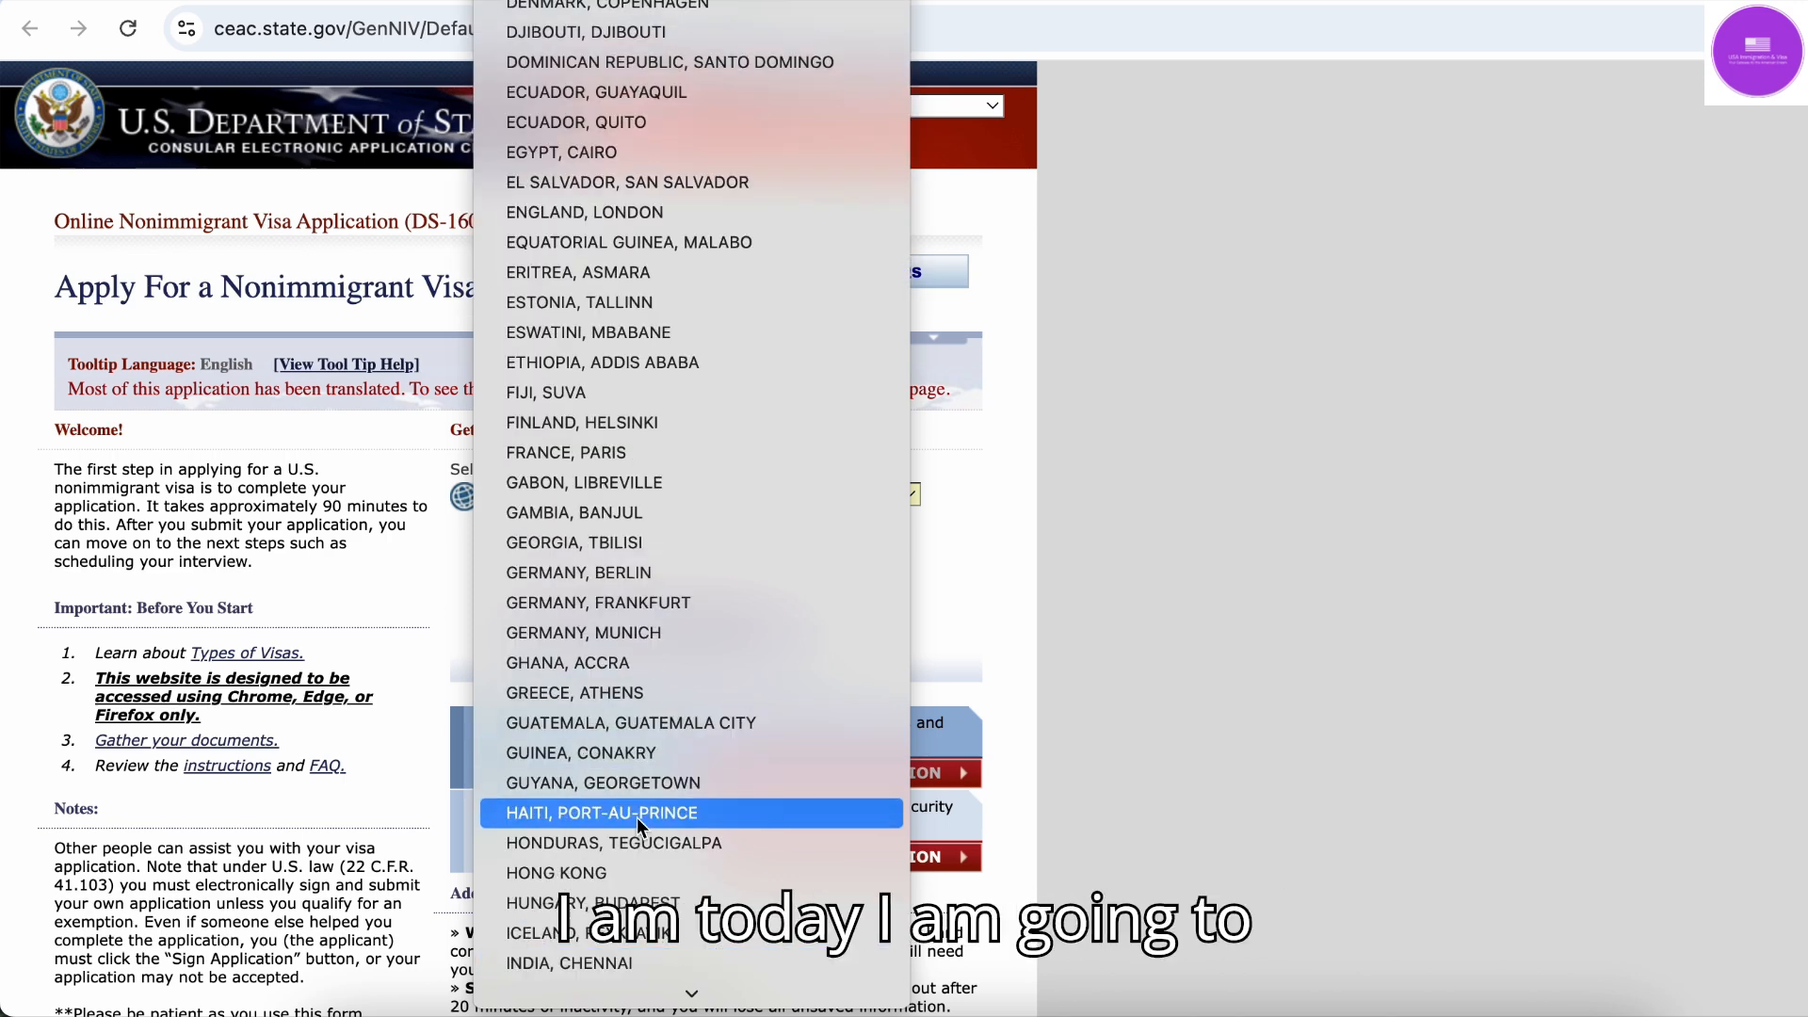
scroll(636, 817, "down", 5)
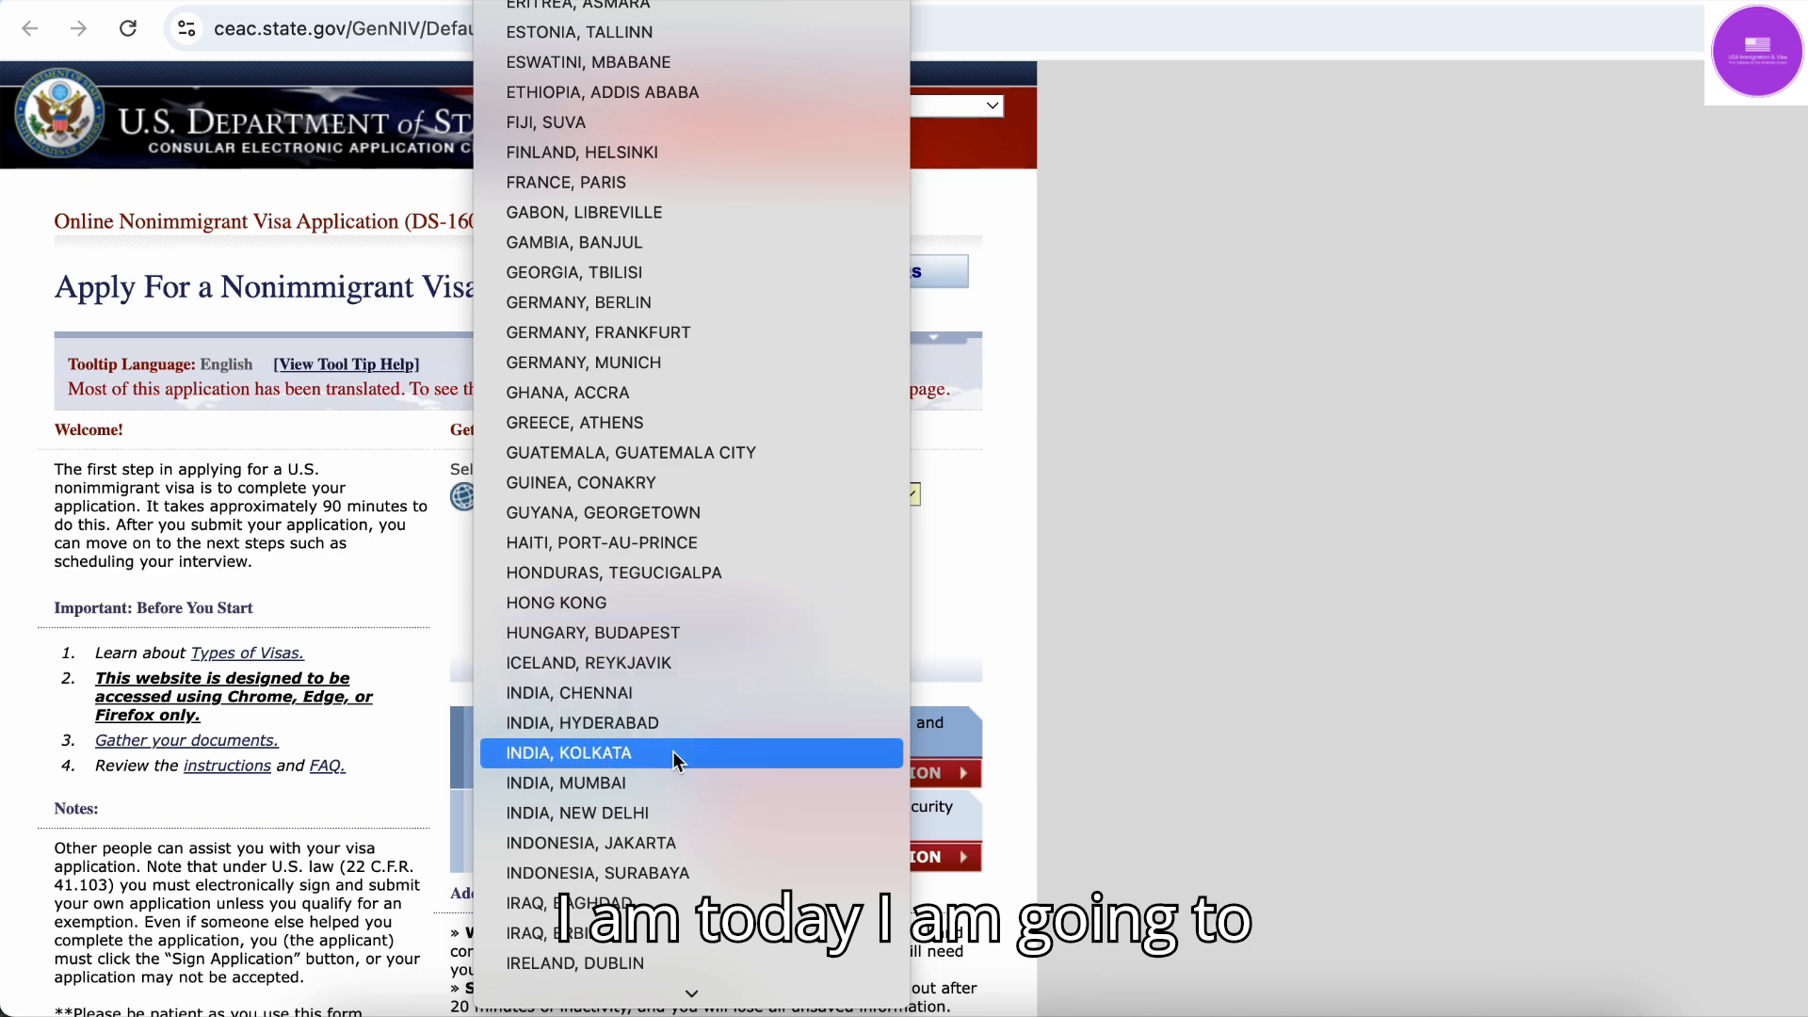
left_click(671, 814)
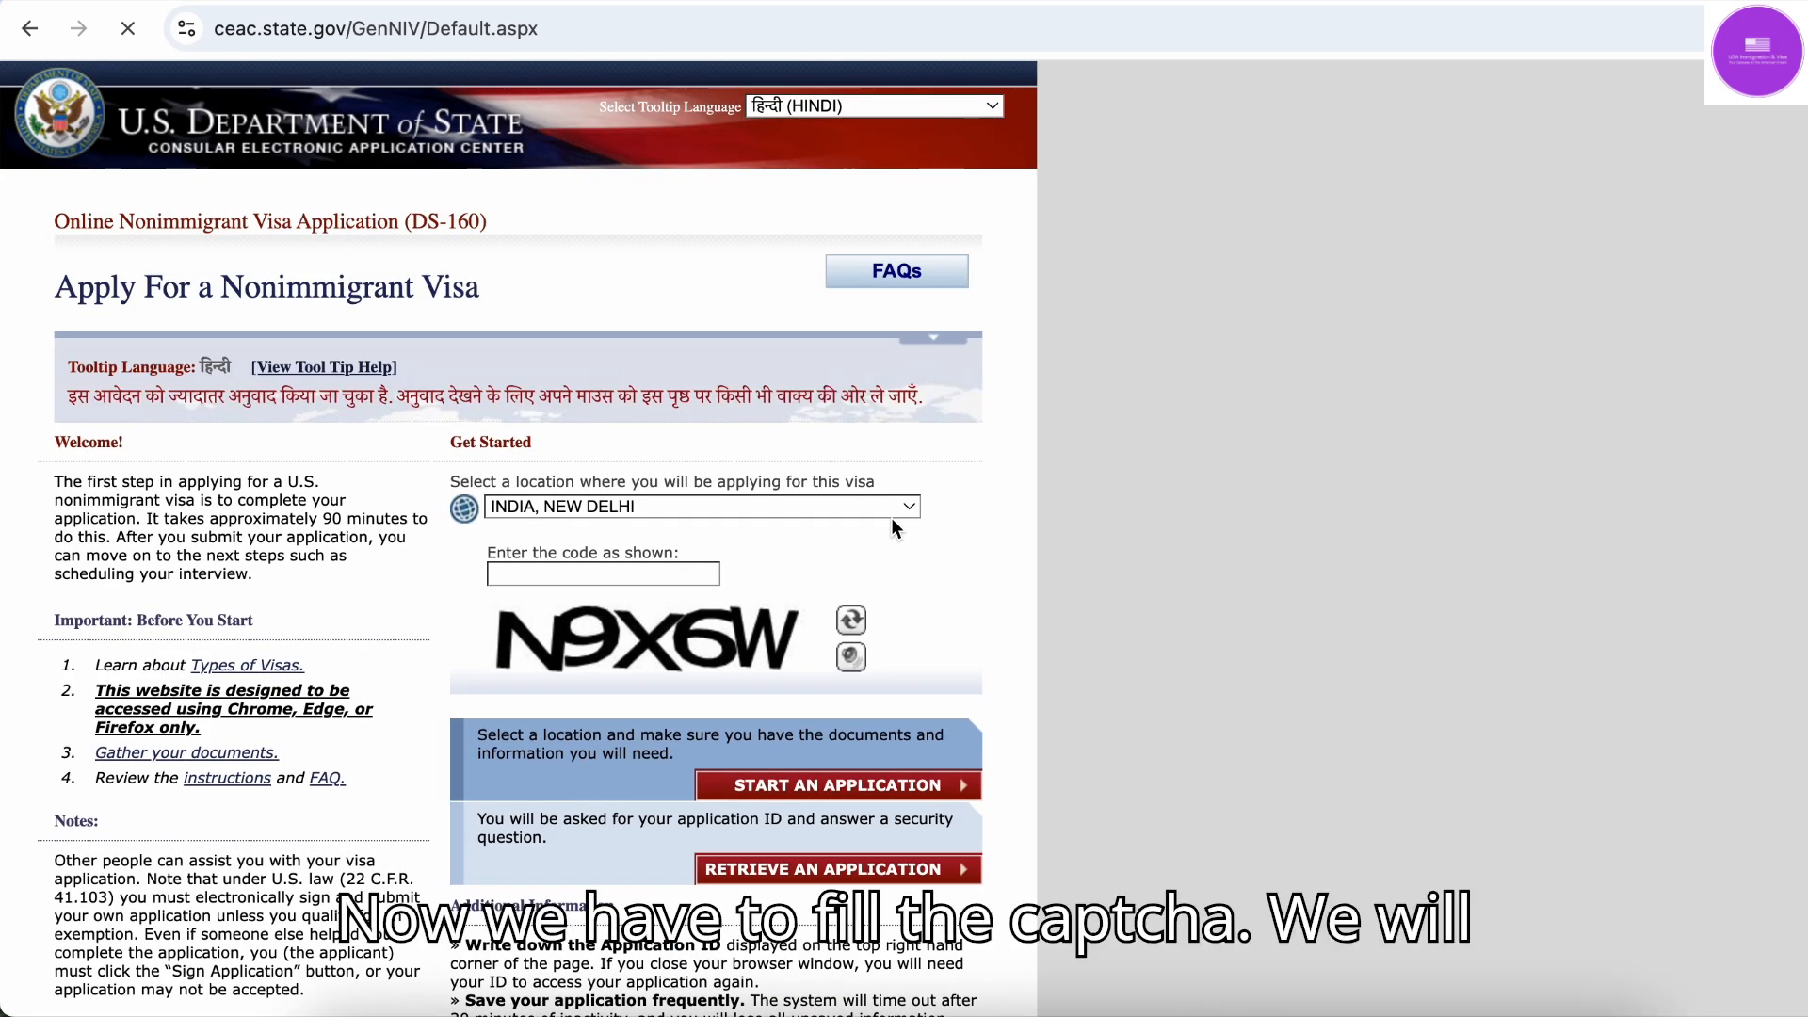
Enter the captcha code as shown in the image and start a new DS-160 application
left_click(611, 572)
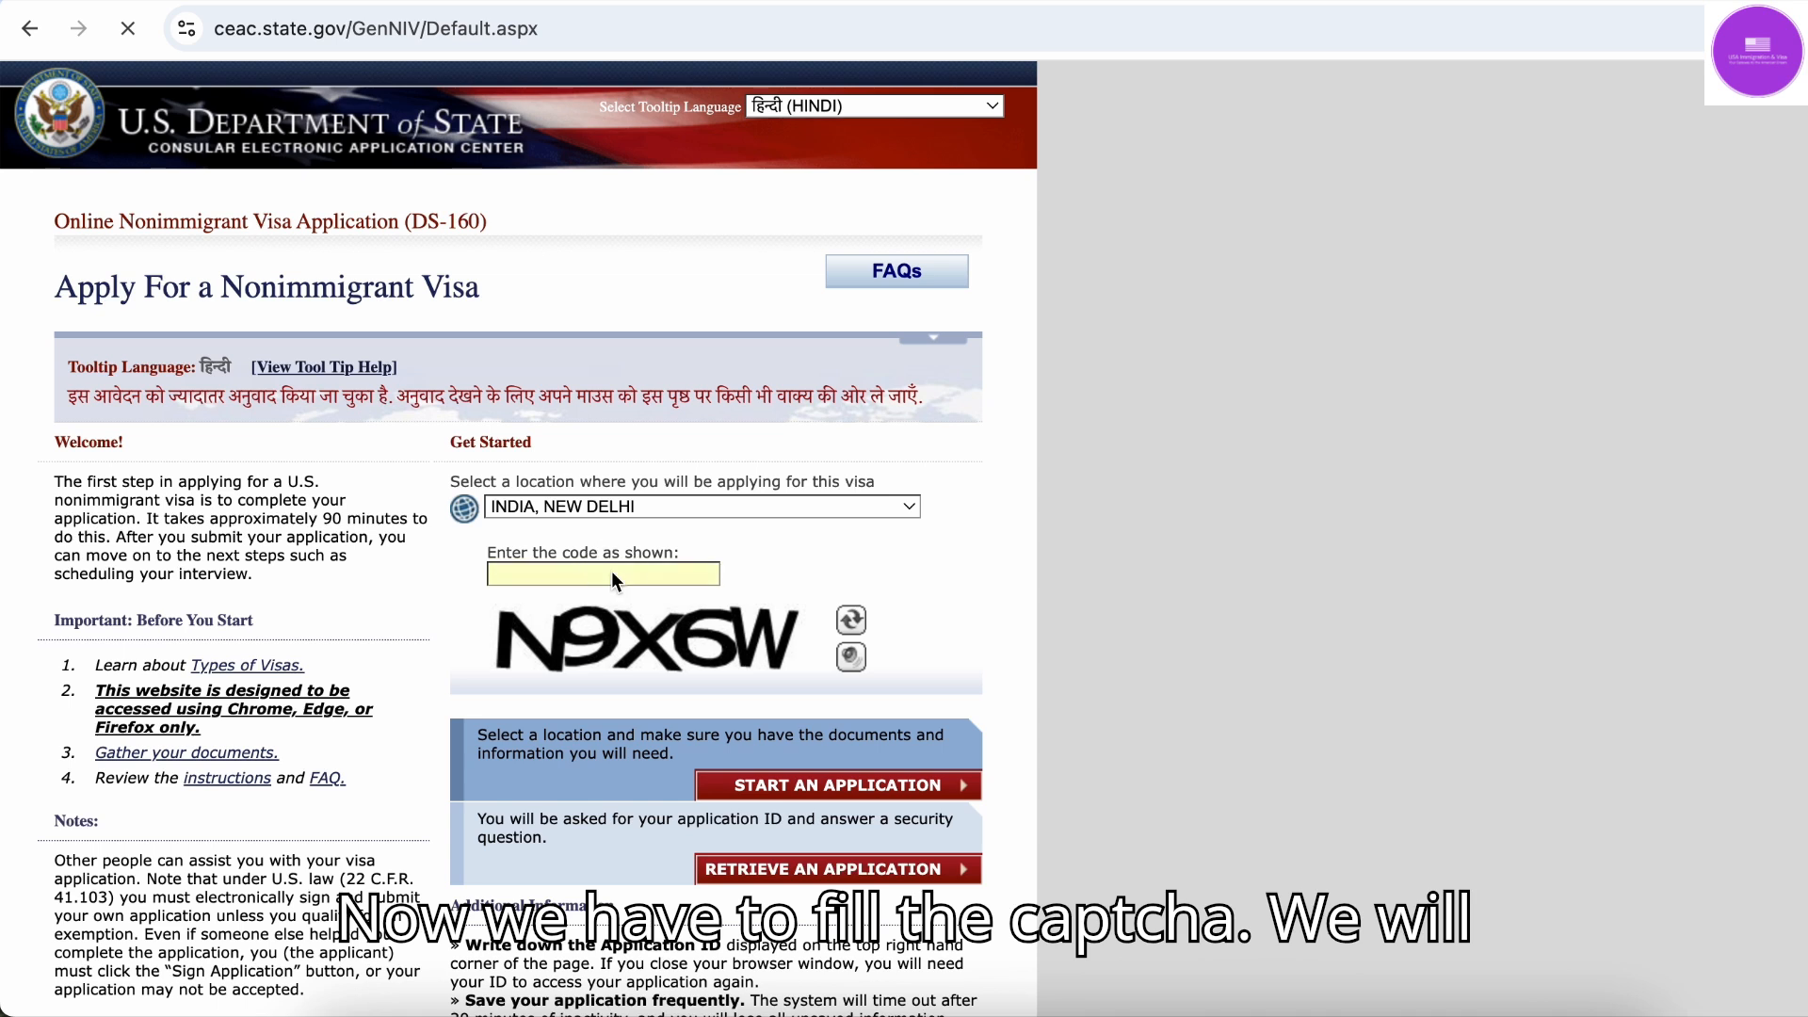
type("N")
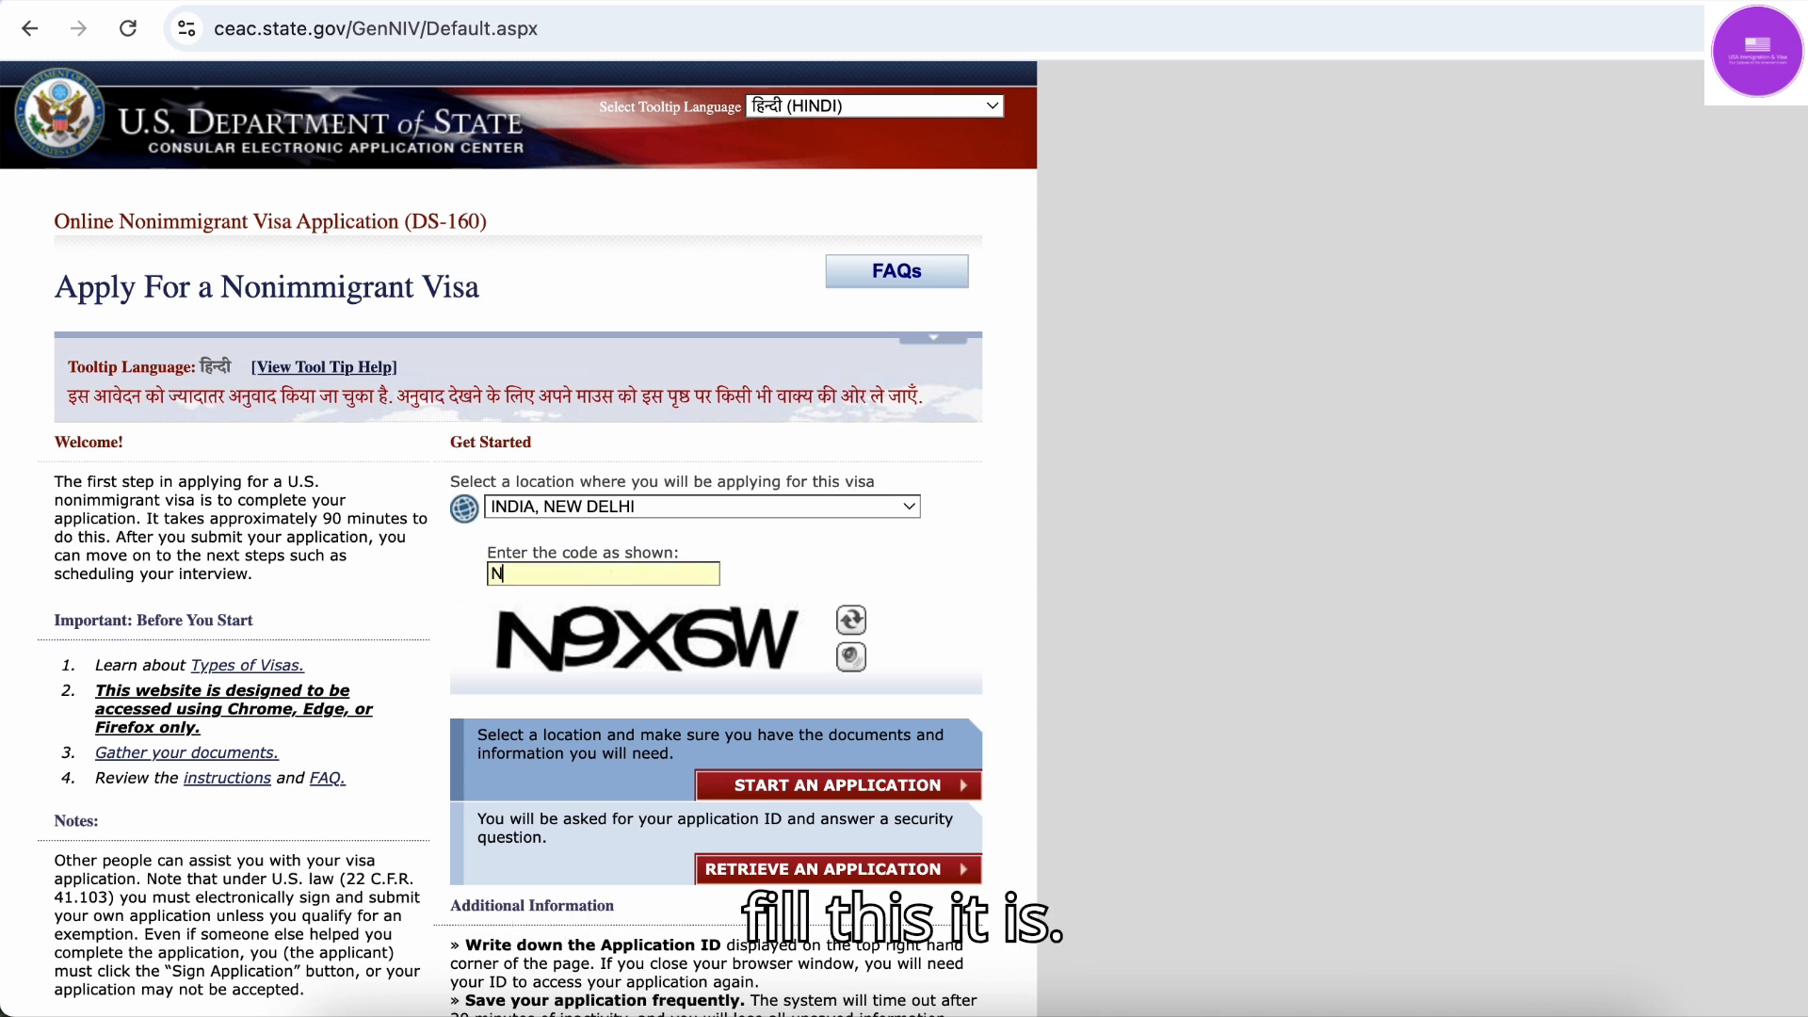
type("9X")
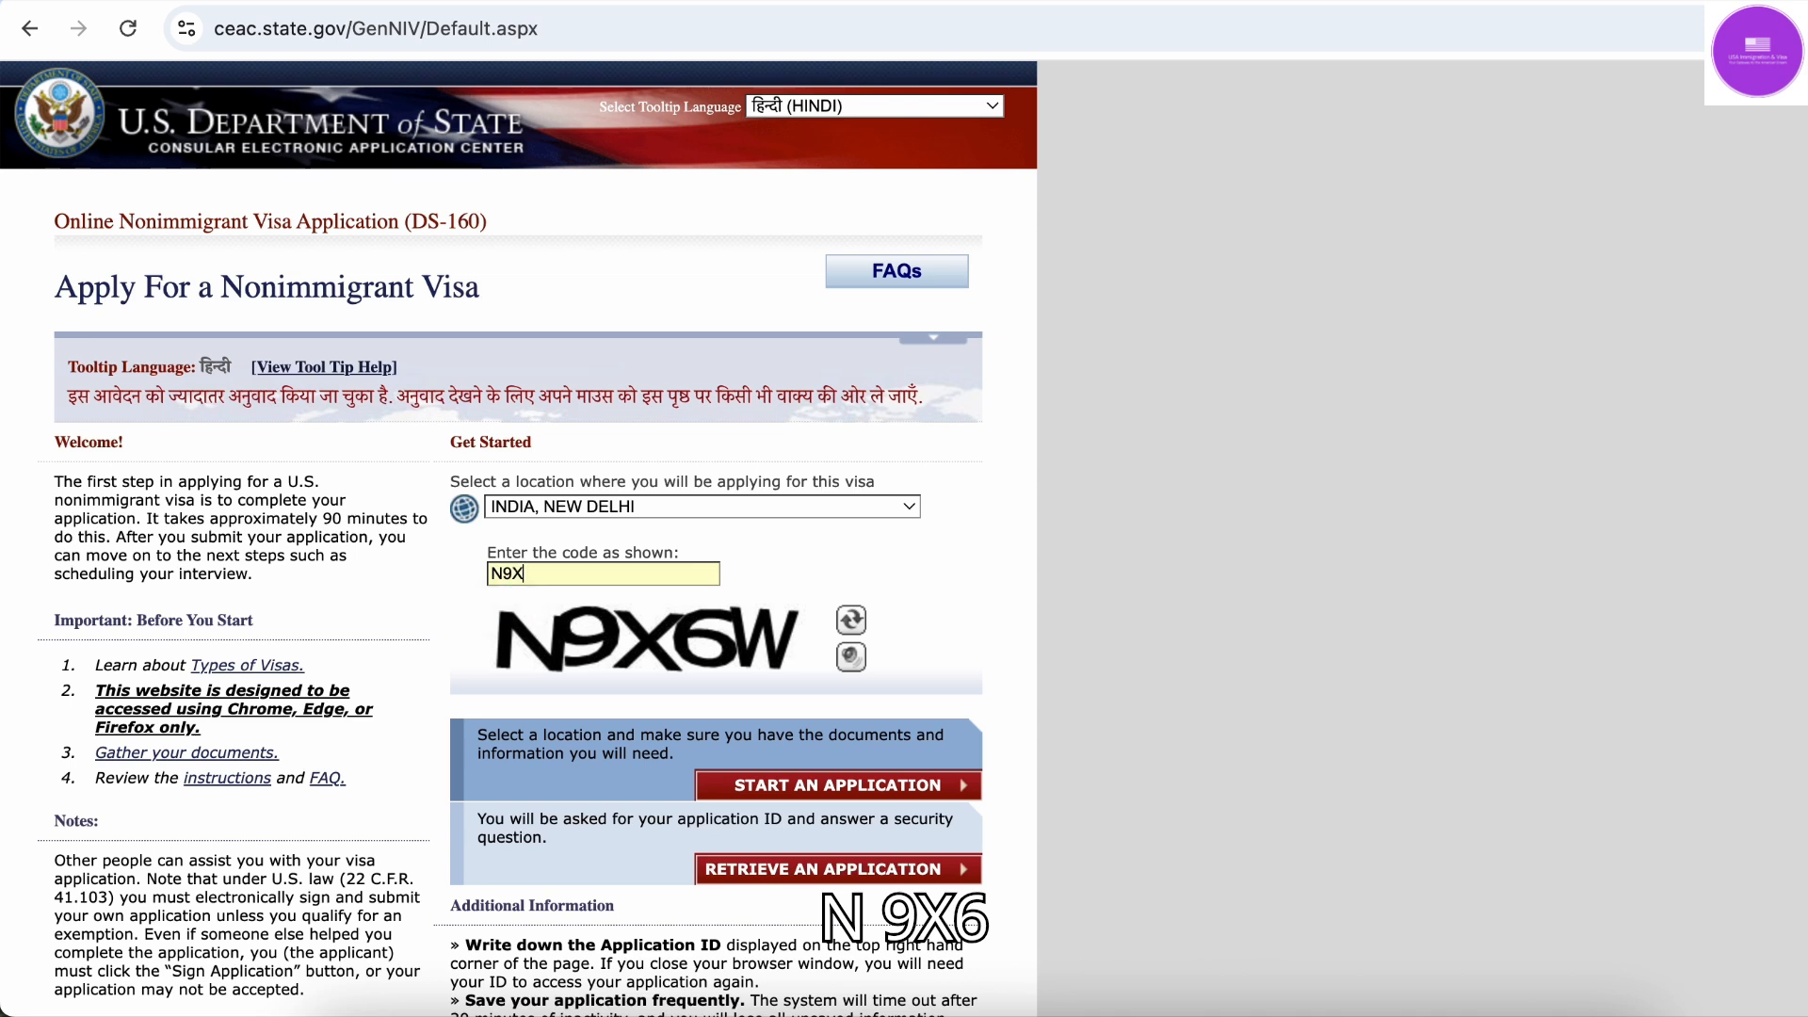
type("6W")
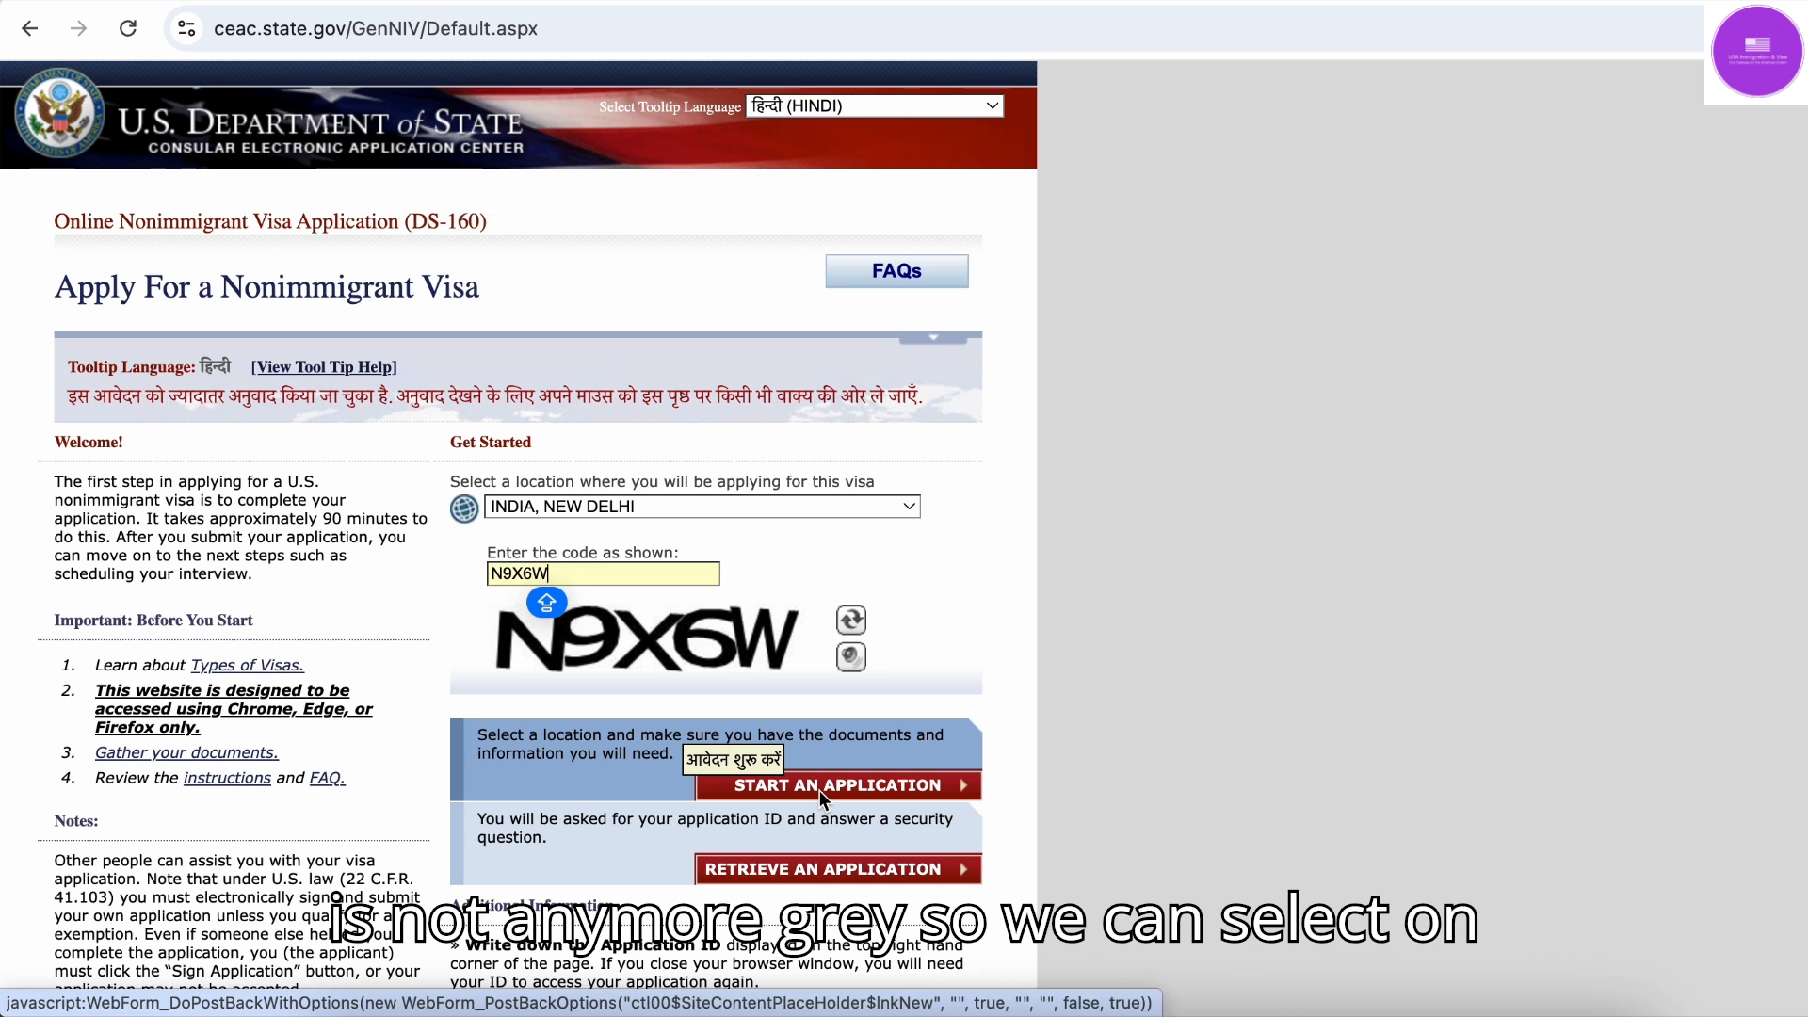
left_click(890, 789)
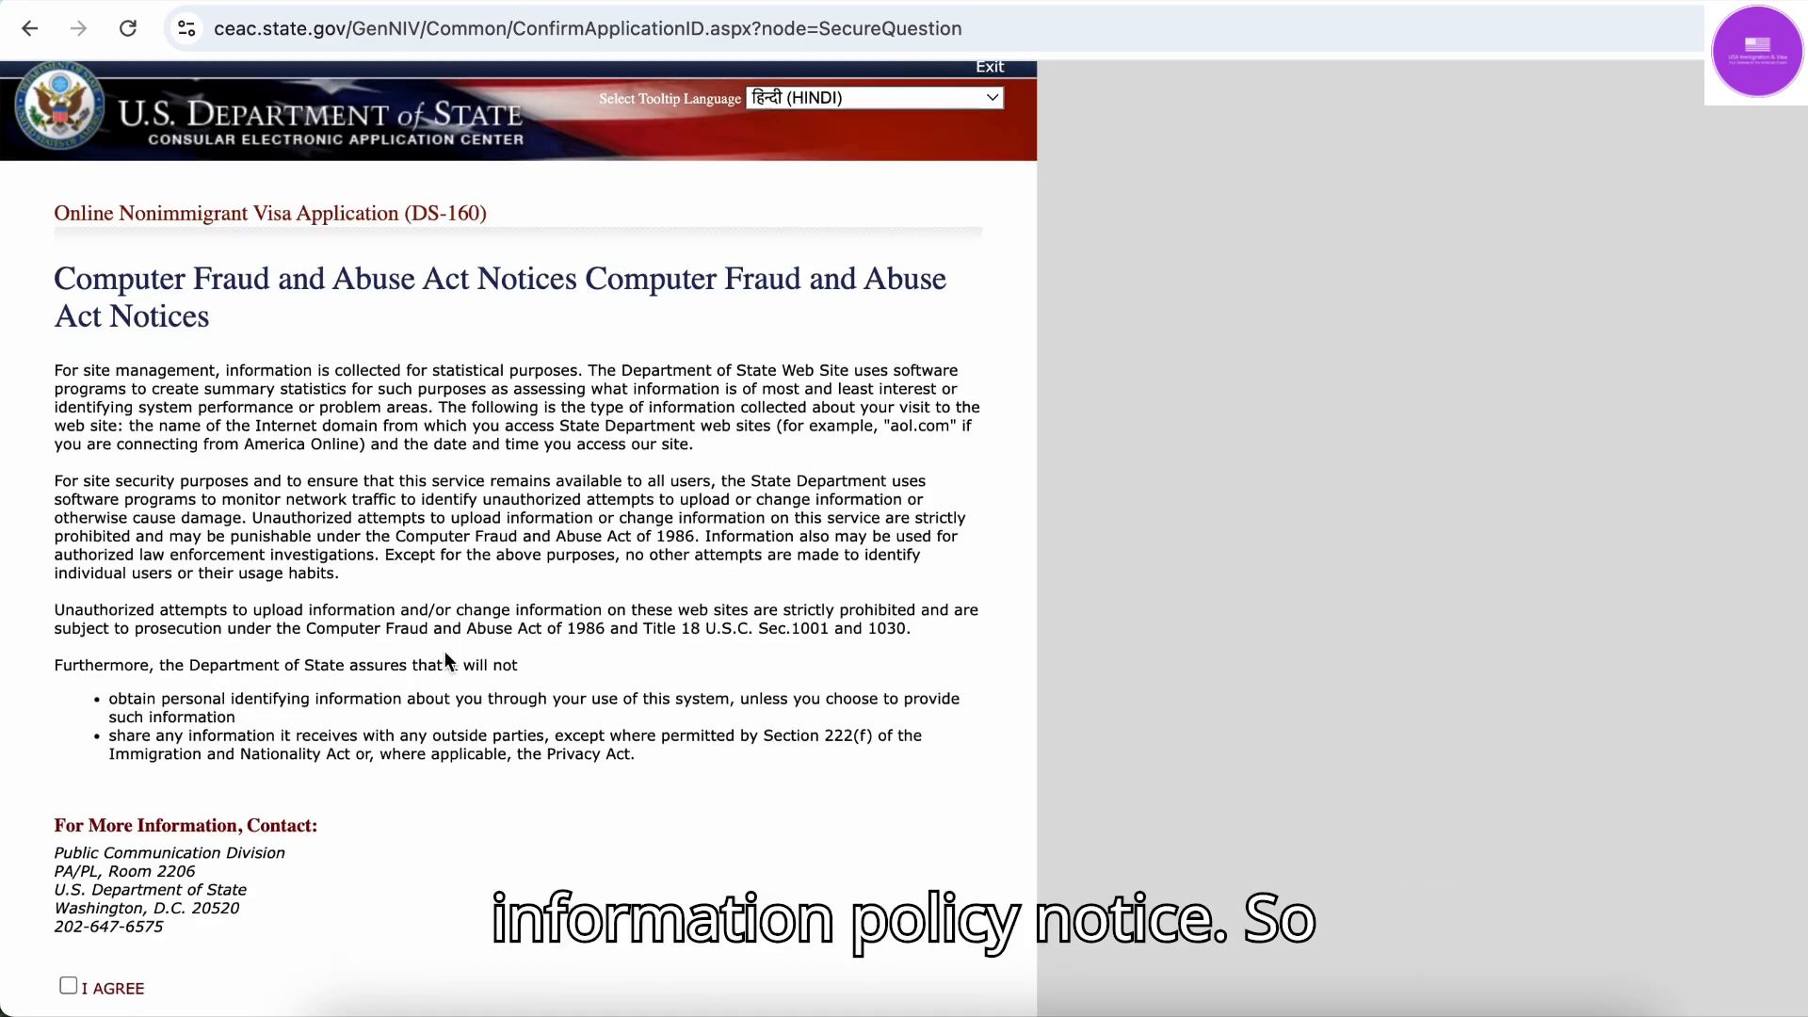
Agree to the Computer Fraud and Abuse Act notices and highlight the assigned application ID in the application information
scroll(444, 652, "down", 3)
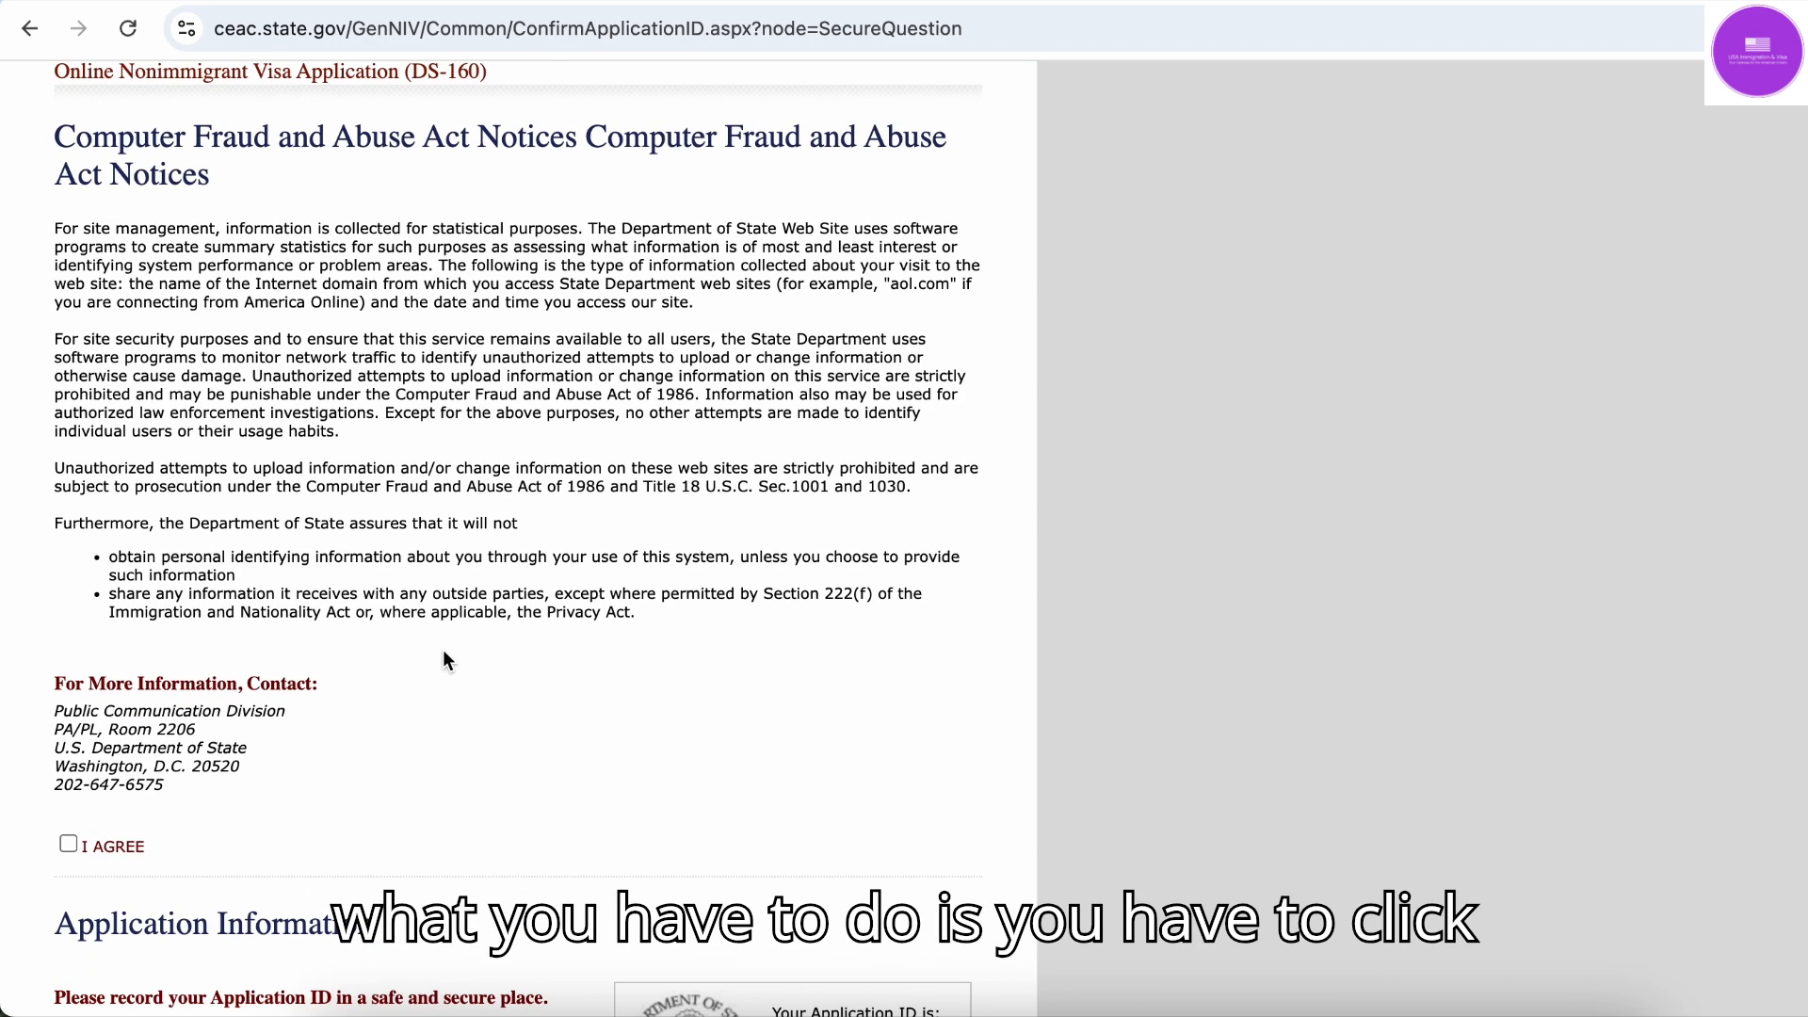
left_click(68, 844)
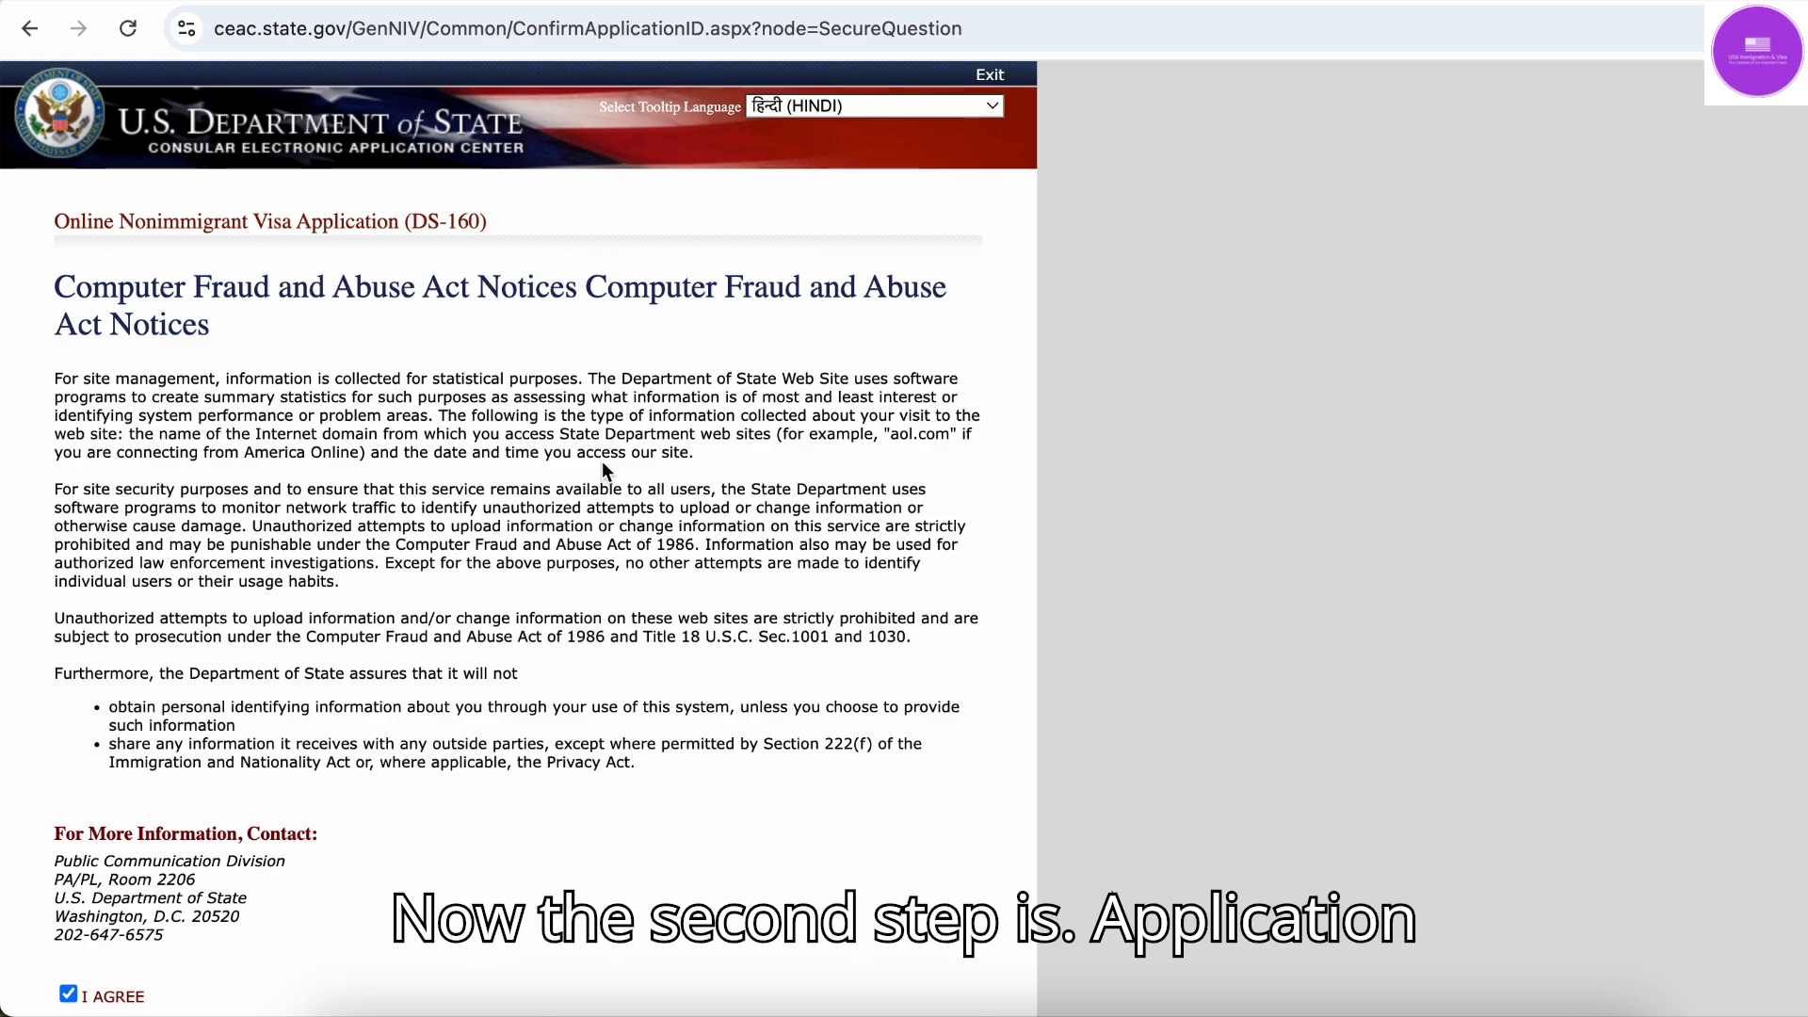
scroll(604, 468, "down", 1)
scroll(602, 460, "down", 5)
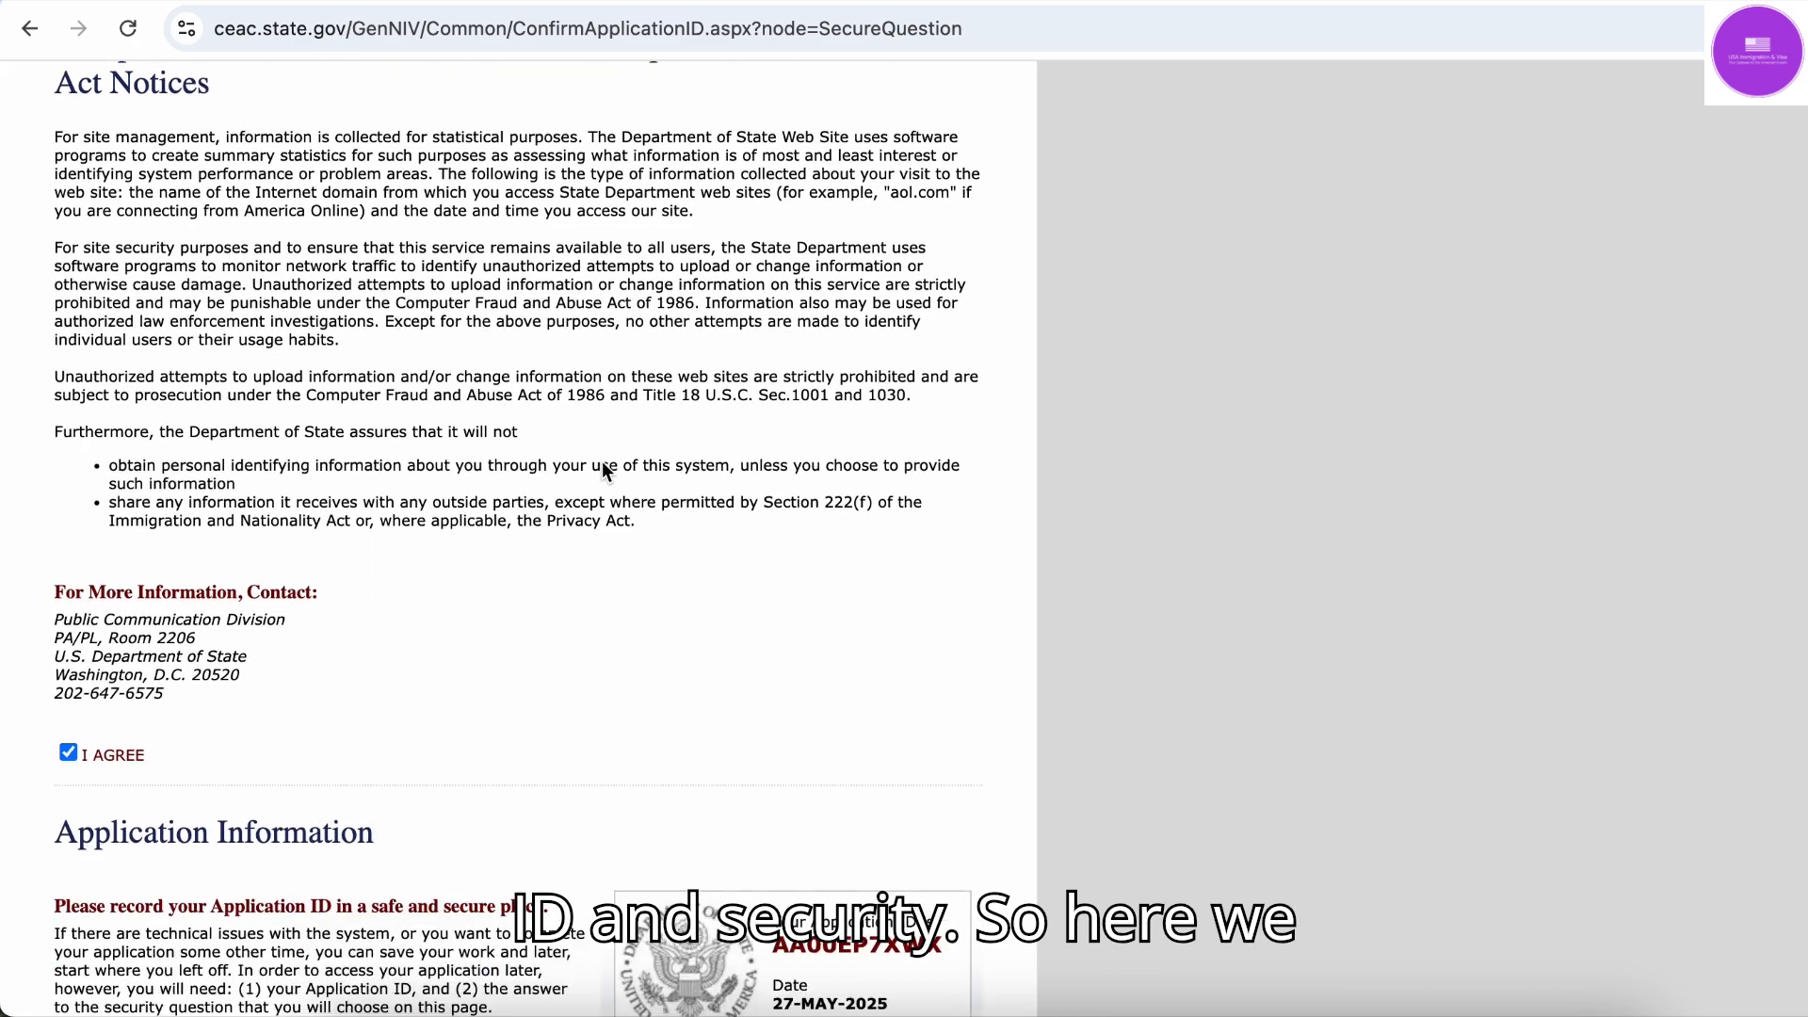
scroll(601, 460, "down", 5)
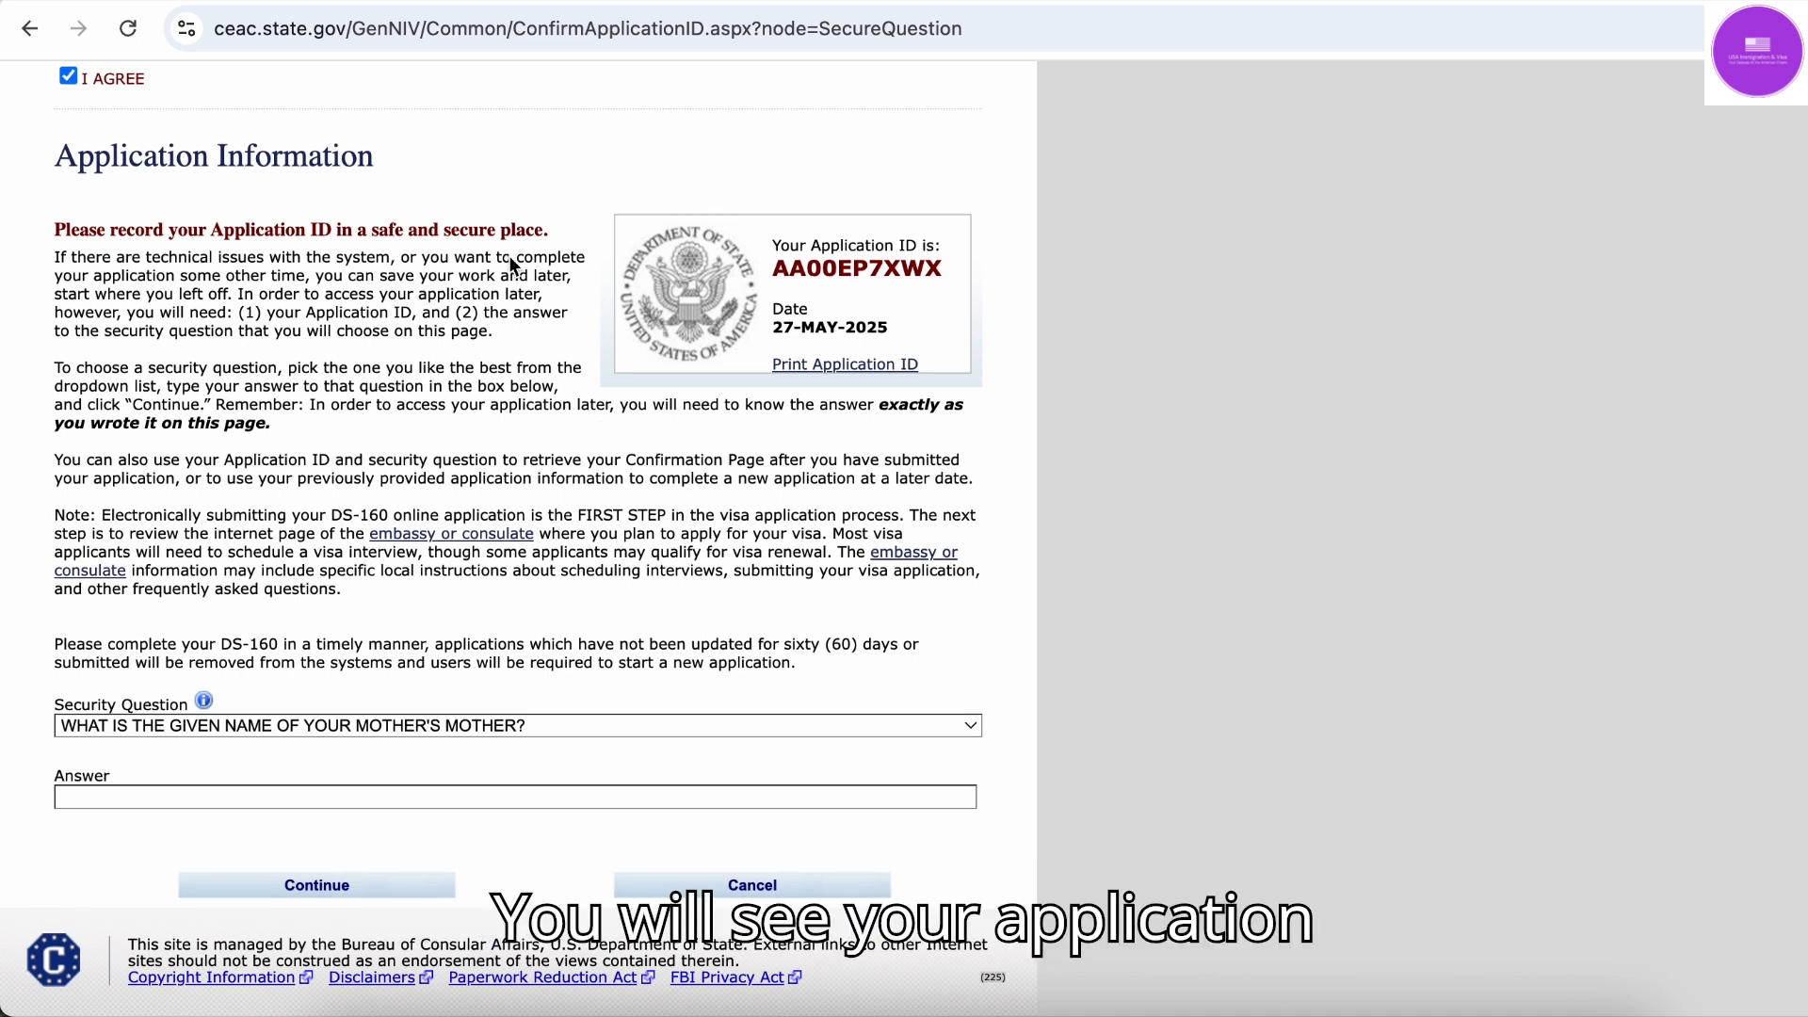
left_click_drag(767, 263, 951, 263)
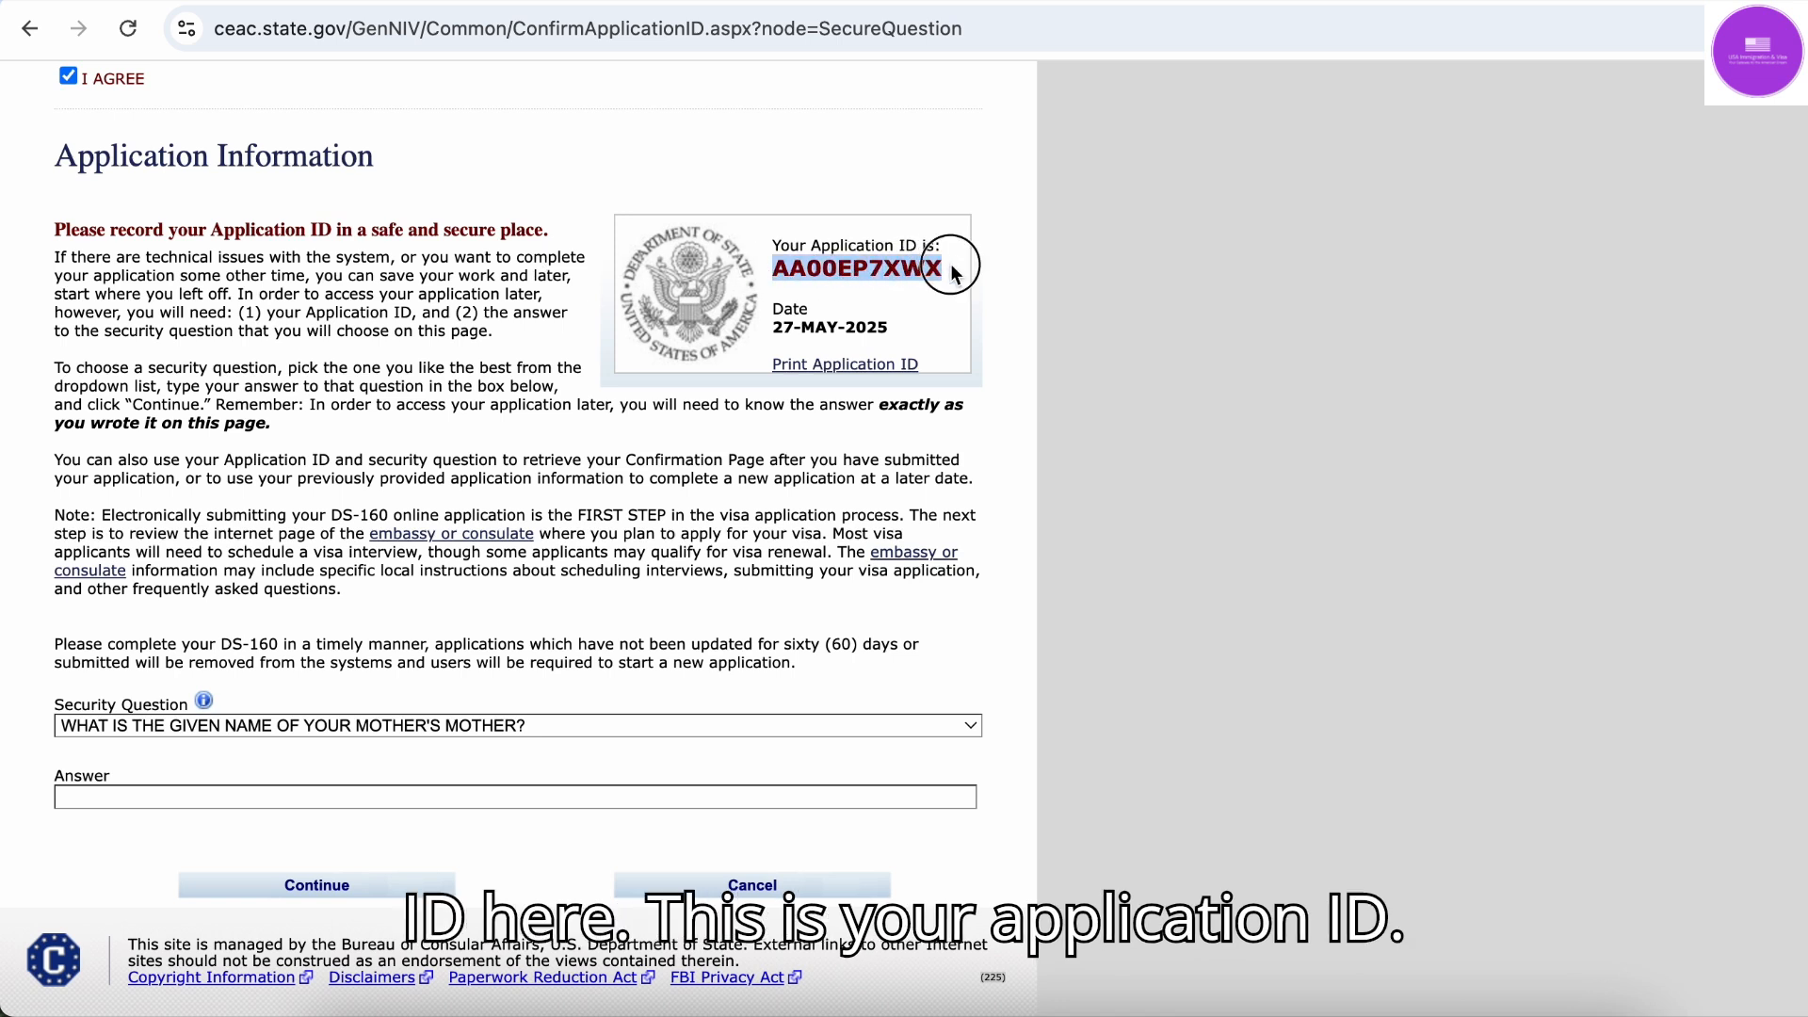
left_click(951, 263)
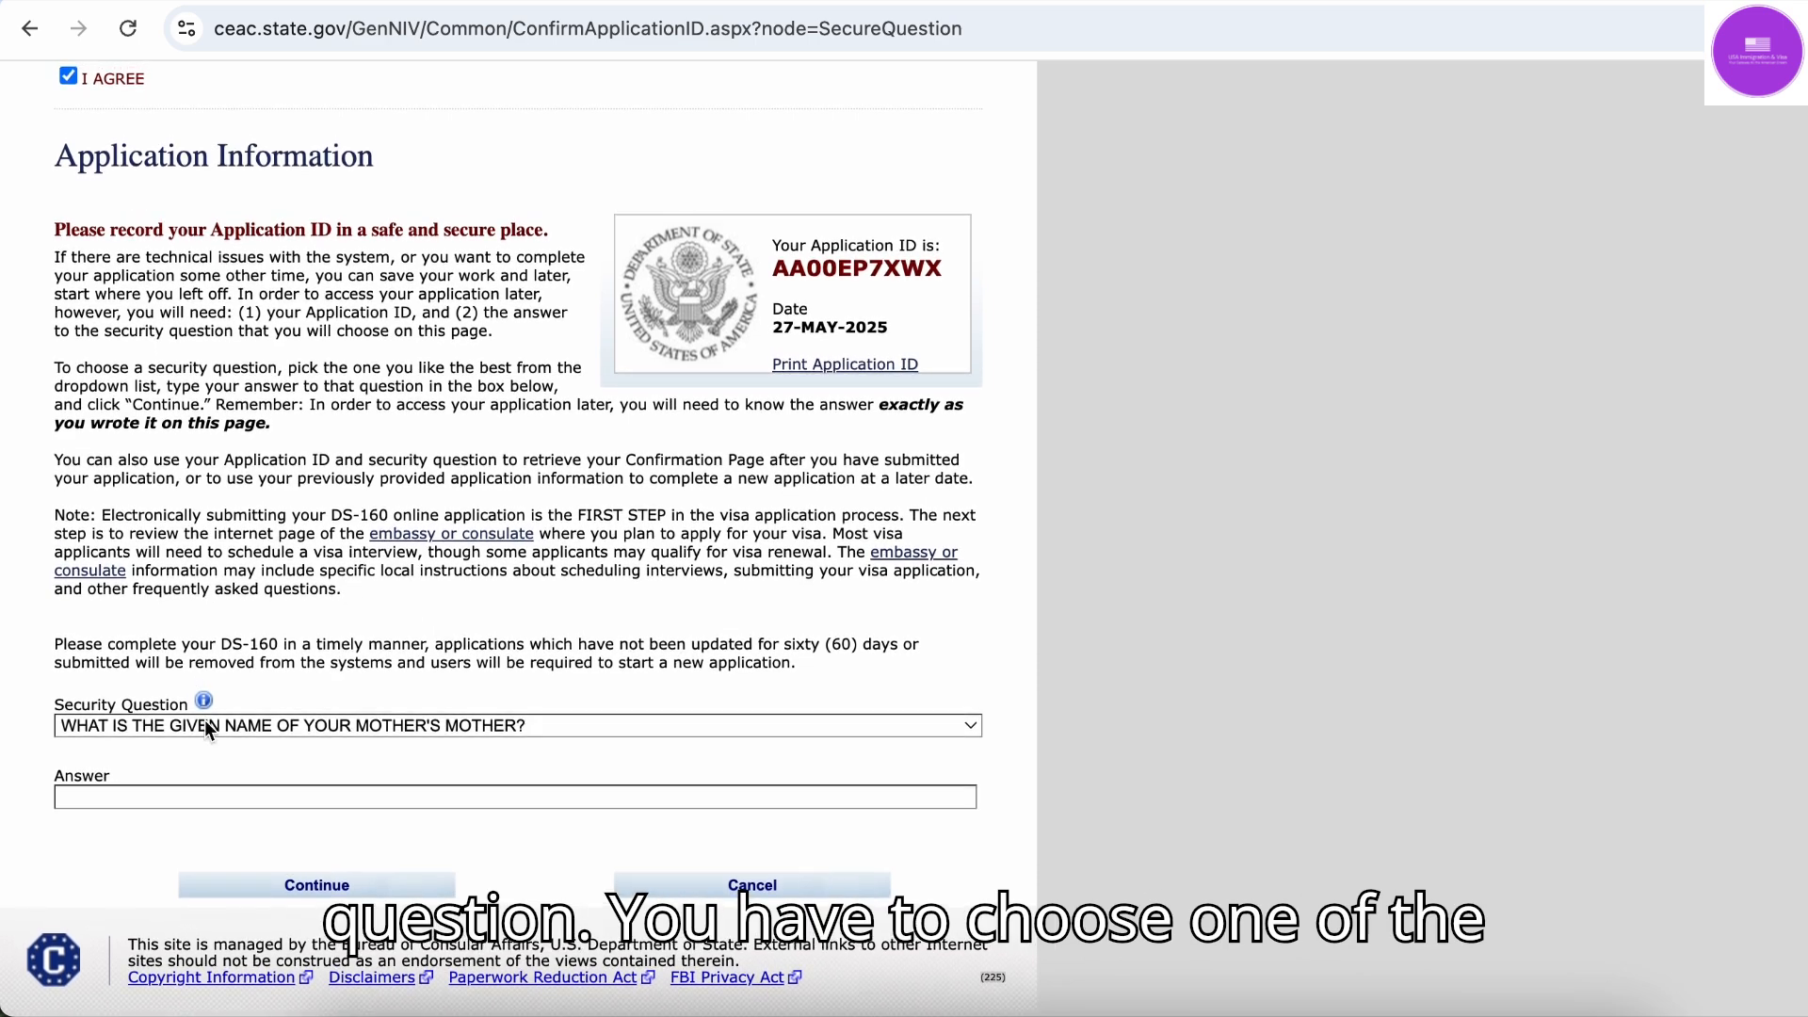
Choose the security question "IN WHAT CITY DID YOU MEET YOUR SPOUSE/SIGNIFICANT OTHER?", fill in its answer and continue to the form
left_click(347, 729)
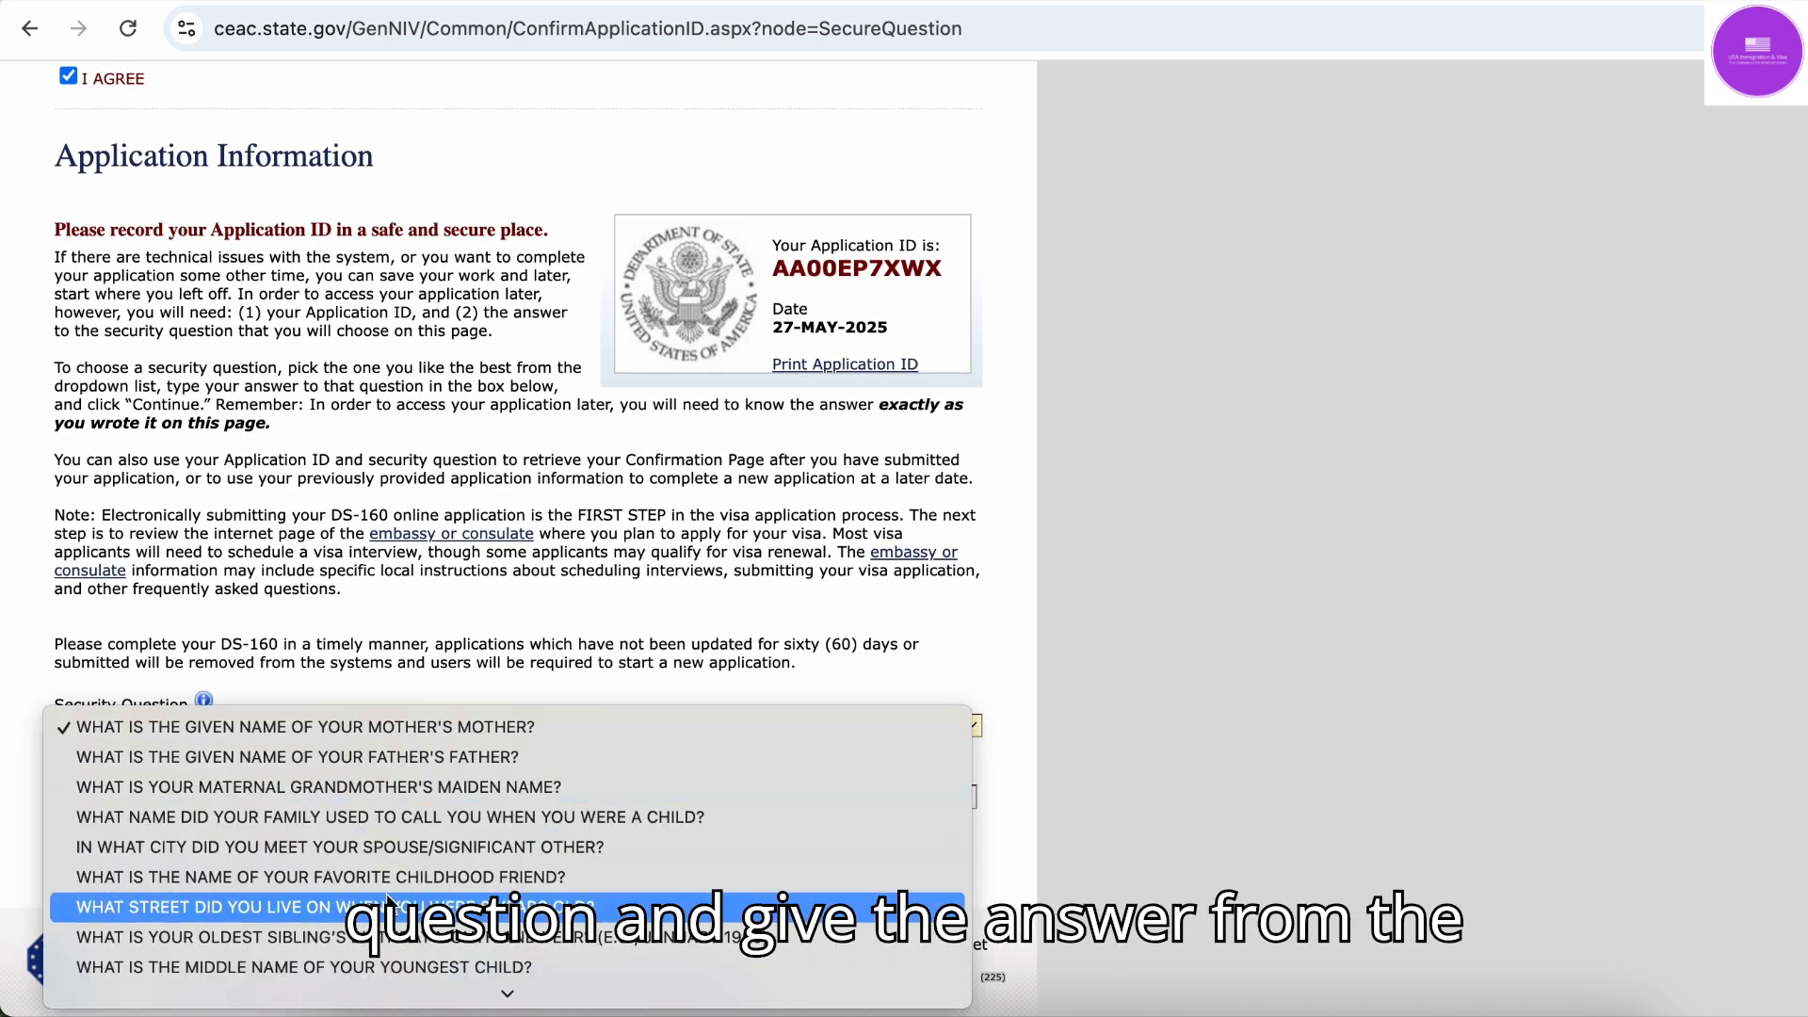
scroll(386, 904, "down", 2)
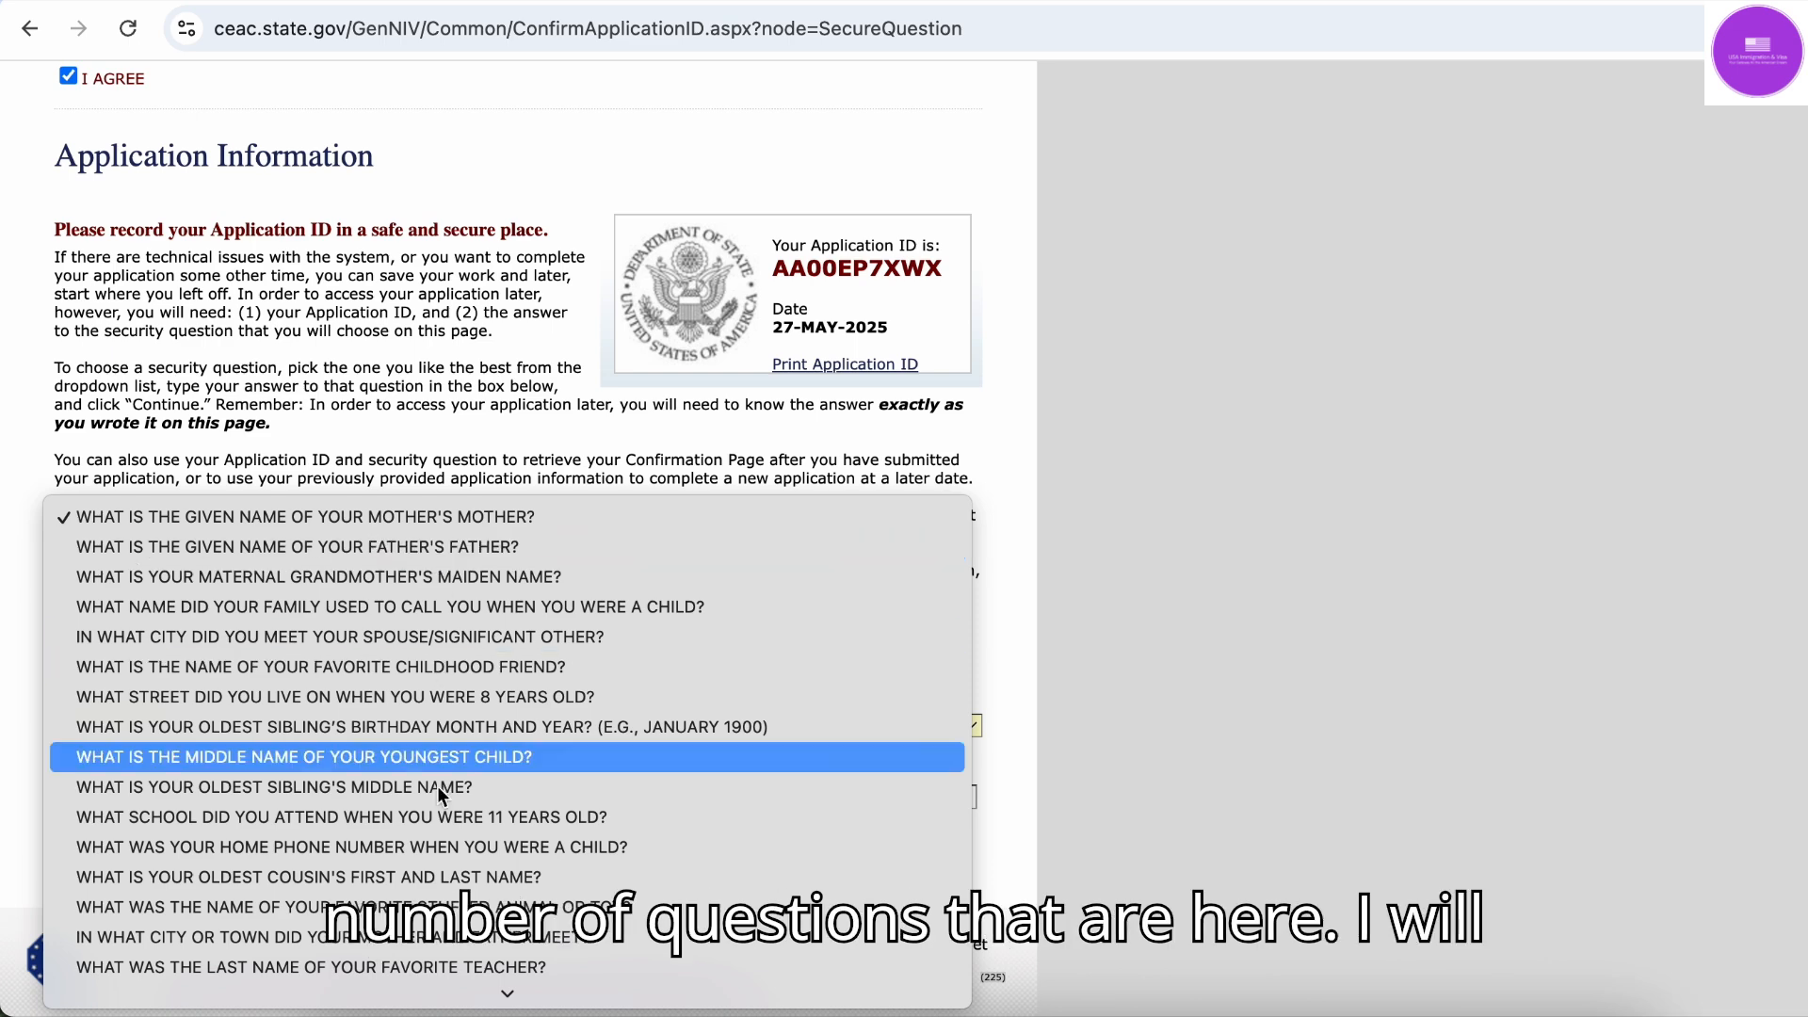
left_click(517, 642)
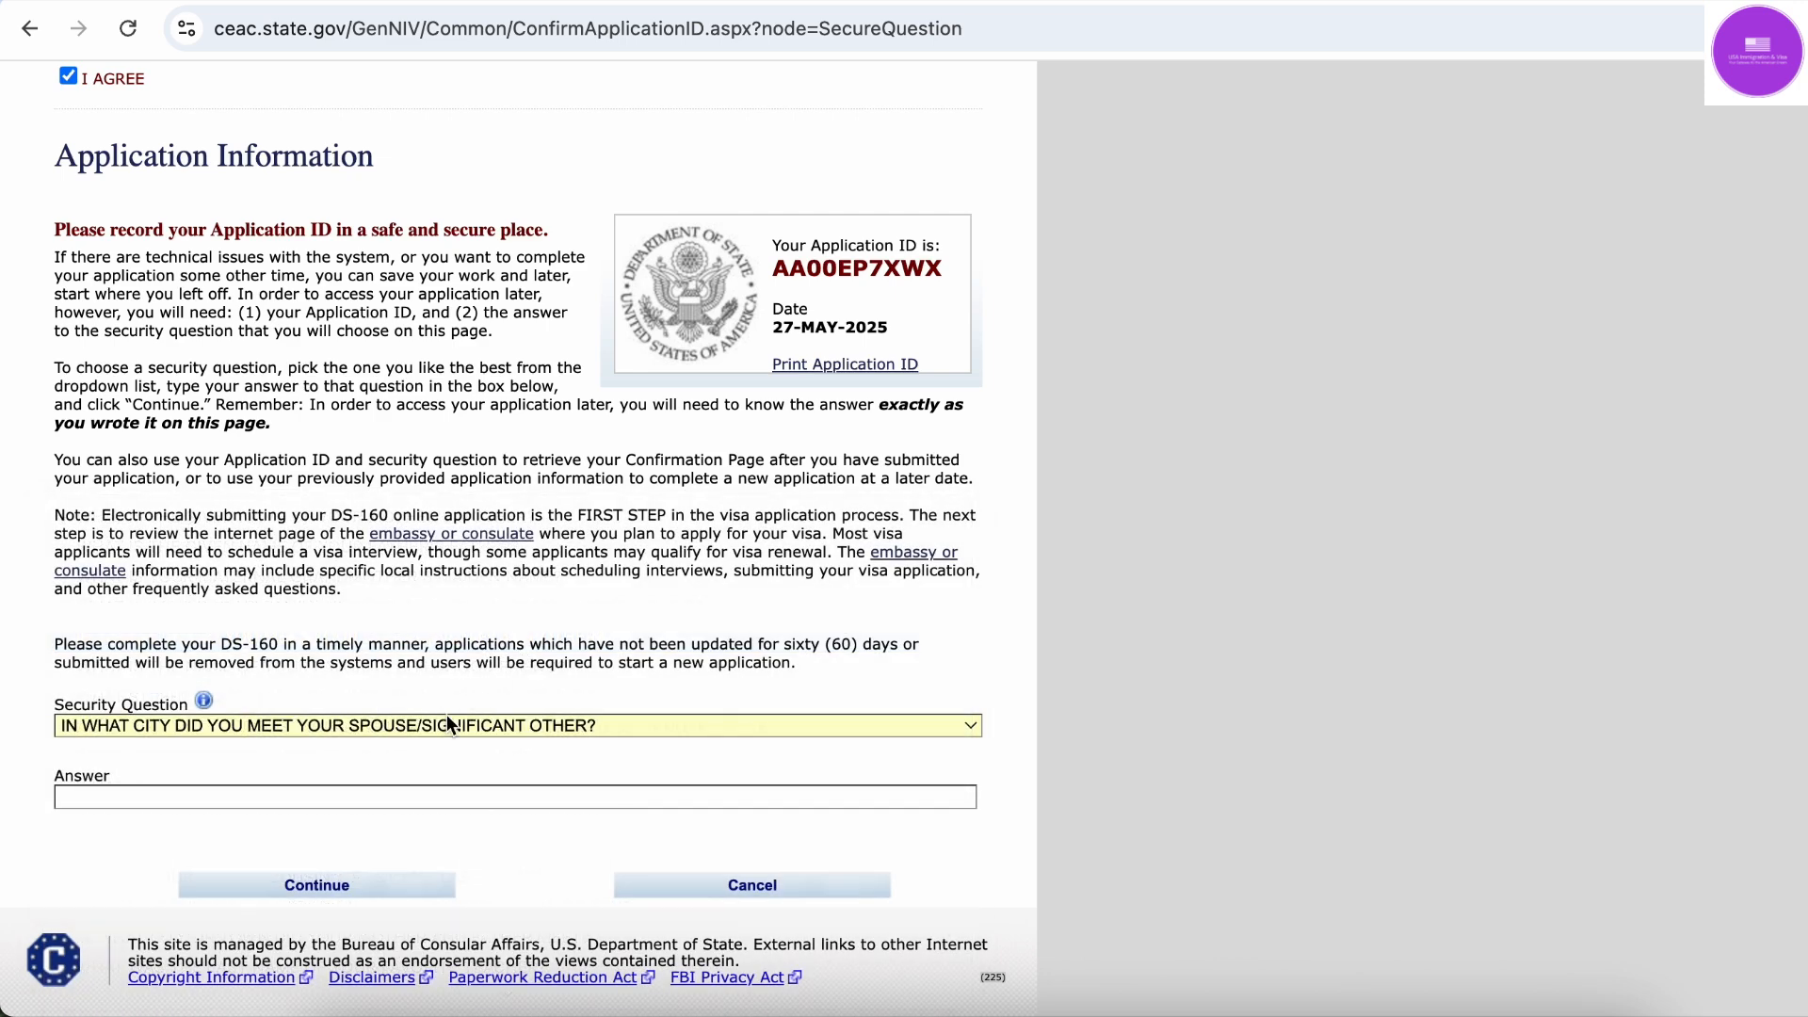
left_click(393, 797)
left_click(312, 836)
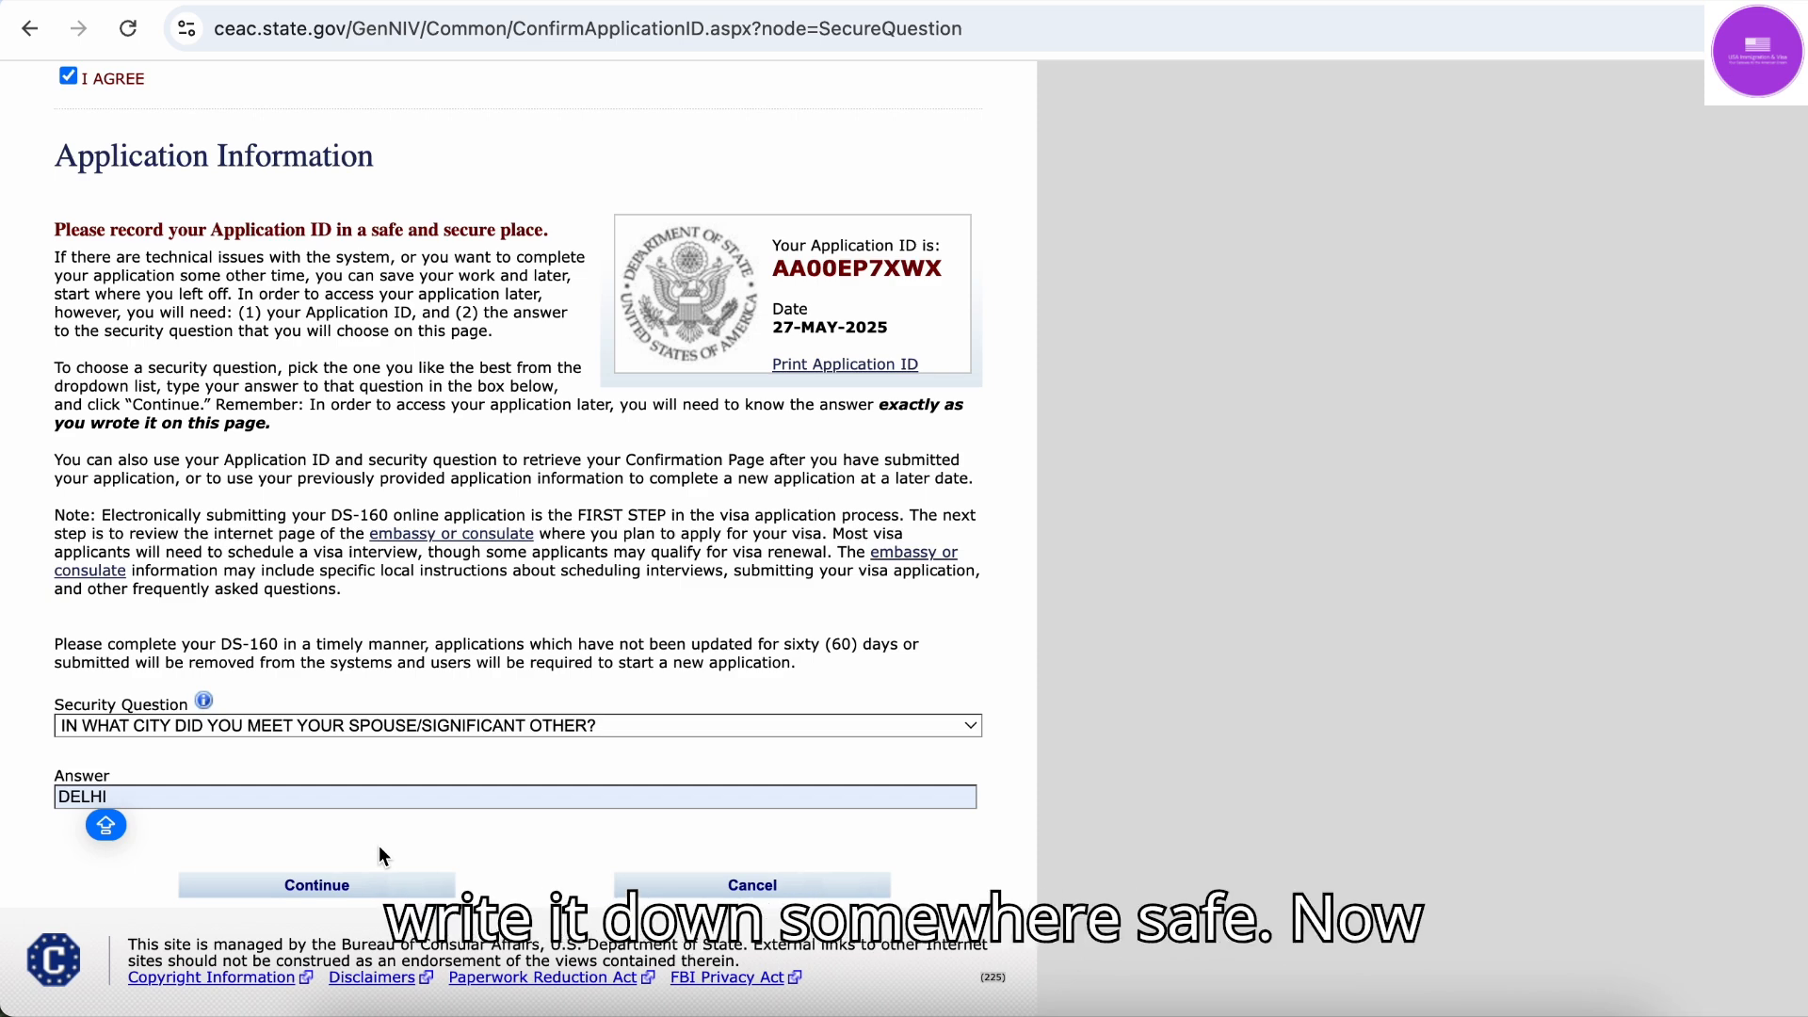
left_click(331, 891)
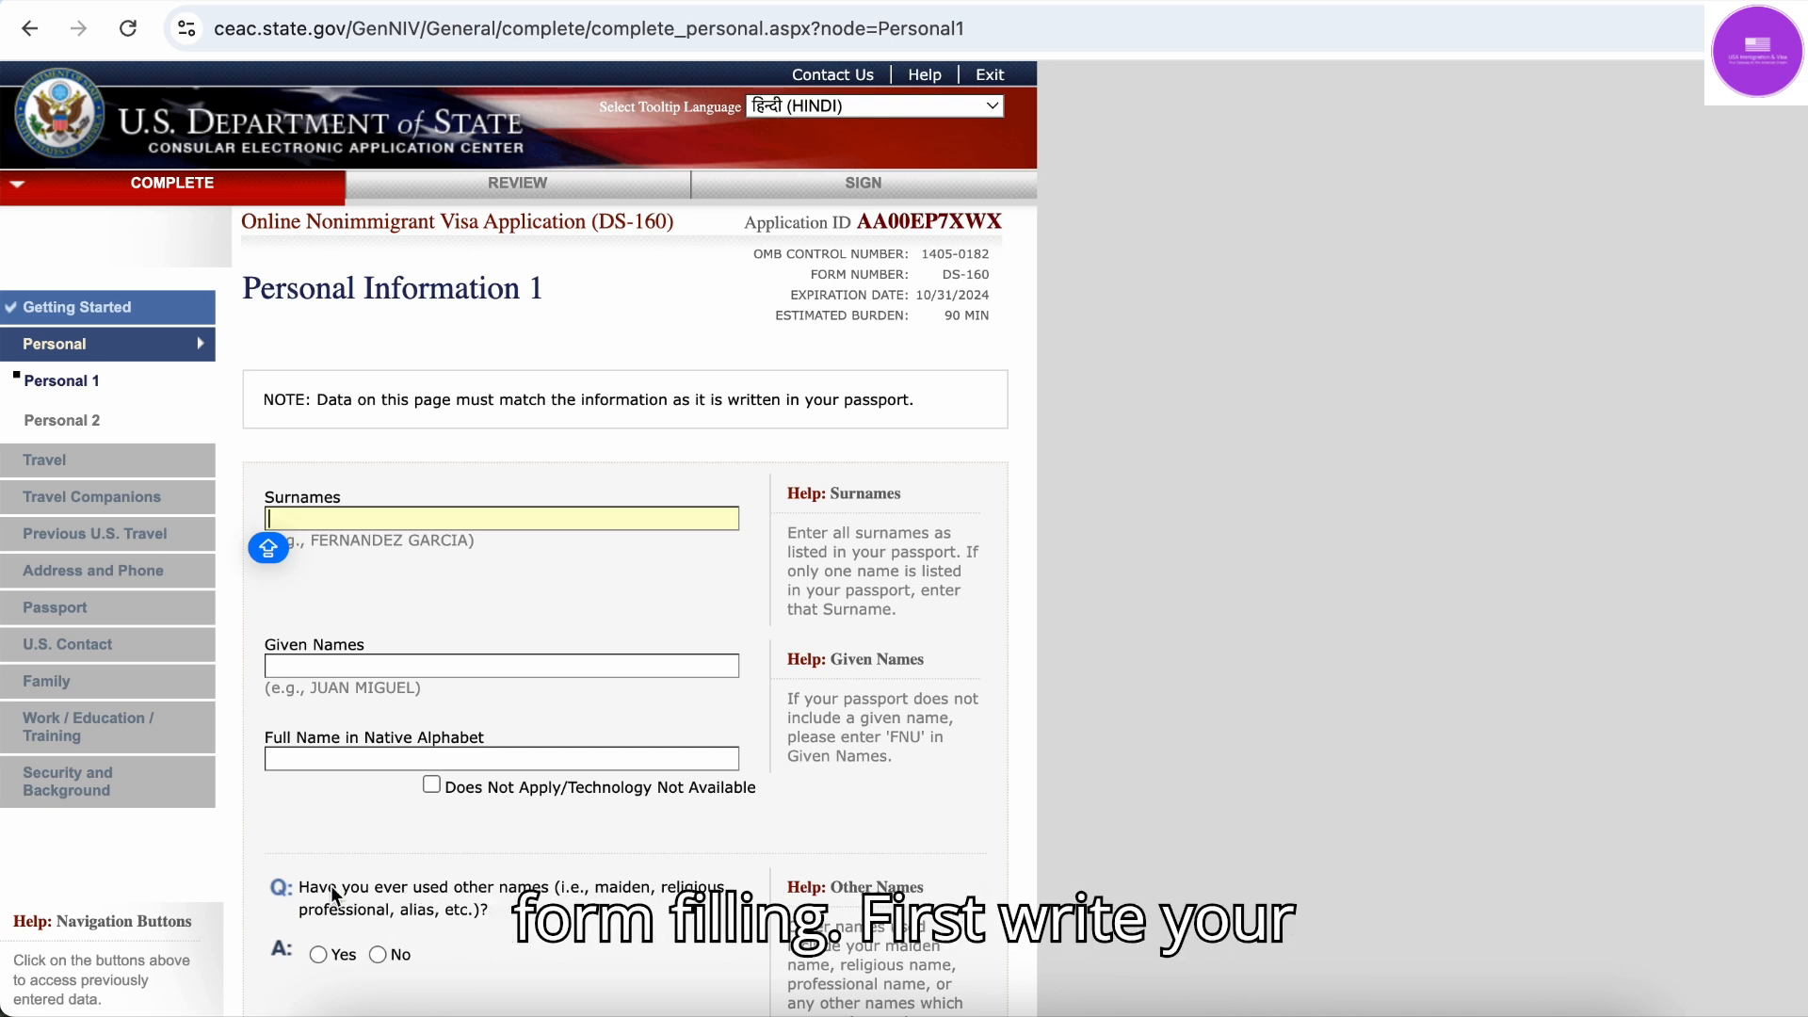
Fill in the applicant's surname, given name and full name in native alphabet from the saved suggestions
left_click(489, 523)
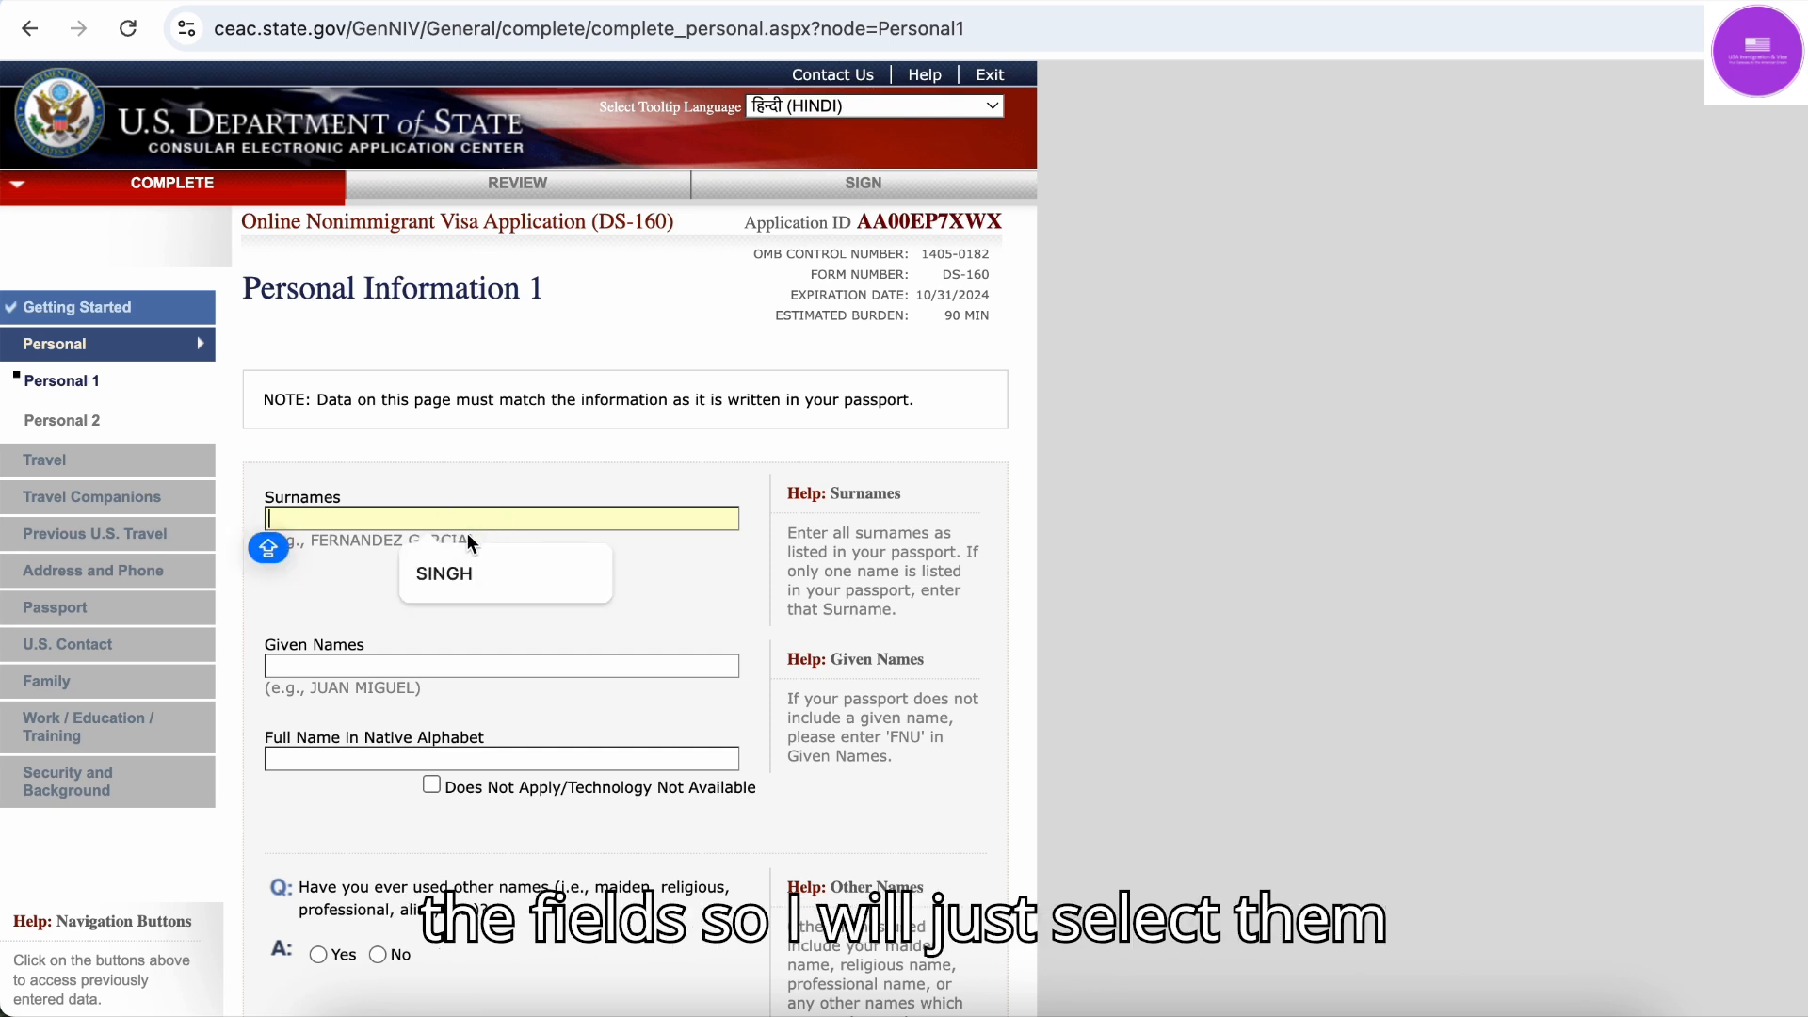
left_click(456, 575)
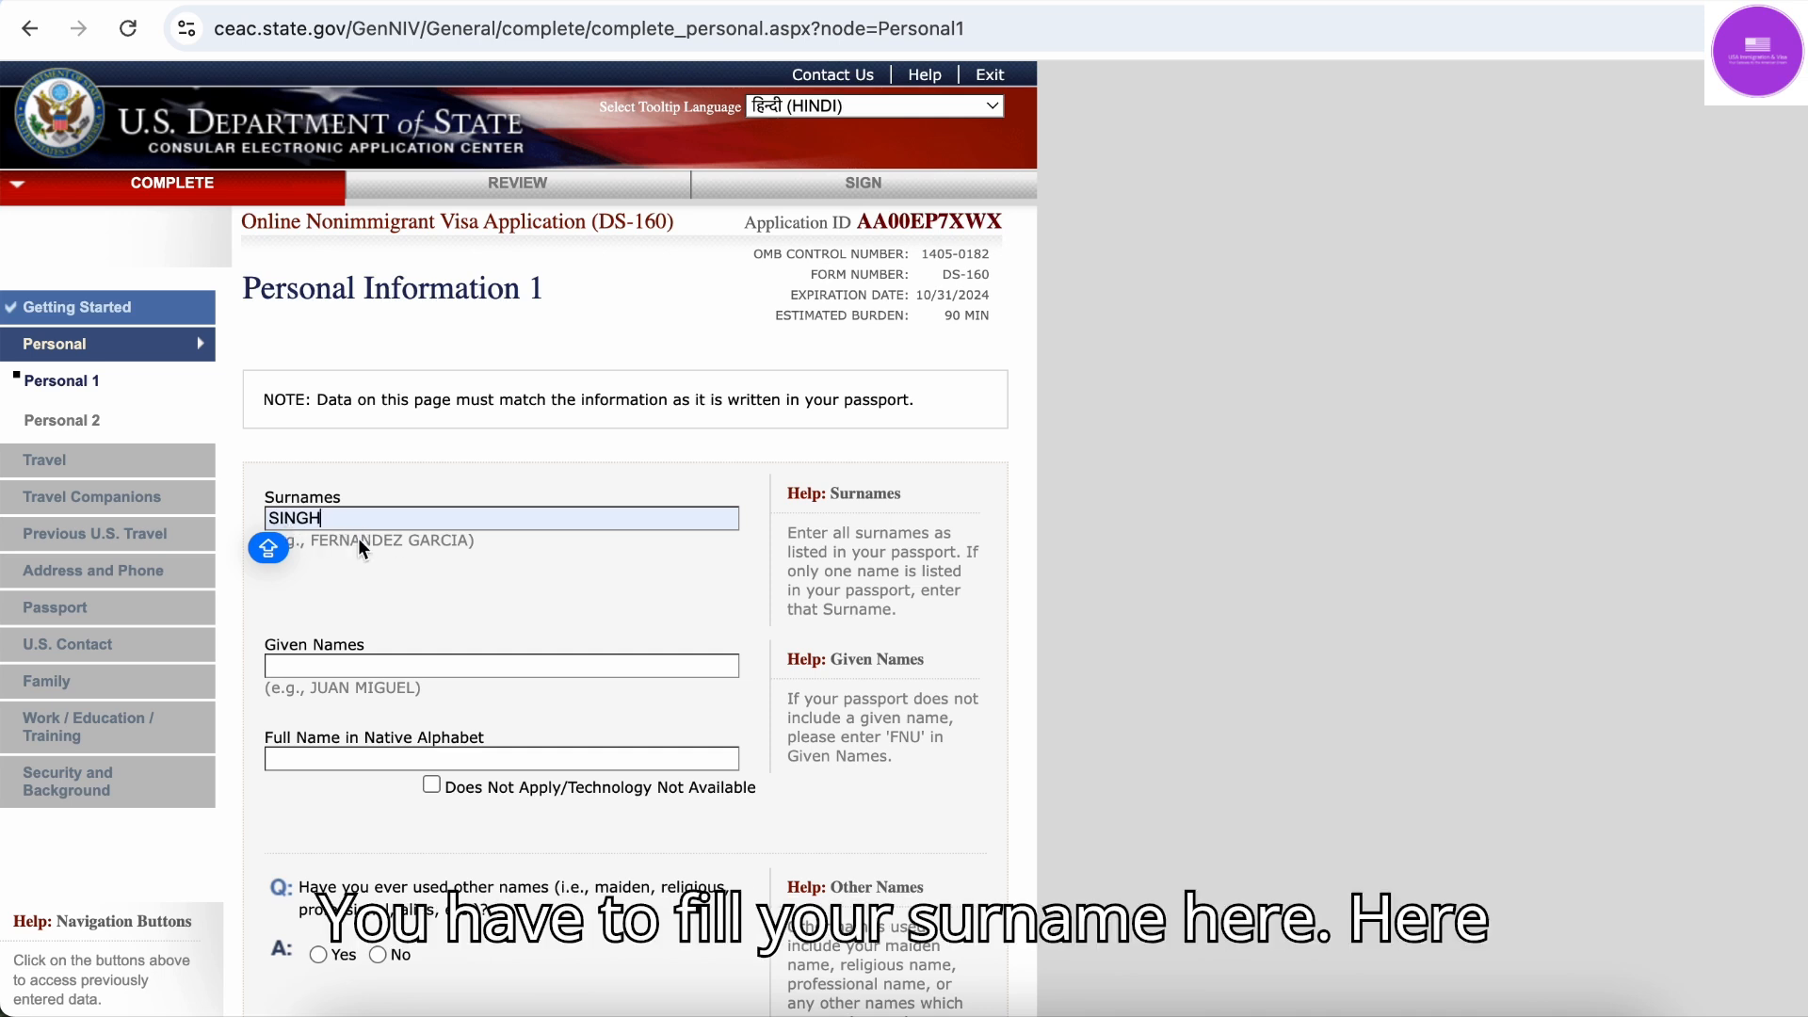
left_click(396, 671)
left_click(442, 722)
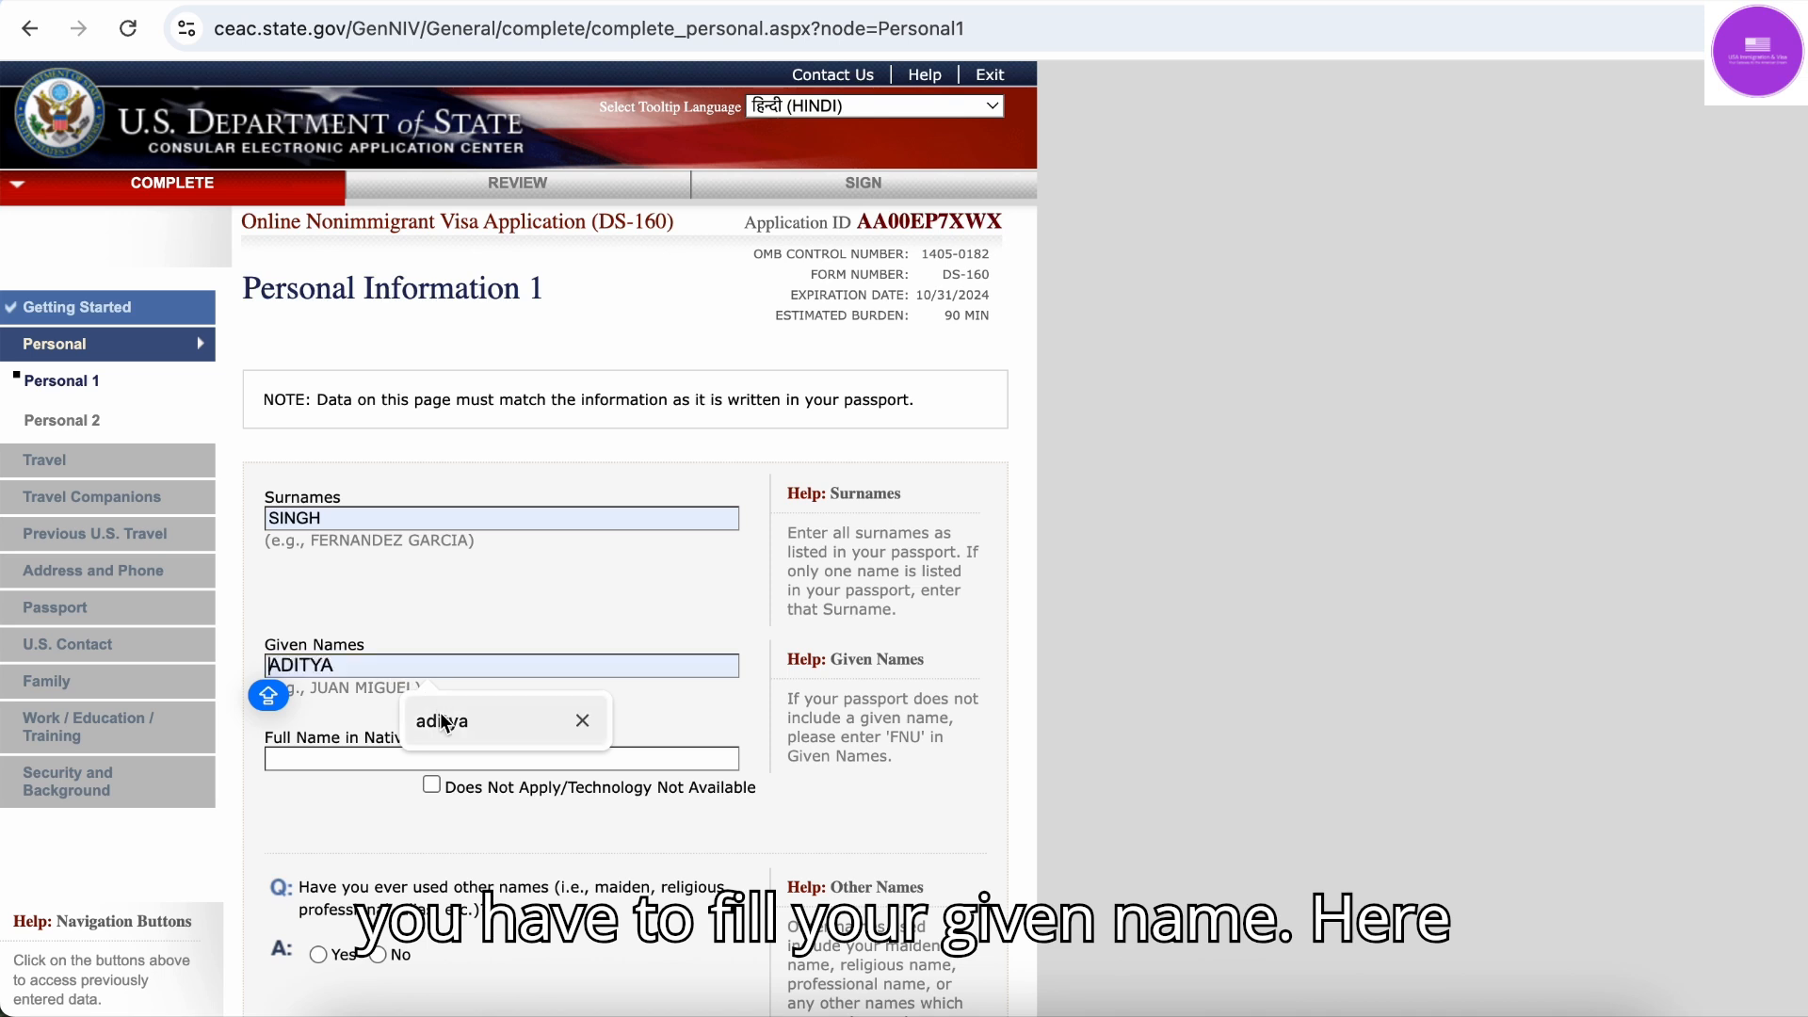
left_click(397, 759)
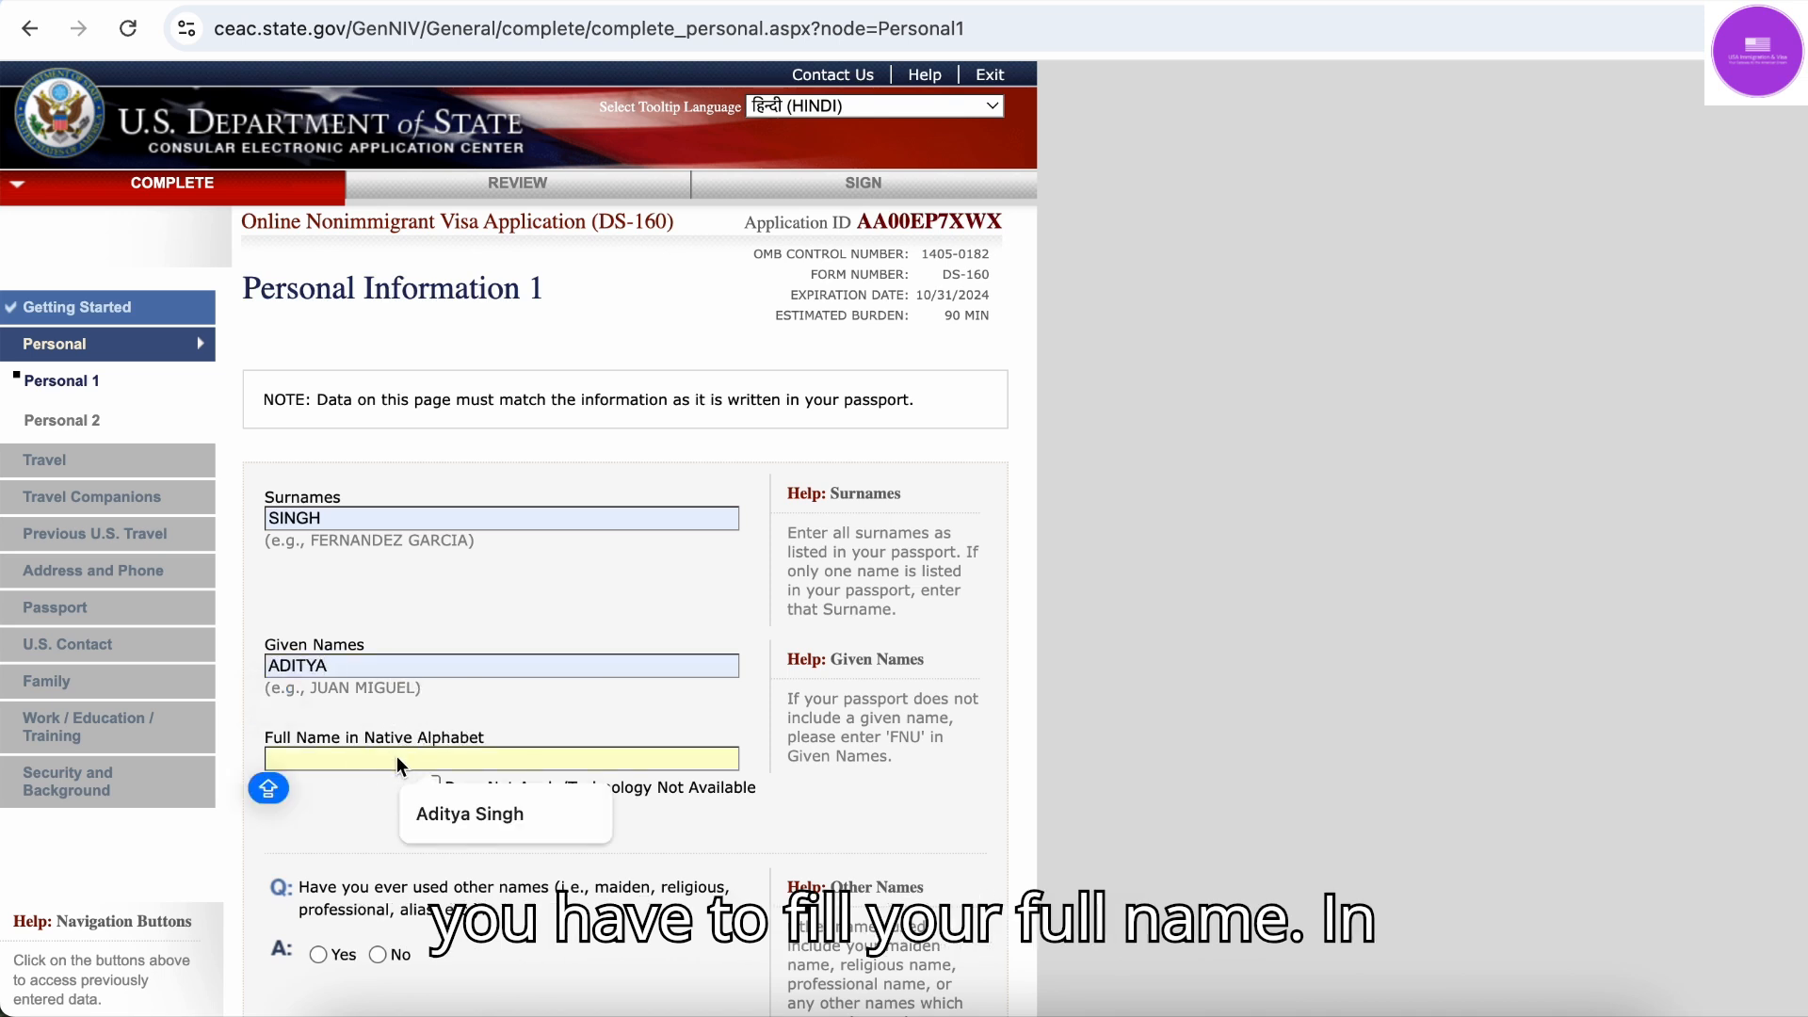
left_click(468, 815)
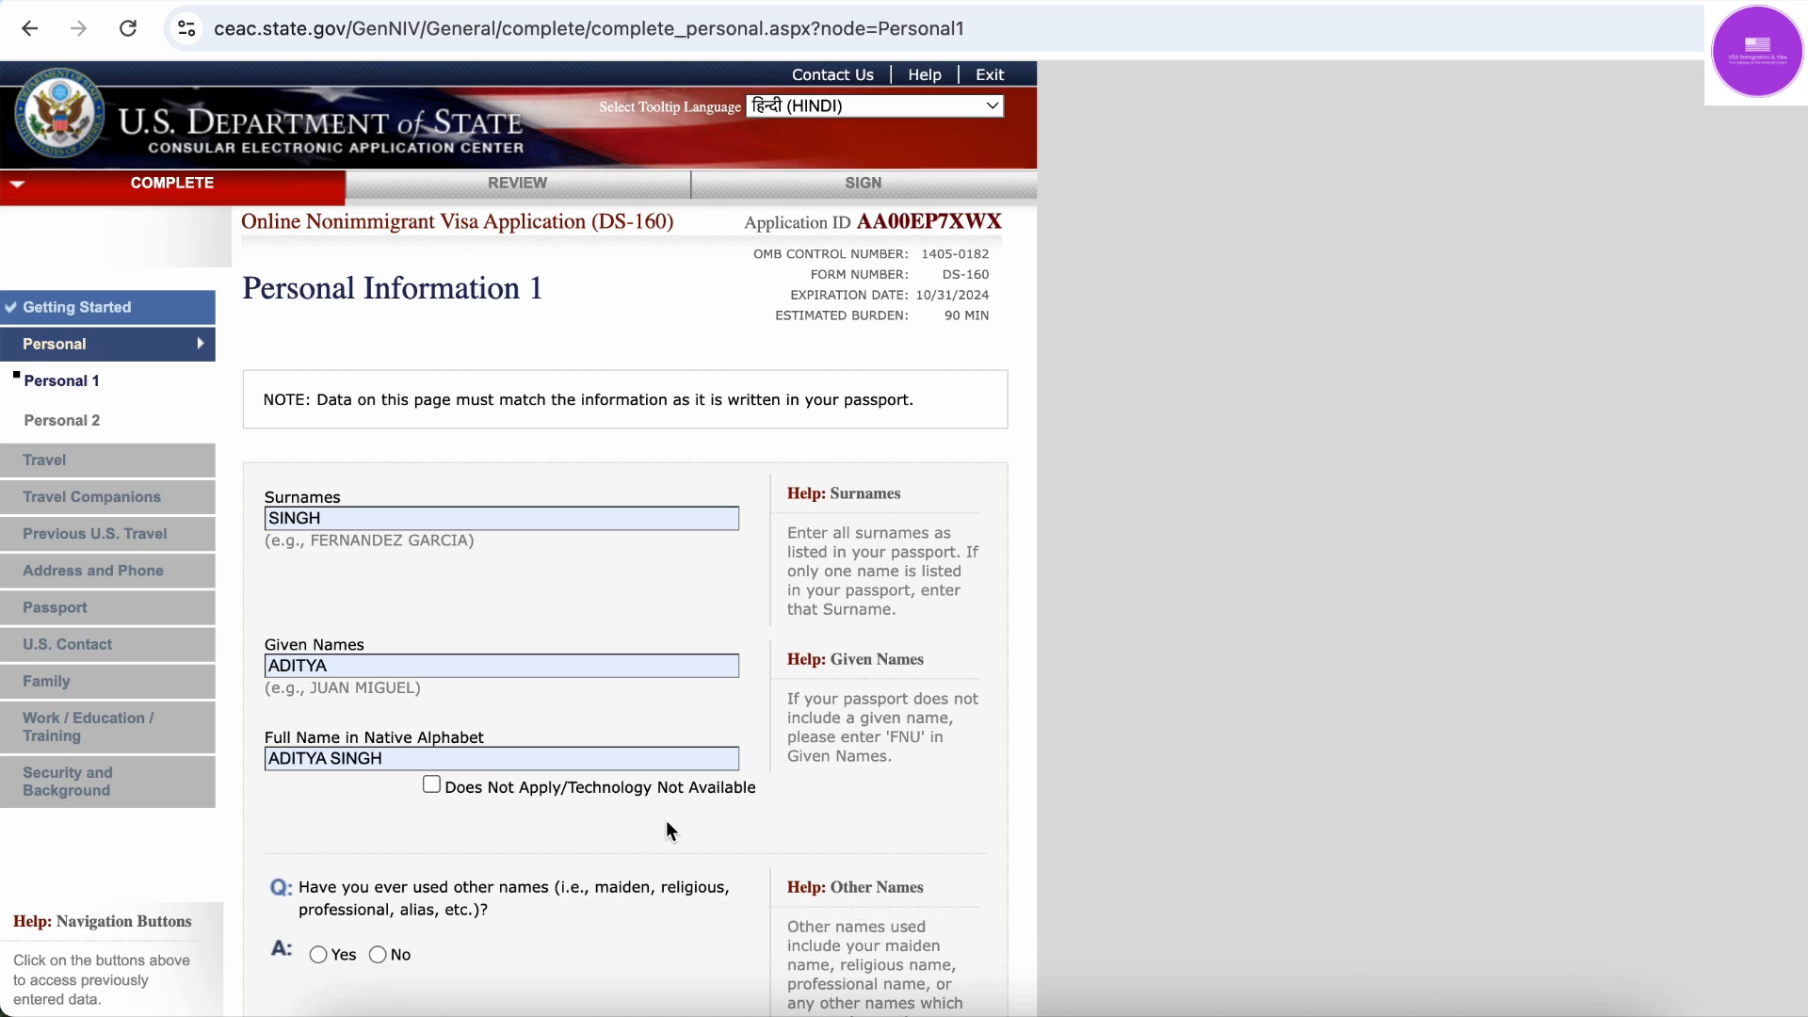
Answer No to the question about having used other names, and switch the answer to Yes
scroll(667, 829, "down", 1)
scroll(667, 827, "down", 2)
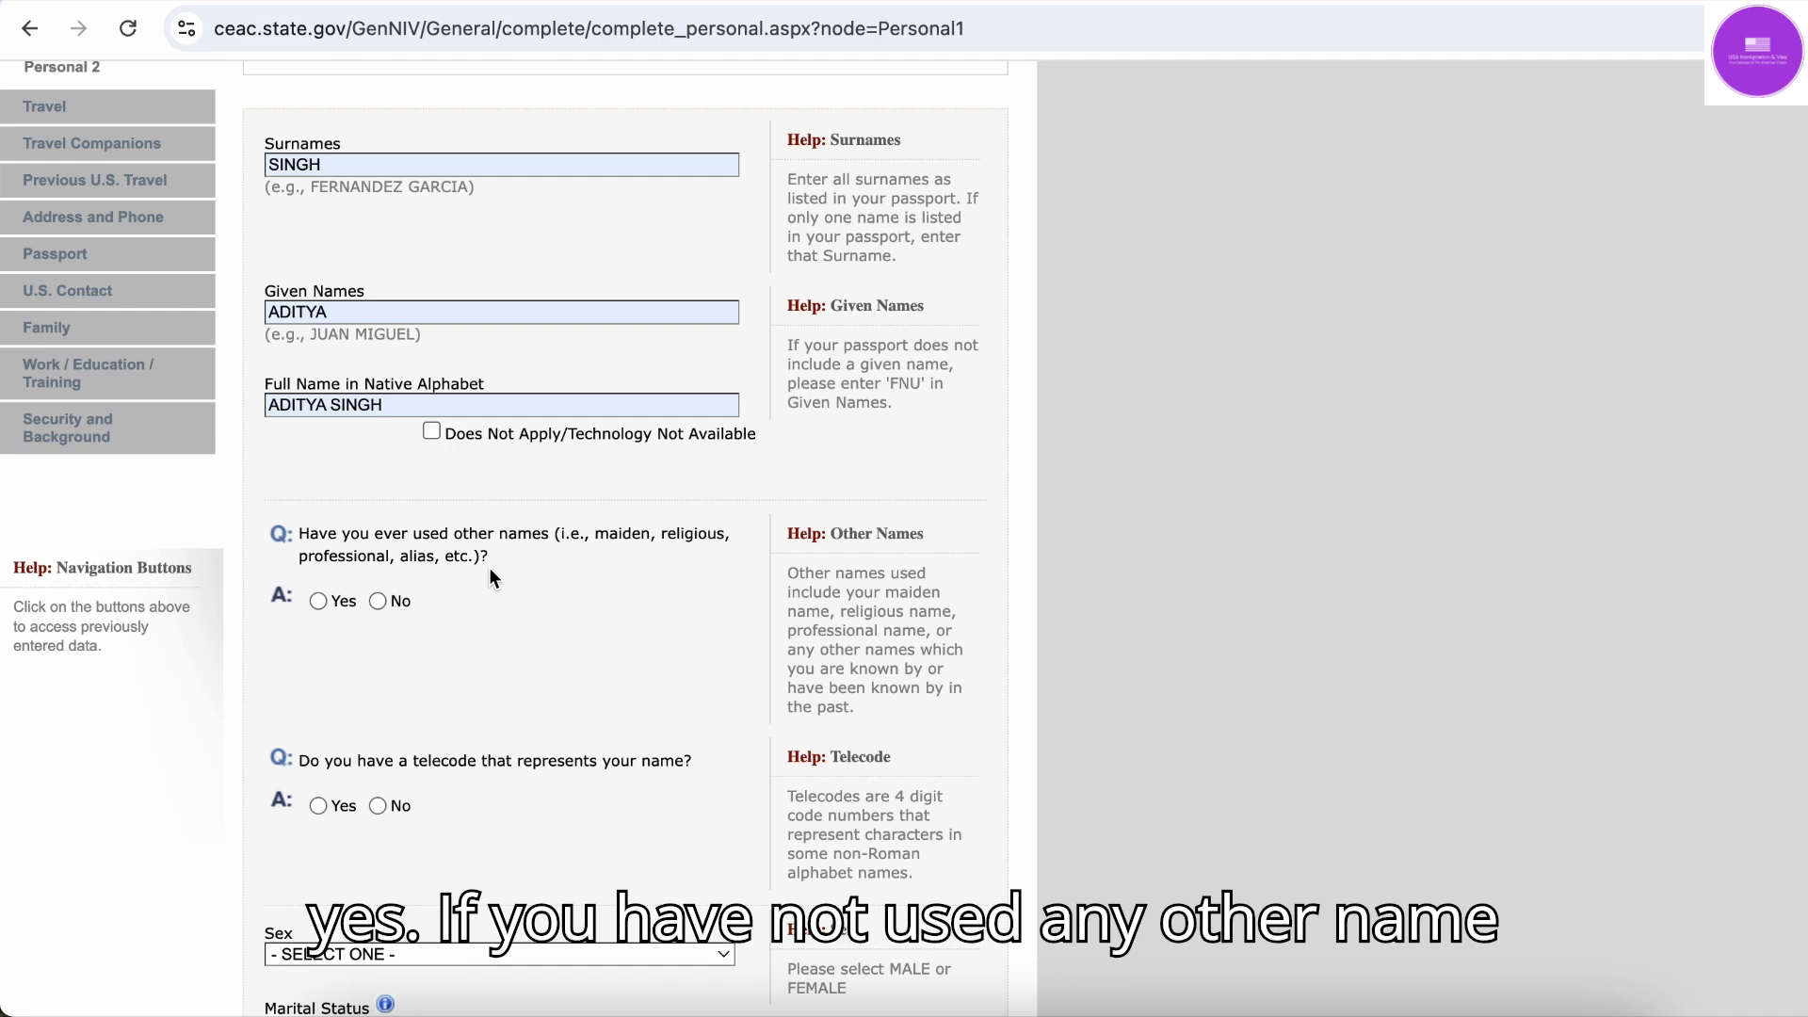
left_click(379, 601)
scroll(382, 600, "down", 5)
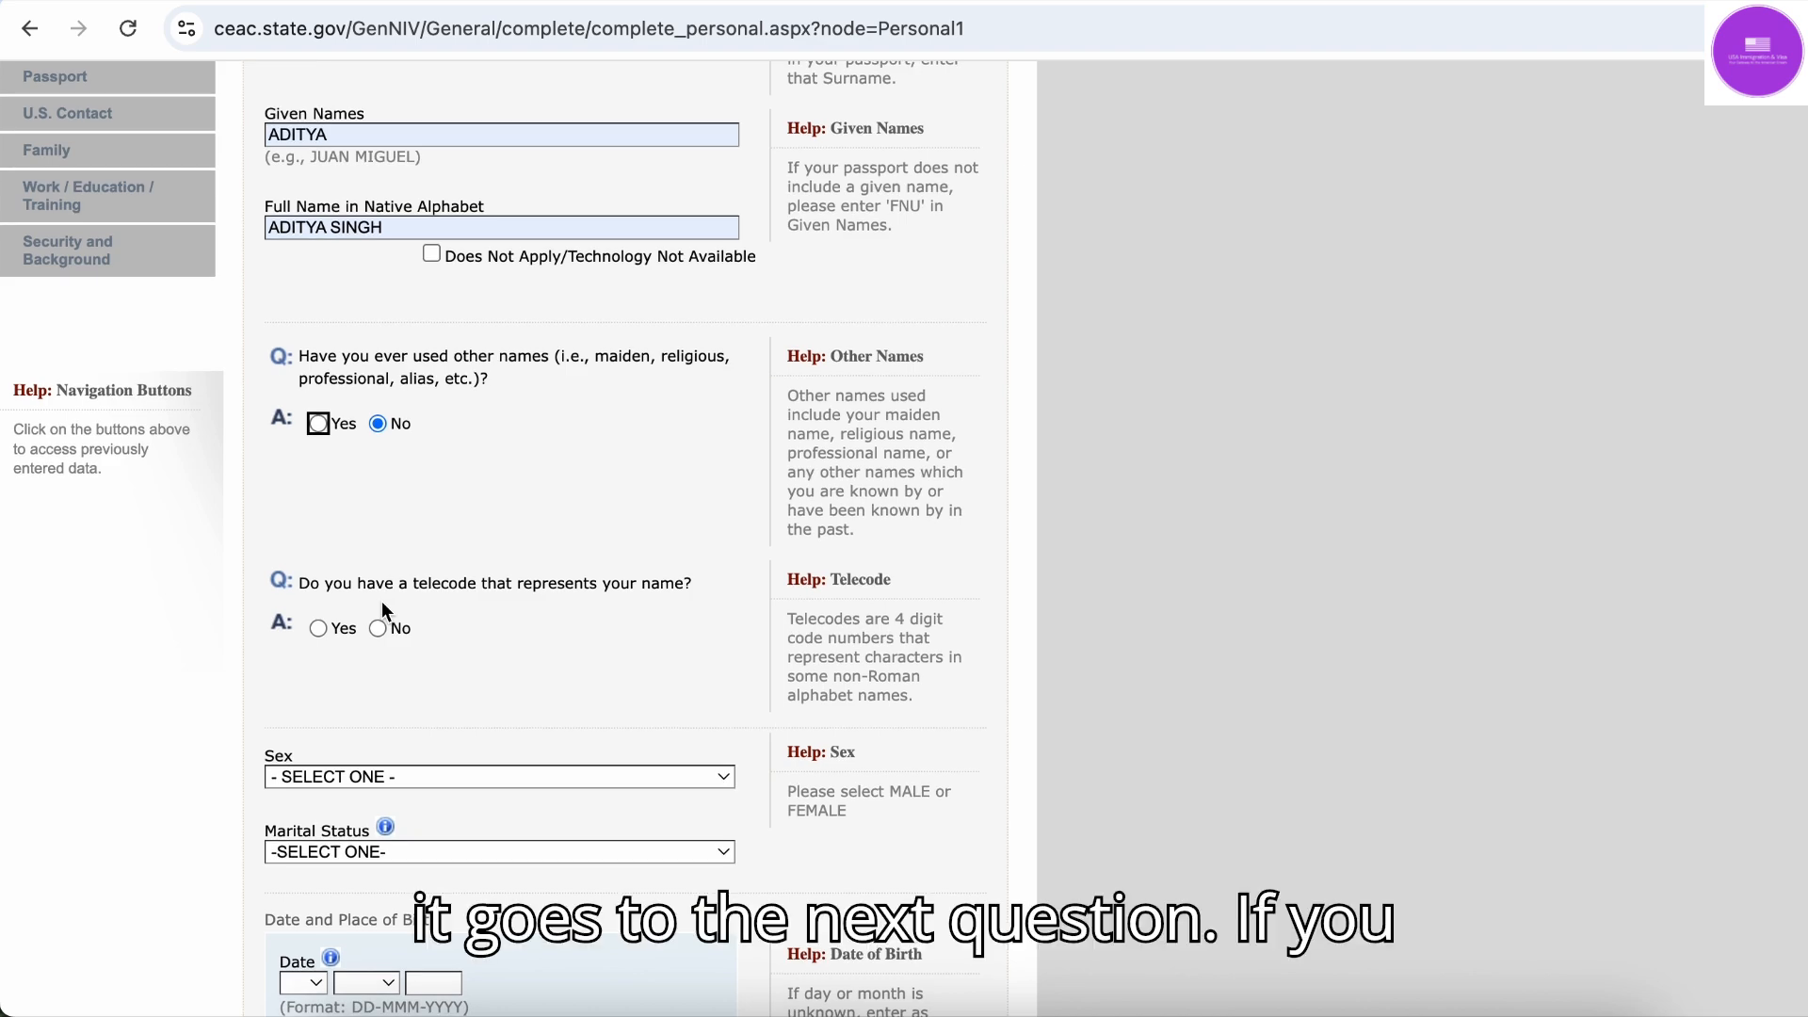
left_click(319, 422)
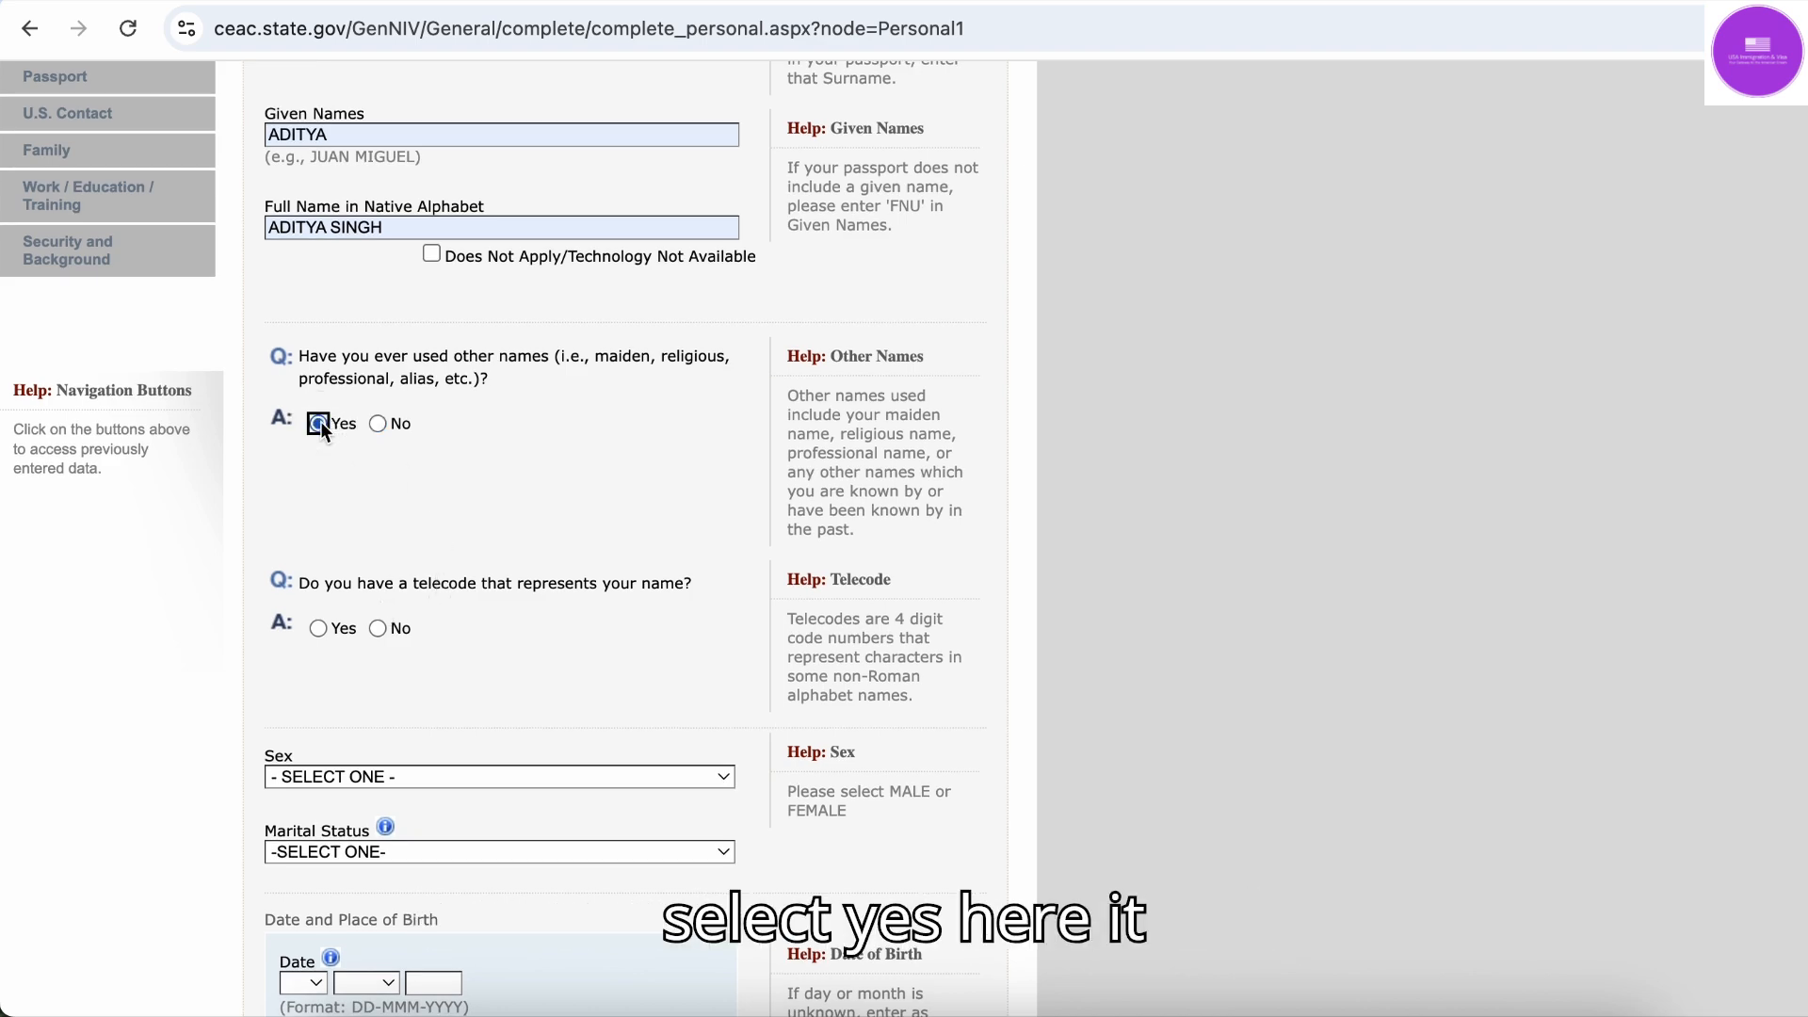
Answer No to the question about having used other names and No to the question about having a telecode
scroll(444, 601, "down", 8)
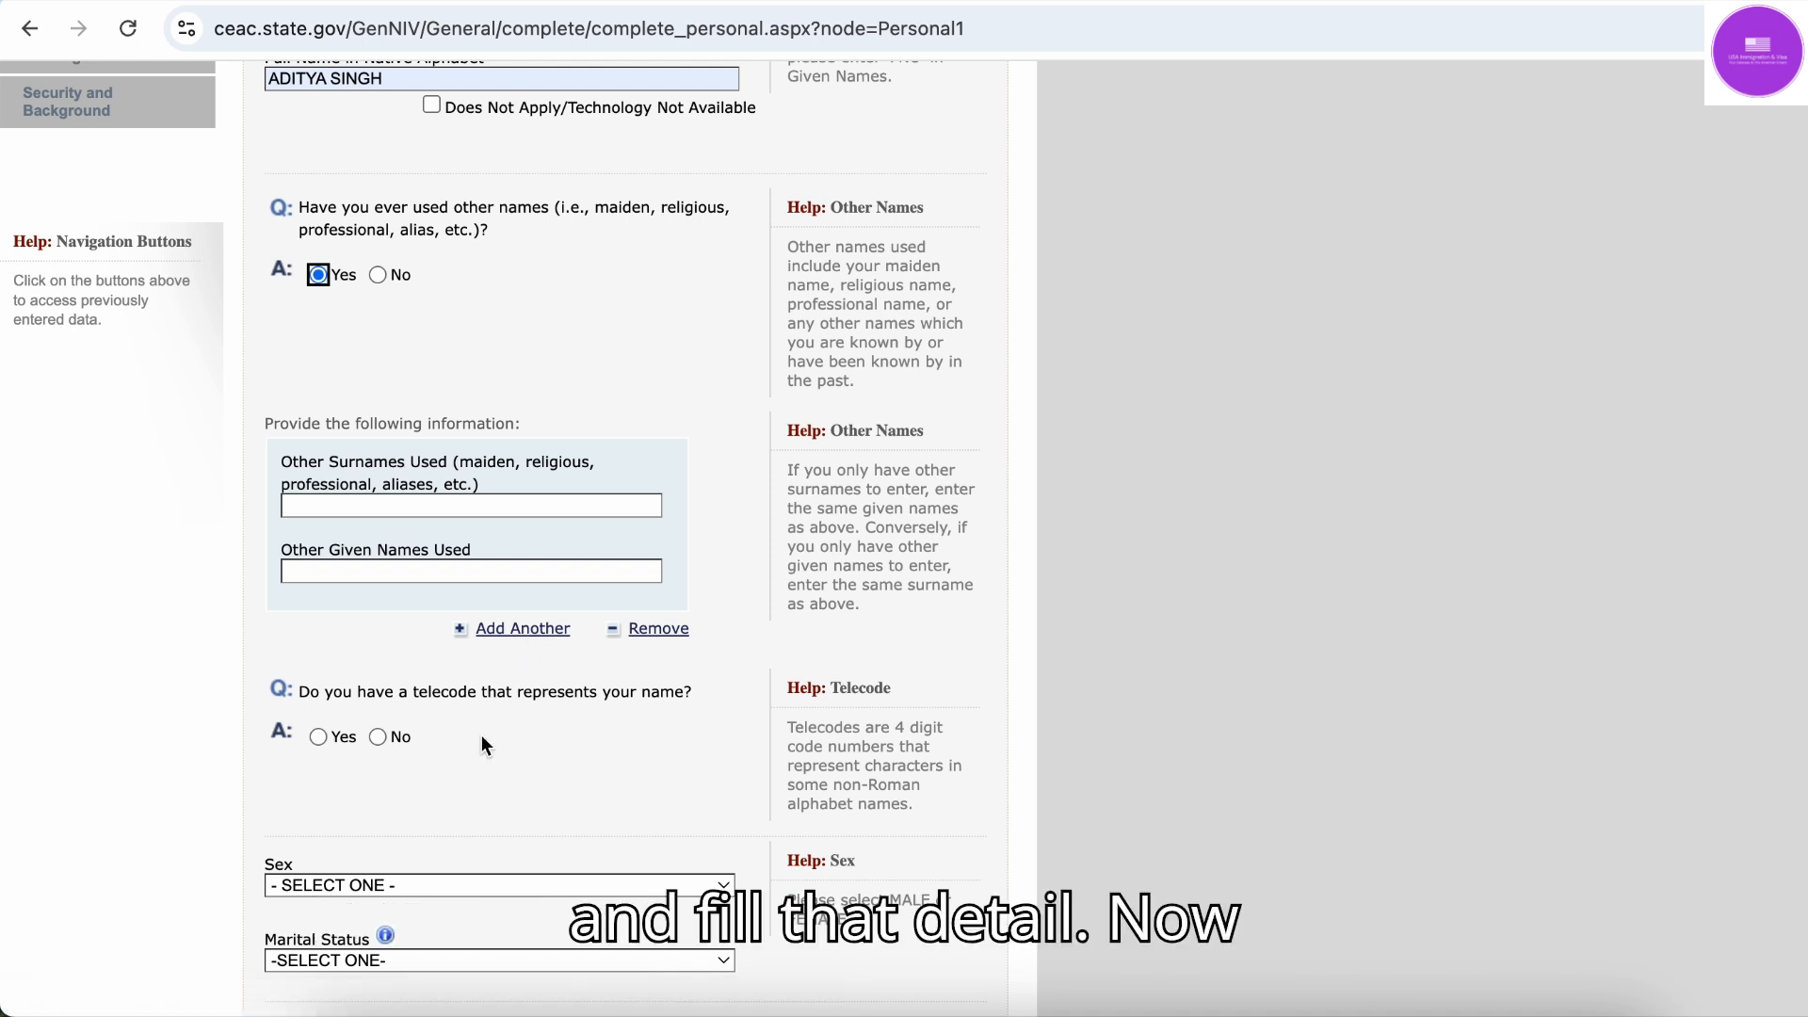
scroll(579, 540, "down", 1)
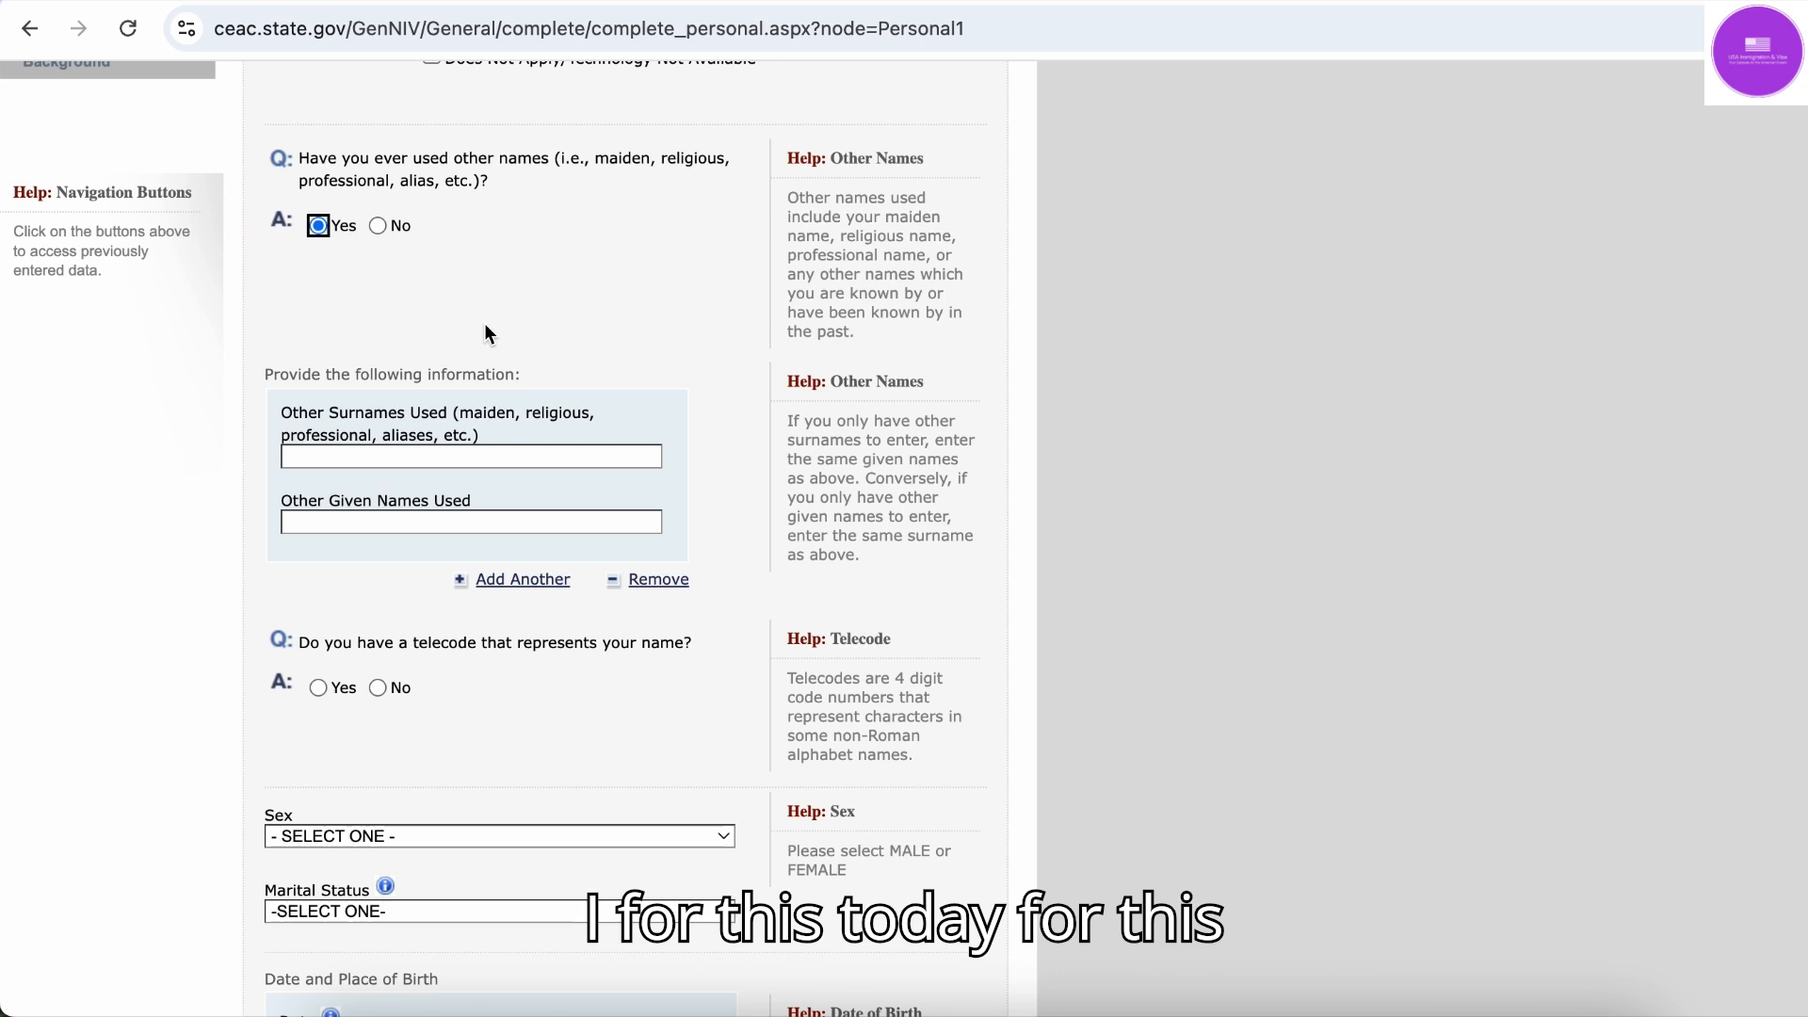
left_click(378, 225)
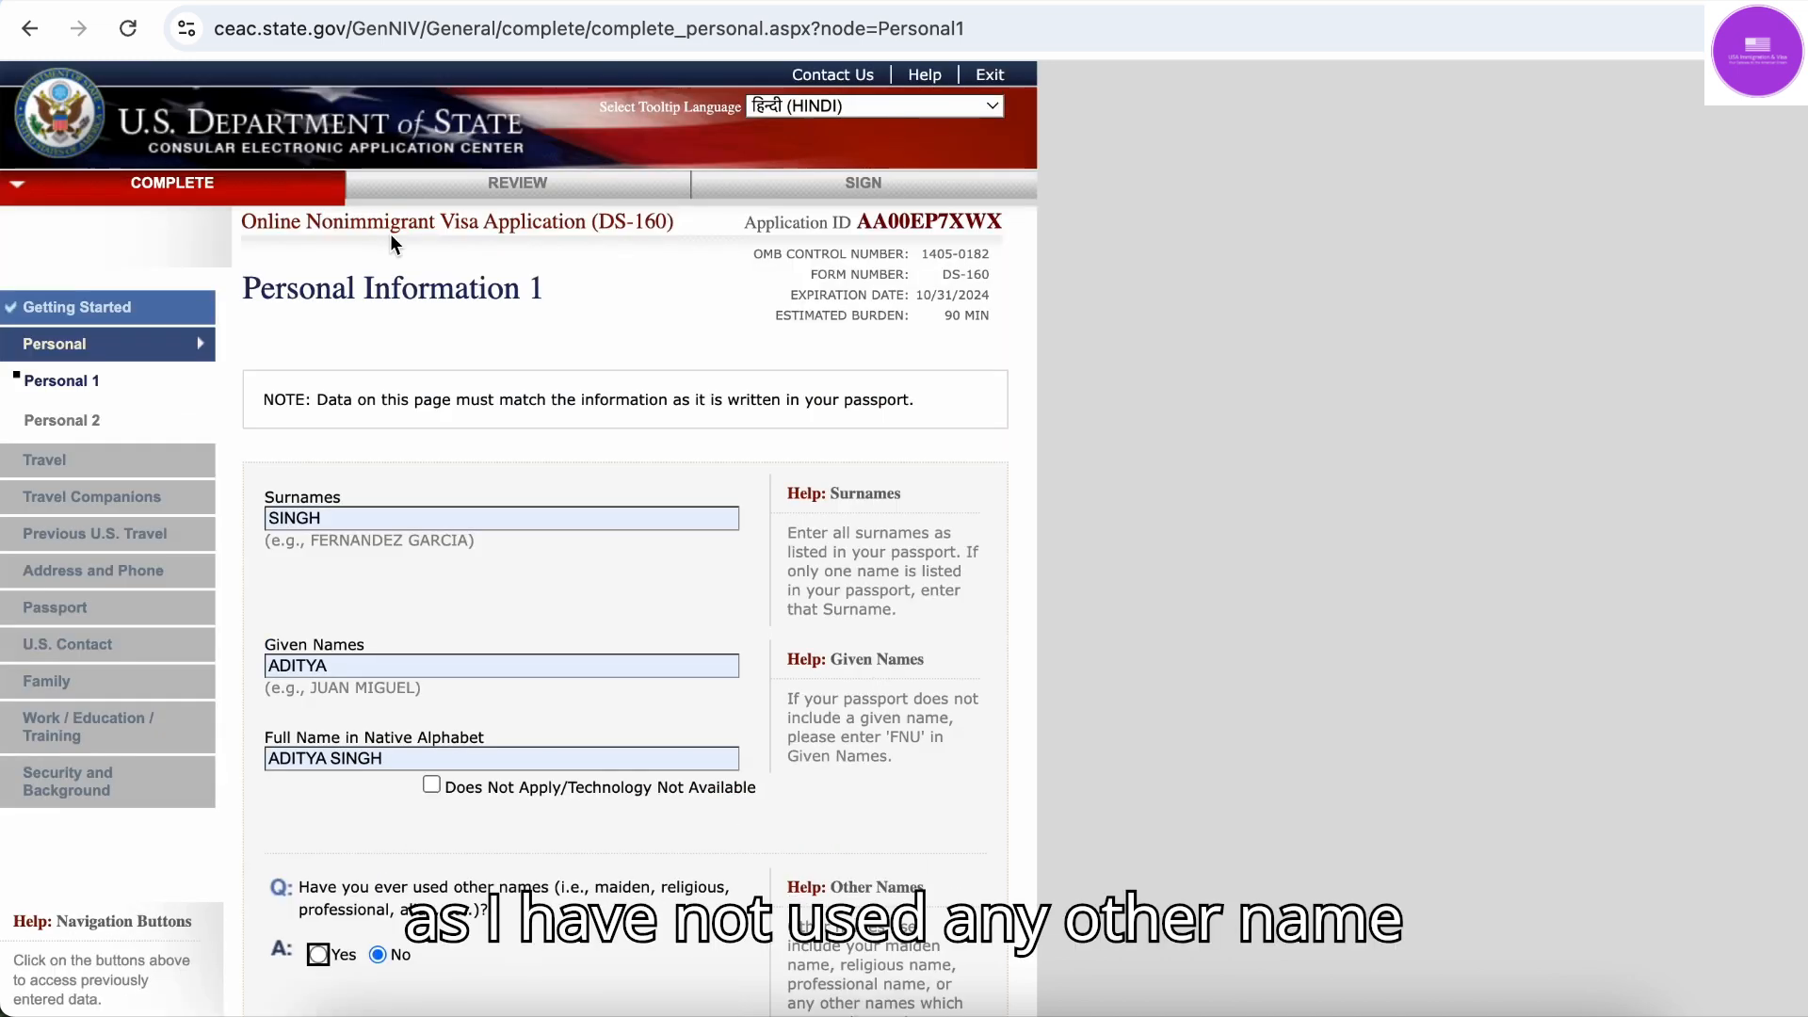
scroll(466, 376, "down", 3)
scroll(465, 375, "down", 3)
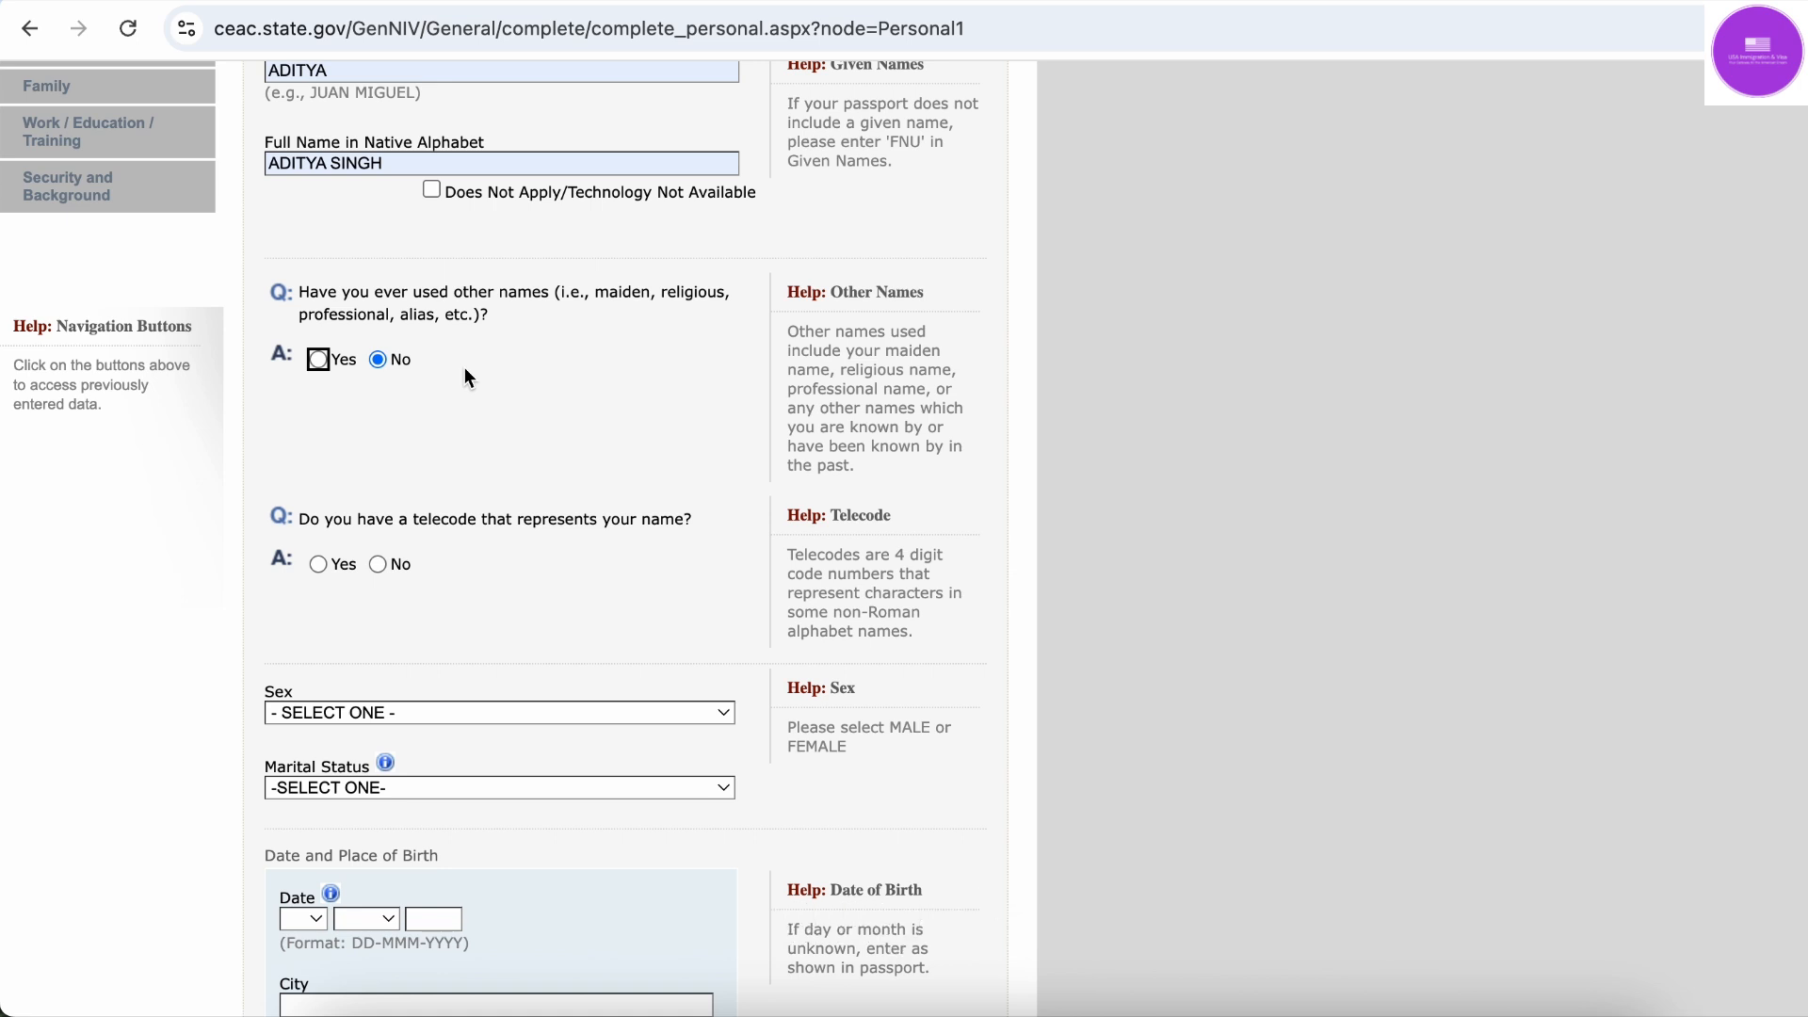
scroll(465, 370, "down", 3)
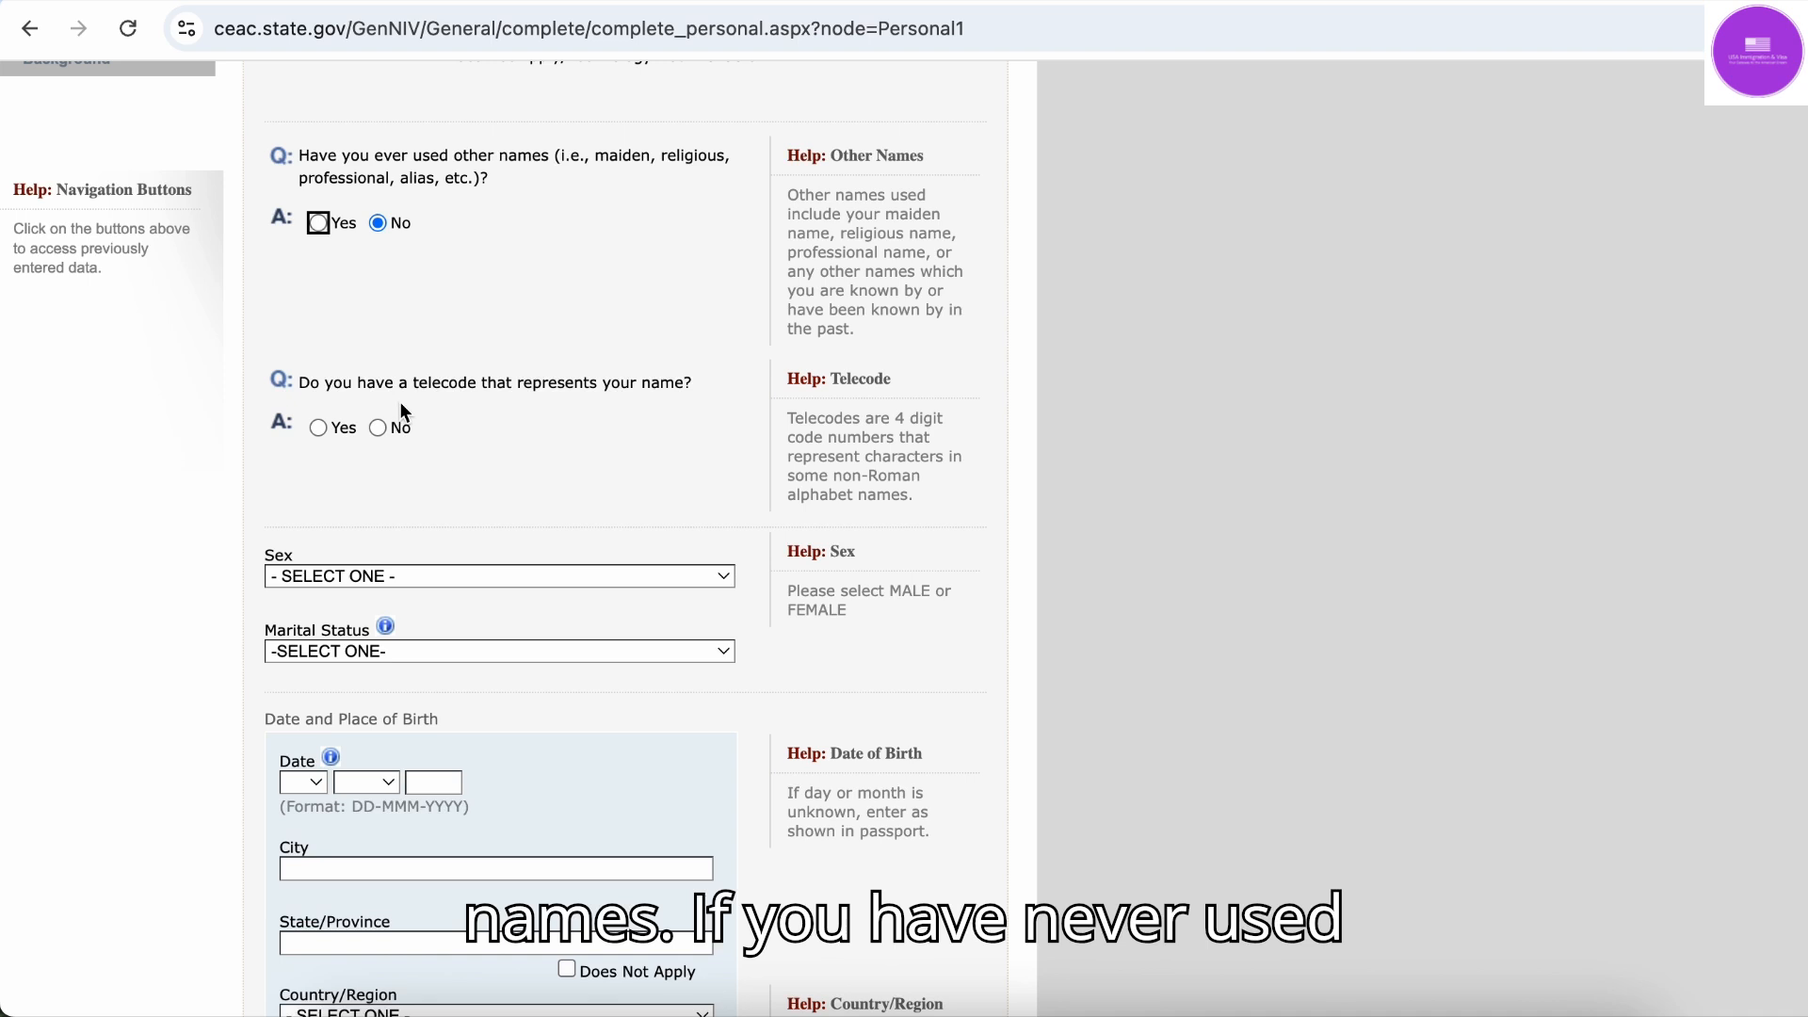
left_click(378, 429)
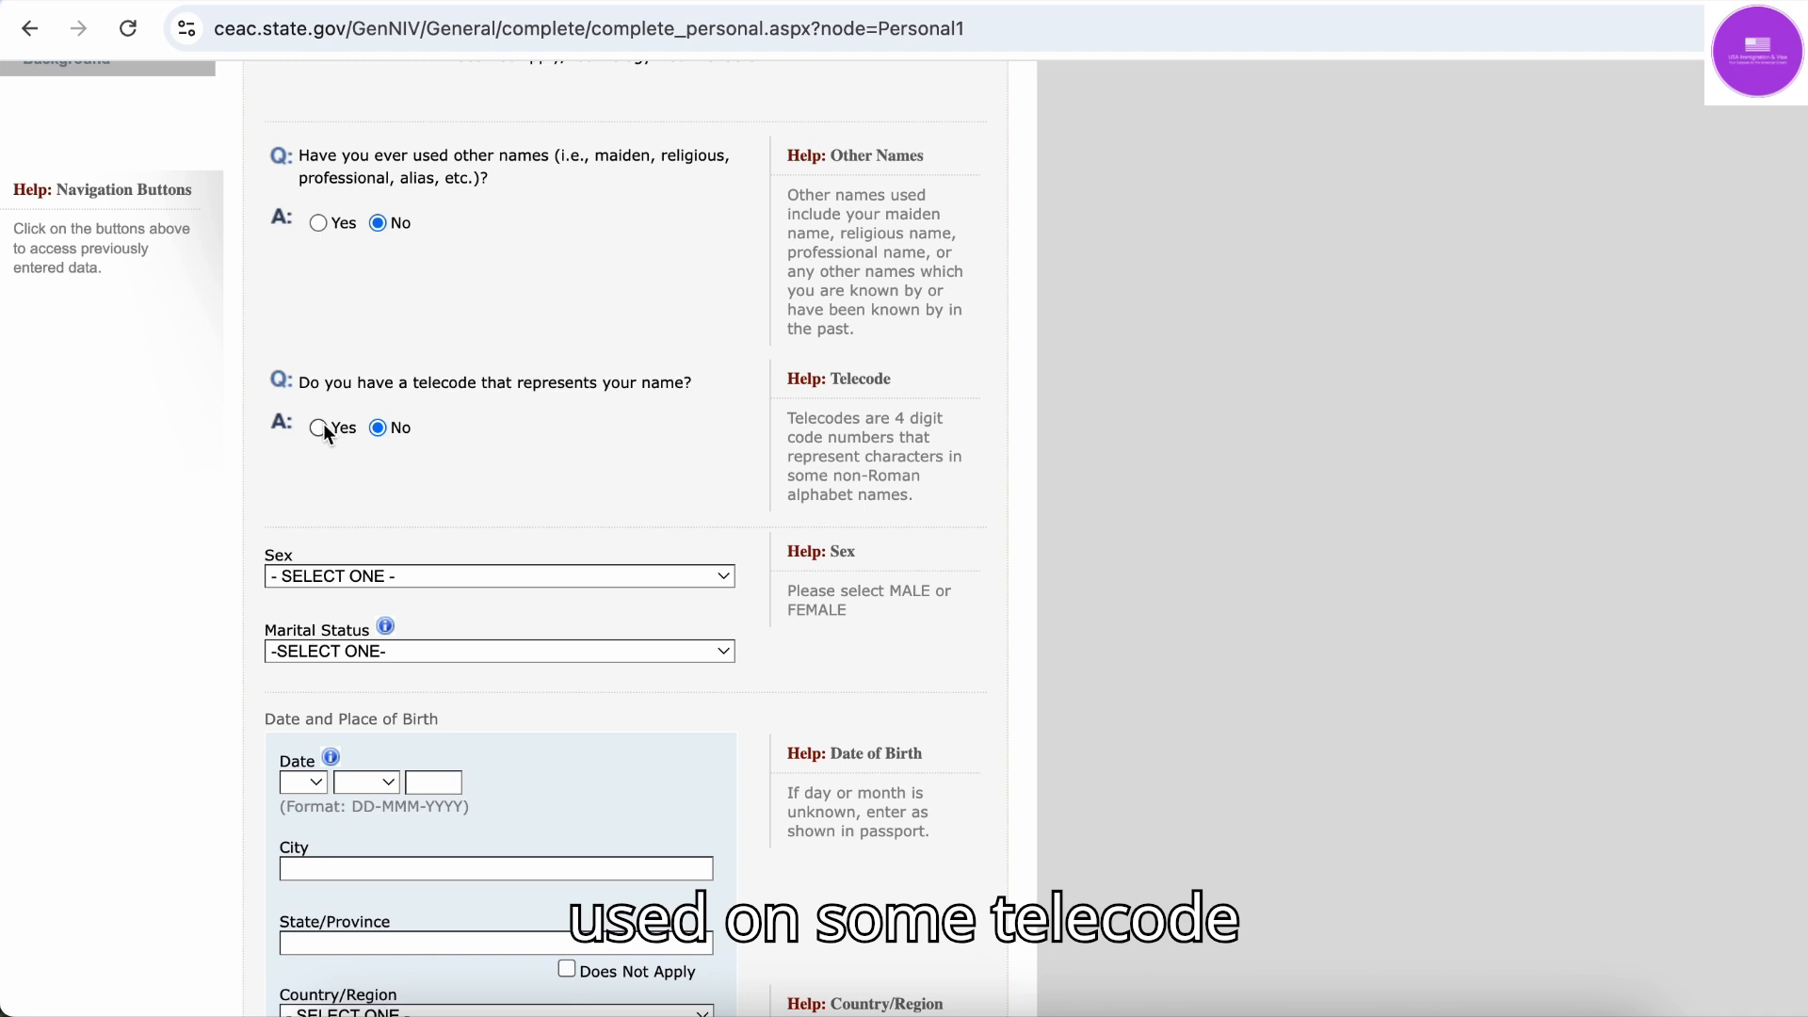
Switch the telecode answer to Yes to look at the telecode name fields, and set it back to No
scroll(324, 425, "down", 3)
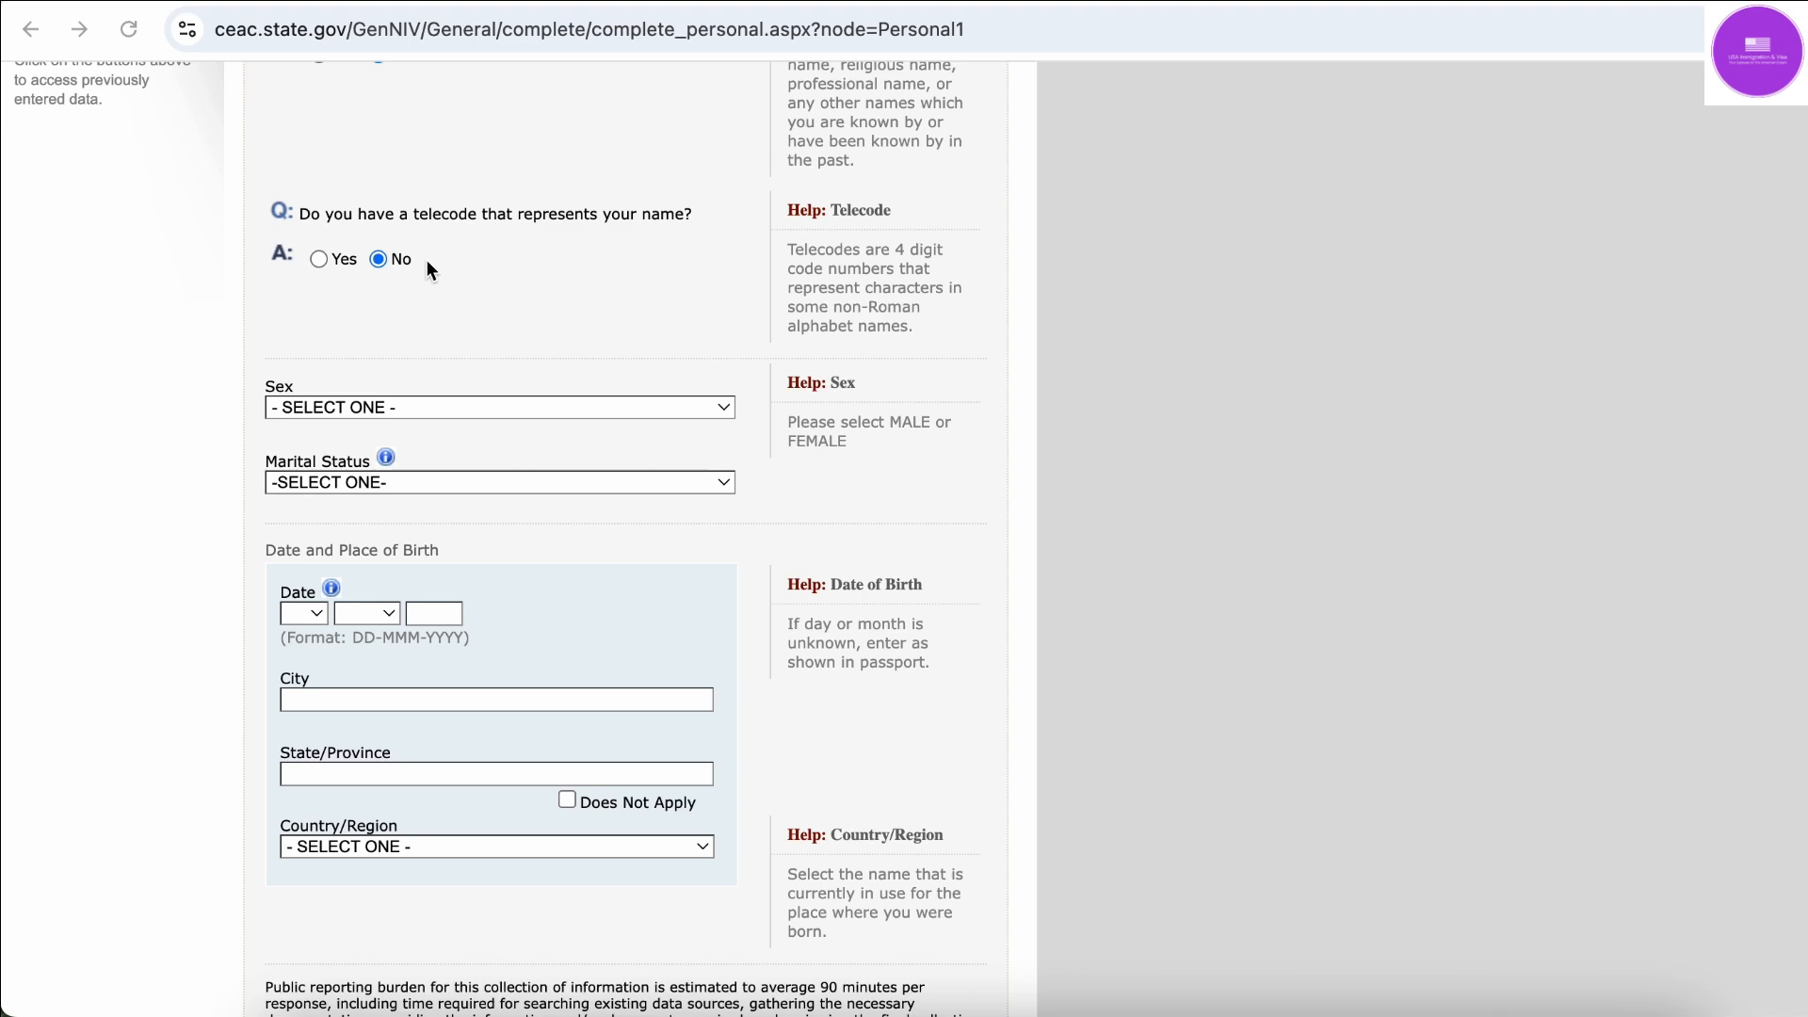
left_click(320, 257)
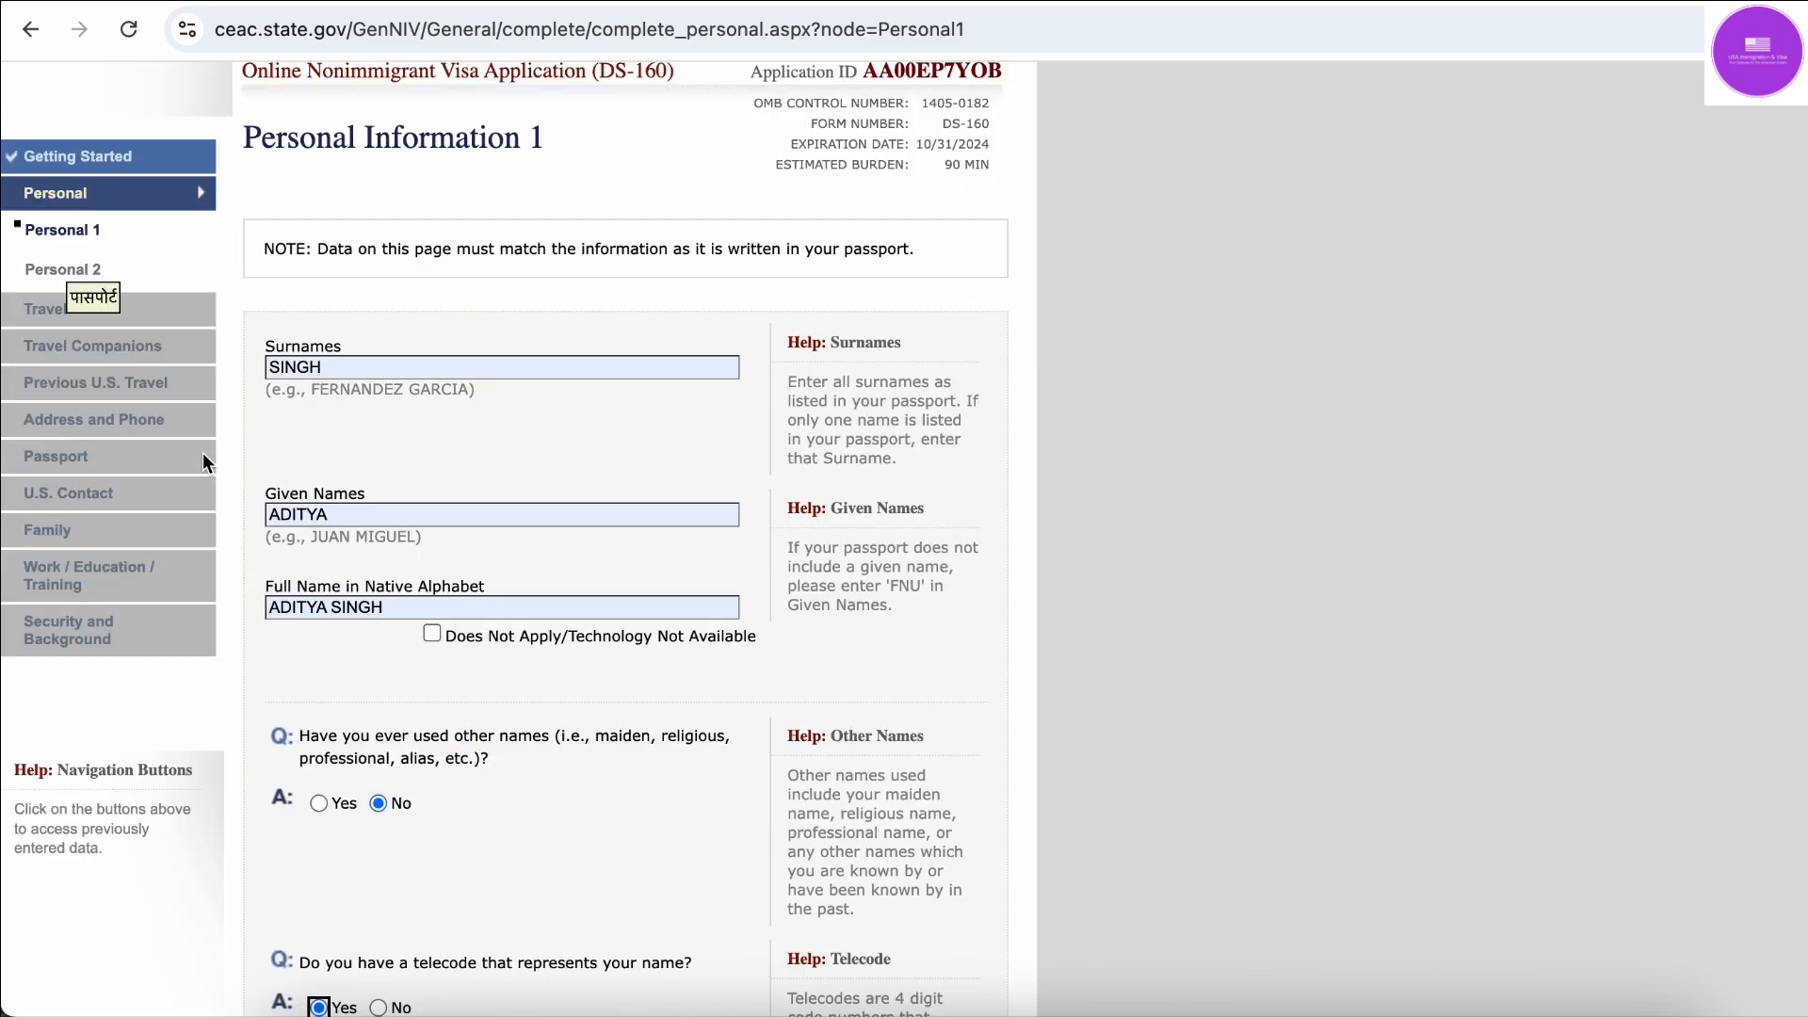
scroll(201, 454, "down", 1)
scroll(380, 490, "down", 1)
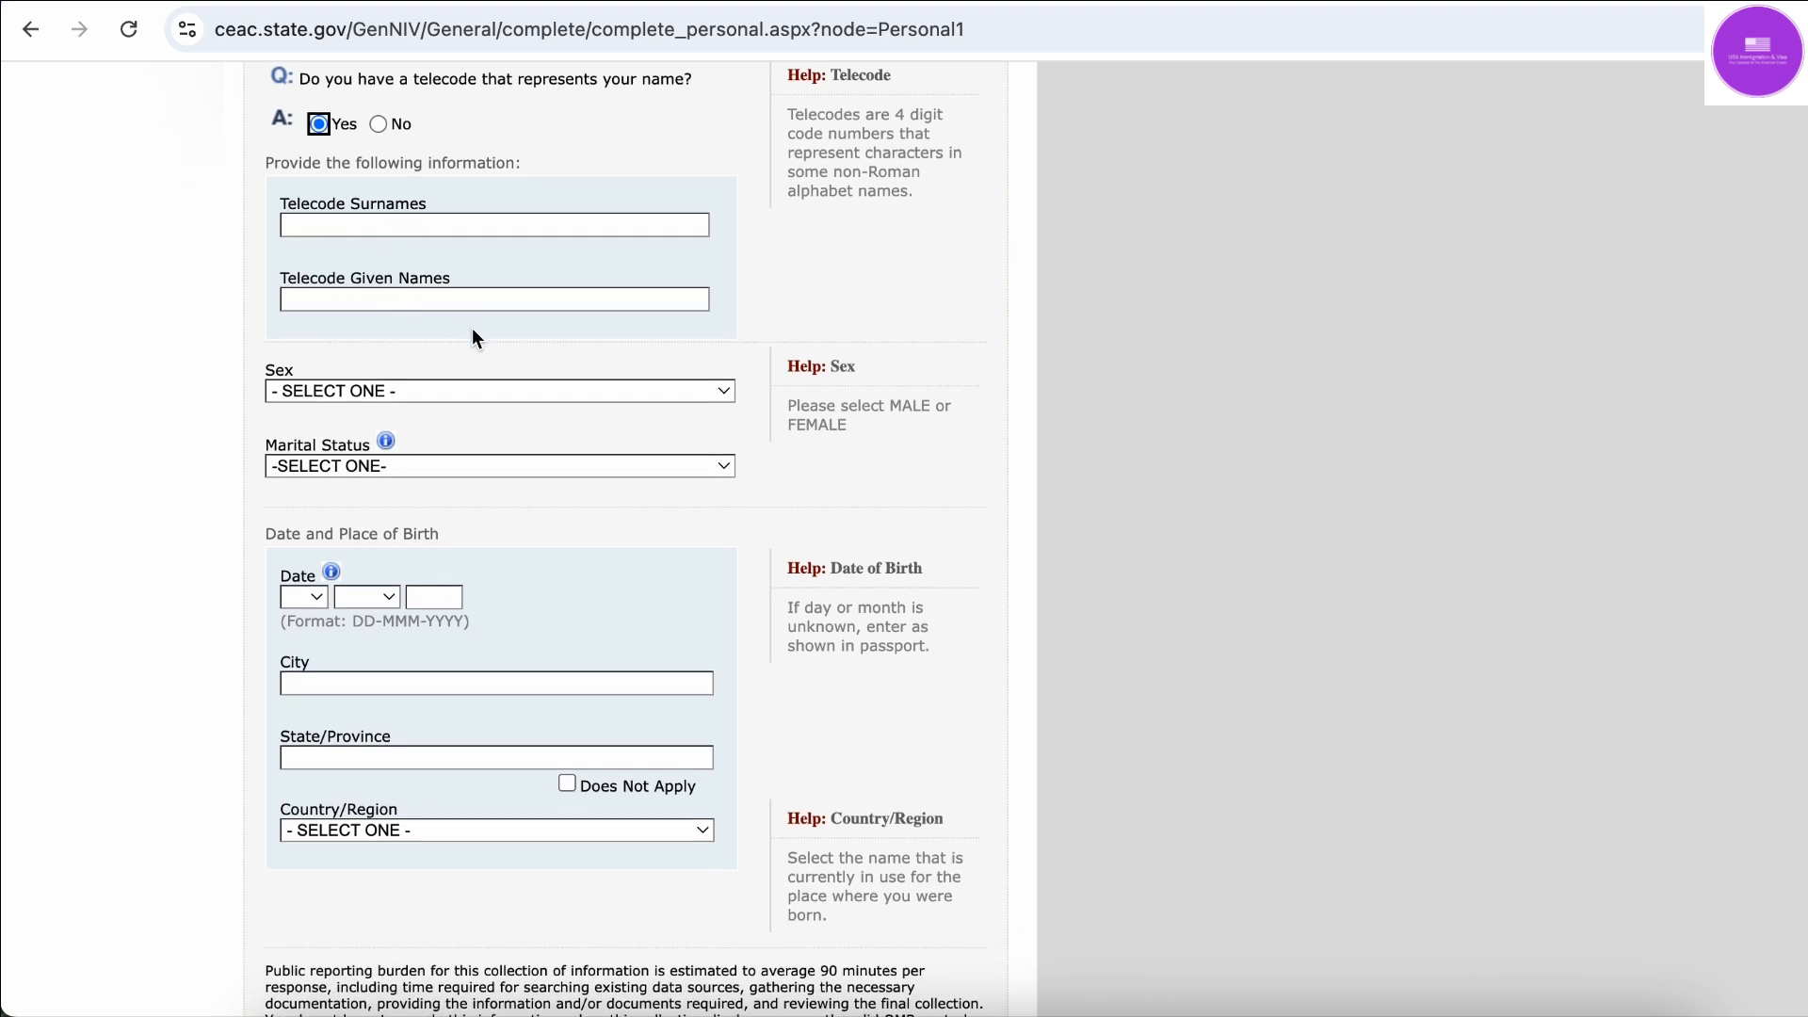
scroll(472, 331, "up", 1)
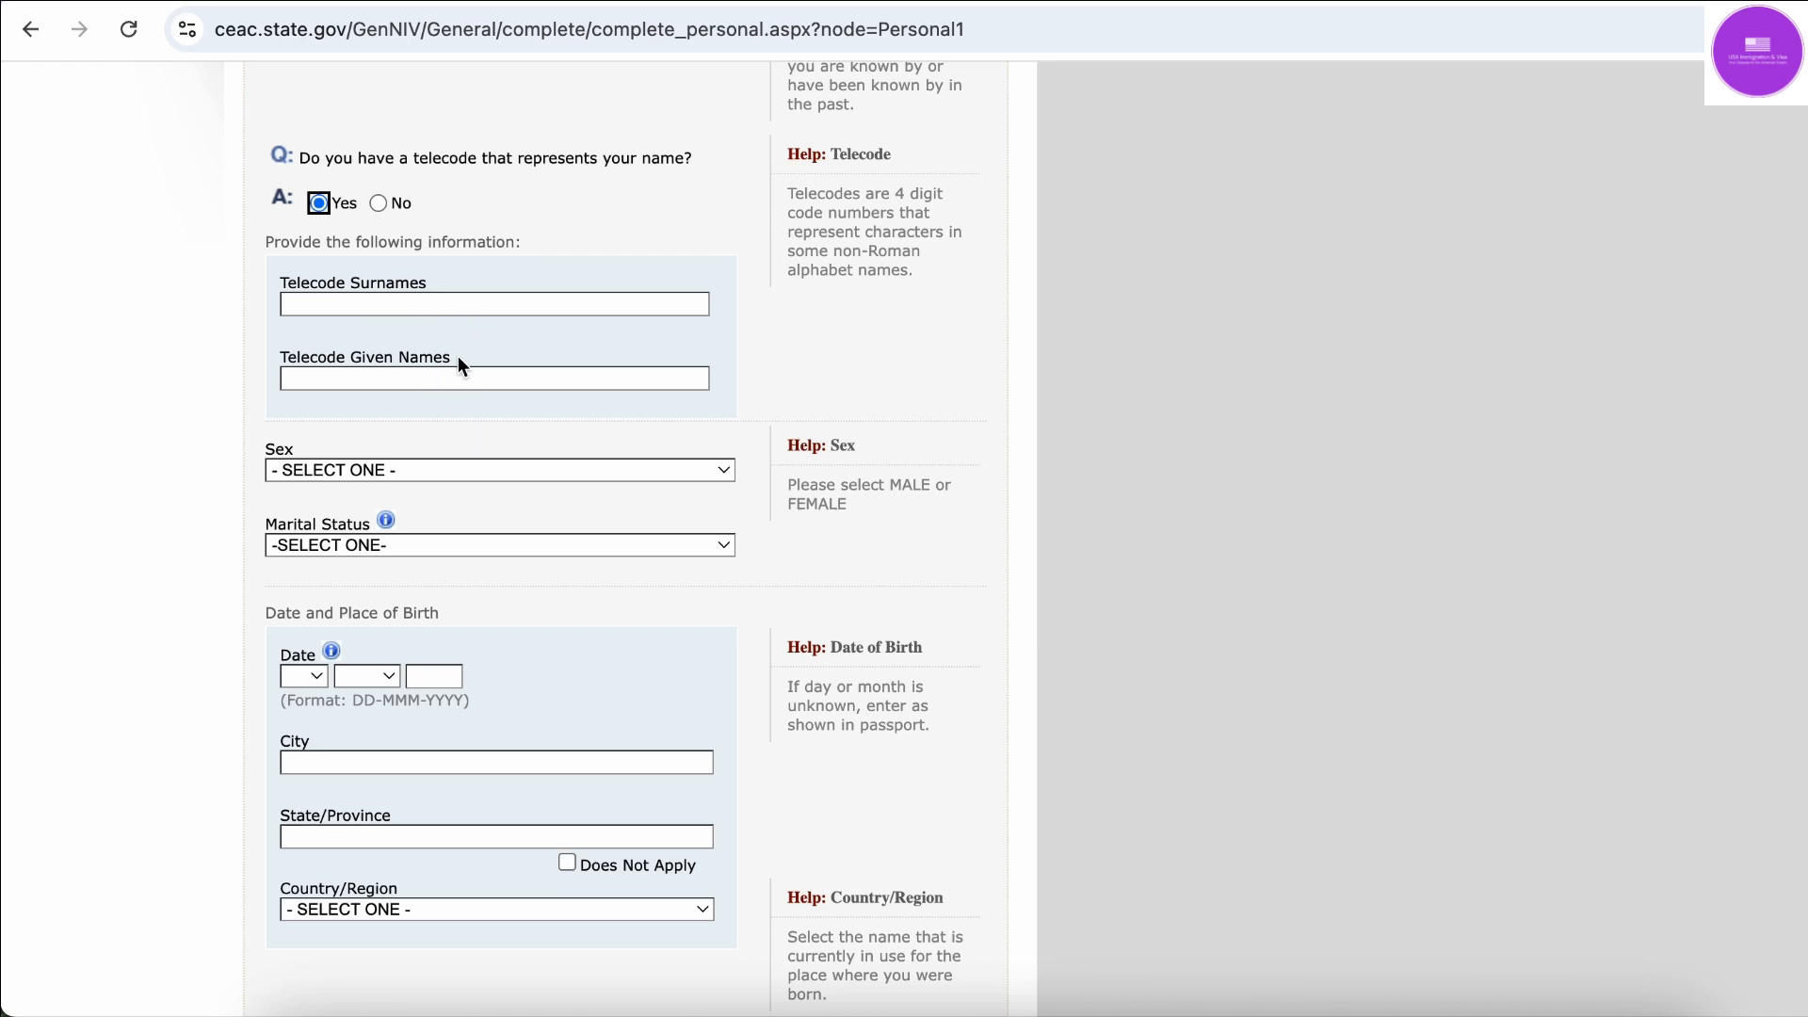
left_click(379, 205)
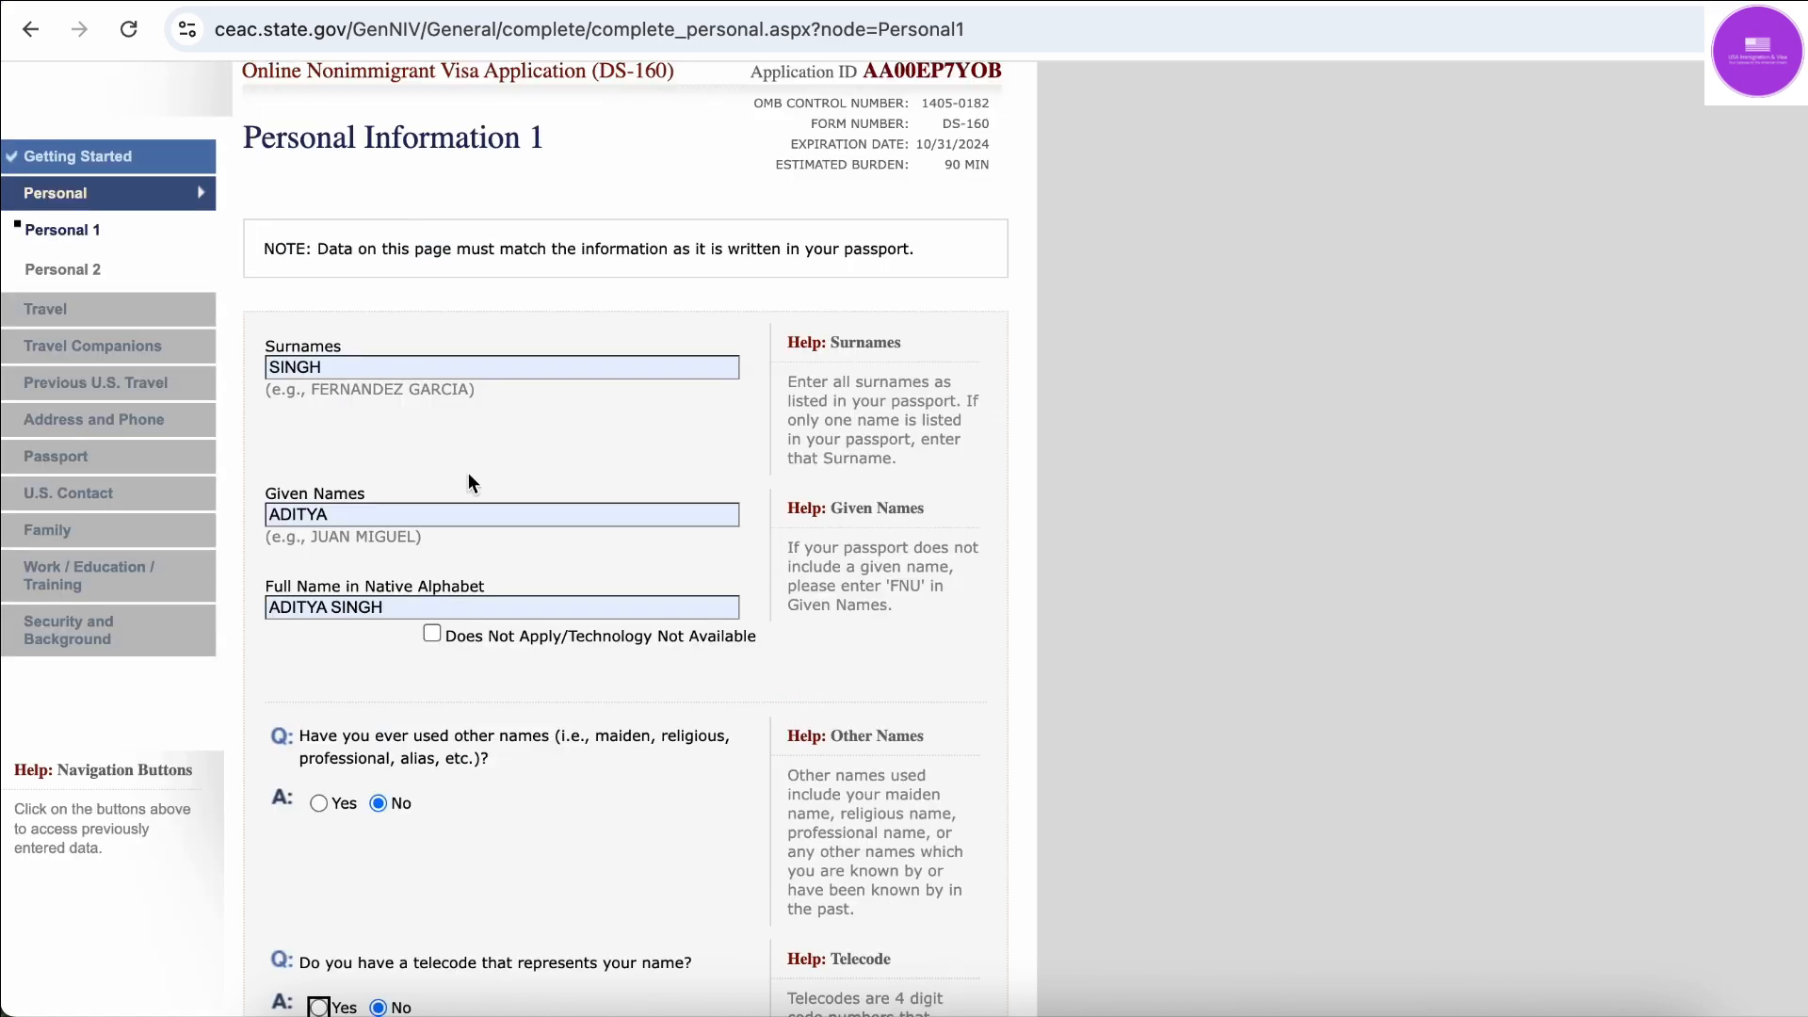
Set the applicant's sex to MALE and the marital status to MARRIED
scroll(471, 482, "down", 8)
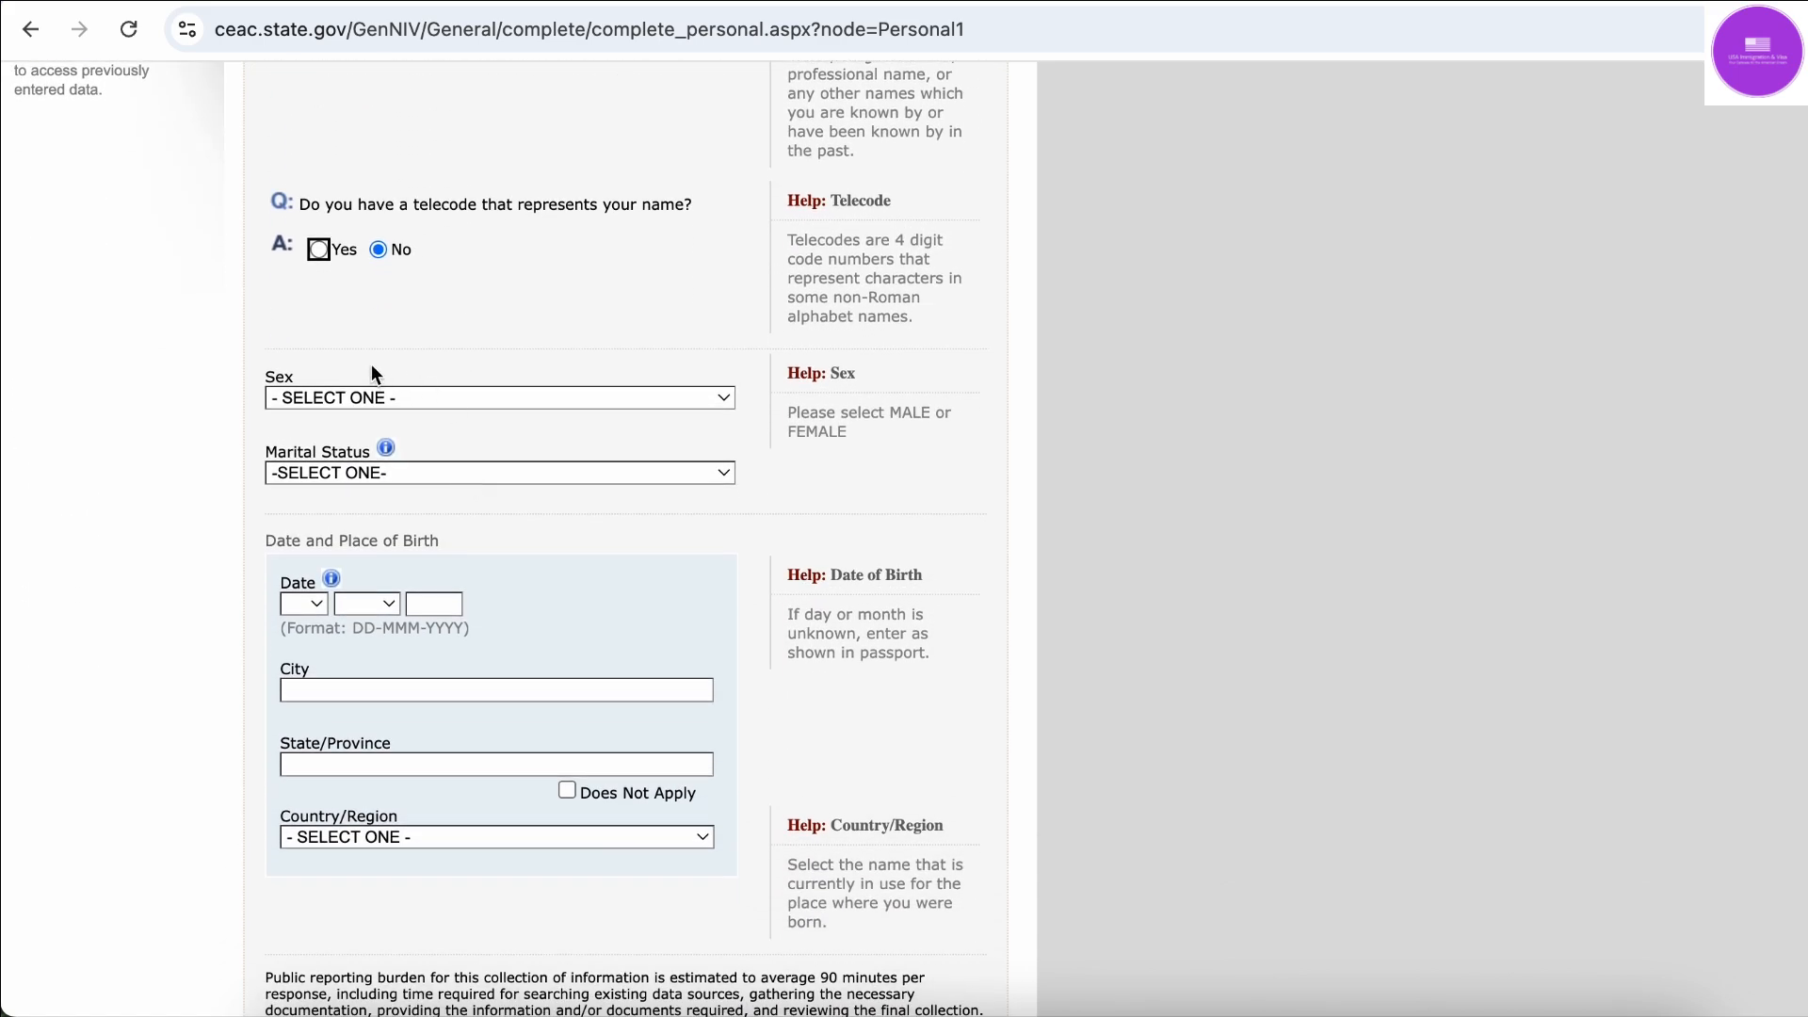
left_click(332, 396)
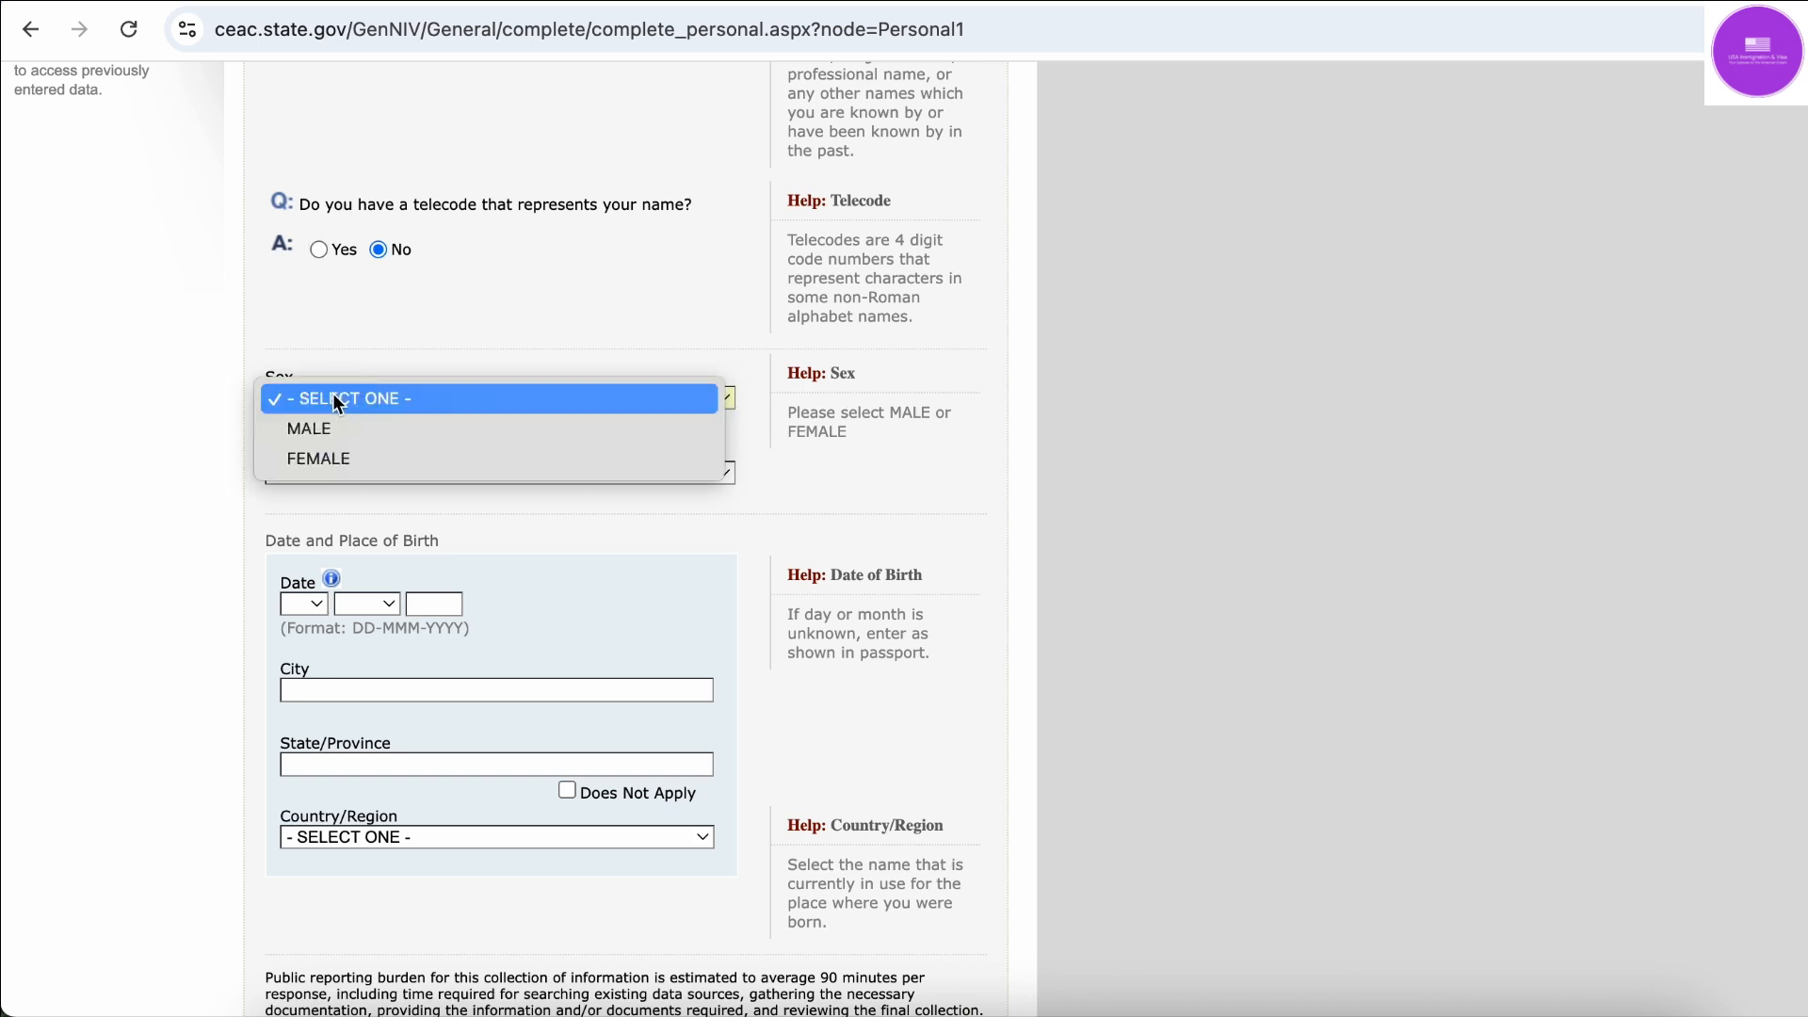
left_click(365, 438)
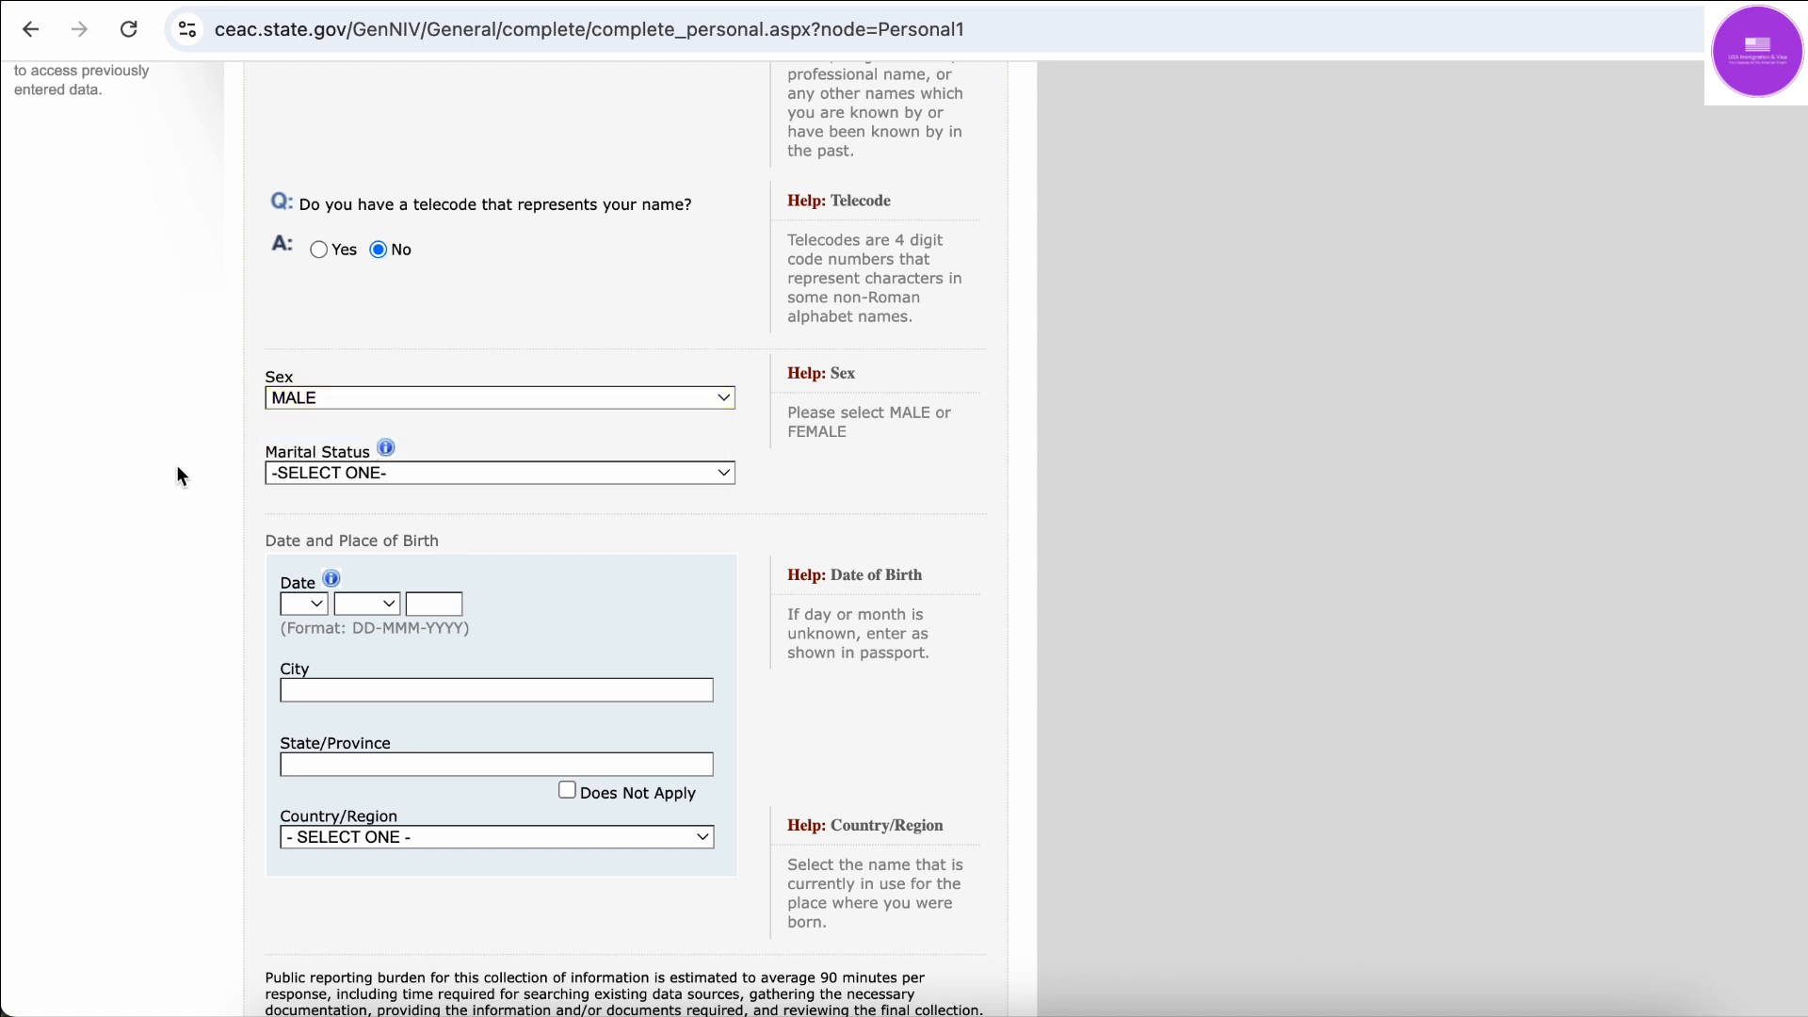
scroll(177, 471, "down", 1)
left_click(382, 370)
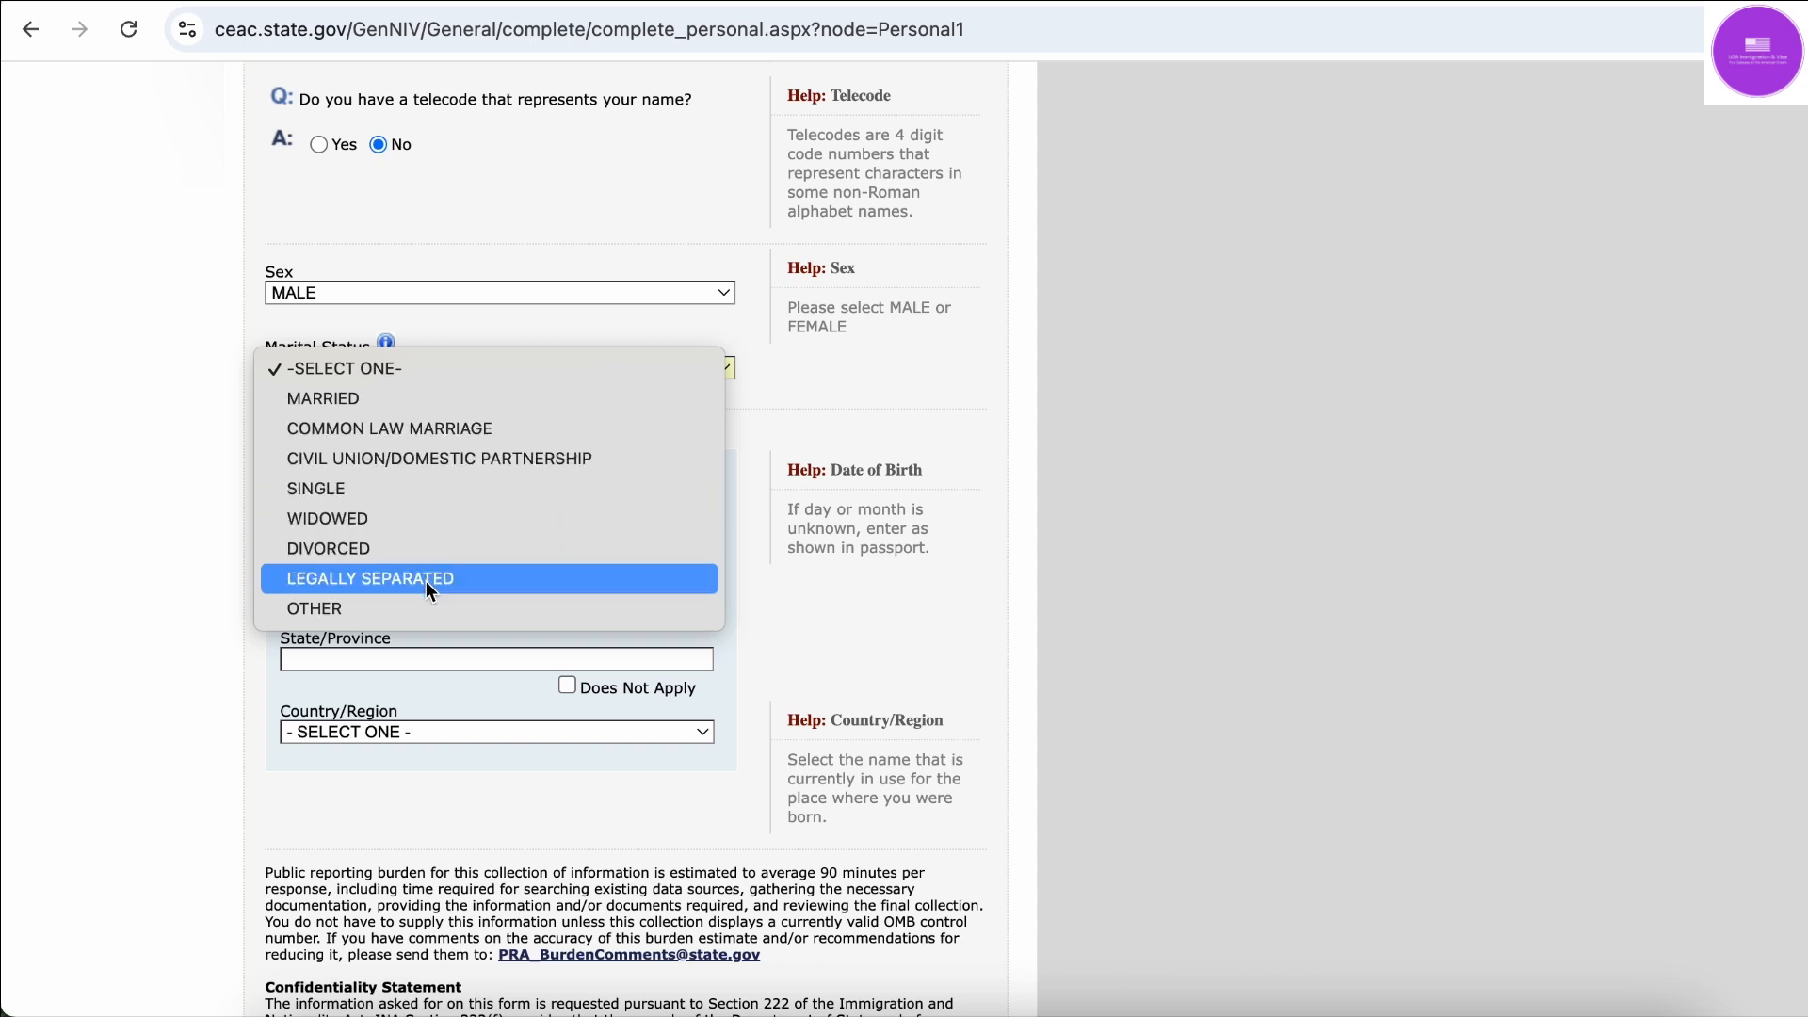
left_click(453, 405)
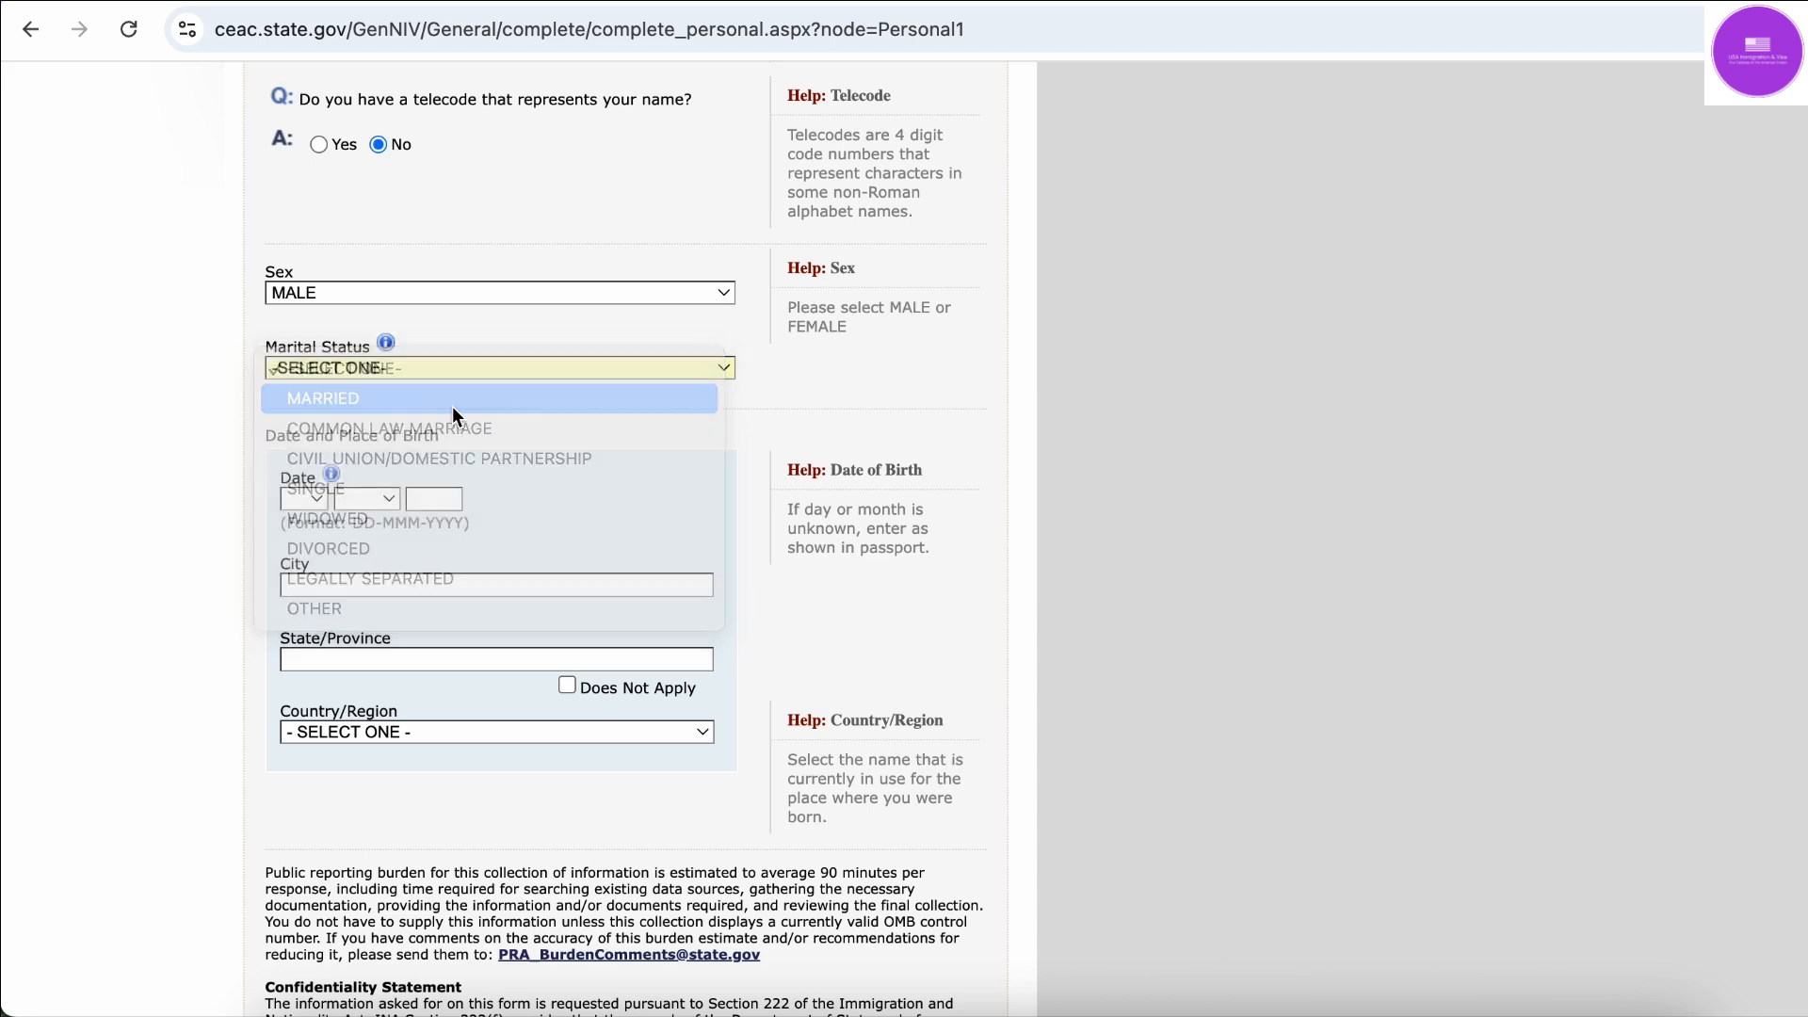
Fill in the day, month and year of the applicant's date of birth
scroll(183, 499, "up", 7)
scroll(183, 499, "down", 5)
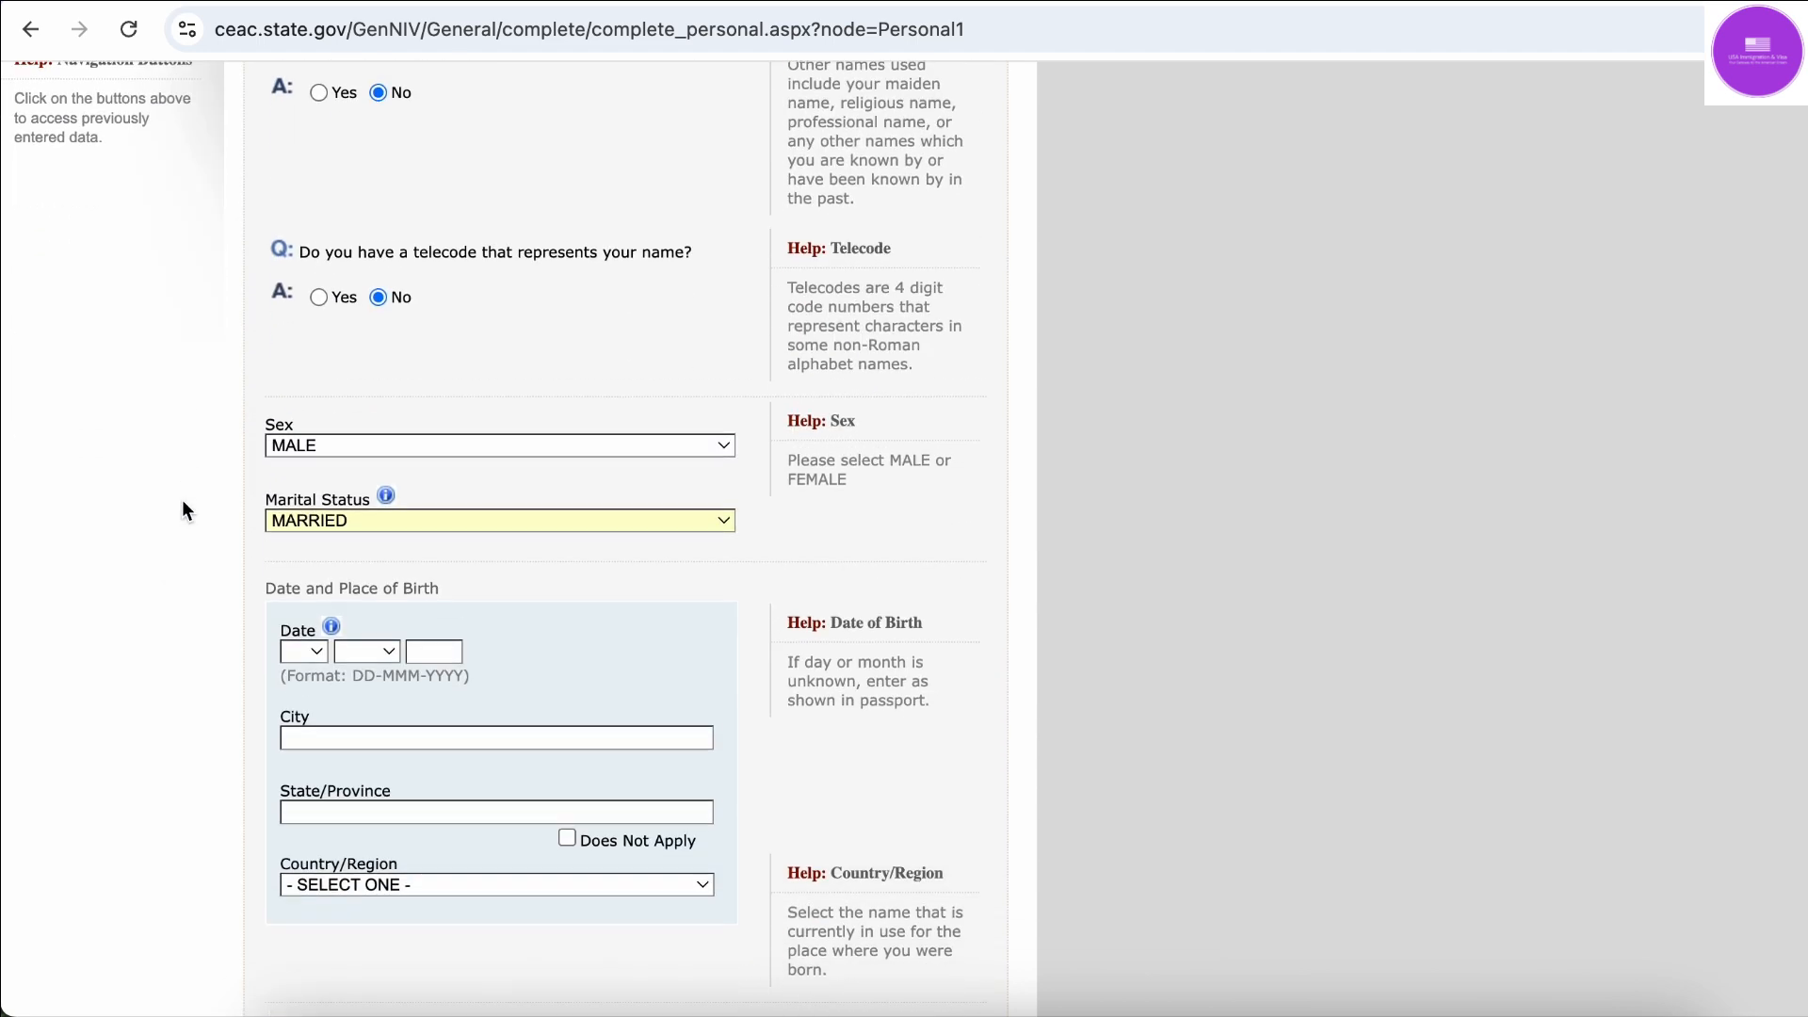
scroll(185, 509, "down", 4)
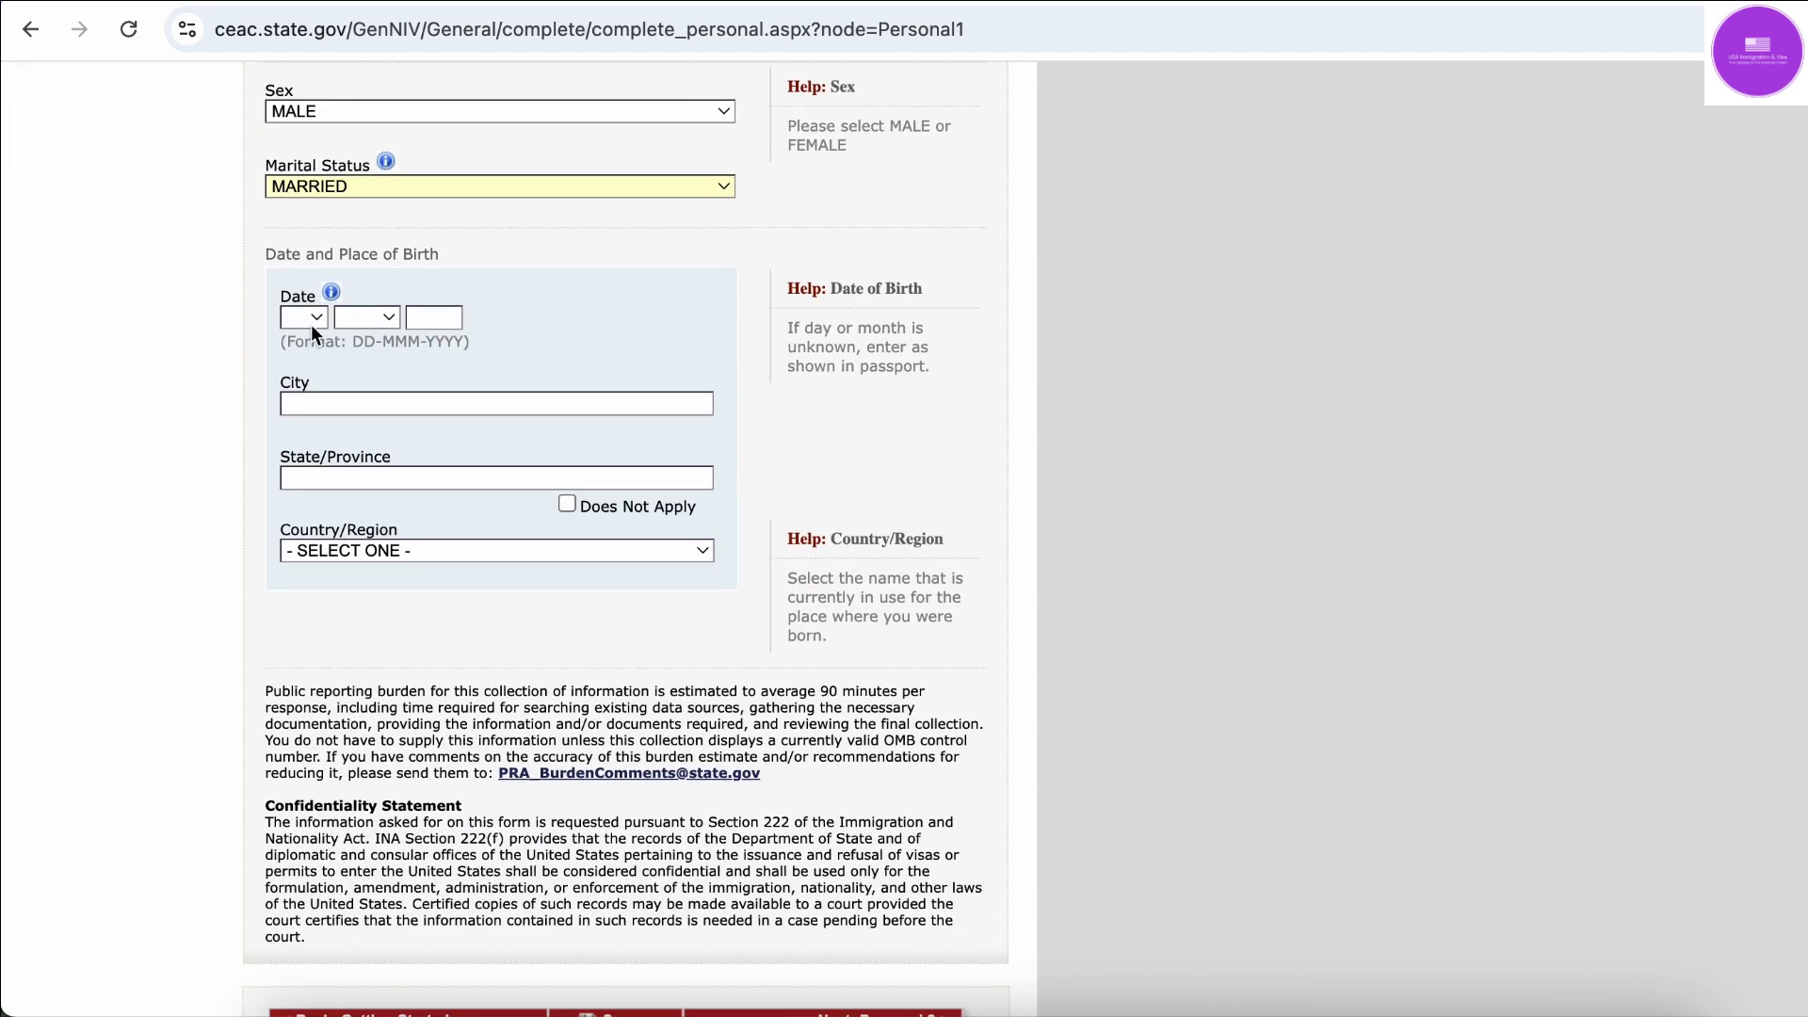
left_click(314, 317)
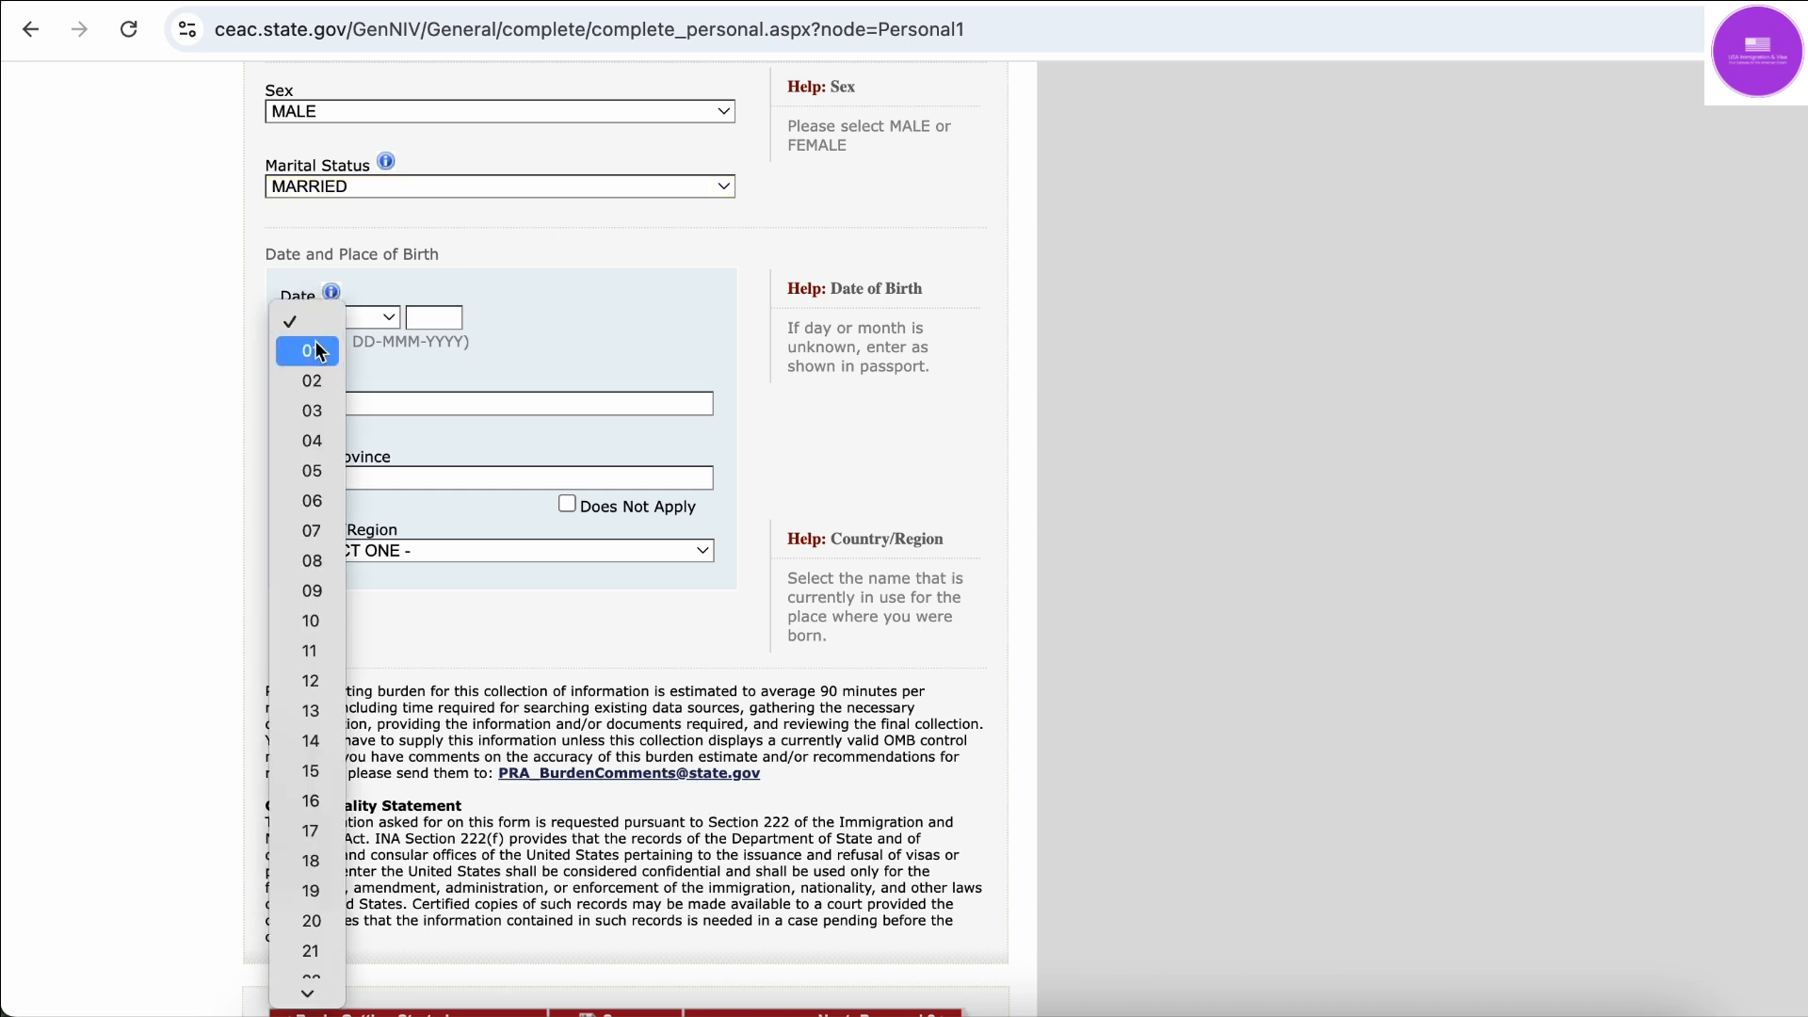
left_click(314, 341)
left_click(384, 320)
left_click(388, 362)
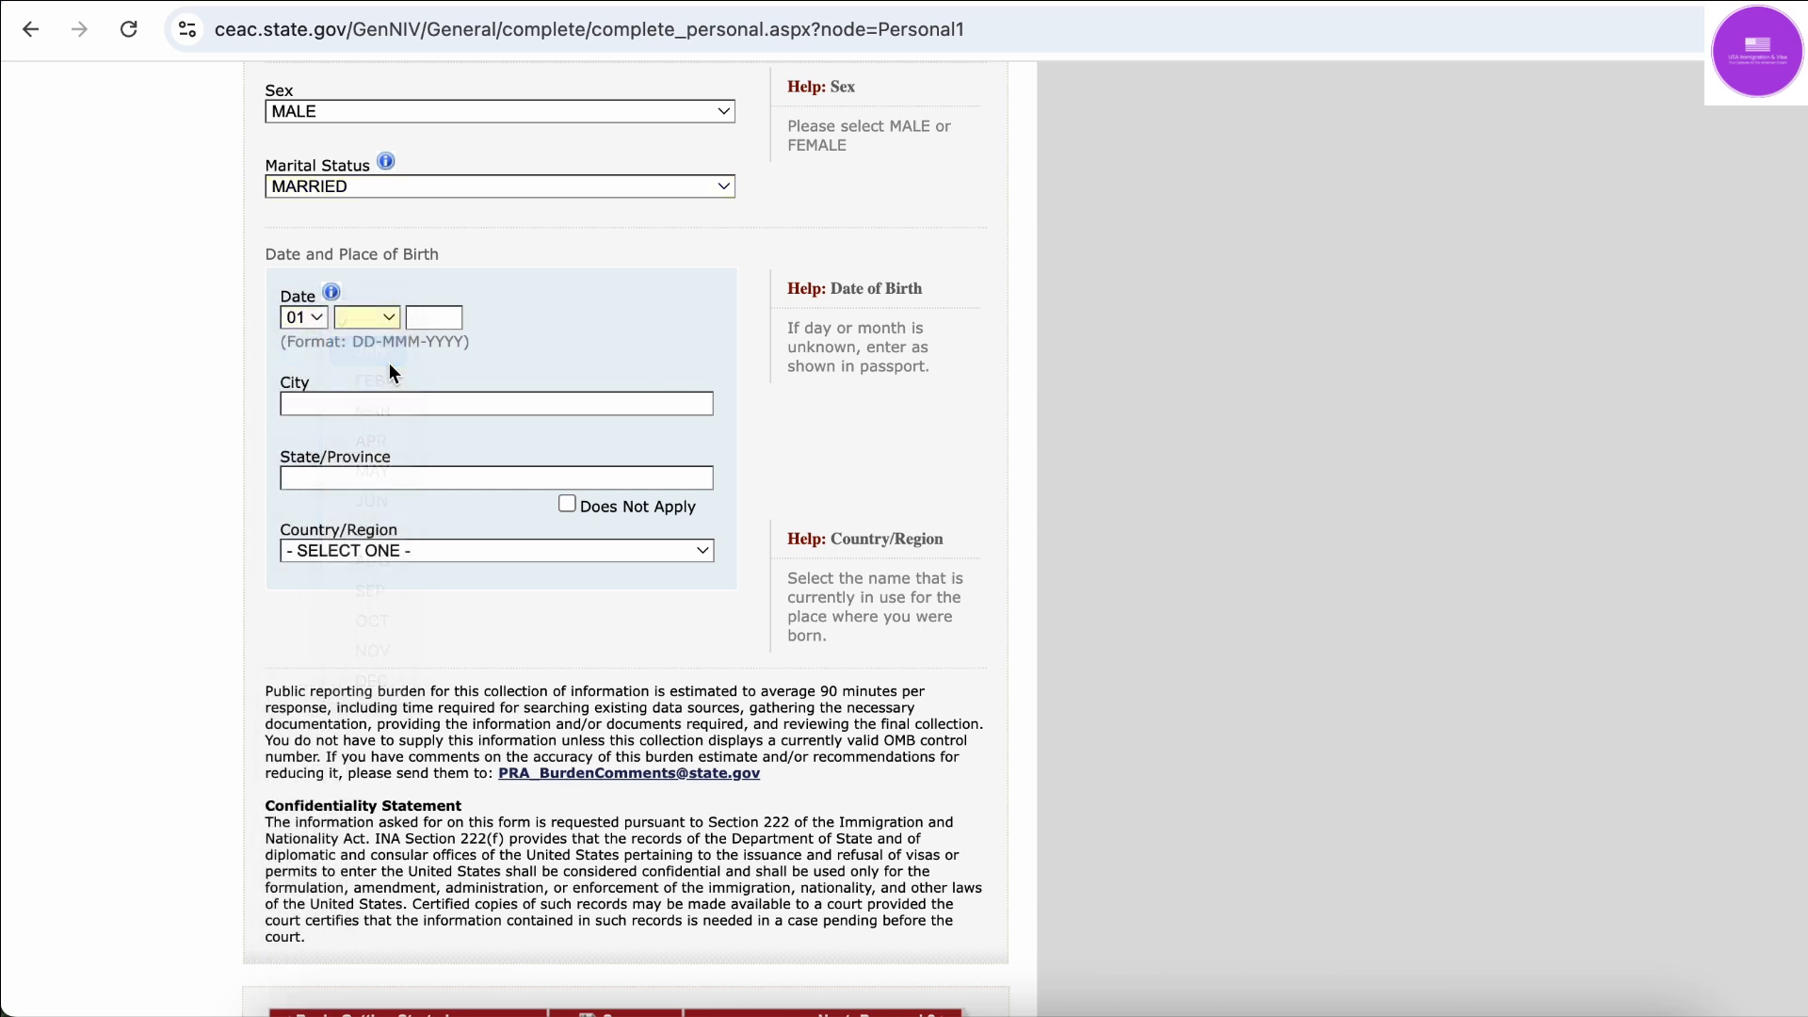
left_click(438, 320)
type("1990")
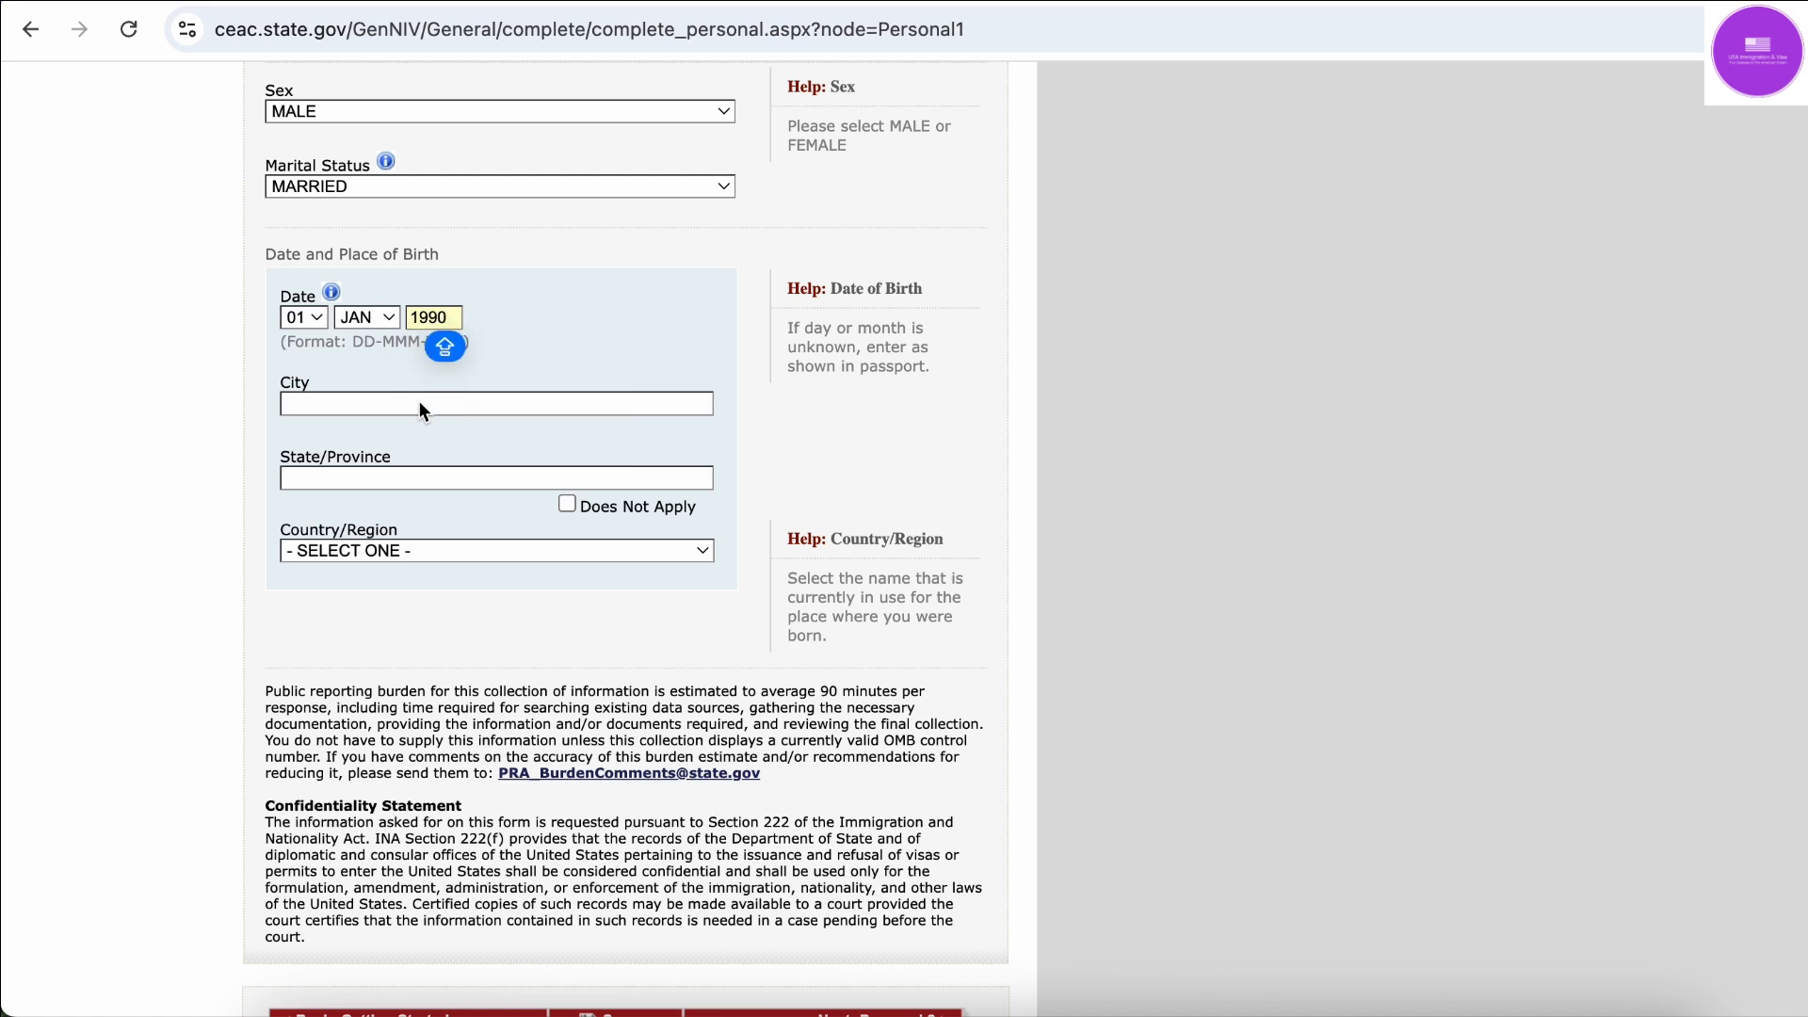
Fill in DELHI as both the city and the state/province of birth from the saved suggestions
left_click(420, 403)
left_click(443, 458)
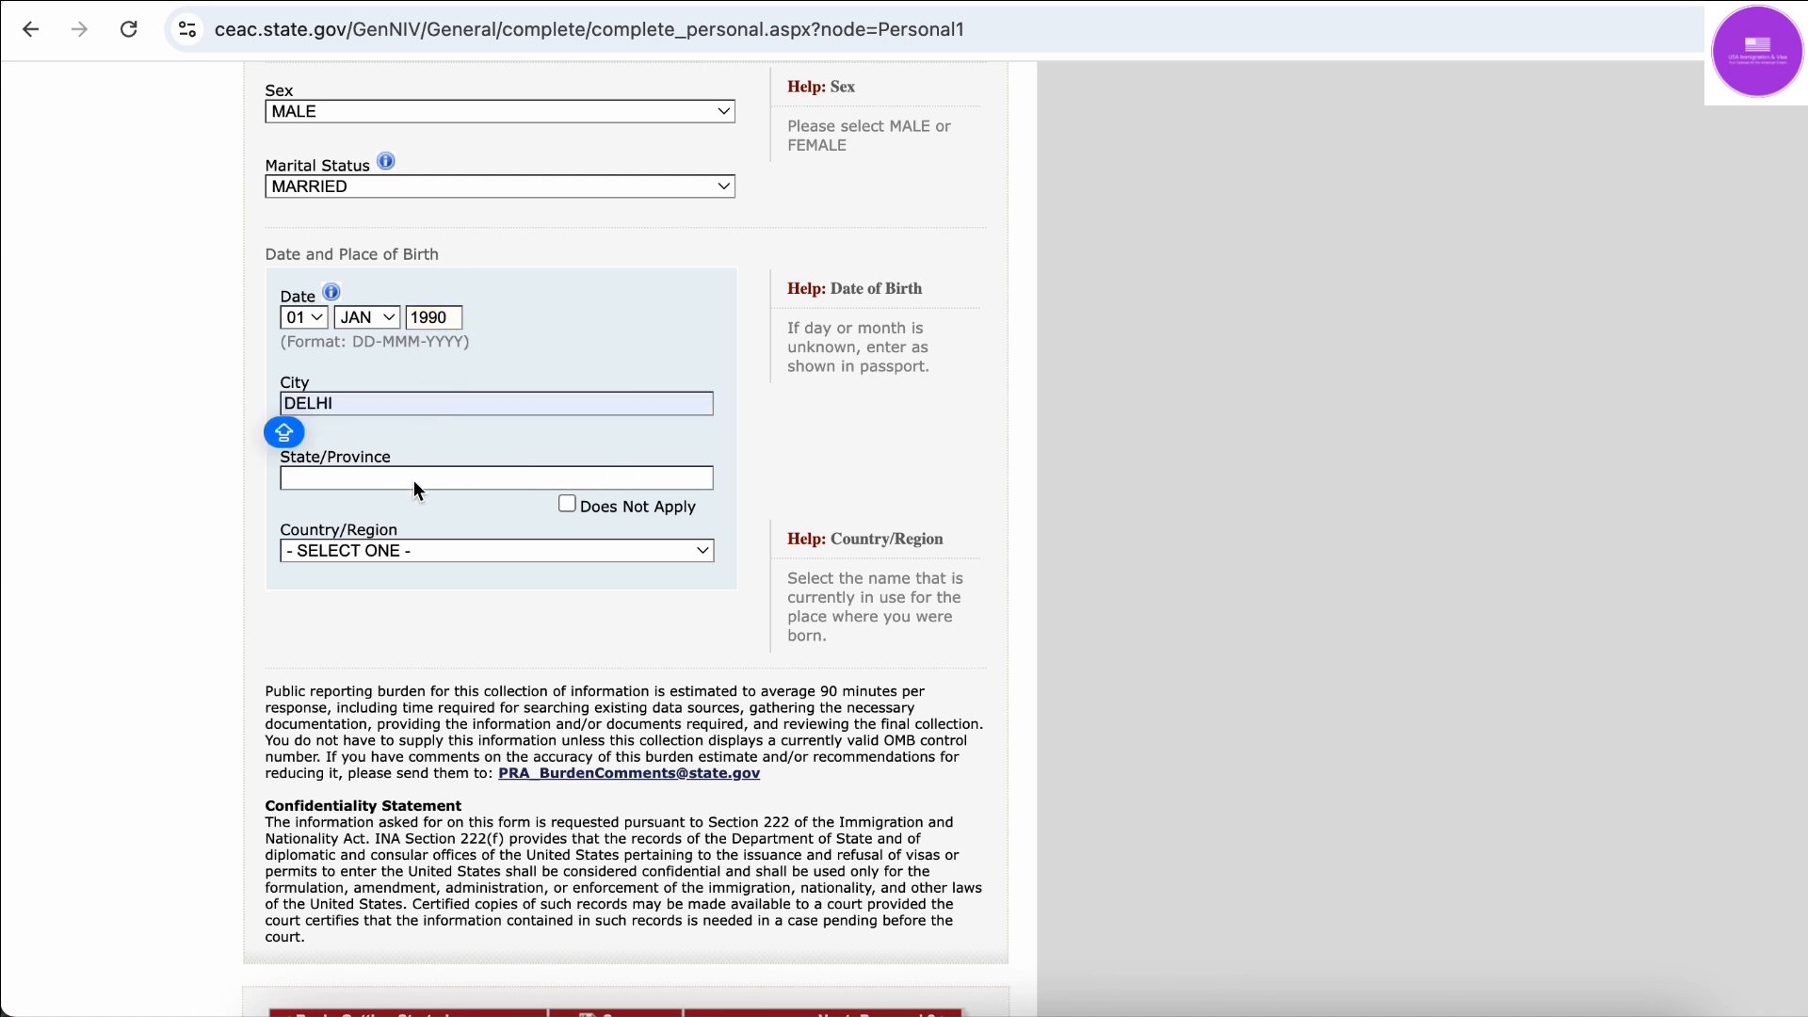
left_click(414, 480)
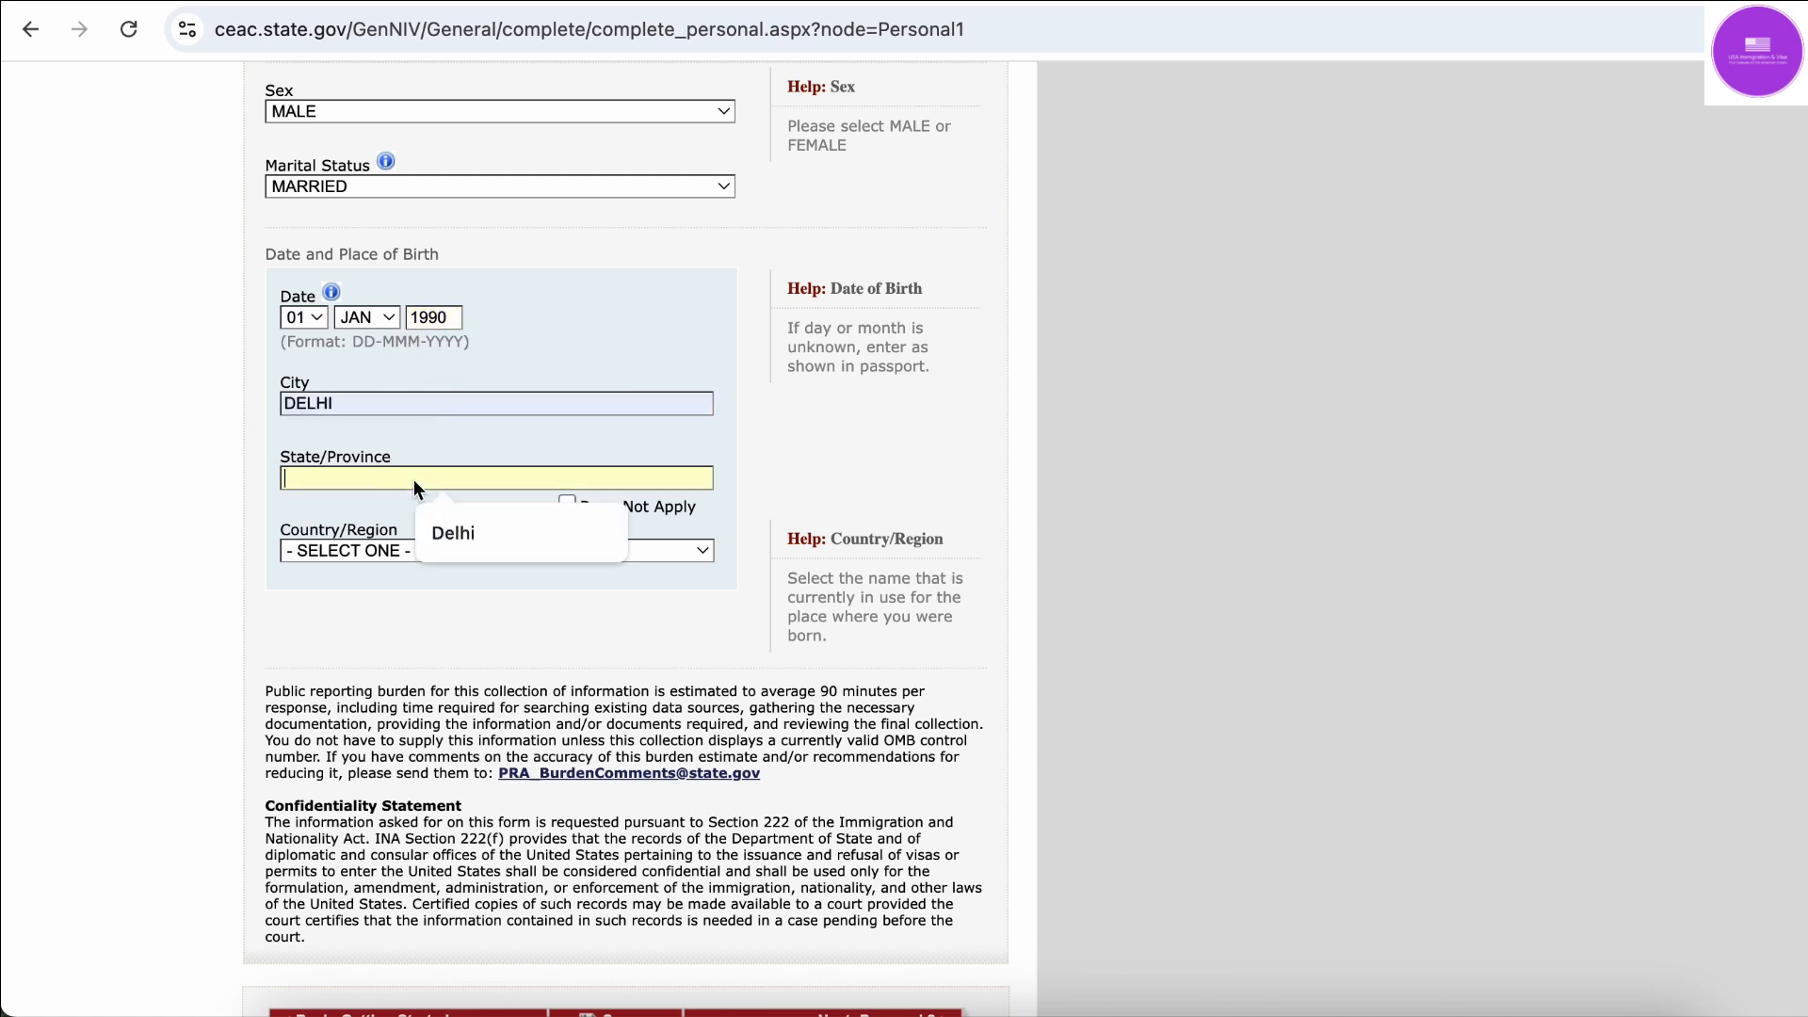
left_click(460, 535)
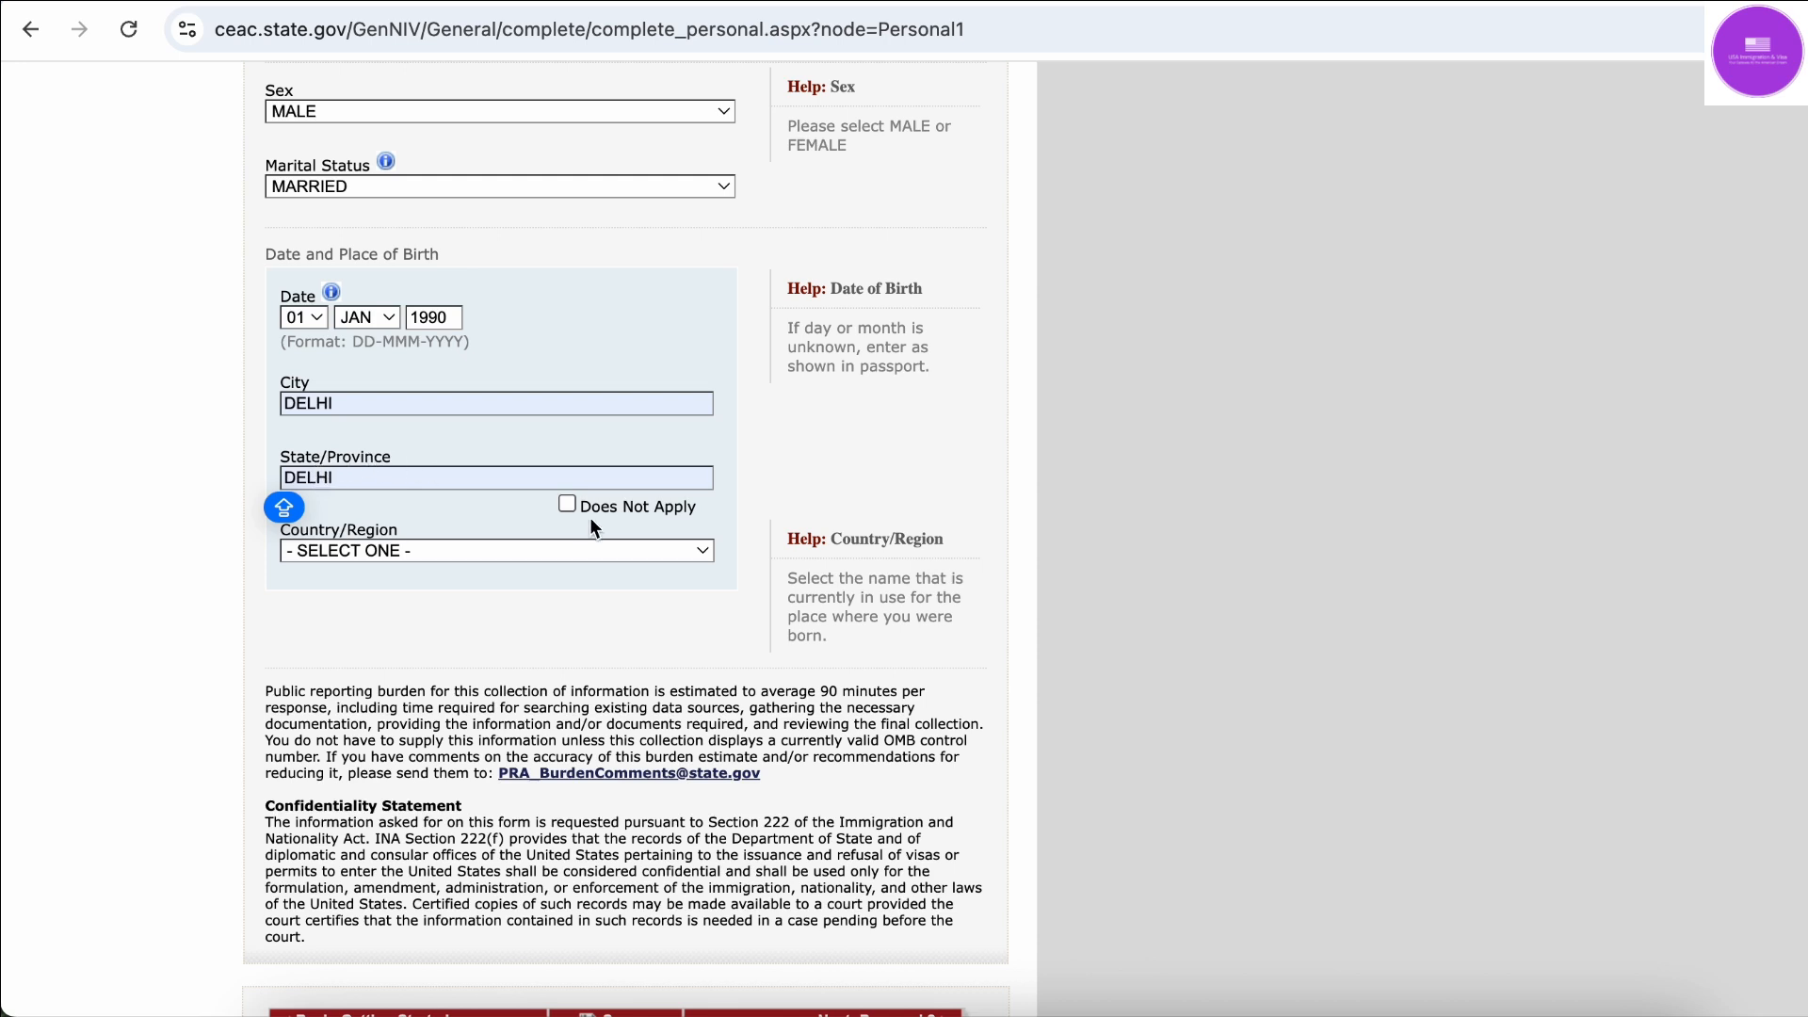
Mark the state/province of birth as Does Not Apply, clear that mark and fill in DELHI again
left_click(567, 505)
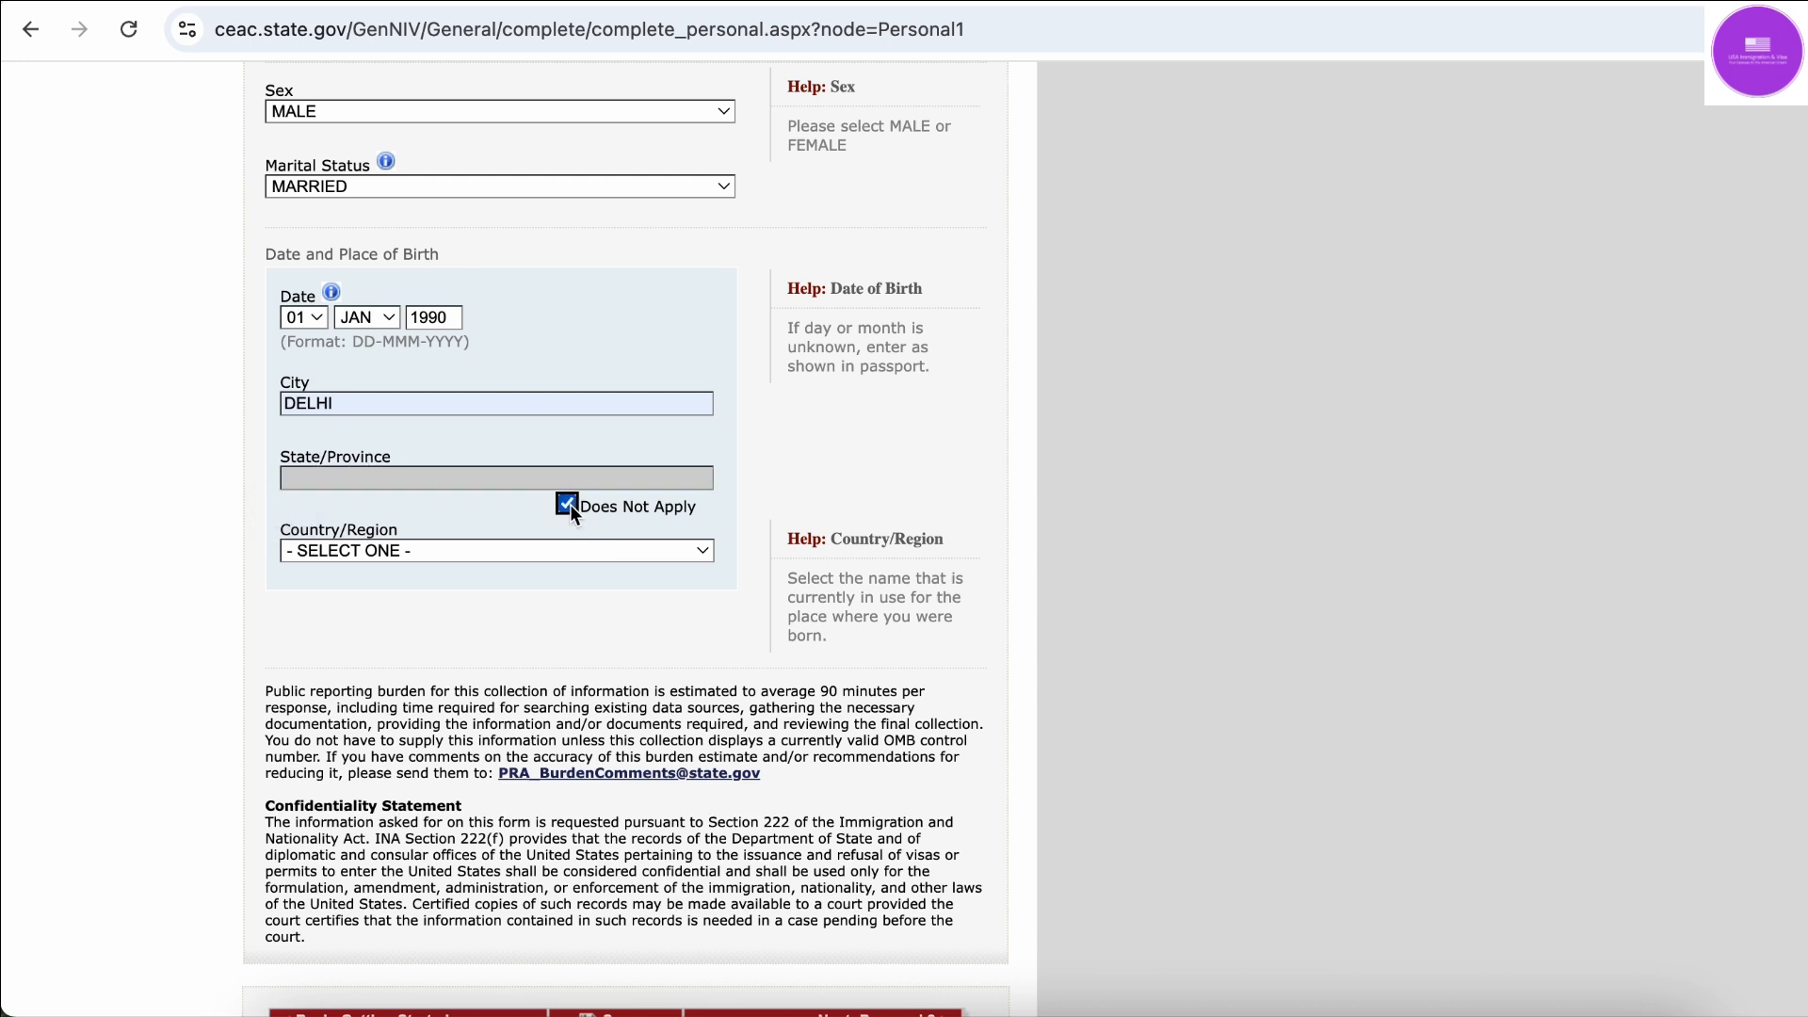
left_click(566, 505)
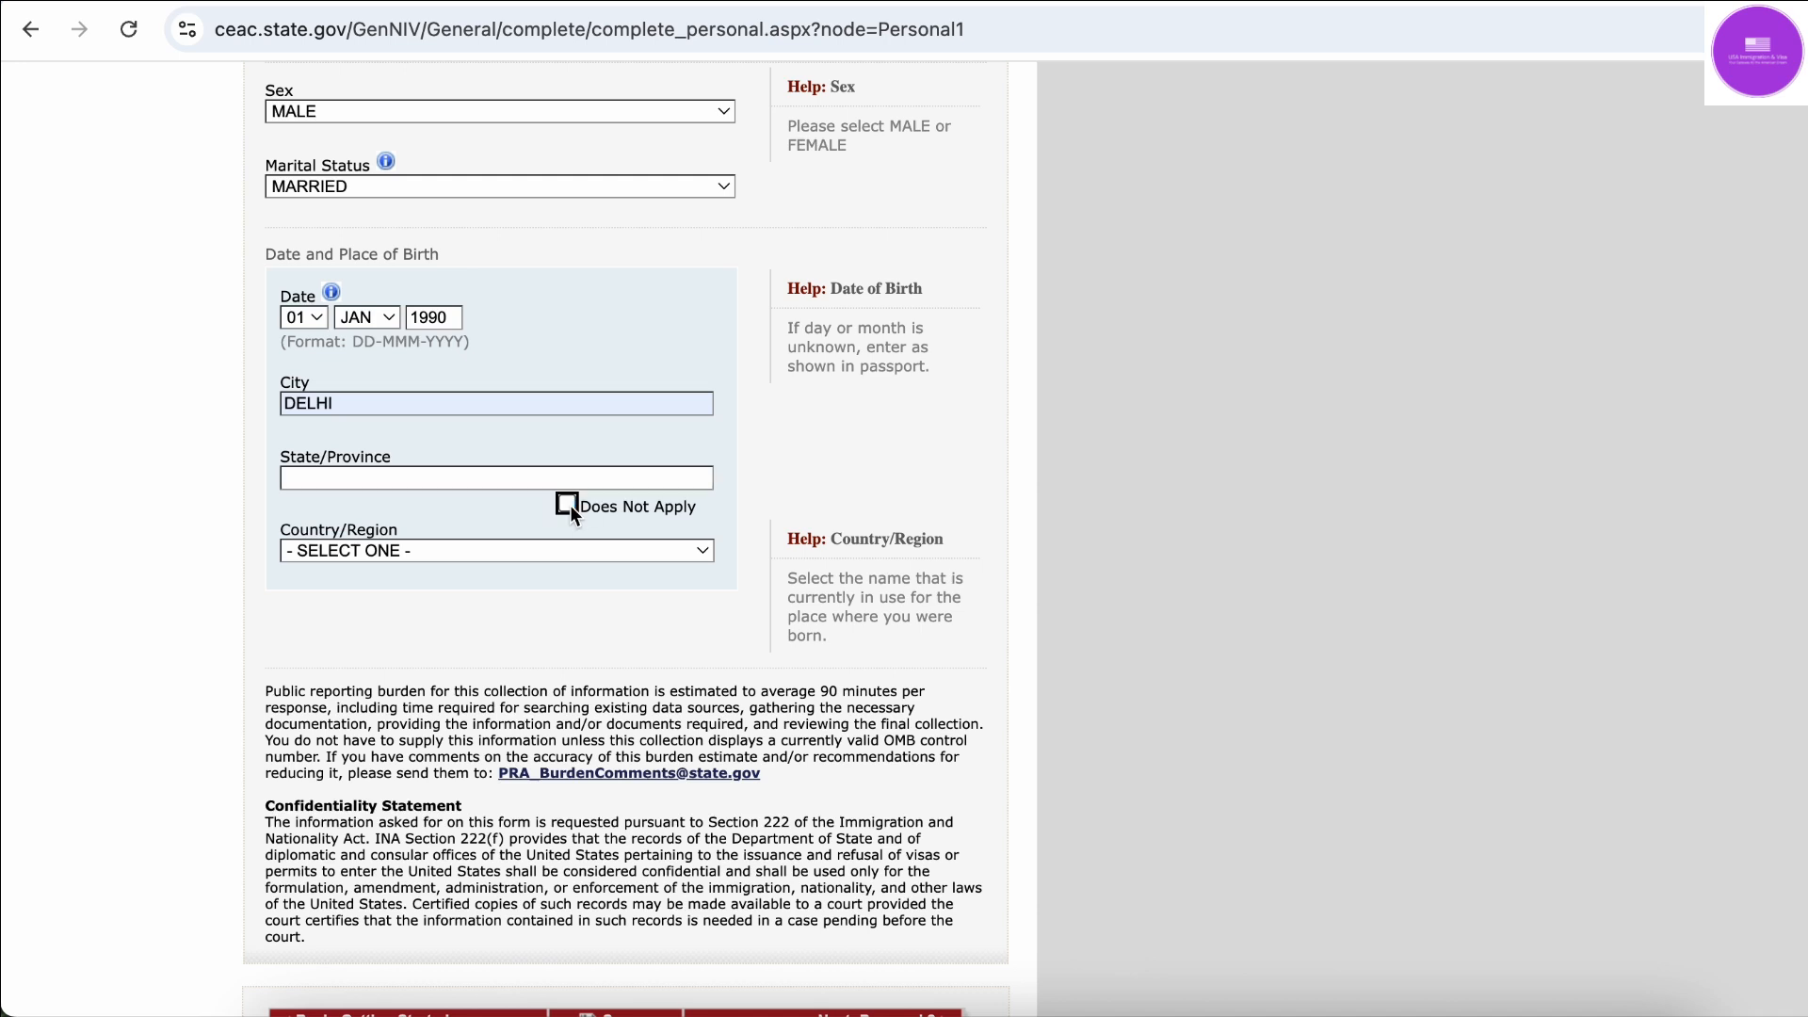
left_click(335, 479)
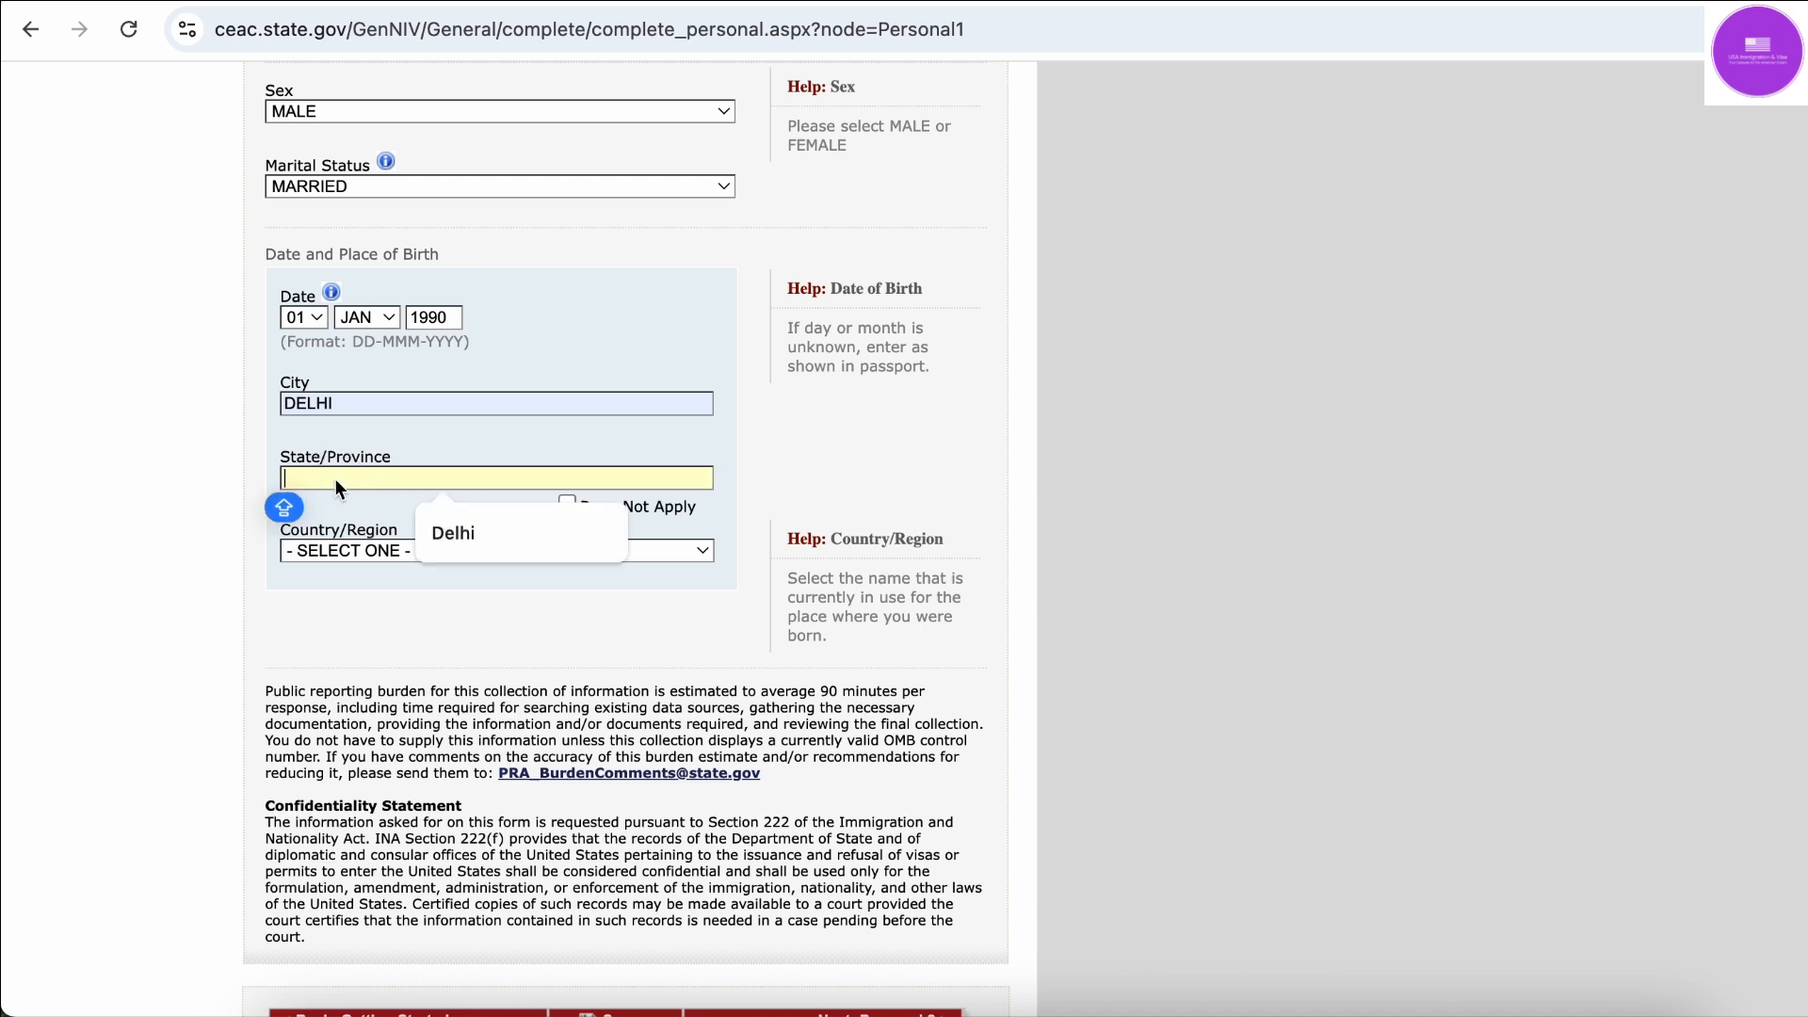
left_click(494, 540)
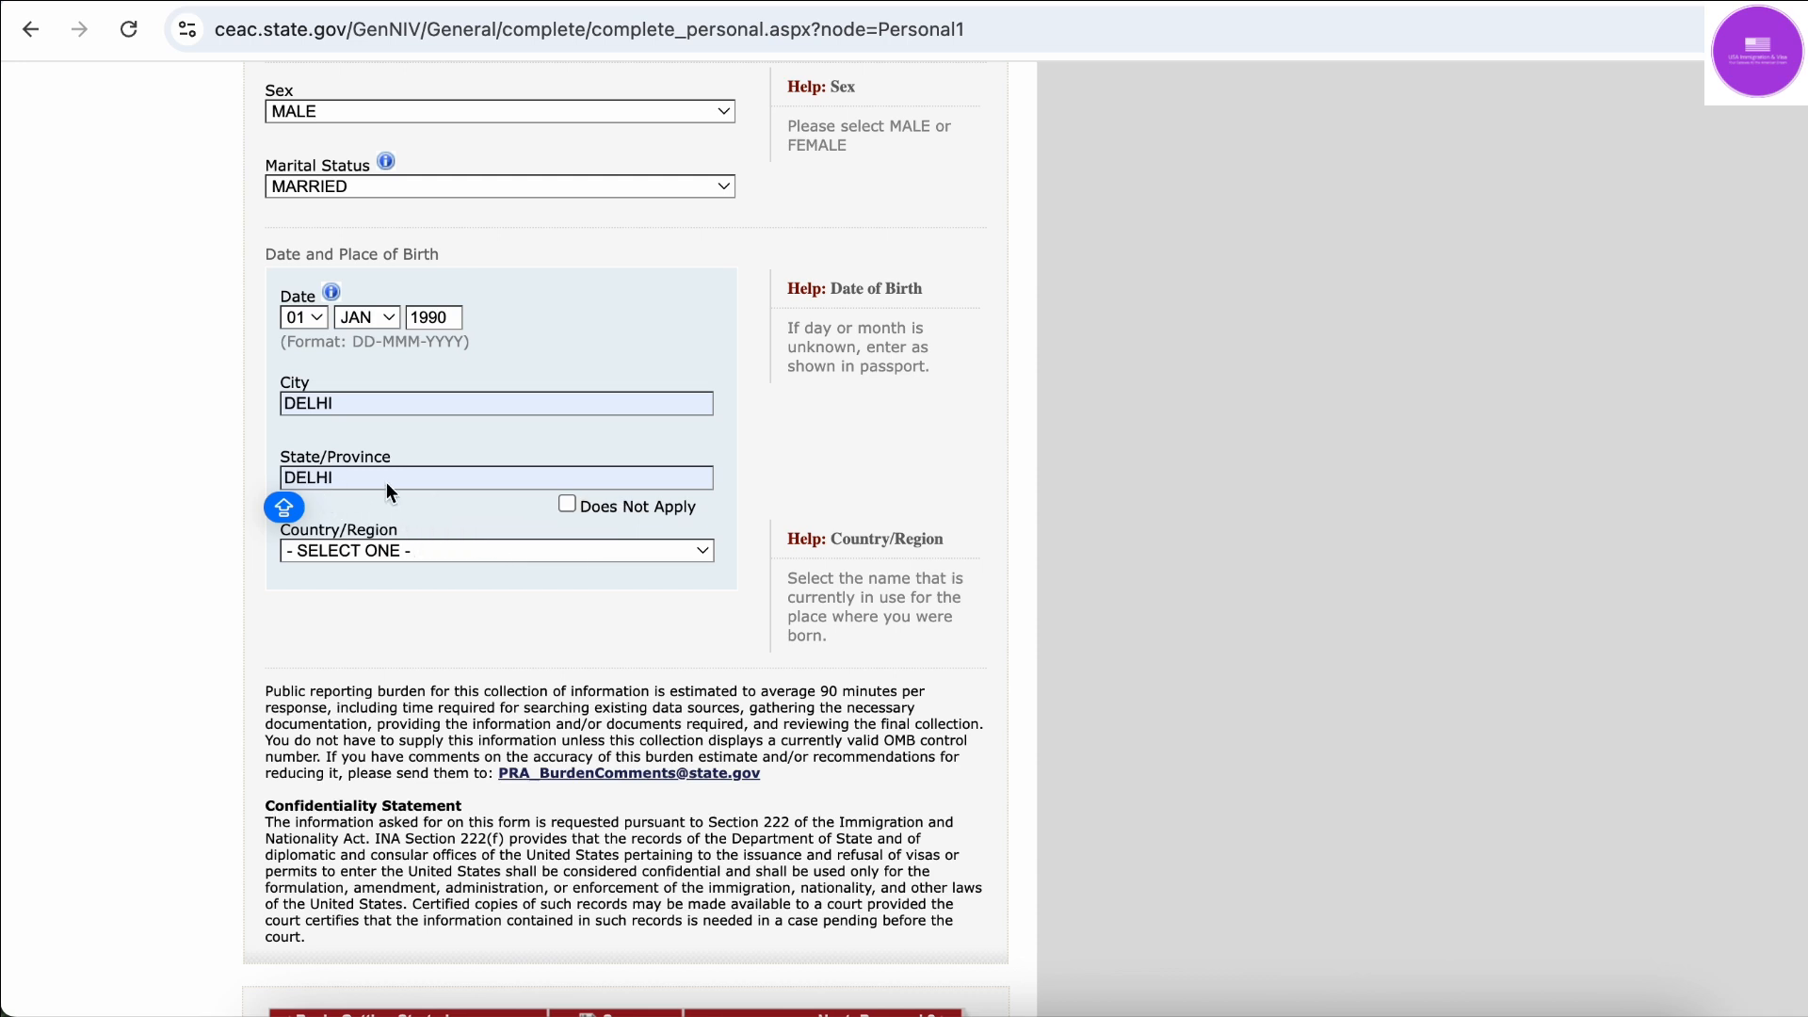
Set the country/region of birth to INDIA
left_click(418, 551)
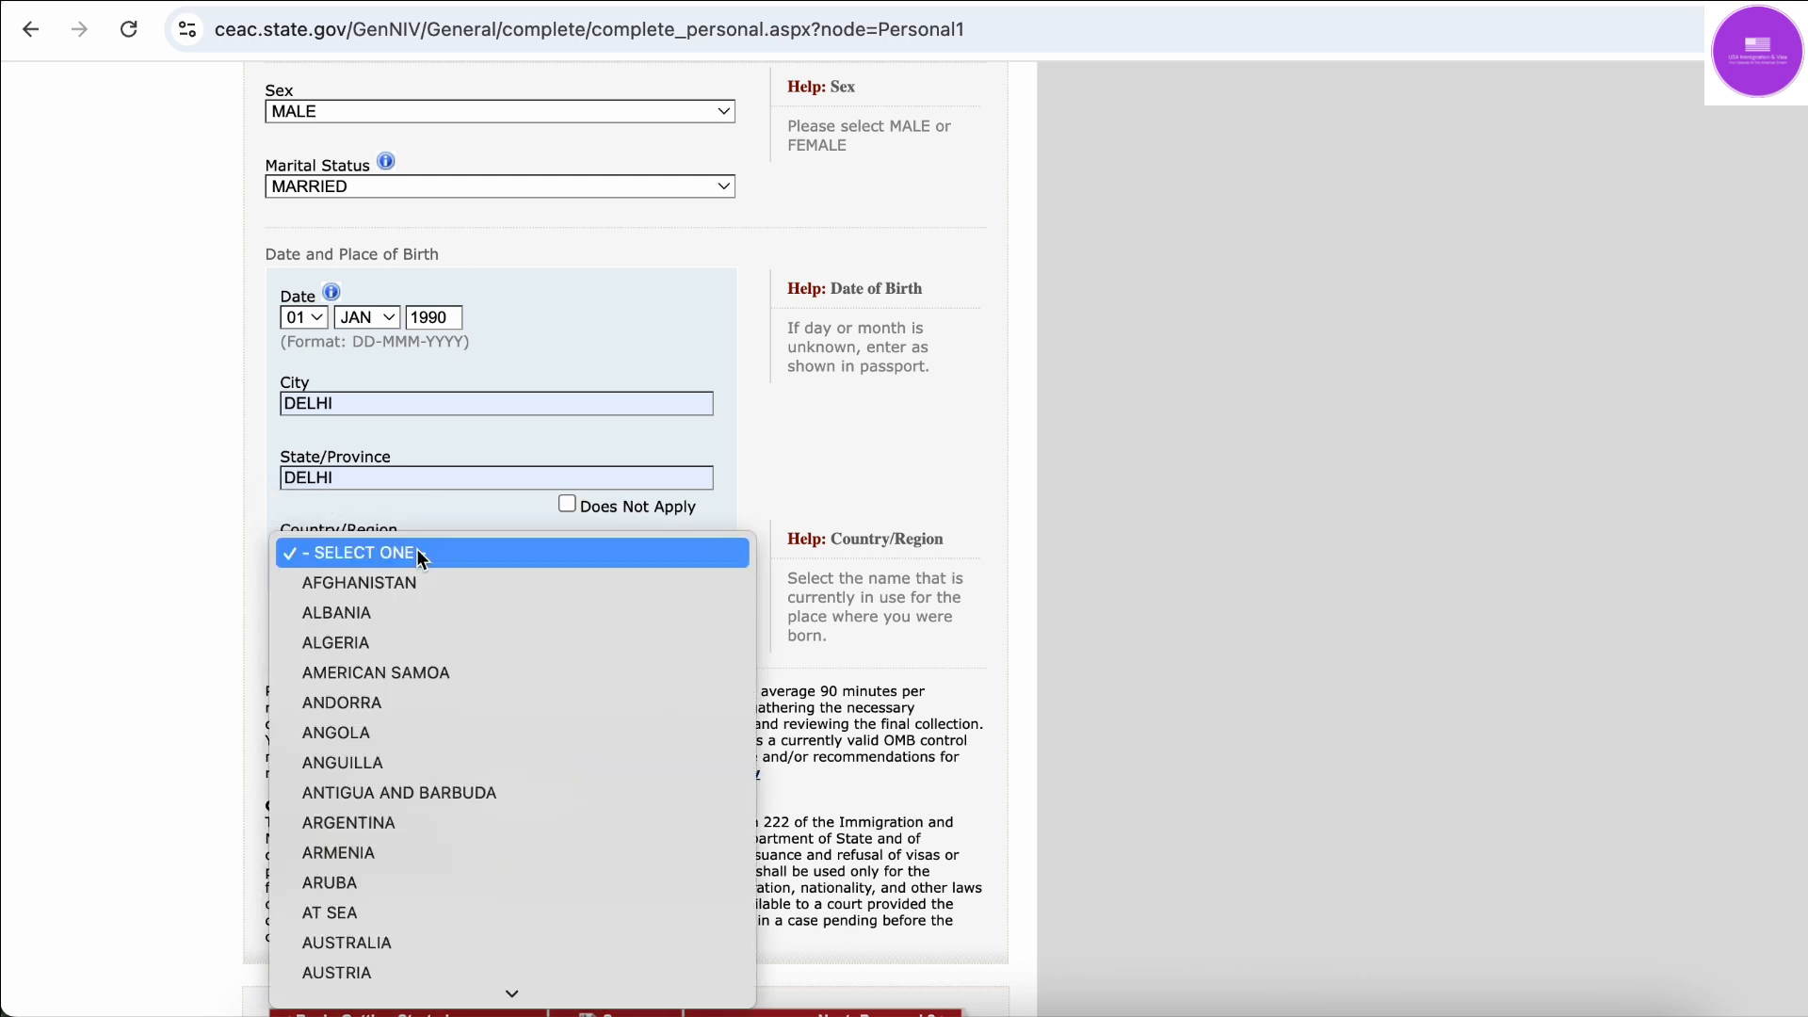
type("ind")
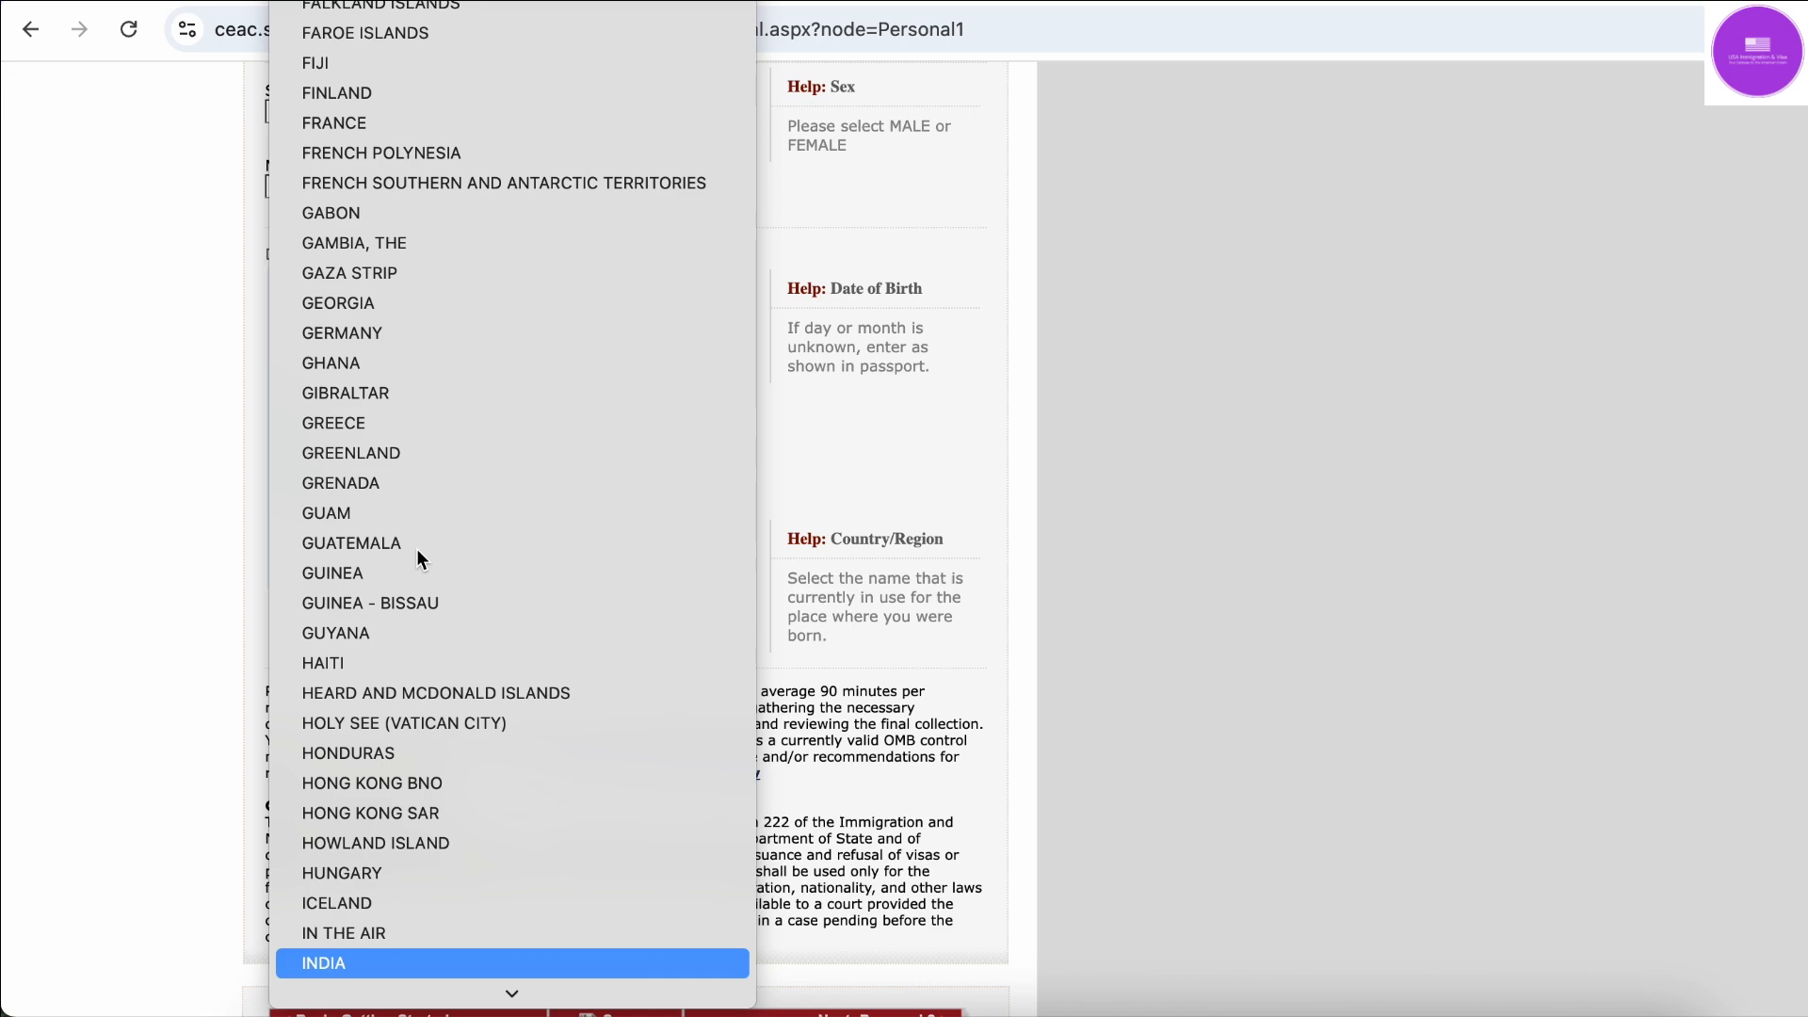
key("Return")
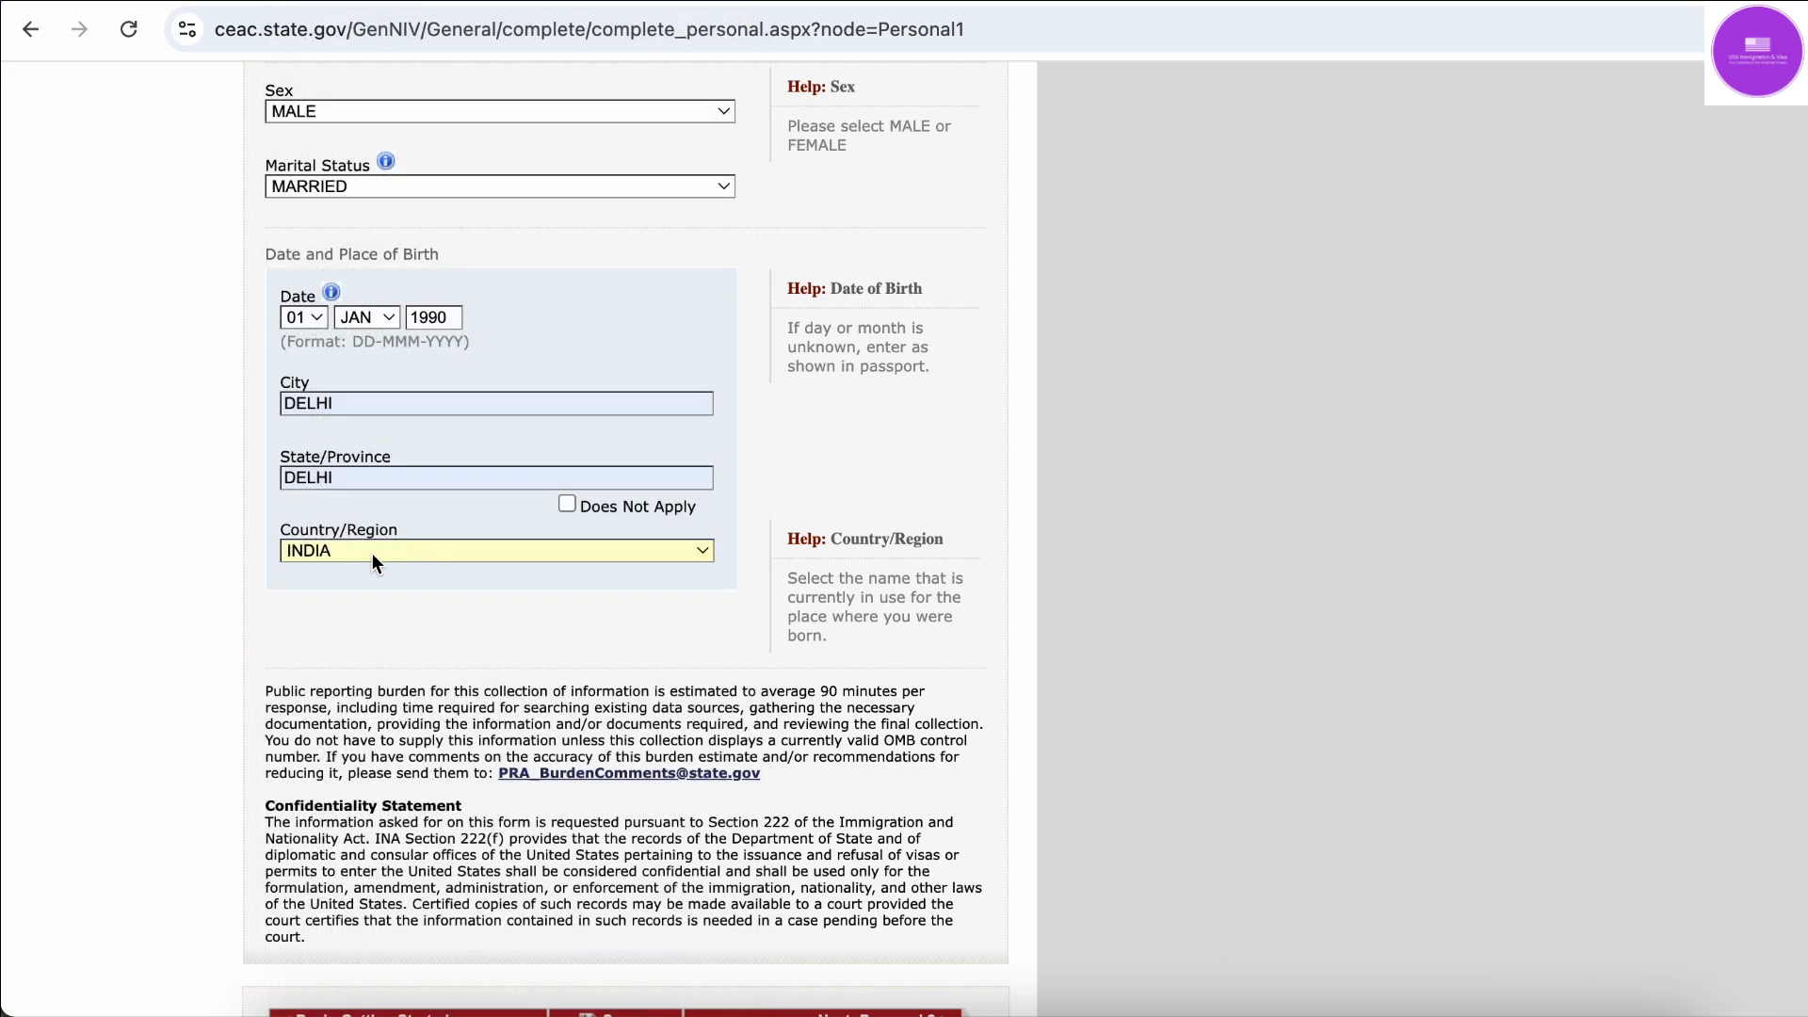
Save the application from the Personal Information 1 page and choose to continue the application
scroll(204, 584, "down", 3)
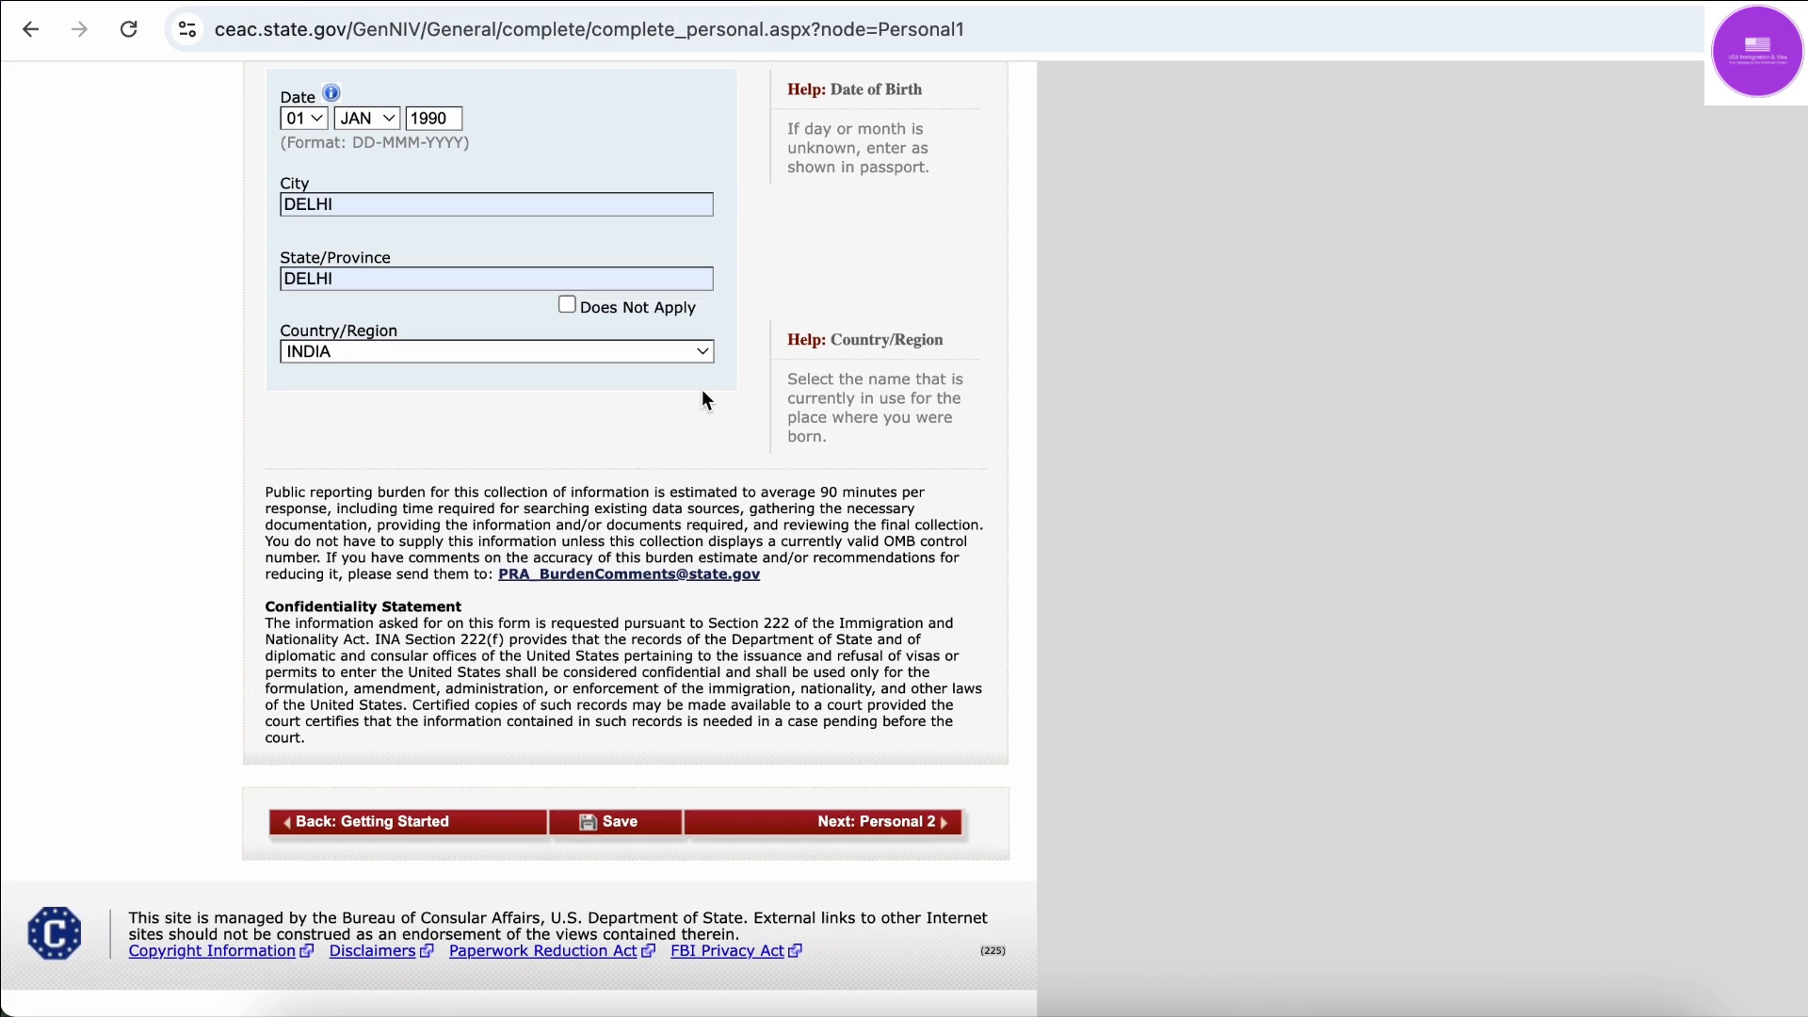
left_click(623, 824)
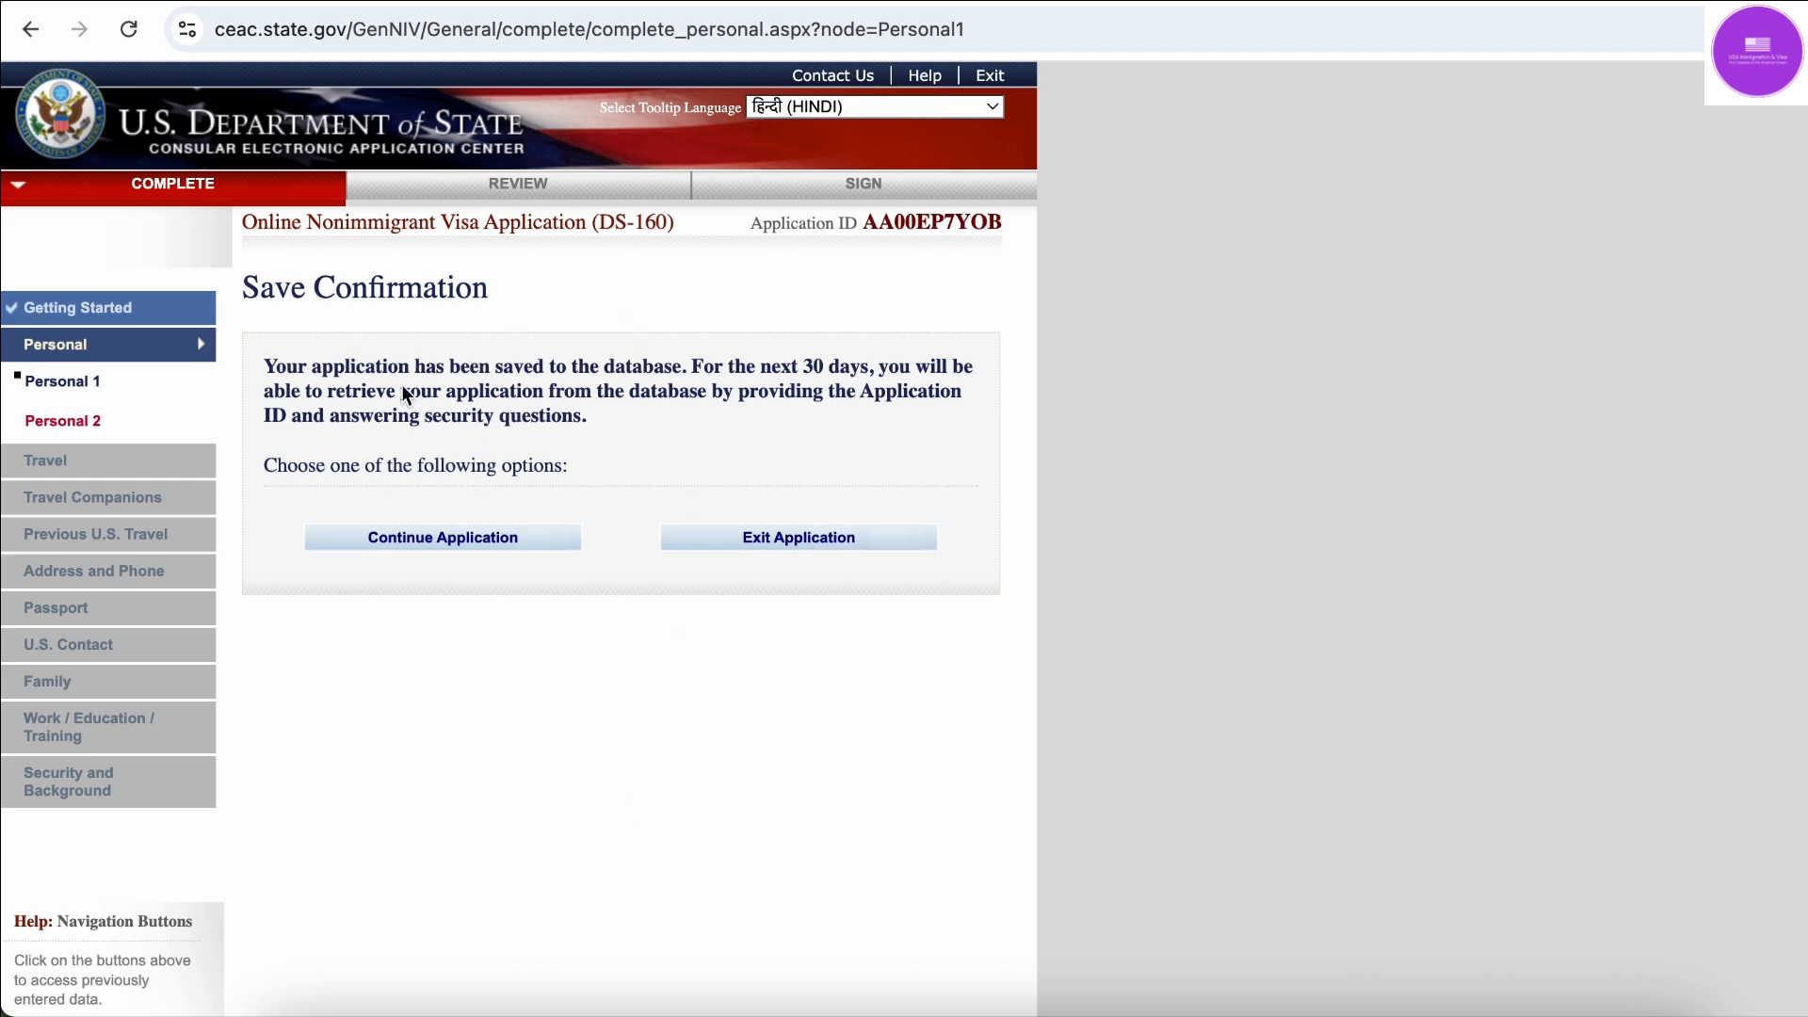
mouse_move(527, 393)
left_click(461, 534)
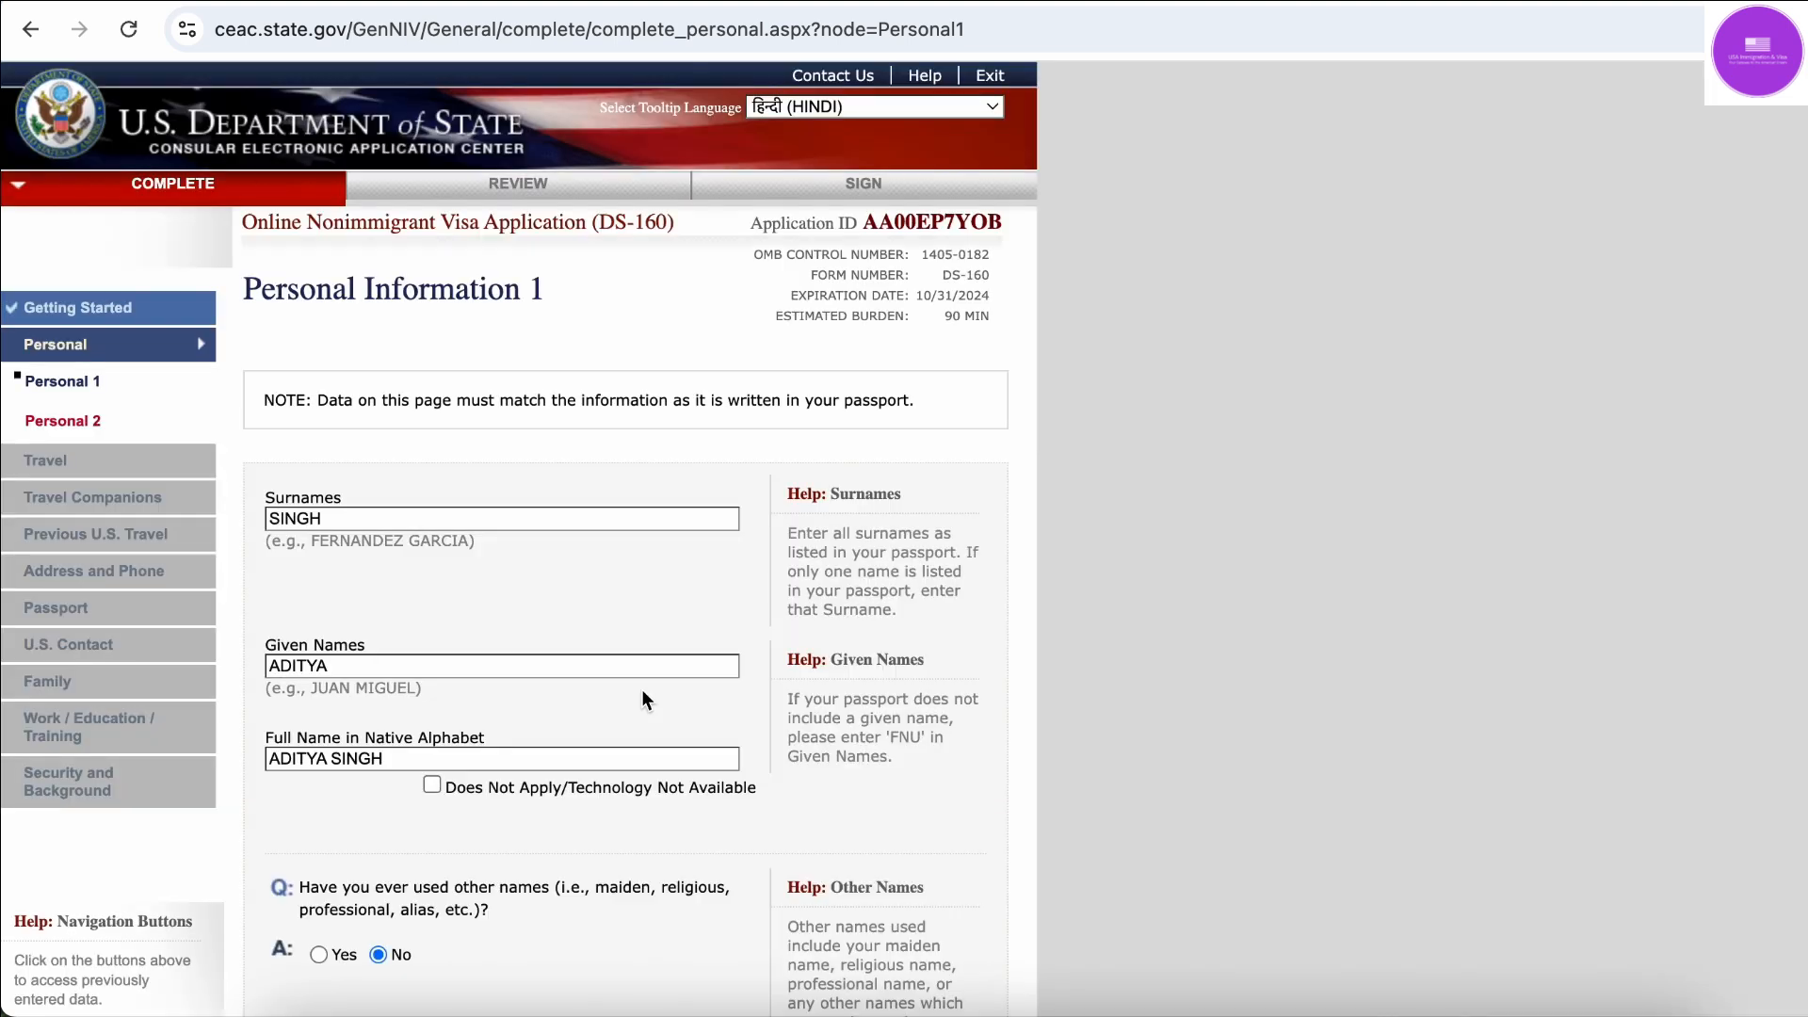
Continue from the completed Personal Information 1 page to Personal 2
scroll(601, 624, "down", 3)
scroll(605, 633, "down", 6)
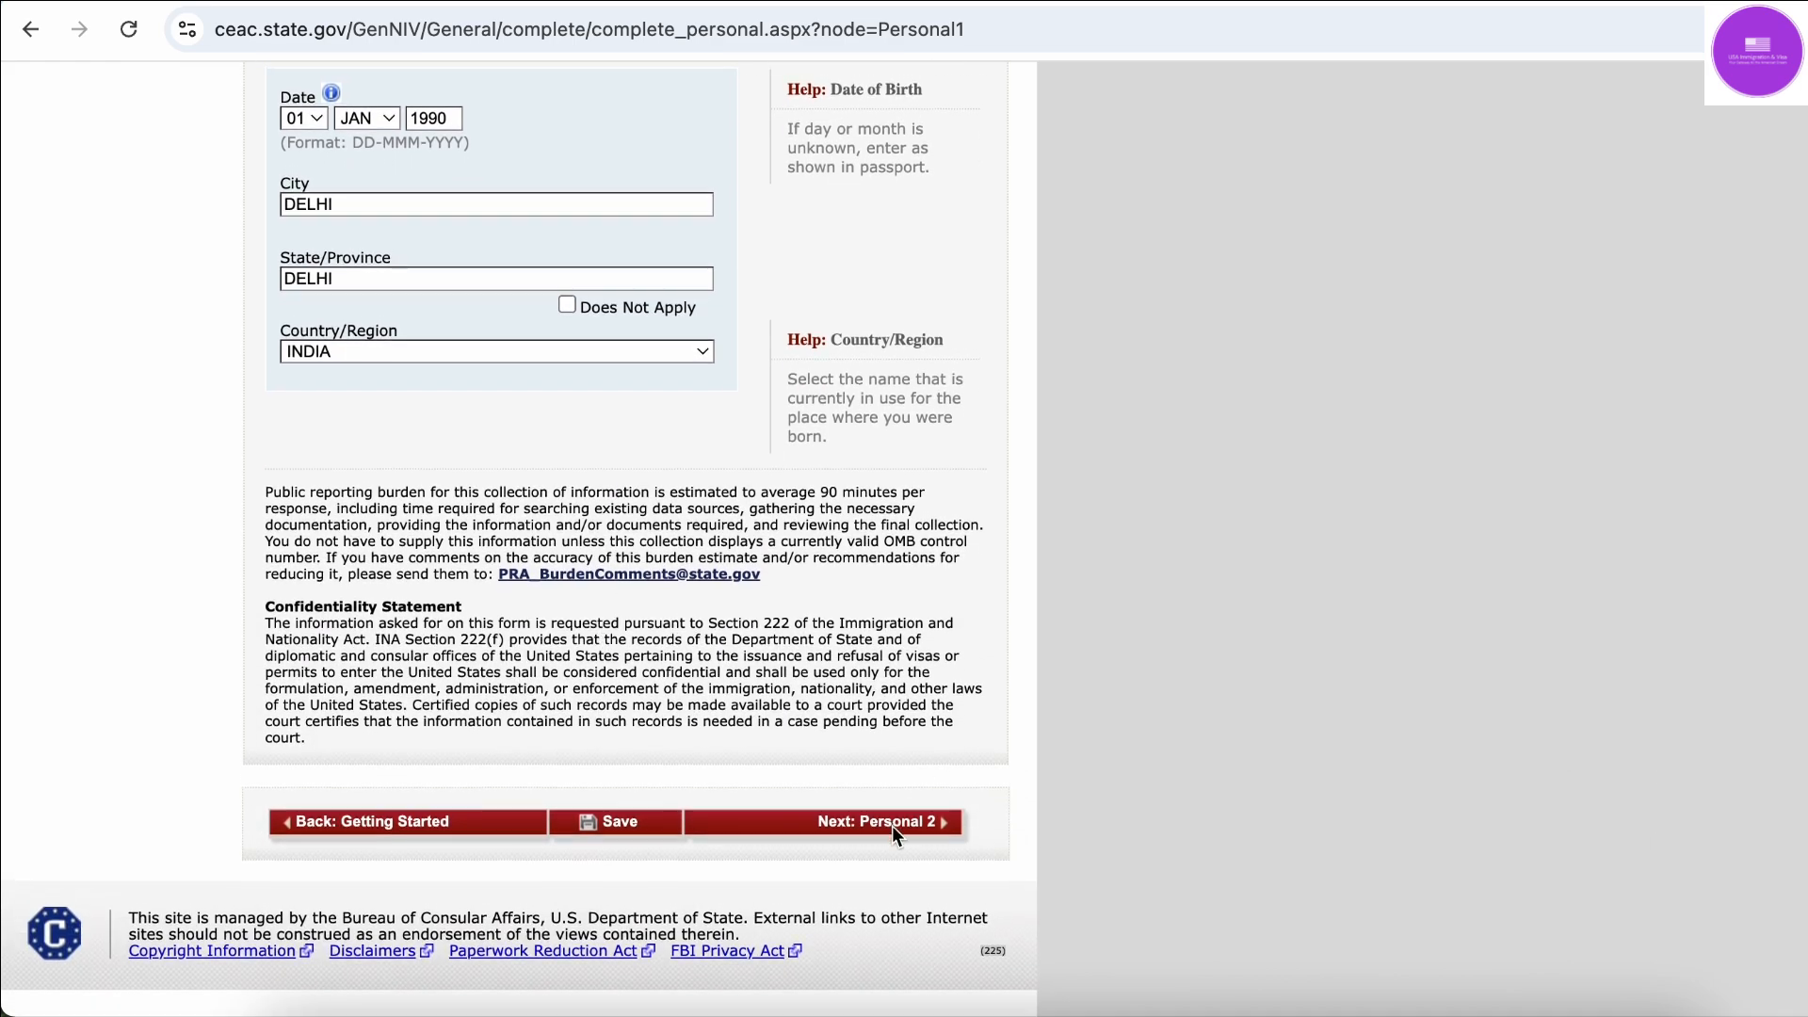
left_click(891, 827)
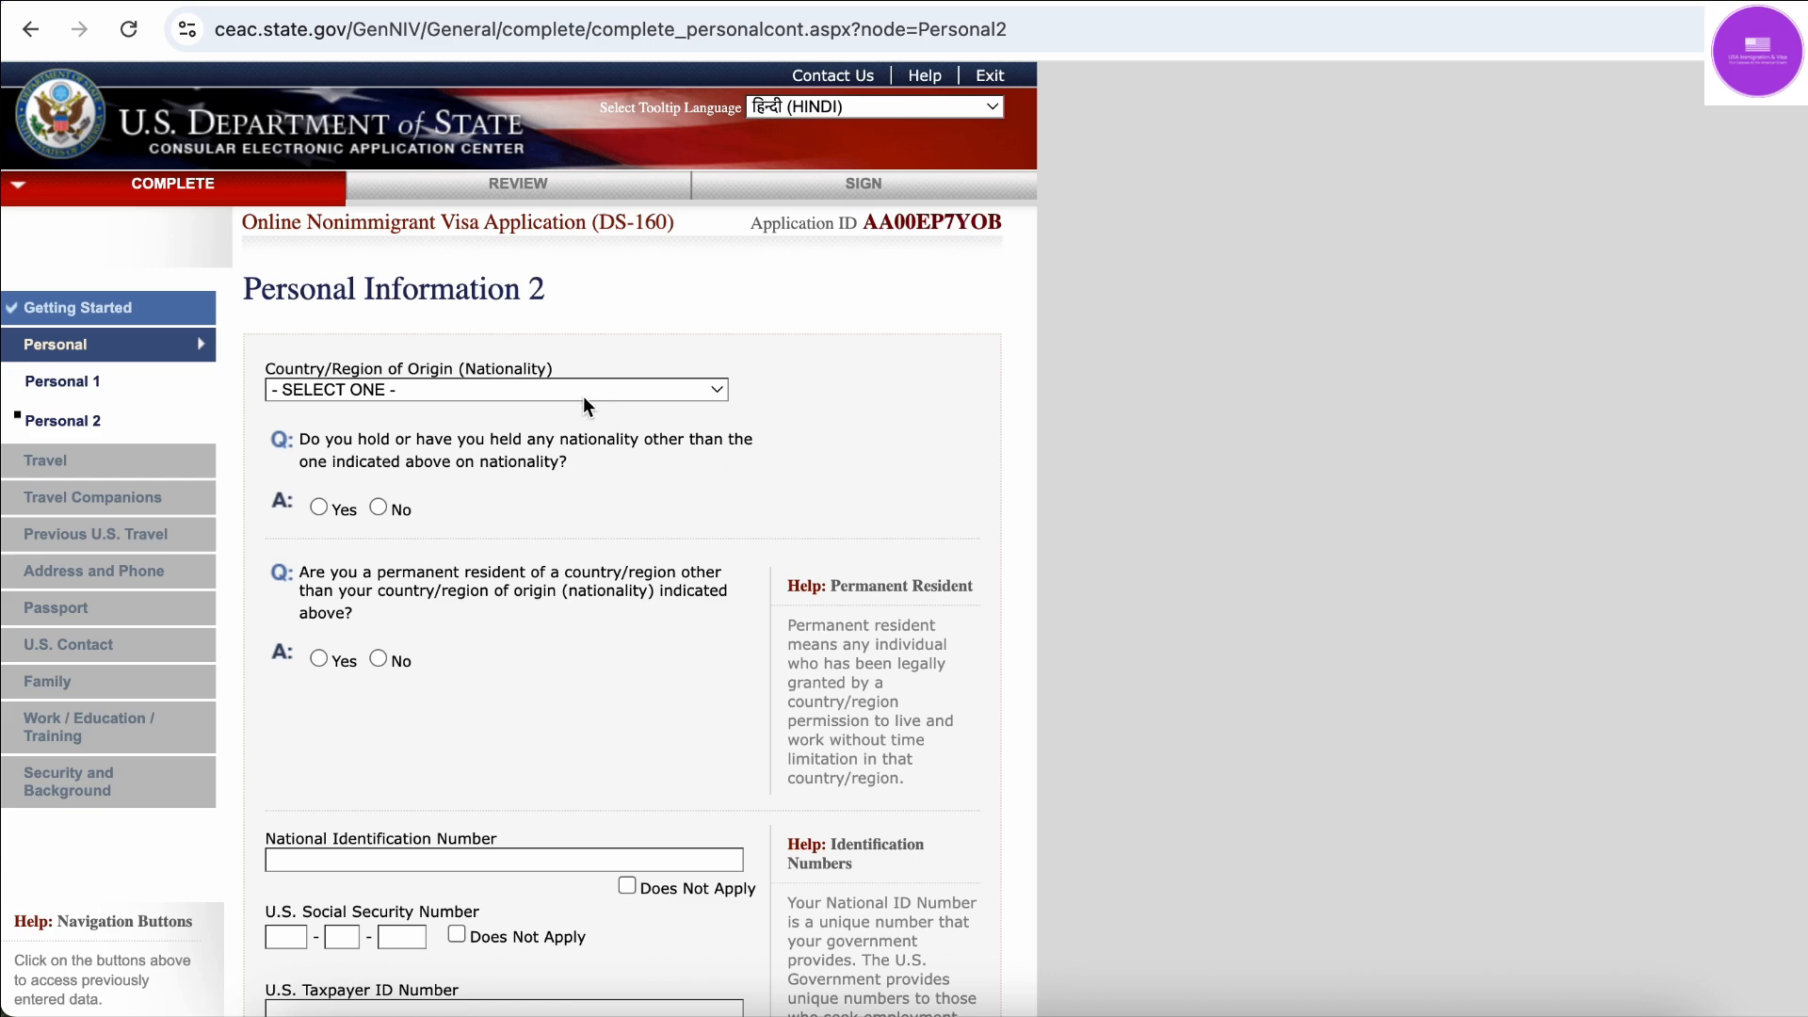
Set the country/region of origin (nationality) to INDIA
left_click(538, 387)
type("in")
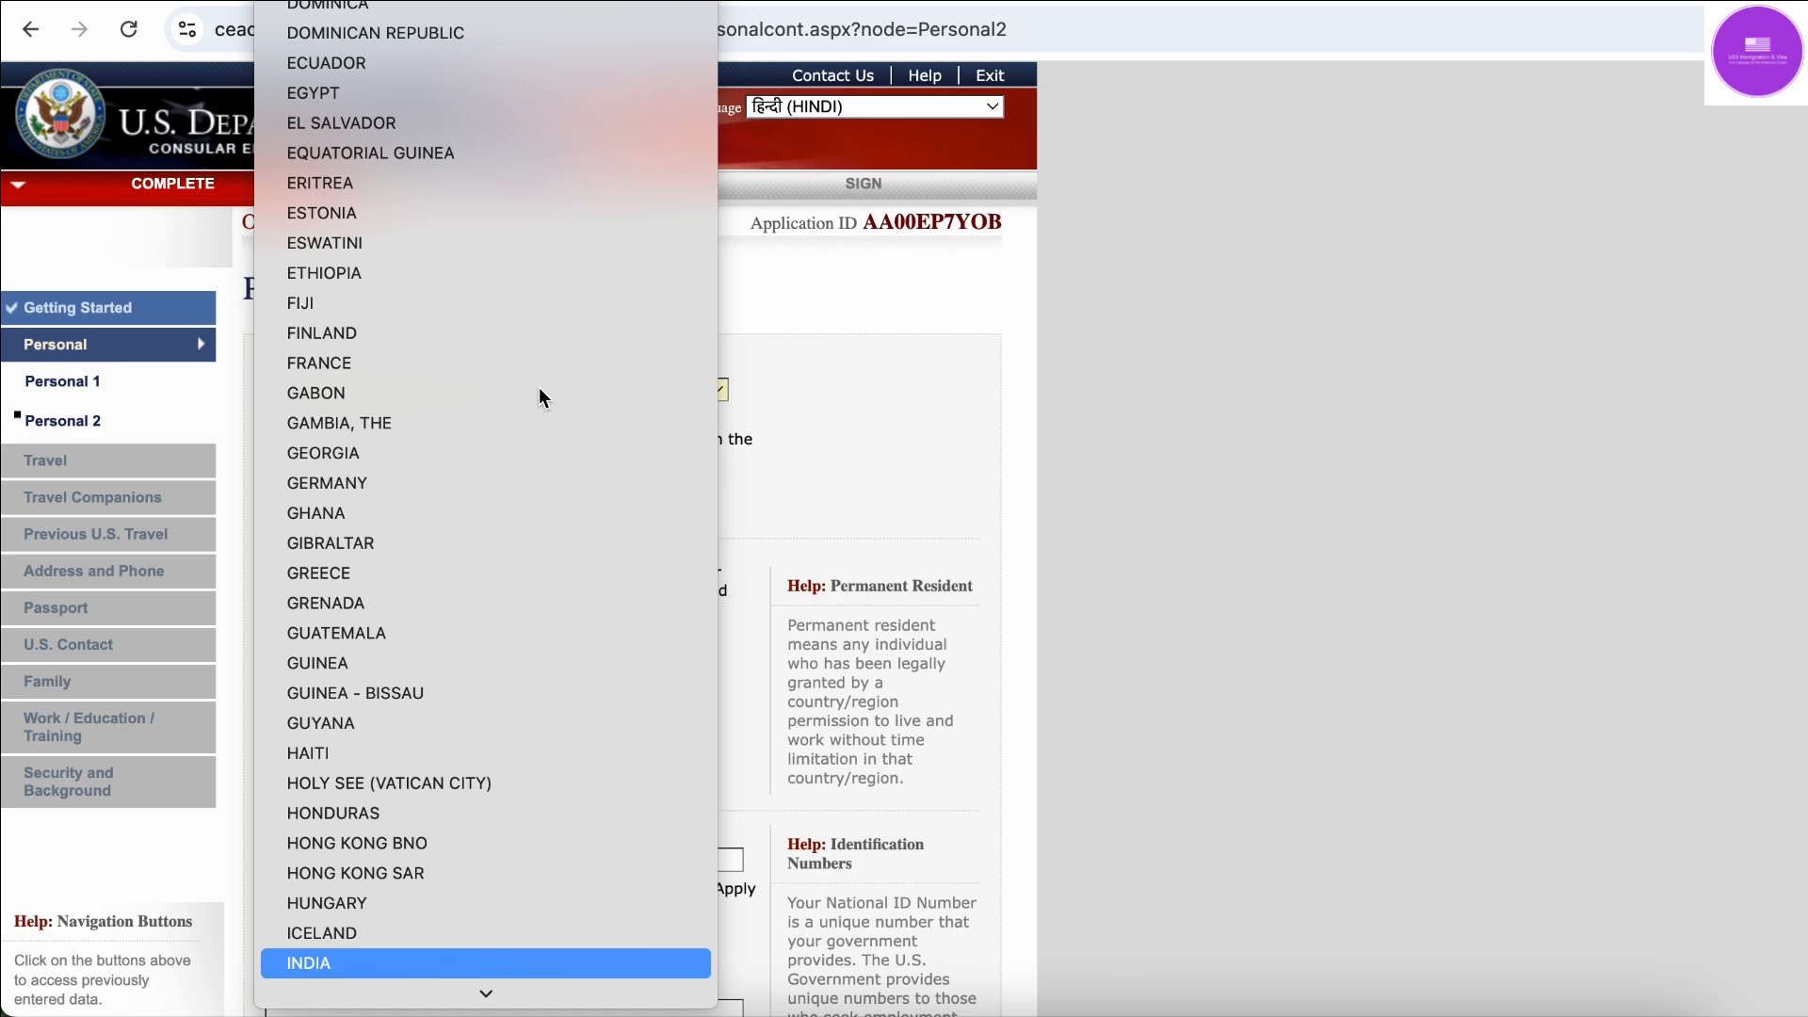
key("Return")
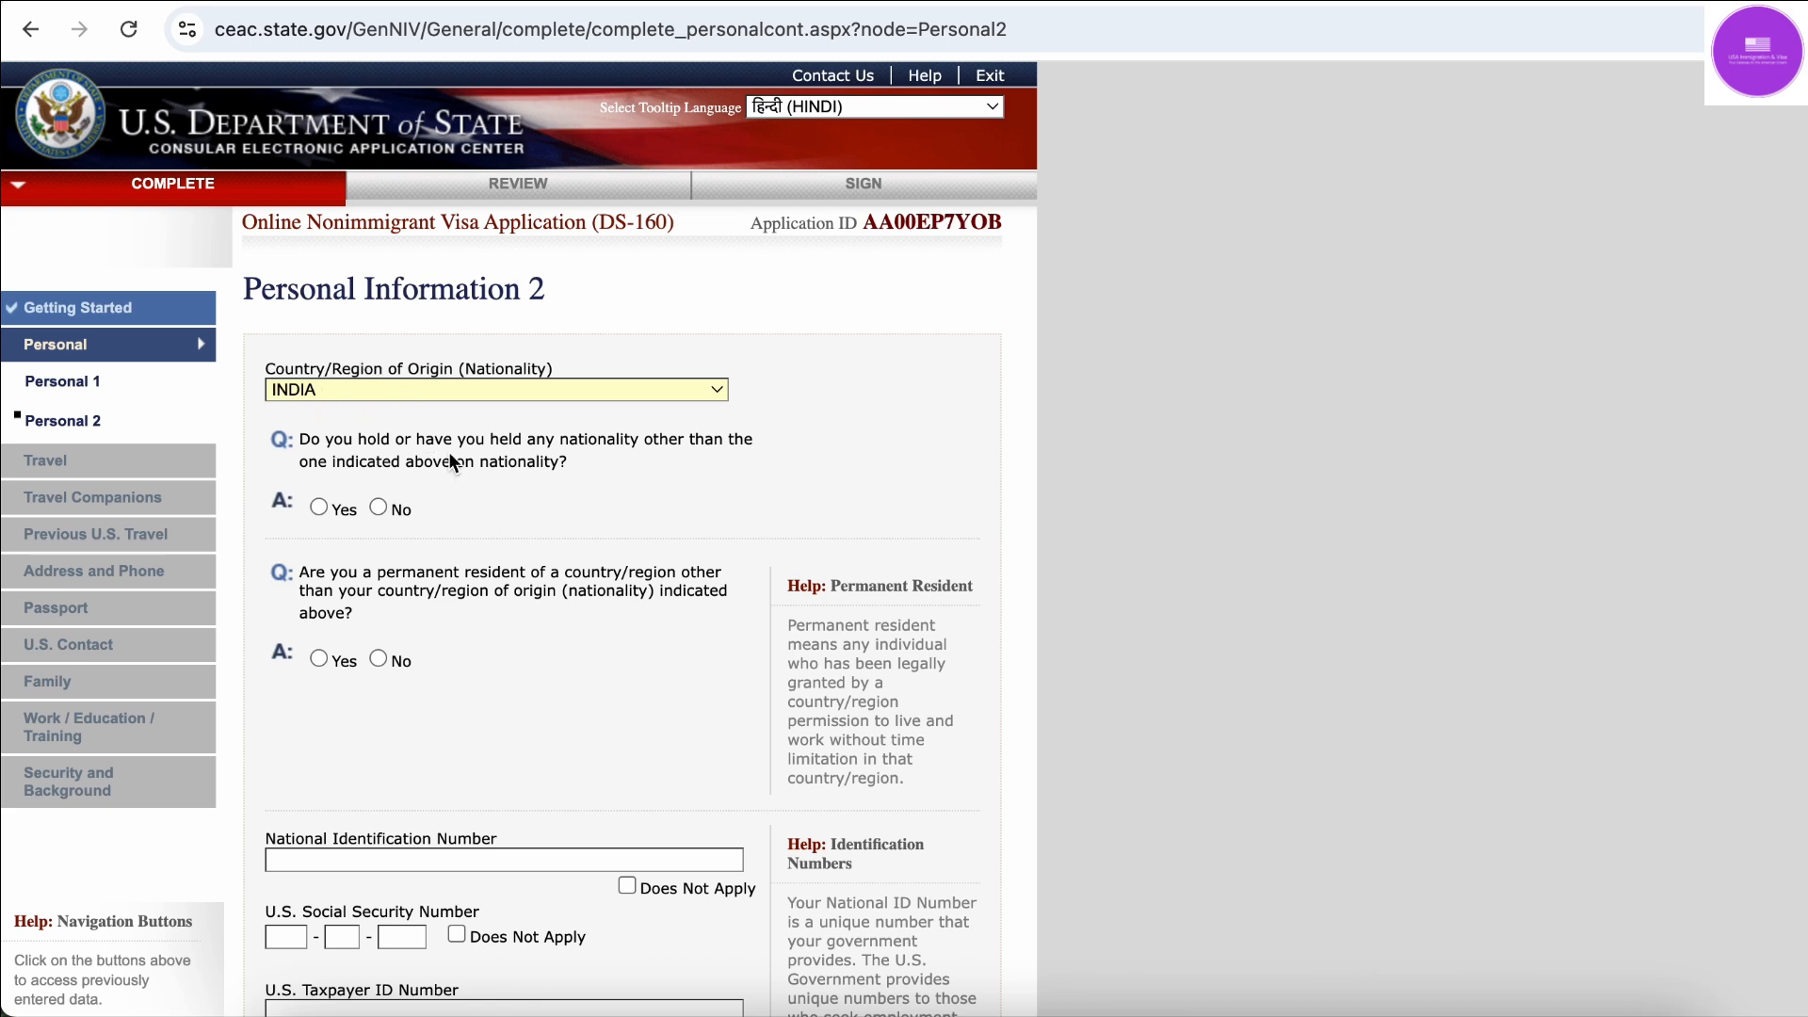
Try answering Yes to holding another nationality, with BELGIUM and a passport for it, and change the answer to No
left_click(380, 507)
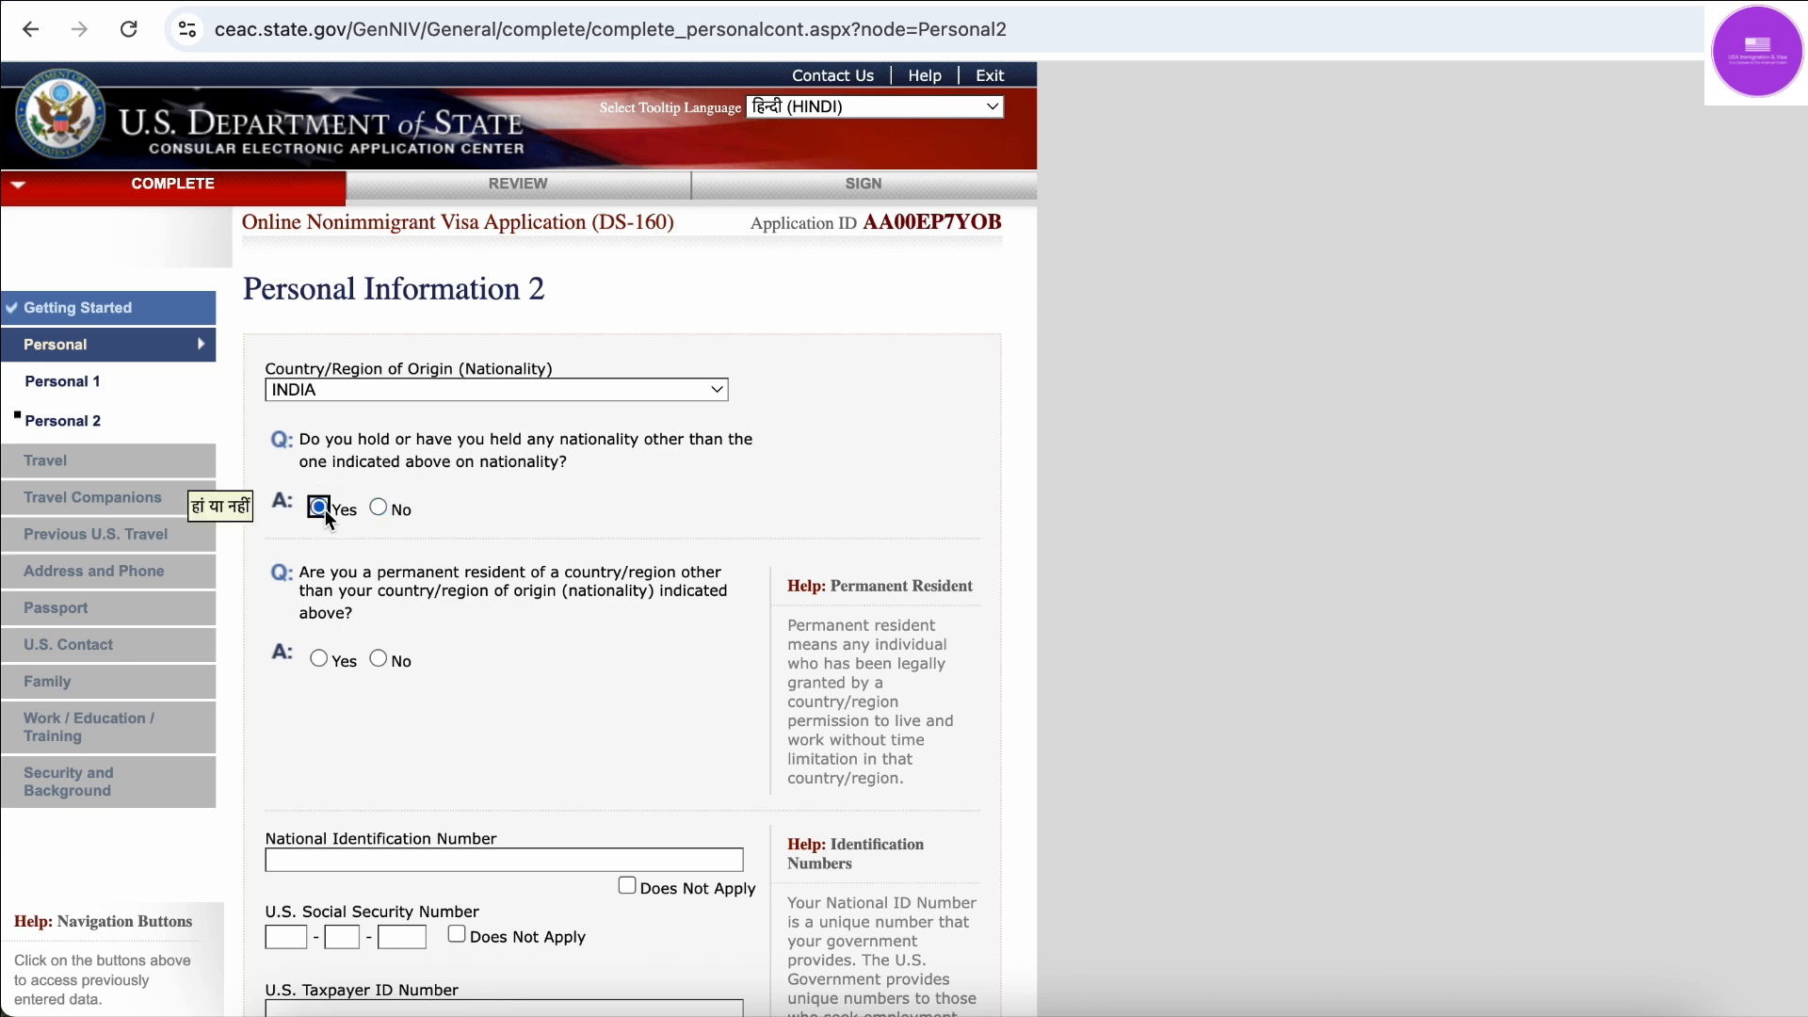
scroll(1173, 590, "down", 2)
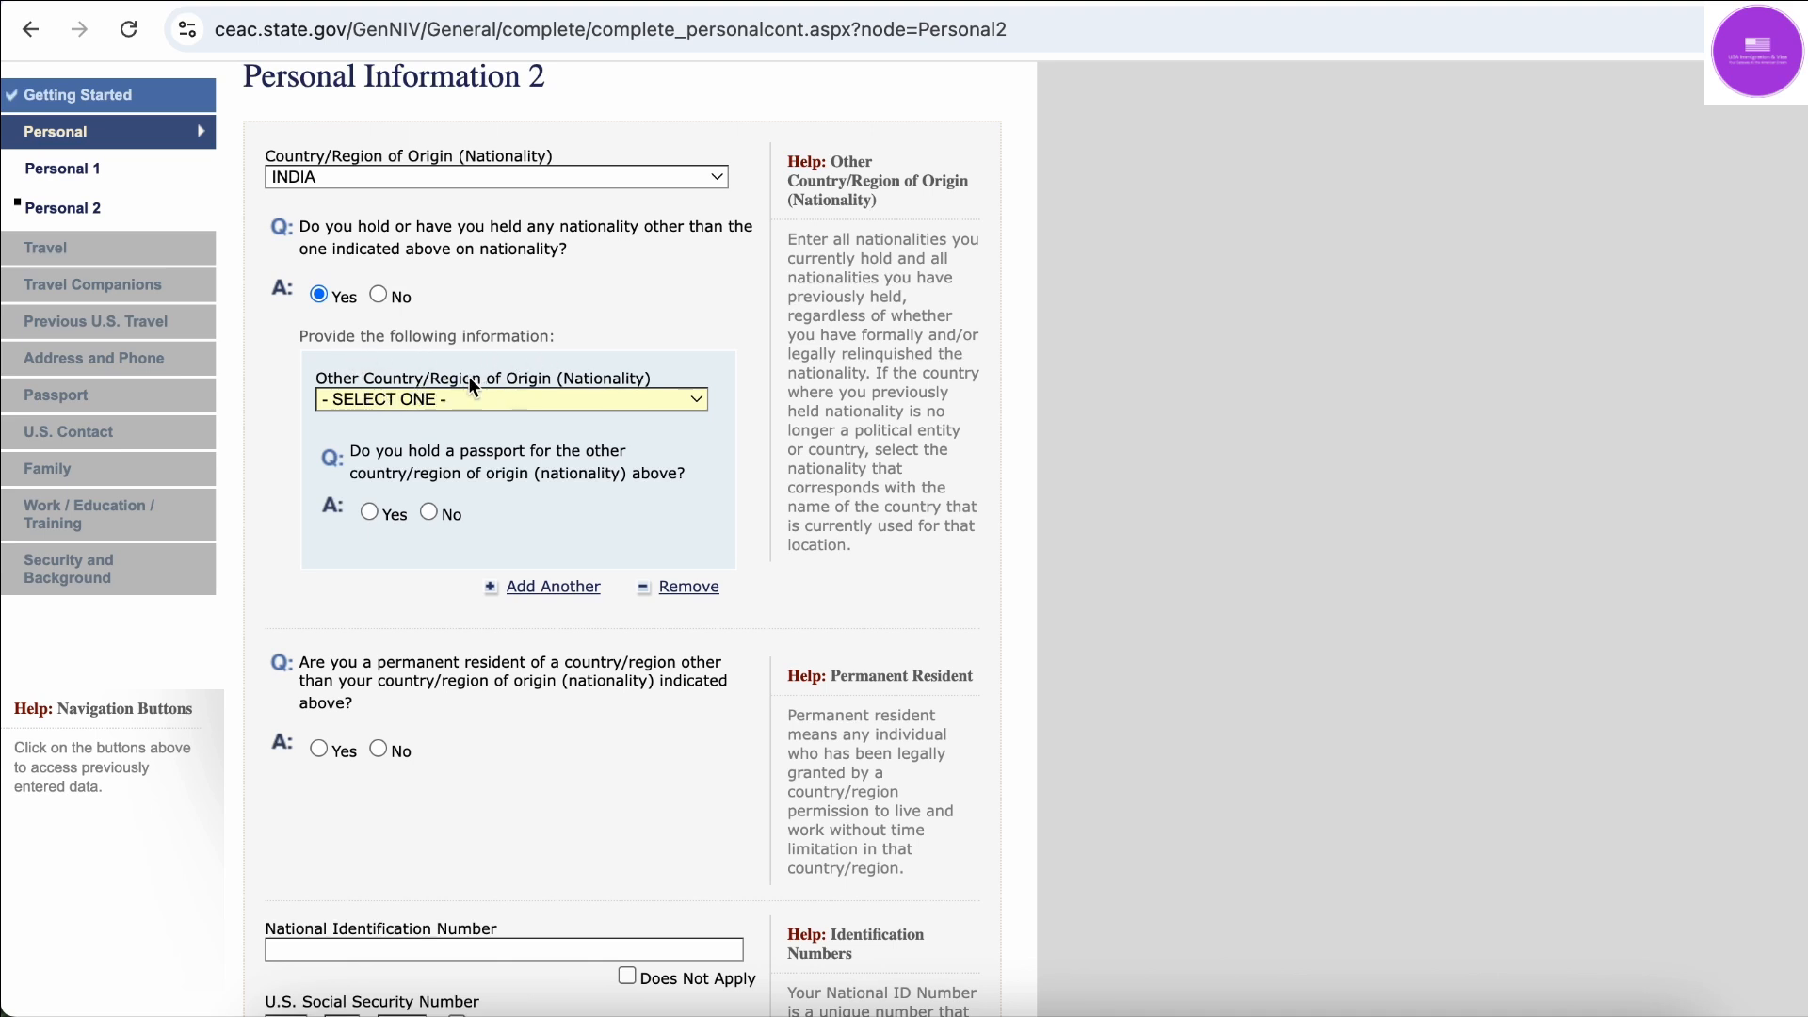
left_click(574, 397)
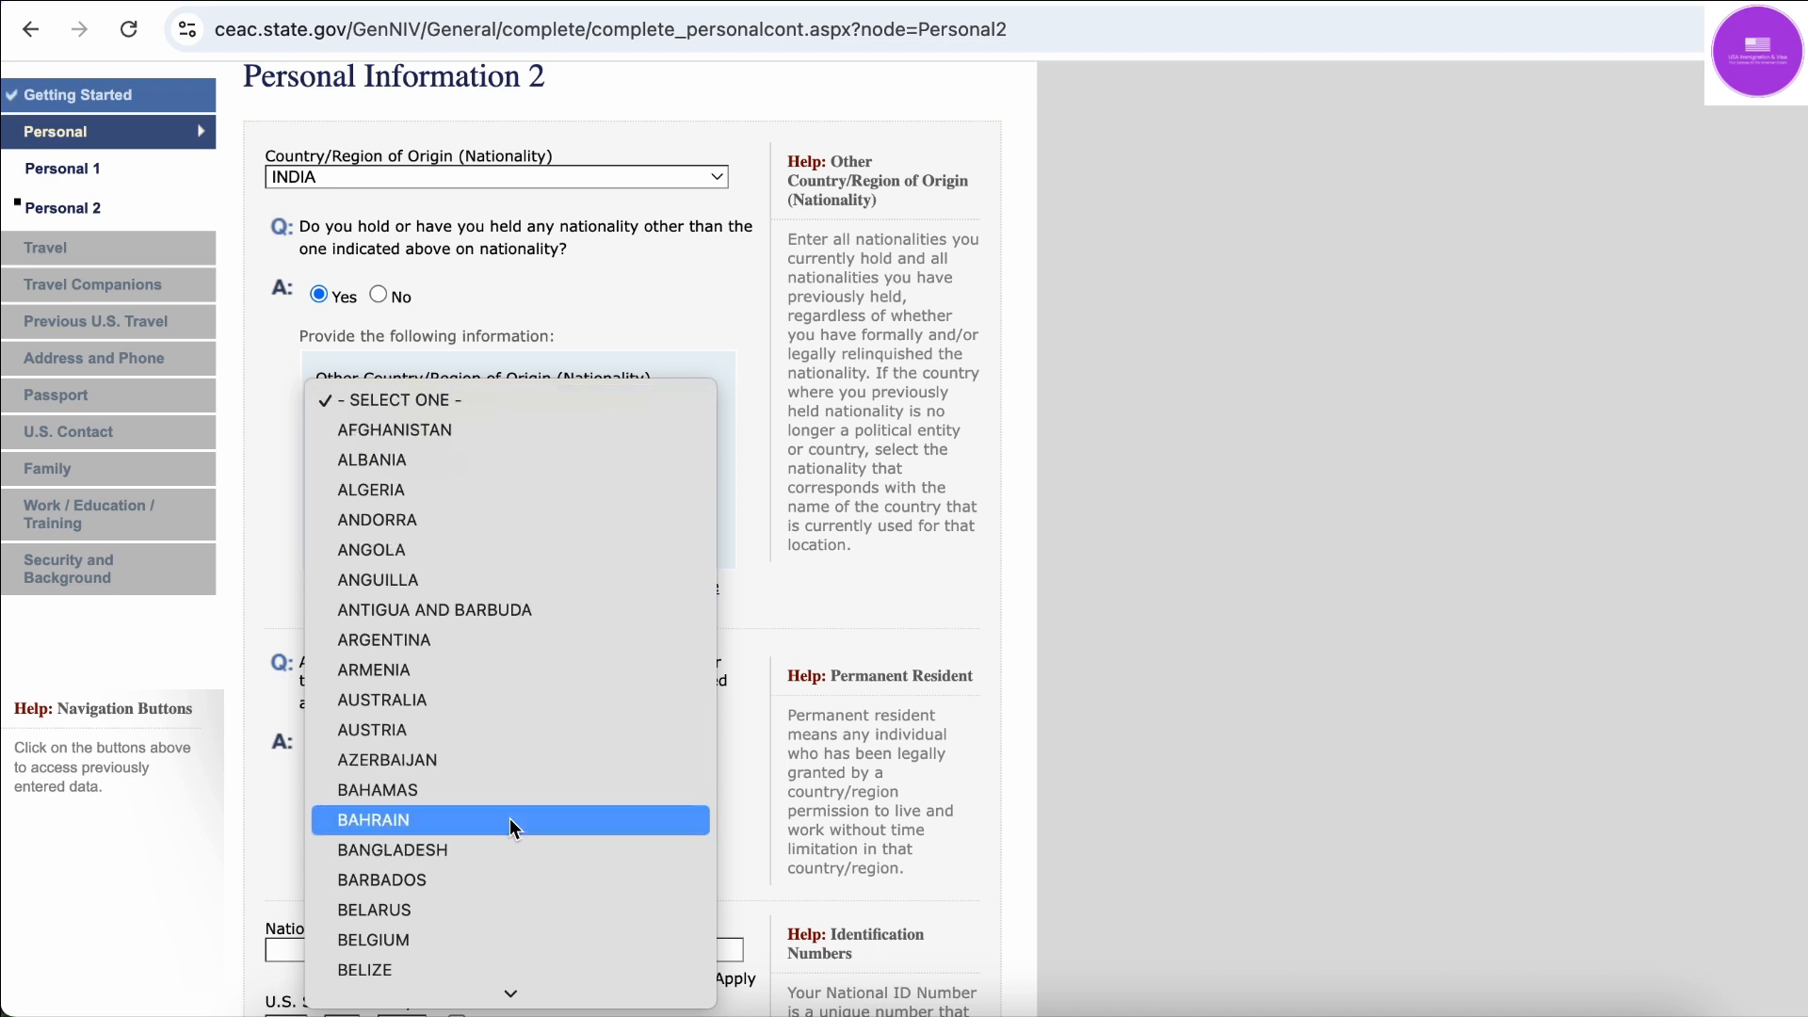
left_click(506, 942)
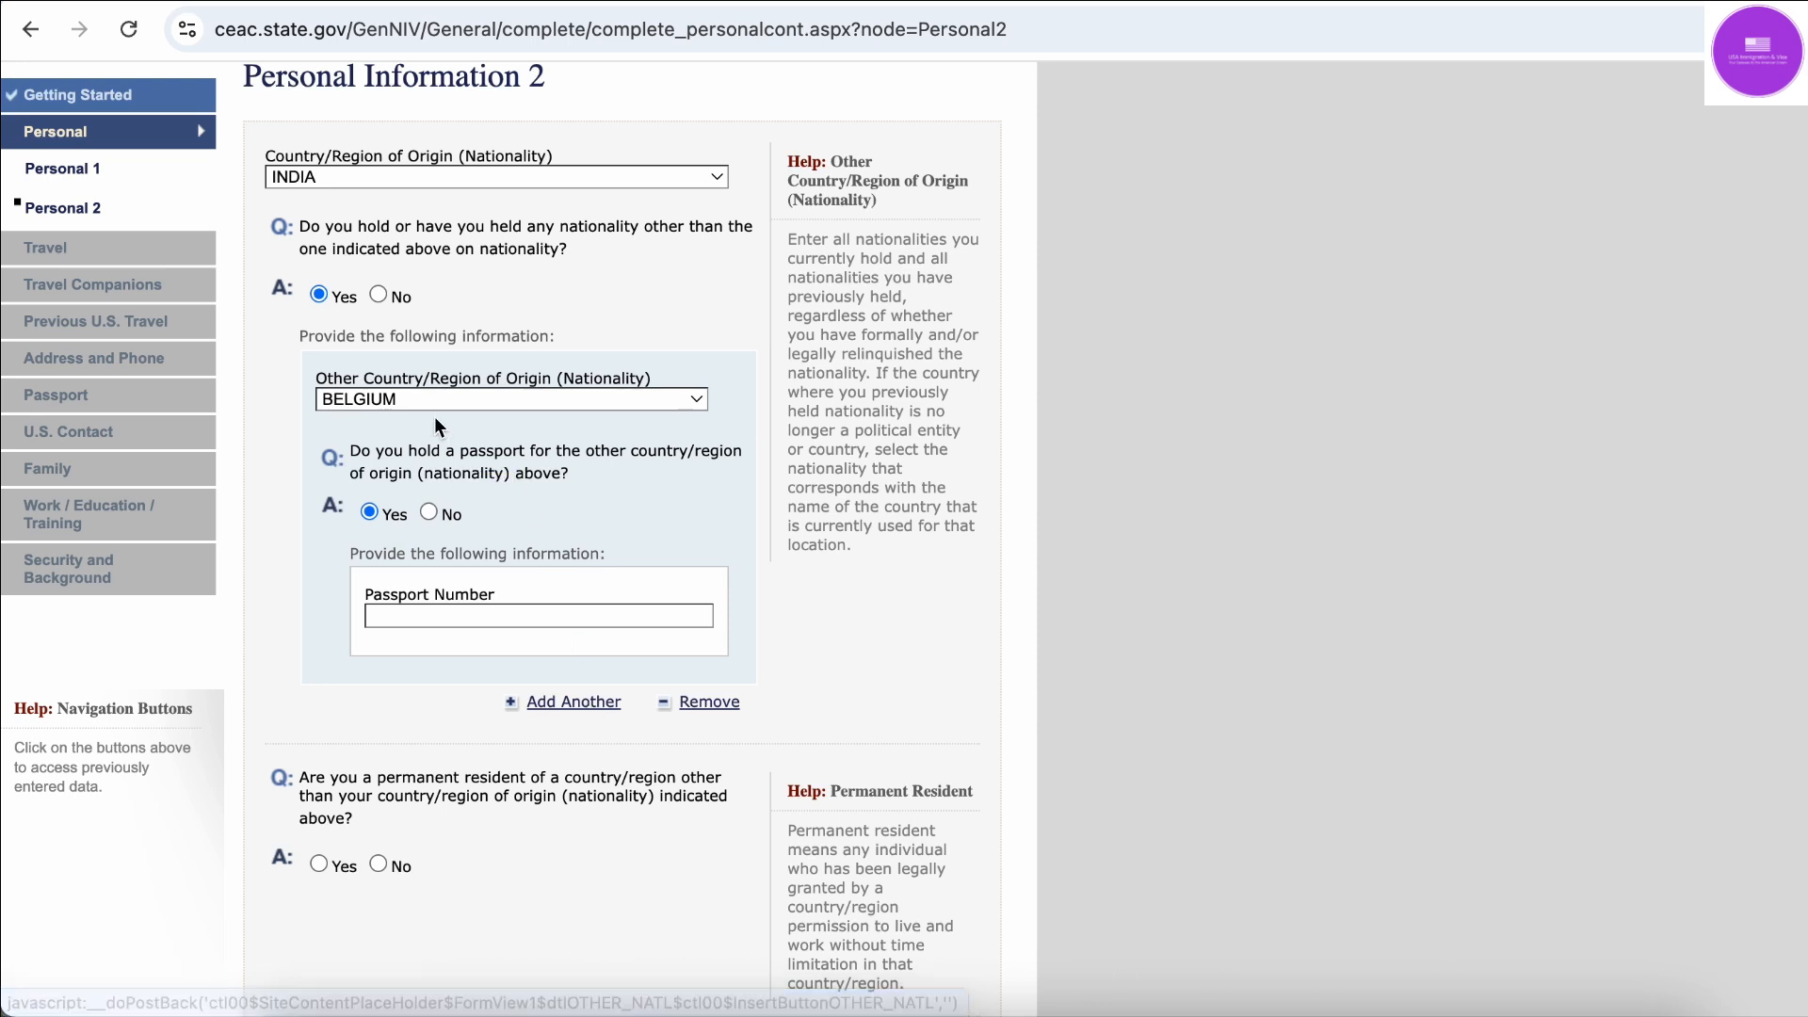
left_click(379, 295)
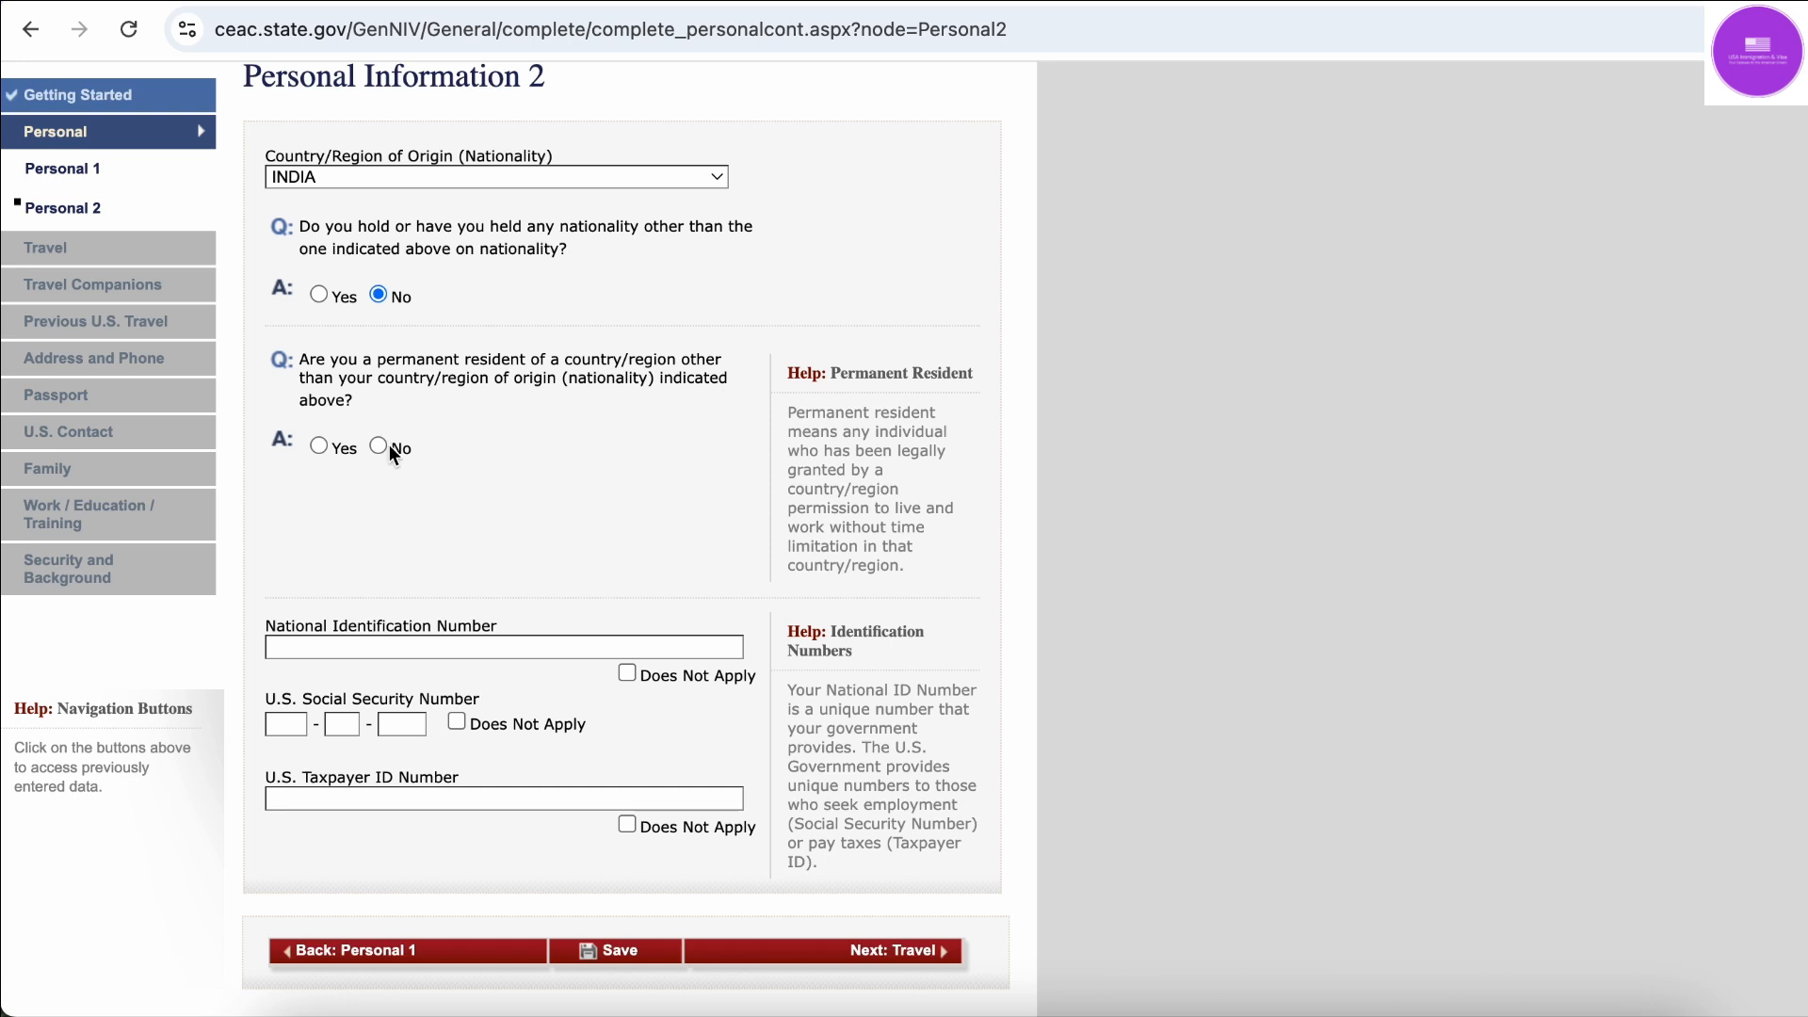
Try answering Yes to permanent residence in another country/region, with ARGENTINA, and change the answer to No
left_click(318, 448)
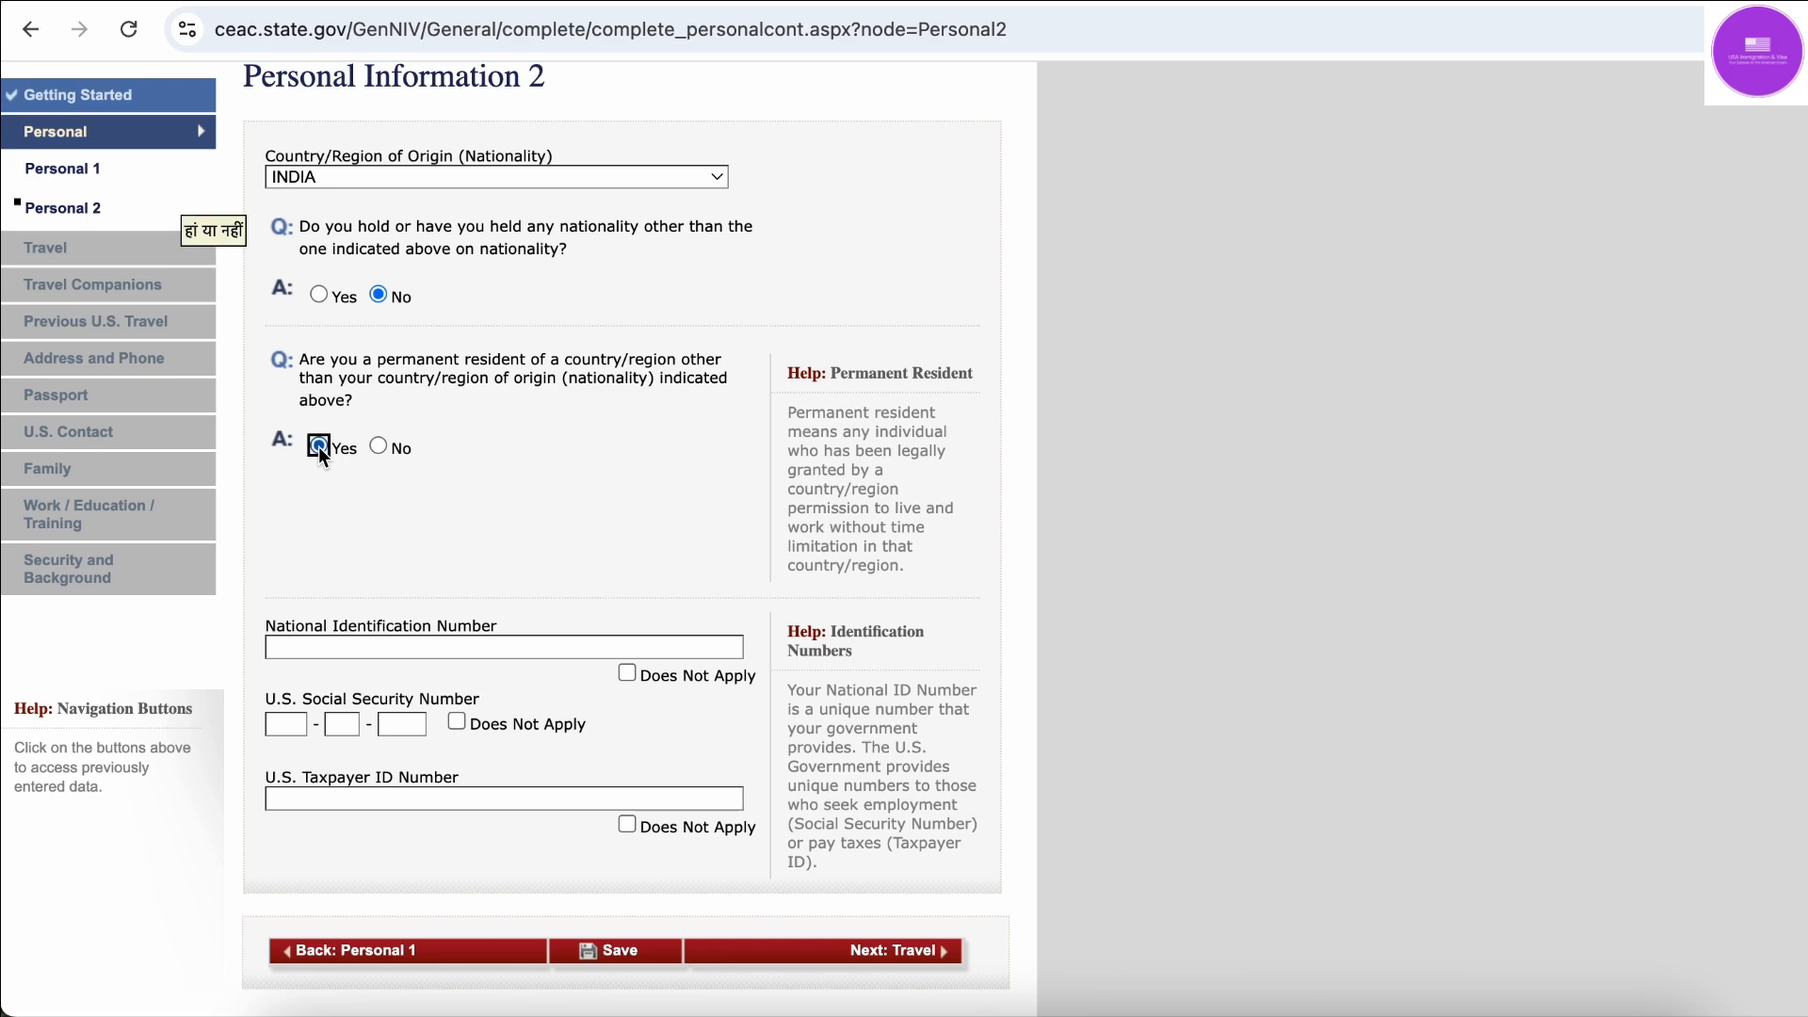
scroll(407, 557, "down", 1)
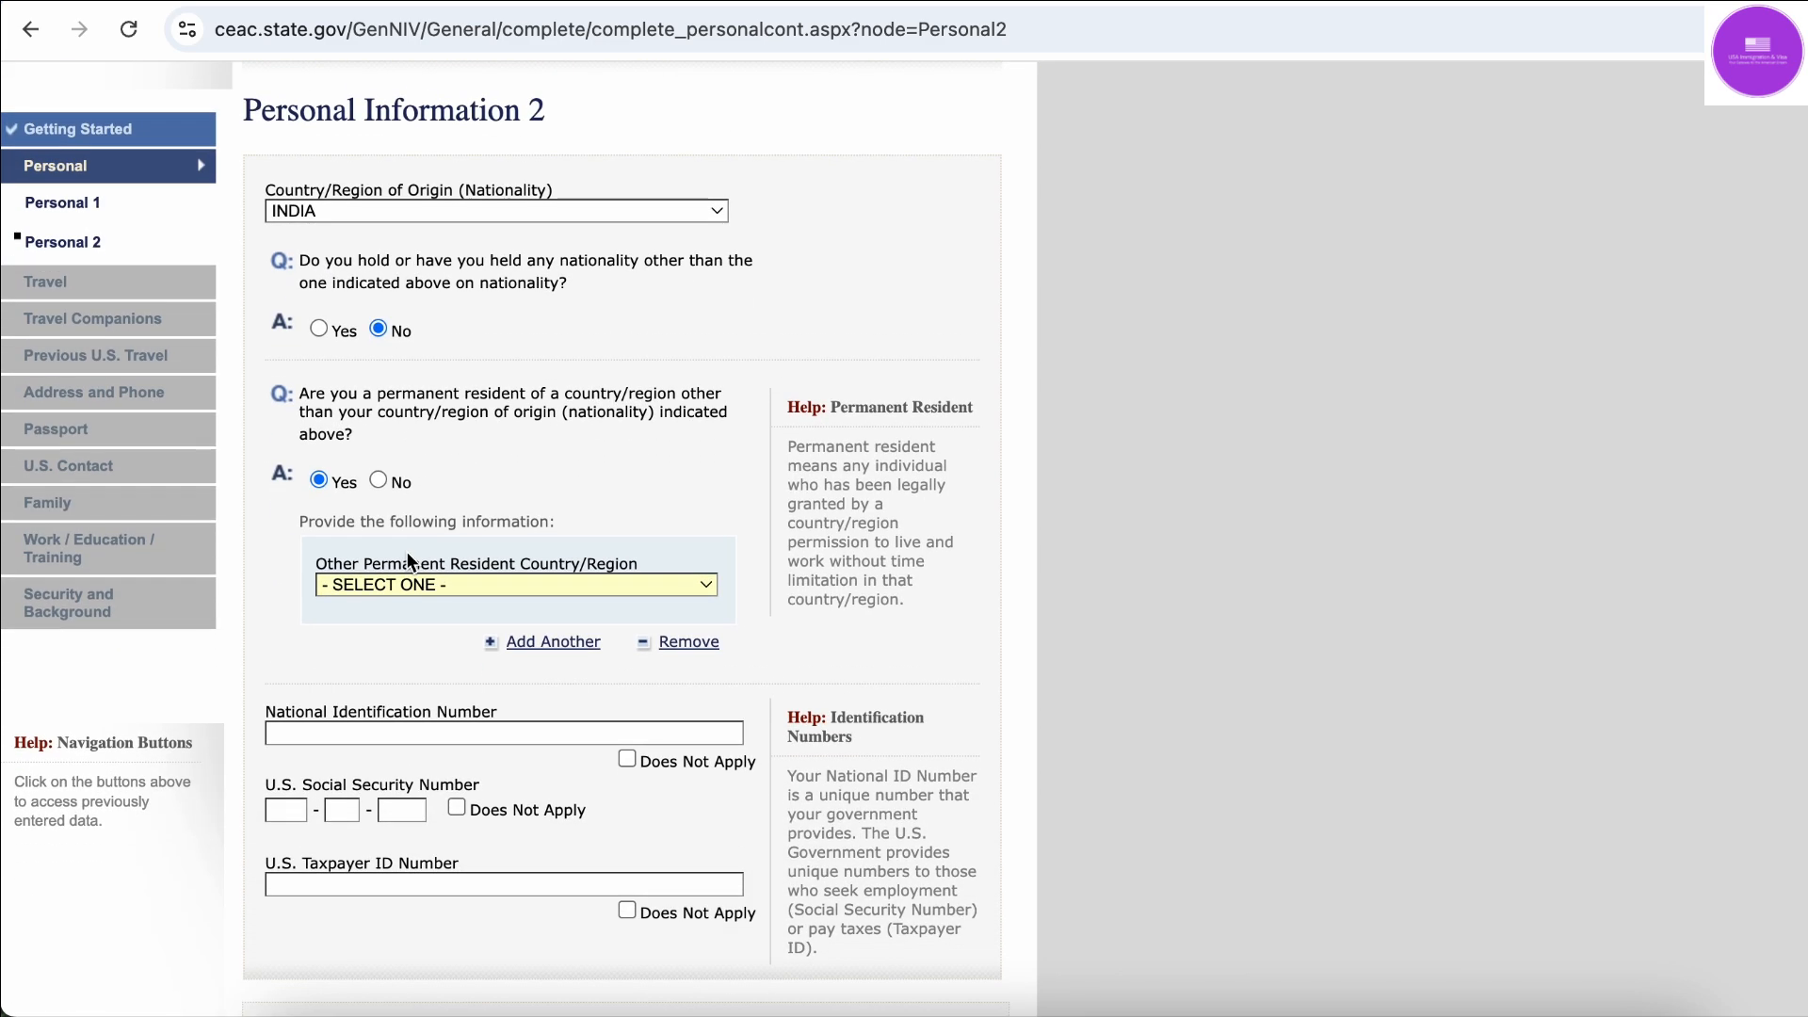
scroll(623, 448, "down", 1)
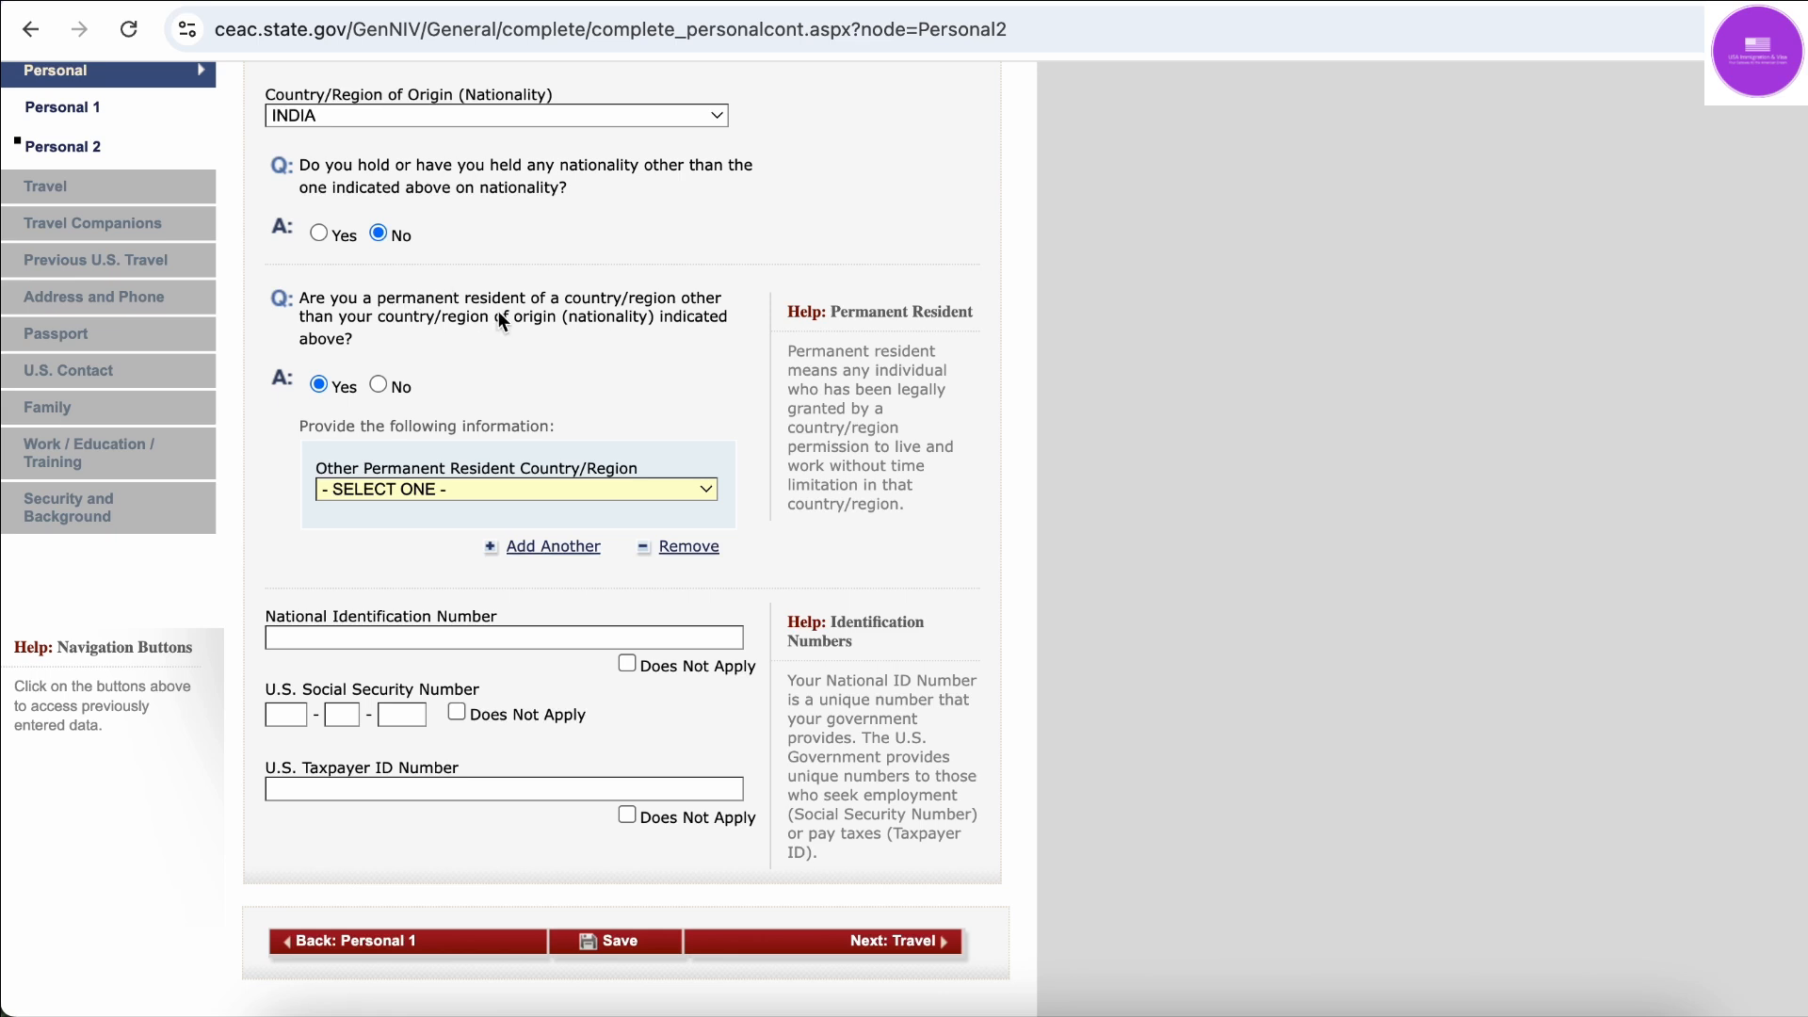
scroll(533, 359, "down", 1)
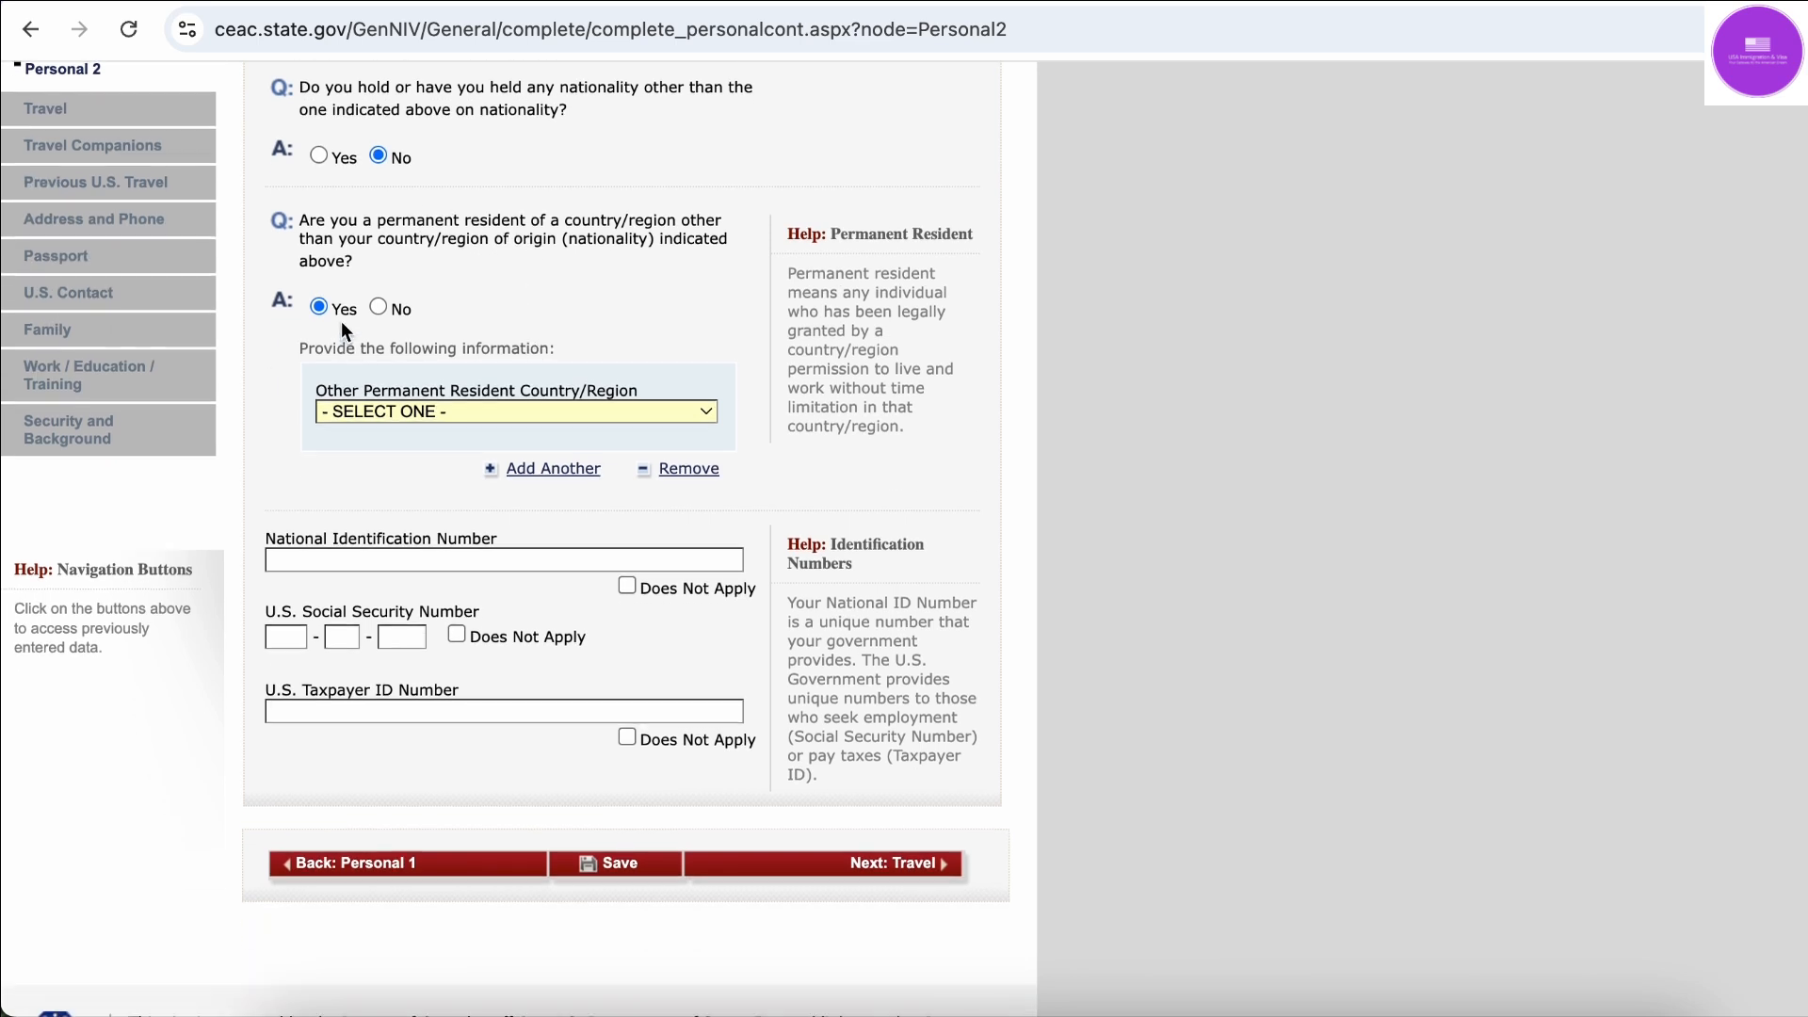
left_click(394, 414)
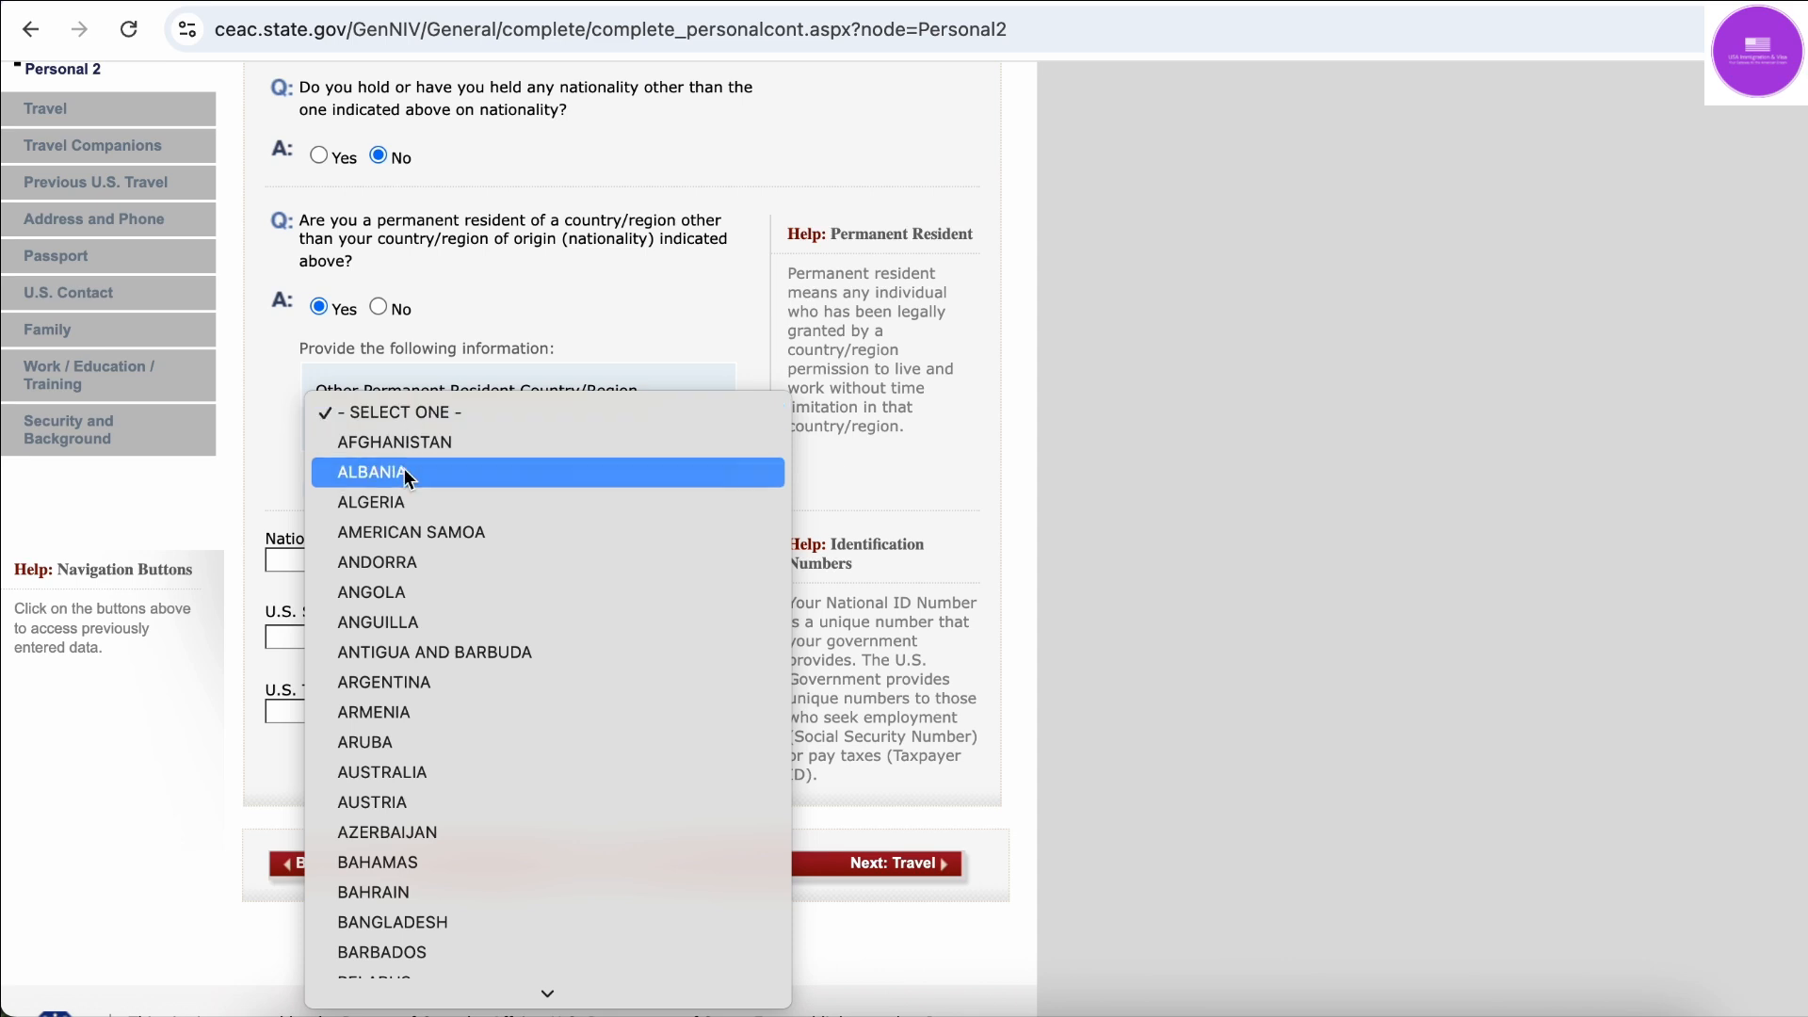
left_click(421, 682)
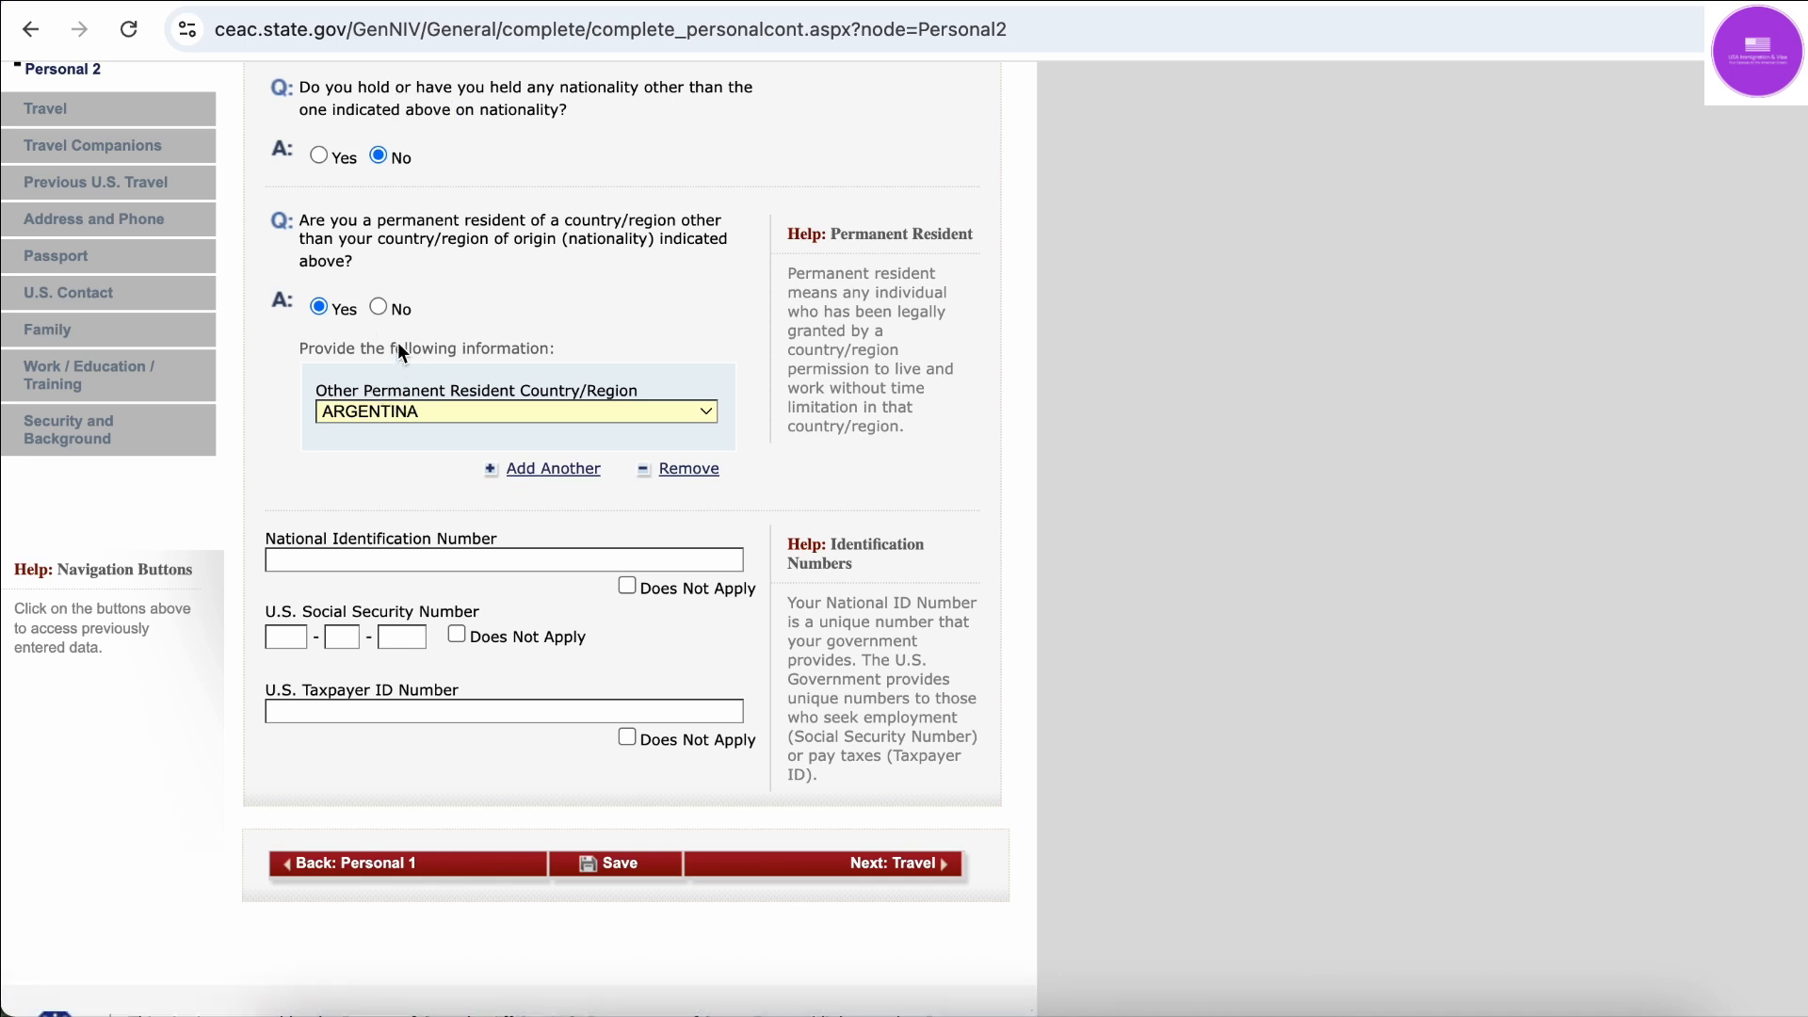
left_click(382, 307)
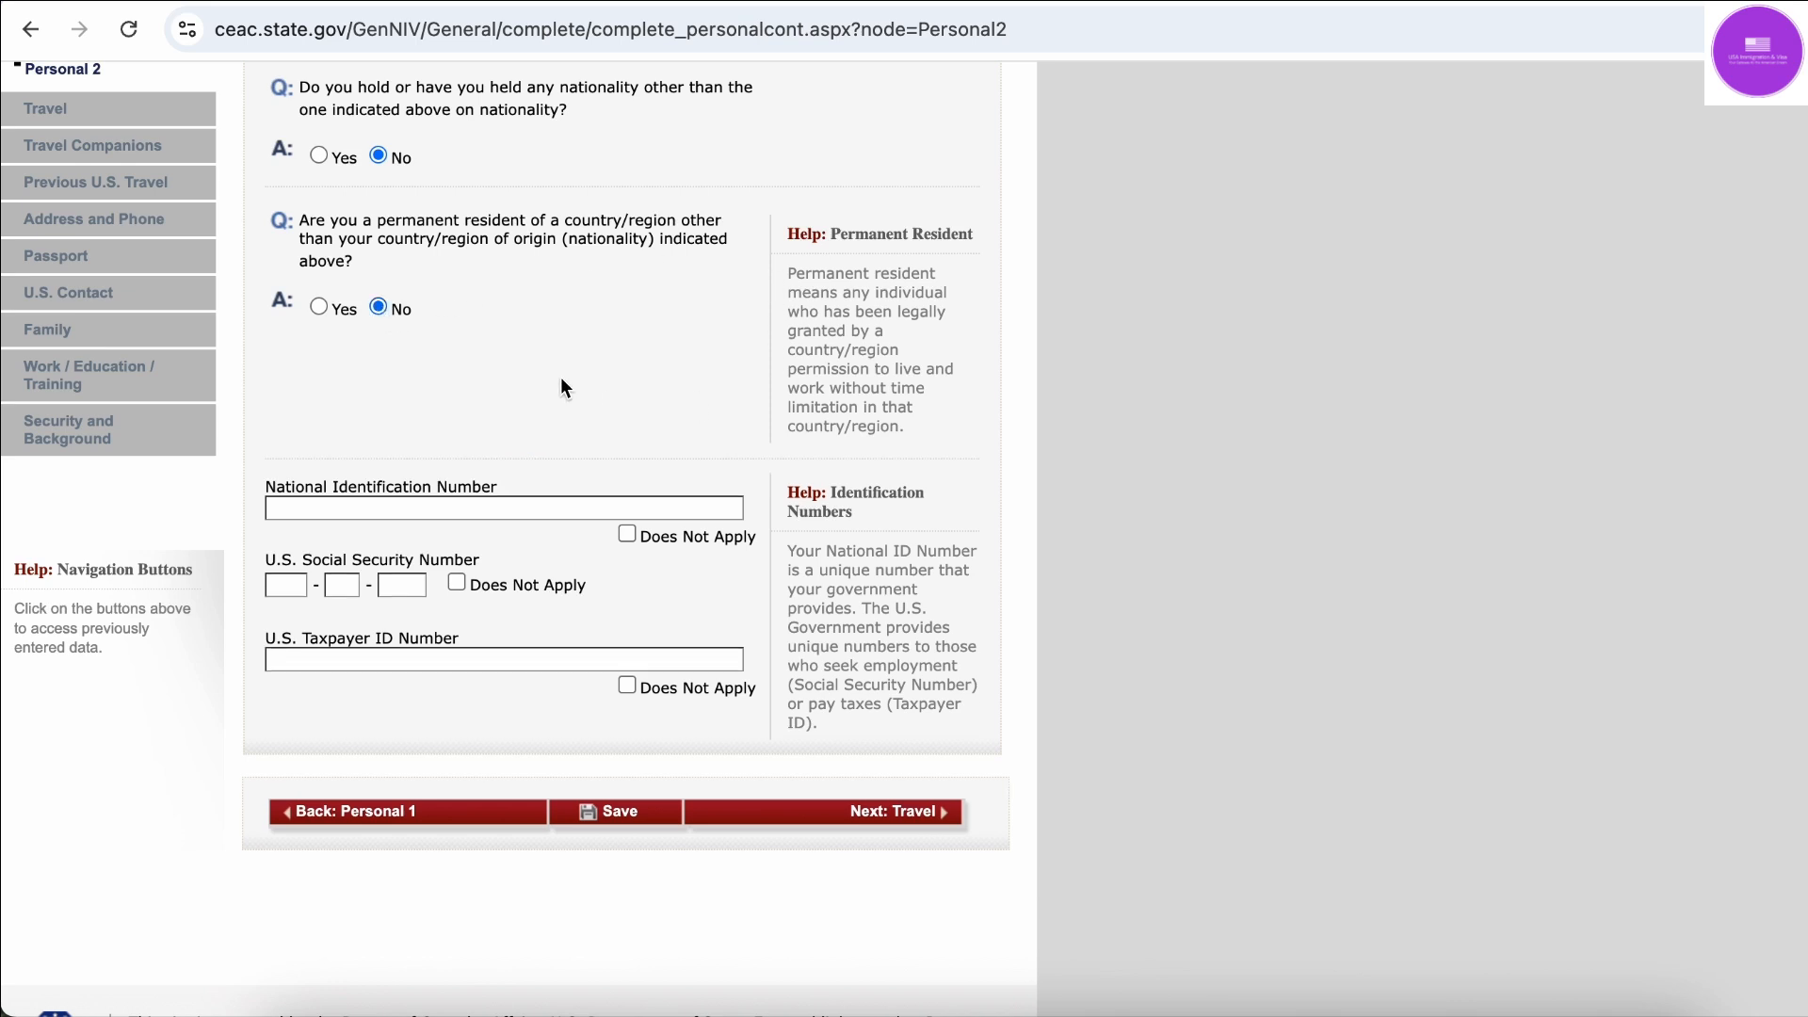
Fill in the applicant's National Identification Number from the saved suggestion
scroll(454, 362, "down", 2)
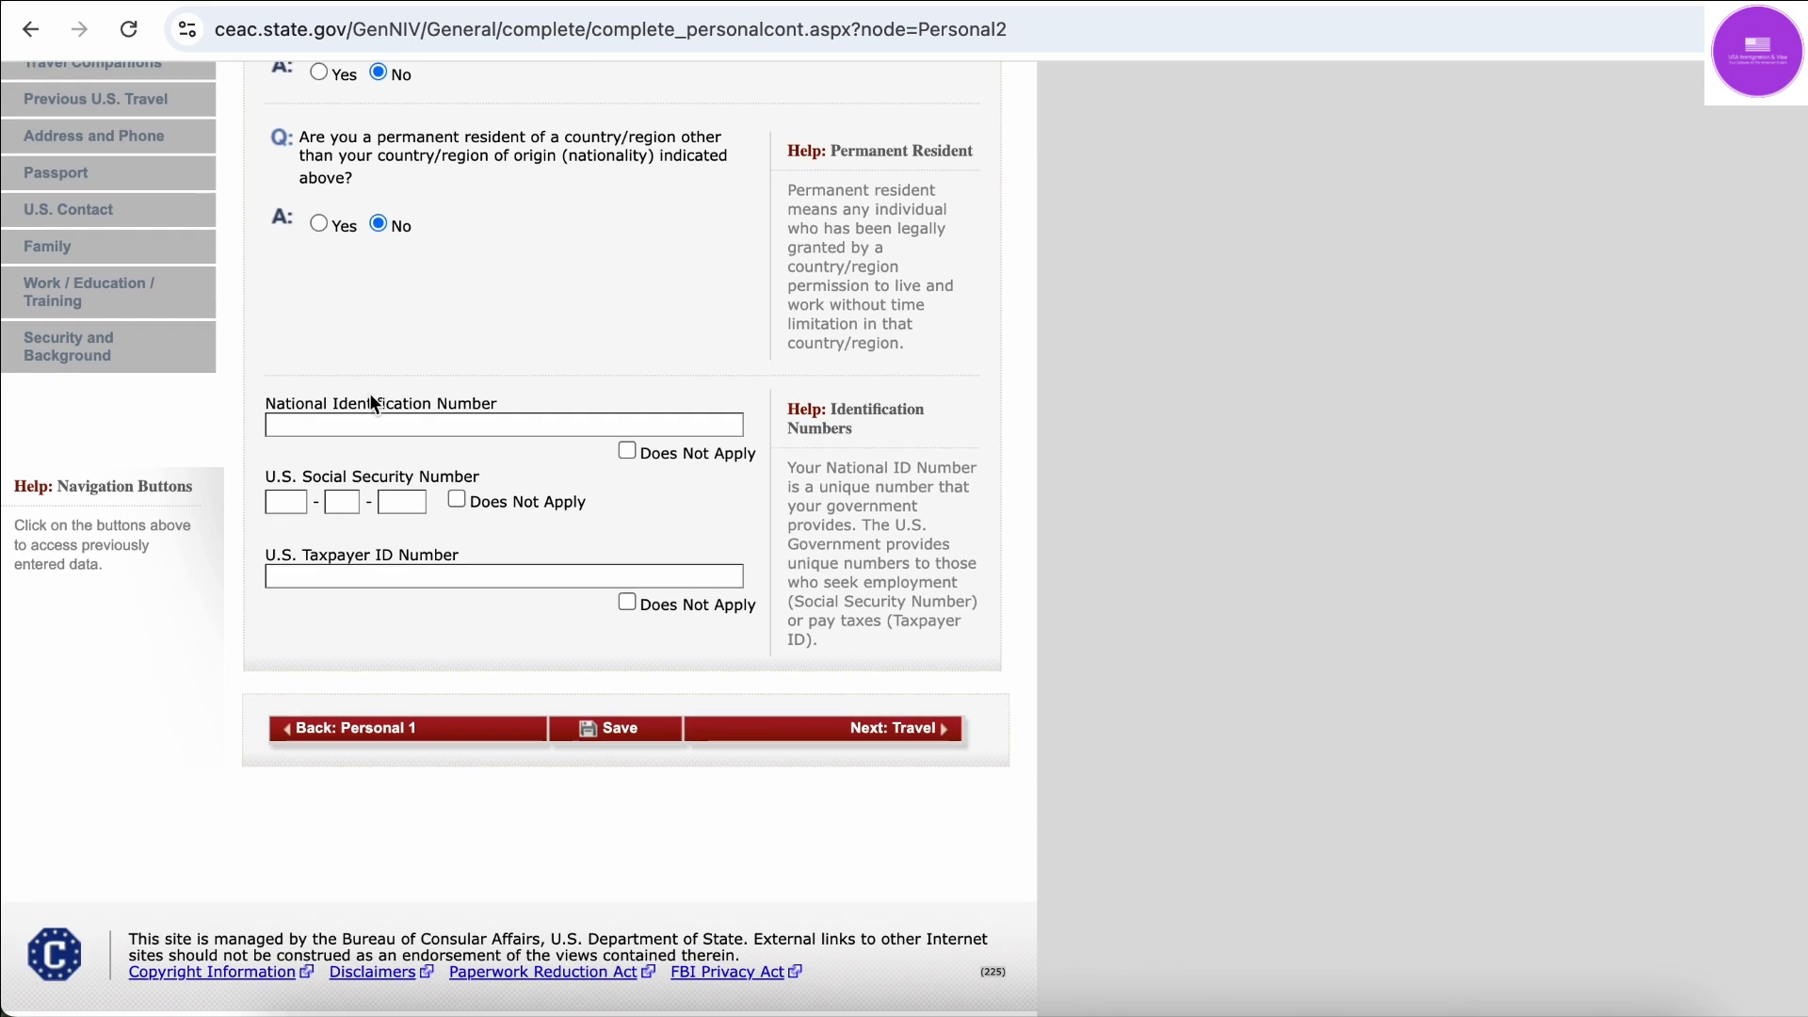
left_click(501, 425)
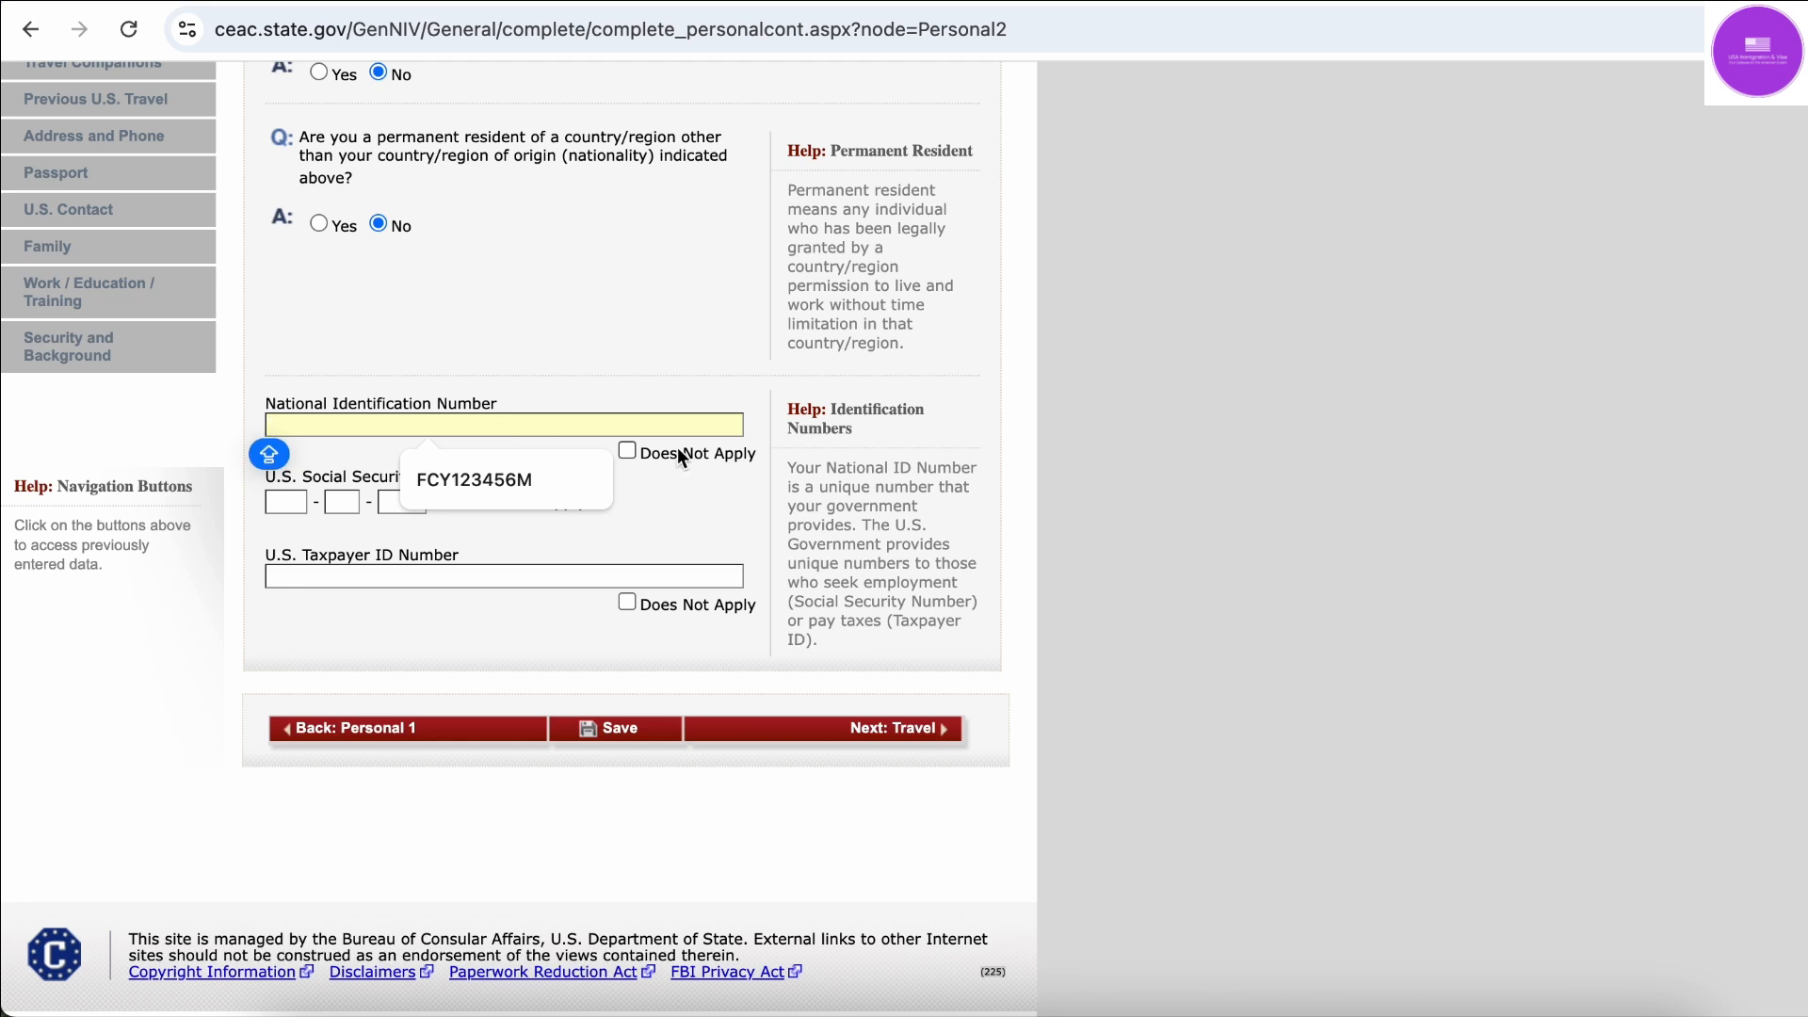
left_click(663, 478)
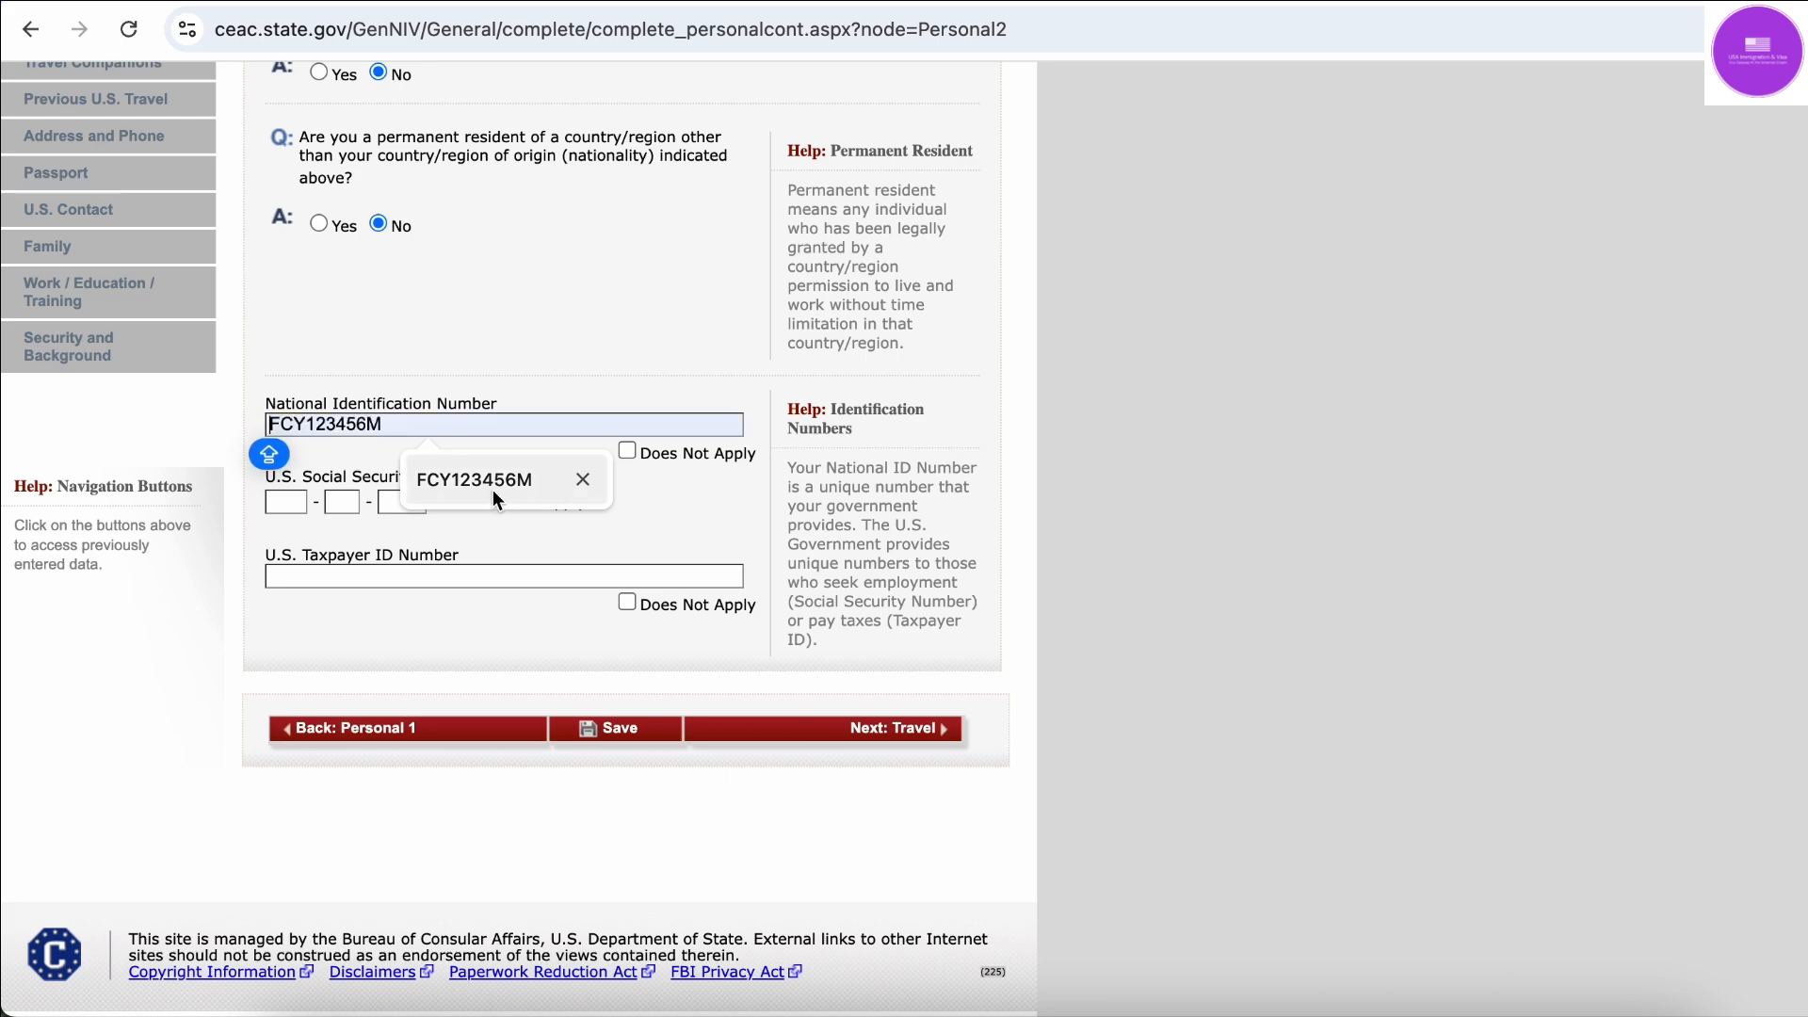
left_click(494, 490)
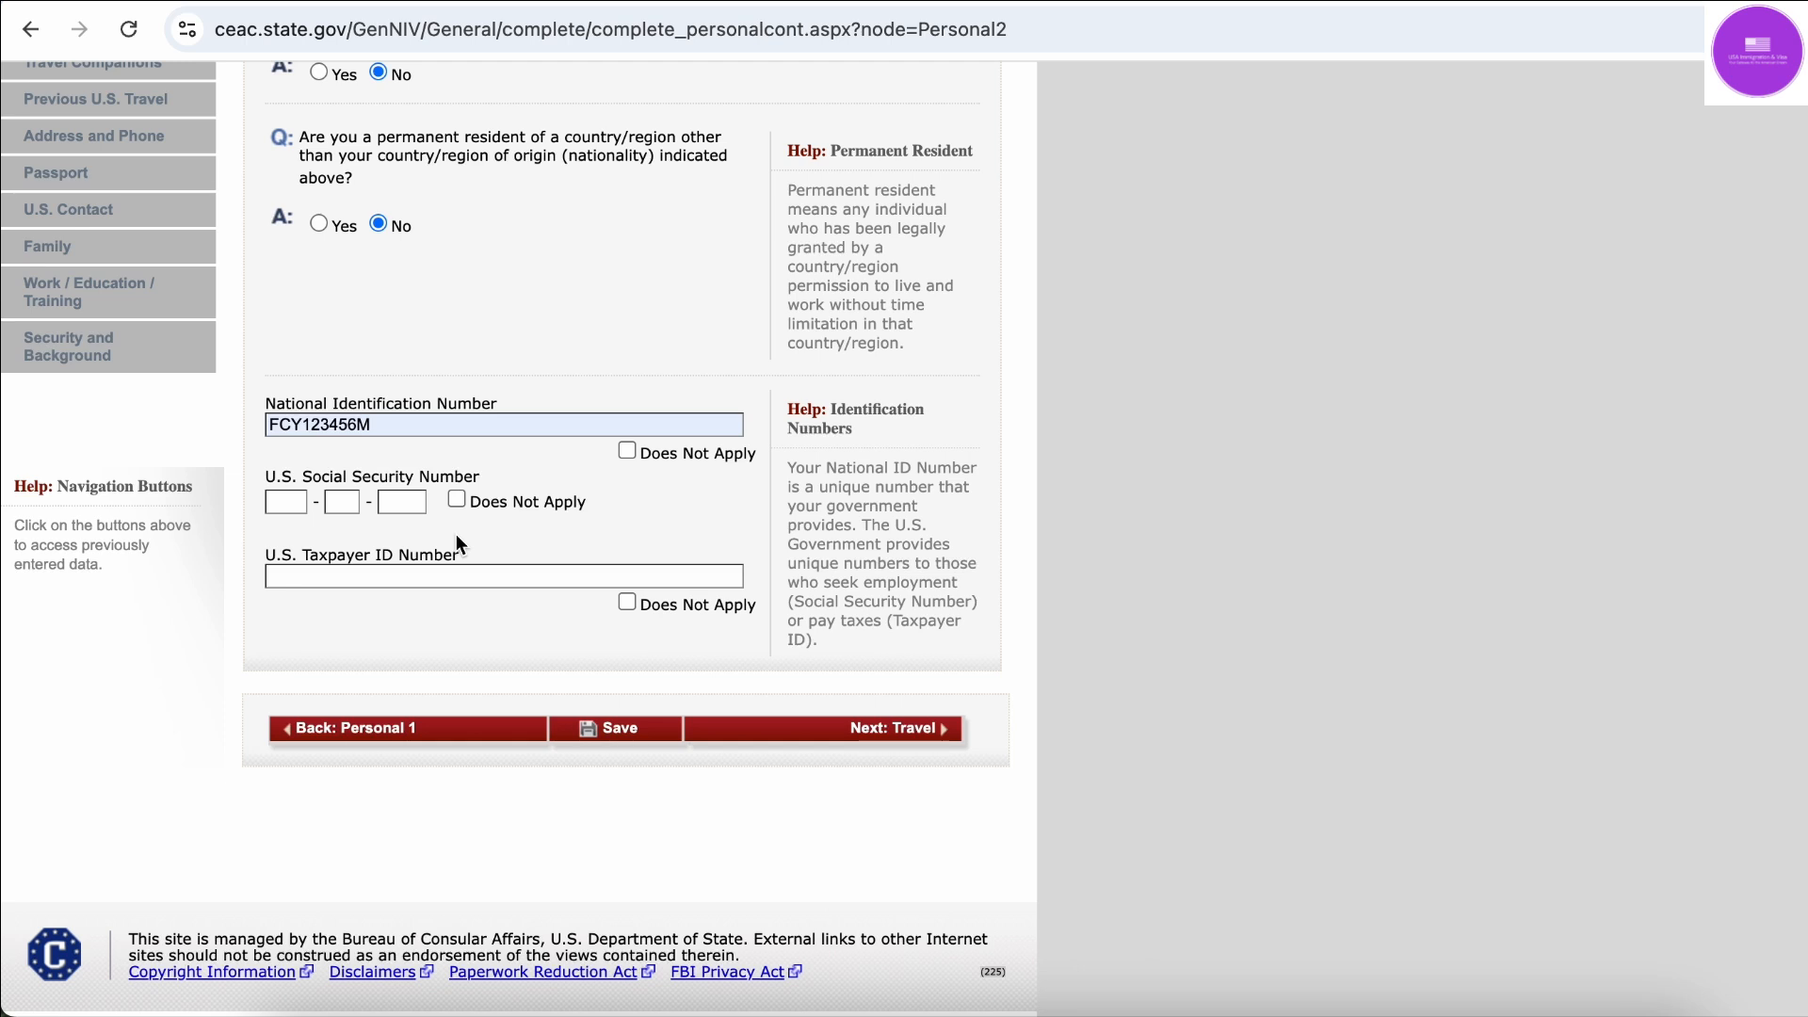
Leave the U.S. Social Security Number blank and mark it as Does Not Apply
left_click(292, 500)
left_click(344, 501)
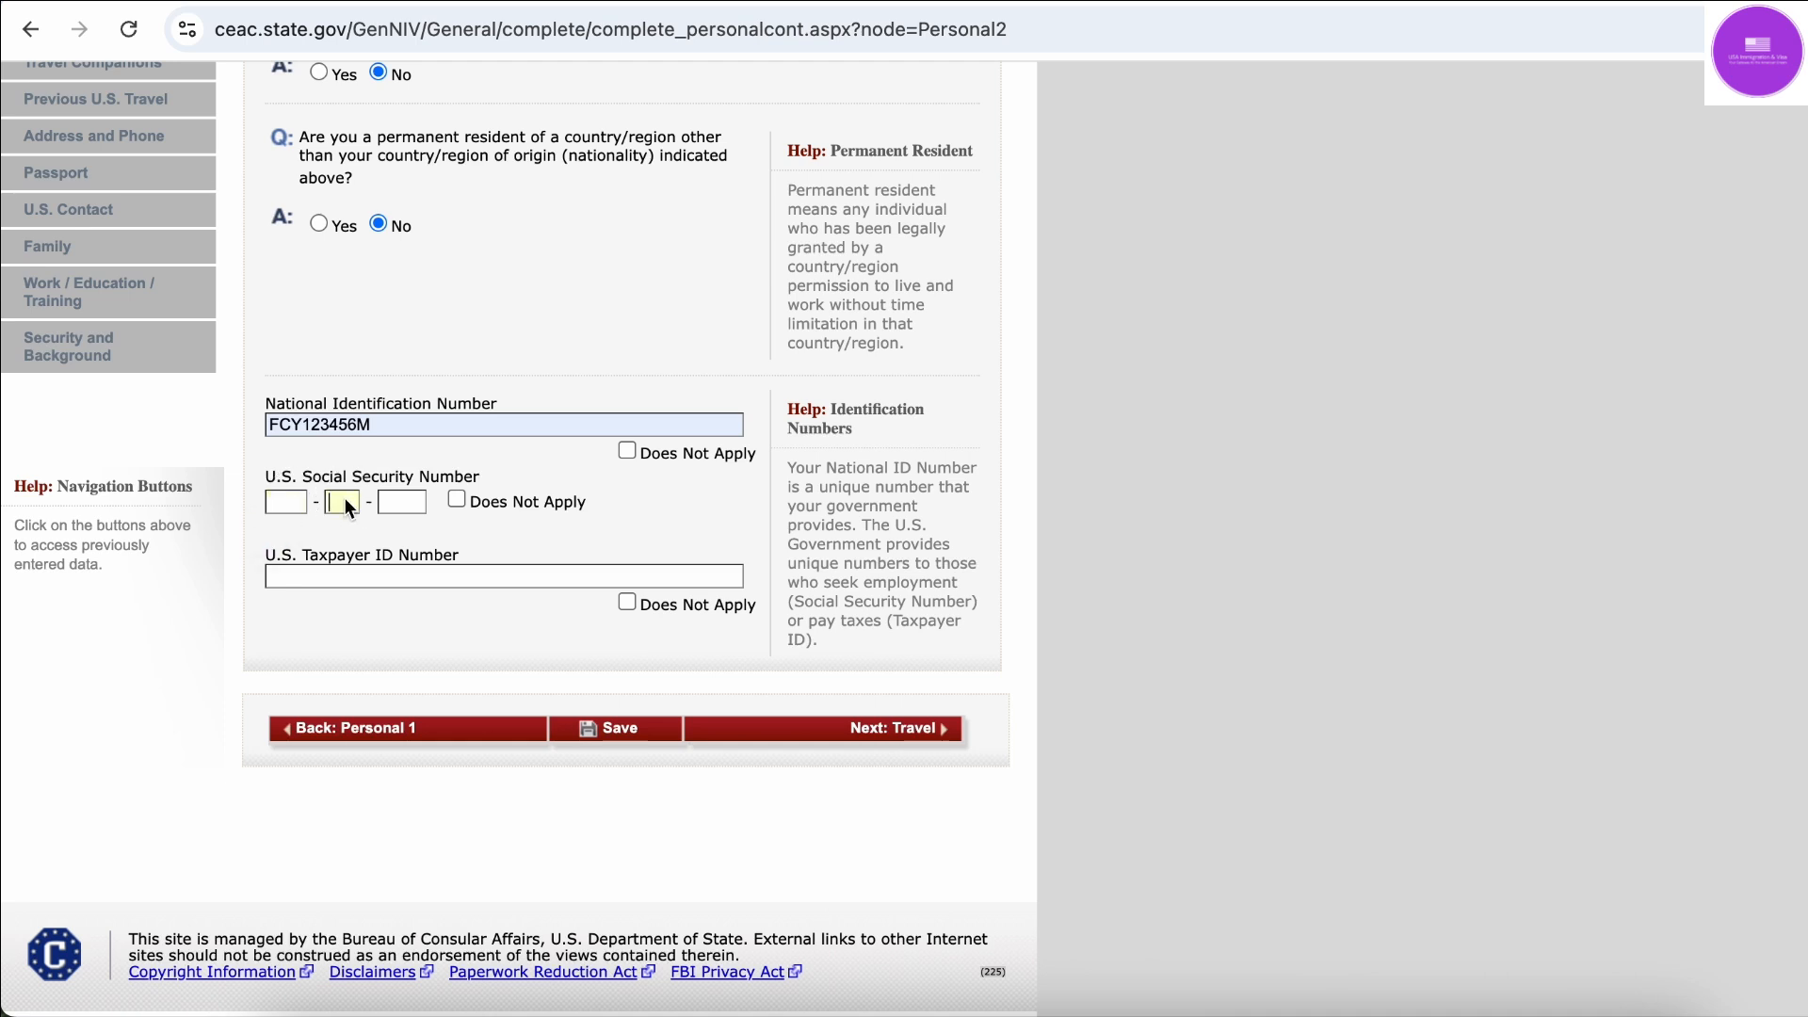
left_click(406, 499)
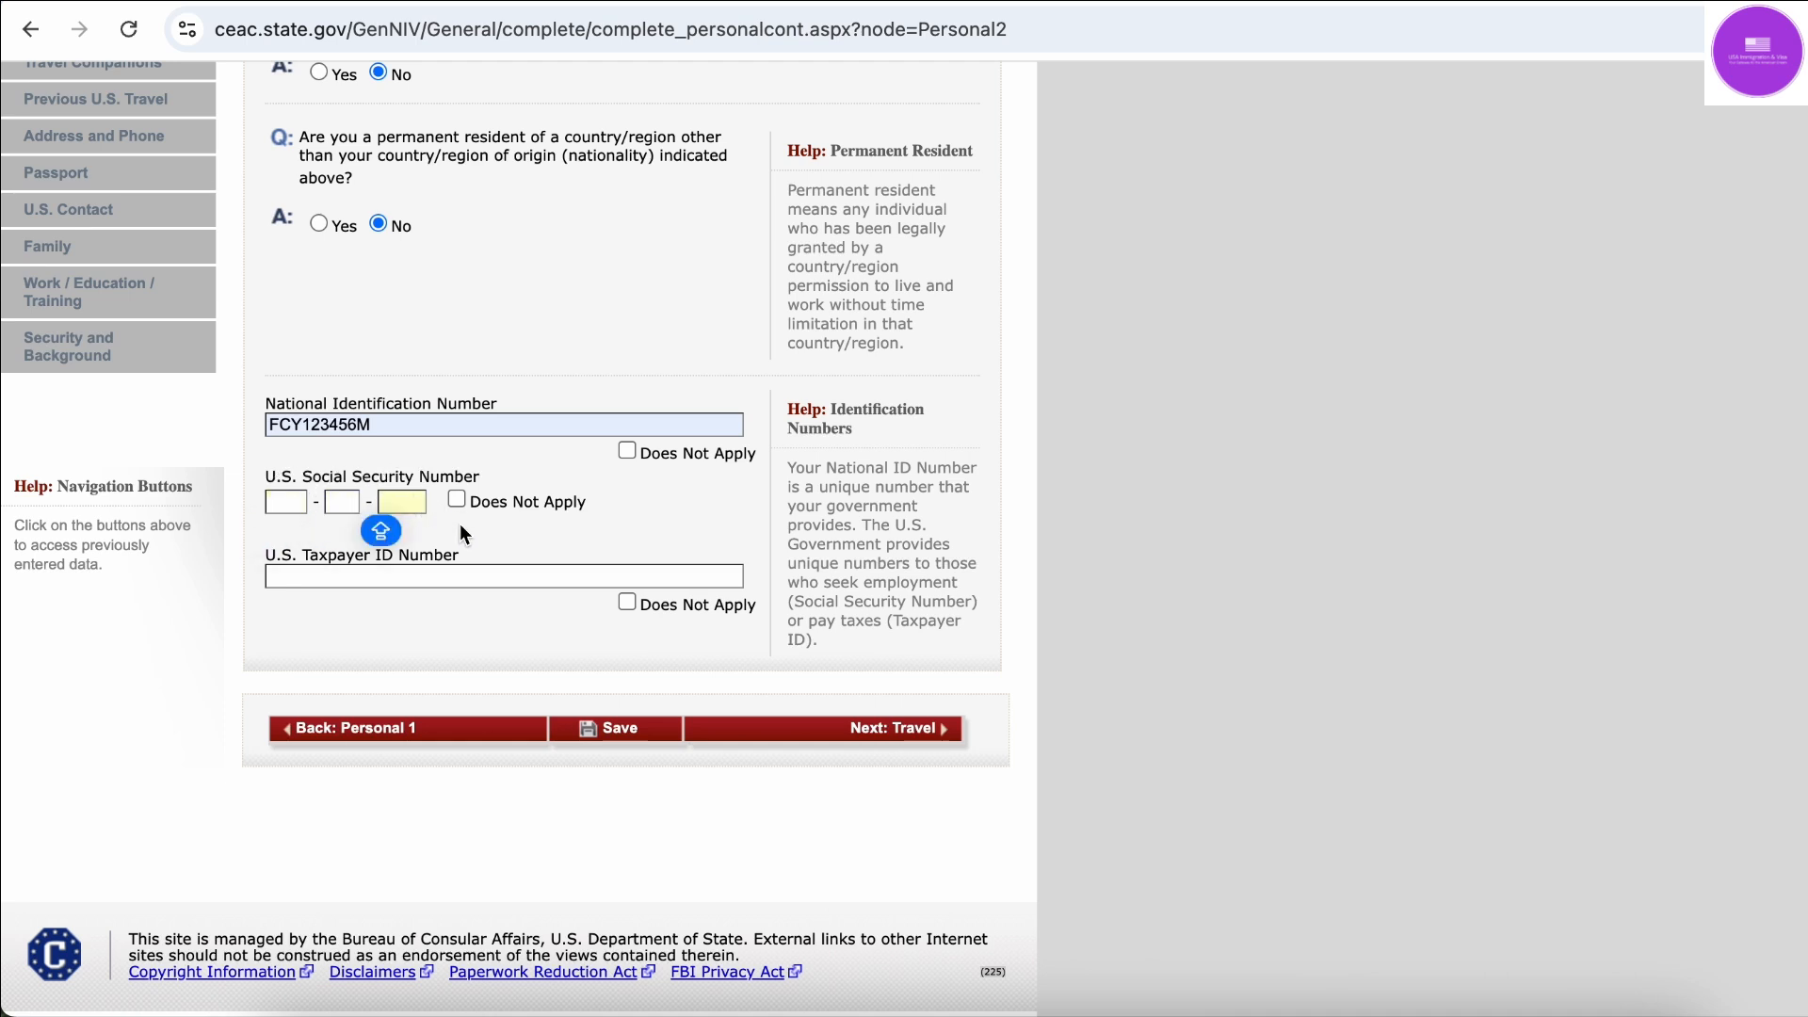
left_click(283, 502)
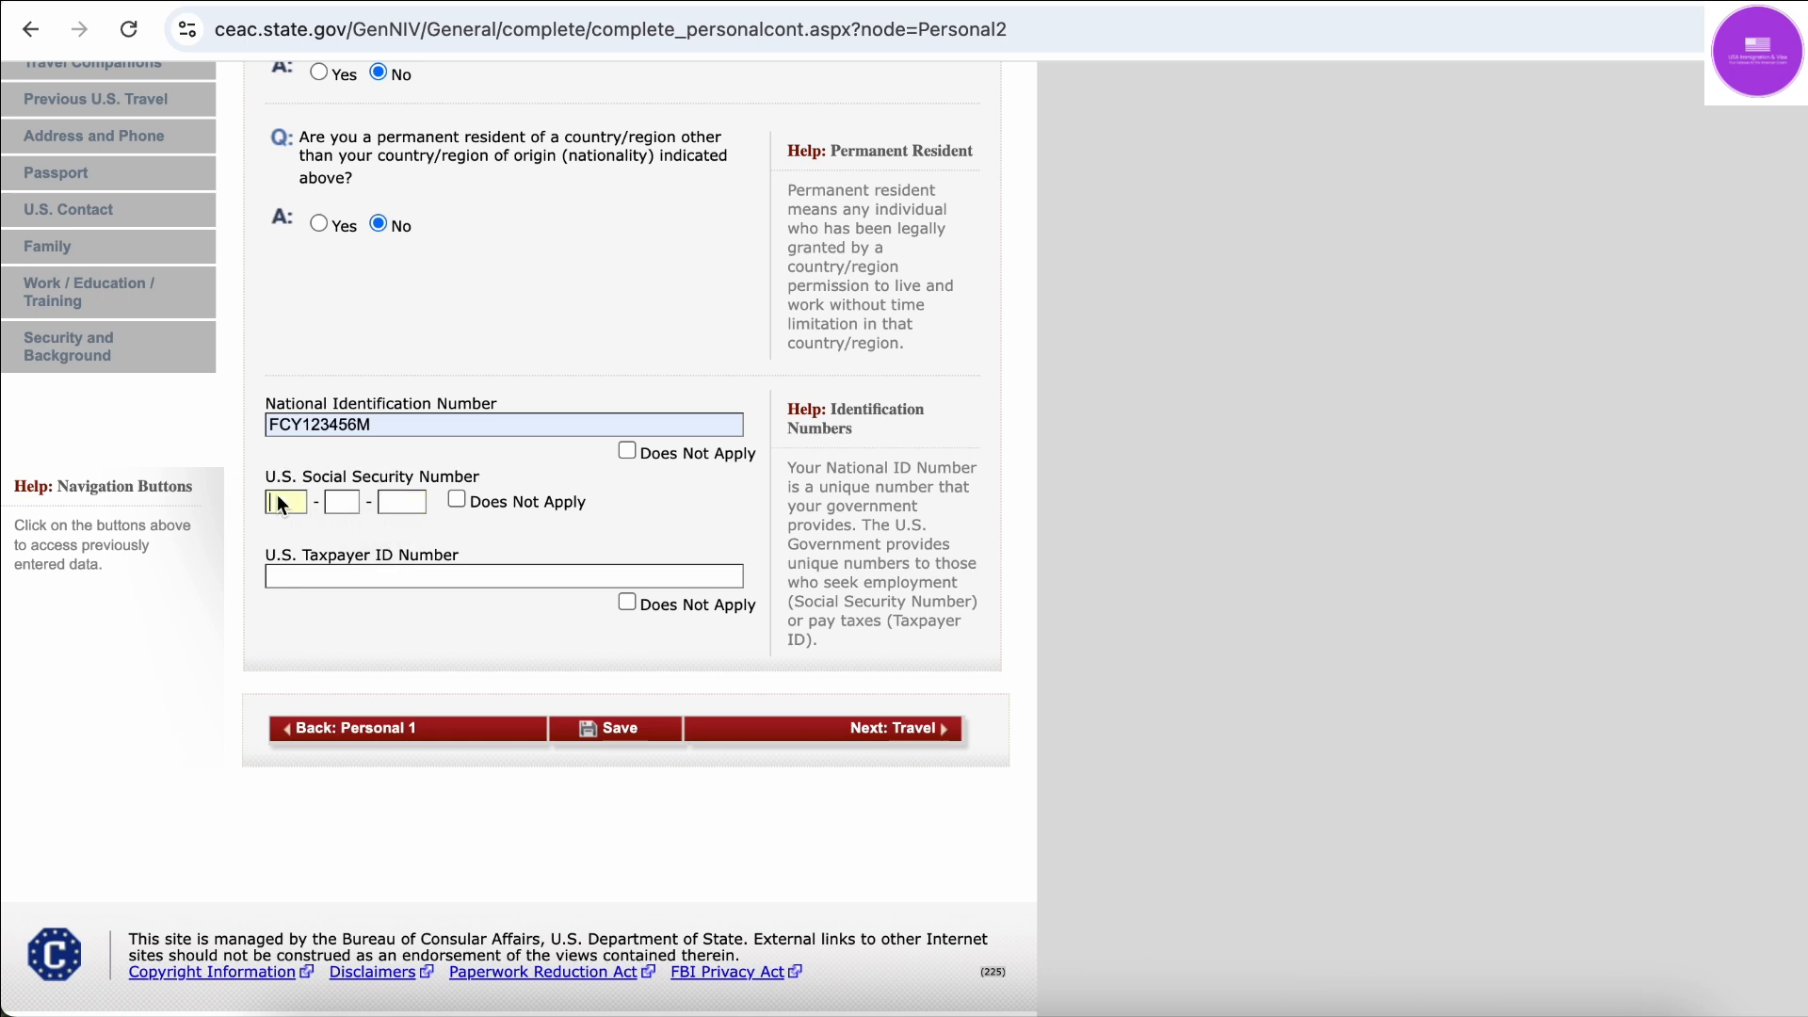
left_click(345, 504)
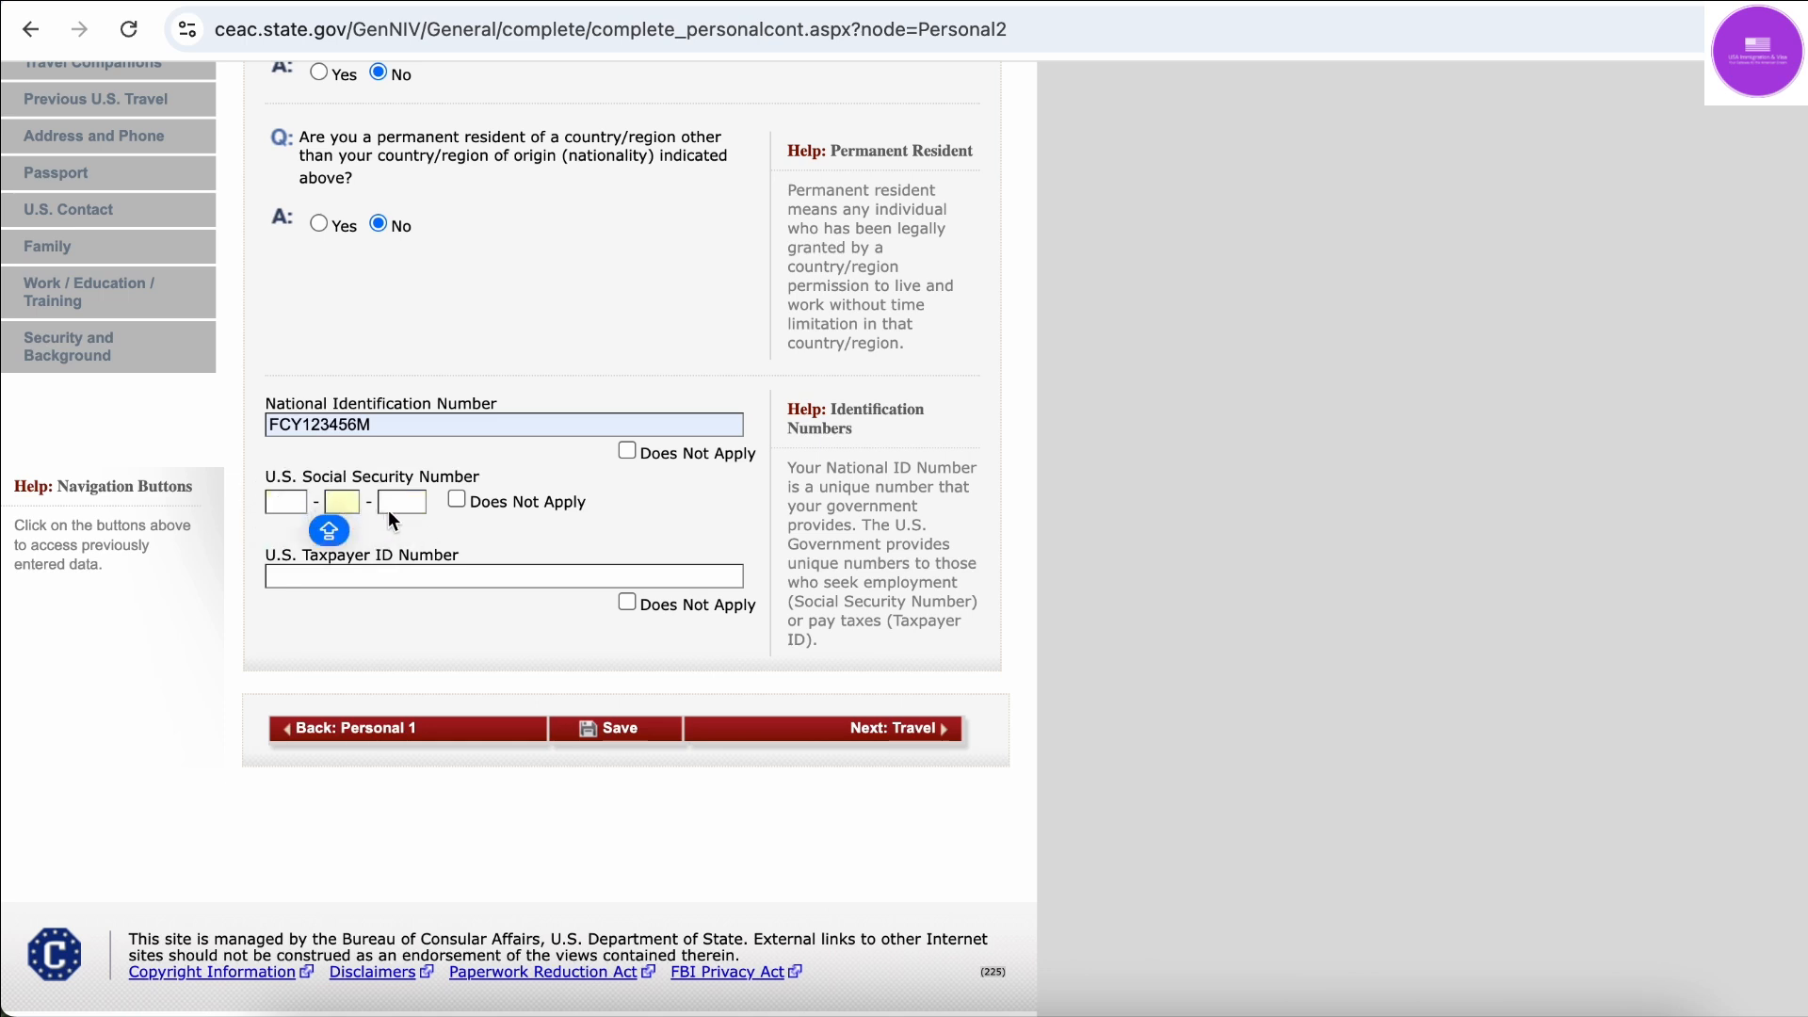
left_click(389, 514)
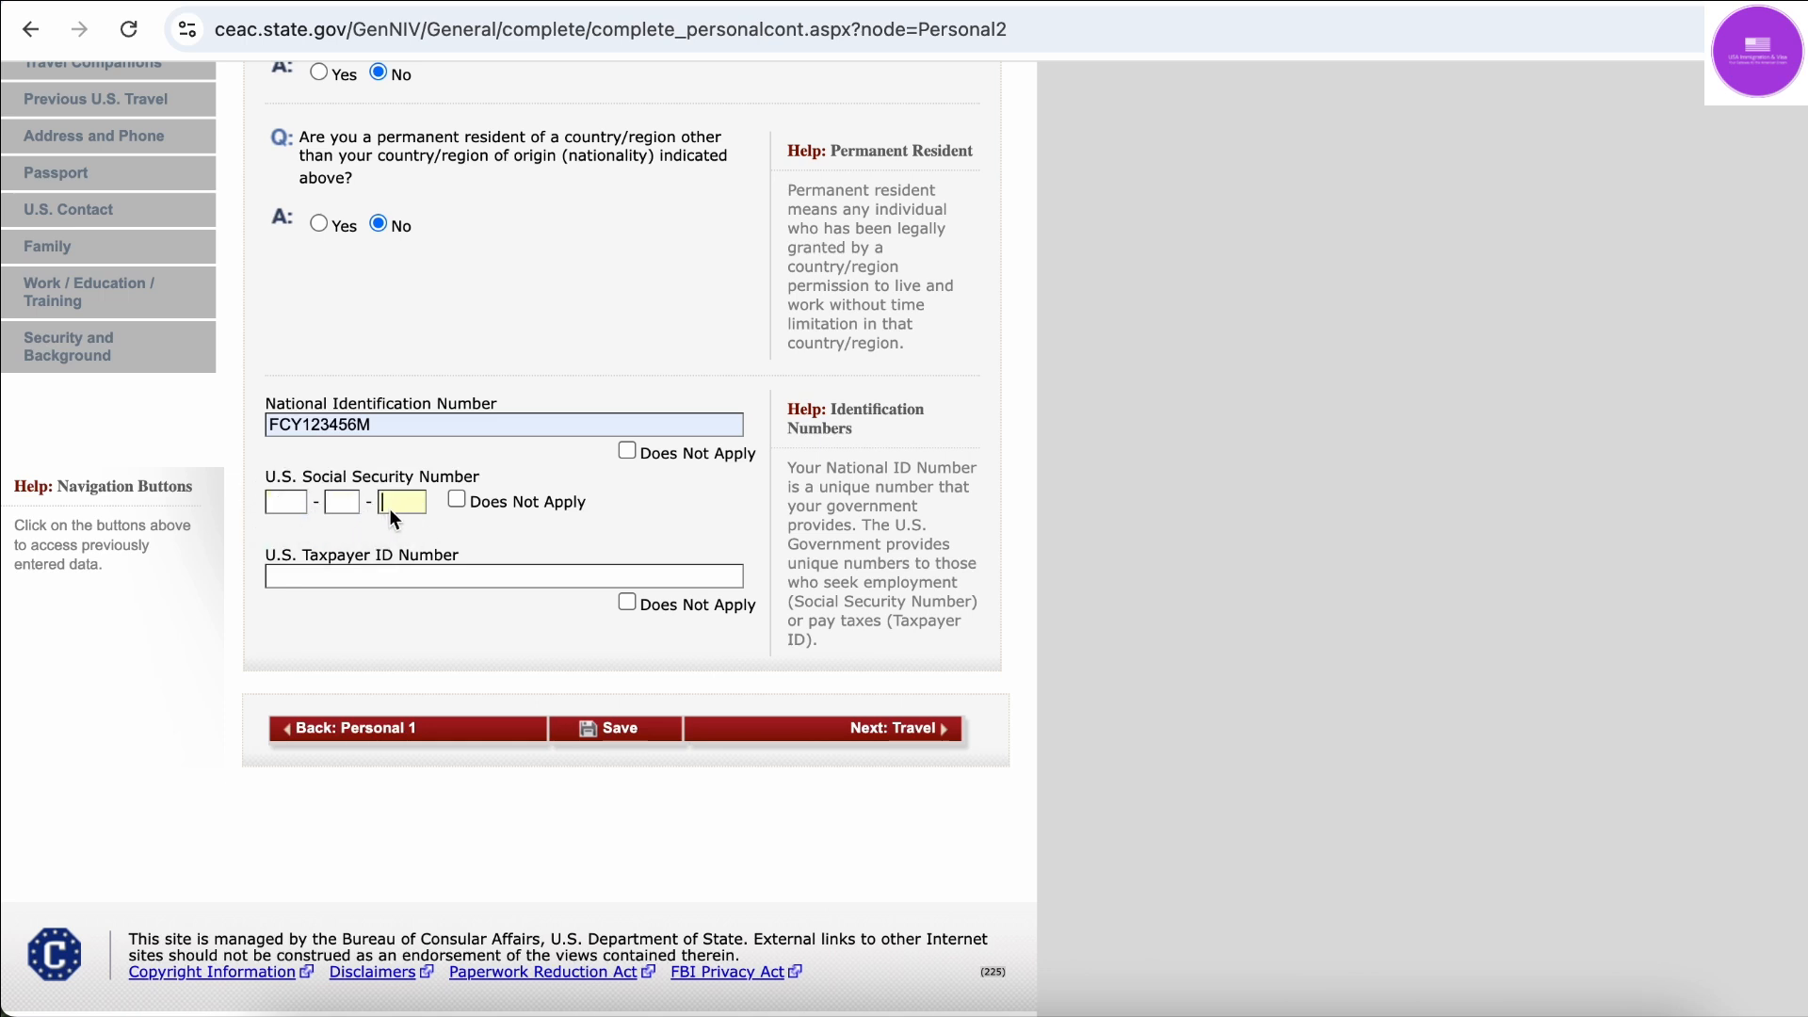
left_click(456, 500)
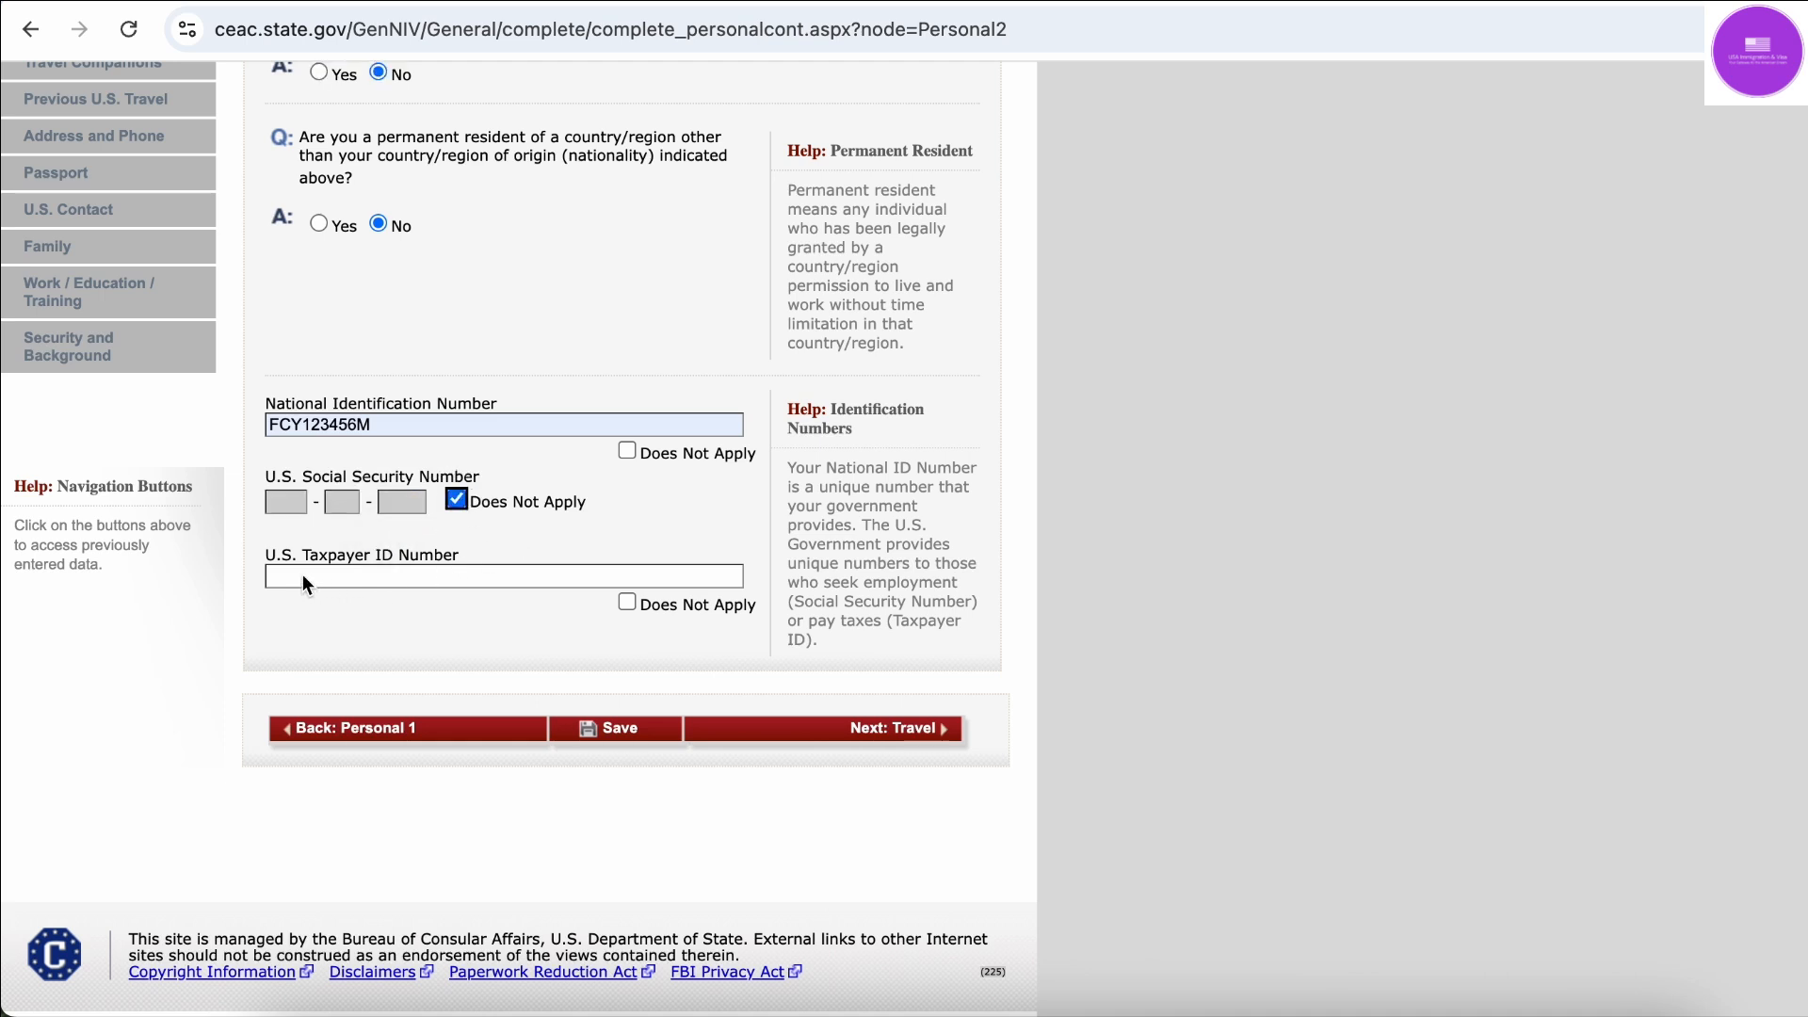
Leave the U.S. Taxpayer ID Number blank and mark it as Does Not Apply
left_click(484, 574)
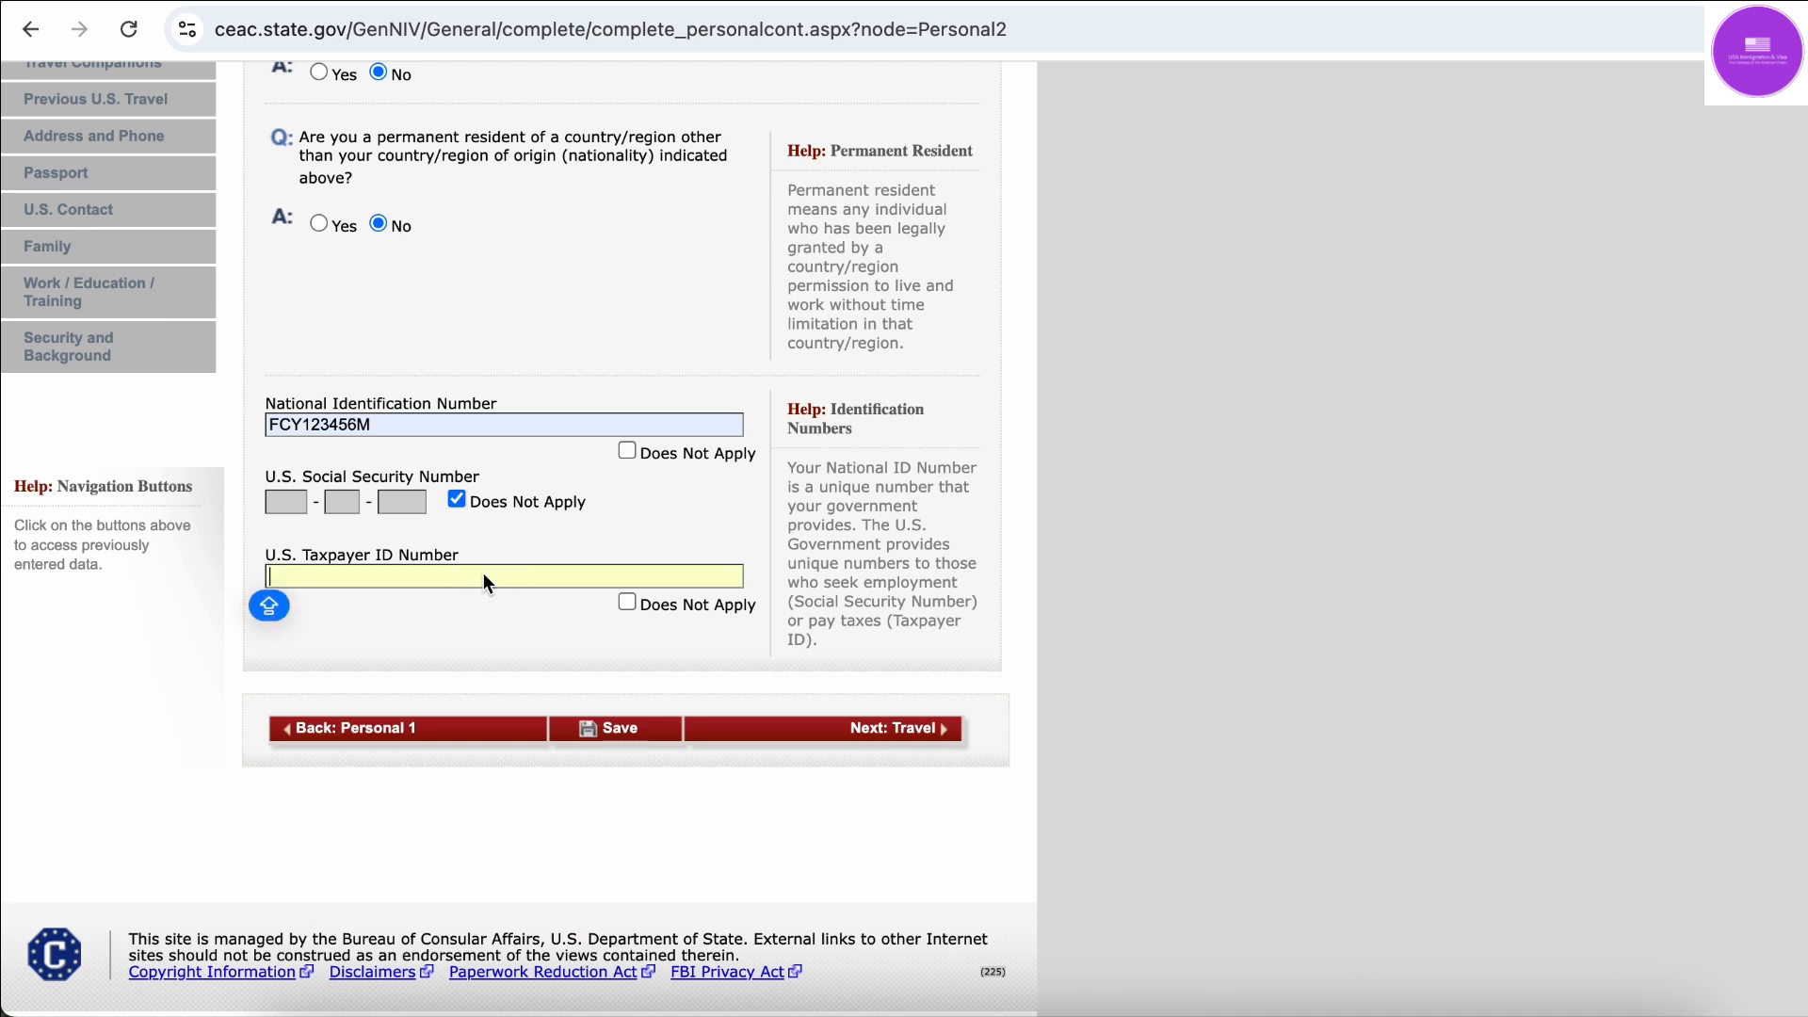
left_click(482, 608)
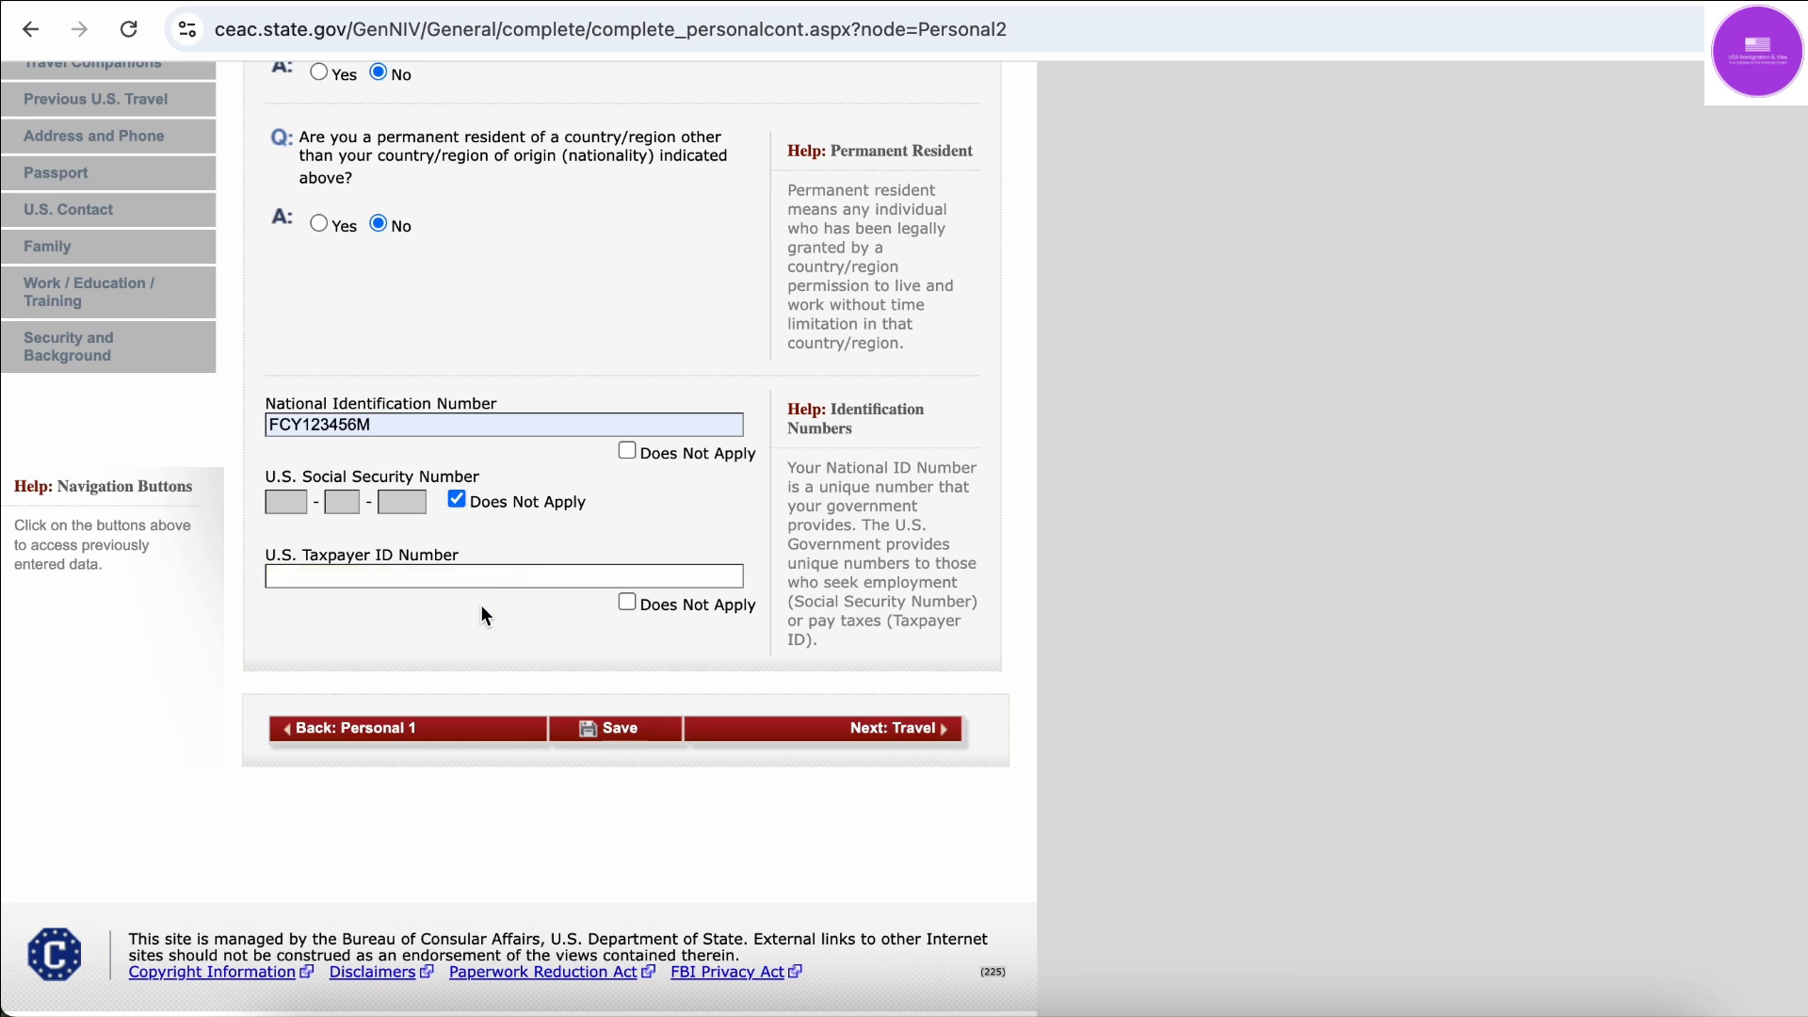
left_click(627, 604)
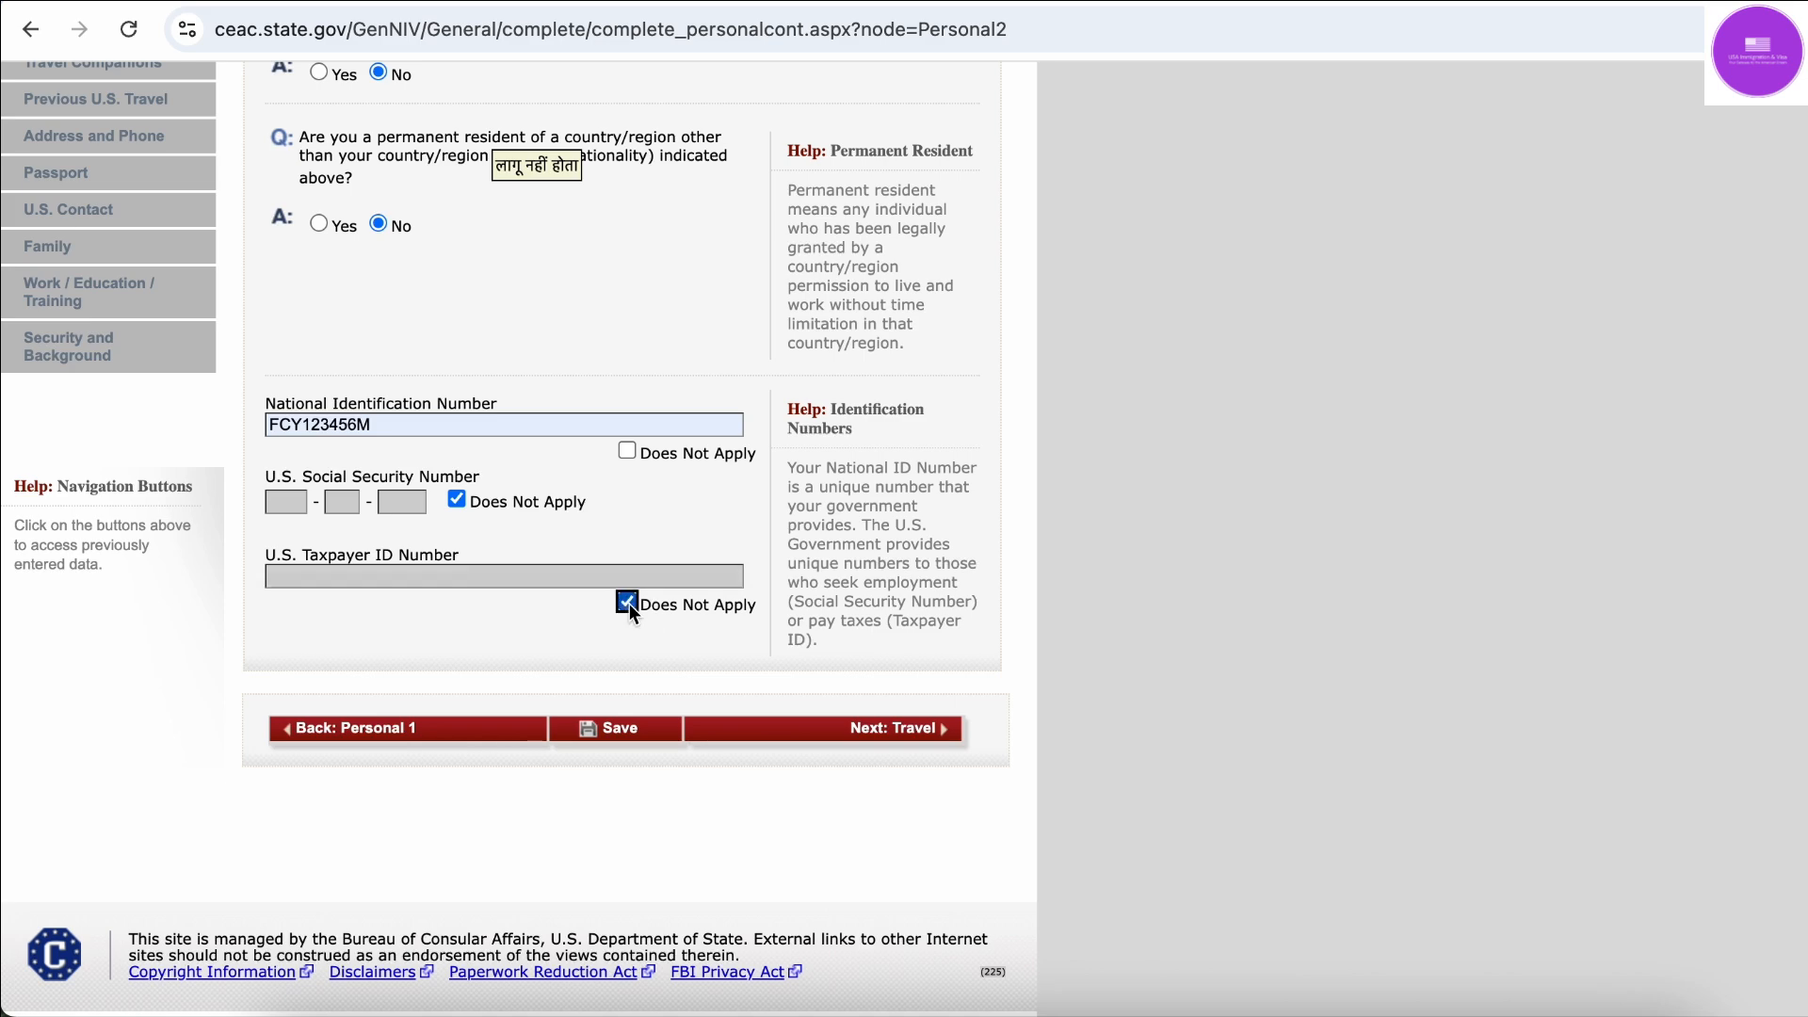
Save the Personal Information 2 page and continue to the Travel section
left_click(621, 717)
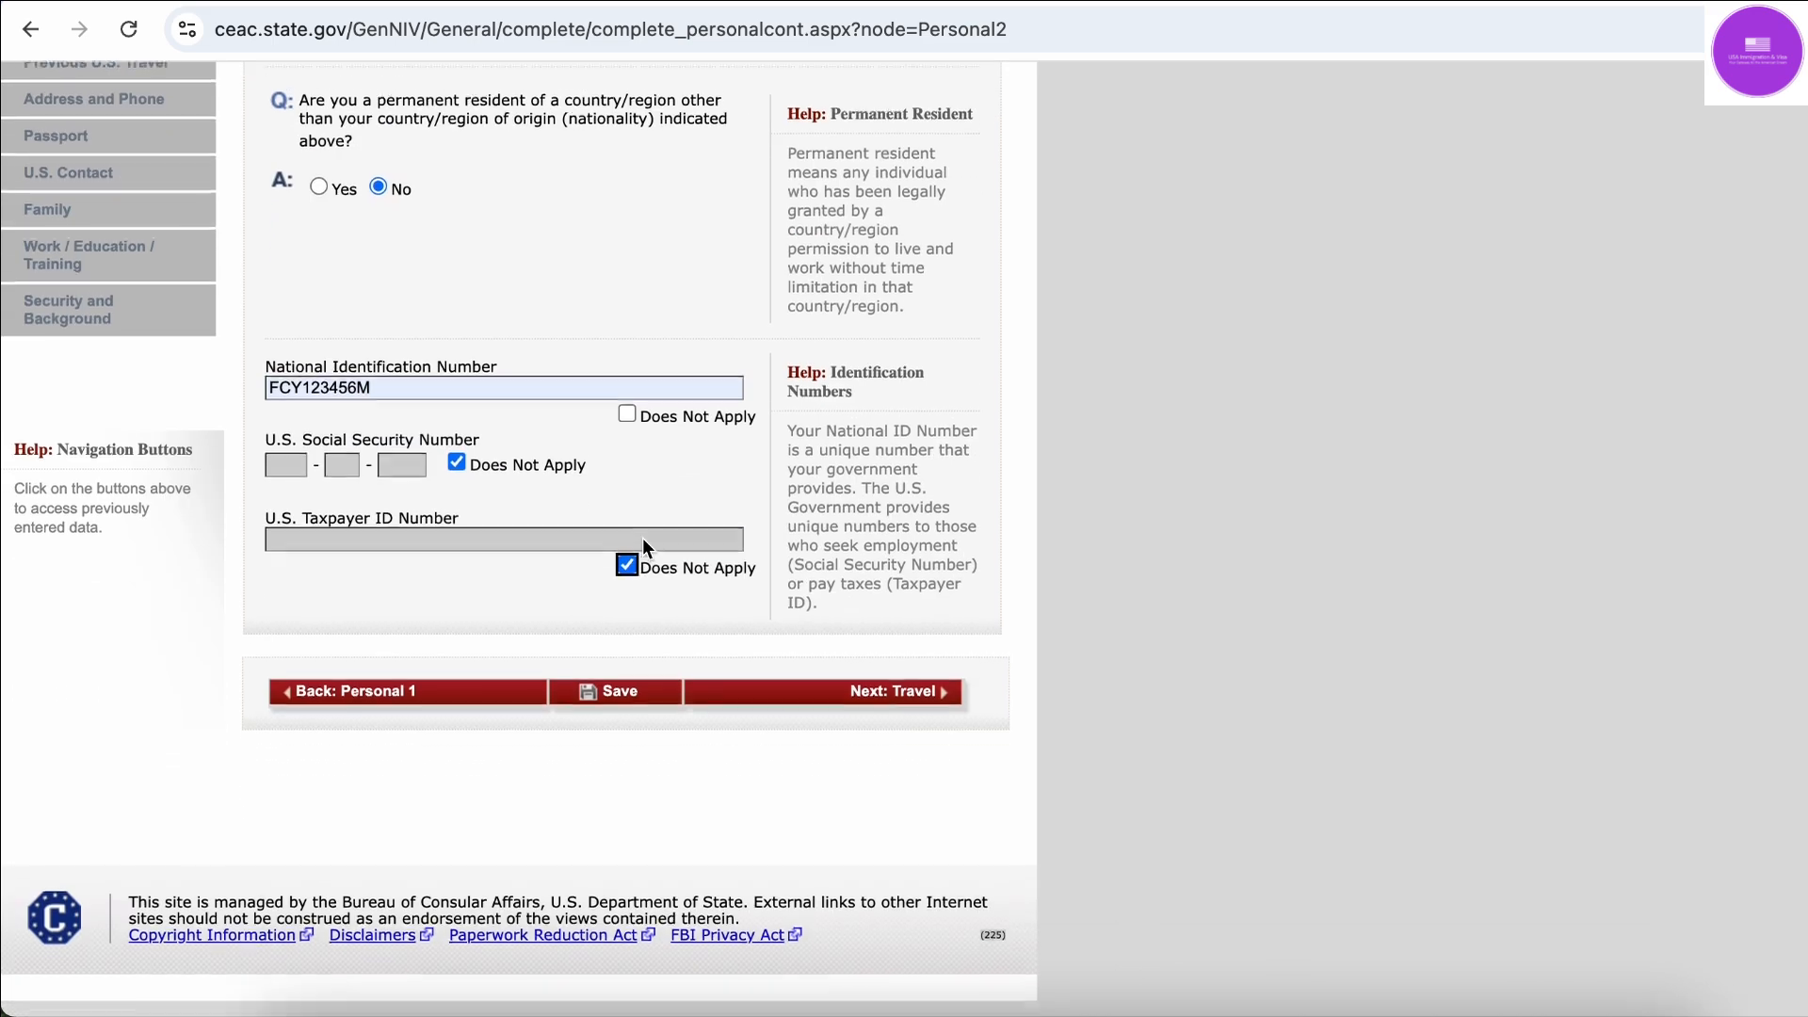
left_click(623, 708)
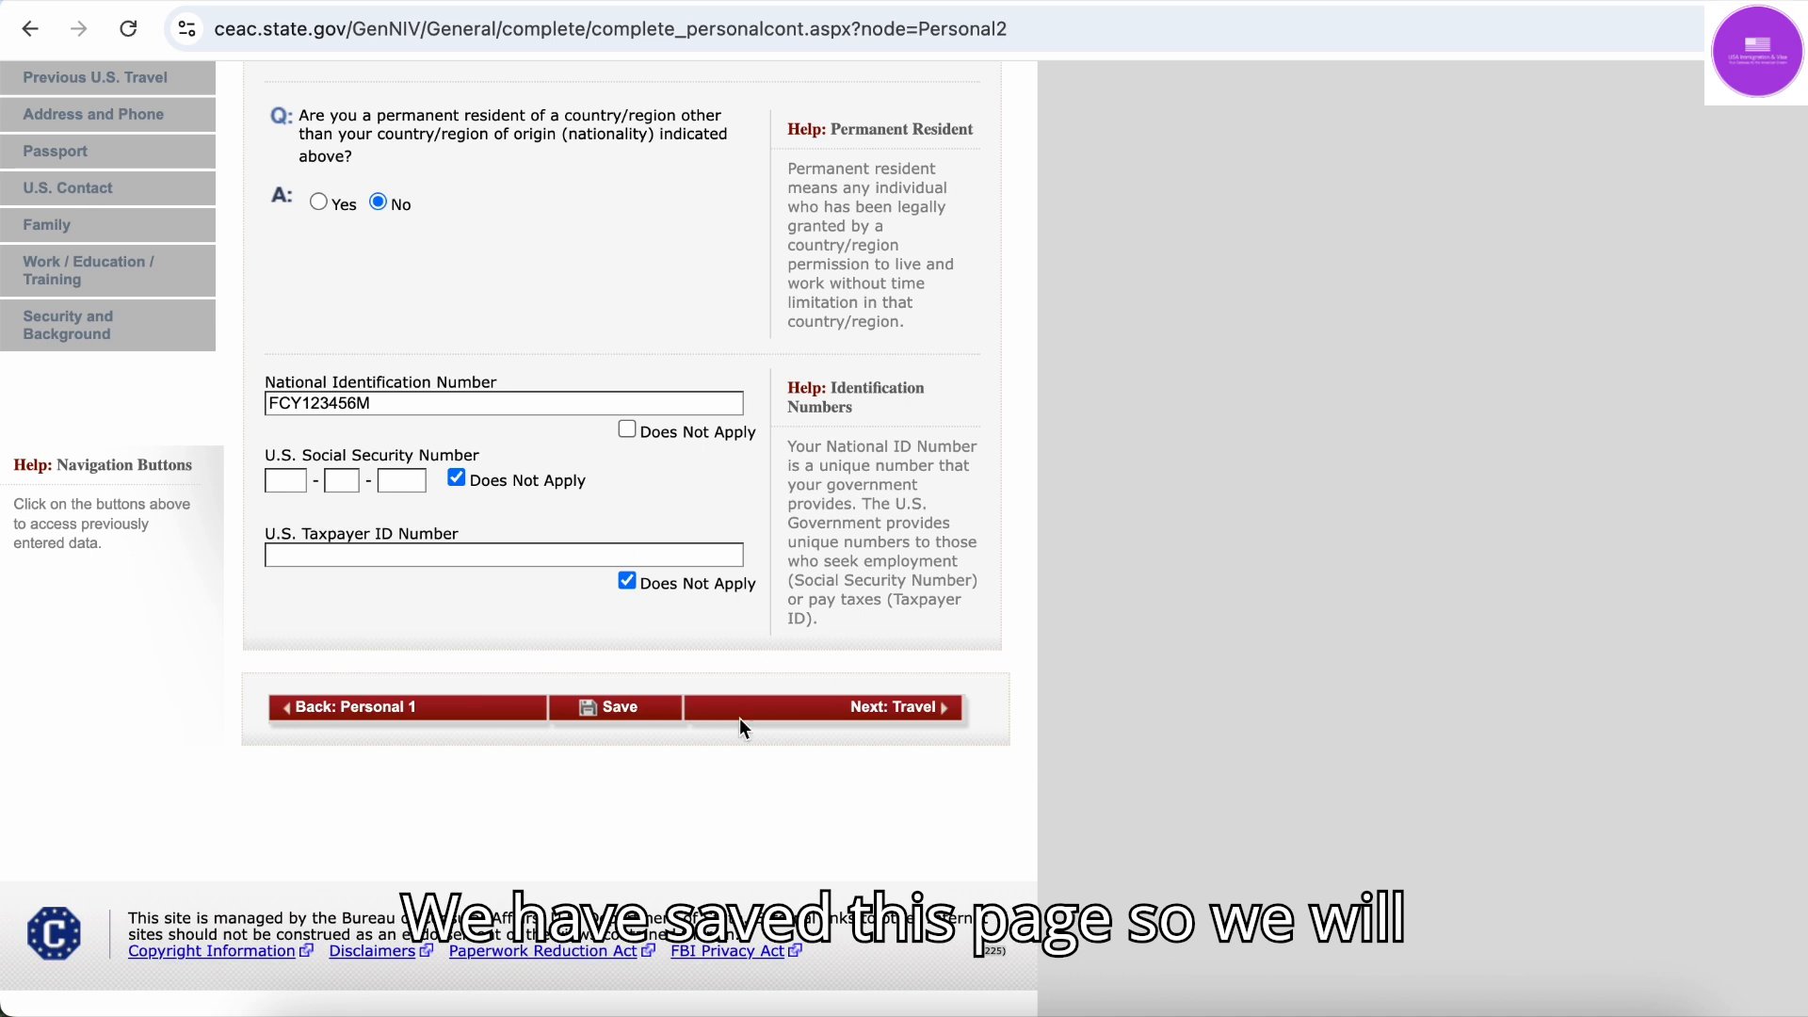
left_click(911, 710)
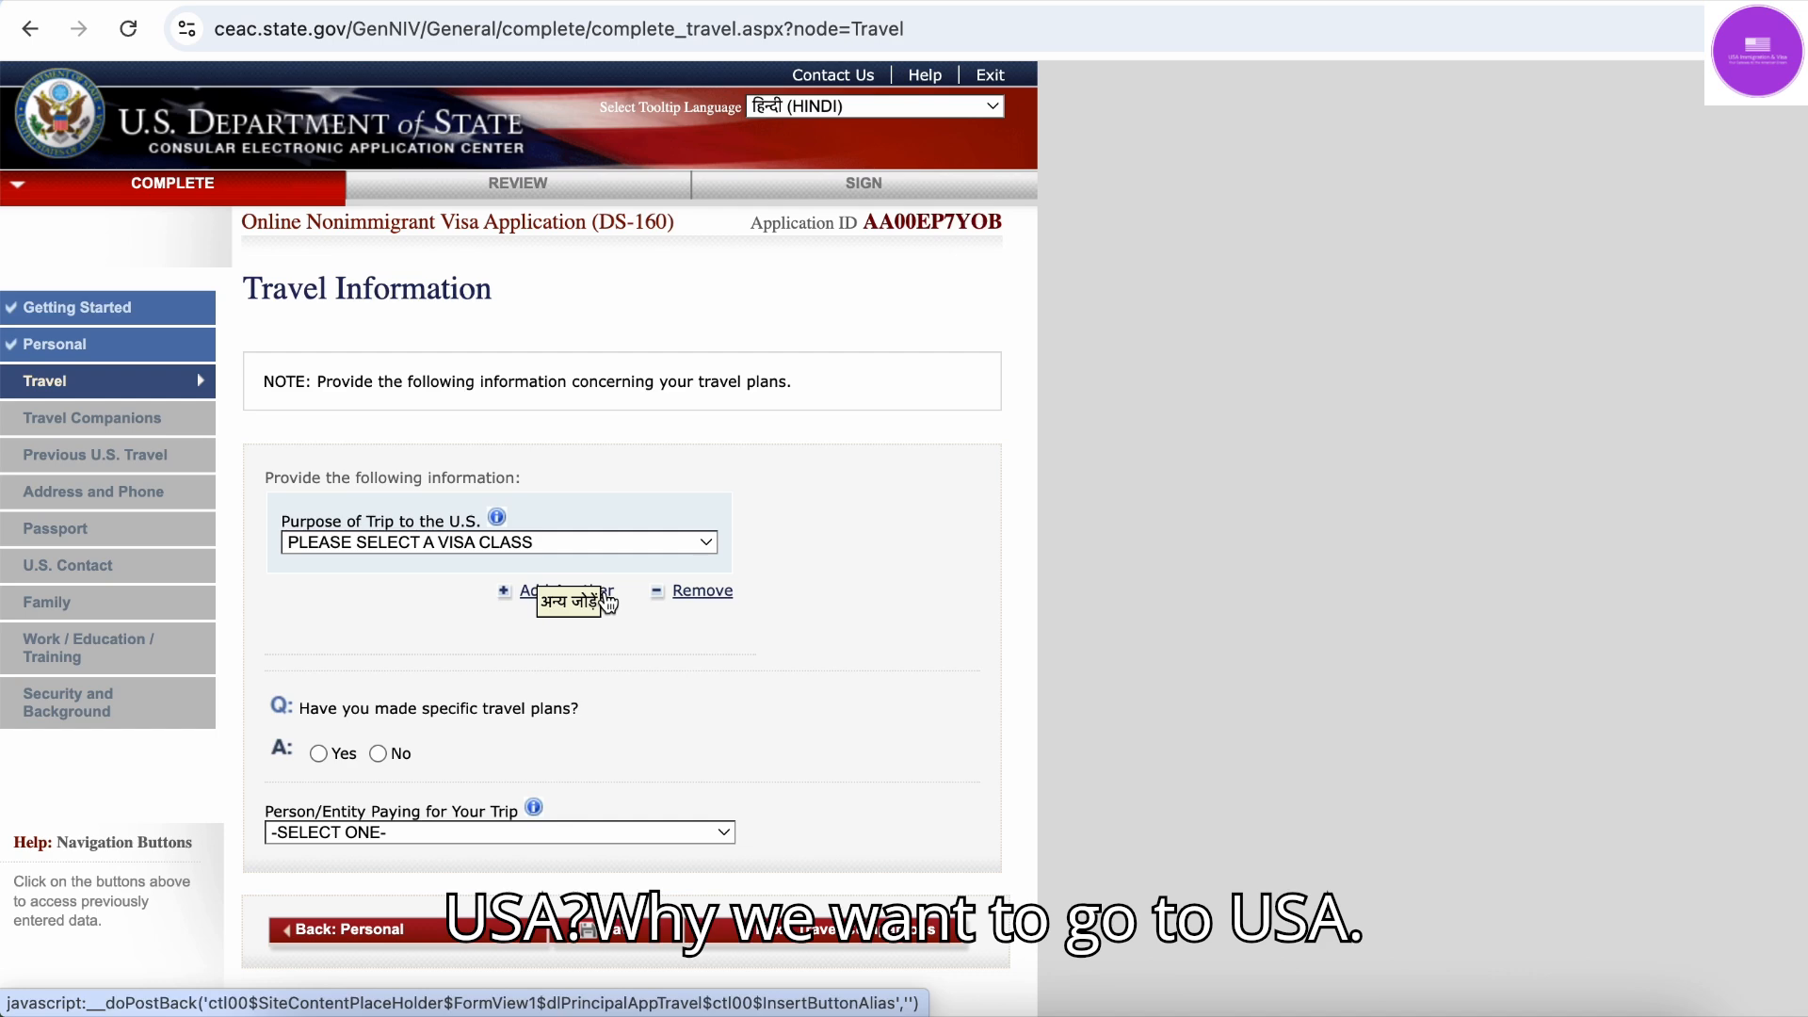
Set the purpose of the trip to Temp. Business or Pleasure Visitor (B), specified as Business or Tourism (Temporary Visitor) (B1/B2)
scroll(714, 618, "down", 1)
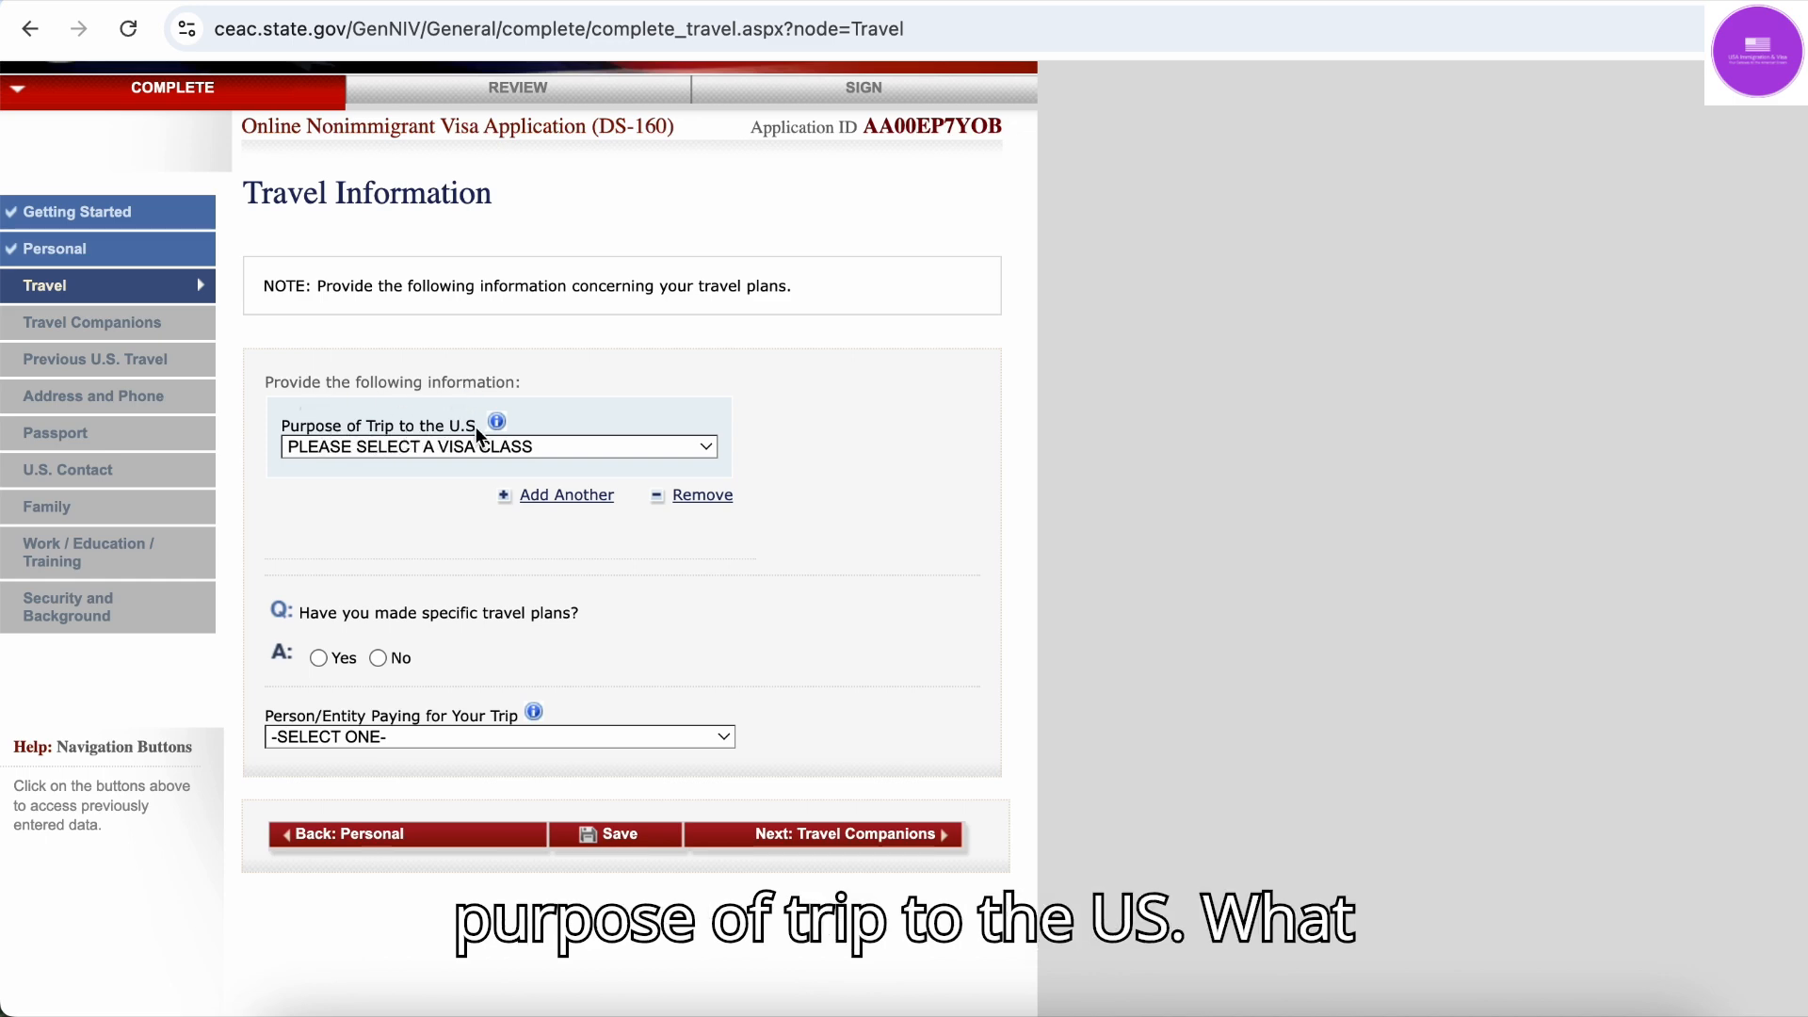
left_click(456, 451)
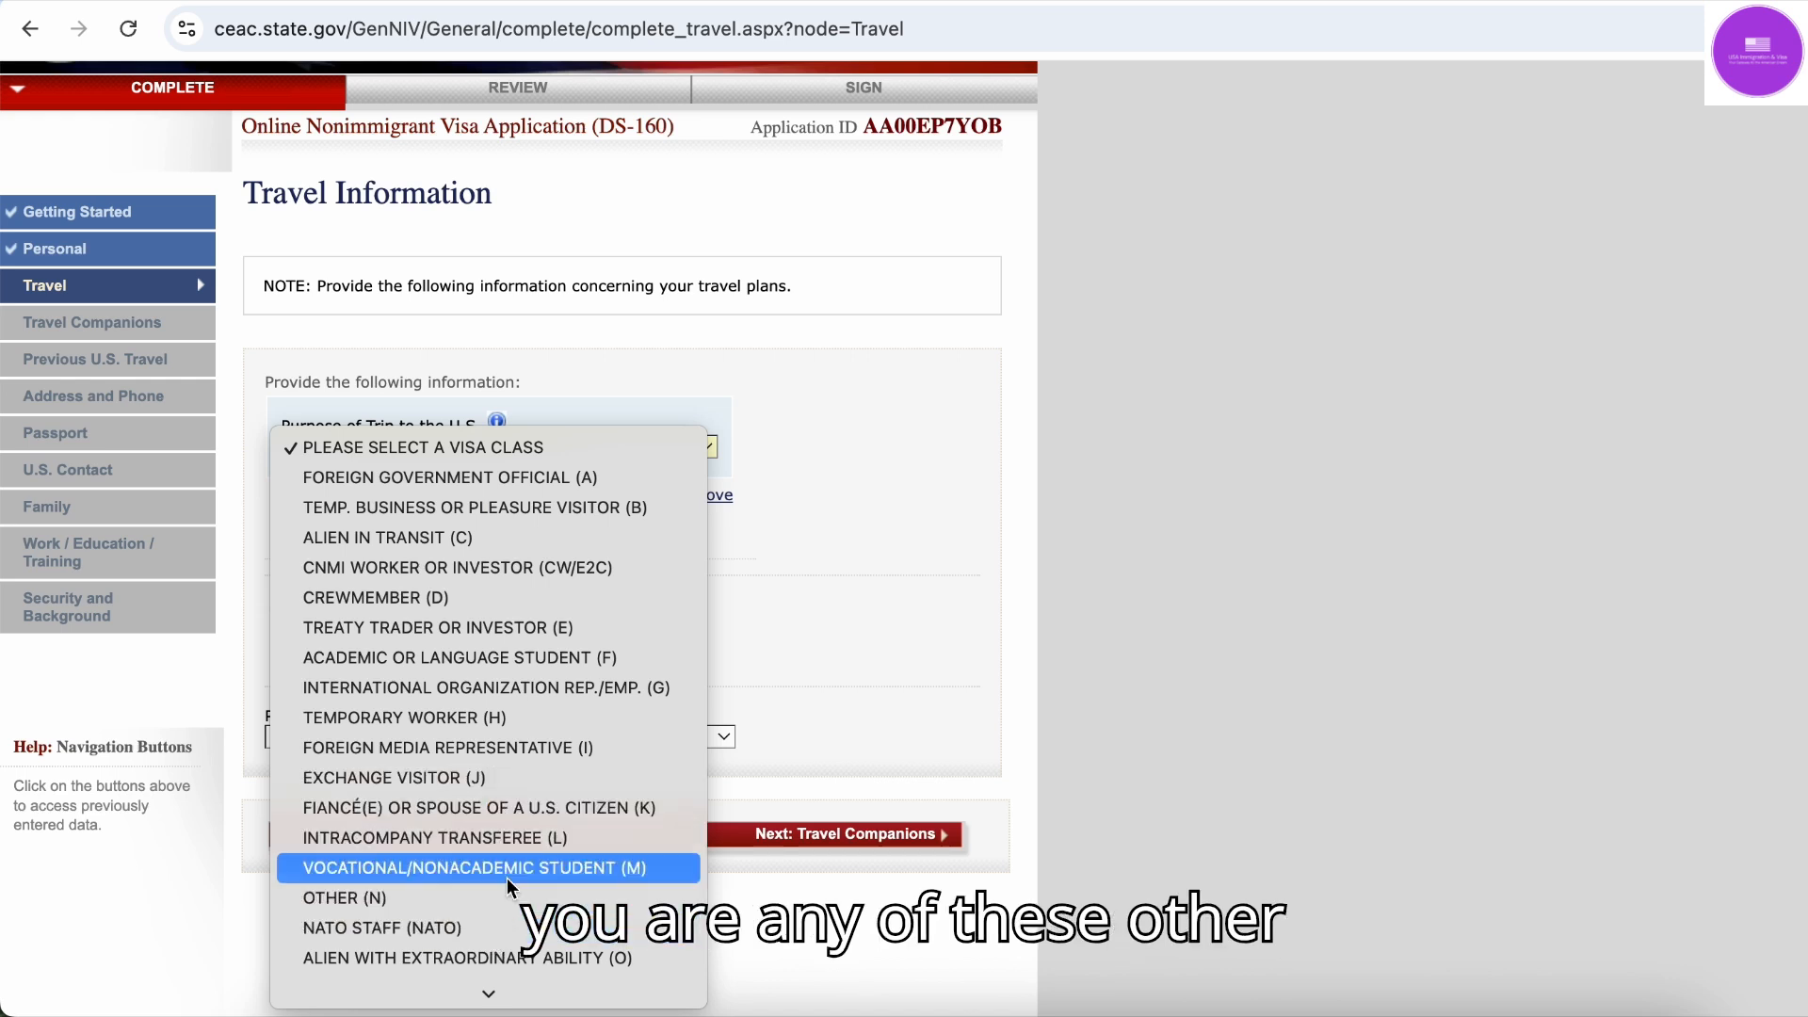
scroll(528, 836, "down", 4)
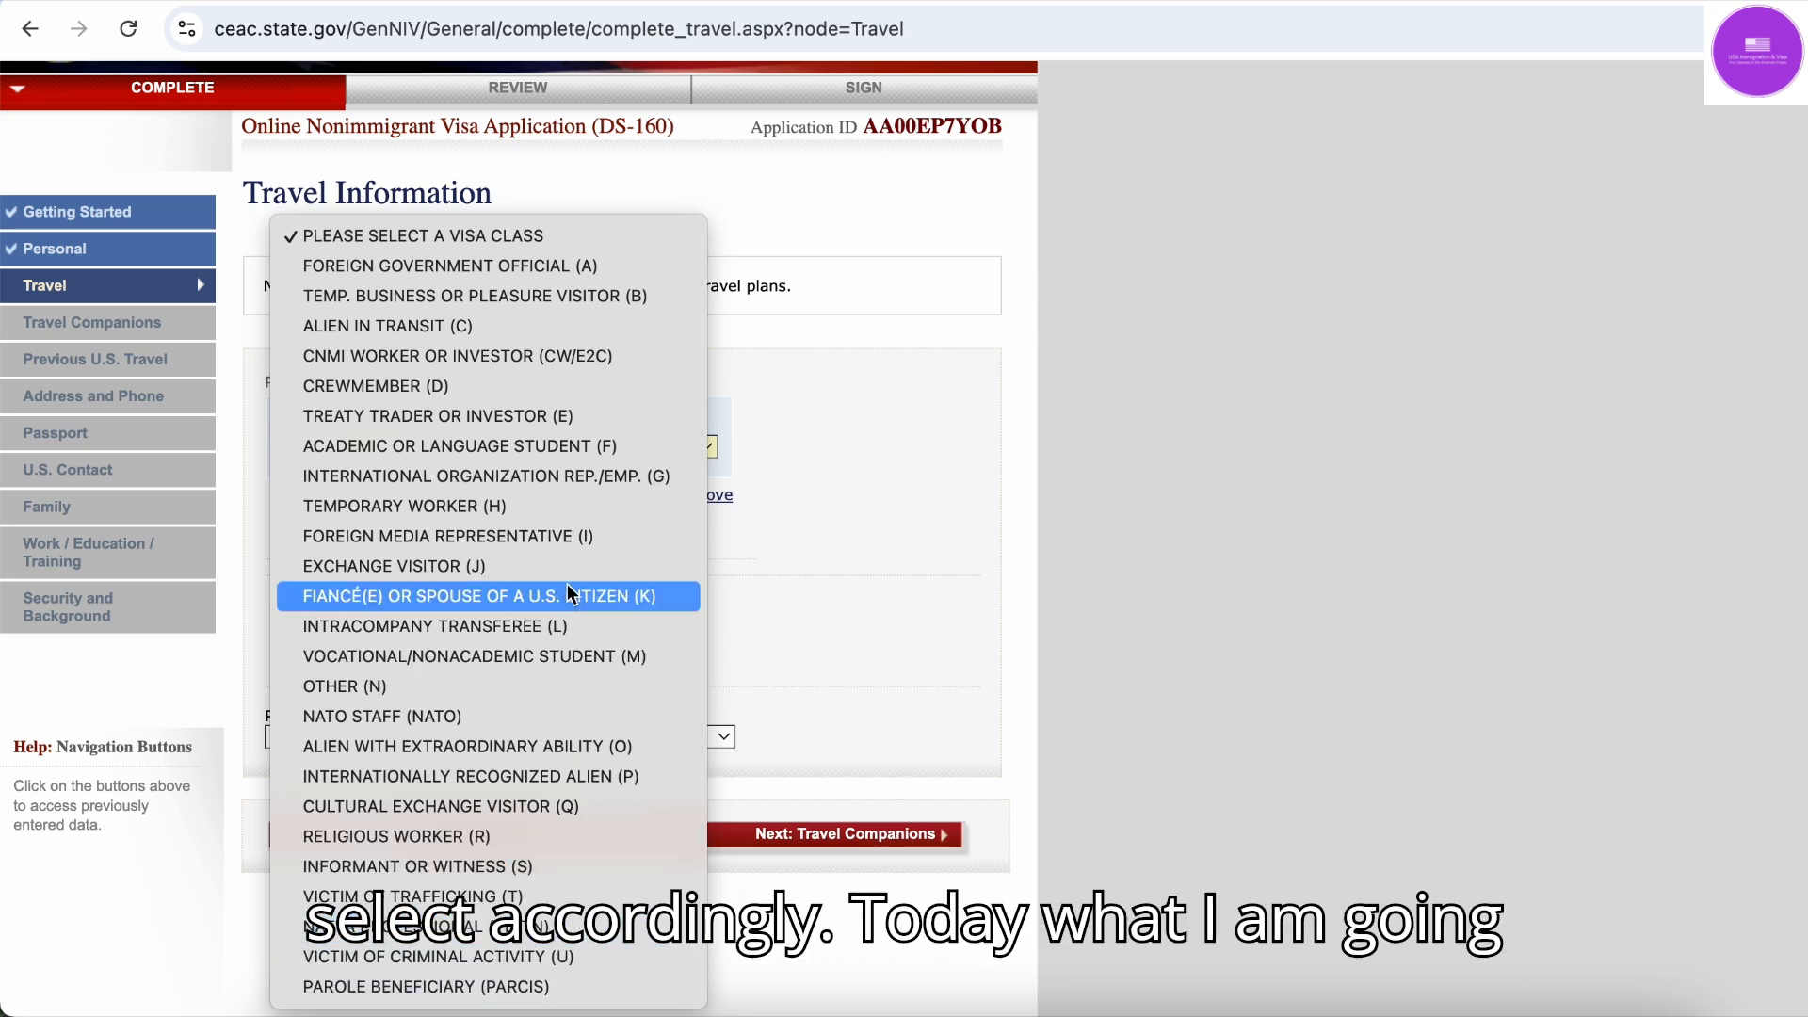
left_click(937, 524)
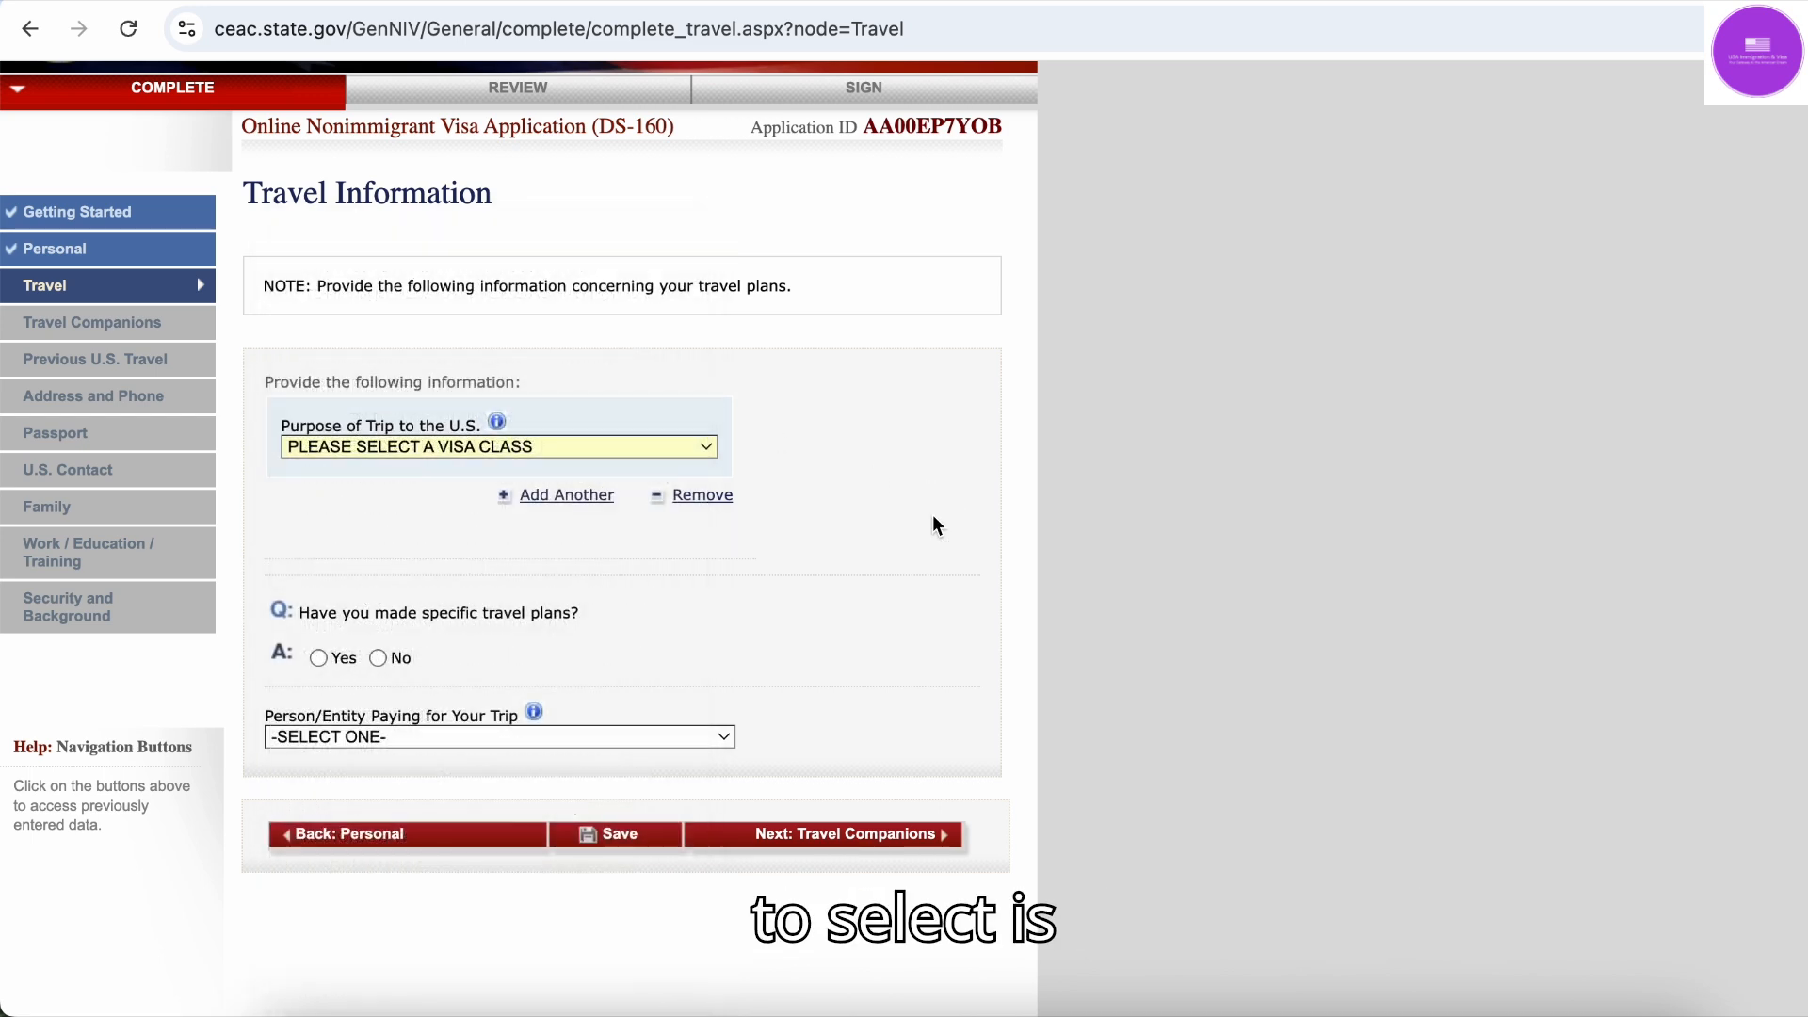
left_click(467, 448)
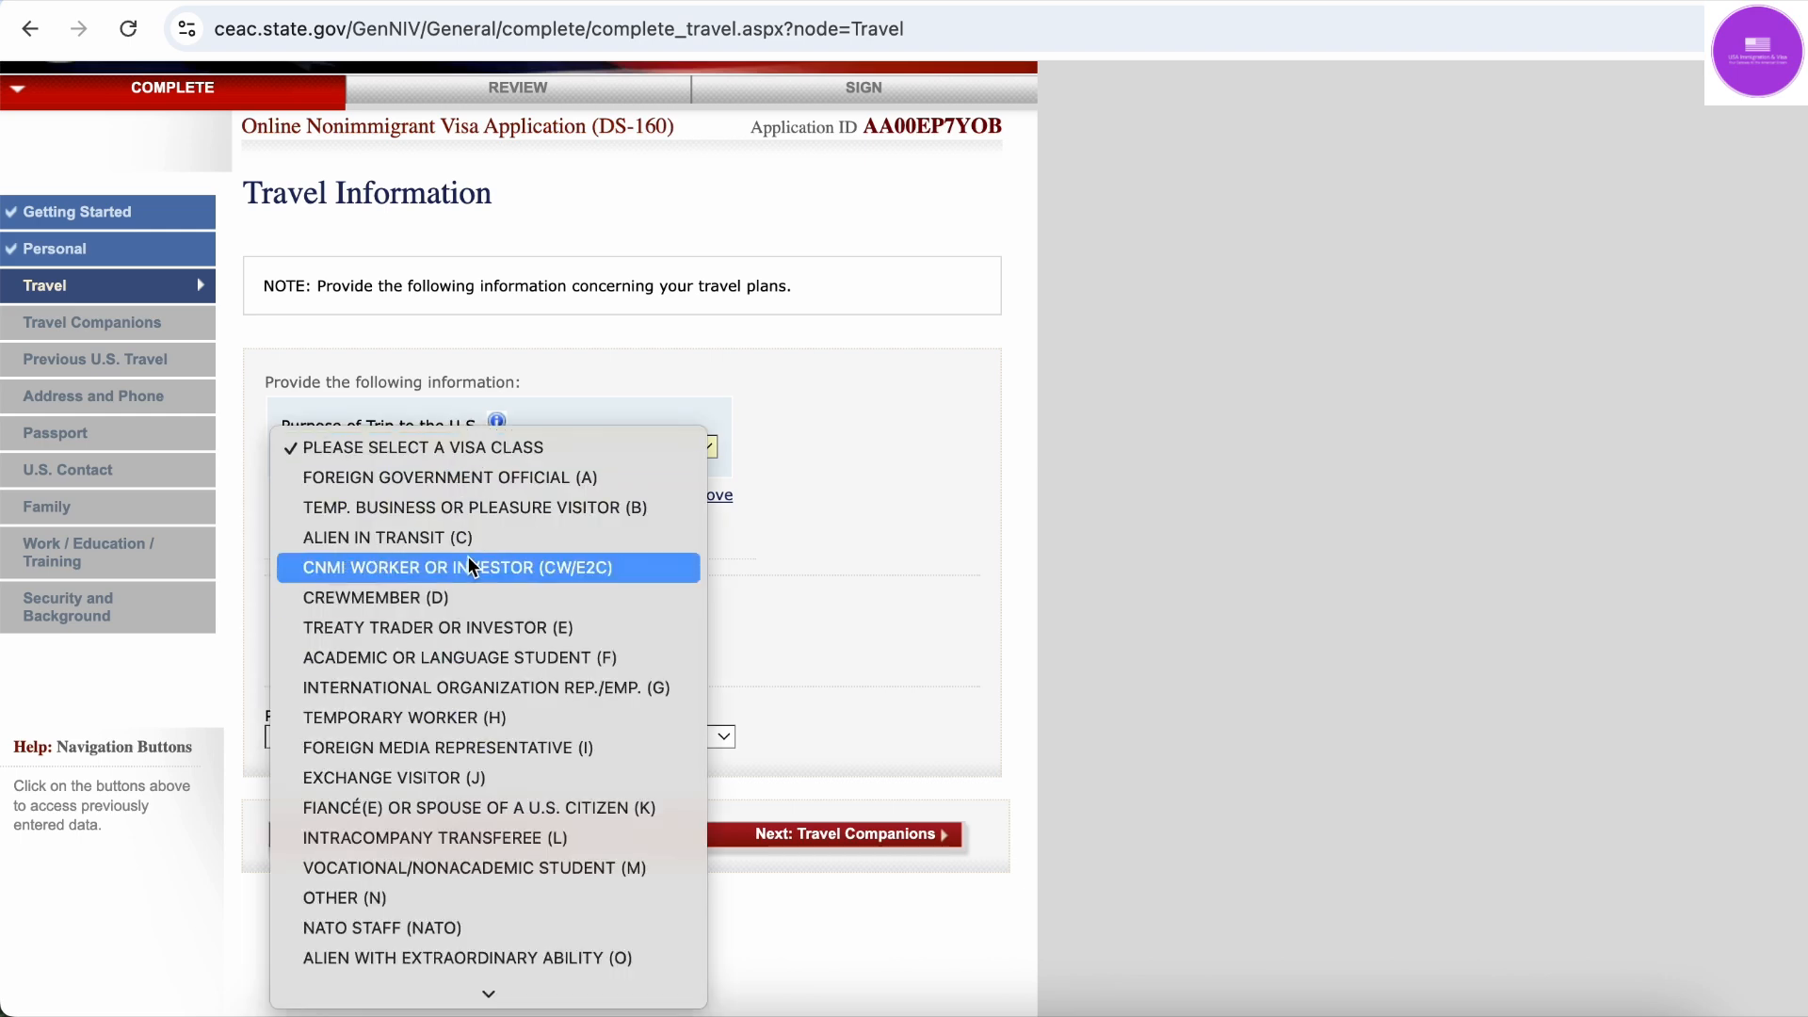
left_click(514, 513)
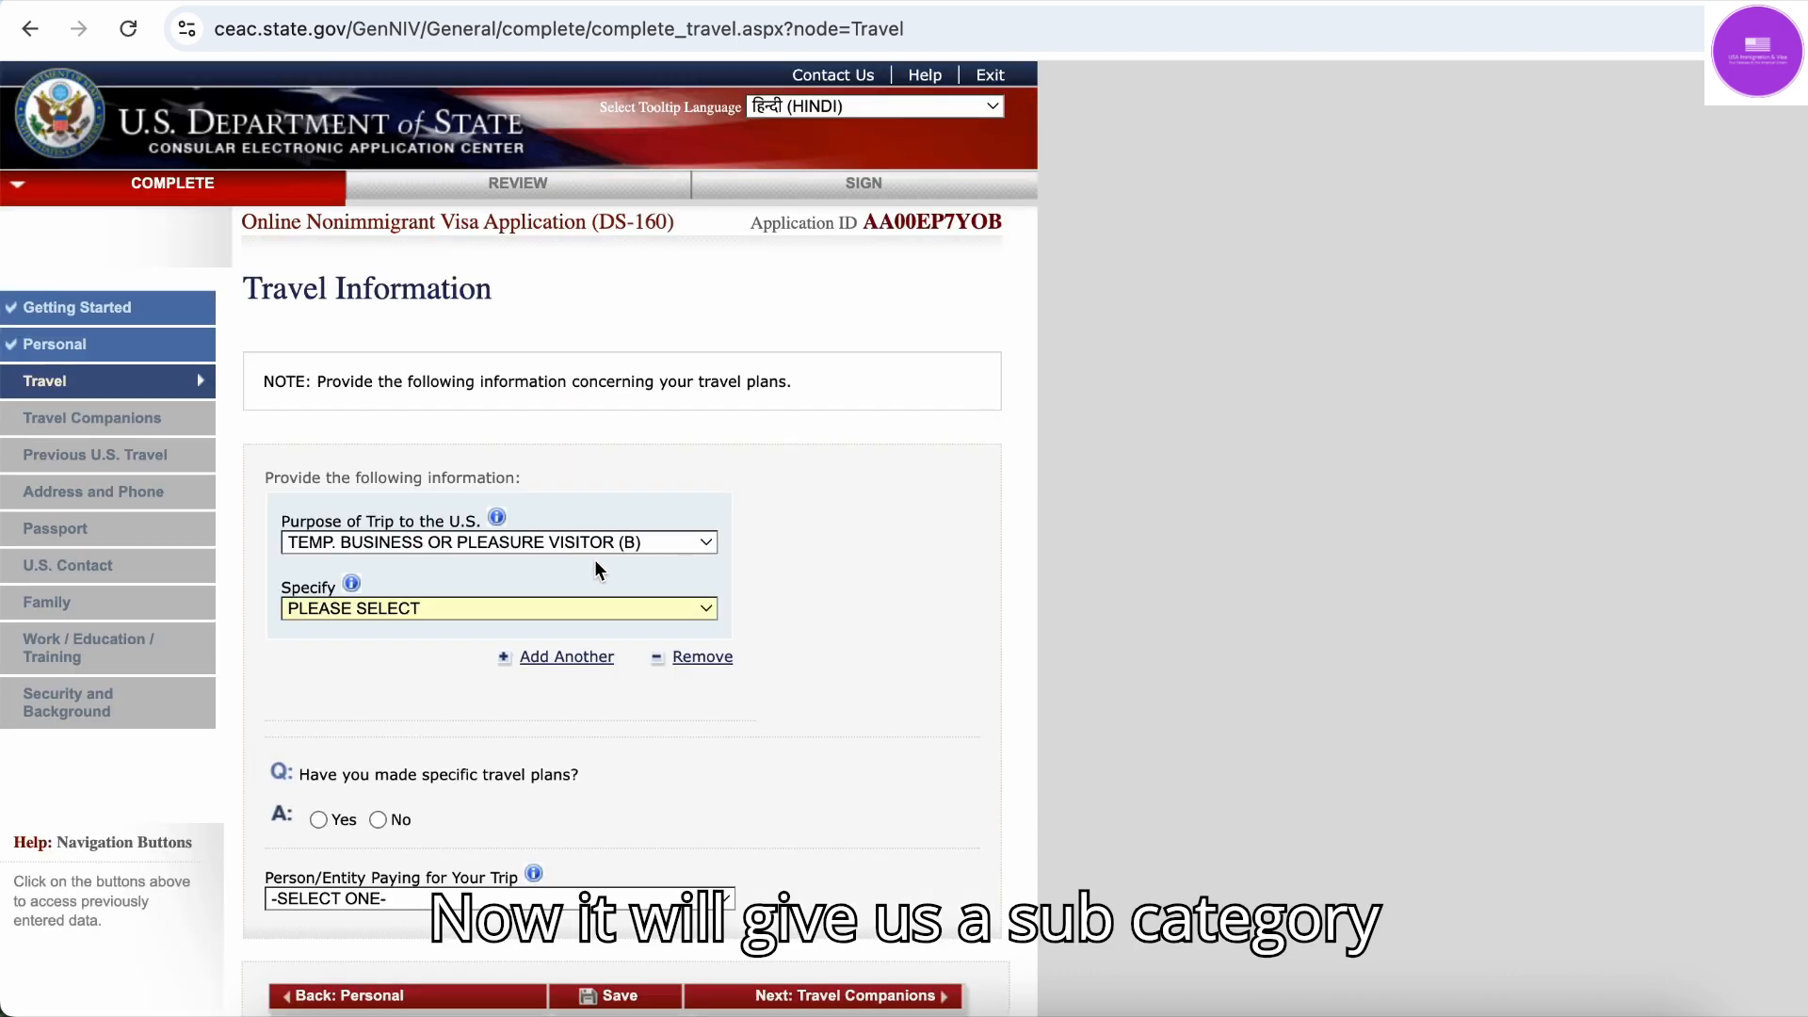
left_click(405, 610)
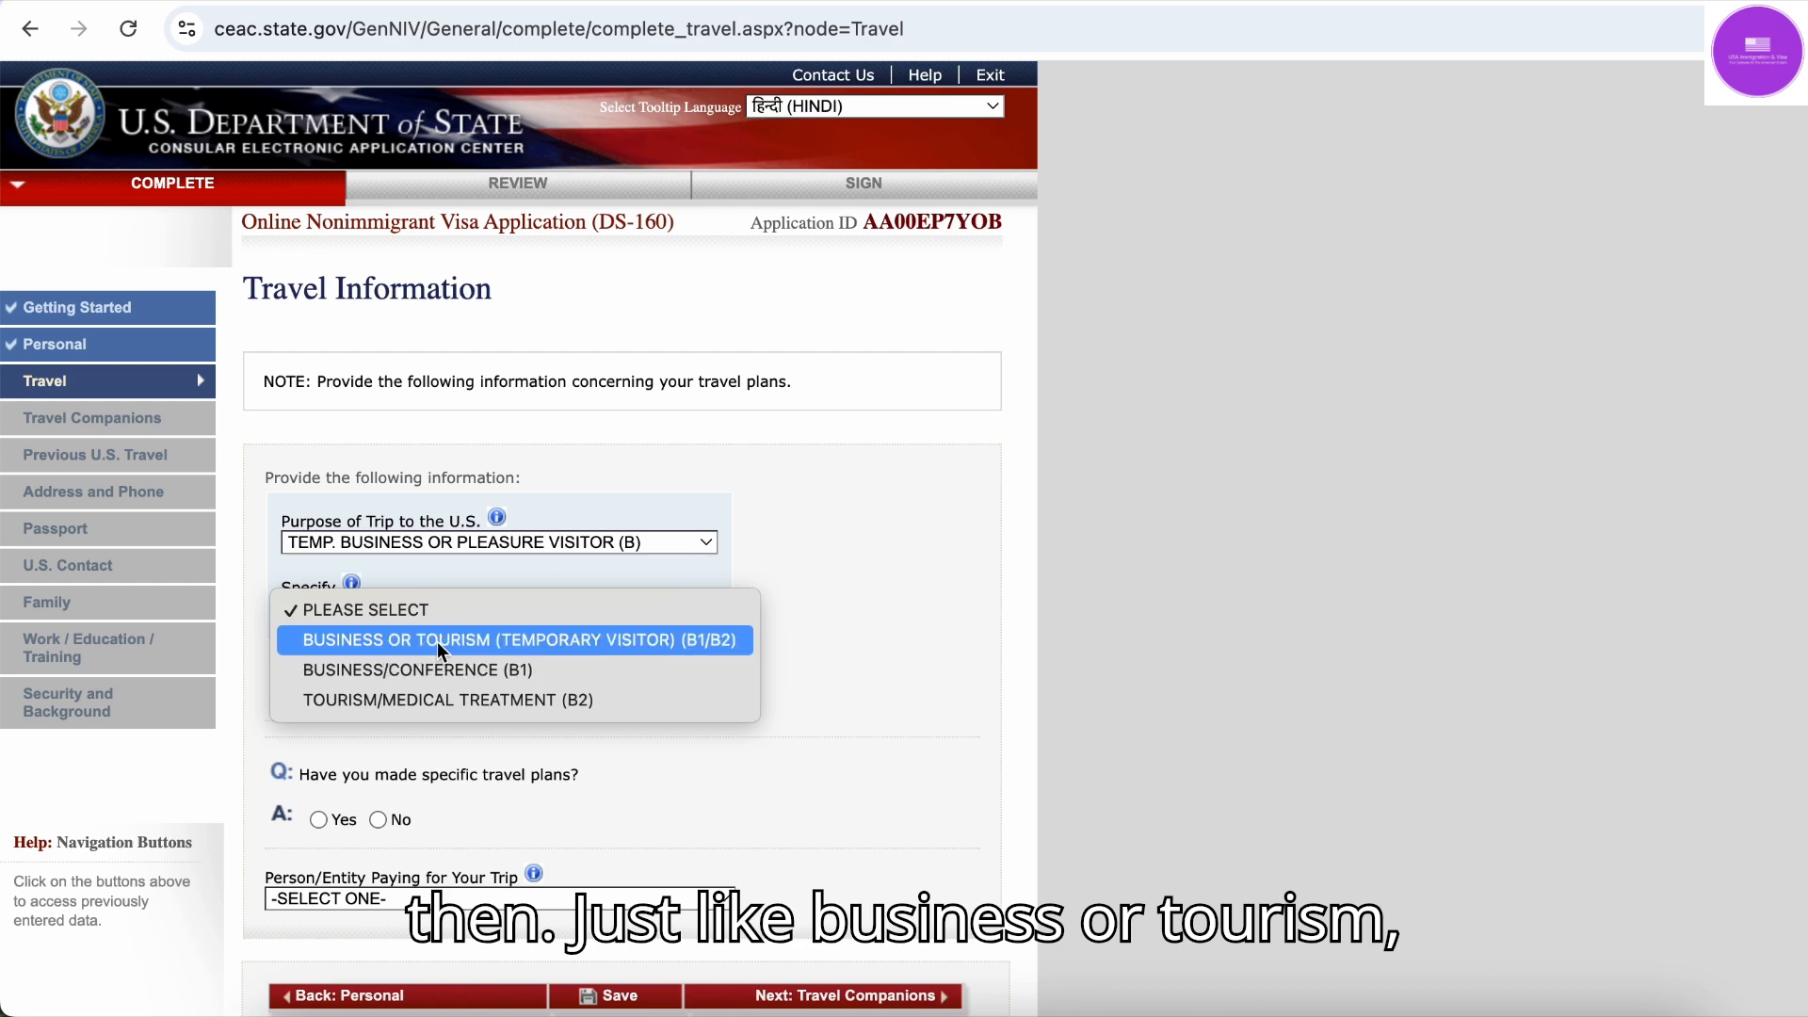
left_click(701, 650)
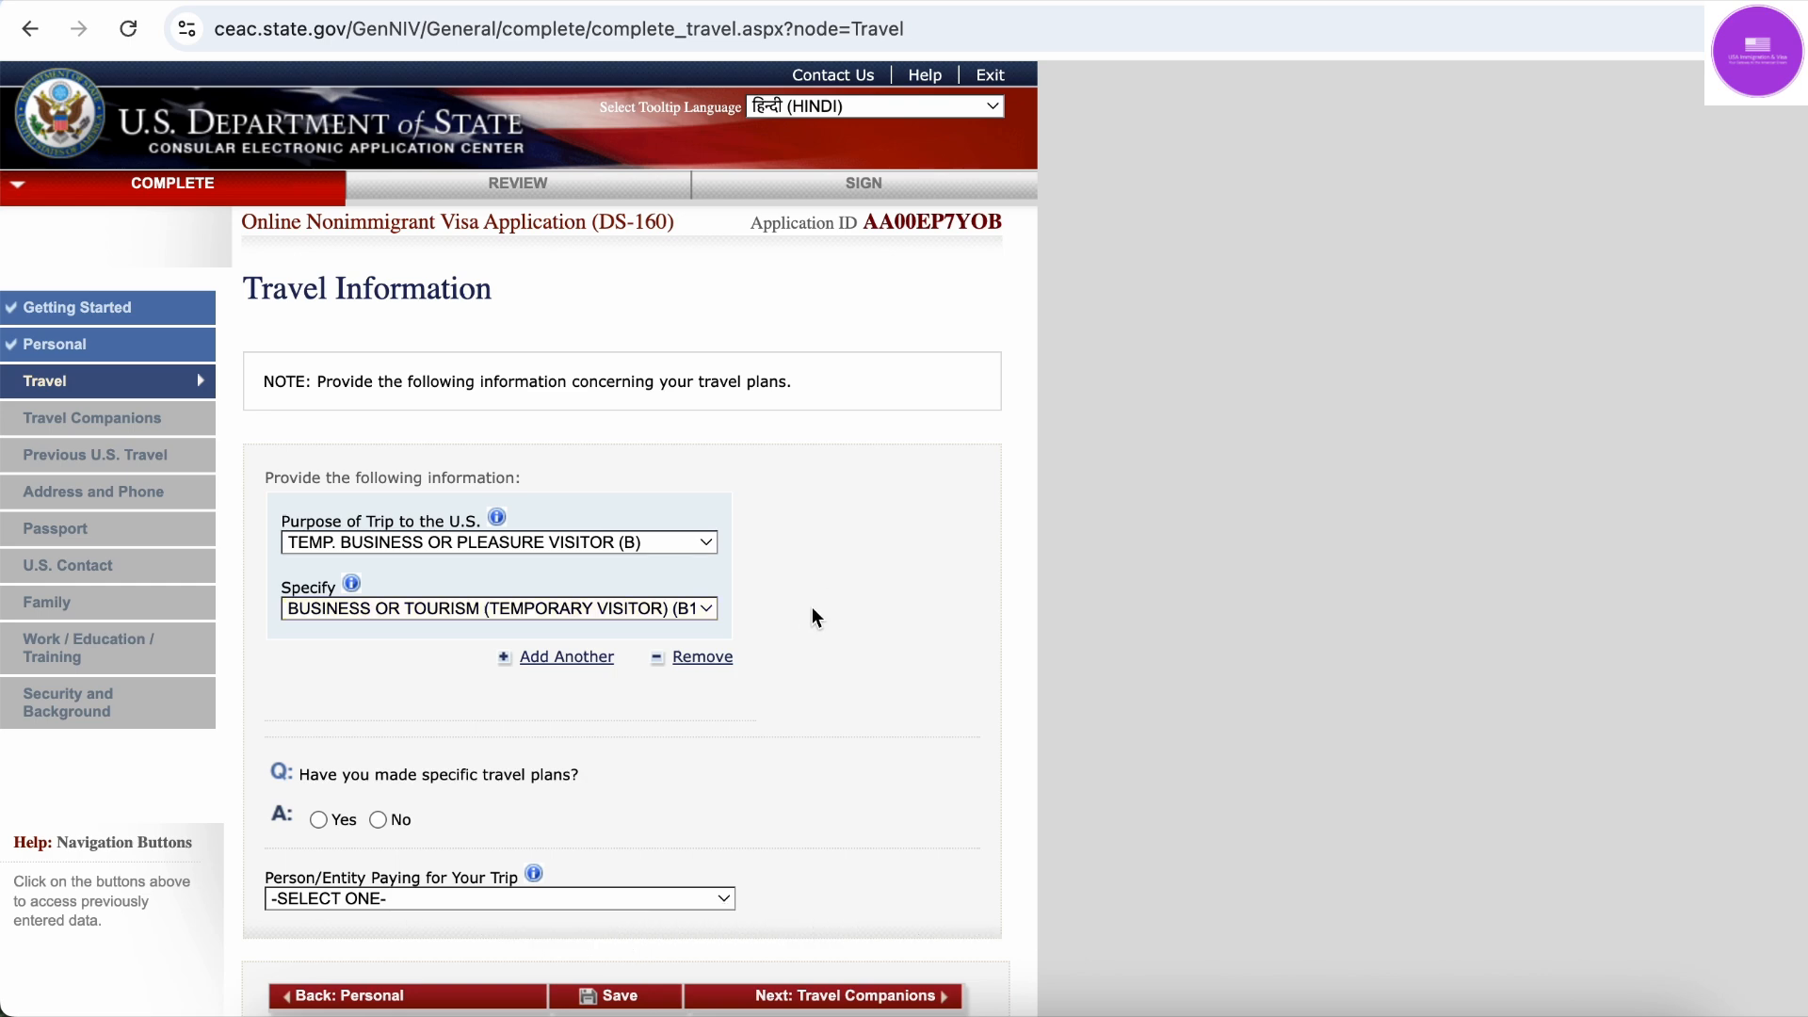
Answer No to having made specific travel plans and review the units offered for the intended length of stay
scroll(813, 614, "down", 2)
scroll(813, 614, "down", 2)
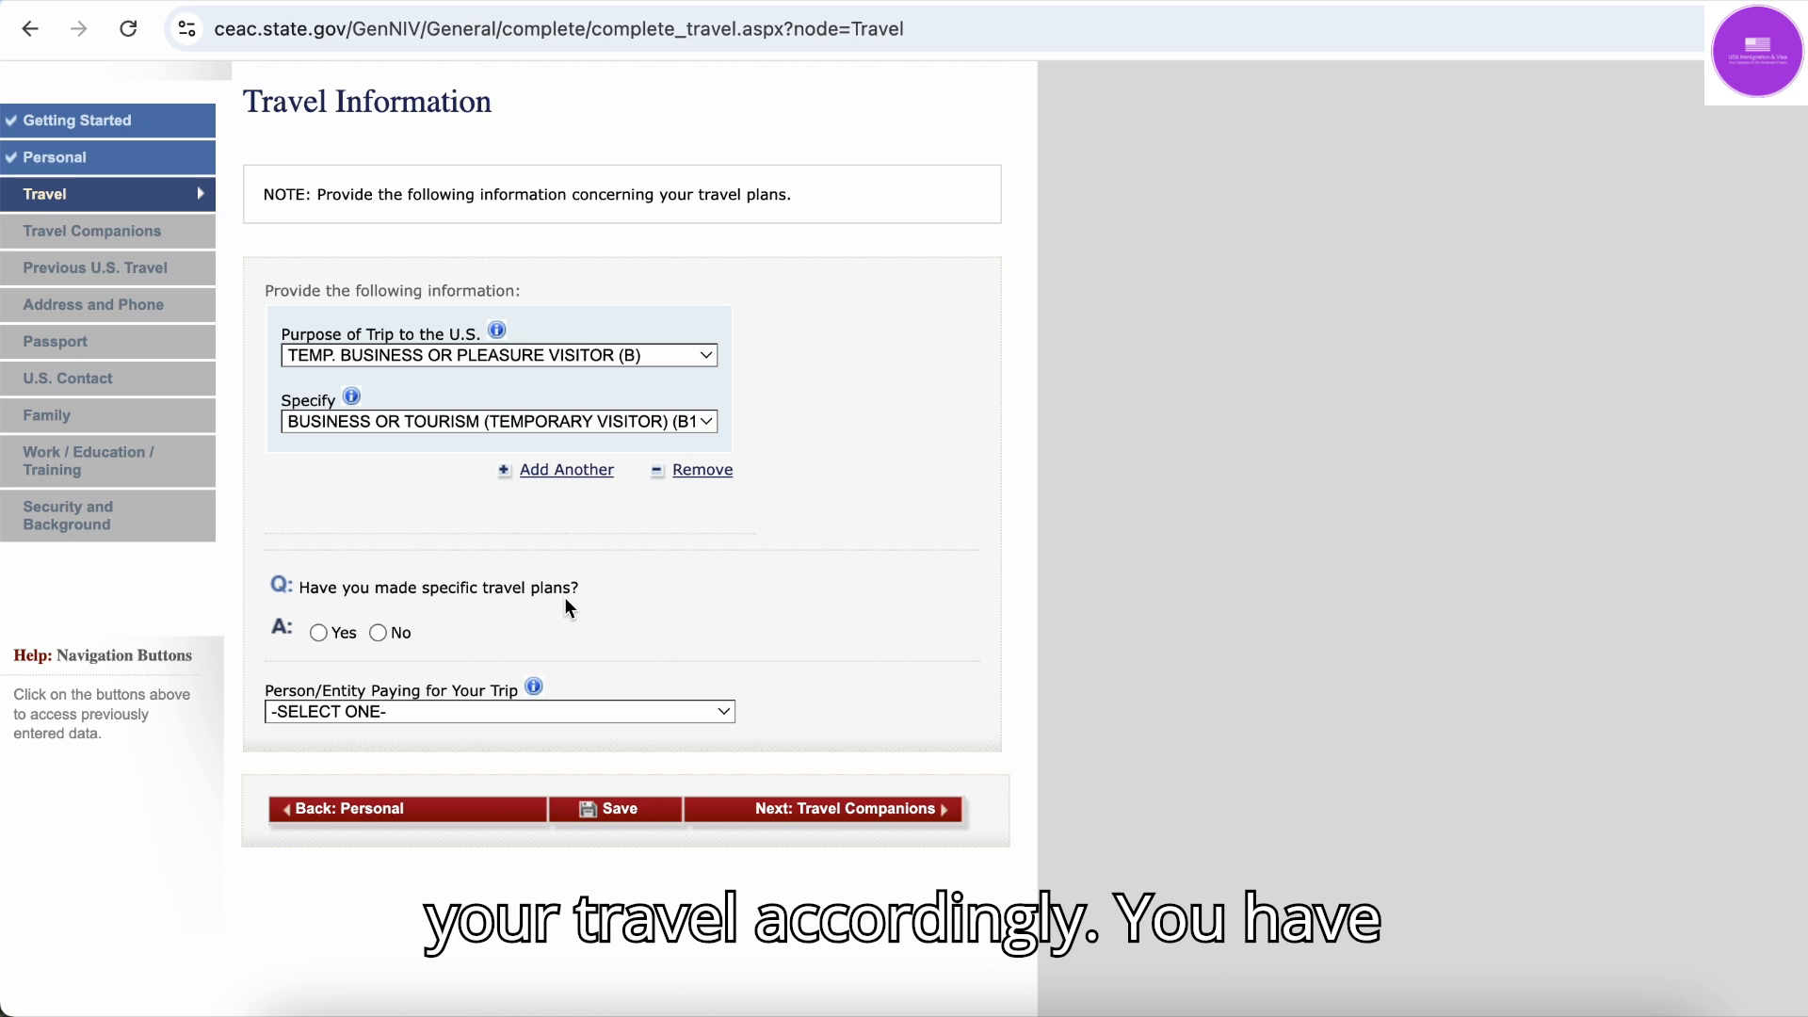
left_click(380, 633)
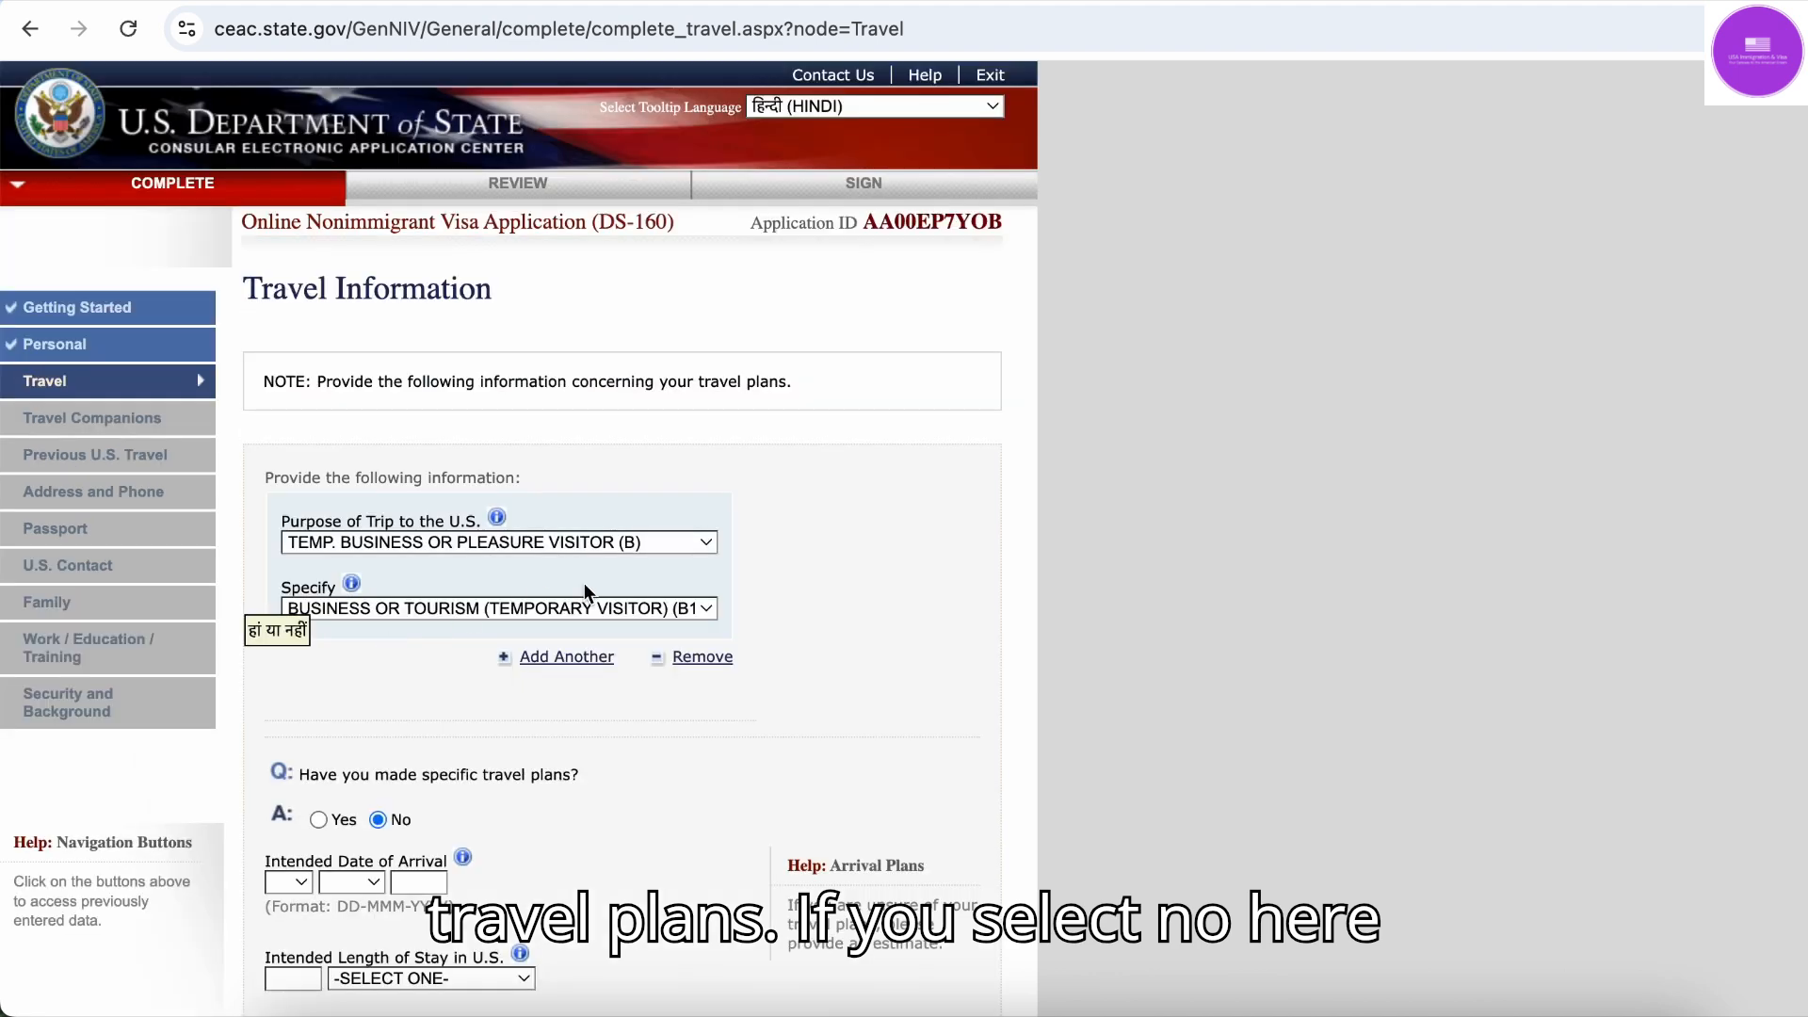
scroll(583, 589, "down", 4)
scroll(583, 591, "down", 1)
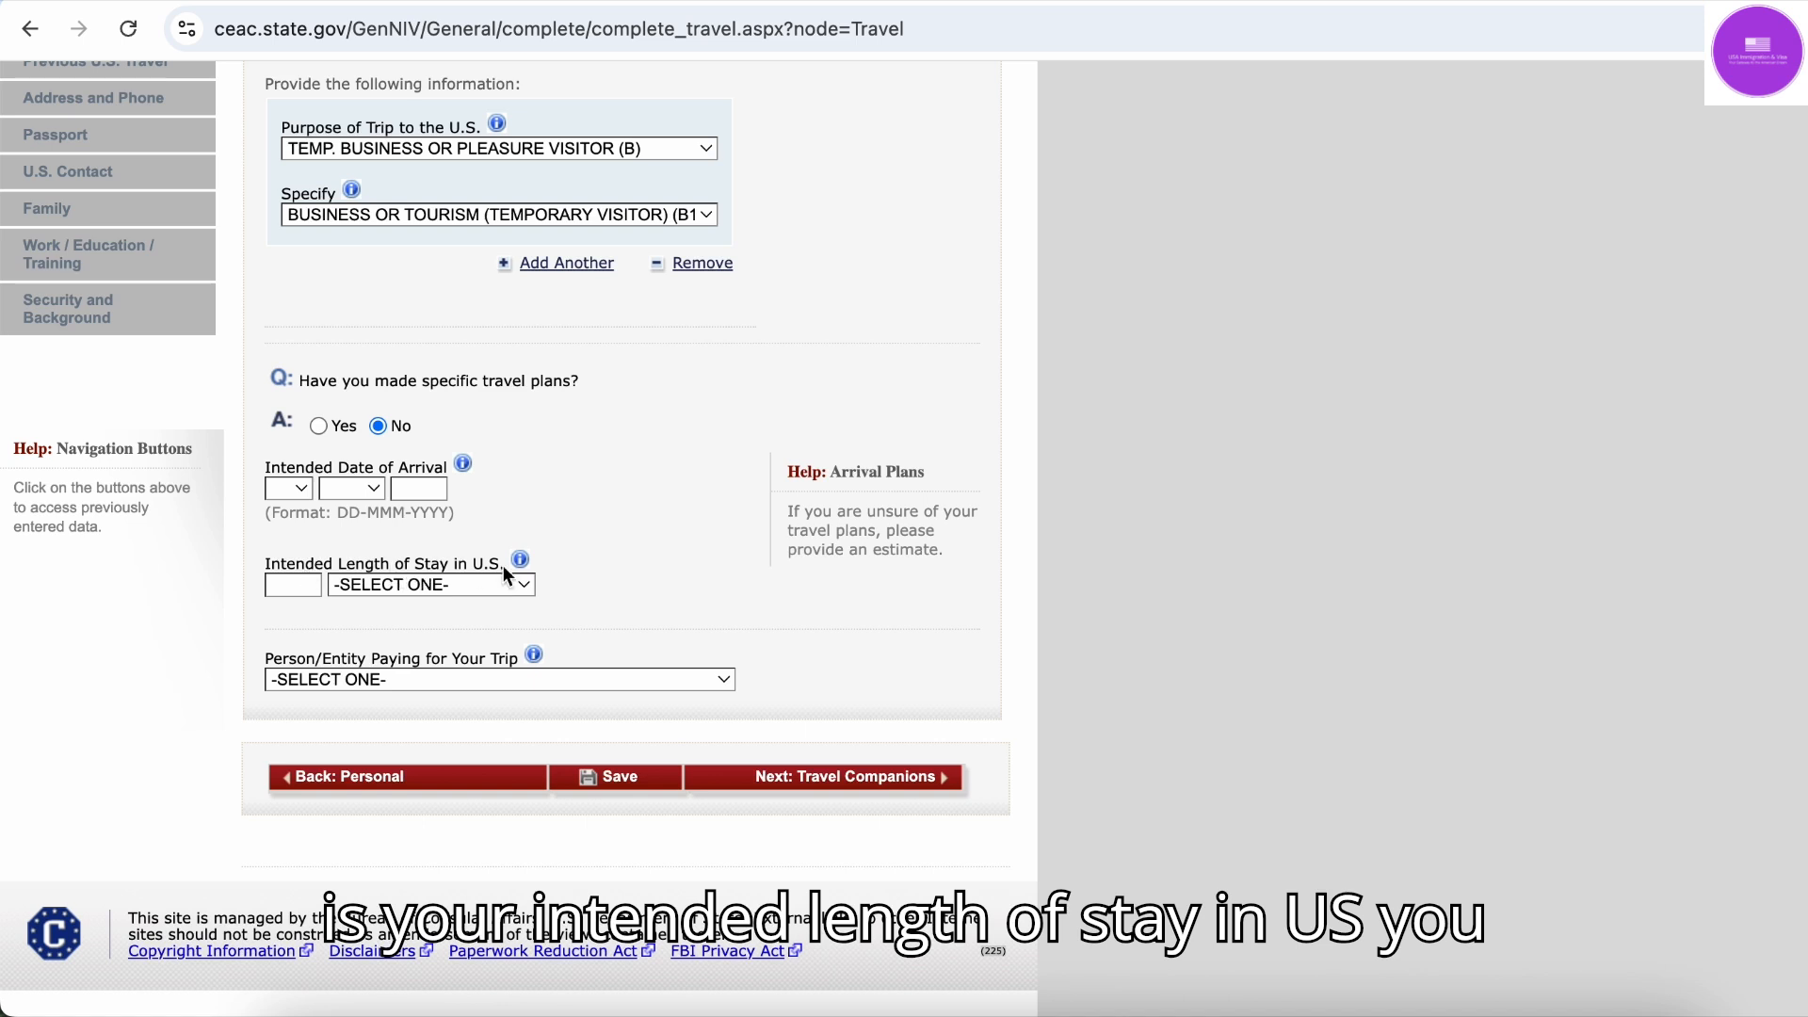
left_click(404, 587)
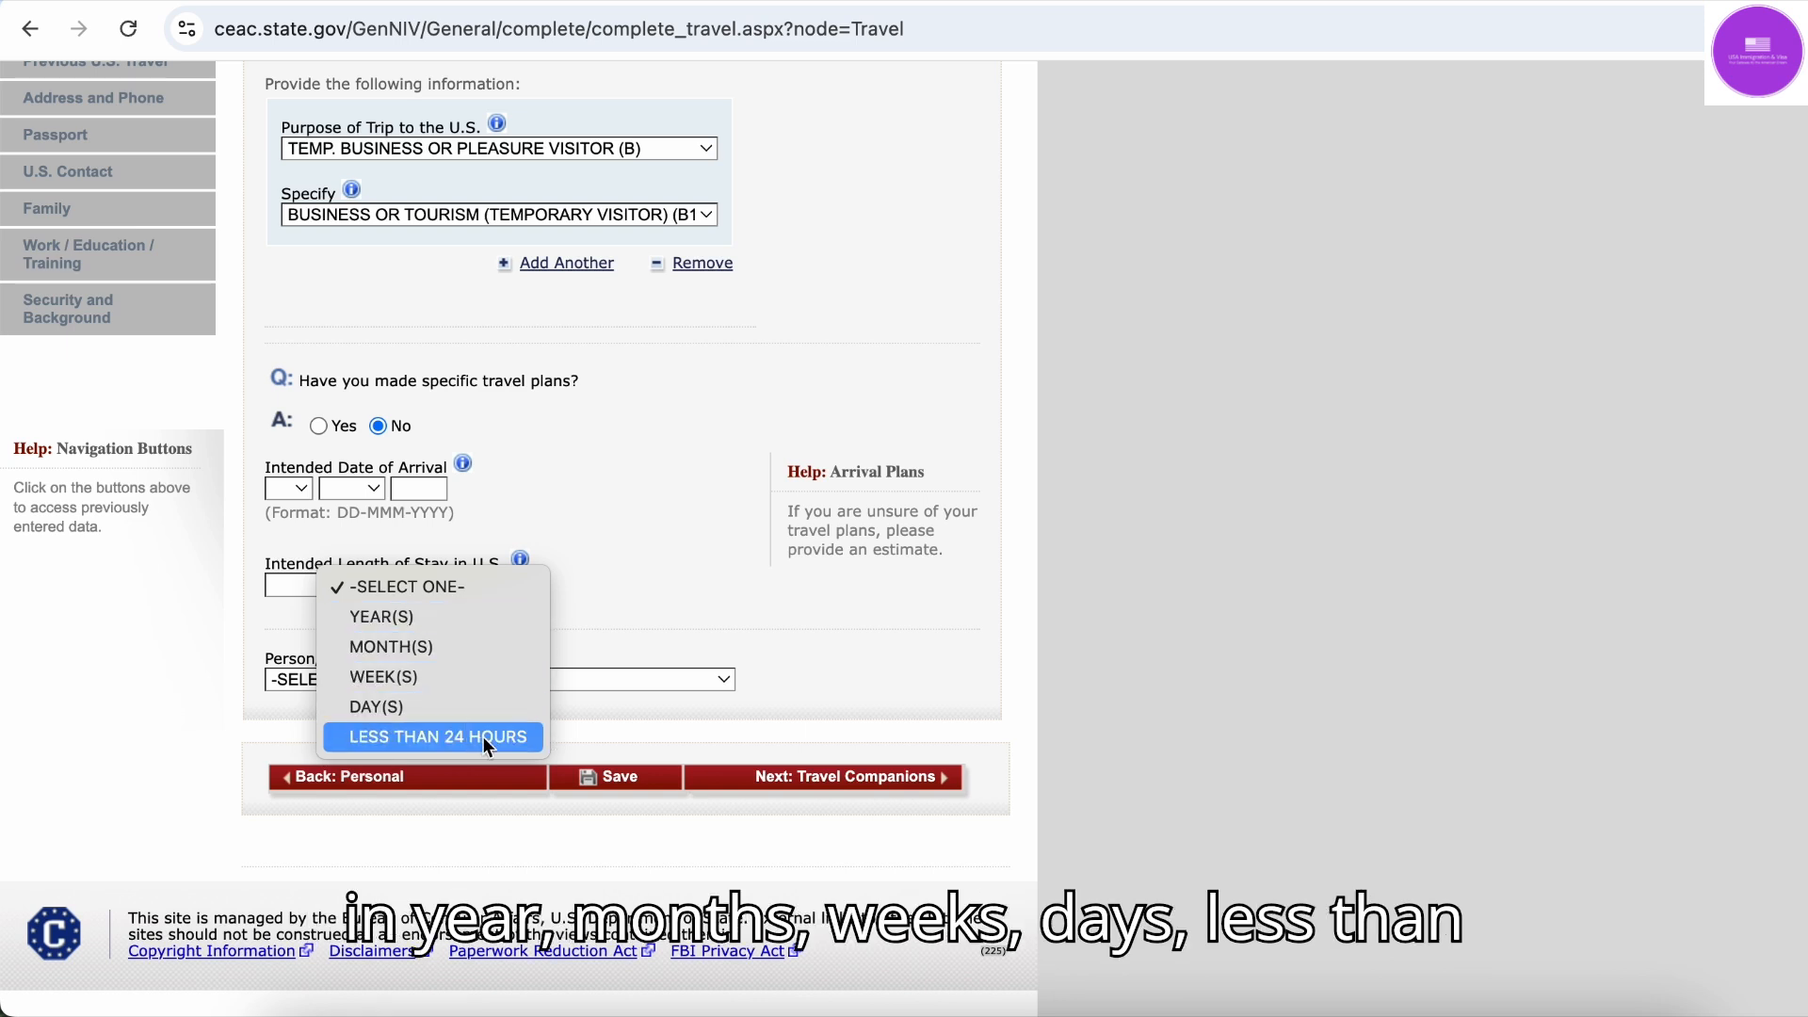
left_click(623, 557)
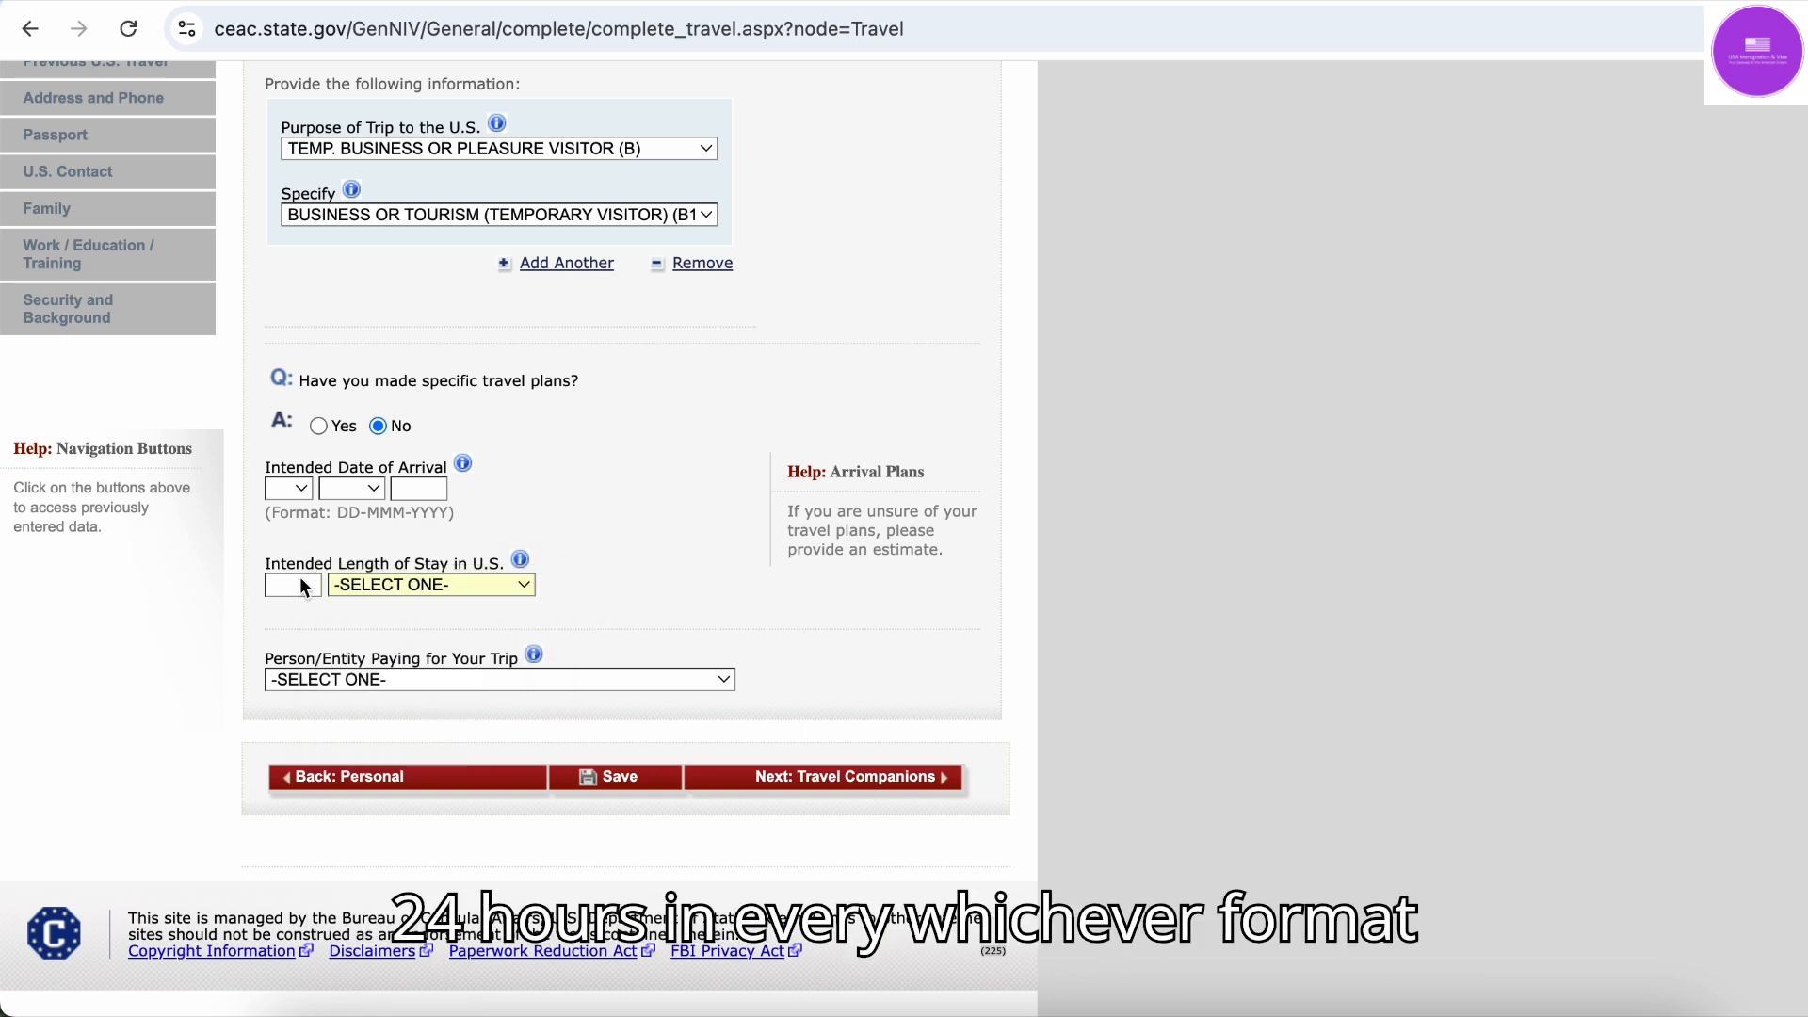
Answer Yes to having made specific travel plans and go through the empty arrival and departure itinerary fields
left_click(625, 585)
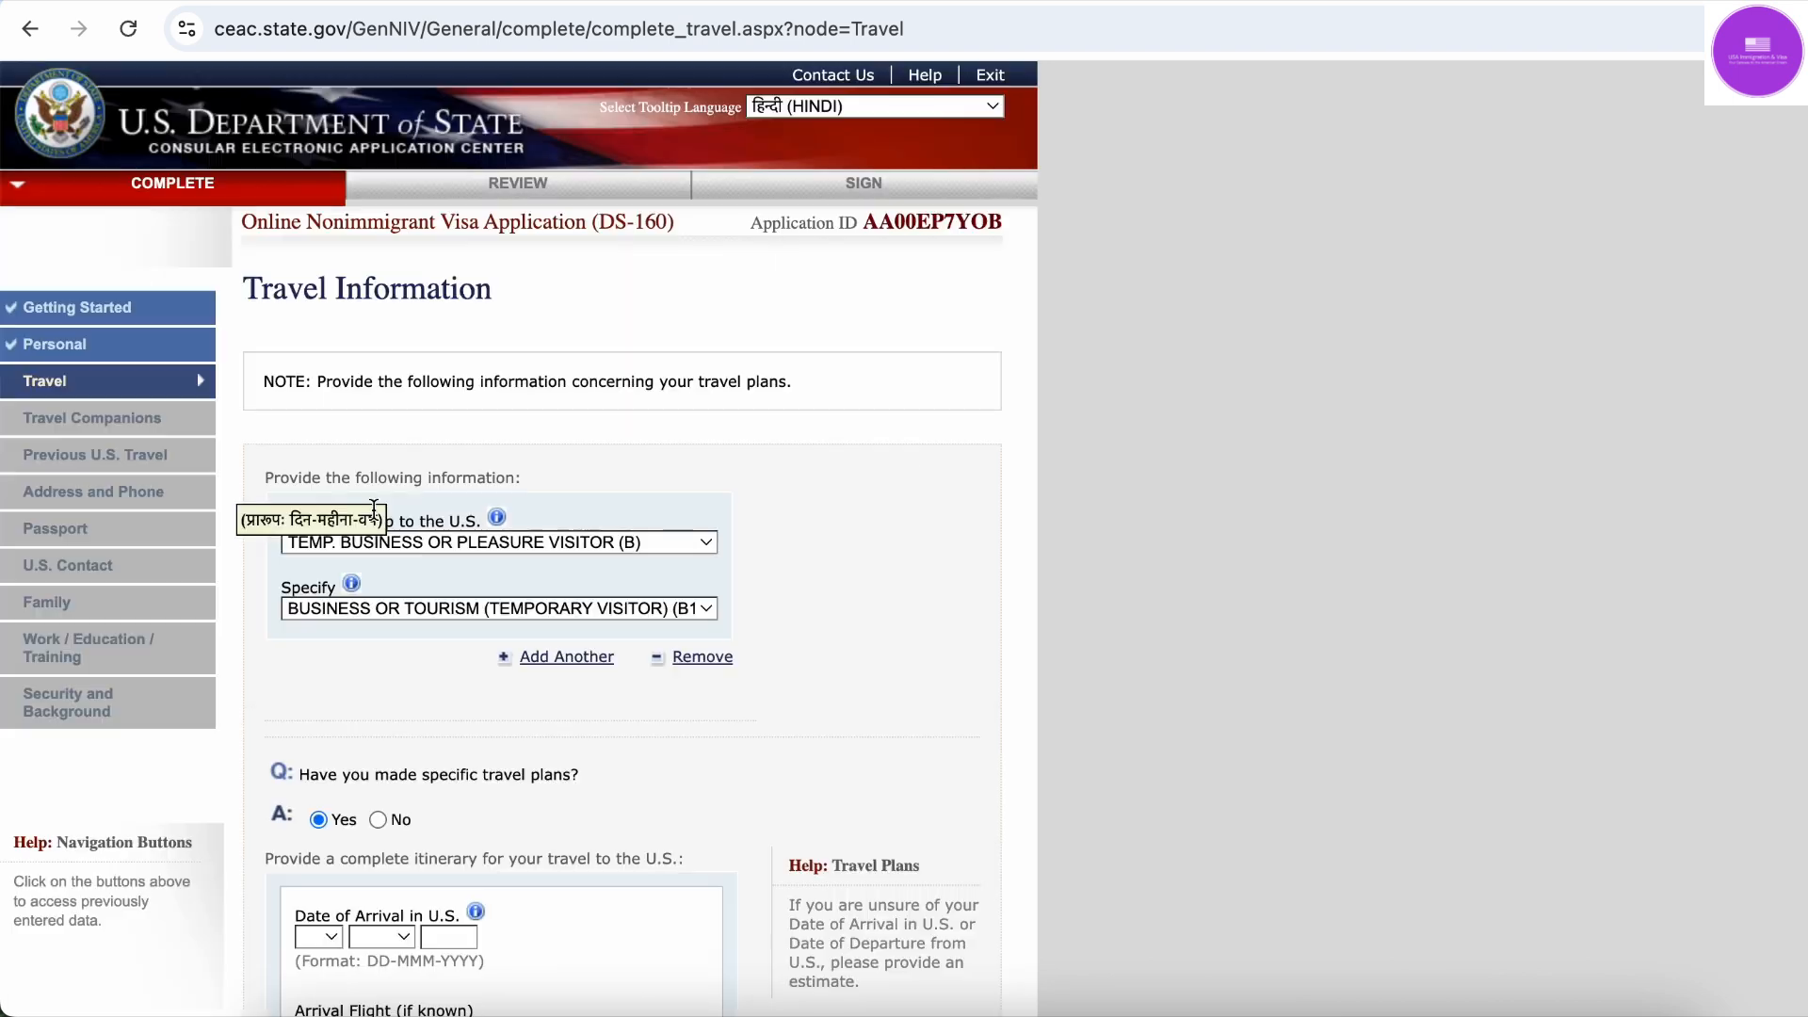
scroll(374, 509, "down", 10)
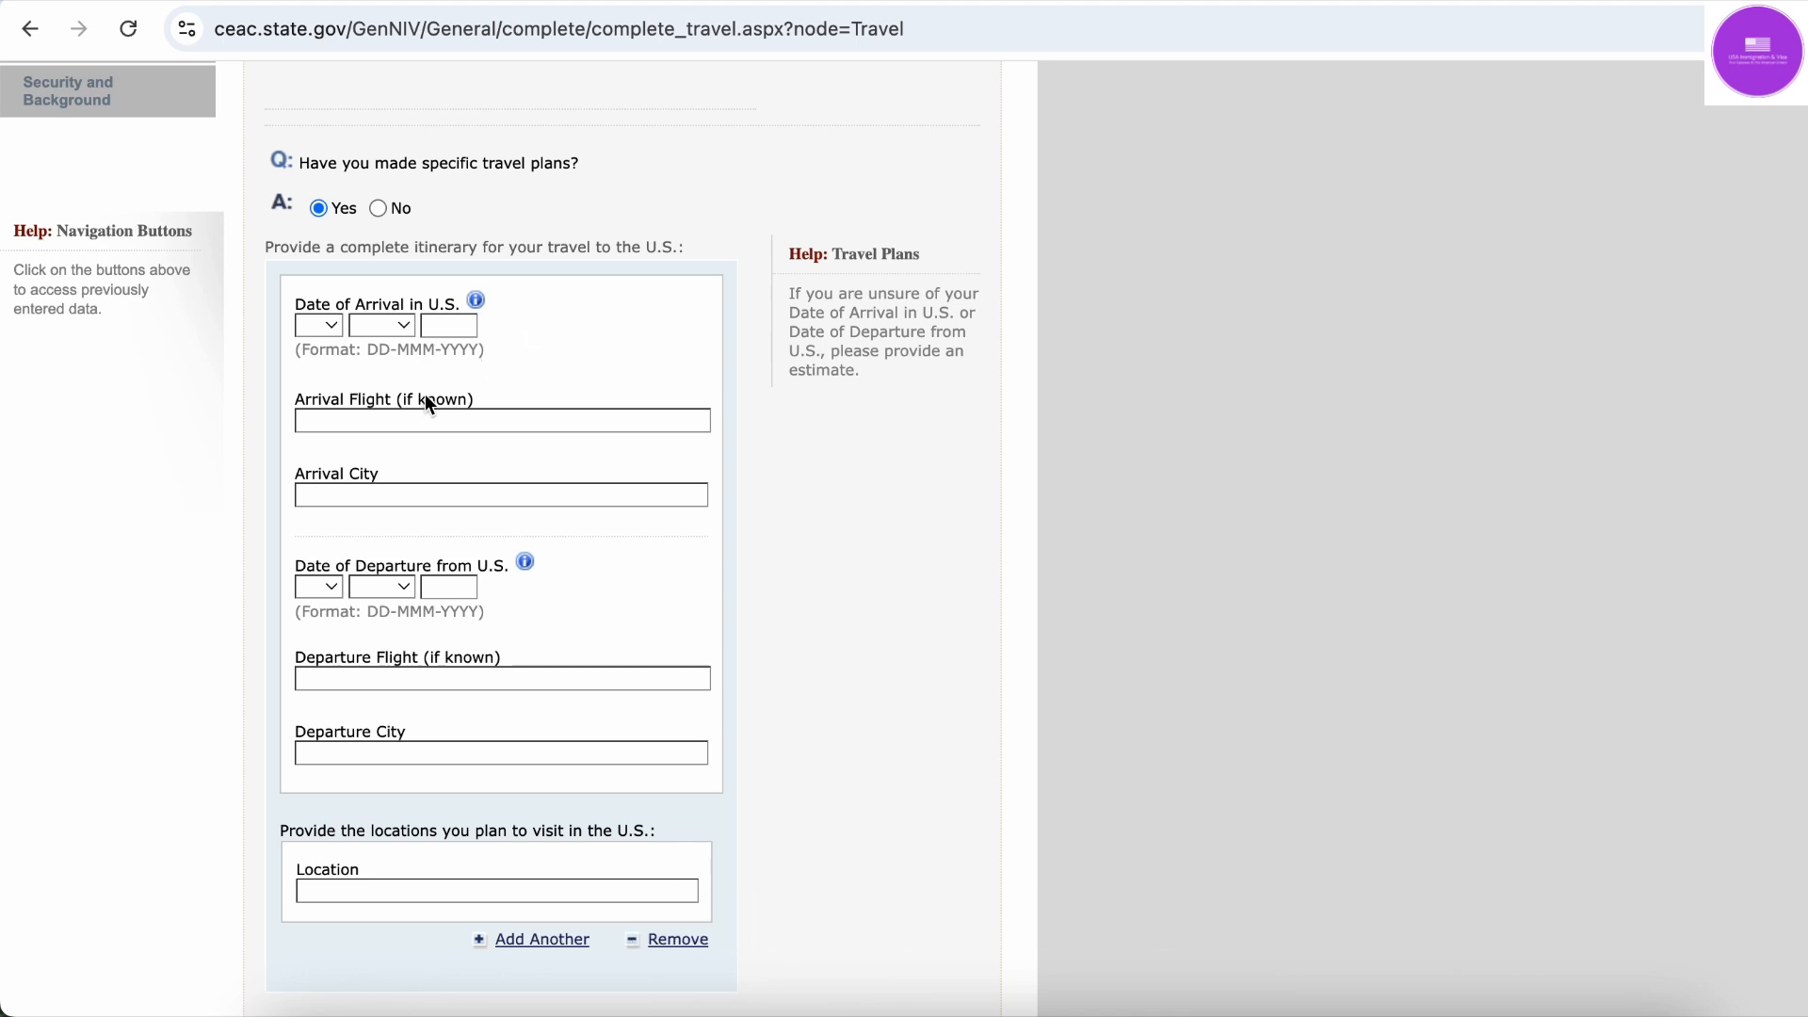
left_click(393, 420)
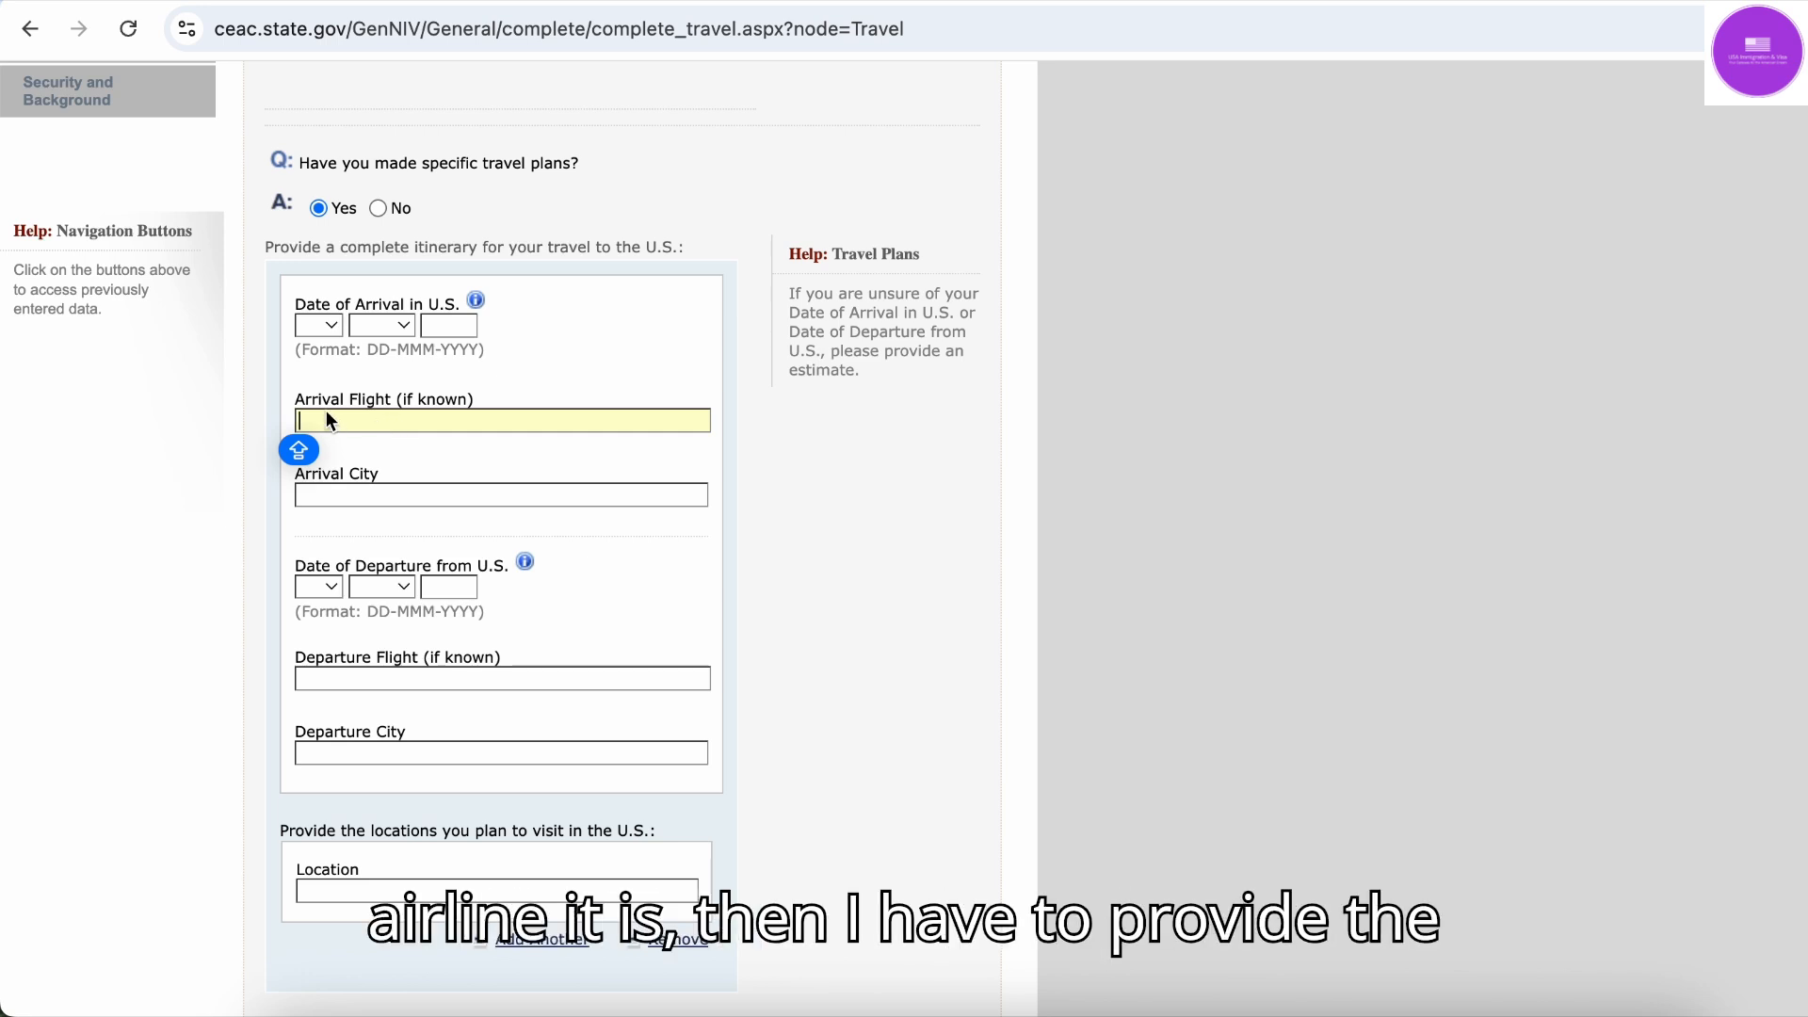
left_click(352, 495)
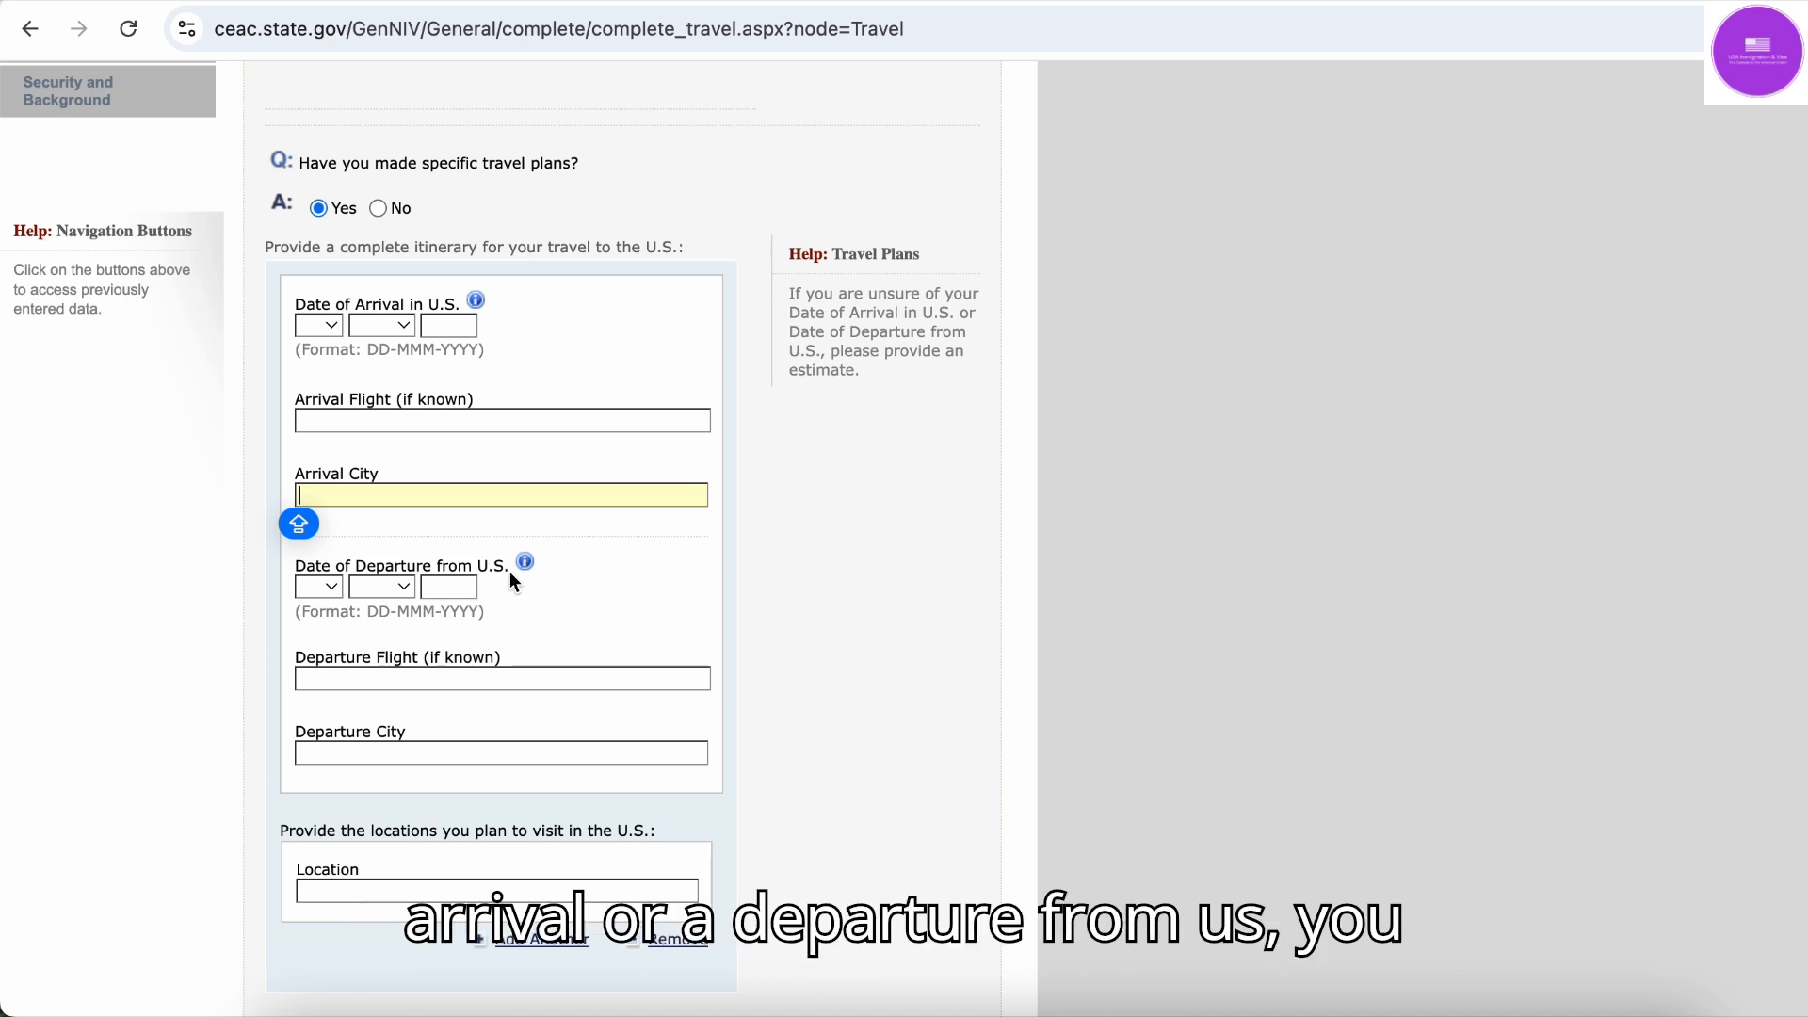
left_click(399, 678)
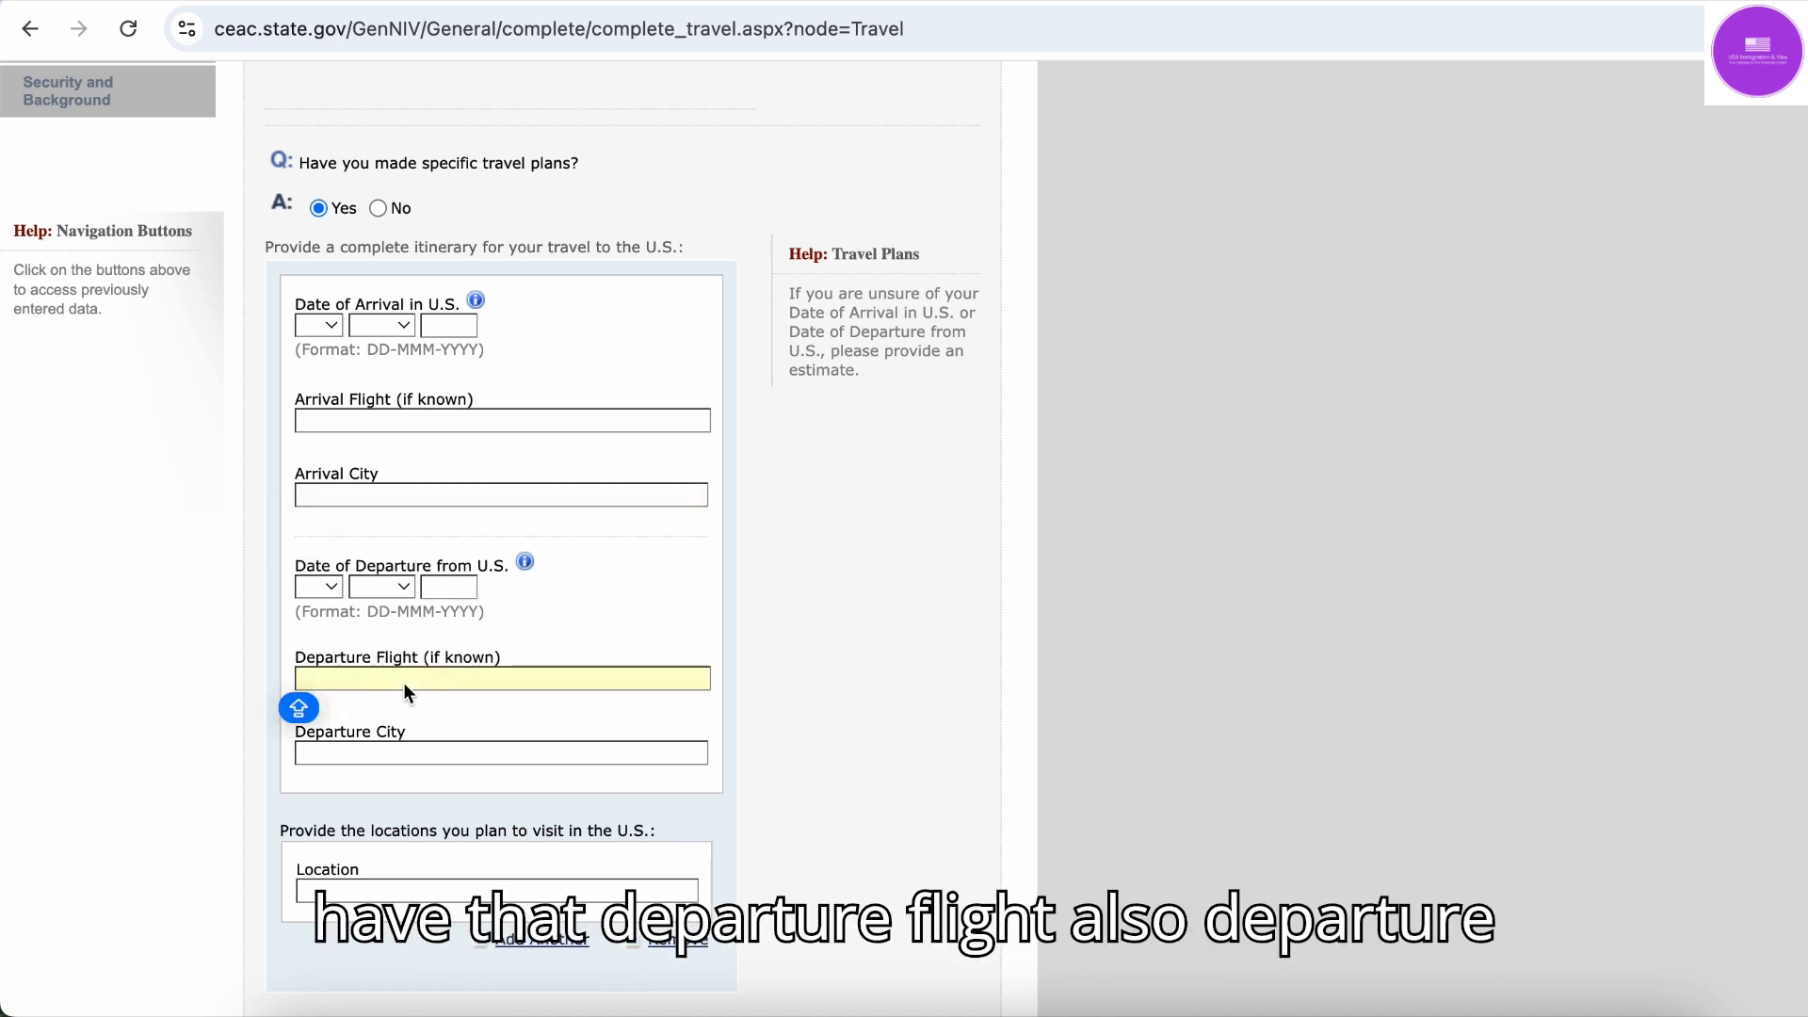
left_click(381, 754)
scroll(380, 754, "down", 2)
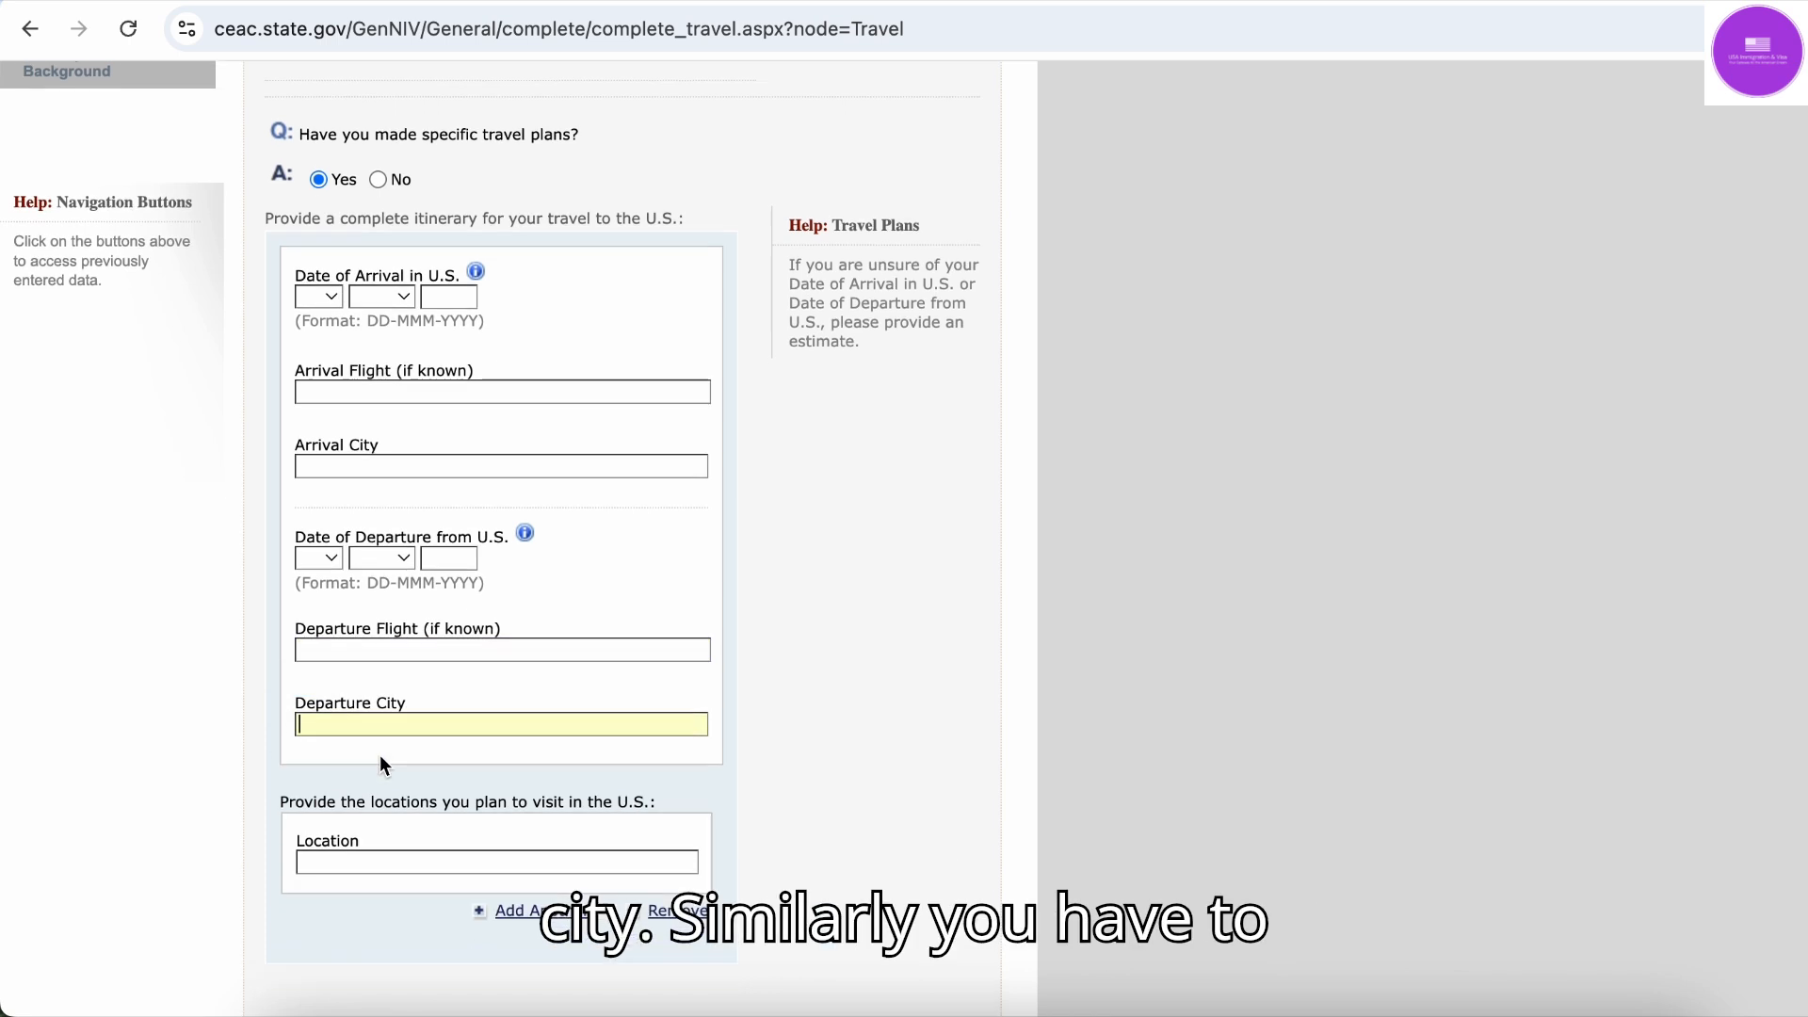
List New York, Florida and Los Angeles as separate locations planned to visit in the U.S
scroll(385, 764, "down", 2)
left_click(1258, 939)
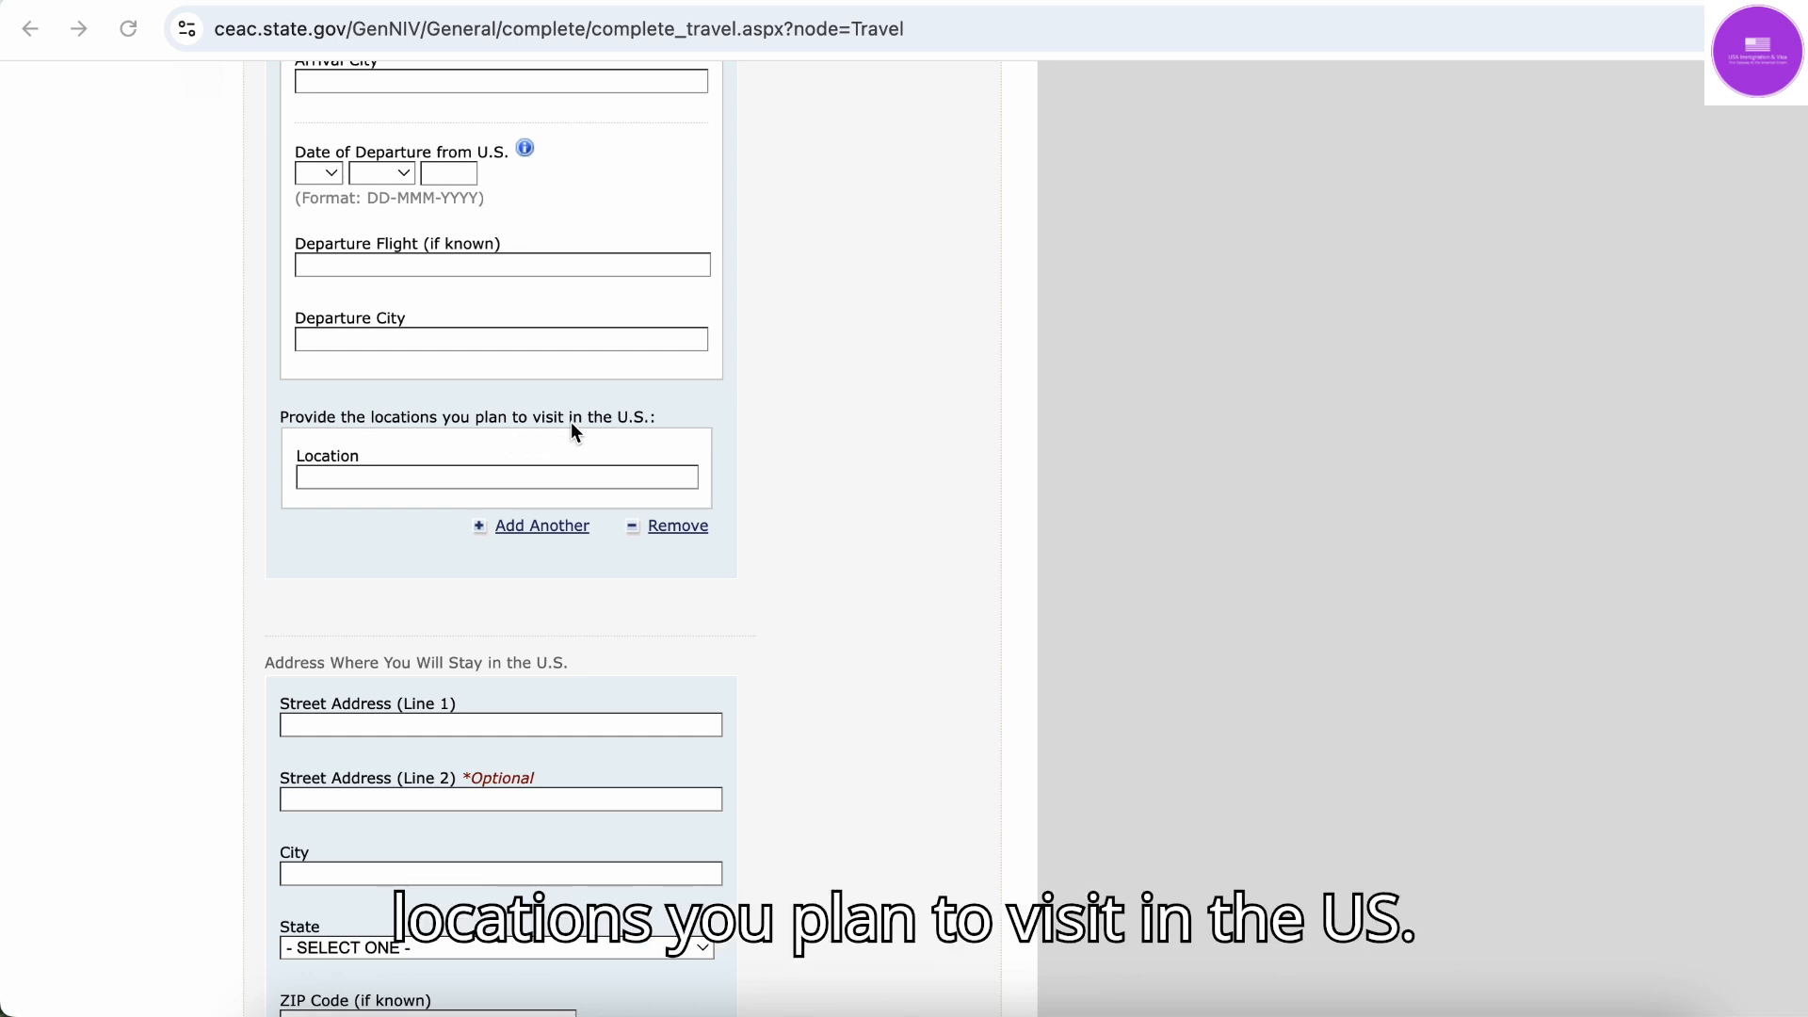
left_click(469, 481)
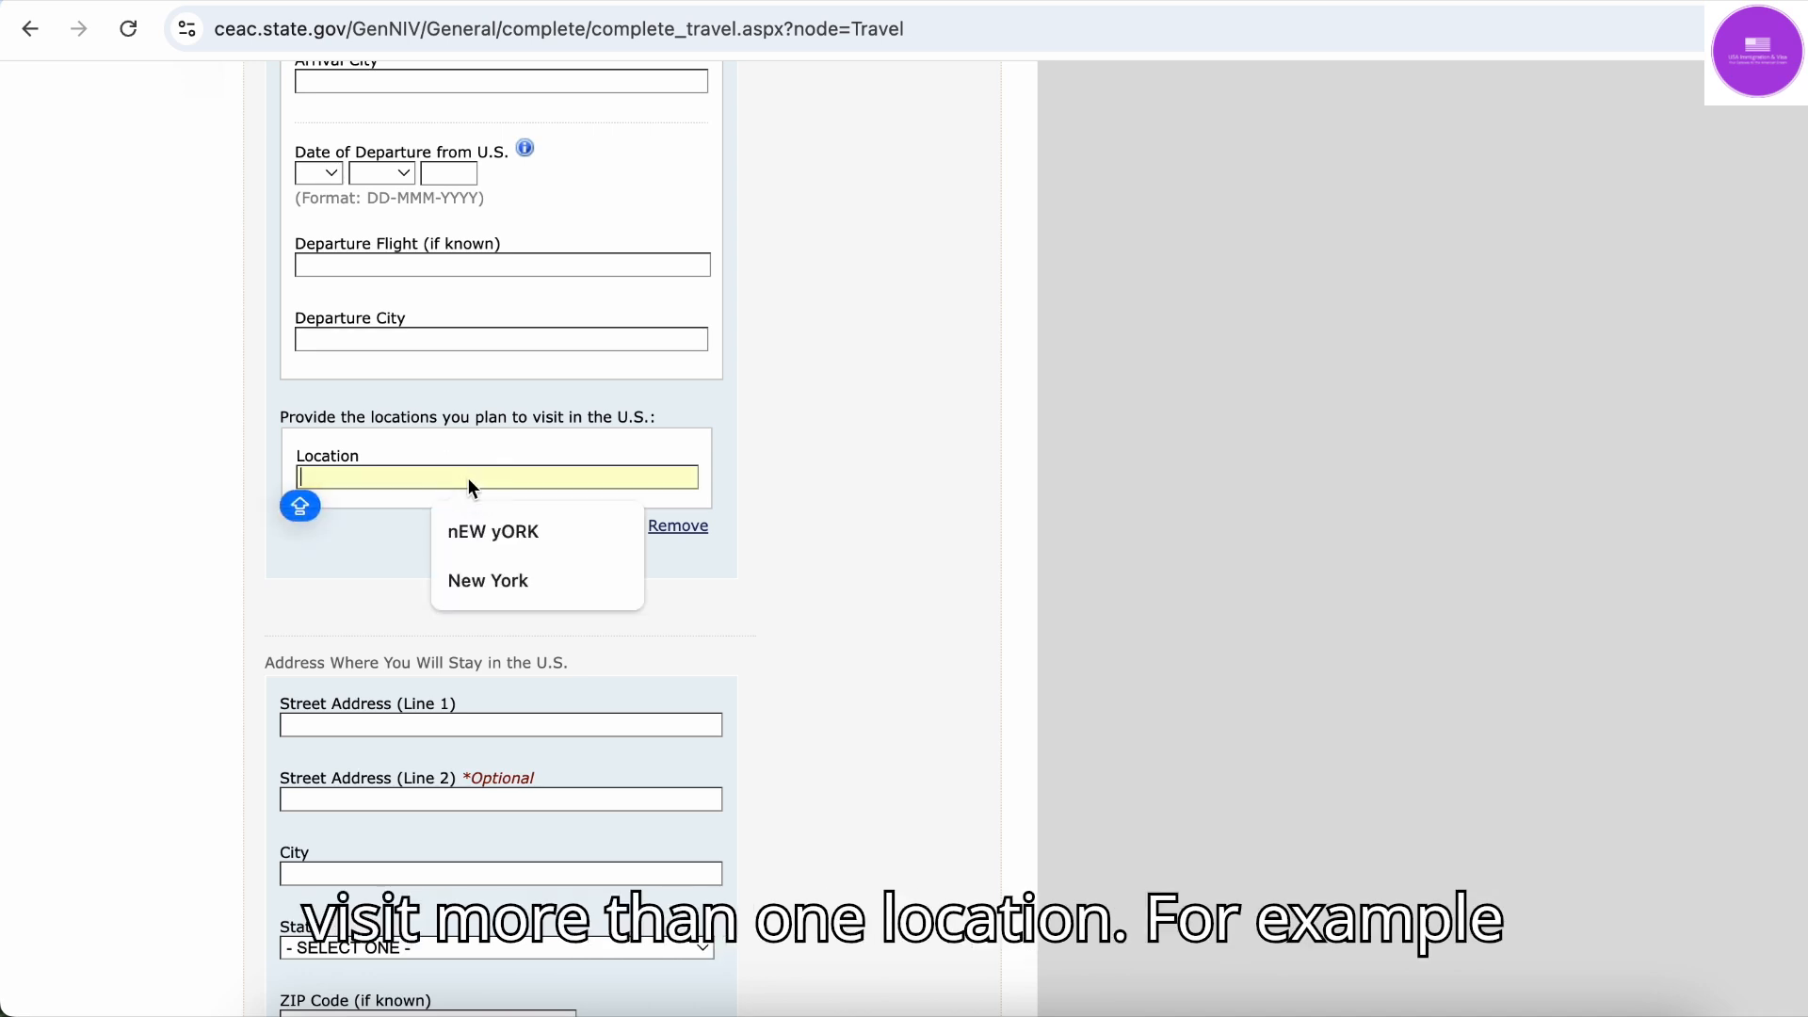
left_click(531, 580)
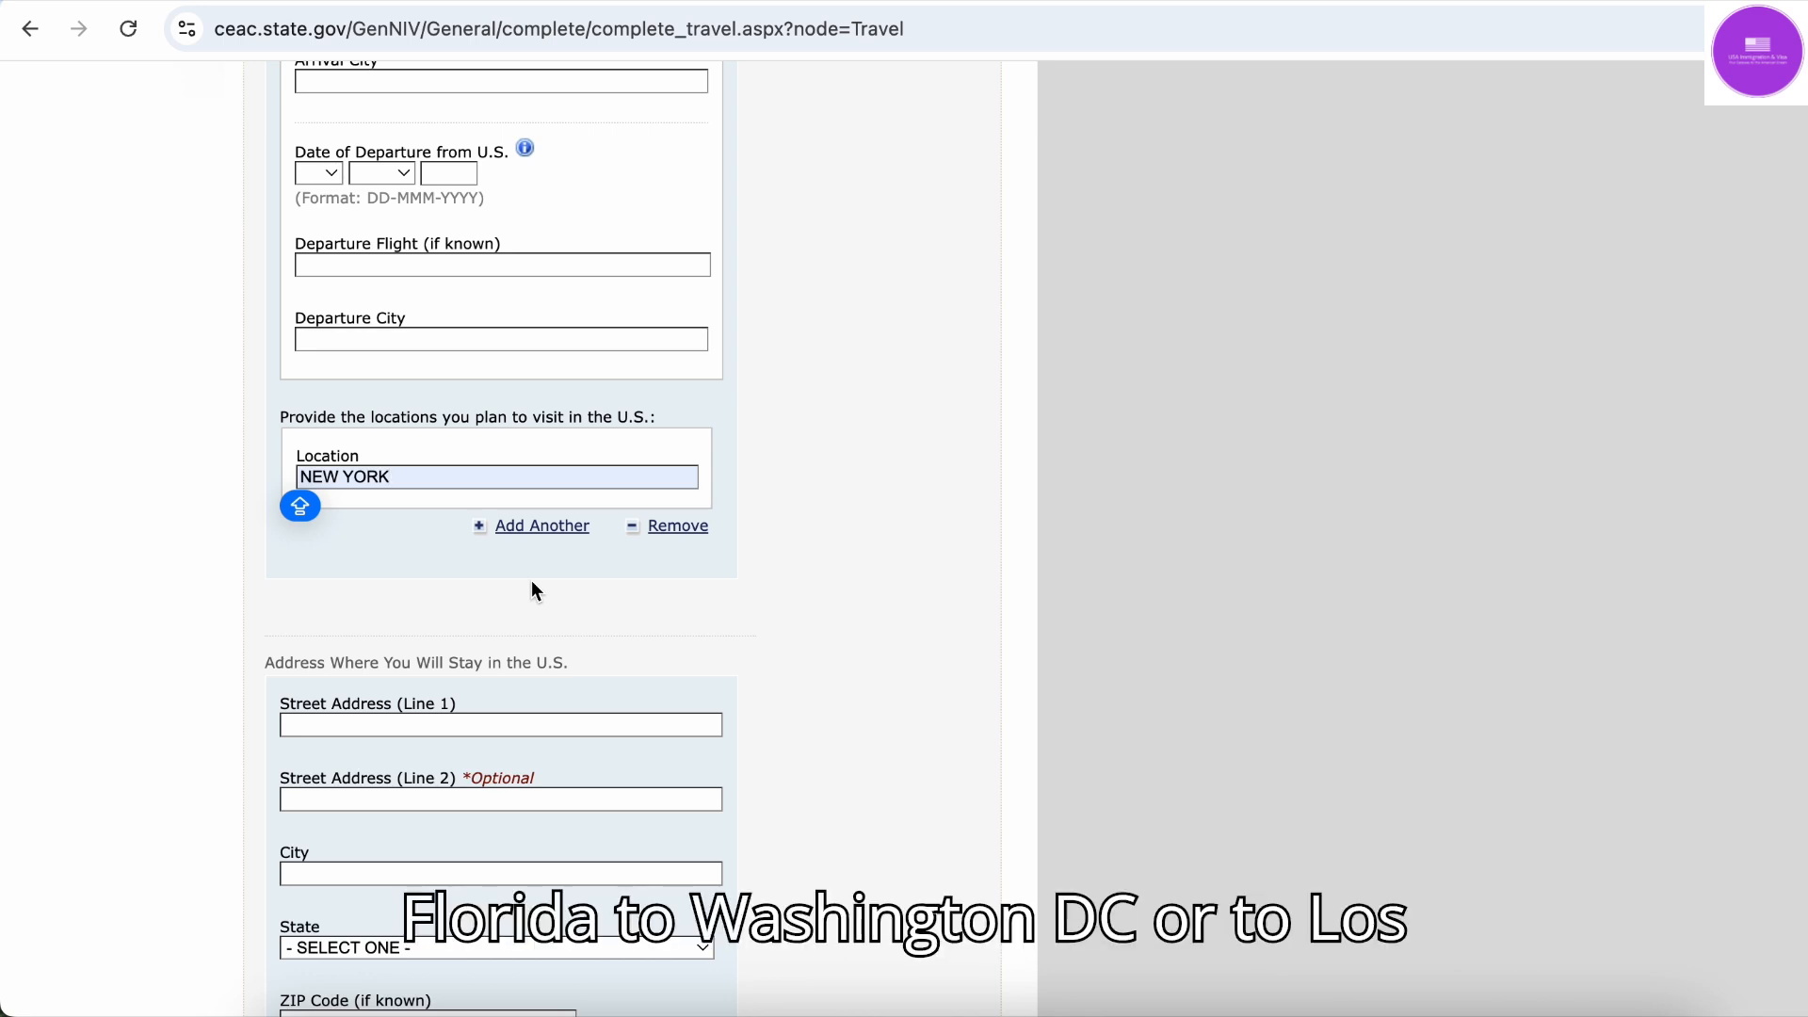
left_click(542, 526)
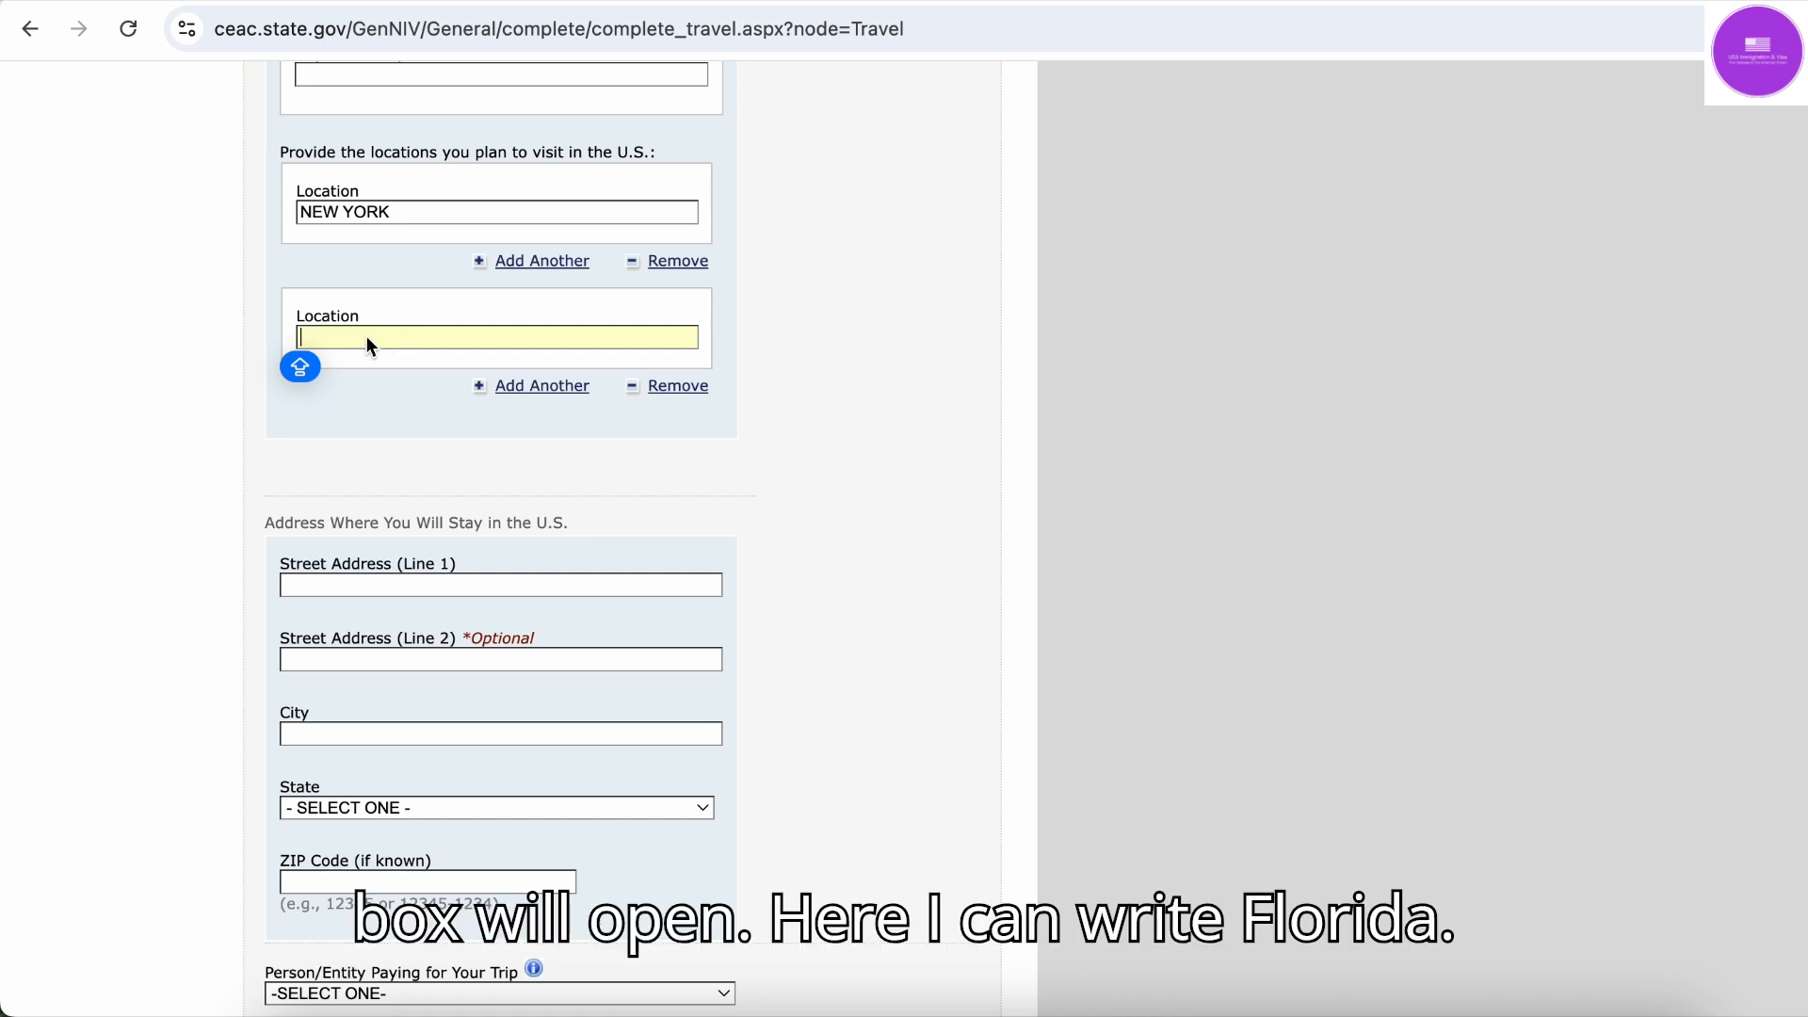
type("FLO")
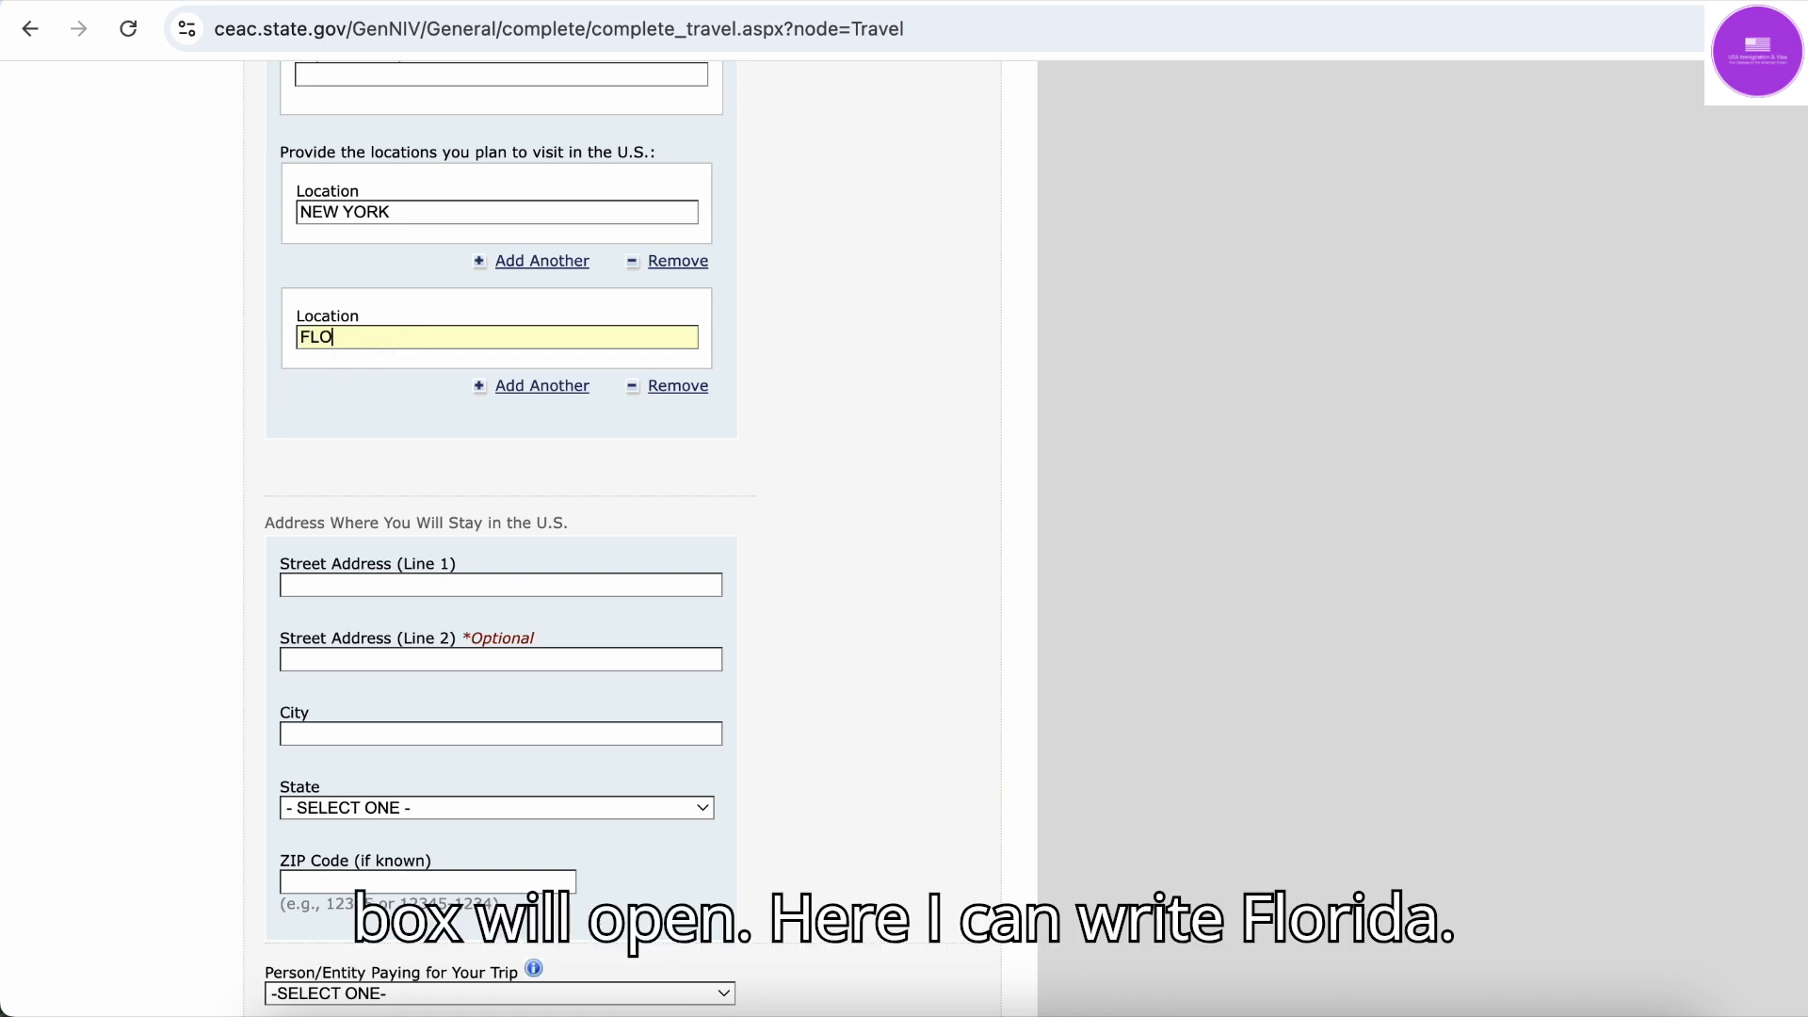
type("RIDA")
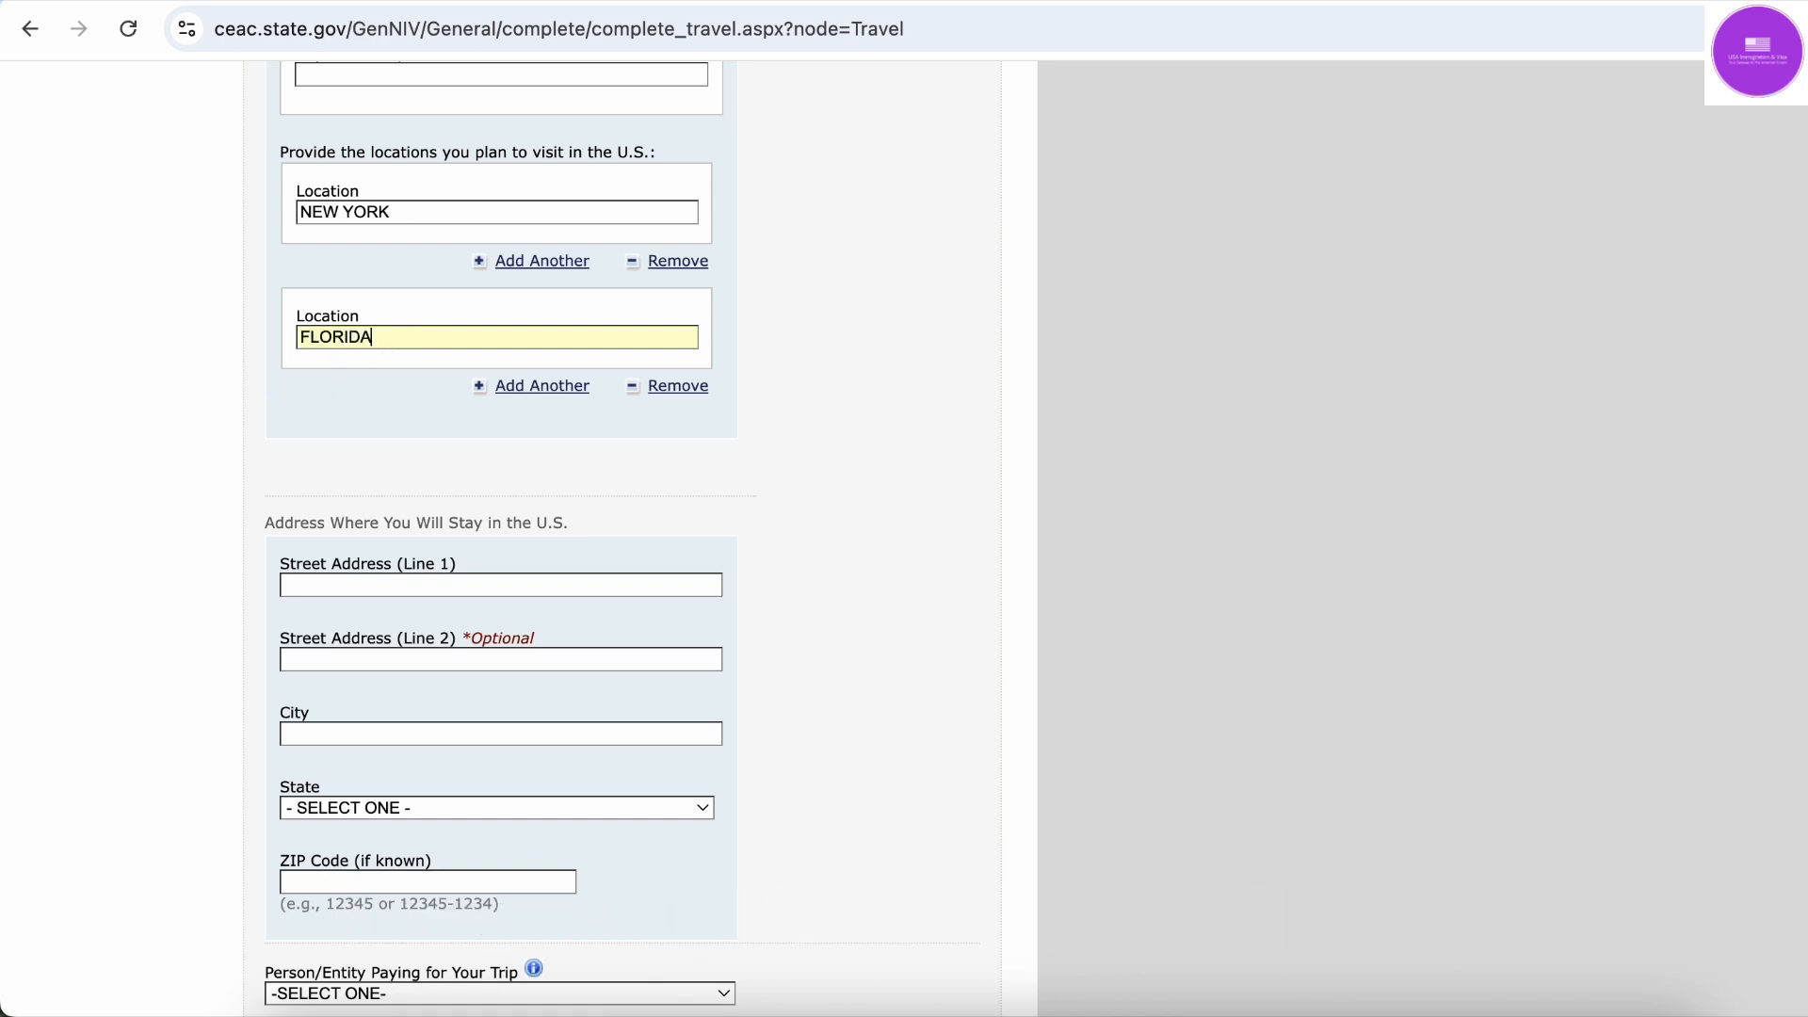
left_click(536, 392)
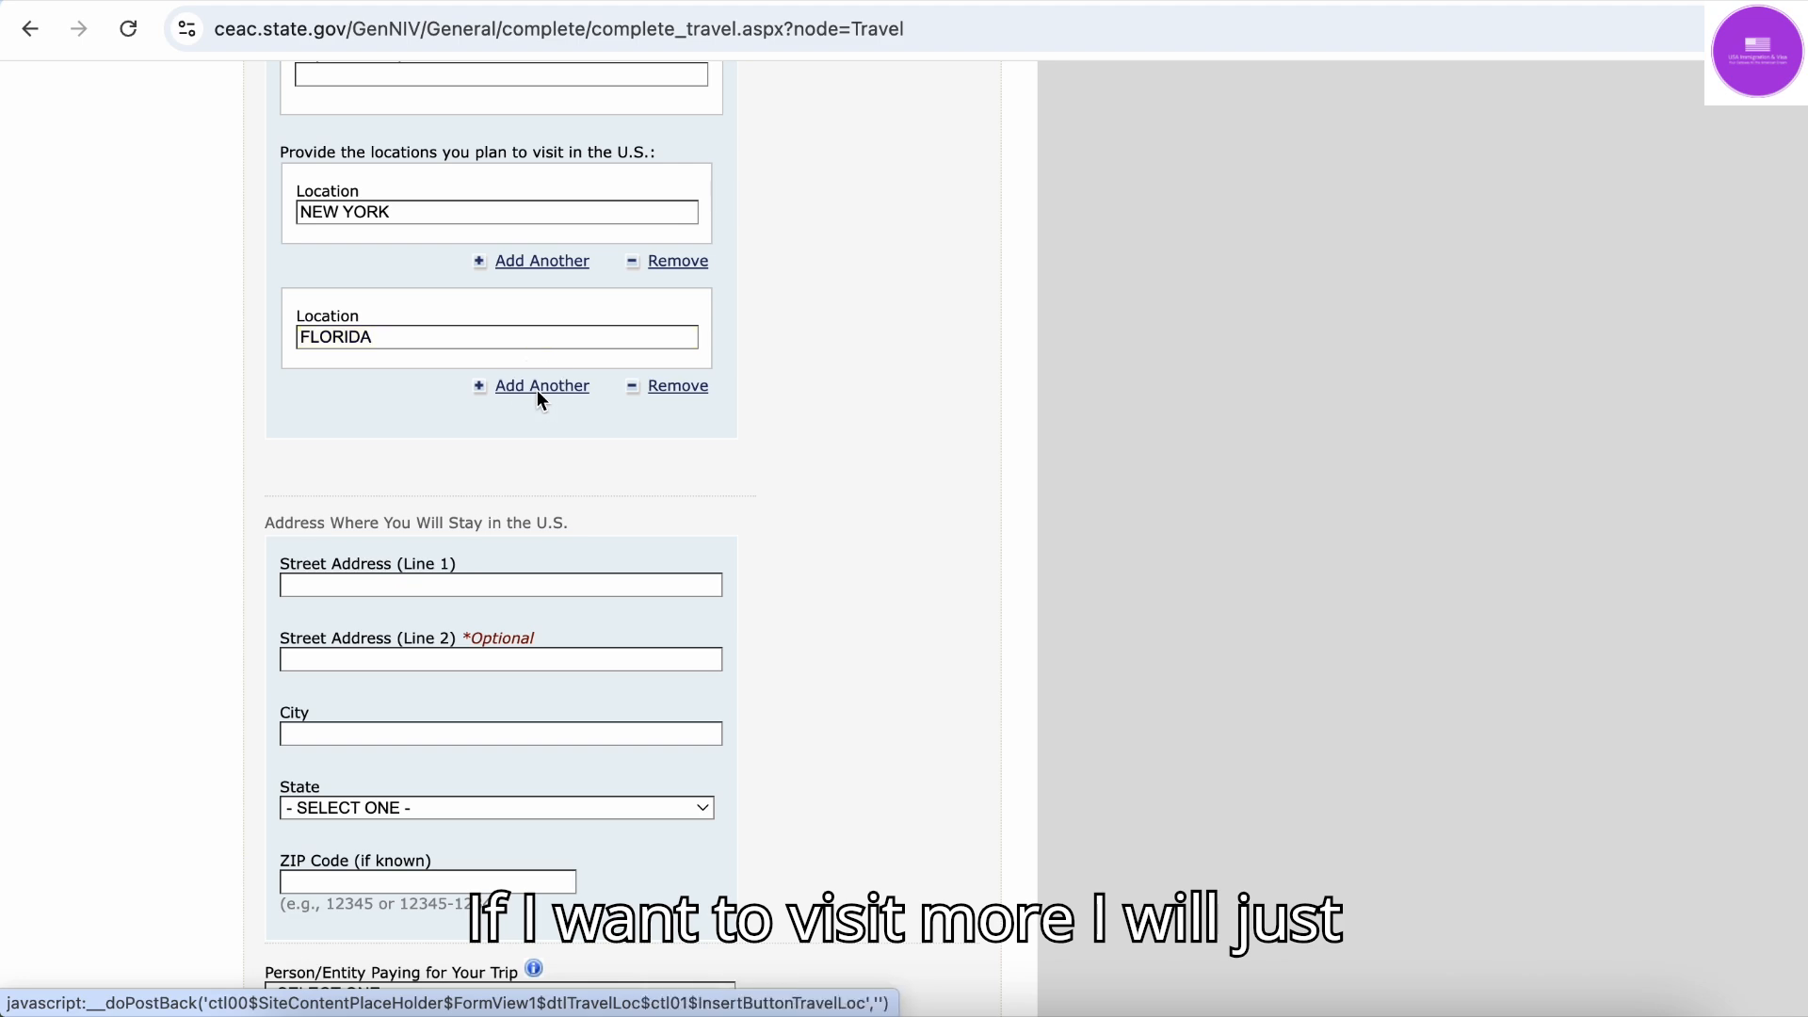
scroll(537, 390, "down", 10)
scroll(496, 293, "up", 5)
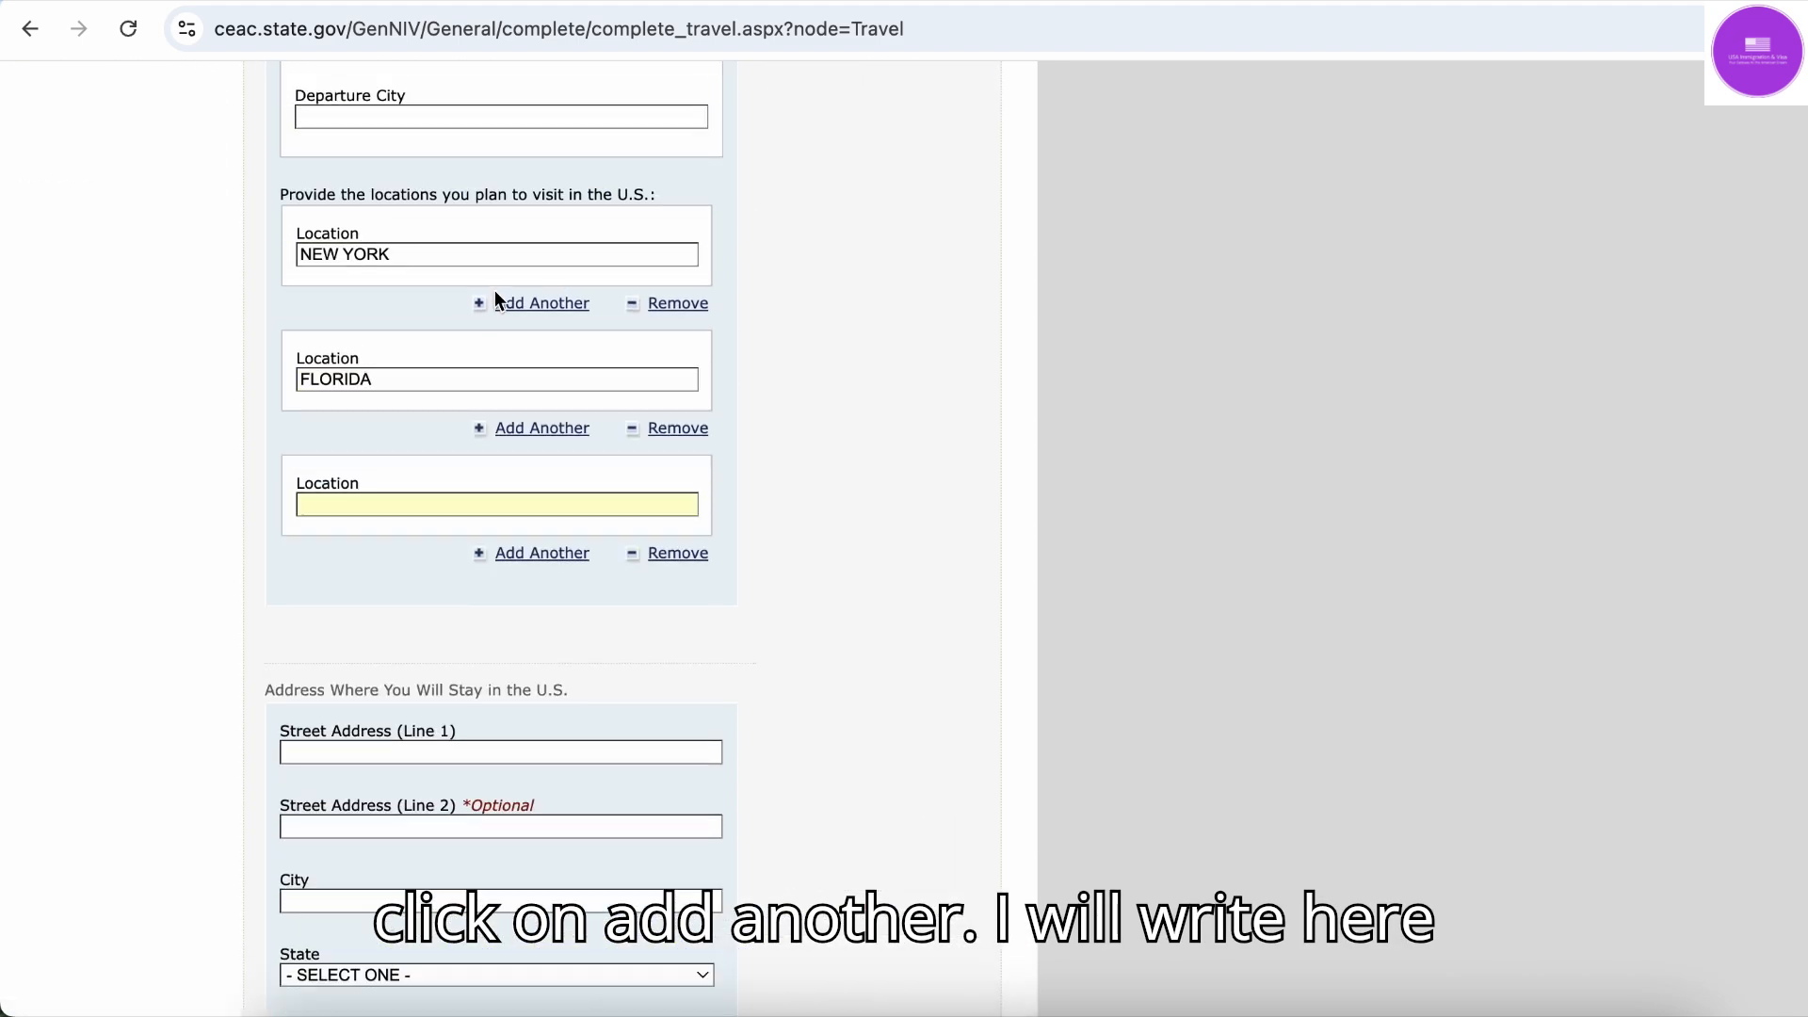
type("LO")
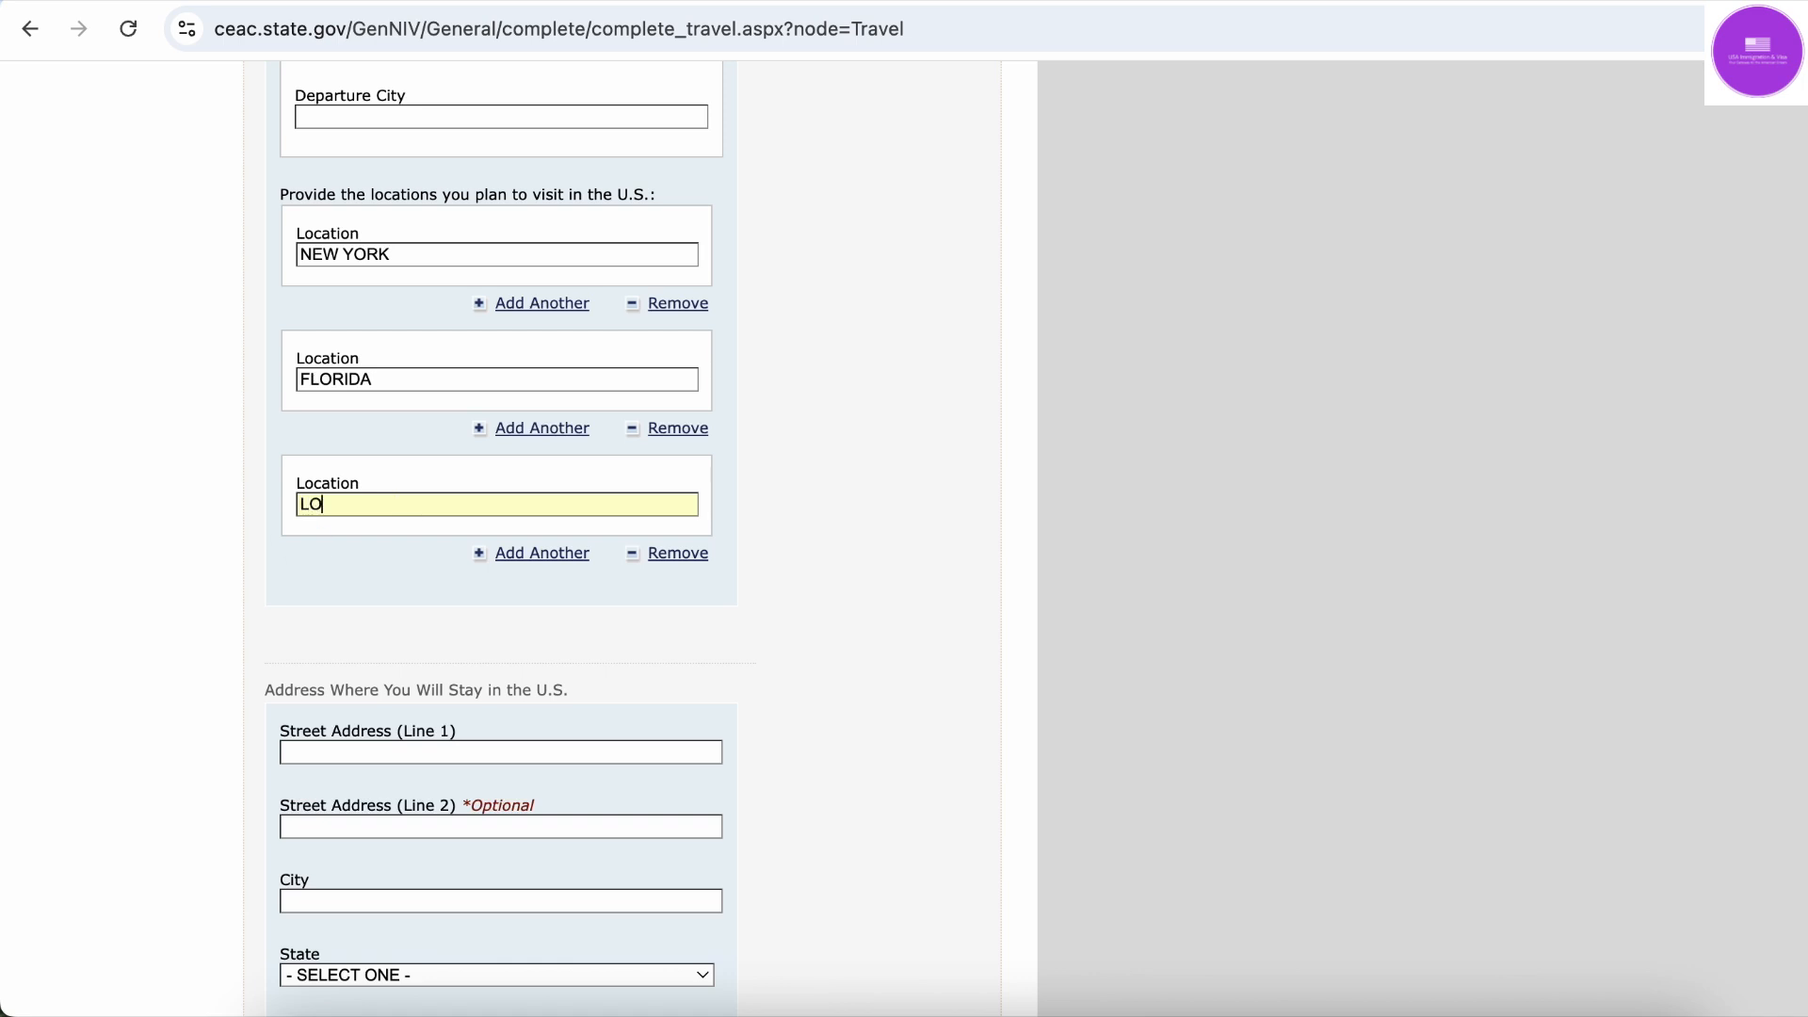
type("S ANGELES")
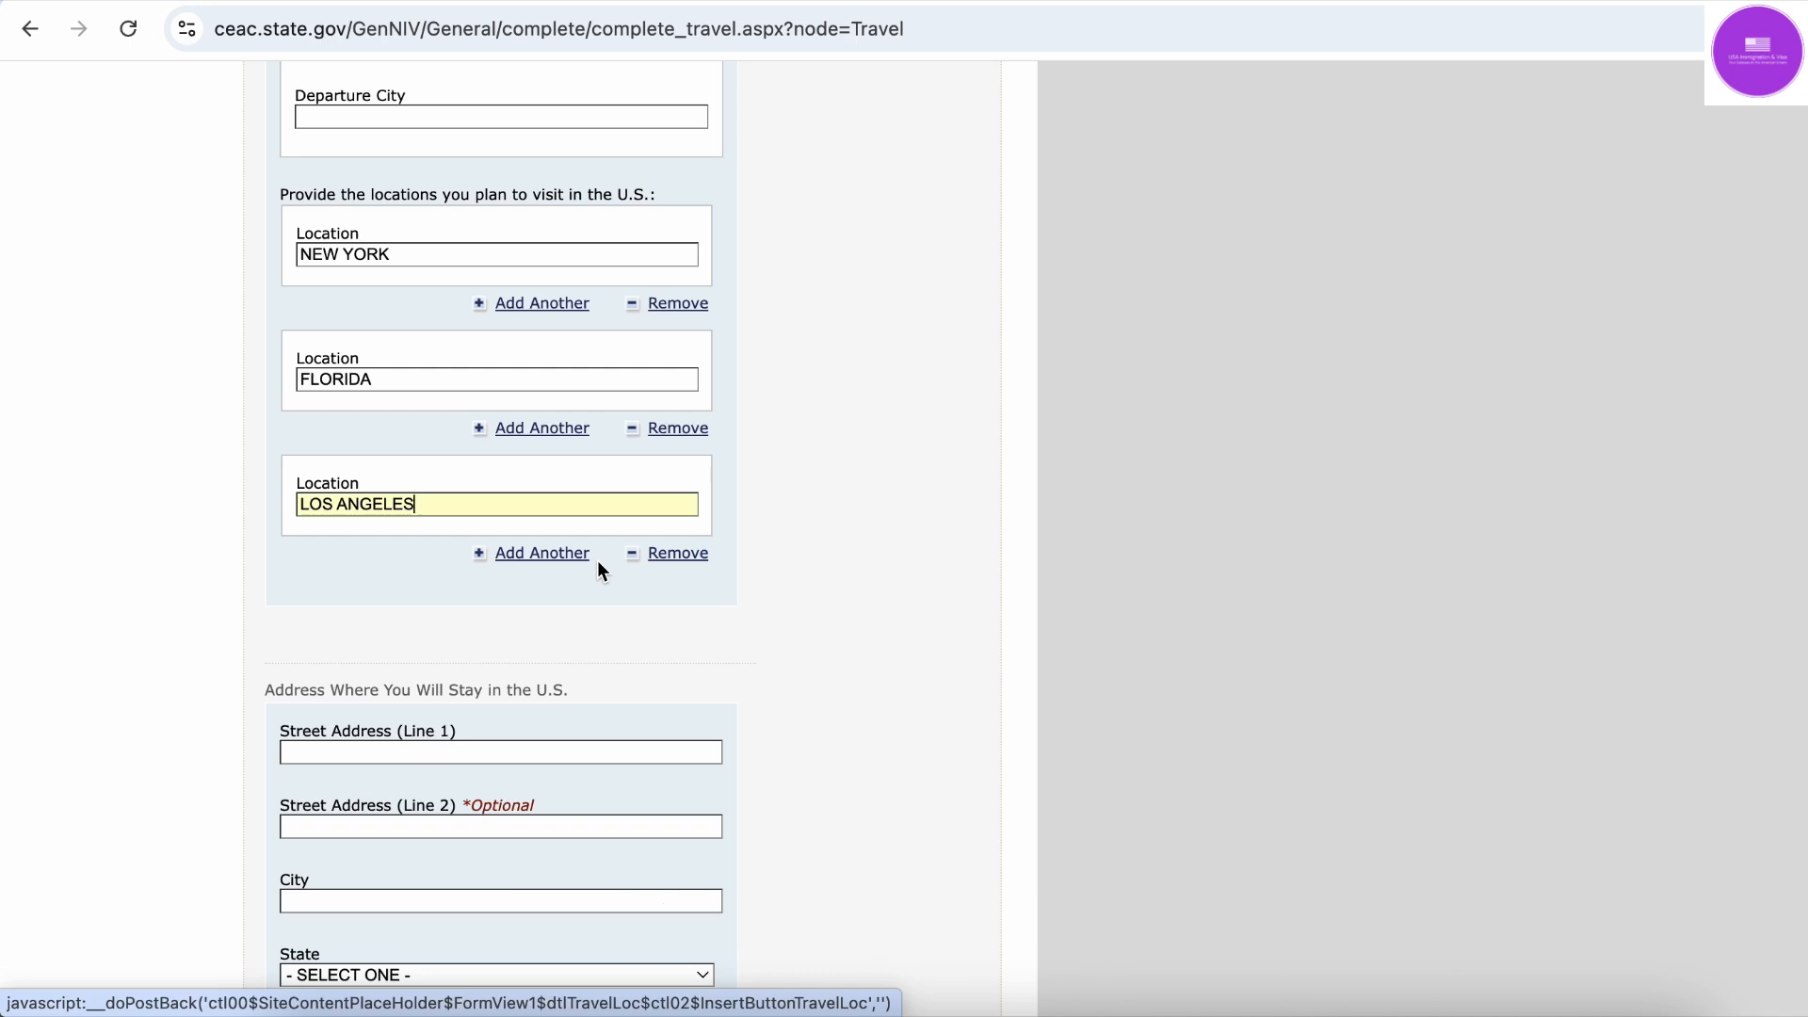
Review the fields for the U.S. stay address and change the specific travel plans answer to No
scroll(597, 561, "down", 4)
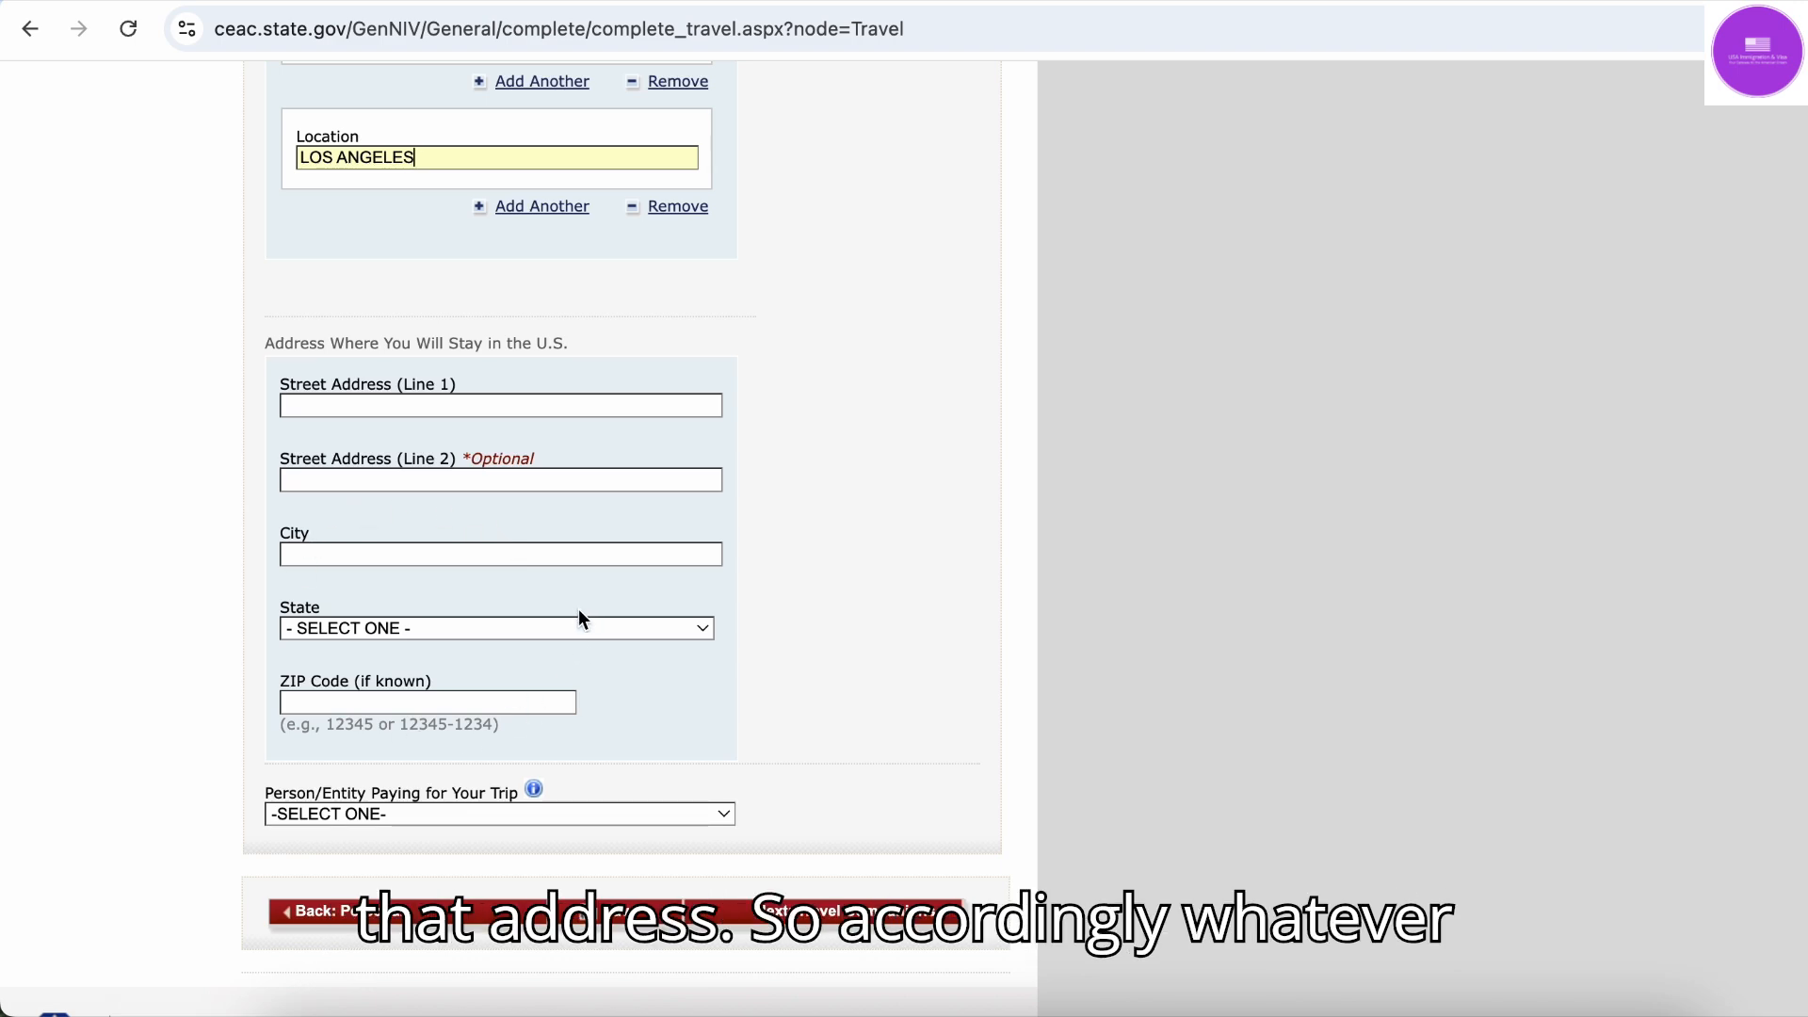
scroll(578, 611, "up", 6)
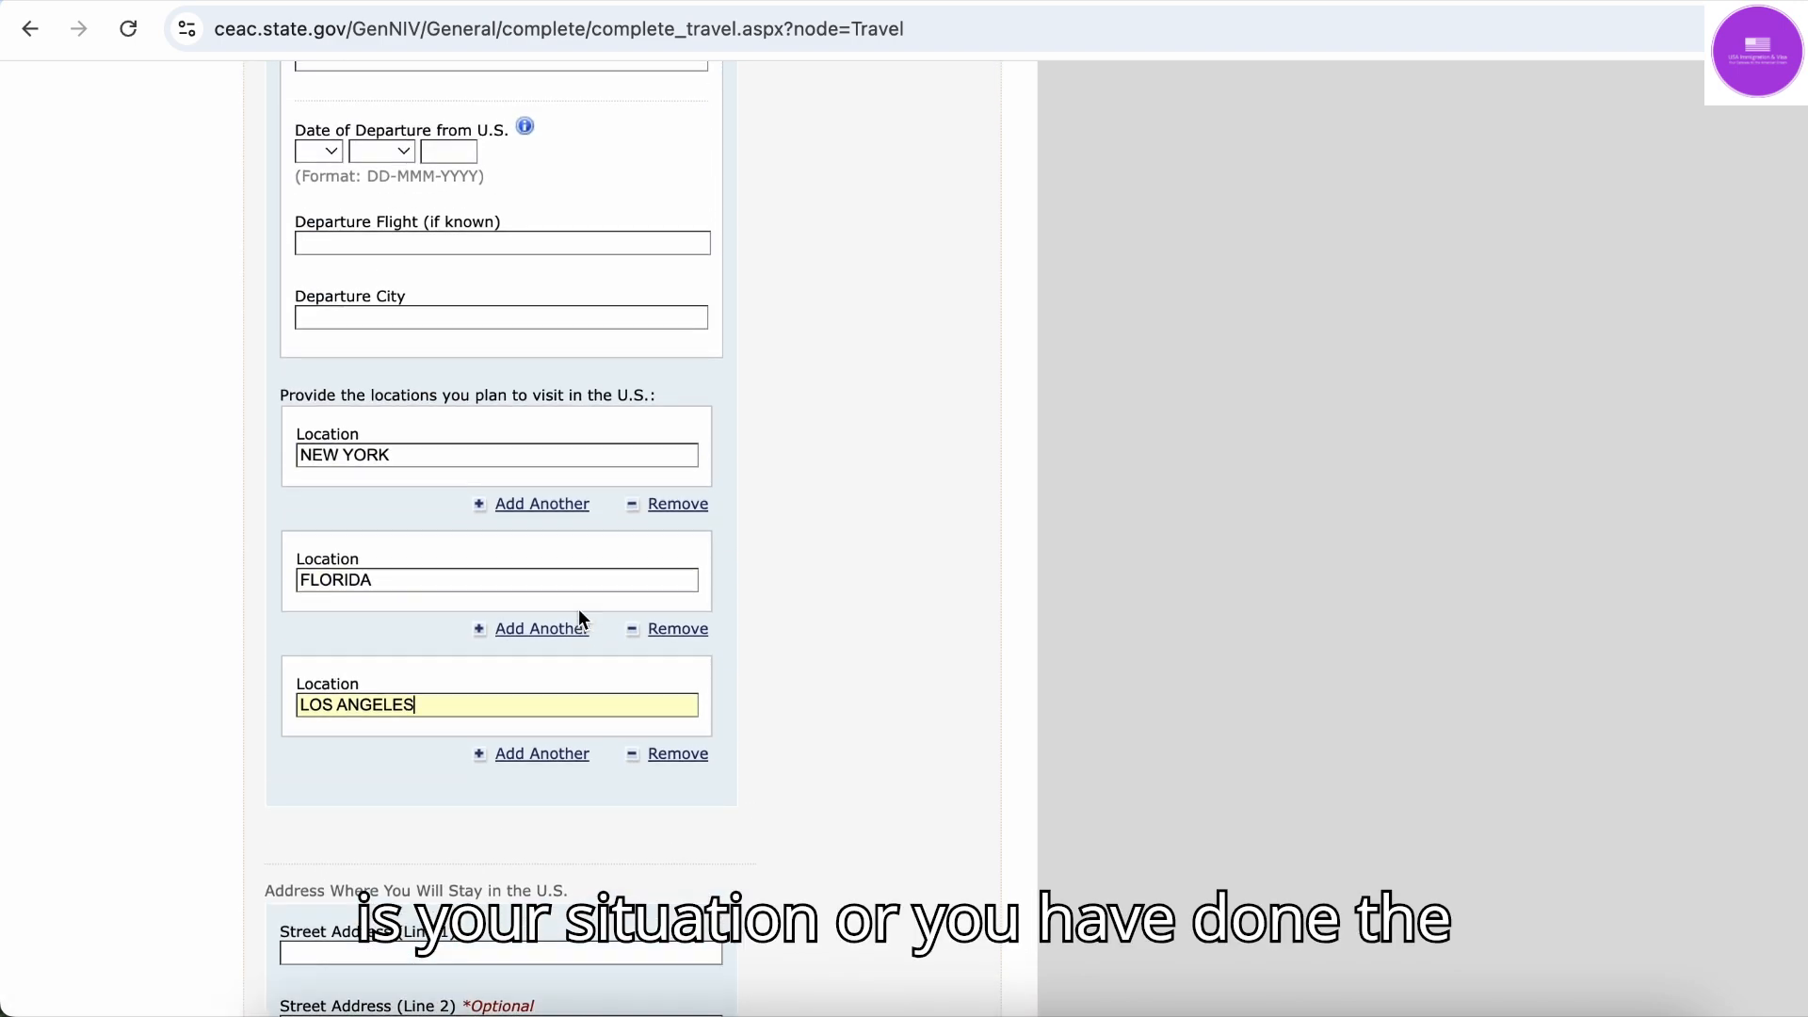
scroll(578, 610, "up", 2)
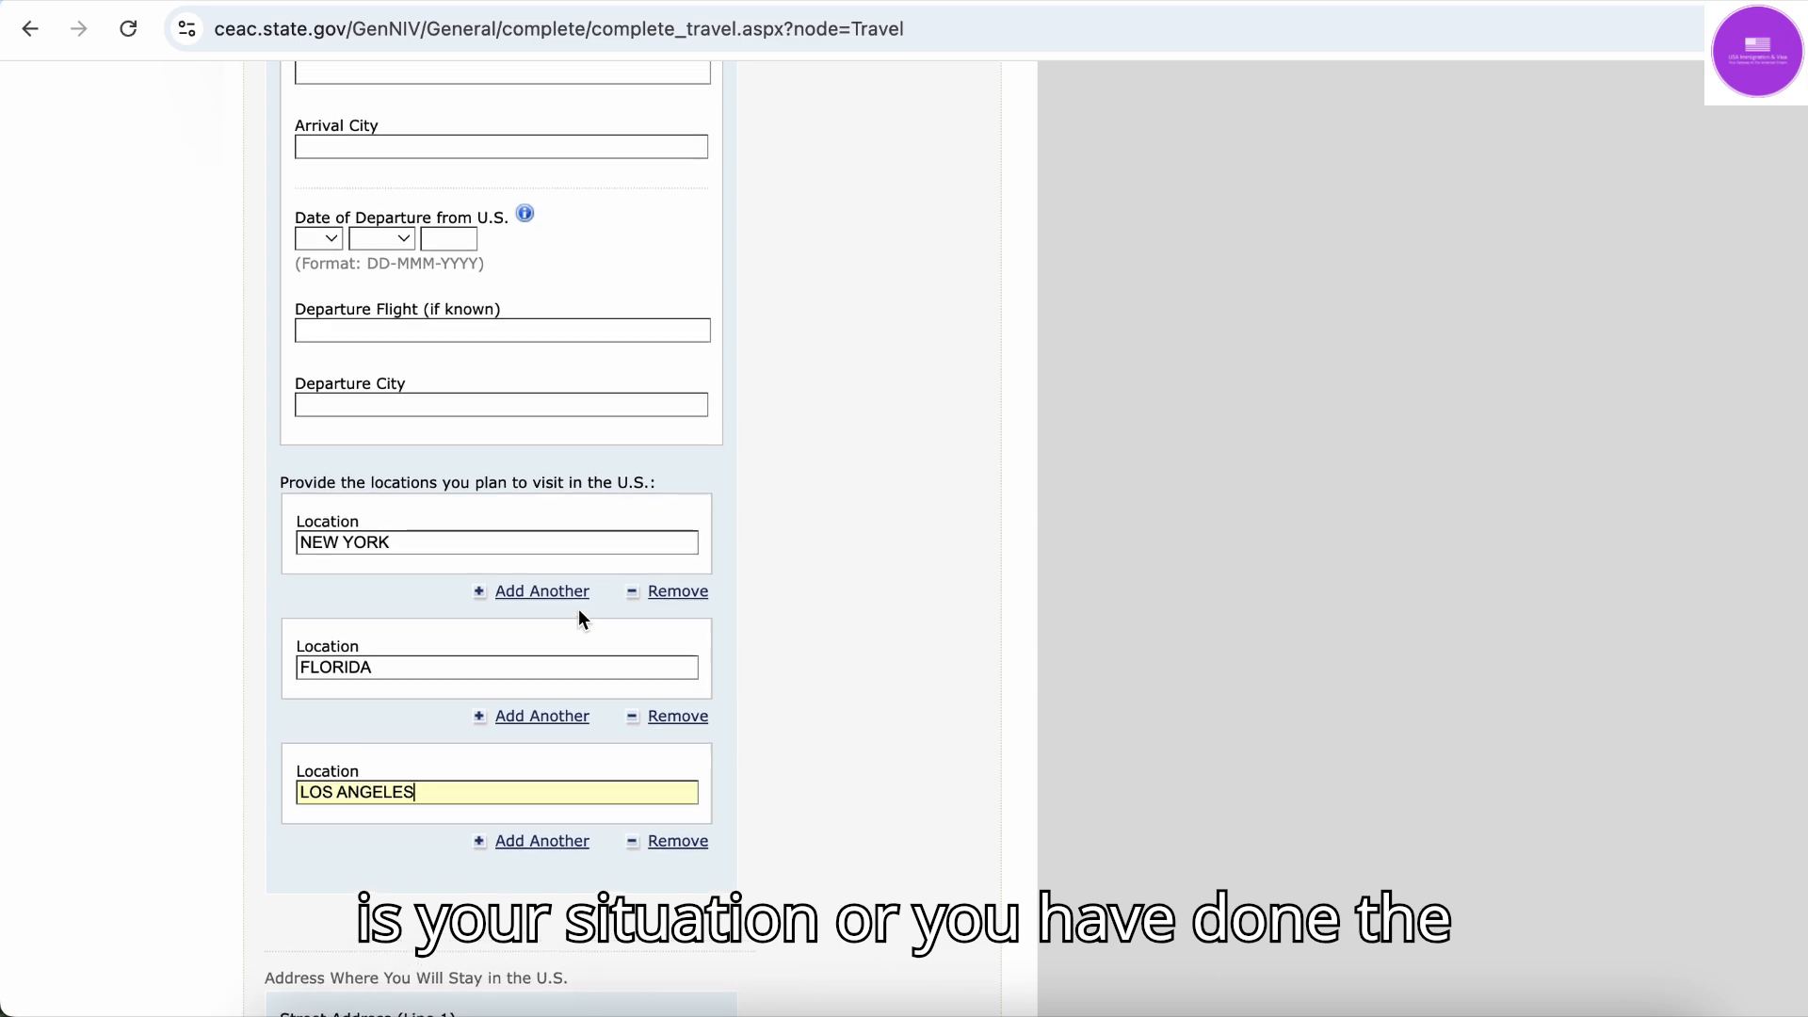
scroll(578, 612, "down", 8)
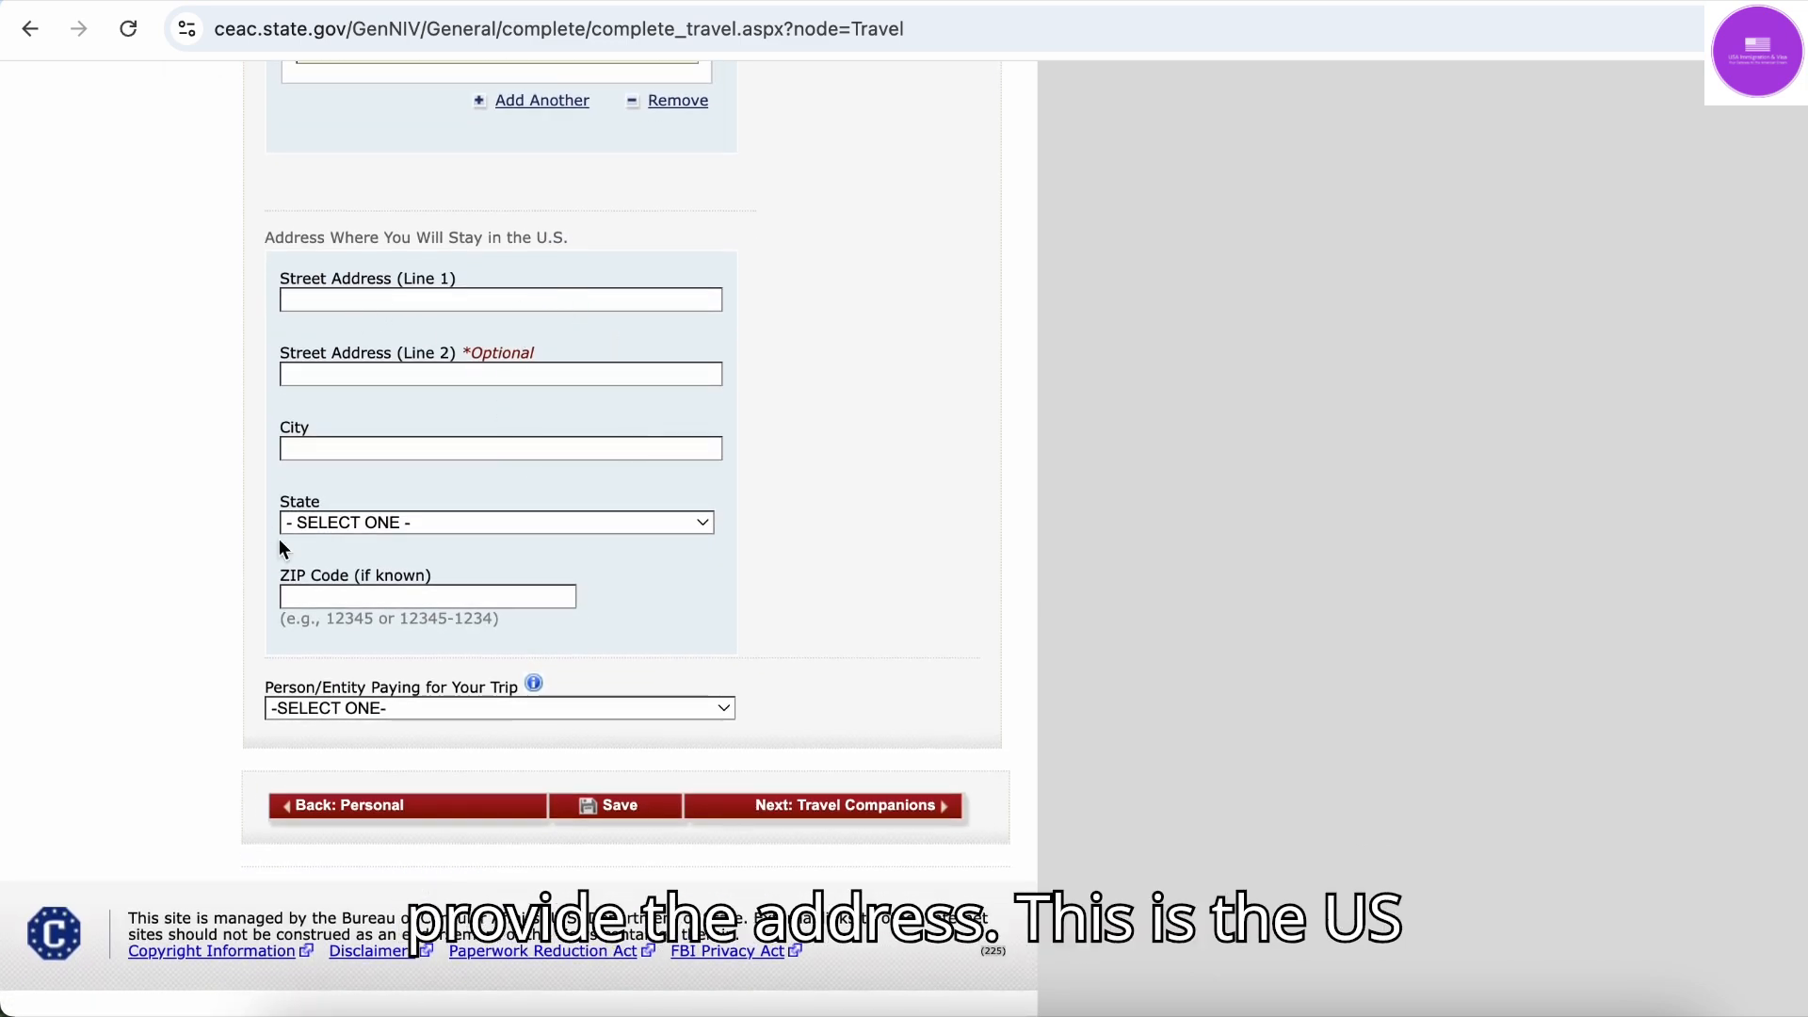
scroll(579, 305, "up", 15)
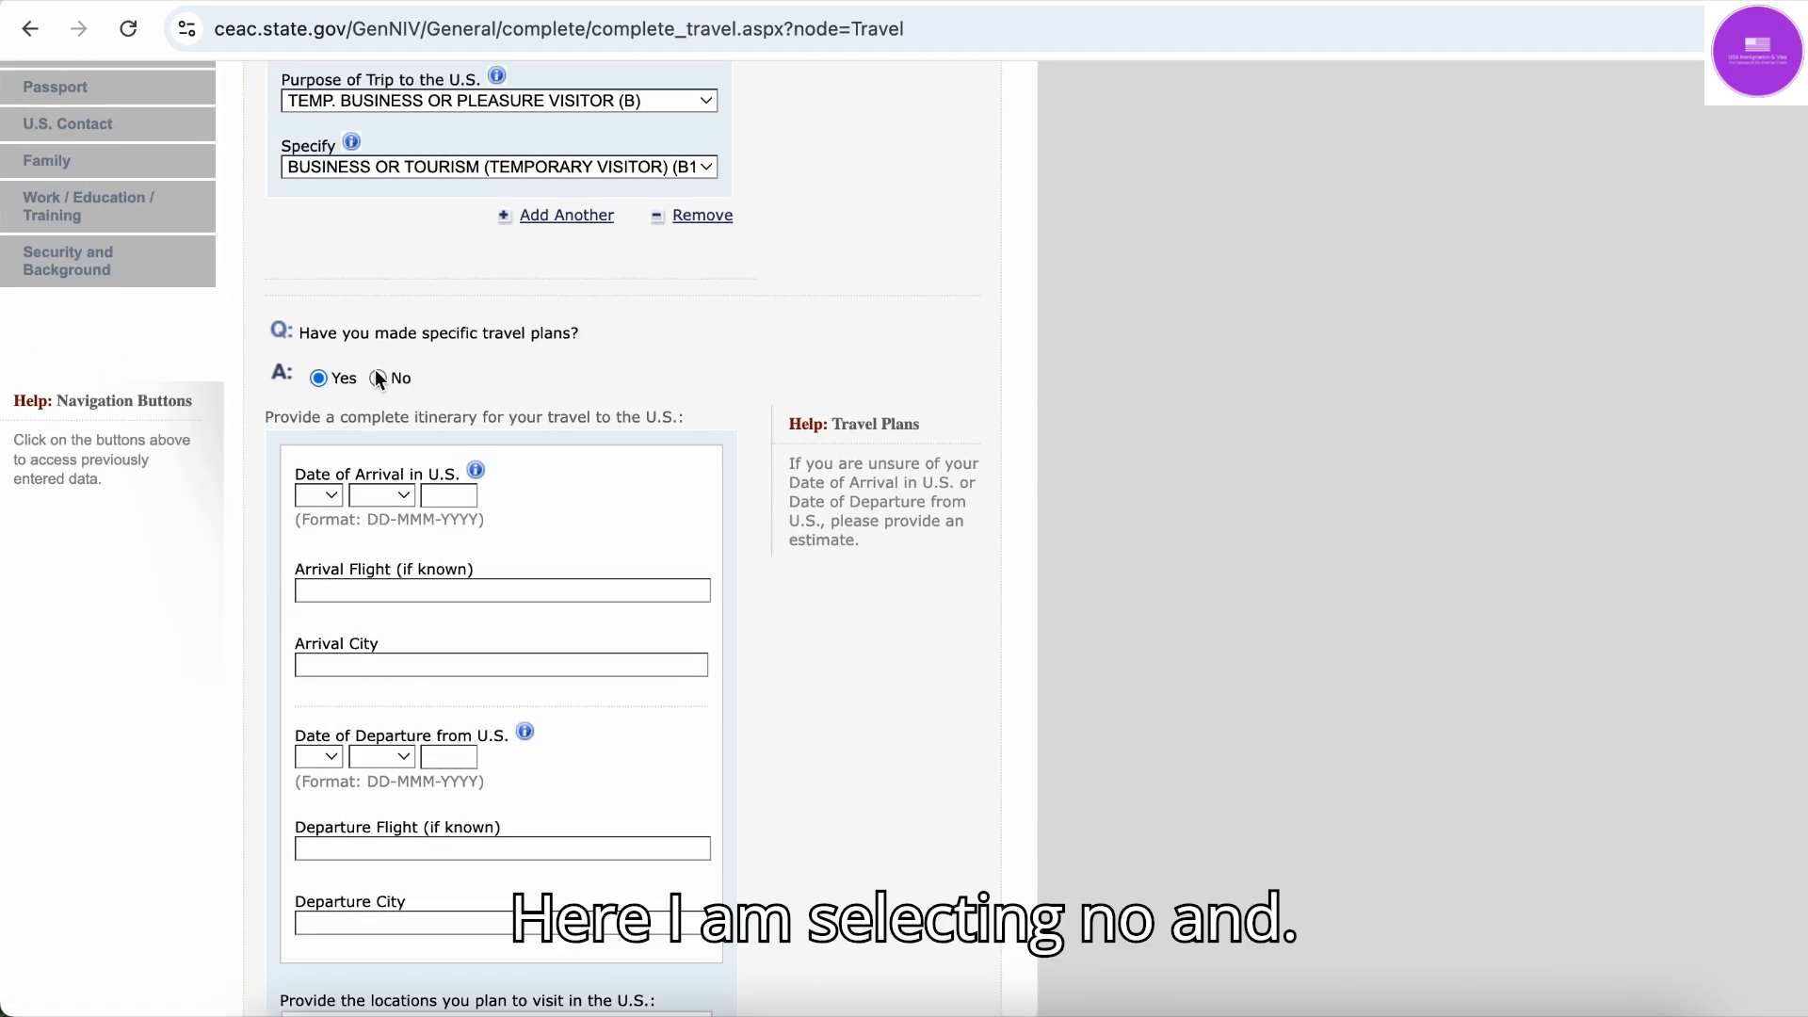
left_click(378, 377)
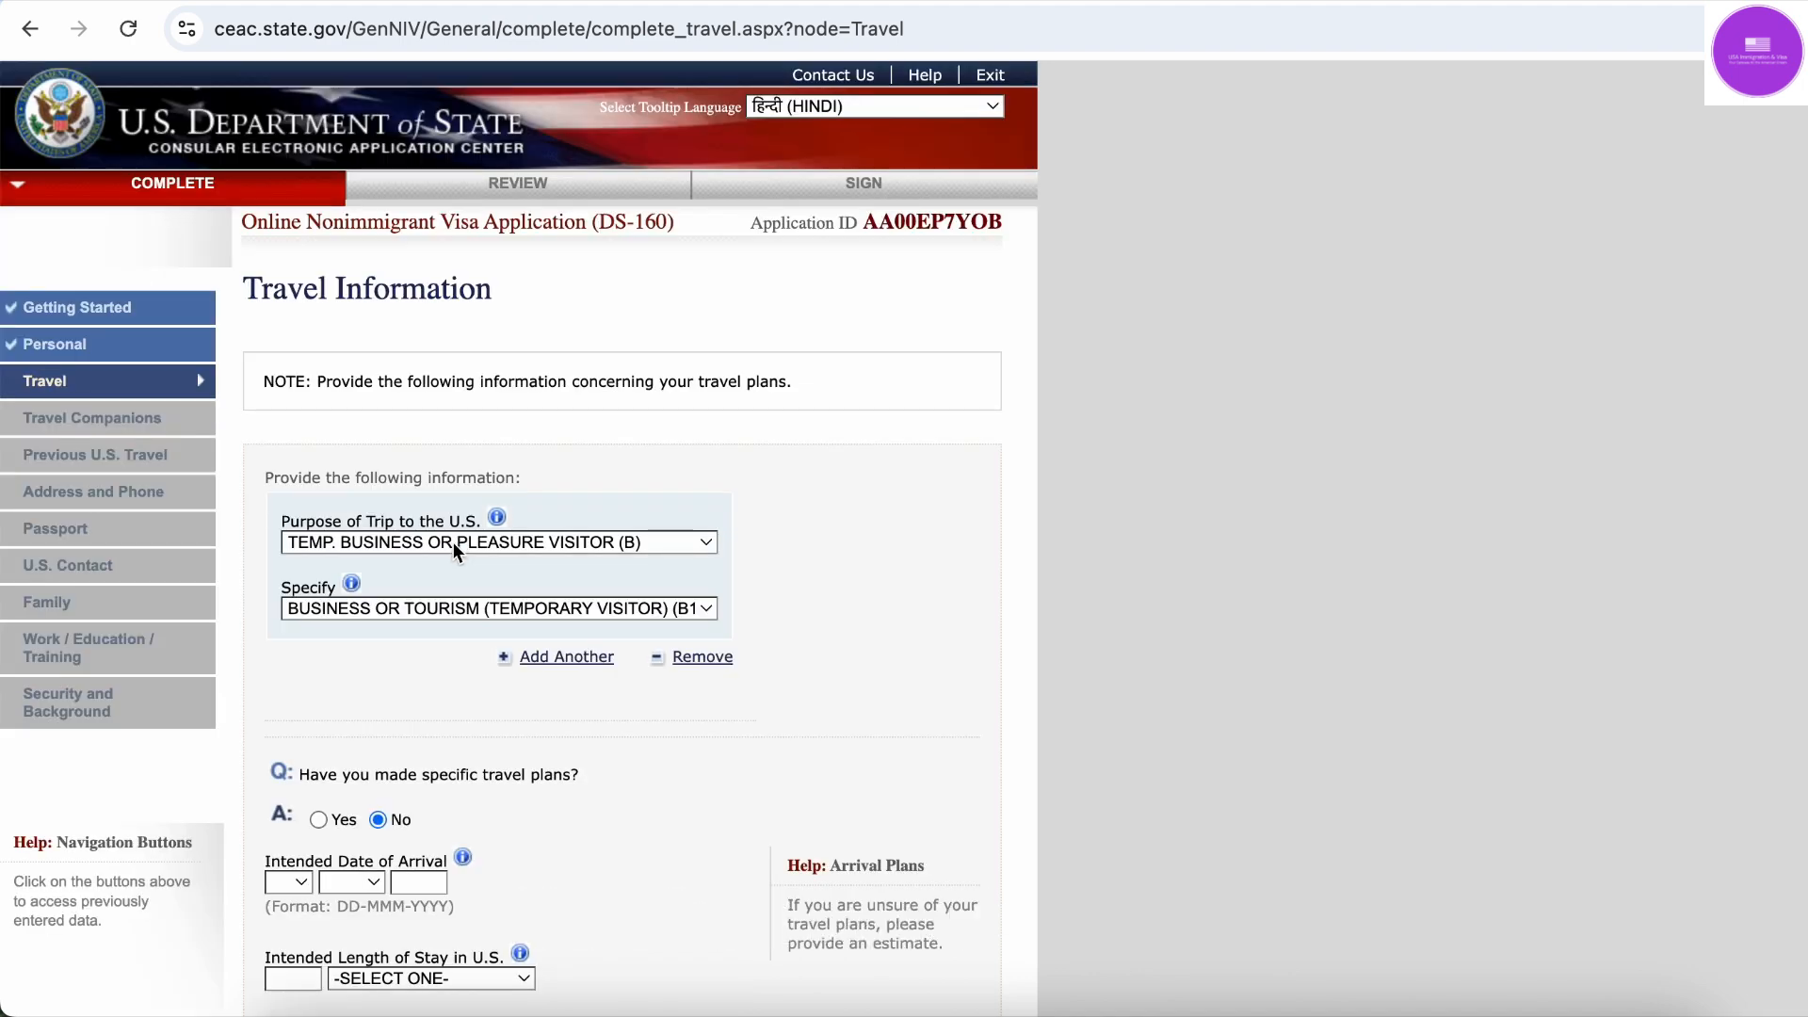
Set the intended date of arrival to 01-SEP-2025
scroll(428, 665, "down", 4)
scroll(428, 665, "down", 2)
left_click(306, 489)
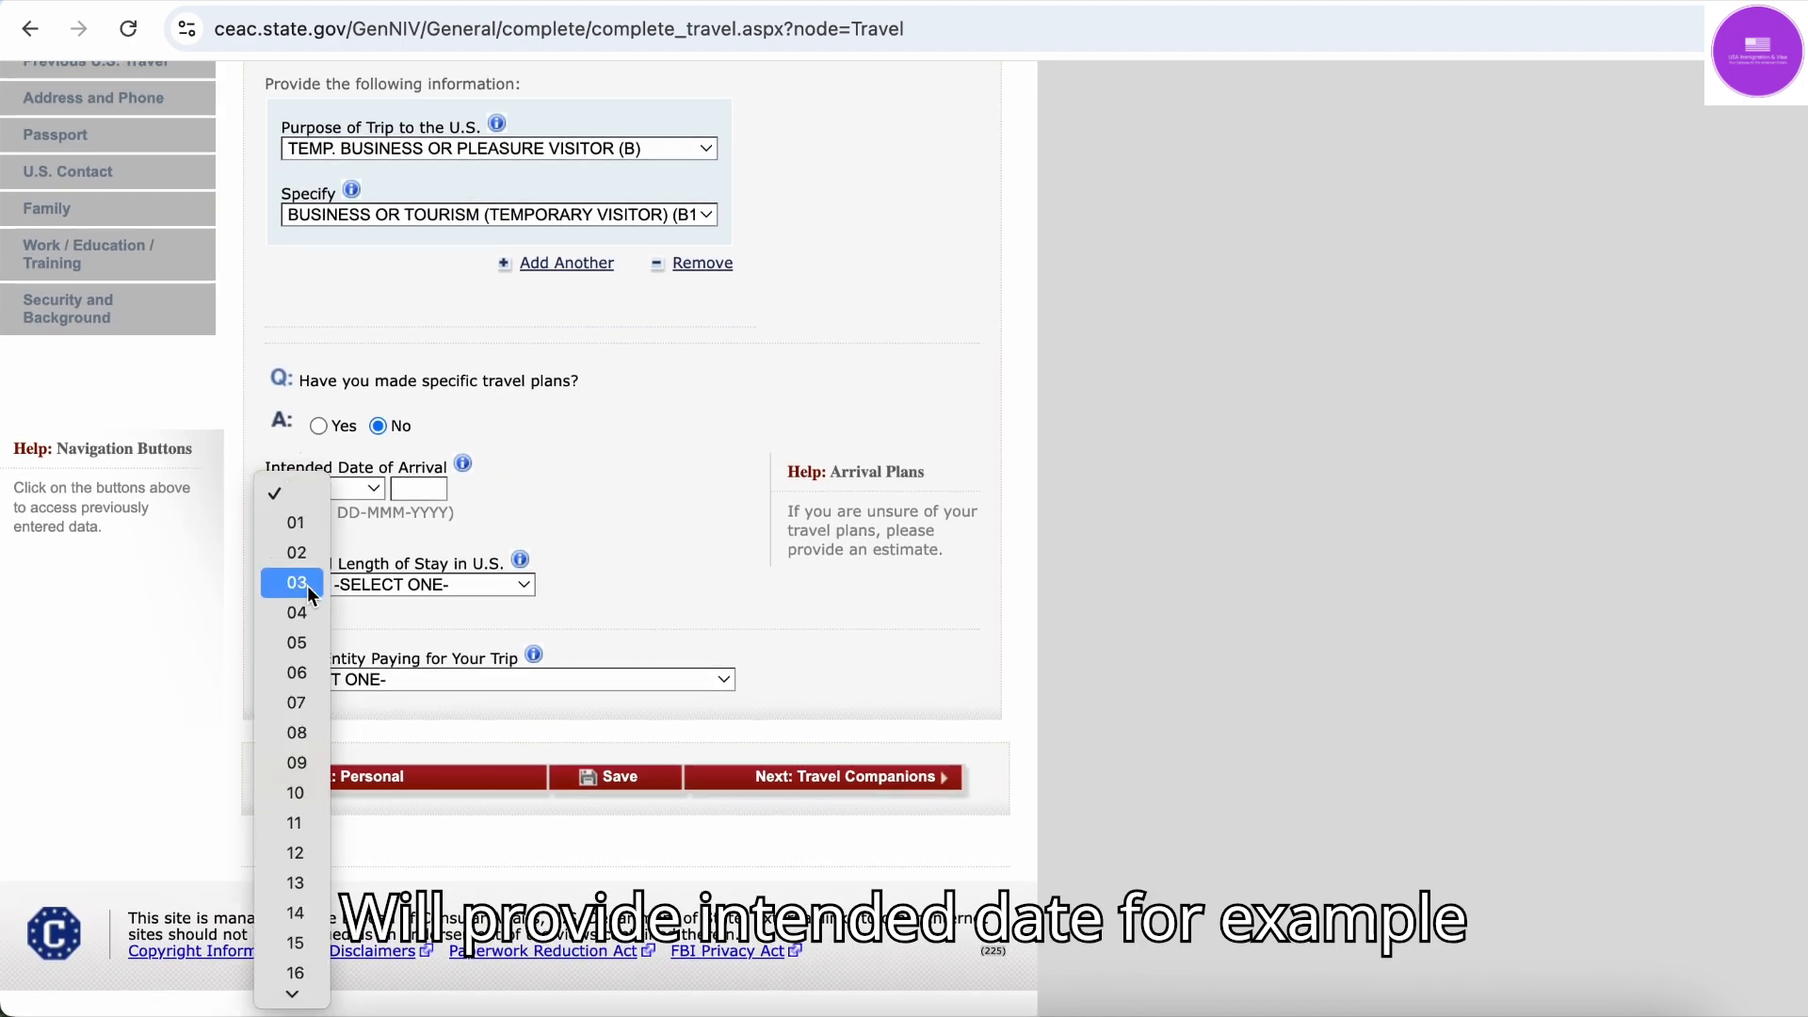
left_click(299, 525)
left_click(387, 481)
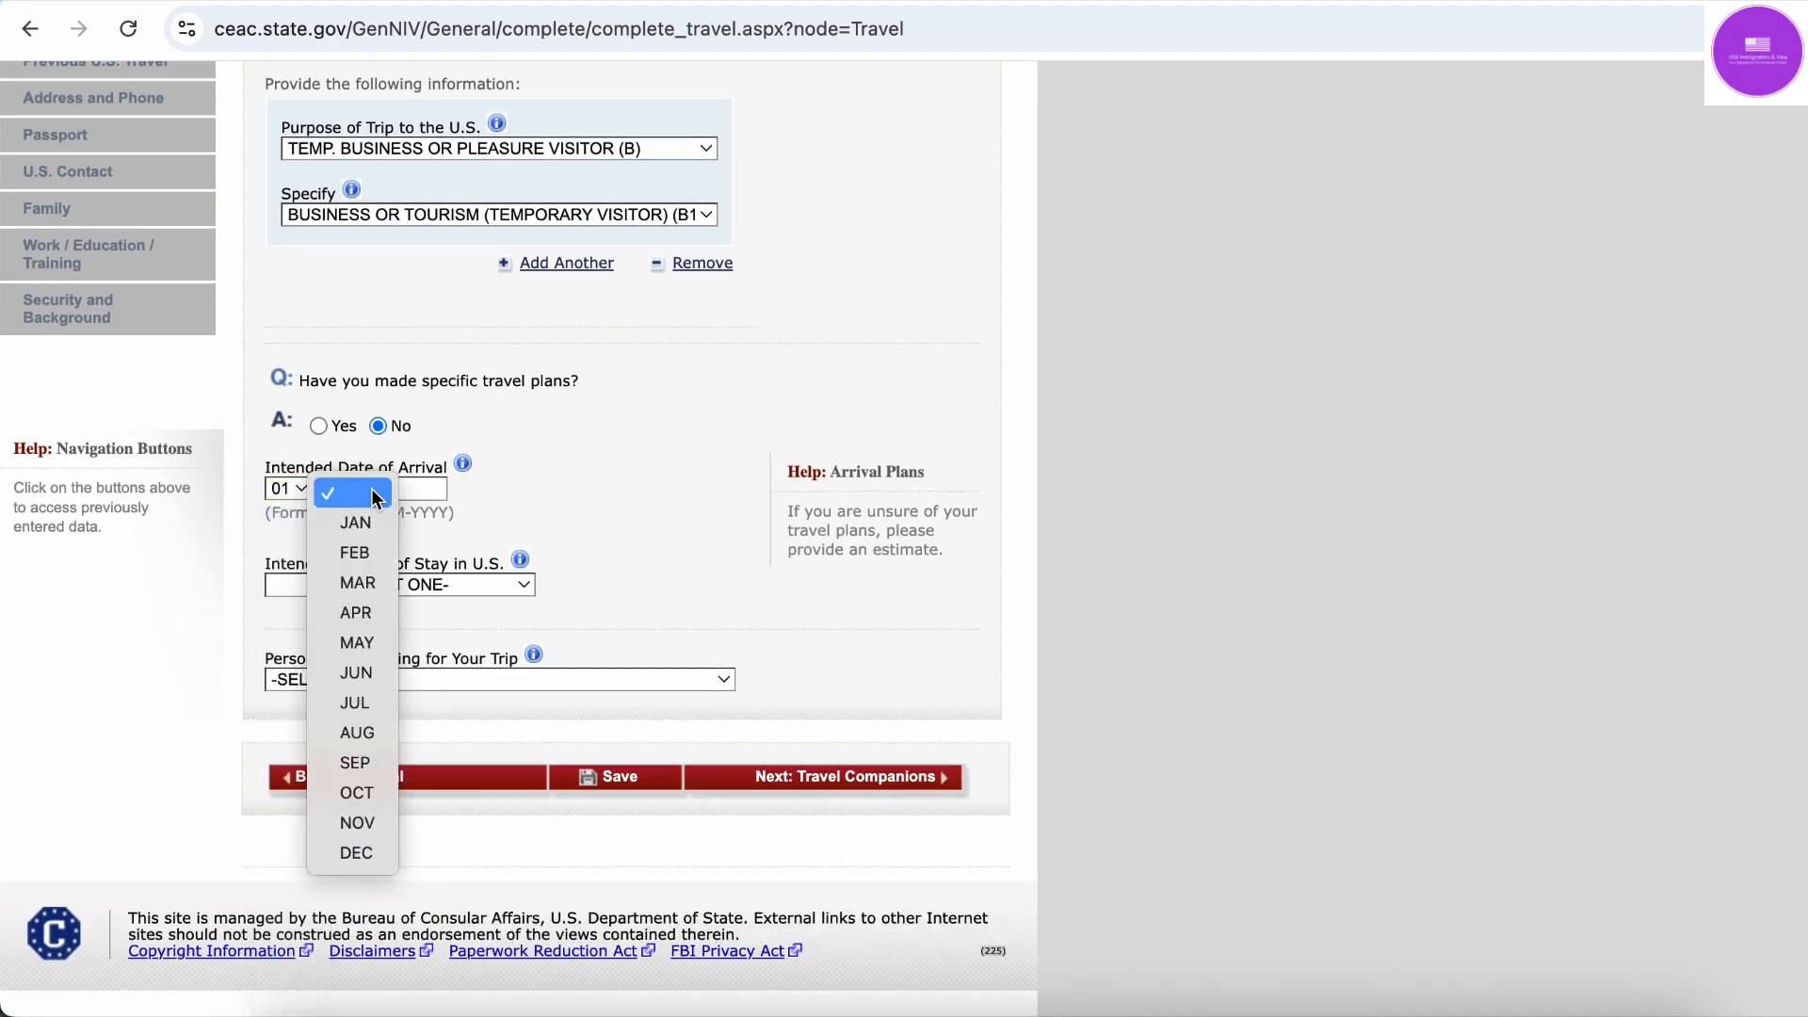
left_click(360, 767)
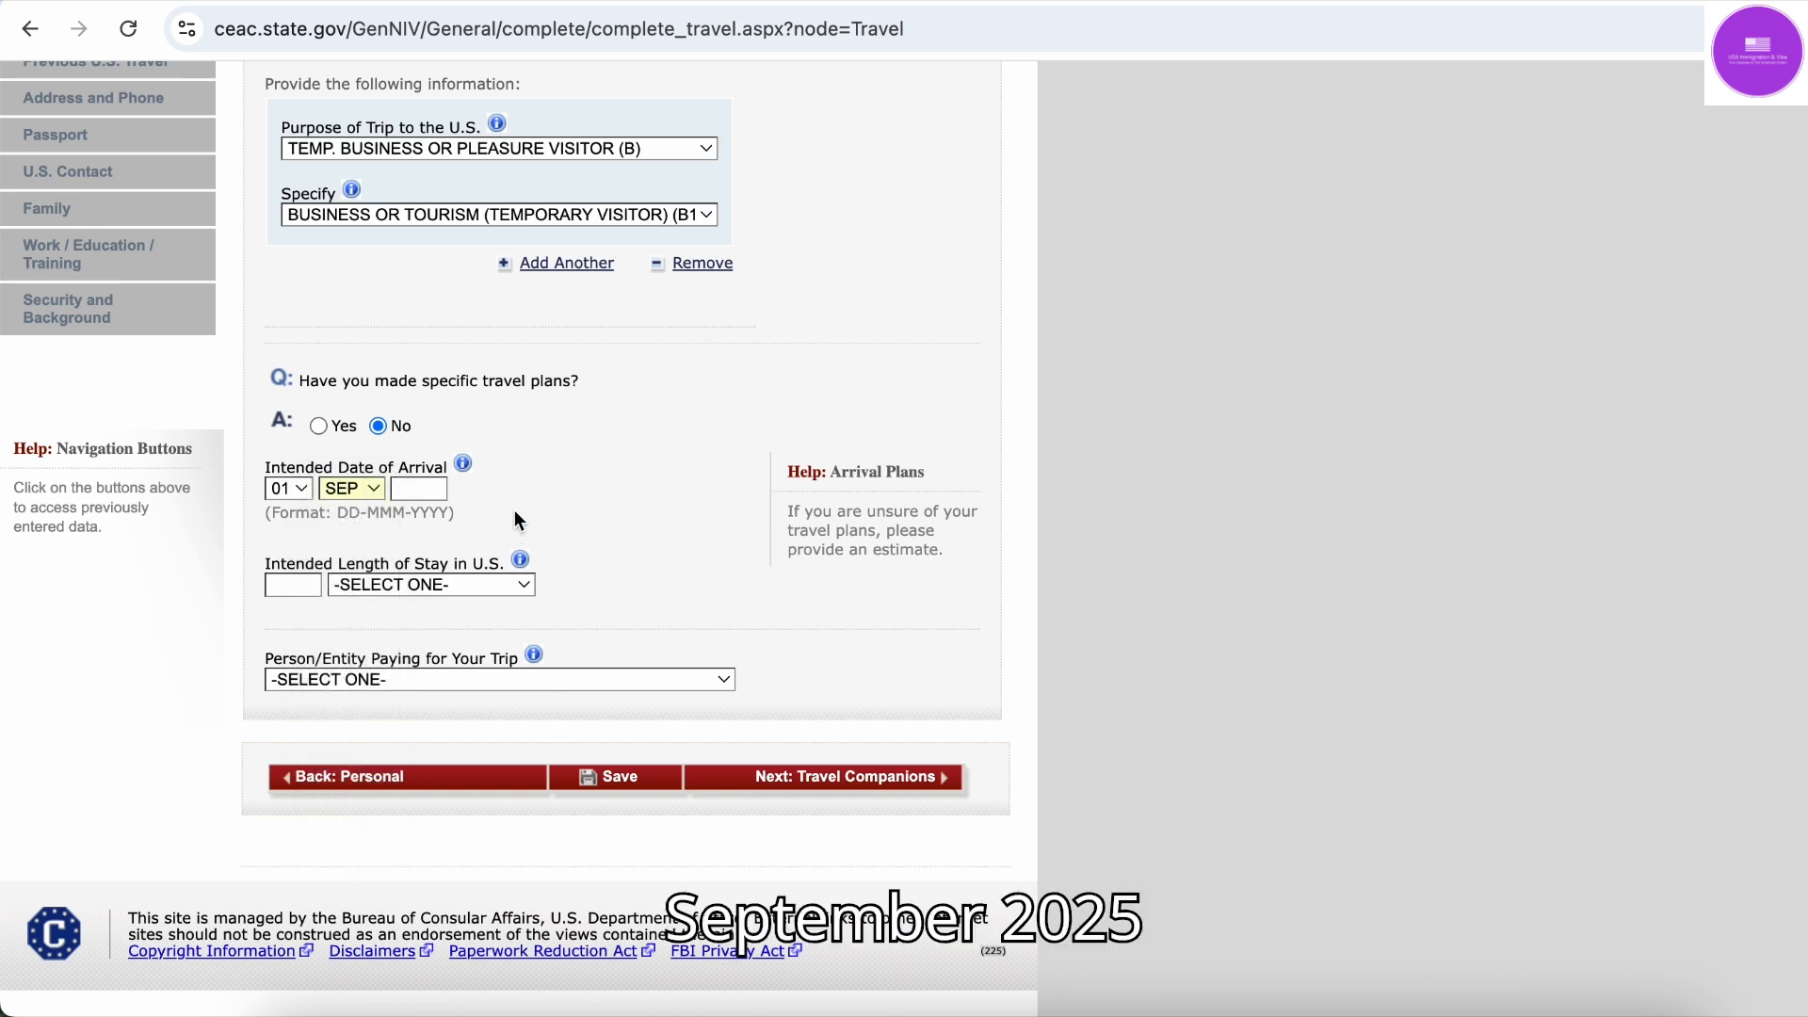
left_click(426, 494)
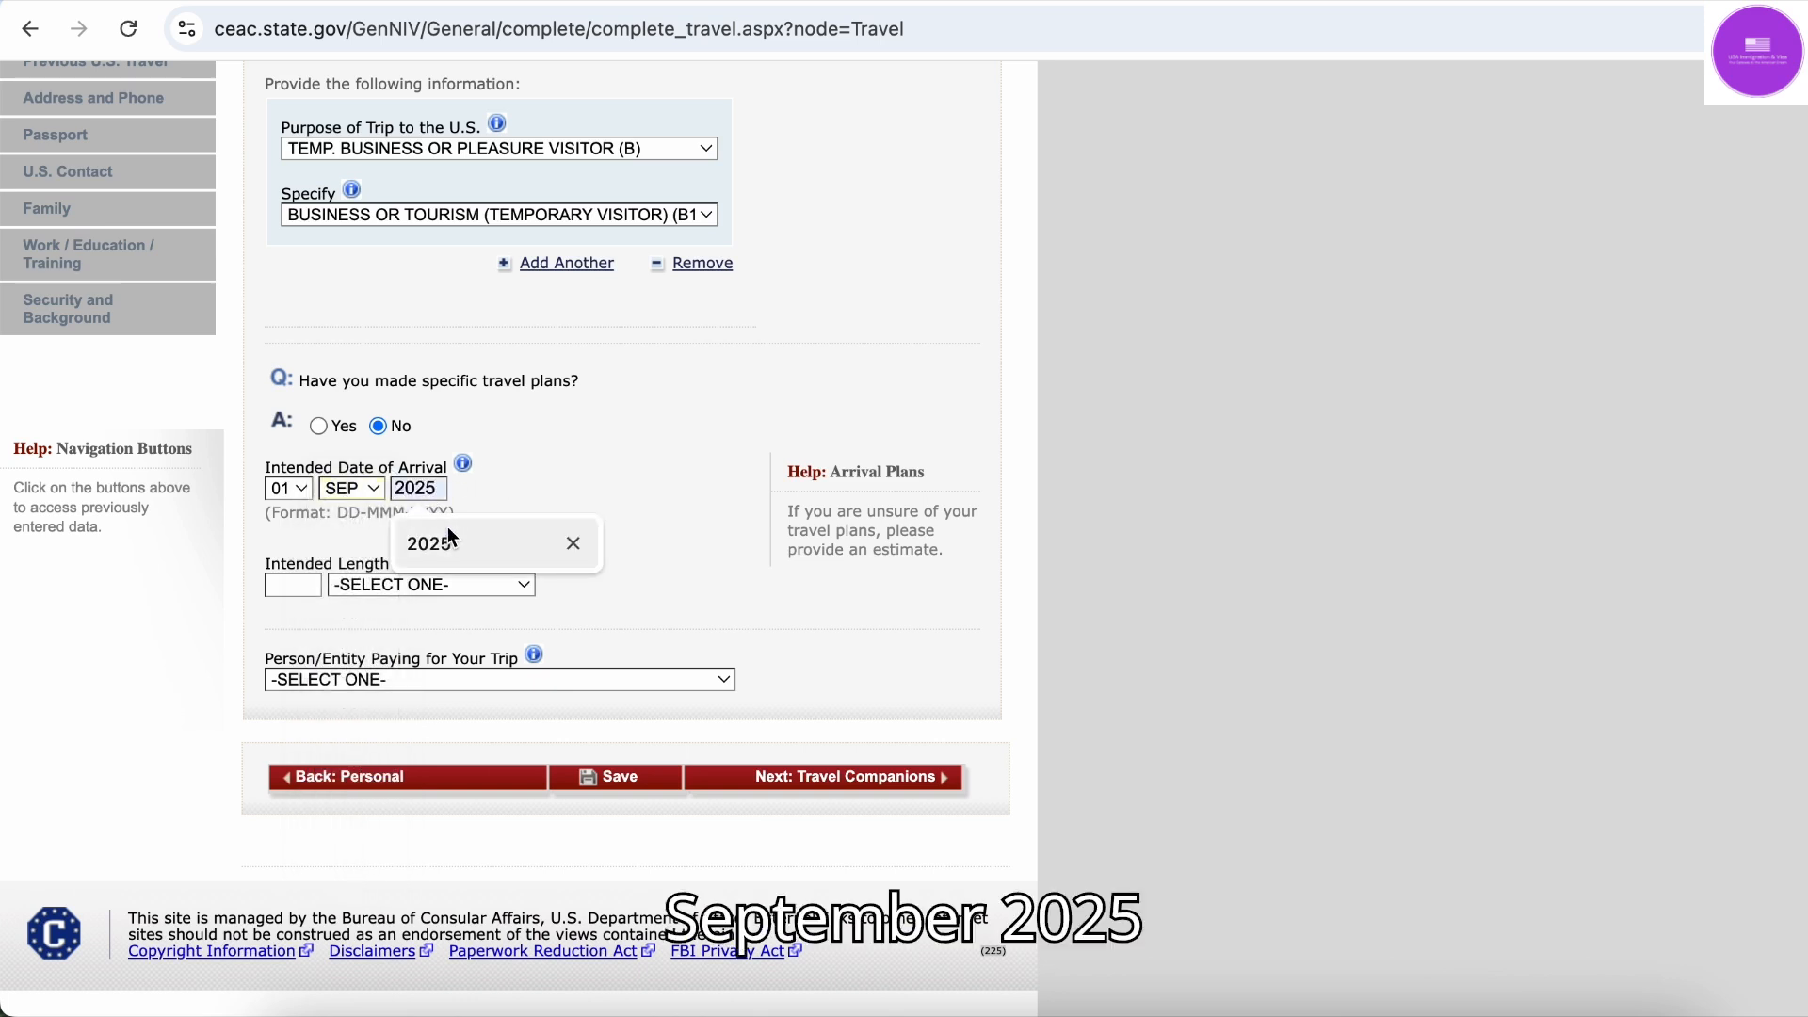
left_click(448, 533)
Set the intended length of stay in the U.S. to 1 month
left_click(316, 585)
type("1")
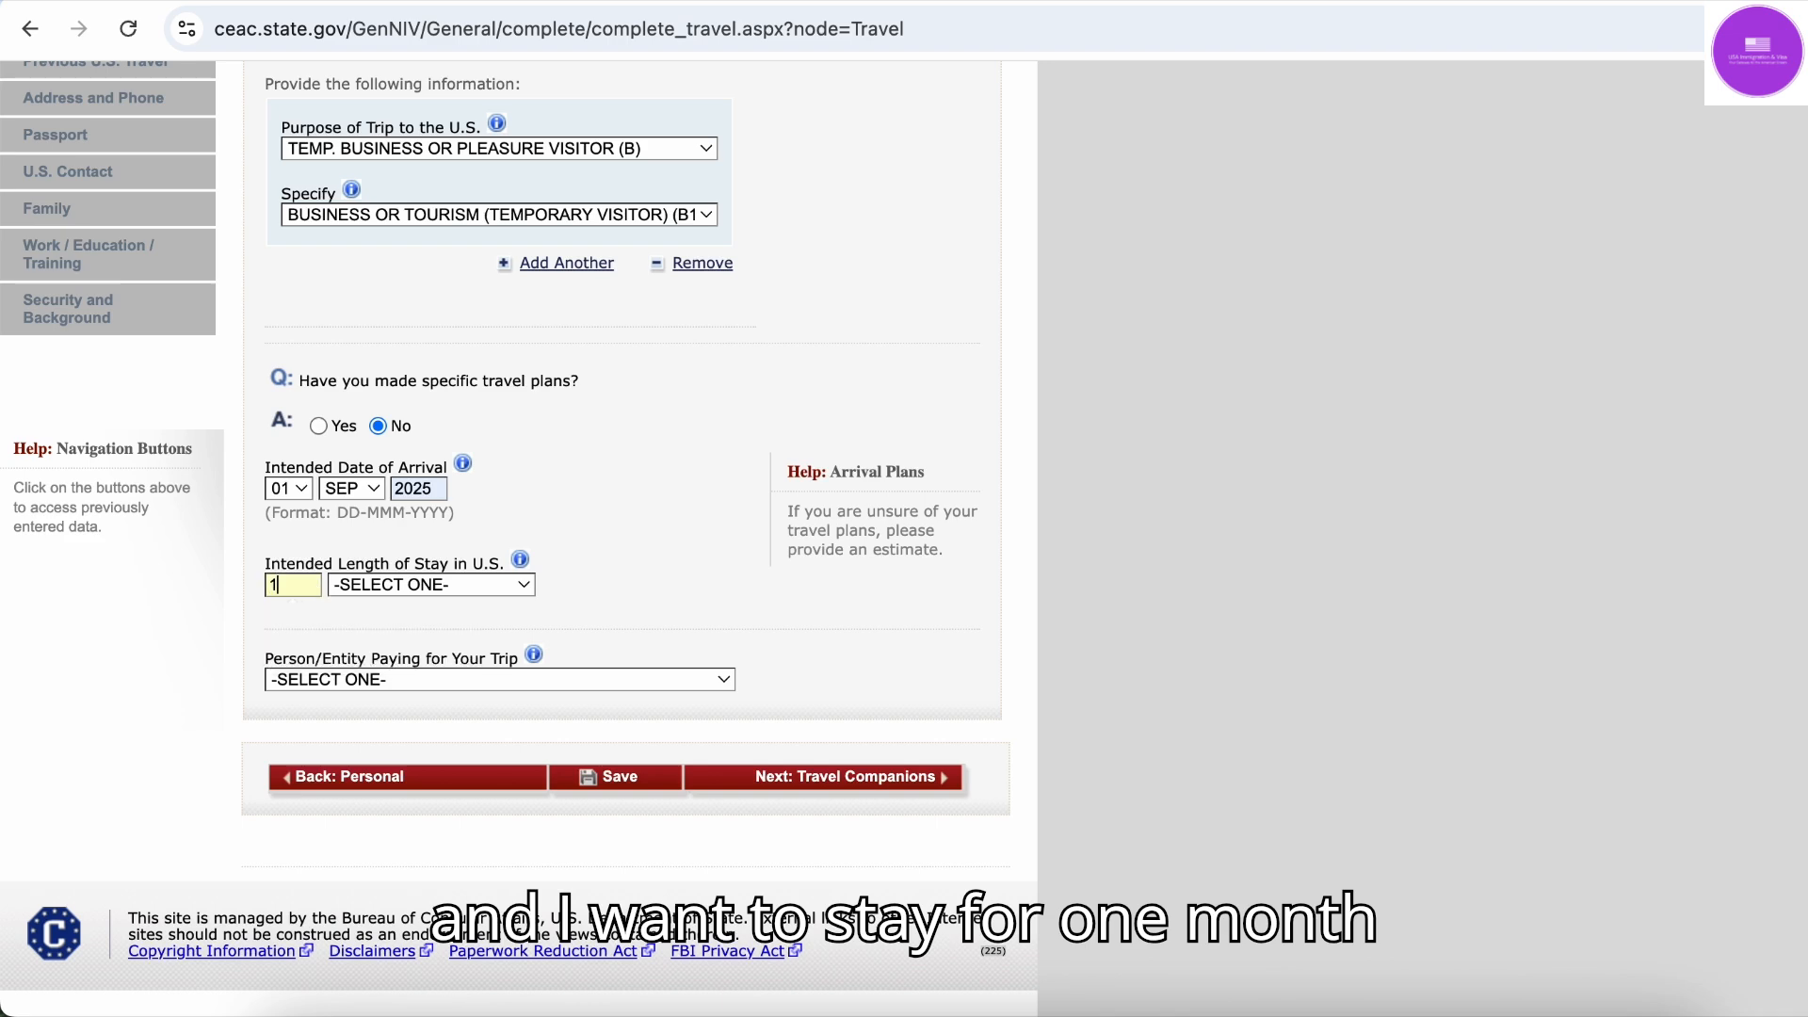
left_click(407, 591)
left_click(414, 647)
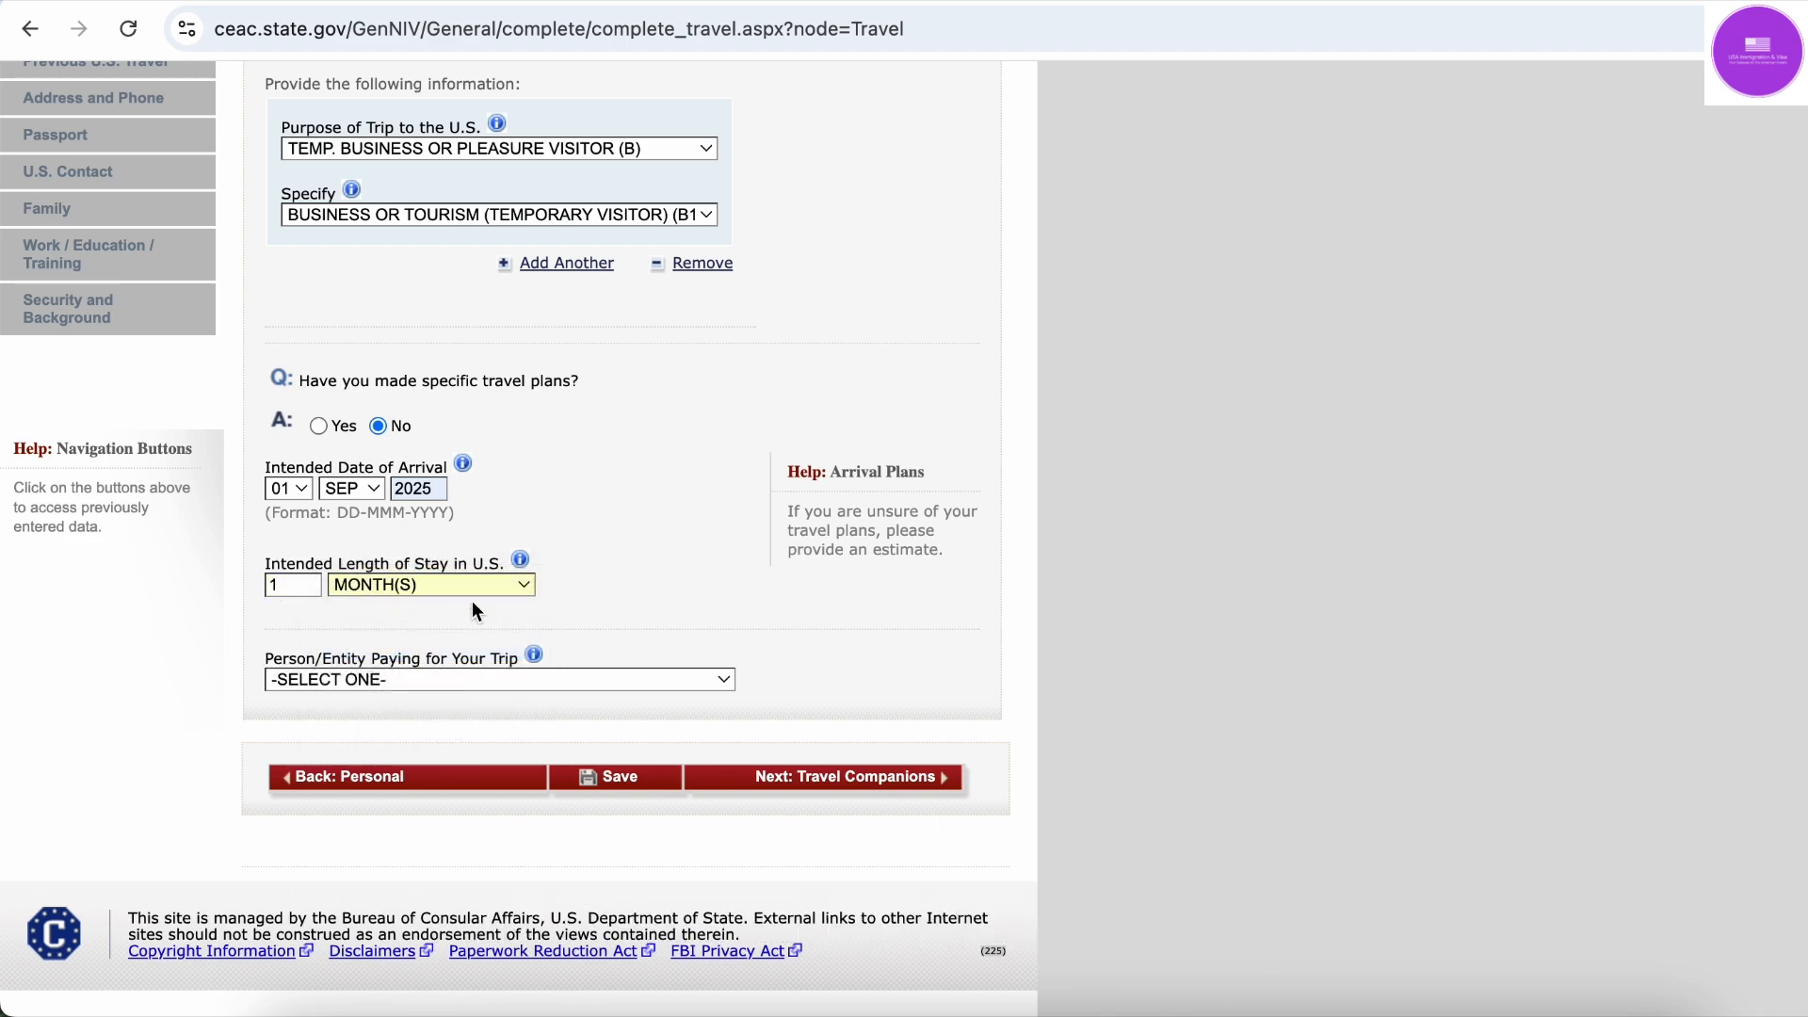
scroll(597, 558, "up", 4)
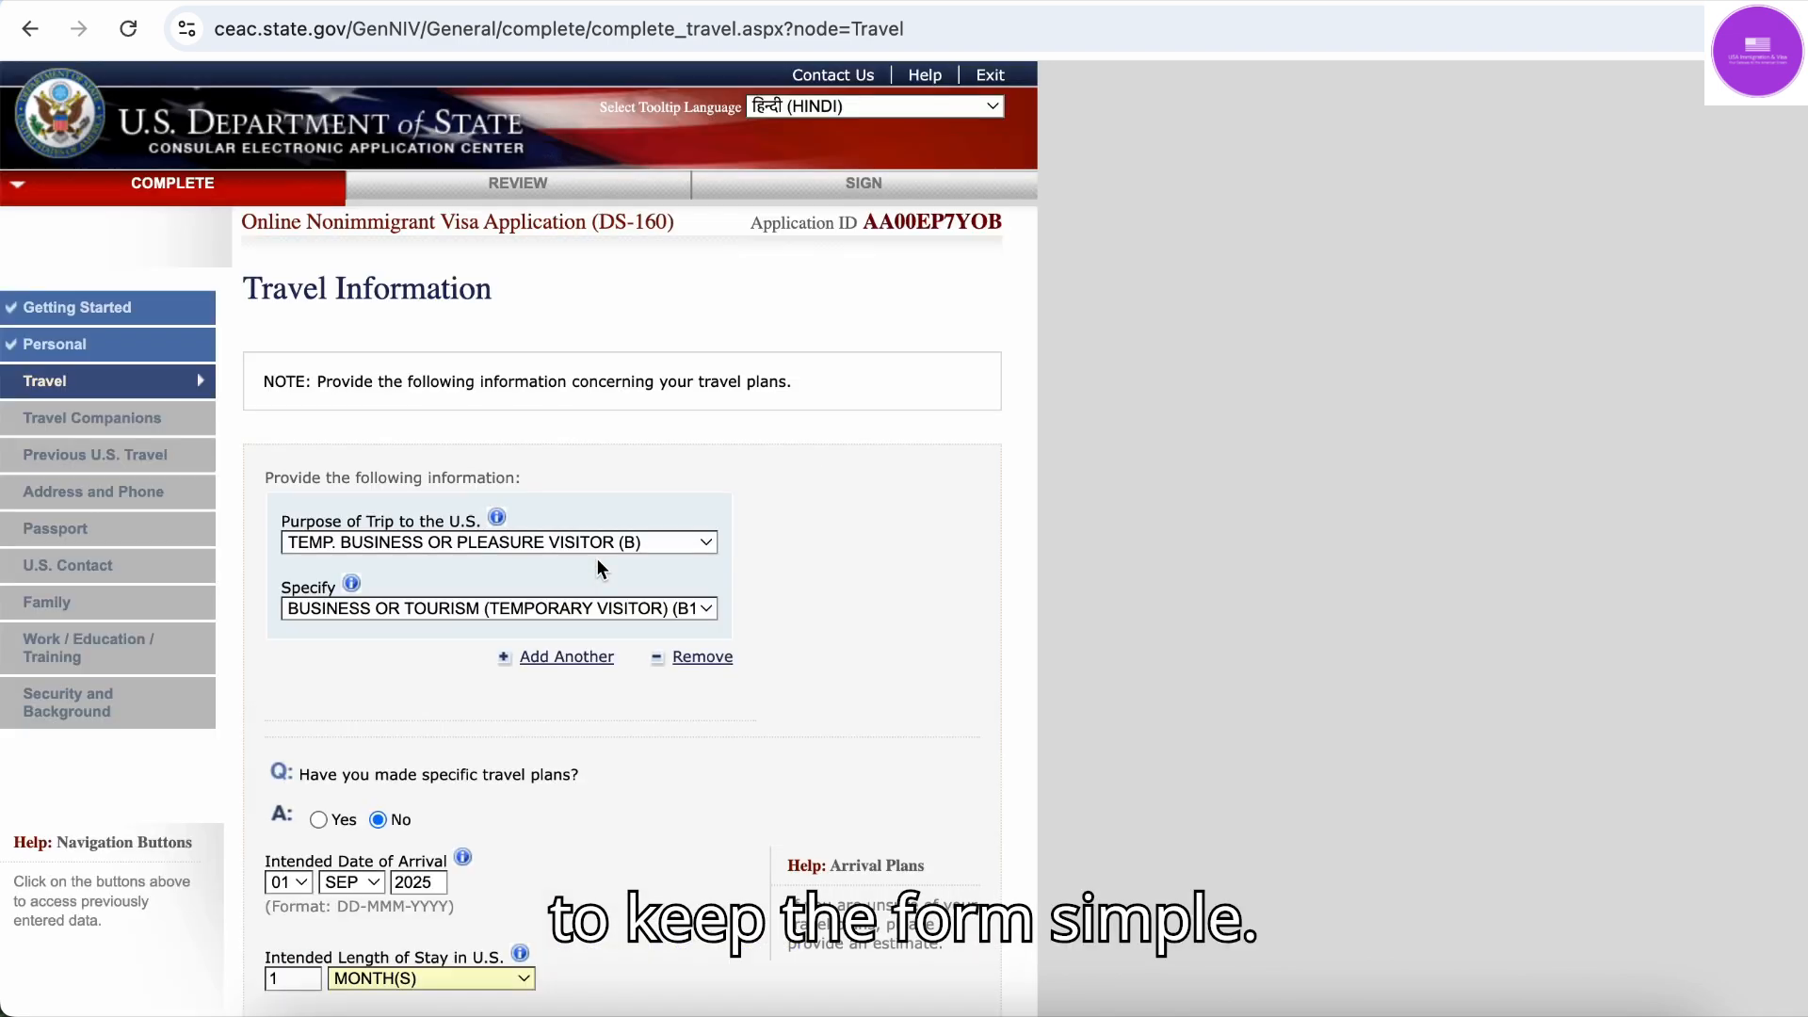
Enter the first street address line and the city New York for the U.S. stay address
scroll(597, 557, "down", 6)
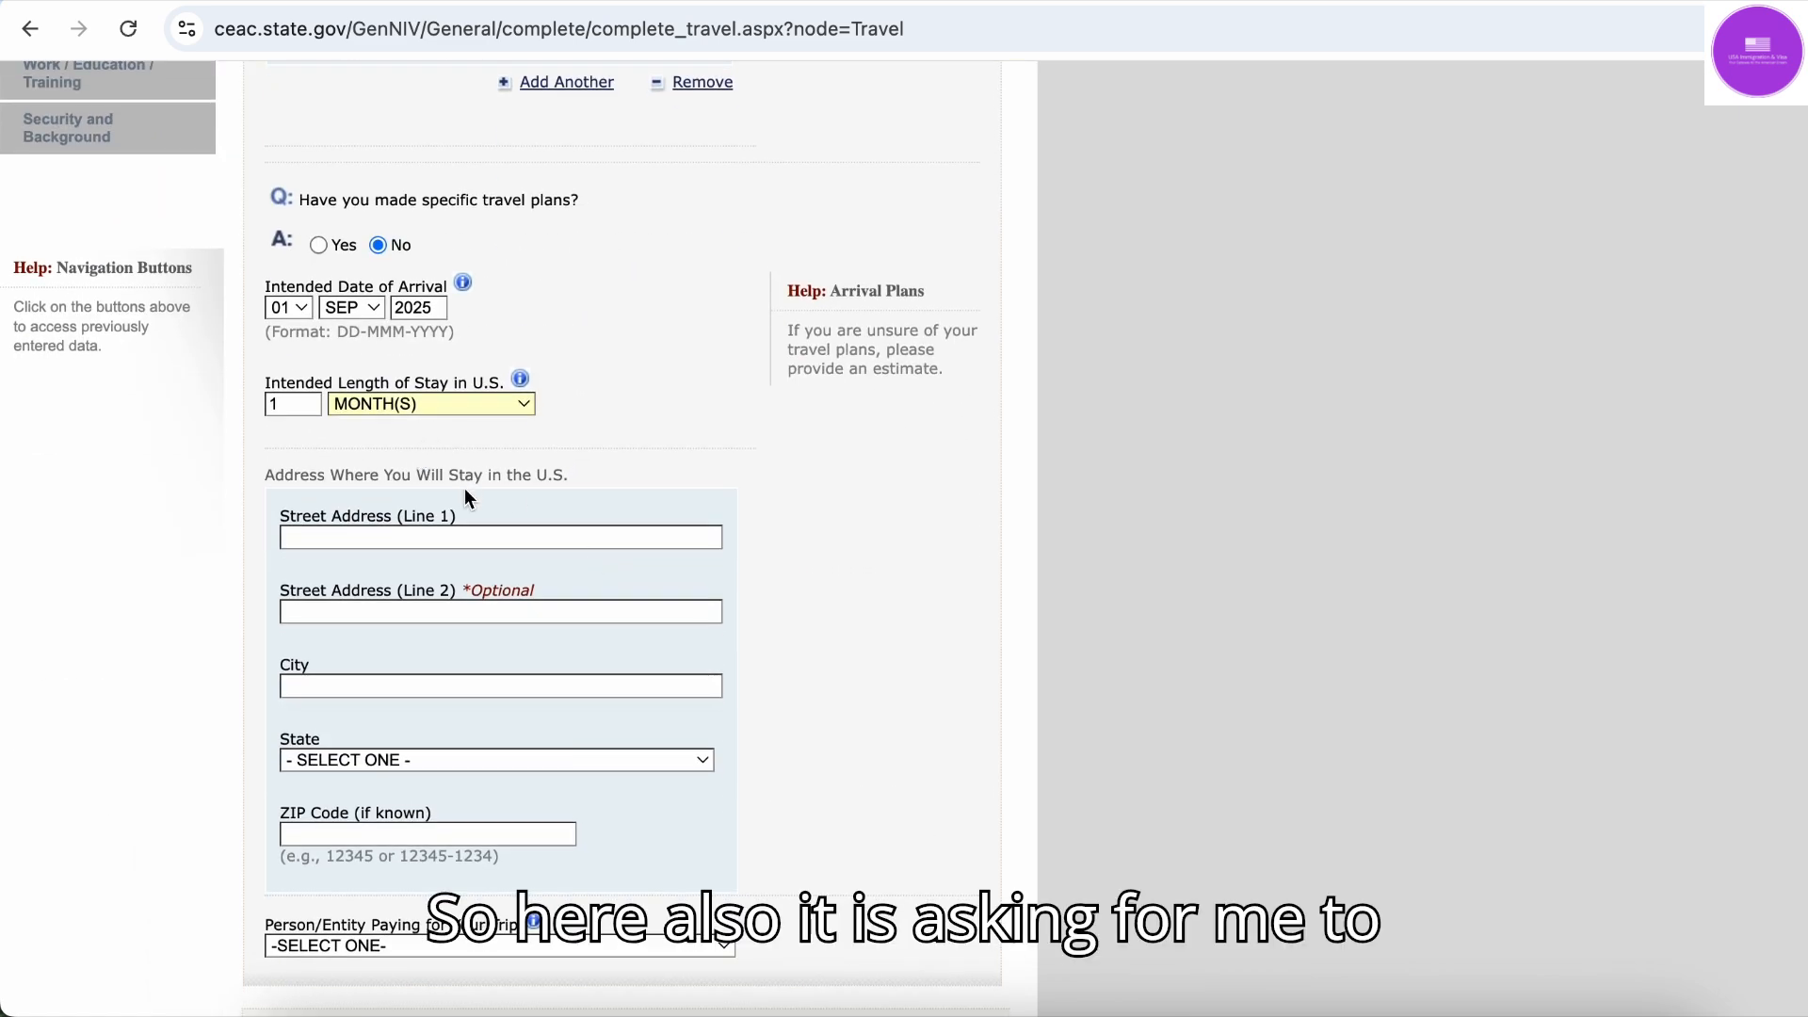
scroll(459, 439, "down", 1)
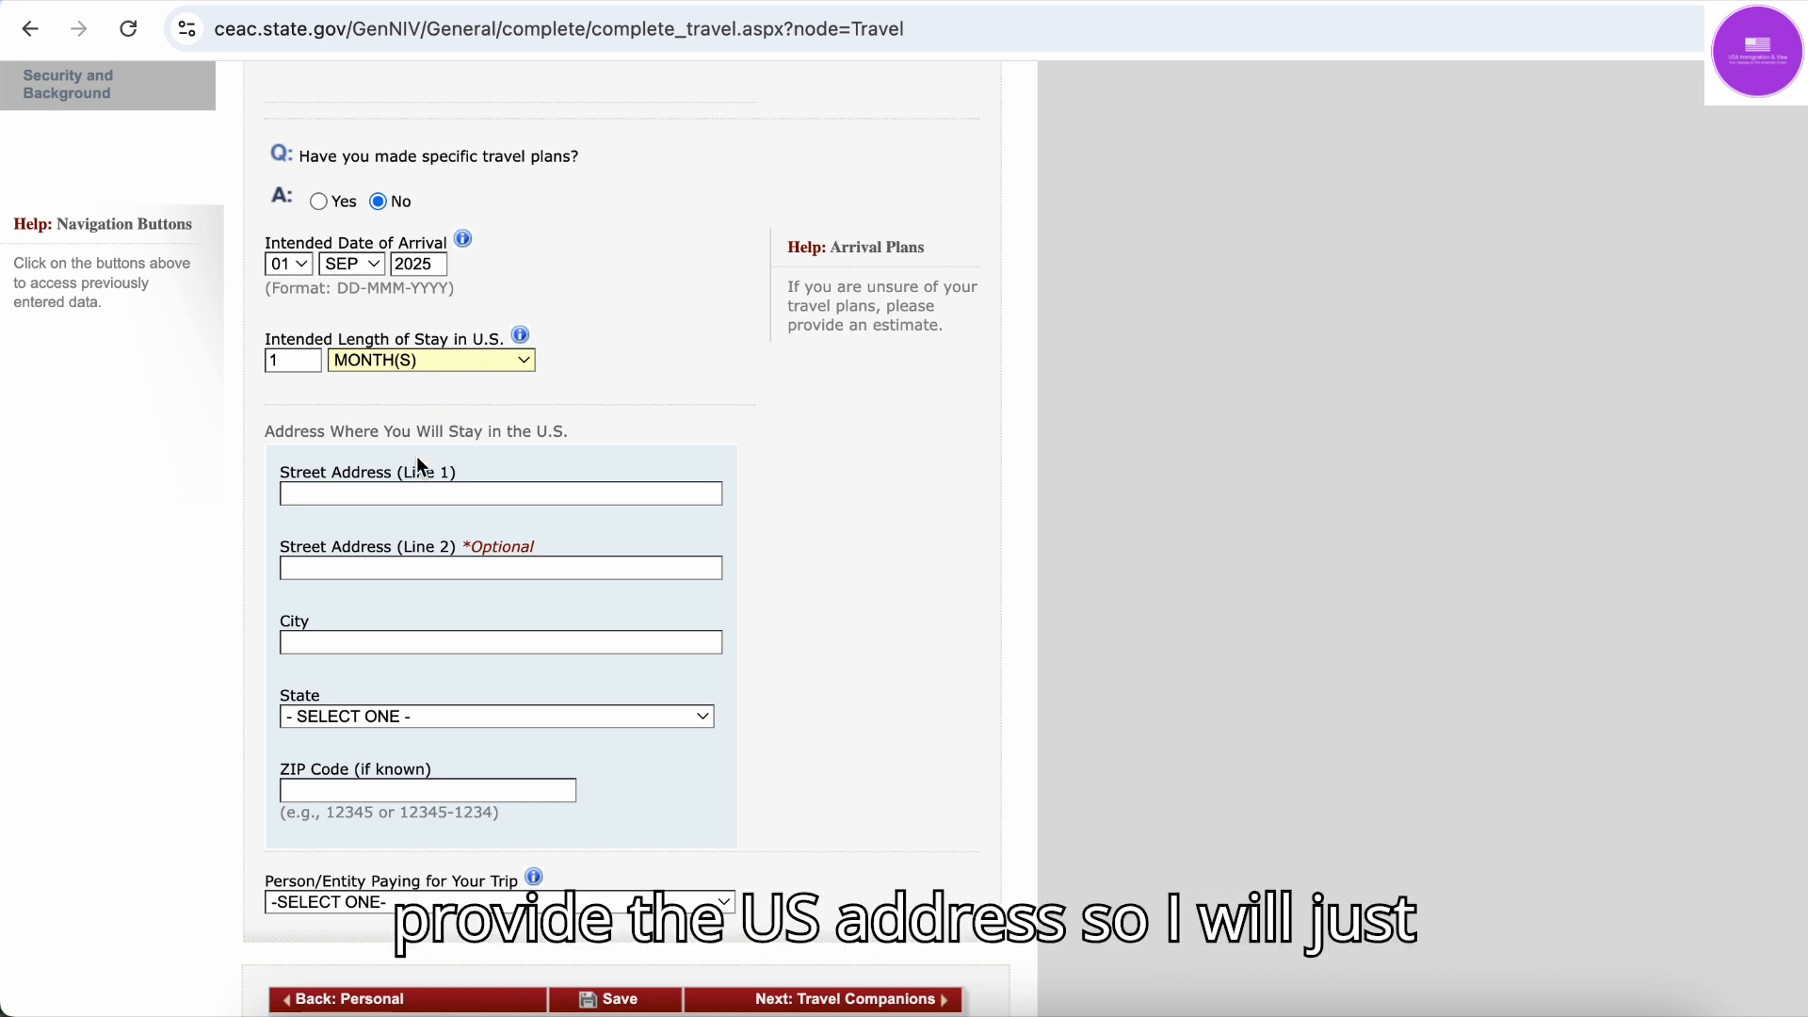
left_click(417, 494)
left_click(489, 545)
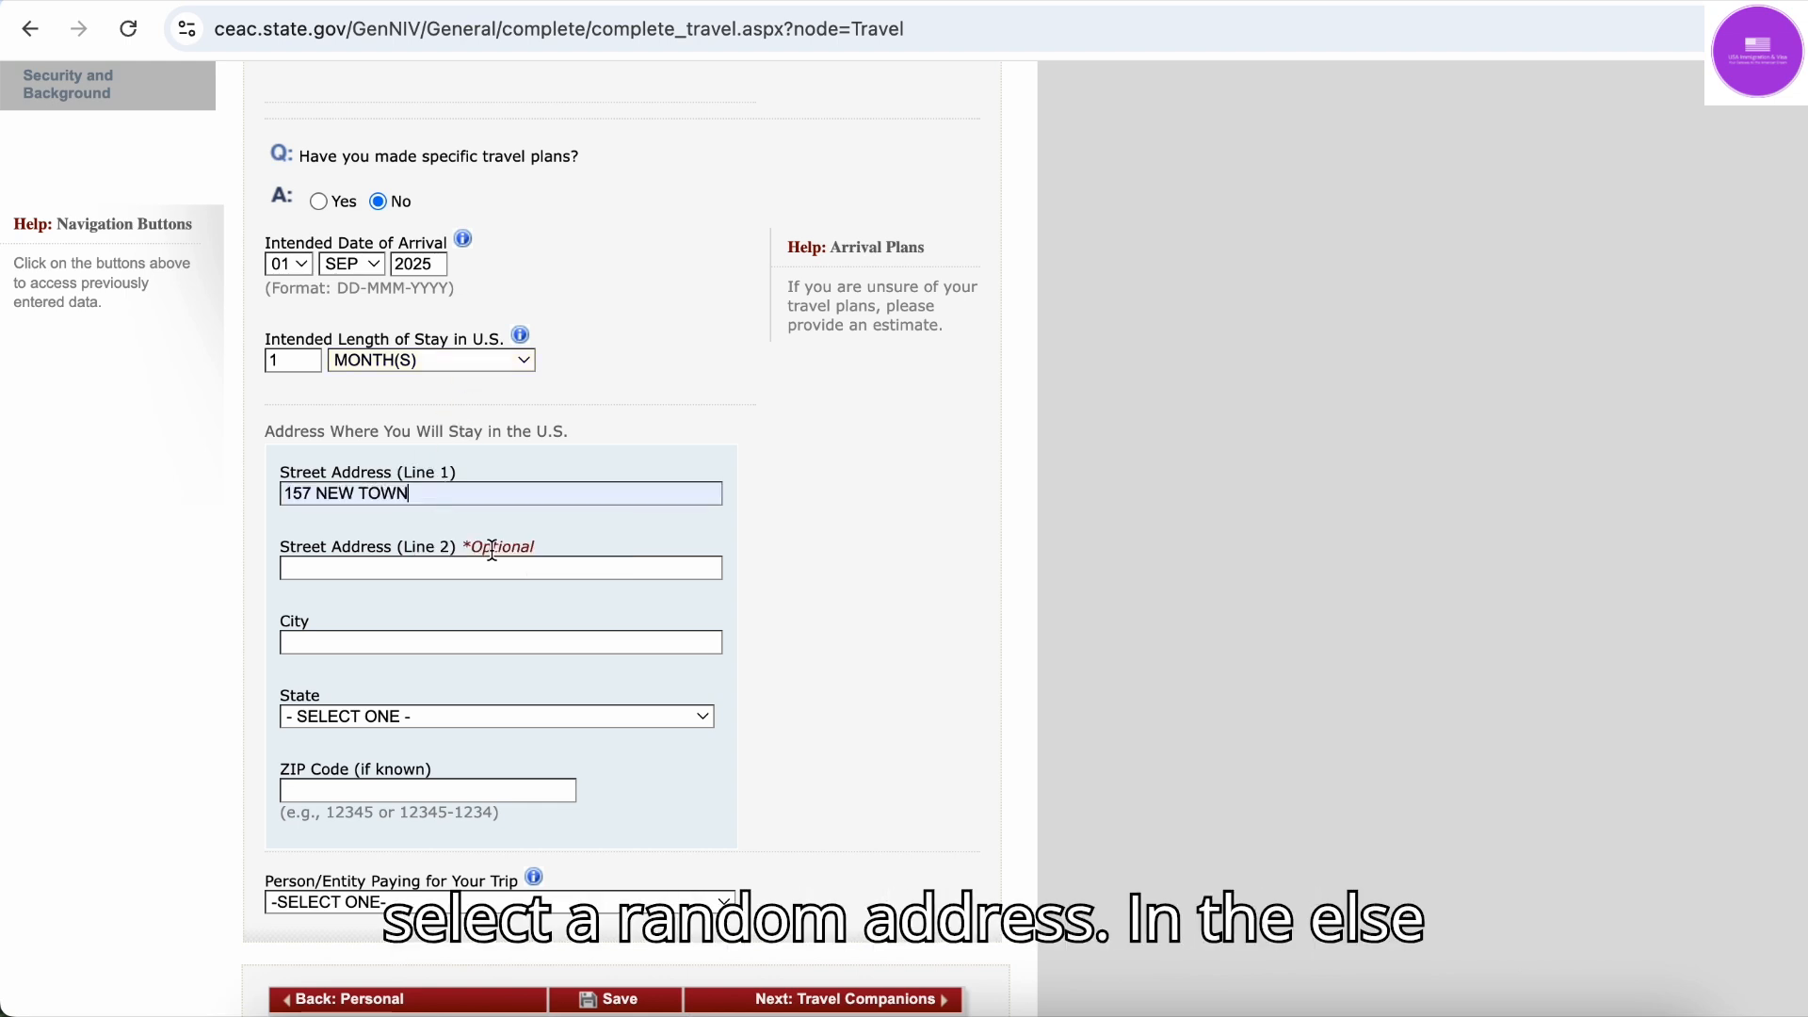
left_click(400, 643)
left_click(443, 695)
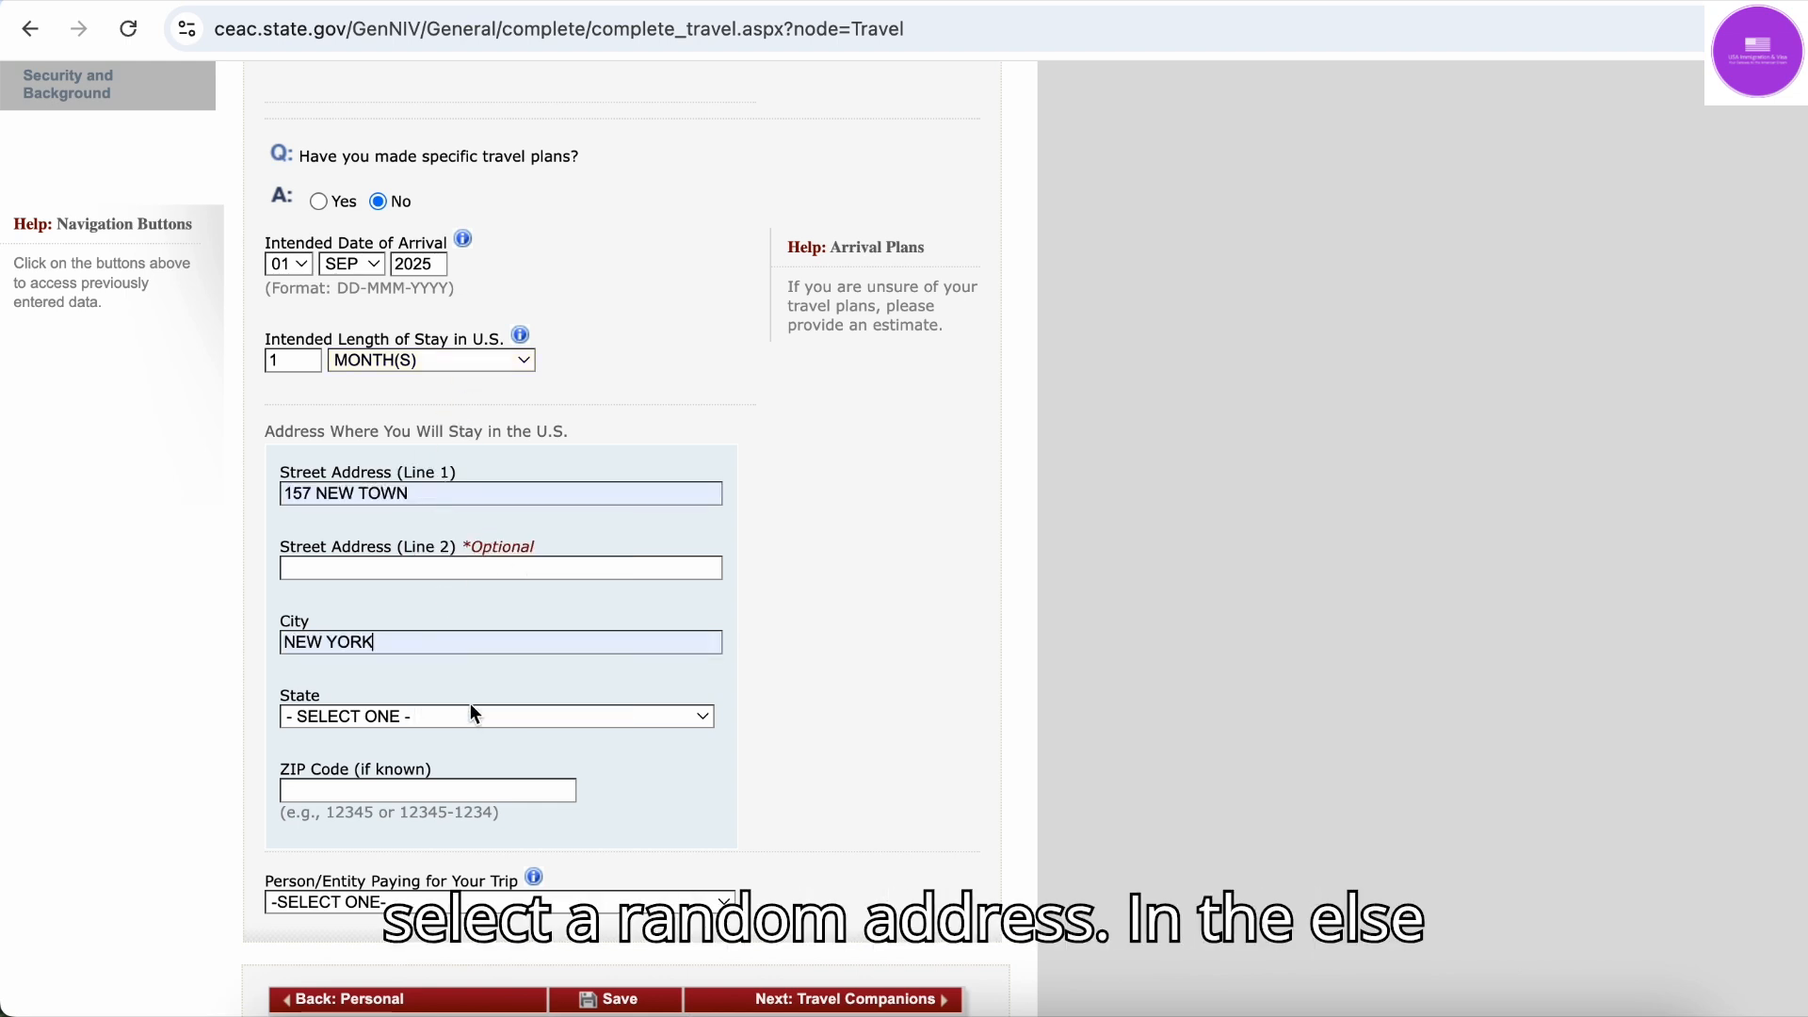
Choose New York as the state of the stay address and fill in its ZIP code
left_click(450, 716)
type("new york")
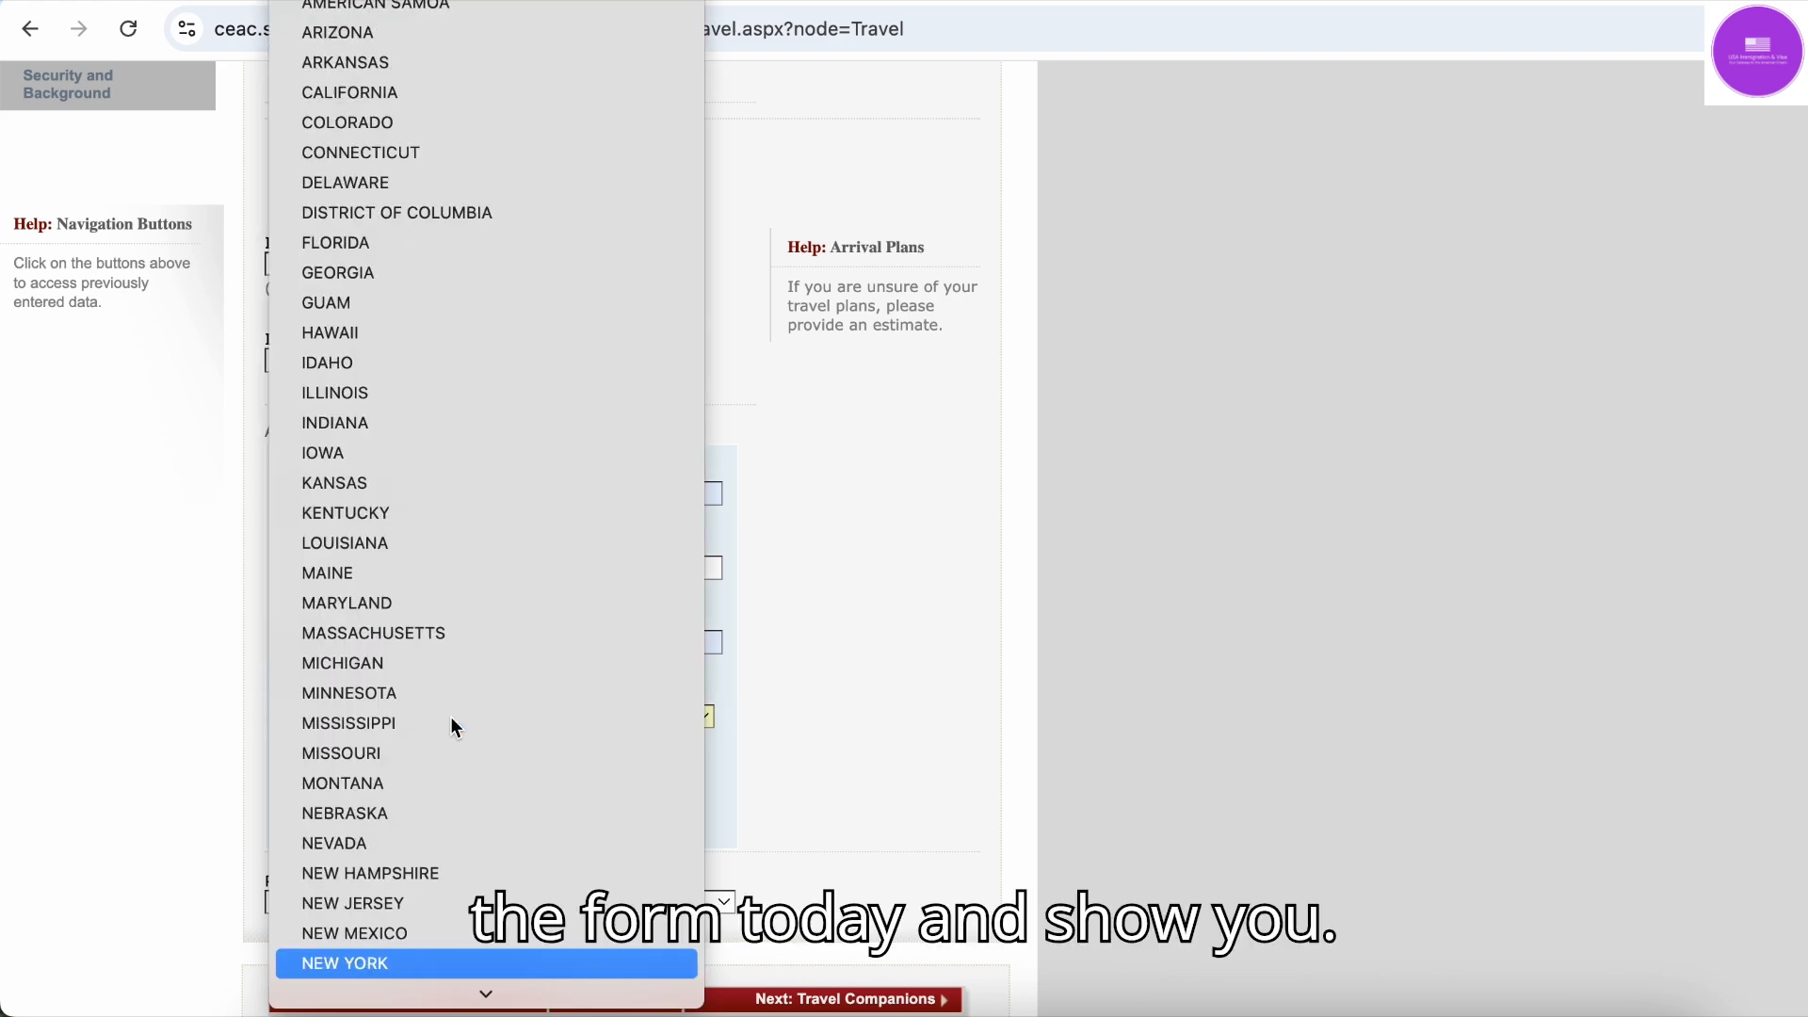
left_click(380, 962)
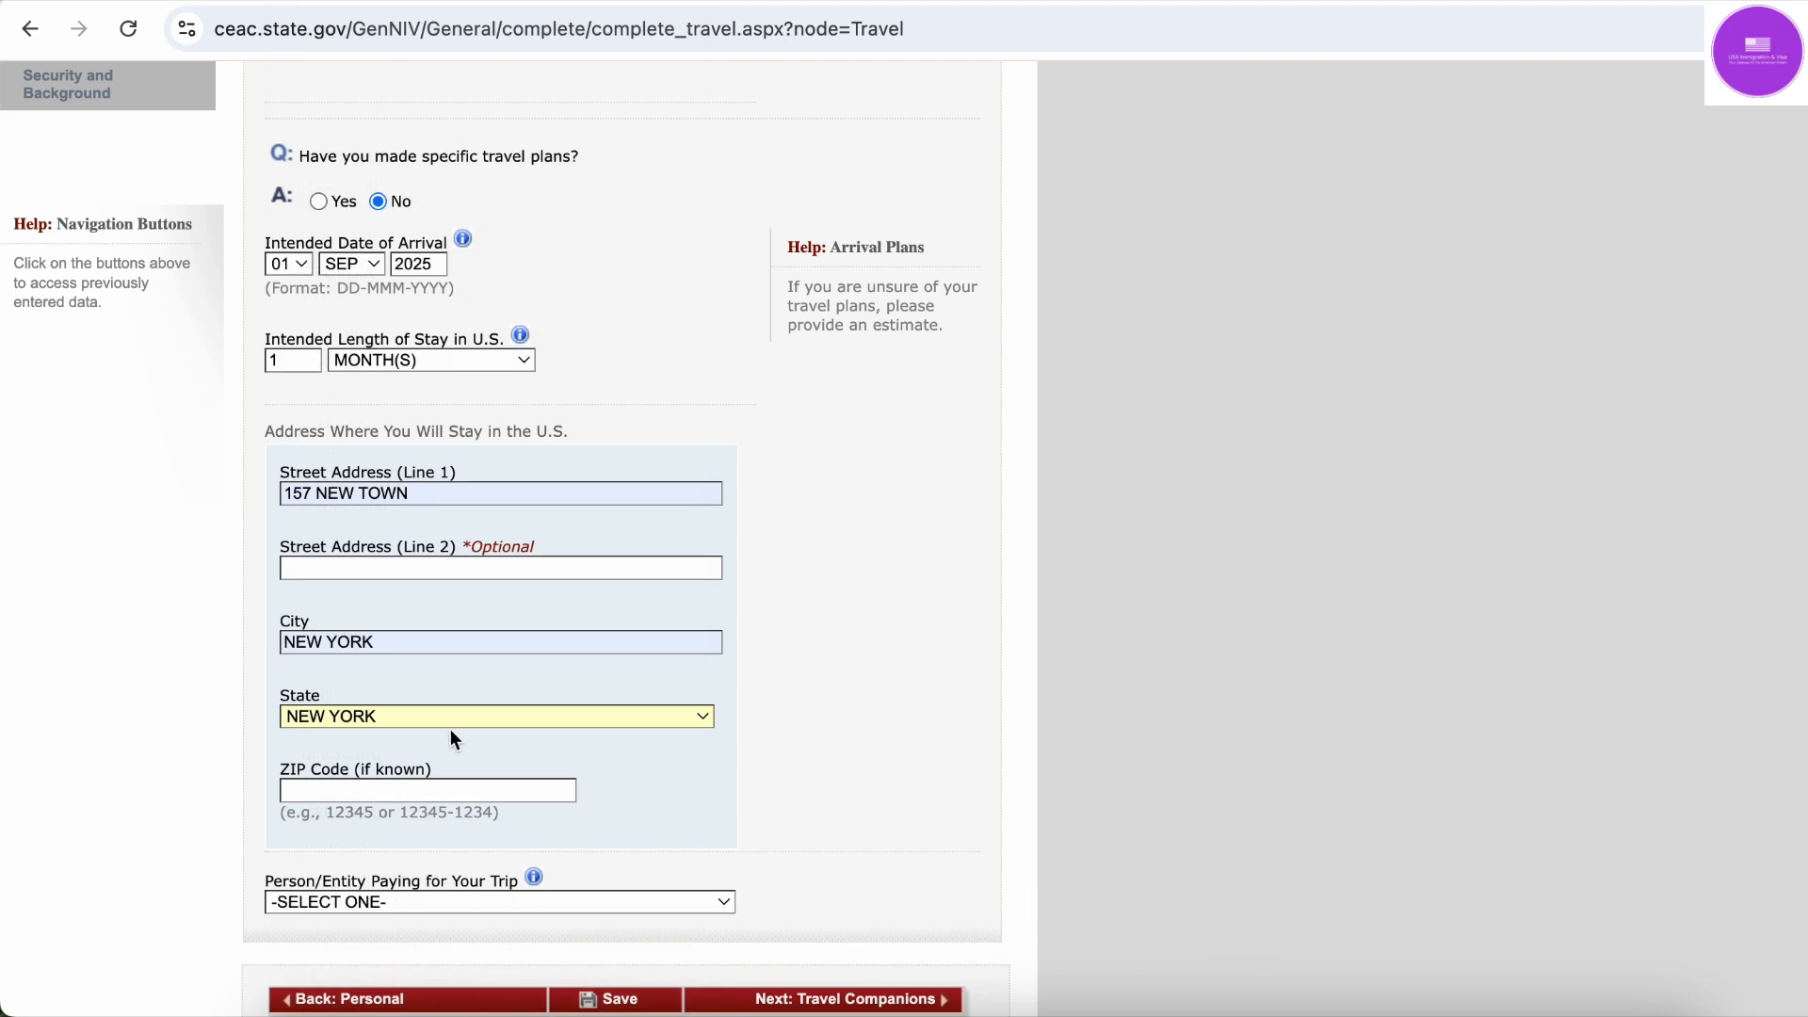
scroll(454, 727, "down", 2)
left_click(457, 720)
left_click(468, 759)
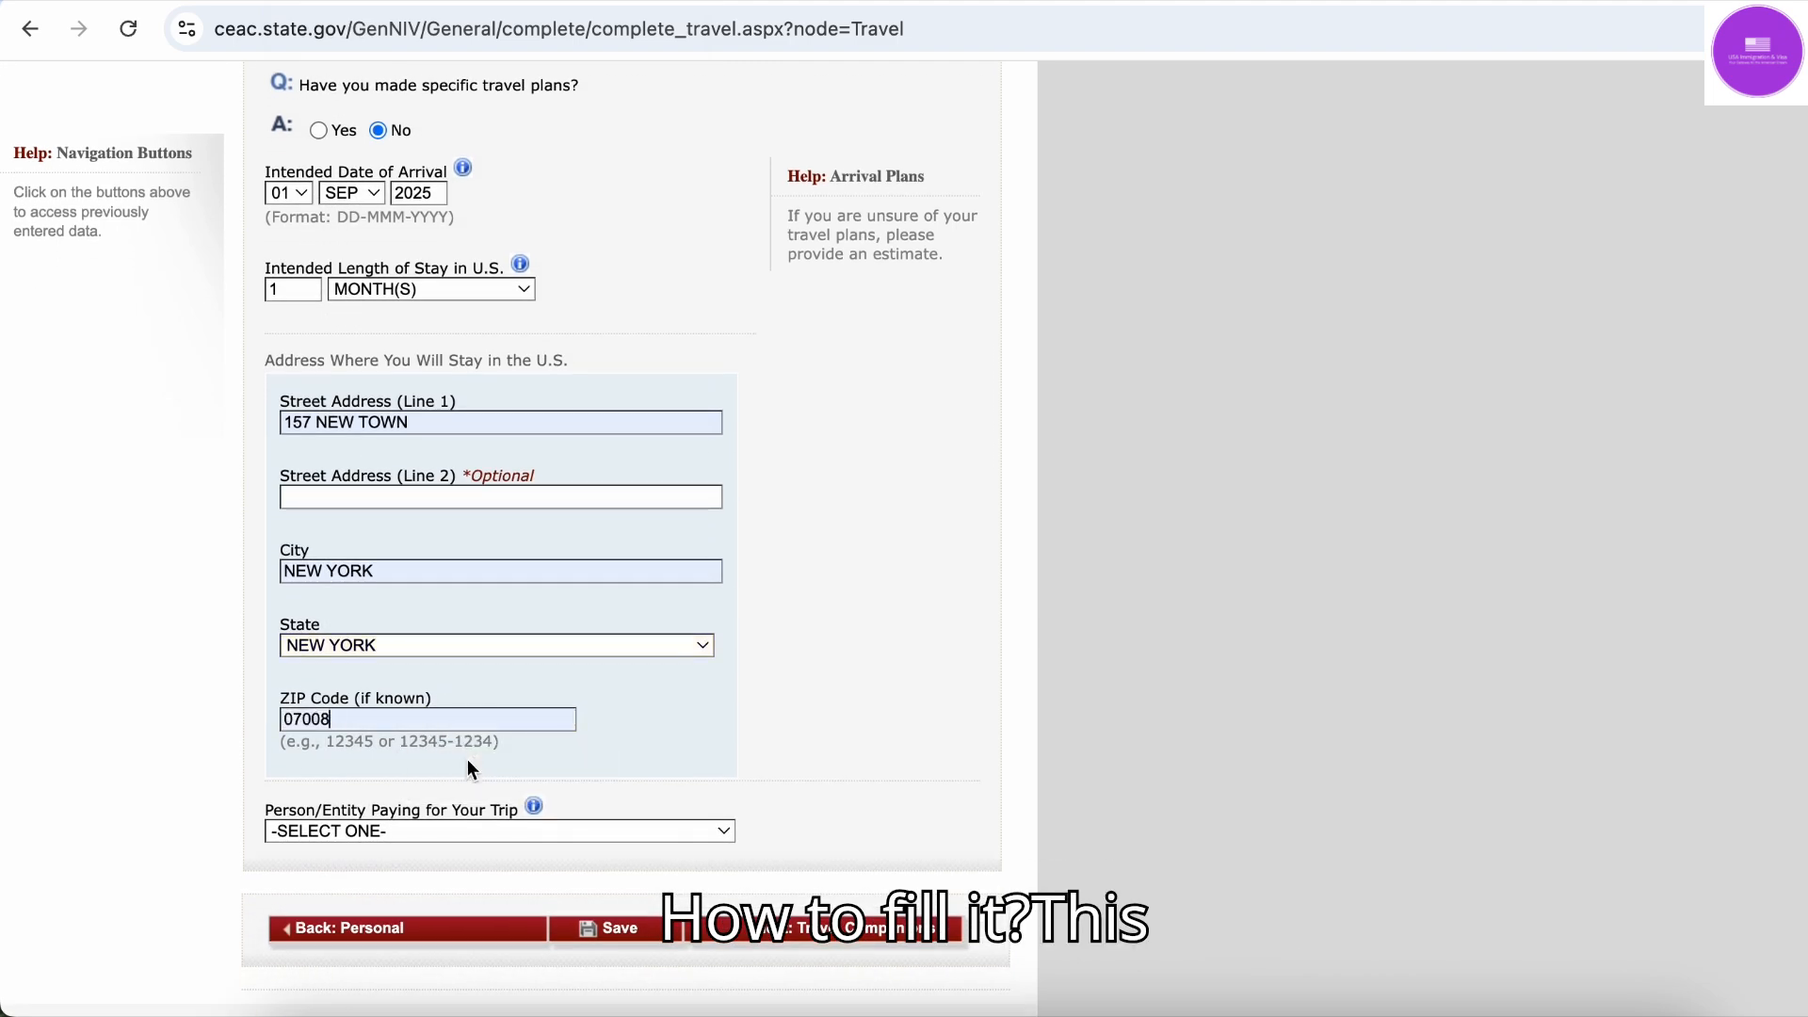
Choose Self as the person or entity paying for the trip and look over the travel entries
scroll(854, 614, "down", 3)
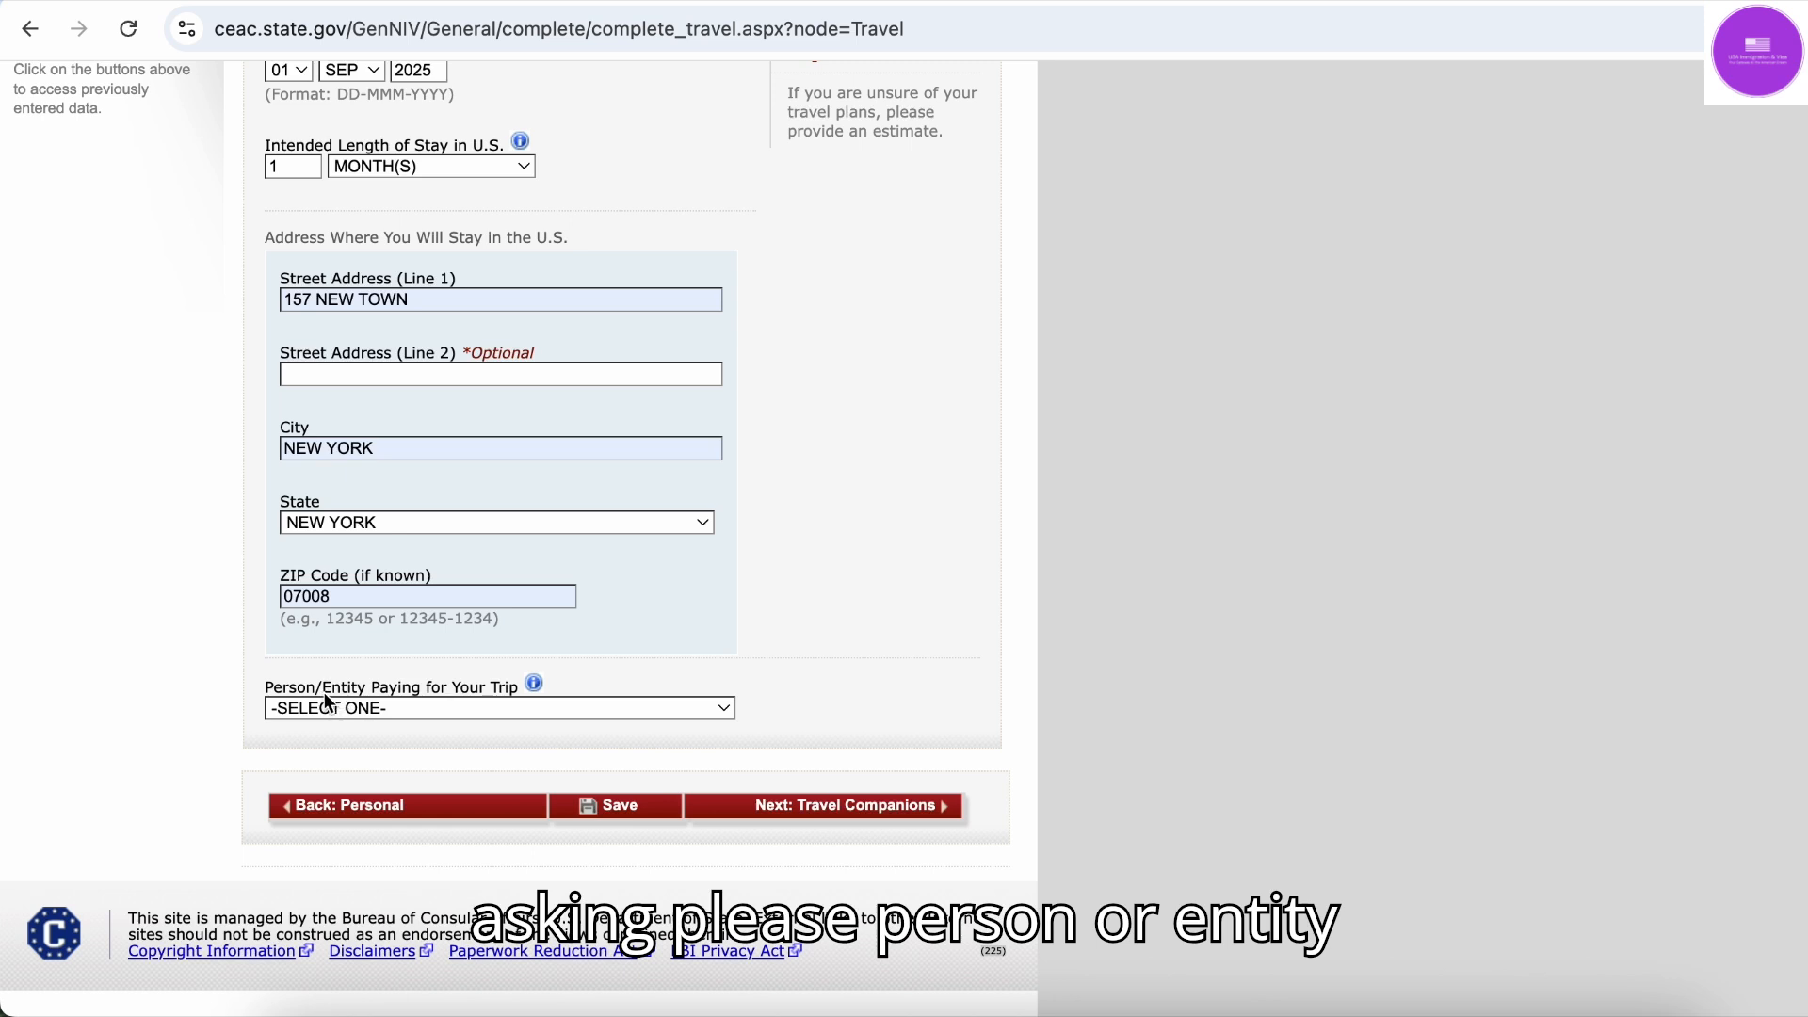
left_click(484, 713)
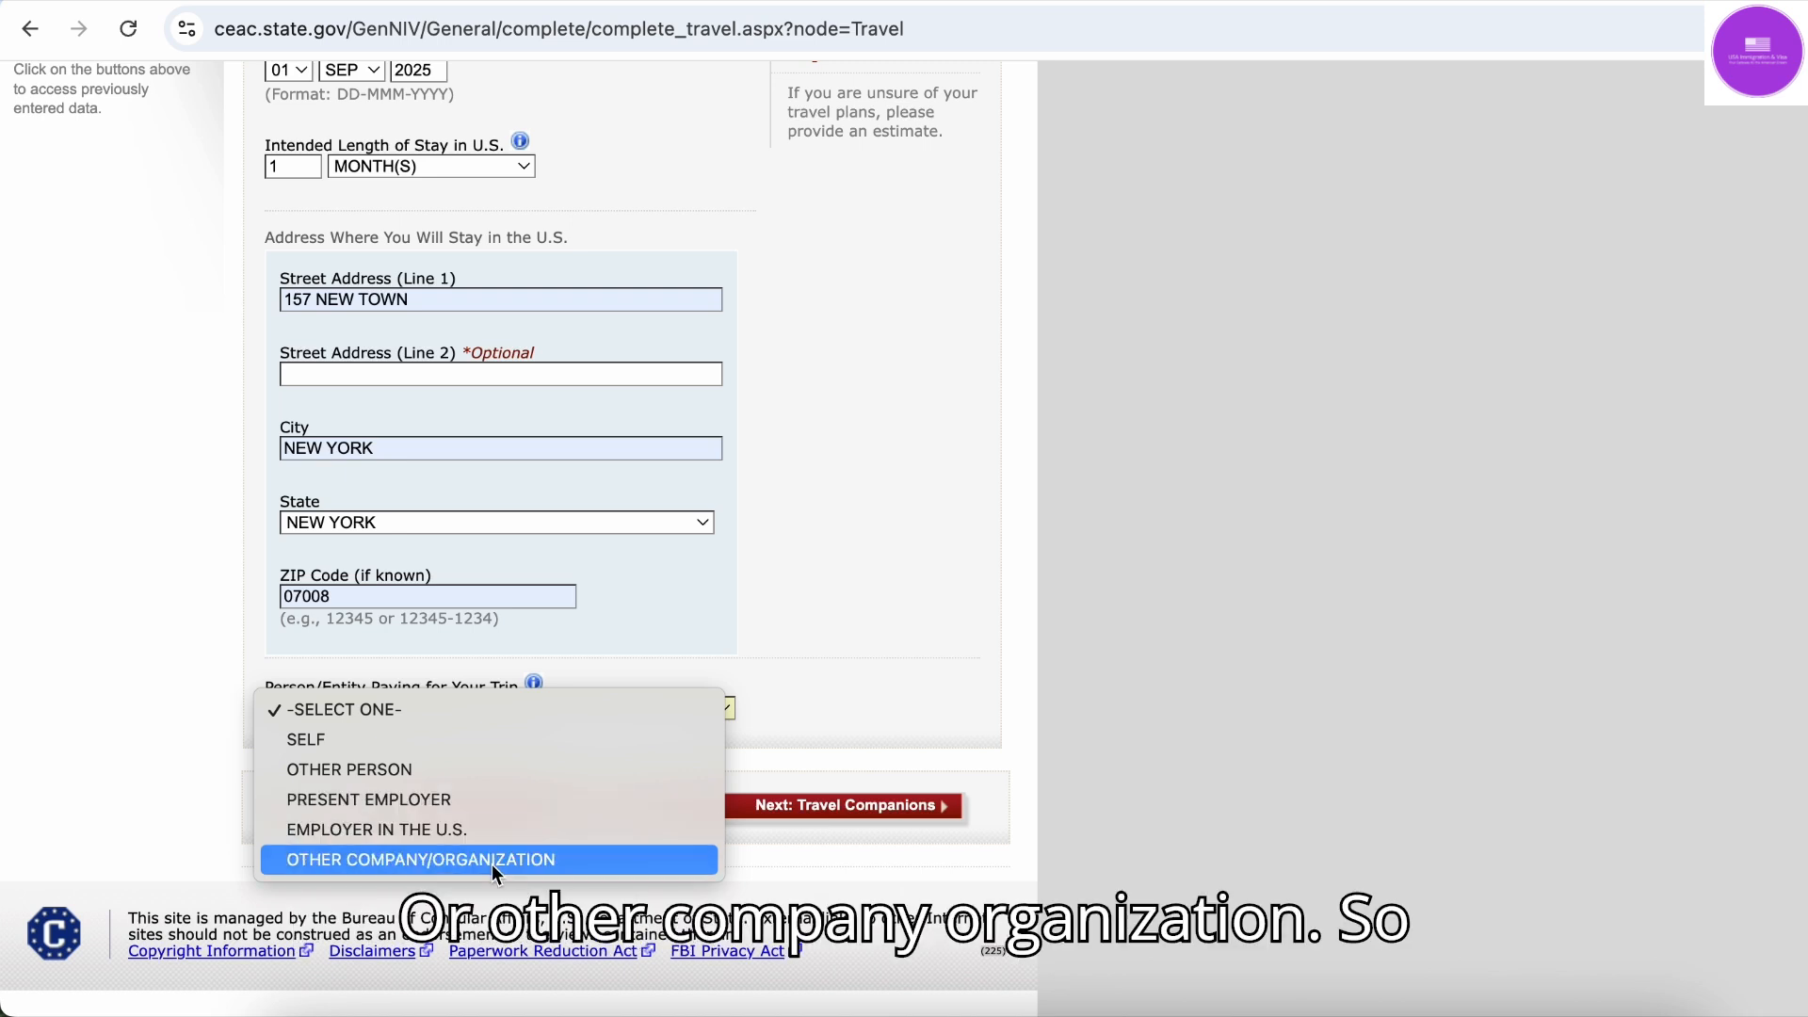
left_click(530, 742)
scroll(806, 641, "up", 3)
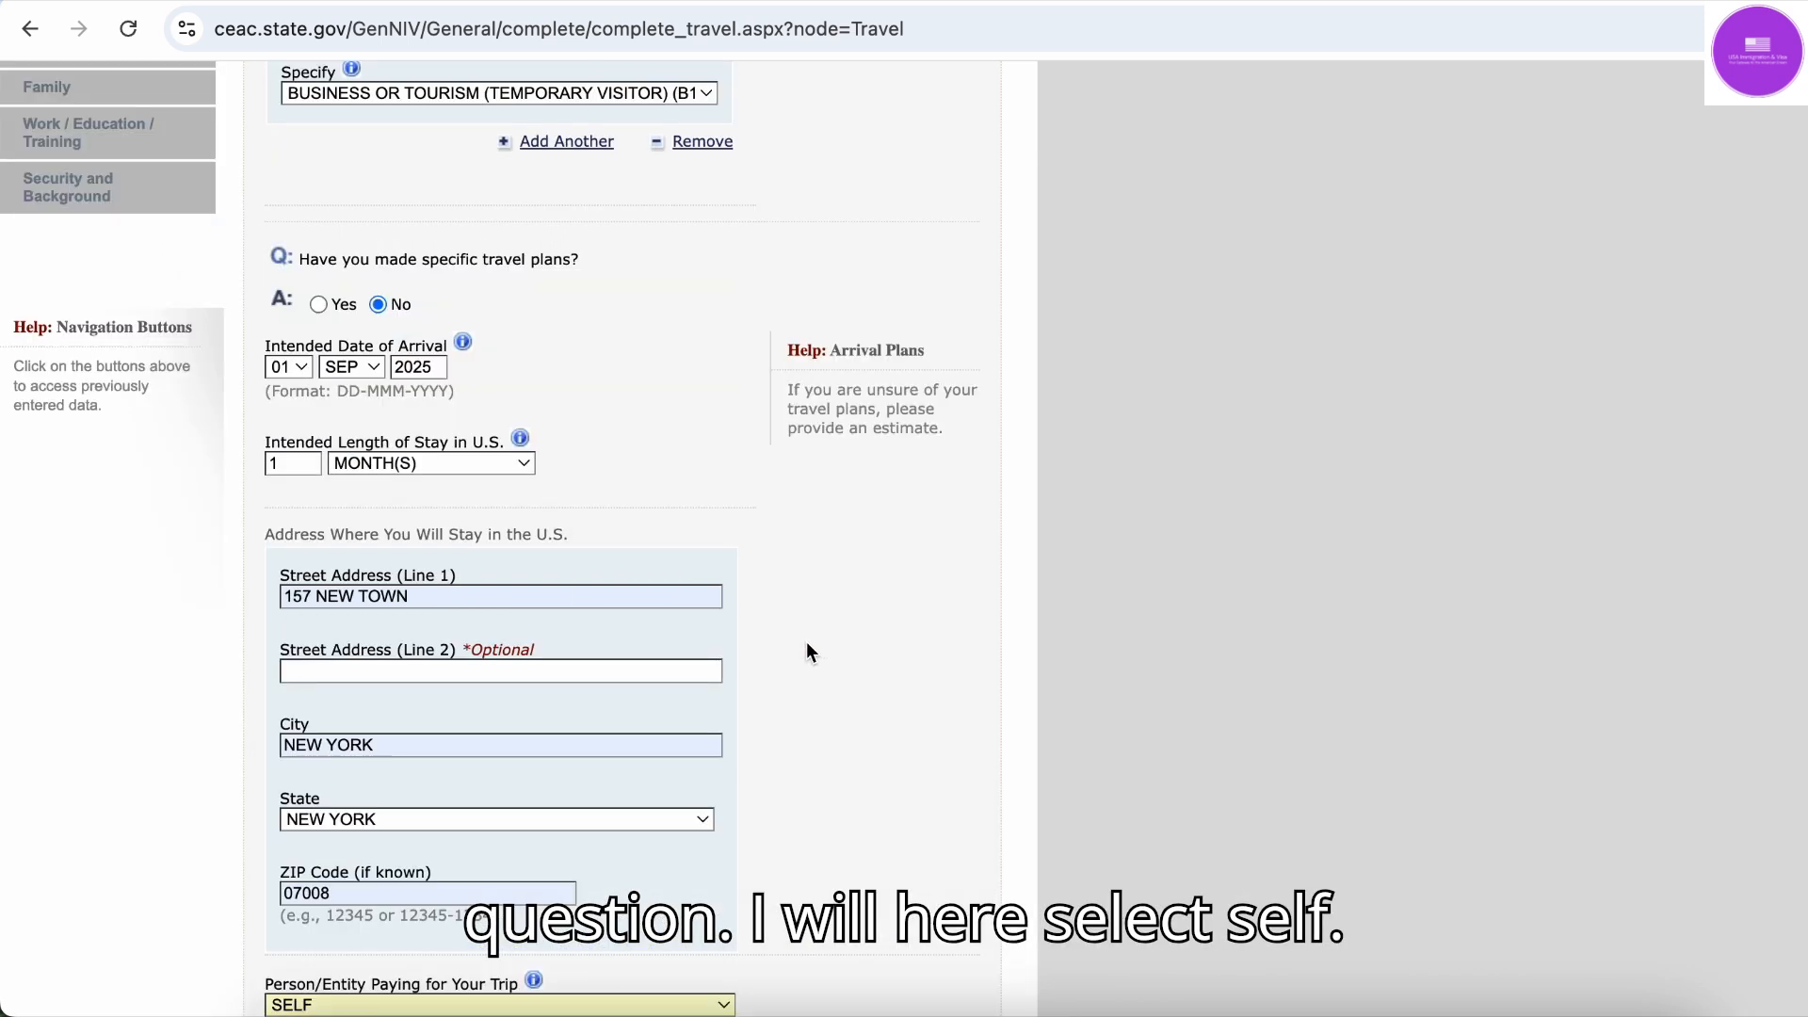
scroll(806, 650, "down", 3)
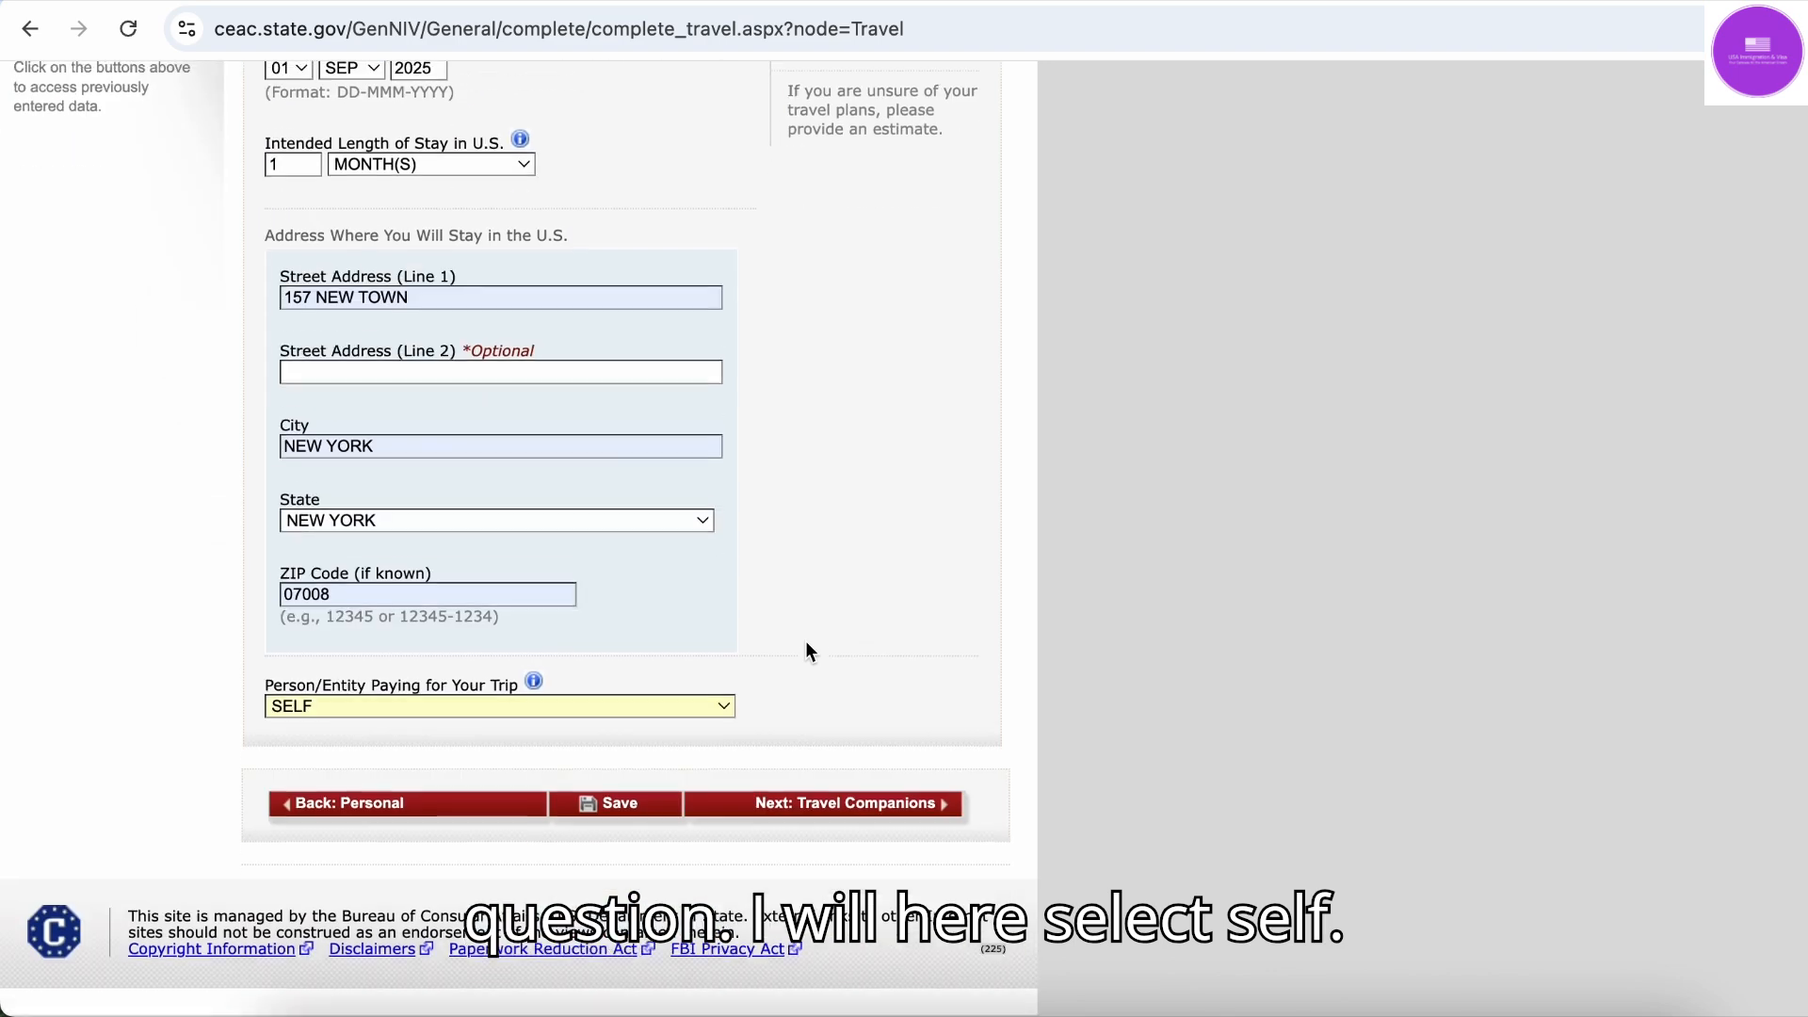
Try Employer in the U.S. and Other Company/Organization as the trip's payer and review the company detail fields
left_click(625, 702)
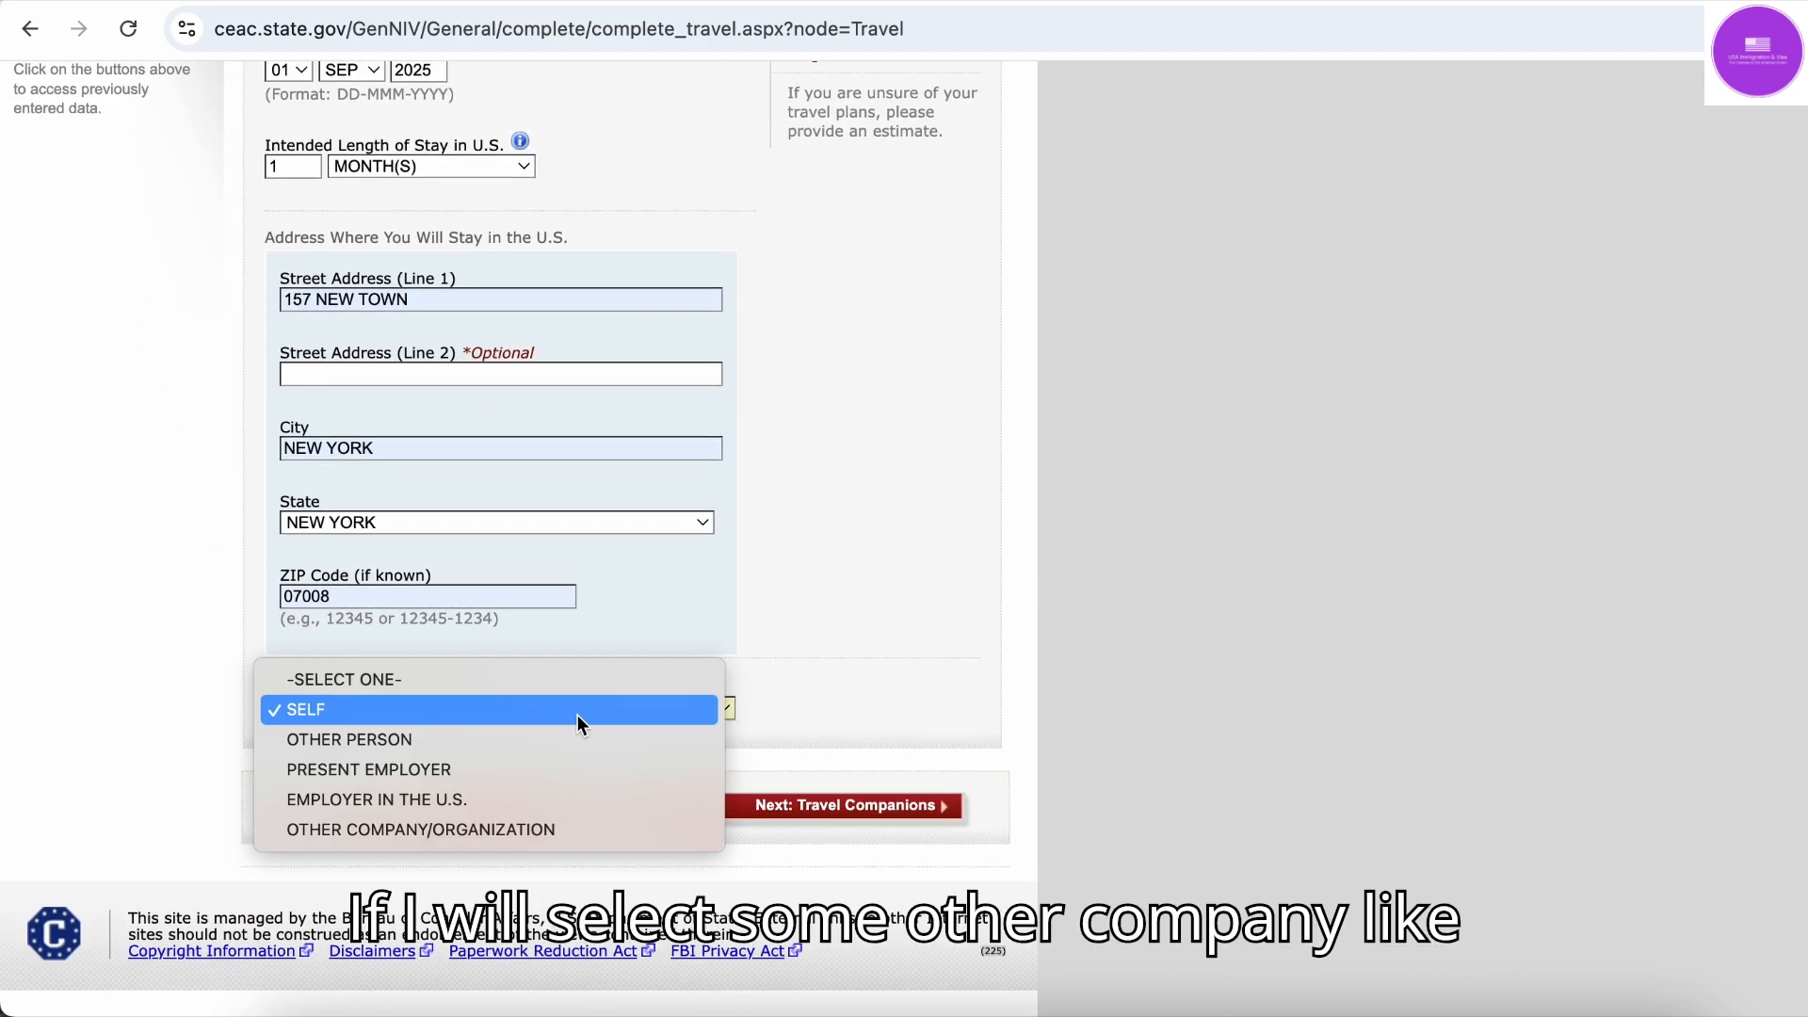
left_click(565, 801)
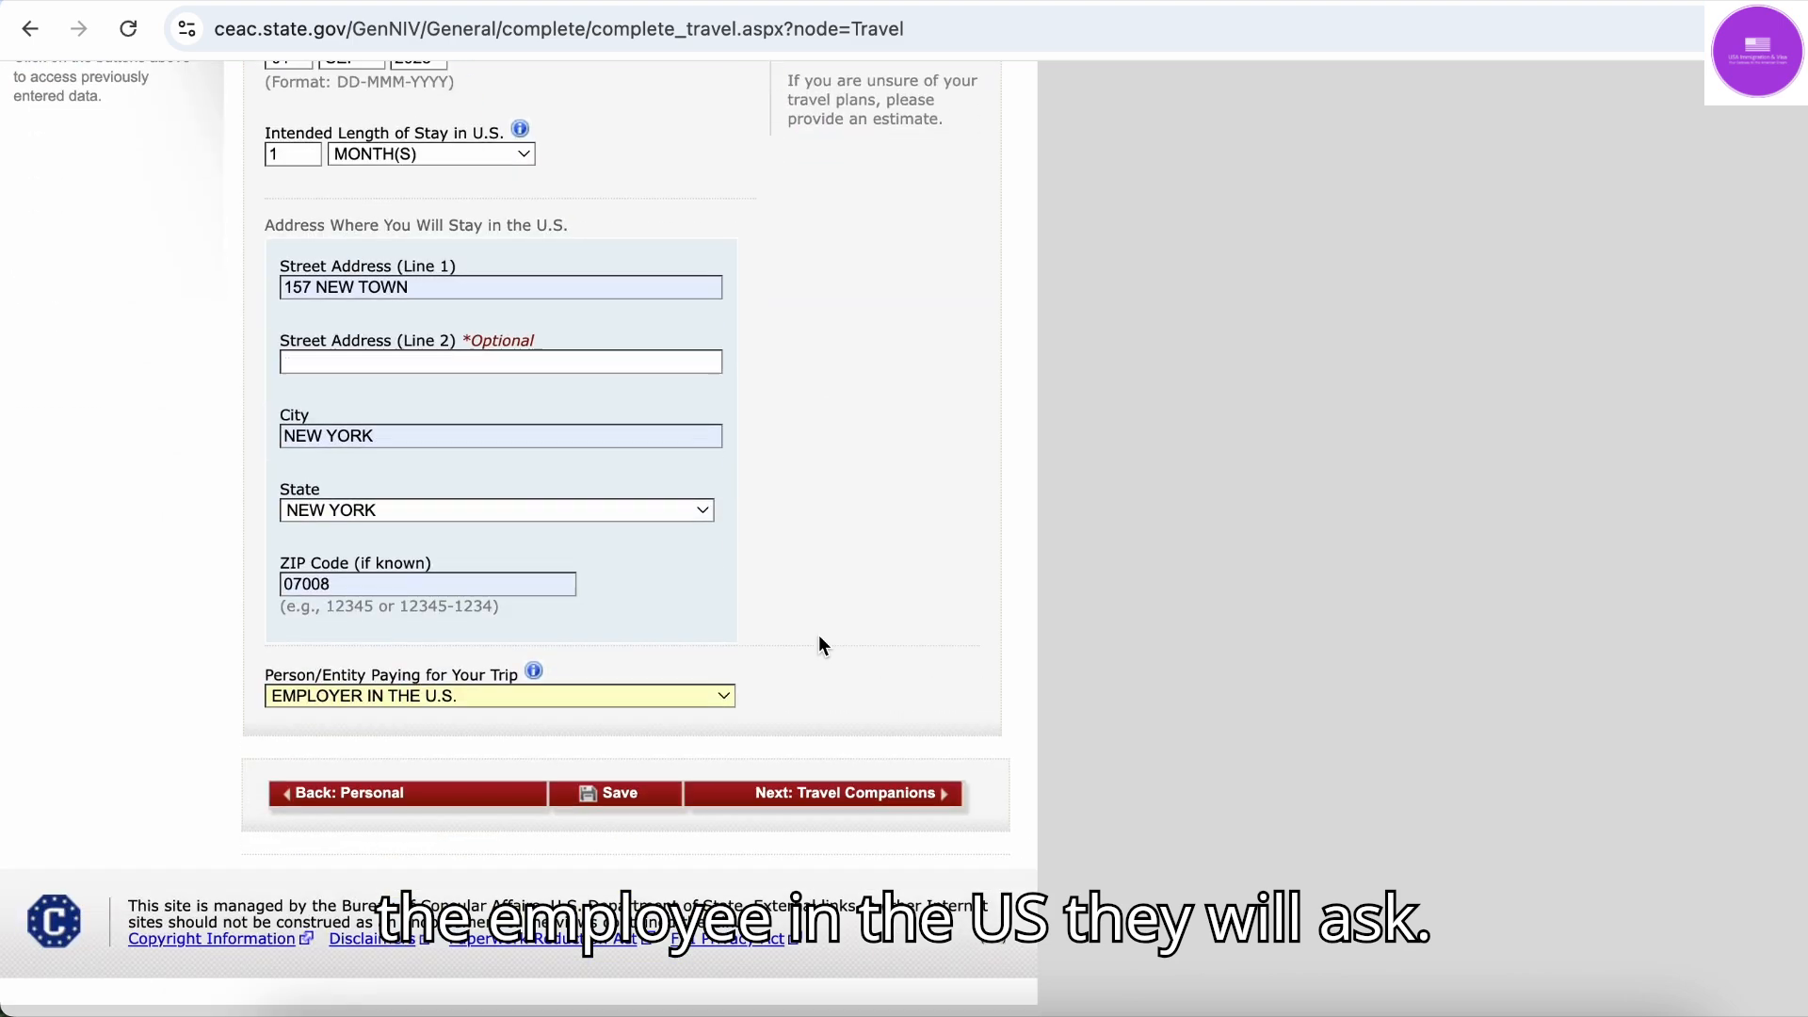
left_click(612, 706)
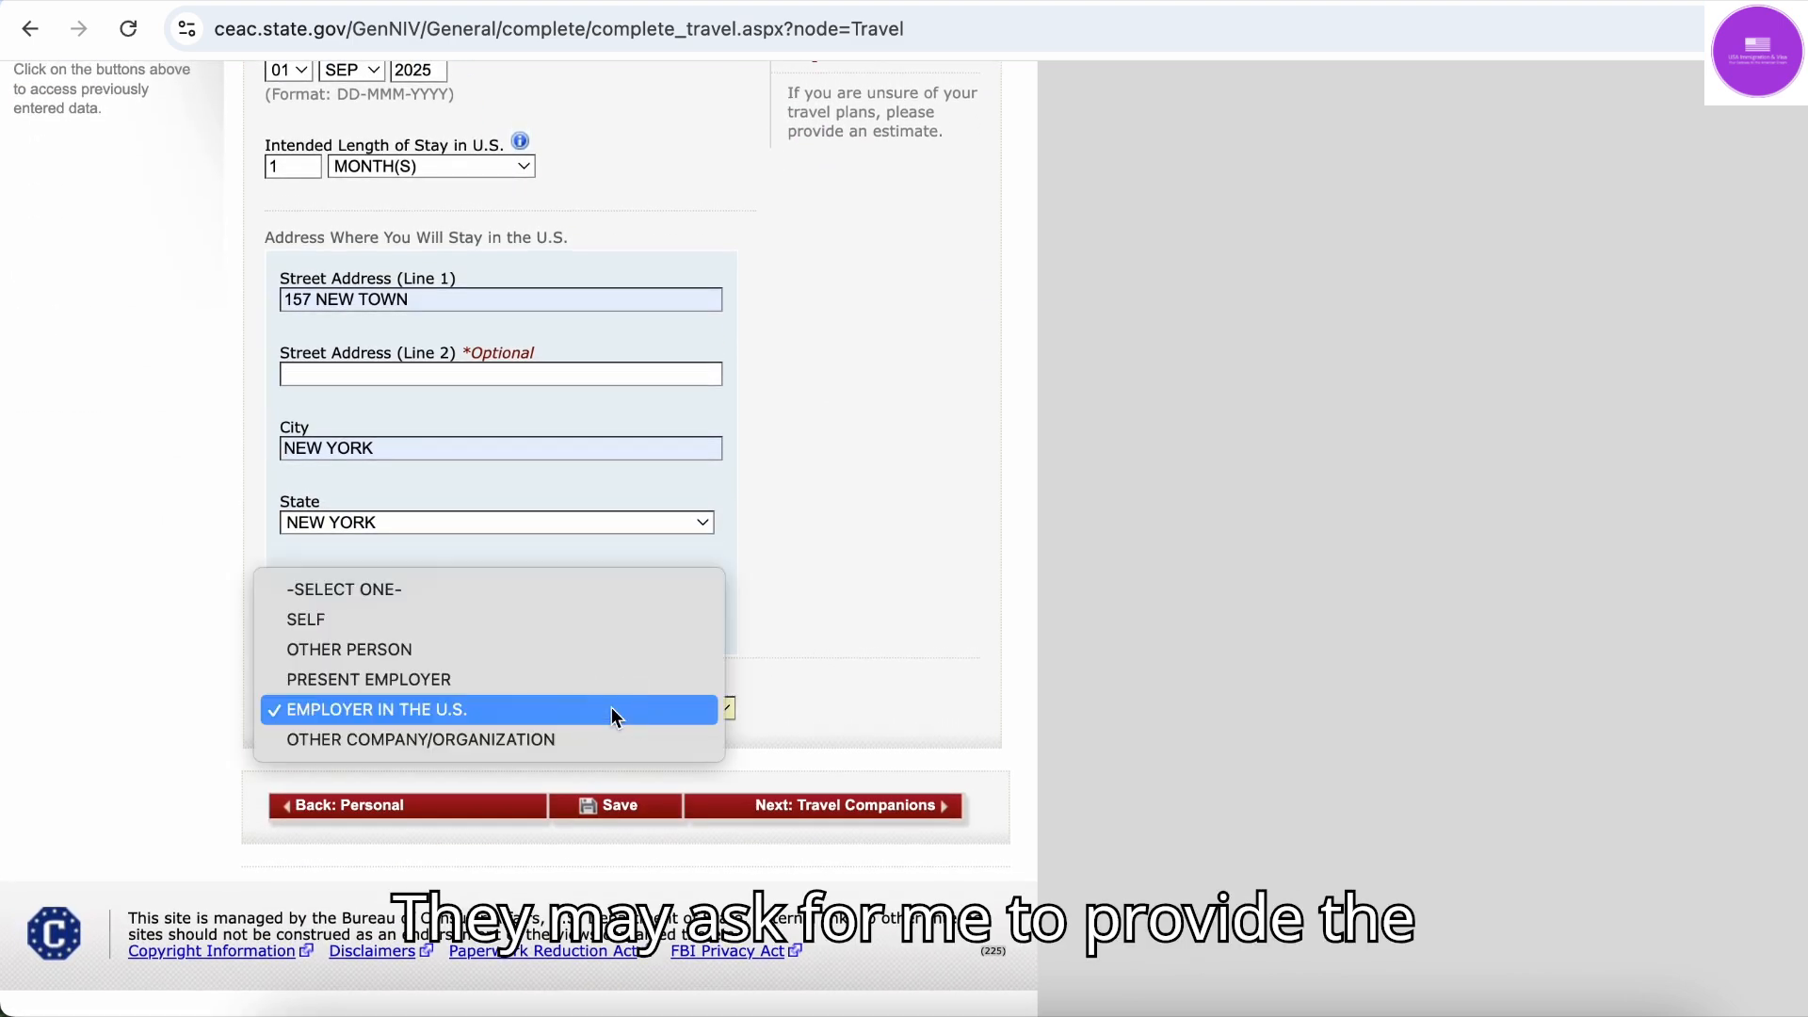
left_click(584, 747)
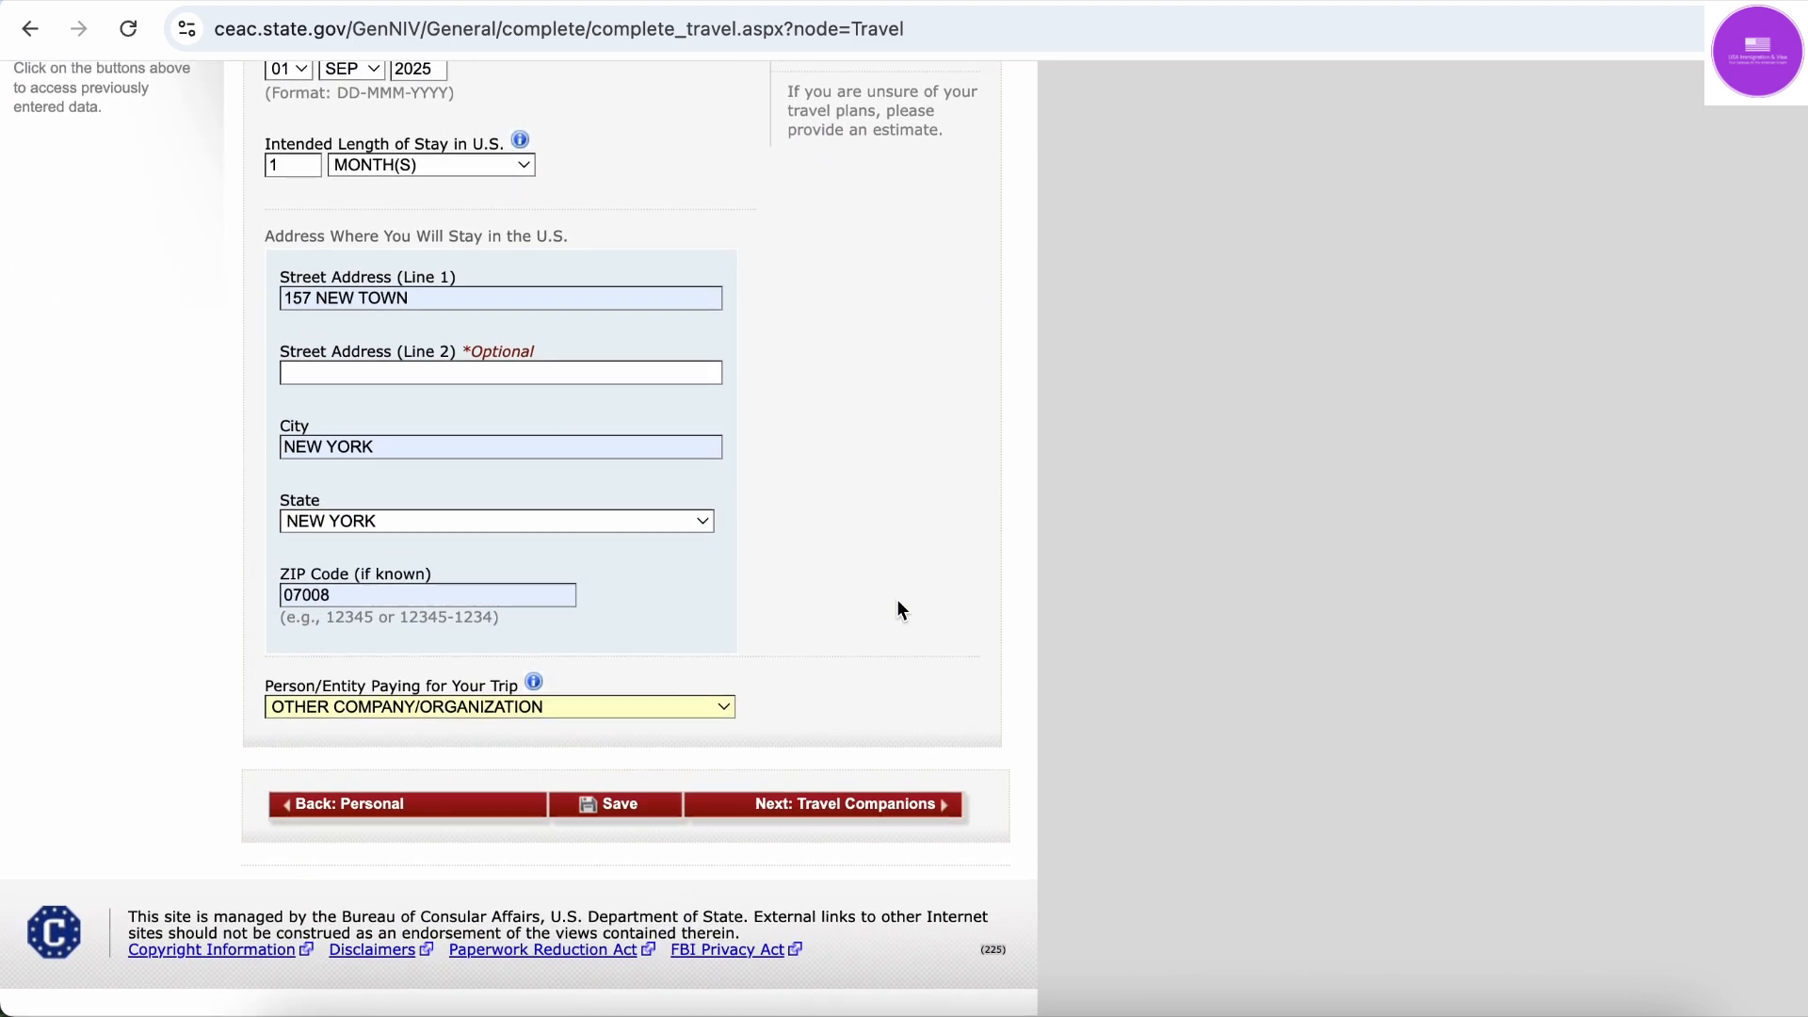
left_click(627, 708)
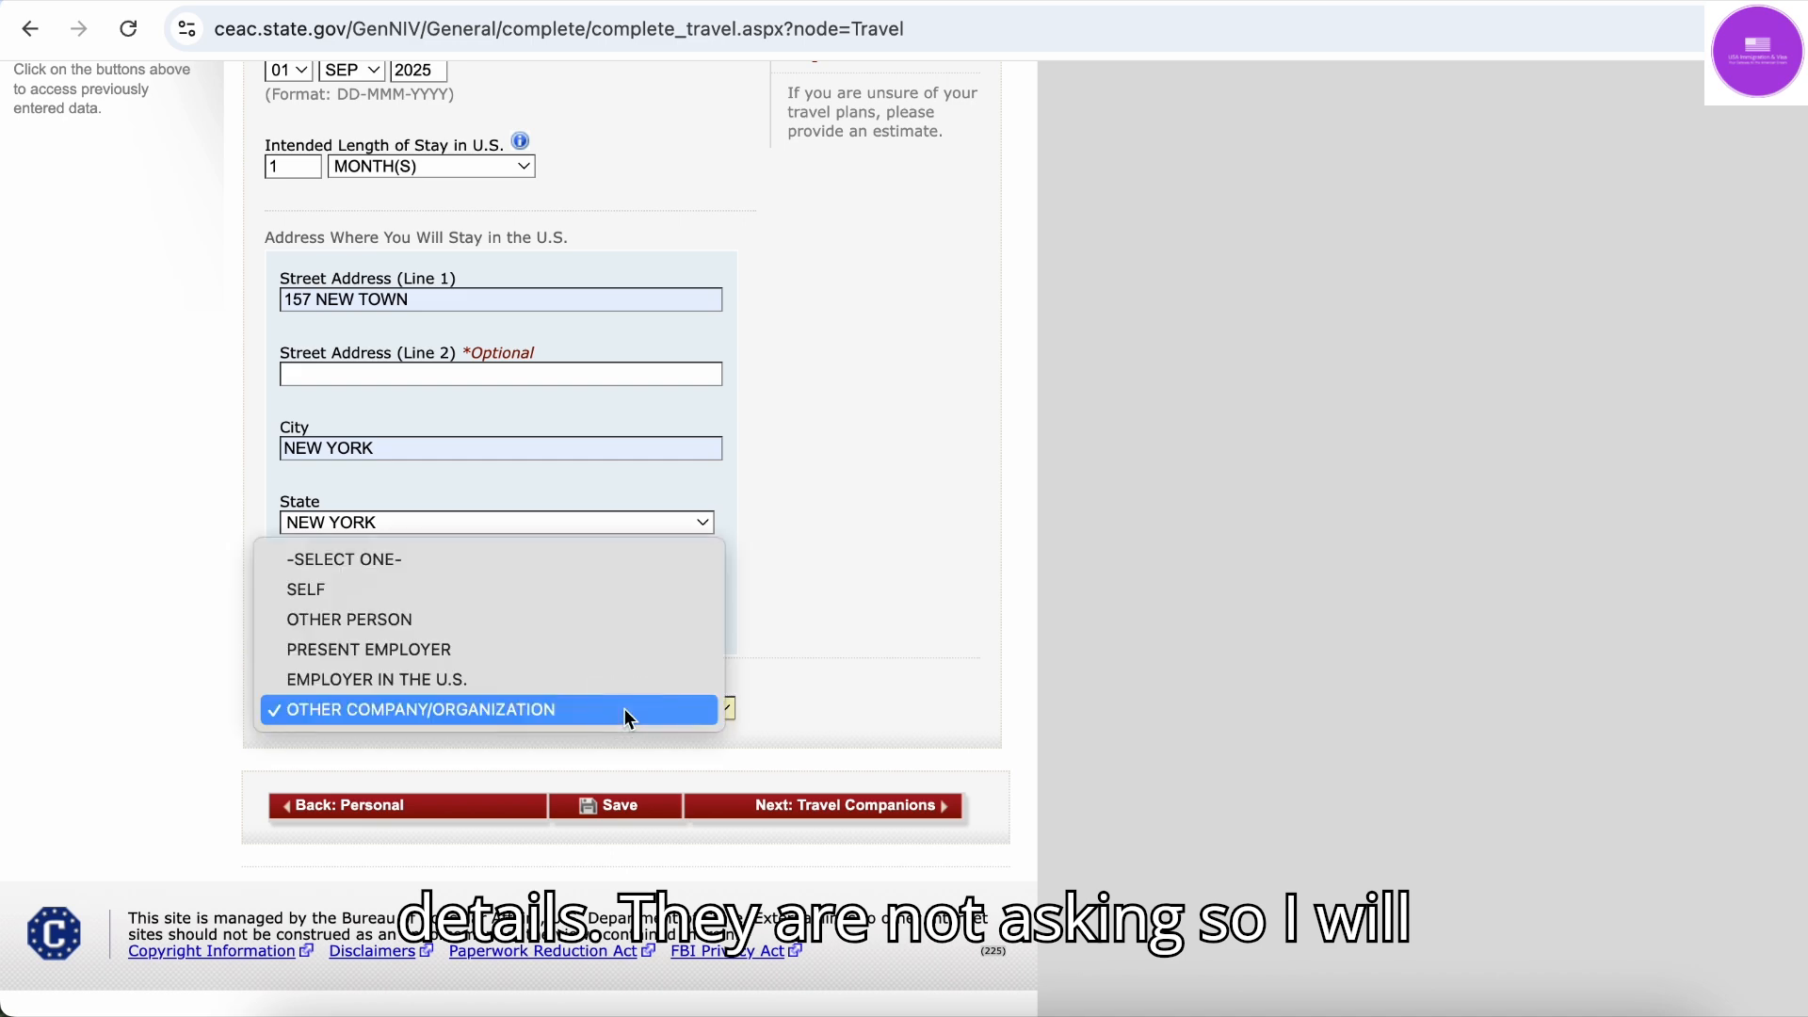
left_click(582, 593)
scroll(900, 699, "down", 10)
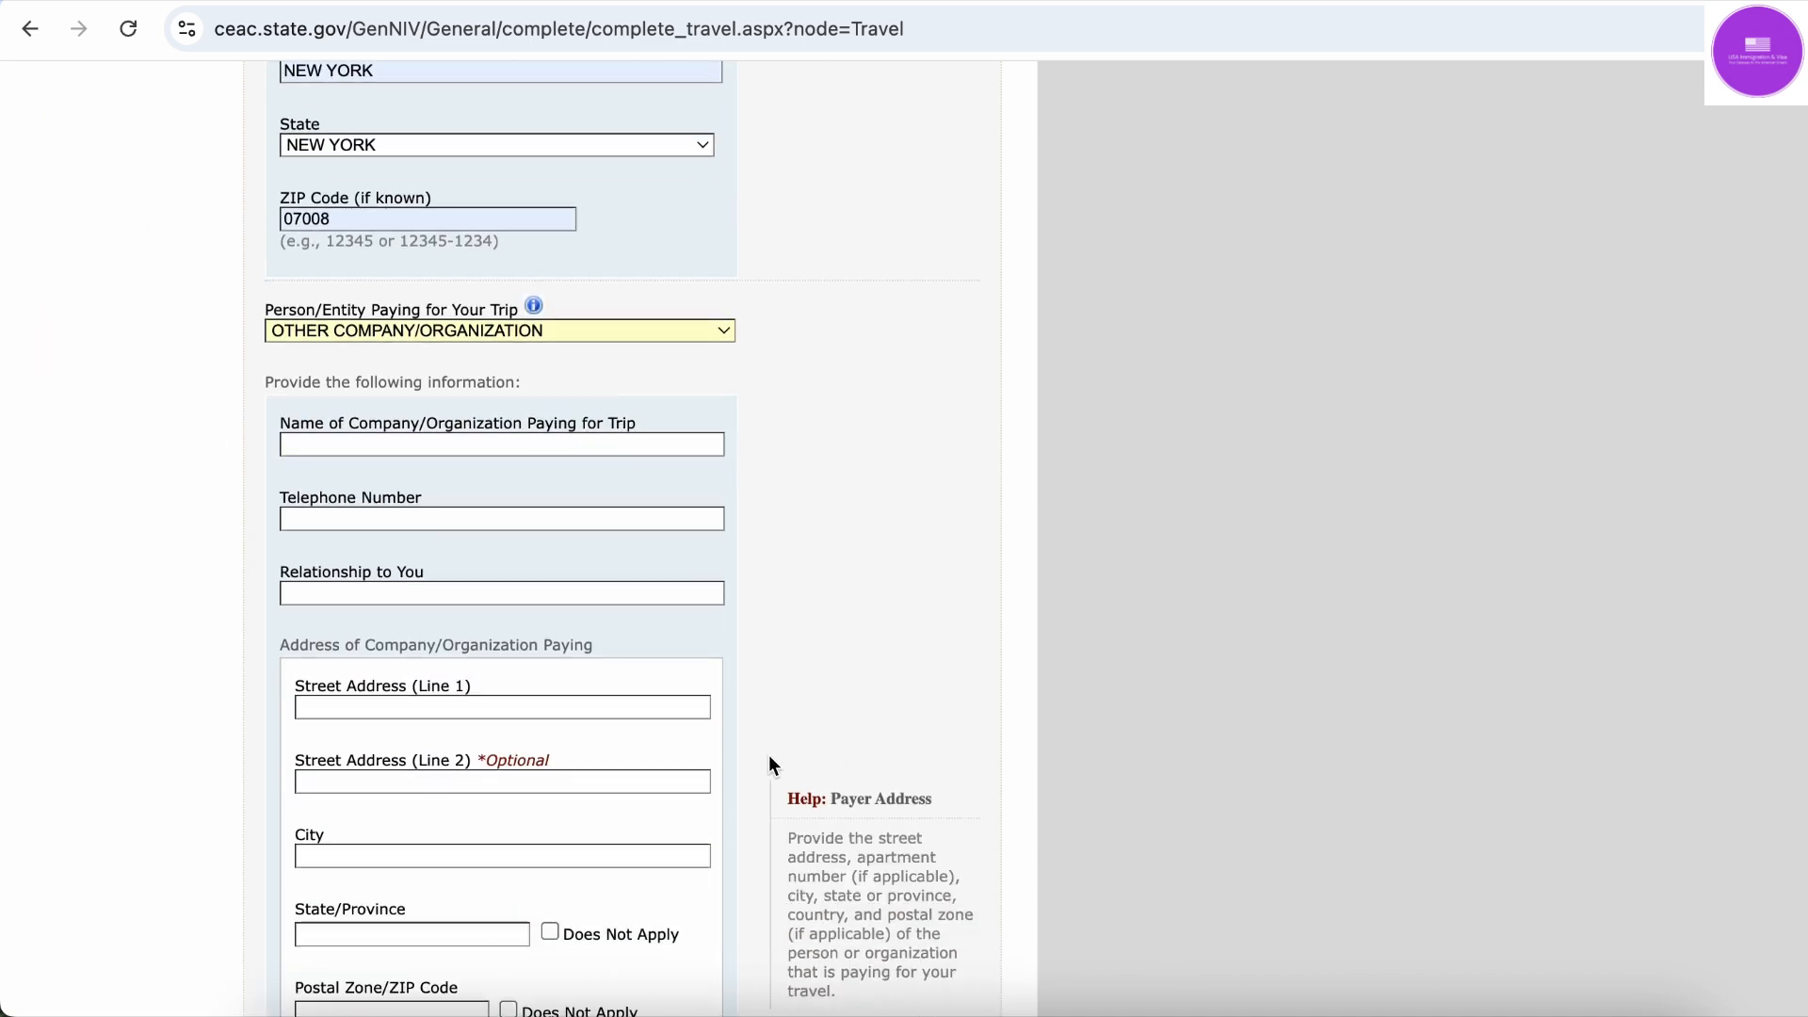
scroll(770, 765, "up", 4)
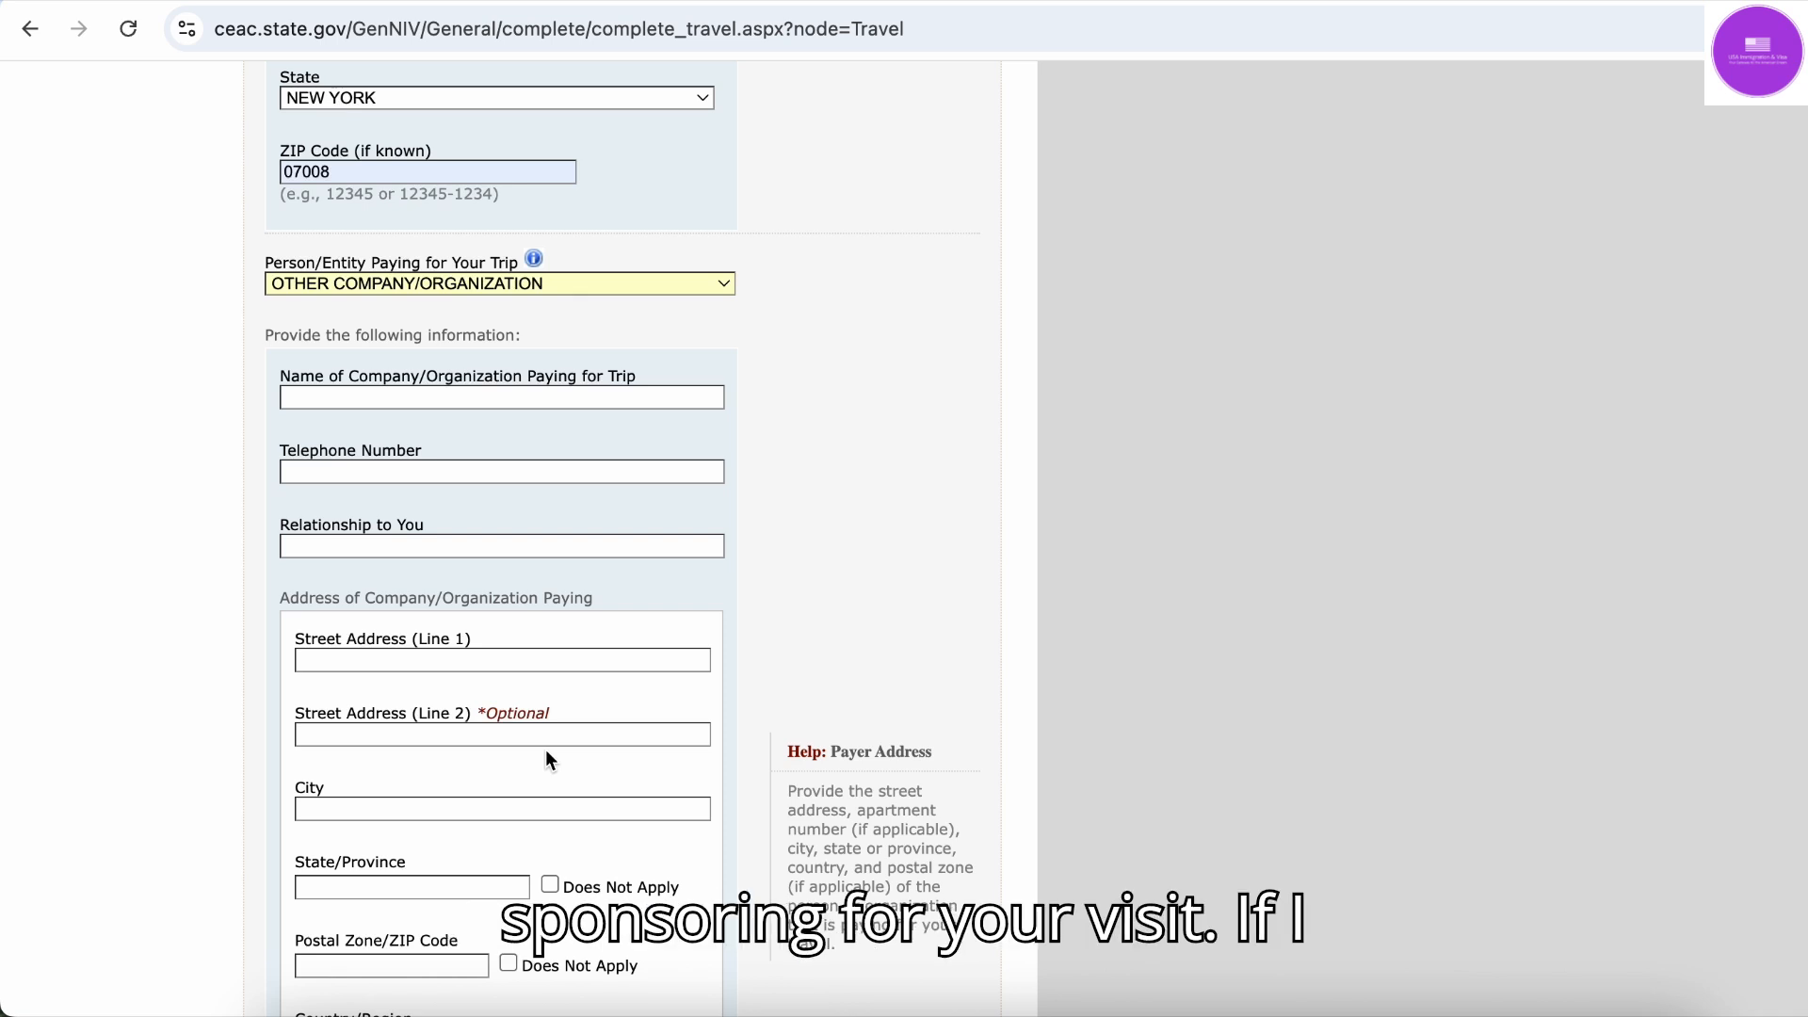
Change the trip's payer to Other Person and review the requested contact fields and relationship options
left_click(585, 283)
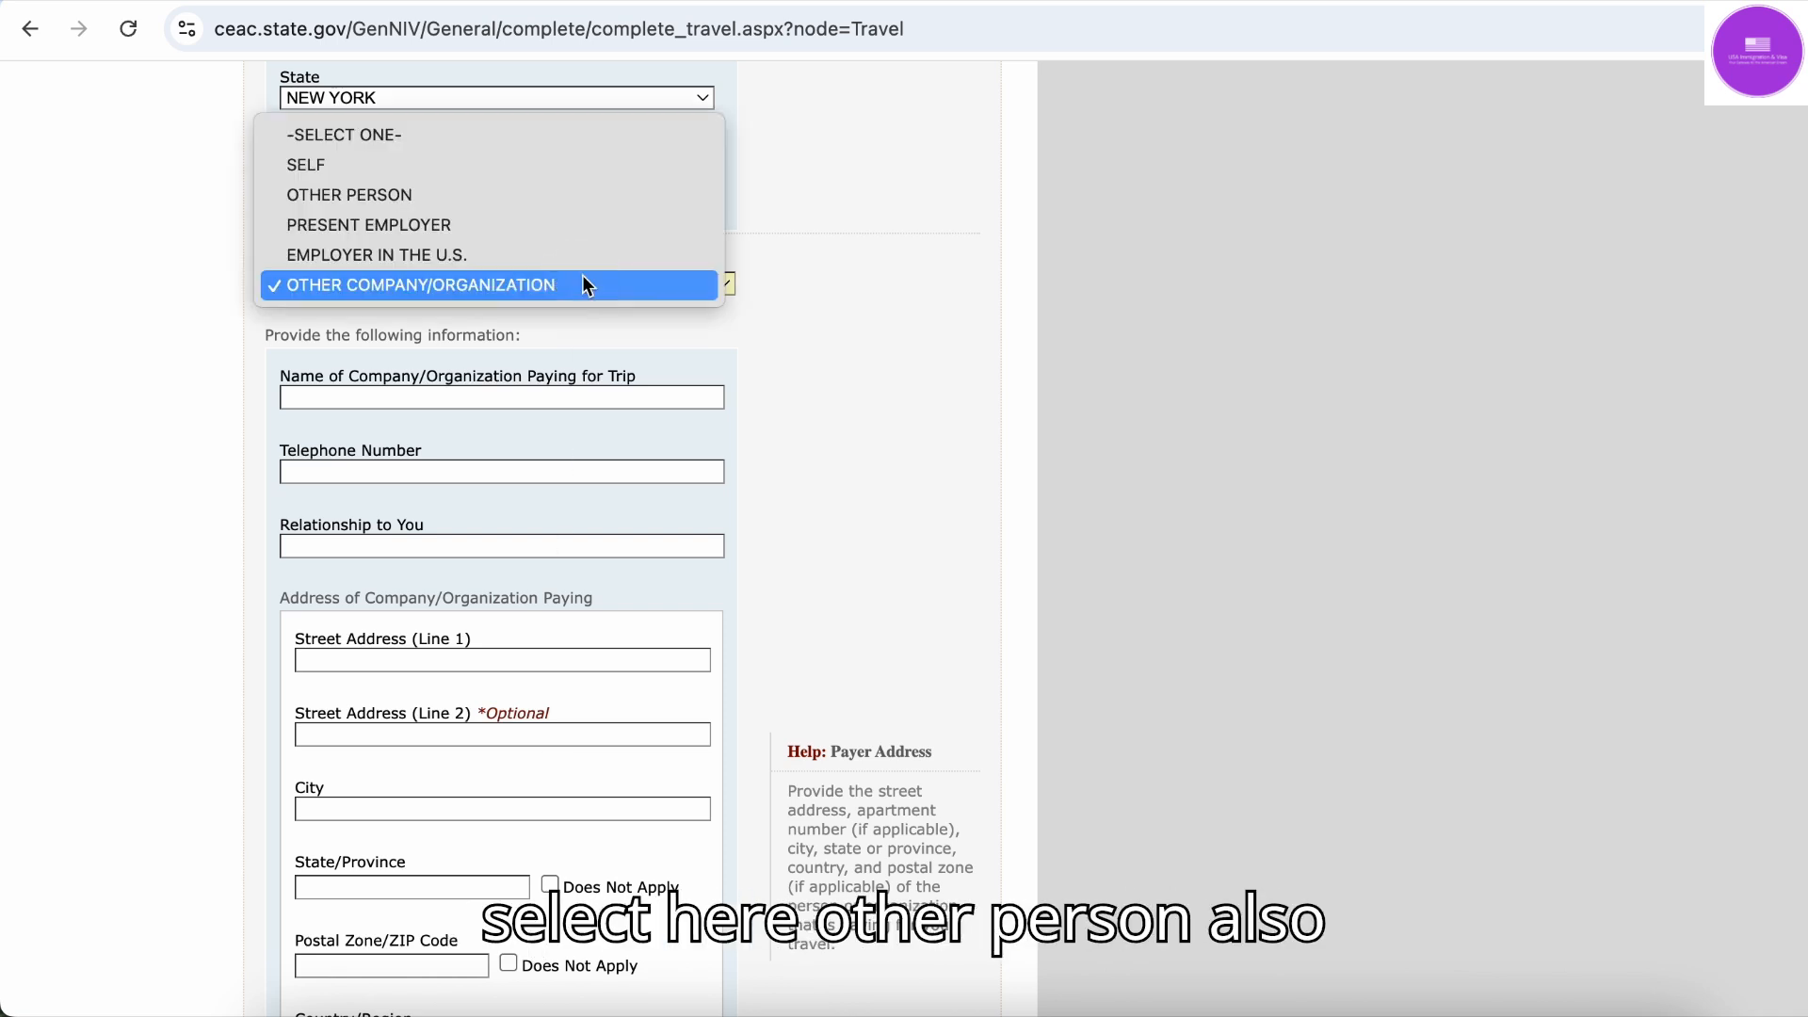
left_click(568, 195)
scroll(806, 511, "up", 8)
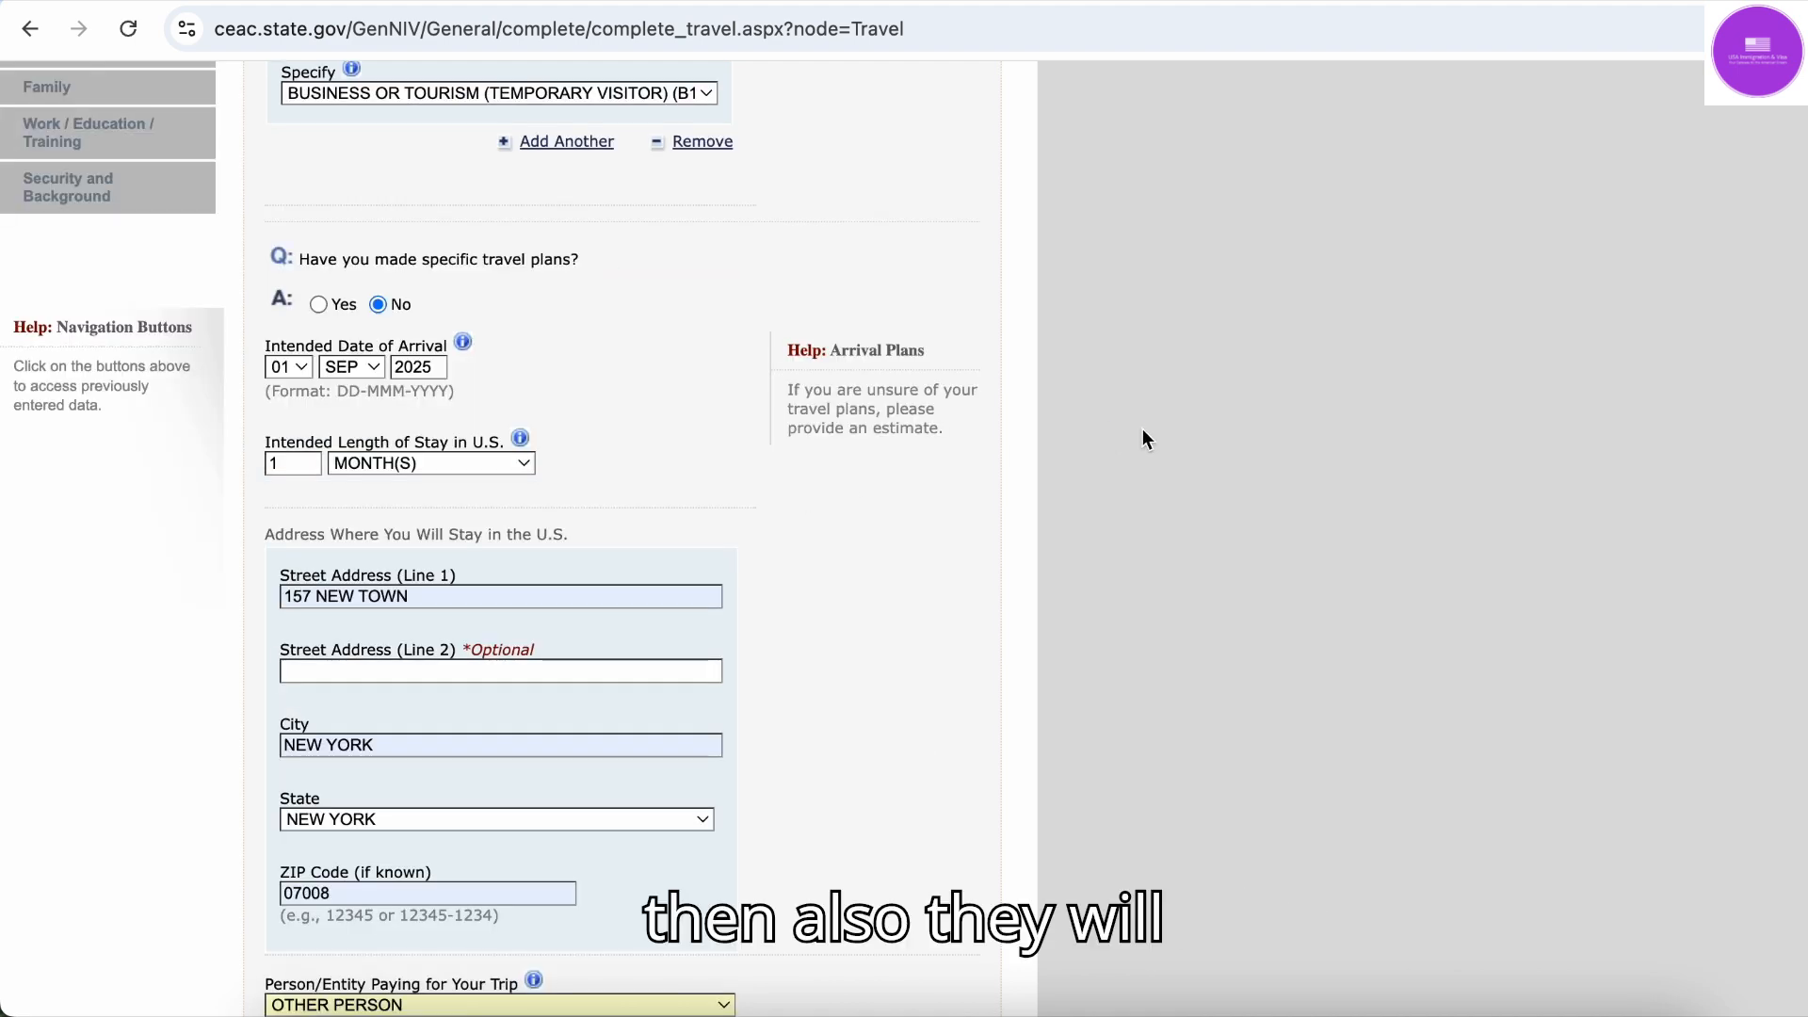
scroll(1143, 432, "down", 10)
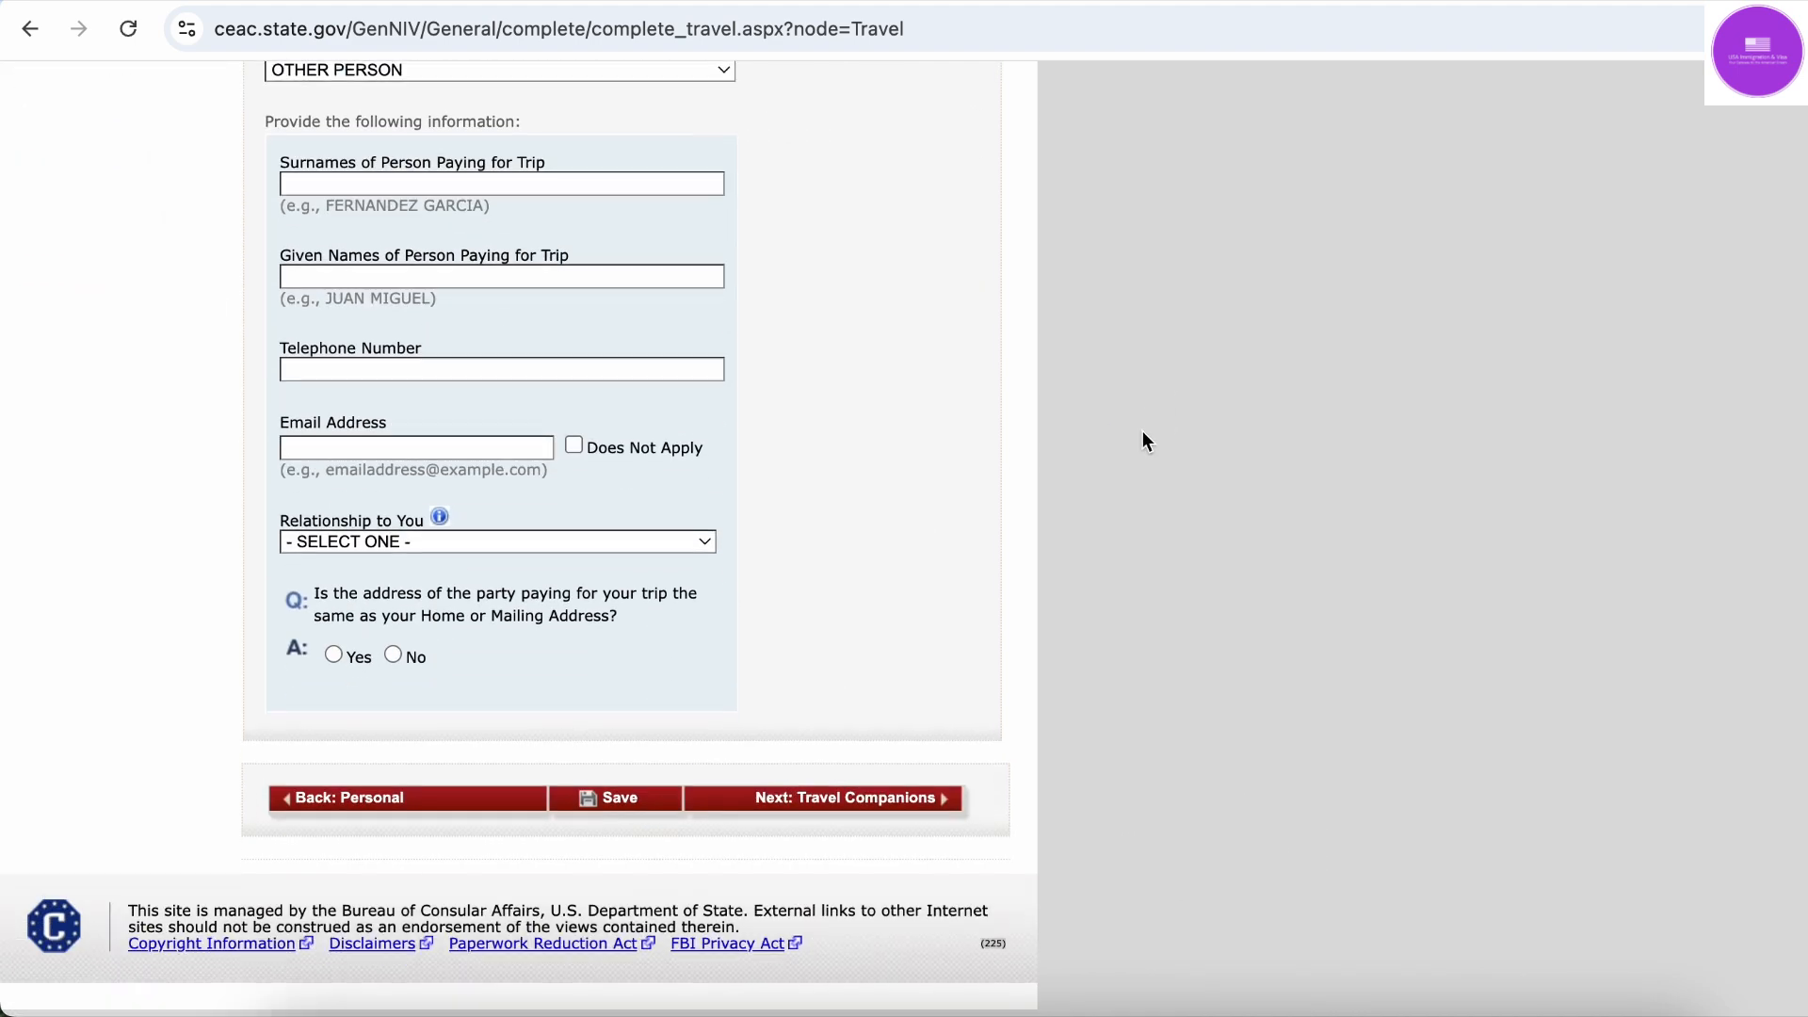
scroll(743, 274, "up", 2)
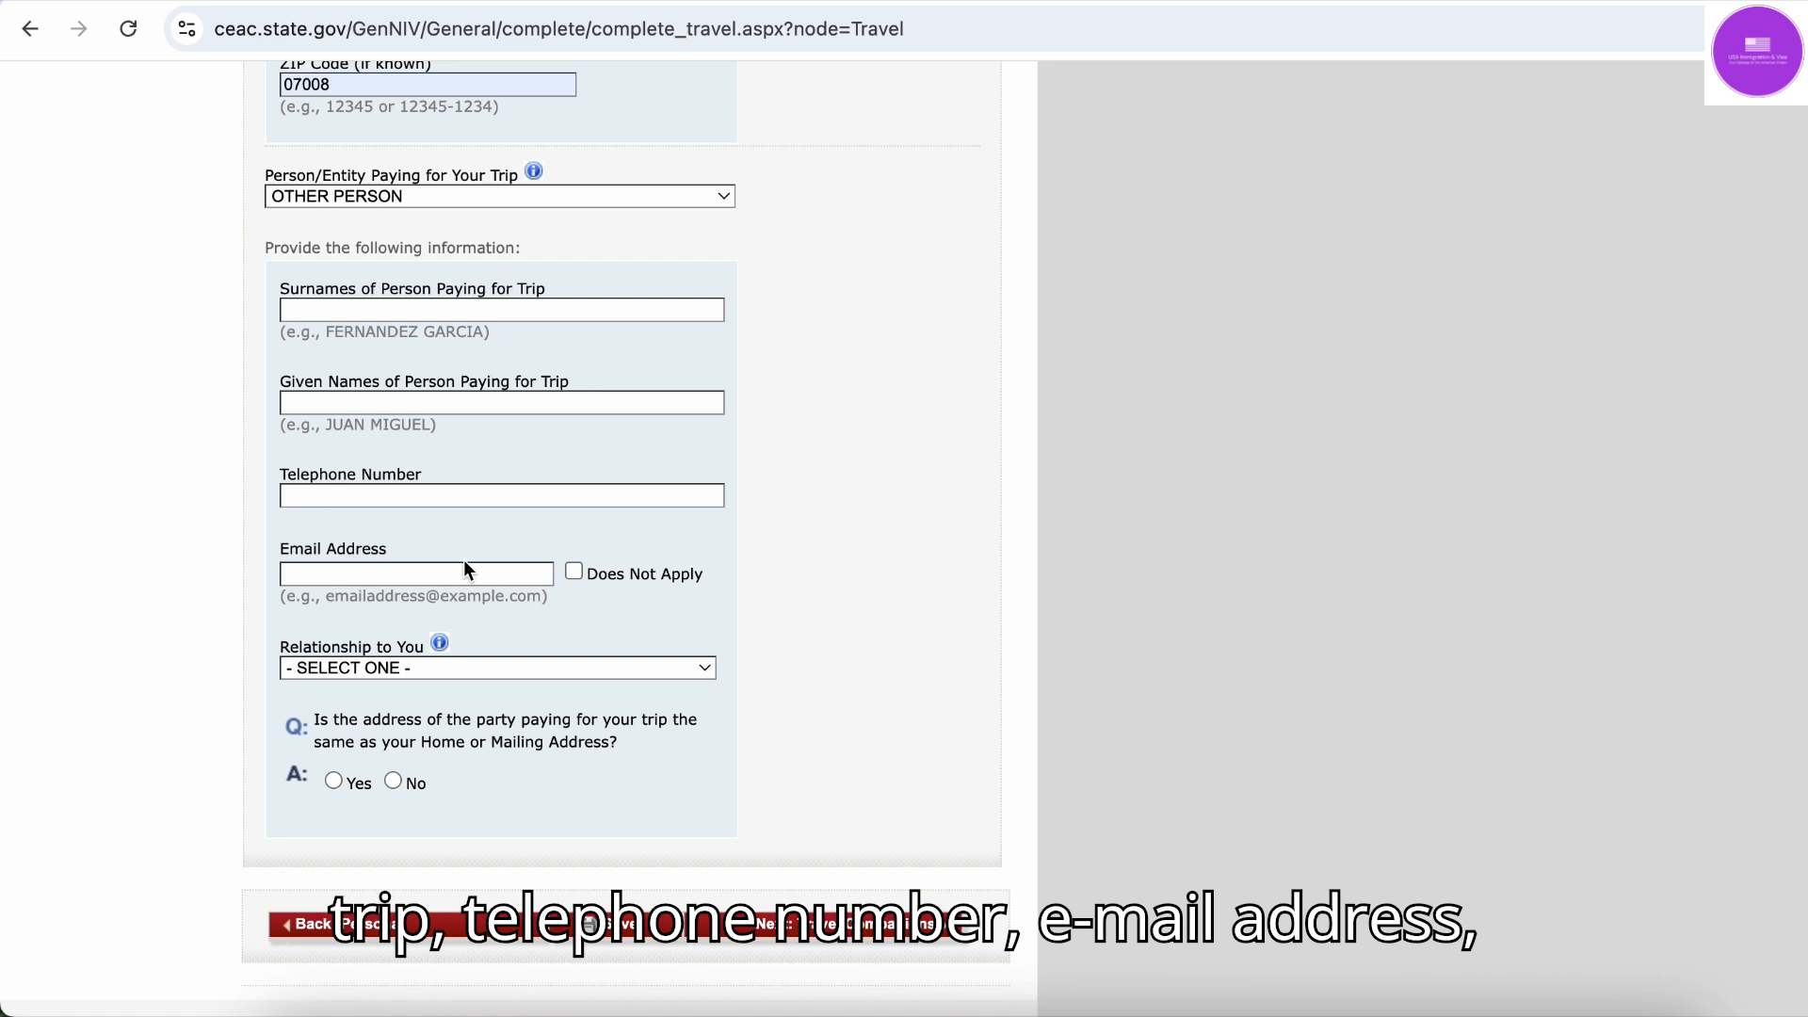
left_click(388, 671)
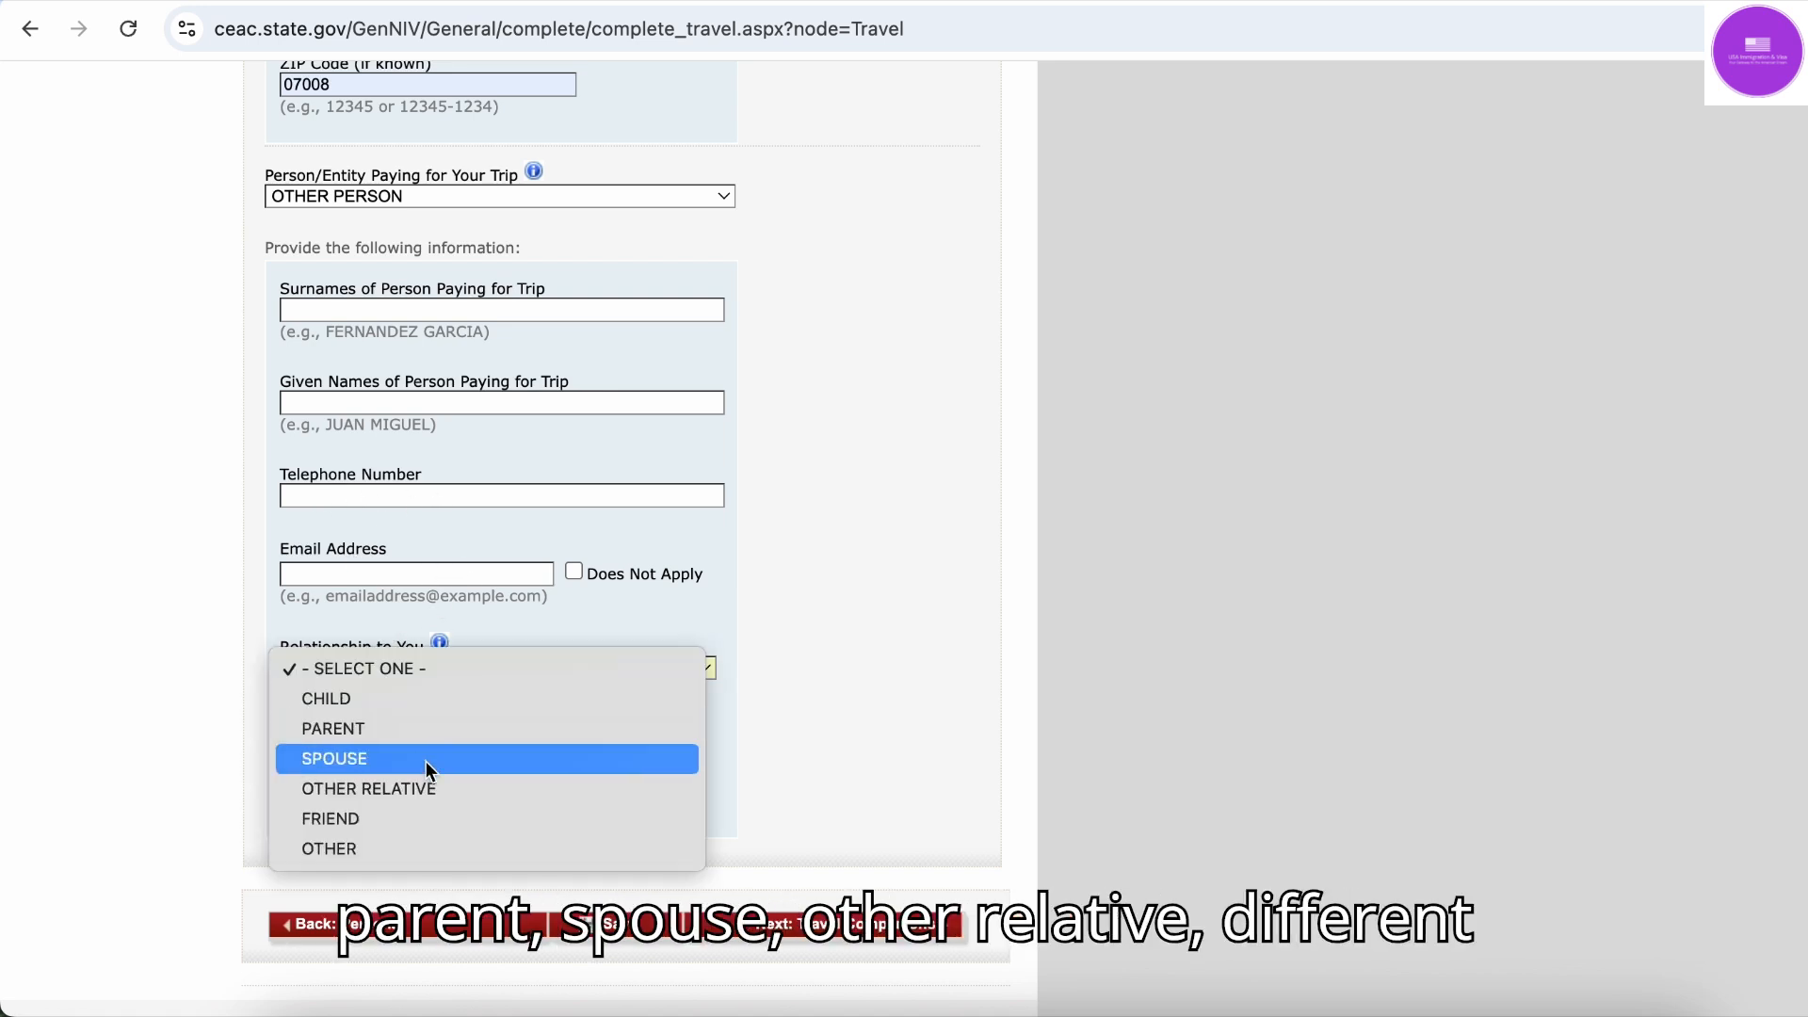
left_click(215, 784)
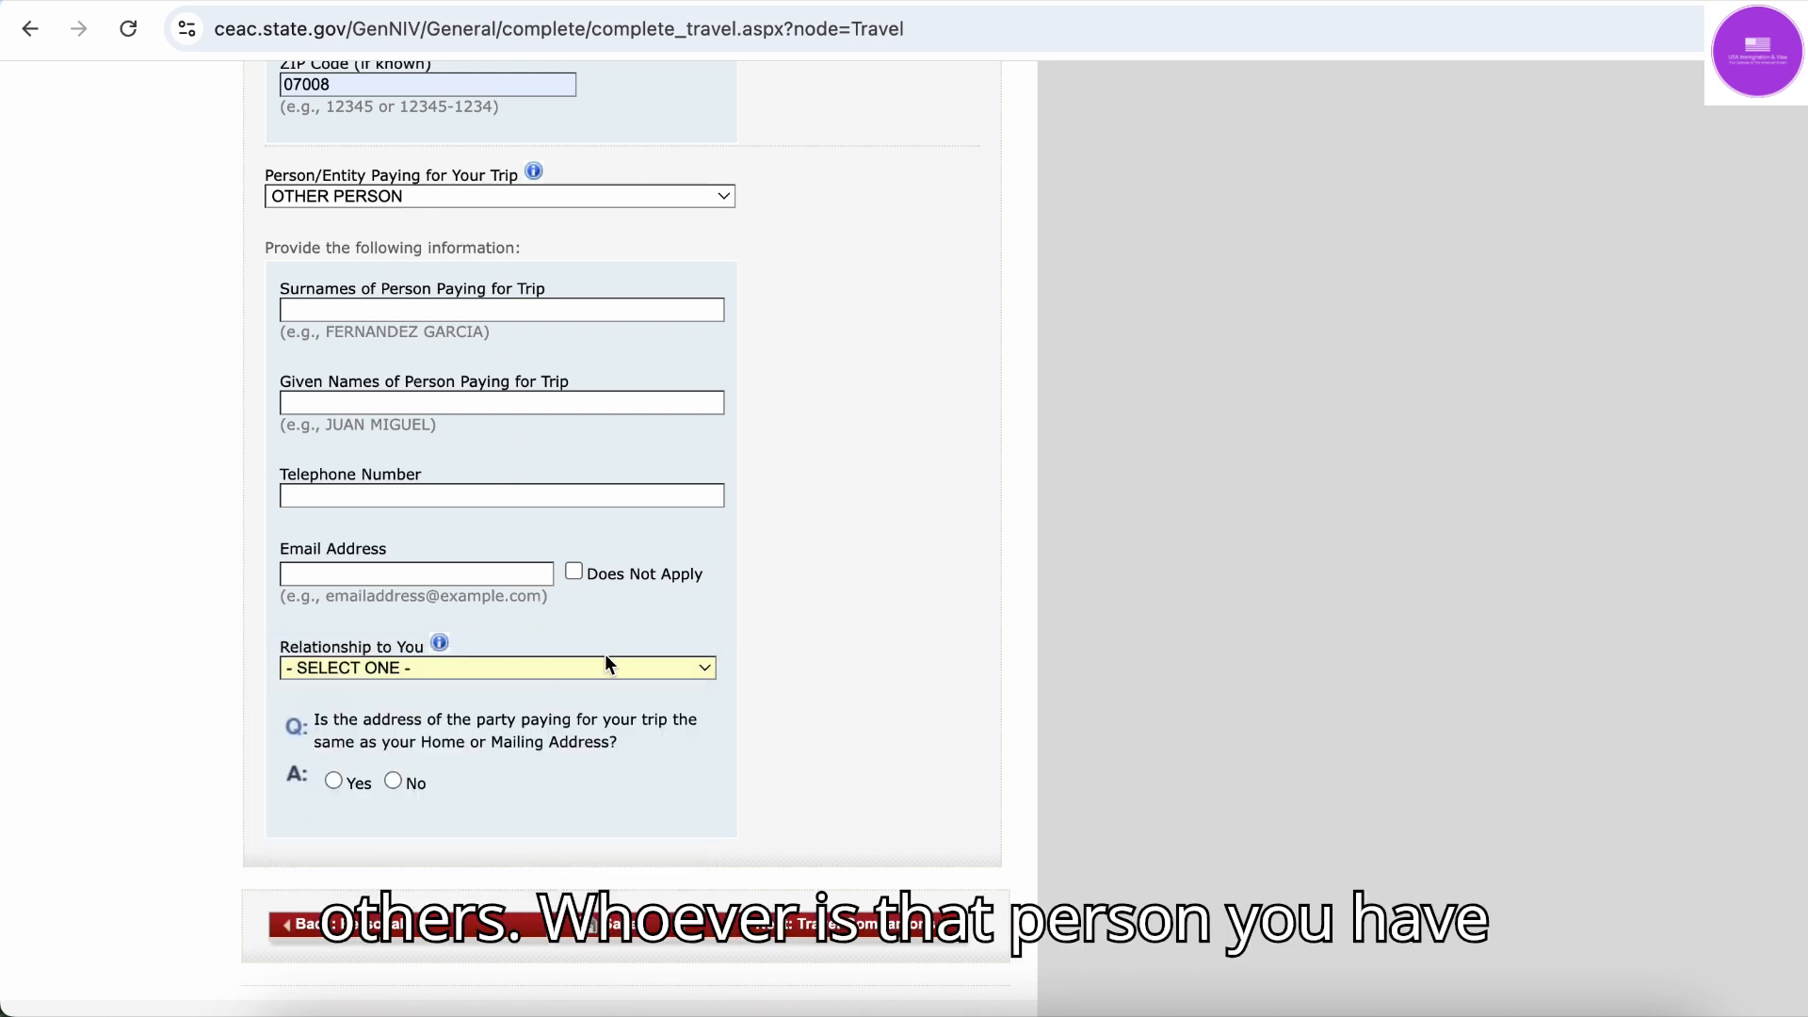
Set the payer for the trip to Self, save the application and continue with it
left_click(483, 200)
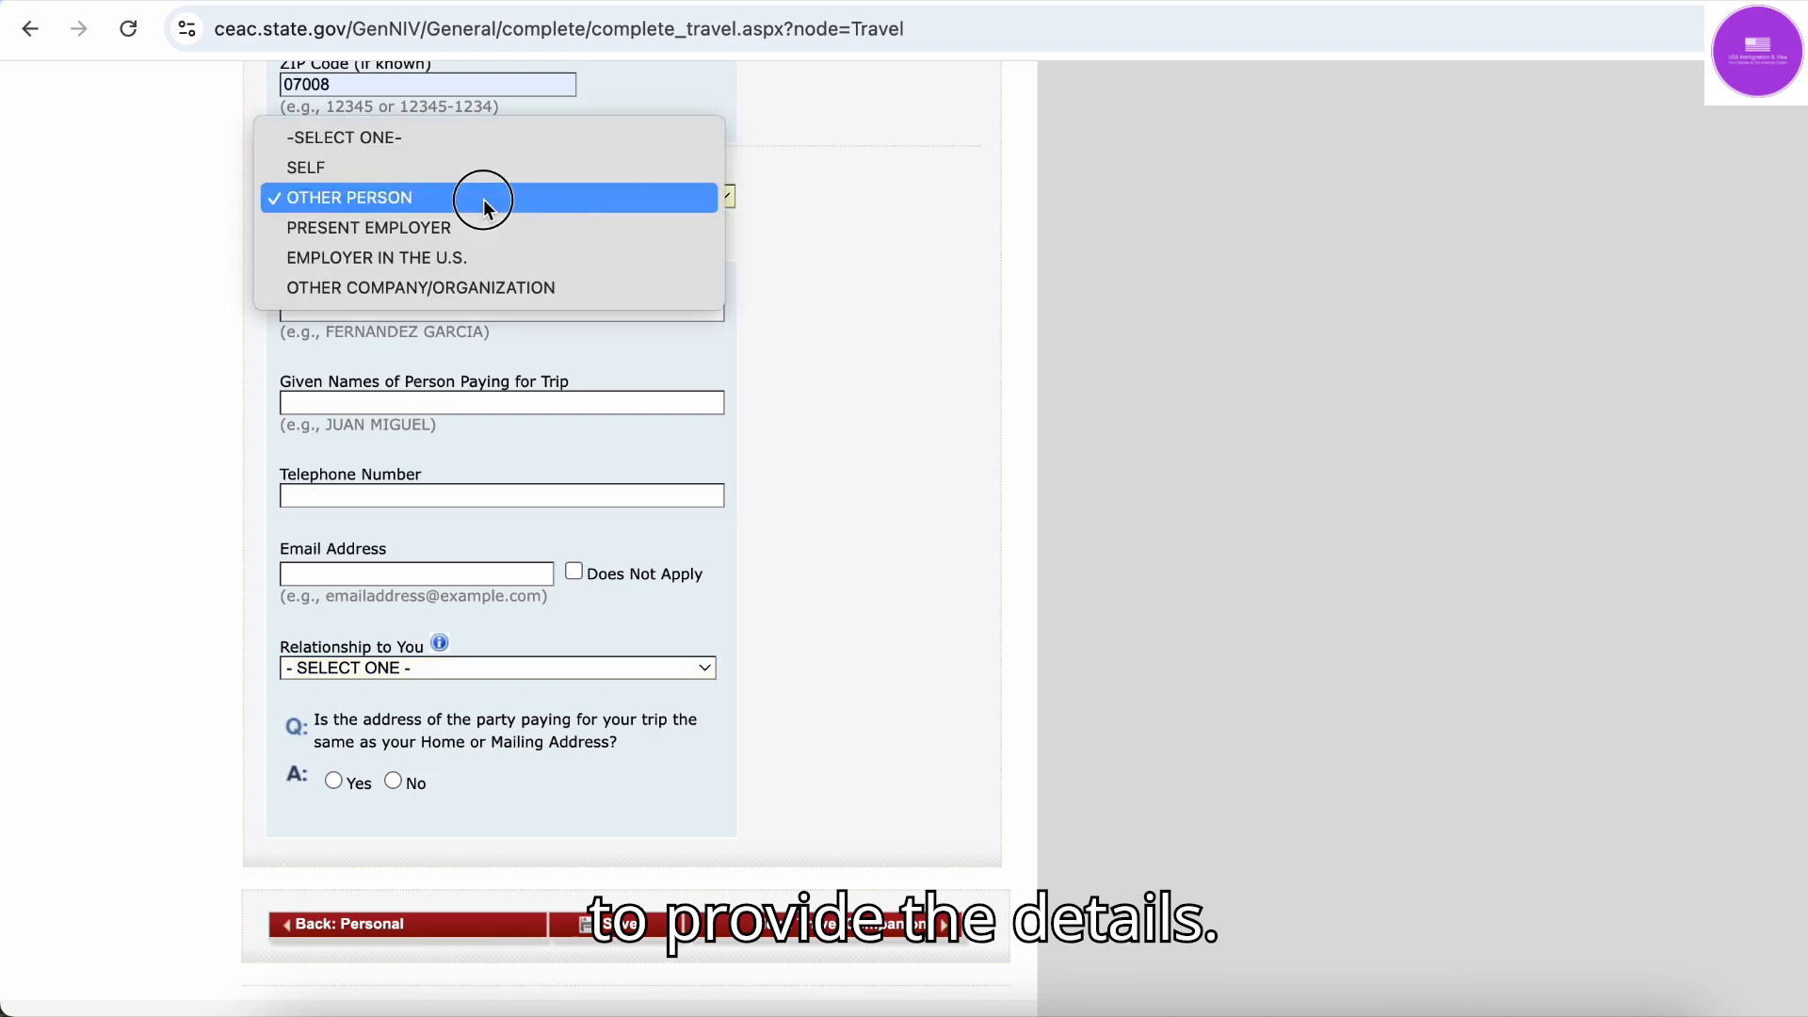
left_click(475, 179)
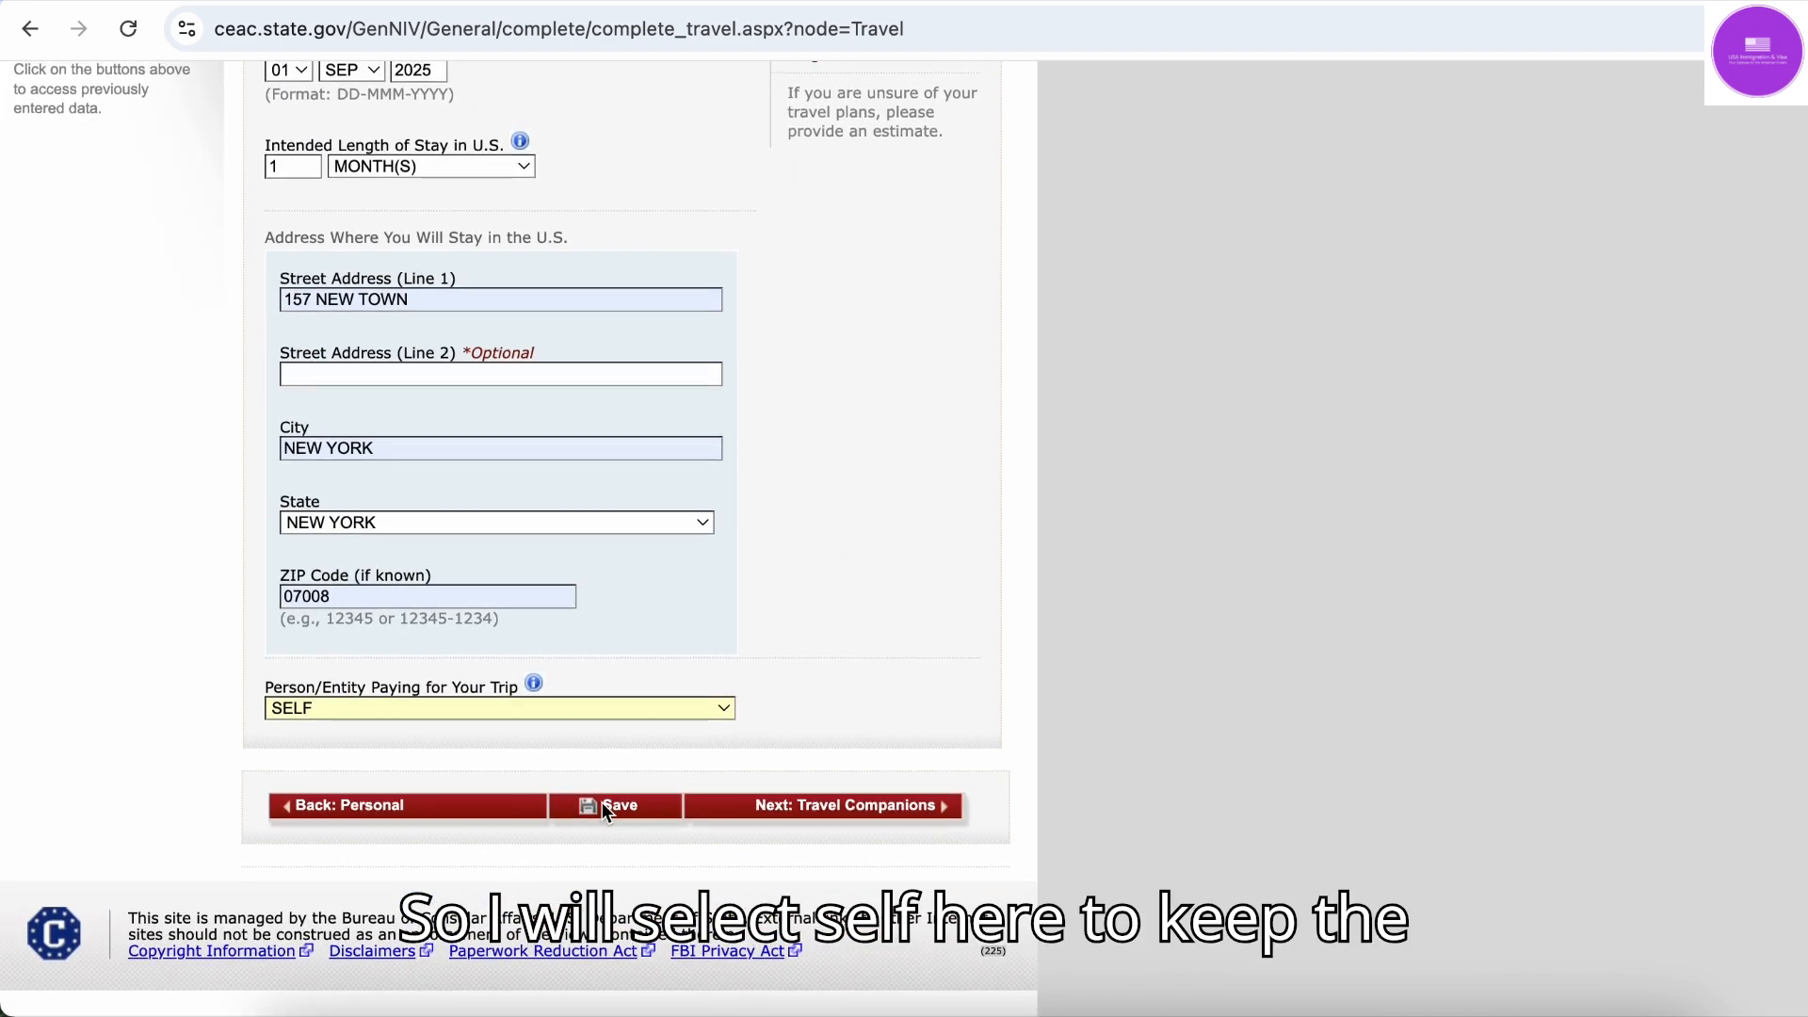
left_click(604, 810)
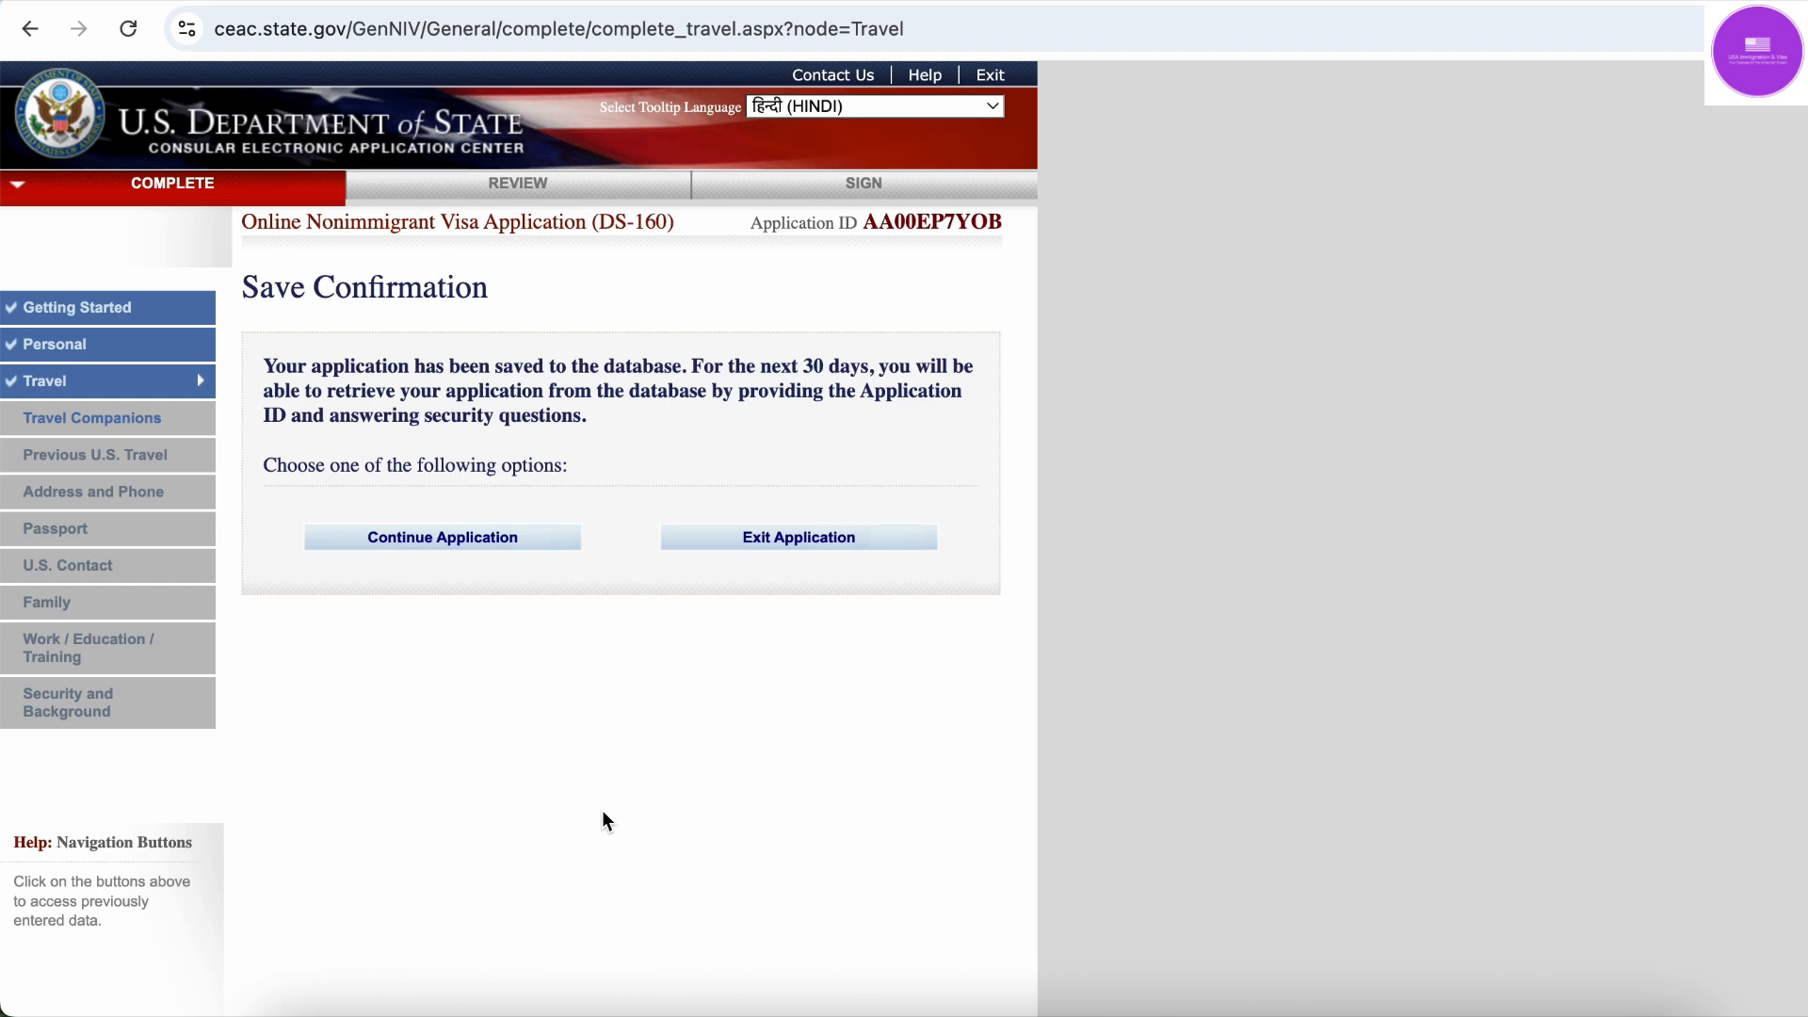
left_click(441, 544)
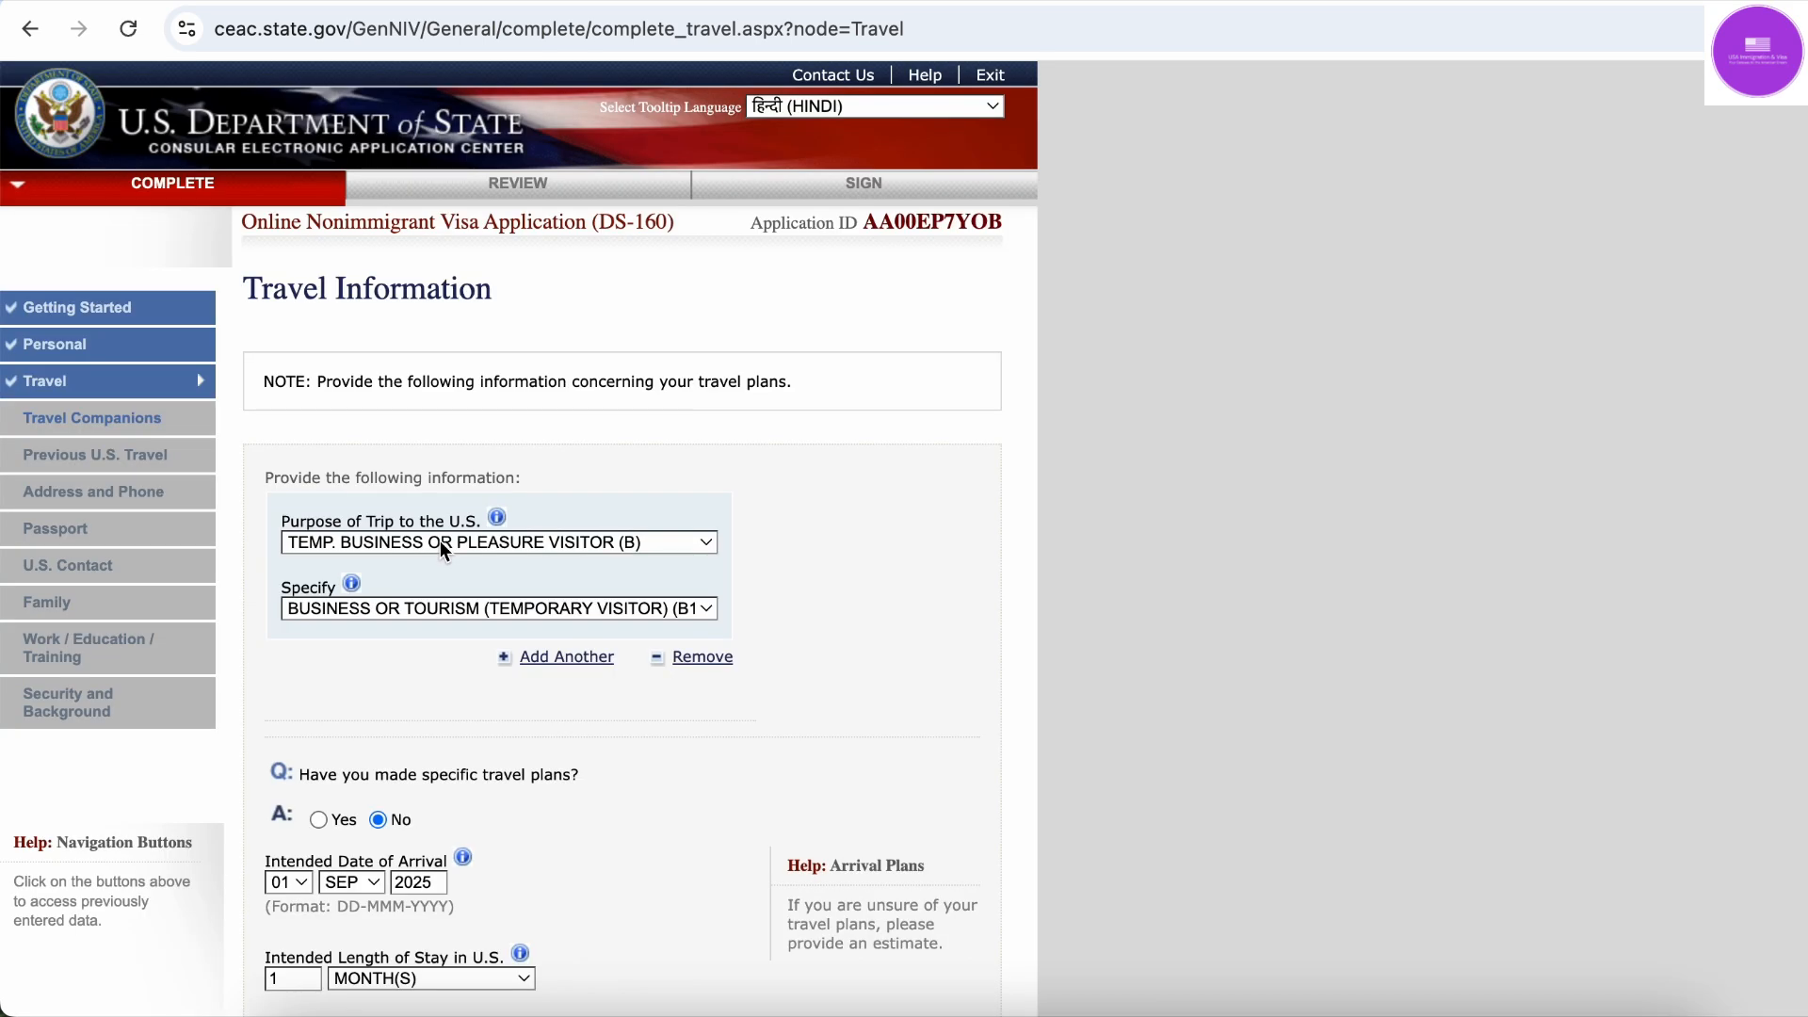
Continue to the Travel Companions page and answer No to other persons traveling along
scroll(951, 647, "down", 10)
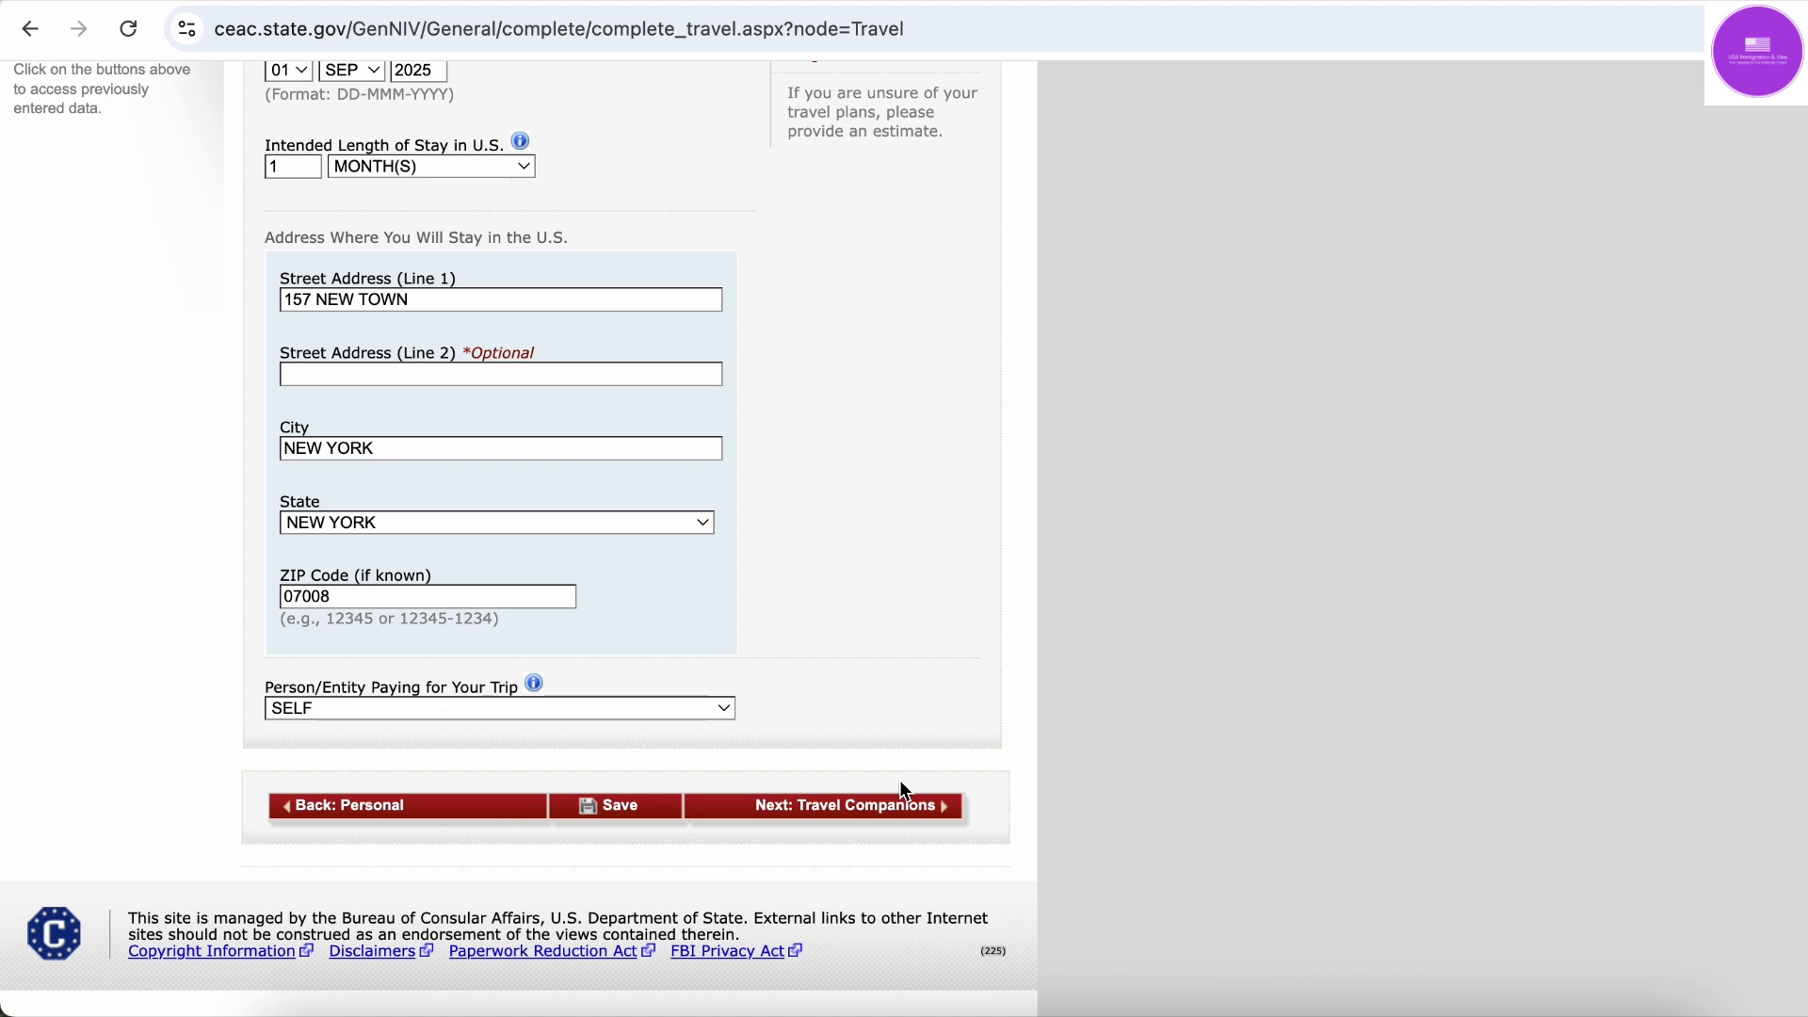
left_click(891, 806)
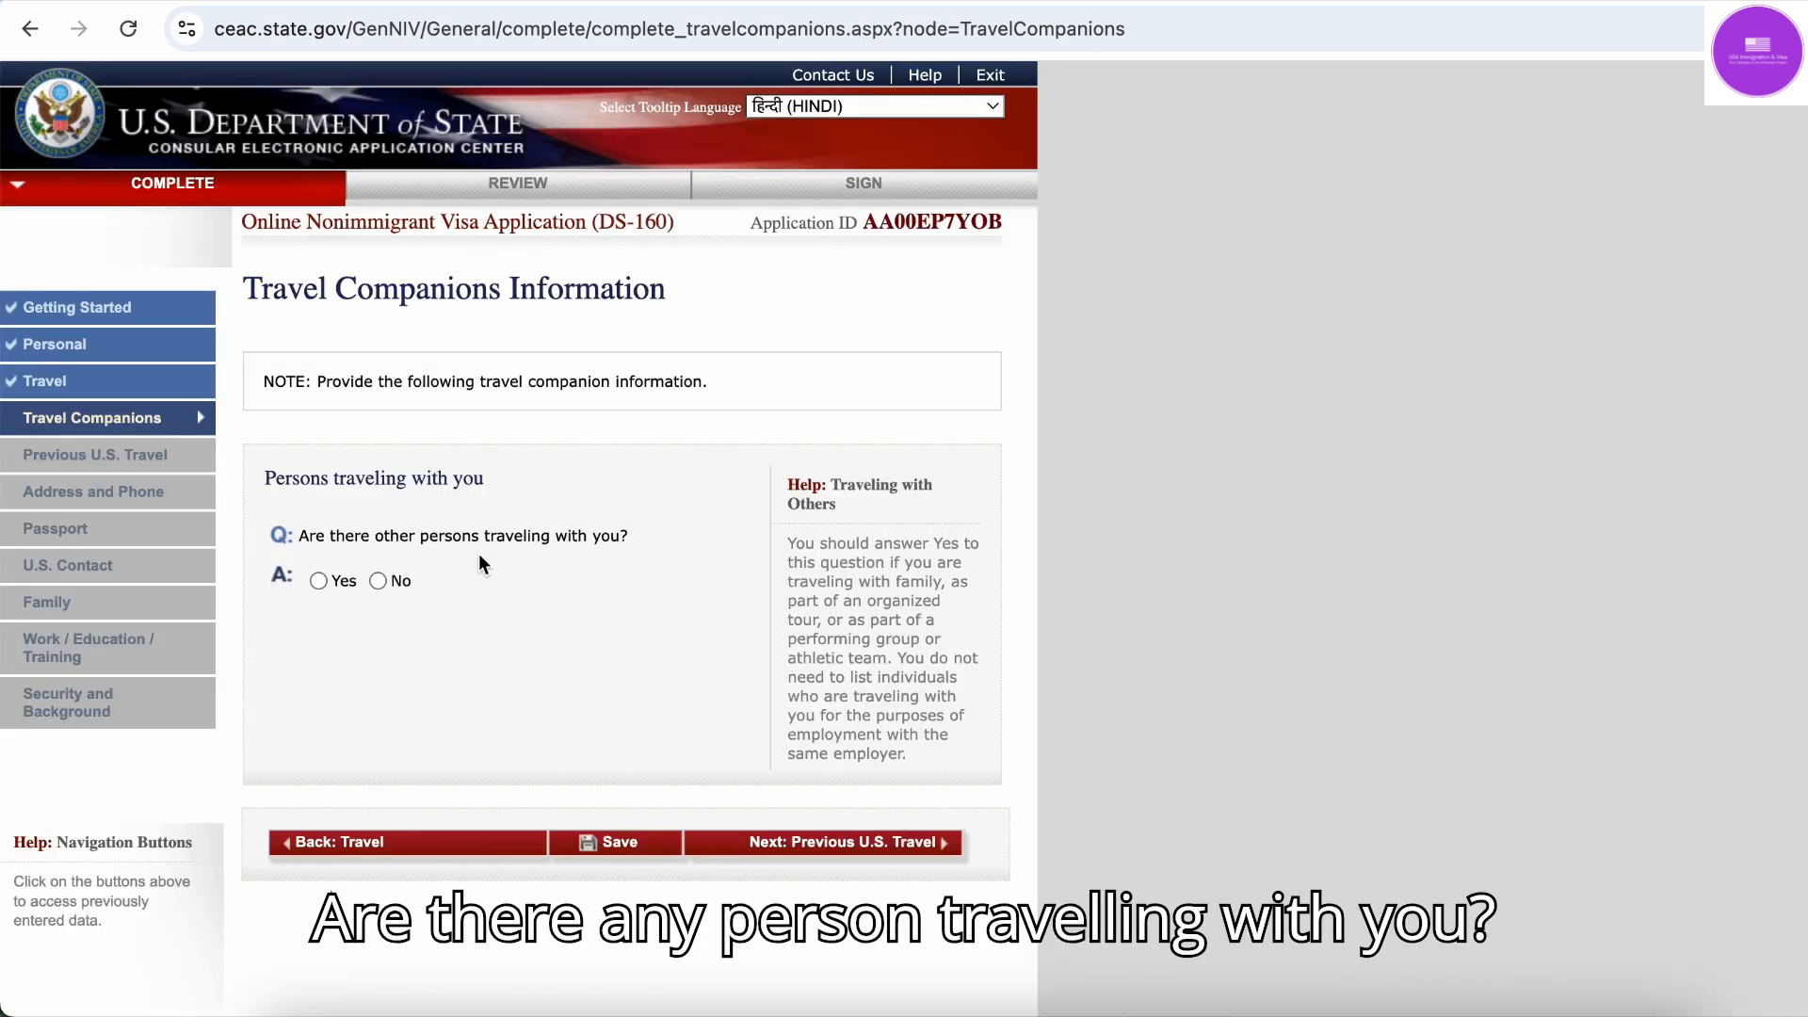
left_click(380, 582)
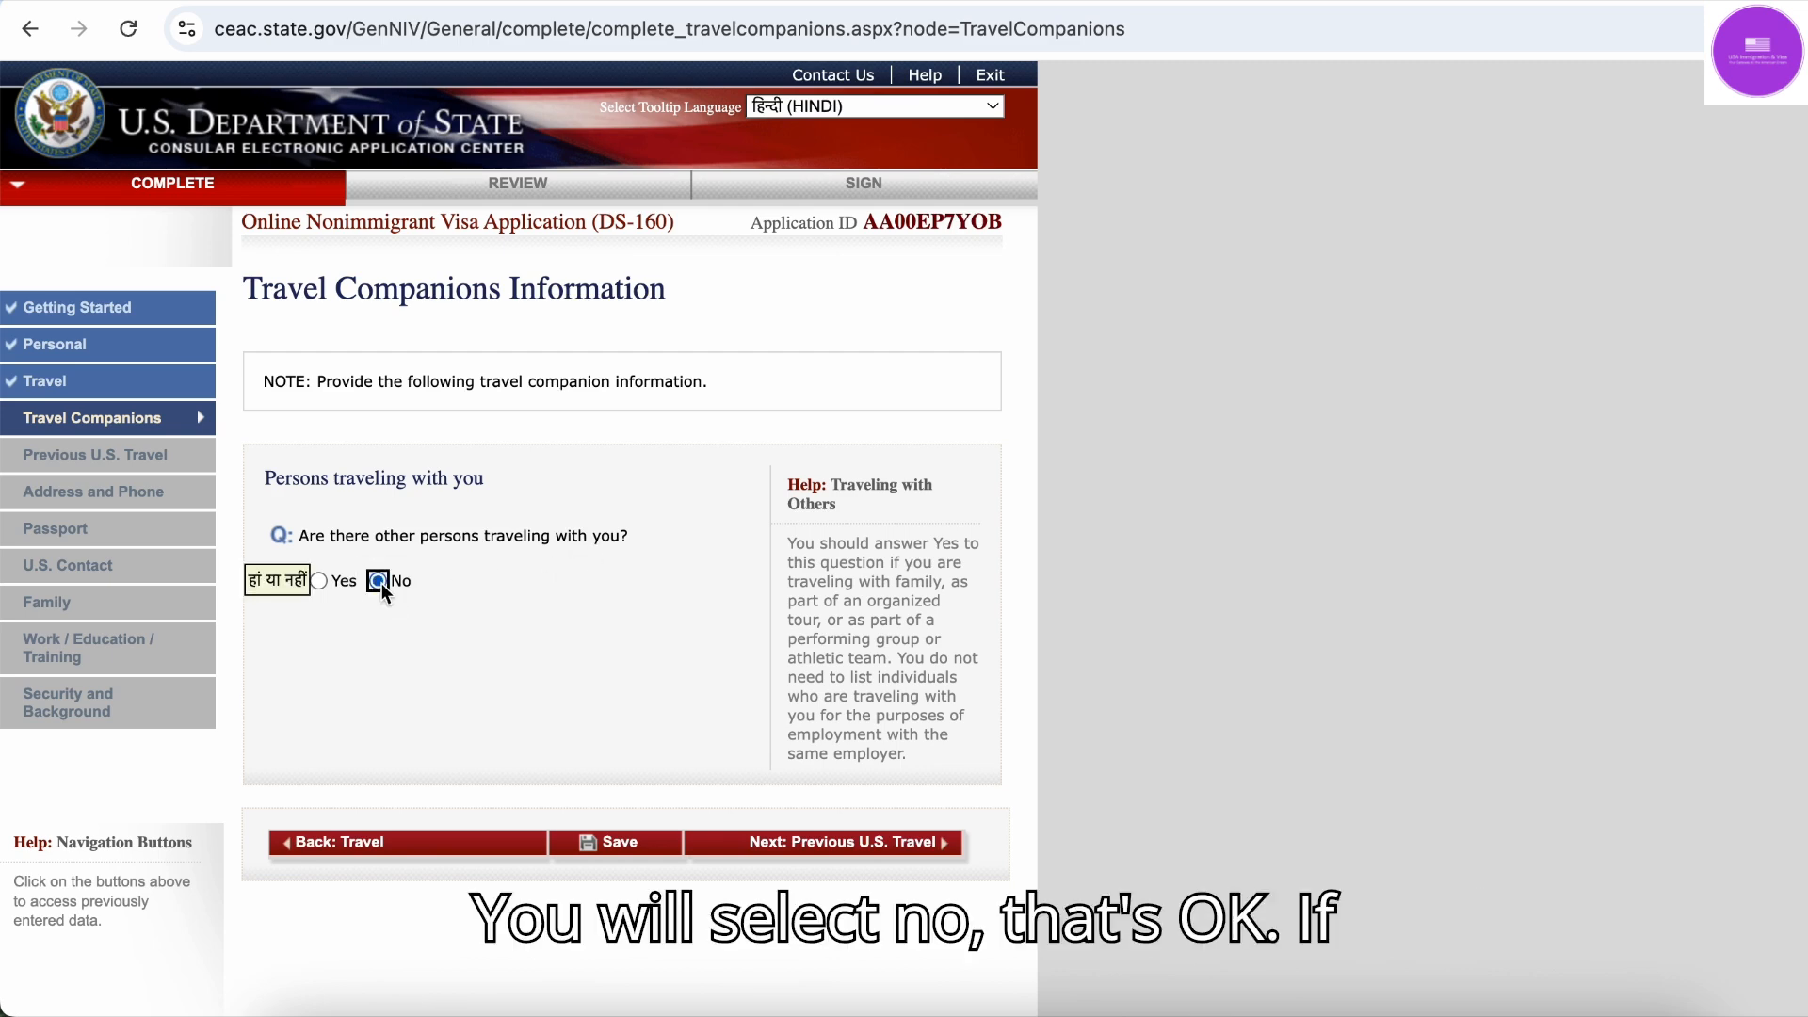
Try Yes for other persons traveling along, and try both Yes and No for traveling as part of a group or organization
left_click(325, 584)
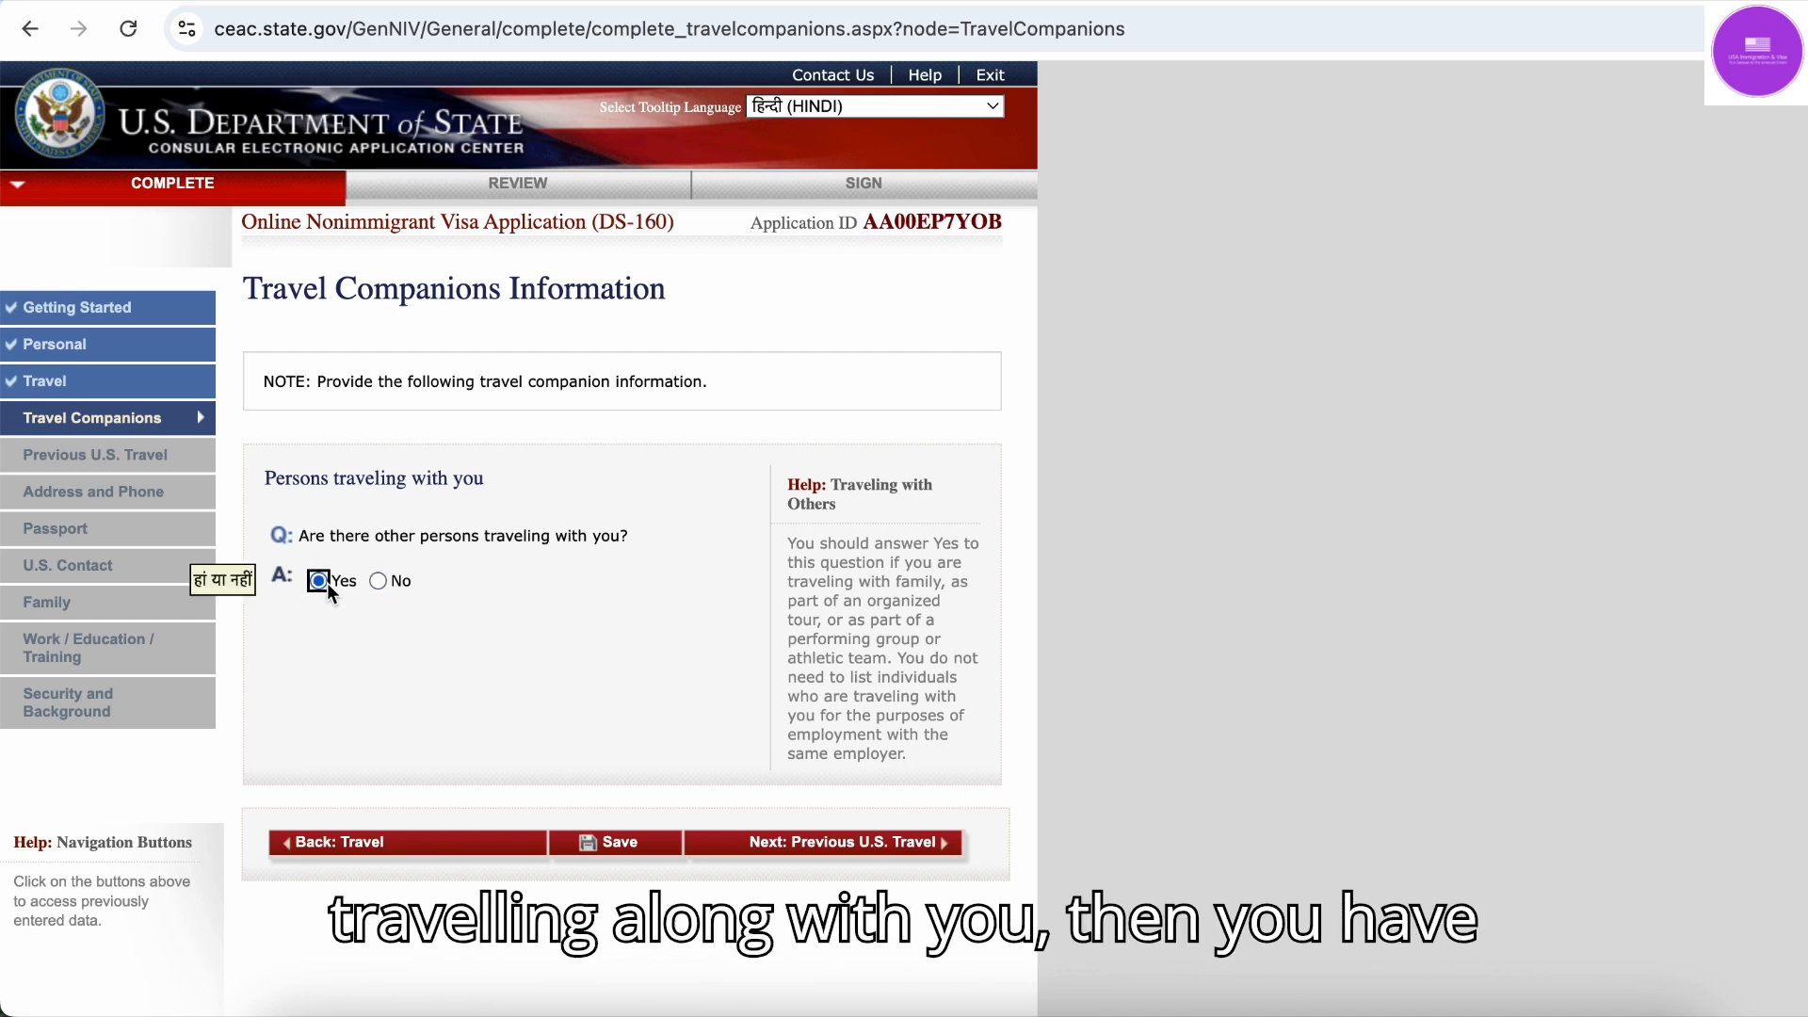
scroll(327, 586, "down", 4)
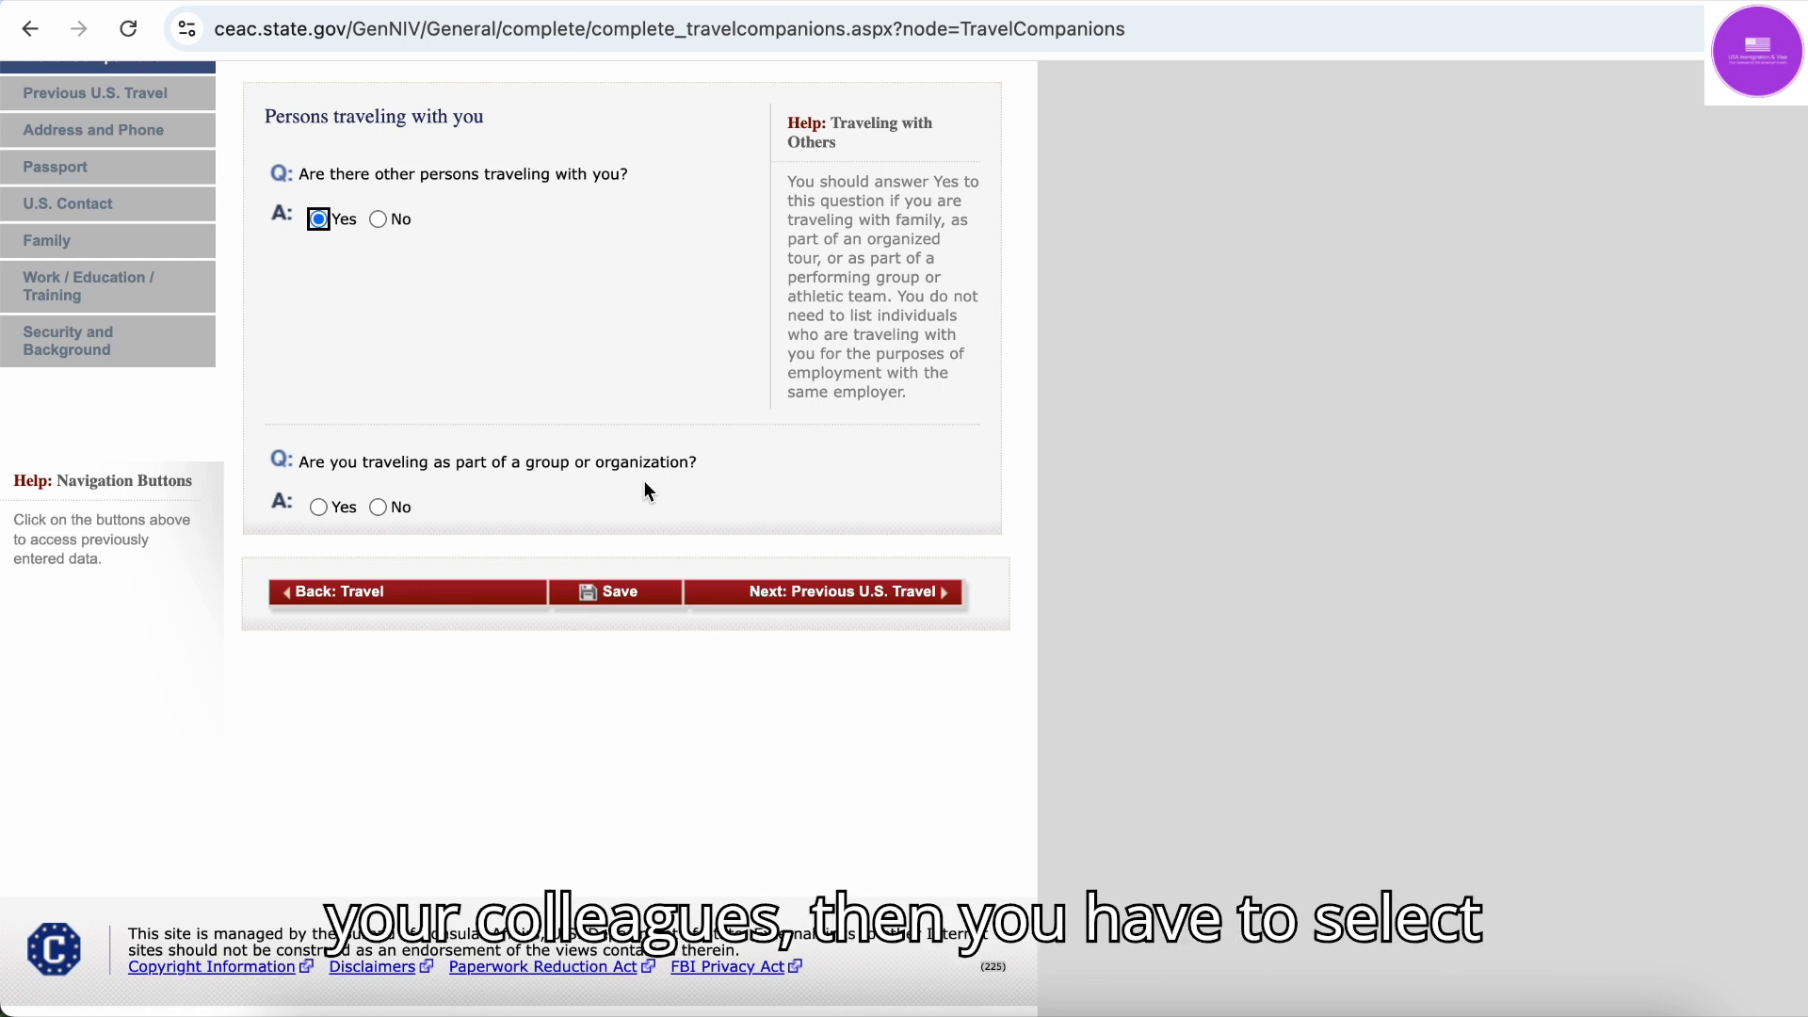
left_click(320, 511)
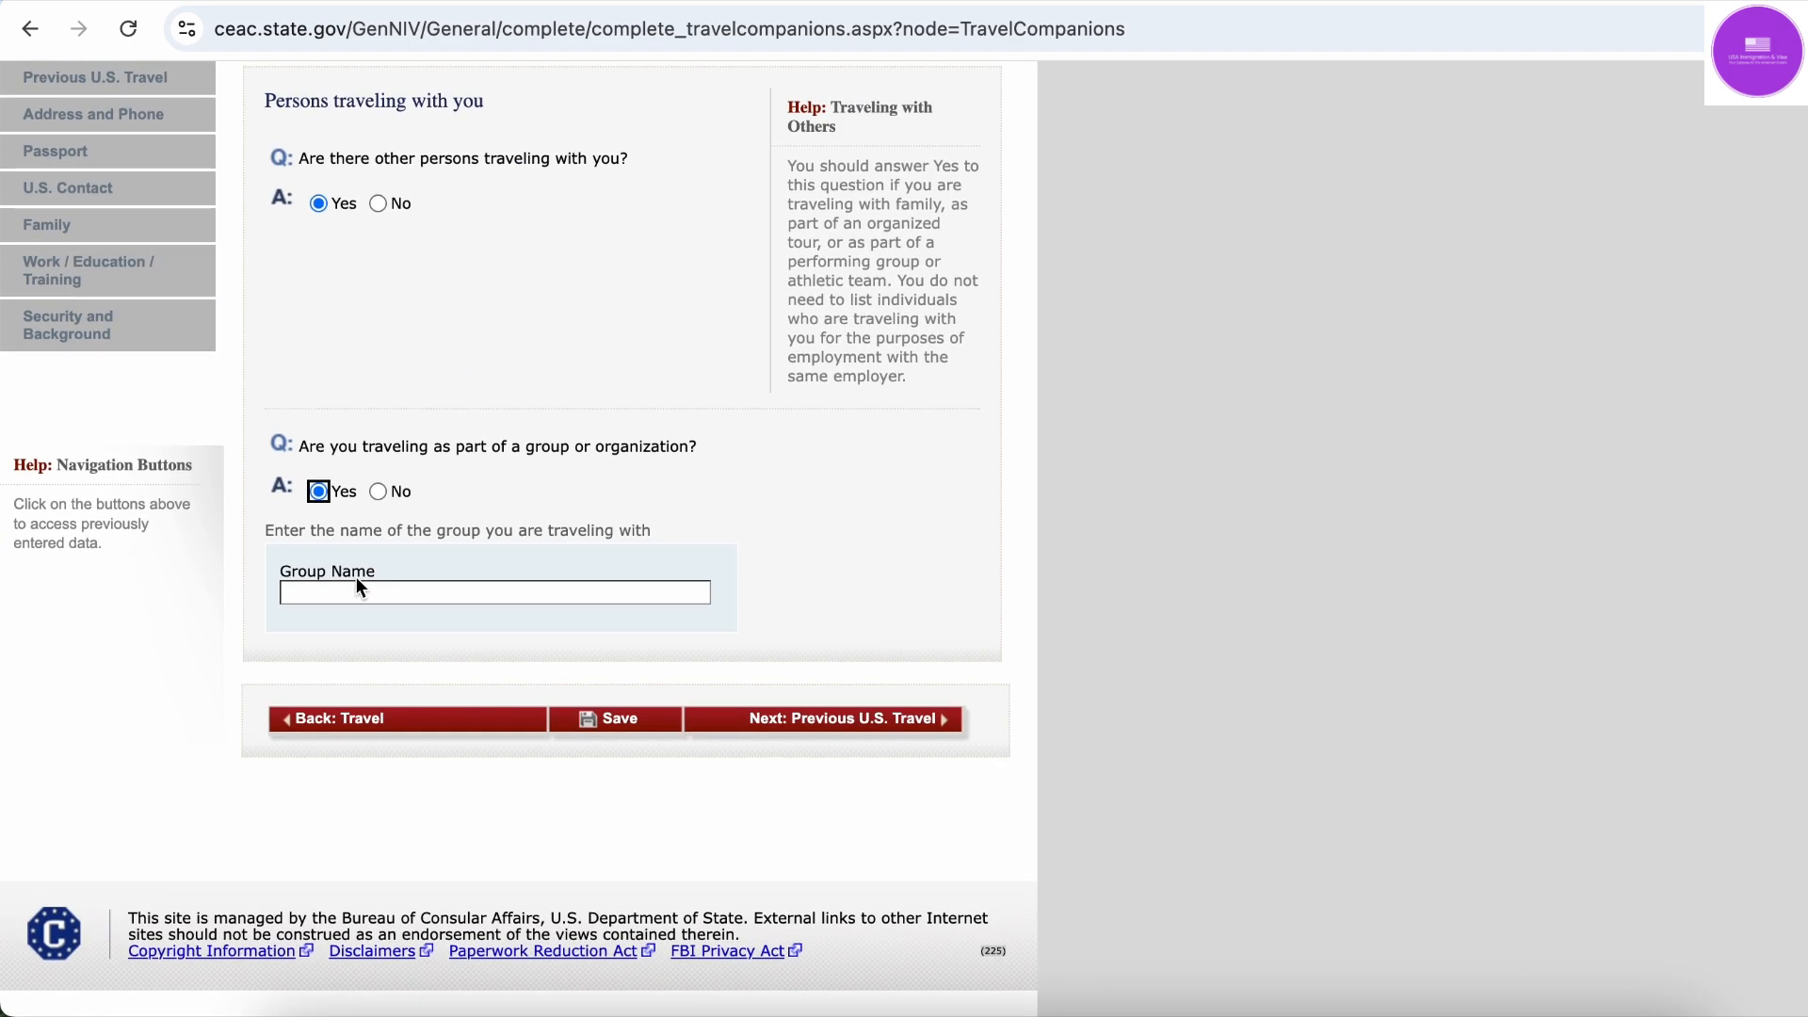
left_click(378, 492)
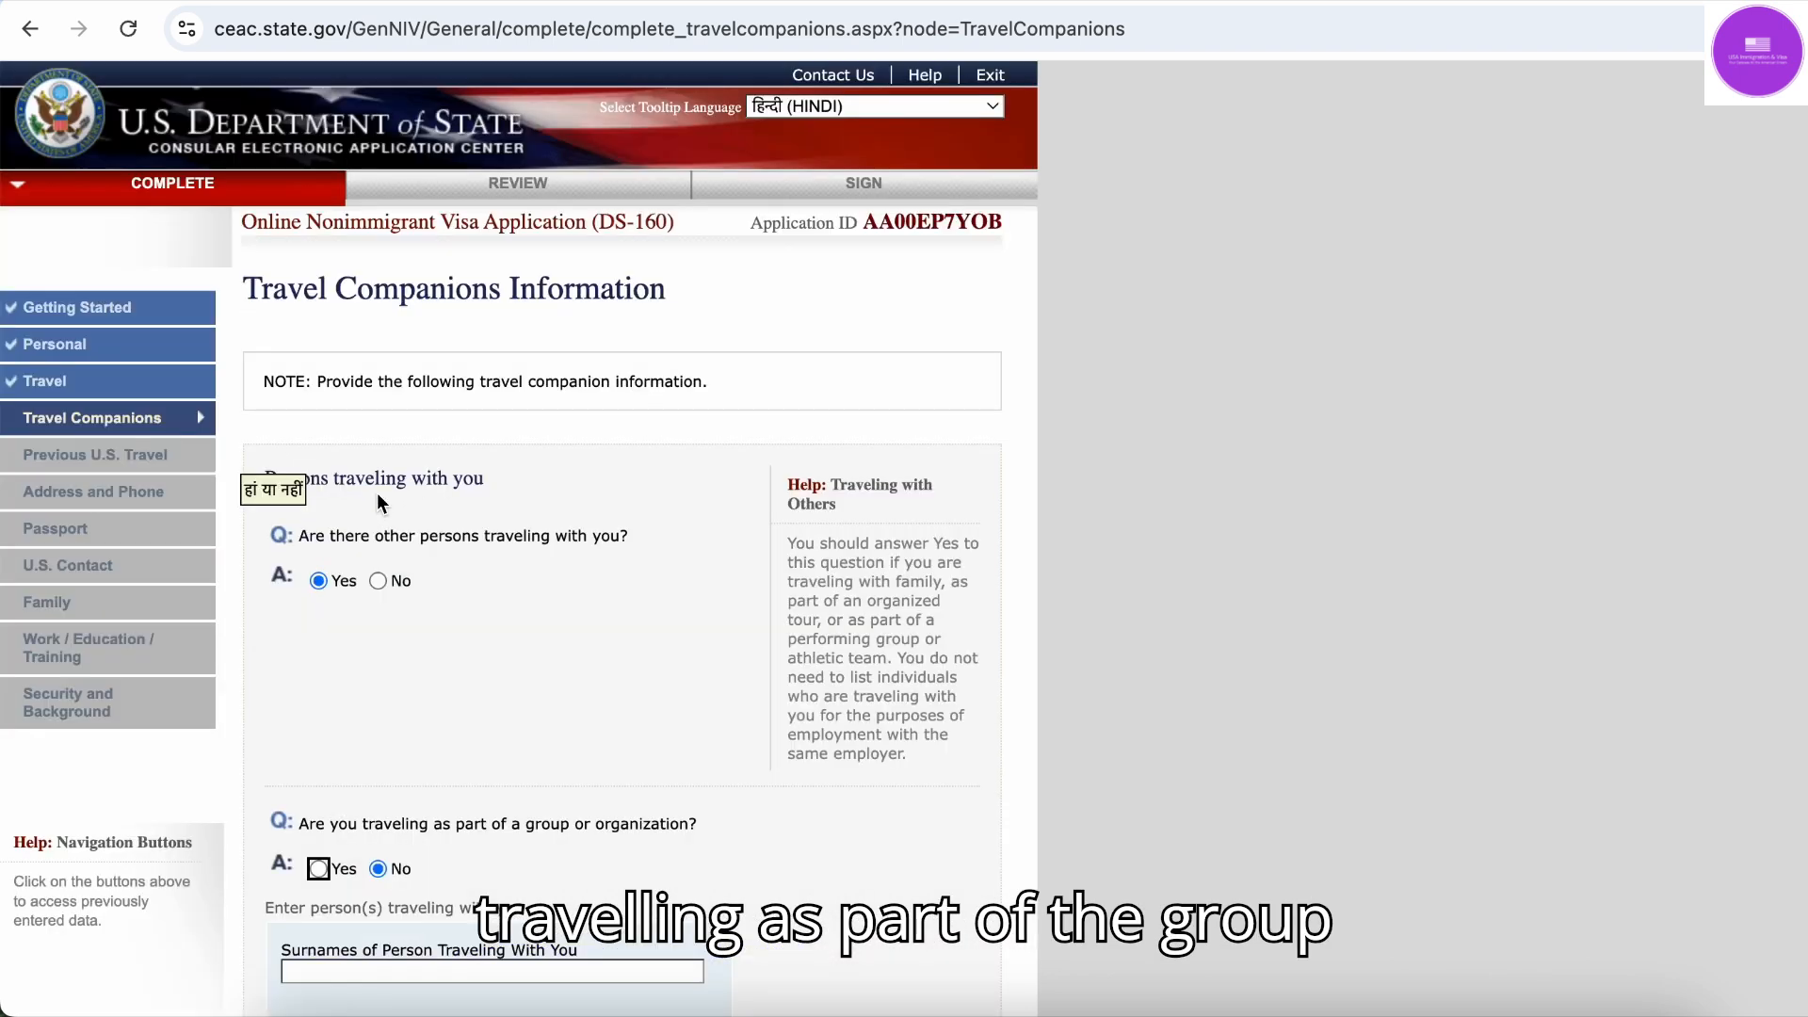
Review the travel companion name fields and the relationship options without choosing one
scroll(437, 608, "down", 4)
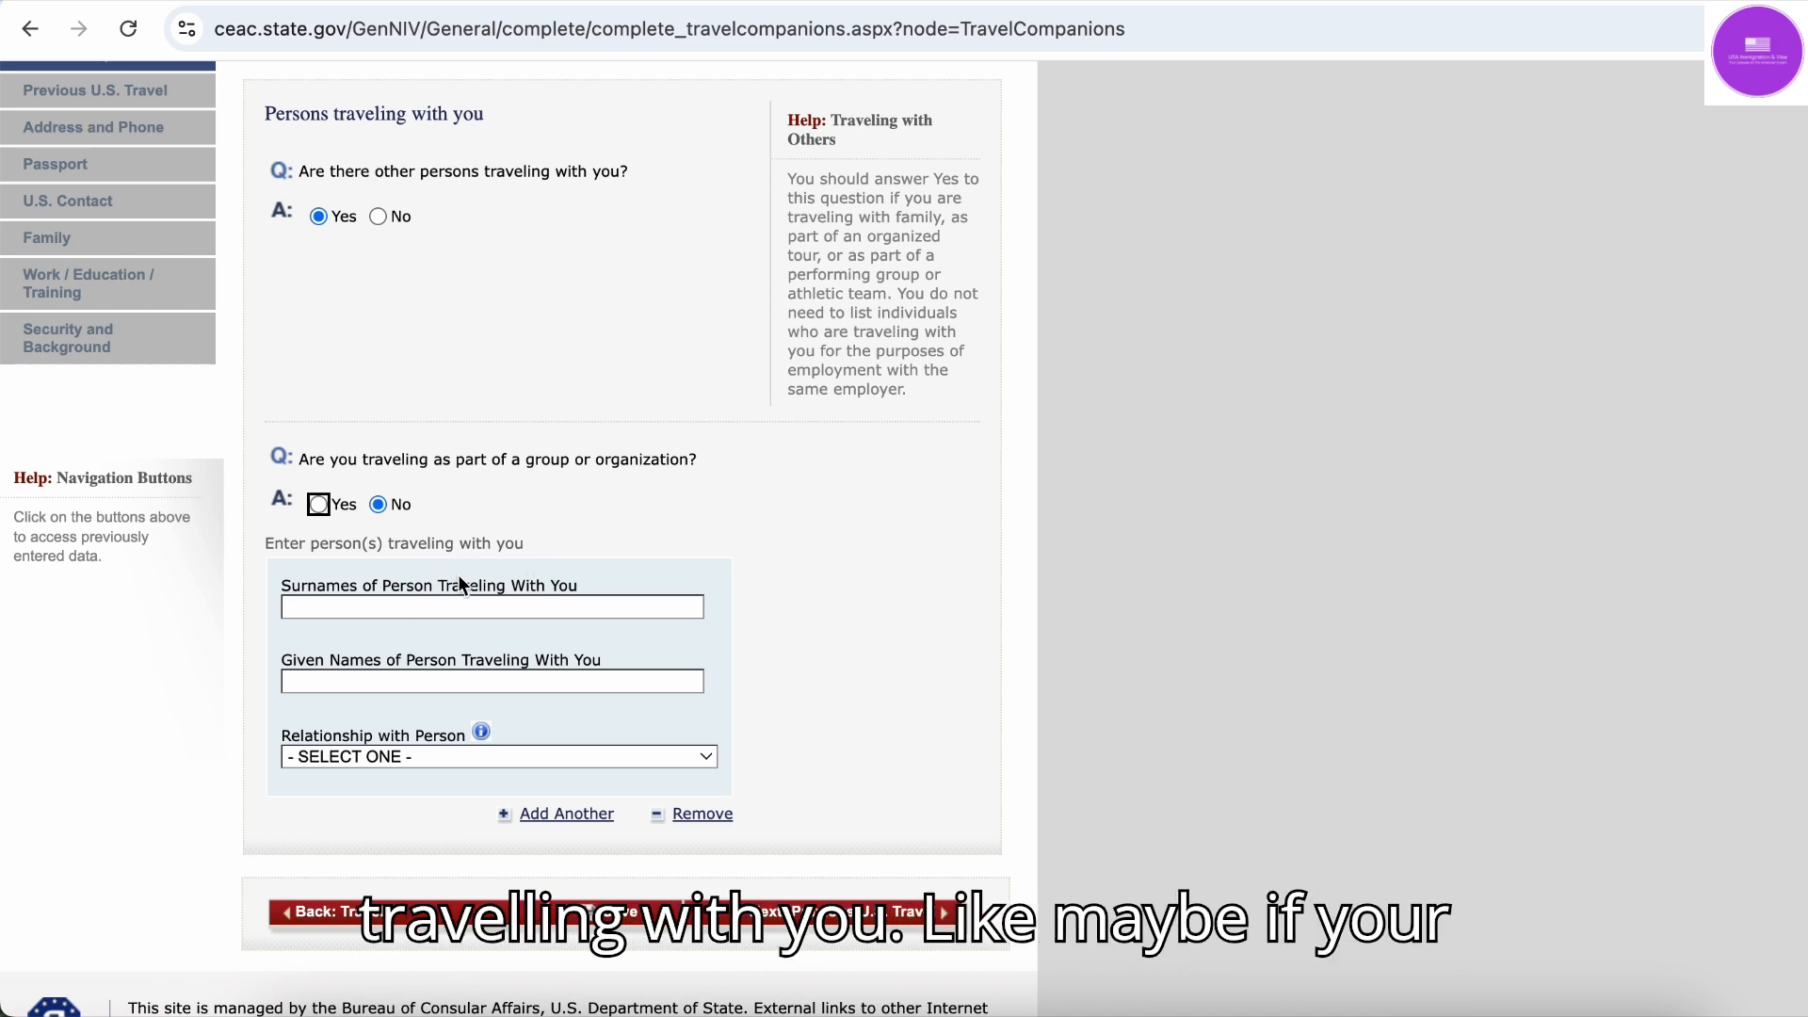
left_click(379, 608)
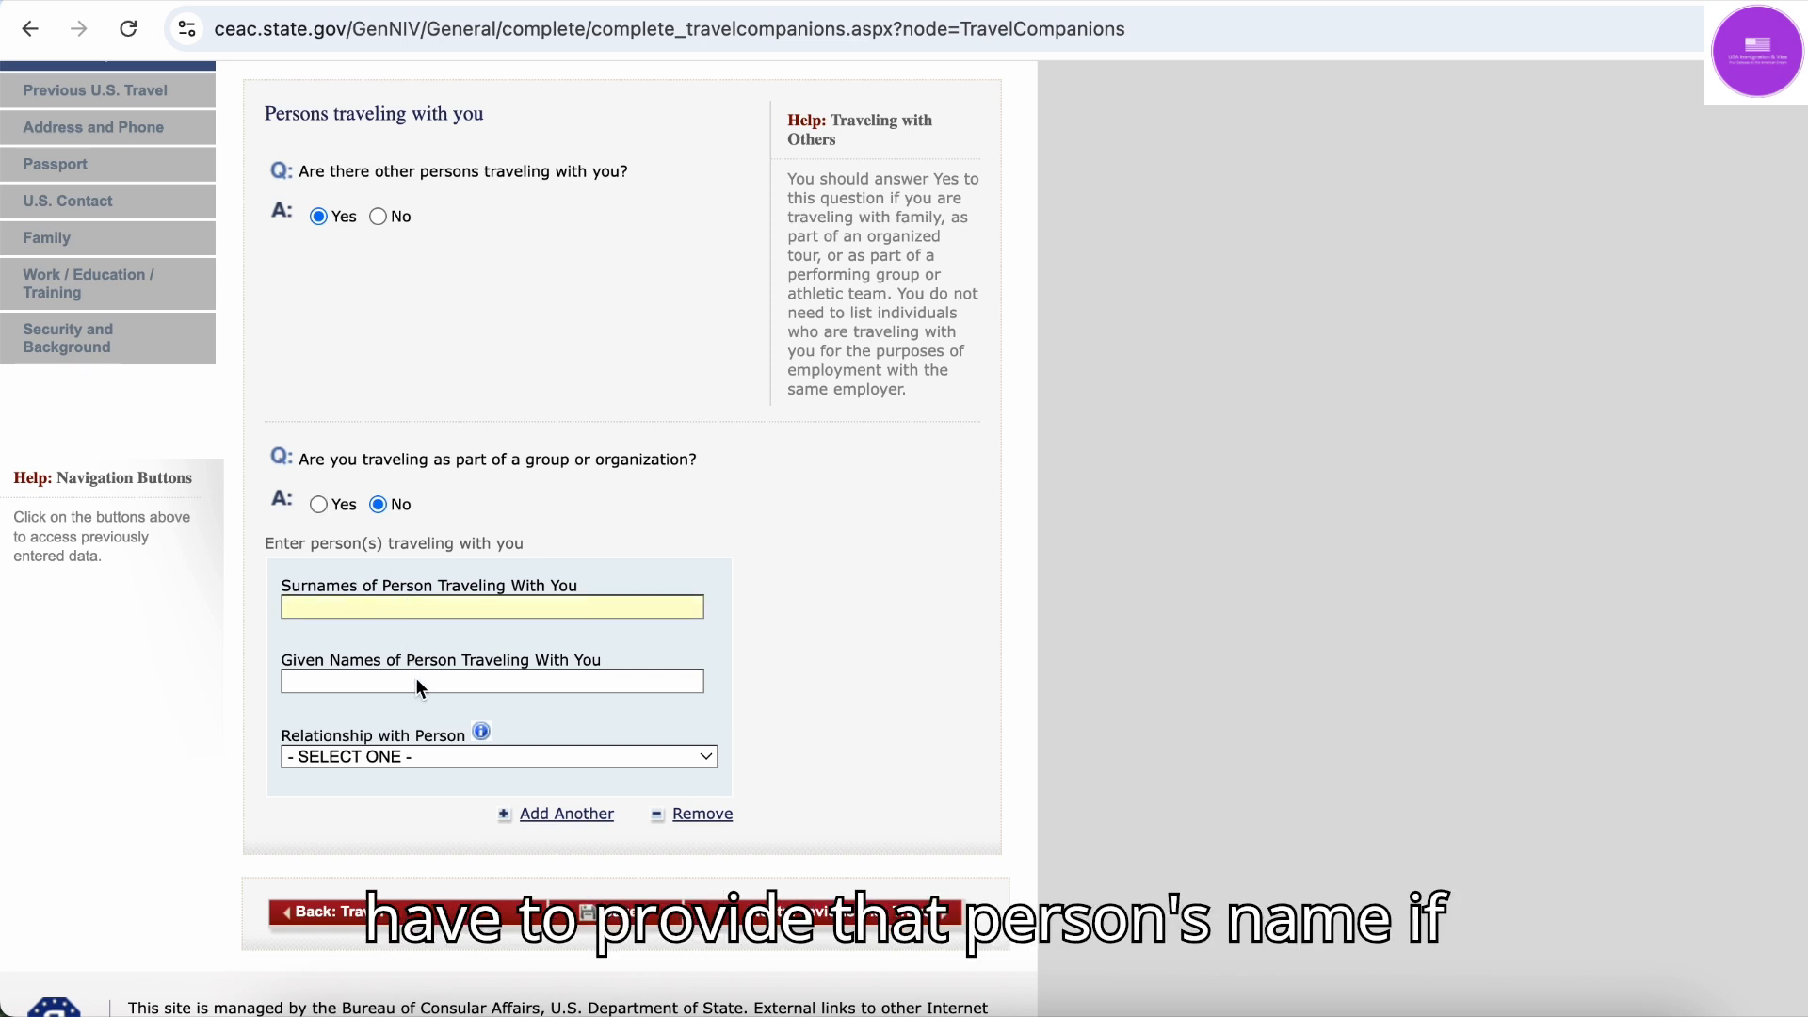
left_click(409, 759)
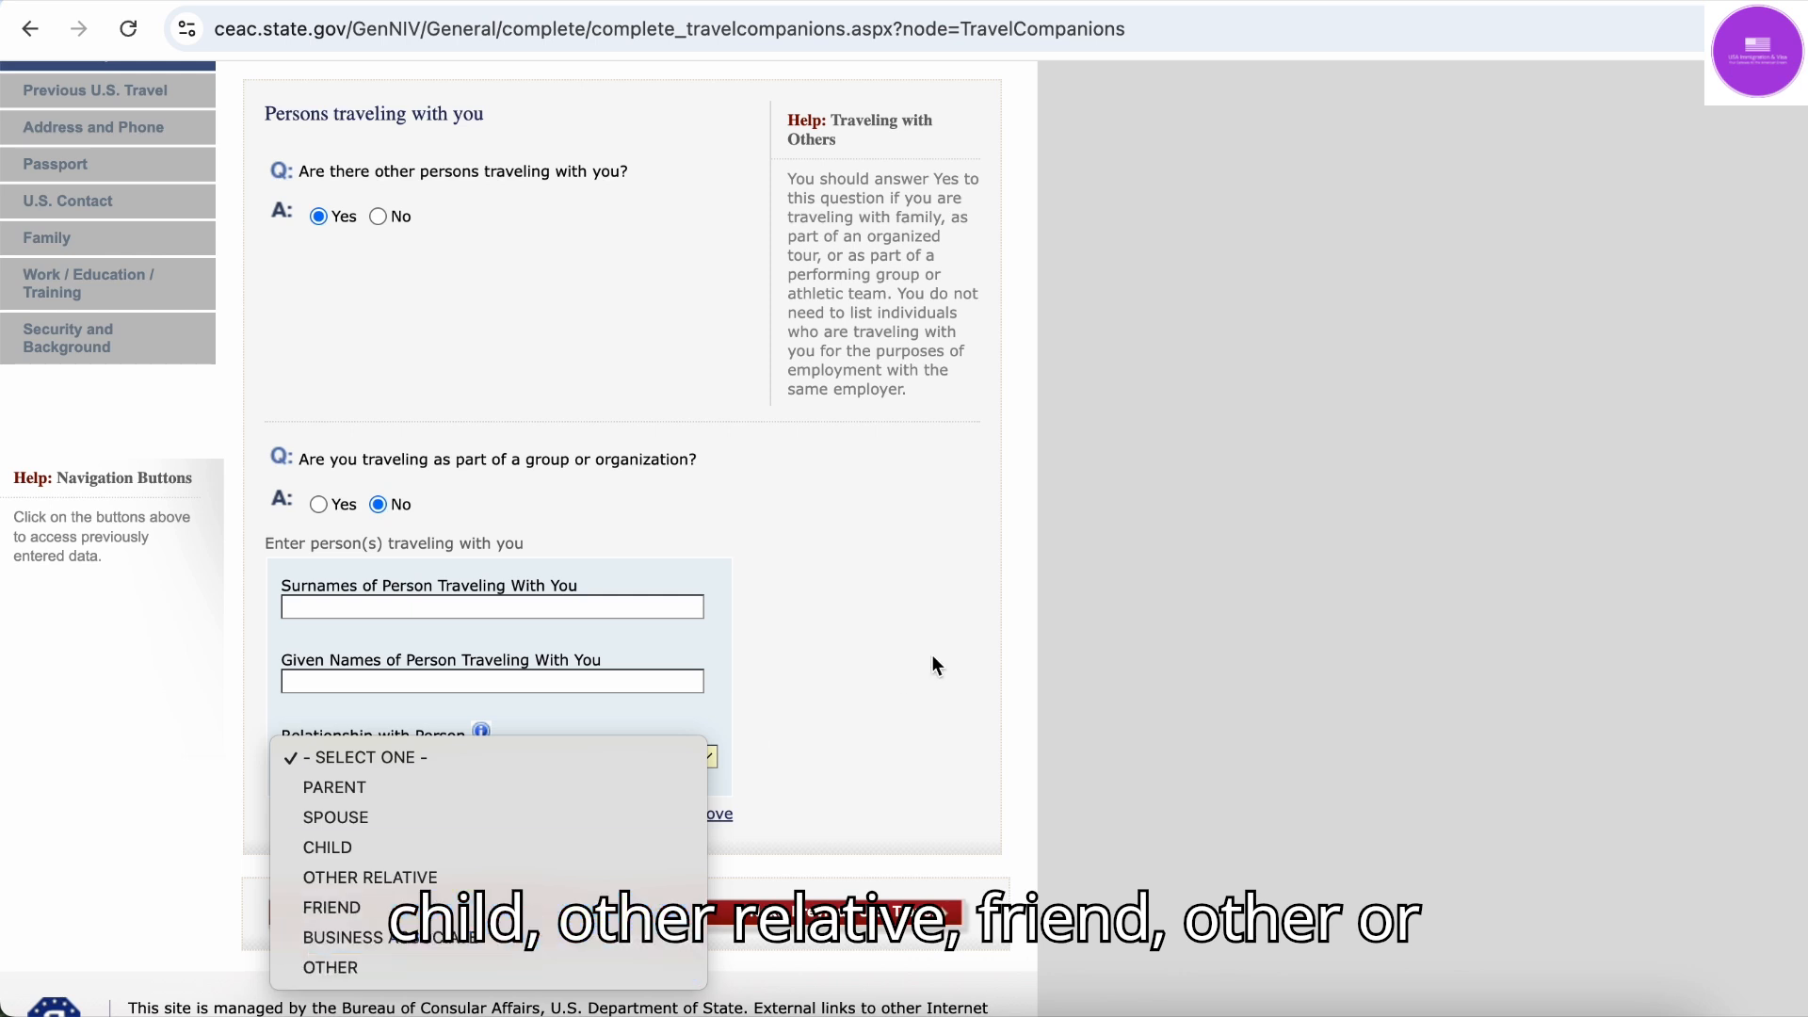
left_click(976, 648)
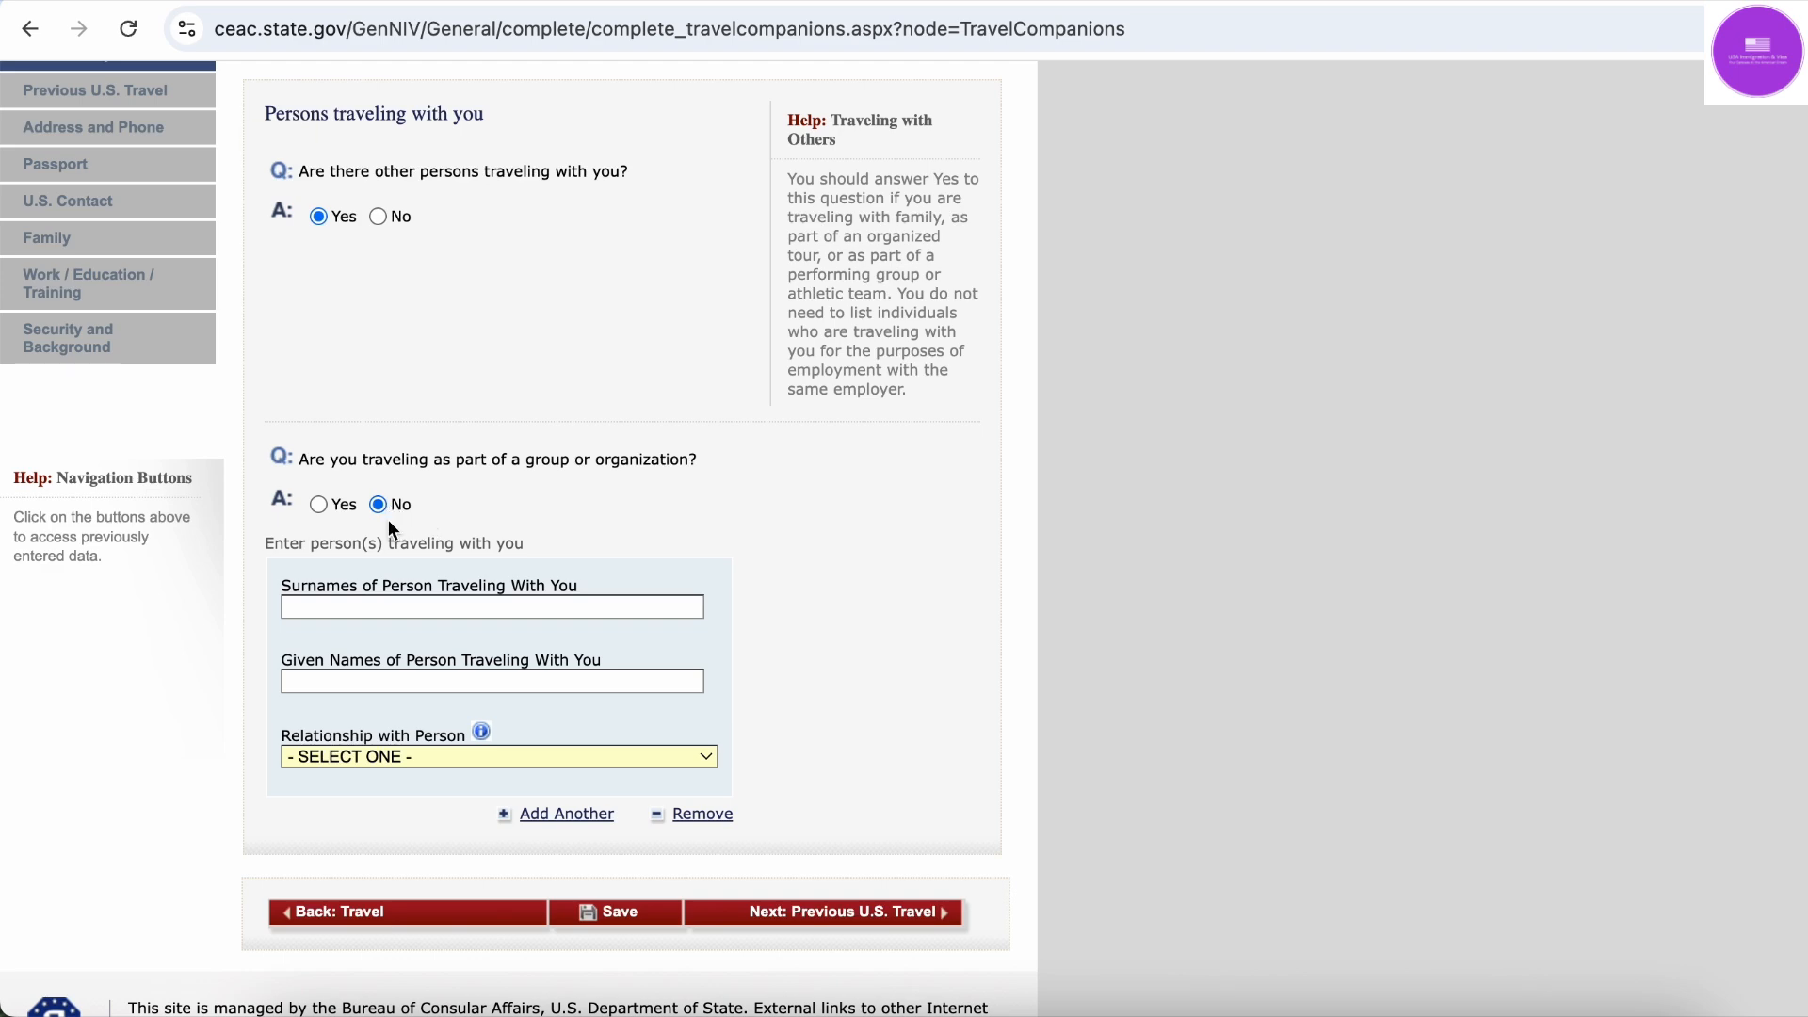
Set the answer about other persons traveling along to No, save the application and continue with it
left_click(379, 216)
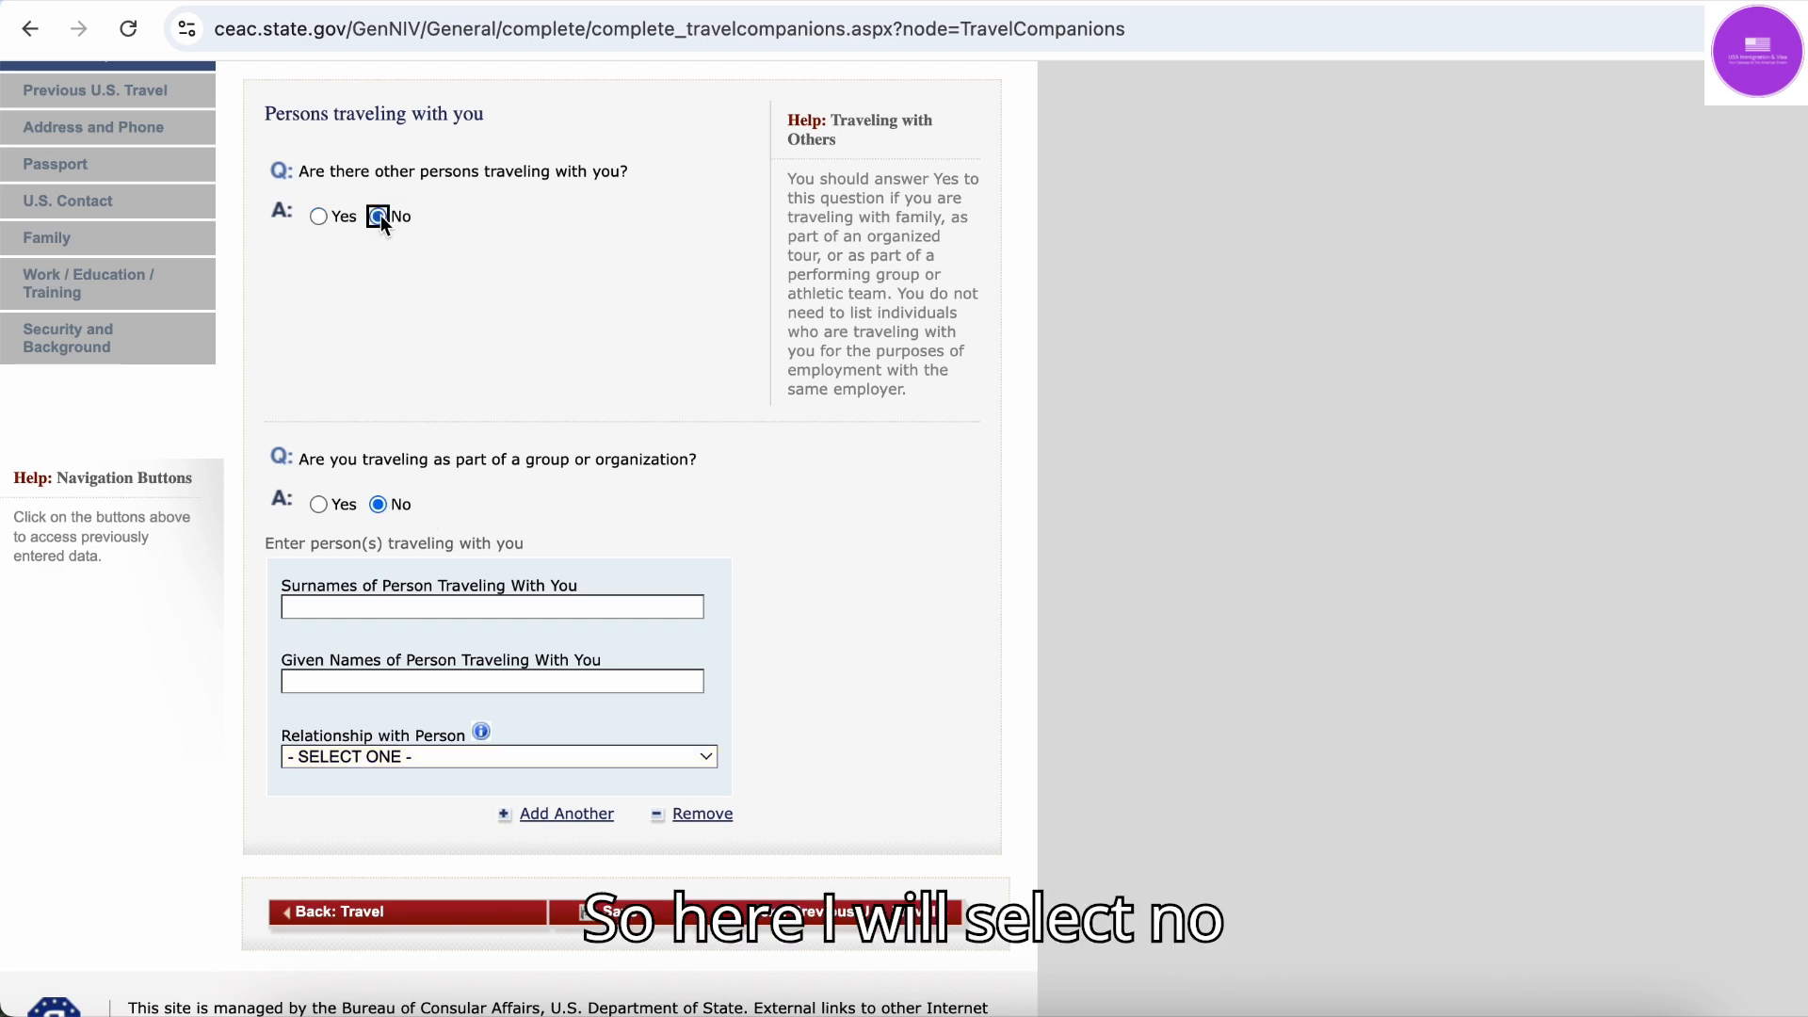
scroll(817, 486, "down", 2)
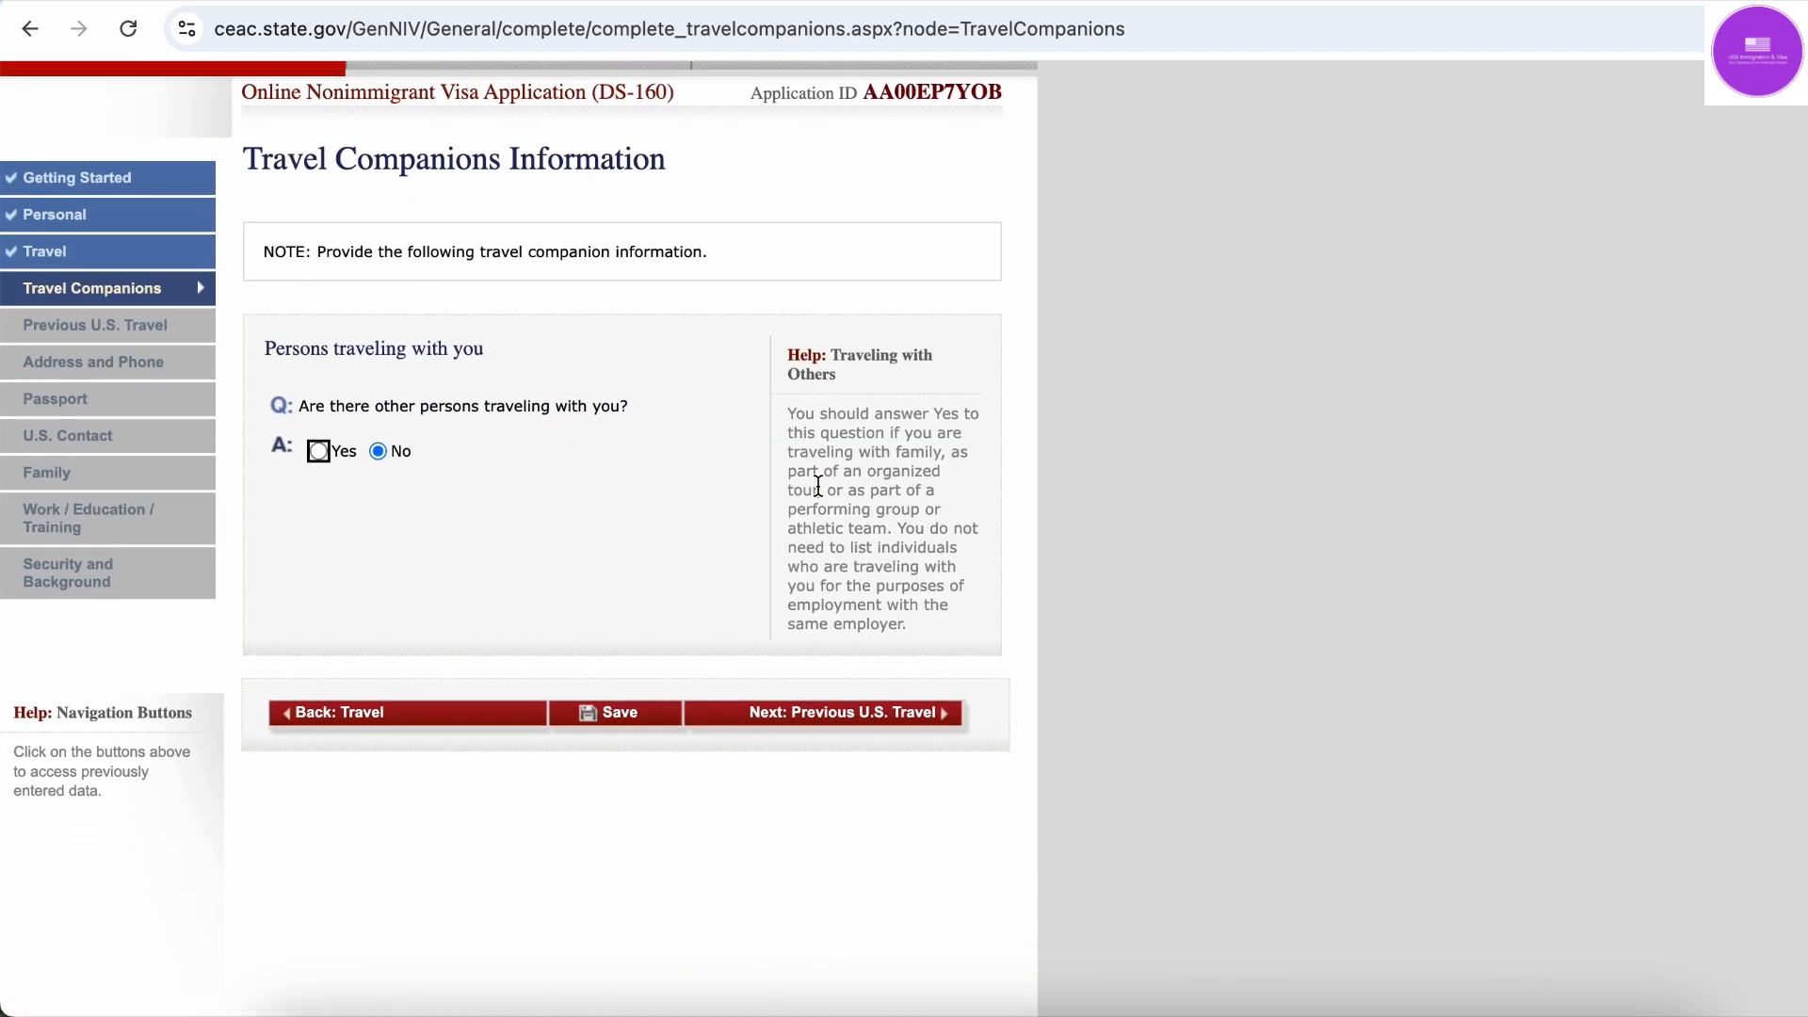
left_click(625, 713)
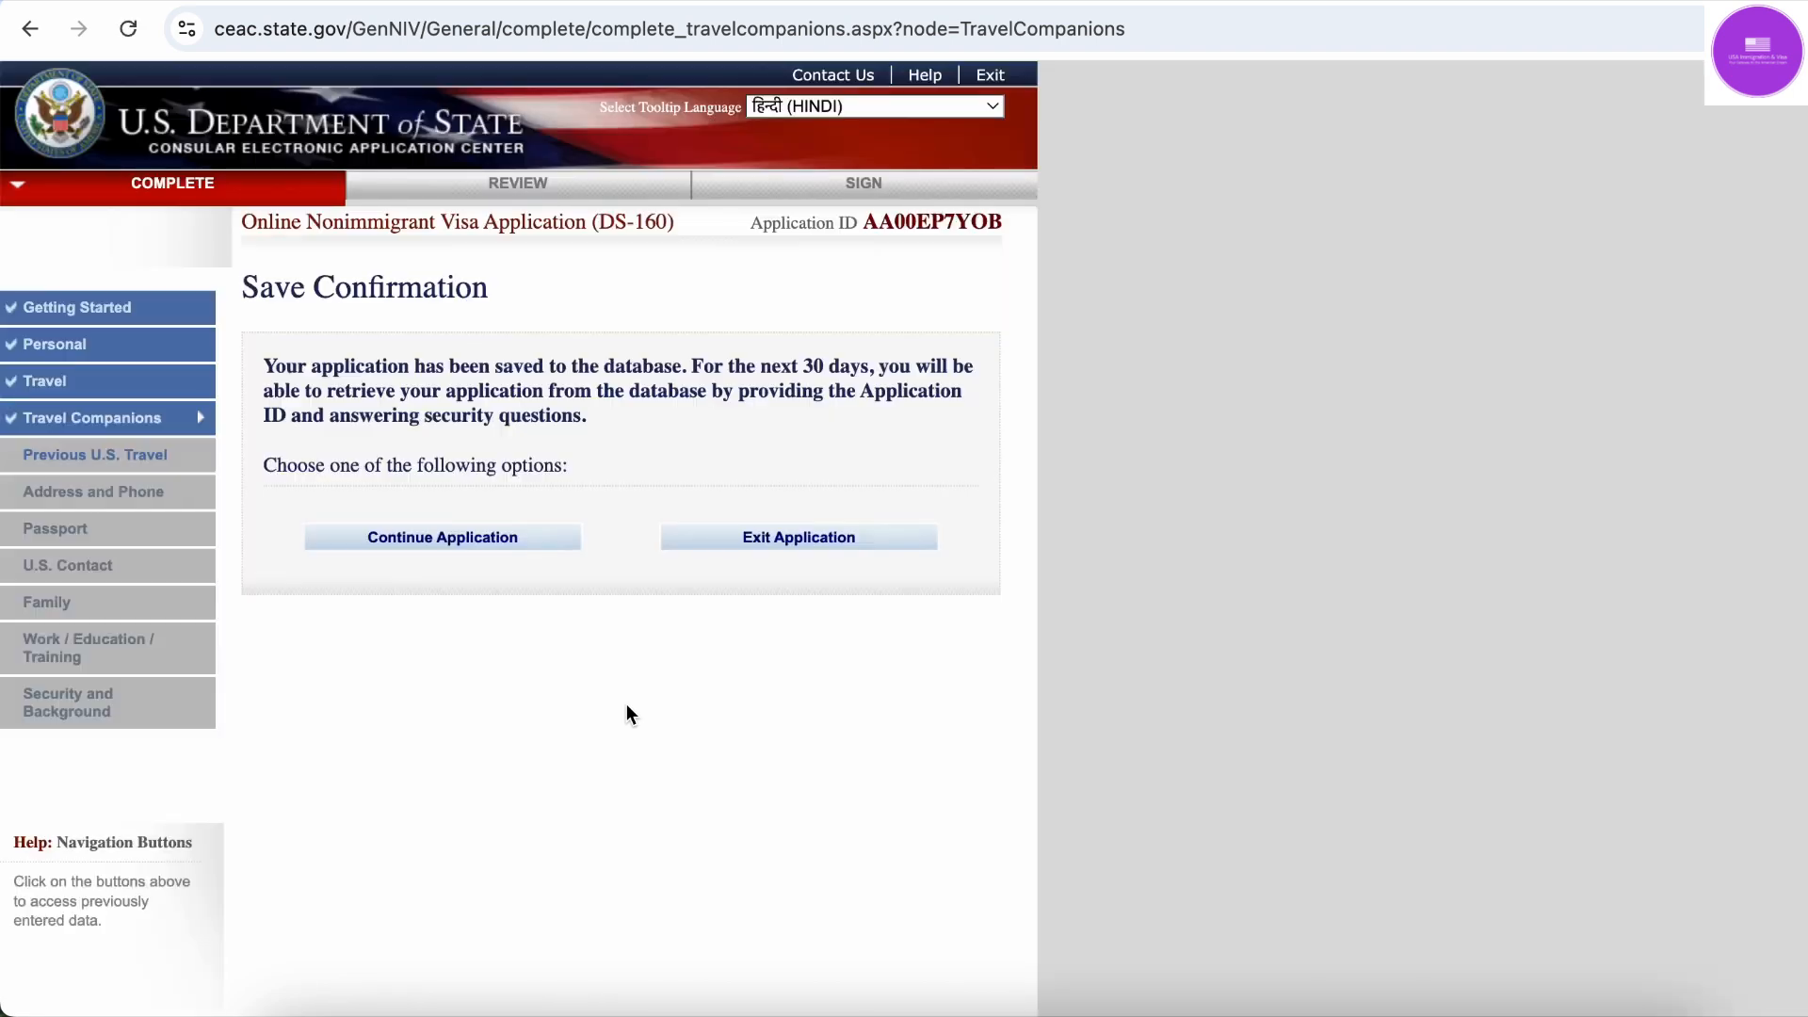
left_click(494, 532)
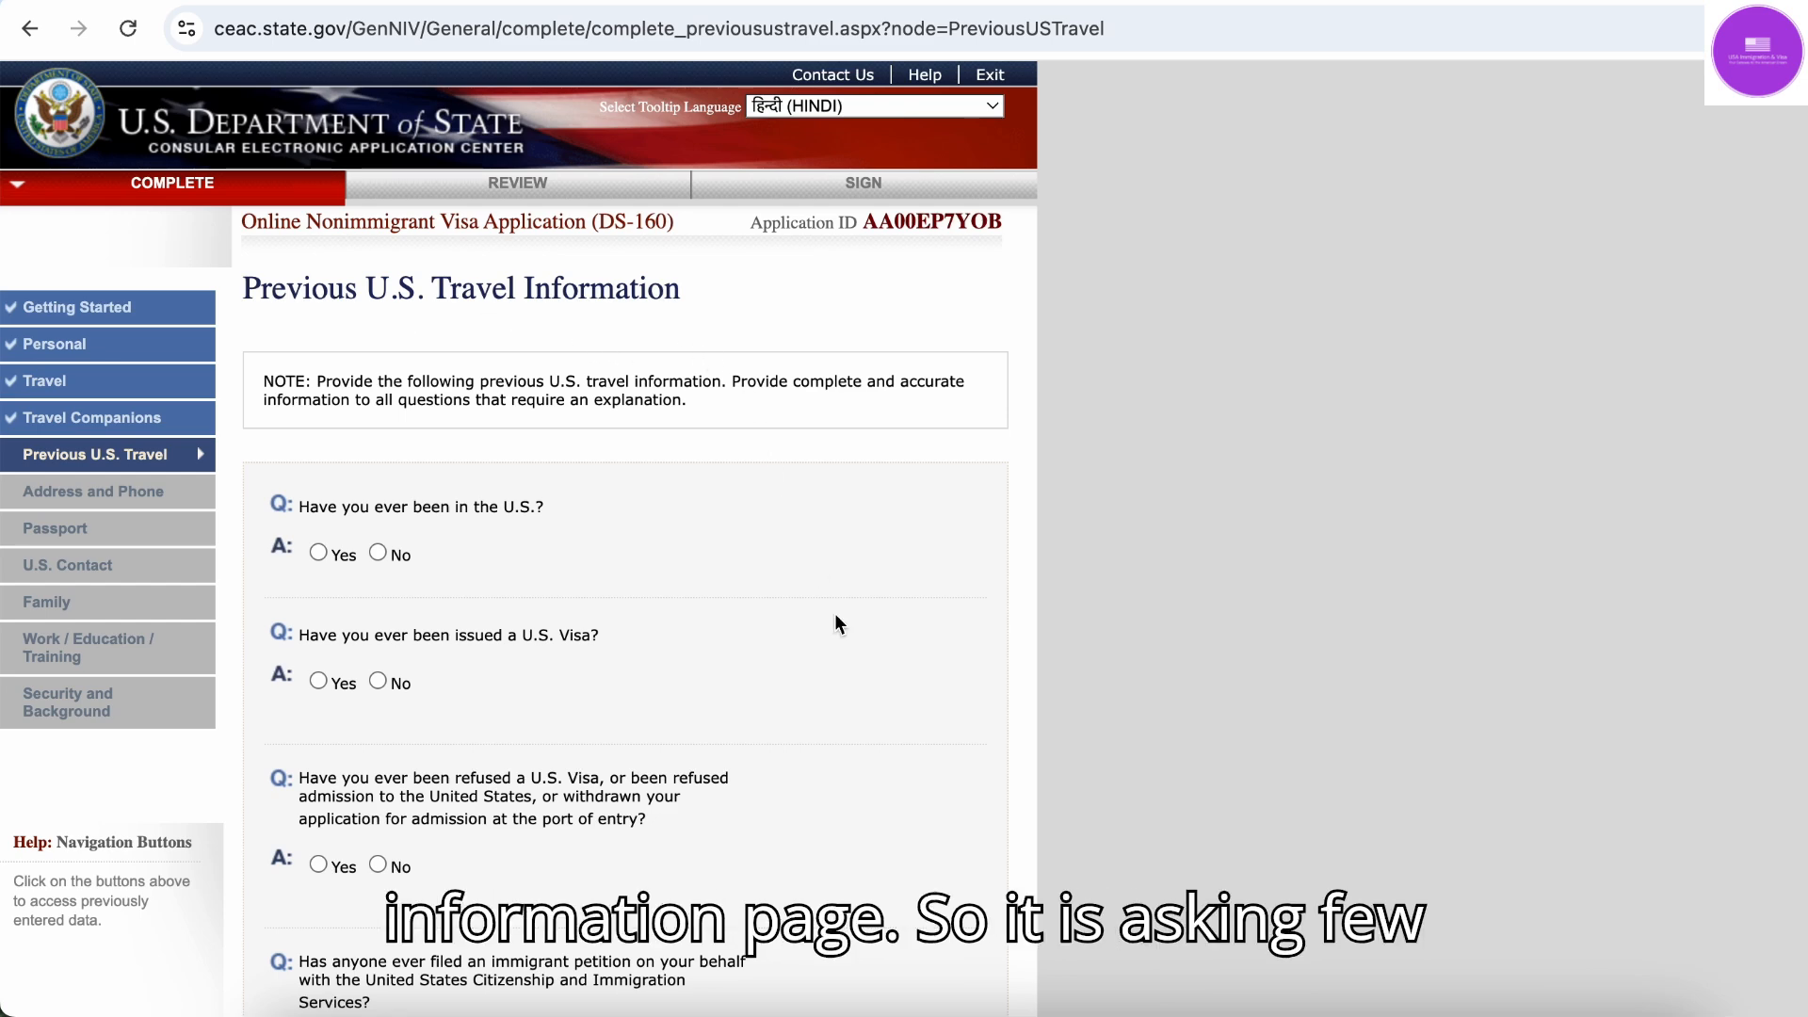
Look over the Previous U.S. Travel questions and answer Yes to having ever been in the U.S
scroll(539, 569, "down", 4)
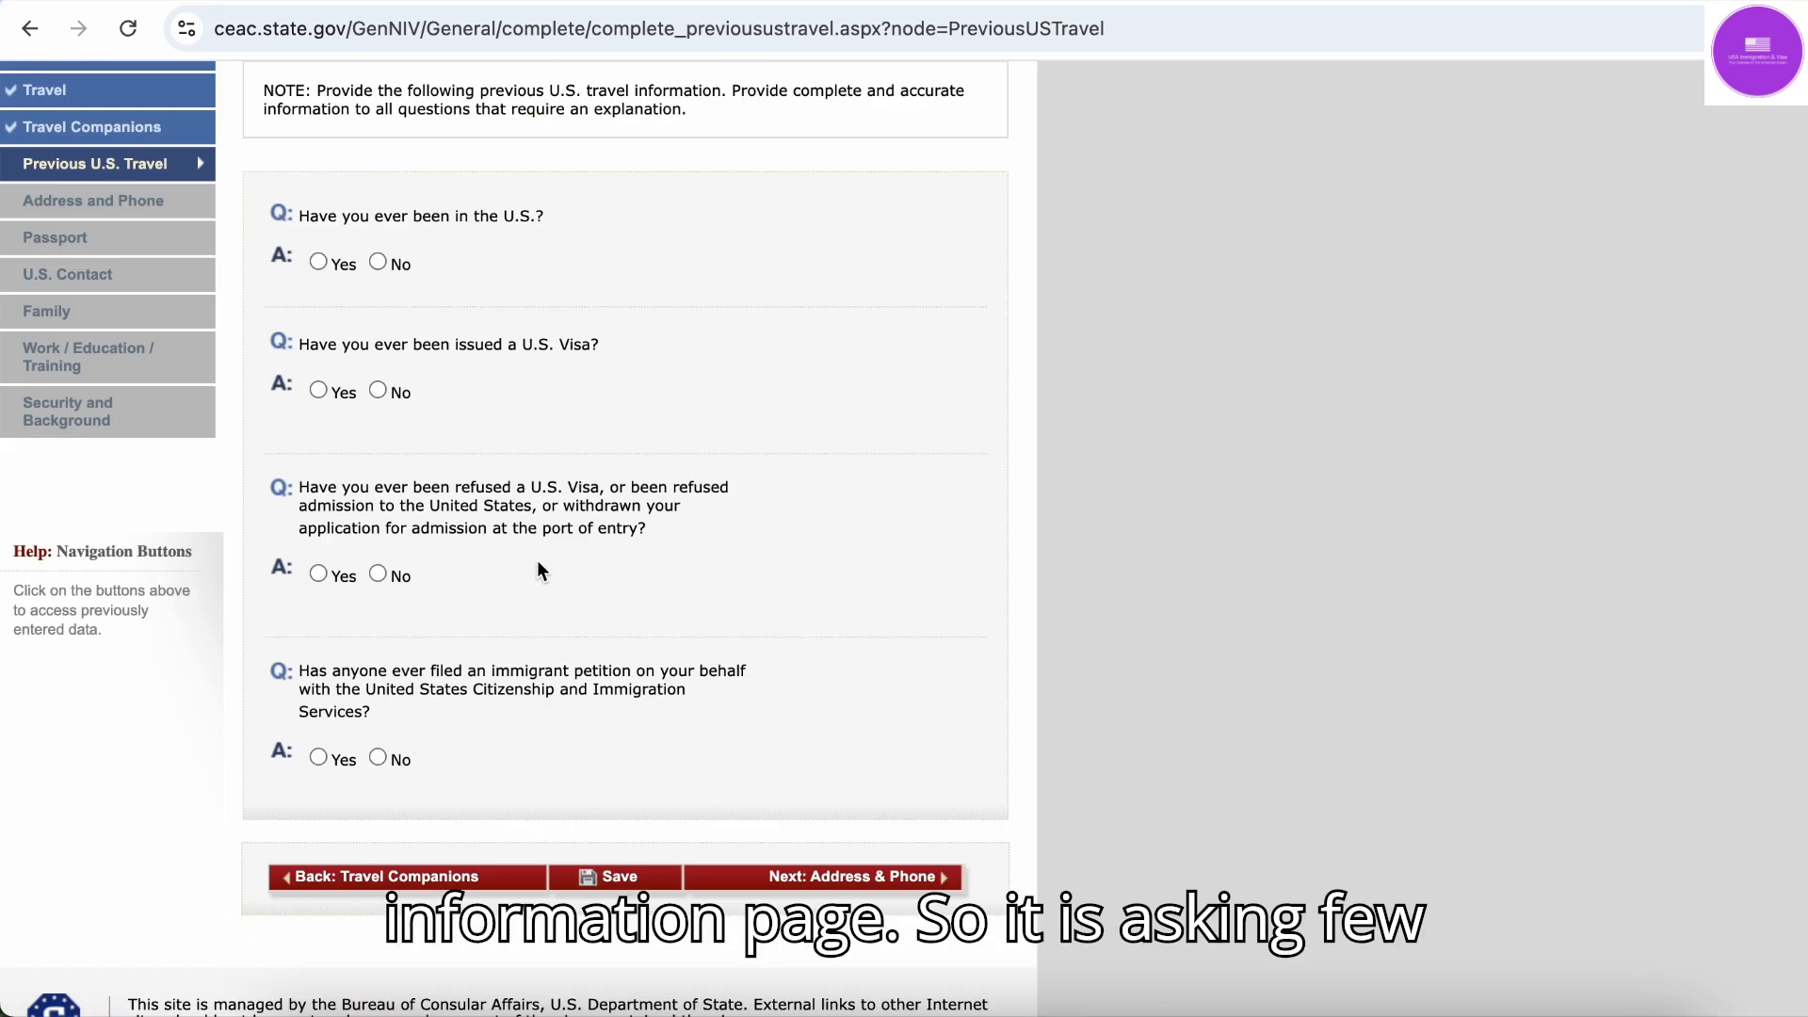
scroll(538, 569, "up", 3)
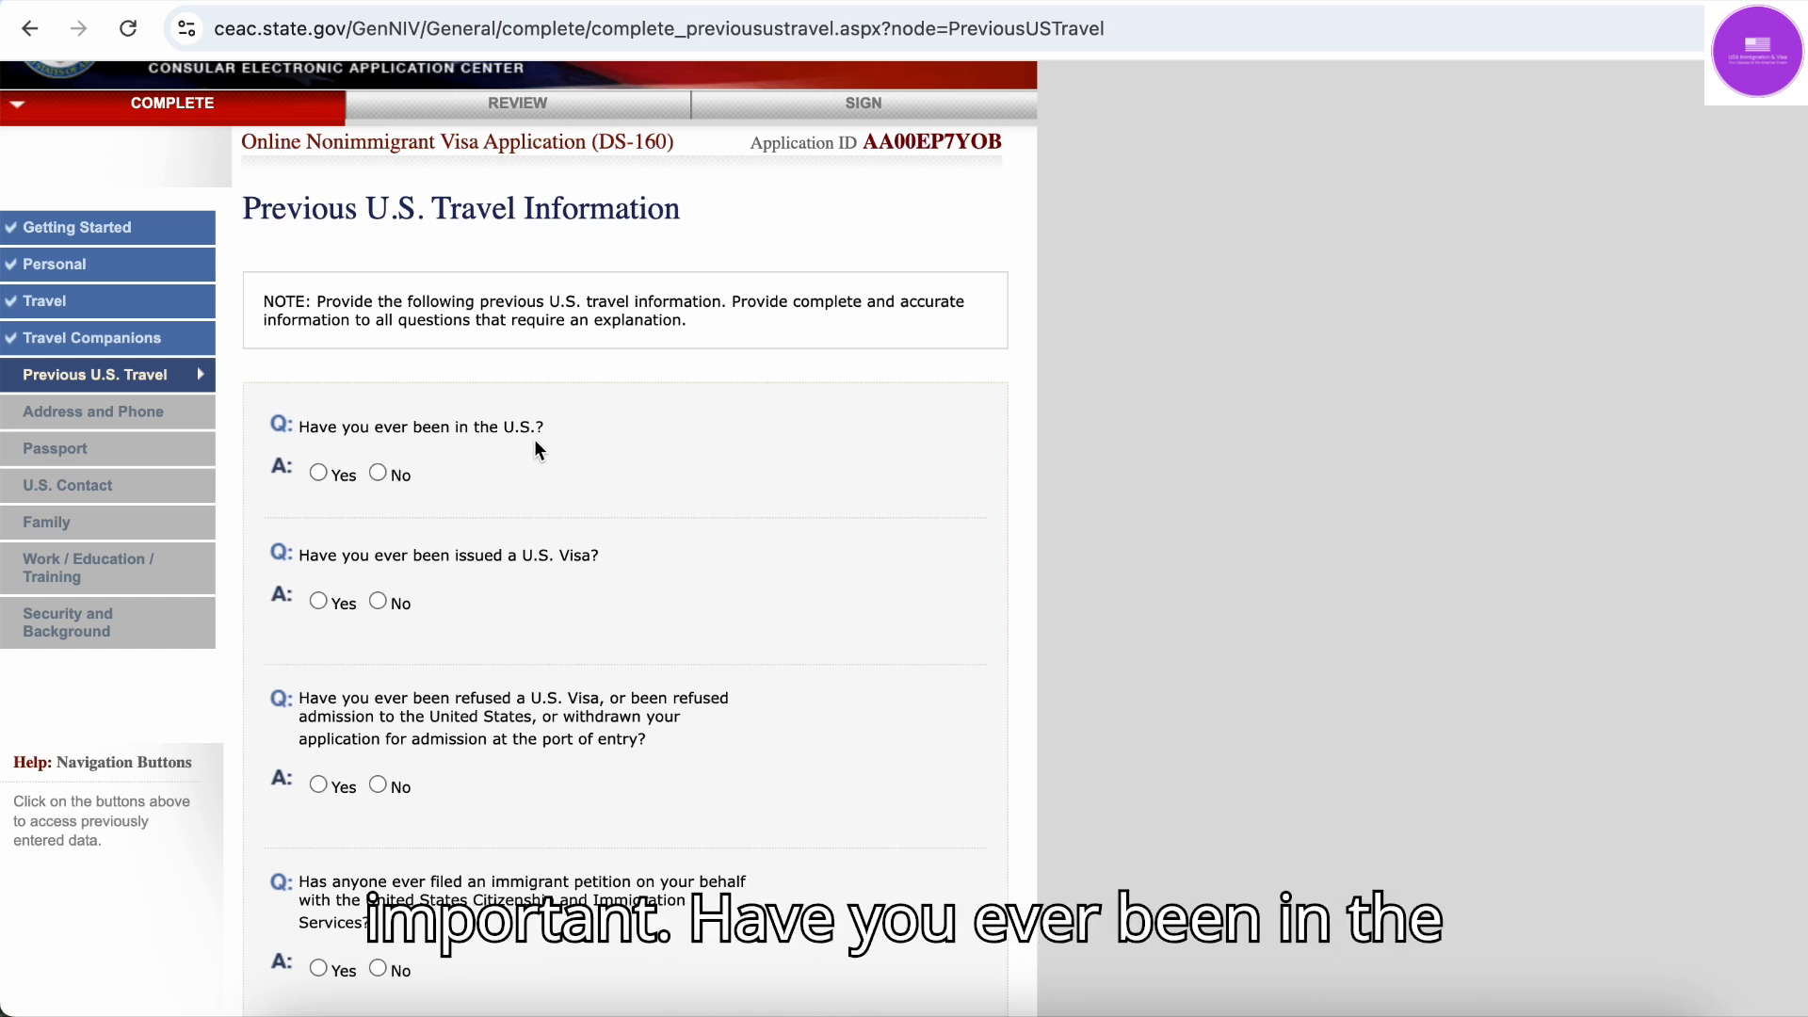
left_click(376, 473)
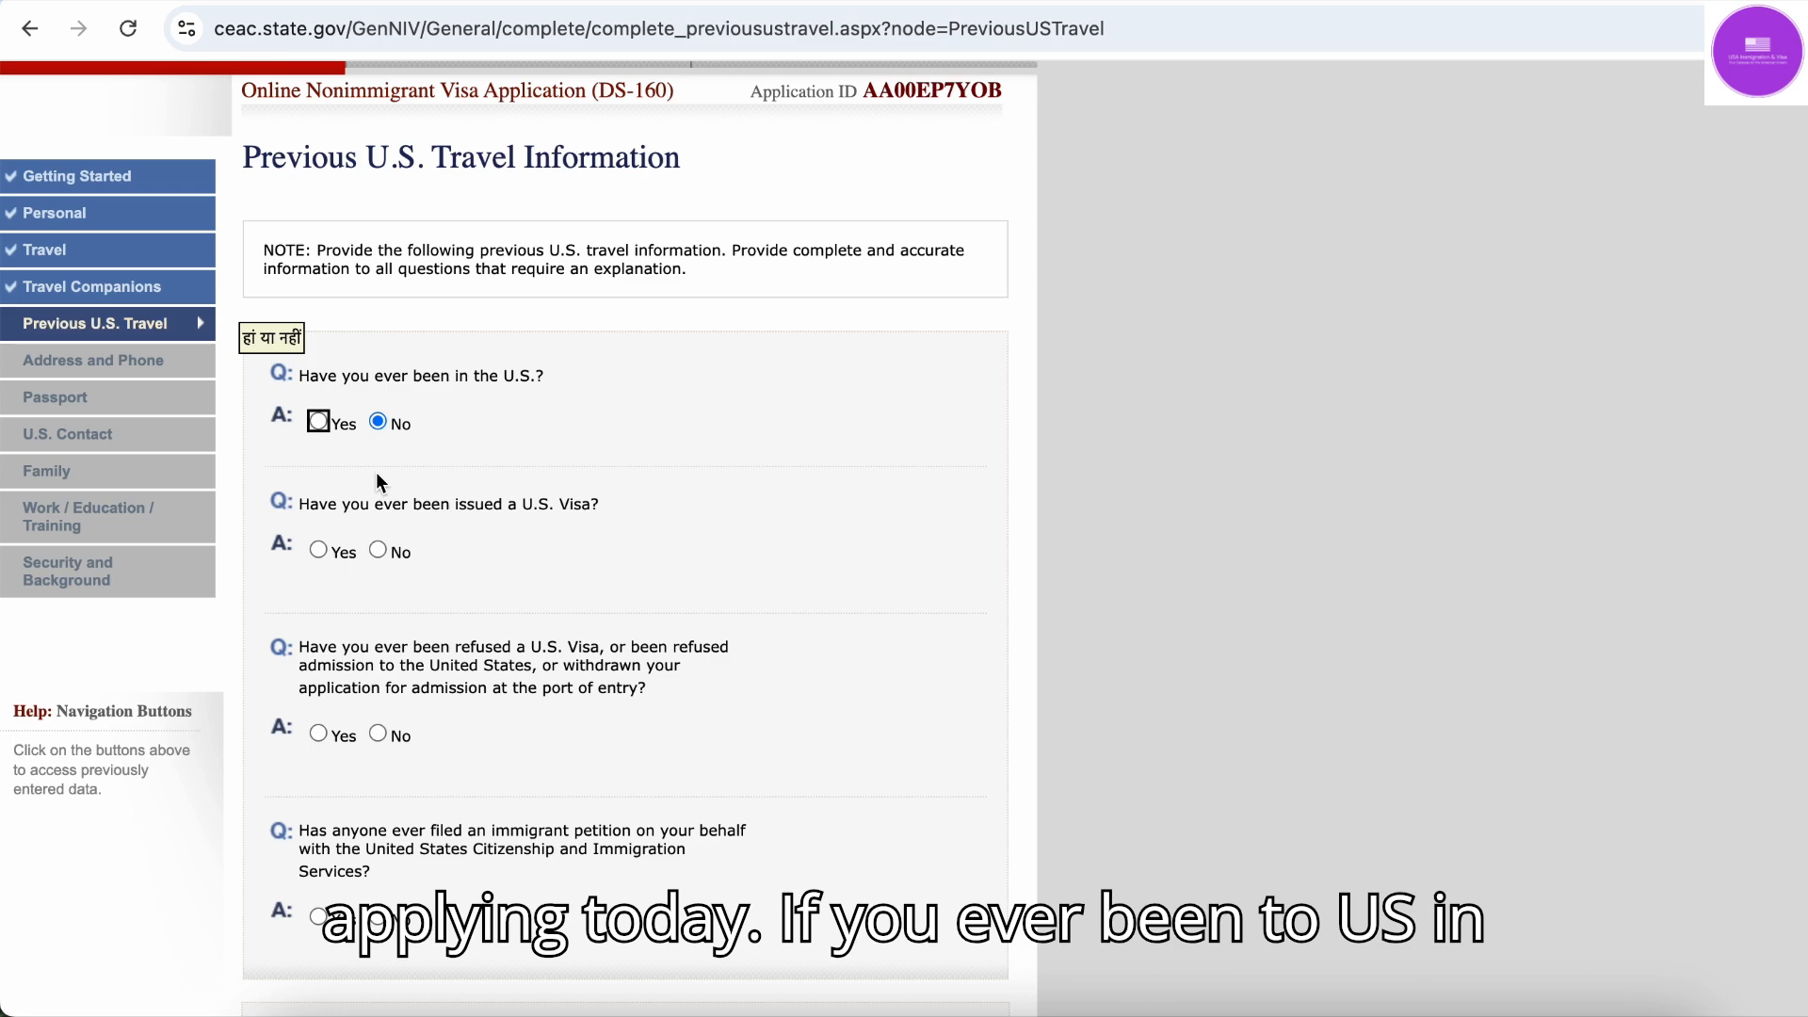
left_click(319, 422)
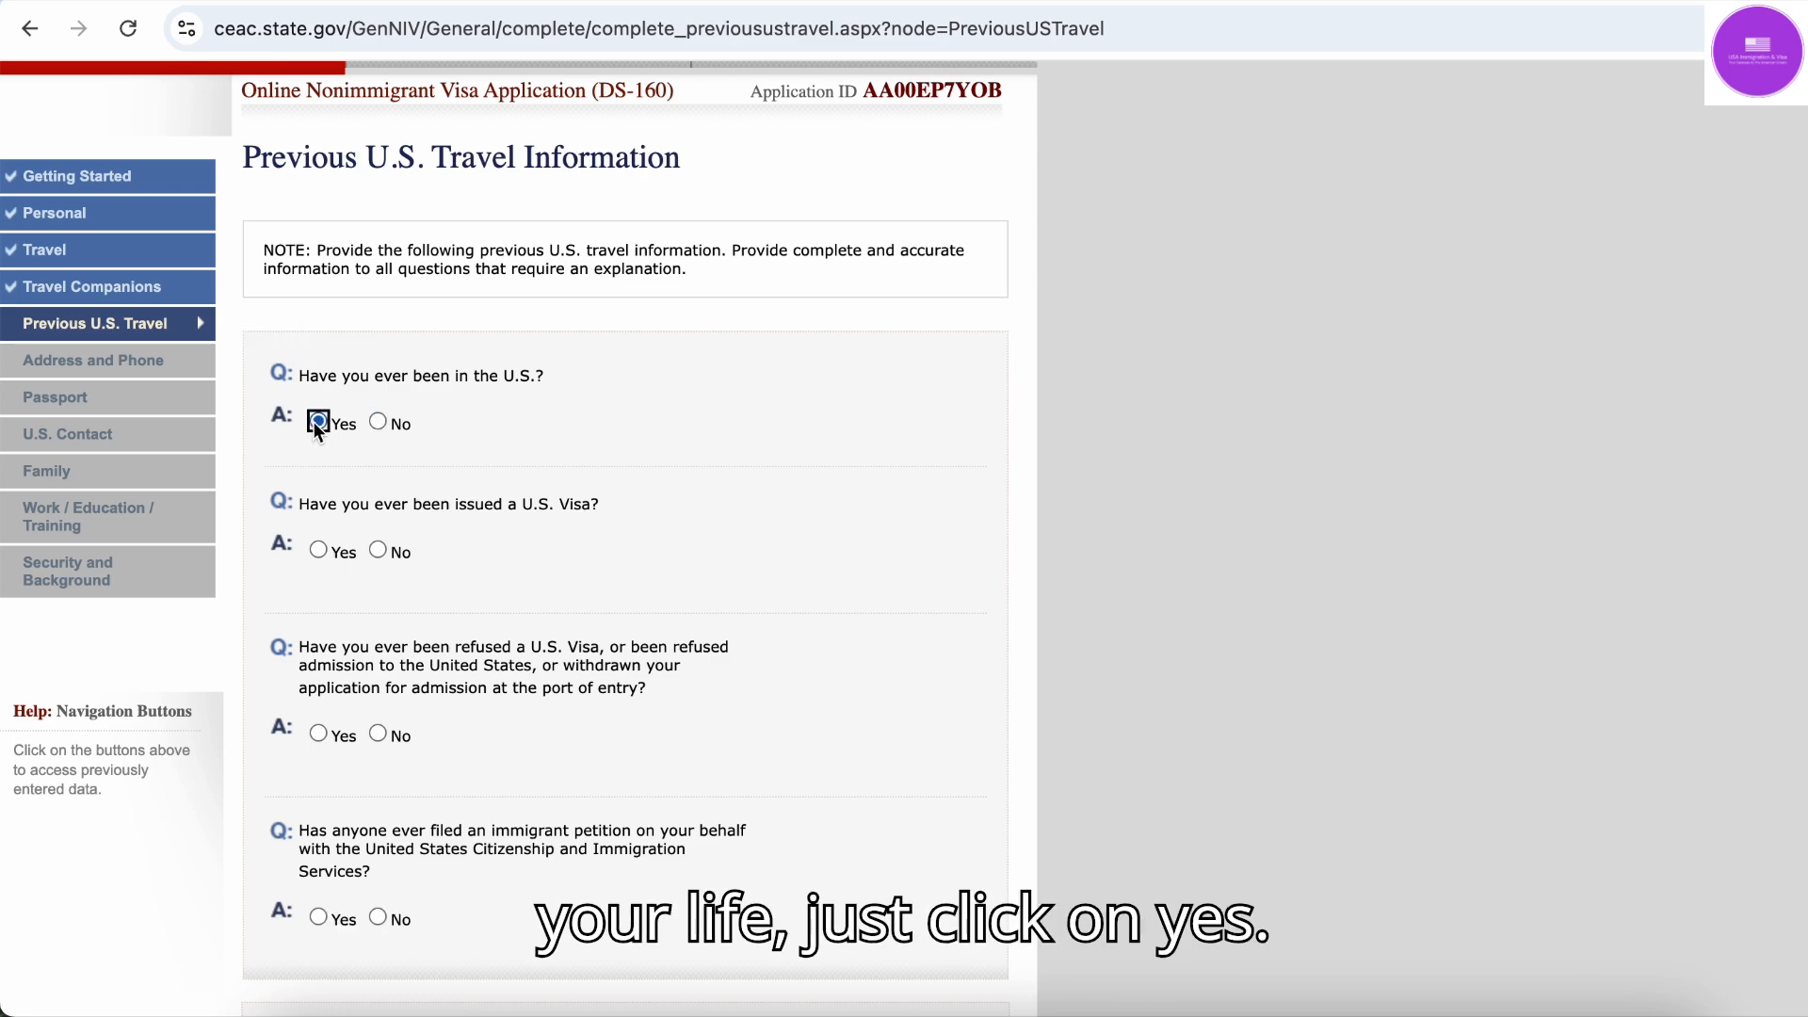
scroll(470, 532, "down", 2)
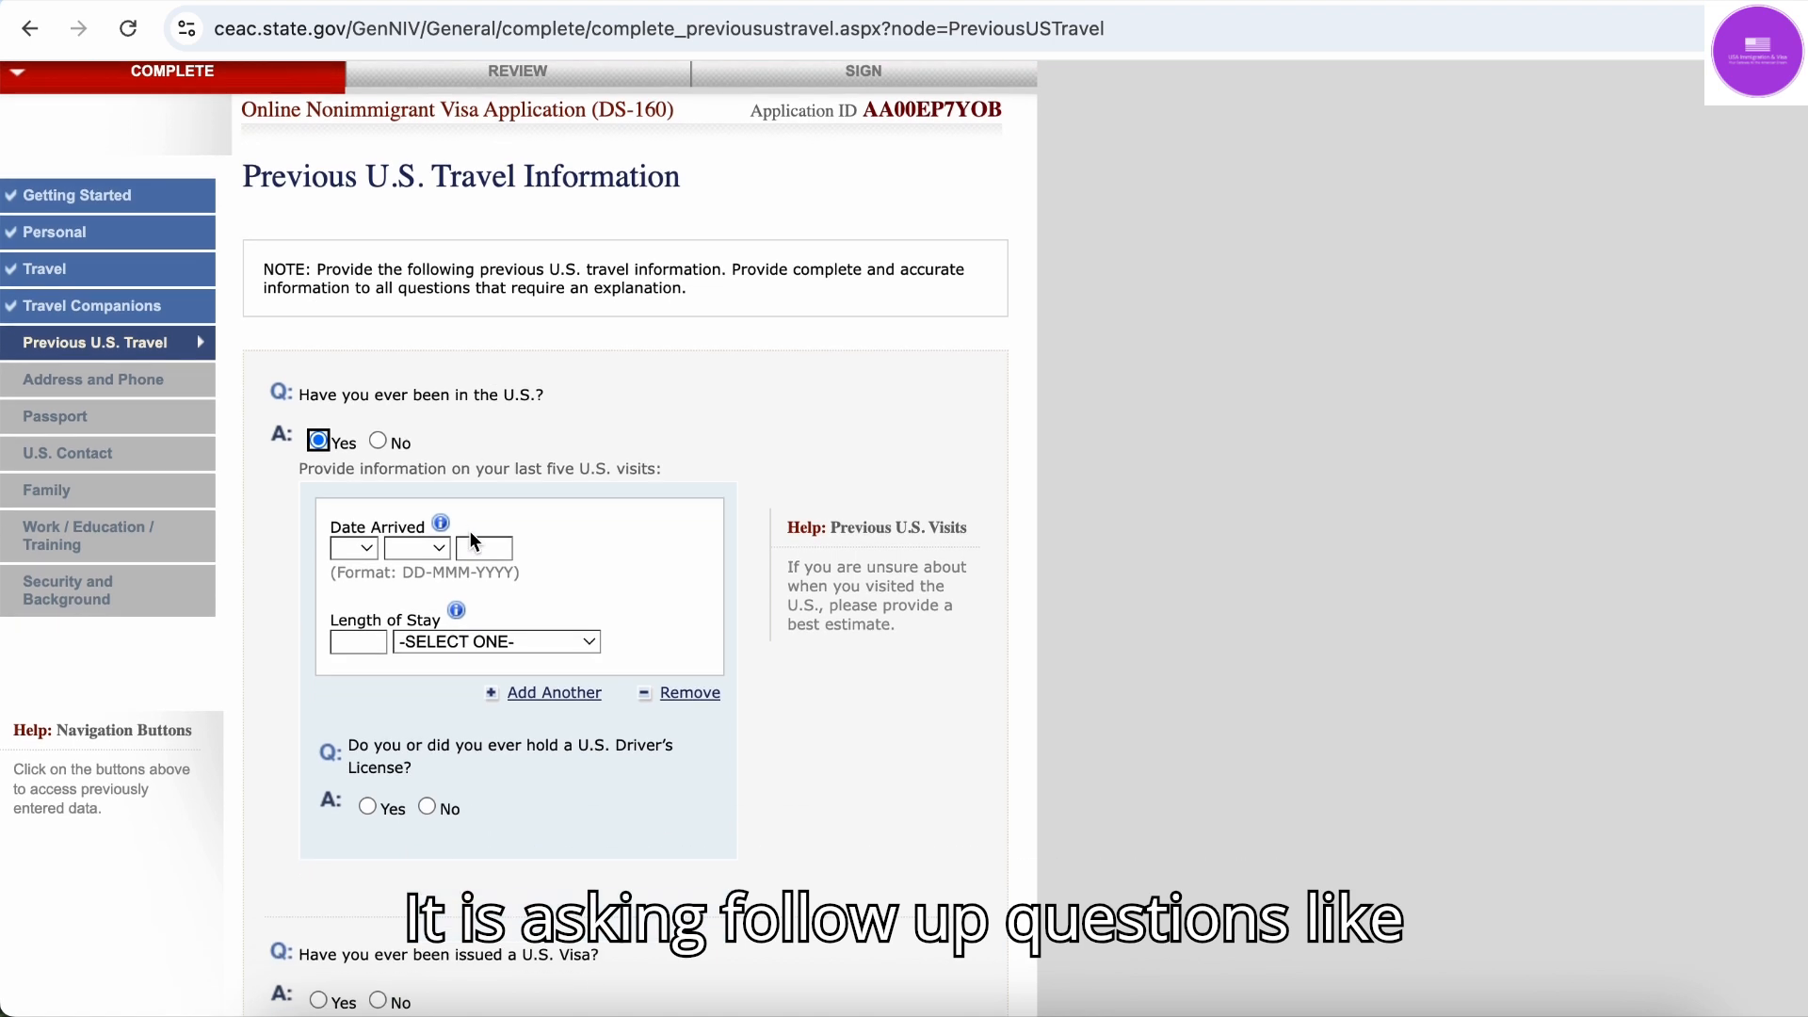
scroll(471, 535, "down", 2)
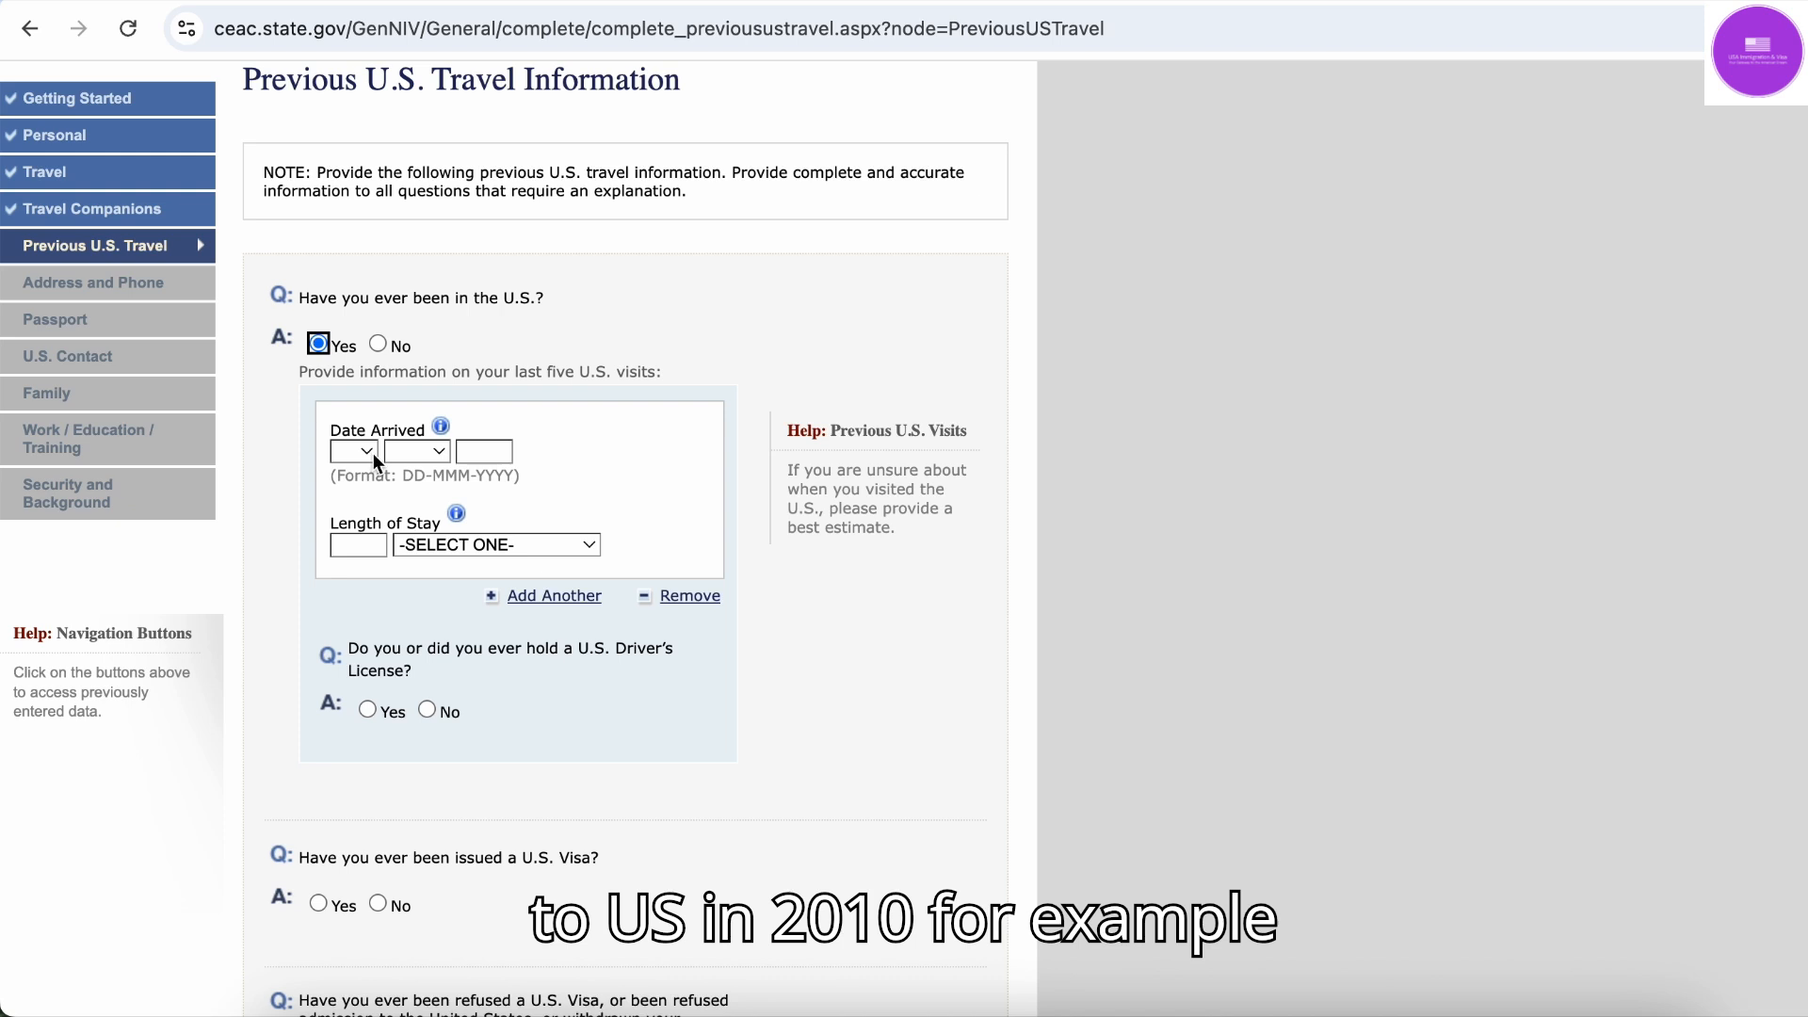
Set the arrival date of the previous U.S. visit to 08 JUN 2010
left_click(367, 452)
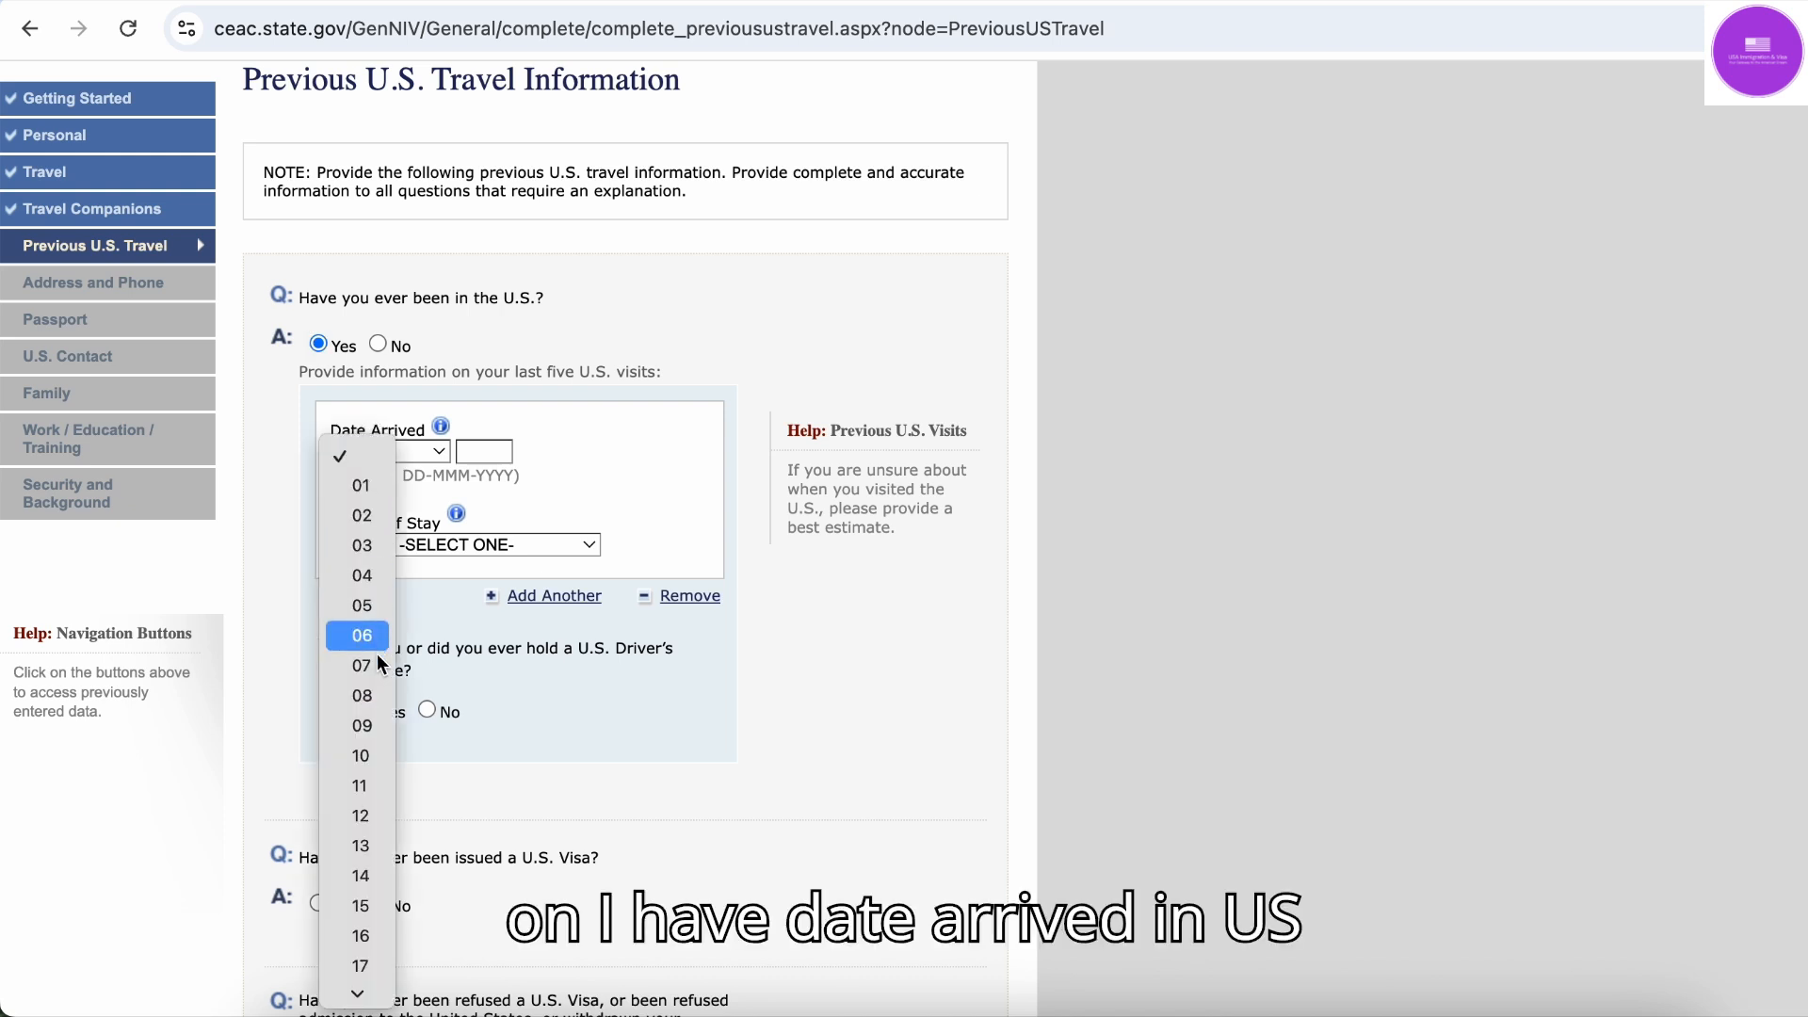
left_click(557, 404)
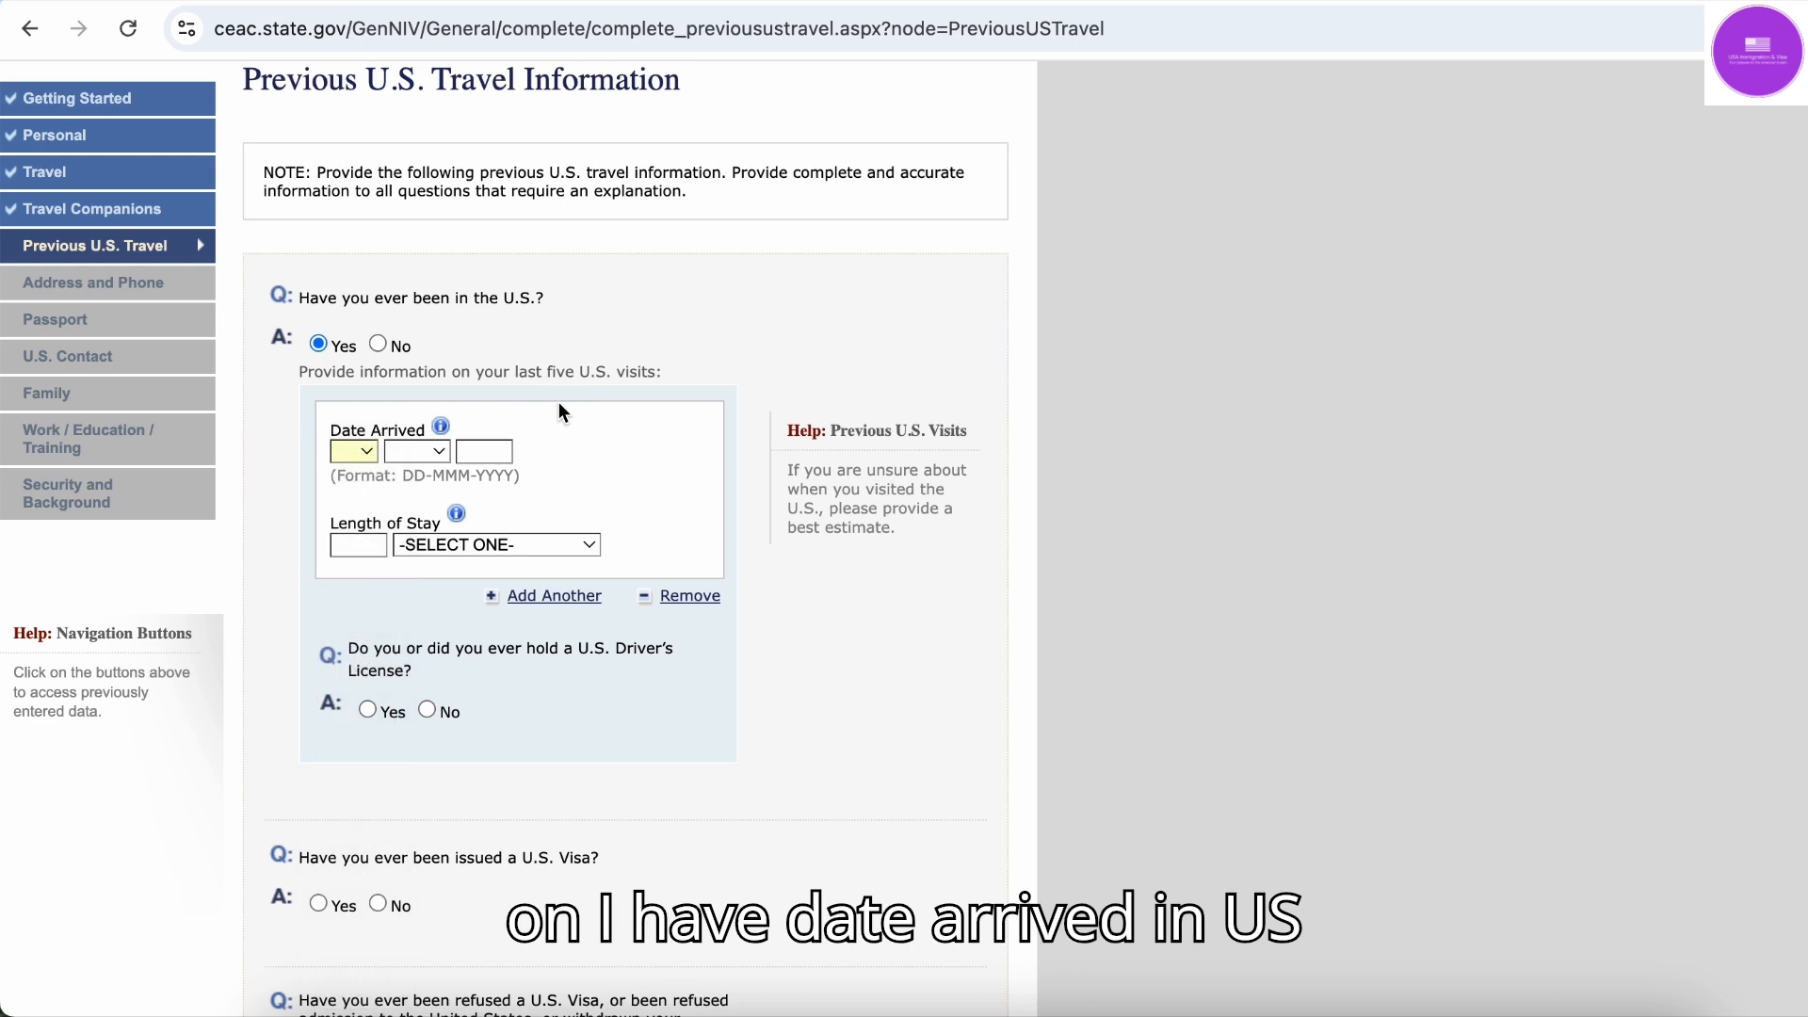
left_click(366, 454)
left_click(341, 693)
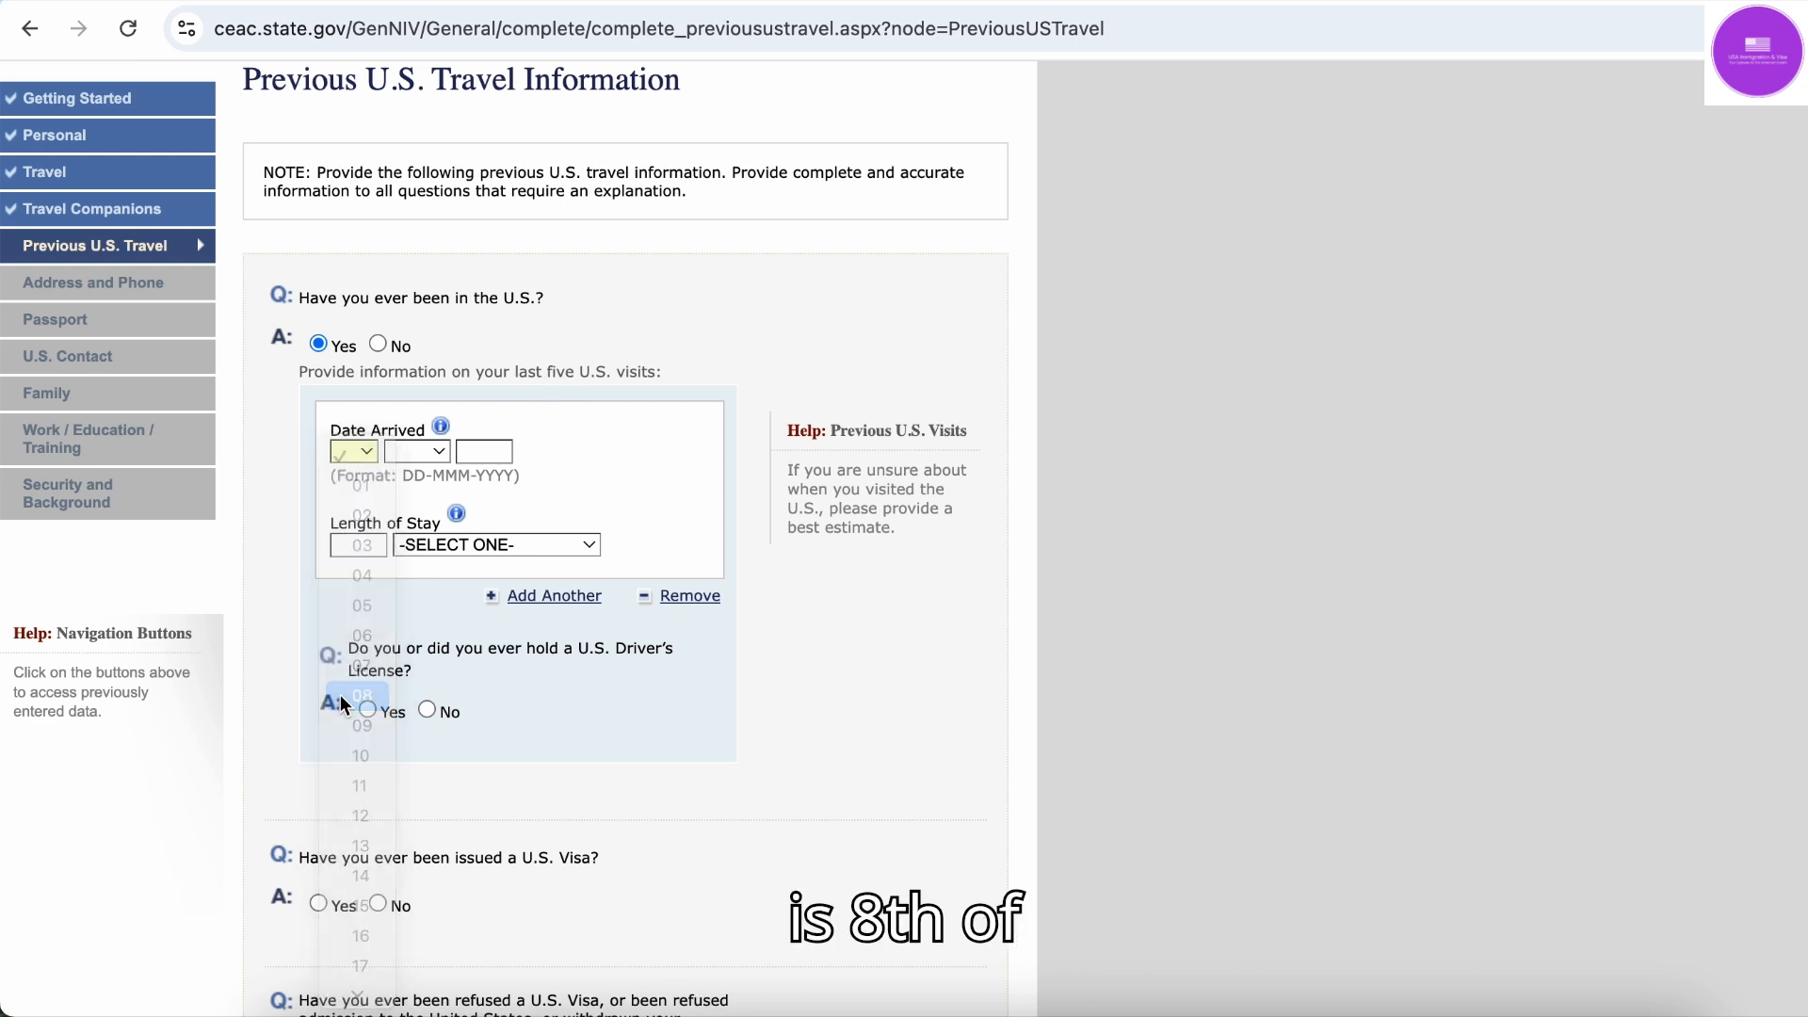
left_click(426, 453)
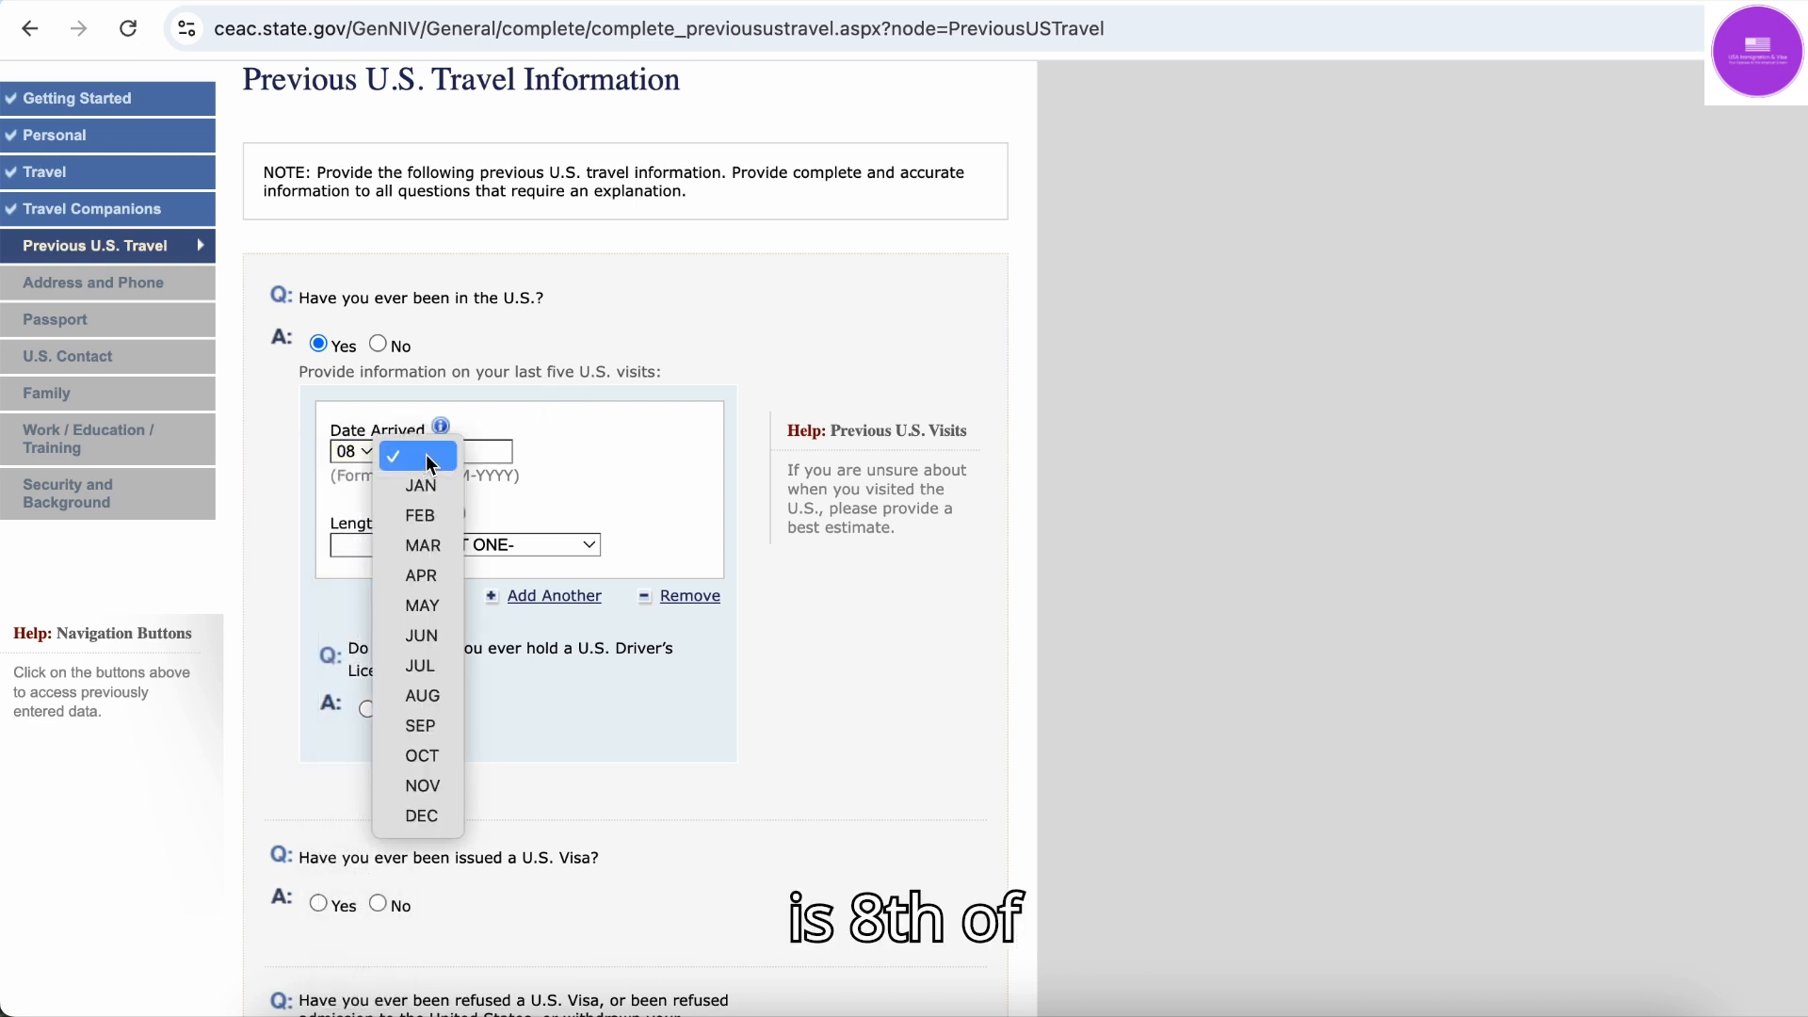
left_click(419, 644)
left_click(476, 456)
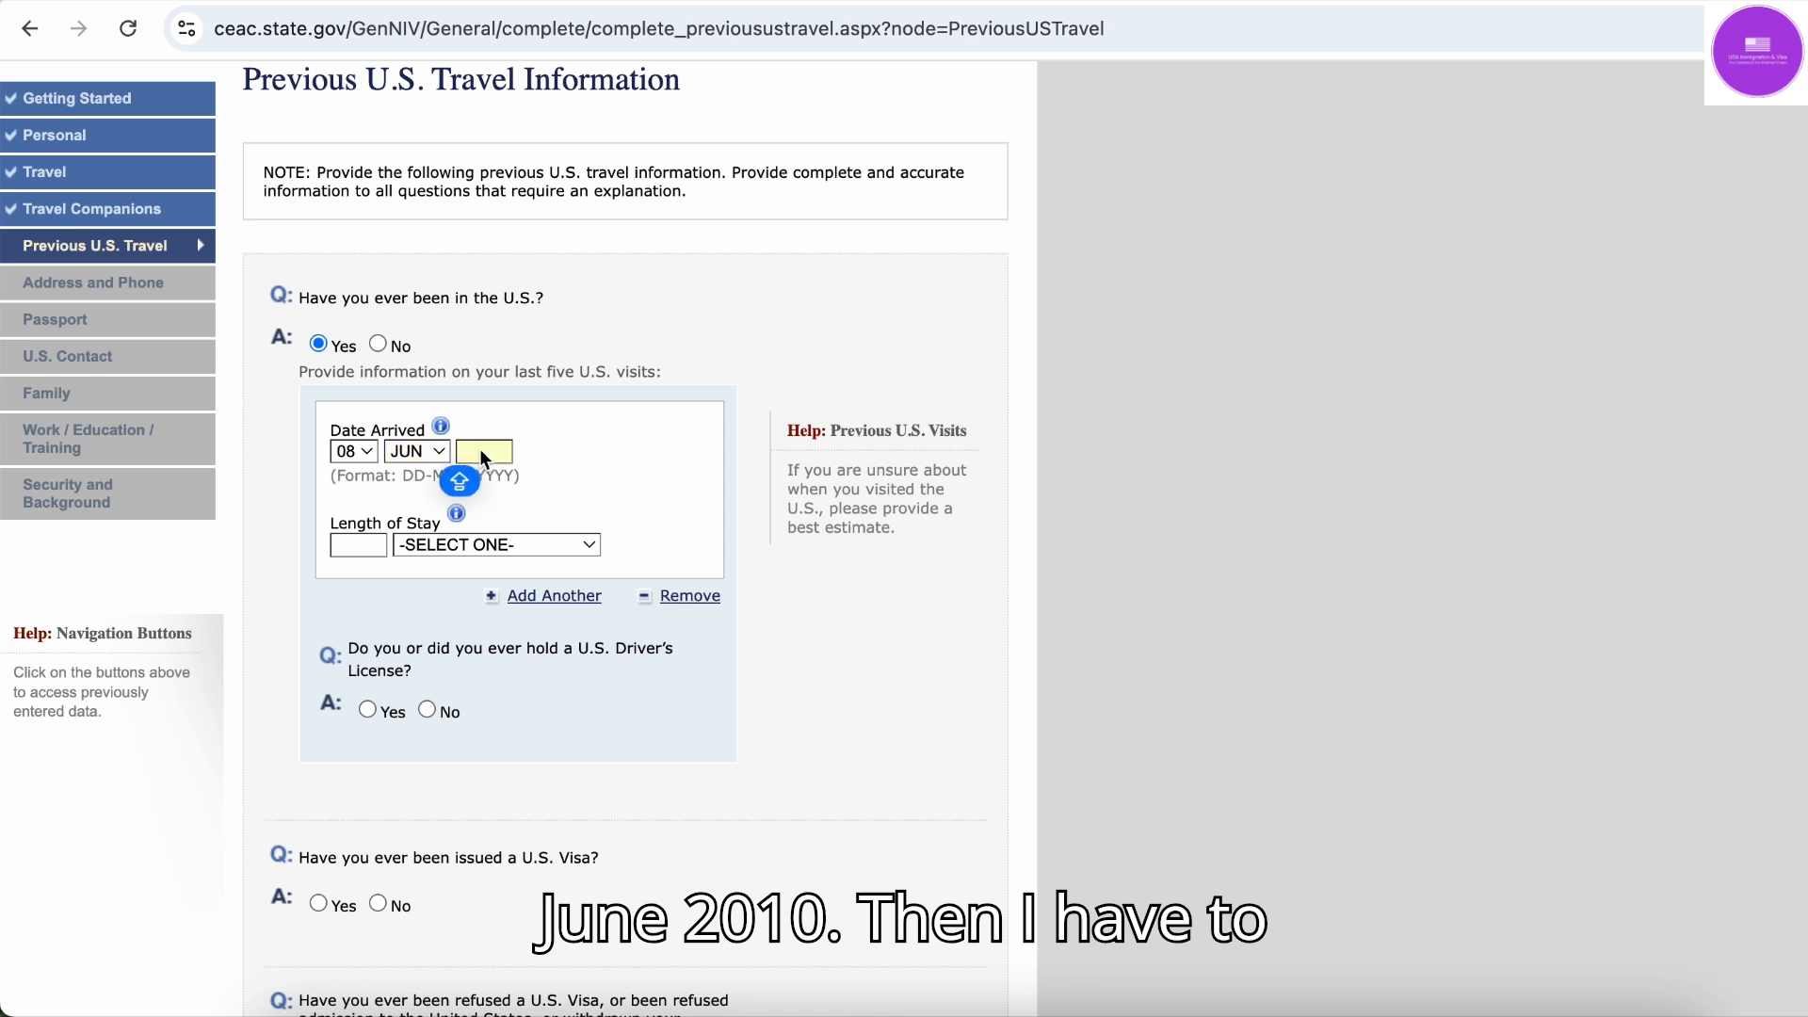
type("2010")
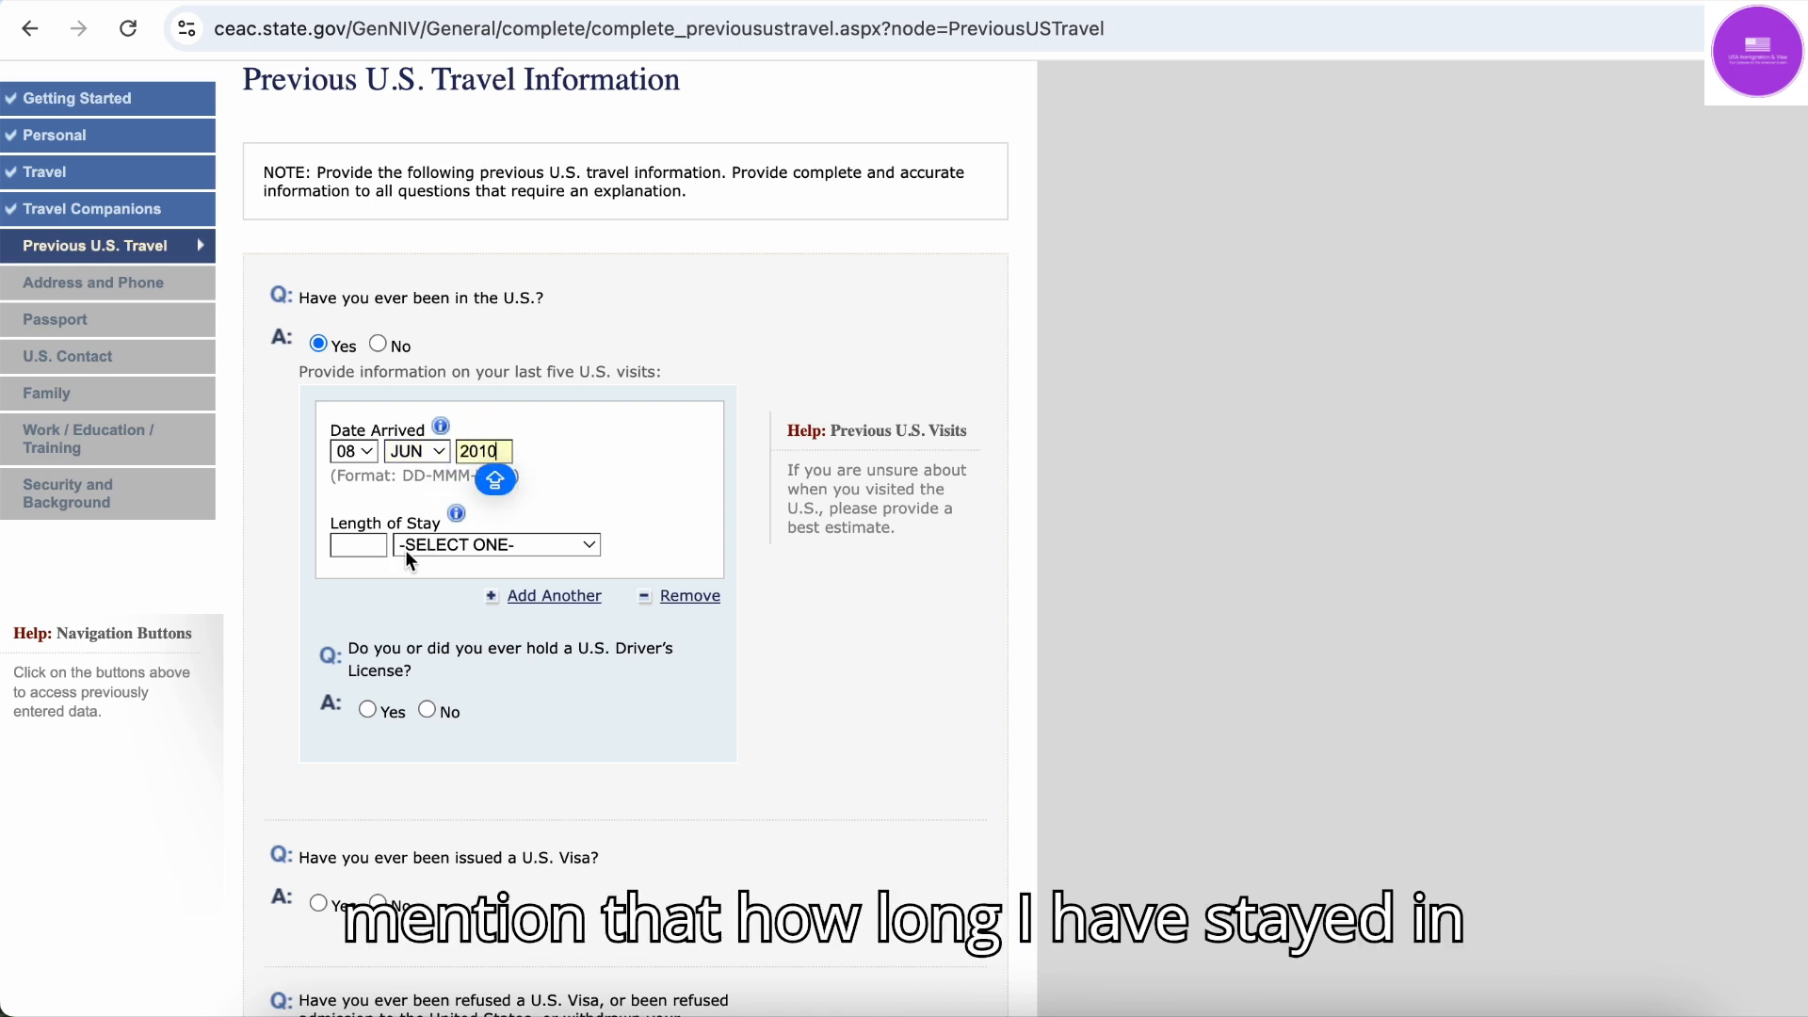
Set the length of stay for that visit to 6 months and add another blank visit entry
left_click(371, 548)
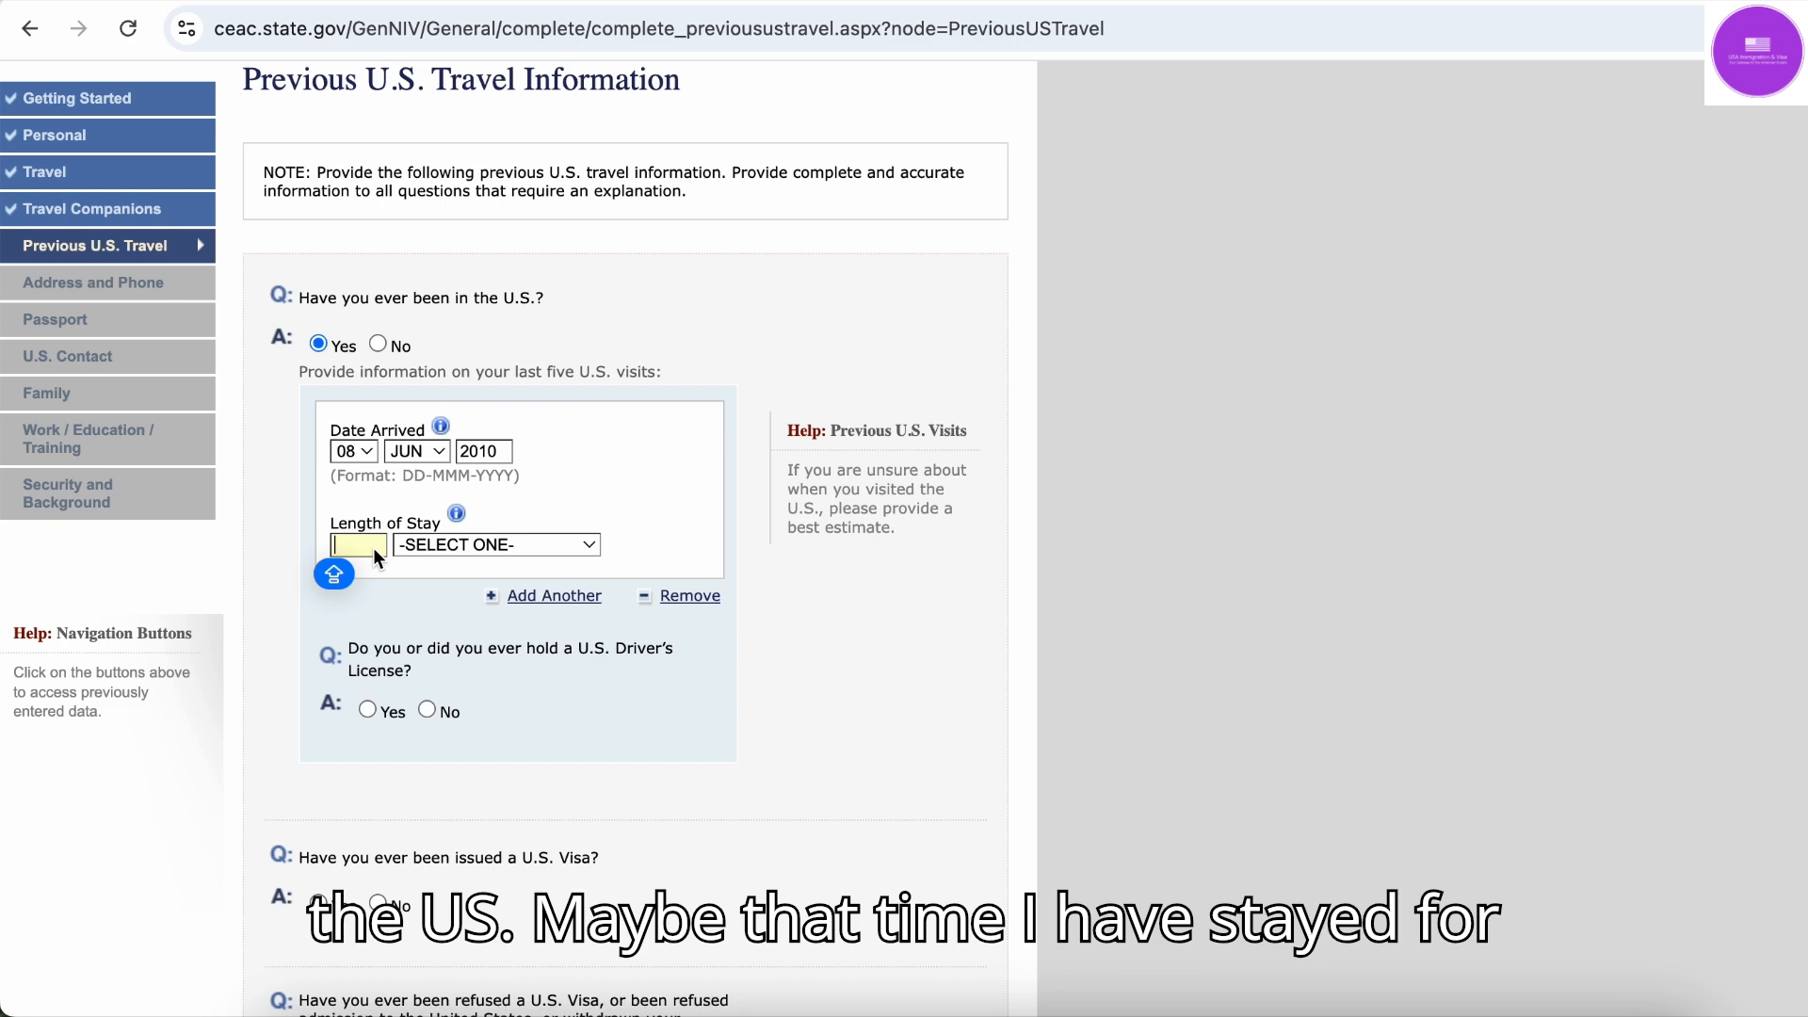
type("6")
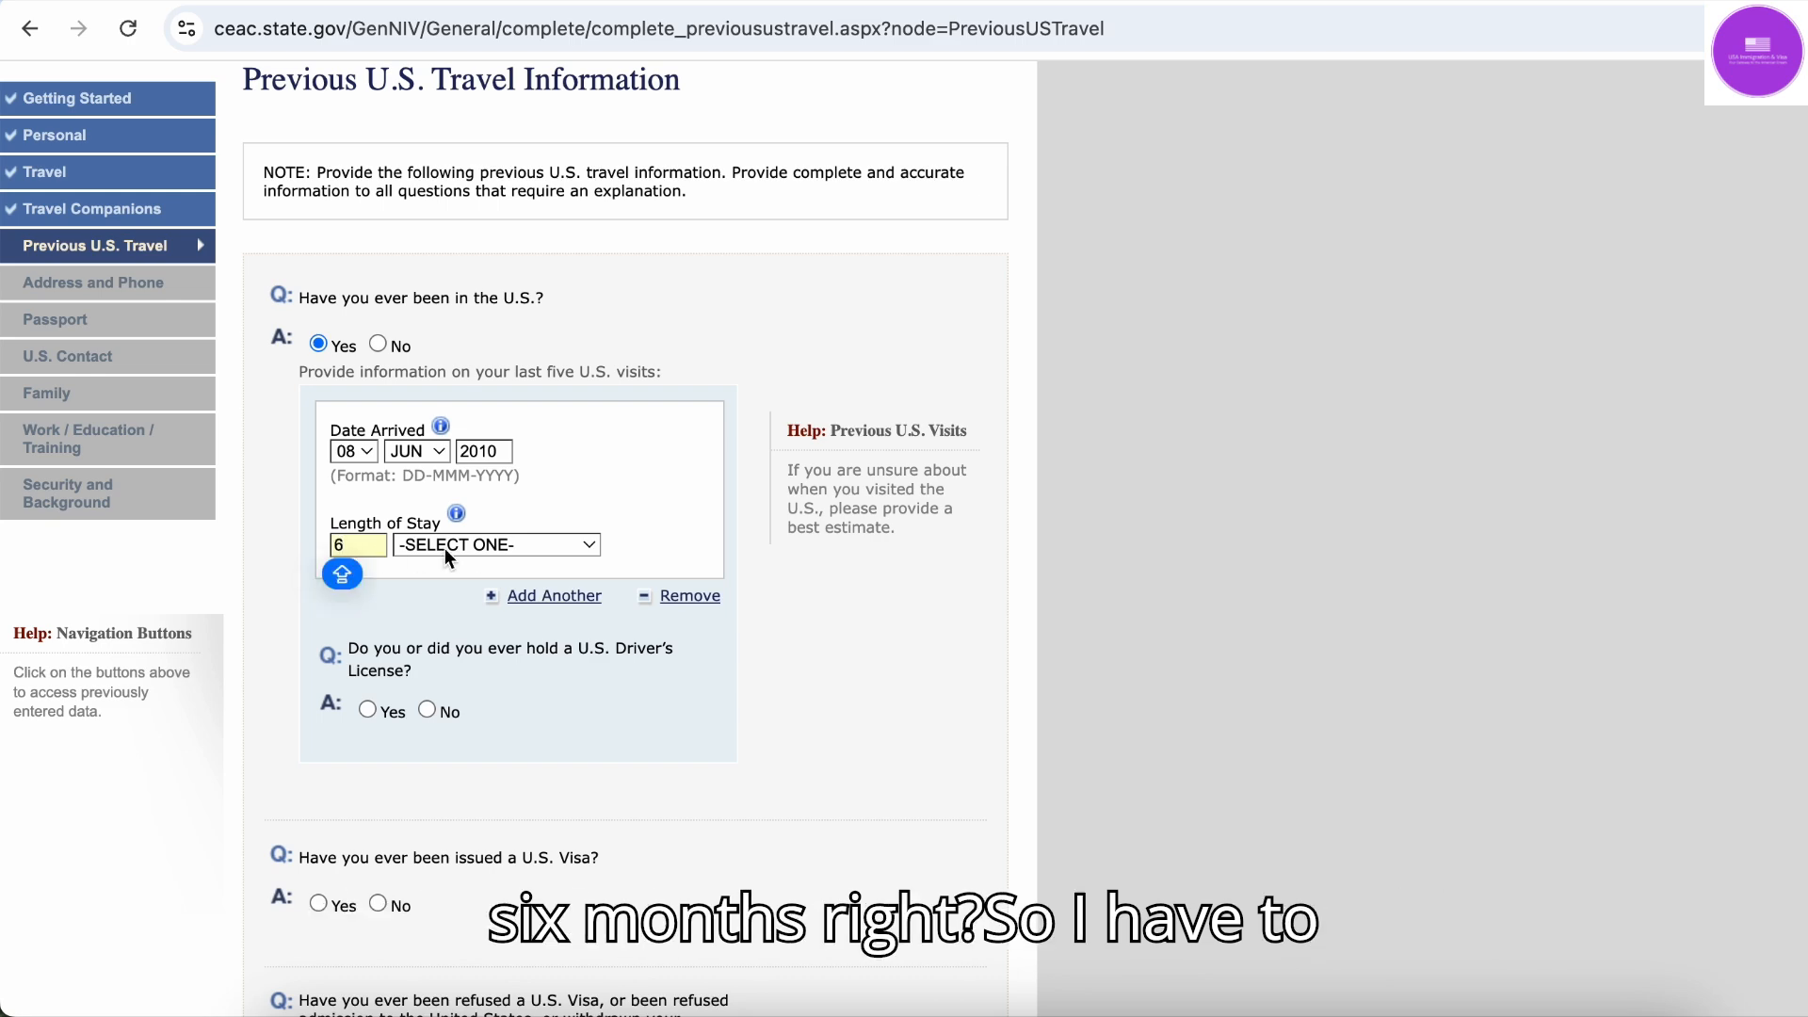
left_click(475, 545)
left_click(483, 595)
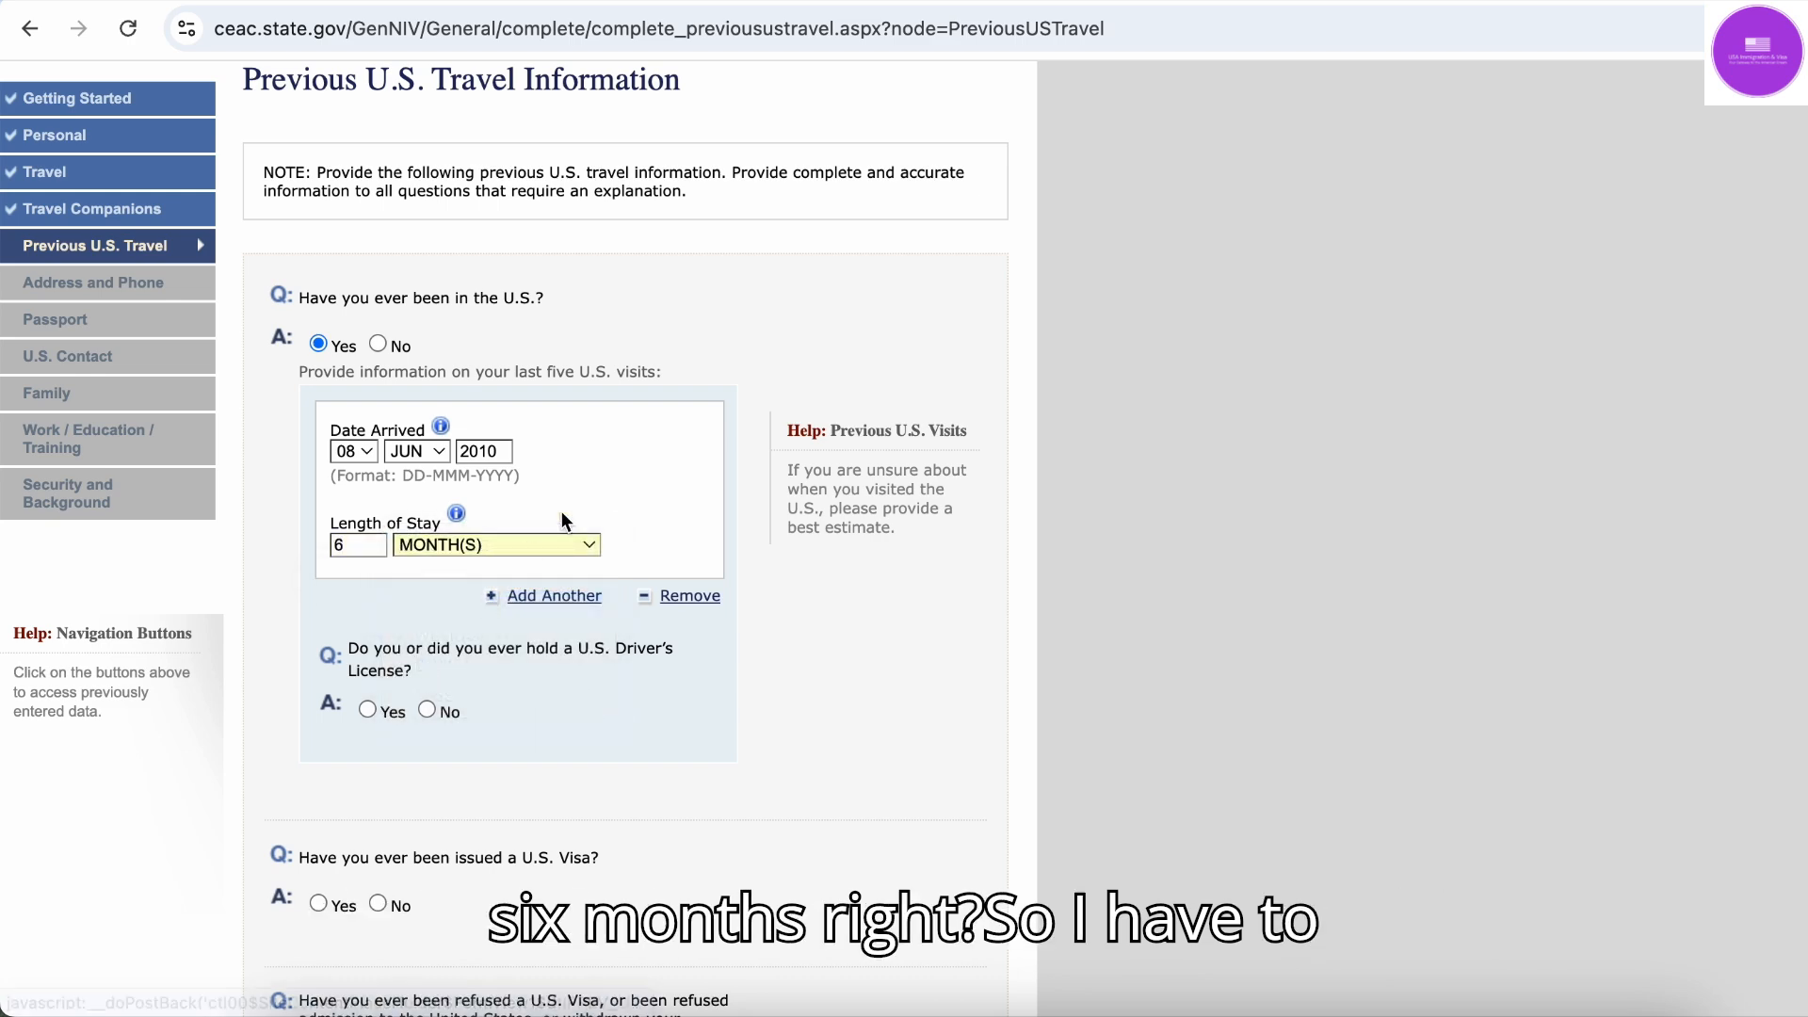
scroll(648, 462, "up", 3)
scroll(670, 525, "down", 3)
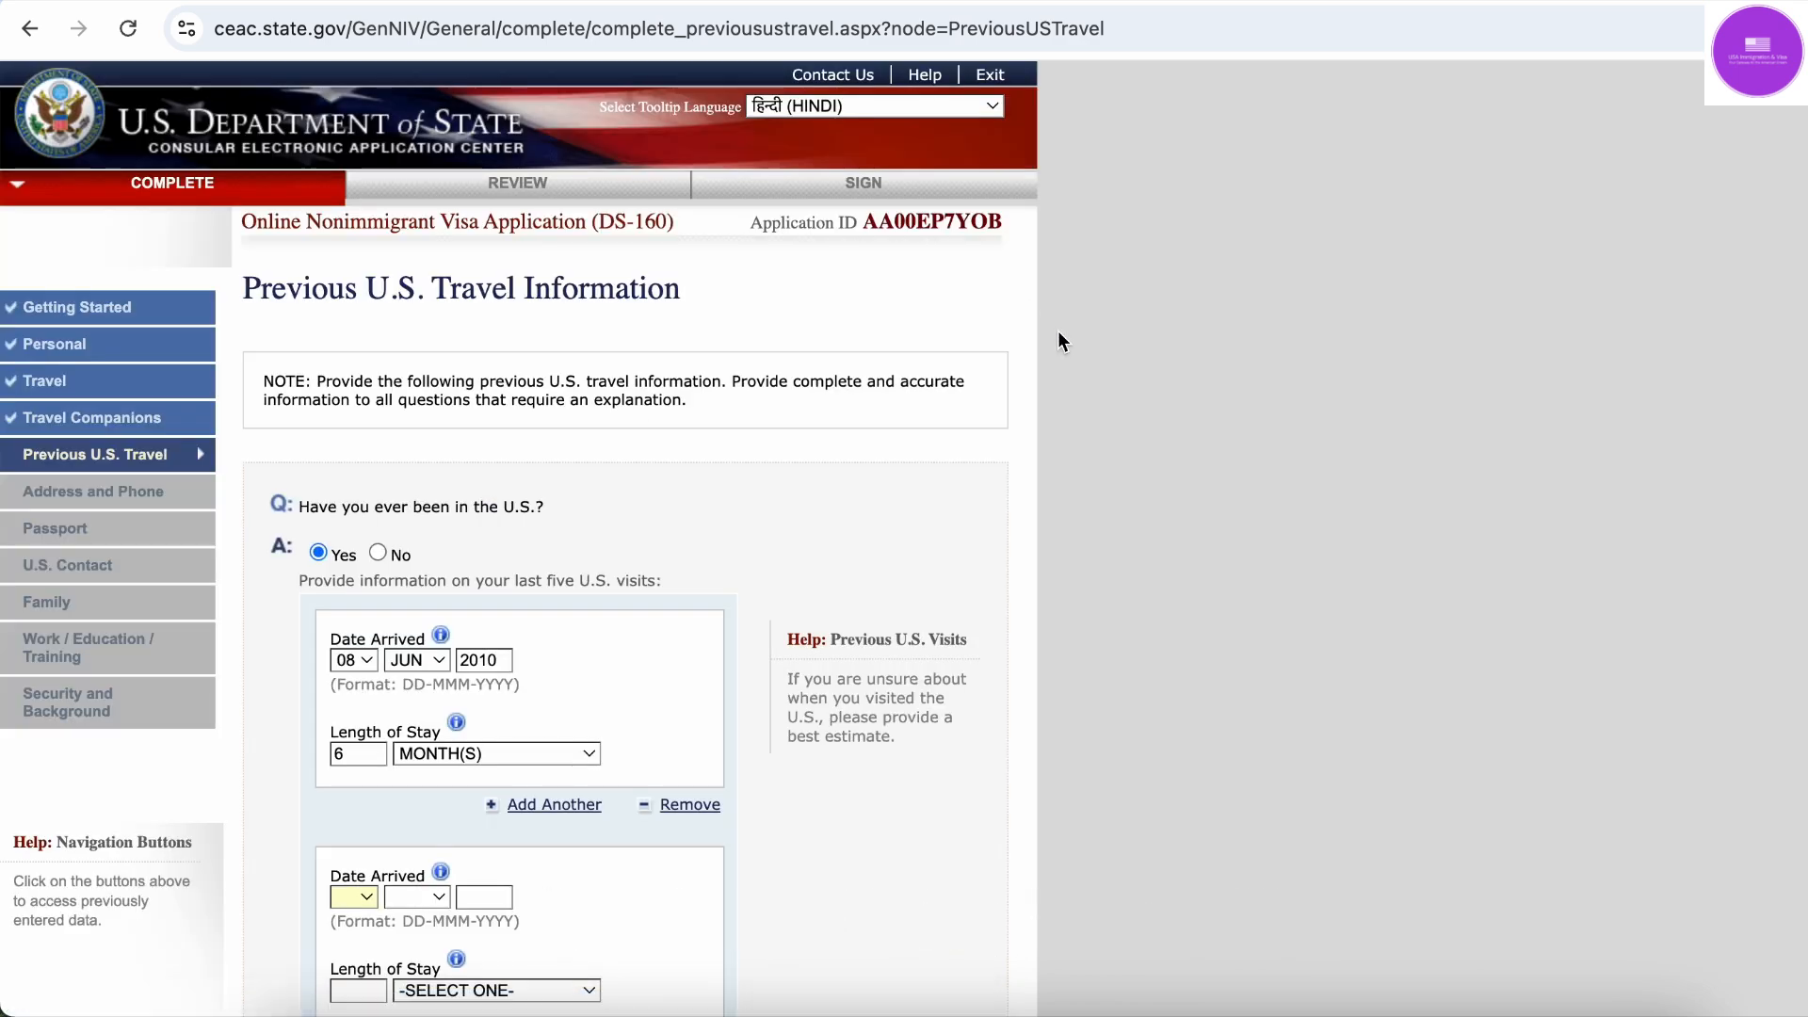
Answer No to ever holding a U.S. driver's license and switch the answer to Yes
scroll(1059, 330, "down", 3)
scroll(1058, 333, "down", 3)
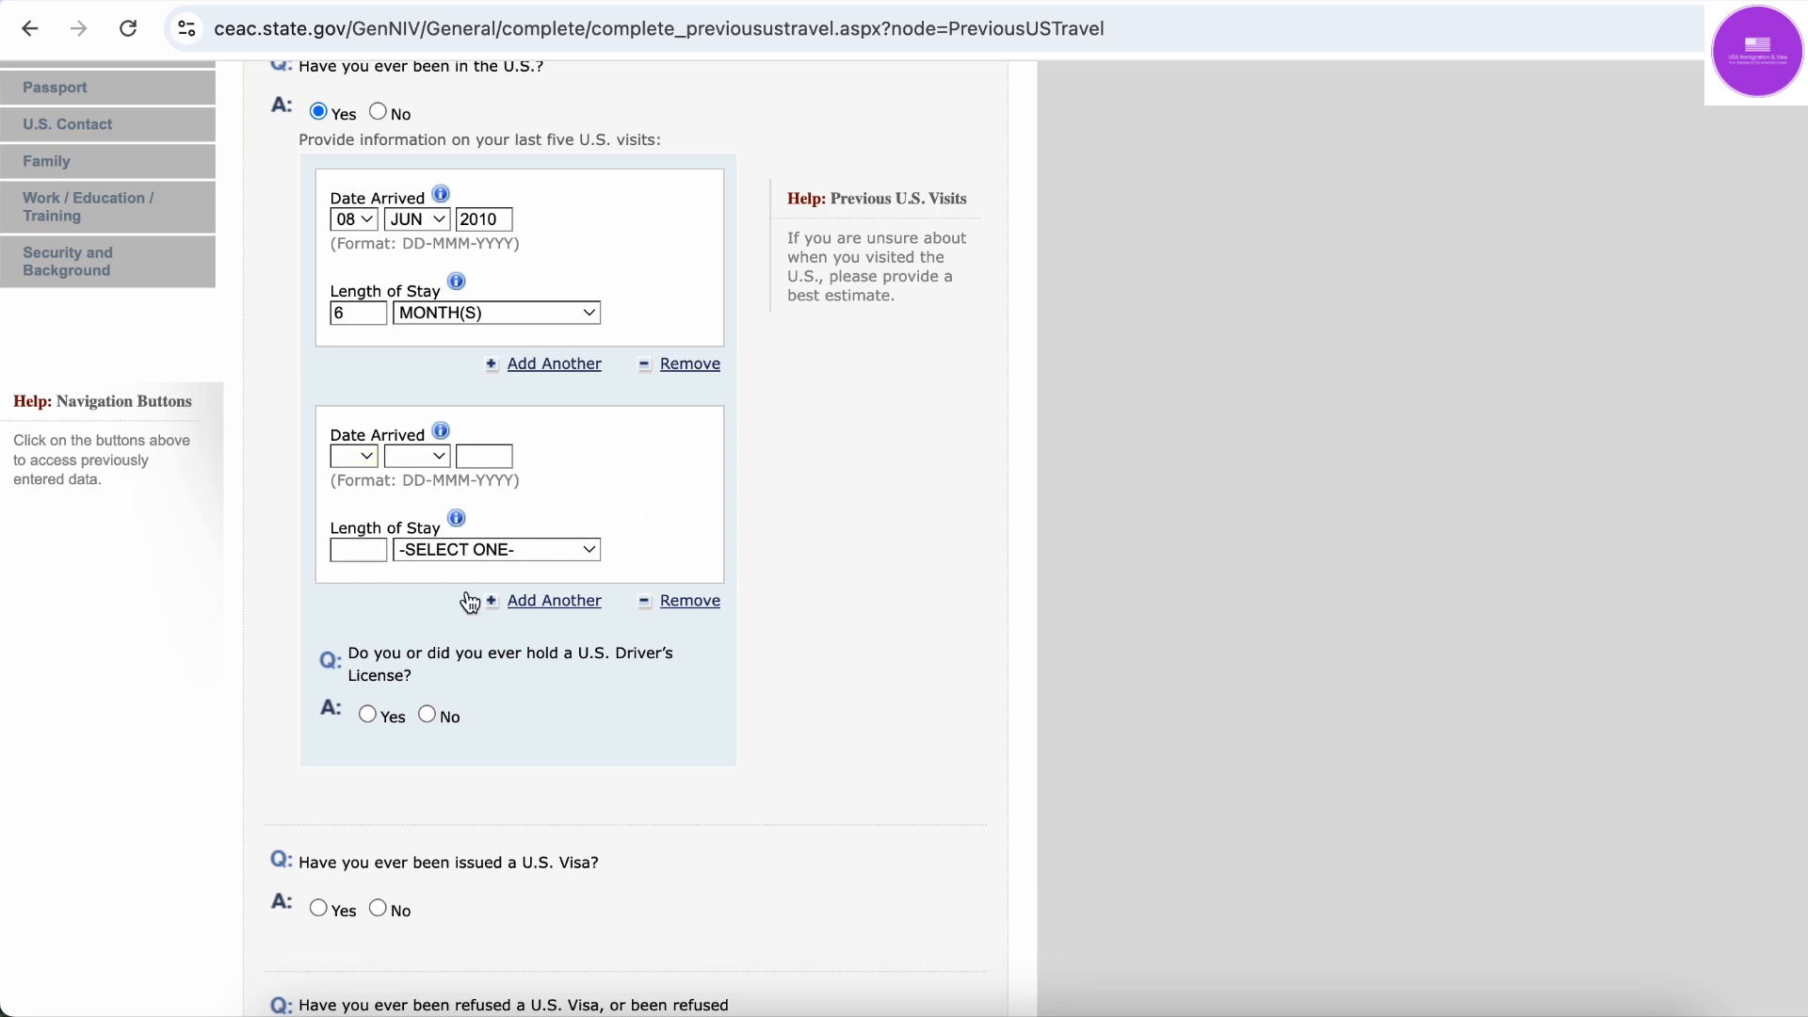
scroll(589, 599, "down", 2)
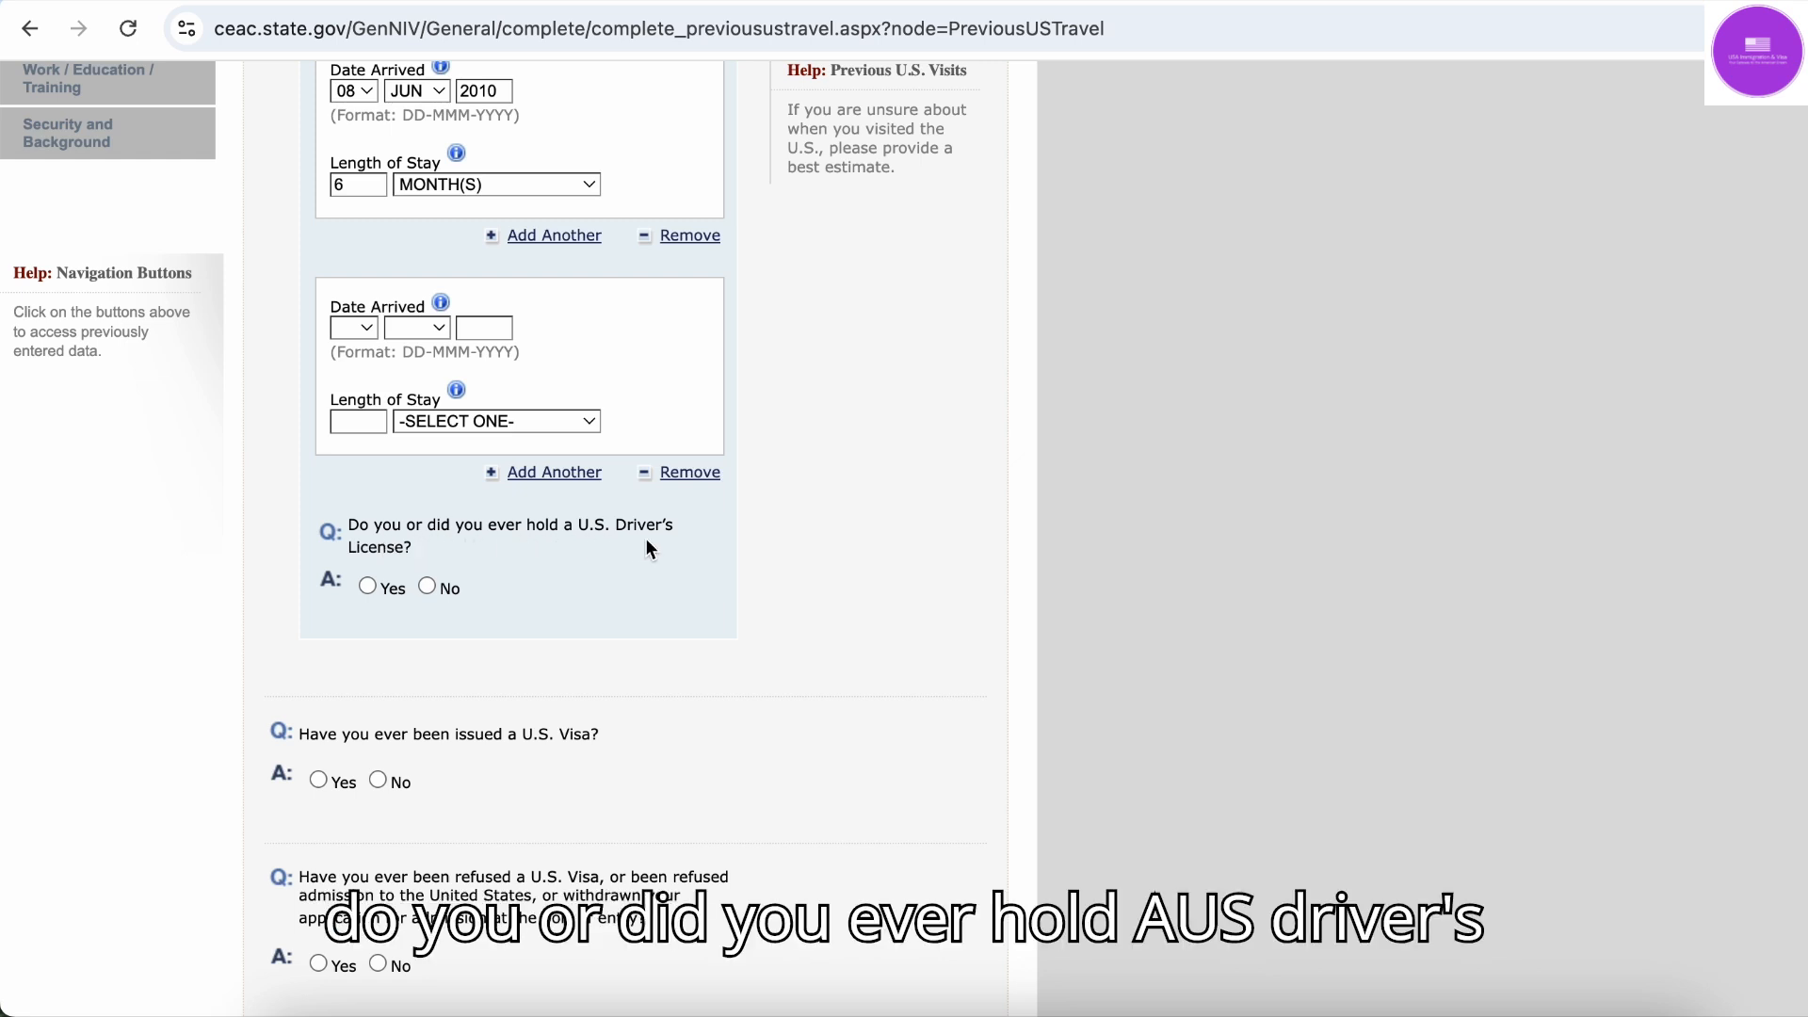
left_click(428, 586)
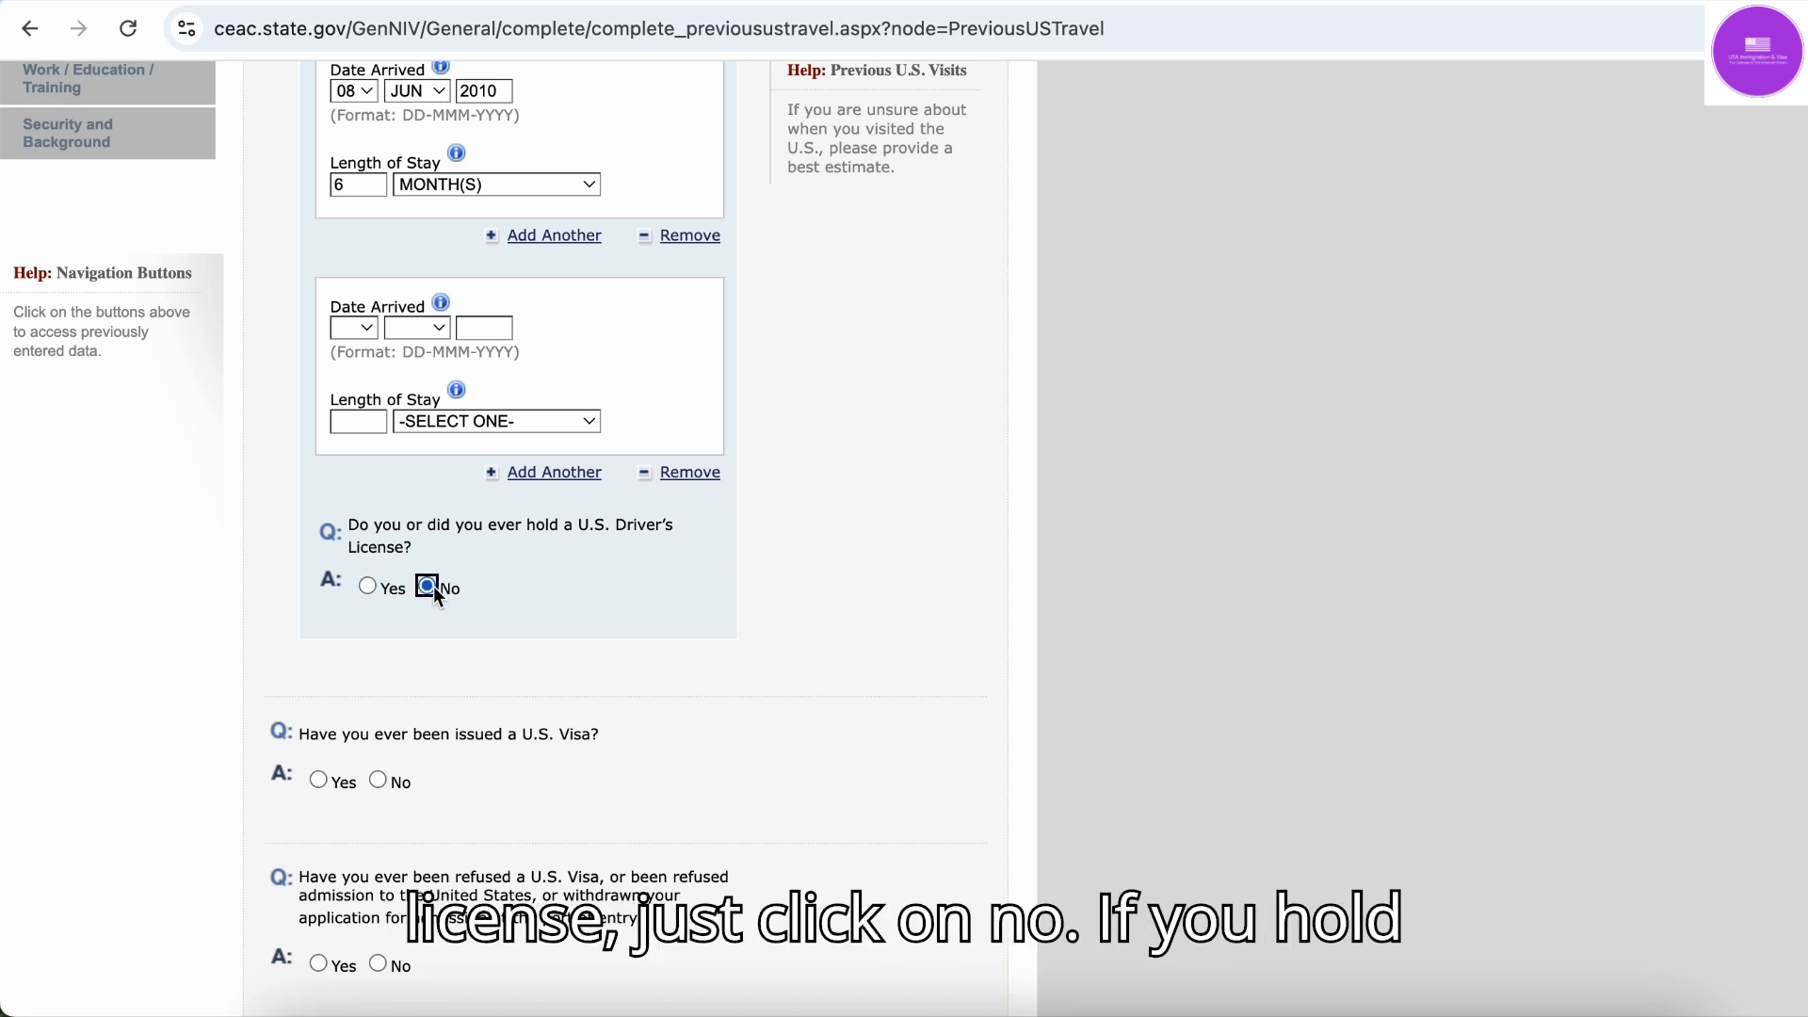
scroll(433, 584, "down", 6)
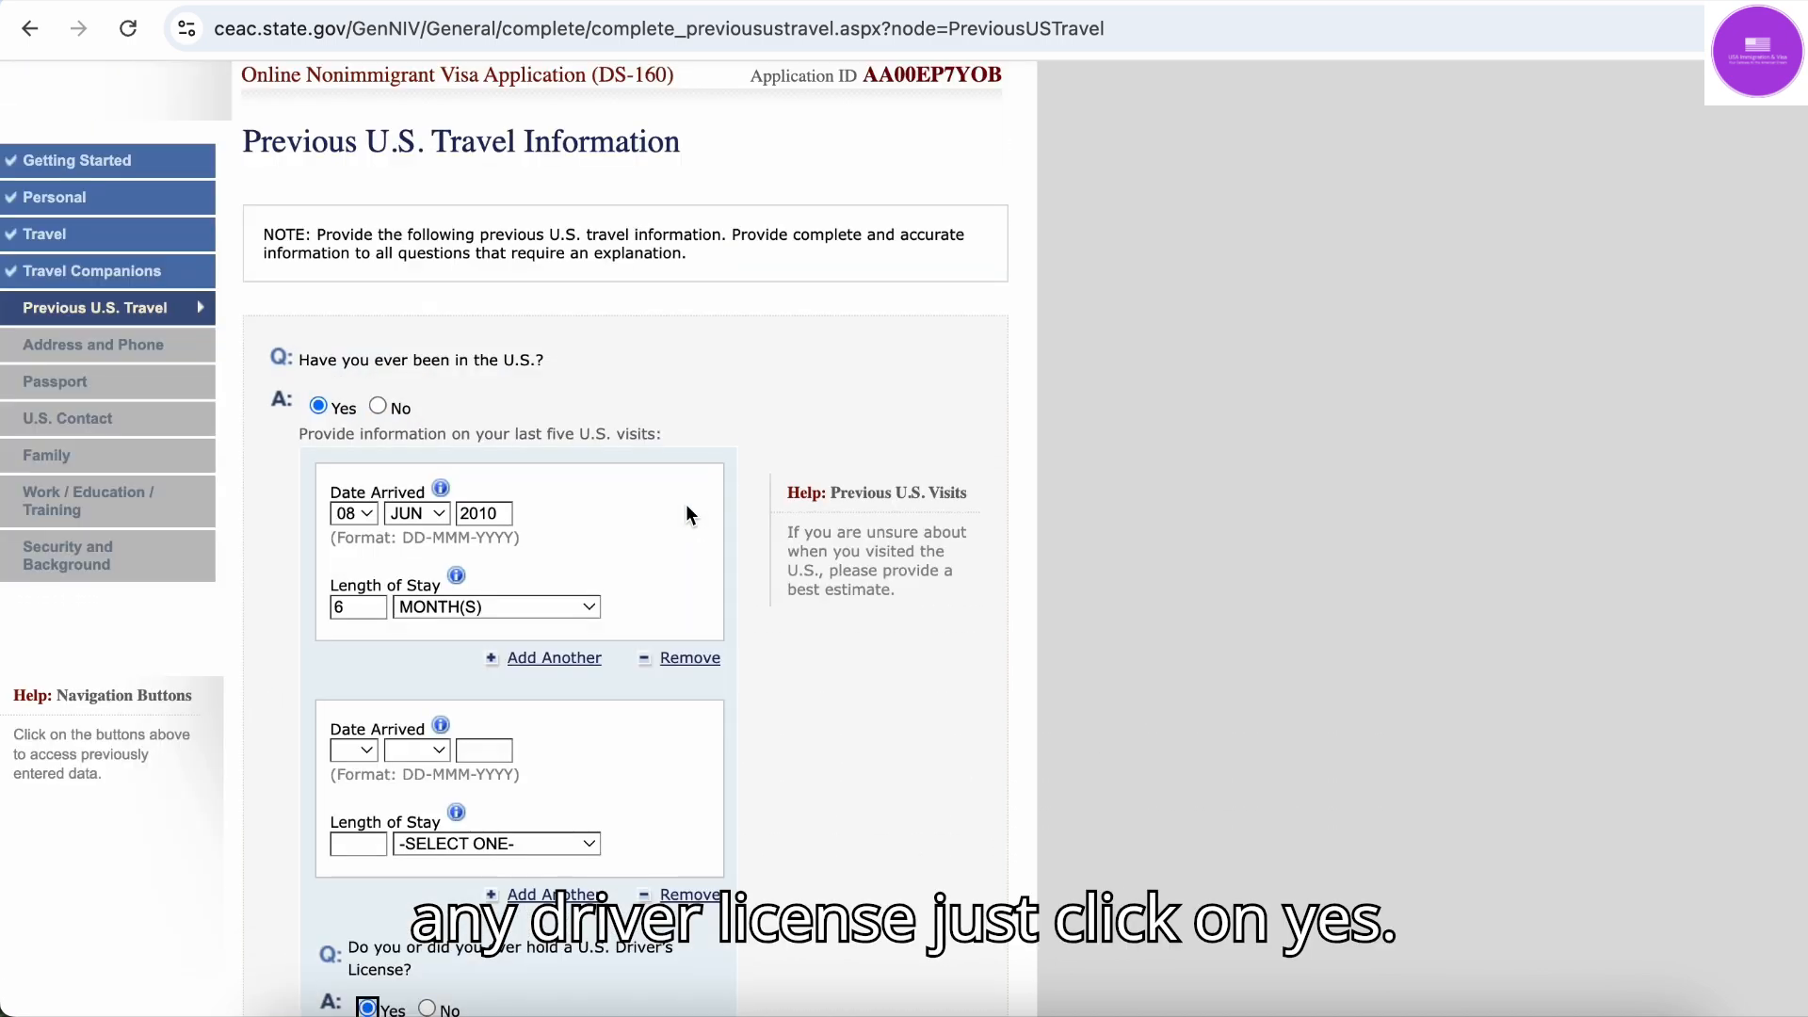
Set the state of the U.S. driver's license to California
scroll(686, 505, "down", 7)
scroll(687, 506, "down", 3)
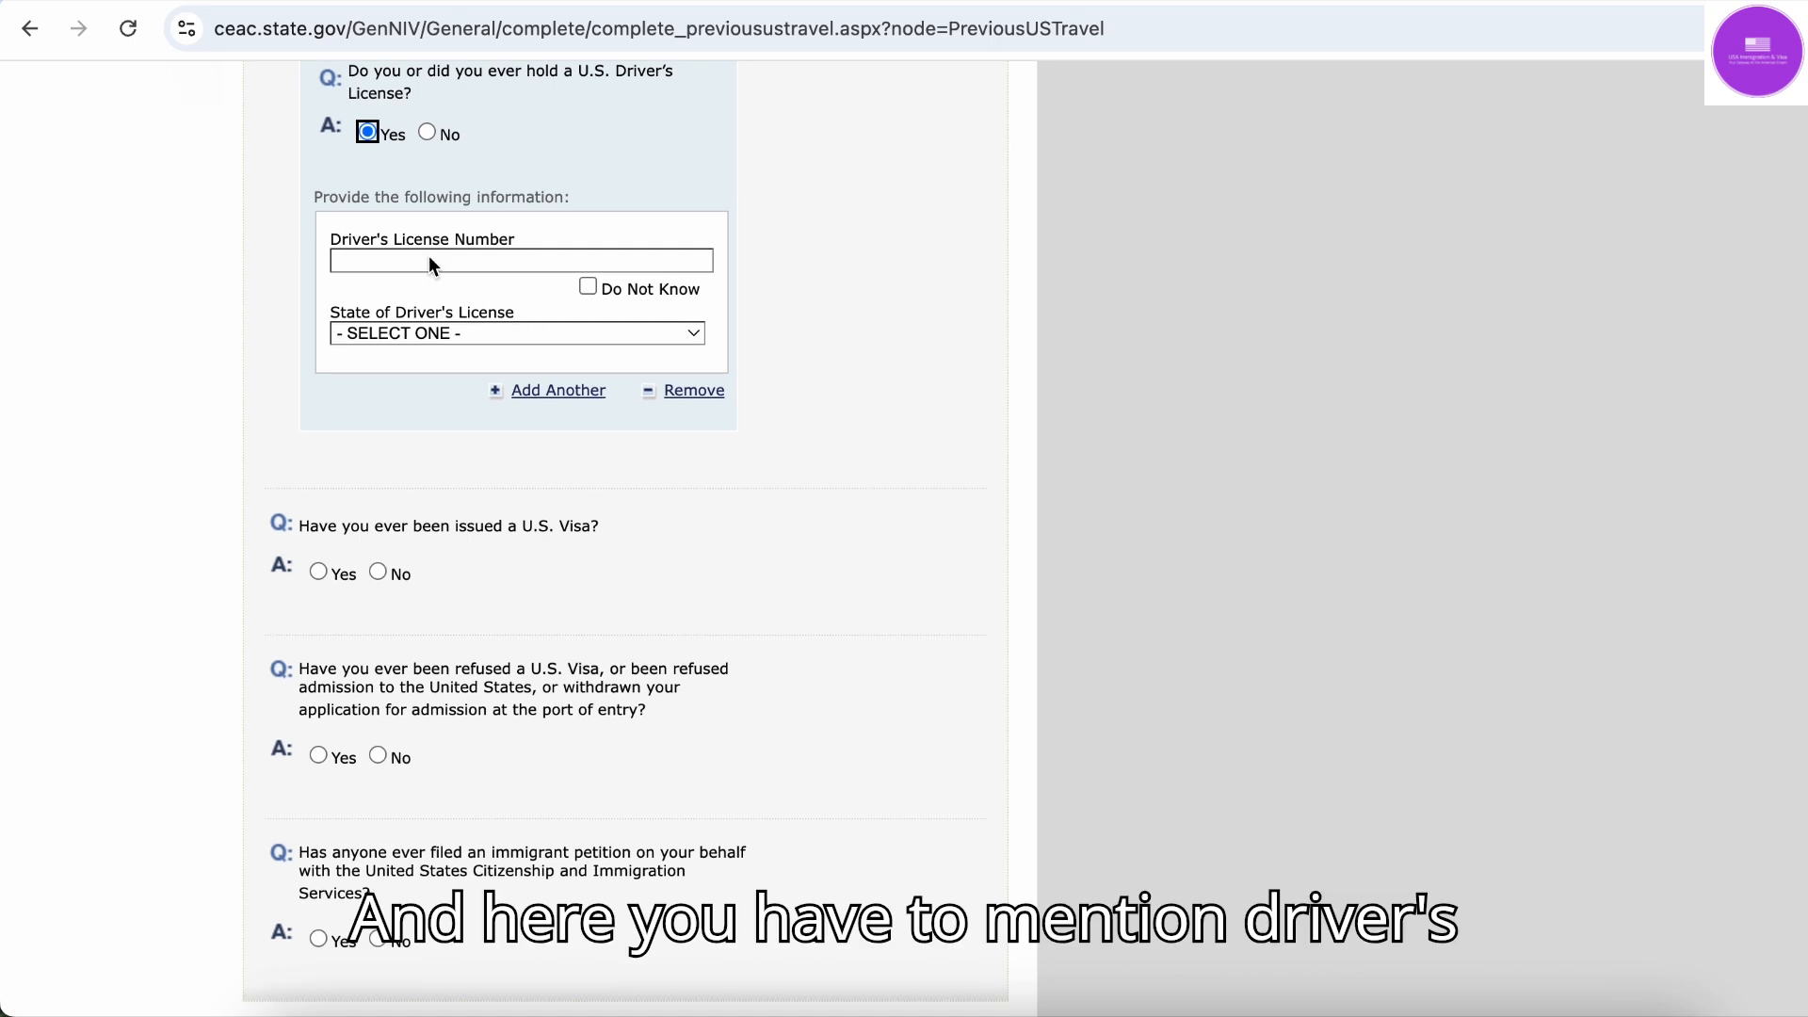
left_click(490, 263)
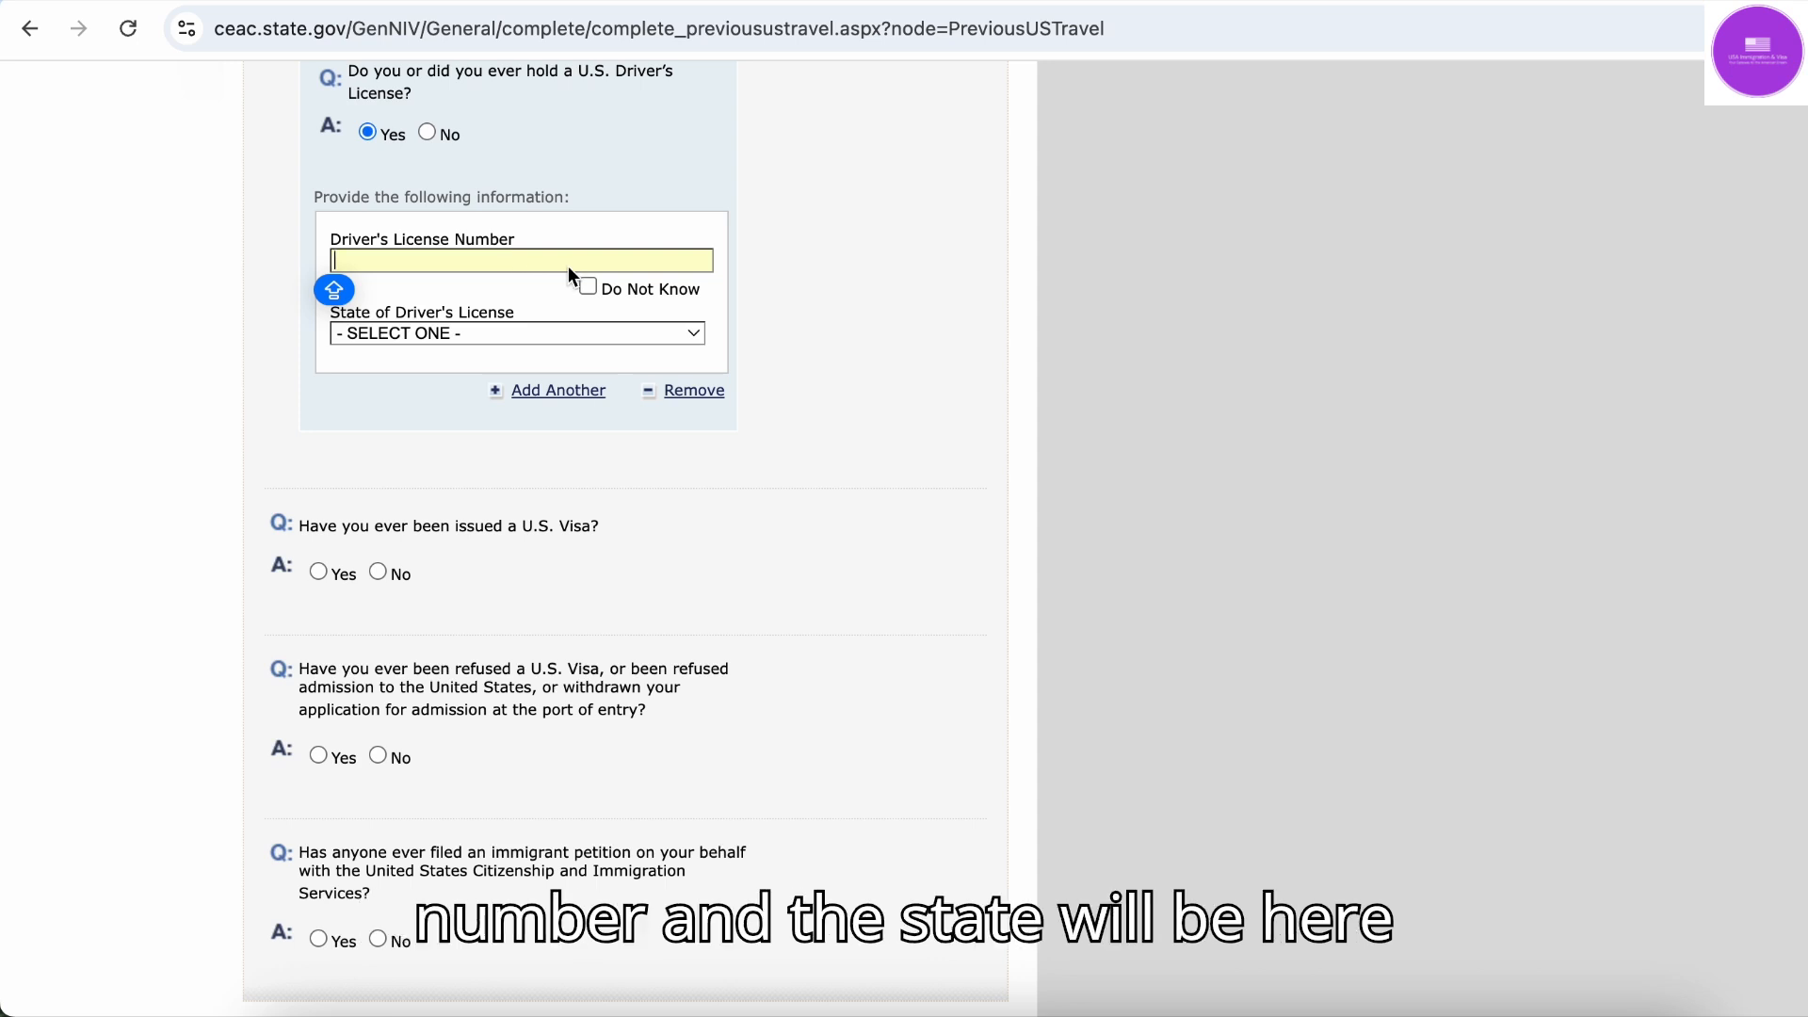
left_click_drag(408, 314, 403, 324)
left_click(403, 332)
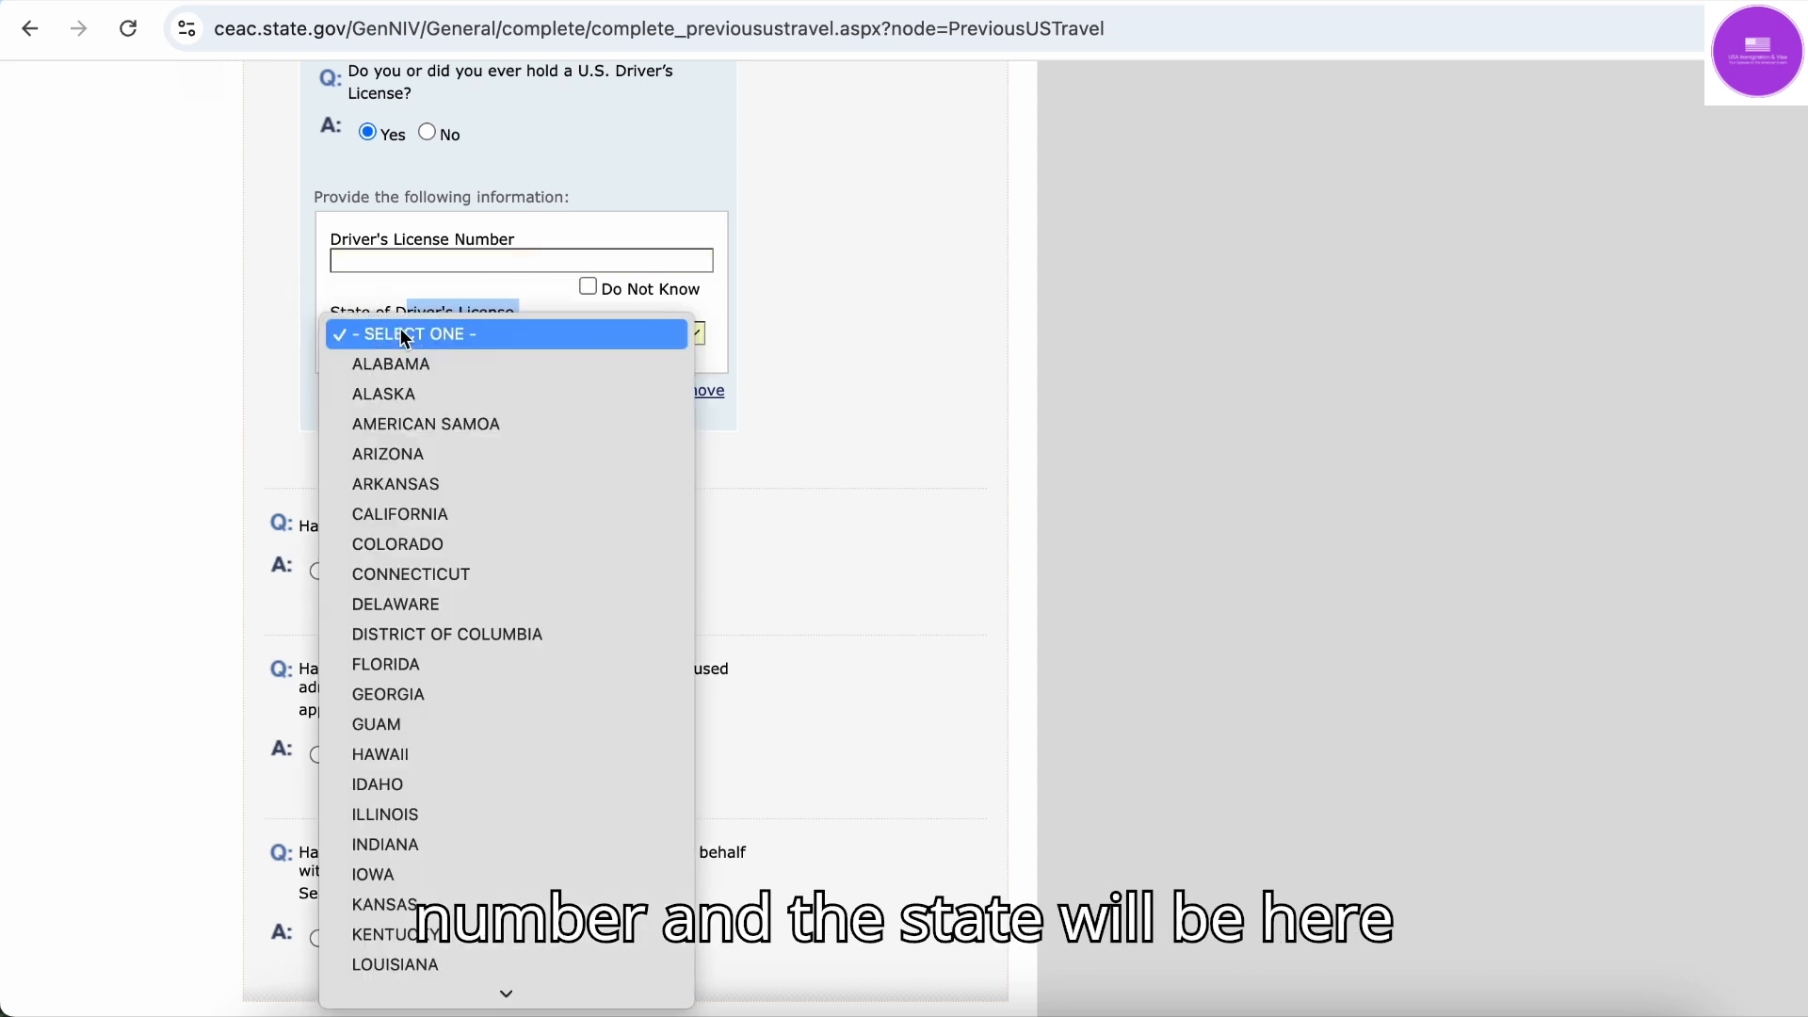
left_click(514, 517)
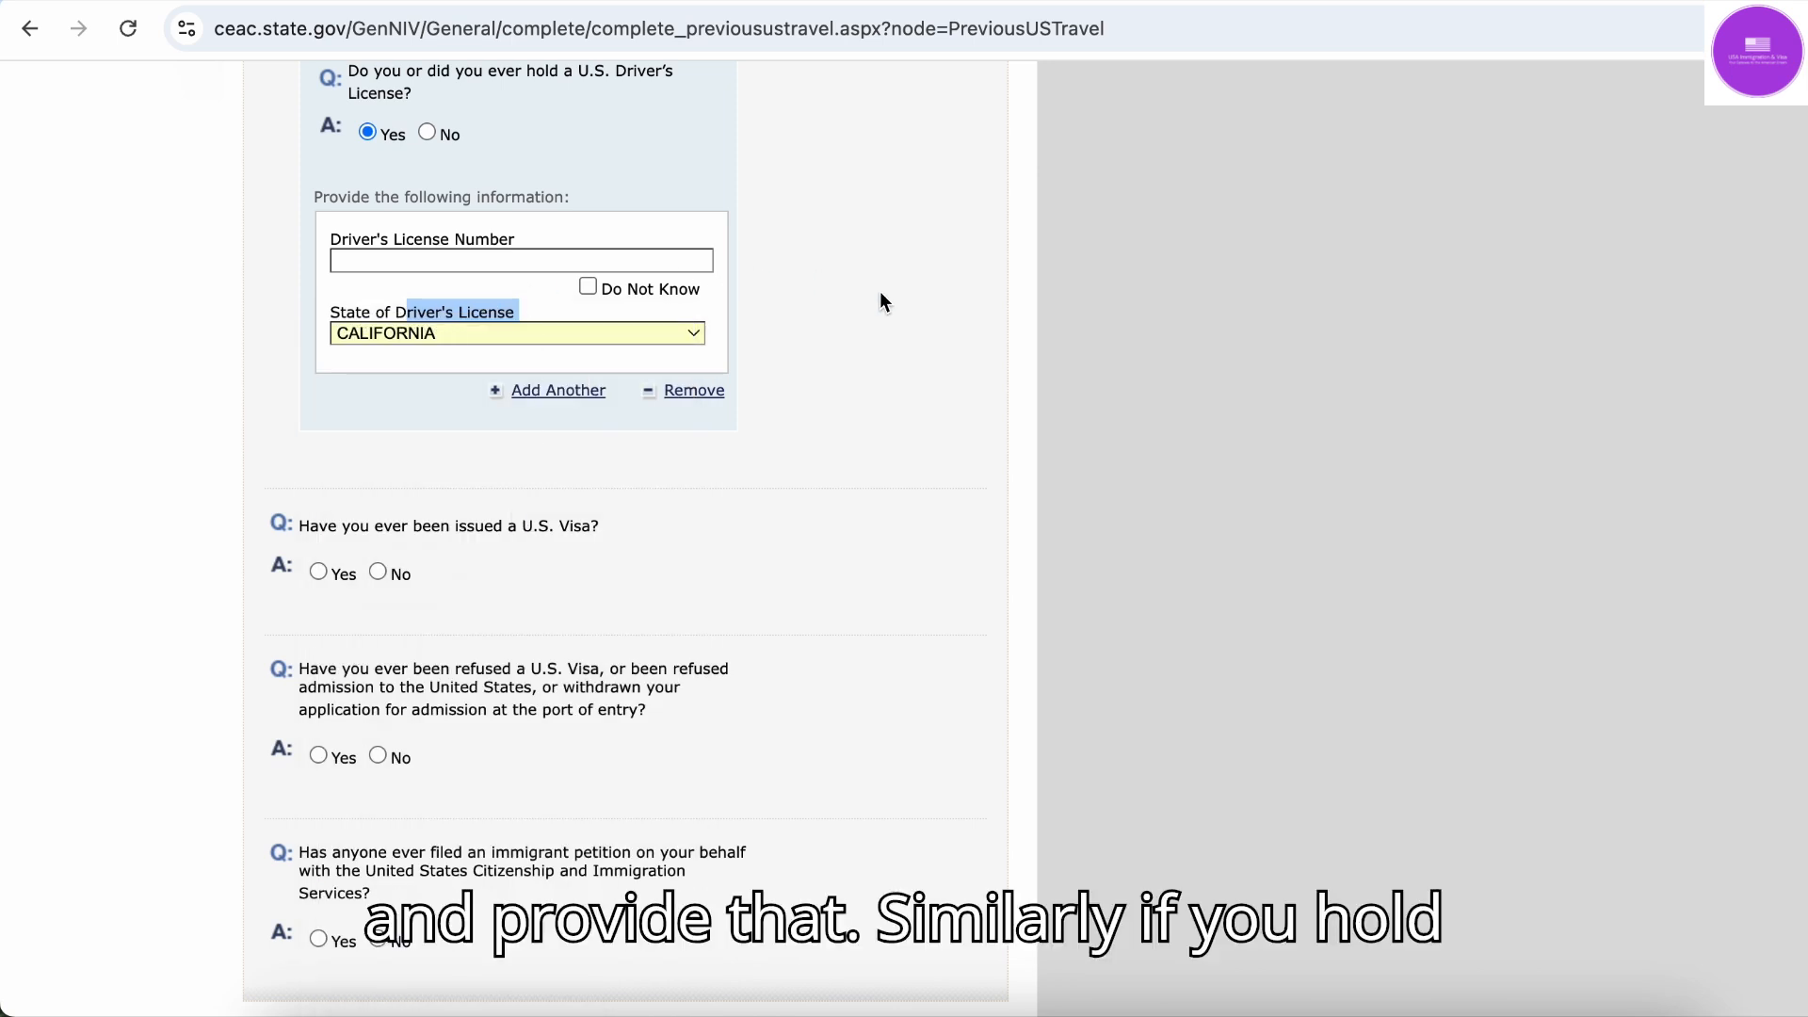
left_click(868, 300)
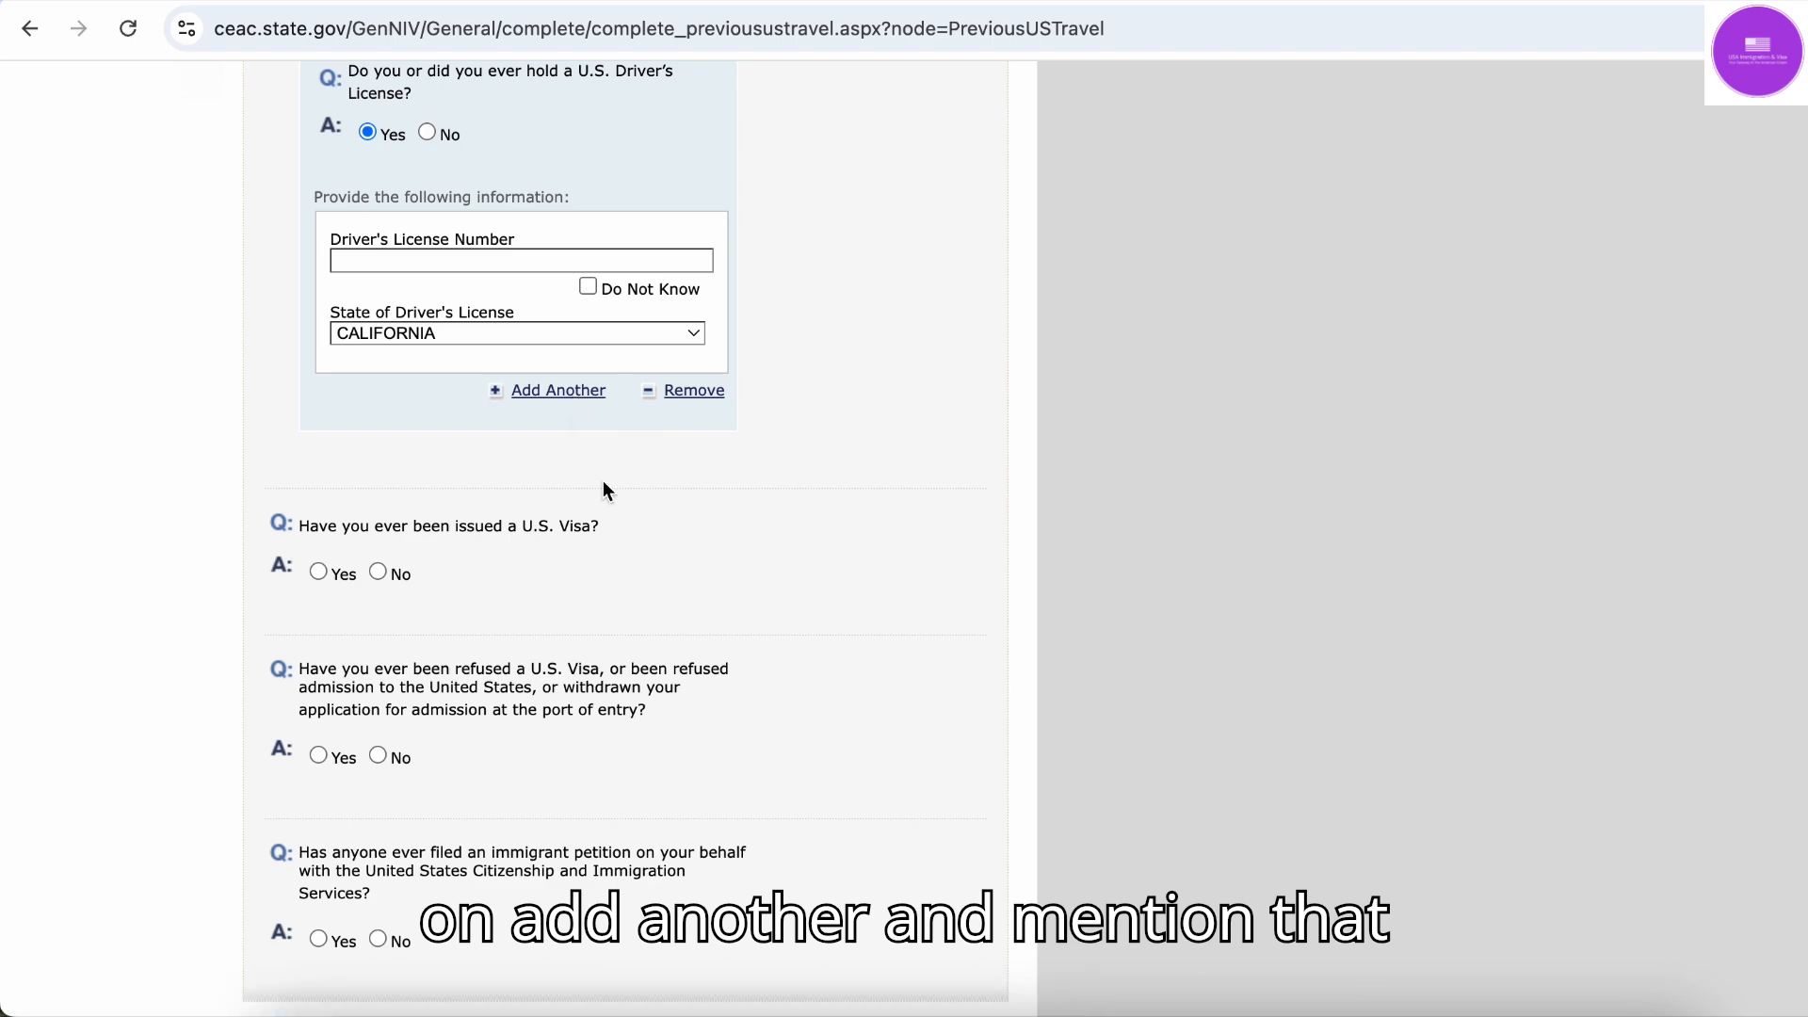
Change the answer on ever having been in the U.S. to No and answer No to ever having been issued a U.S. visa
scroll(603, 490, "up", 10)
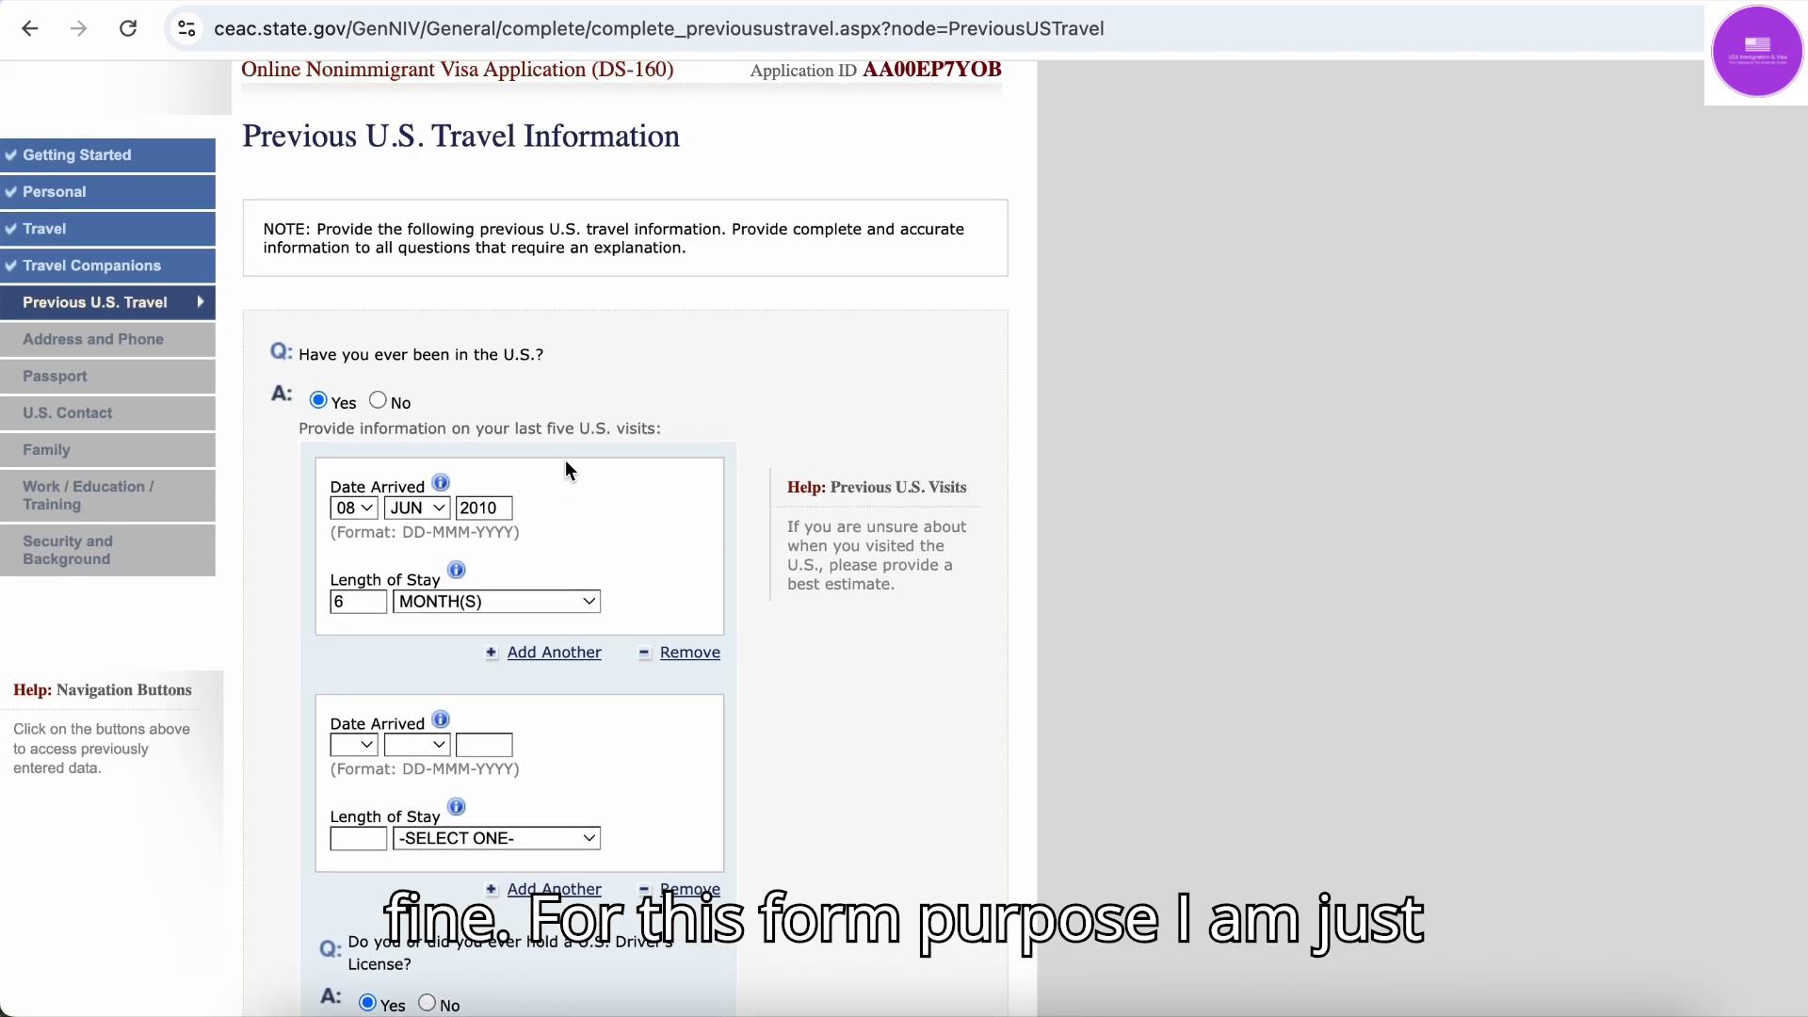
left_click(378, 401)
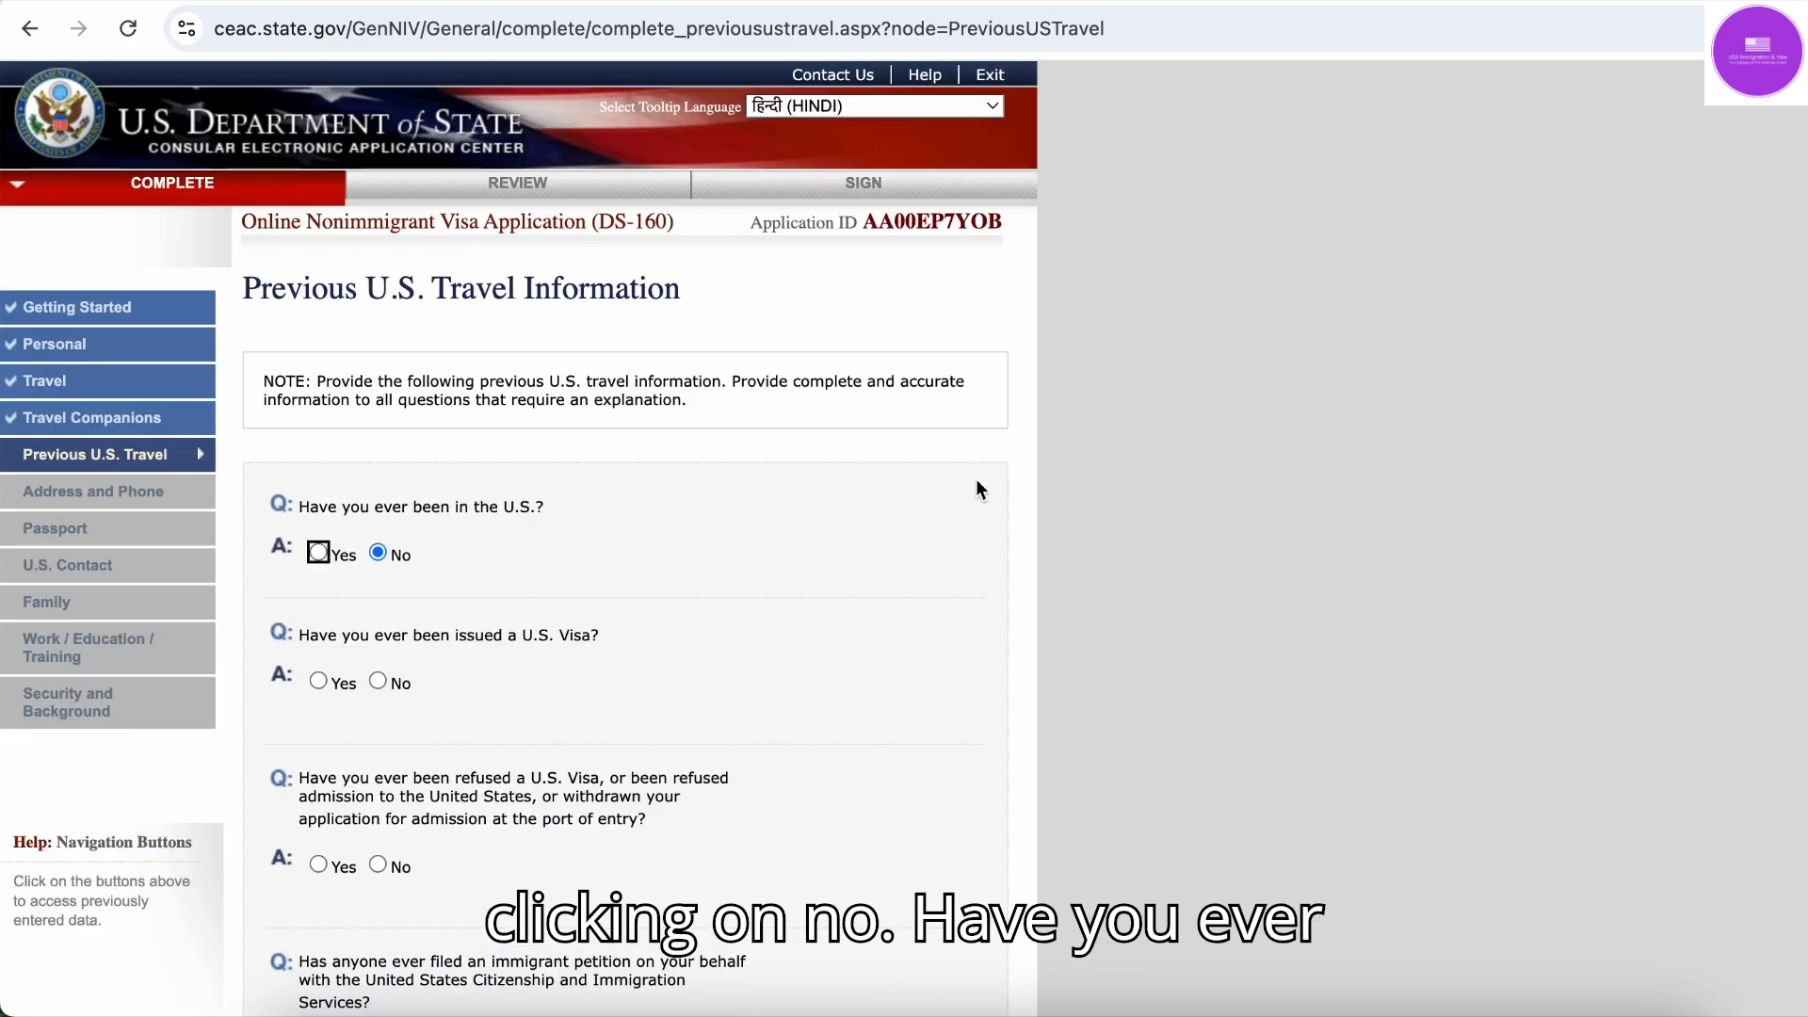
scroll(961, 476, "down", 3)
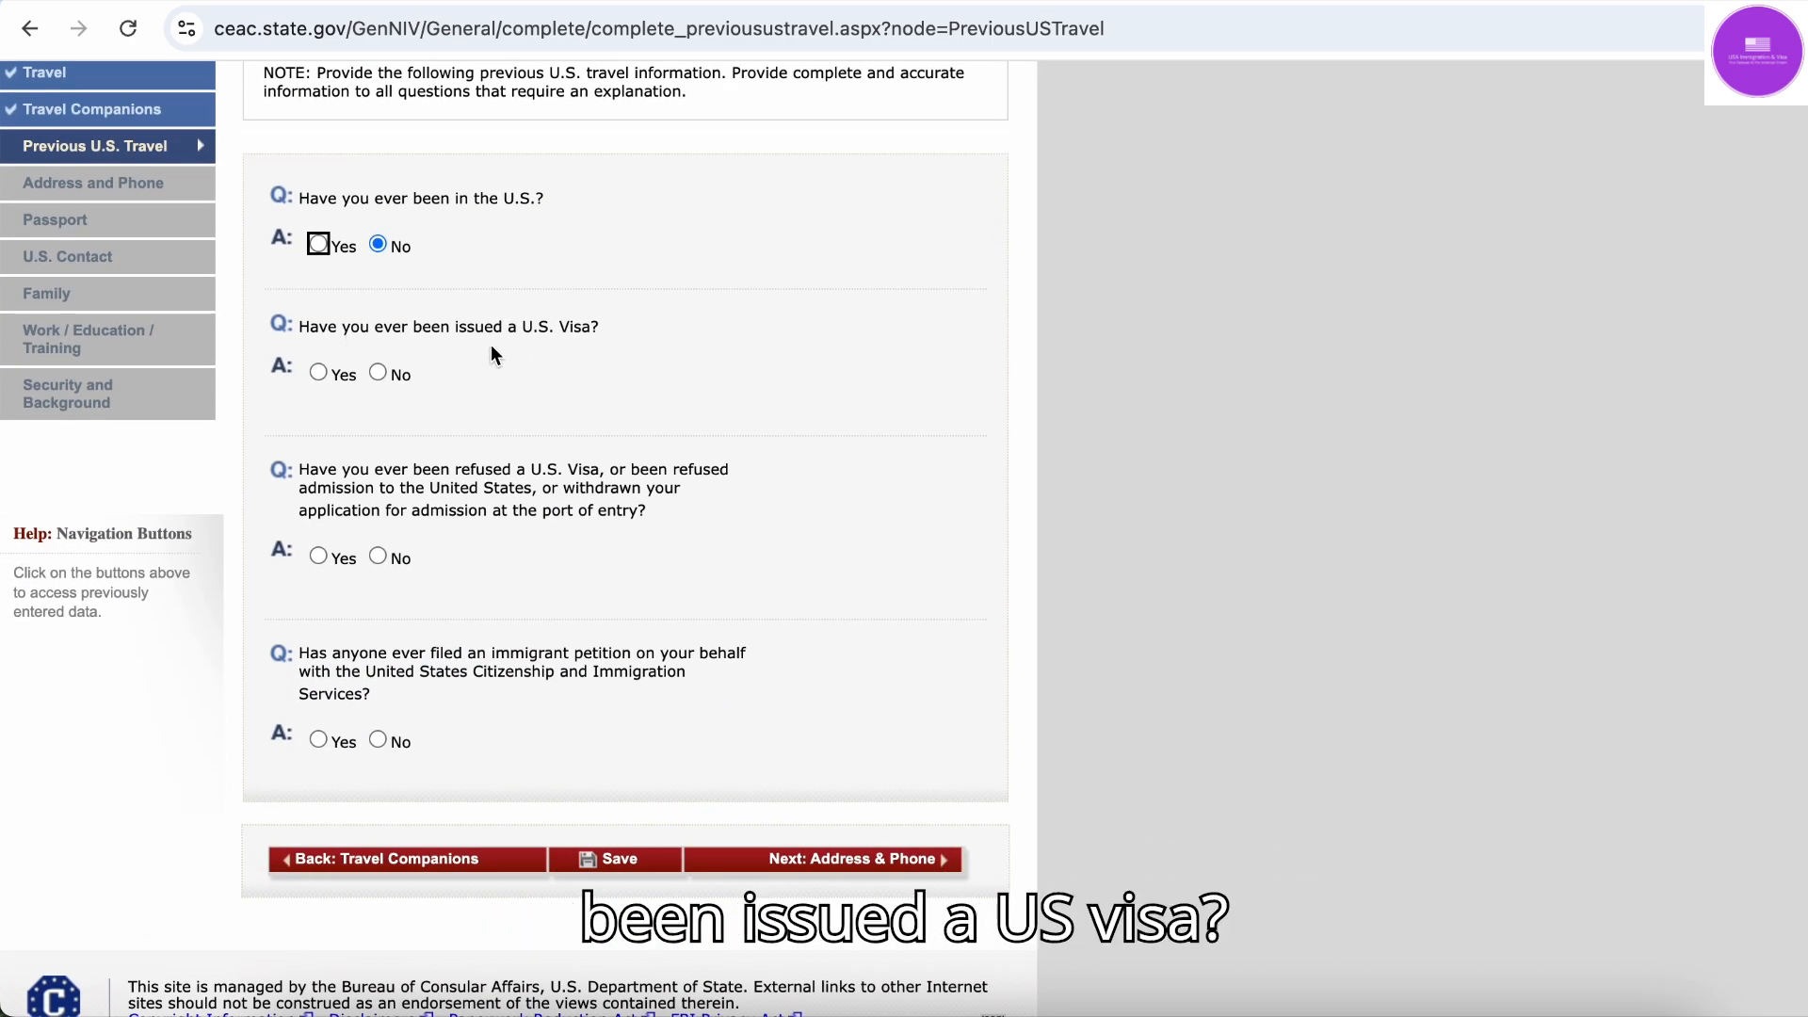
left_click(377, 373)
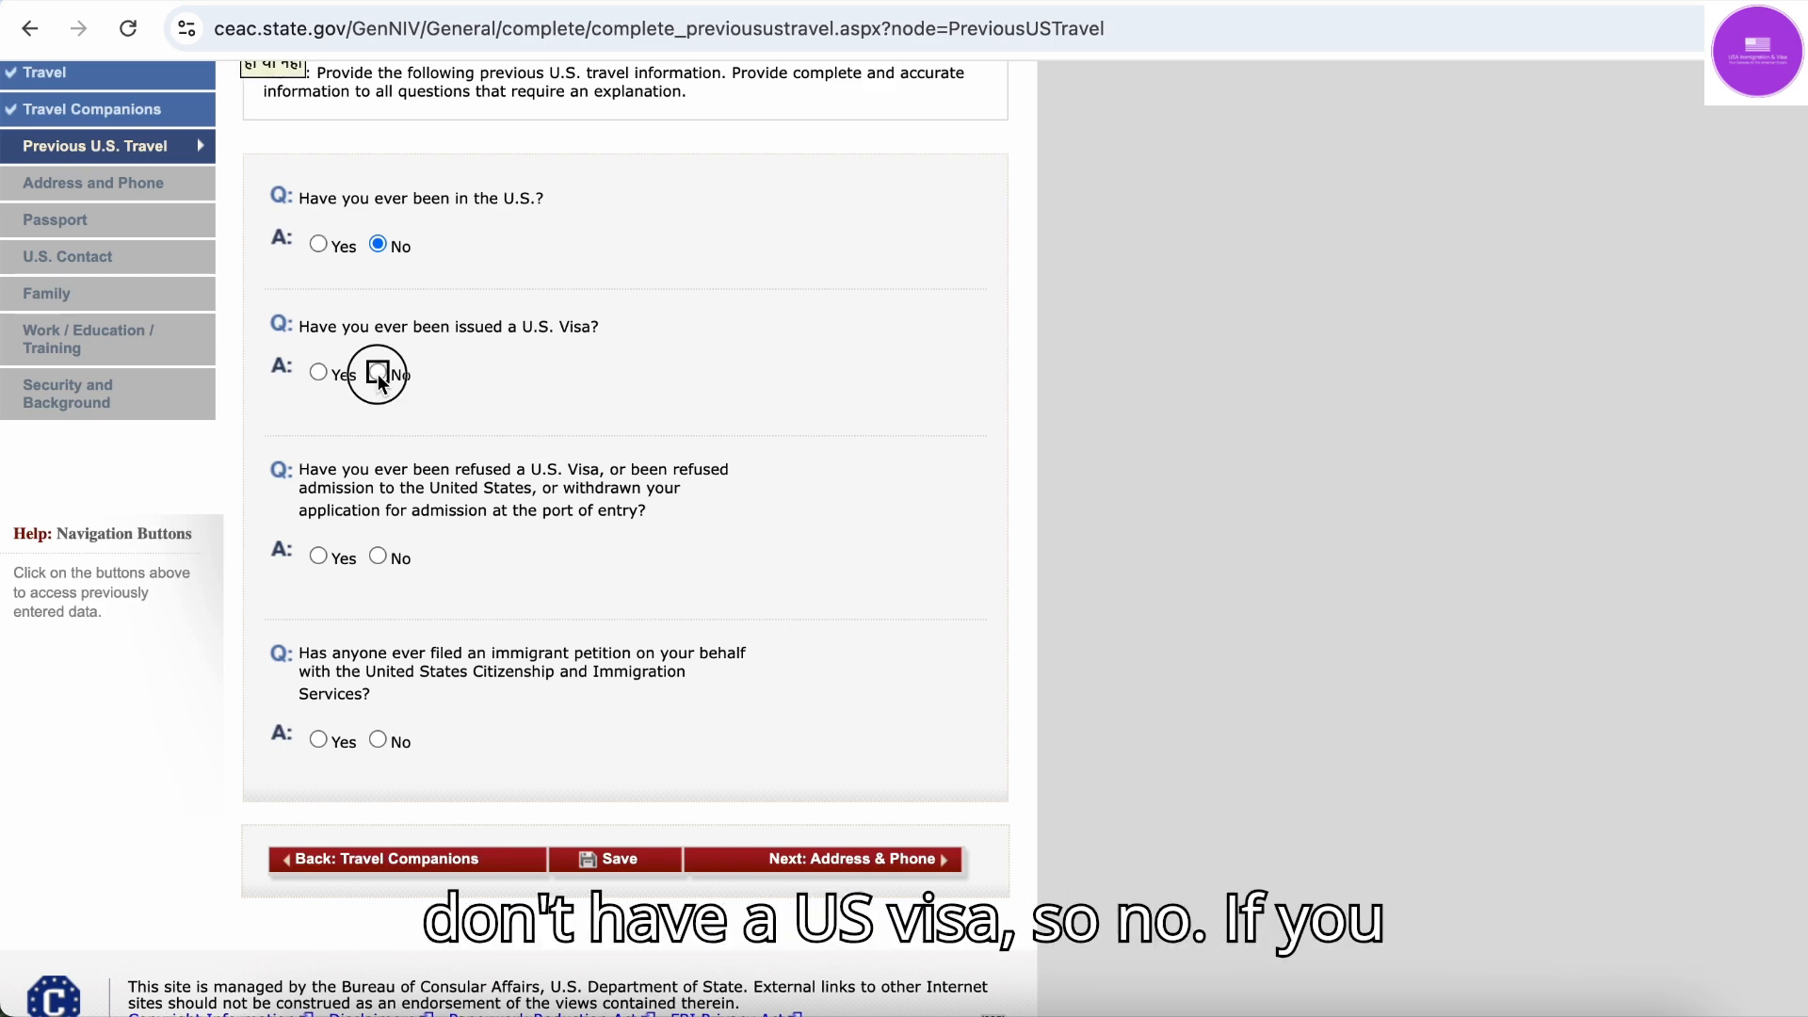
Switch the answer on ever having been issued a U.S. visa to Yes
scroll(377, 375, "up", 3)
scroll(375, 471, "down", 2)
scroll(348, 446, "down", 1)
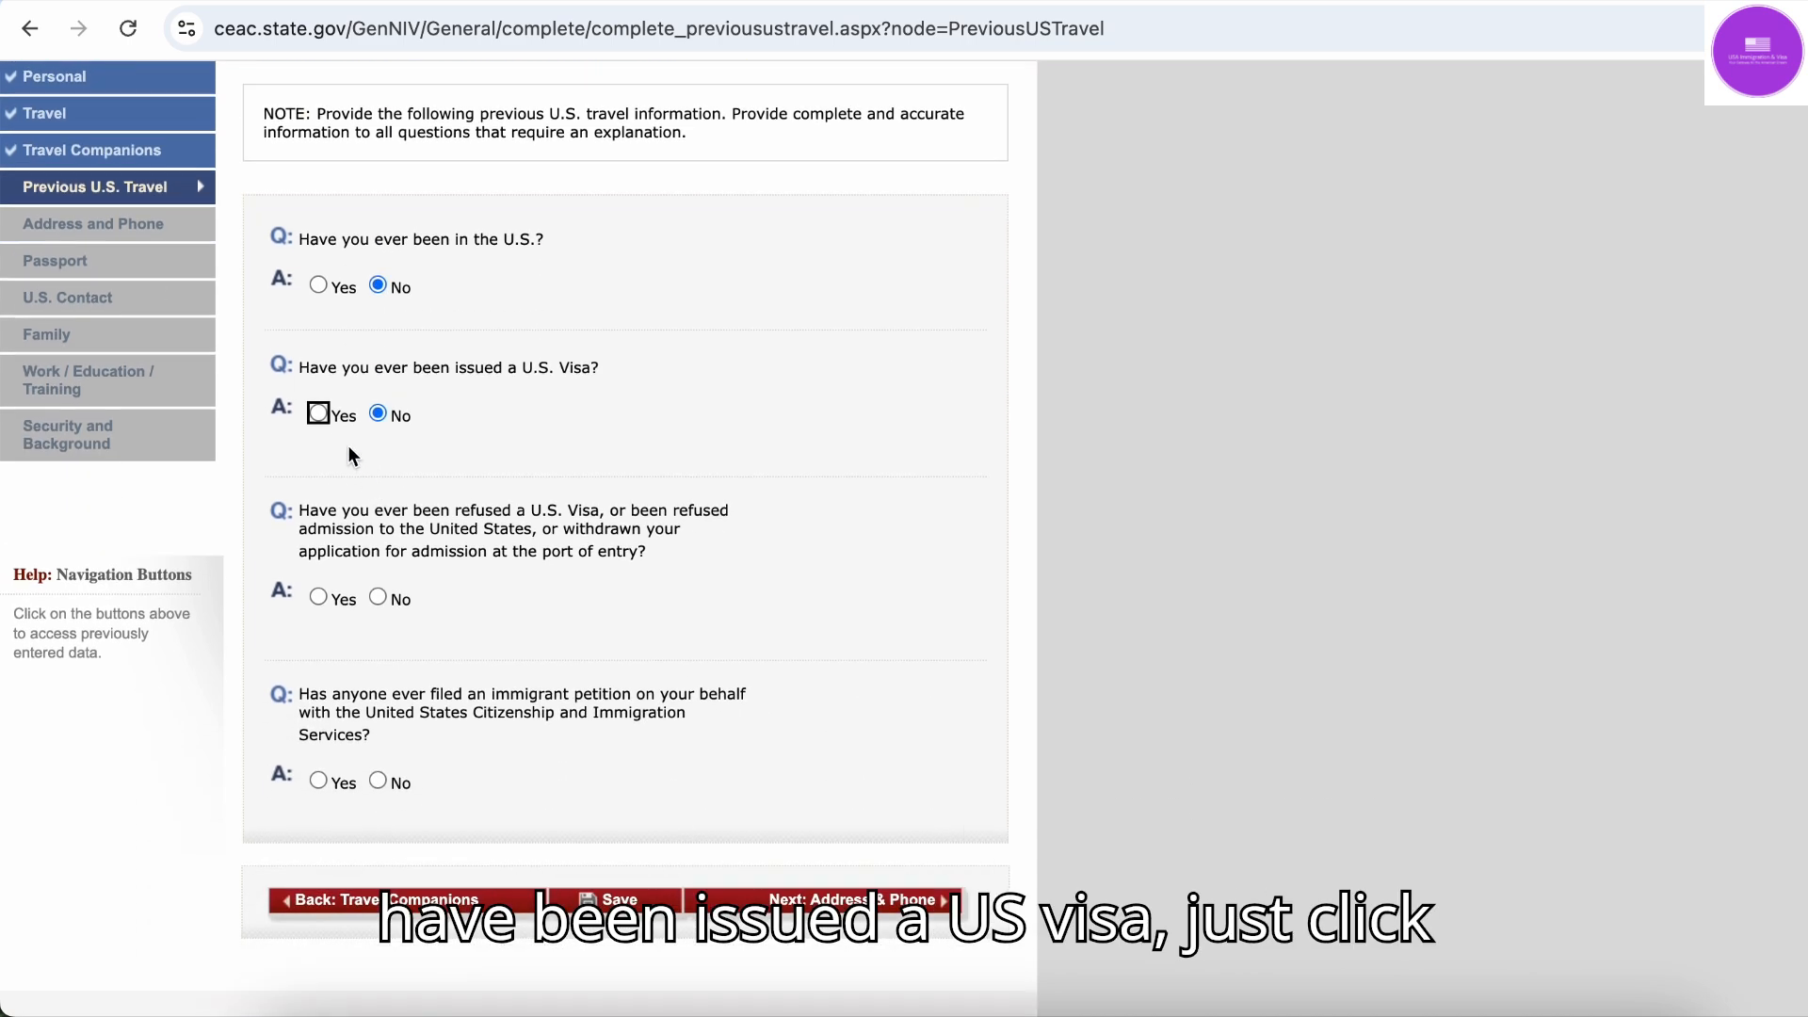
left_click(319, 412)
scroll(805, 464, "down", 5)
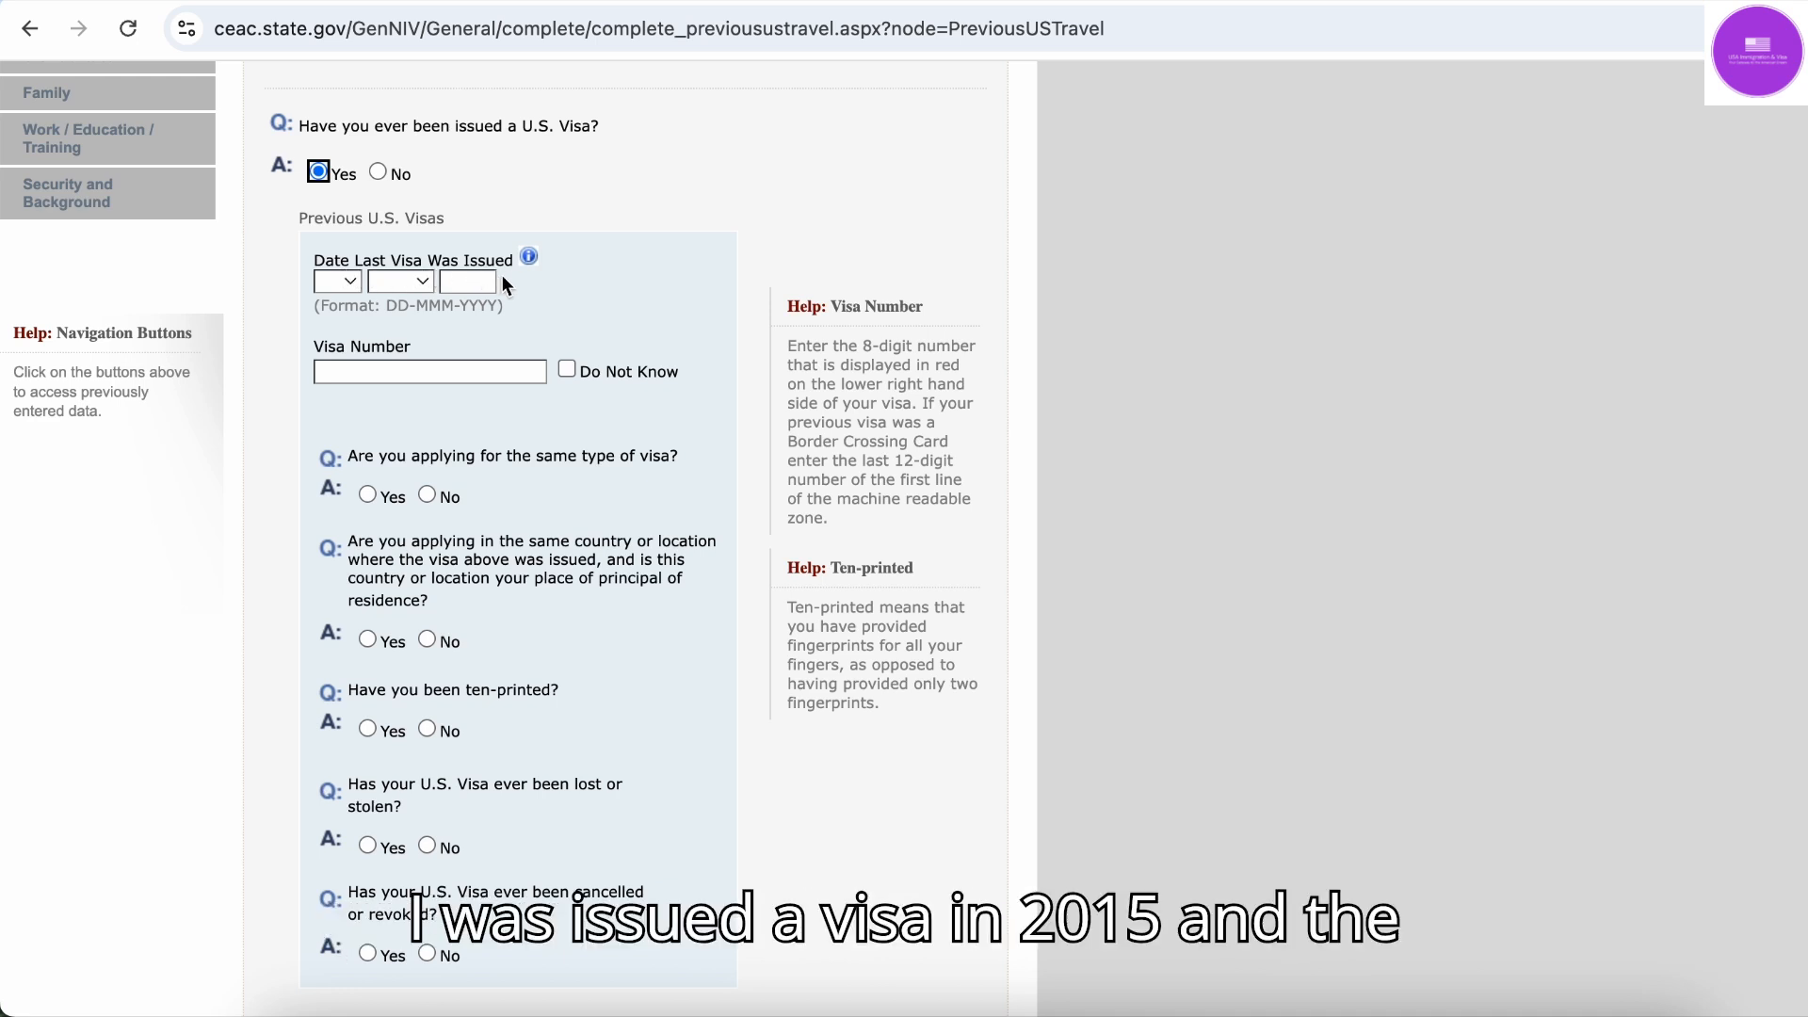
Set the date the last visa was issued to 12 MAR 2015
left_click(348, 282)
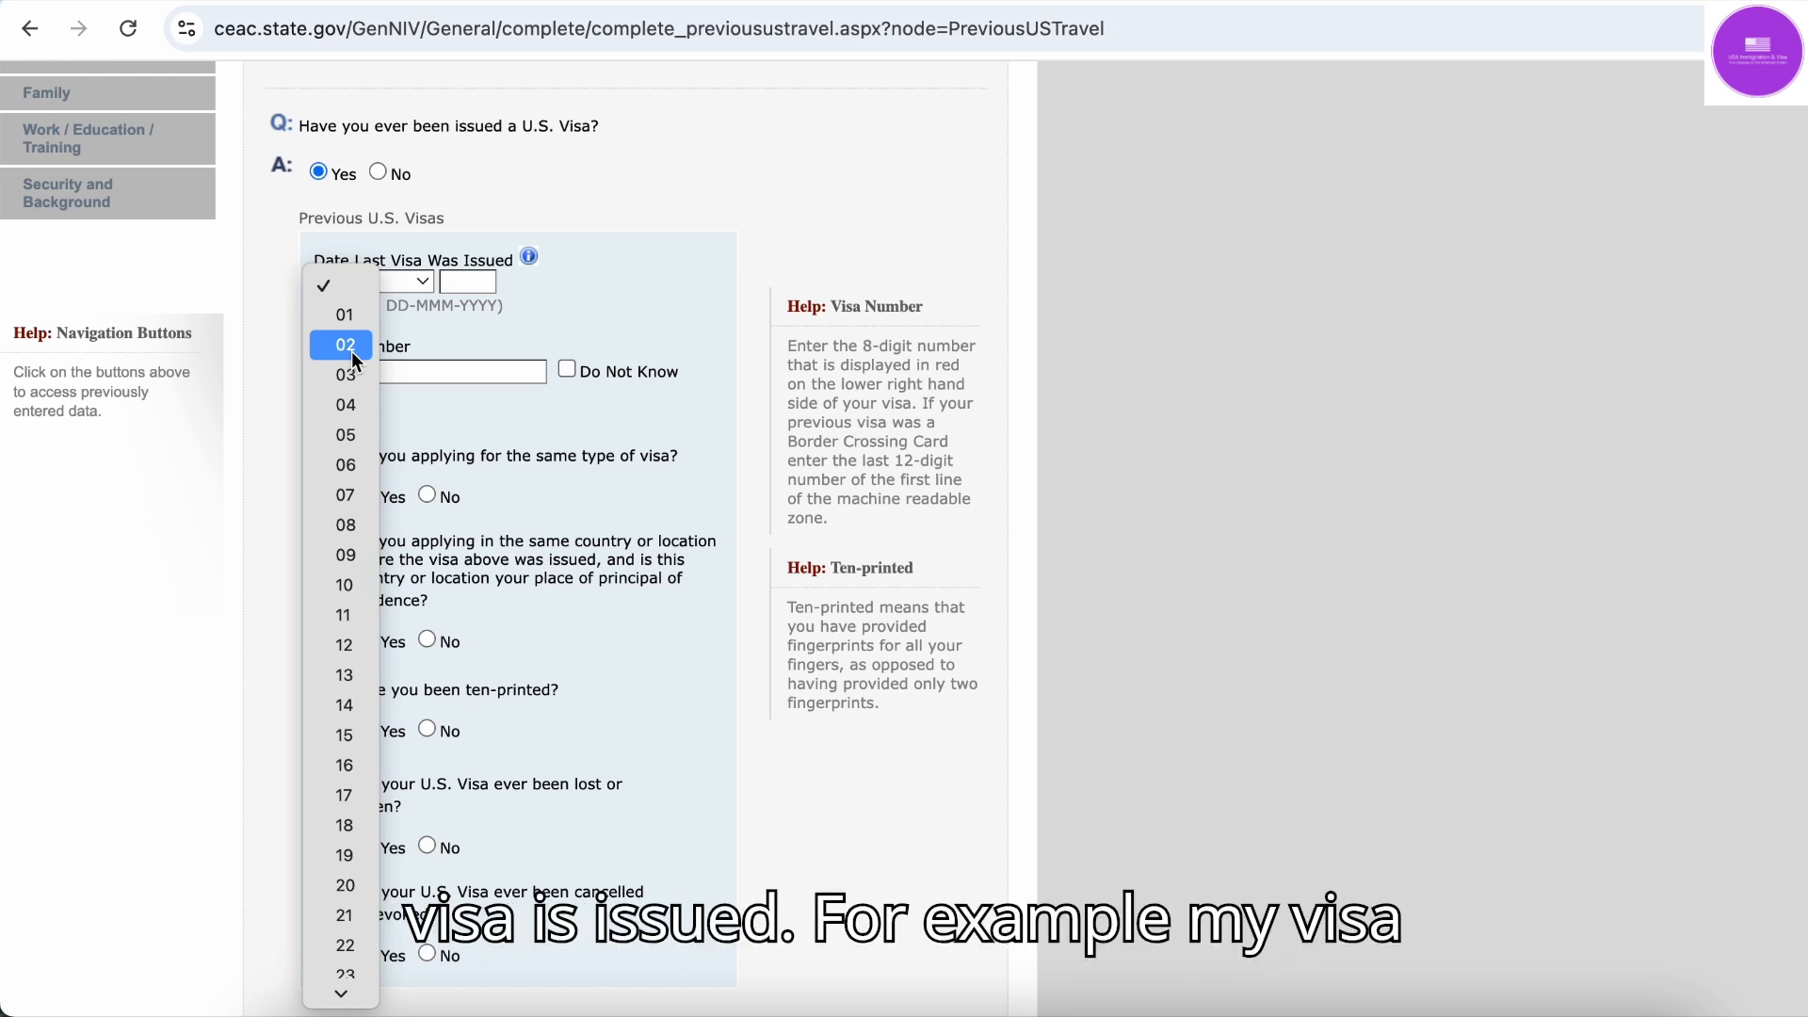
left_click(341, 644)
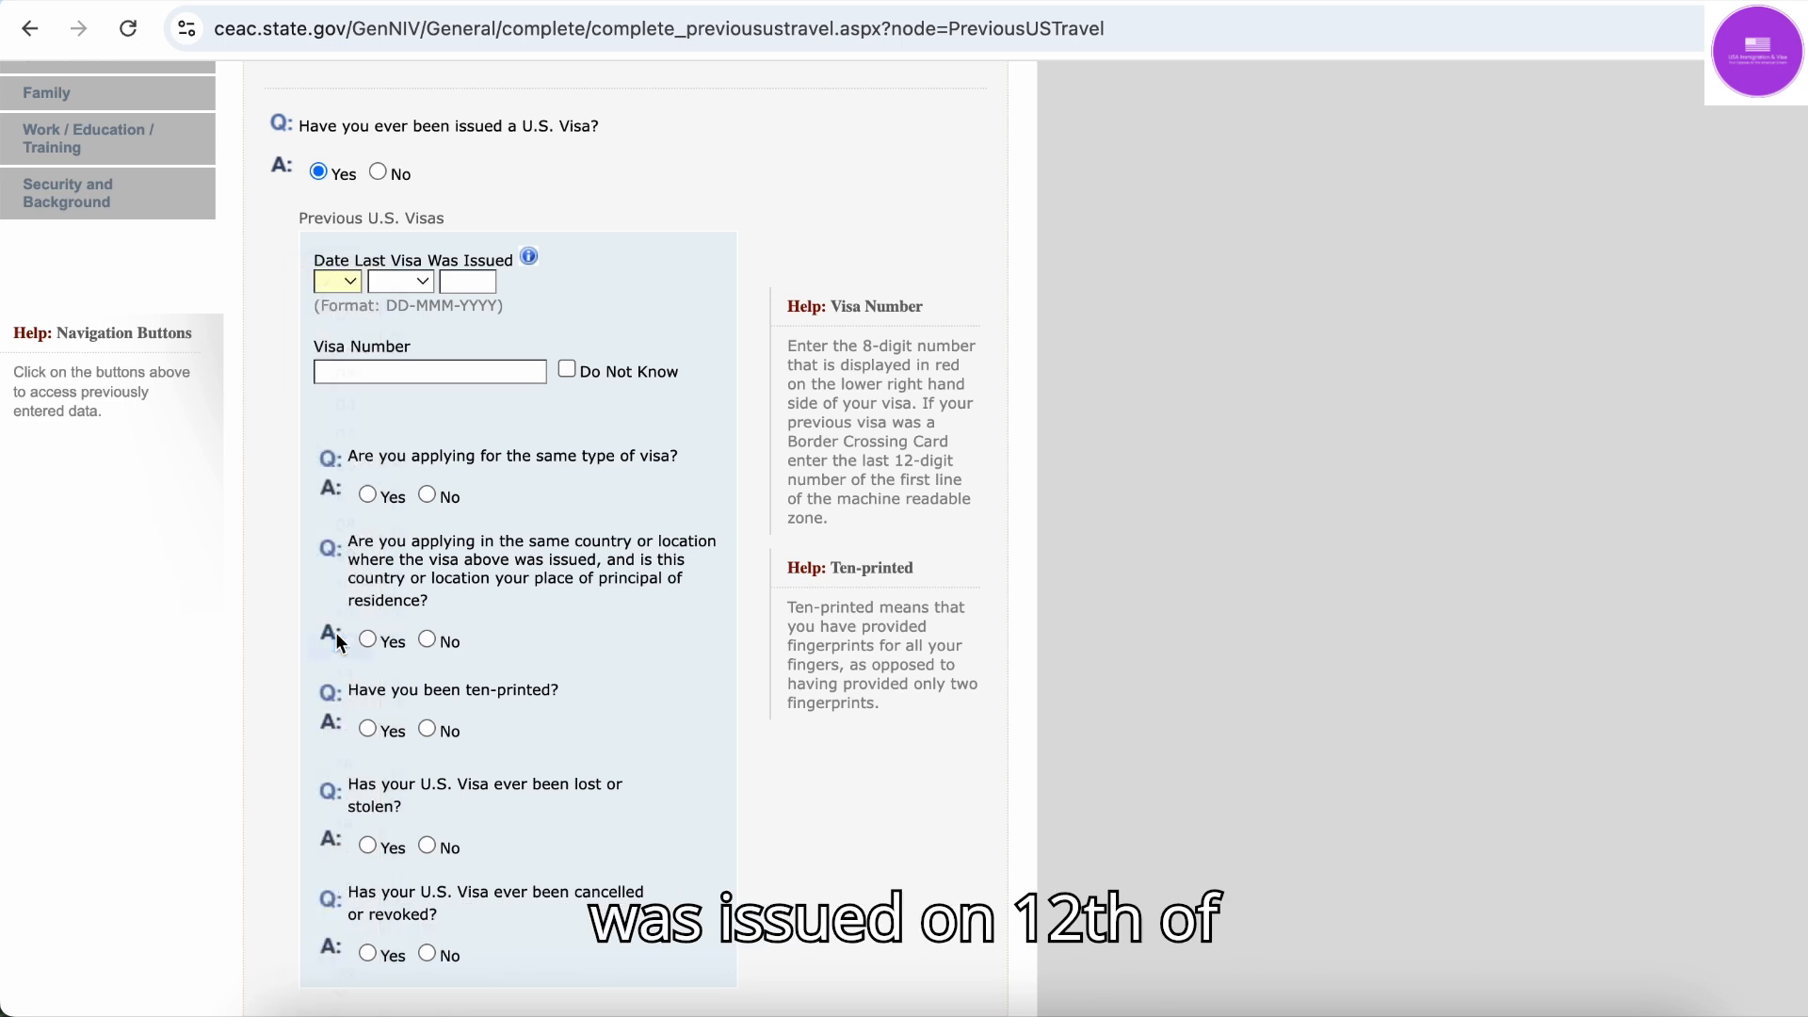
left_click(413, 283)
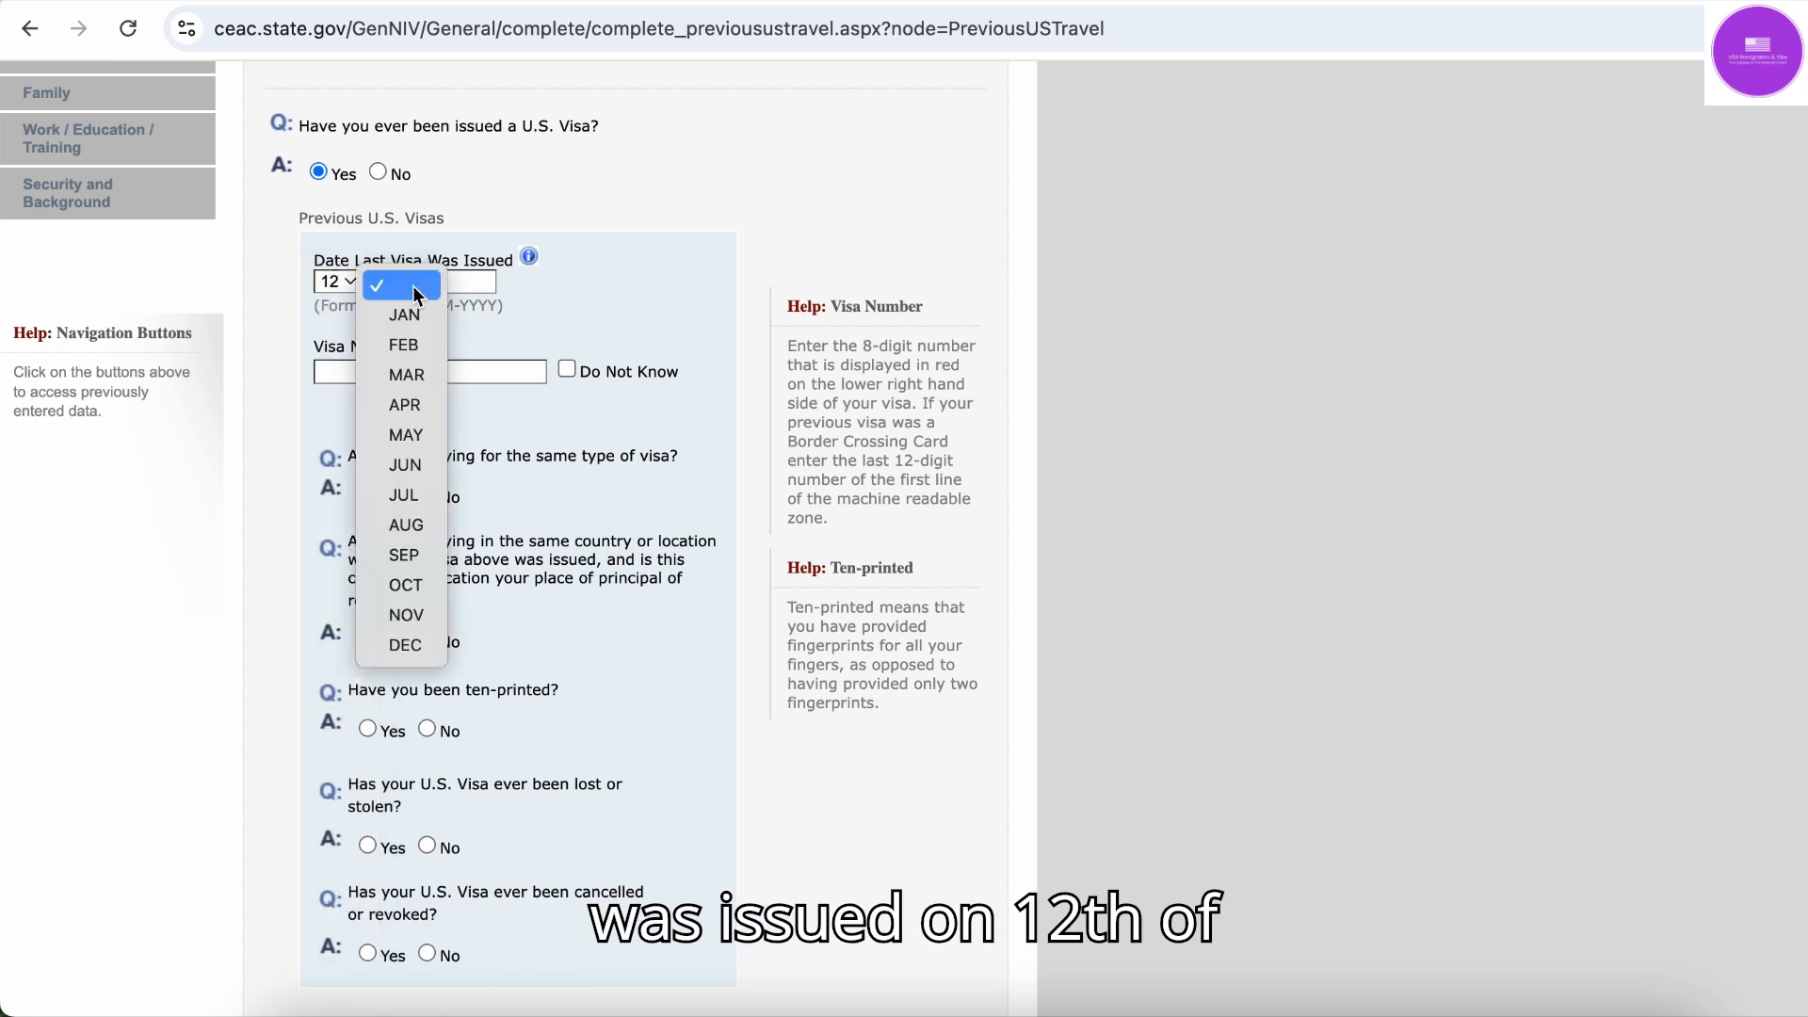
left_click(407, 375)
left_click(484, 281)
type("201")
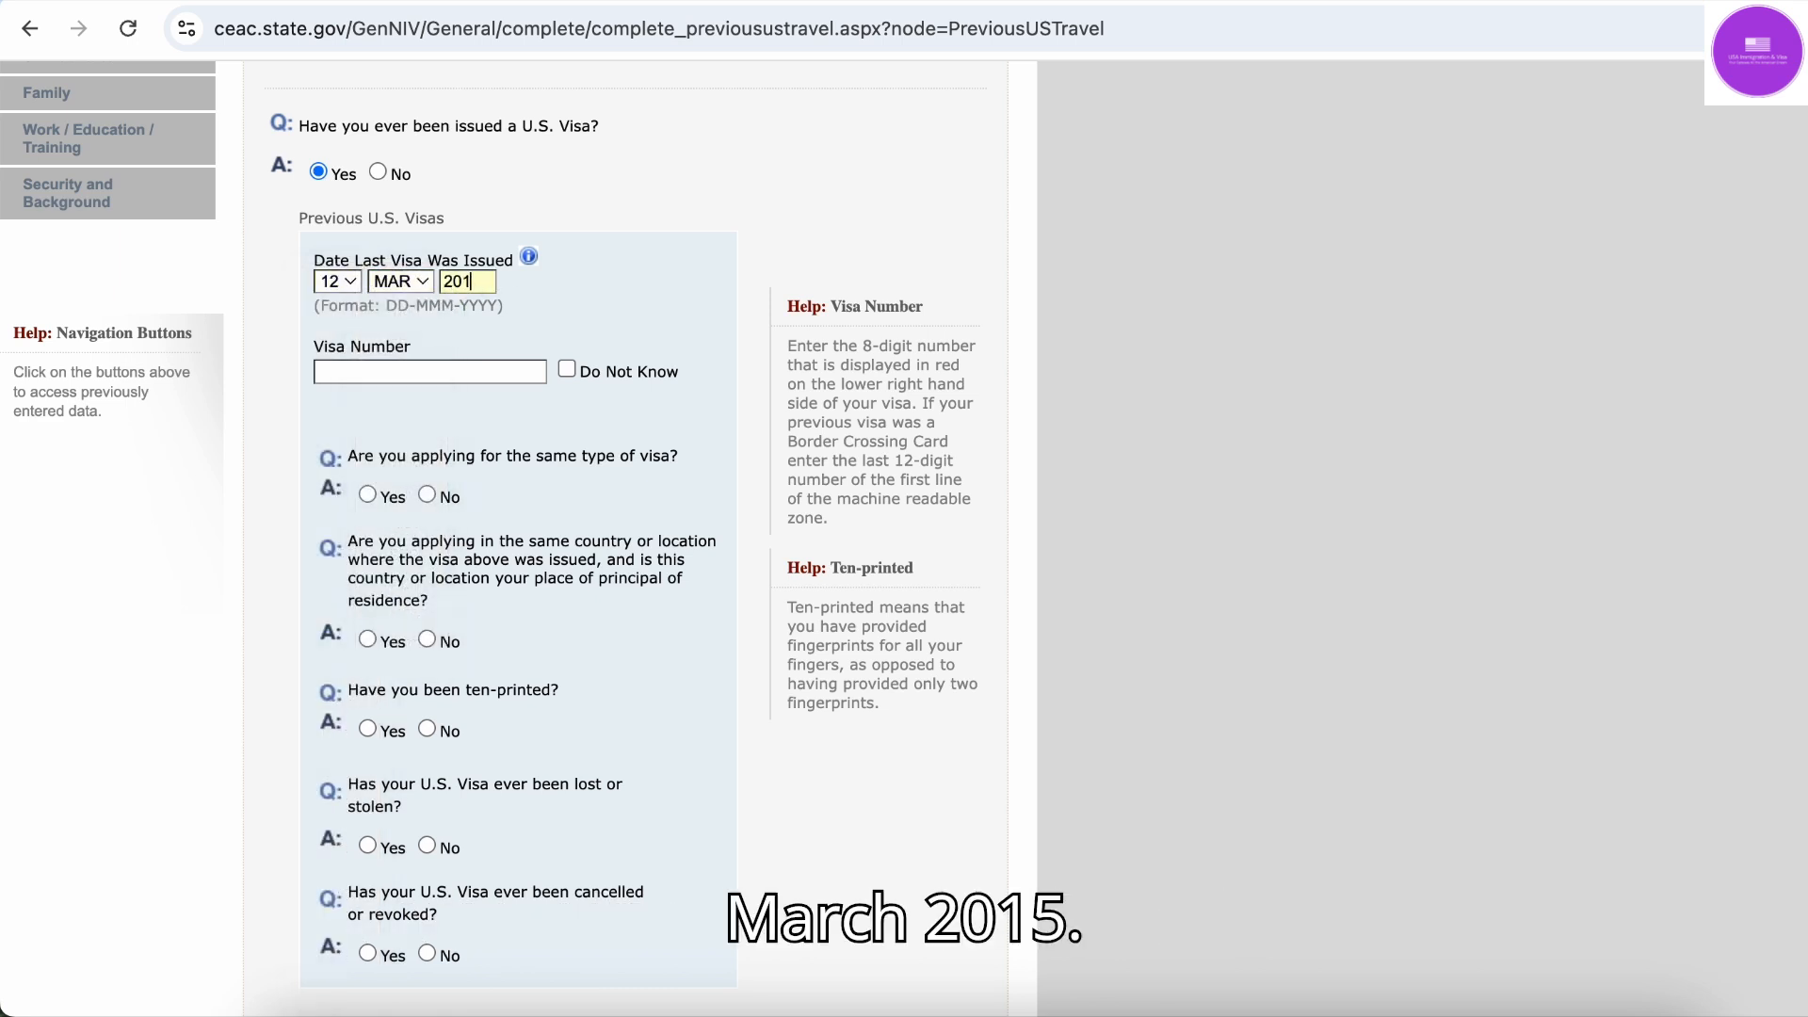
type("5")
left_click(608, 280)
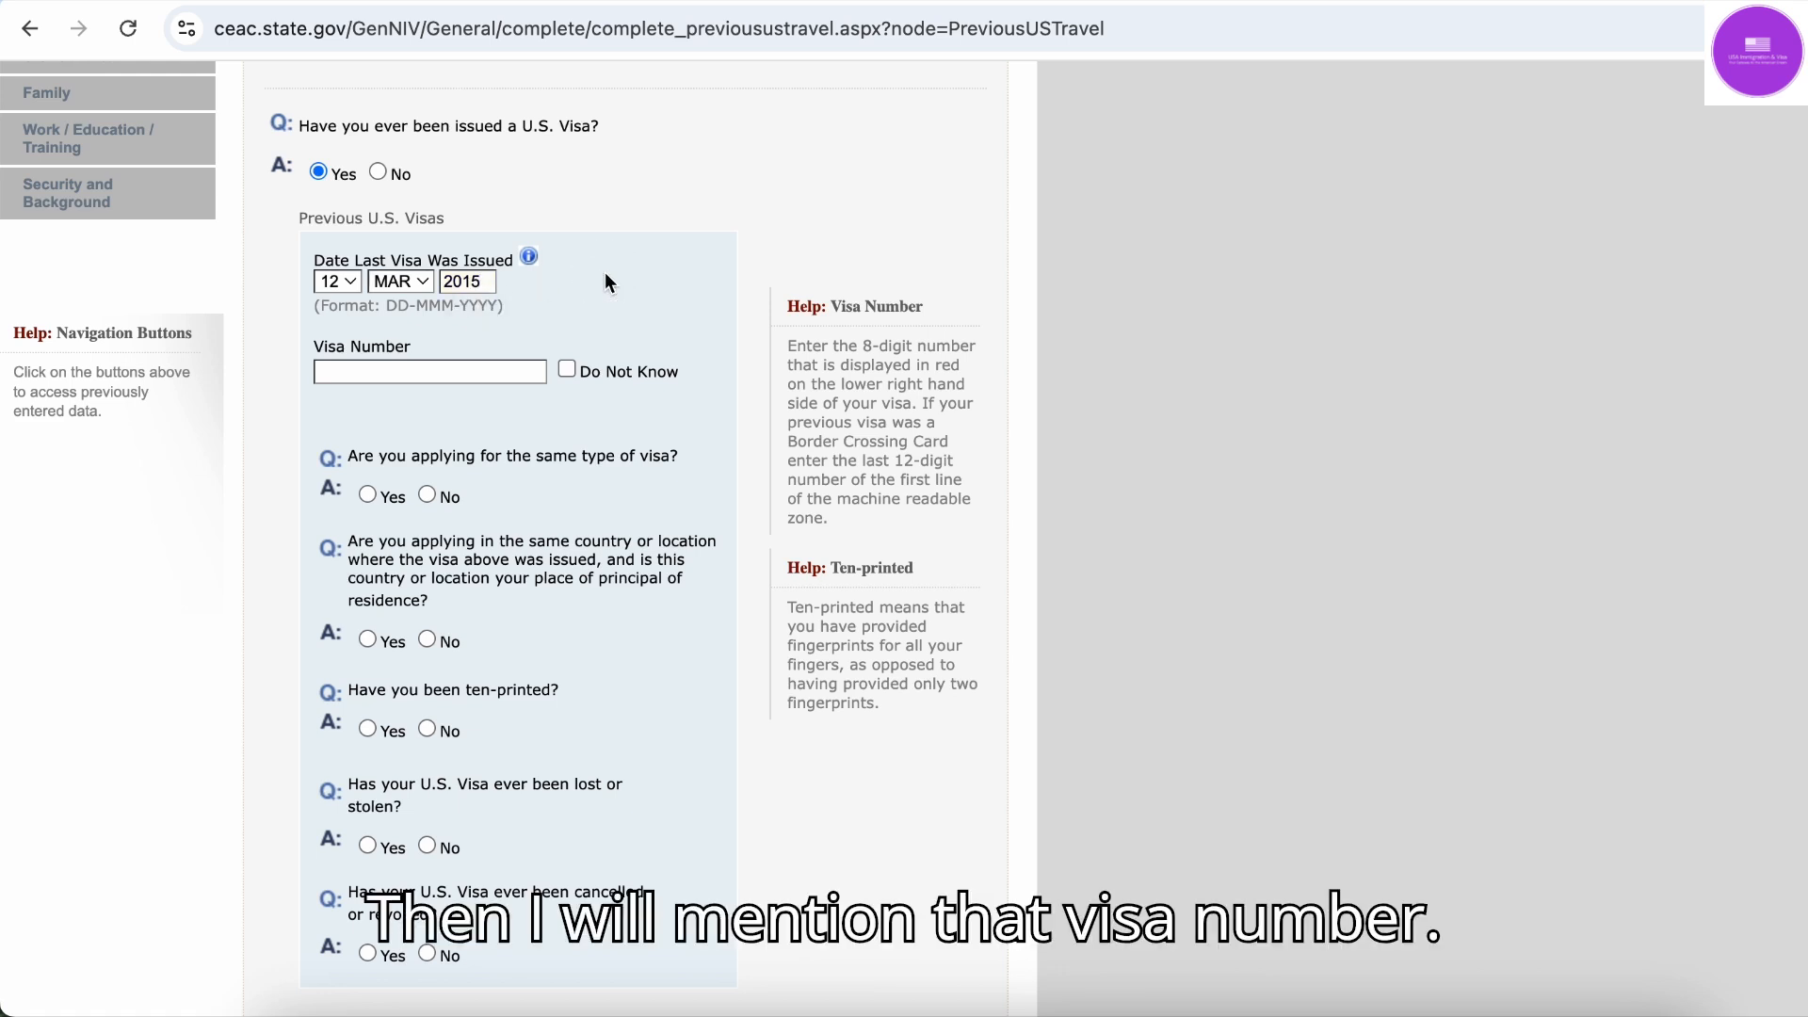
Answer Yes to applying for the same type of visa and change that answer to No
left_click(366, 375)
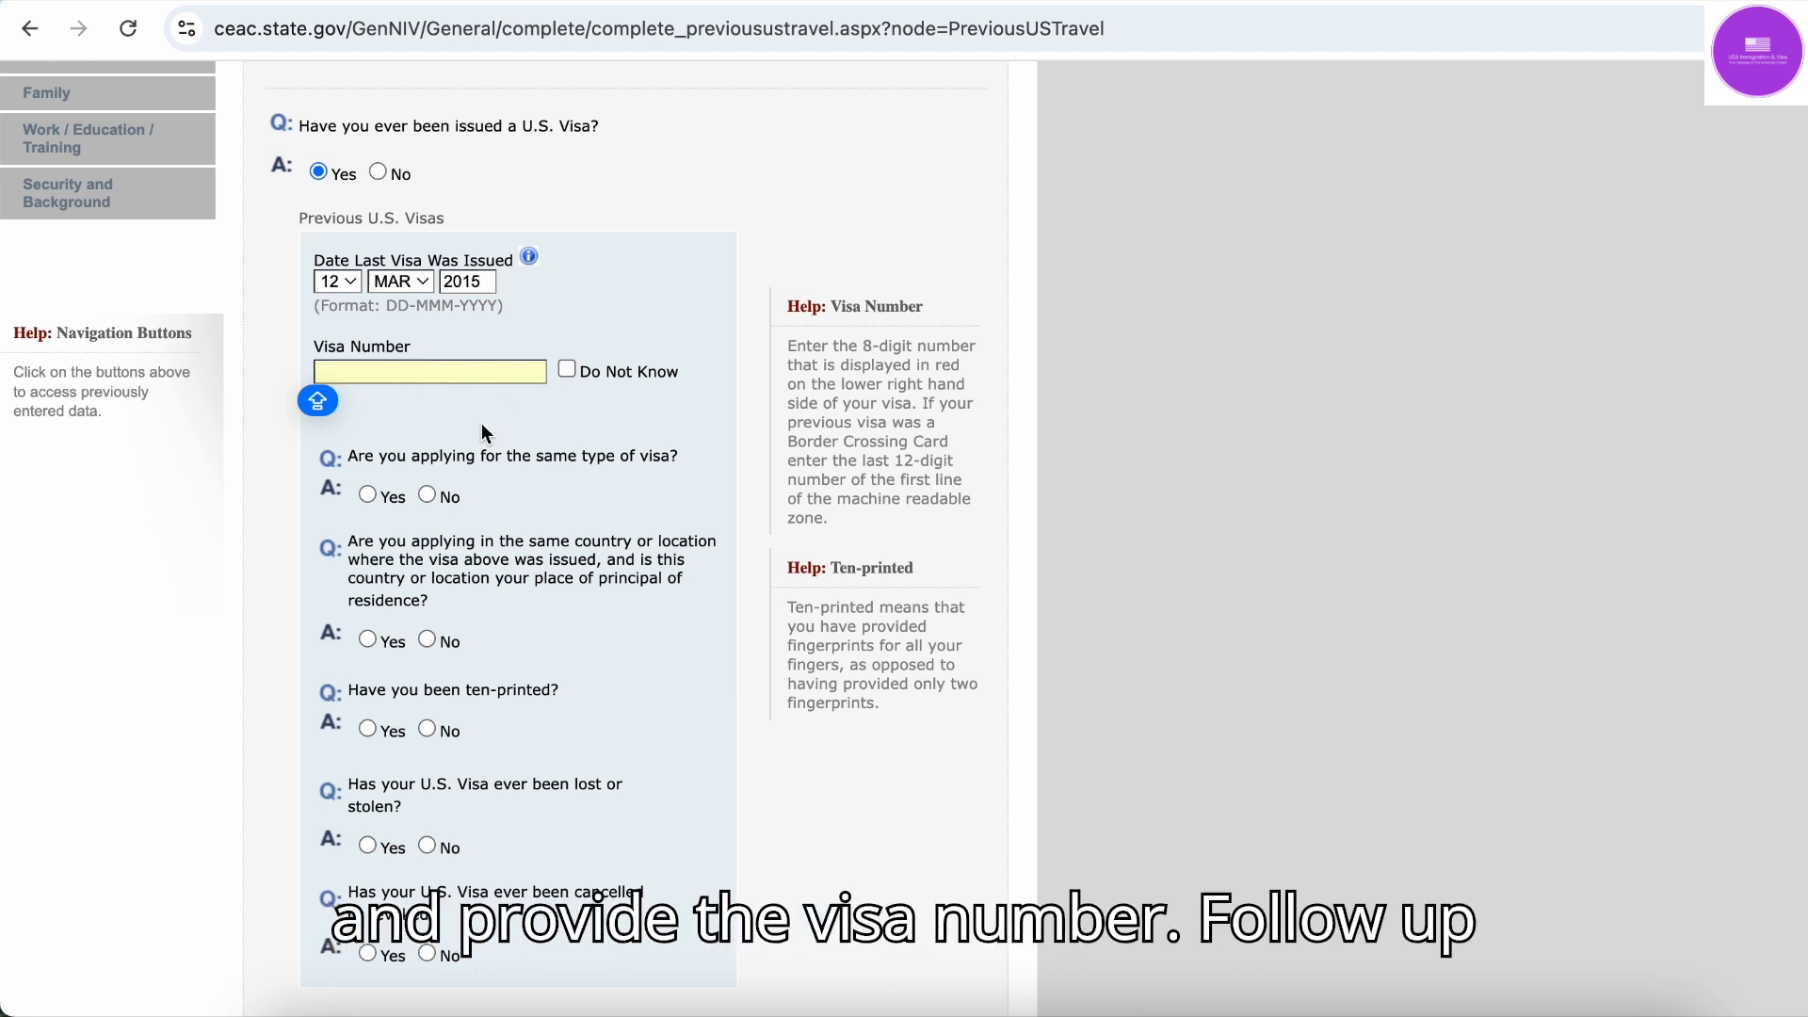
scroll(413, 477, "down", 2)
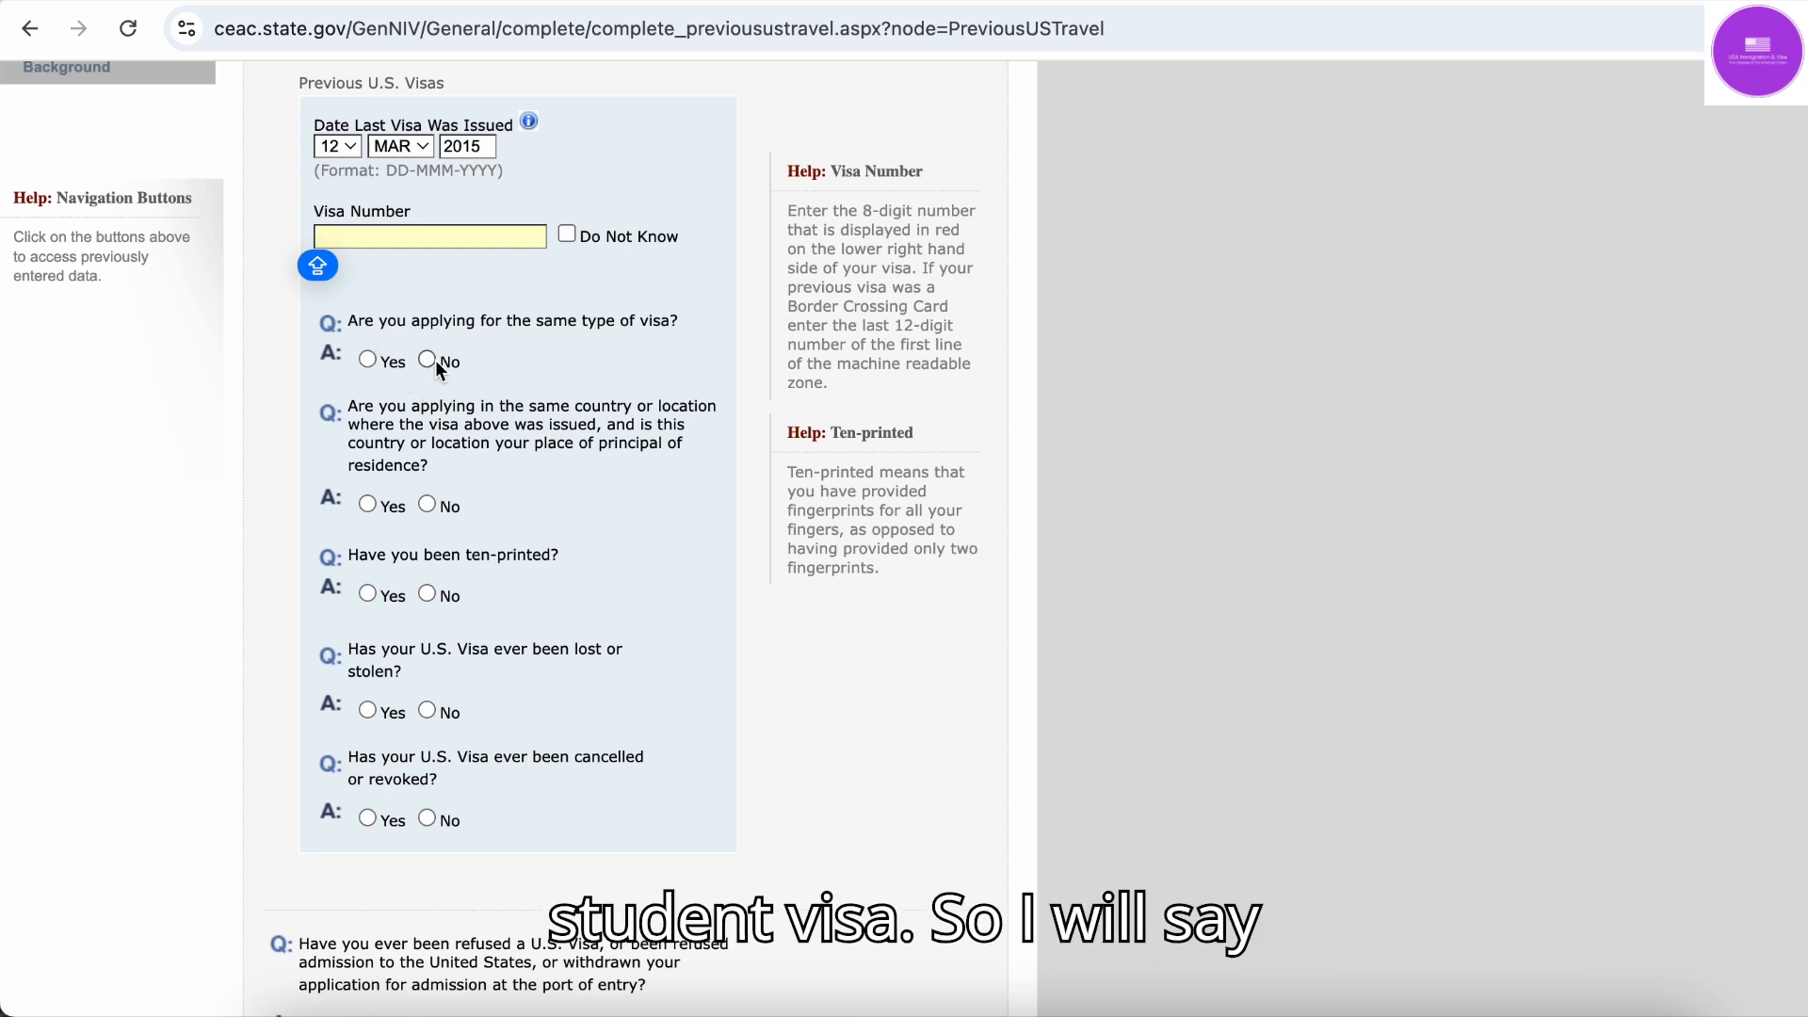
left_click(368, 361)
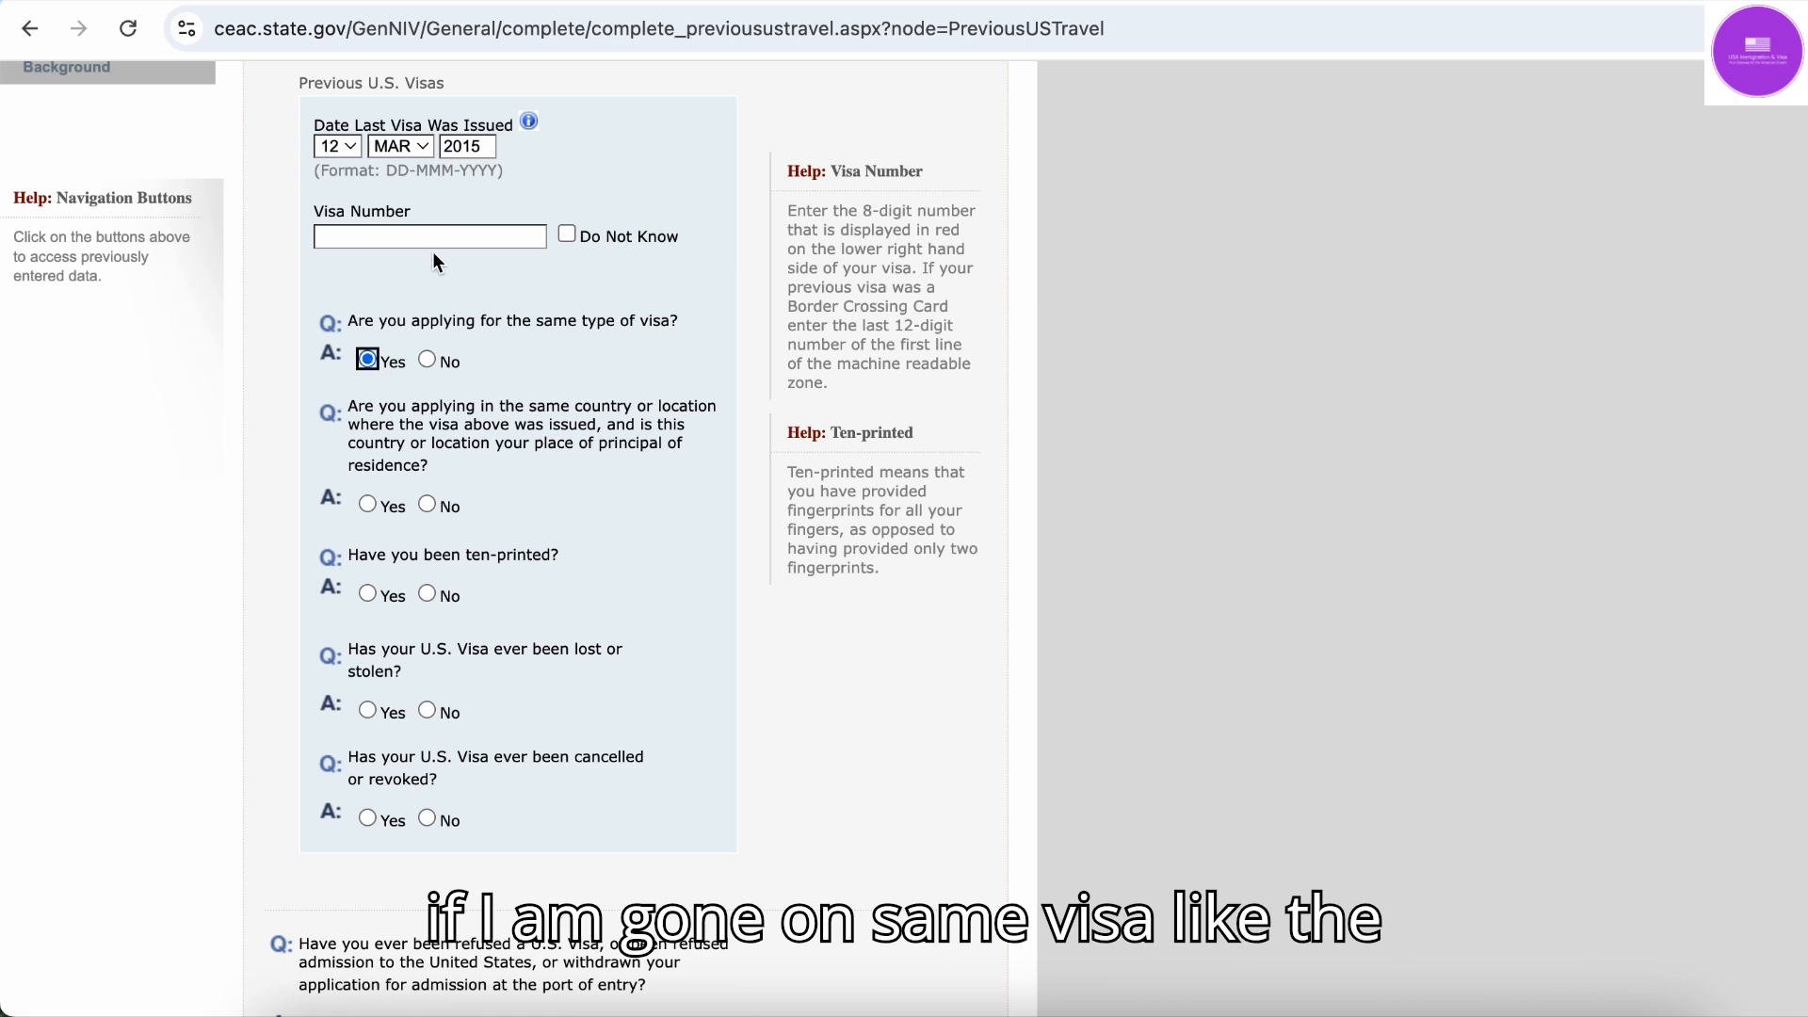
left_click(428, 358)
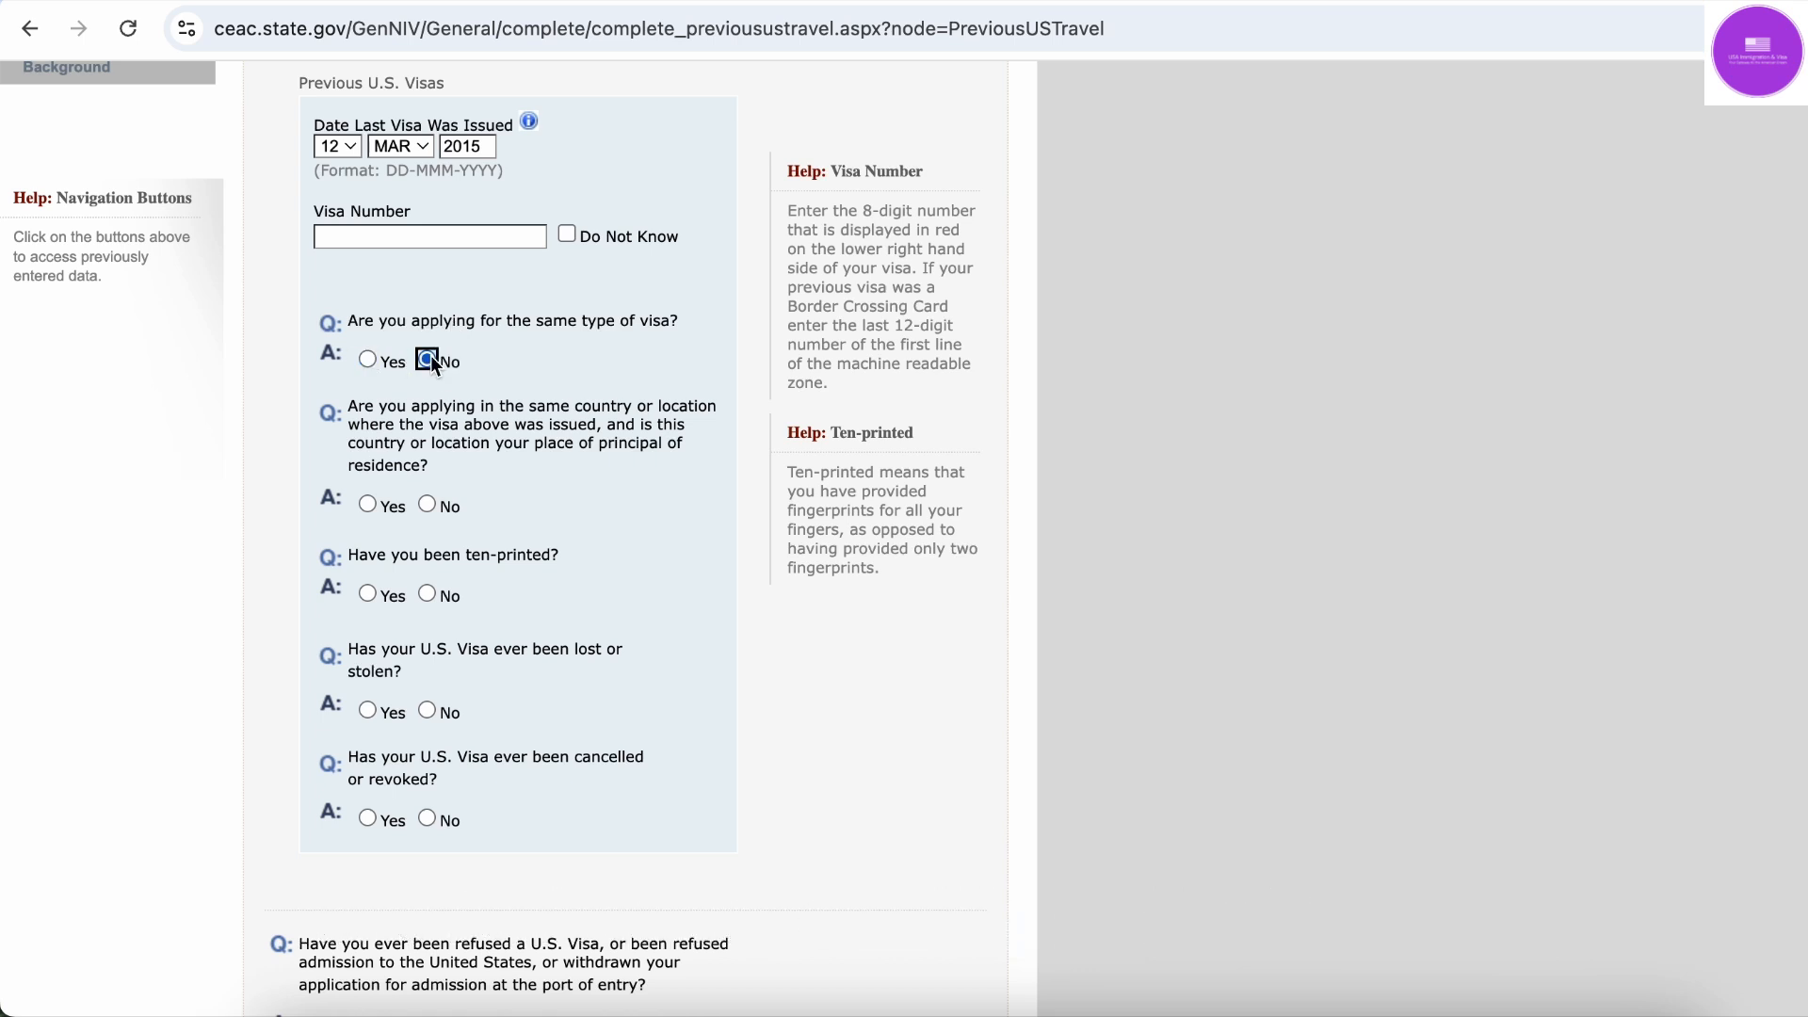
Answer No to applying in the same country or location where the previous visa was issued
scroll(431, 354, "down", 1)
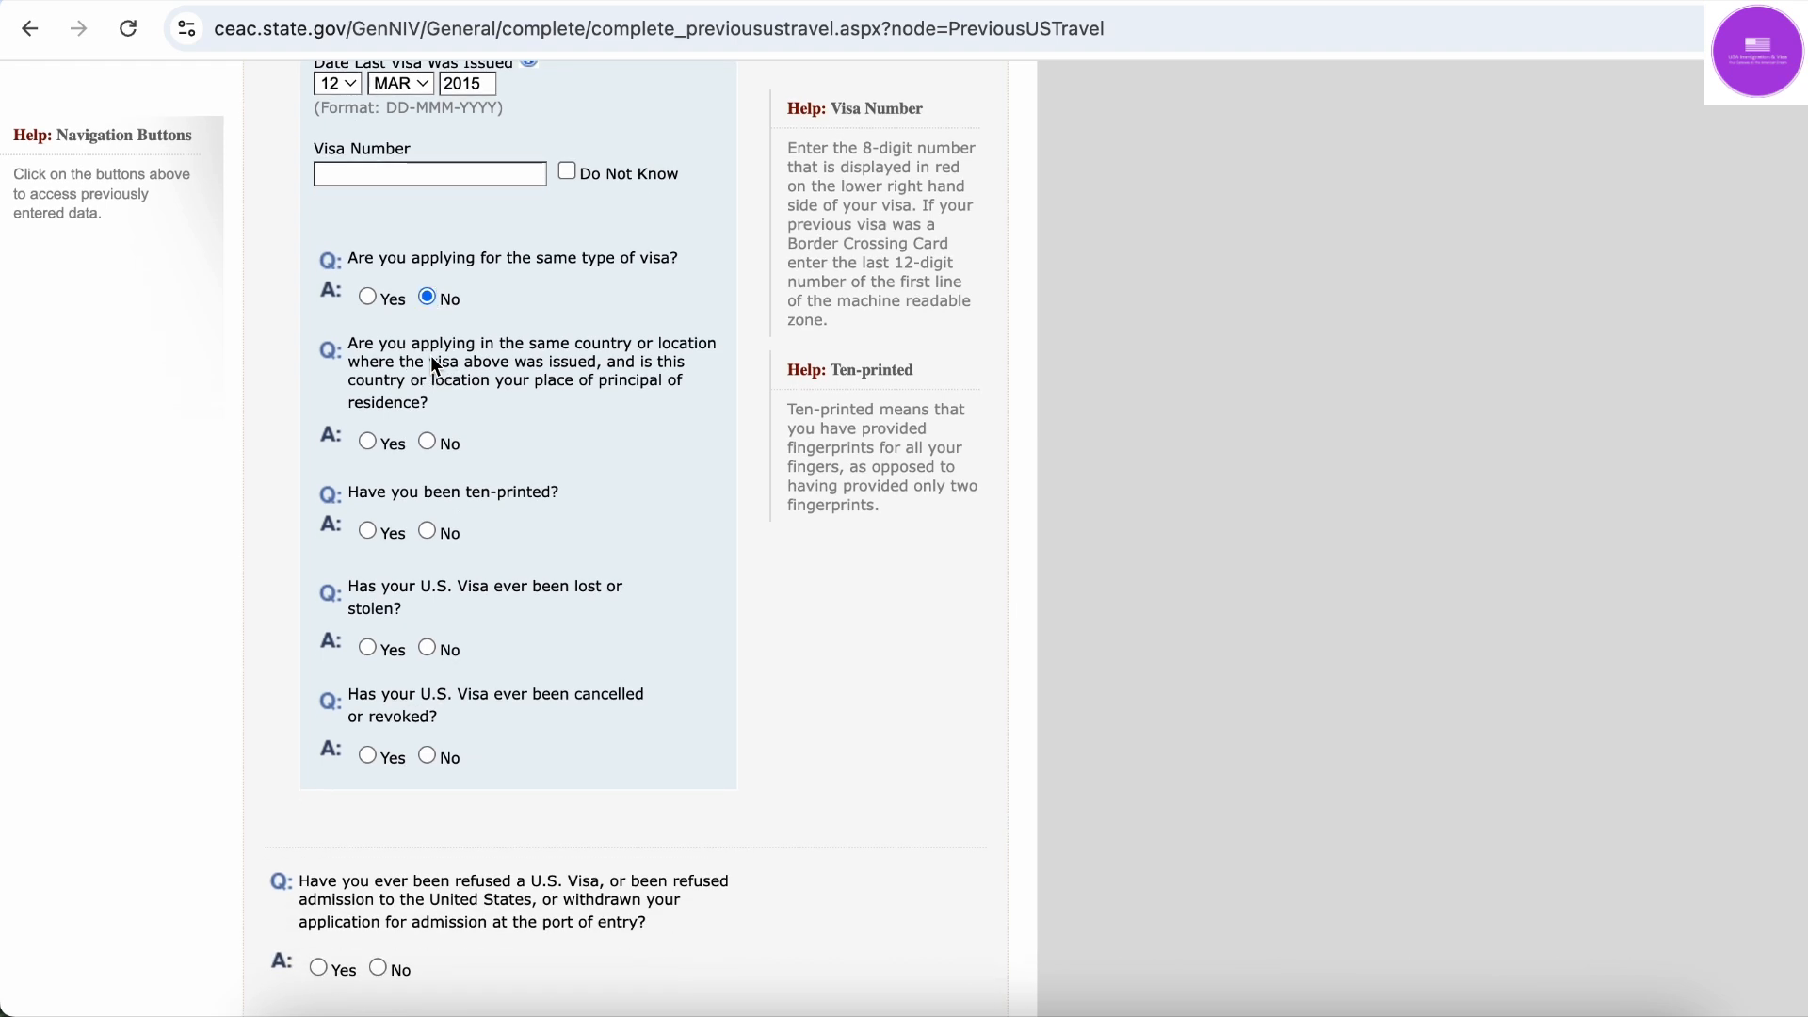
scroll(534, 369, "up", 2)
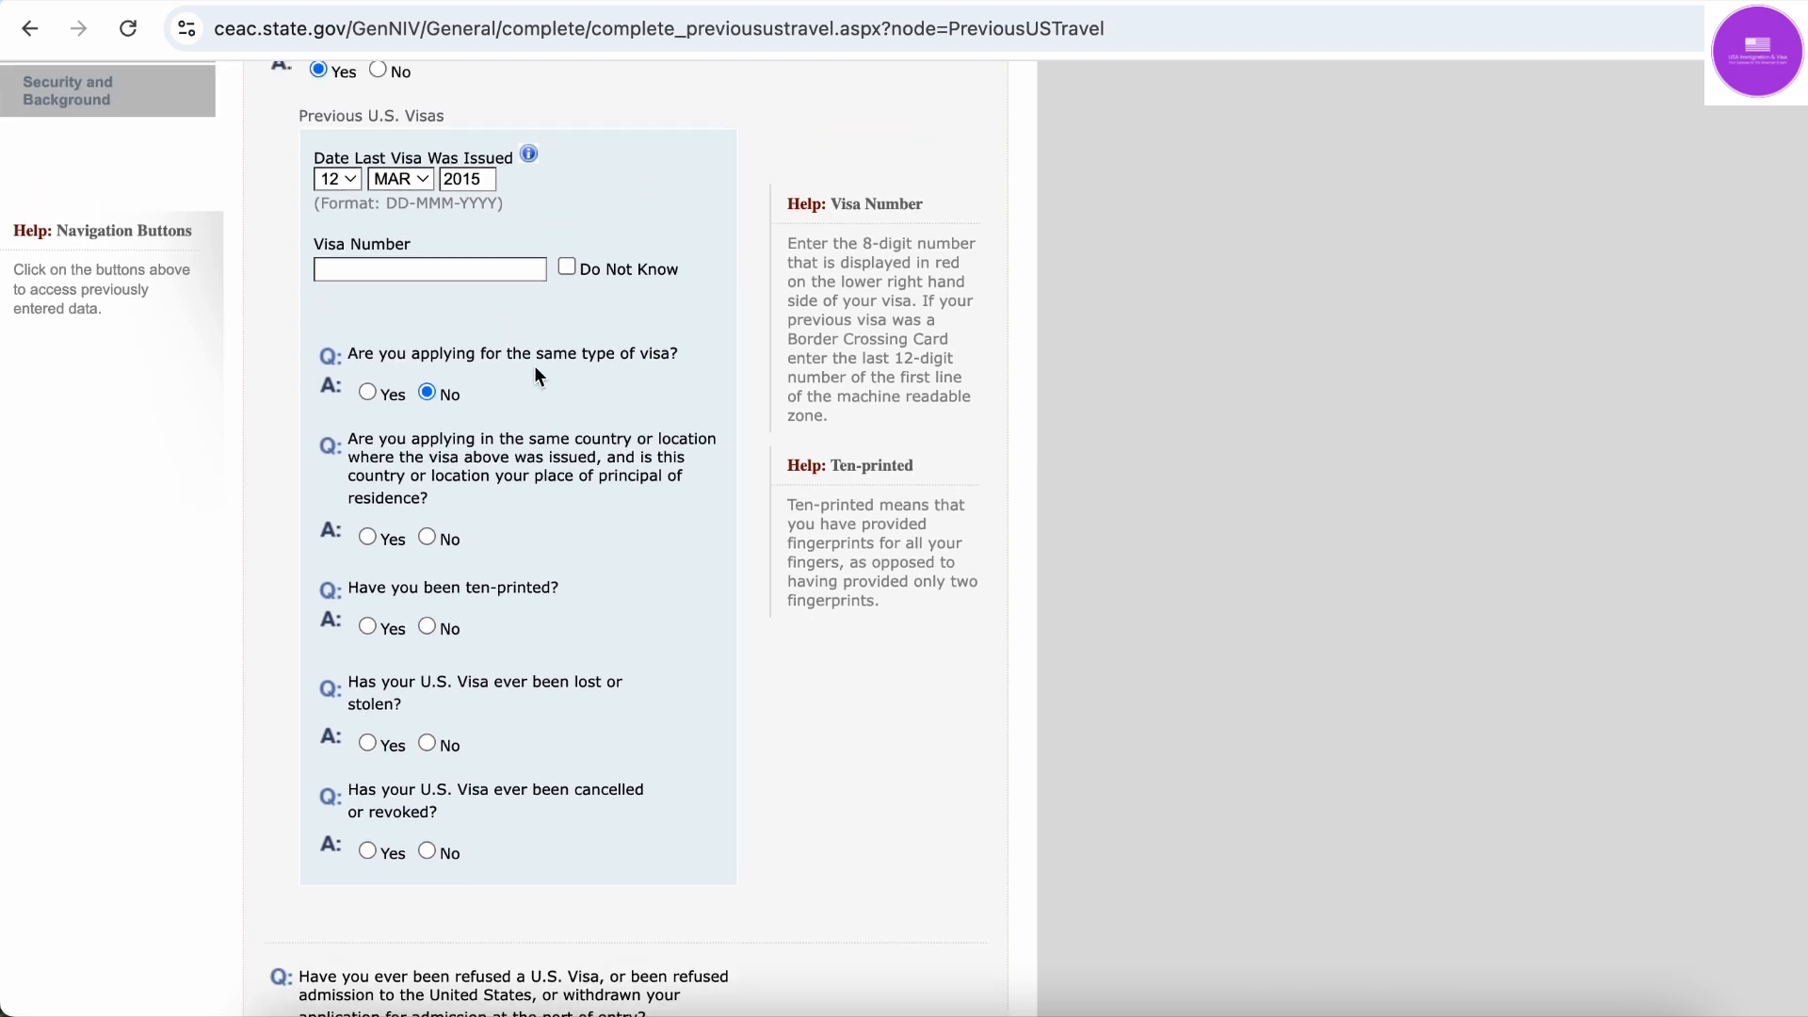
scroll(533, 367, "down", 1)
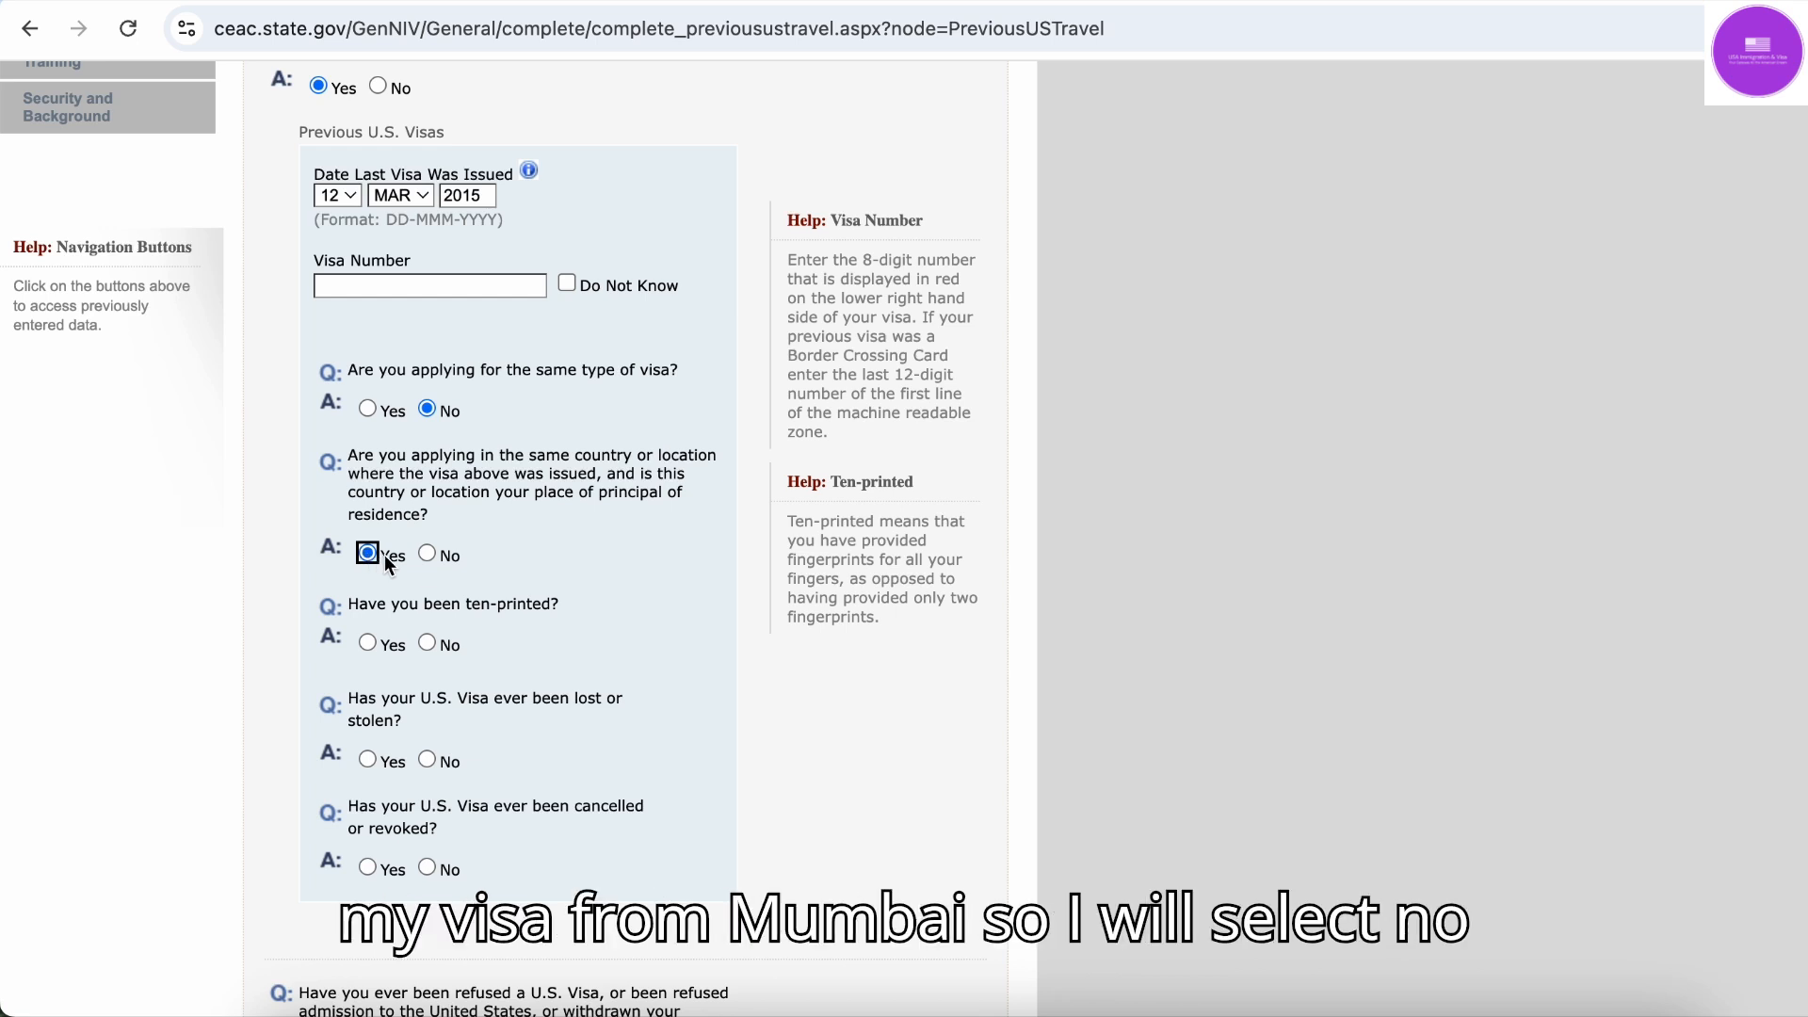
left_click(428, 554)
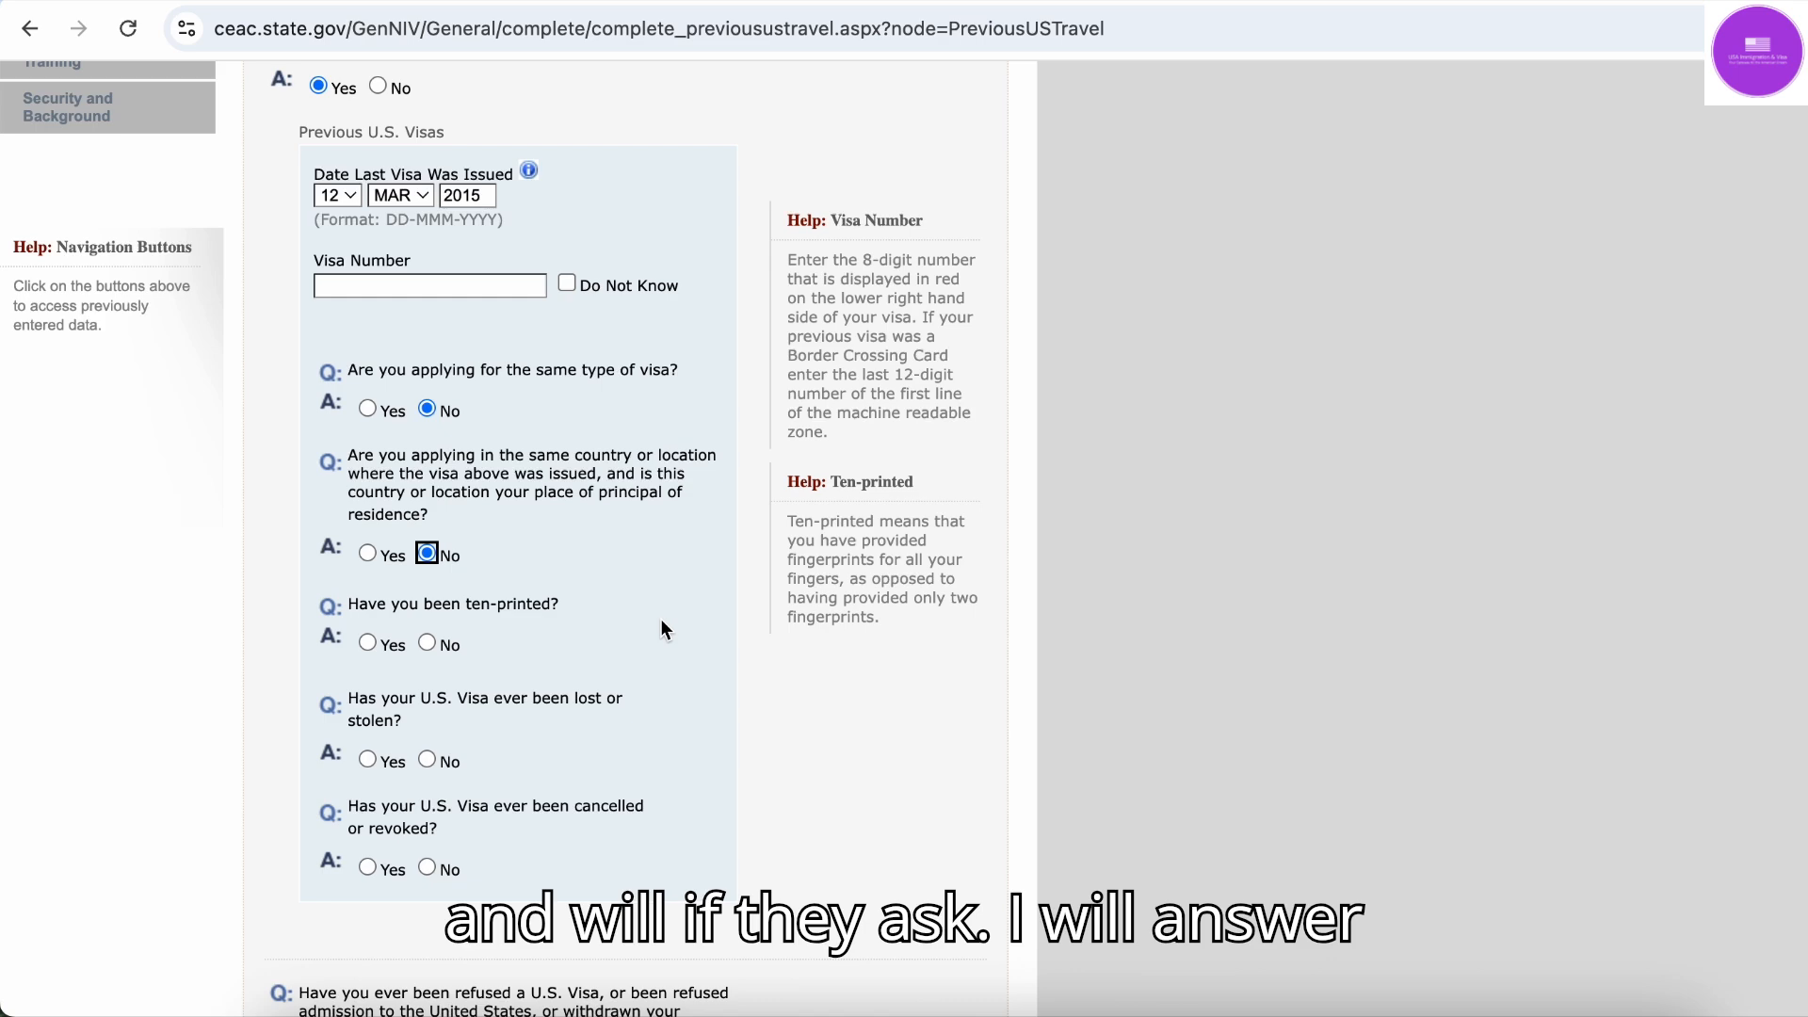
Answer Yes to having been ten-printed and No to the U.S. visa ever having been lost or stolen
scroll(662, 628, "down", 1)
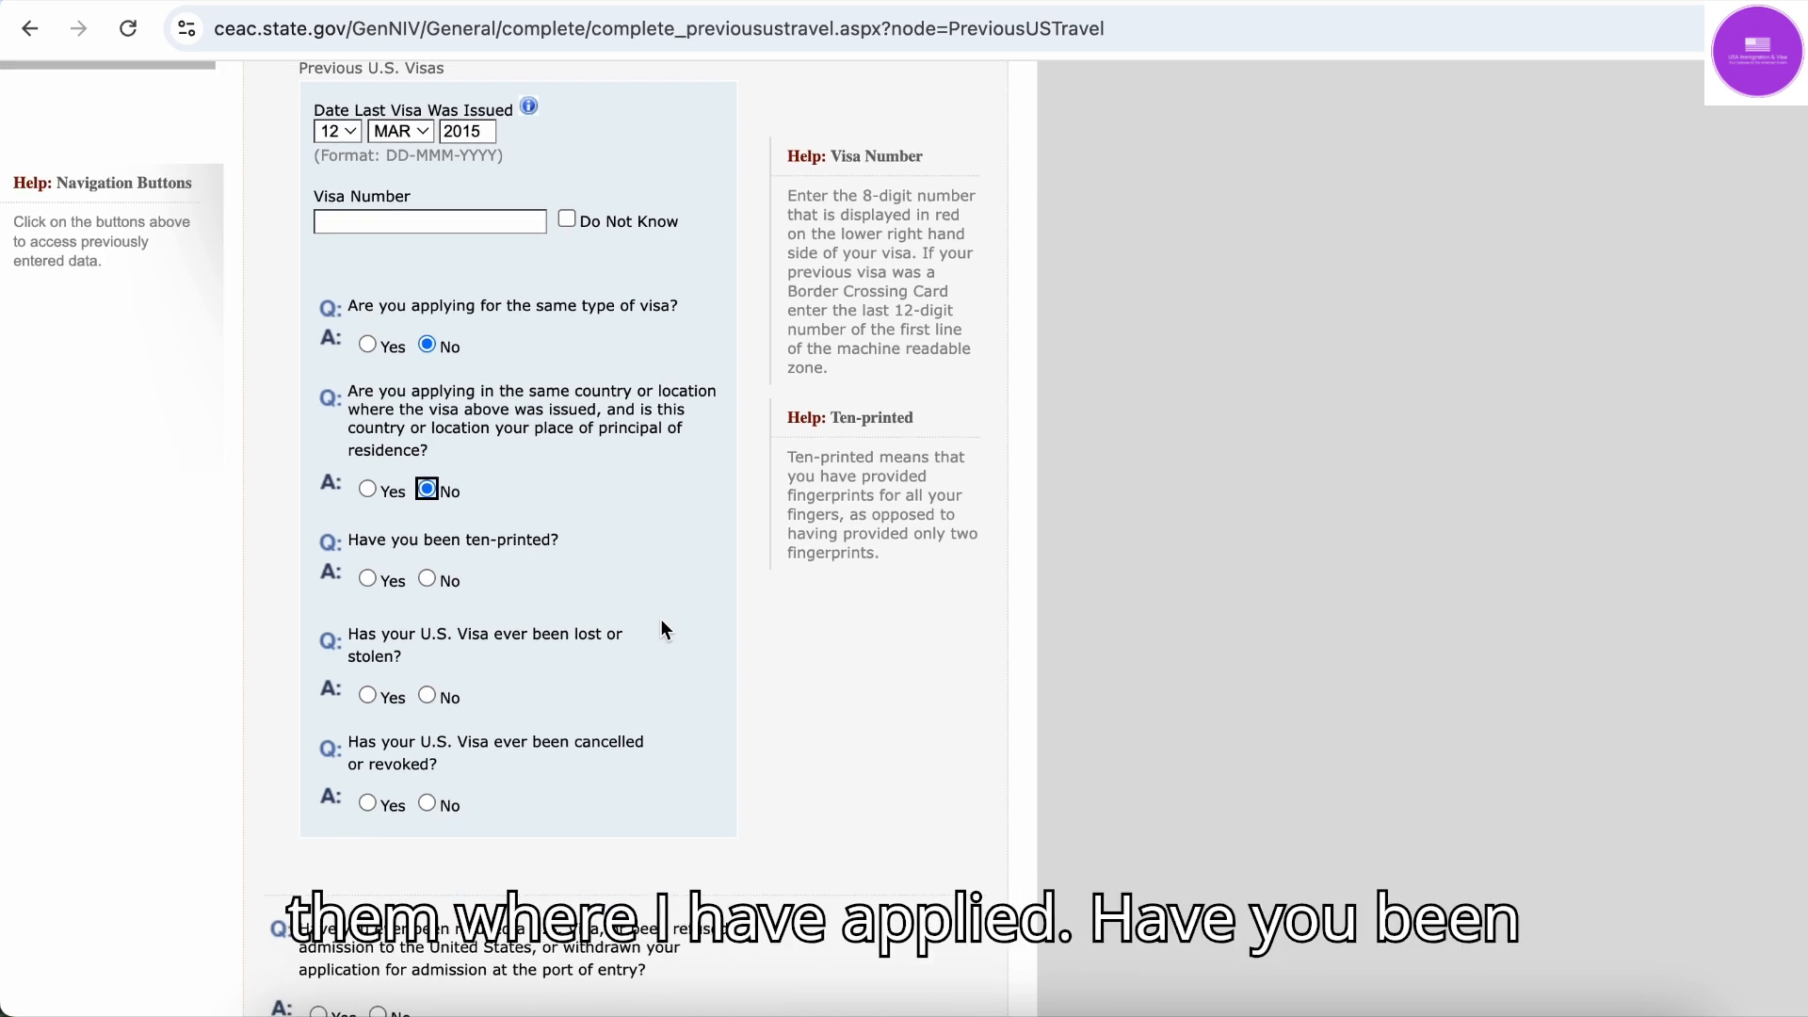
scroll(662, 628, "down", 1)
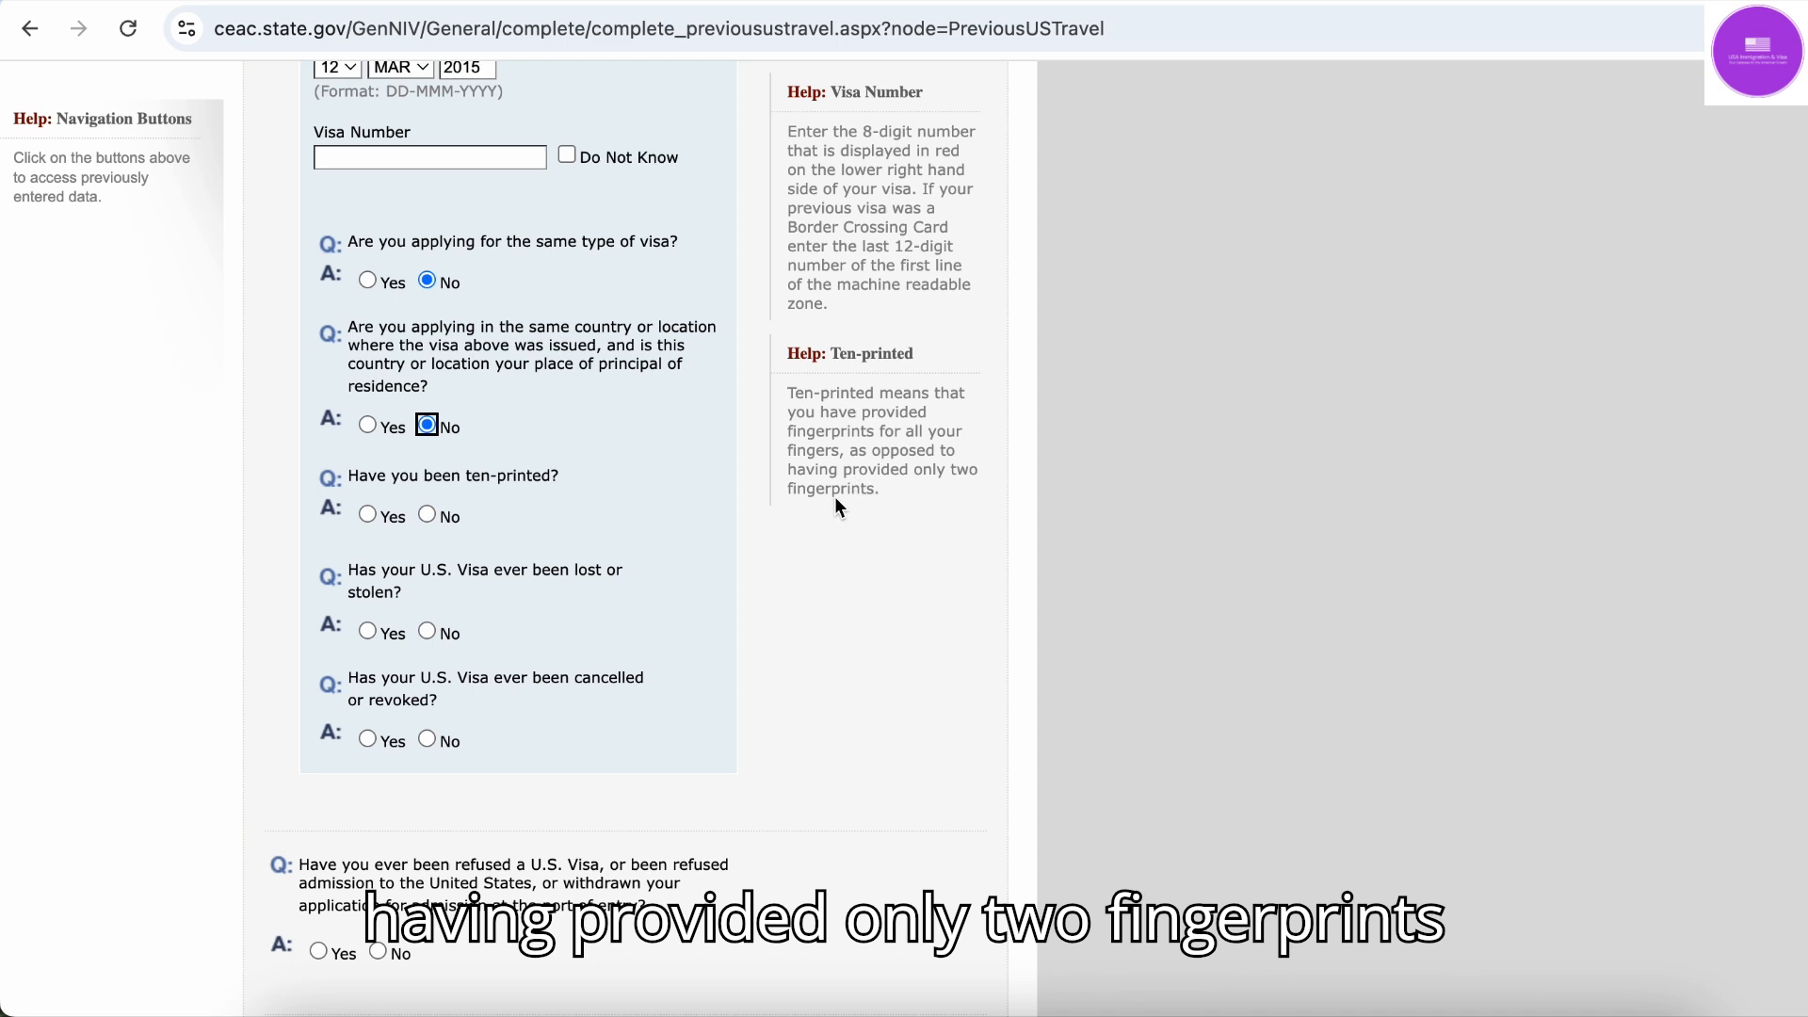
left_click(893, 511)
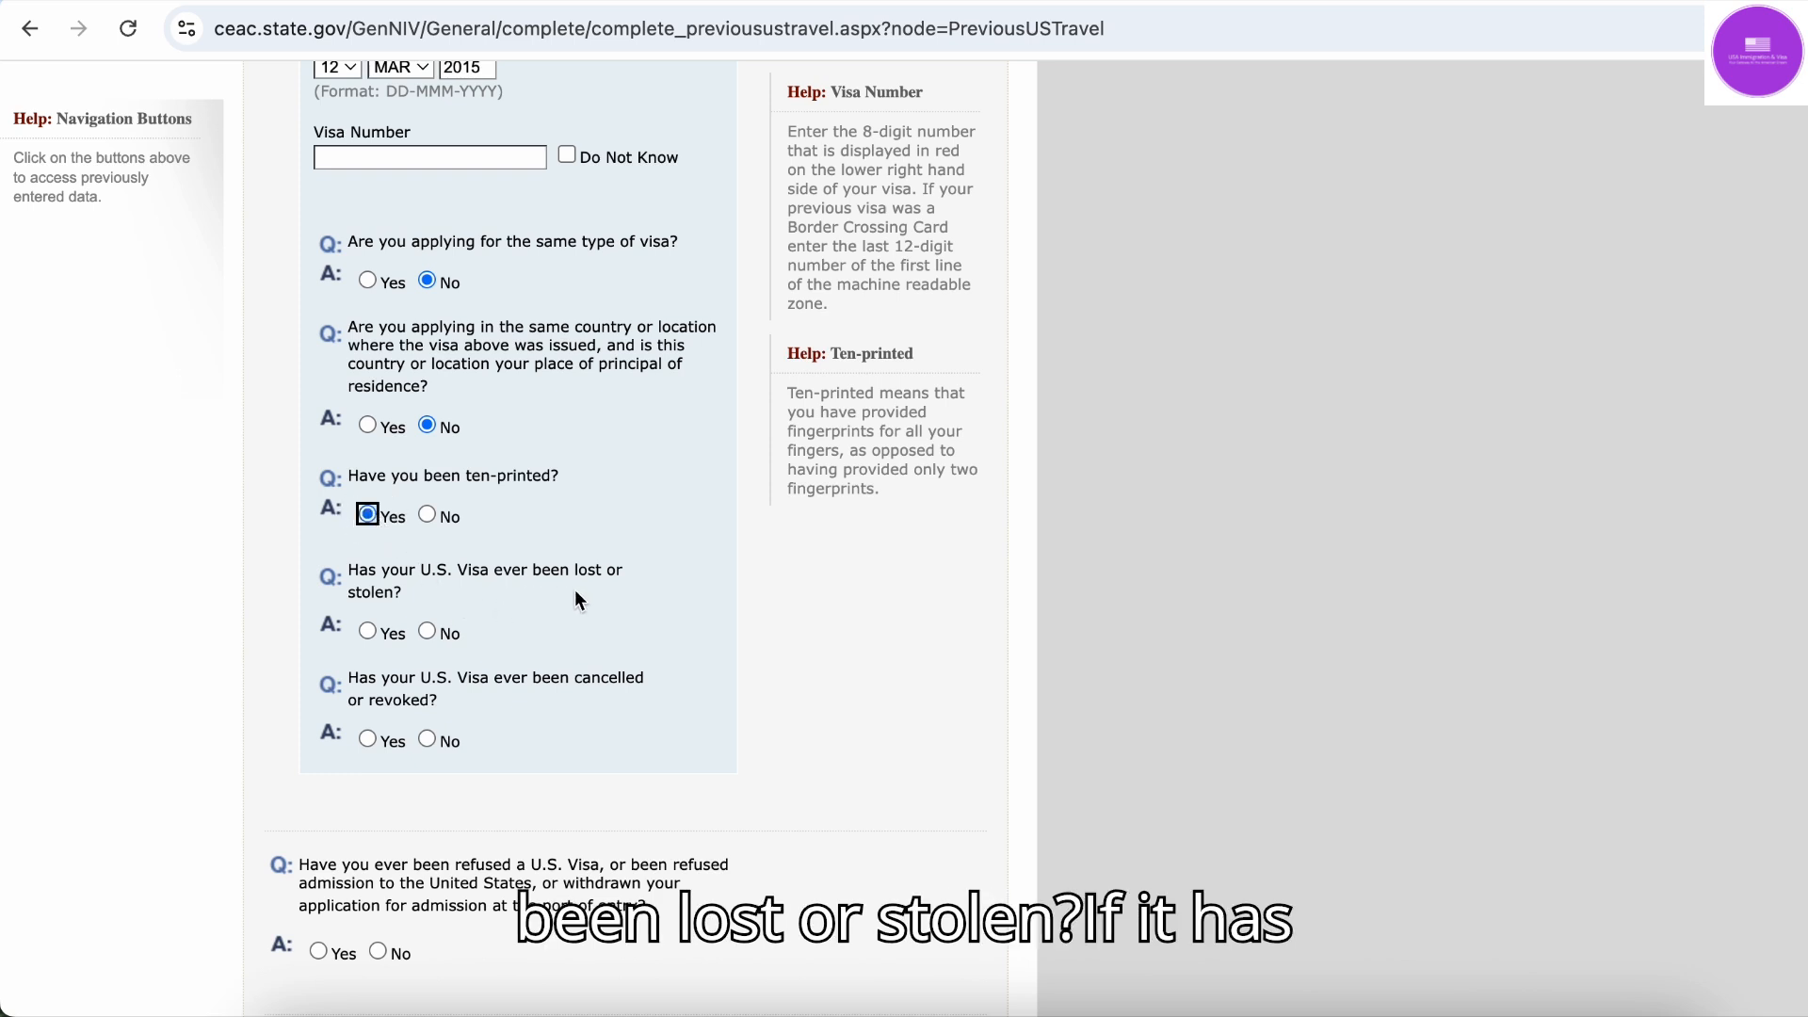
left_click(428, 631)
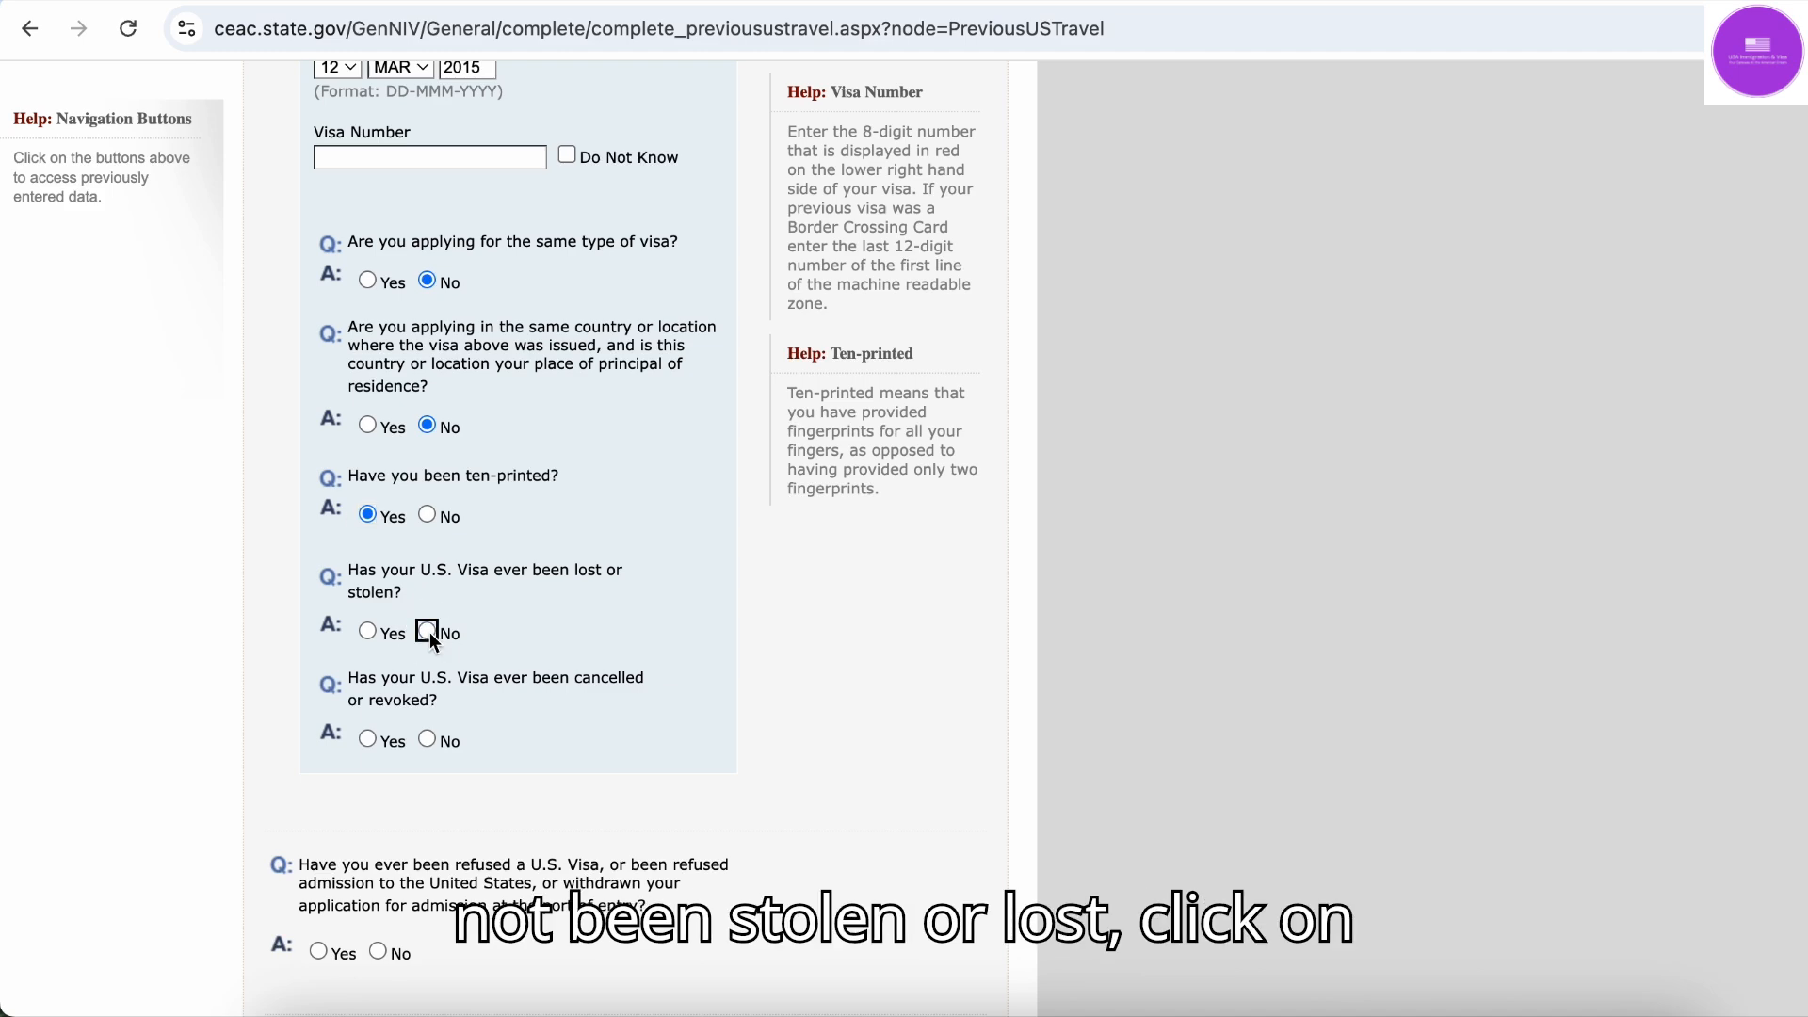
Try Yes on the lost or stolen visa question to check its year and explanation fields, and return the answer to No
scroll(390, 630, "up", 4)
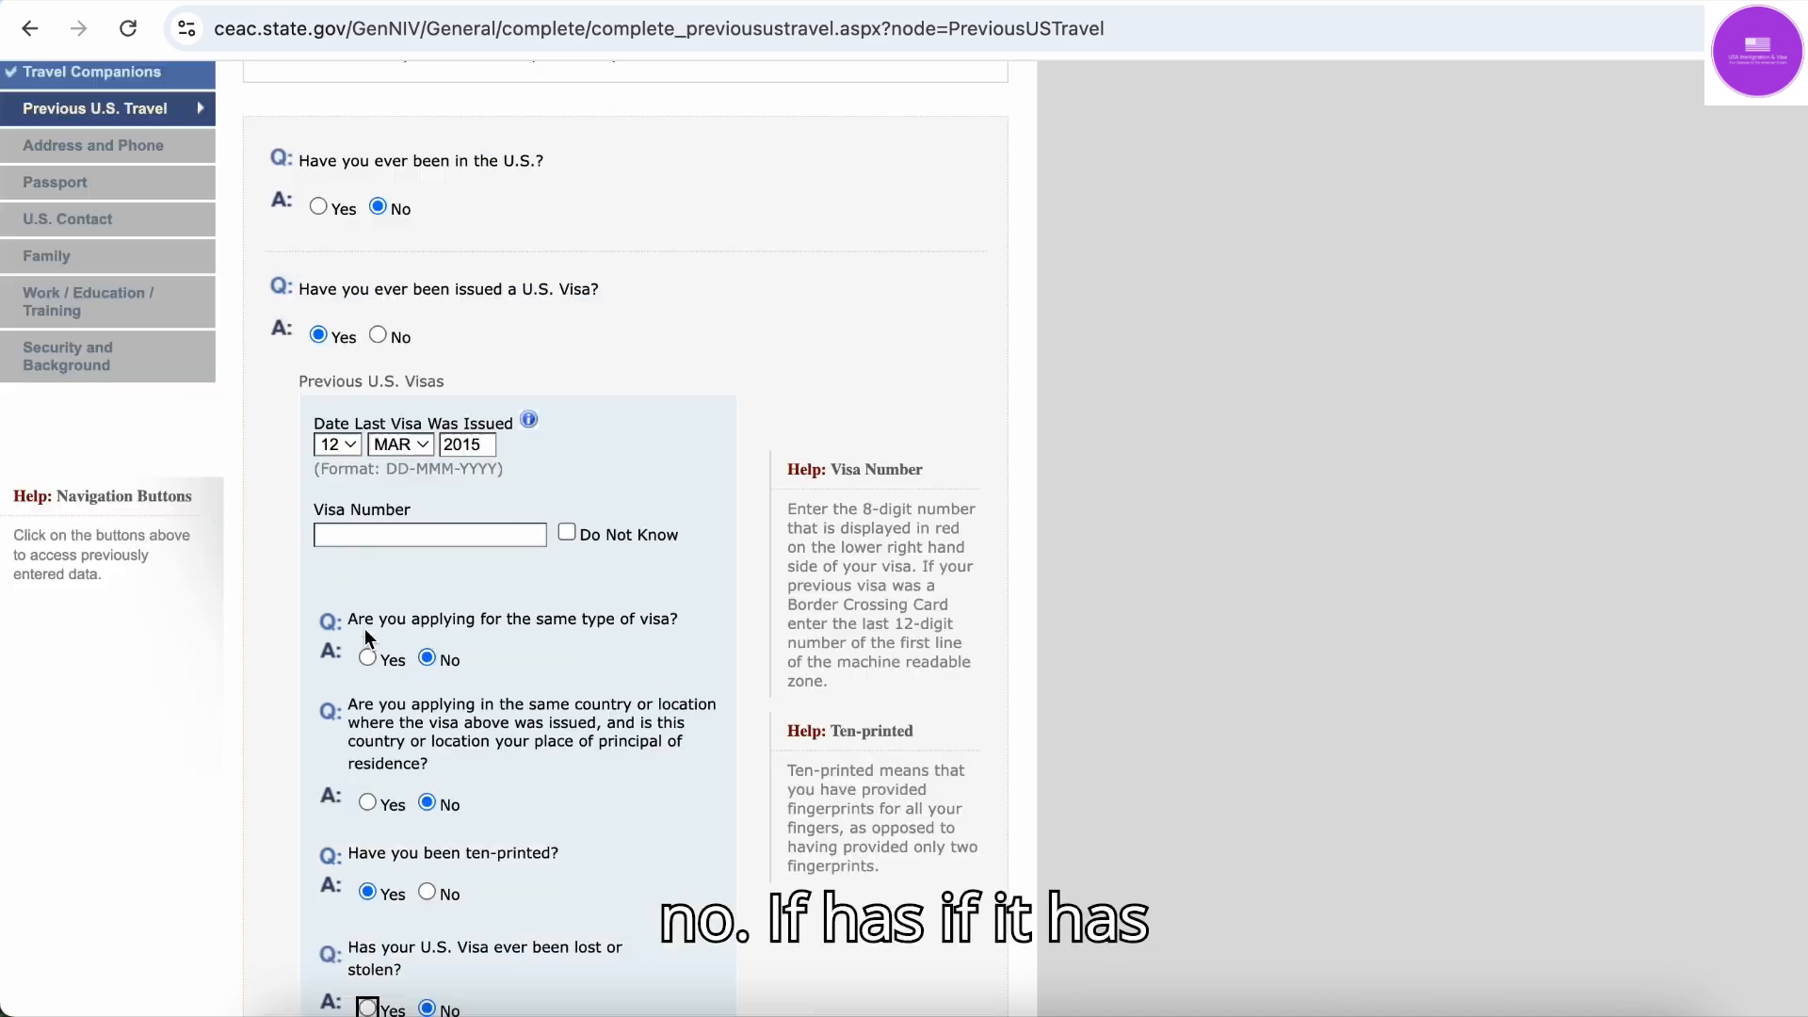
scroll(364, 629, "down", 7)
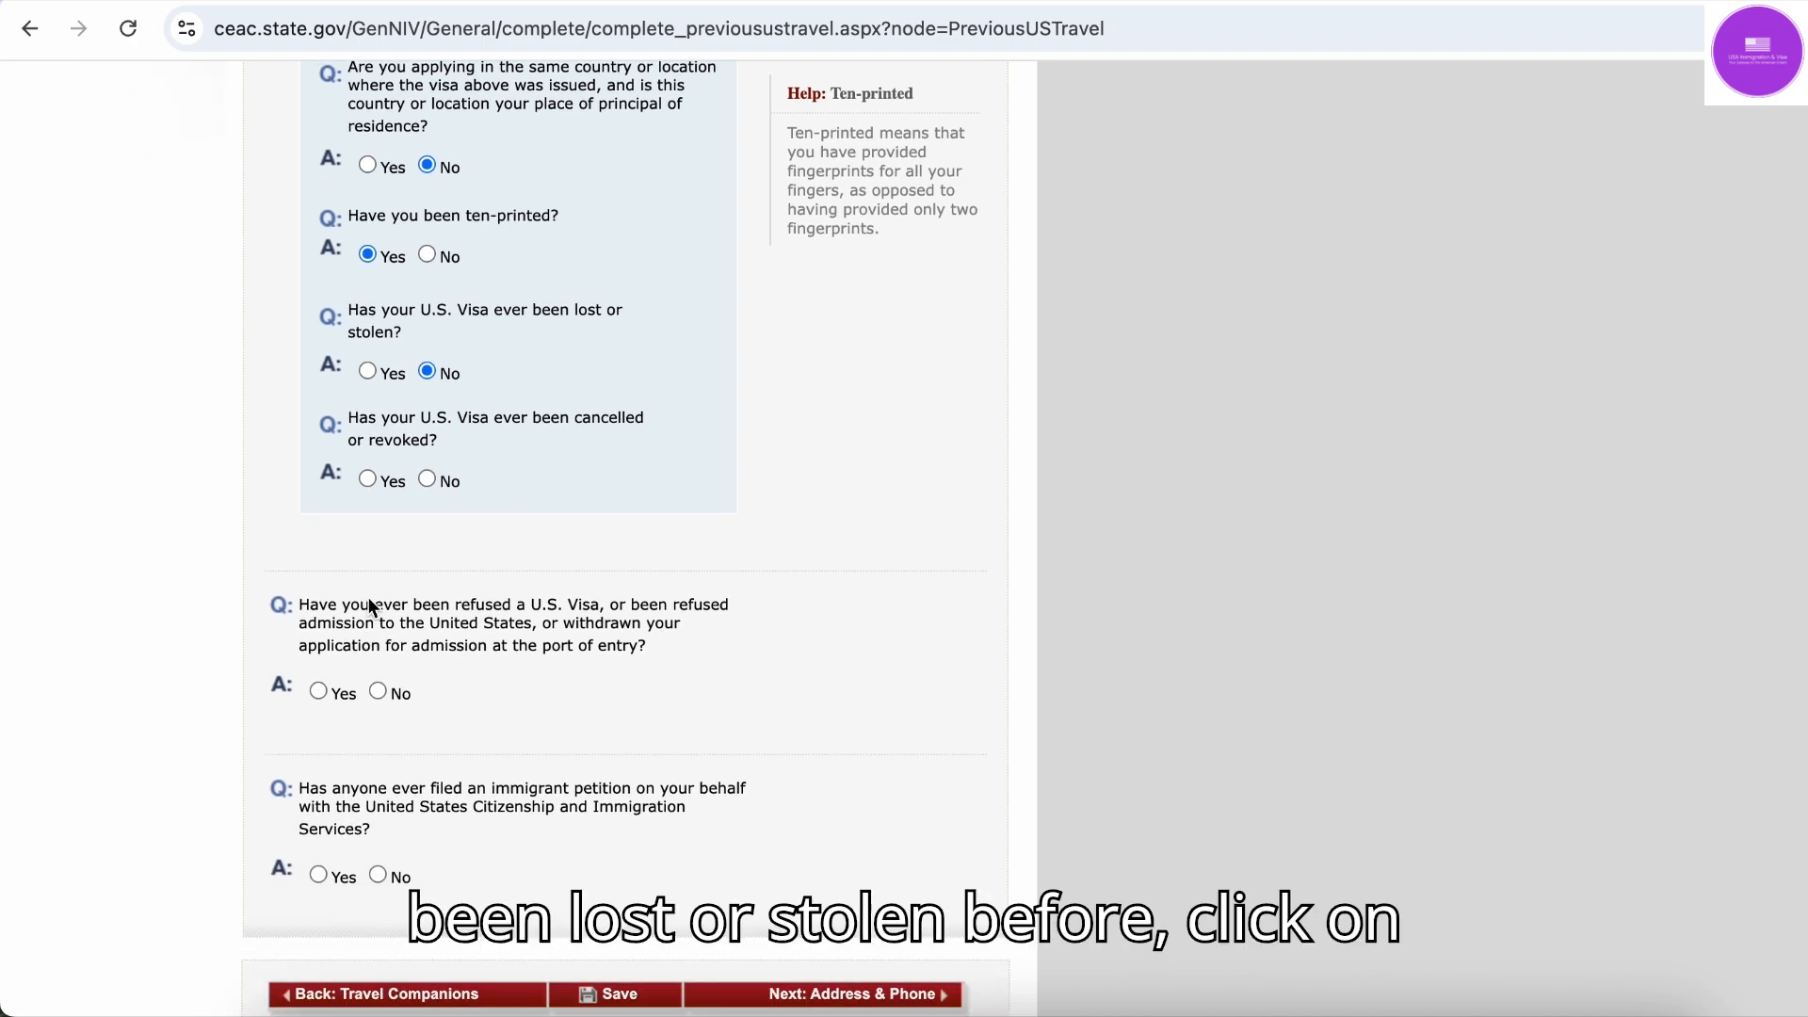
left_click(369, 372)
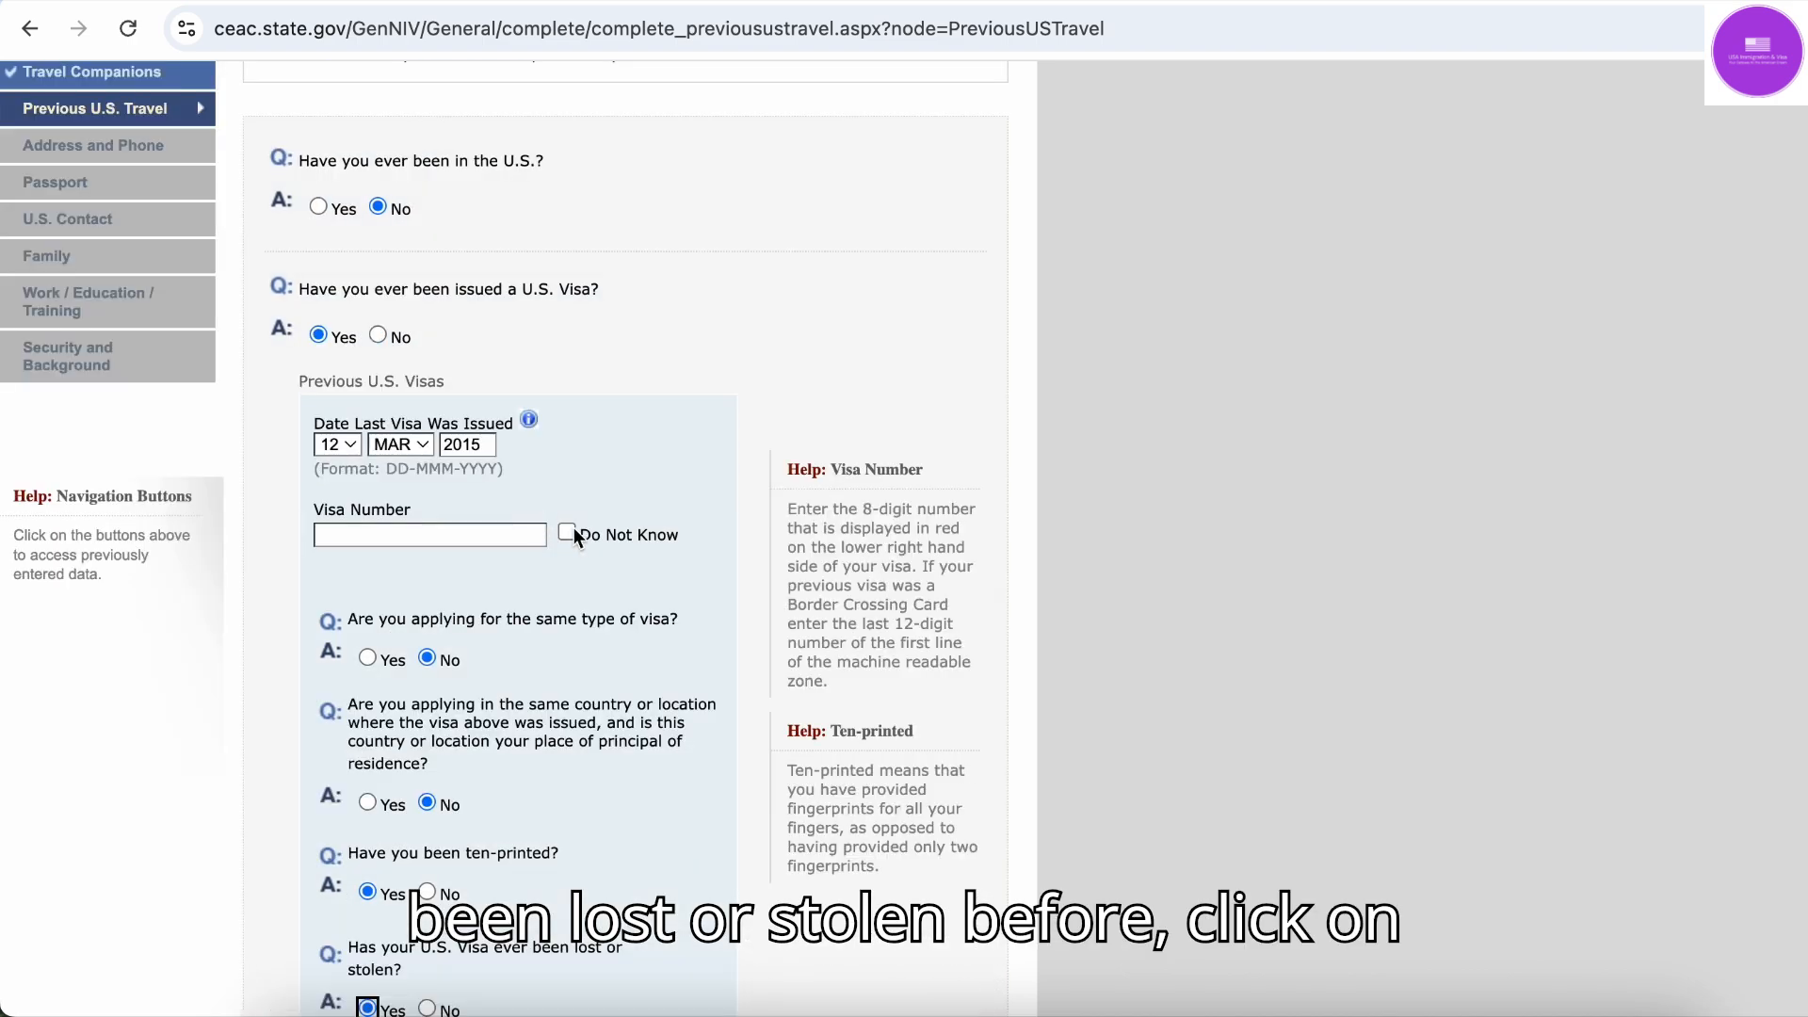
scroll(568, 604, "down", 3)
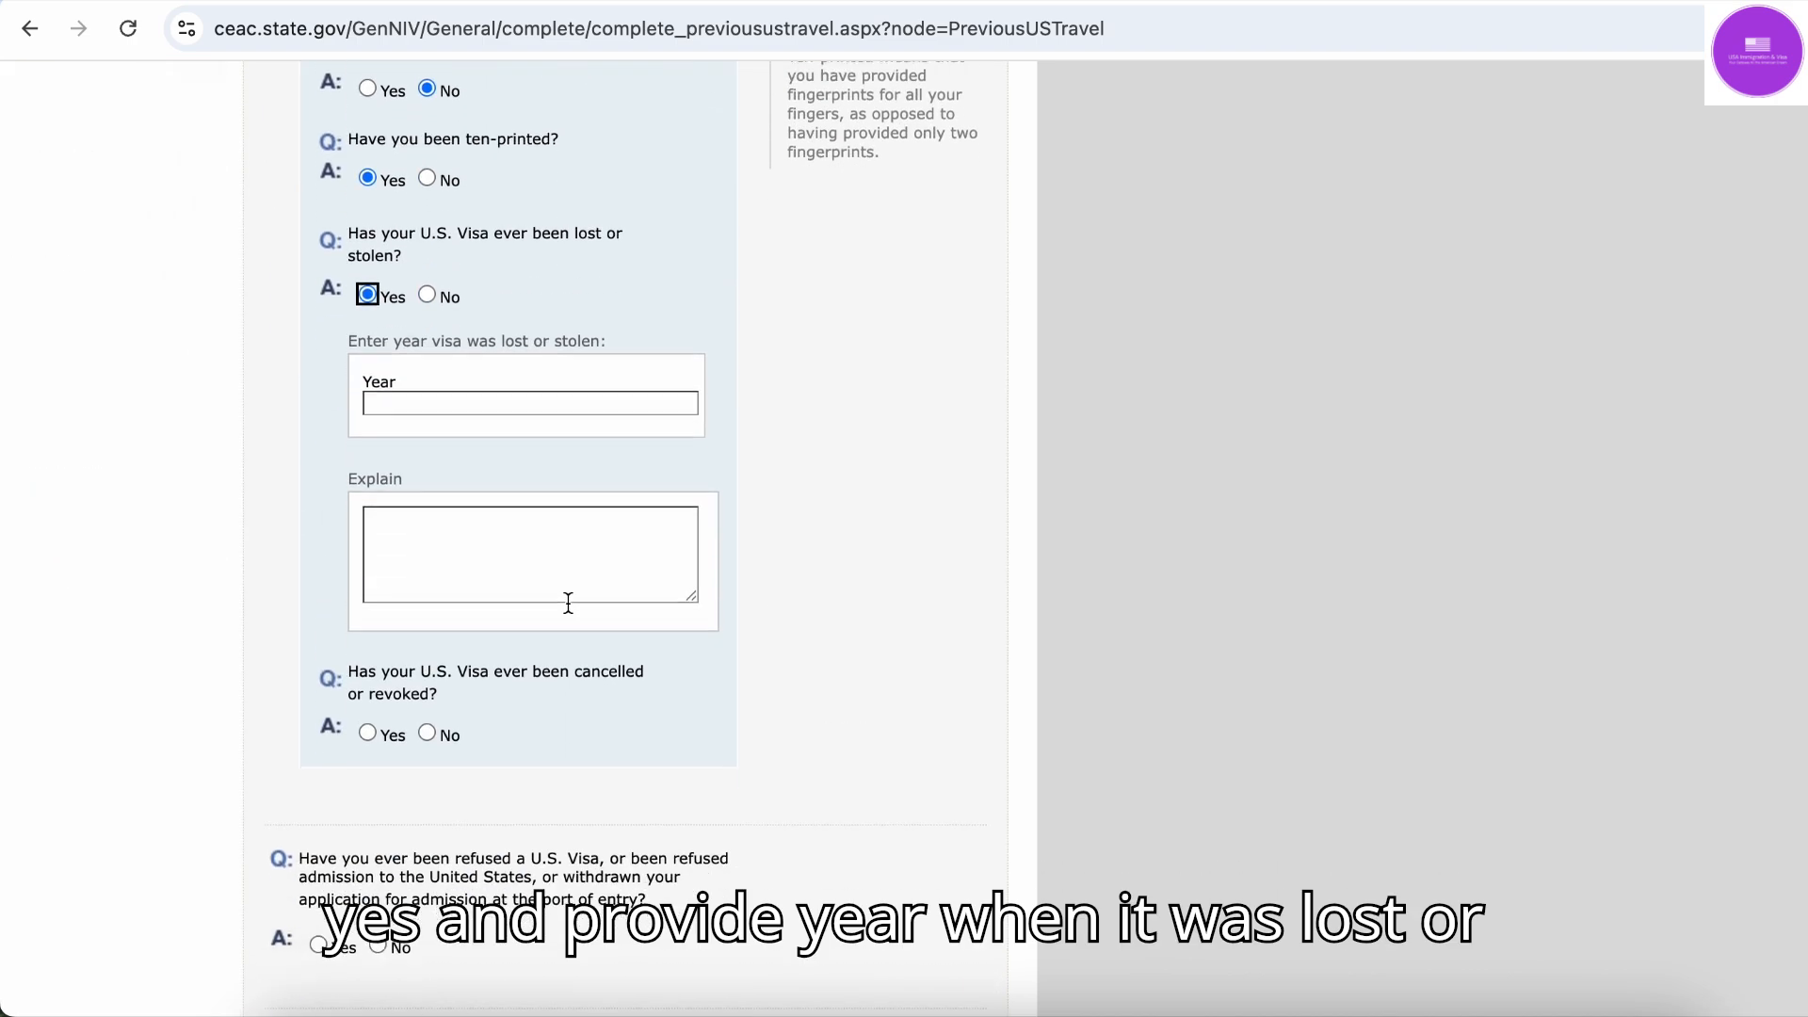
left_click(462, 401)
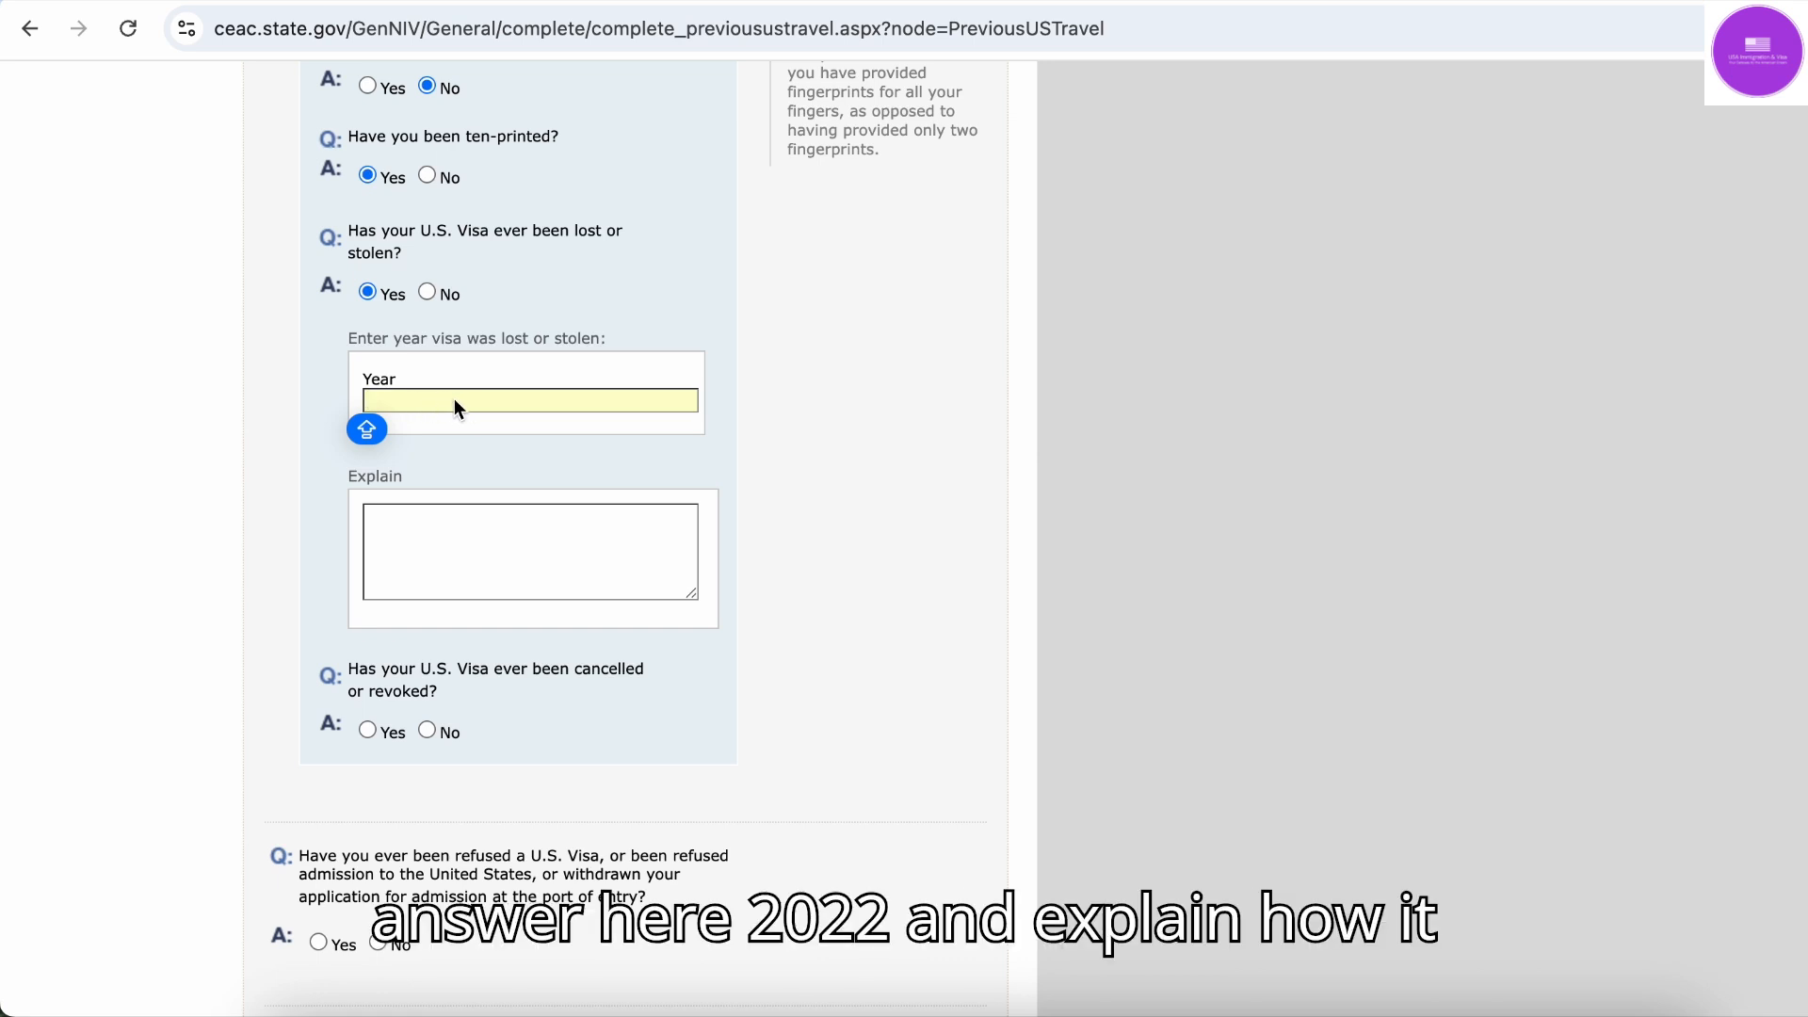
left_click(437, 543)
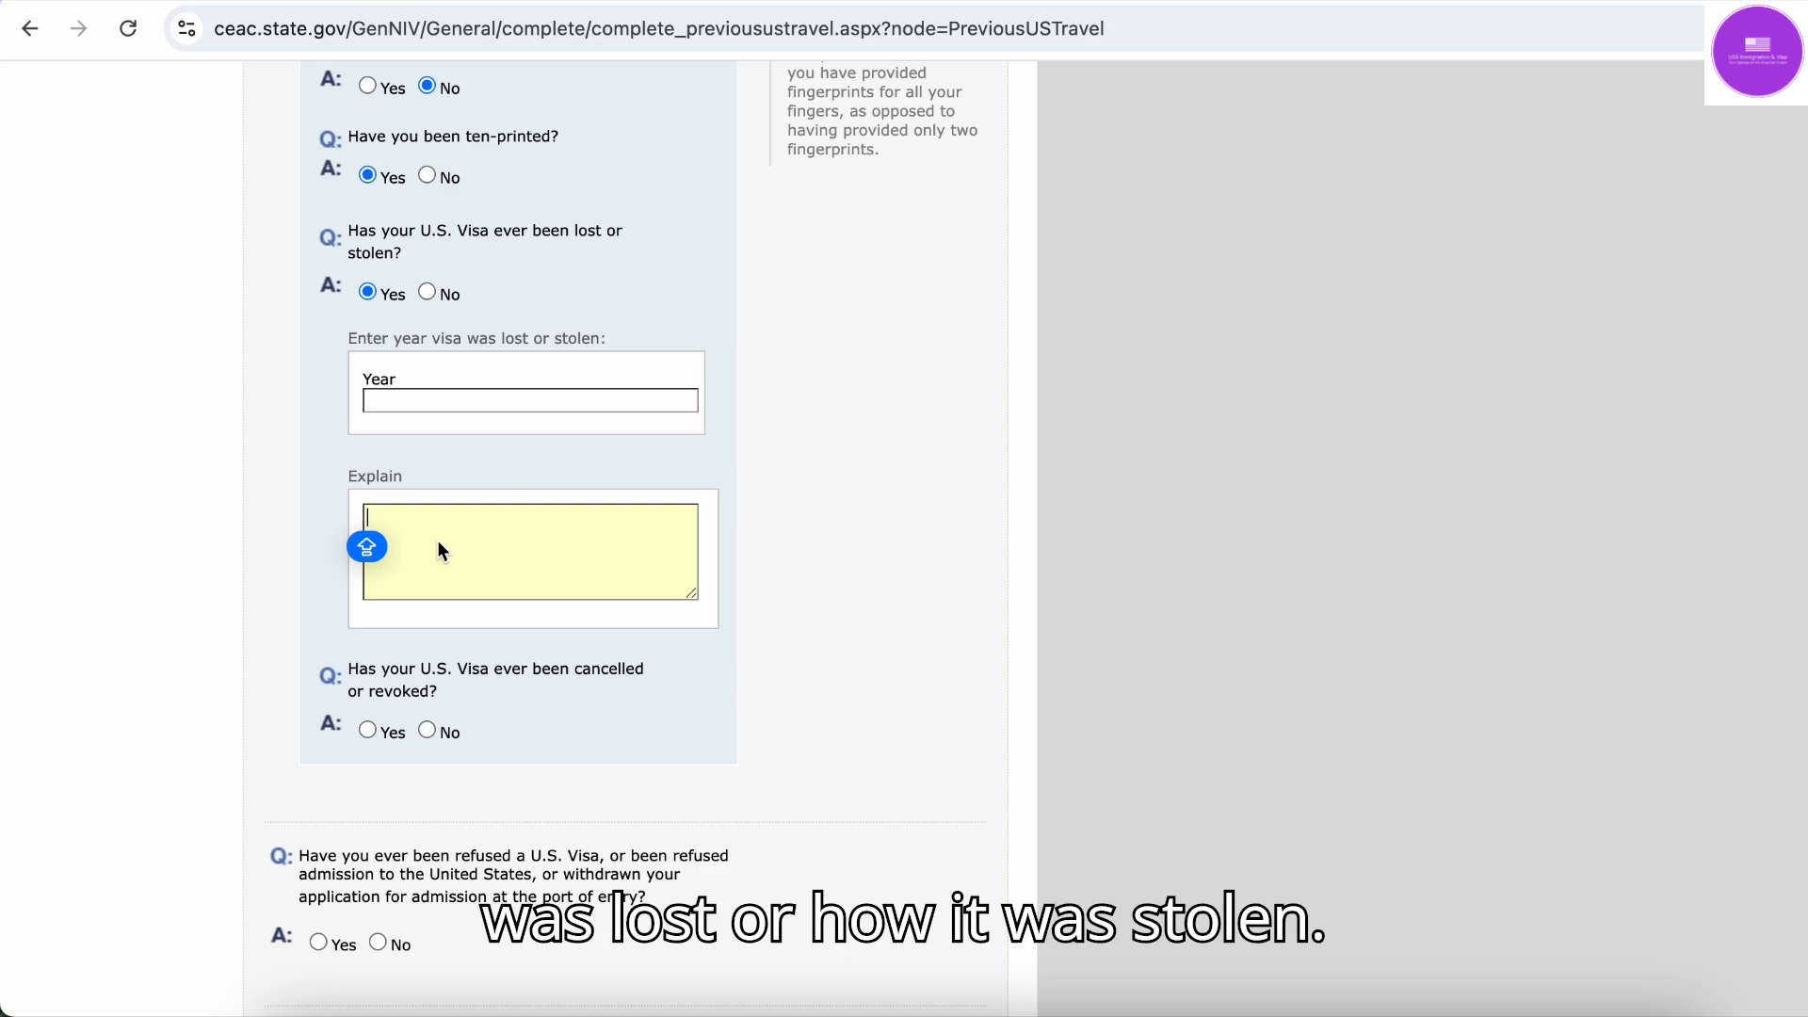
left_click(426, 292)
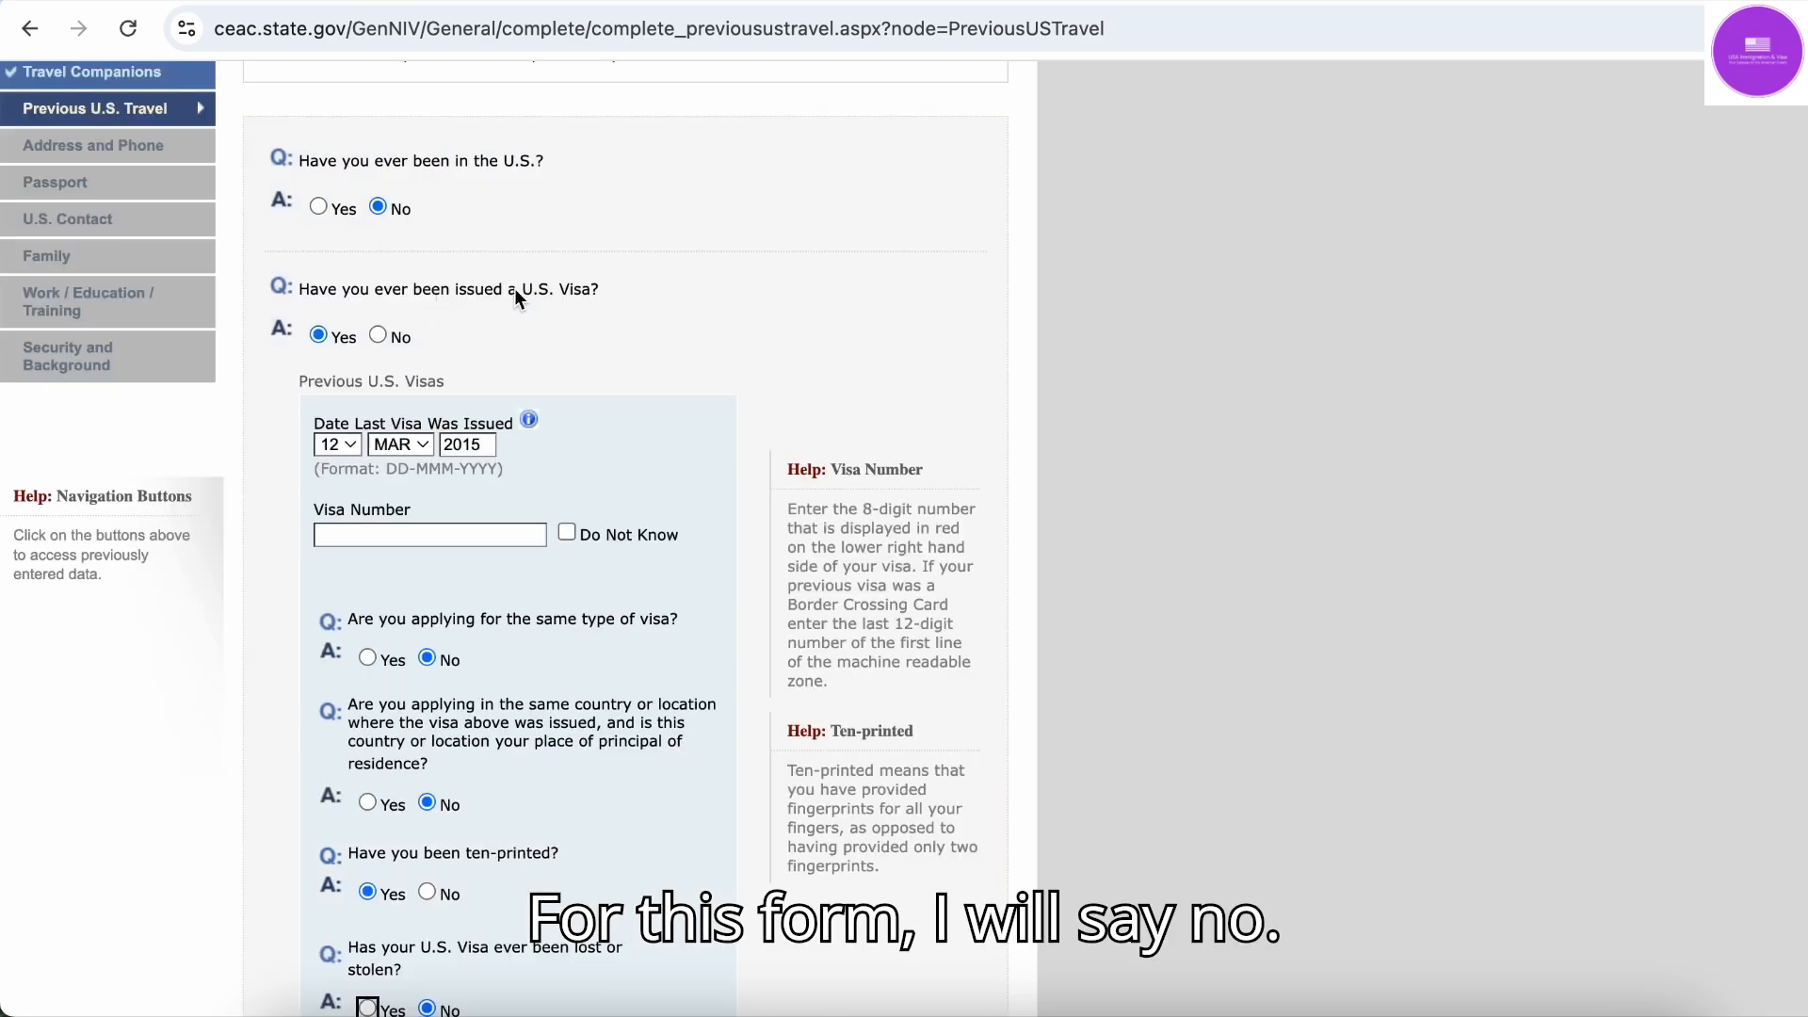
Try Yes on the cancelled or revoked visa question to check its explanation field, and change the answer to No
scroll(823, 324, "down", 8)
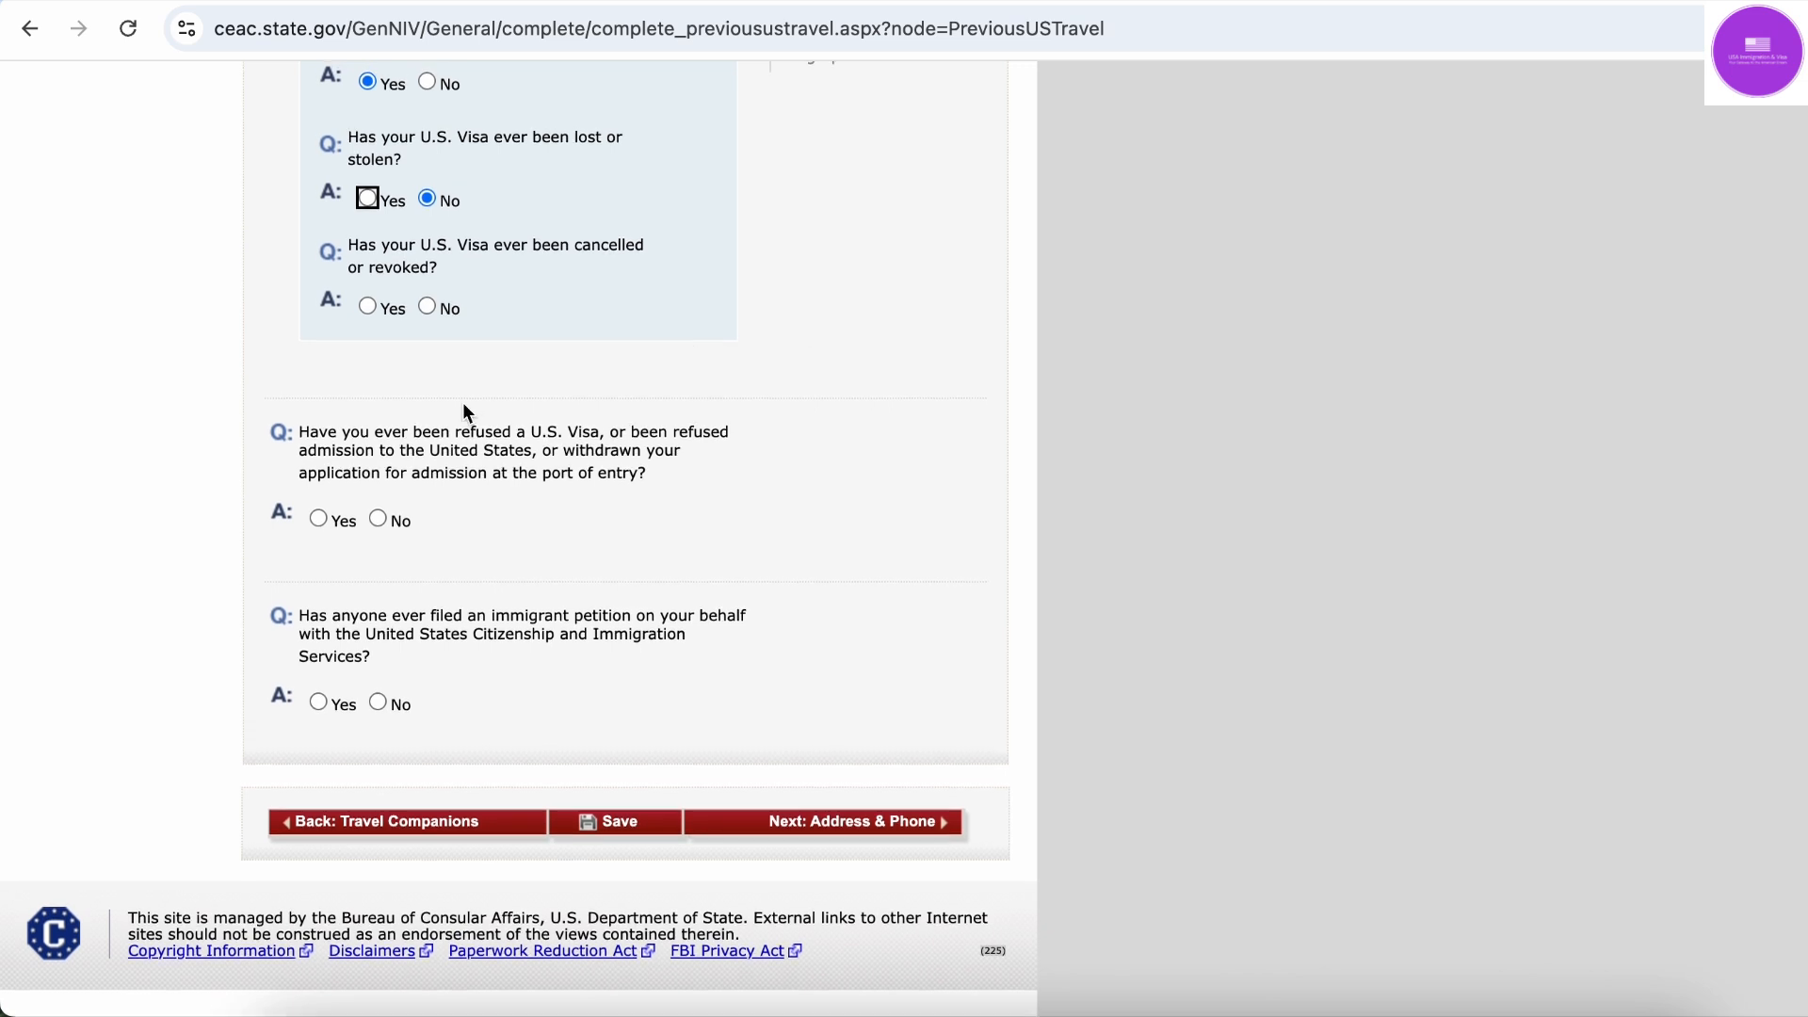
scroll(463, 404, "up", 1)
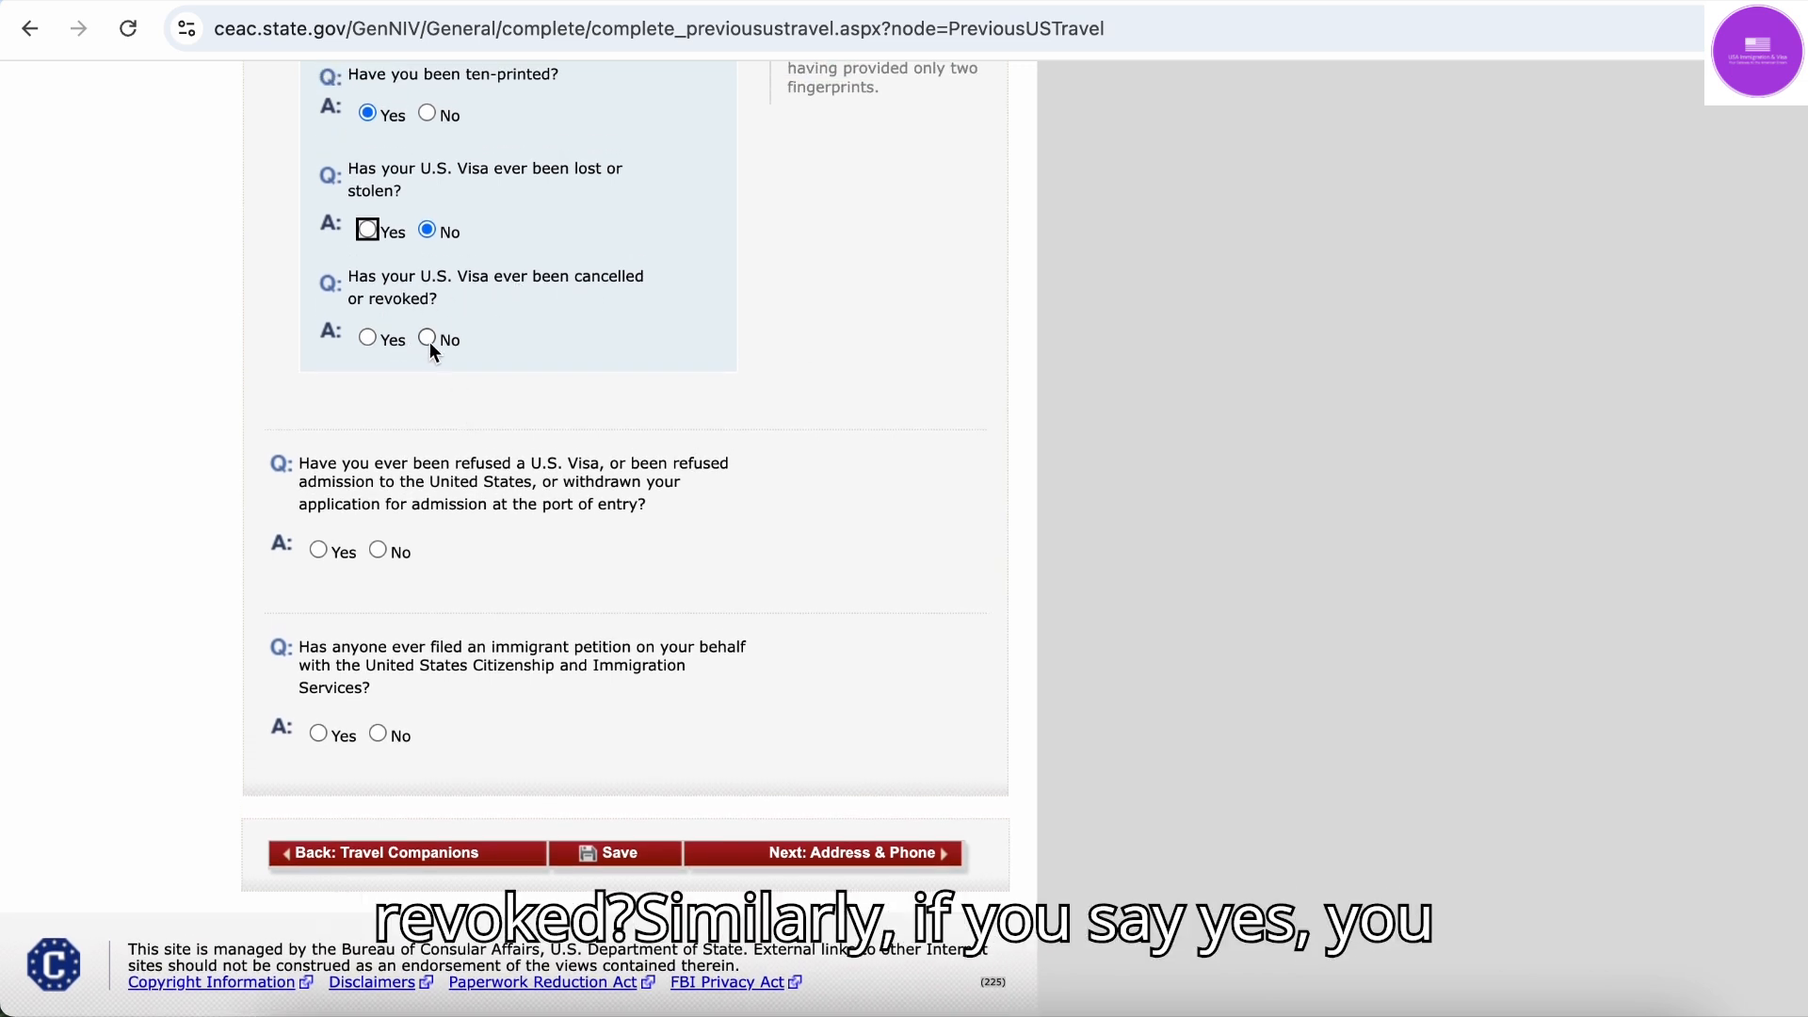
left_click(366, 337)
scroll(449, 416, "up", 7)
scroll(449, 415, "down", 9)
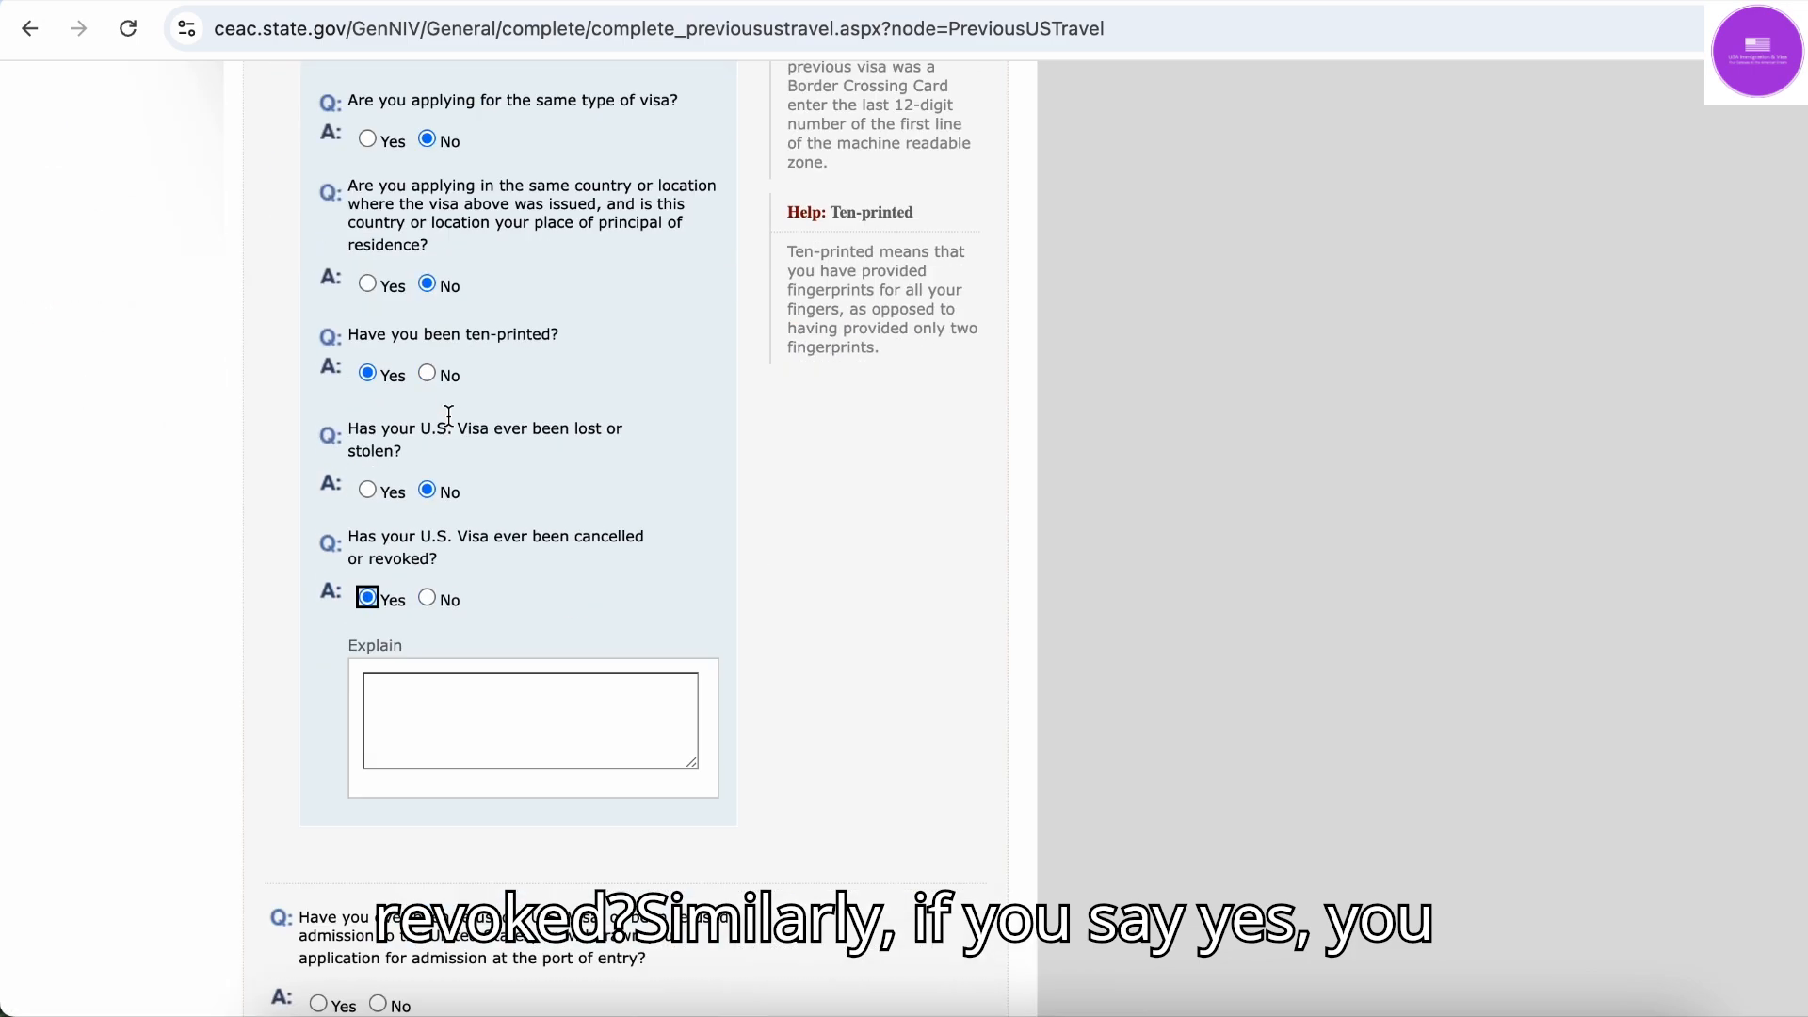
scroll(448, 415, "up", 1)
scroll(455, 330, "up", 3)
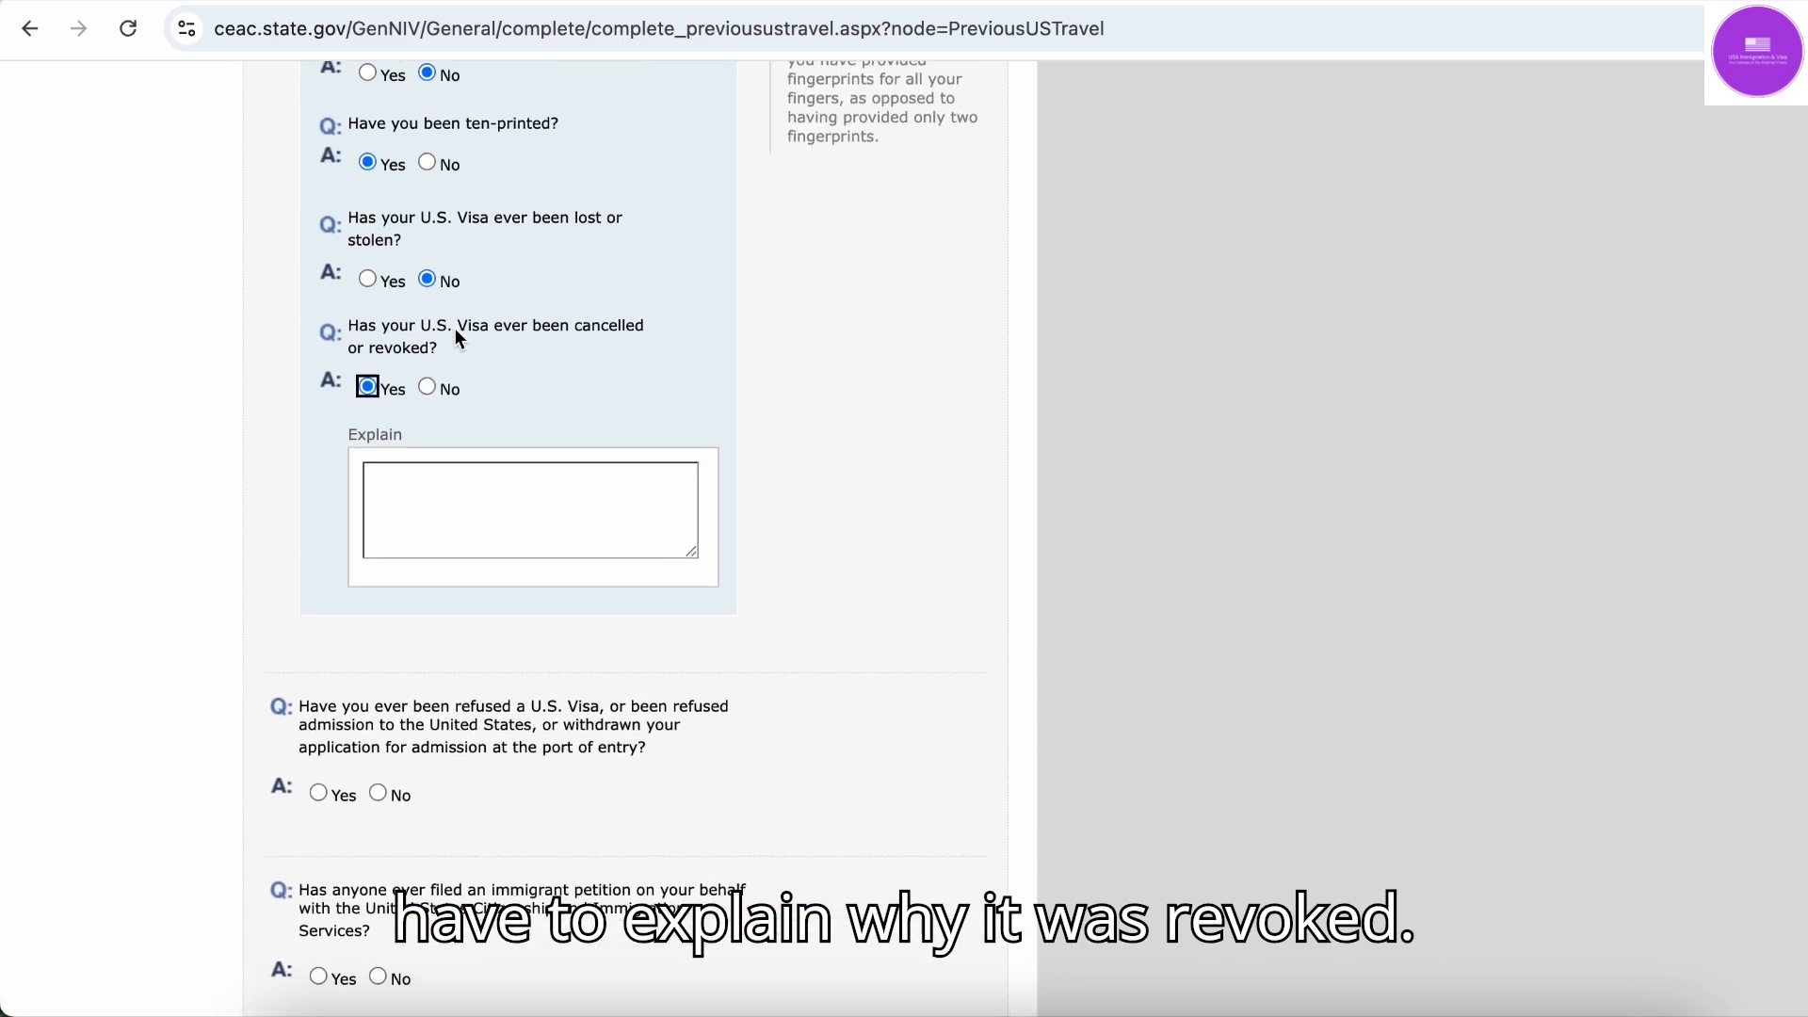
left_click(427, 394)
Change the answer on ever having been issued a U.S. visa to No, and answer No to visa or admission refusal
scroll(428, 394, "up", 12)
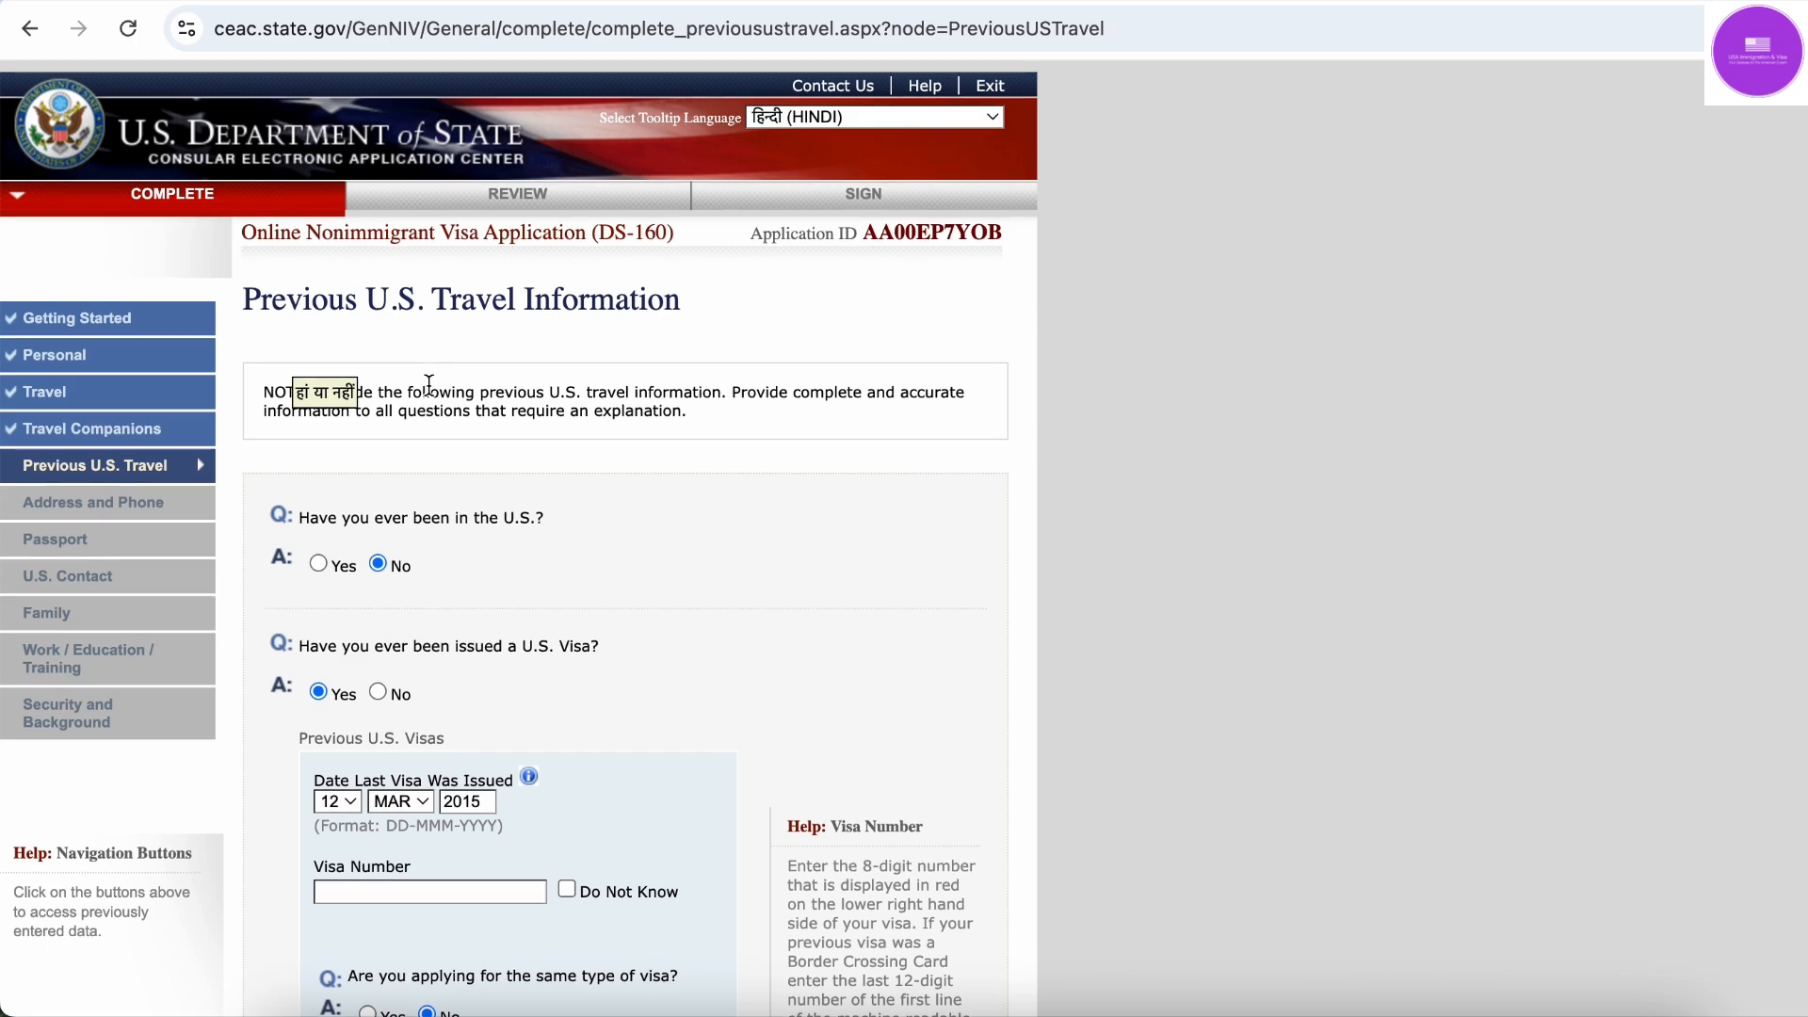
left_click(378, 682)
scroll(376, 687, "down", 5)
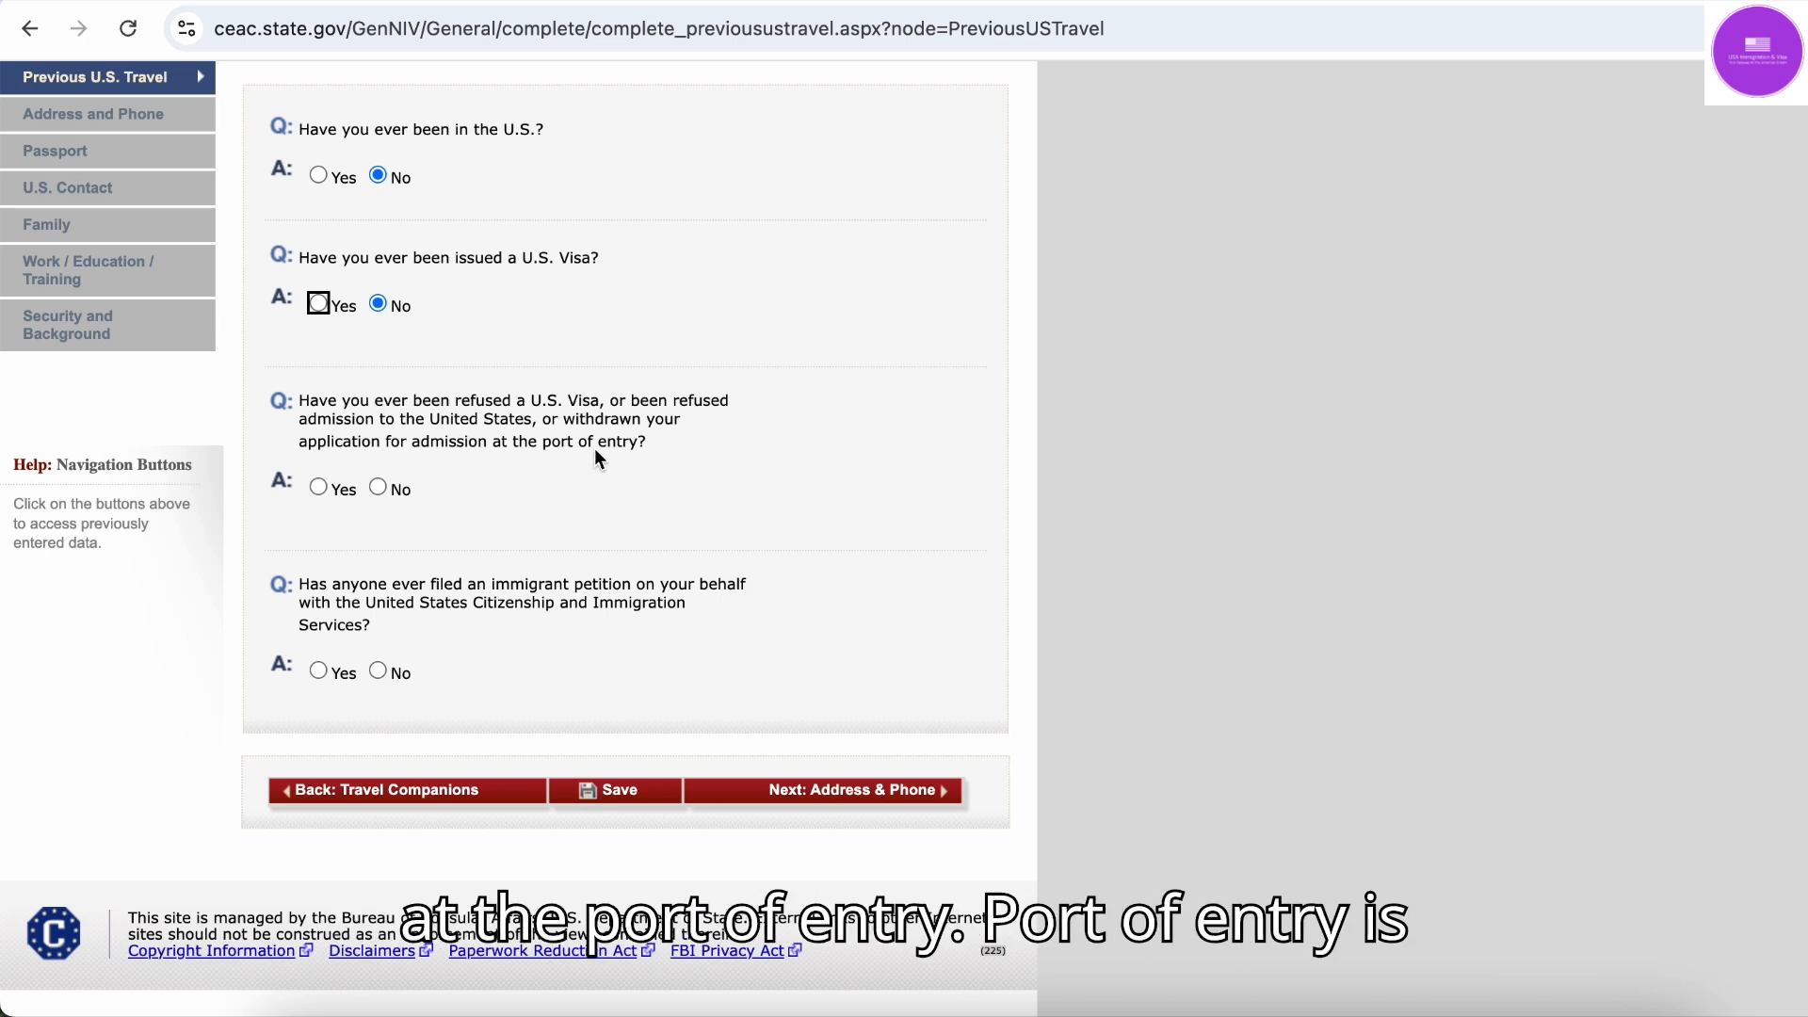
mouse_move(633, 458)
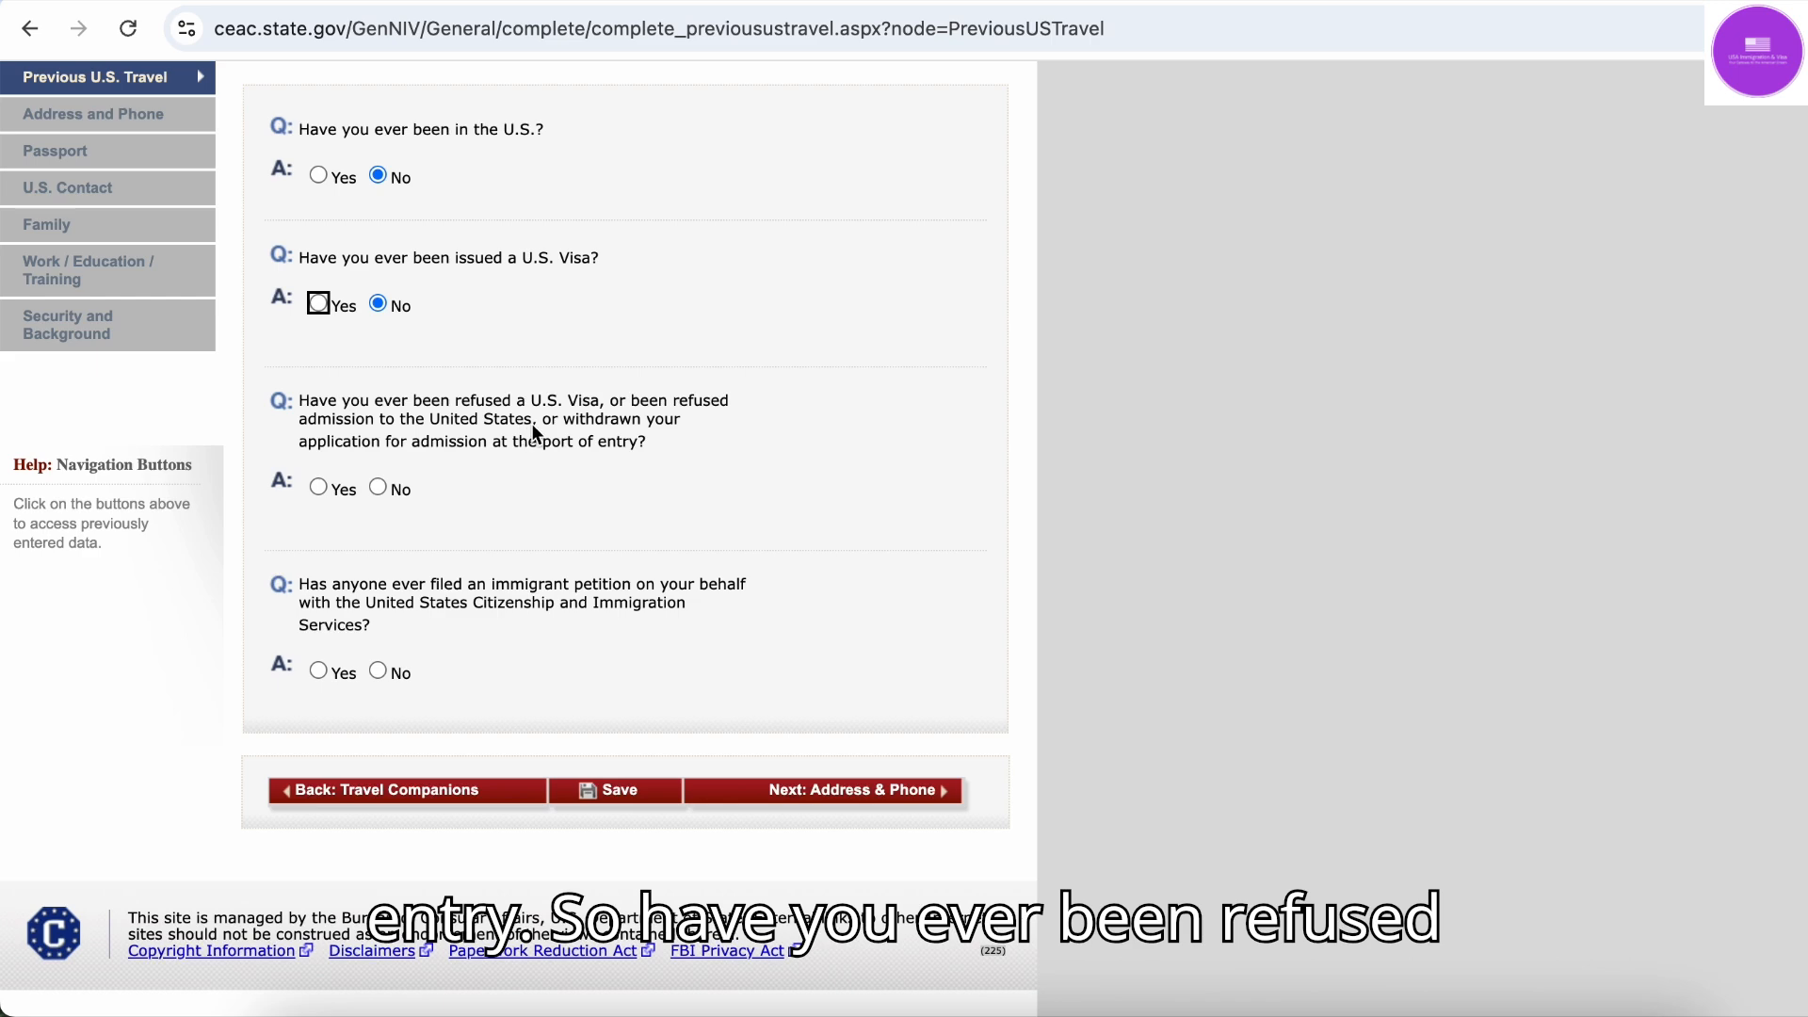
left_click(377, 487)
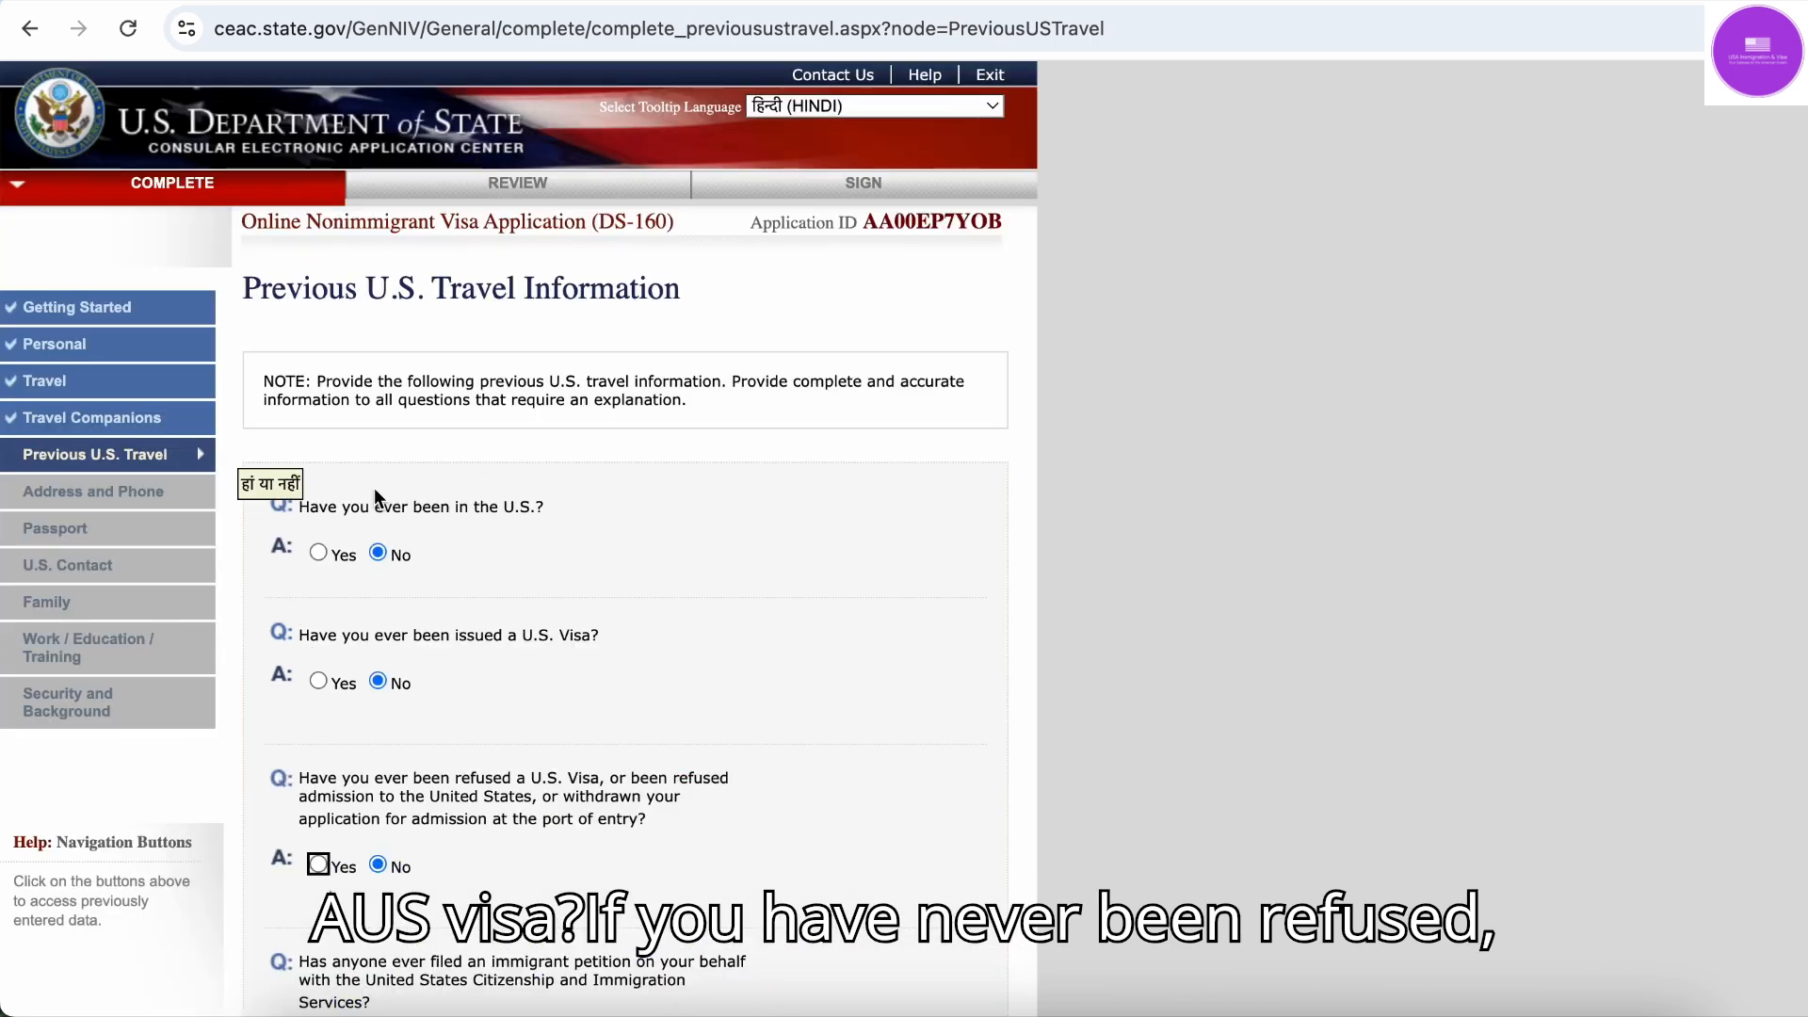
Try Yes on the visa refusal question to check its explanation field, and return the answer to No
scroll(370, 603, "down", 1)
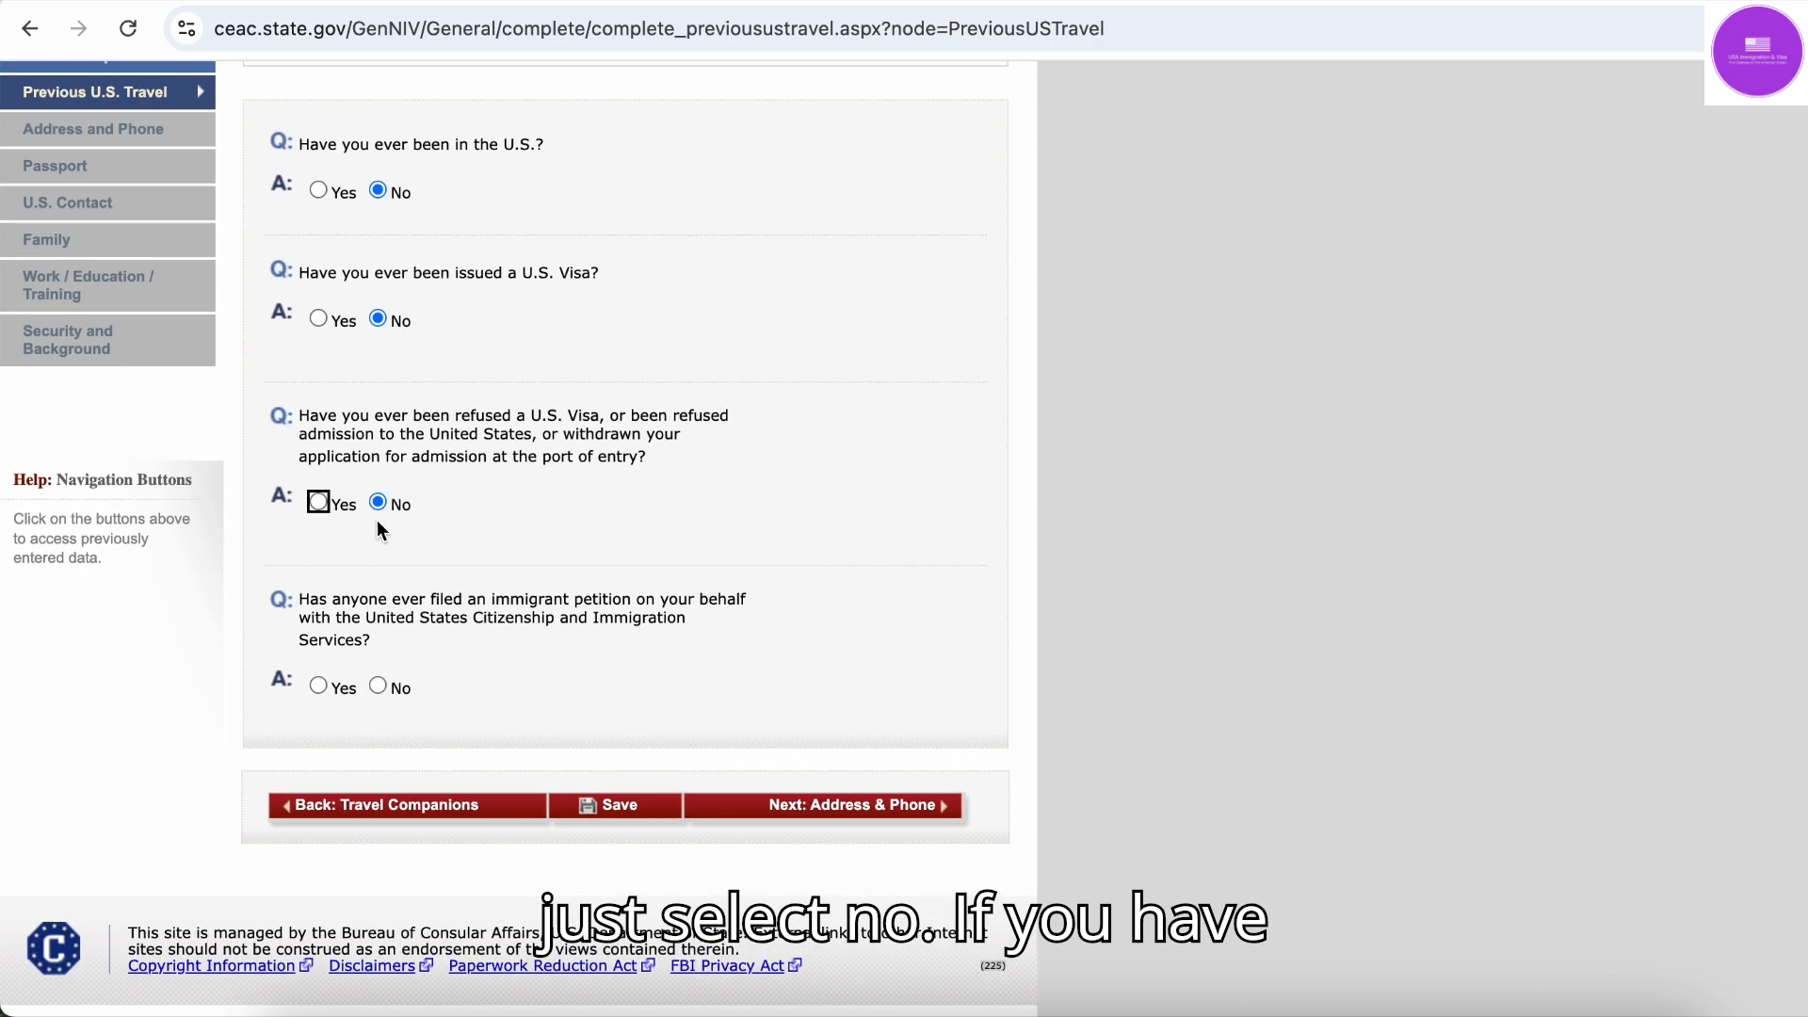
left_click(320, 502)
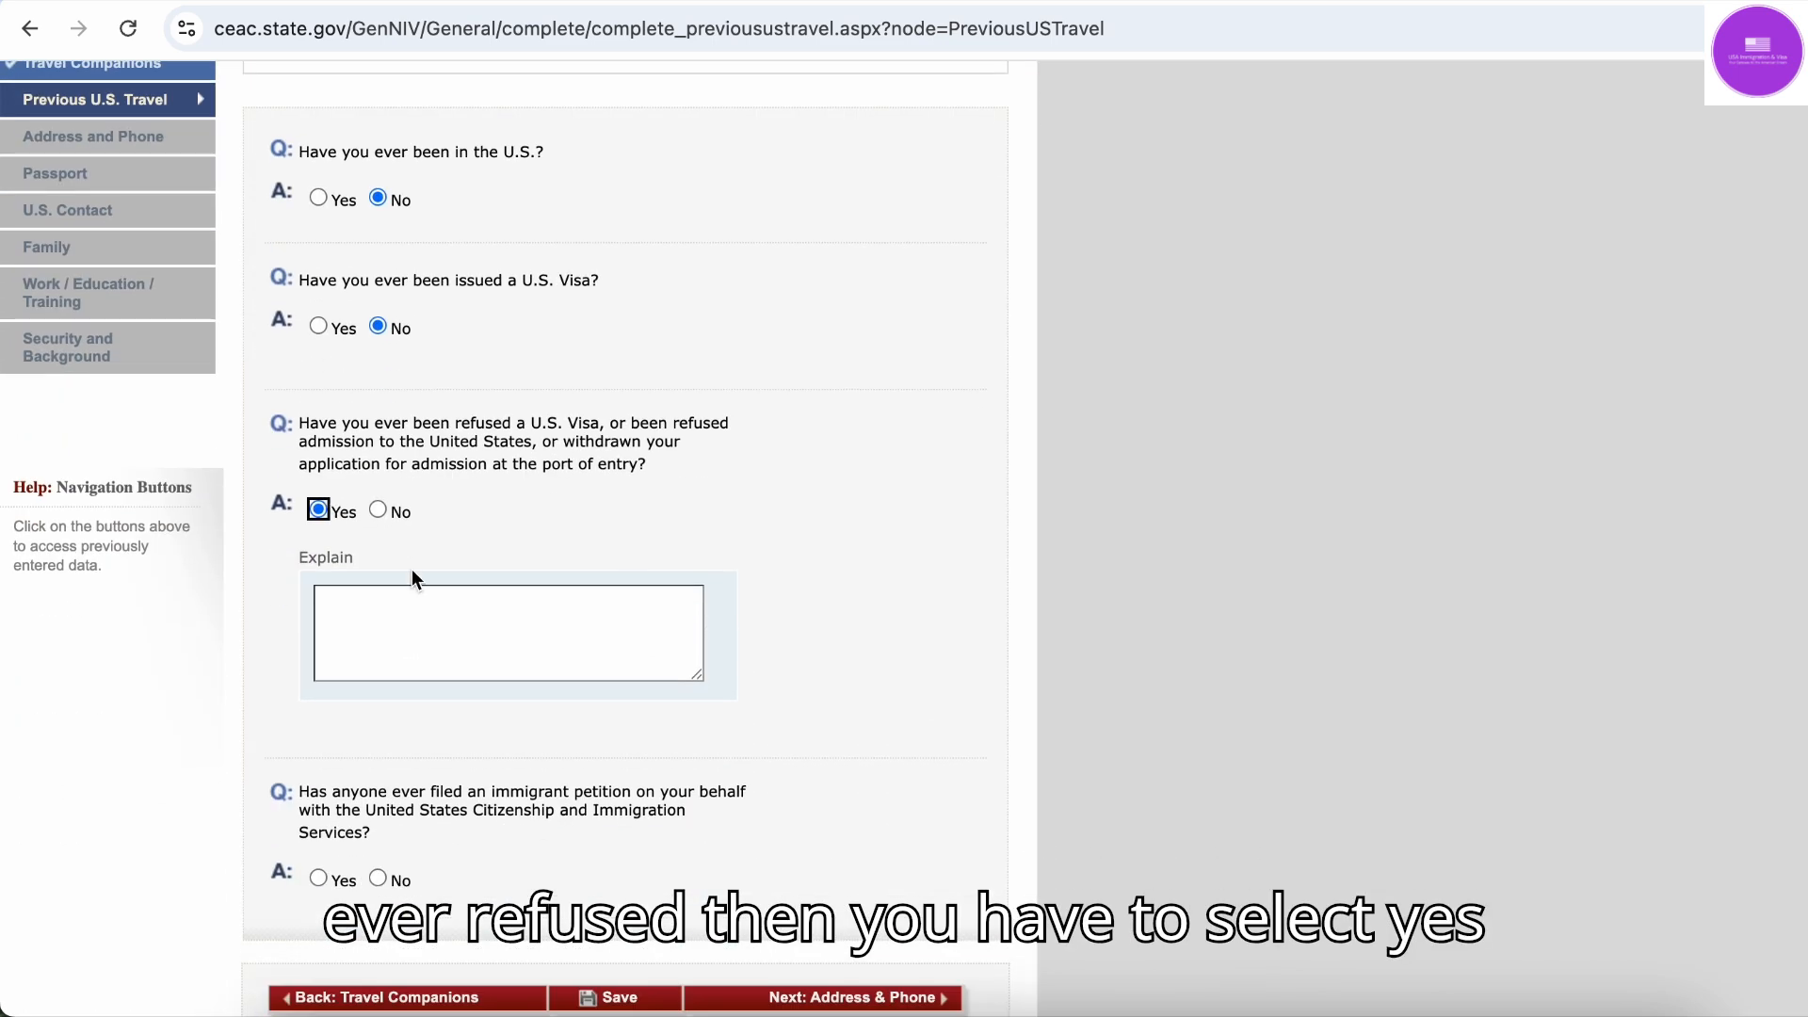
left_click(390, 602)
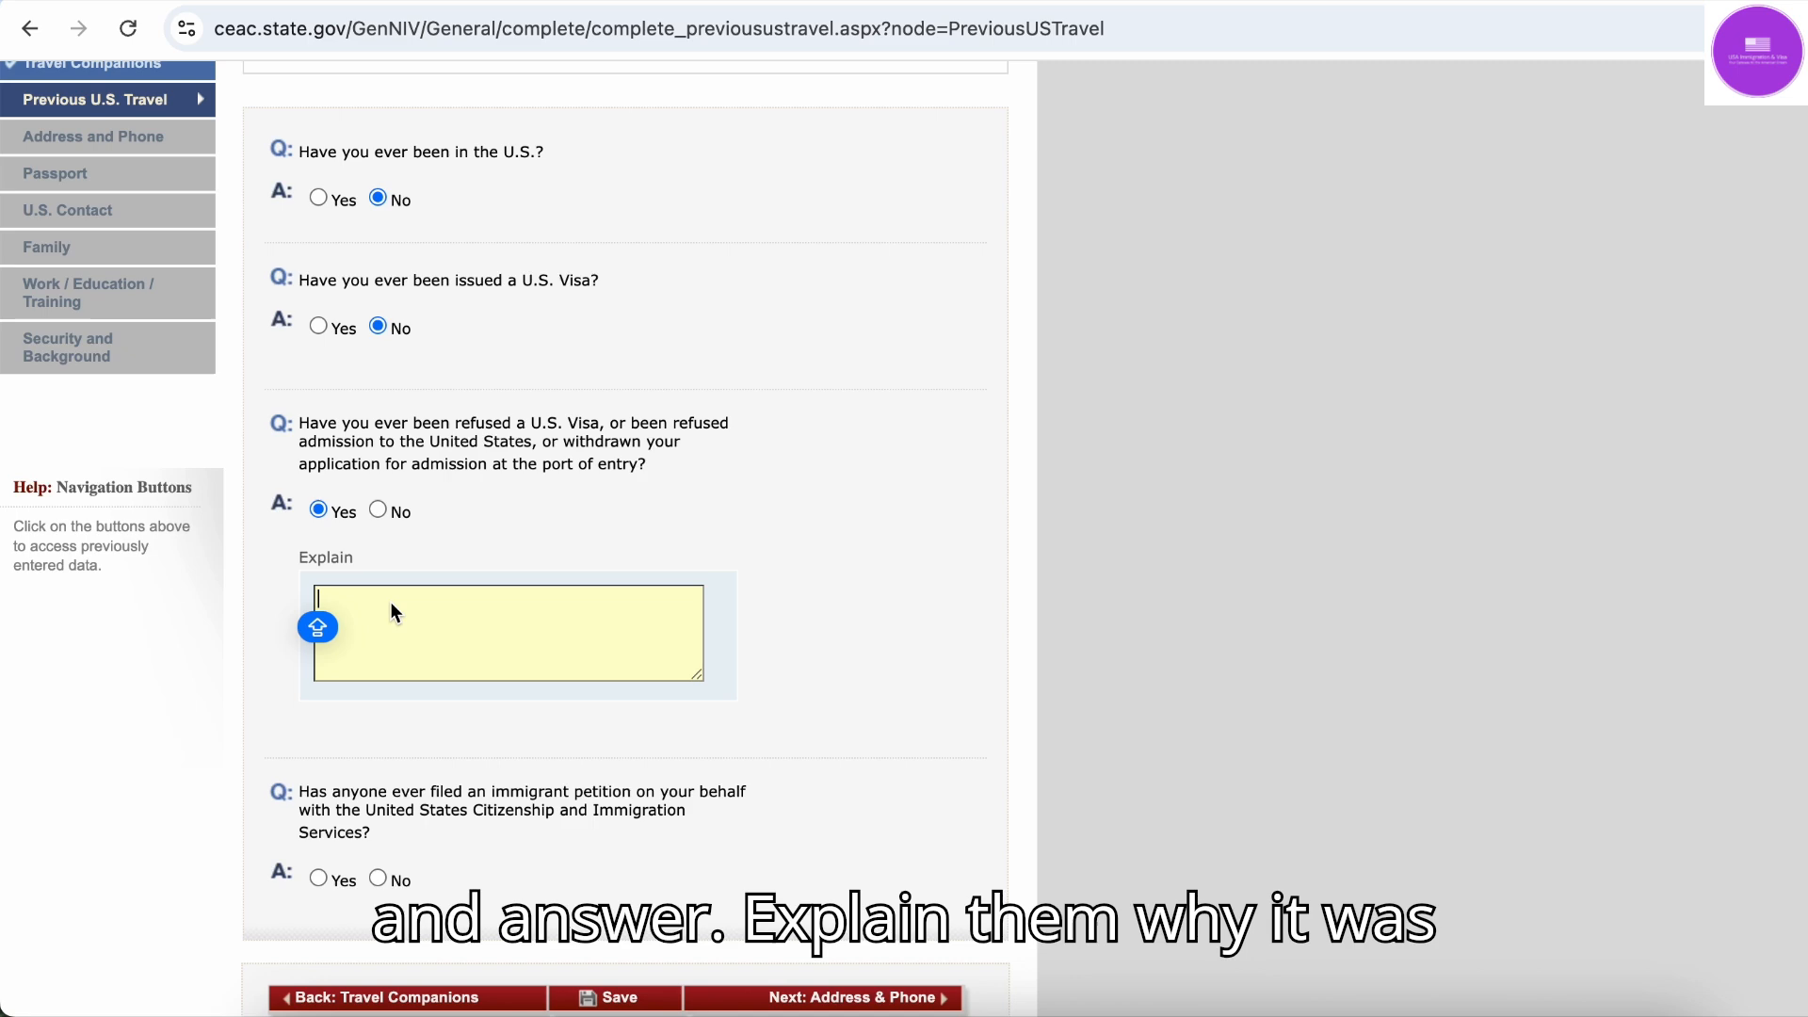
scroll(390, 602, "down", 1)
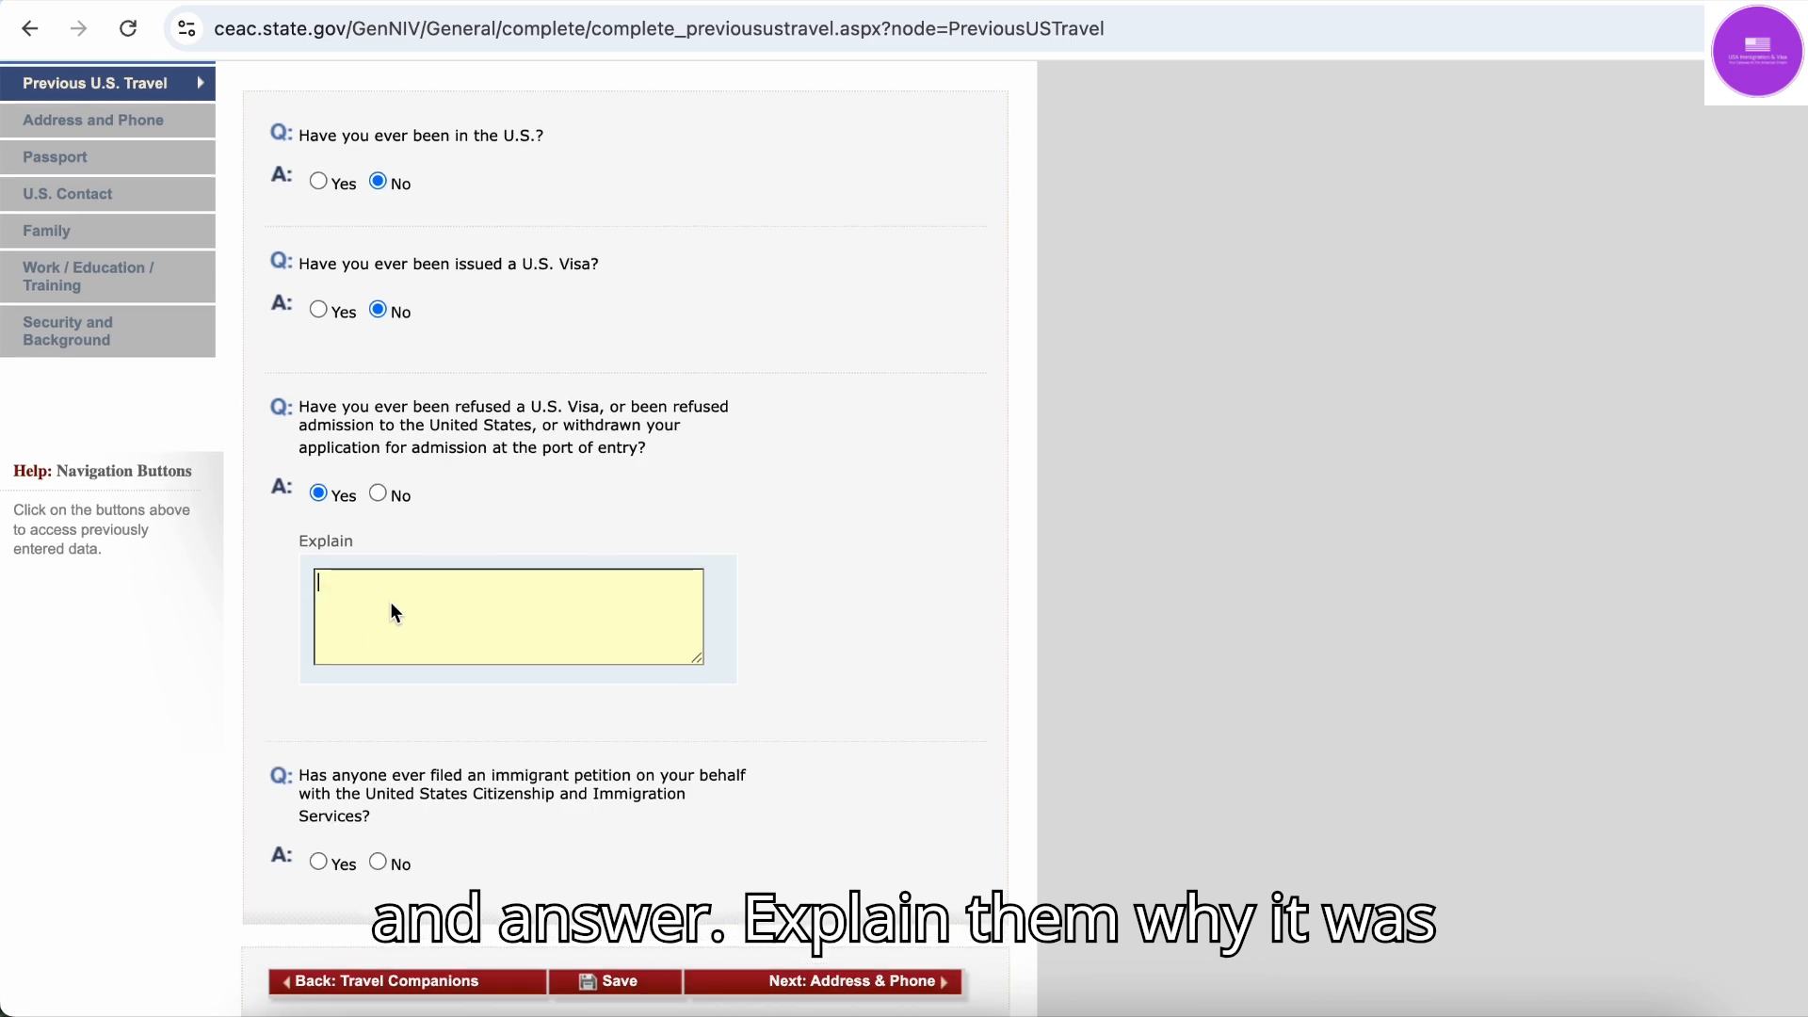
left_click(378, 494)
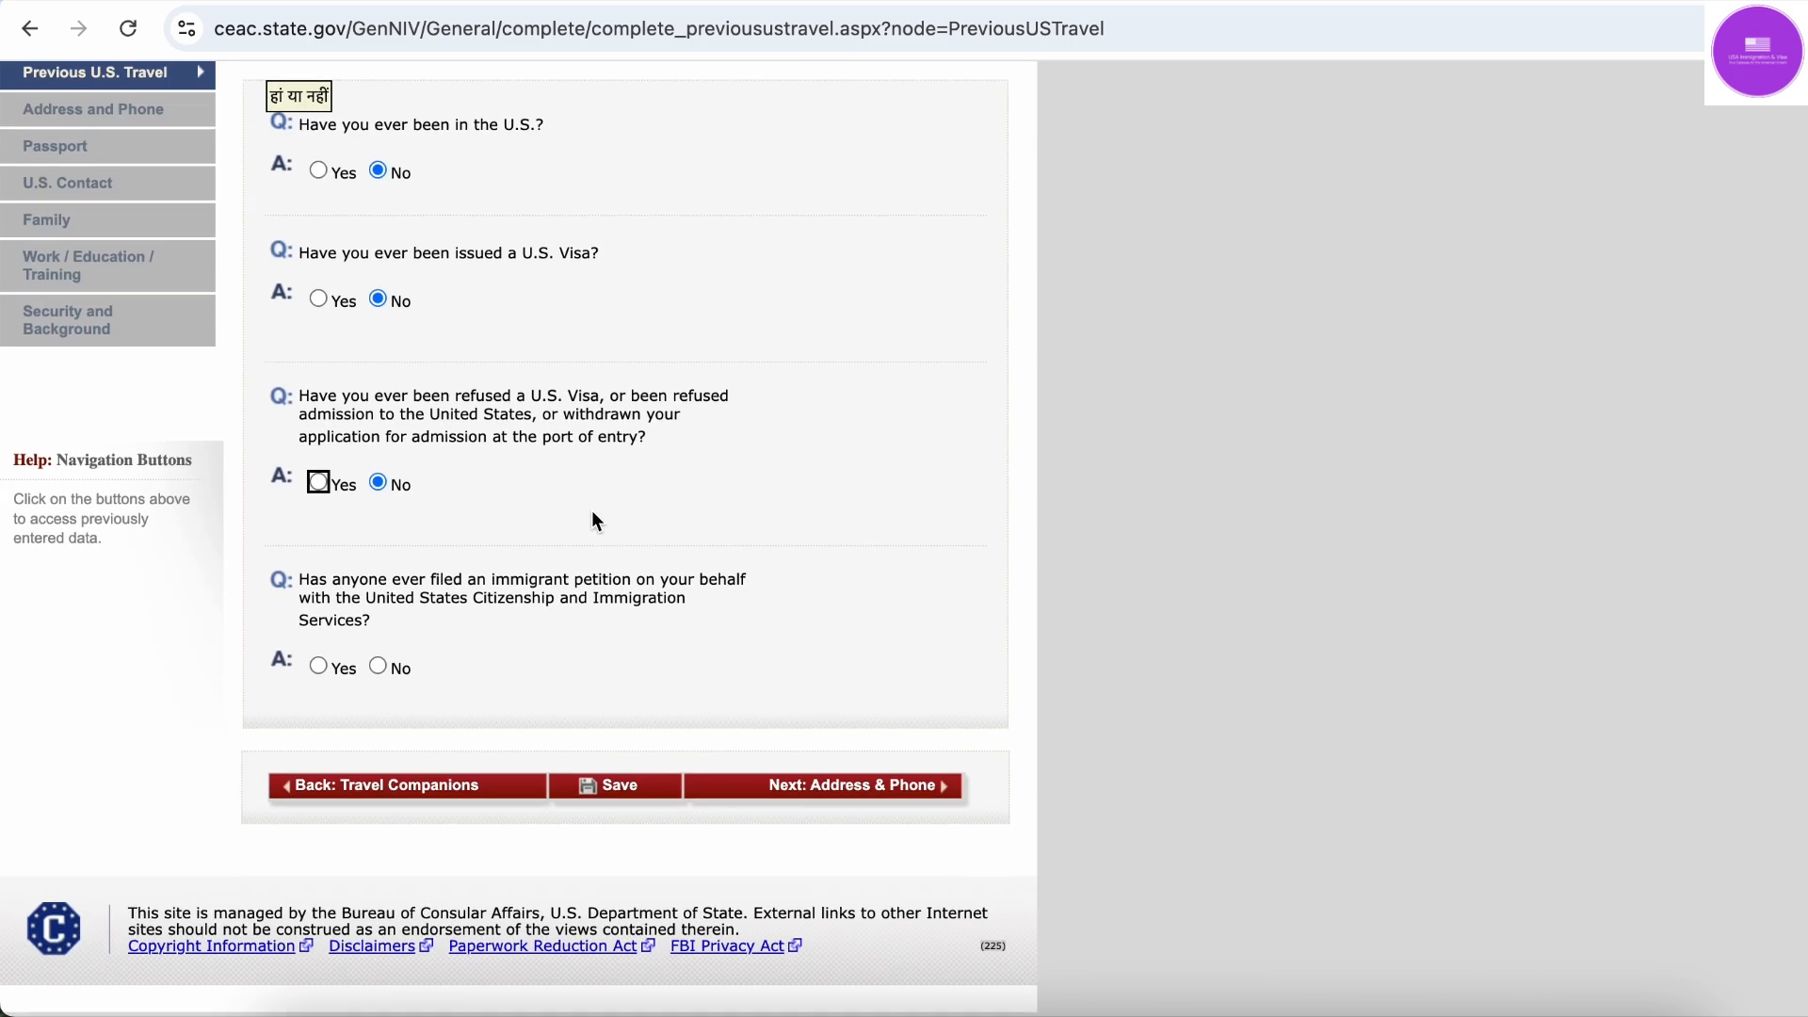
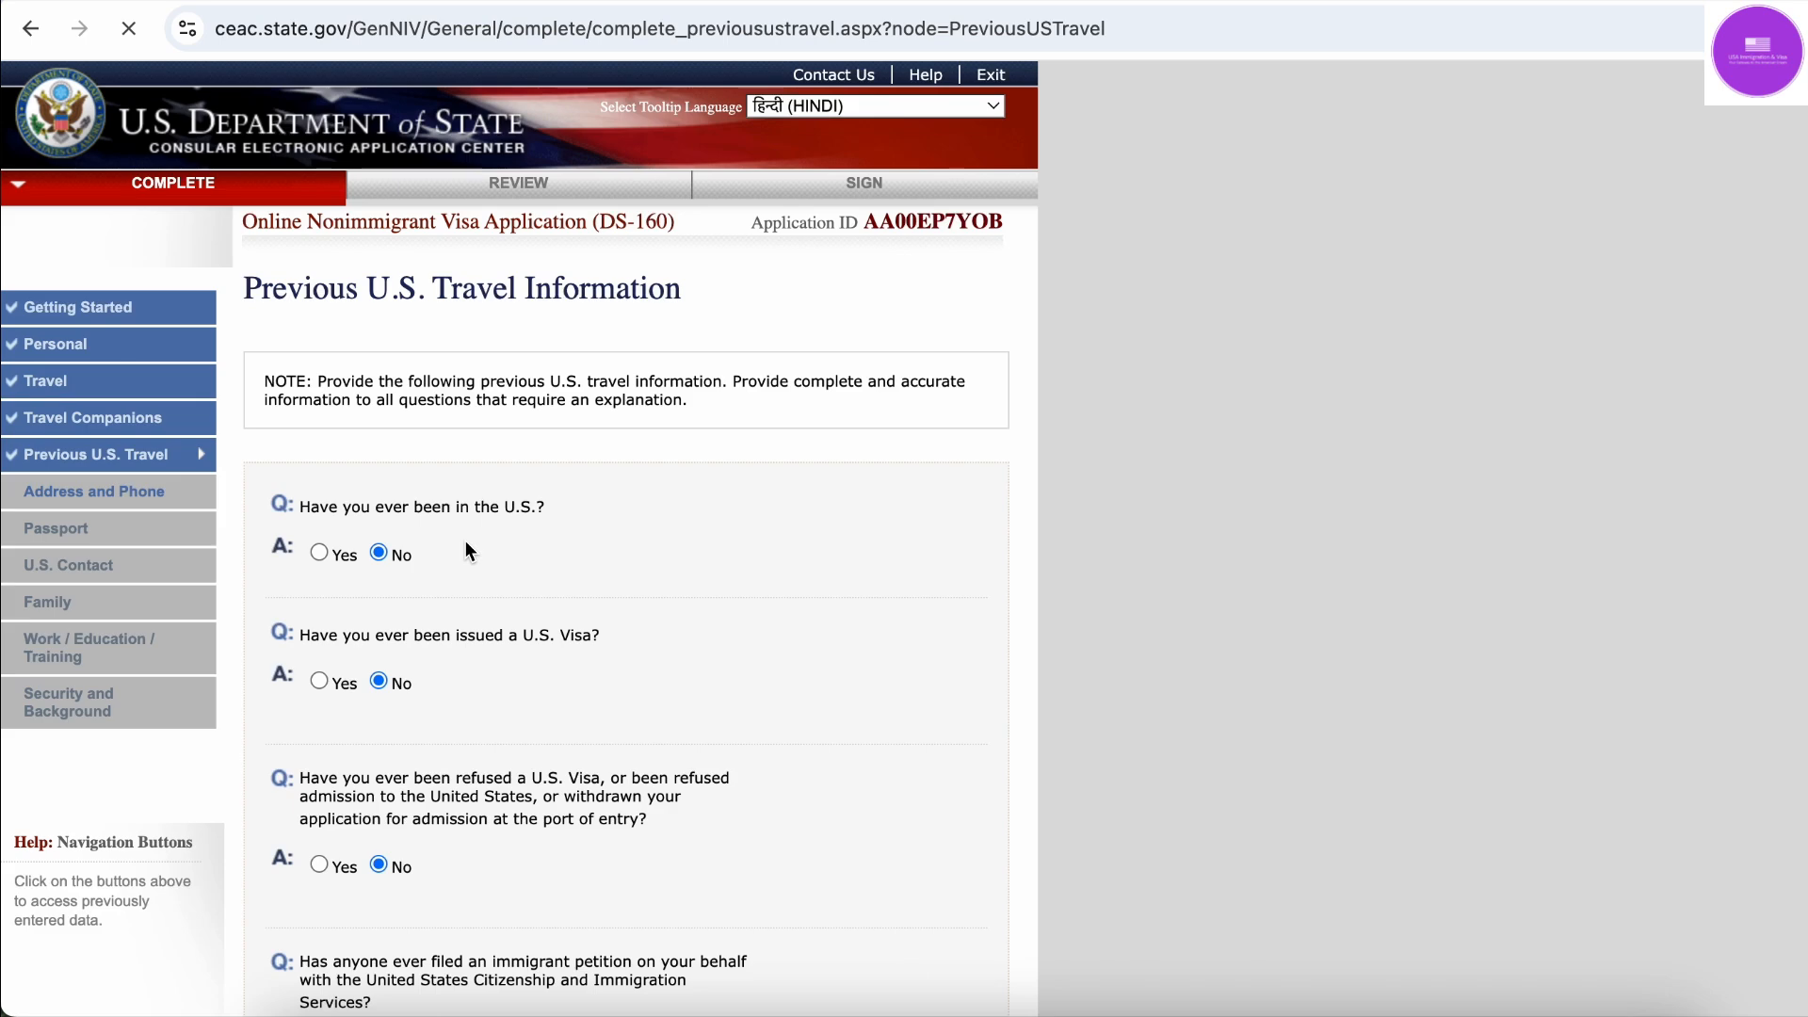
Continue to the Address and Phone page and enter the first line of the home street address
scroll(465, 541, "down", 5)
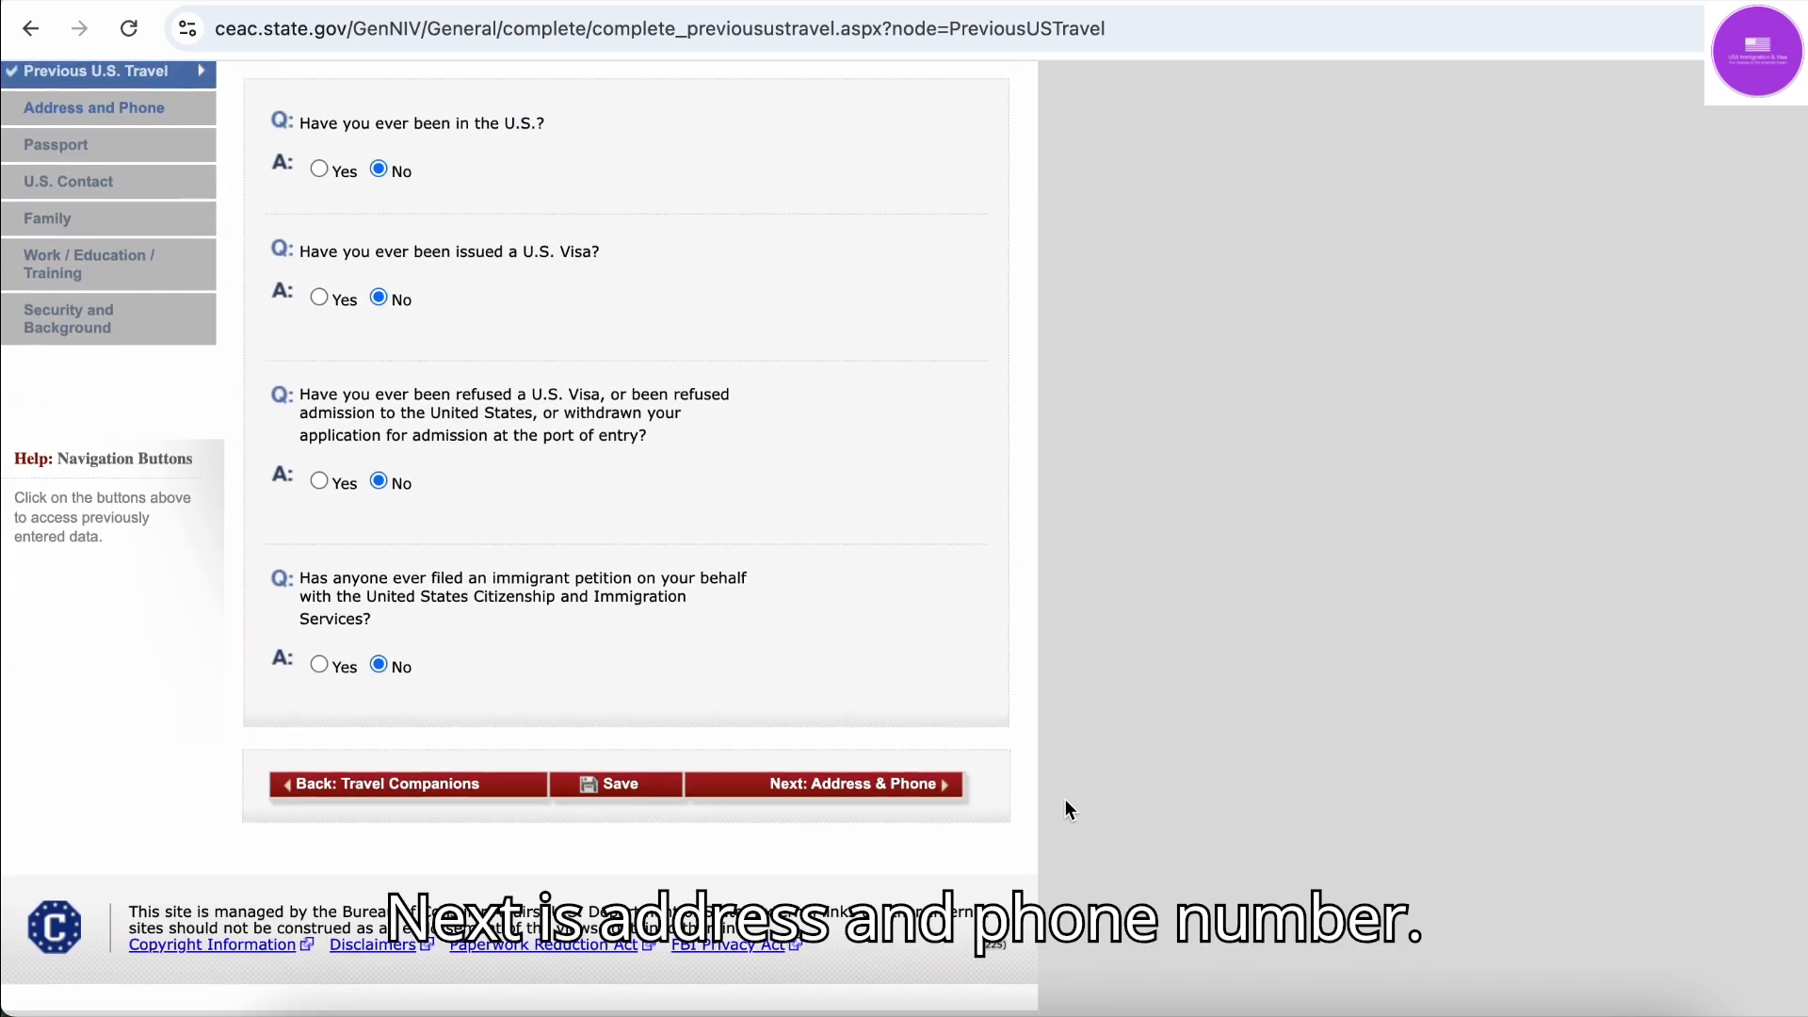
left_click(904, 789)
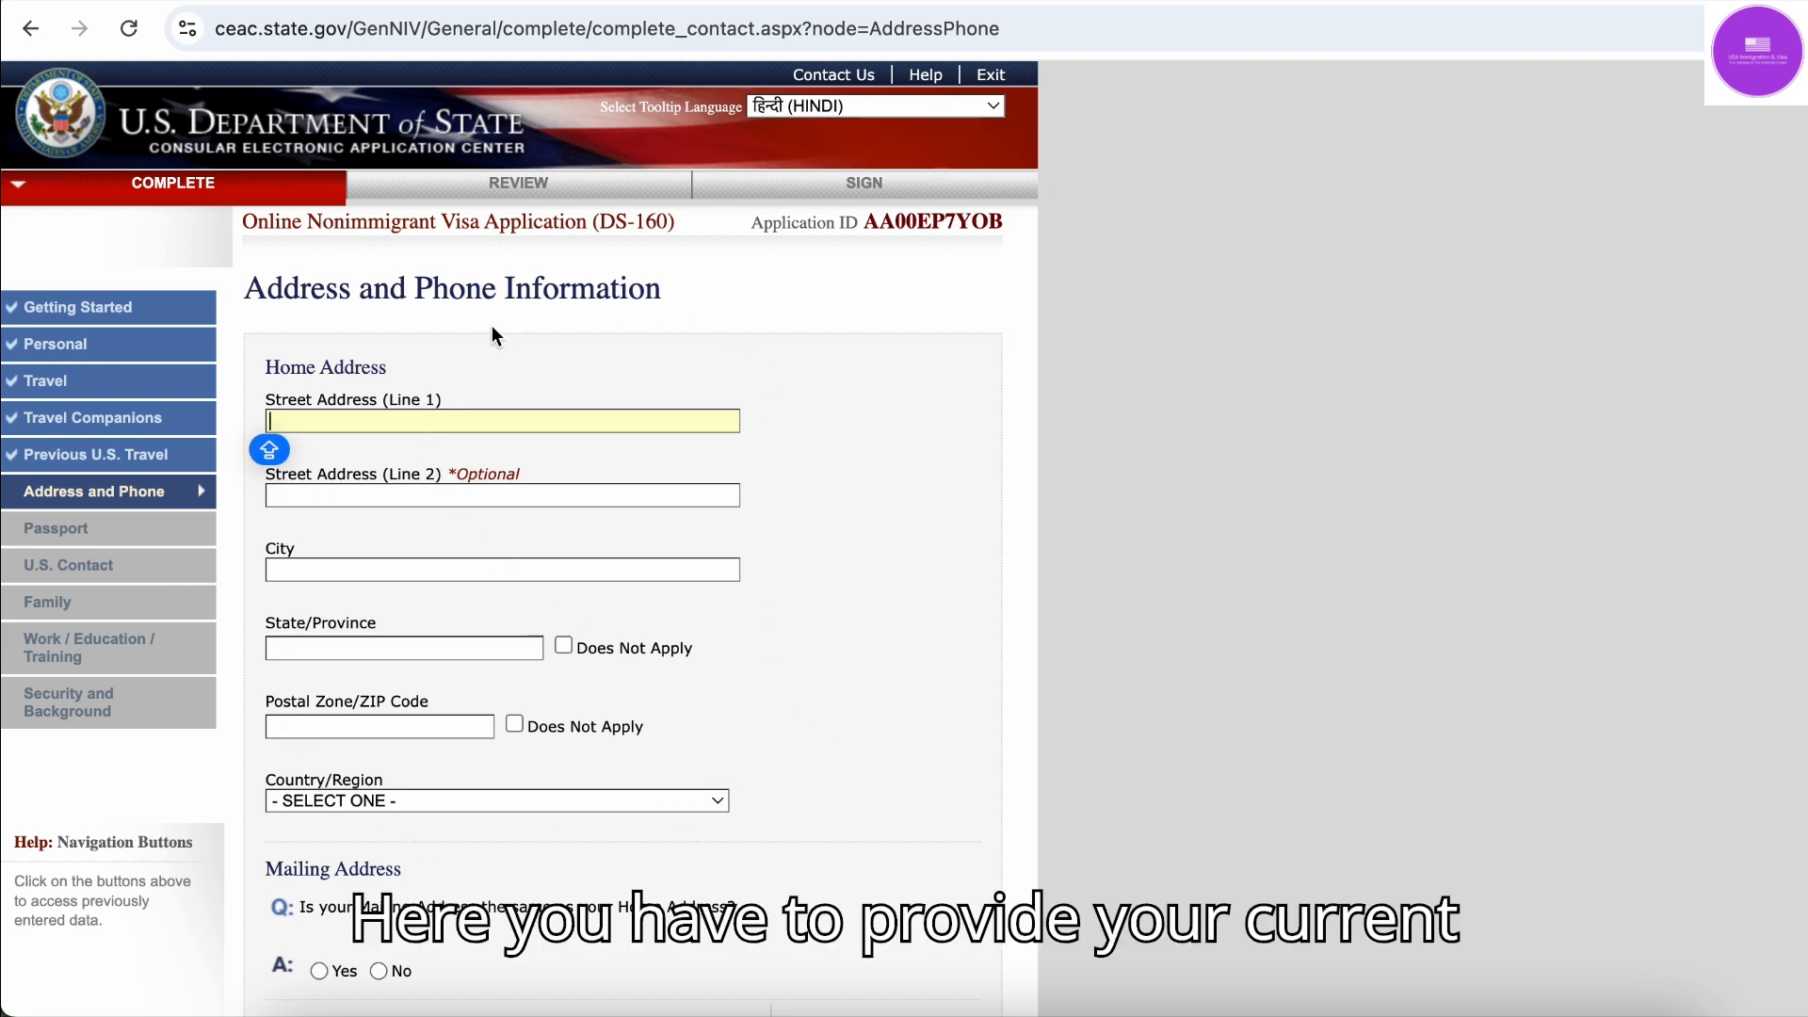
left_click(467, 421)
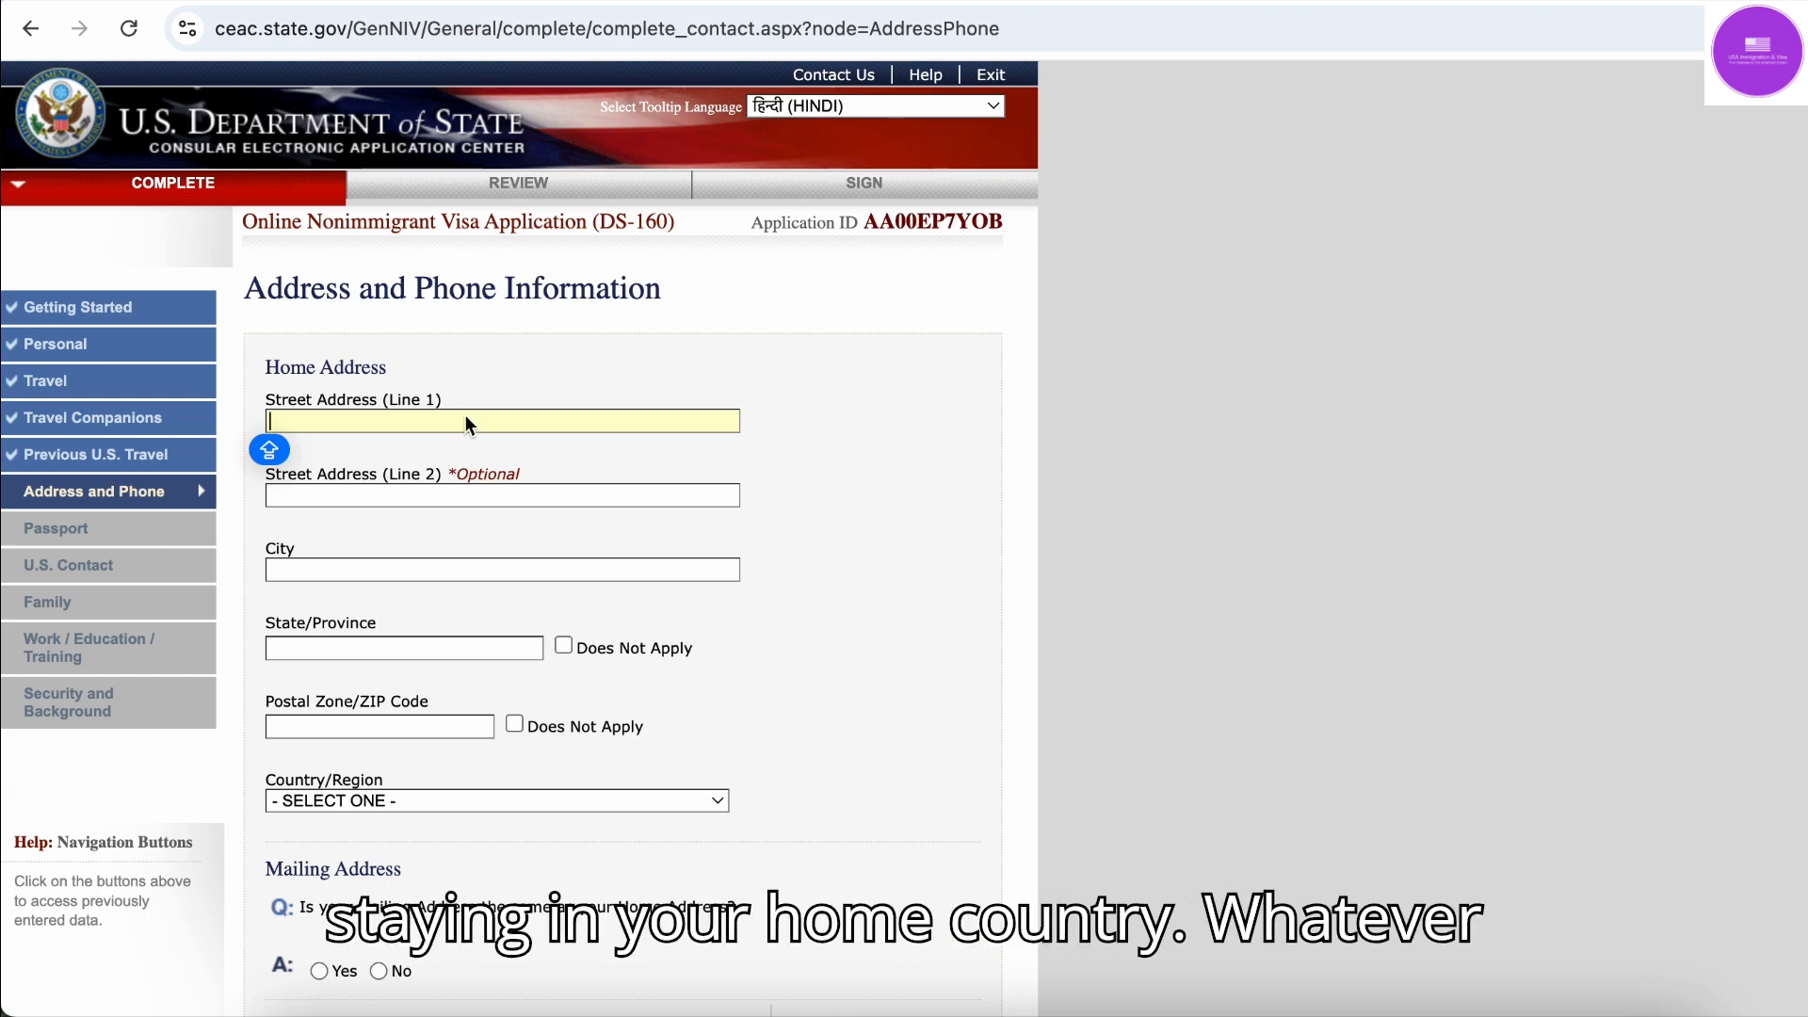
left_click(465, 421)
left_click(479, 468)
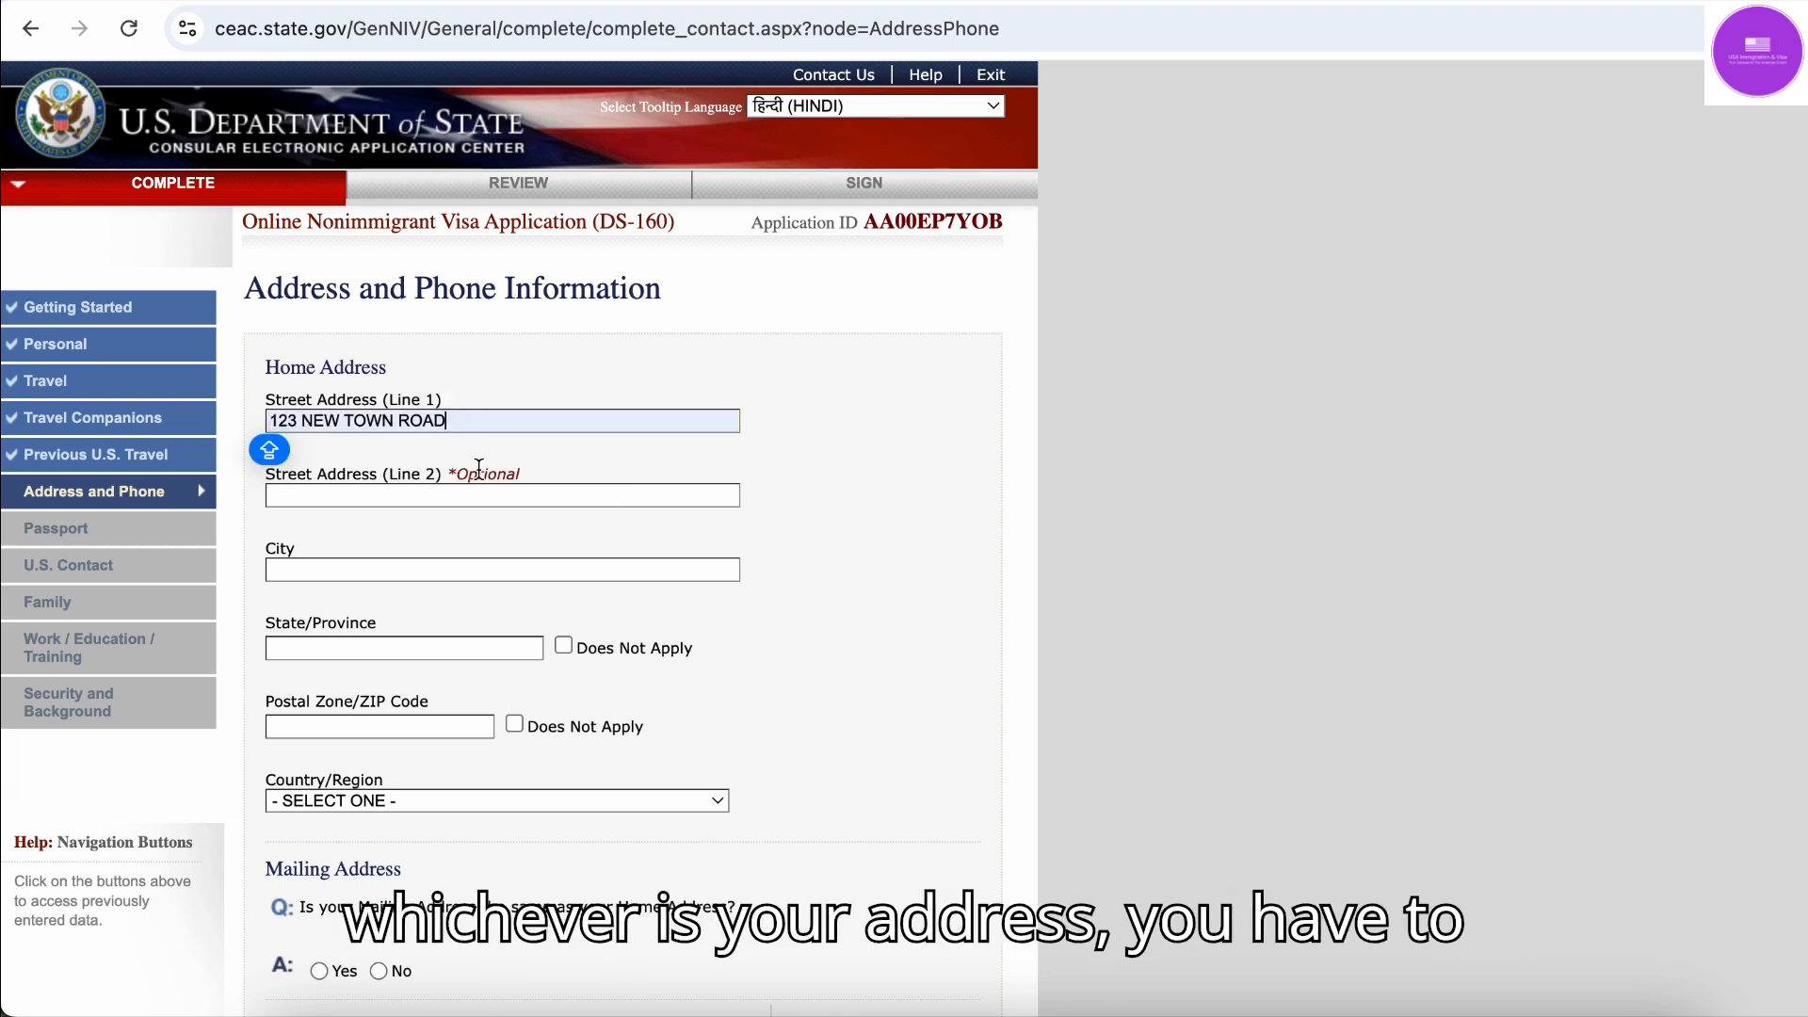
Fill in the home address's city, state and postal code, and choose INDIA as its country
left_click(421, 570)
left_click(437, 625)
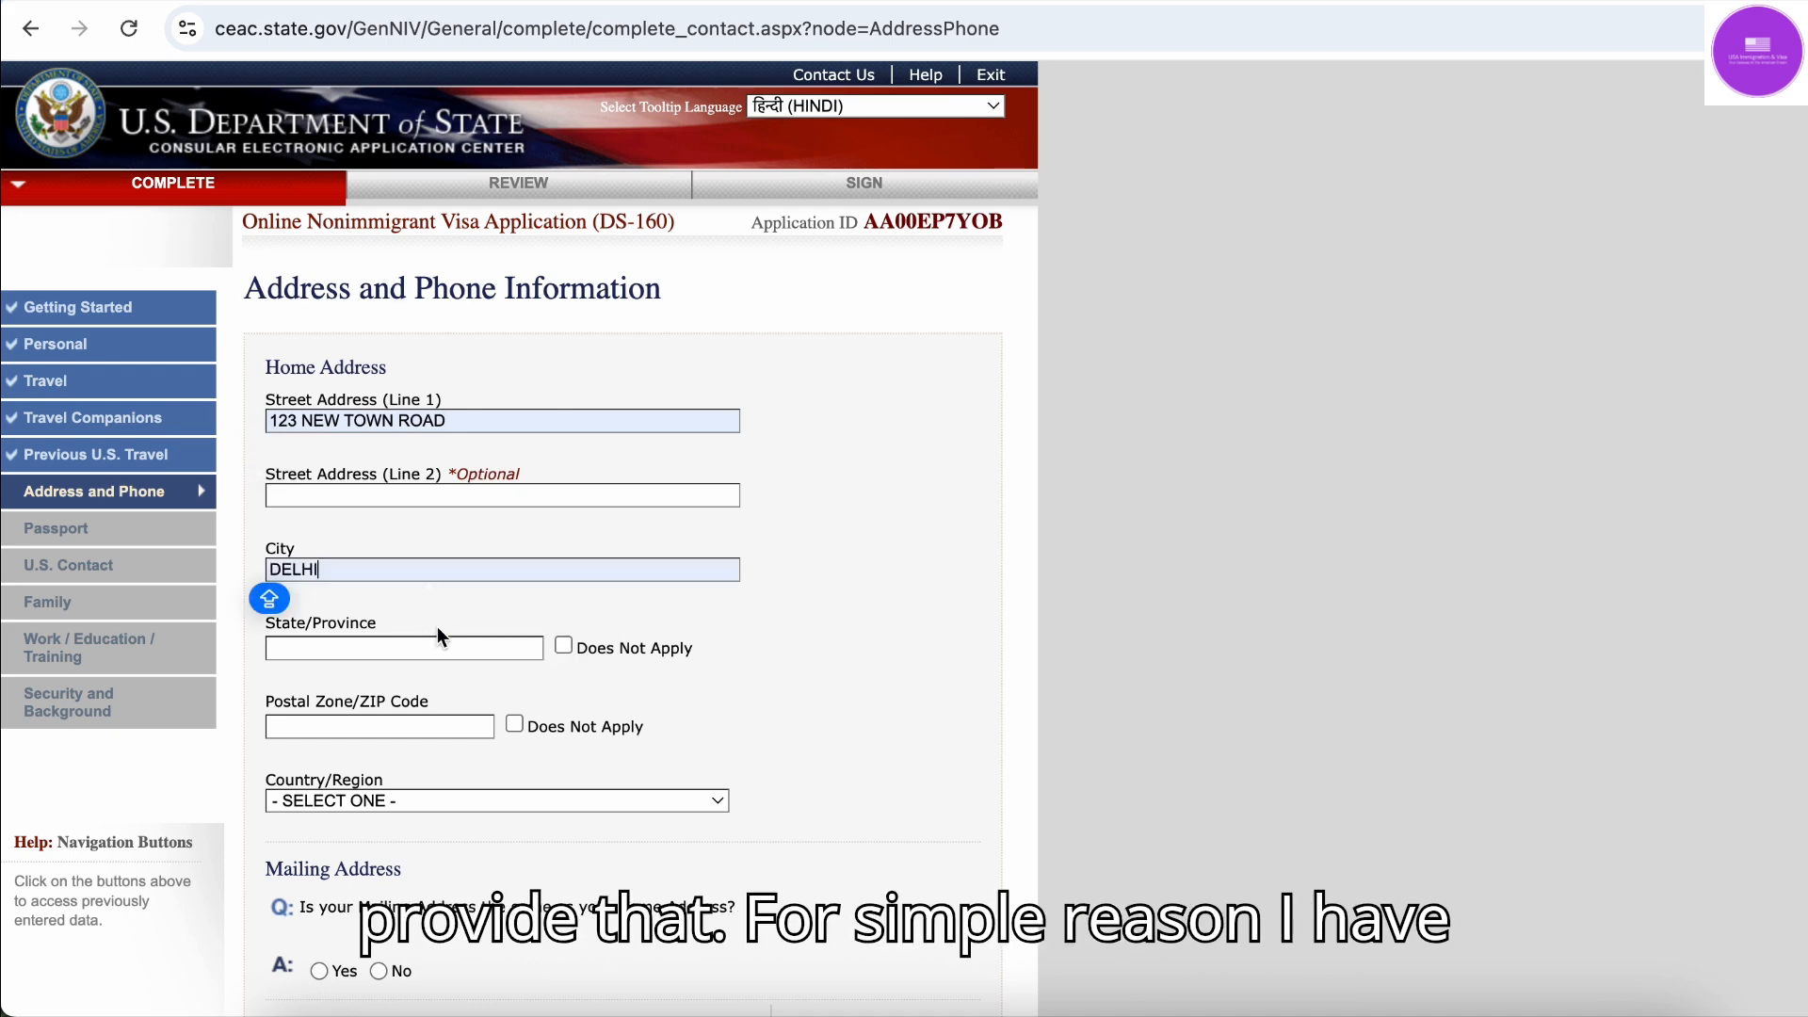
left_click(404, 648)
left_click(415, 704)
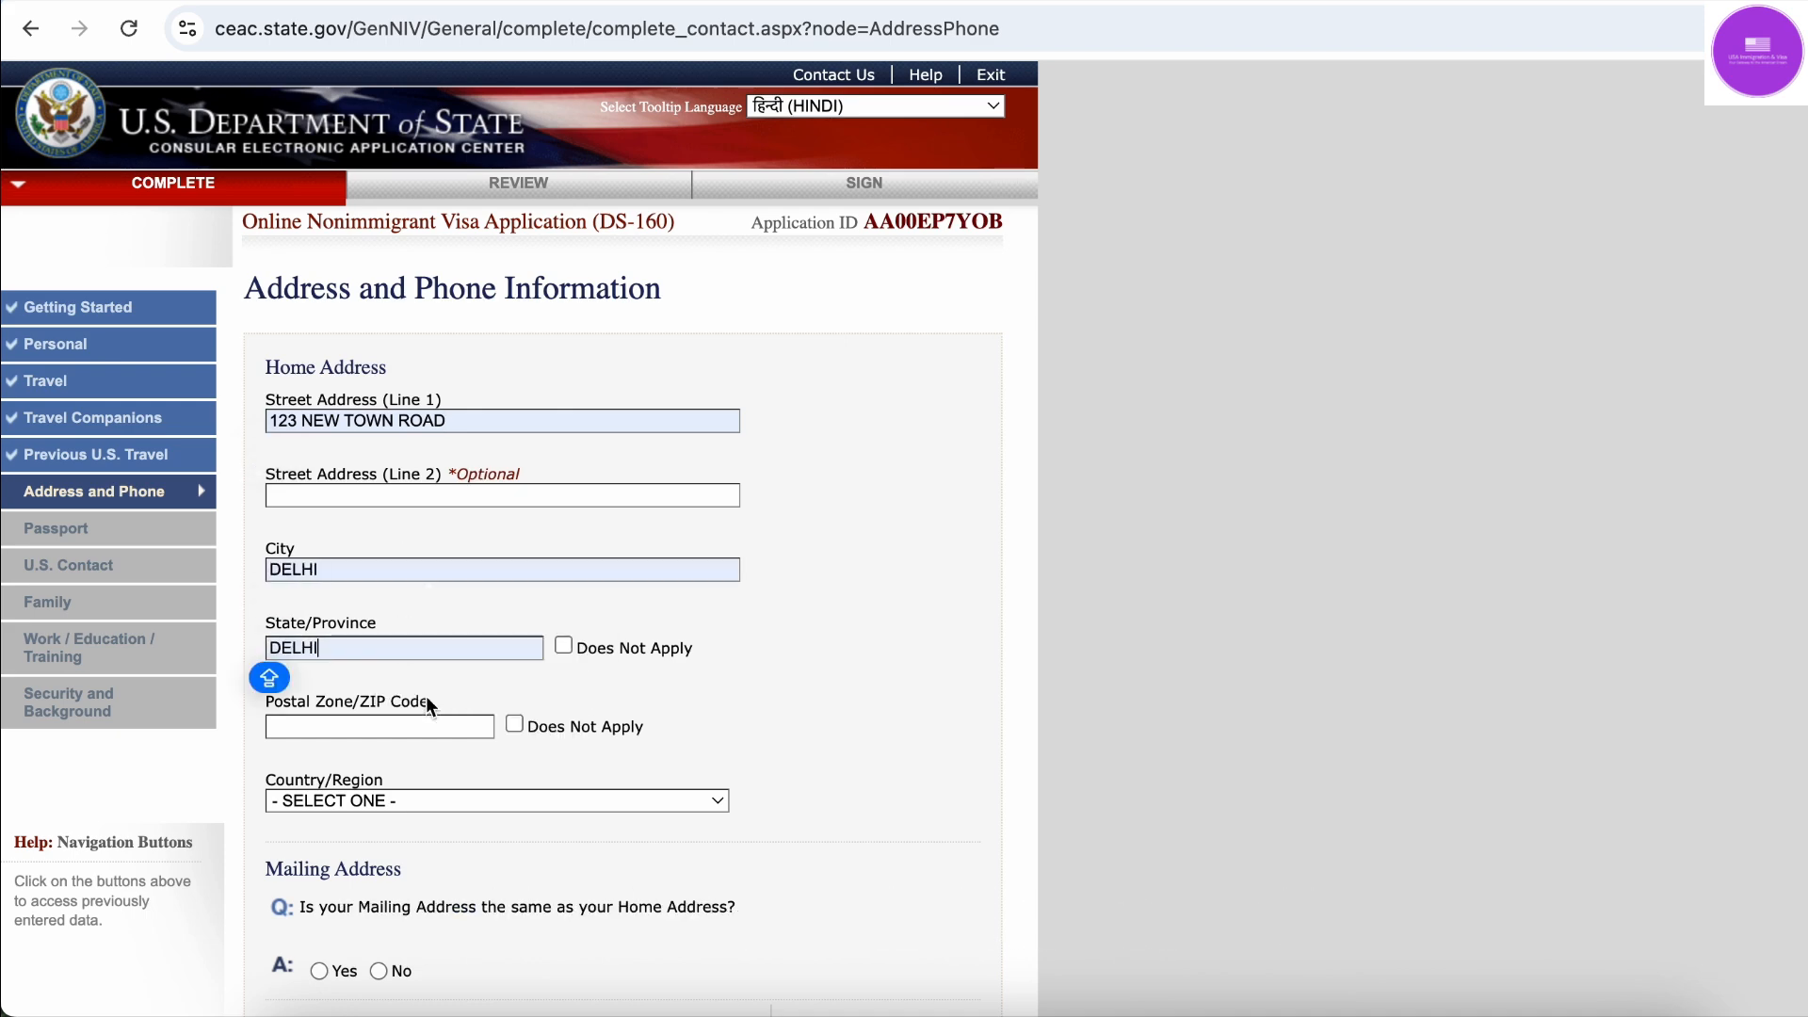
left_click(392, 727)
left_click(401, 781)
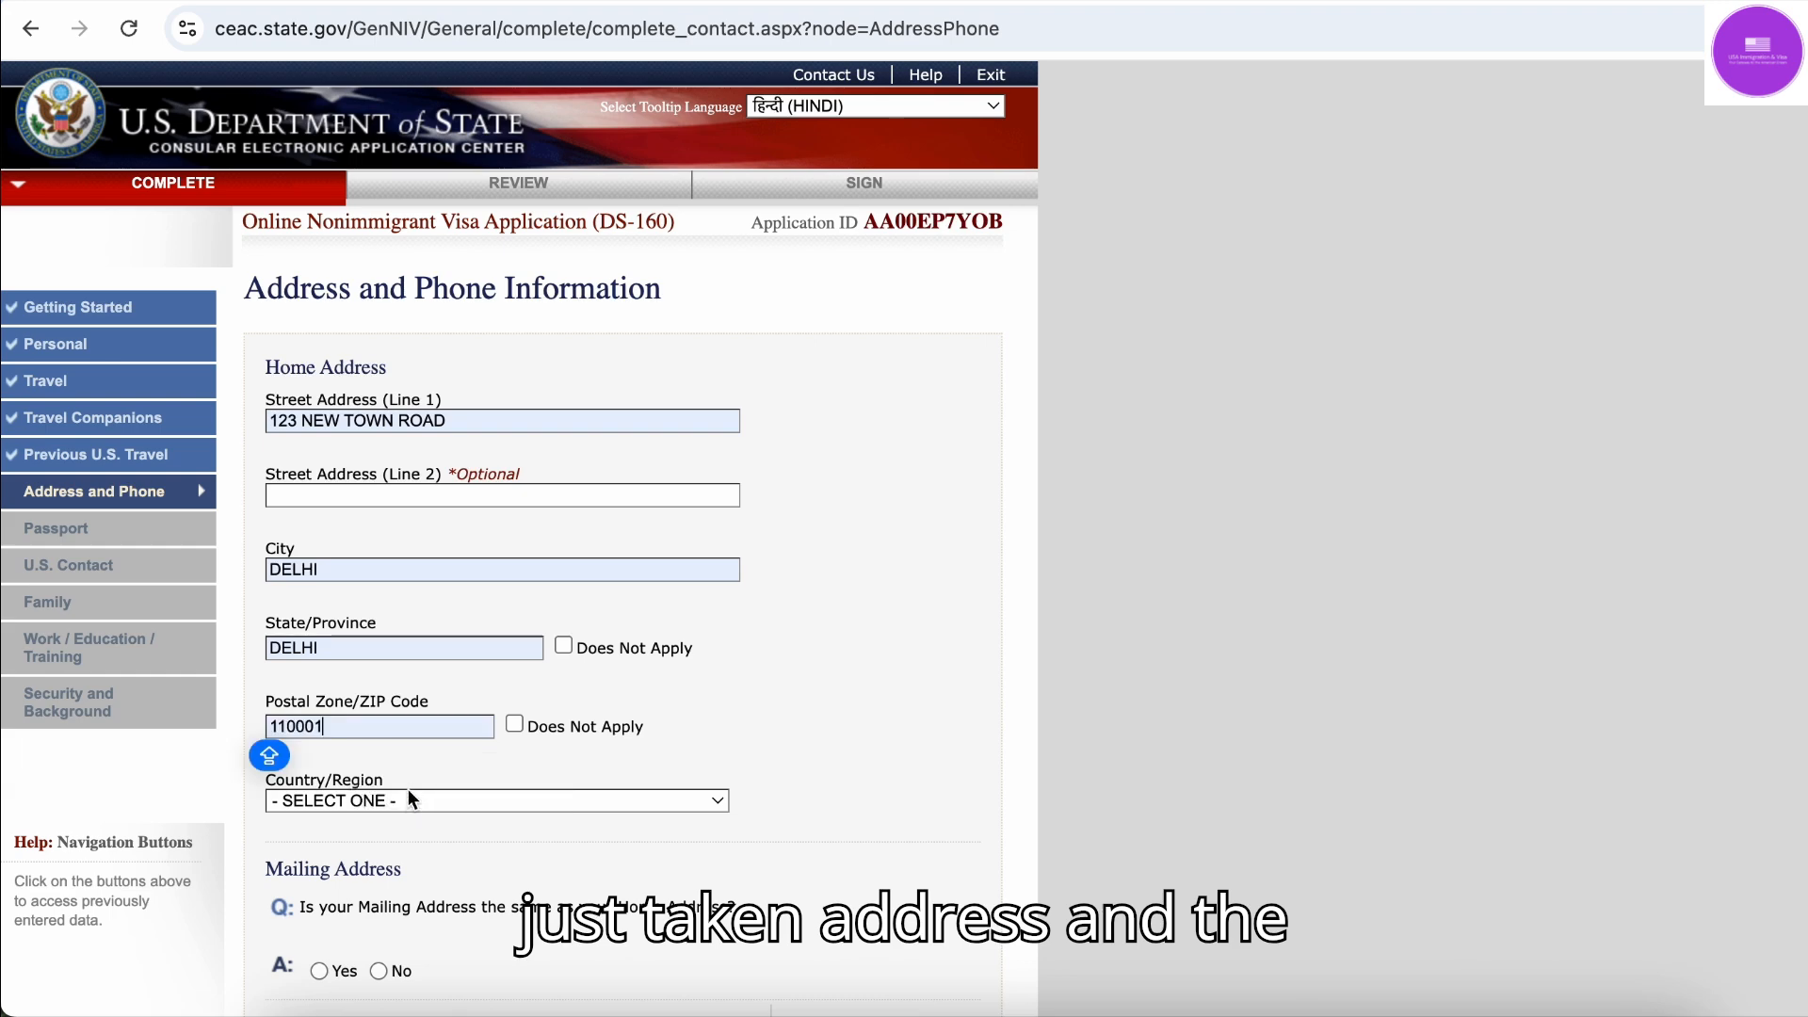
left_click(409, 799)
type("india")
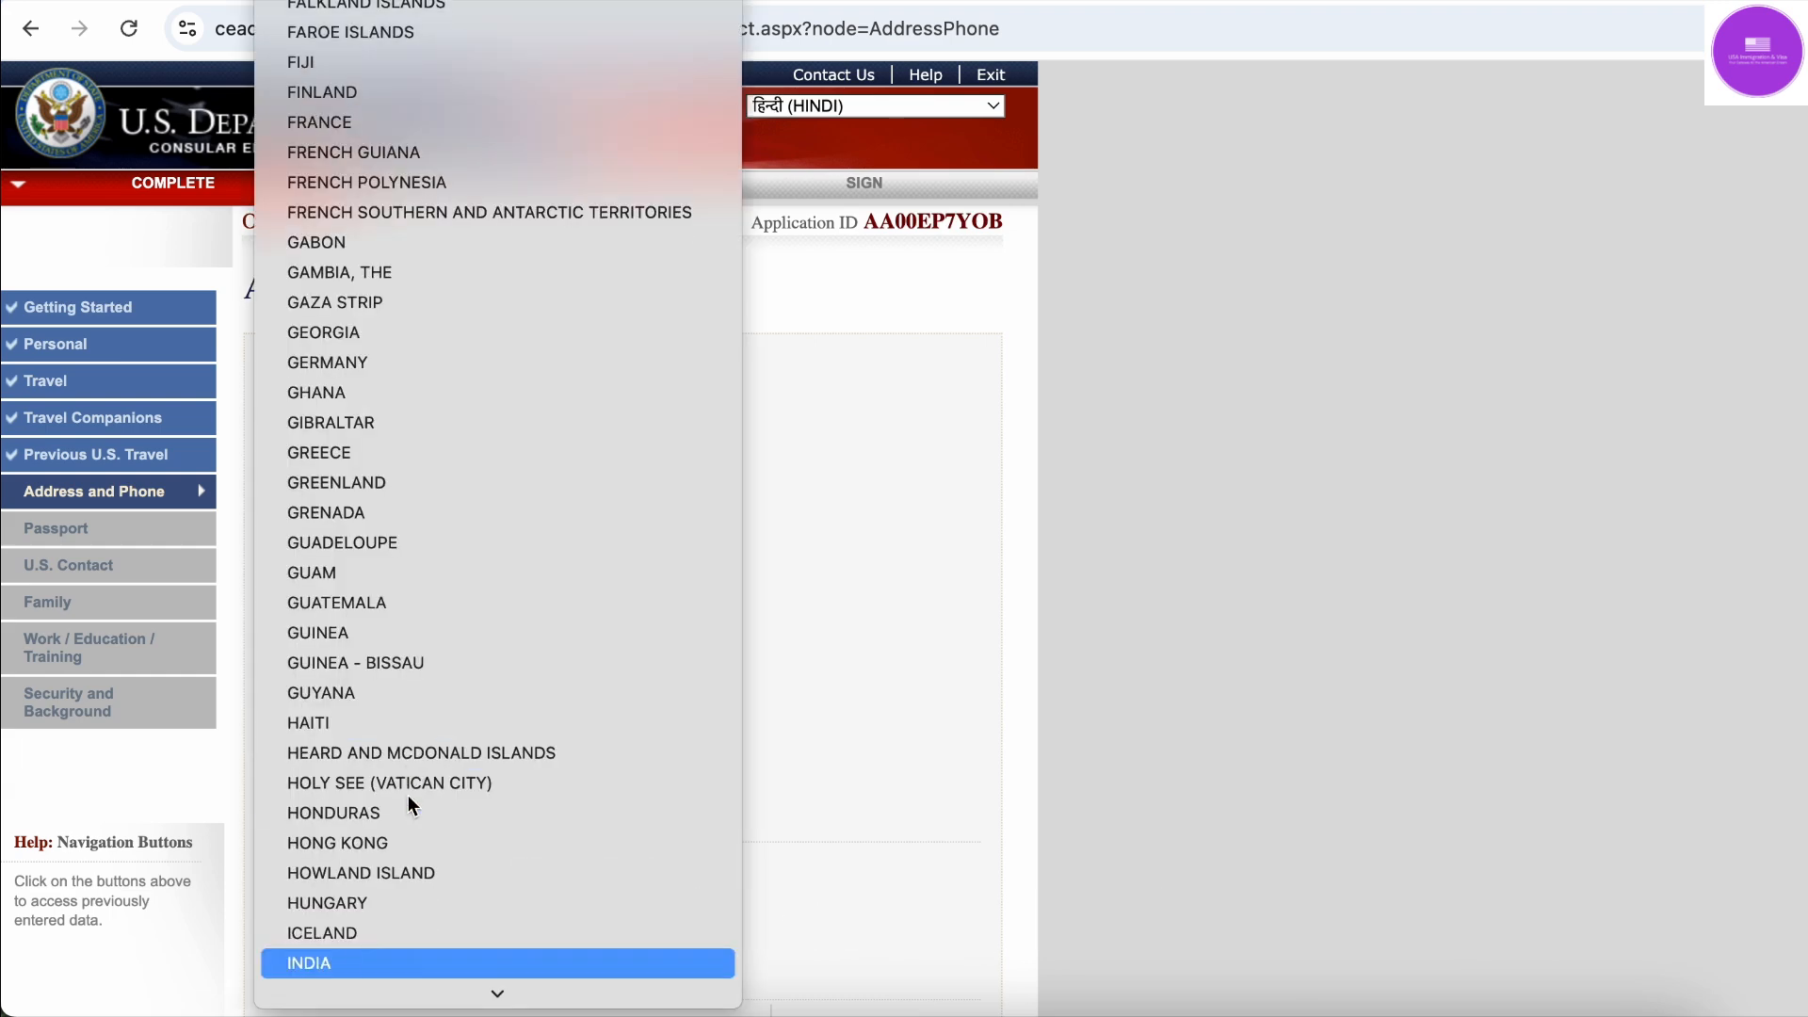
key("Return")
Answer Yes to the mailing address being the same as the home address
scroll(409, 805, "down", 3)
scroll(409, 794, "down", 2)
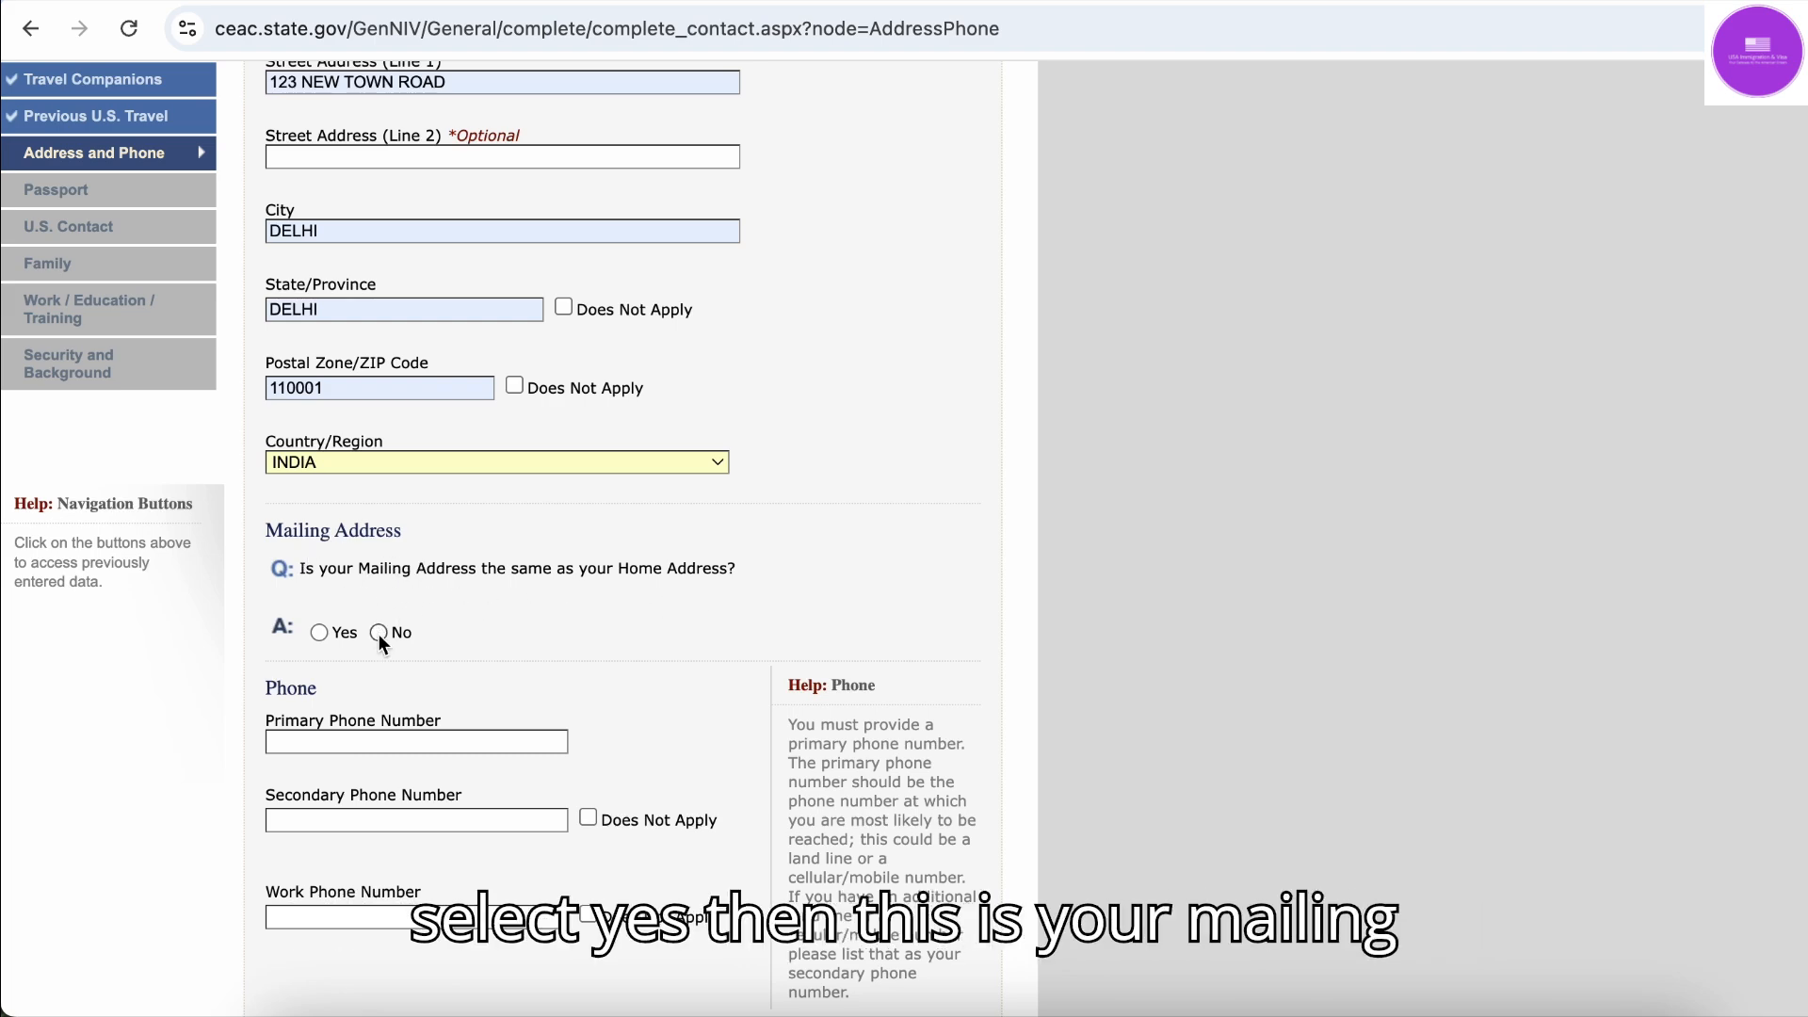
left_click(320, 632)
scroll(445, 642, "down", 2)
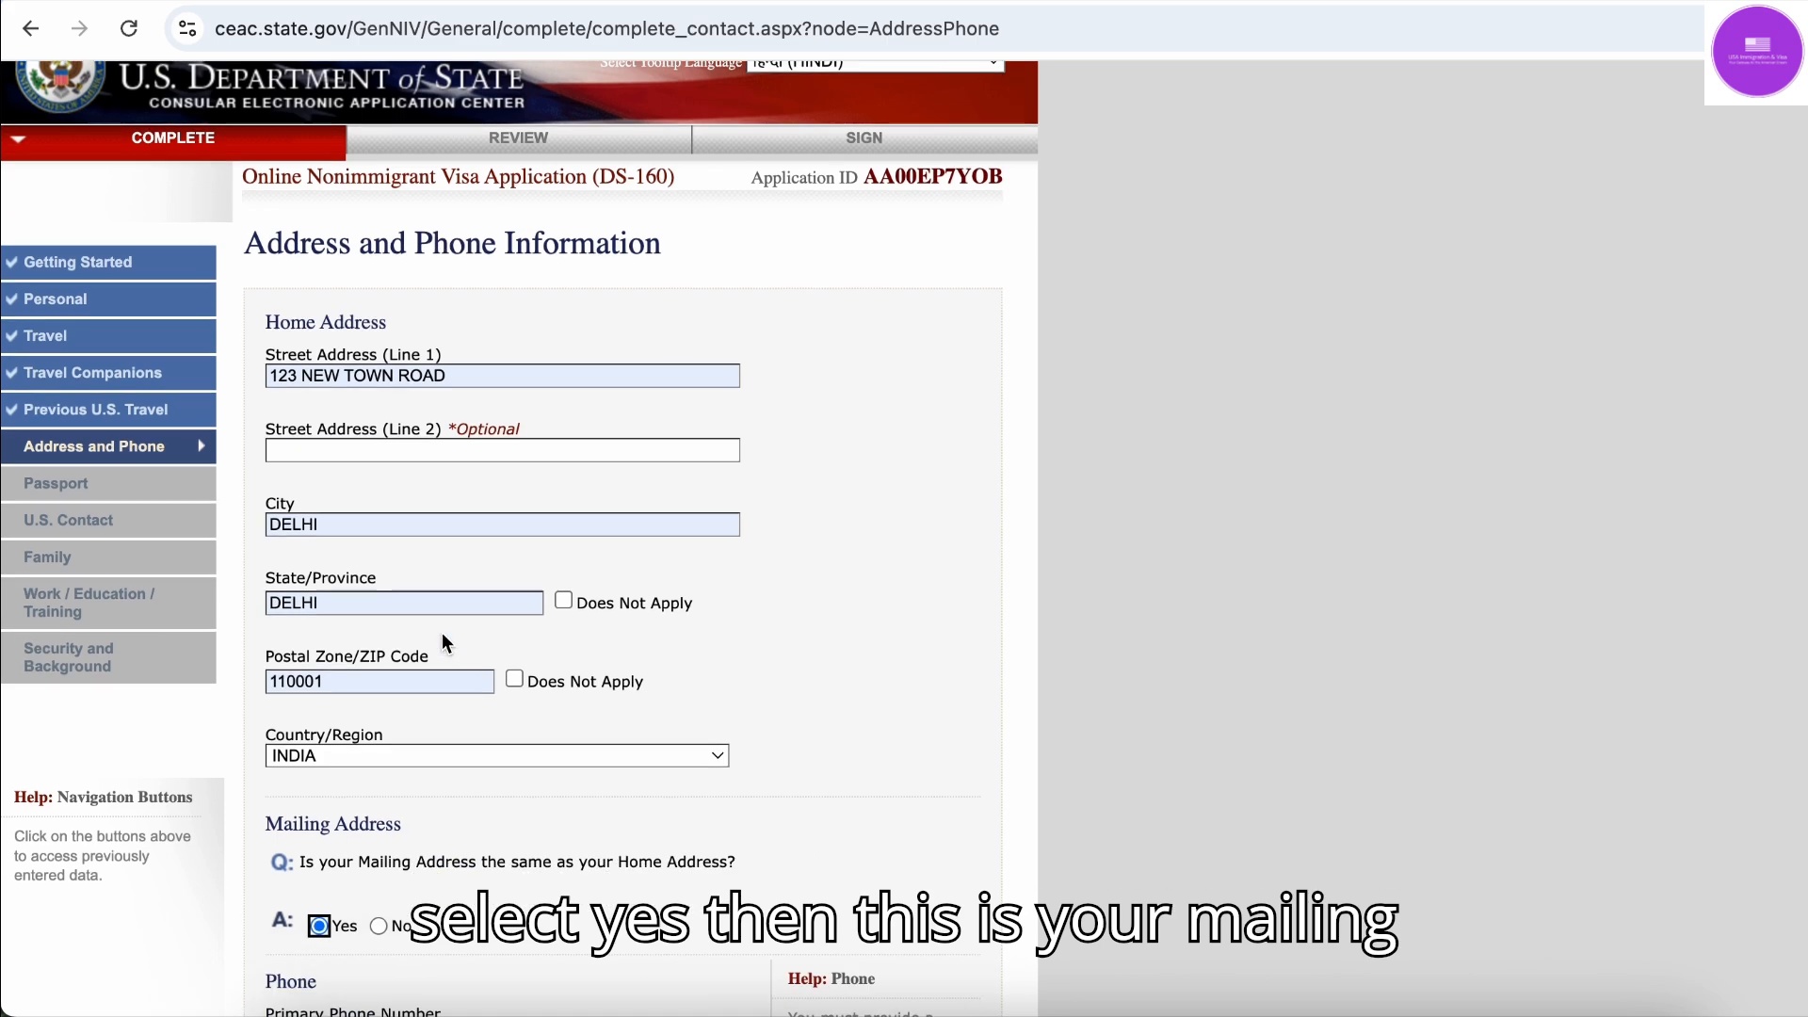
Try No on the same mailing address question to check the separate address fields, and return the answer to Yes
scroll(518, 645, "down", 4)
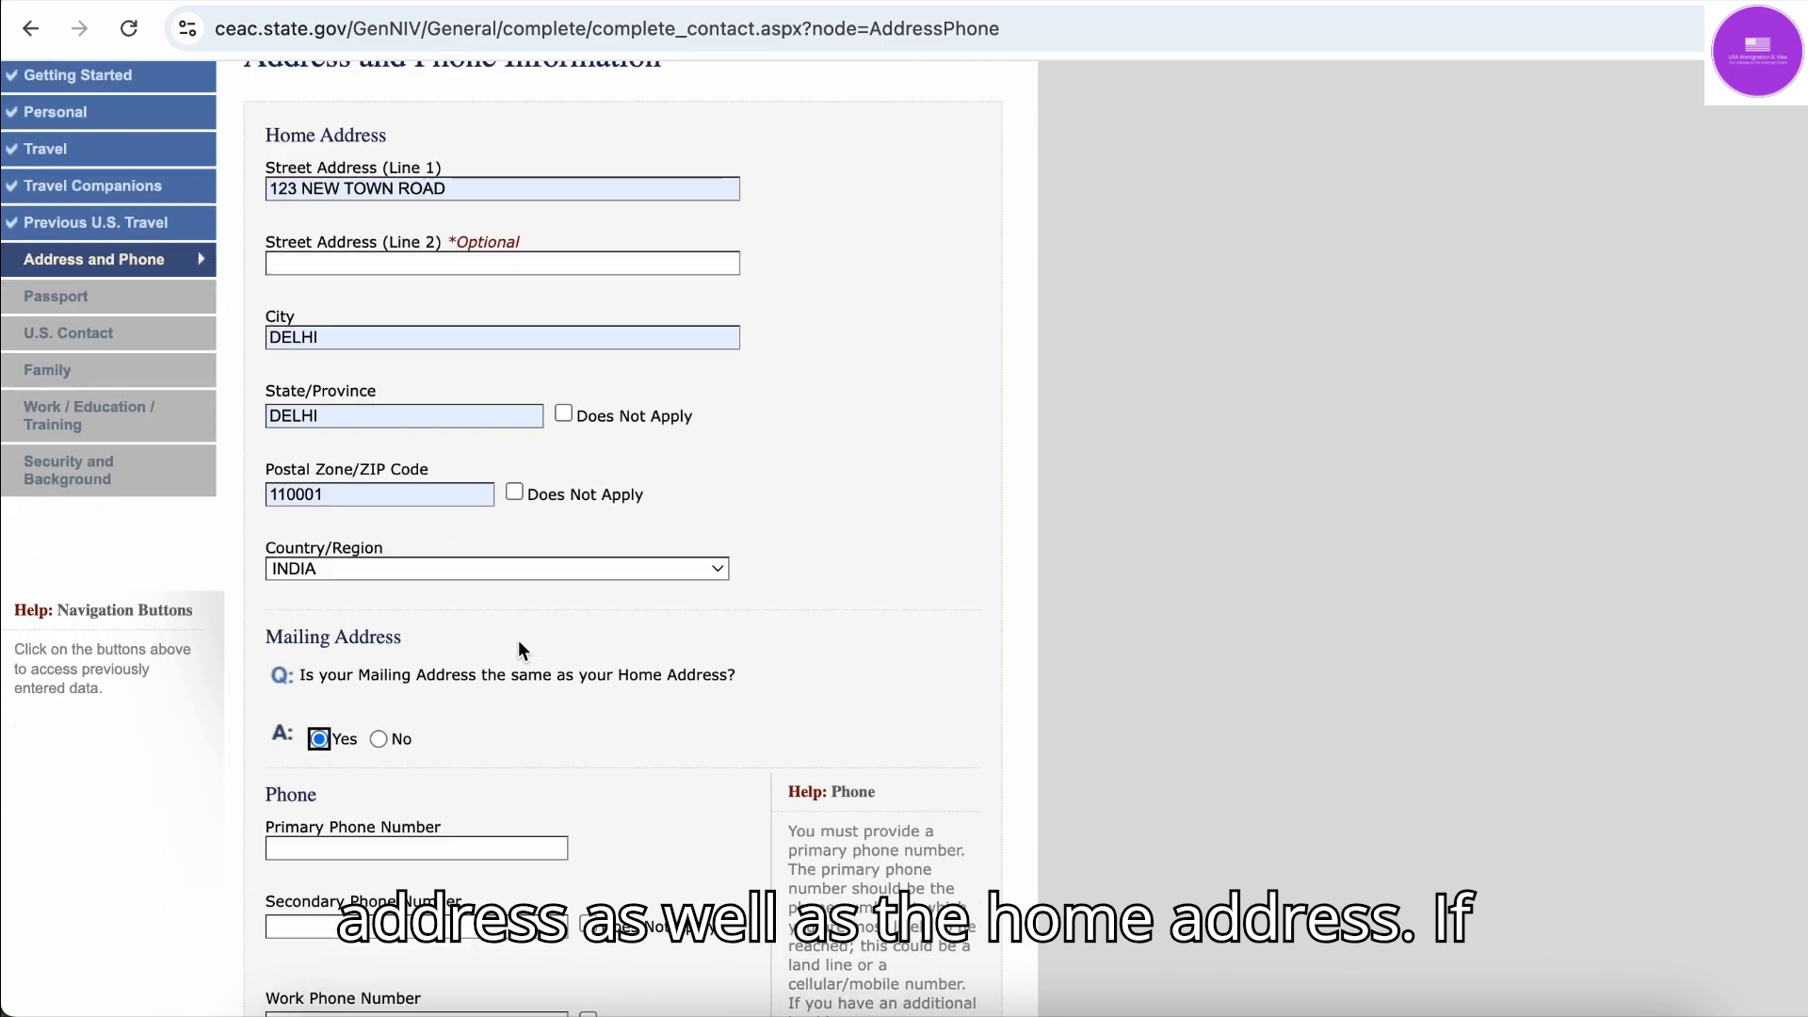
left_click(378, 492)
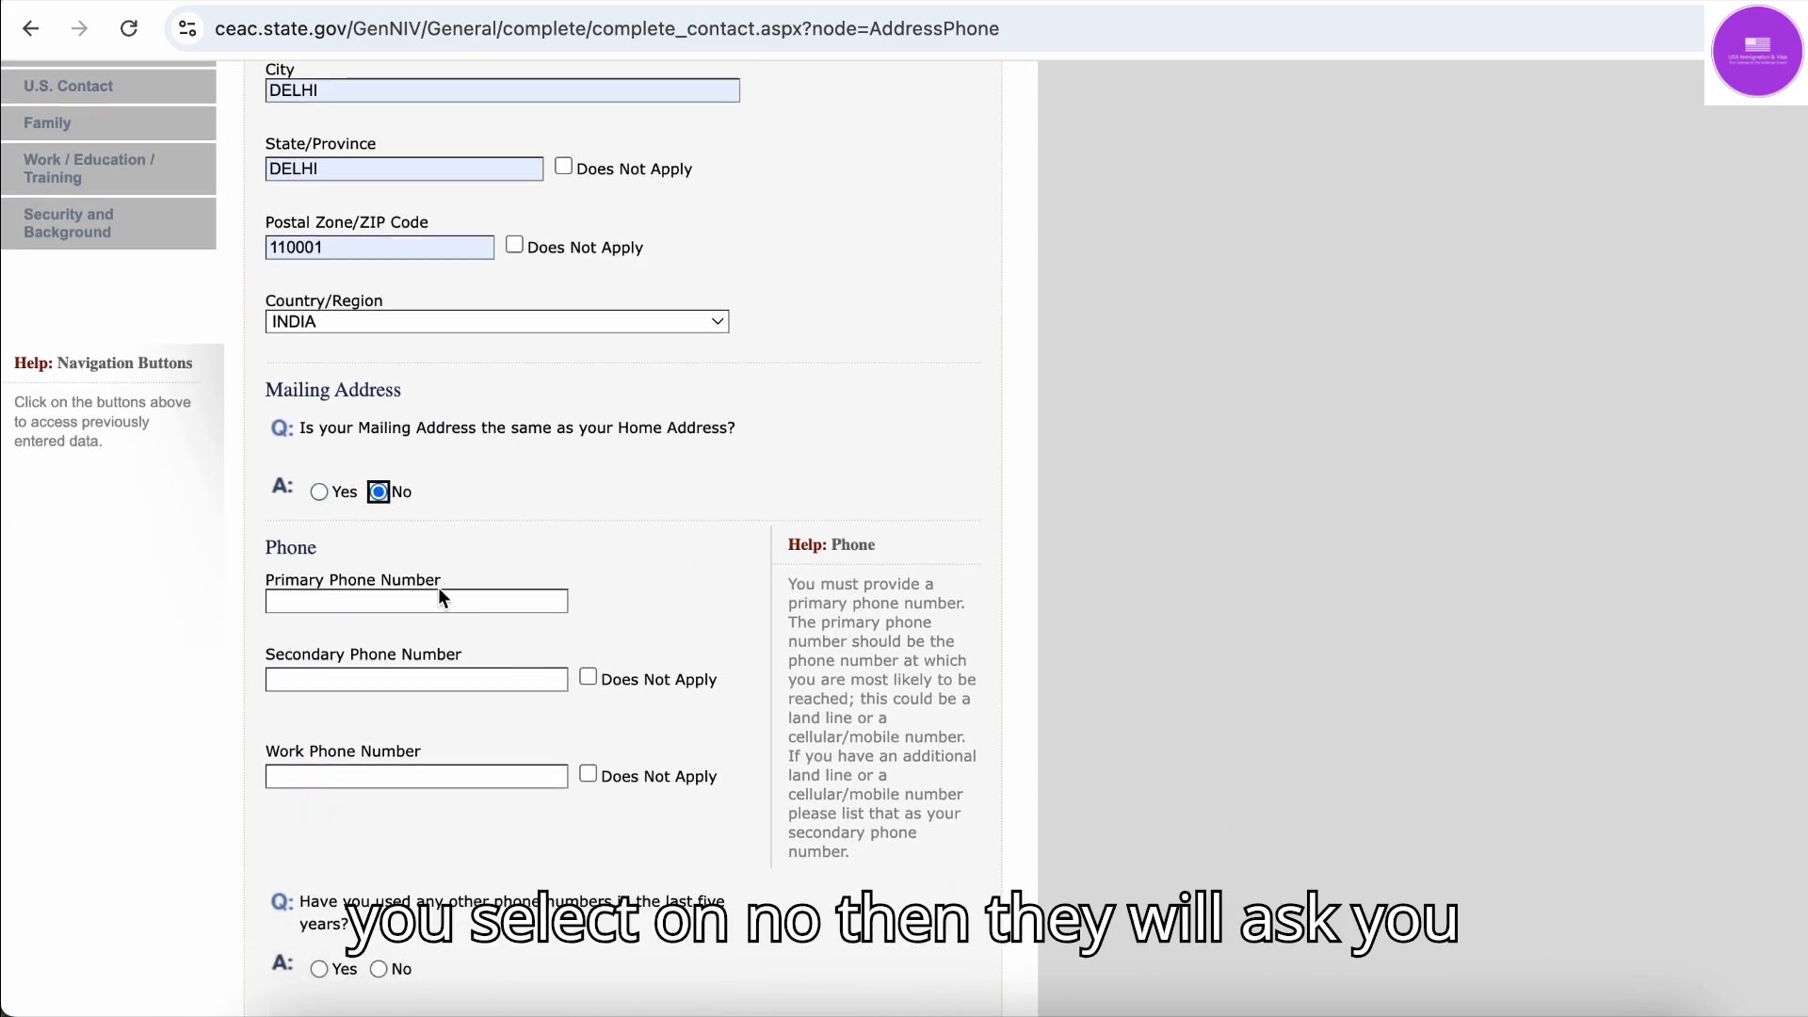
scroll(438, 586, "down", 8)
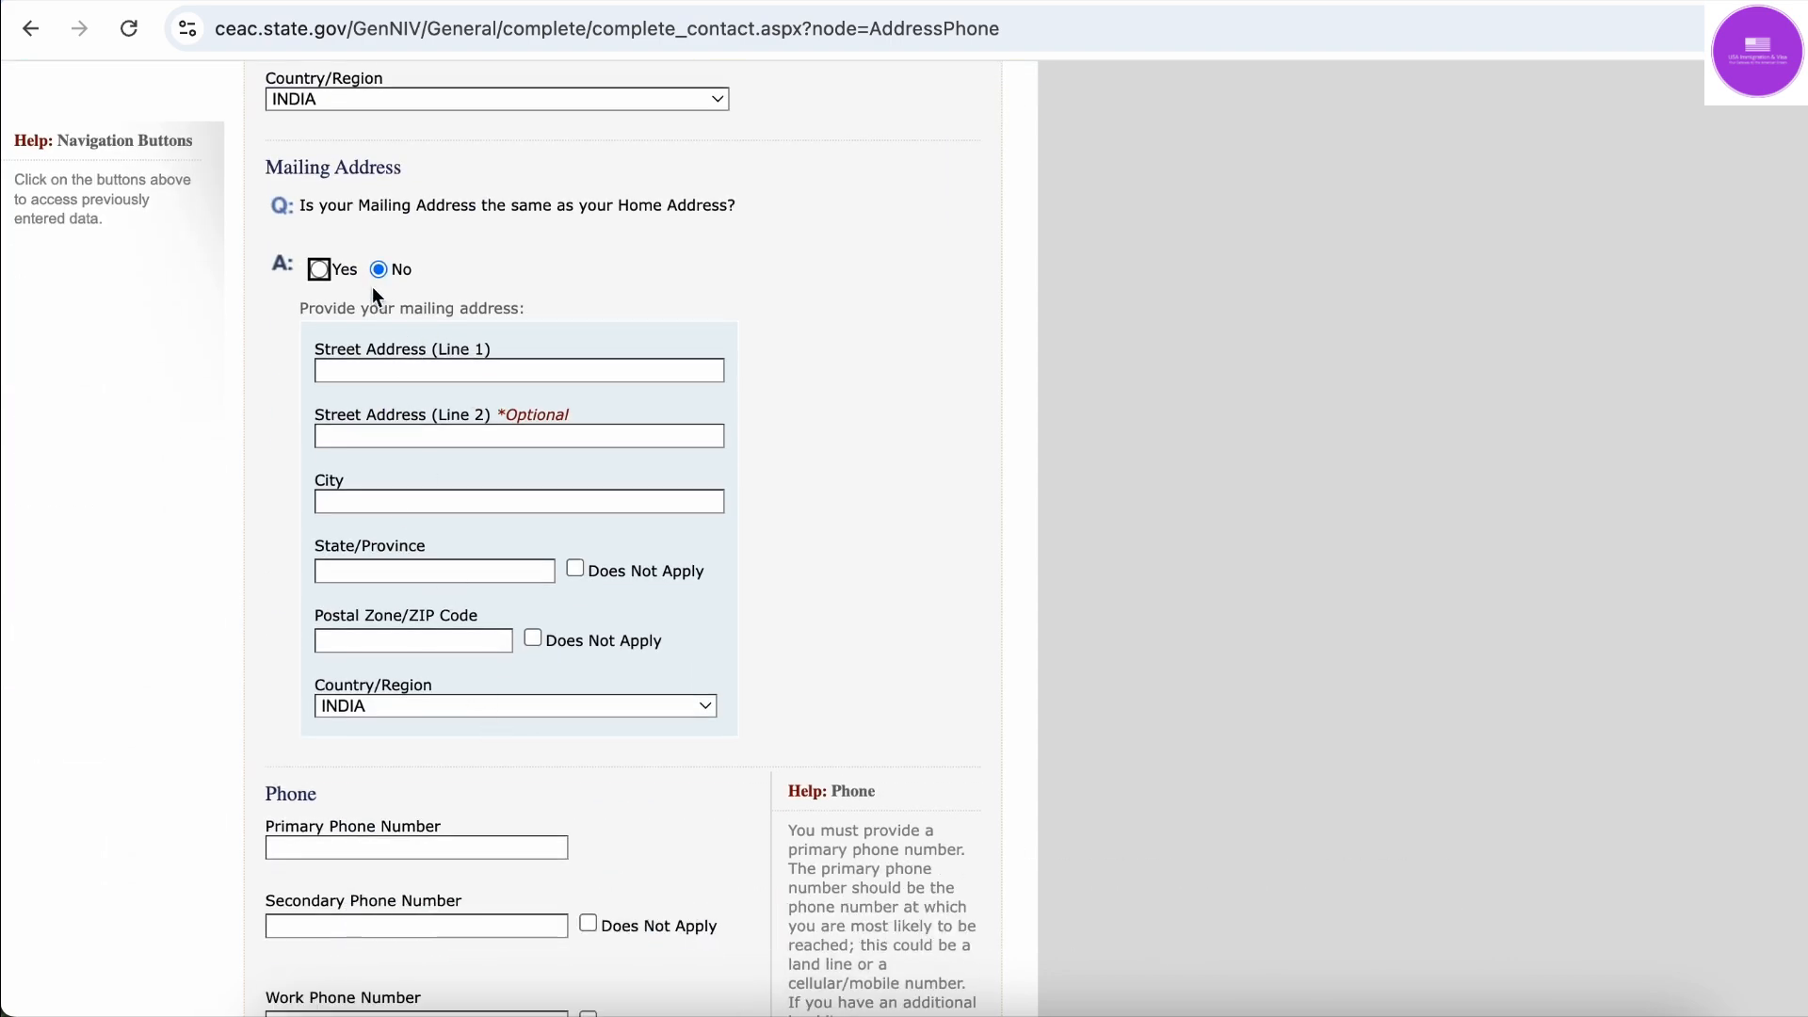
left_click(324, 268)
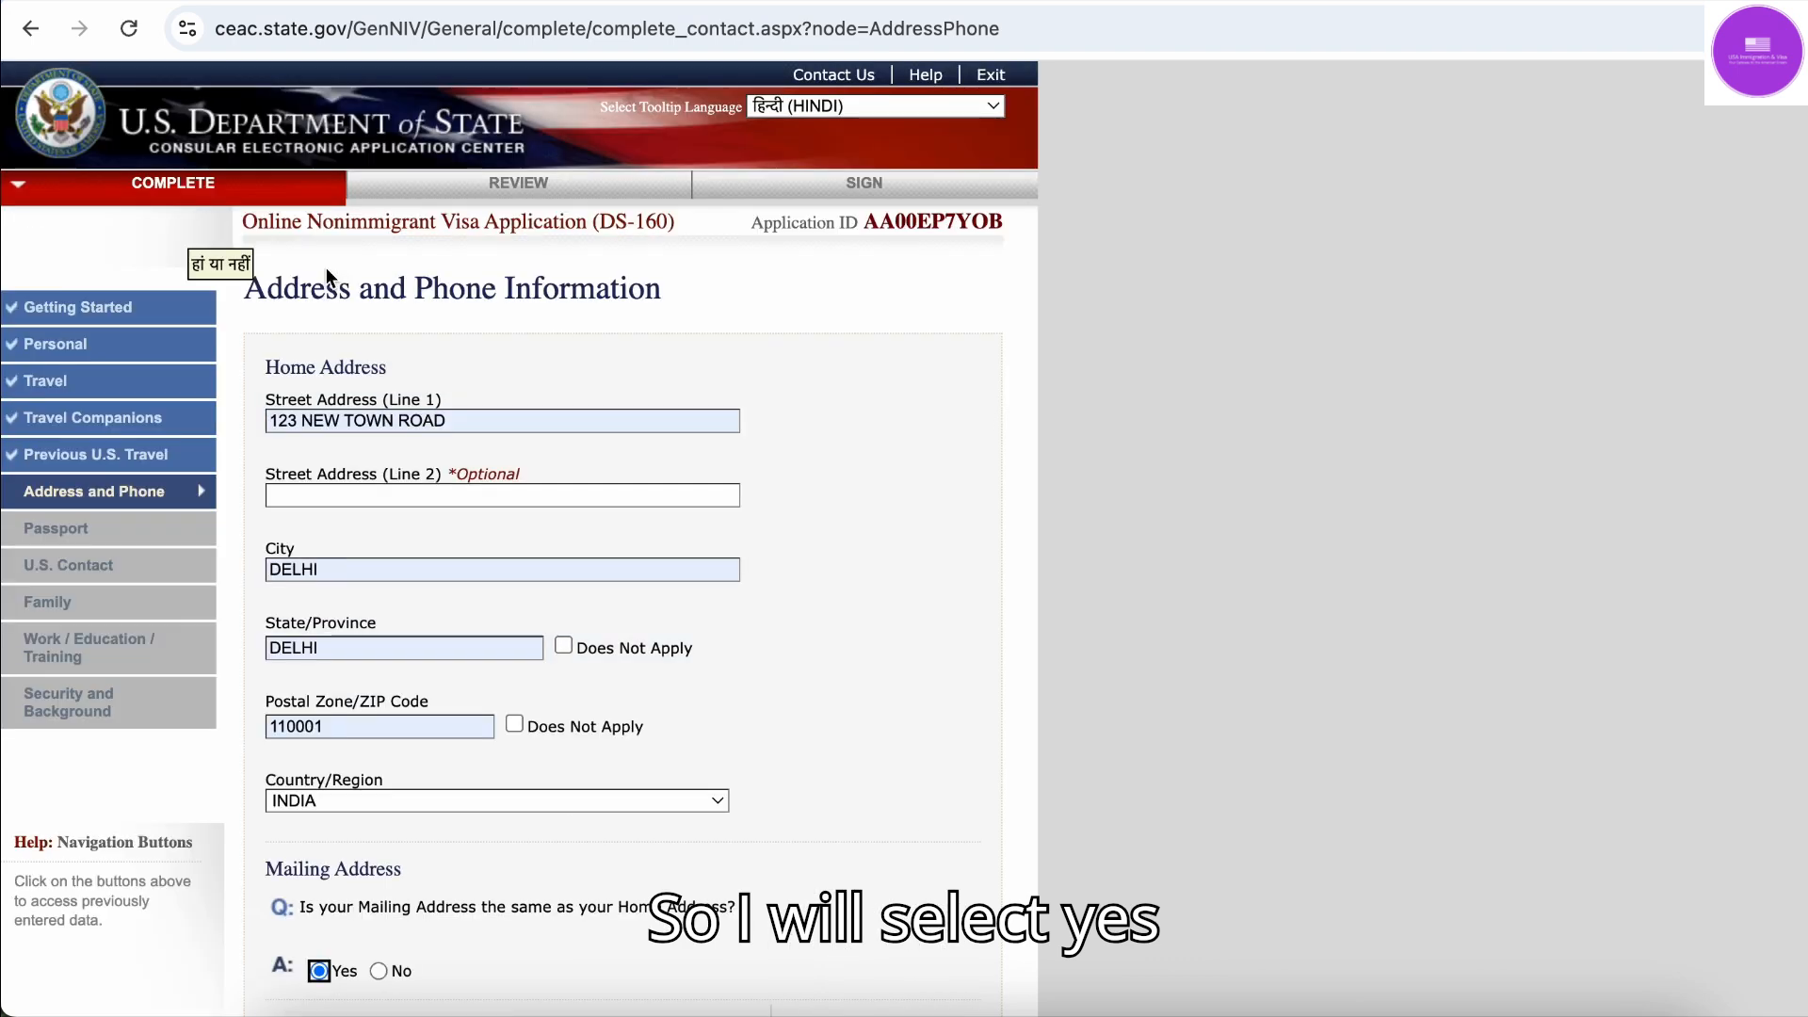
Enter the primary phone number and mark the secondary and work phone numbers as Does Not Apply
scroll(330, 321, "down", 9)
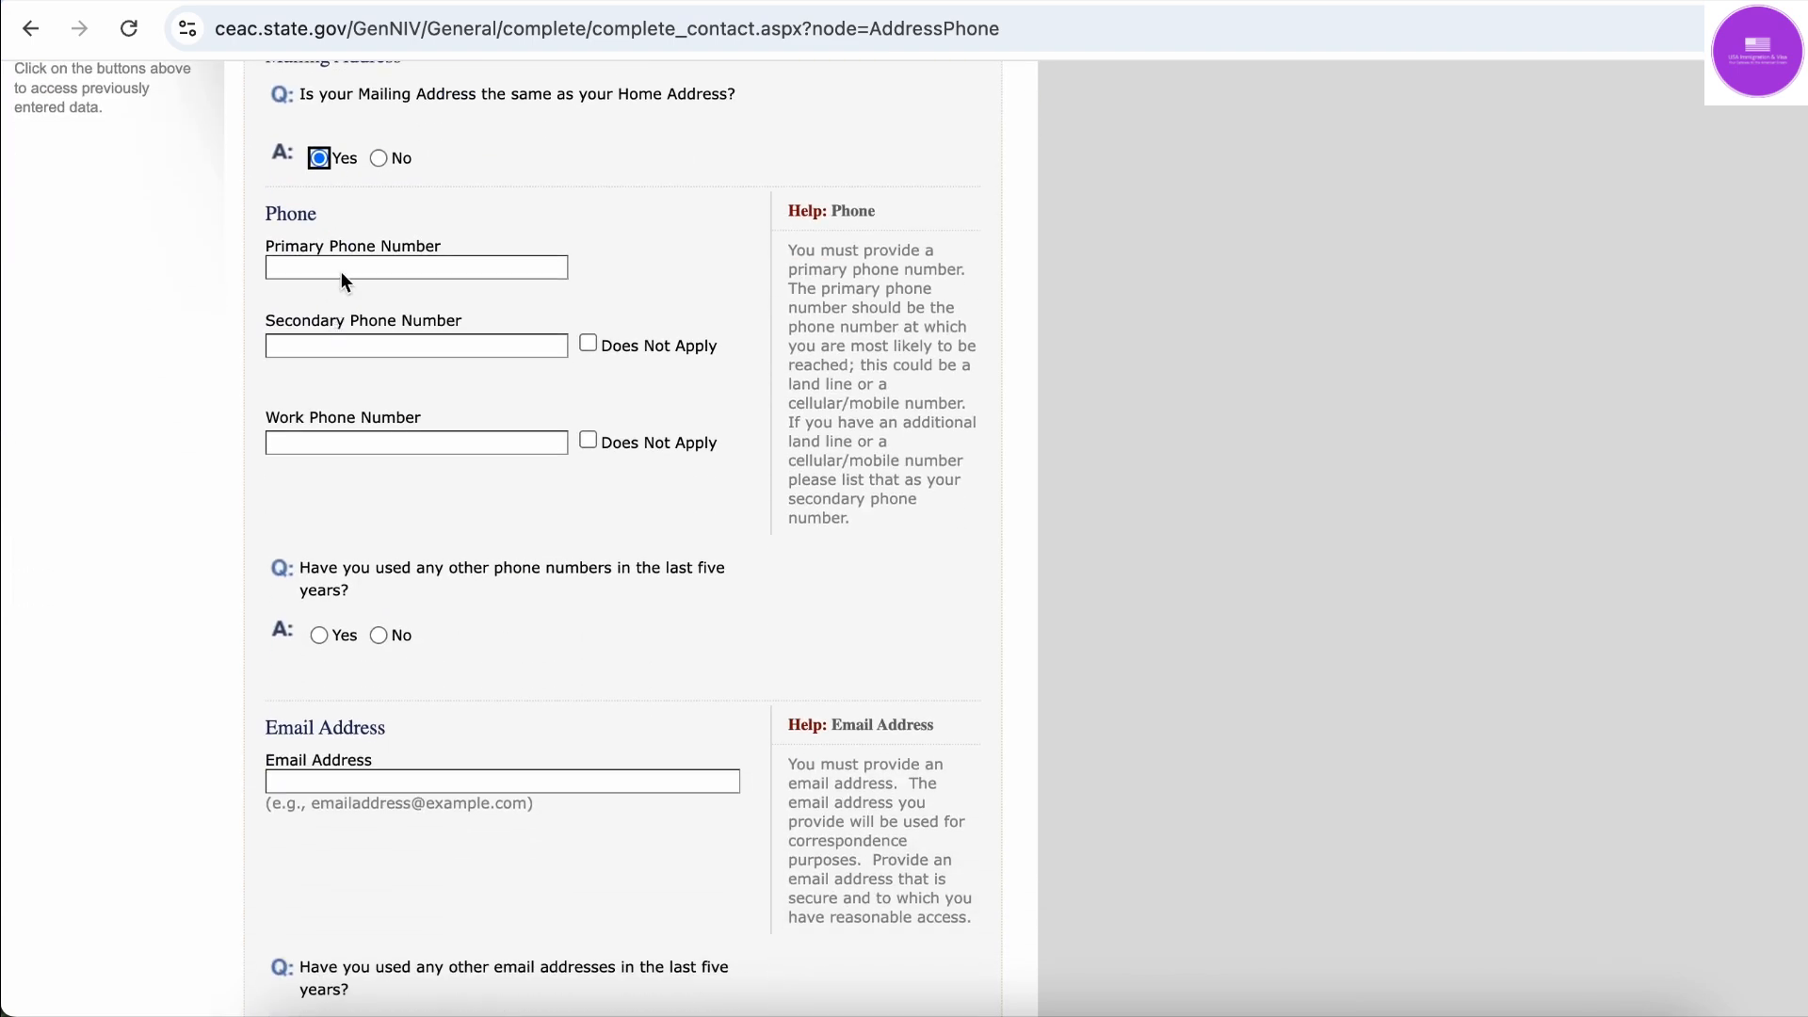
left_click(343, 269)
left_click(473, 330)
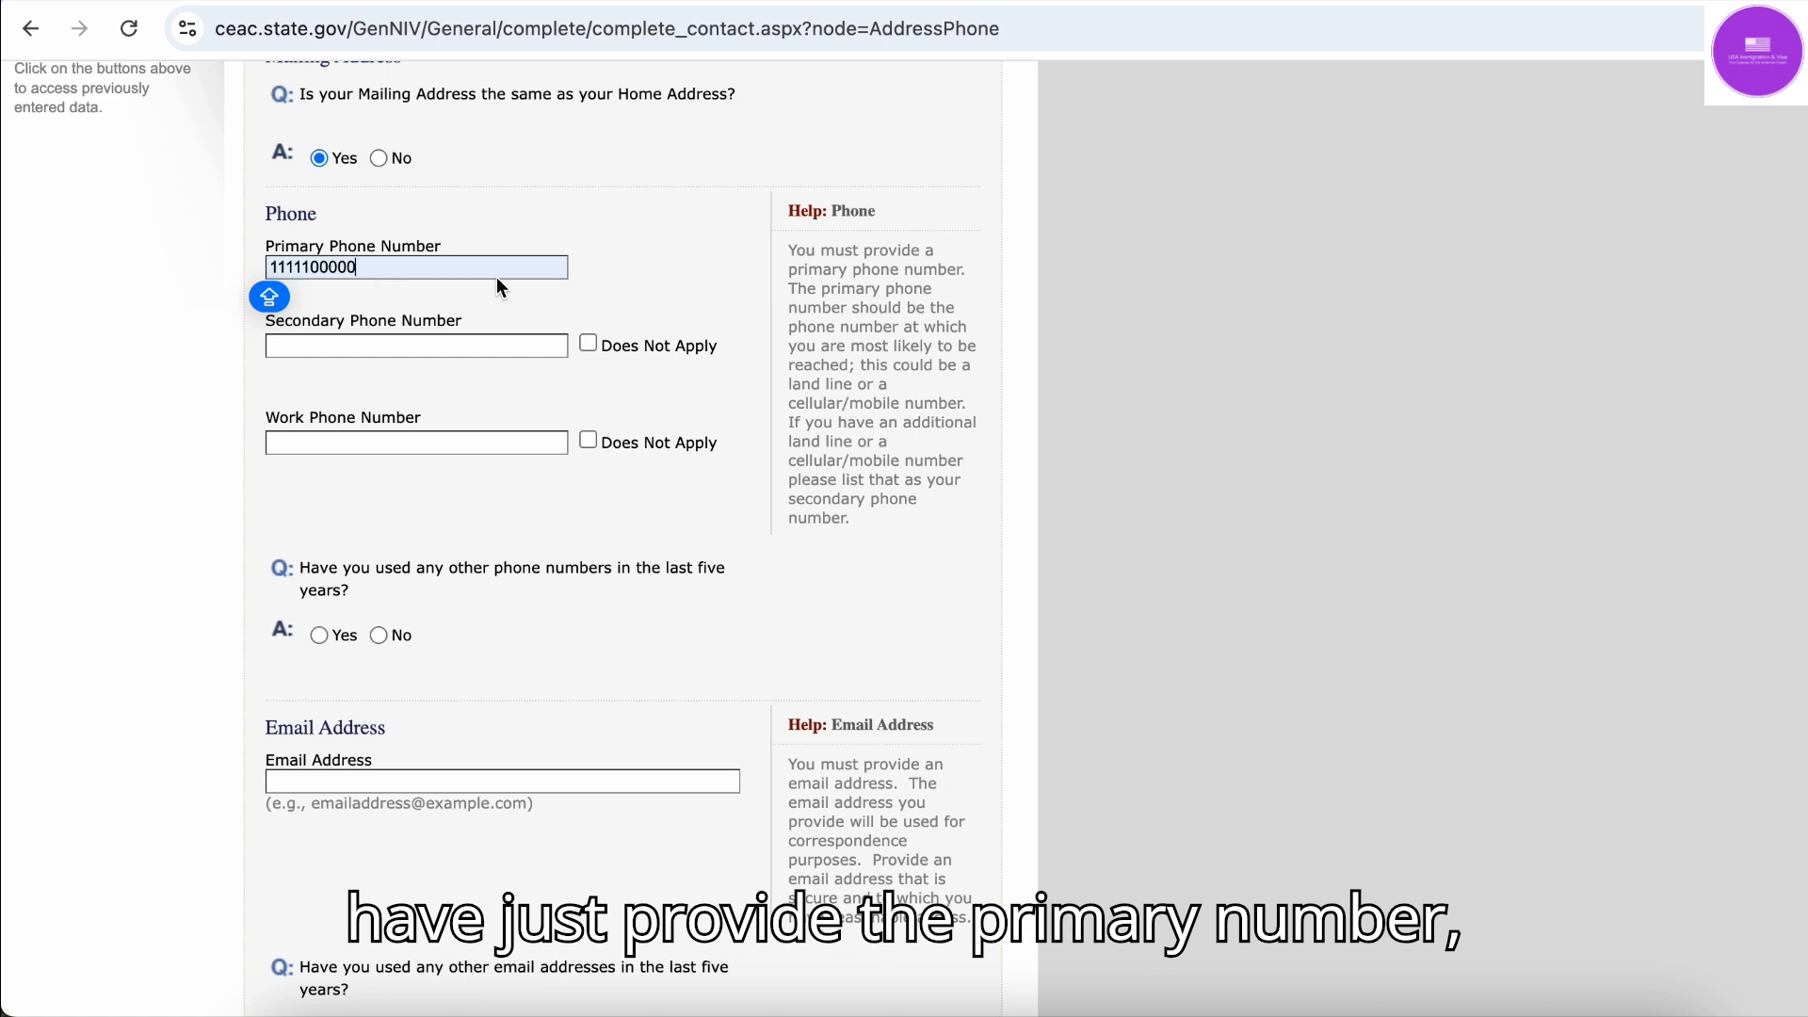
left_click(589, 344)
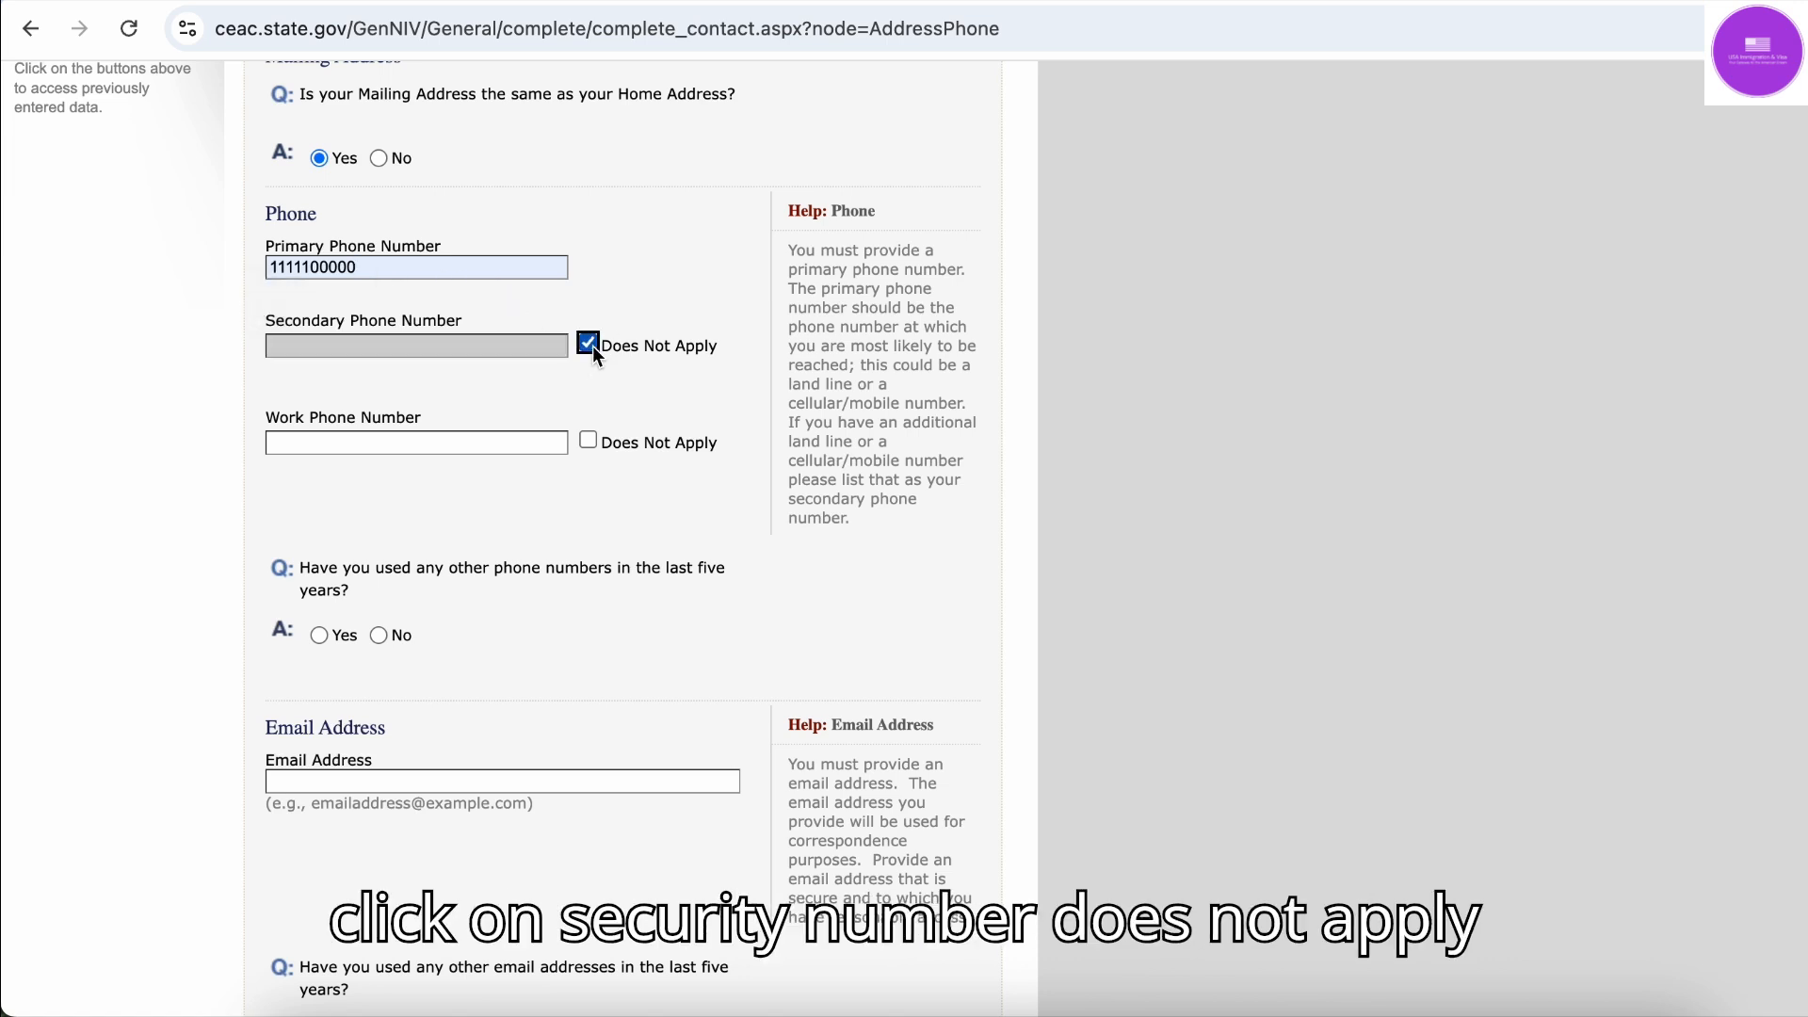
left_click(589, 440)
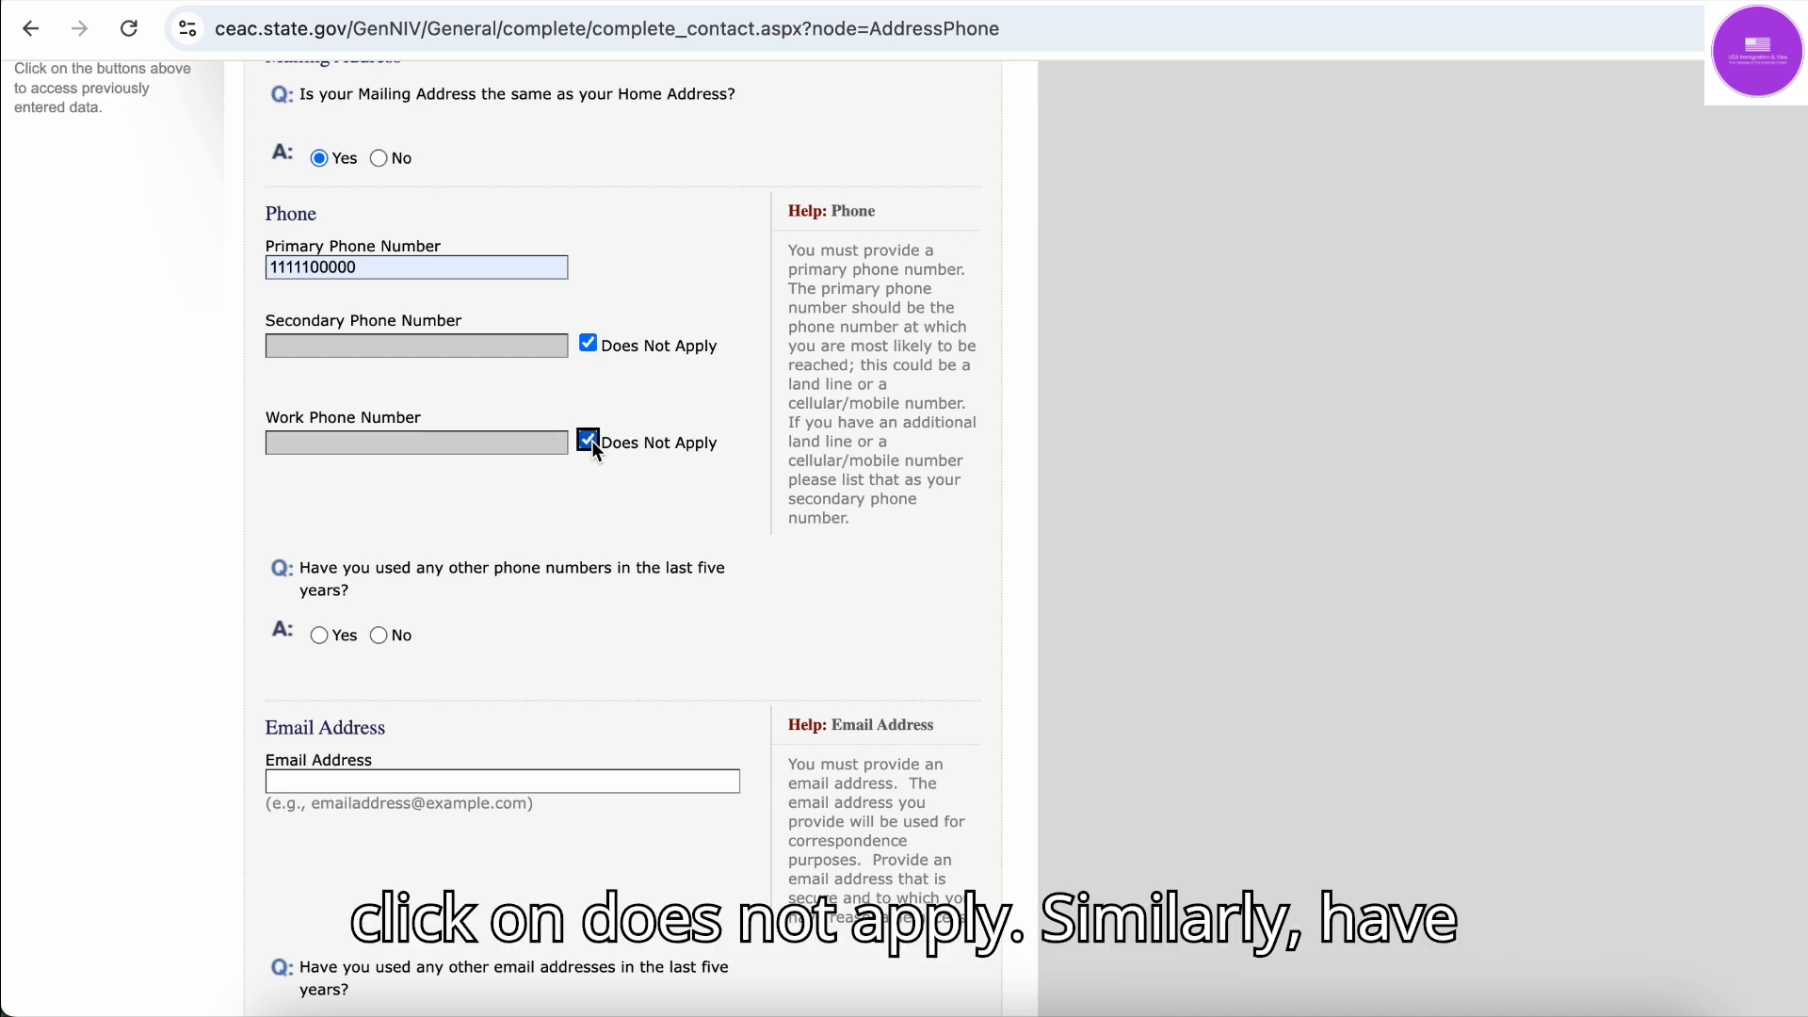
Answer Yes to other phone numbers used in the last five years to check its fields, and change the answer to No
scroll(591, 440, "down", 2)
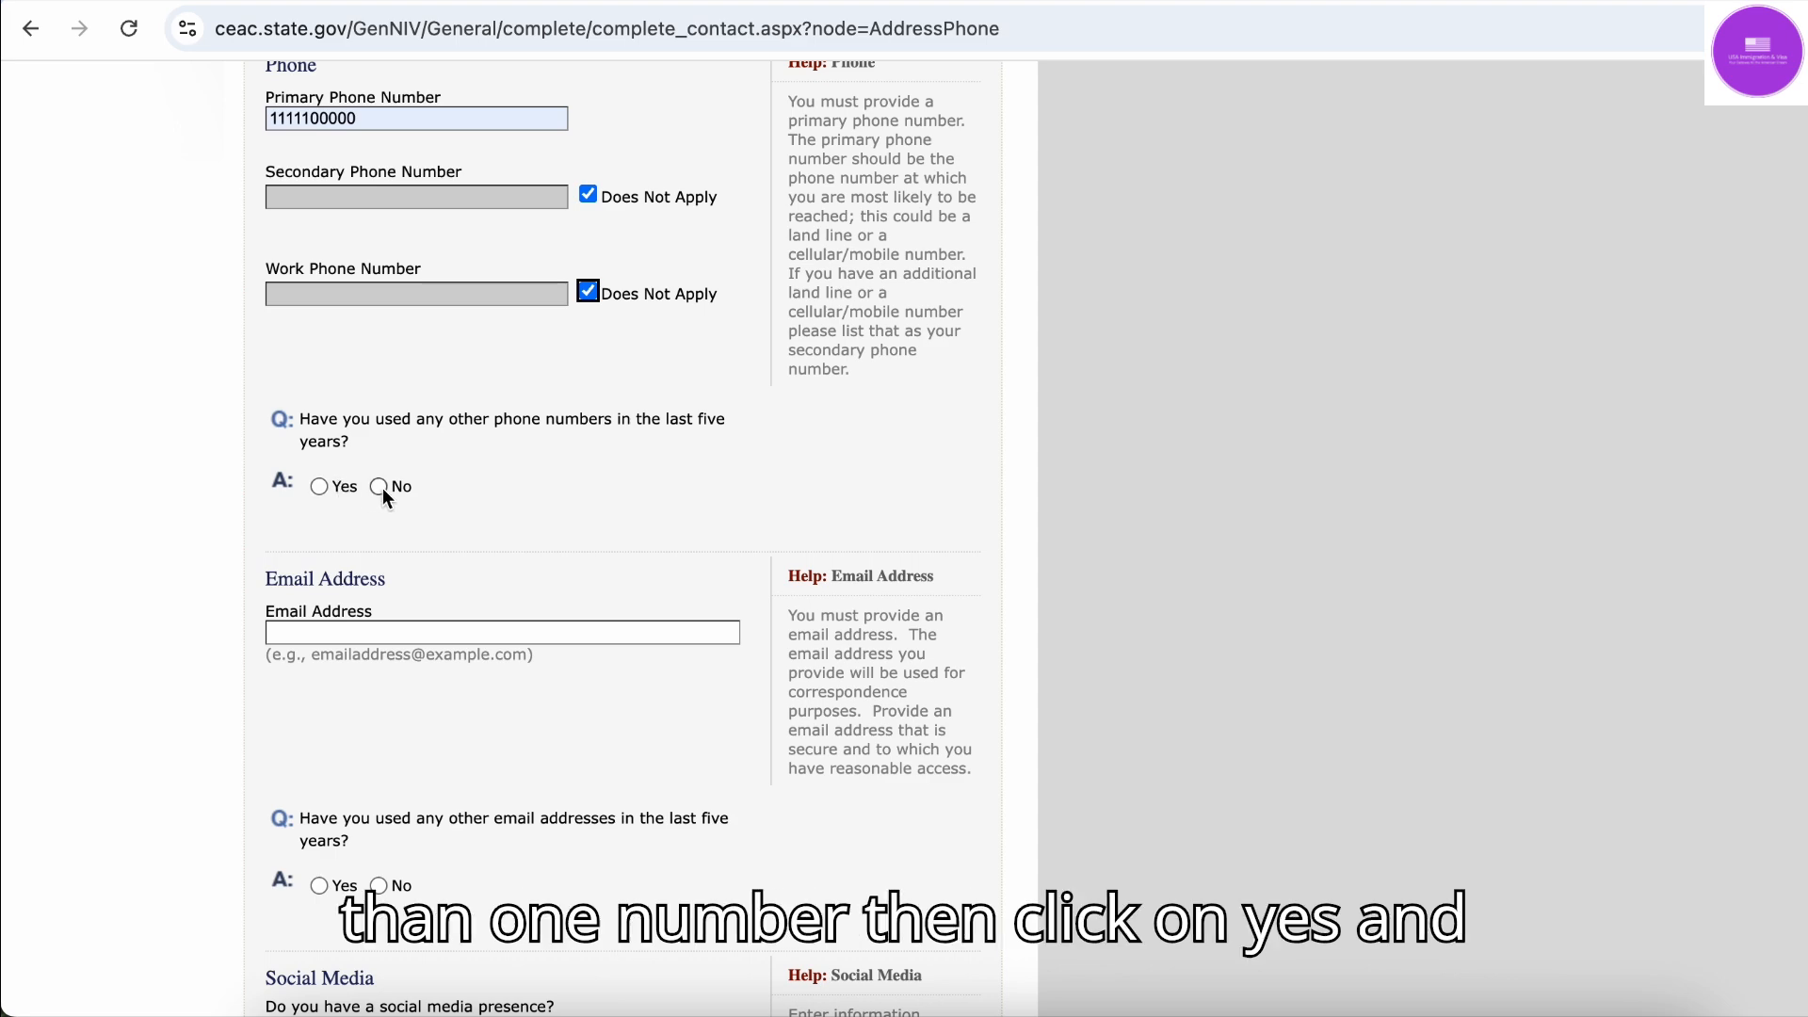
left_click(319, 488)
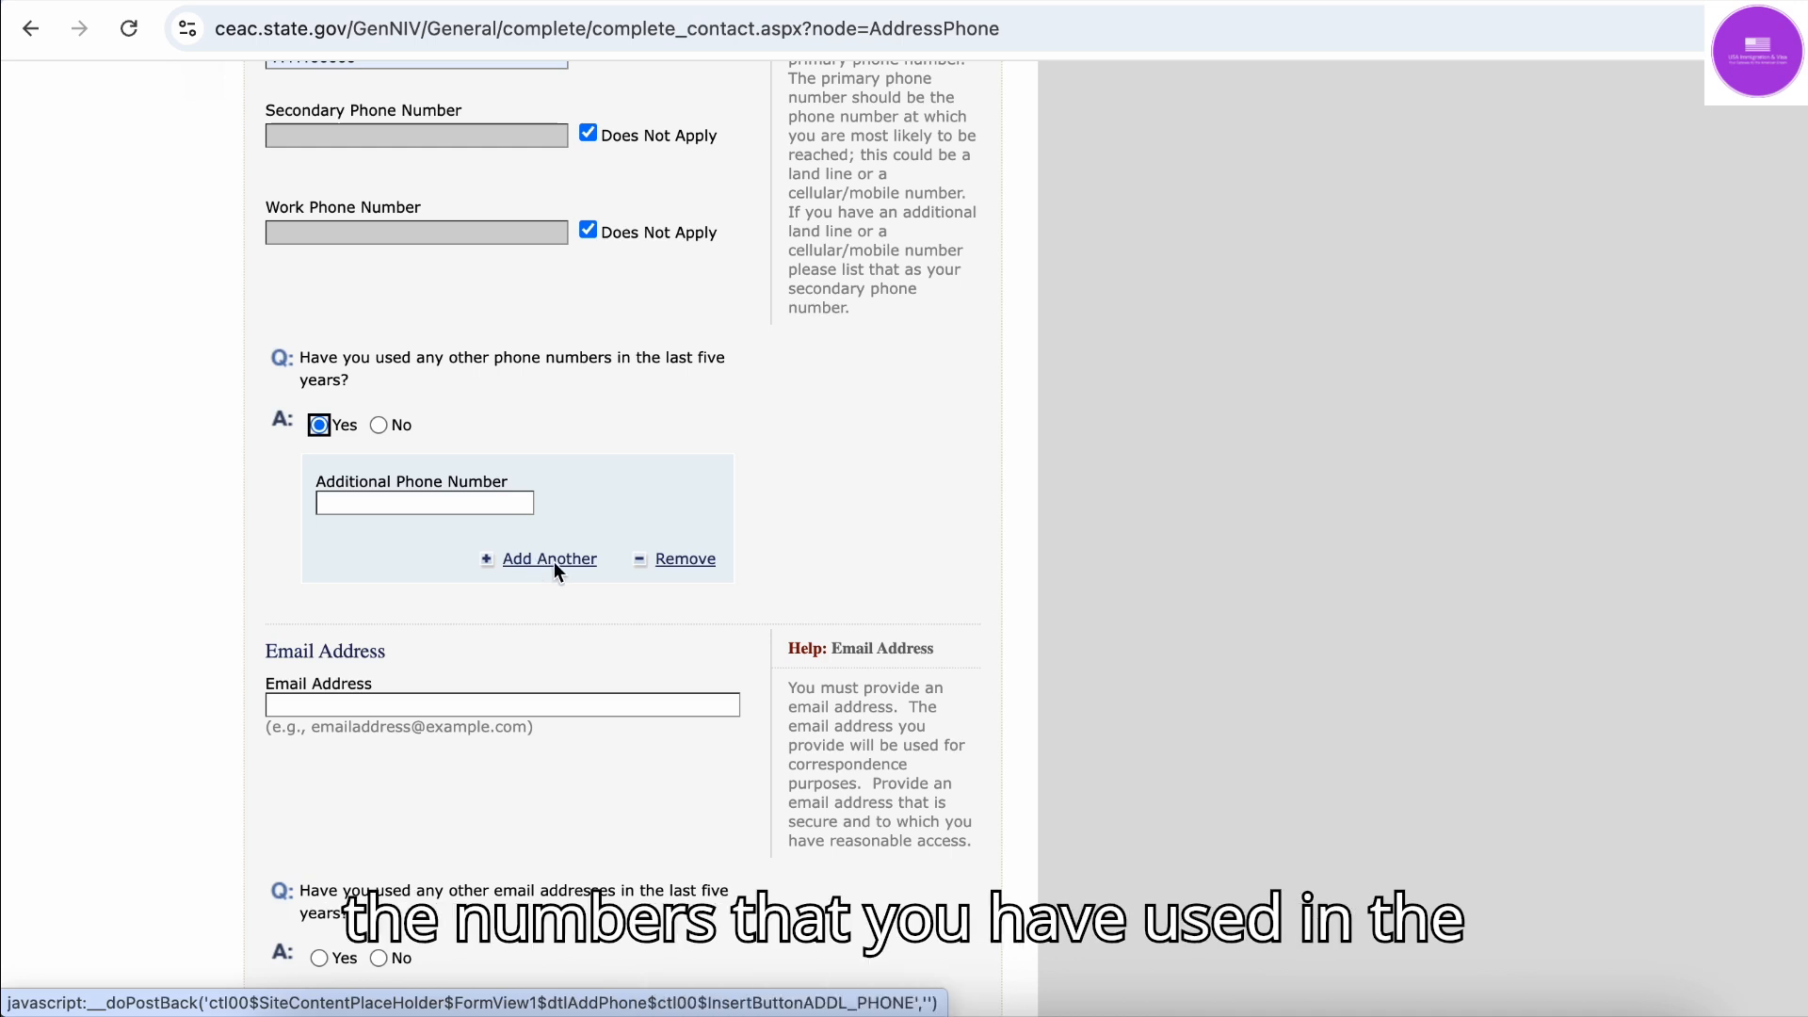
left_click(379, 426)
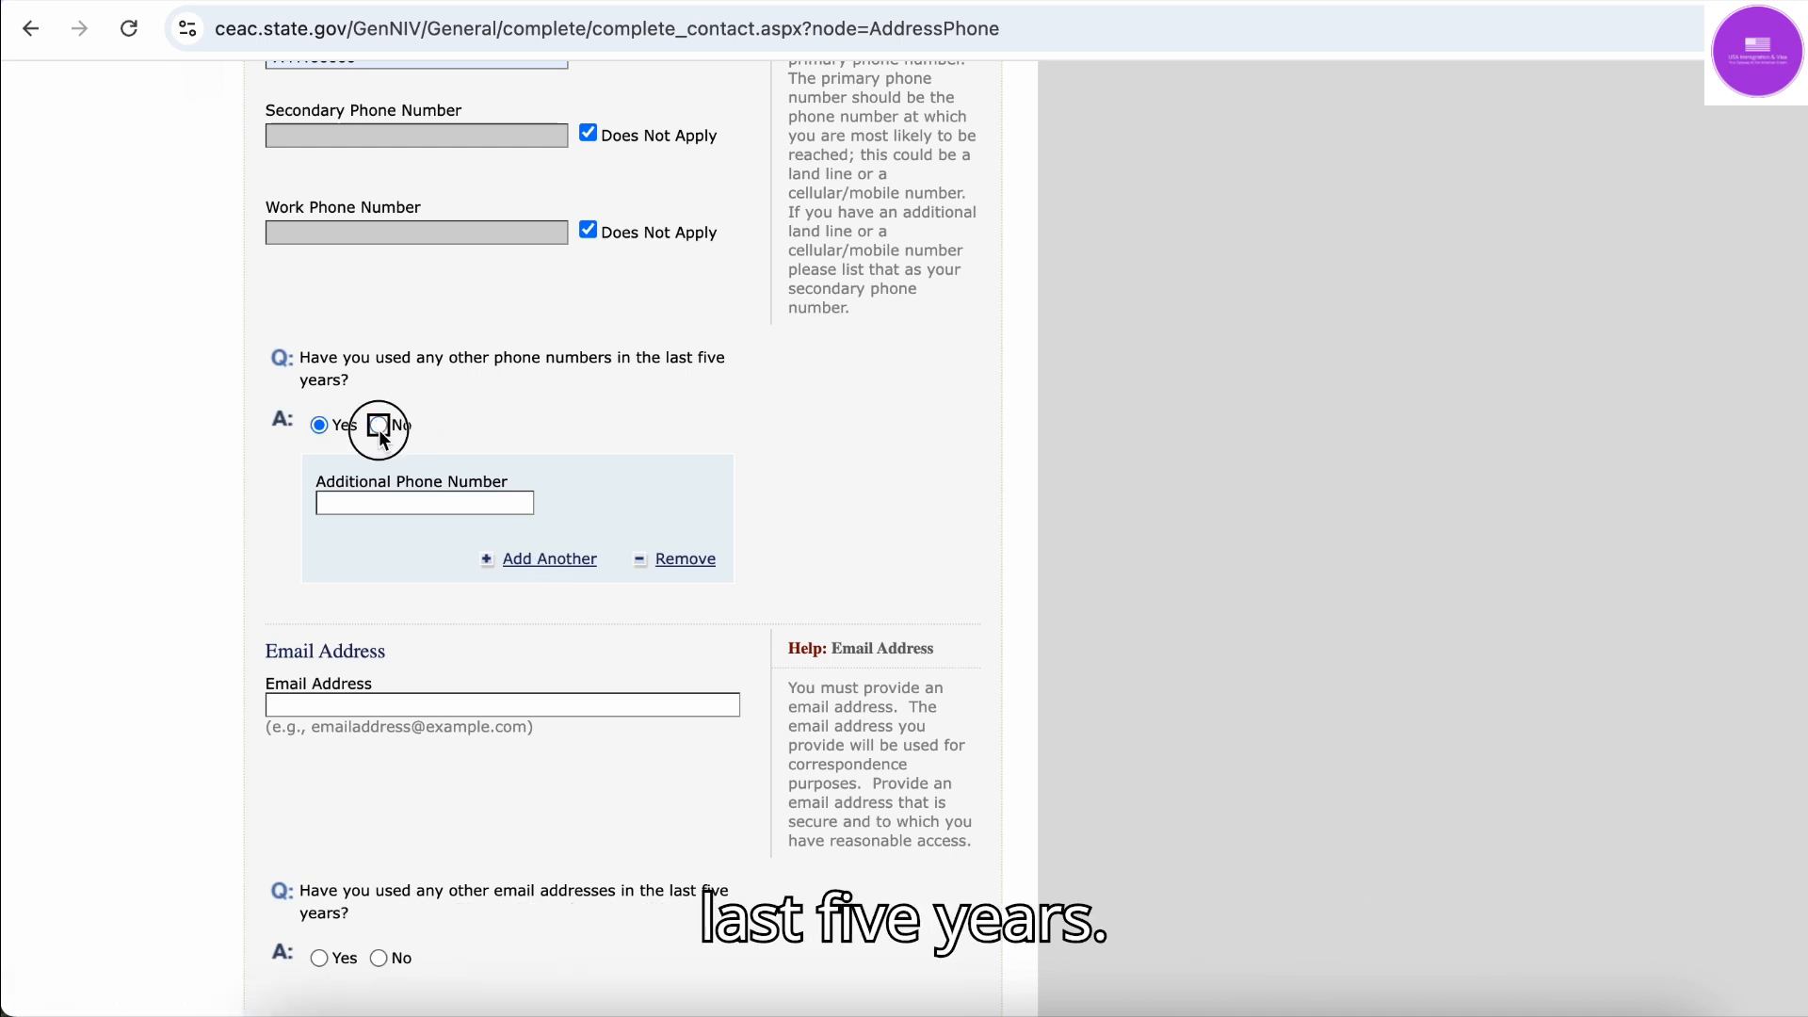
Fill in the applicant's email address using the saved suggestion
scroll(378, 433, "down", 1)
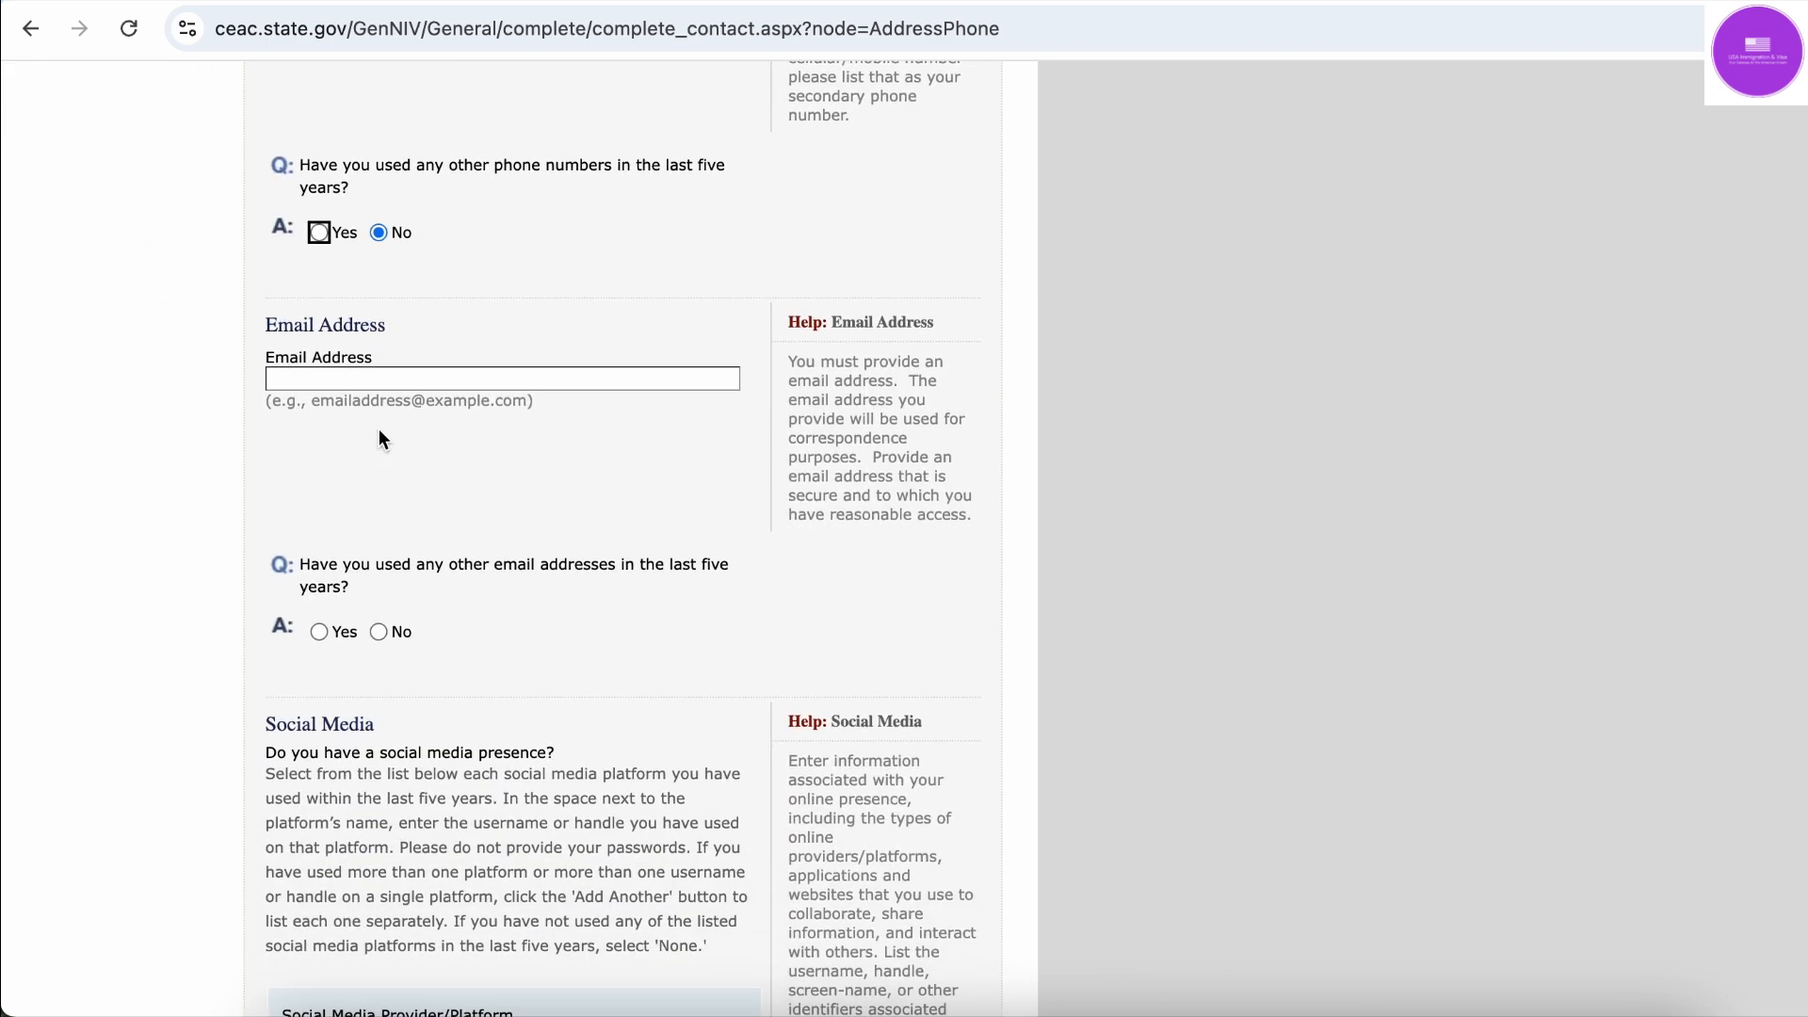
left_click(326, 380)
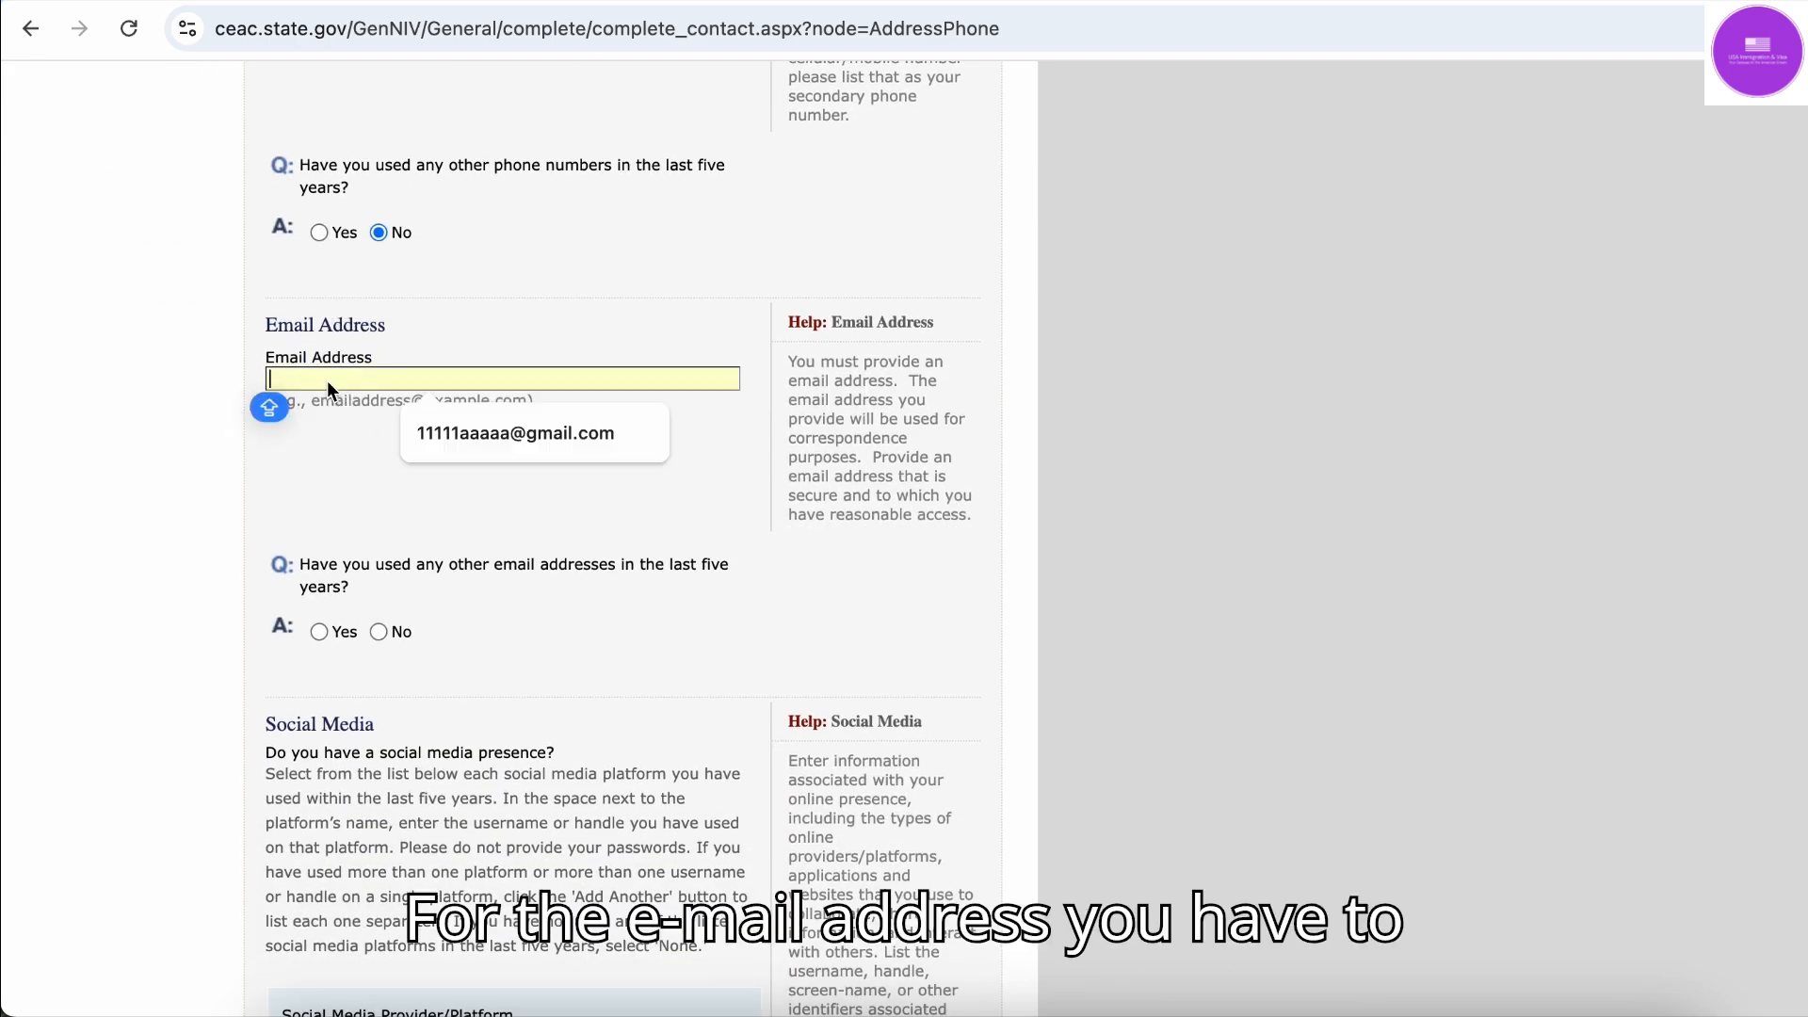
left_click(480, 424)
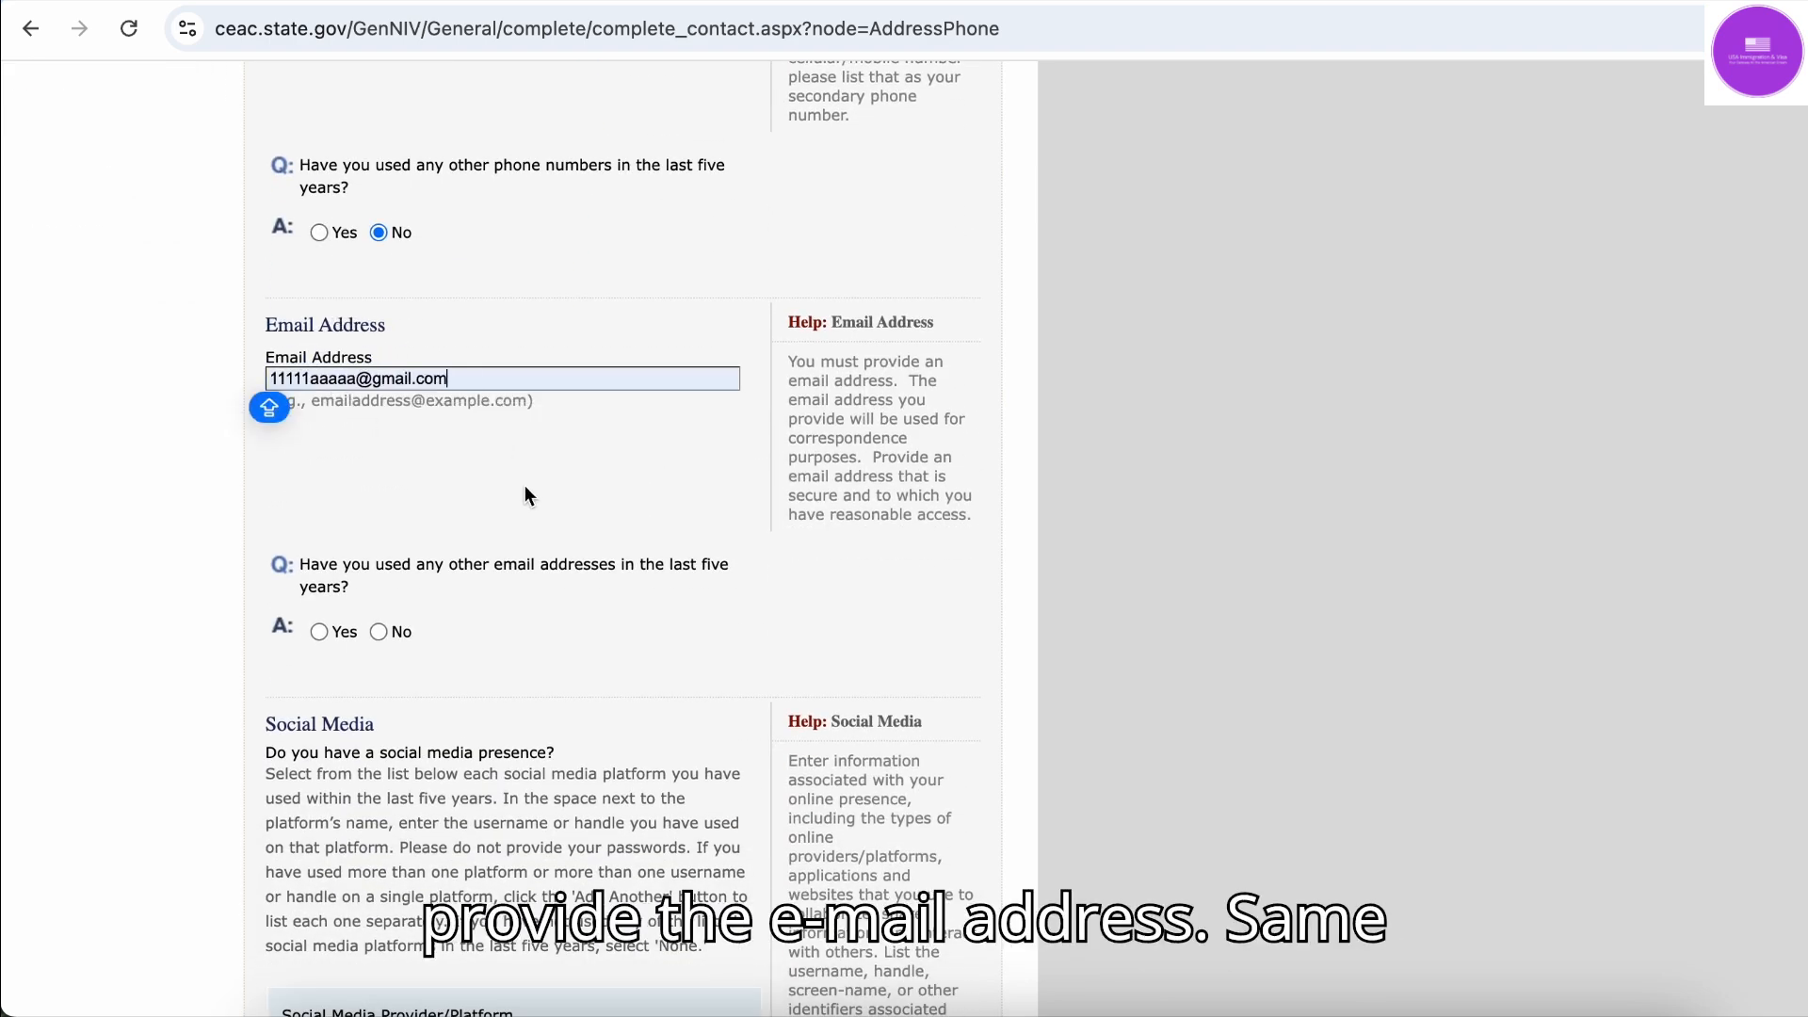
Answer Yes to other email addresses used in the last five years to check its fields, and change the answer to No
scroll(523, 484, "down", 2)
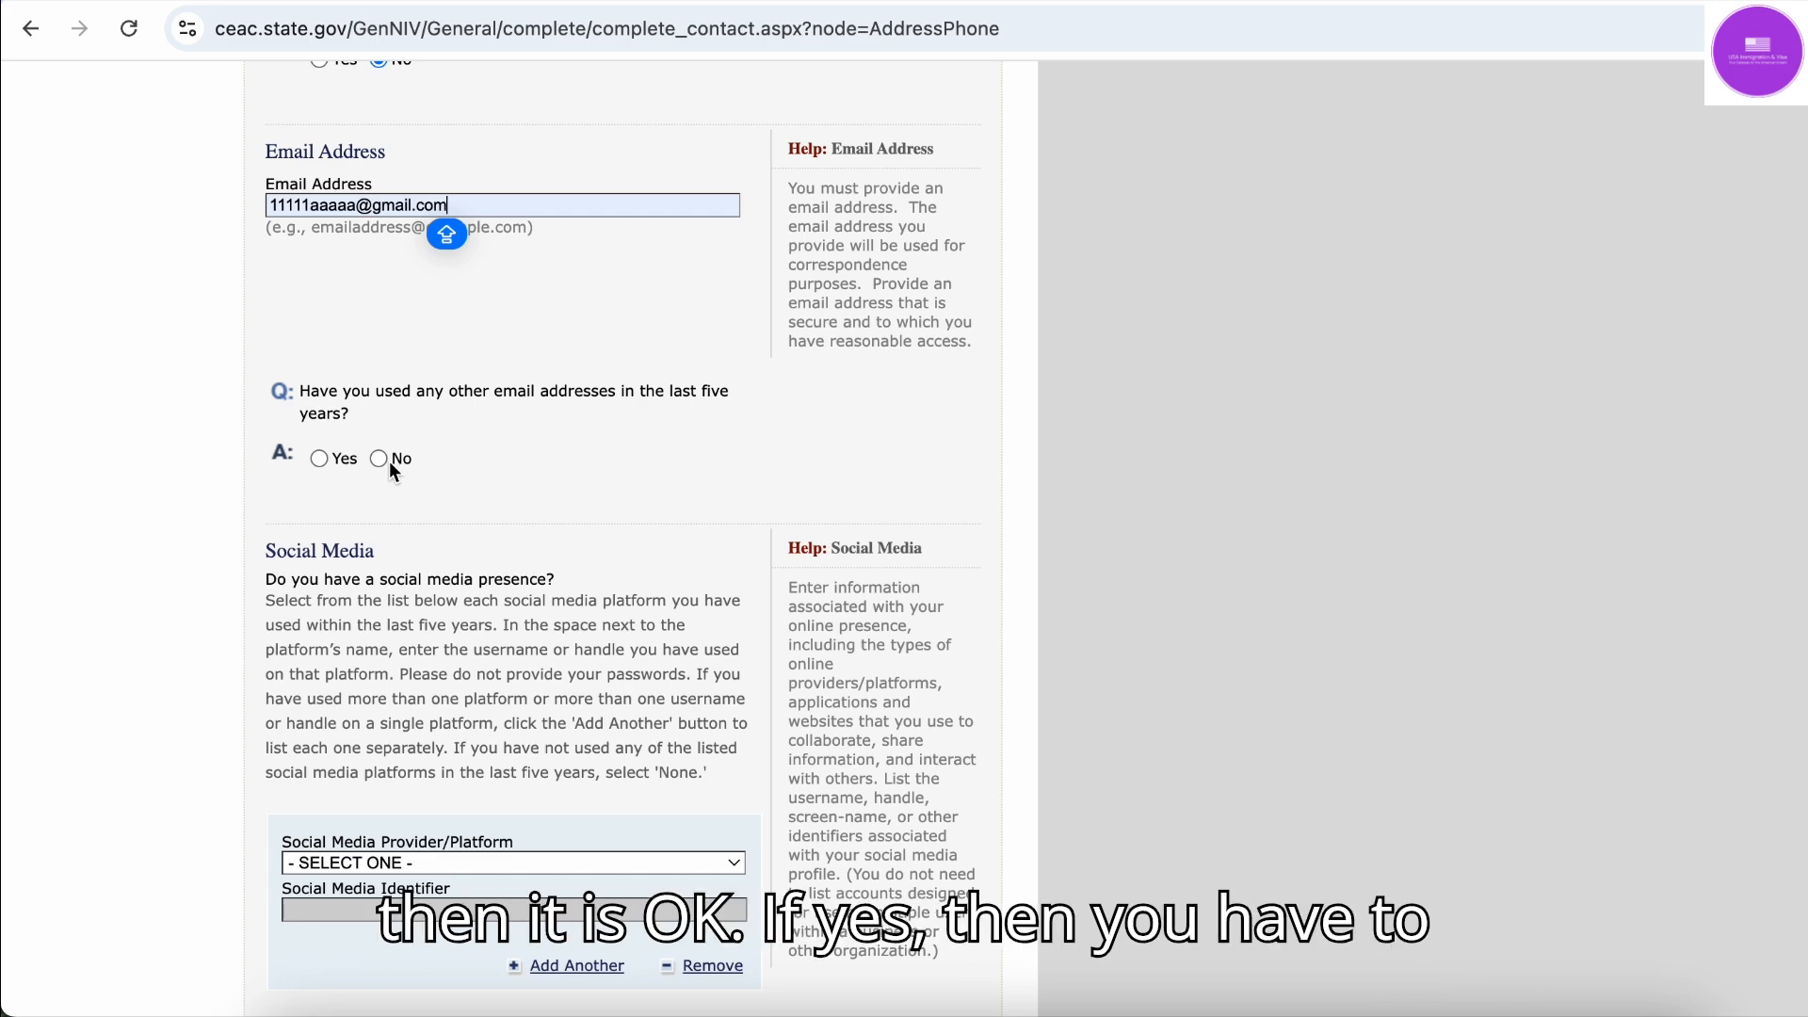
left_click(327, 460)
scroll(325, 459, "up", 5)
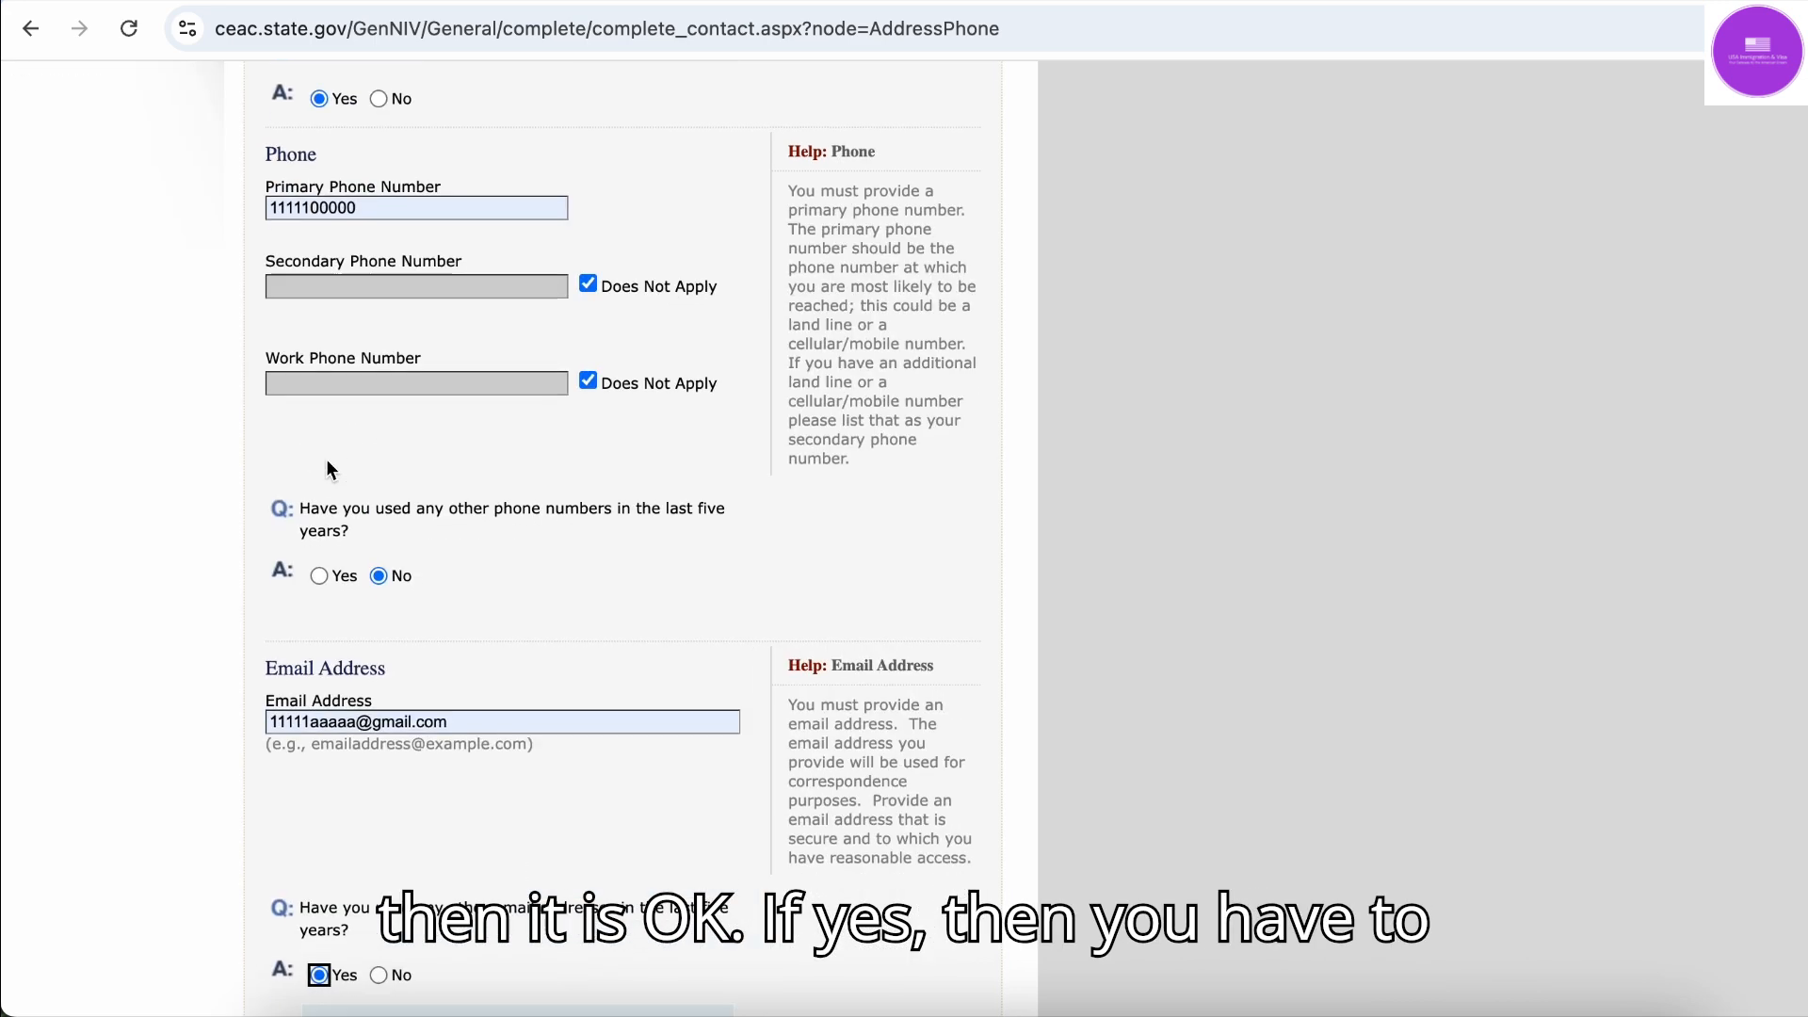
scroll(326, 459, "down", 6)
scroll(327, 462, "down", 1)
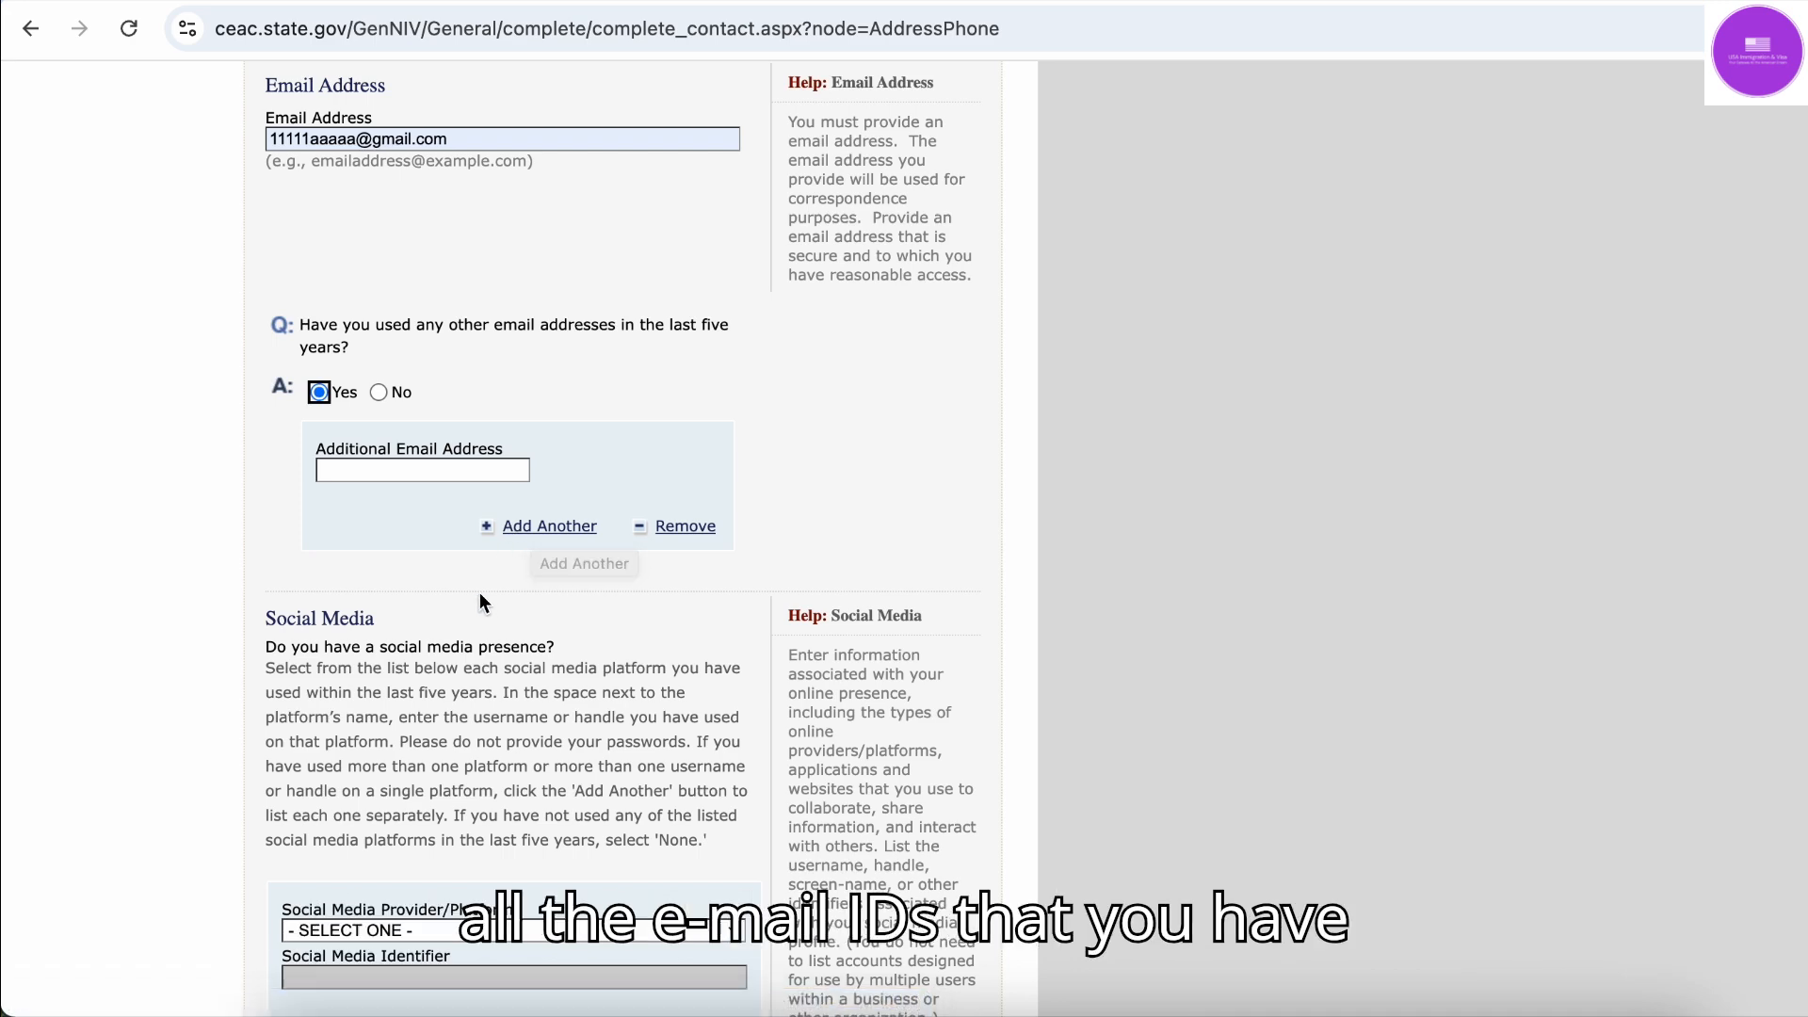
scroll(479, 597, "up", 4)
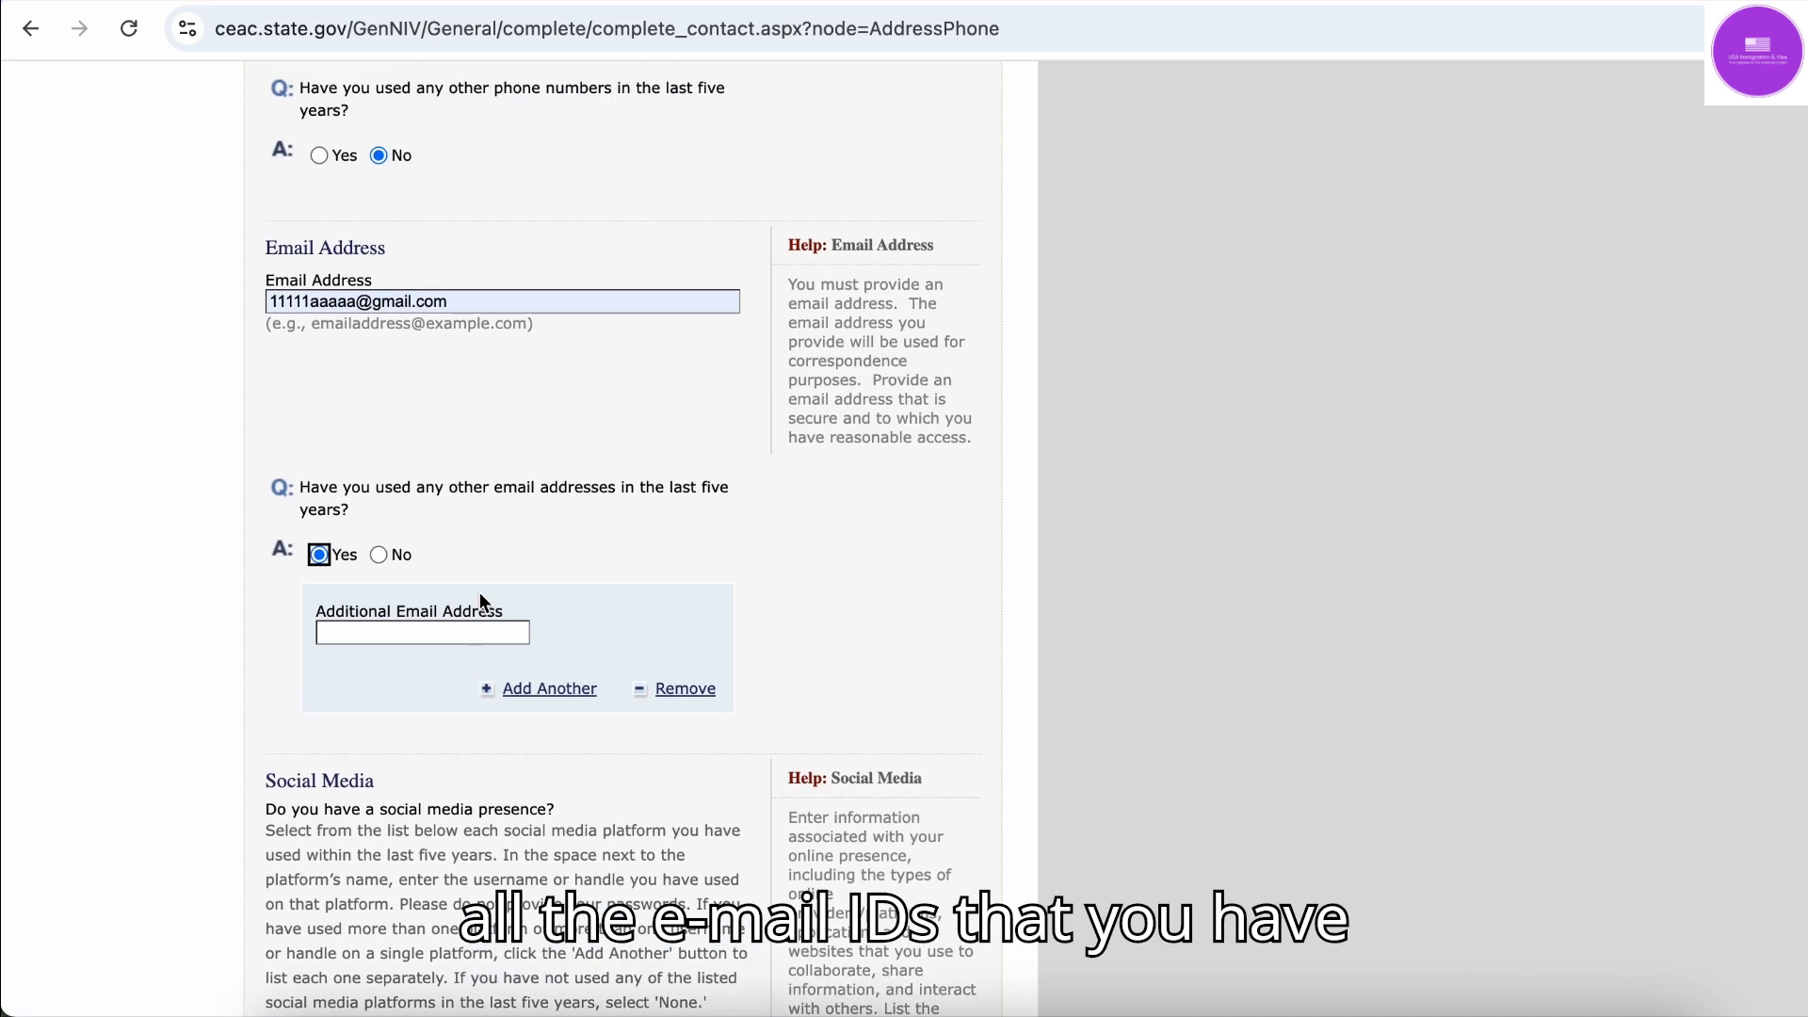
left_click(379, 554)
scroll(382, 556, "up", 10)
scroll(382, 553, "down", 6)
scroll(382, 554, "down", 10)
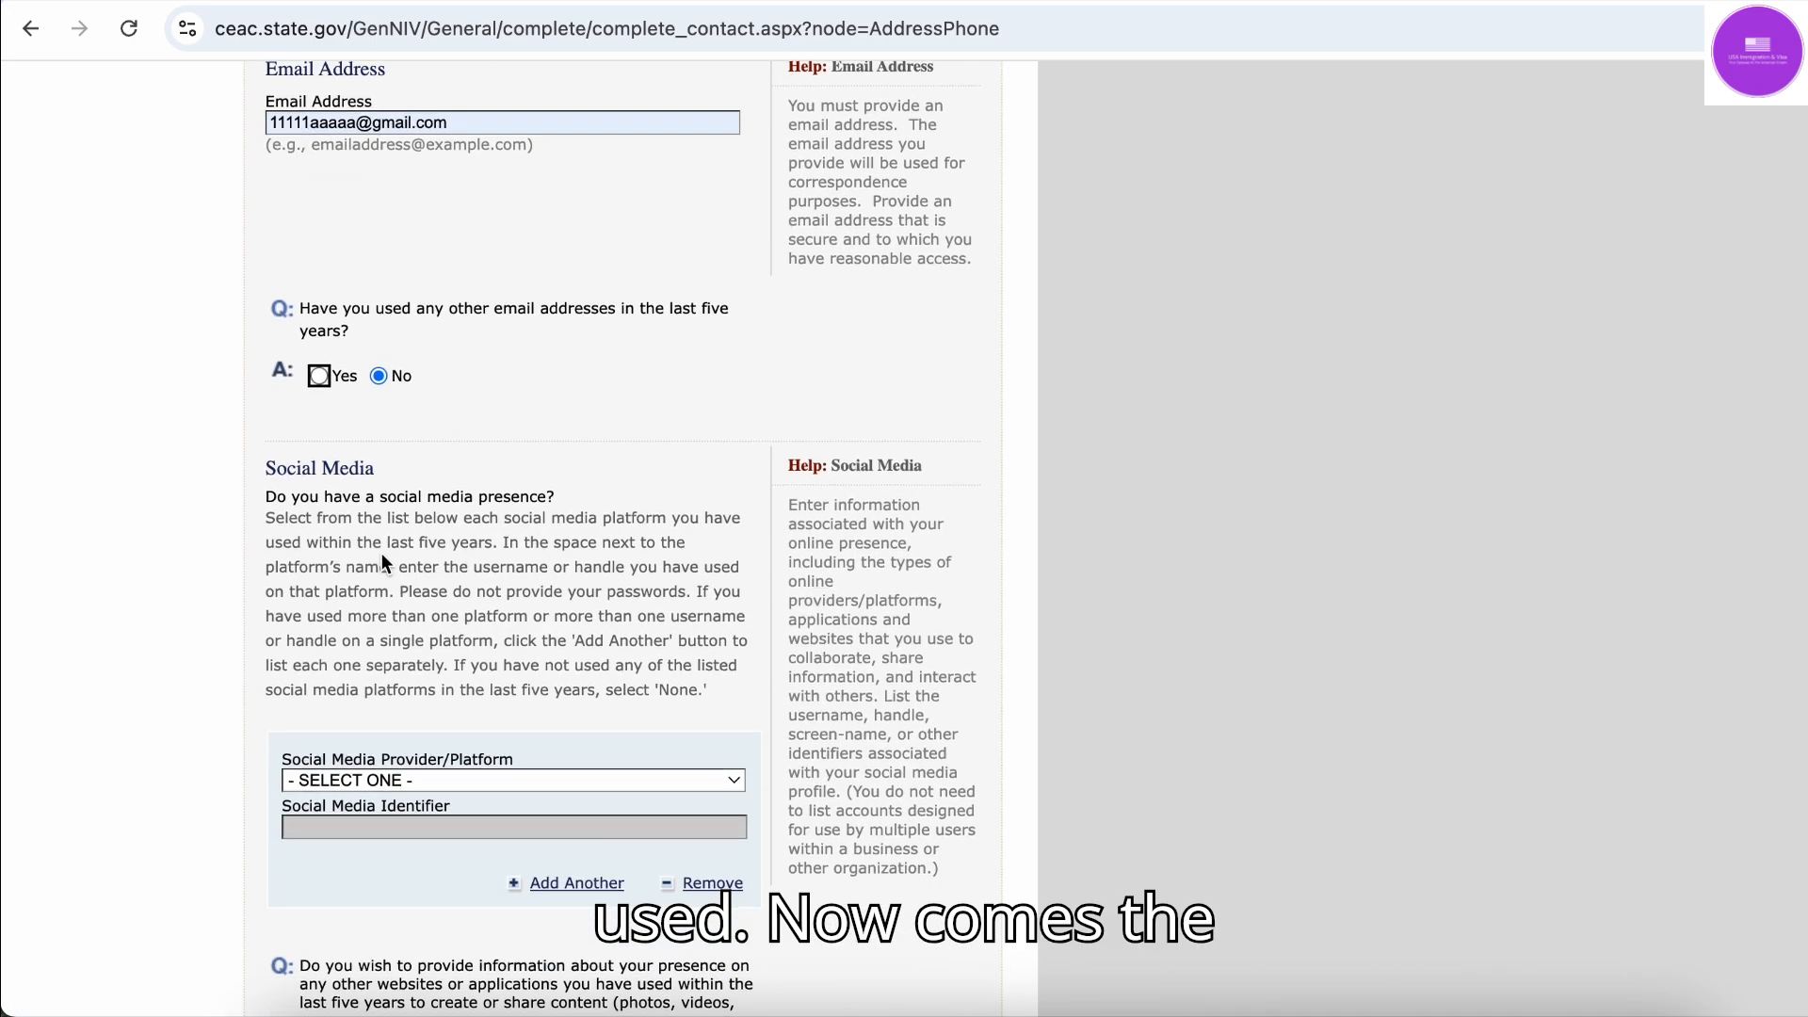
Try FACEBOOK as the social media provider to check its Social Media Identifier field
left_click_drag(268, 355, 360, 354)
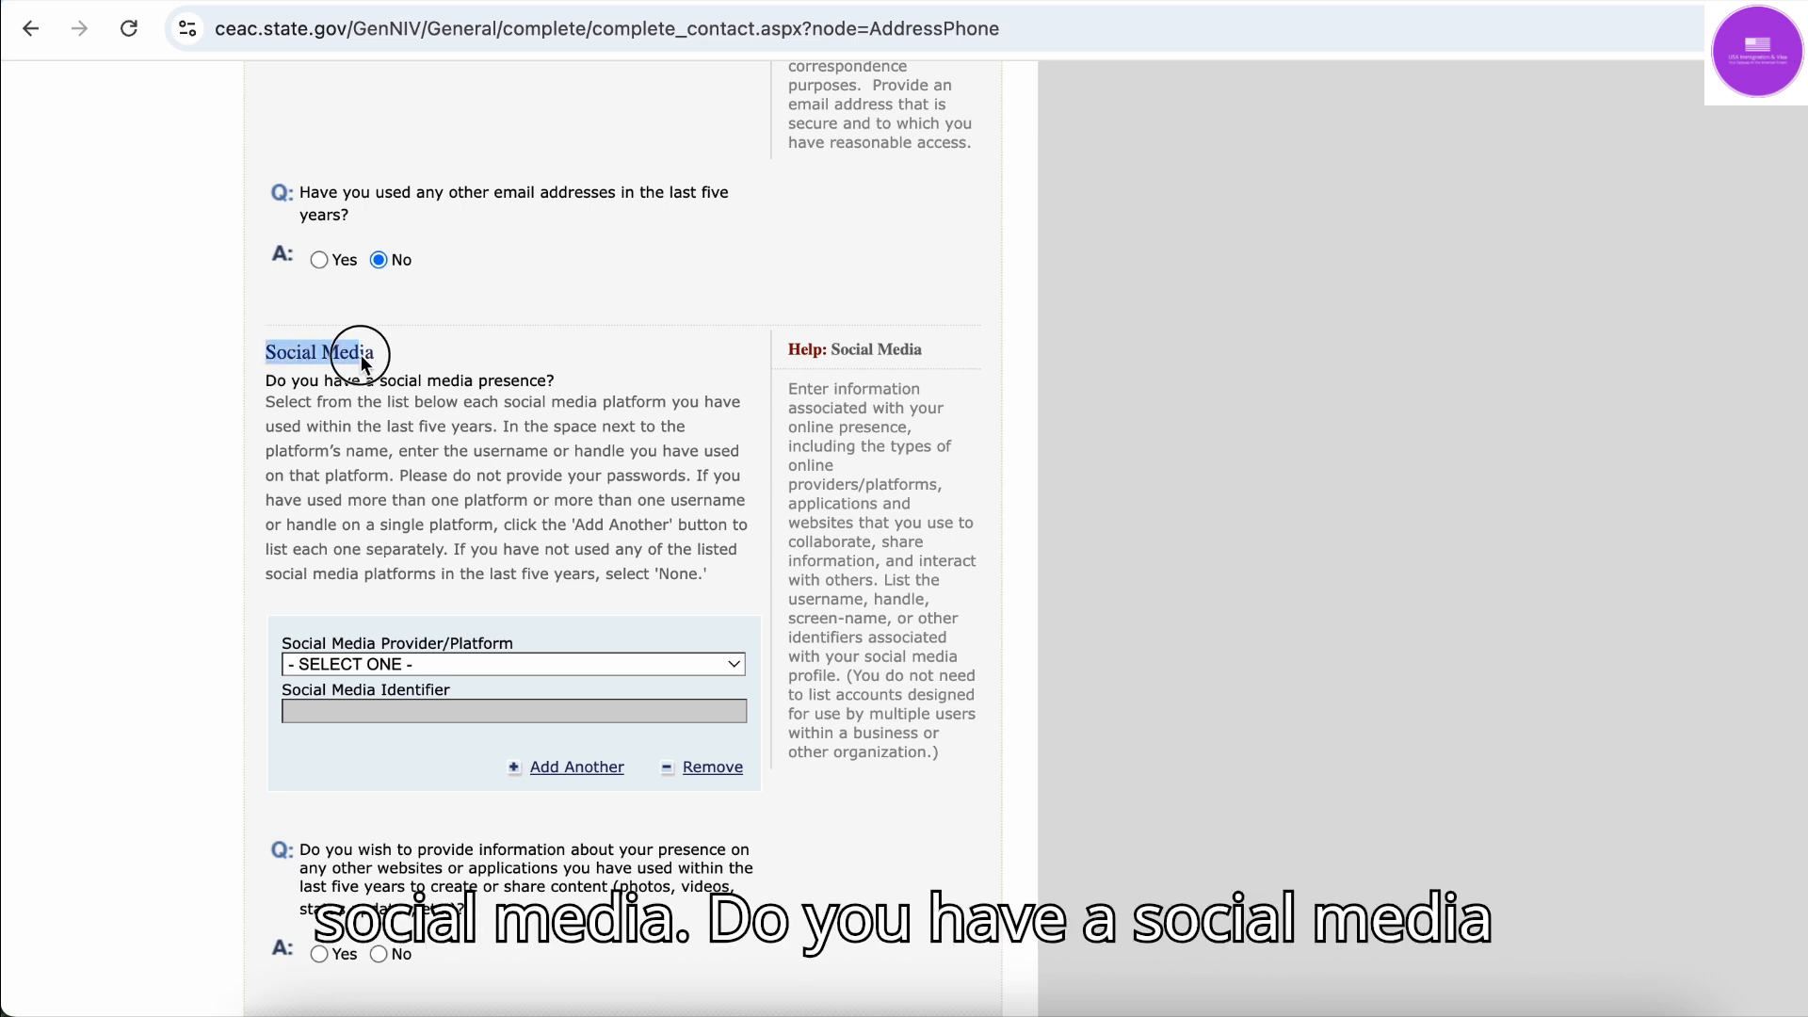
left_click(382, 359)
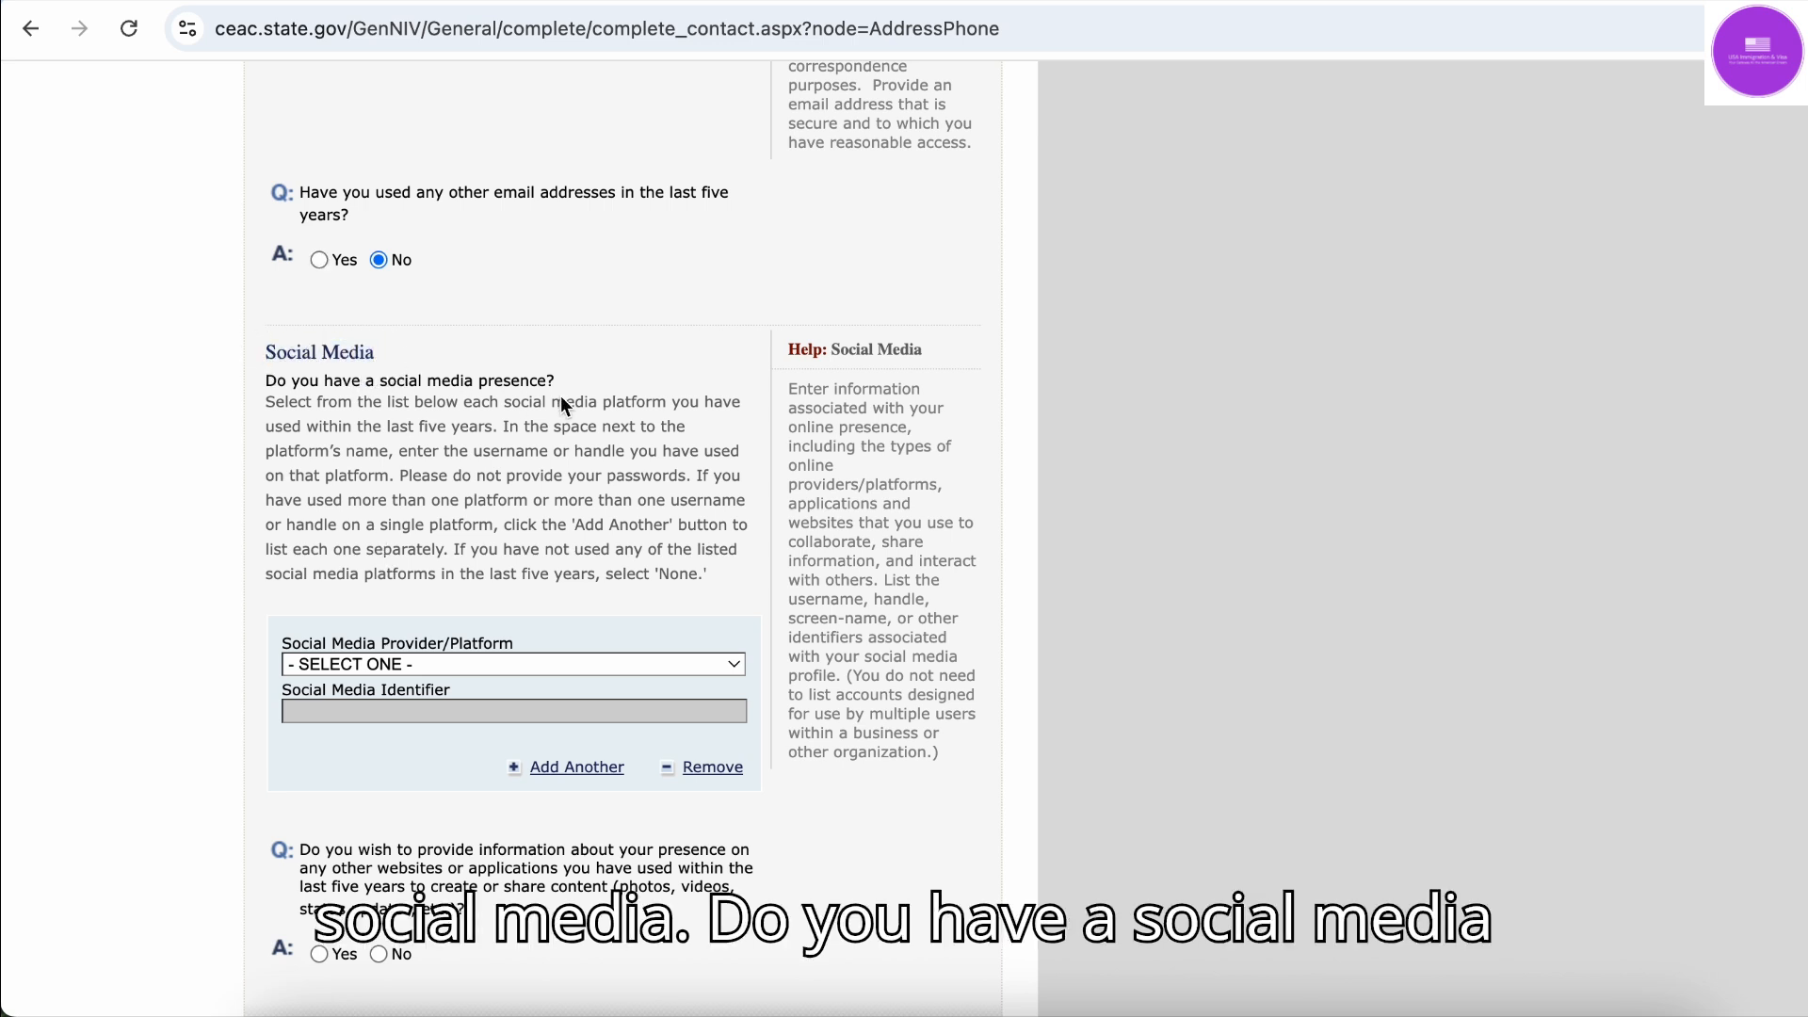
scroll(561, 405, "down", 2)
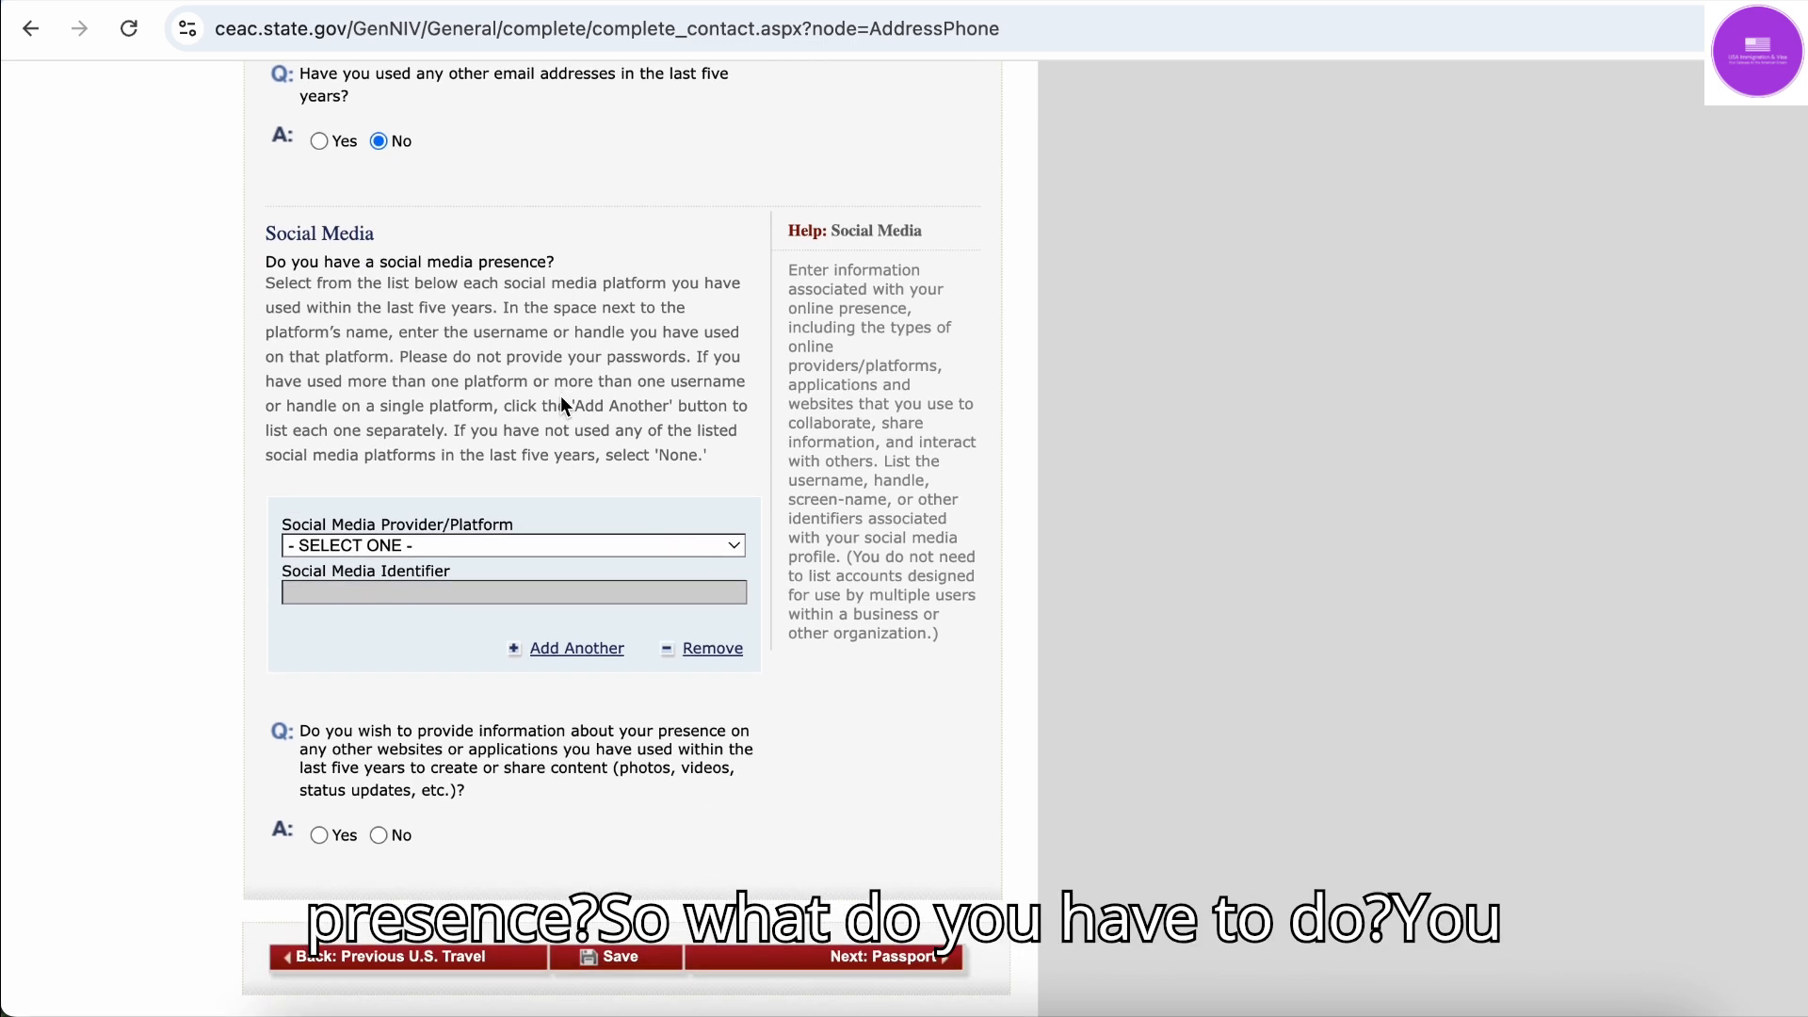
left_click(517, 544)
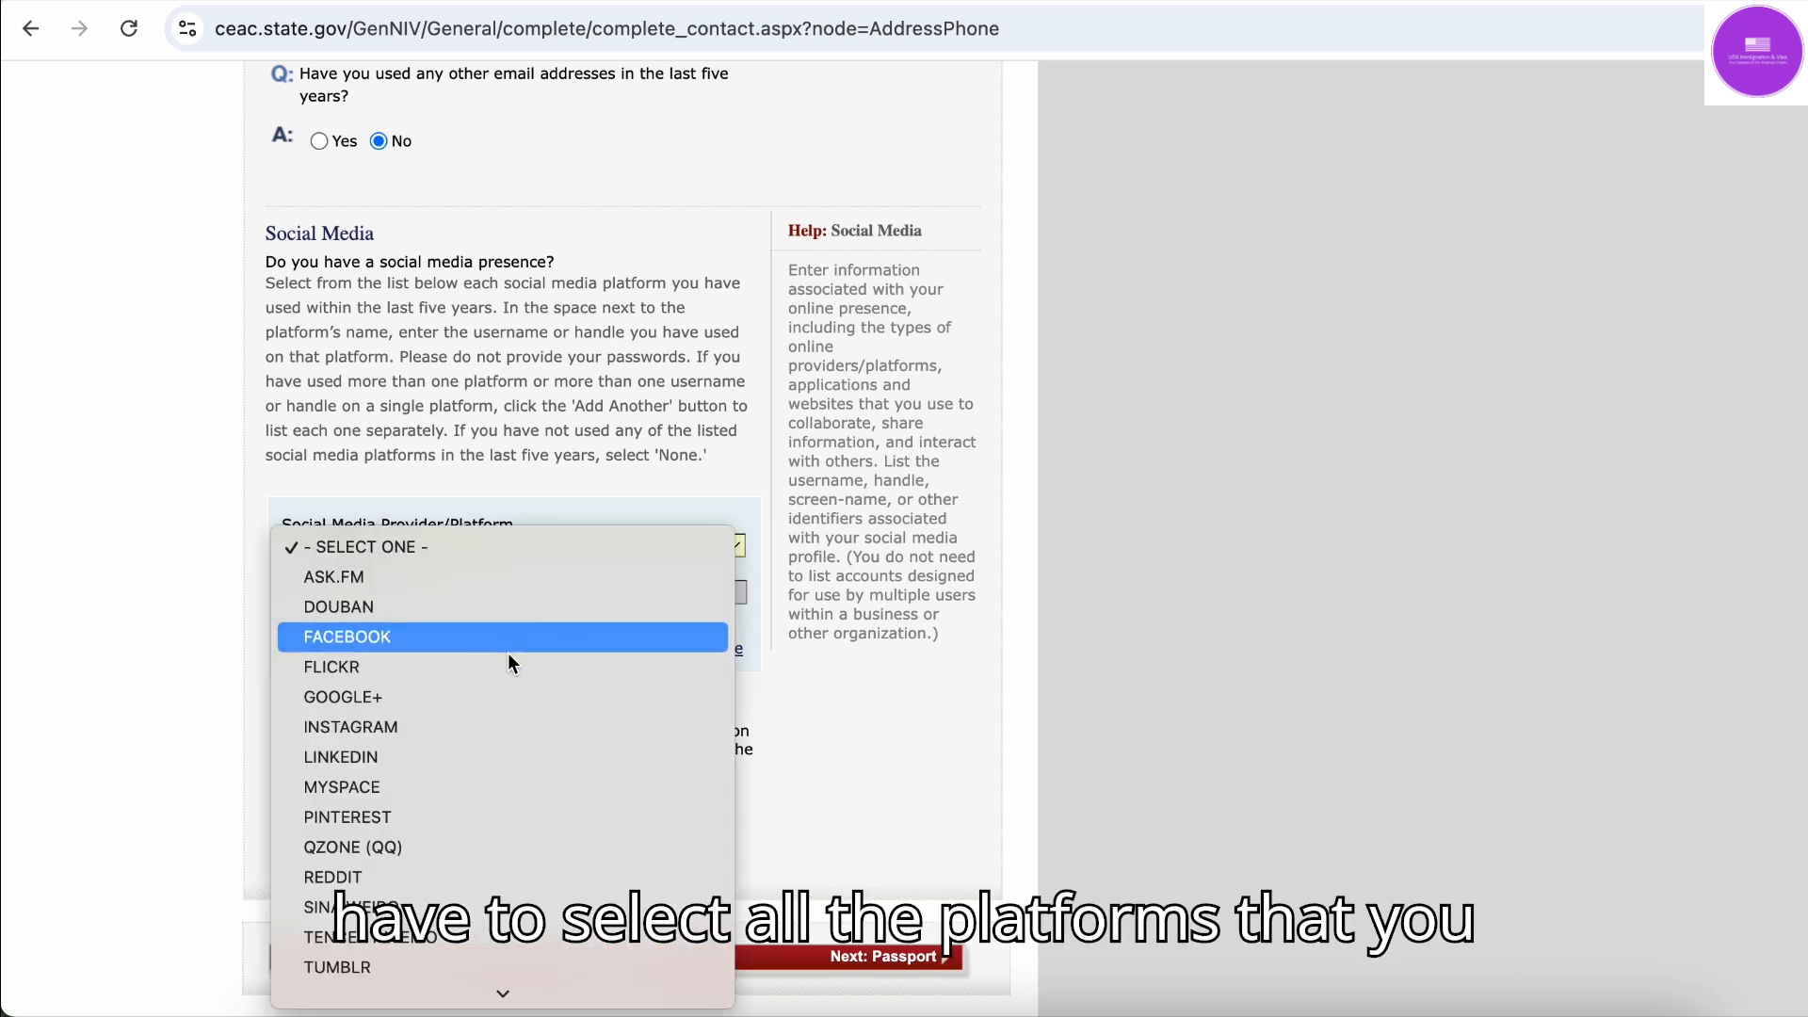
scroll(516, 810, "down", 3)
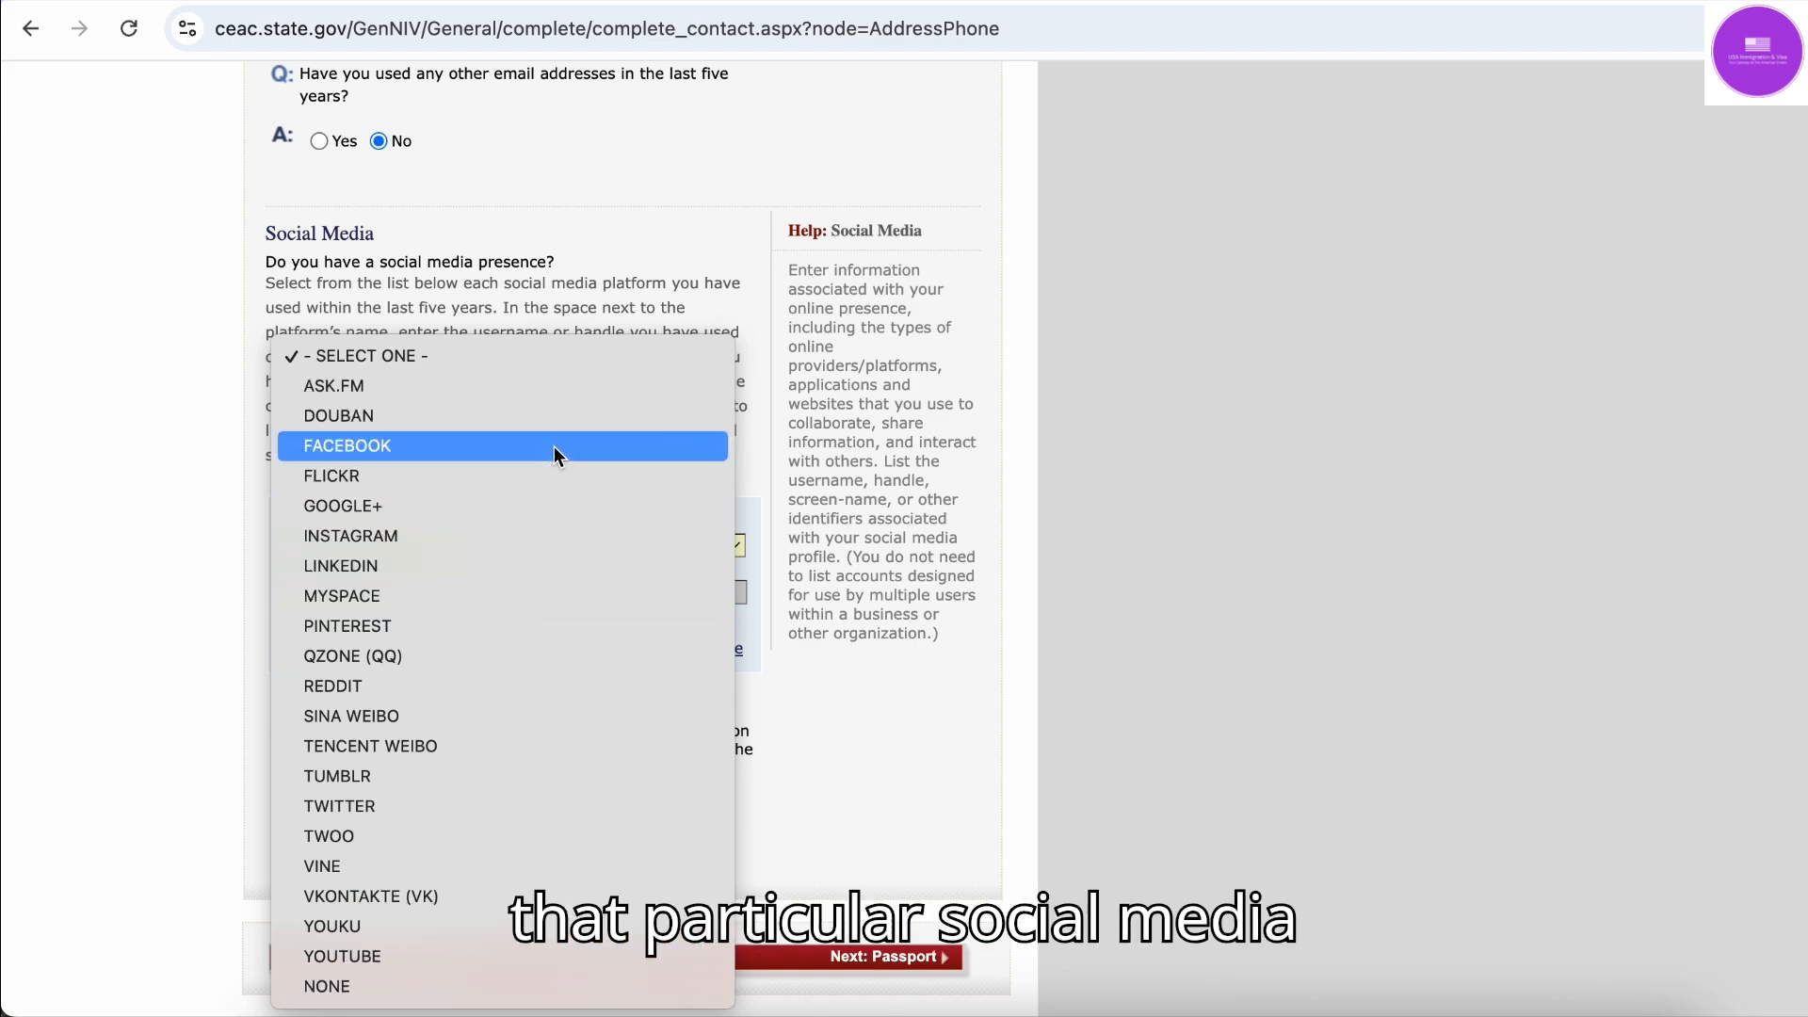
left_click(556, 448)
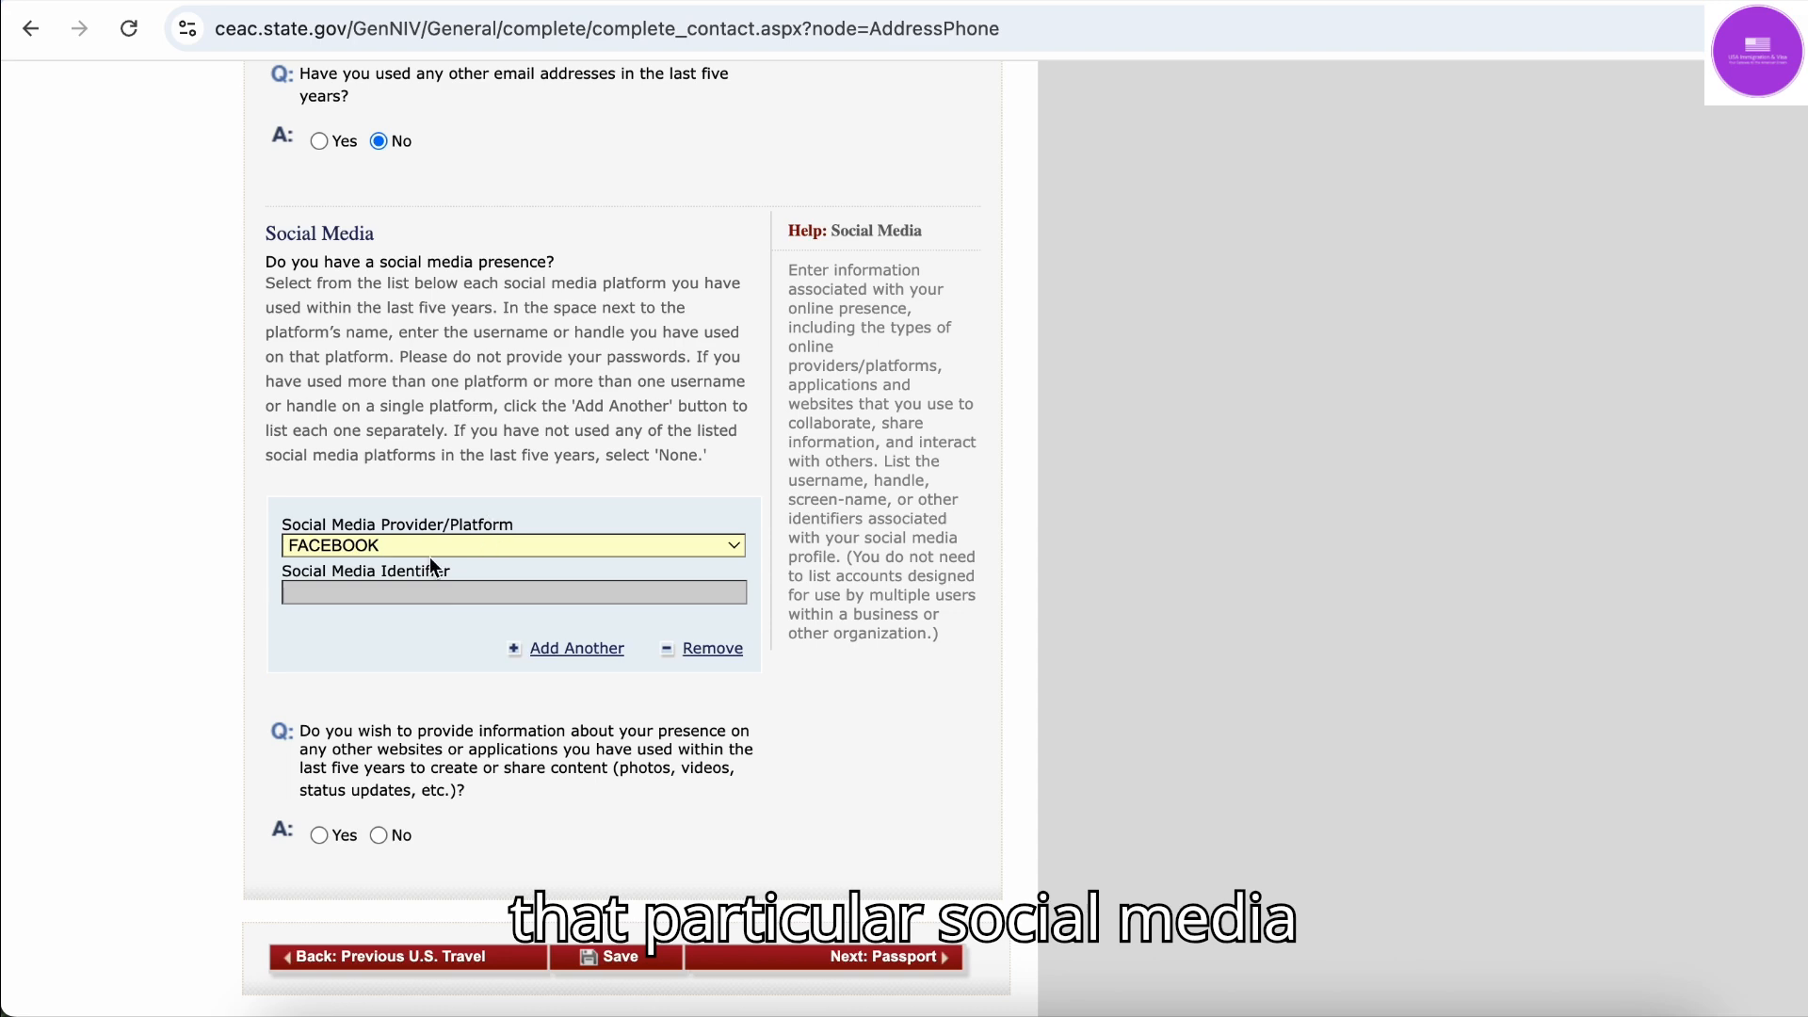
scroll(392, 701, "down", 5)
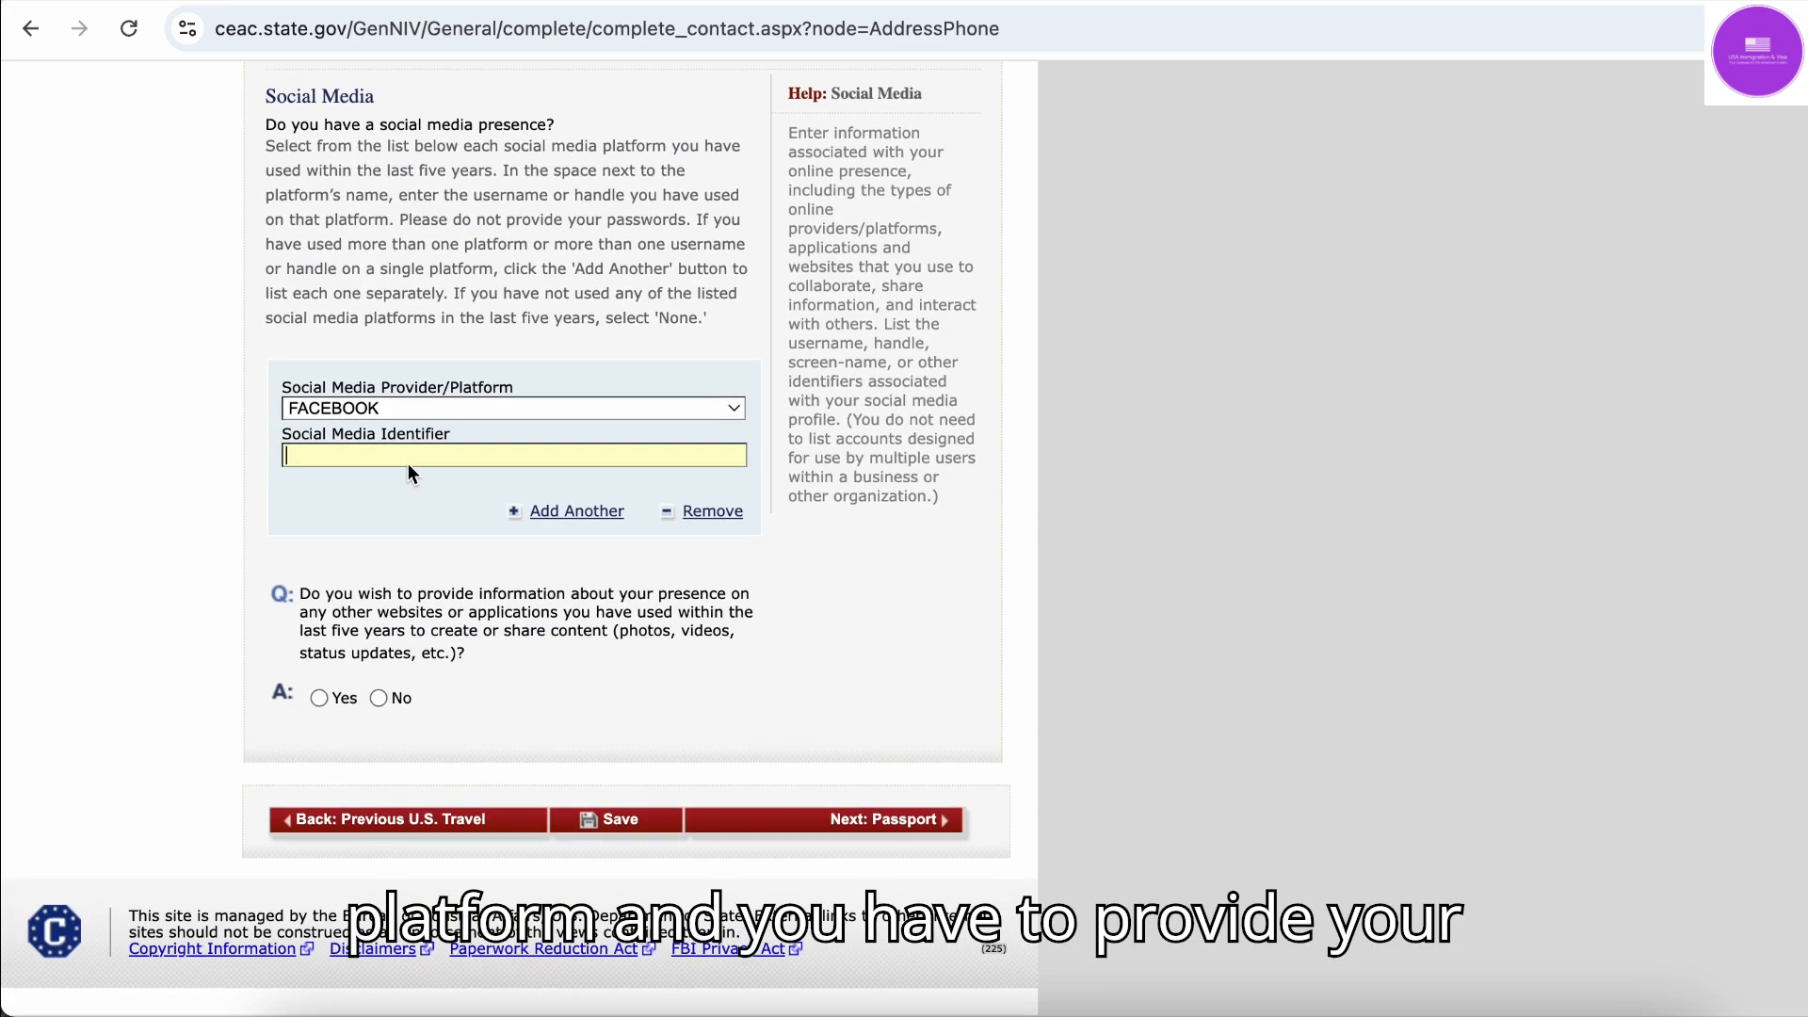
left_click(408, 456)
left_click(409, 457)
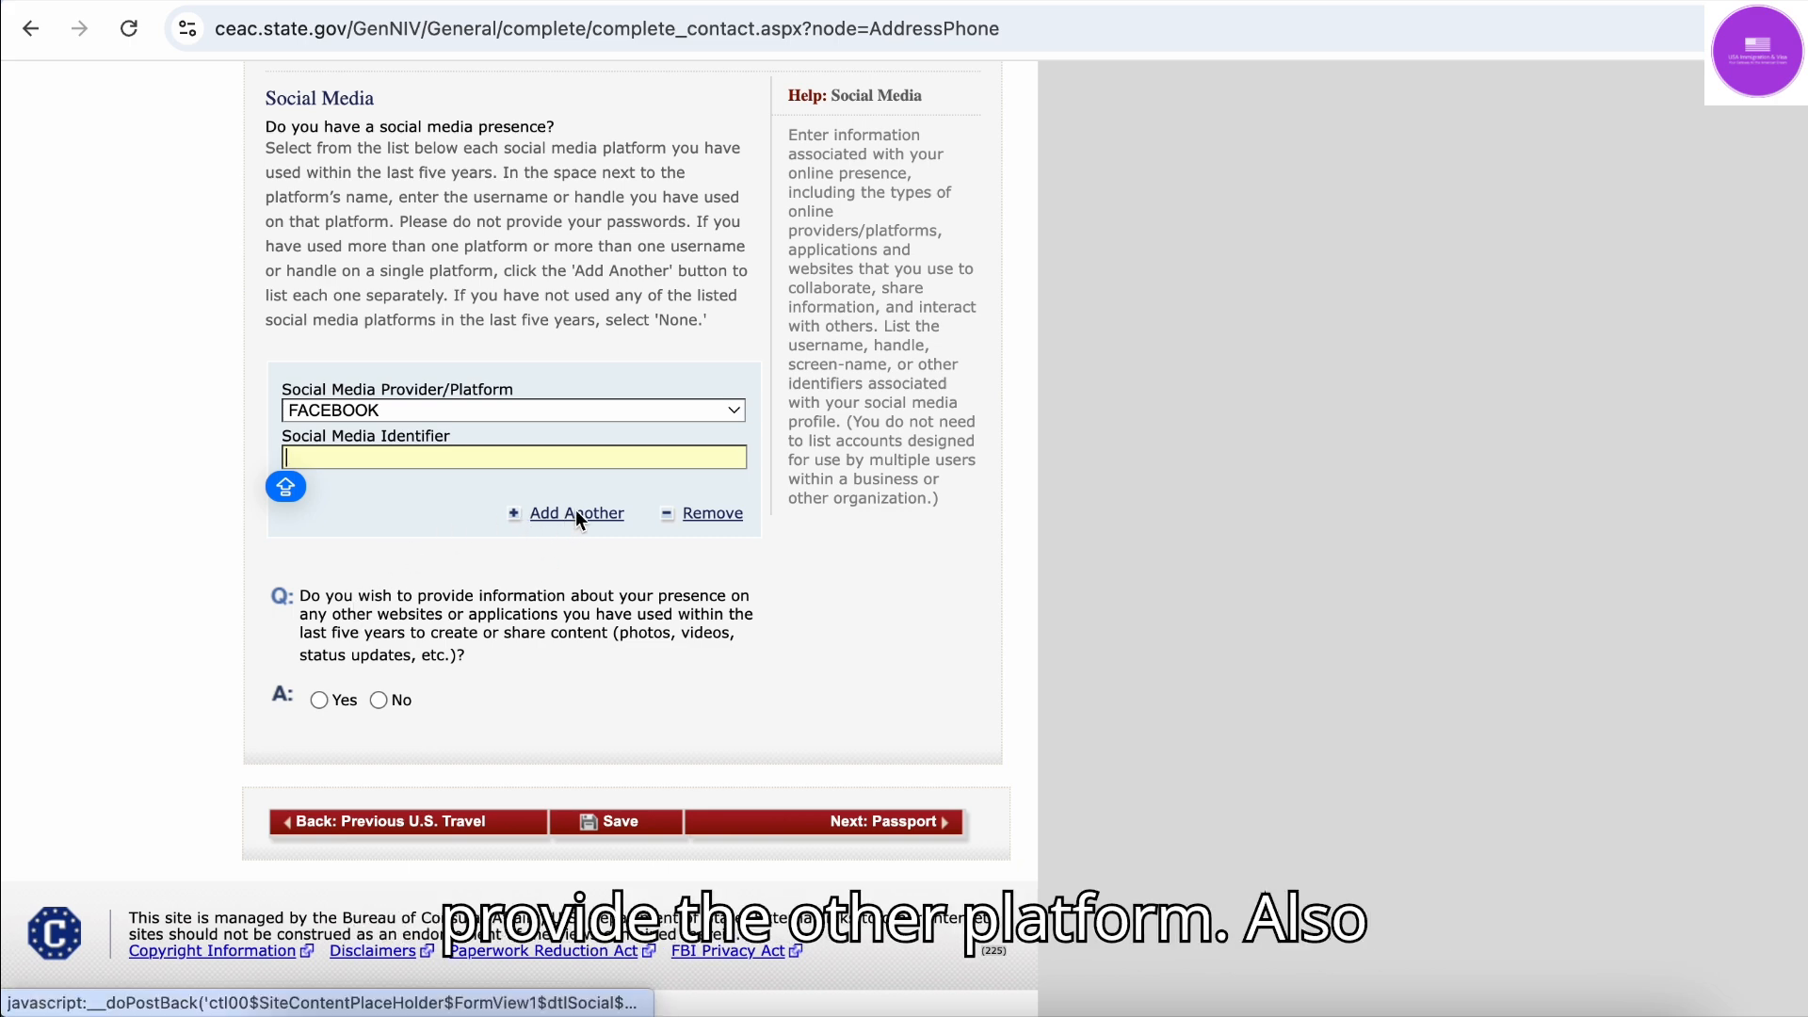
Set the social media provider to NONE and reopen the provider list to review the listed platforms
left_click(517, 410)
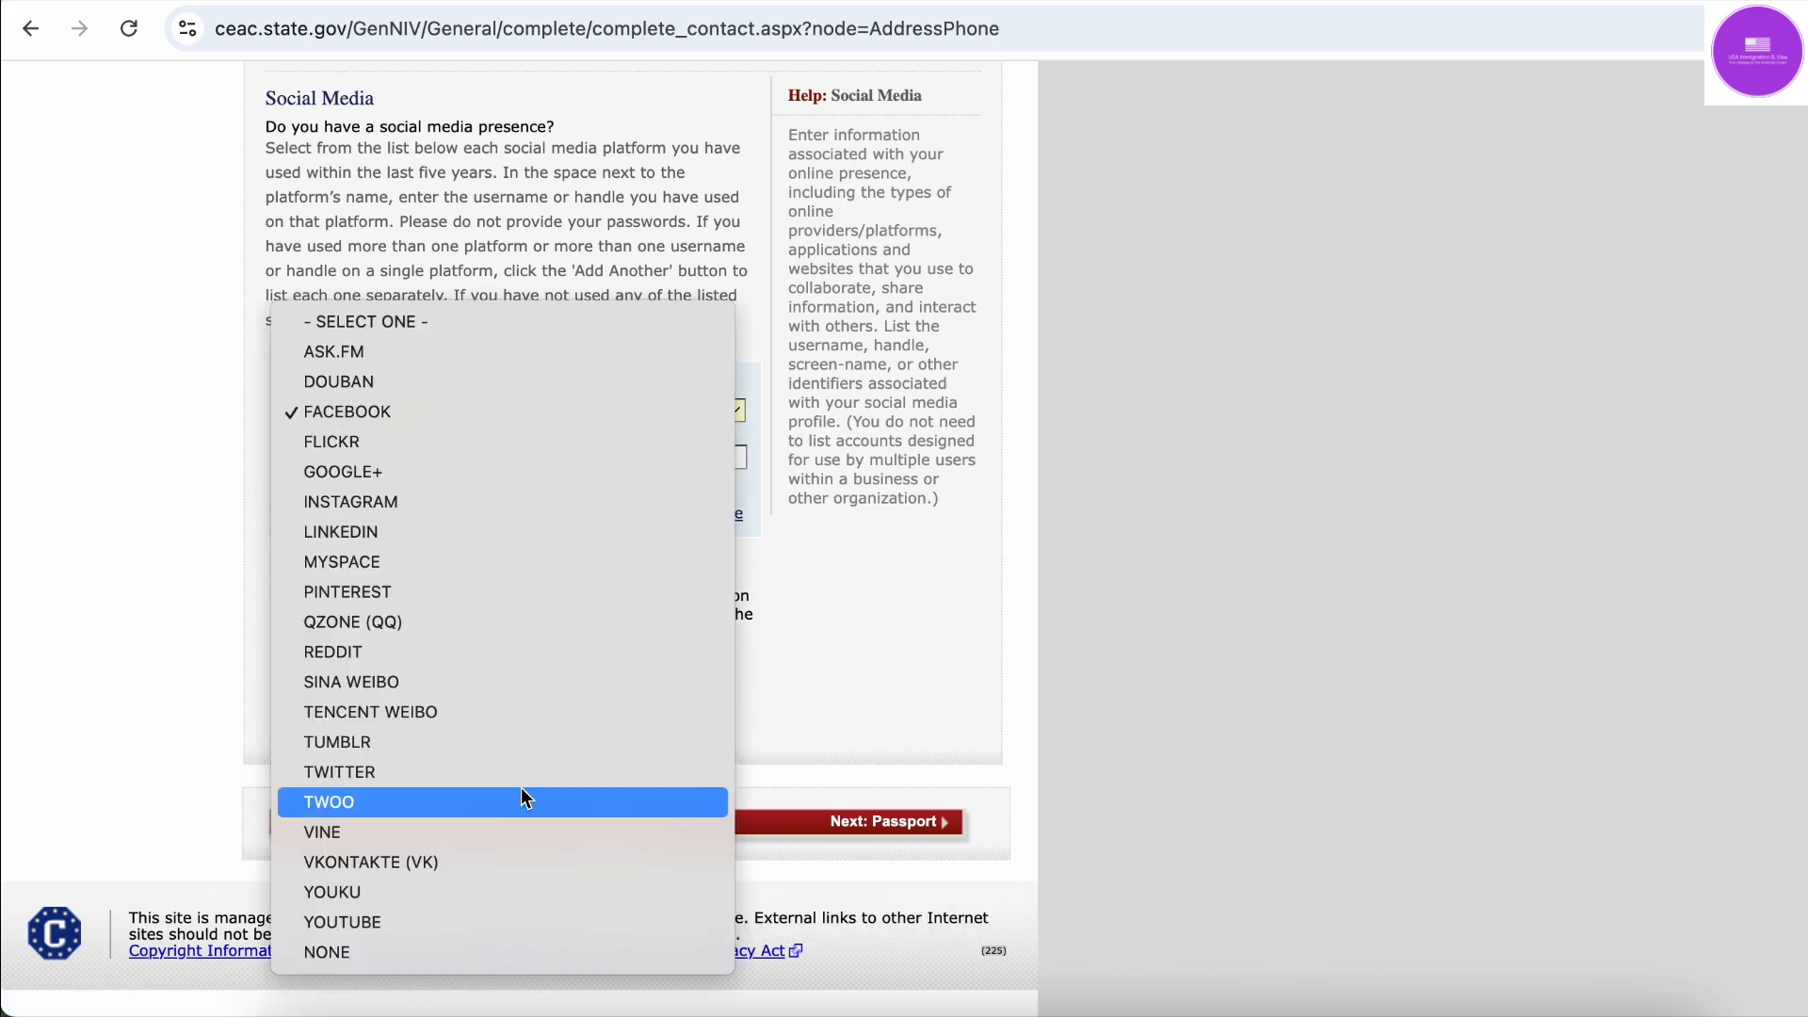
left_click(456, 947)
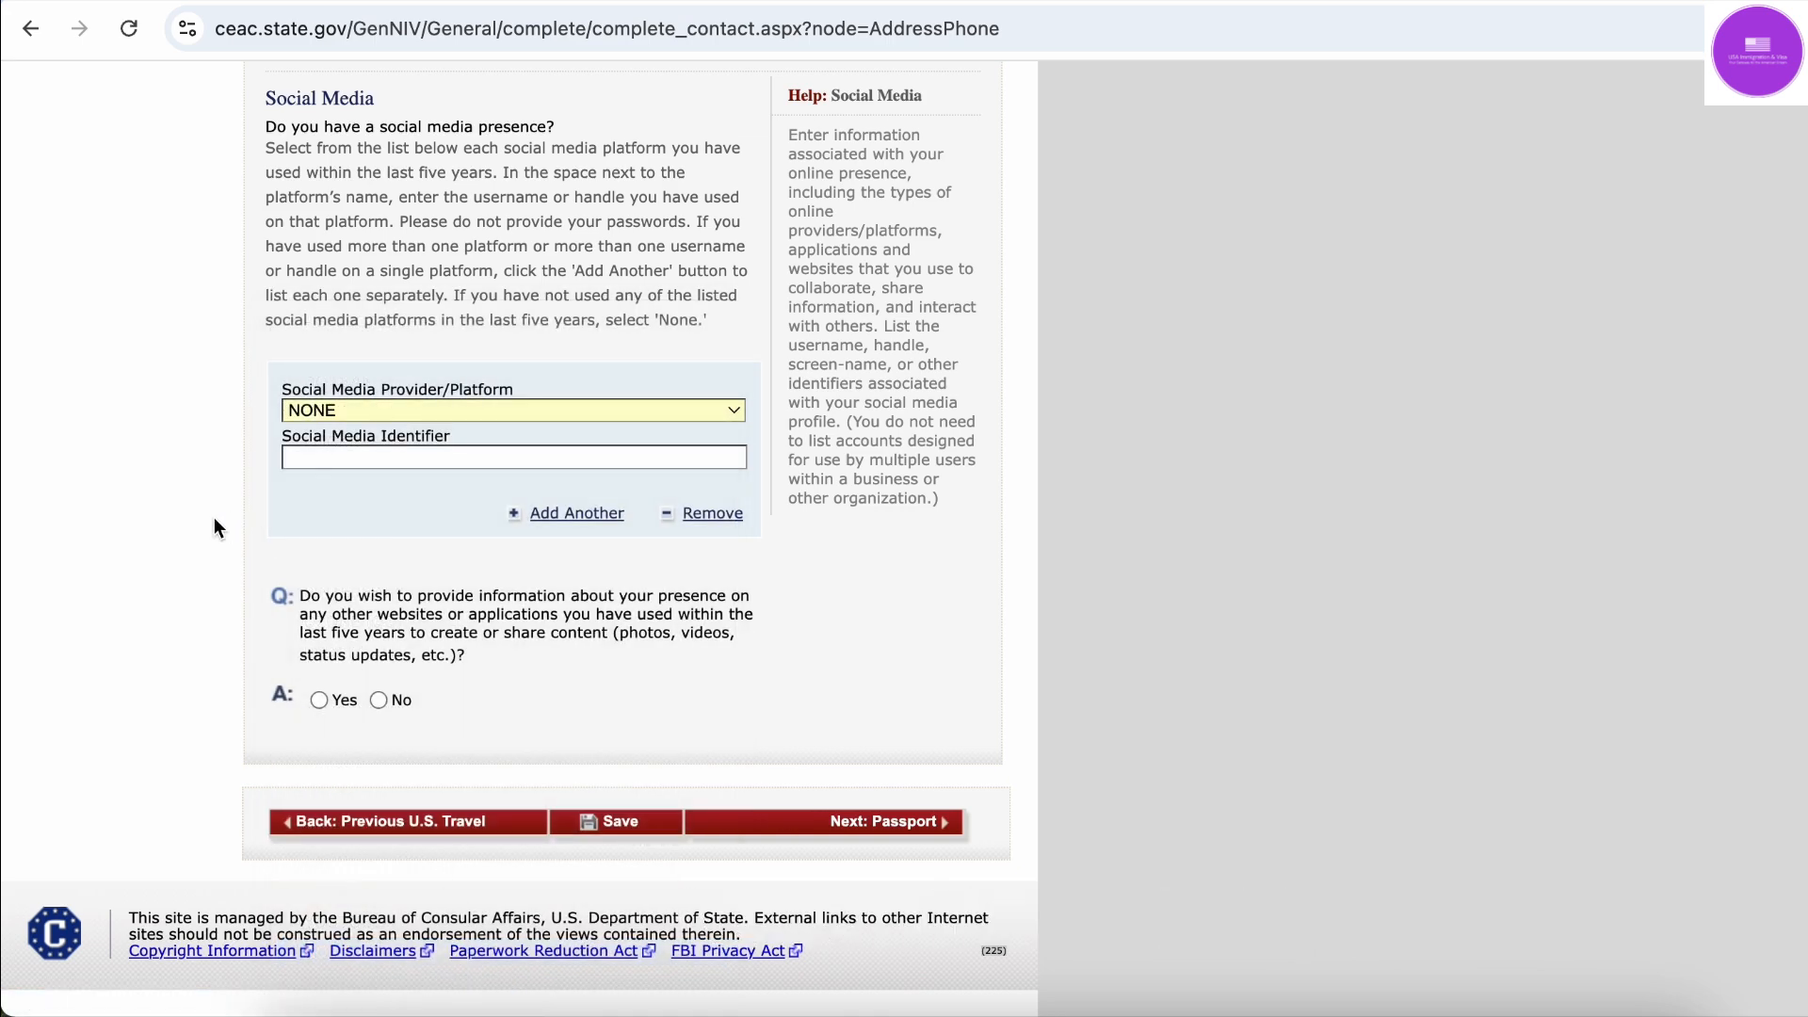
scroll(231, 523, "up", 4)
scroll(313, 625, "down", 4)
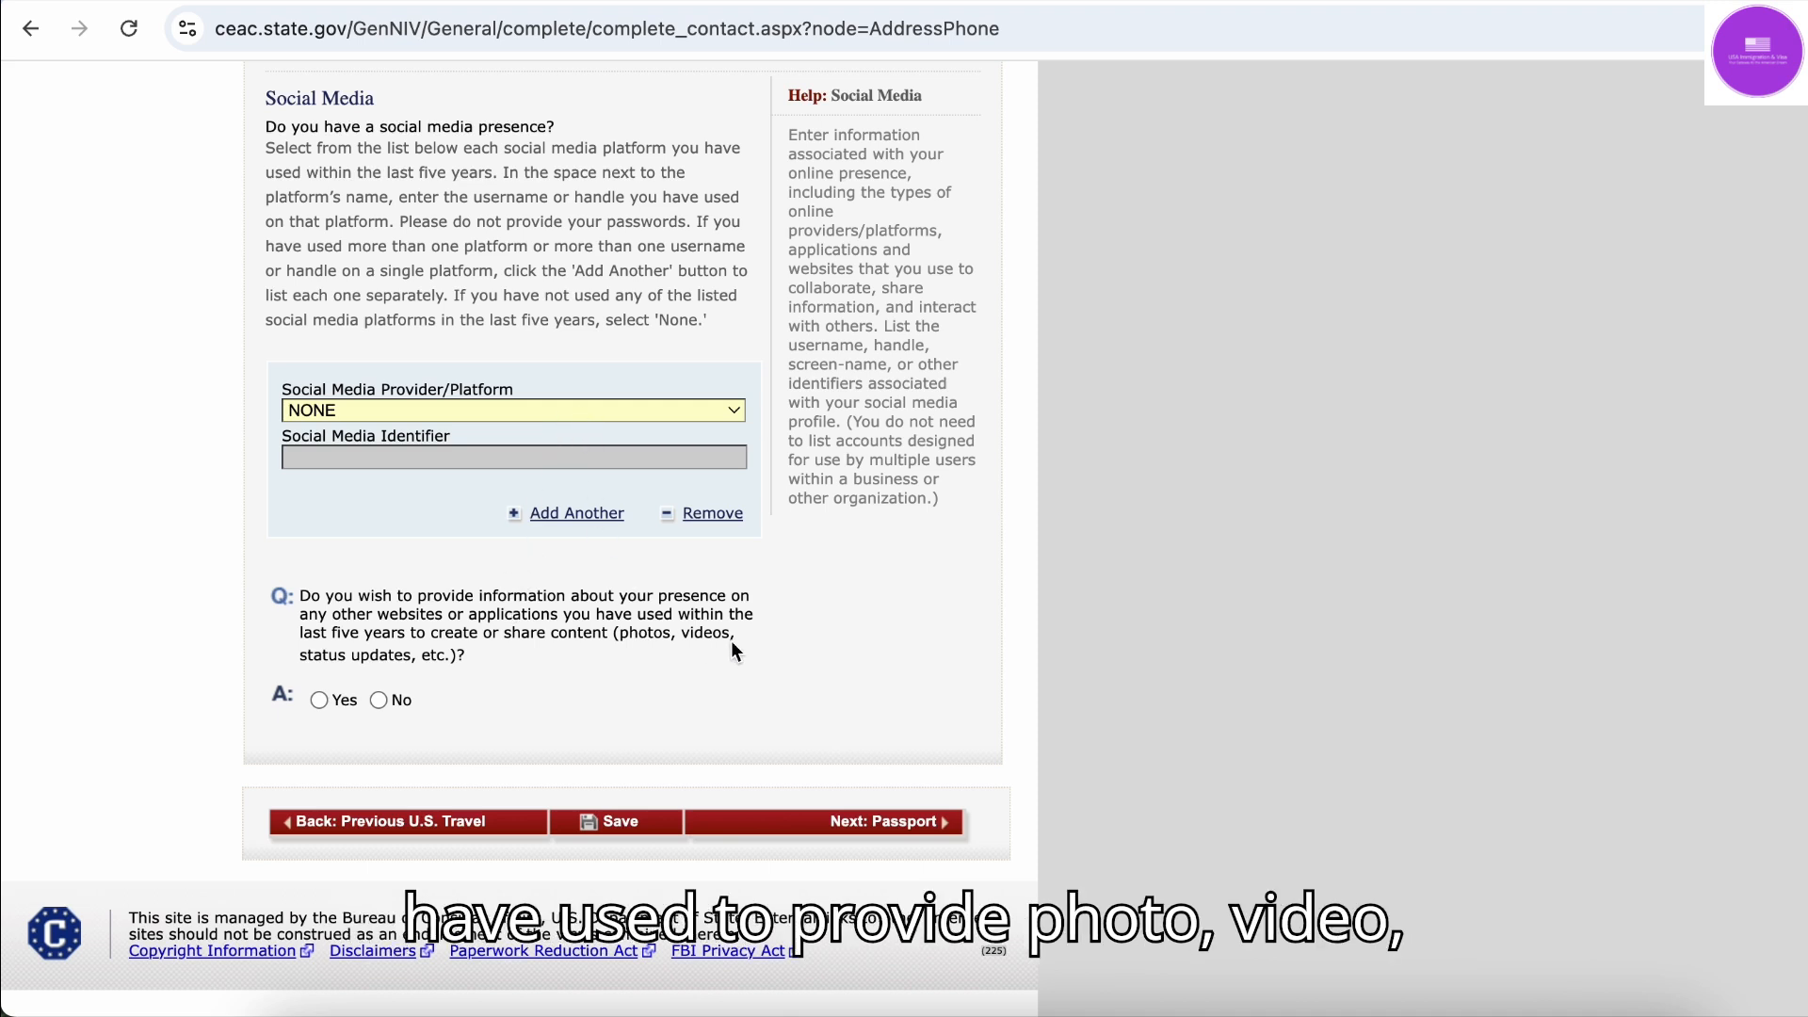
left_click(573, 411)
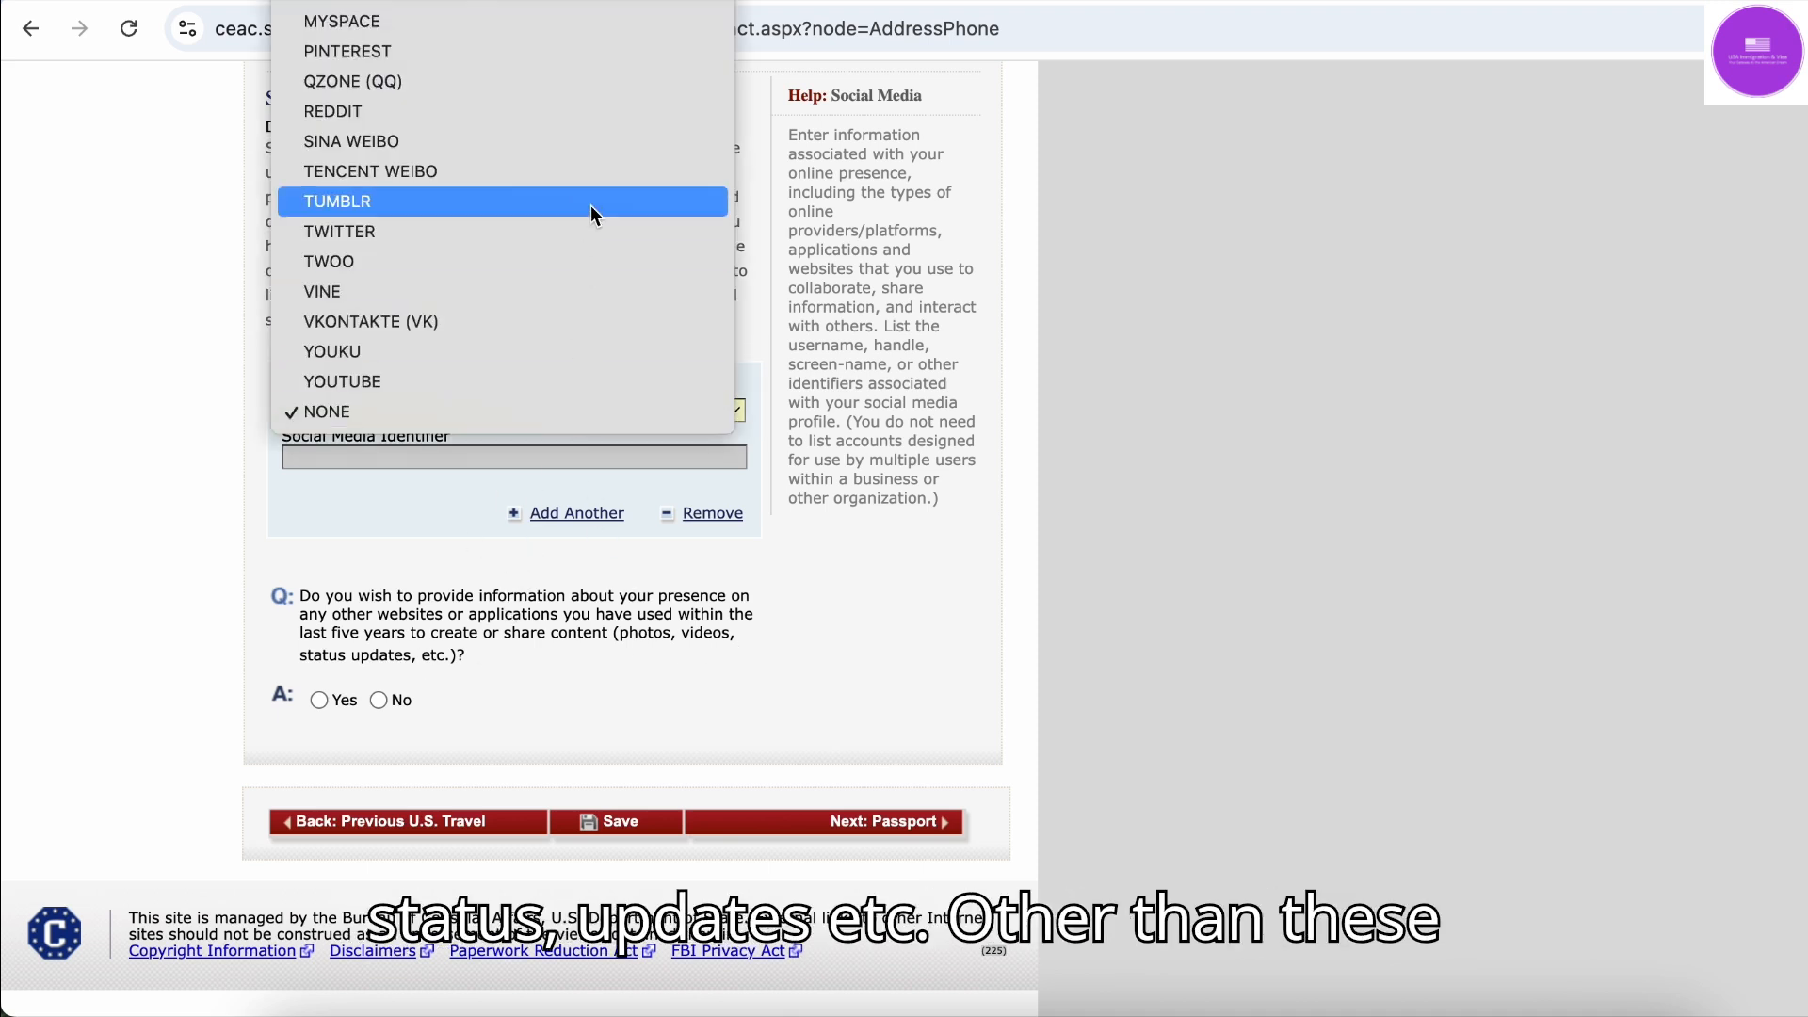
Keep NONE as the social media platform and answer No to providing information about presence on other websites or applications
left_click(225, 518)
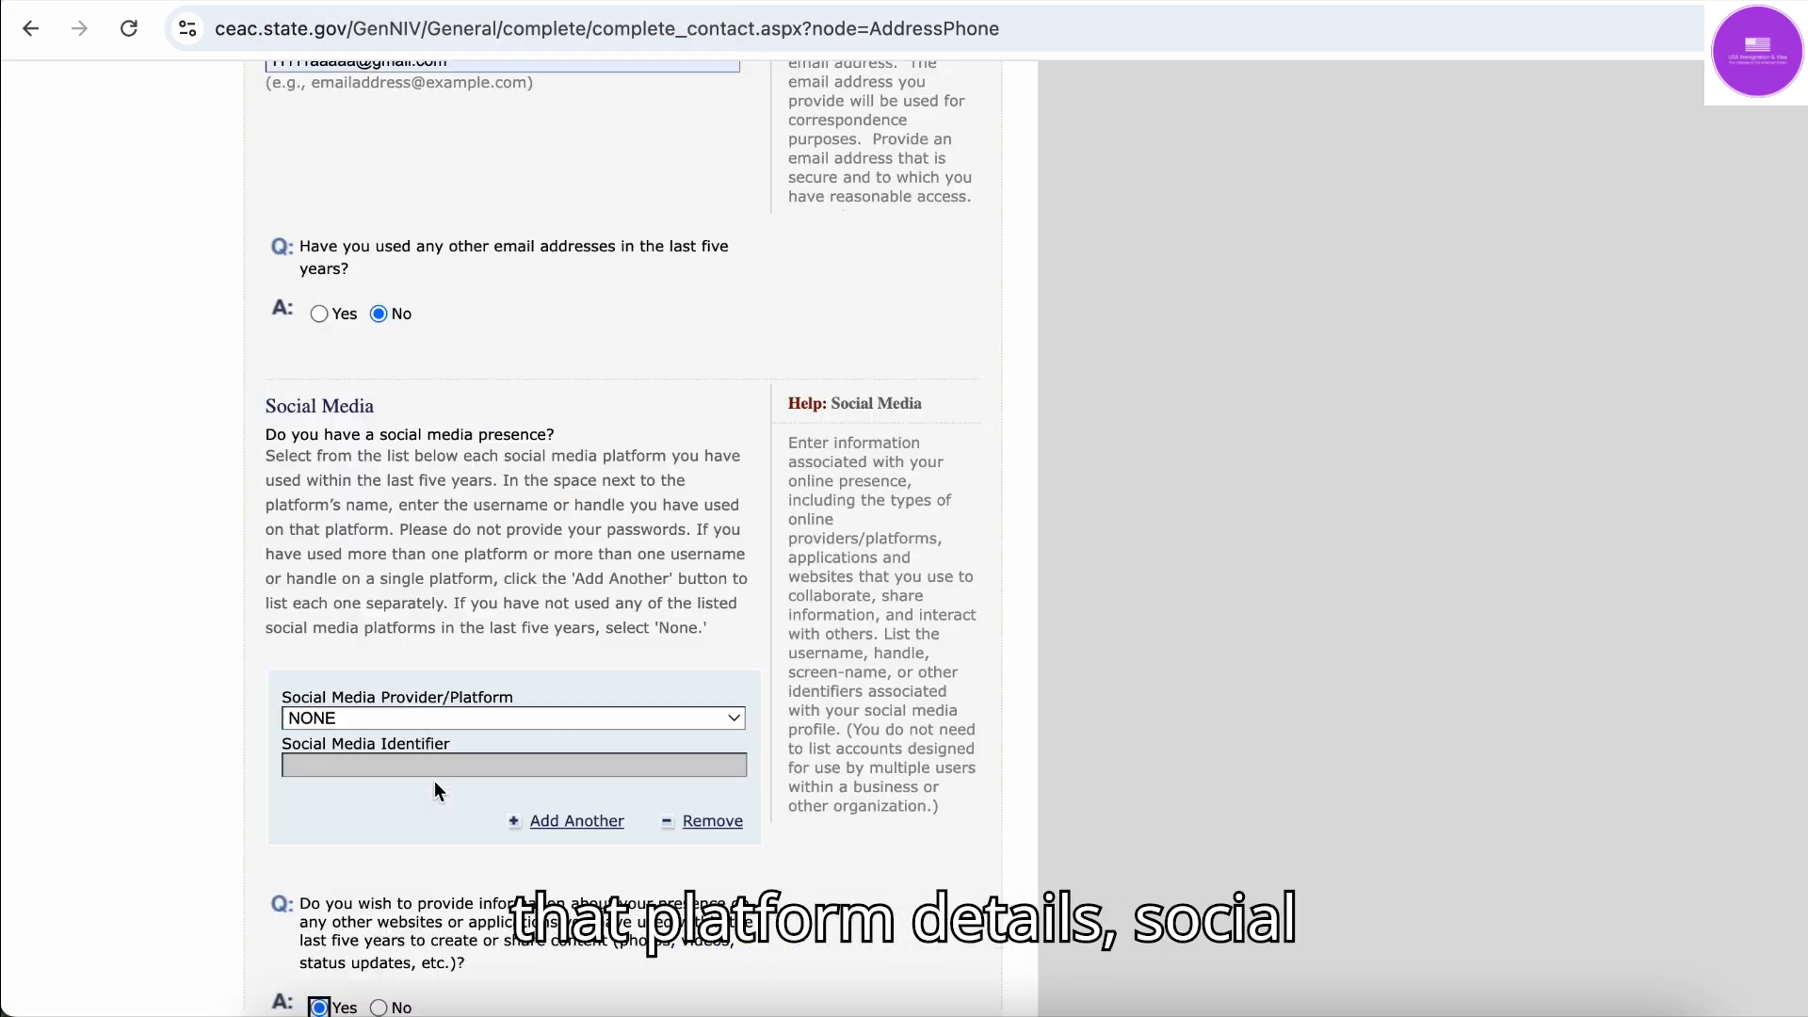
scroll(433, 781, "down", 6)
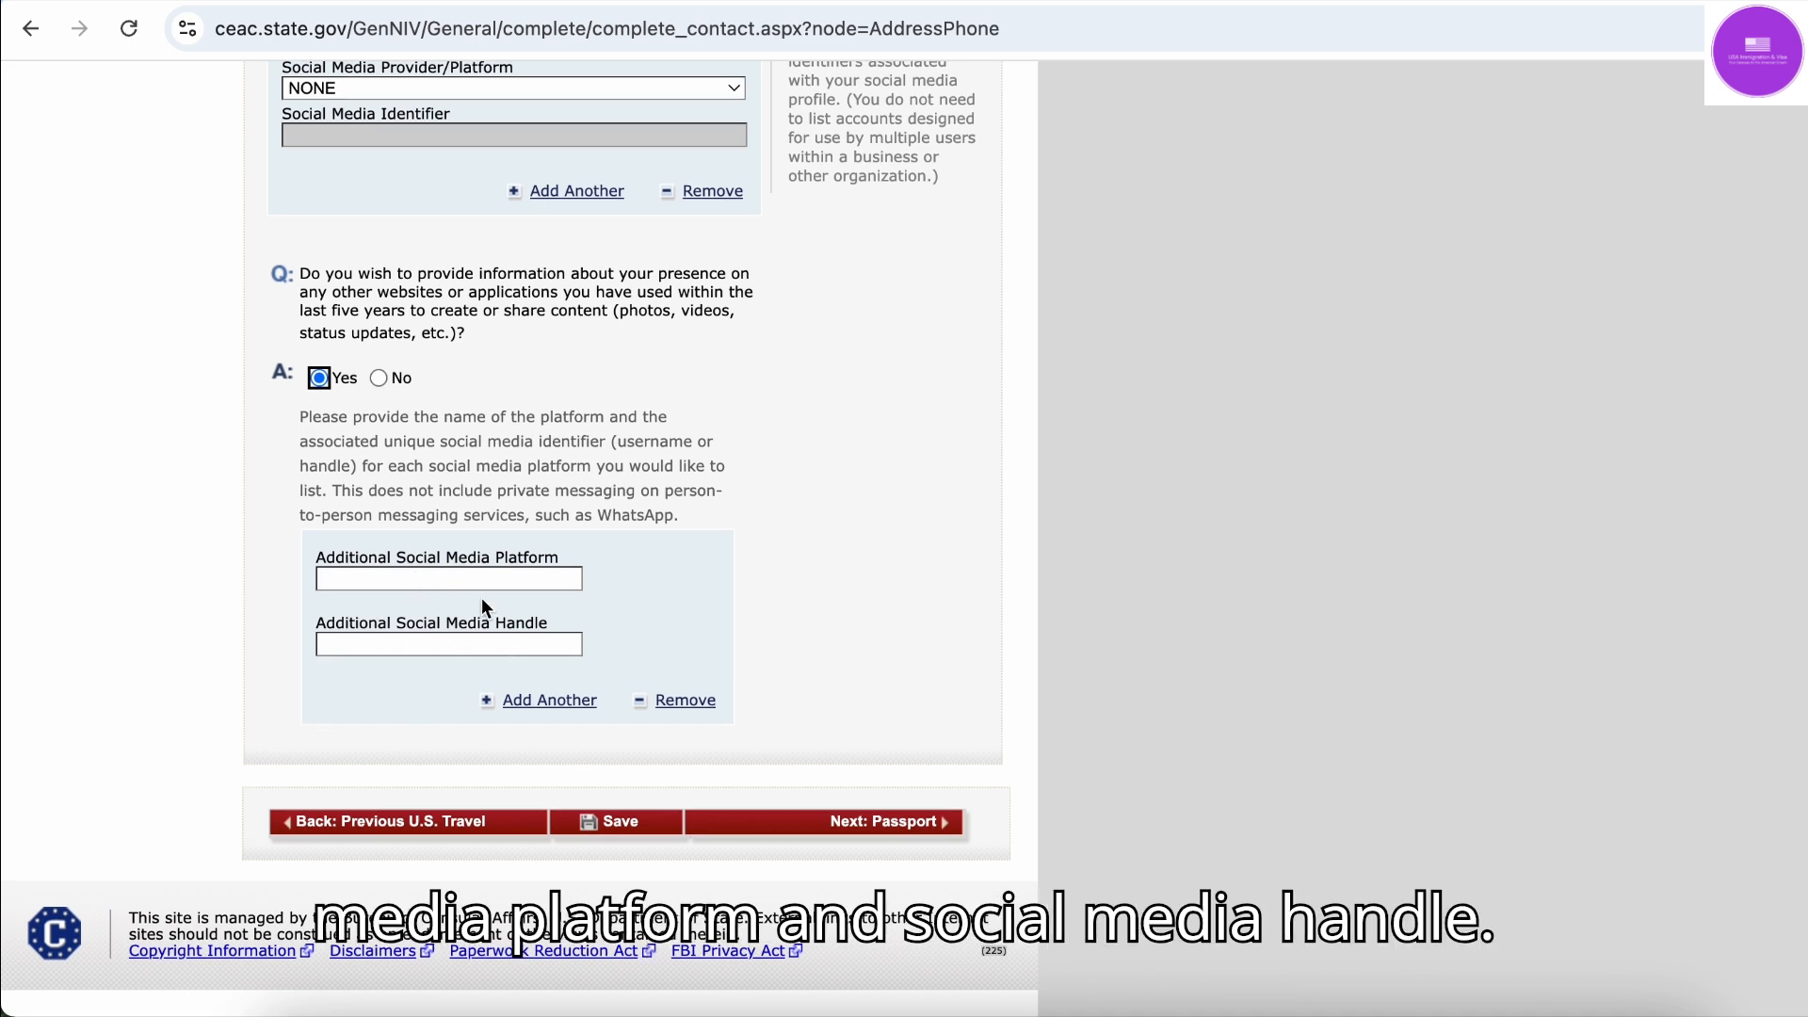
left_click(380, 379)
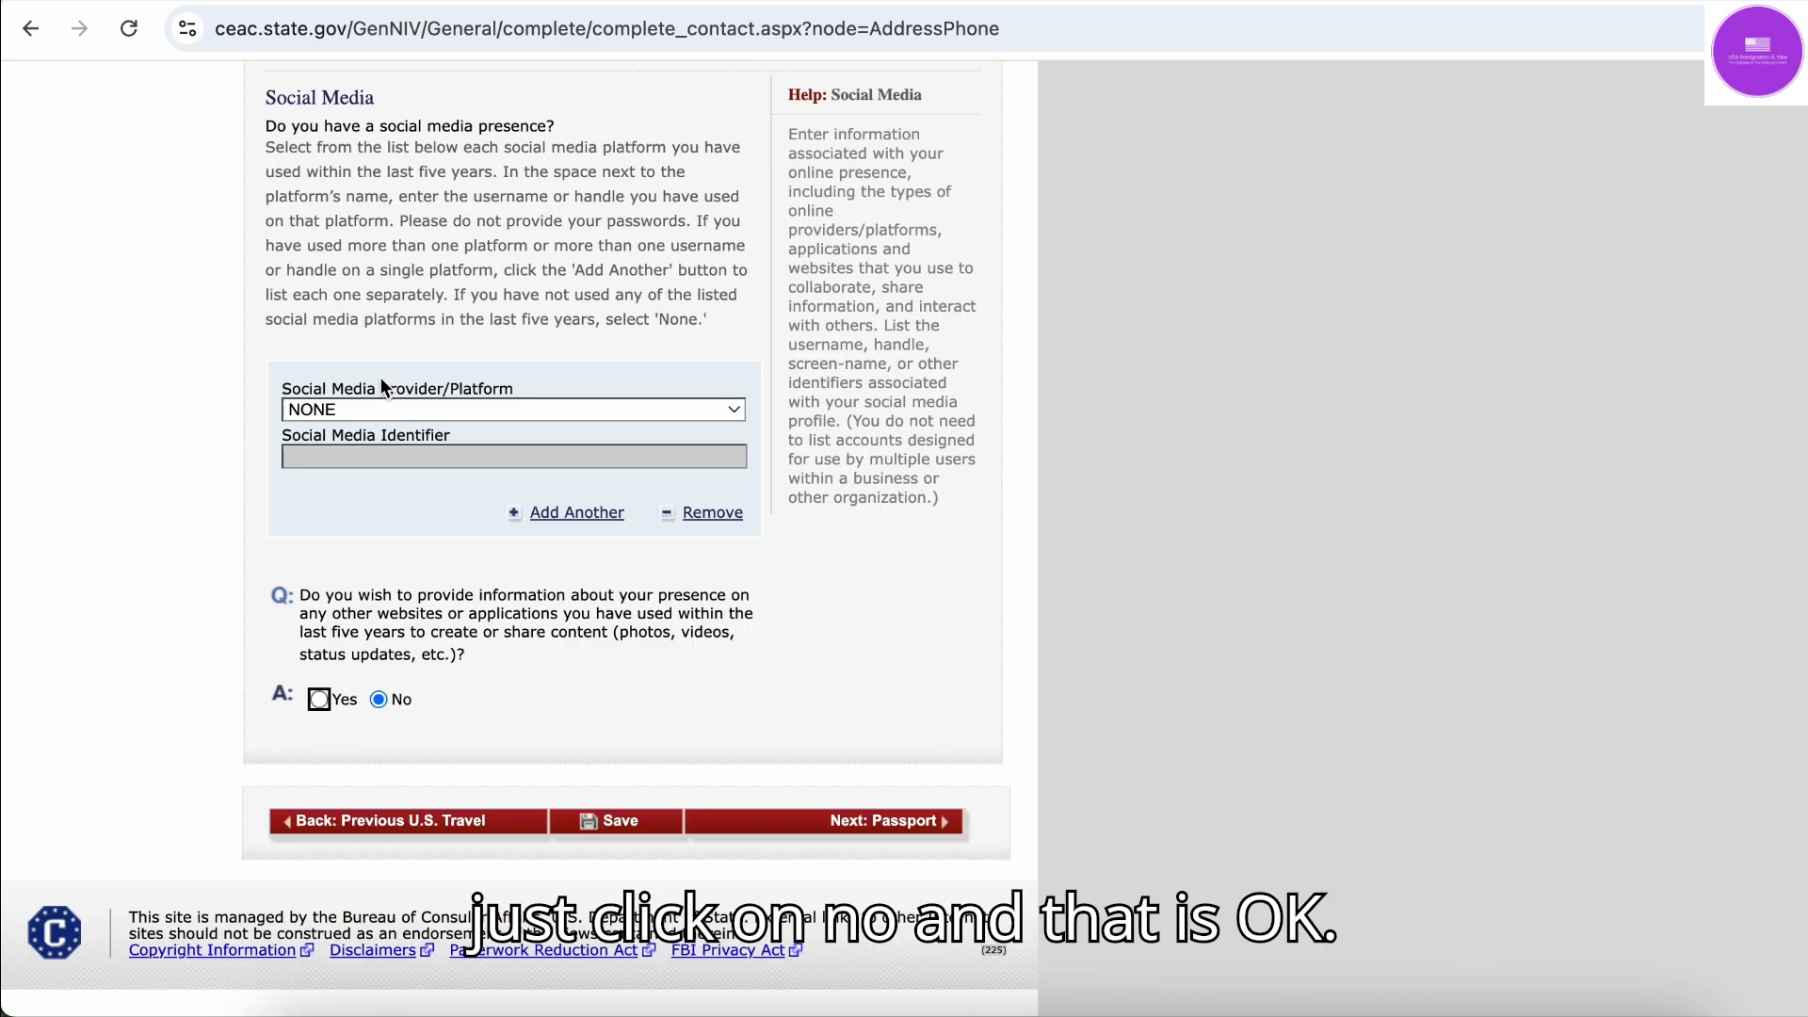
Save the Address and Phone section, continue the application, and proceed to the Passport section
left_click(612, 824)
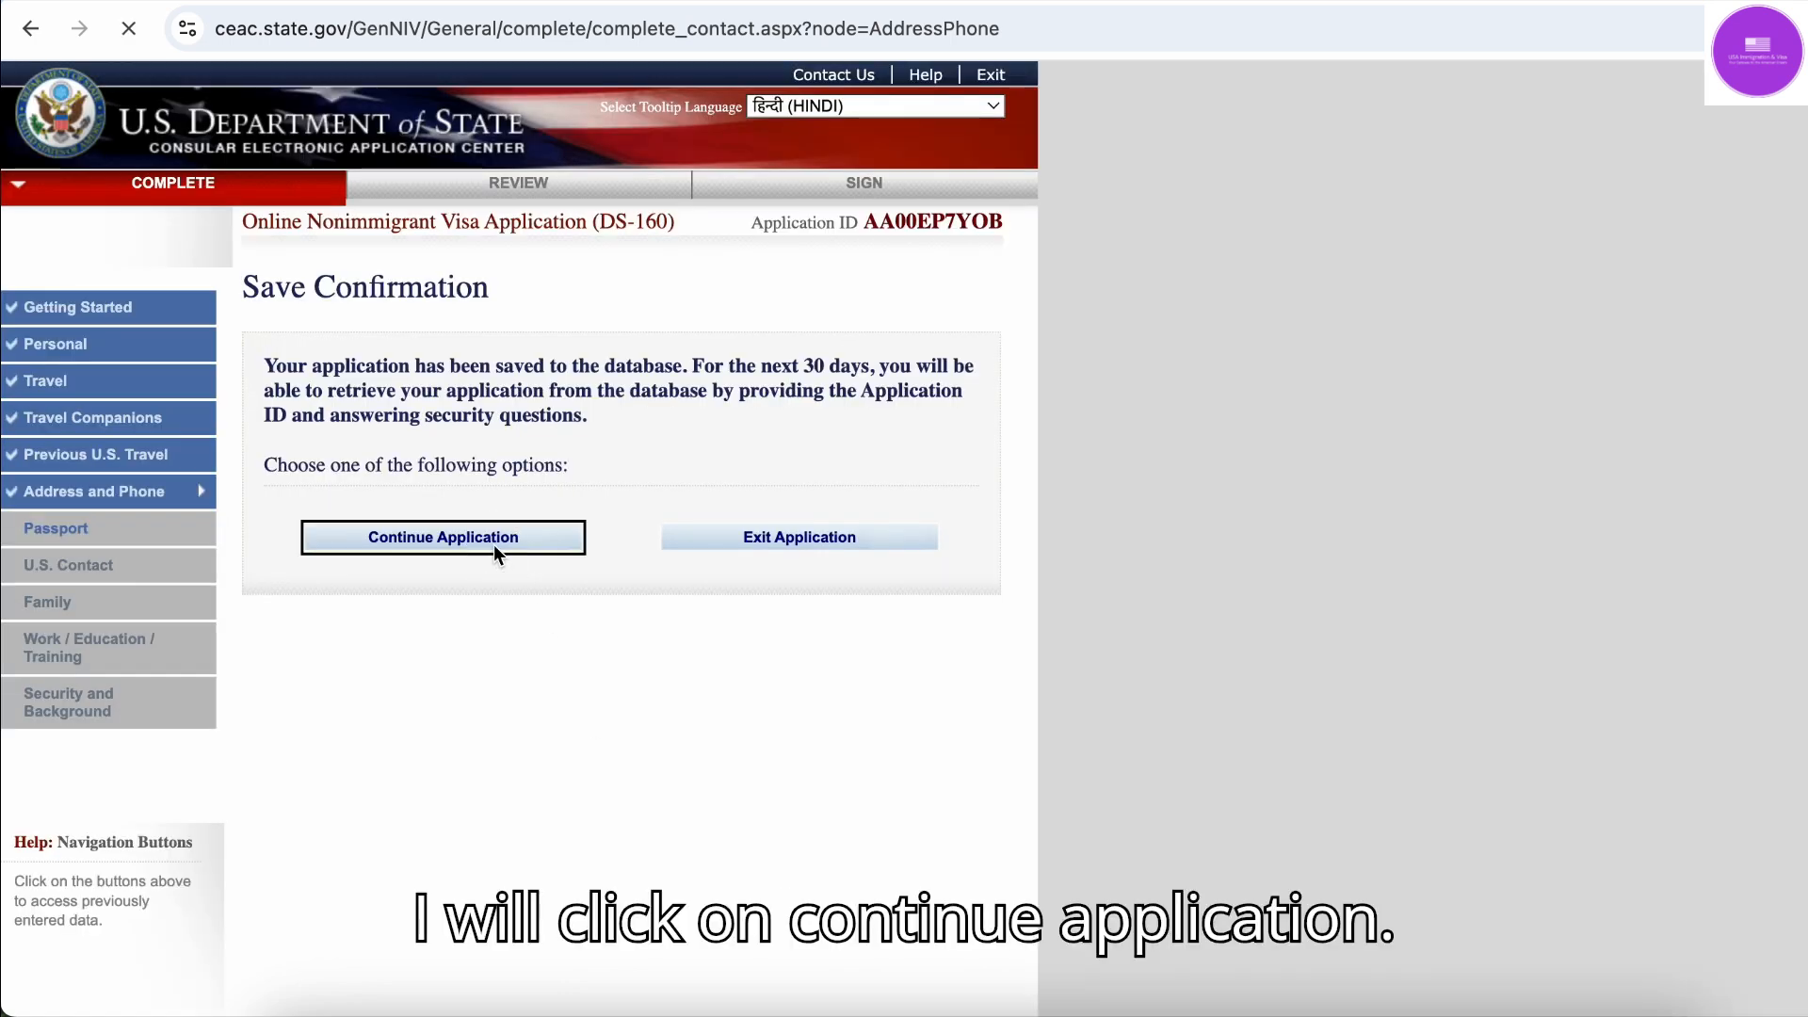
left_click(495, 544)
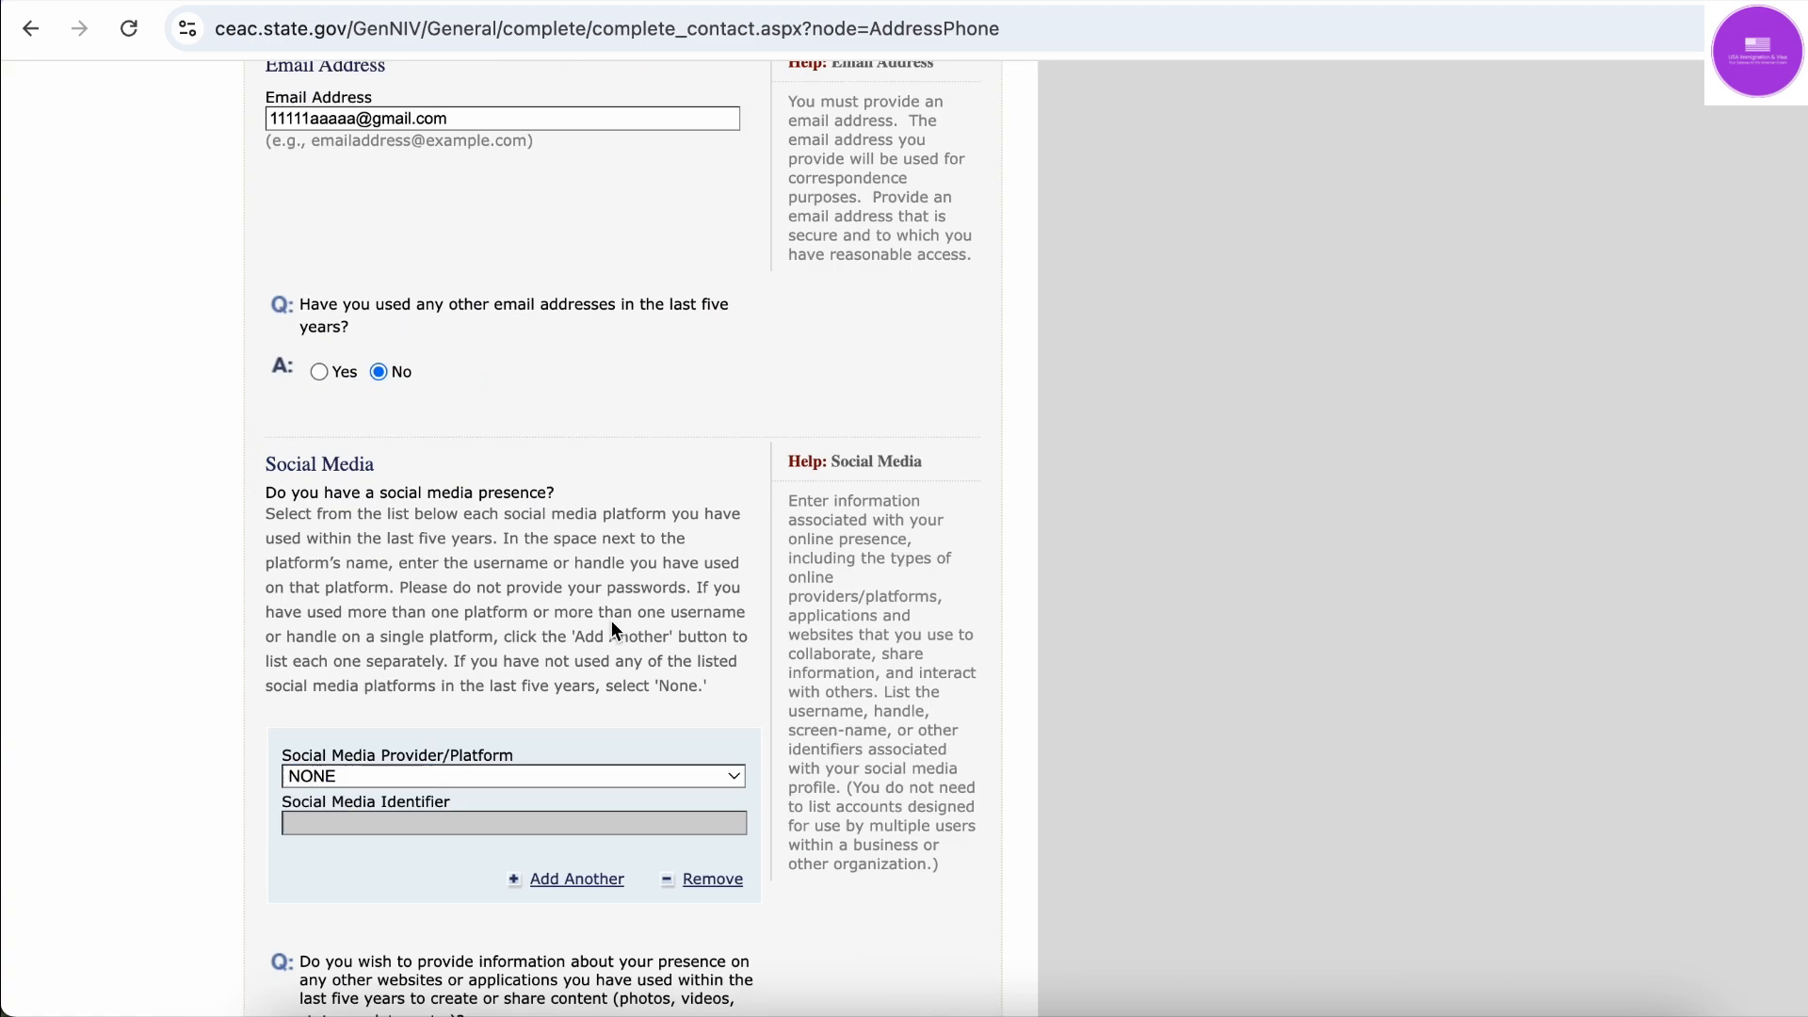
scroll(613, 629, "down", 5)
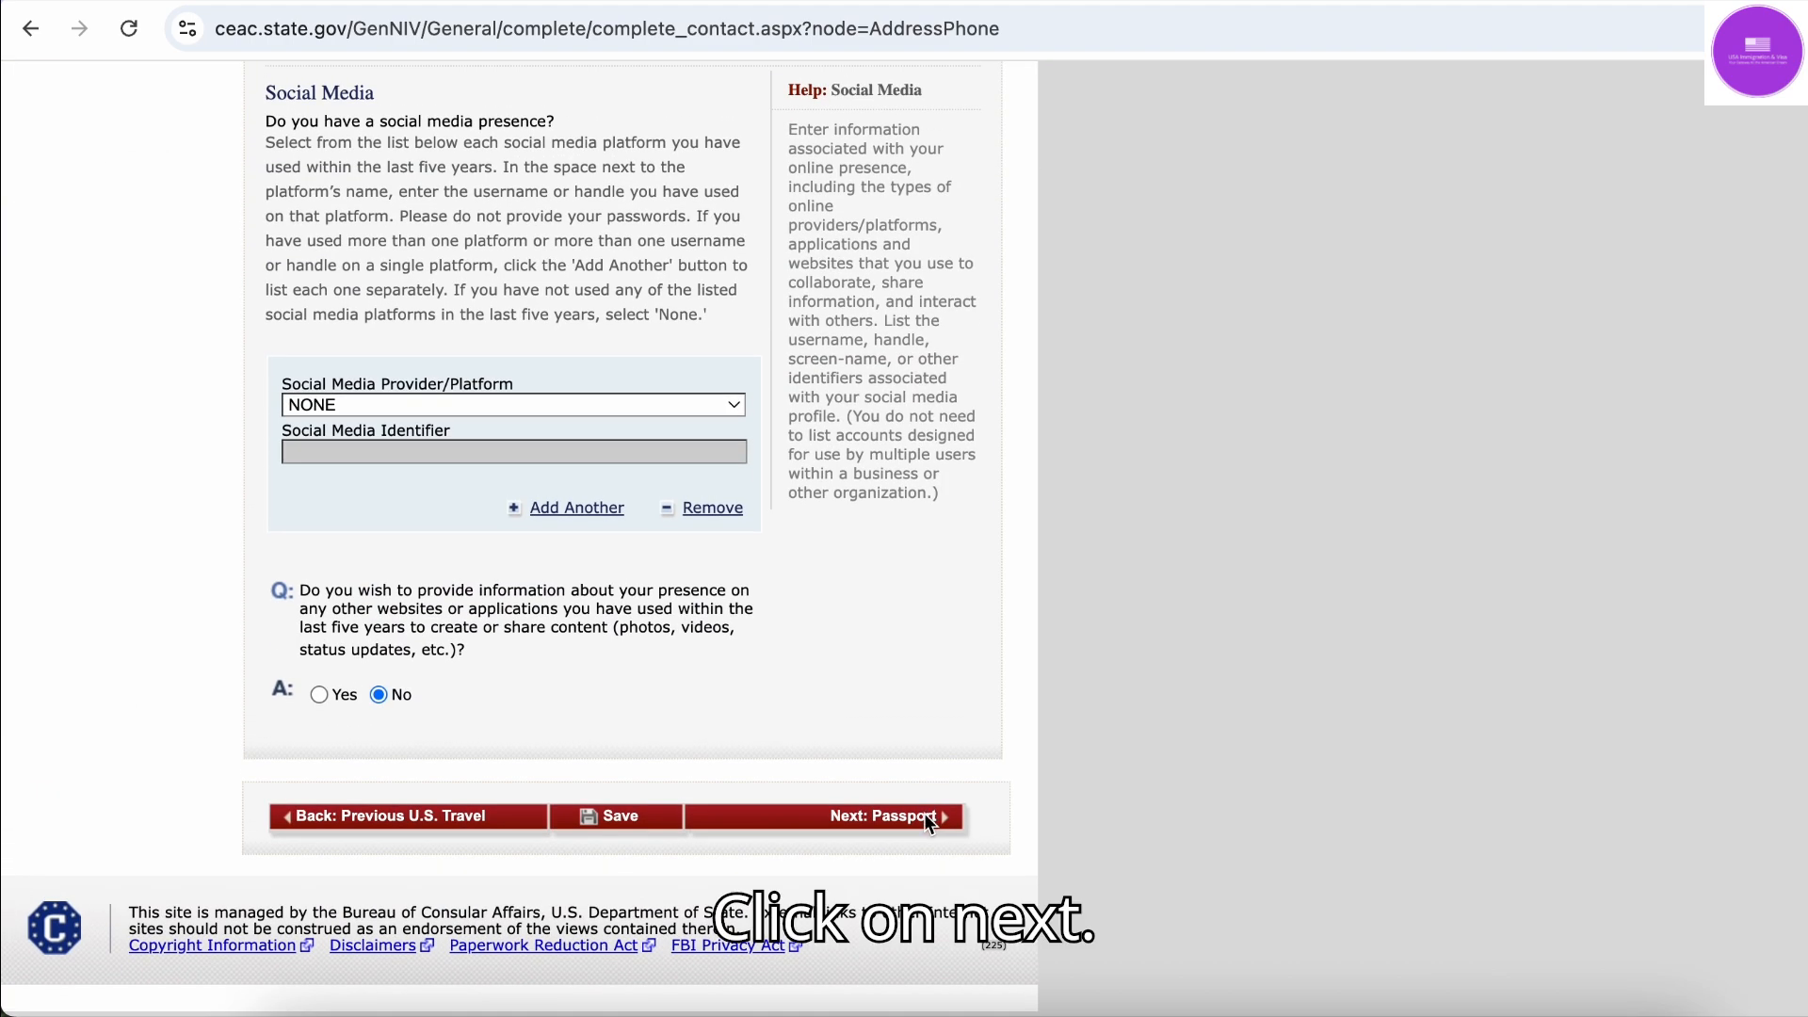
left_click(926, 816)
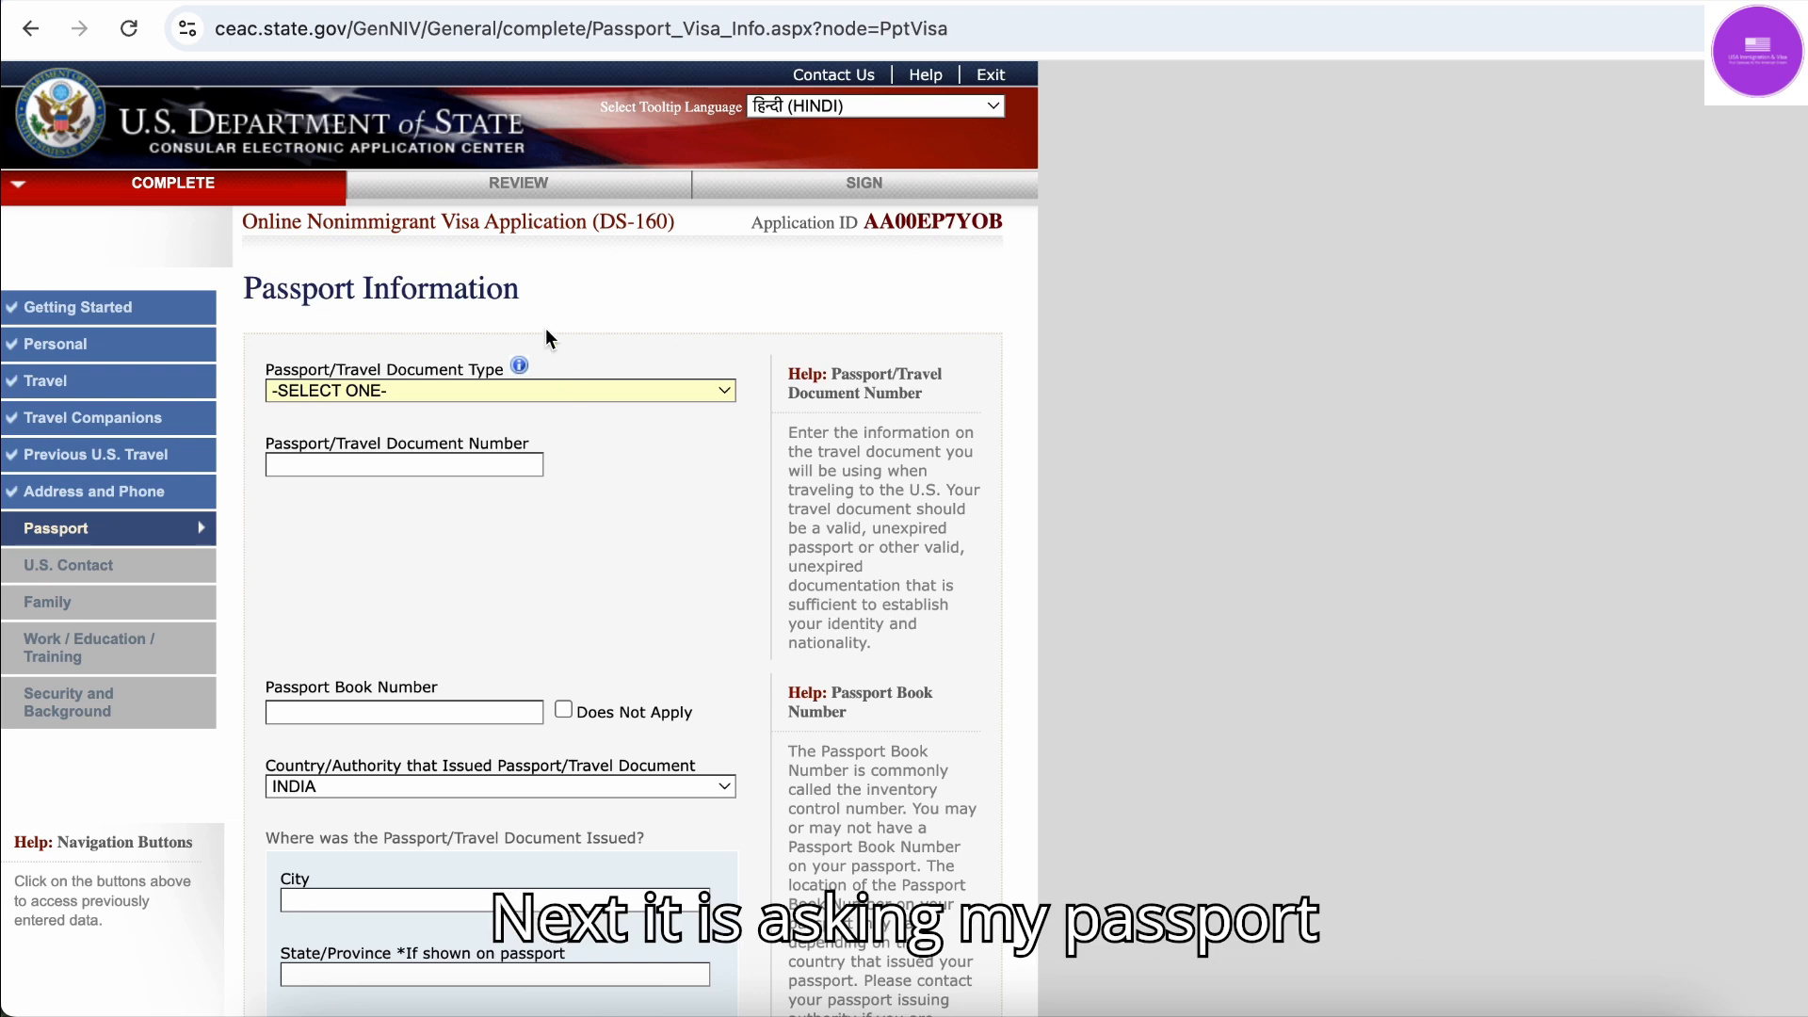
Set the passport/travel document type to REGULAR
left_click_drag(262, 298, 533, 307)
left_click(534, 307)
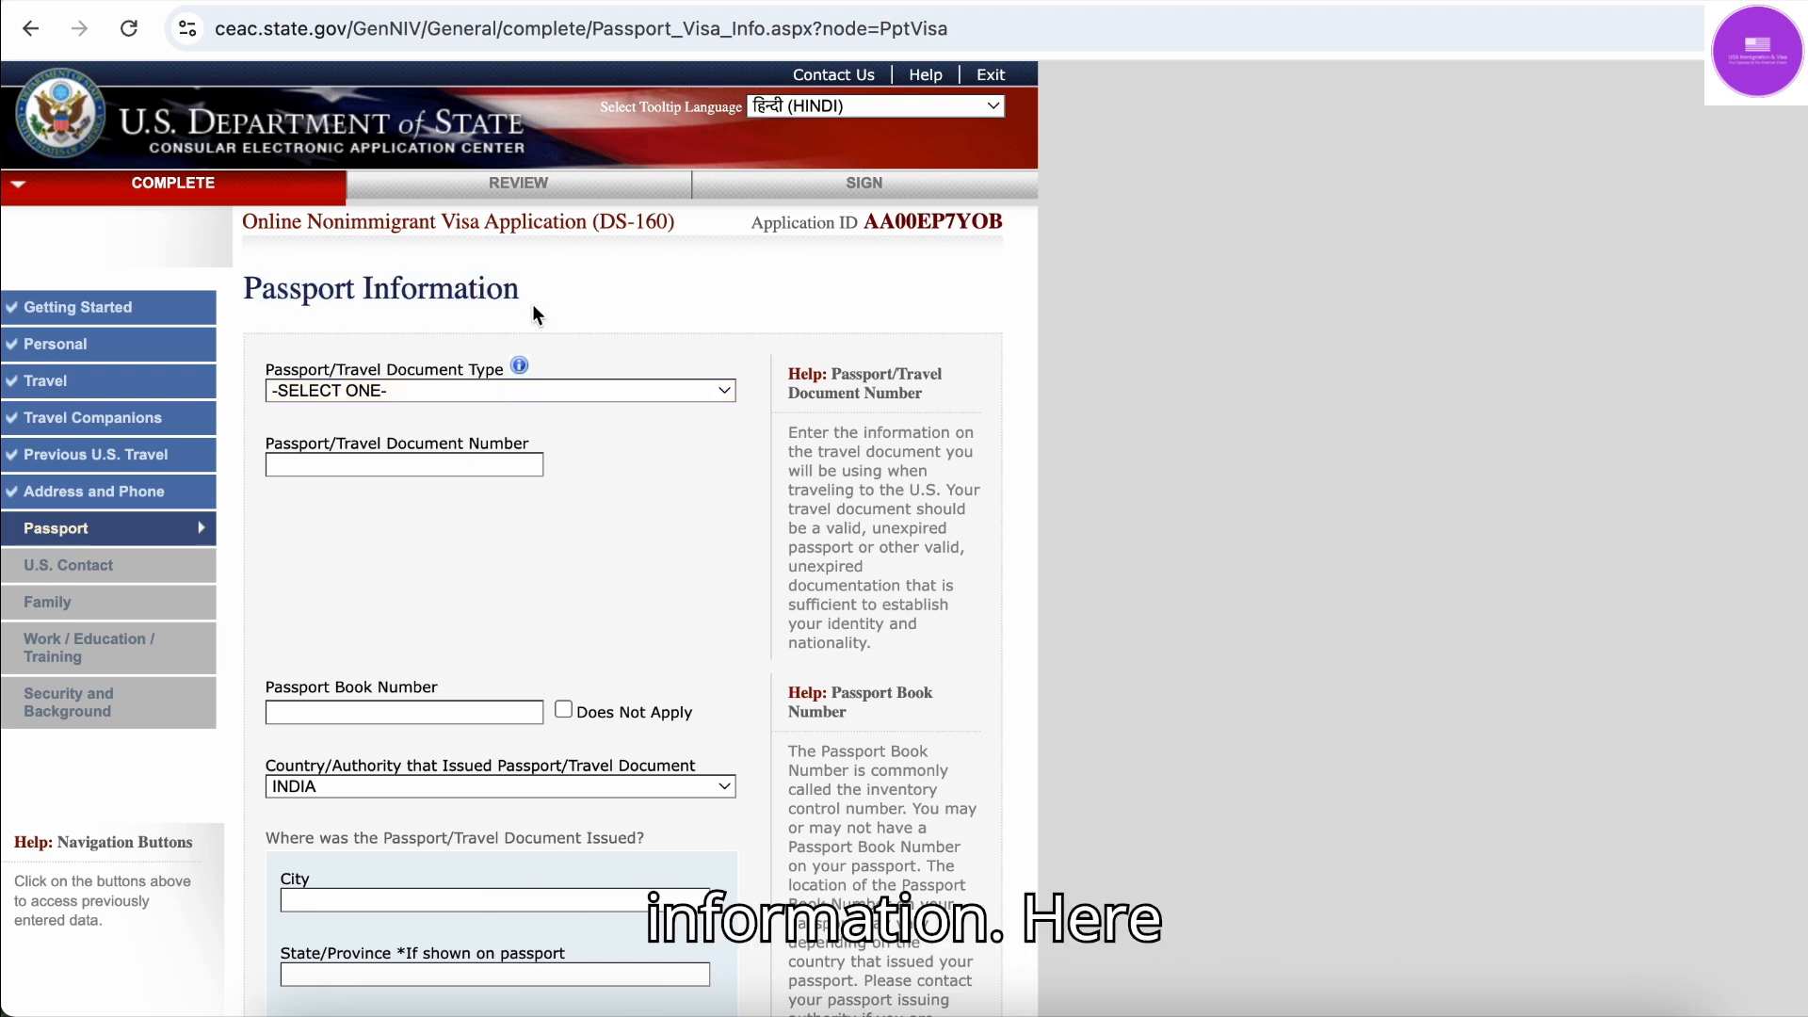
left_click(432, 395)
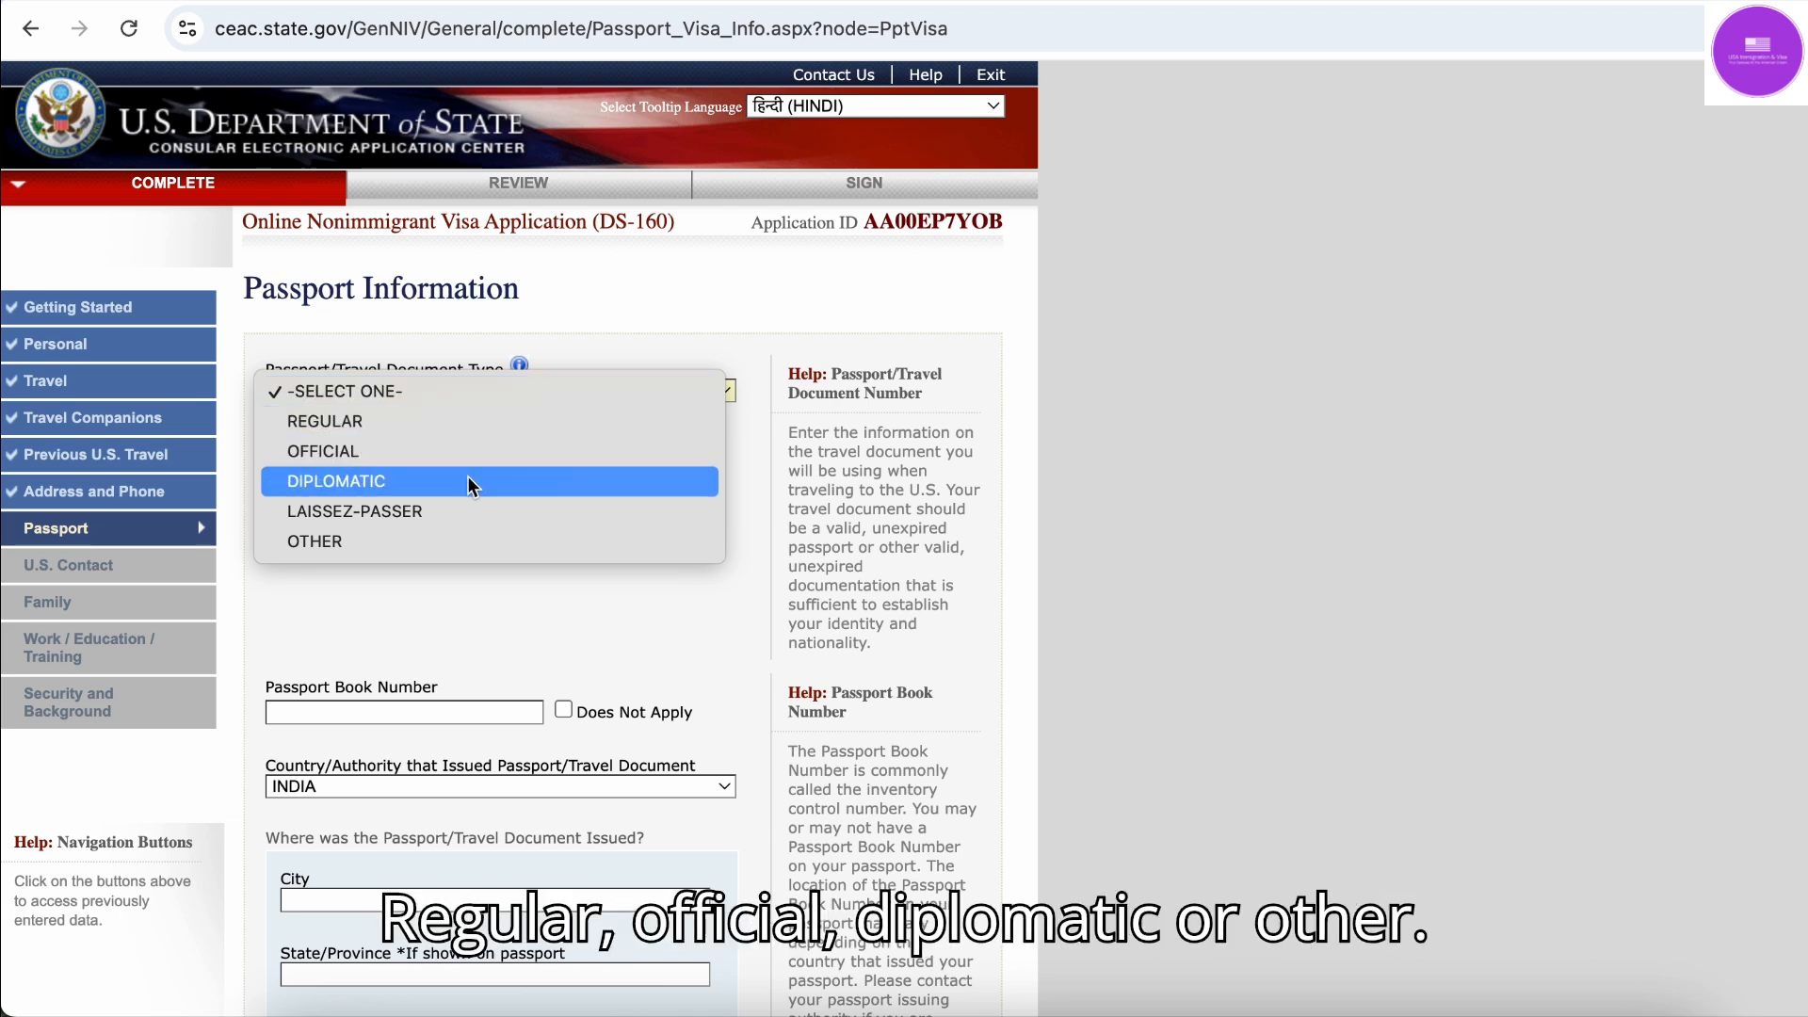
left_click(592, 625)
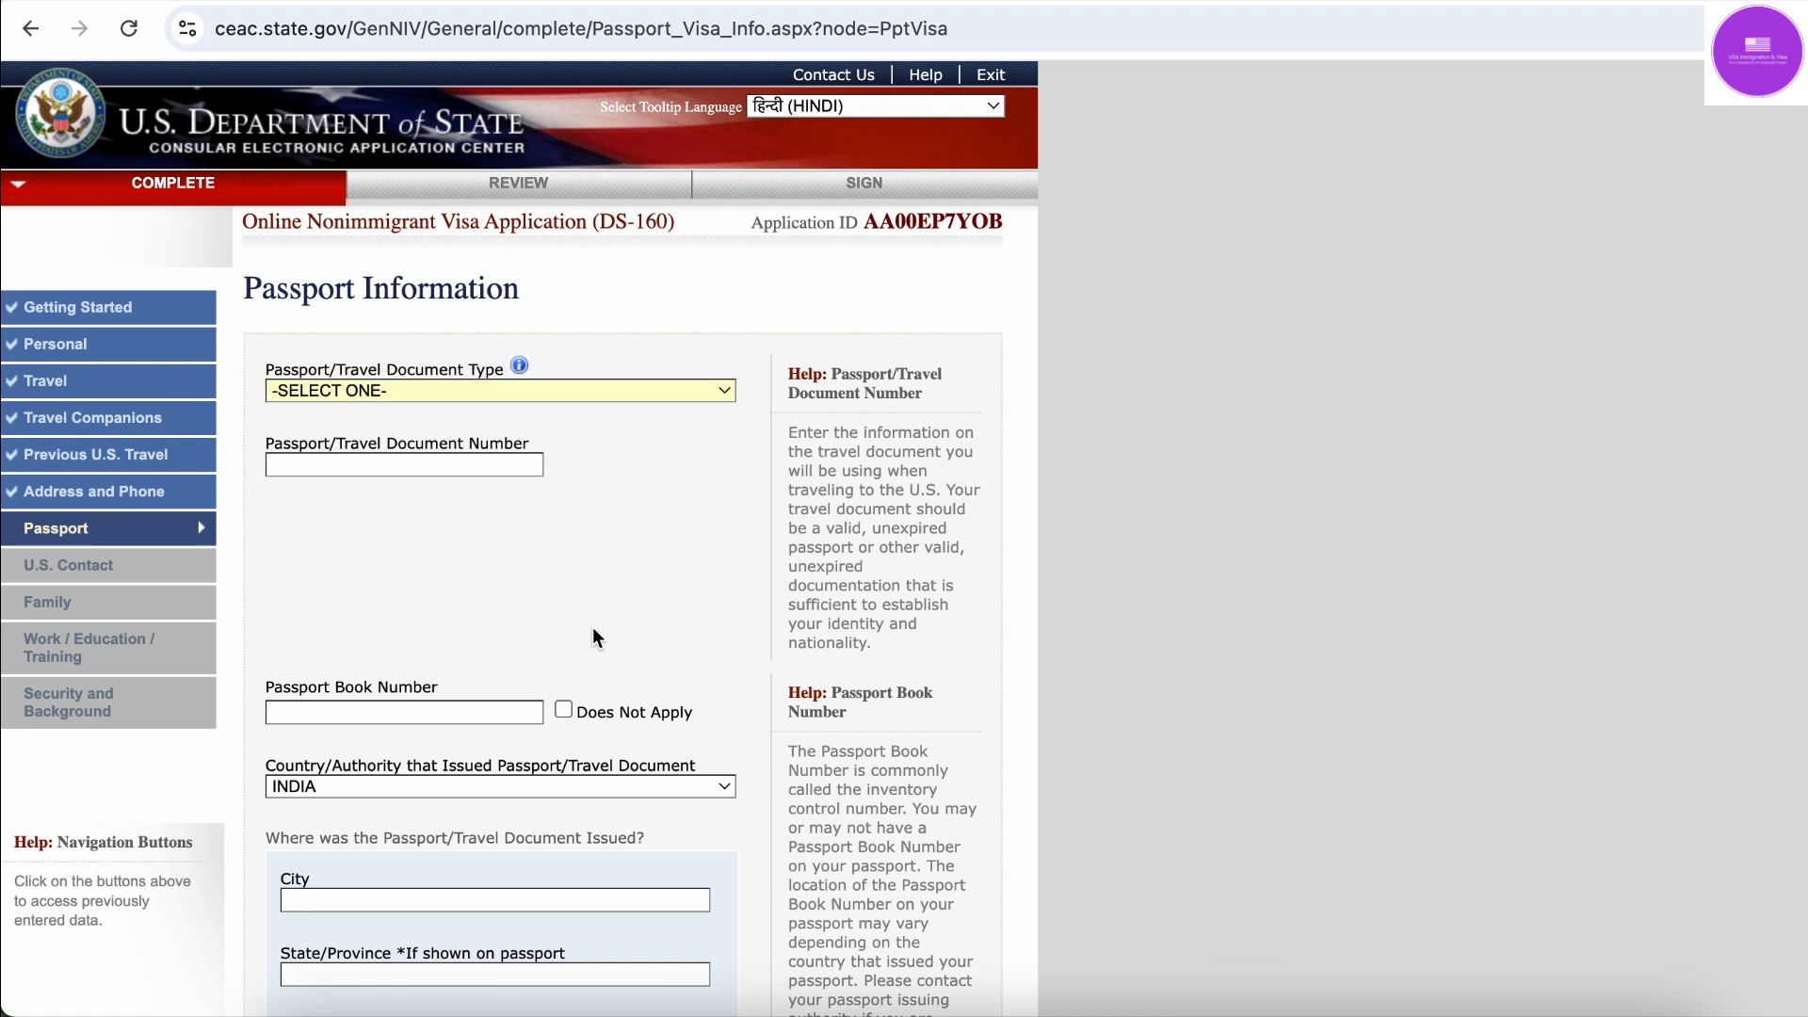
left_click(522, 388)
left_click(496, 416)
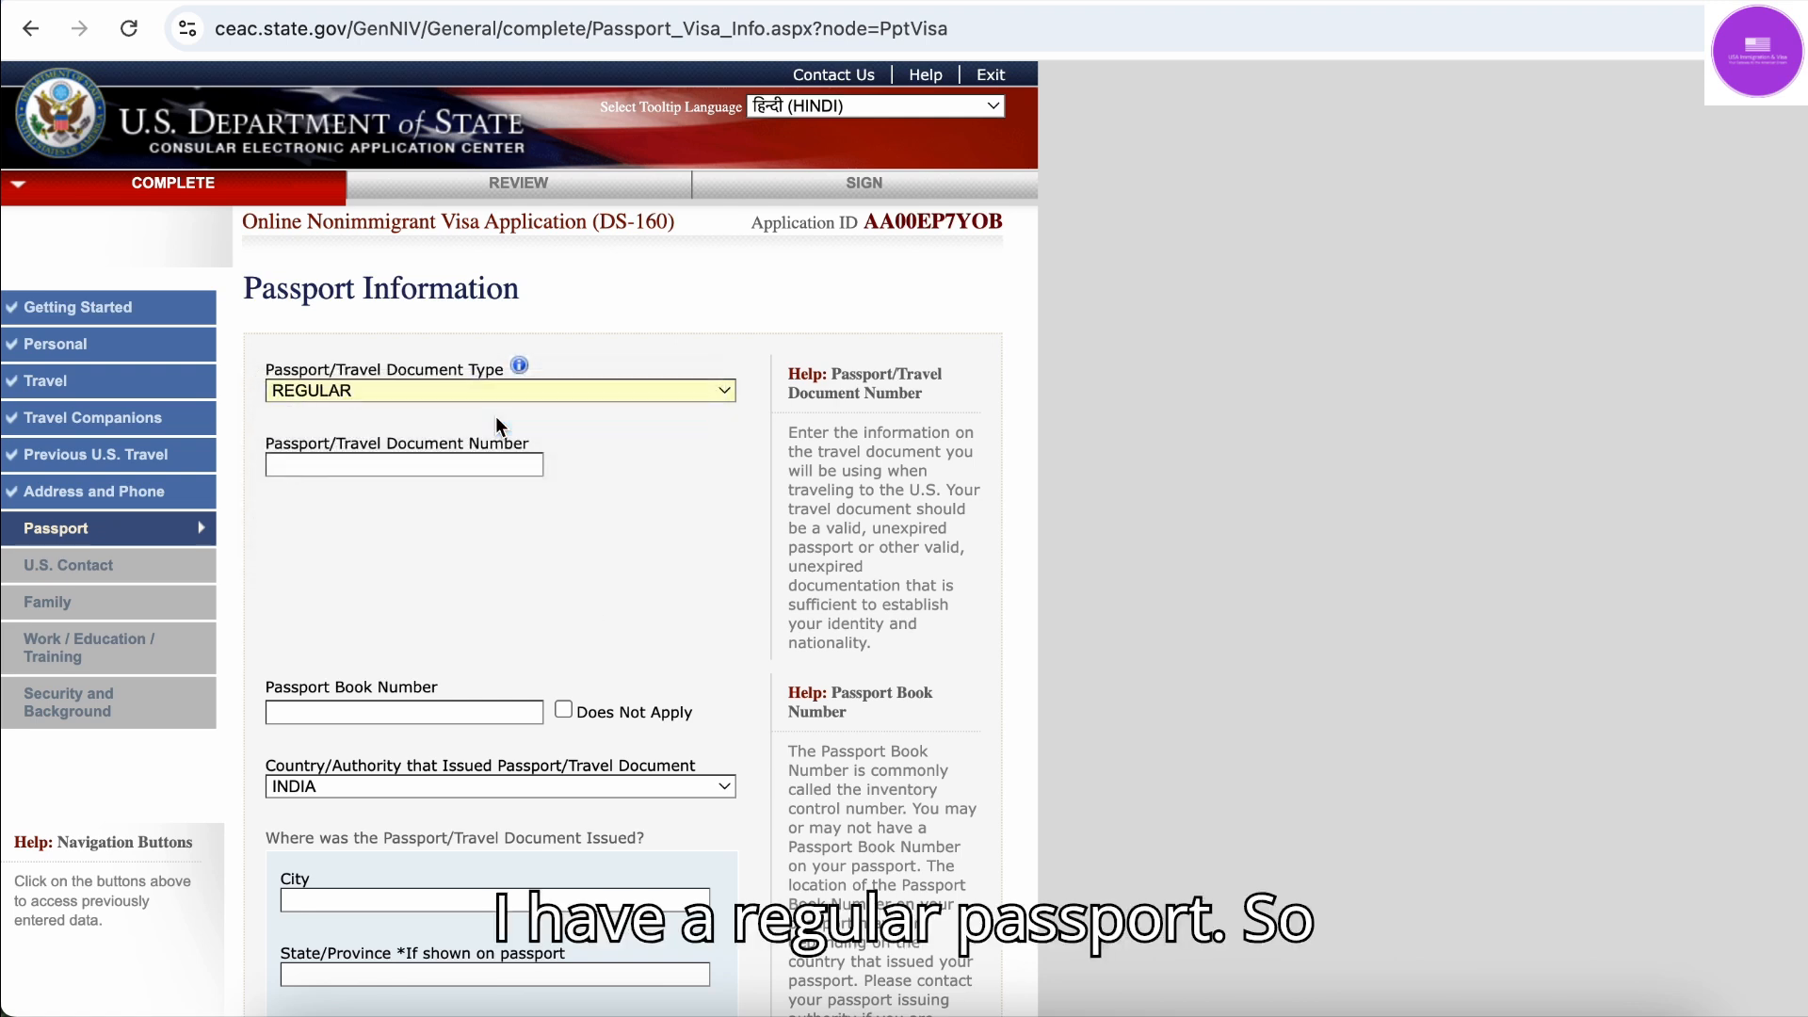
Fill in the passport number and mark the passport book number as Does Not Apply
left_click(443, 467)
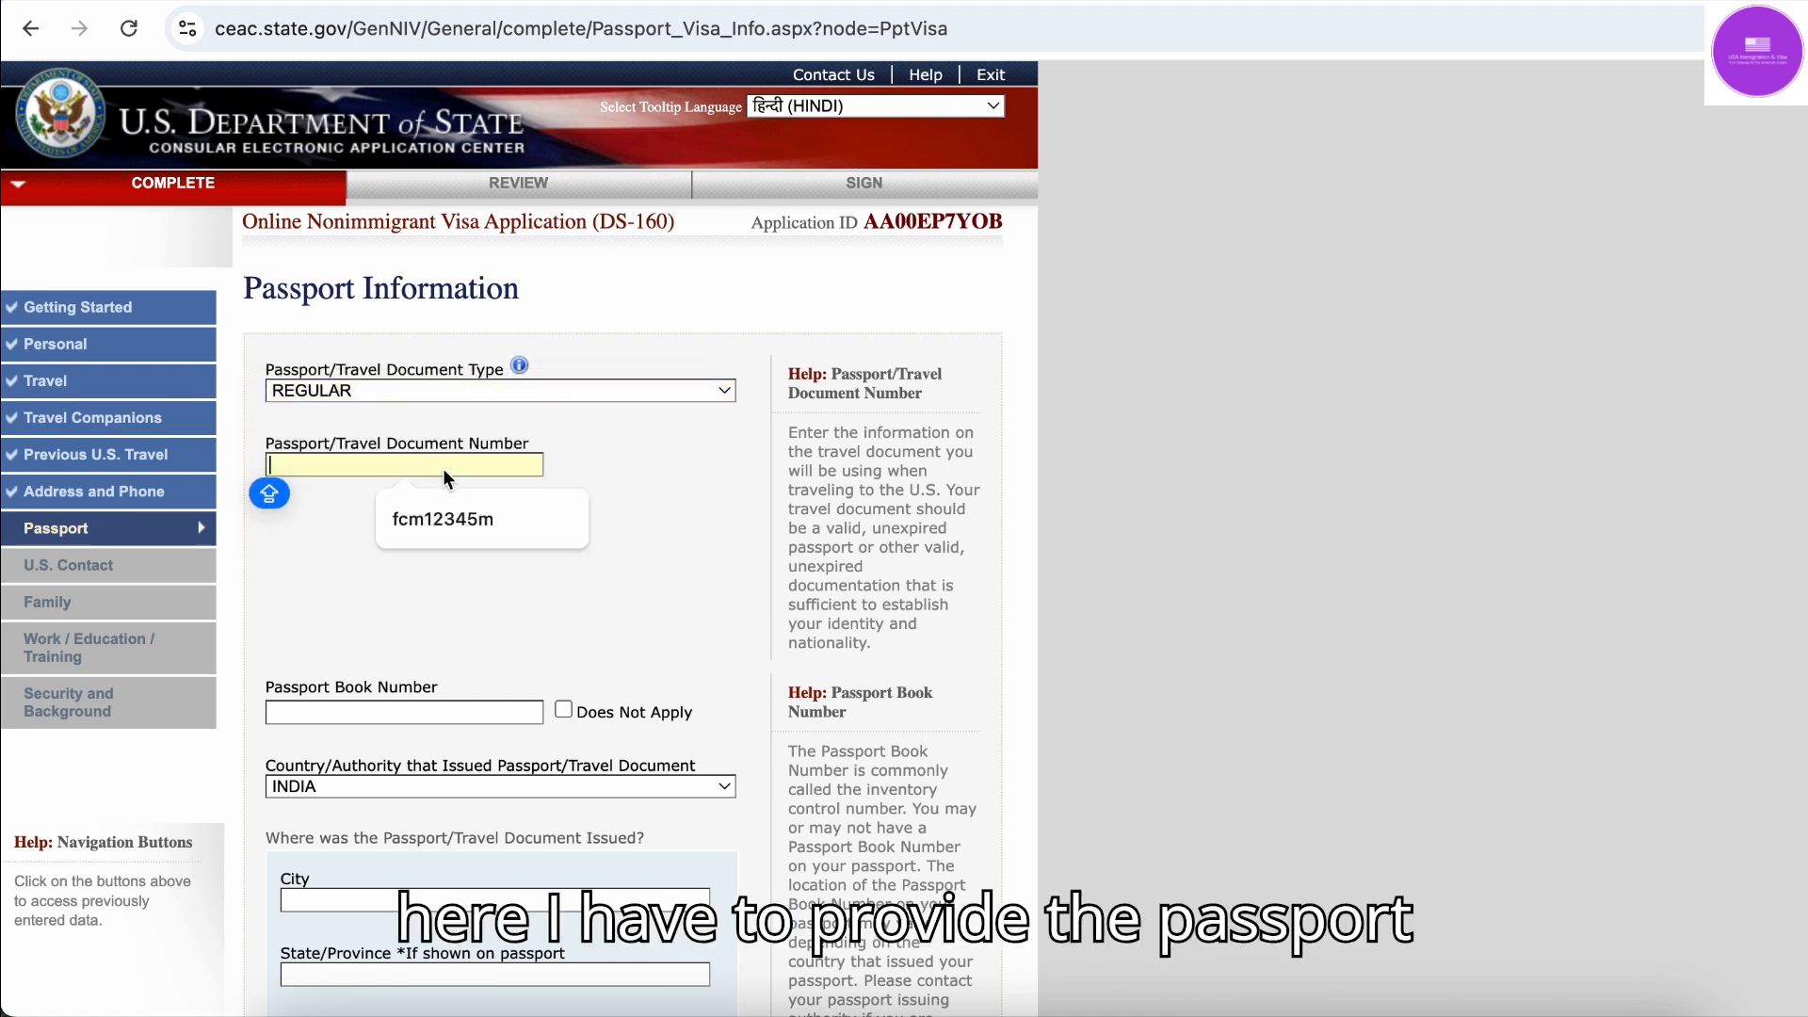
left_click(451, 520)
scroll(481, 478, "down", 3)
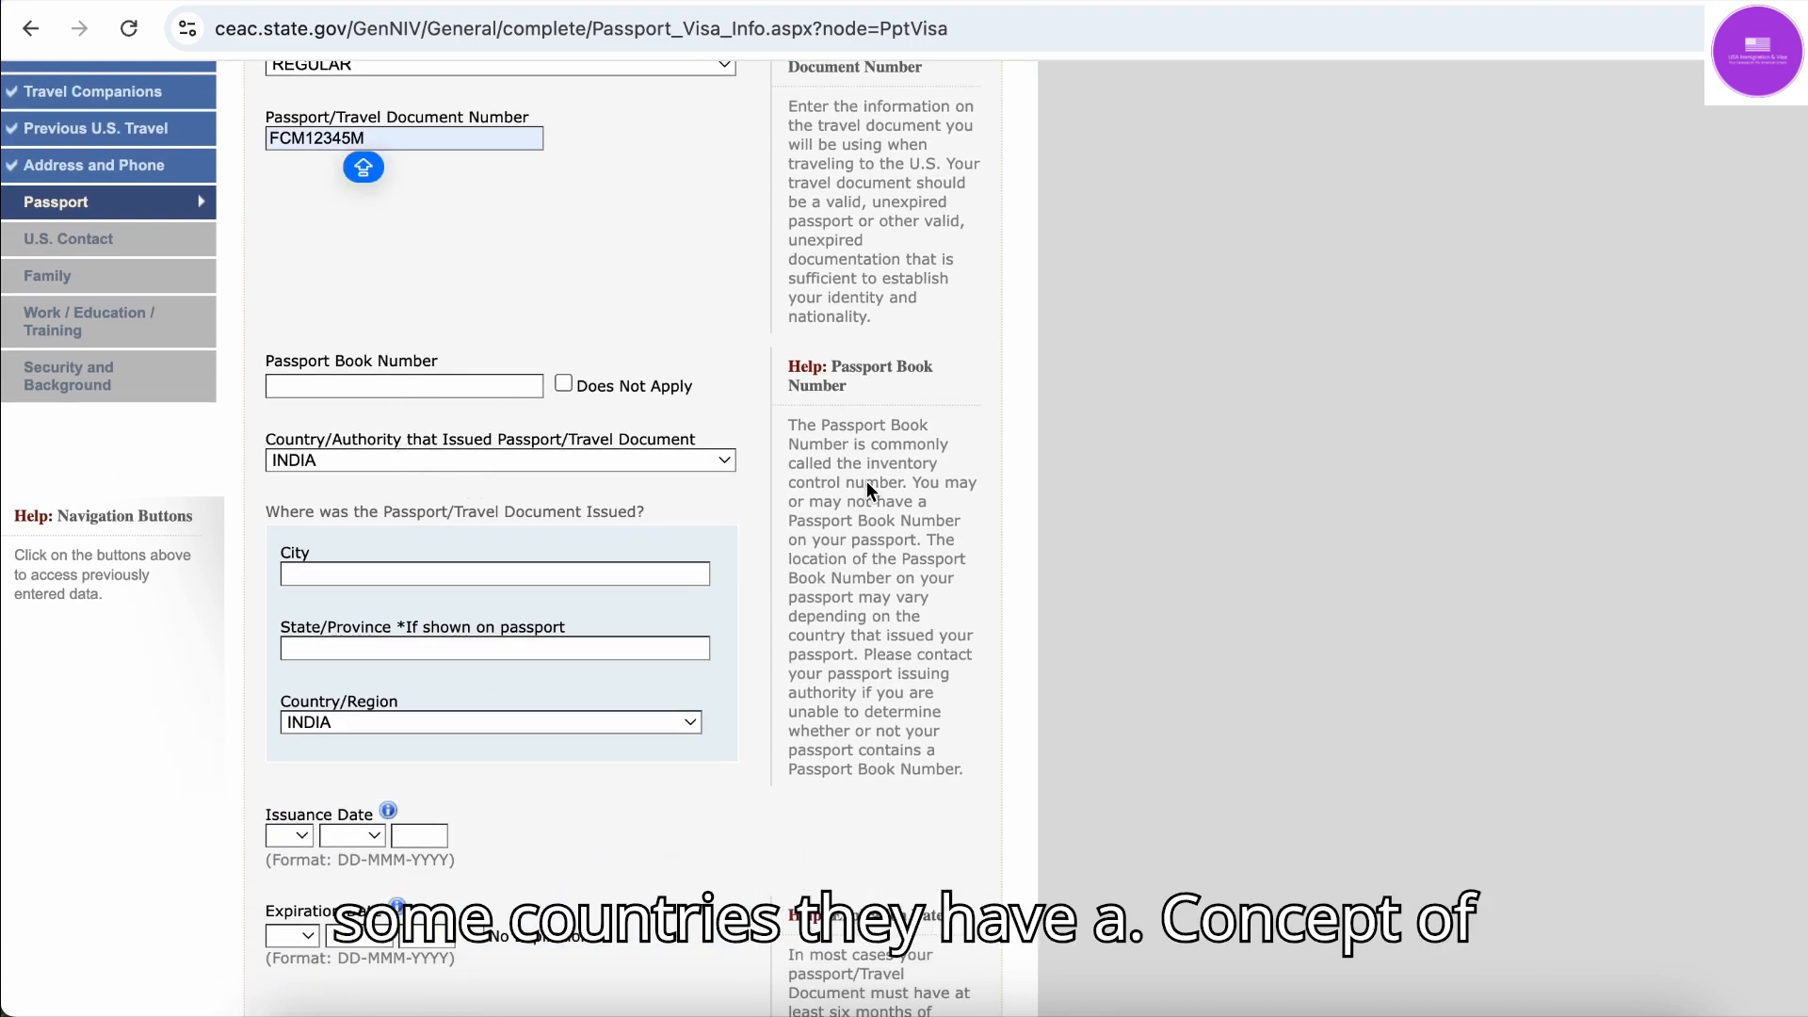
mouse_move(865, 486)
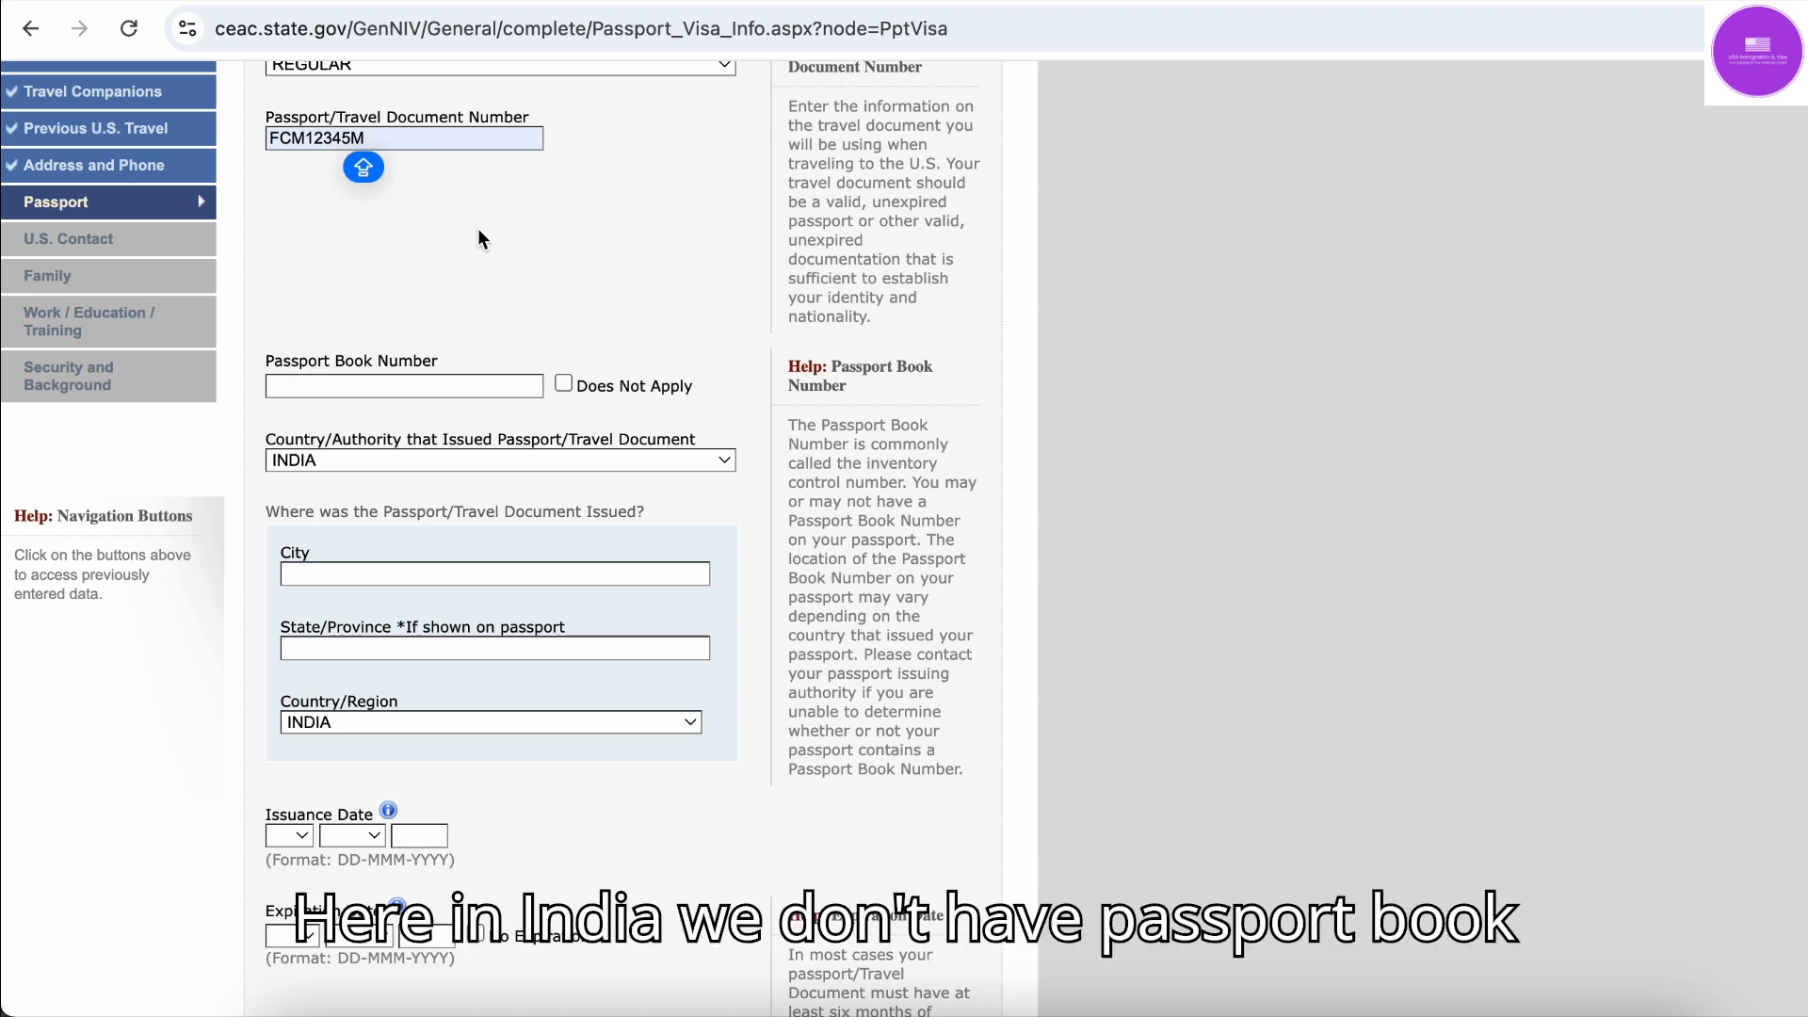
scroll(478, 238, "up", 1)
key("Caps_Lock")
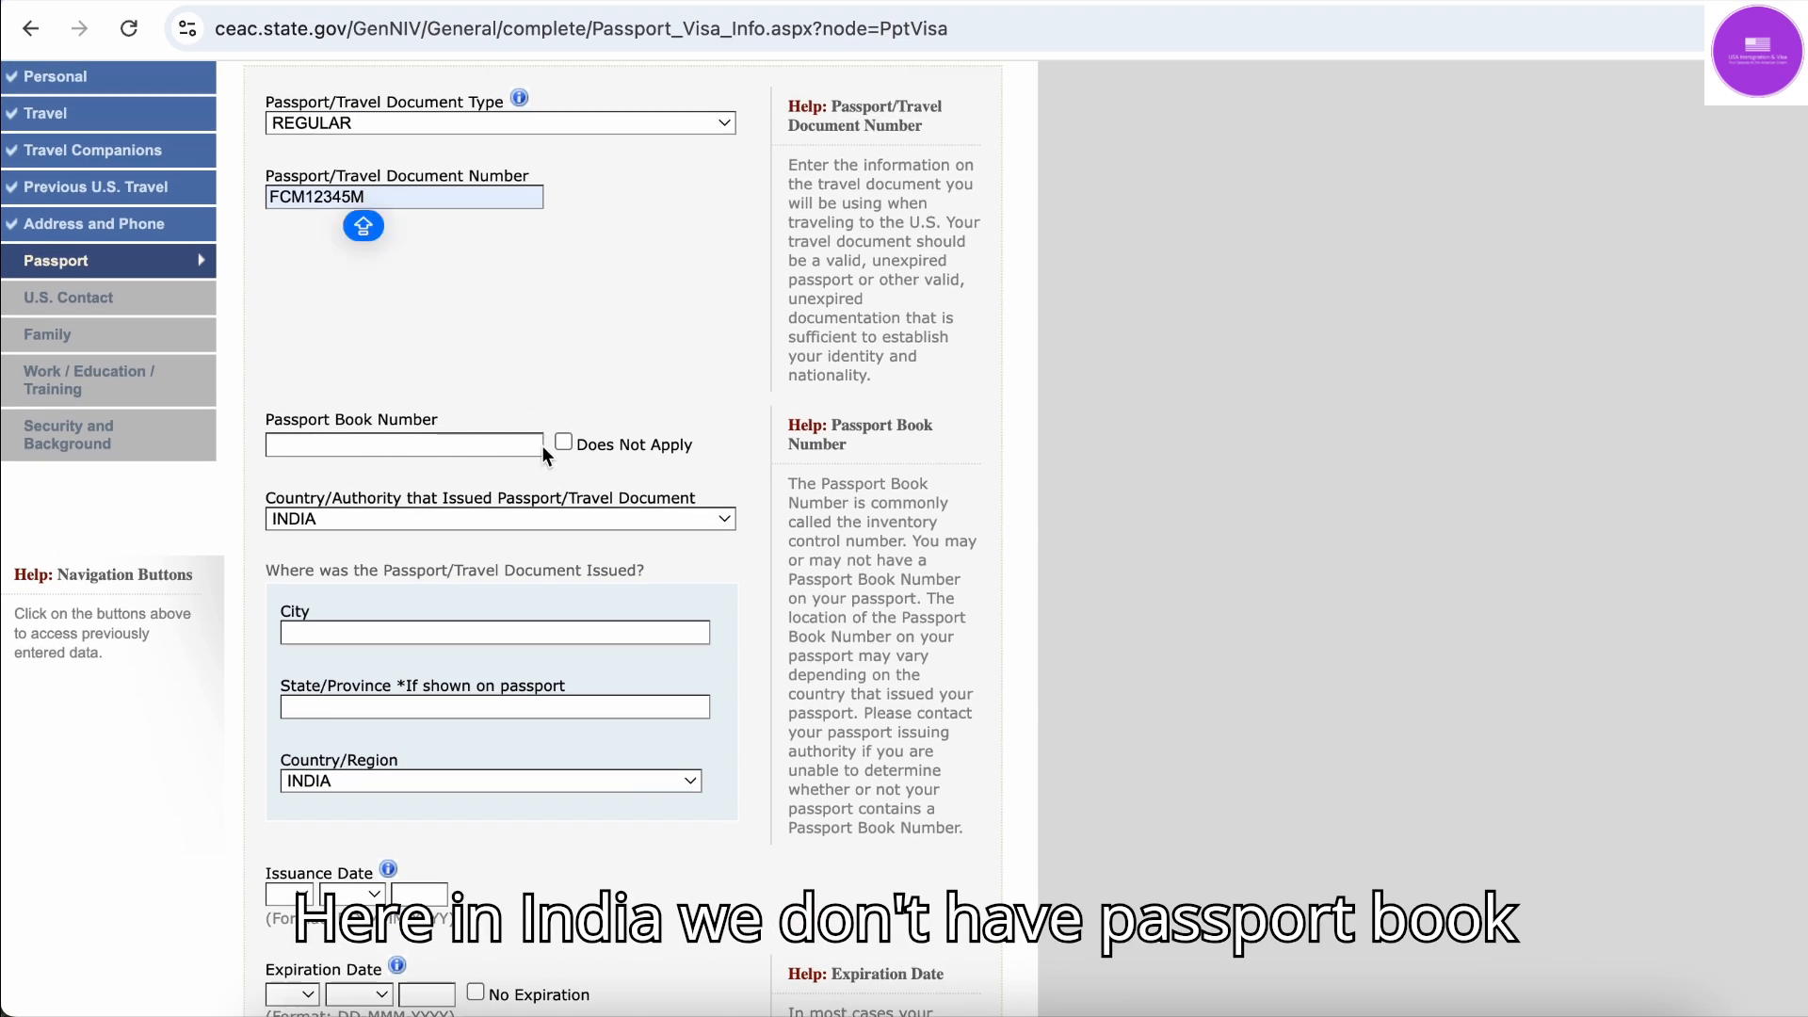
left_click(569, 440)
Enter DELHI as both the city and the state where the passport was issued
scroll(569, 441, "down", 2)
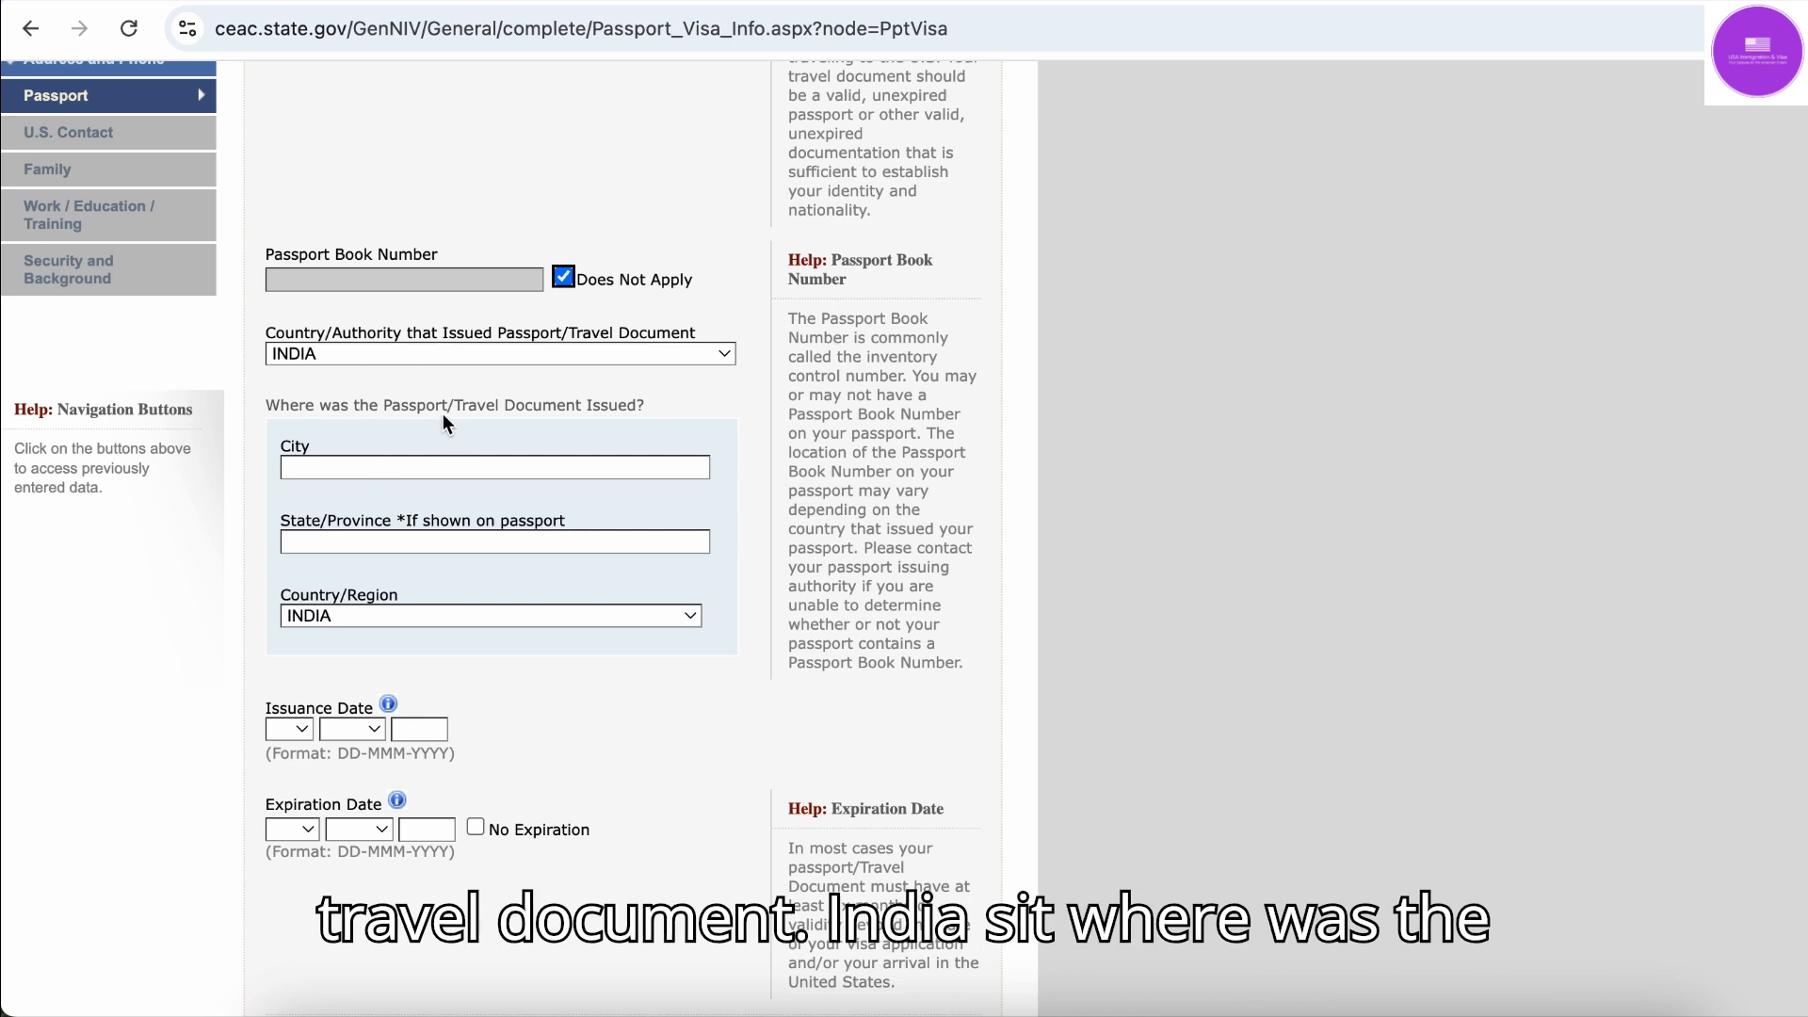
left_click(439, 468)
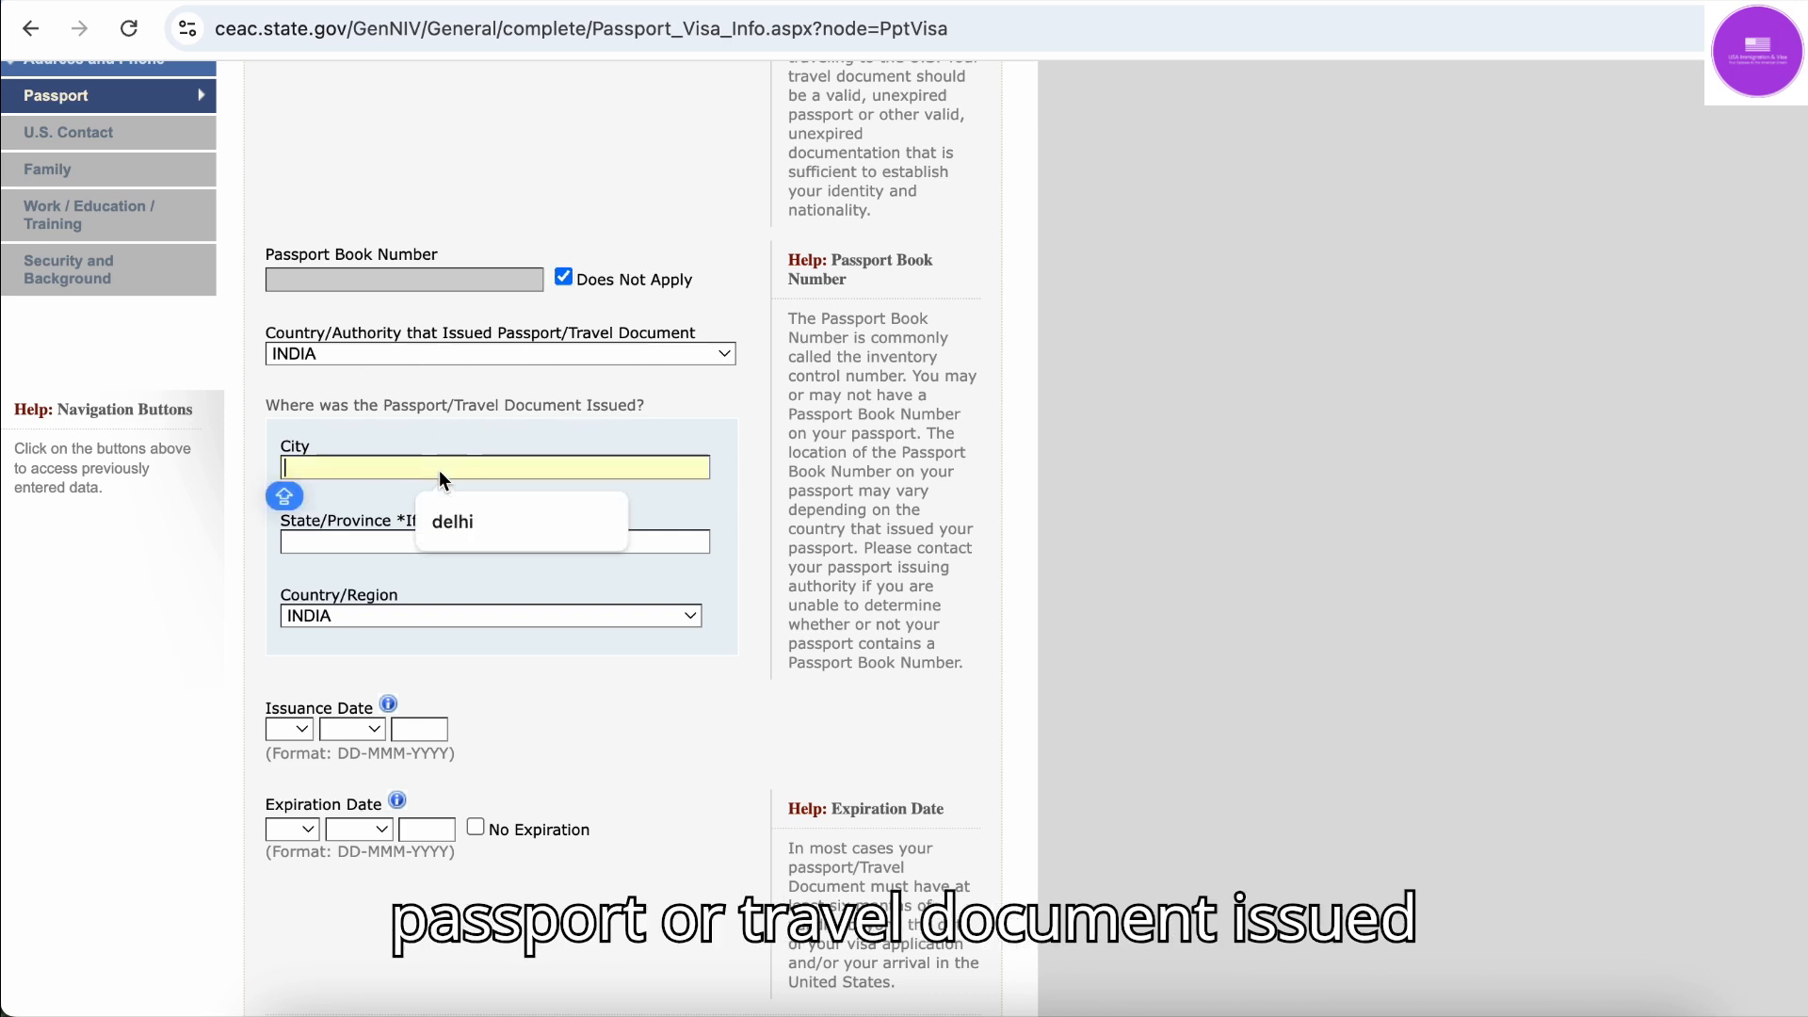
left_click(445, 503)
left_click(399, 544)
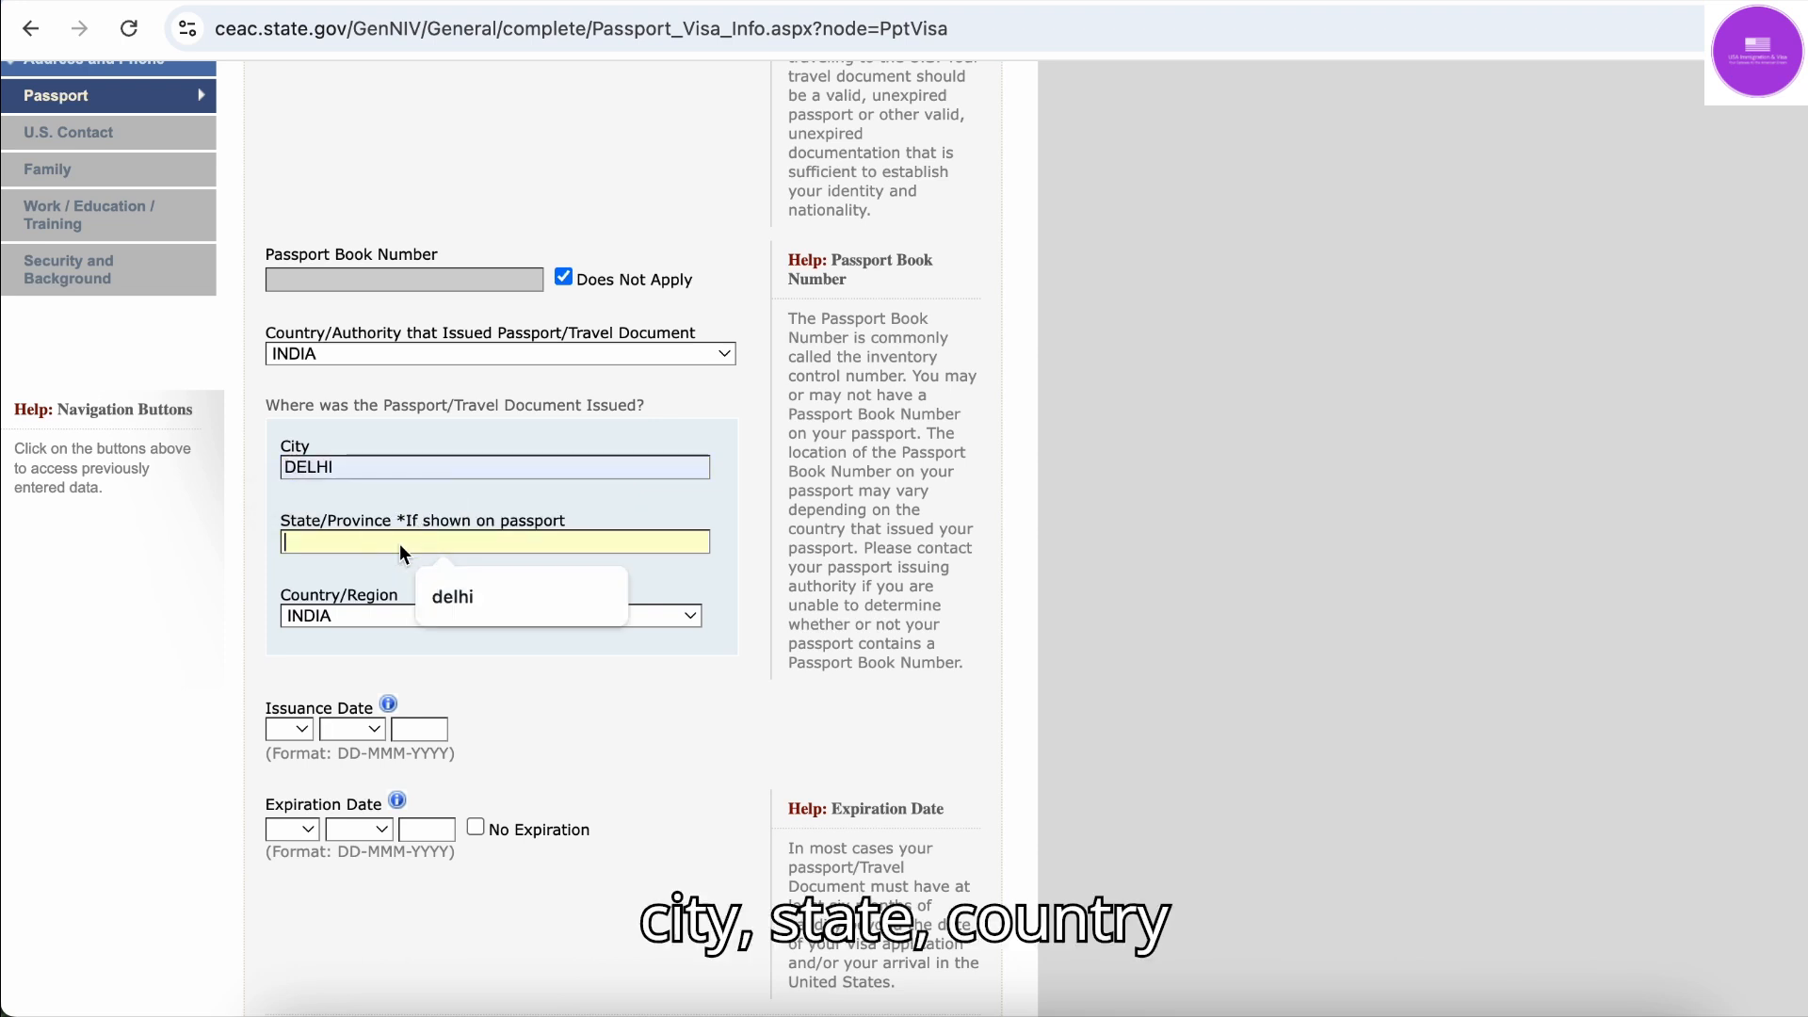
left_click(424, 592)
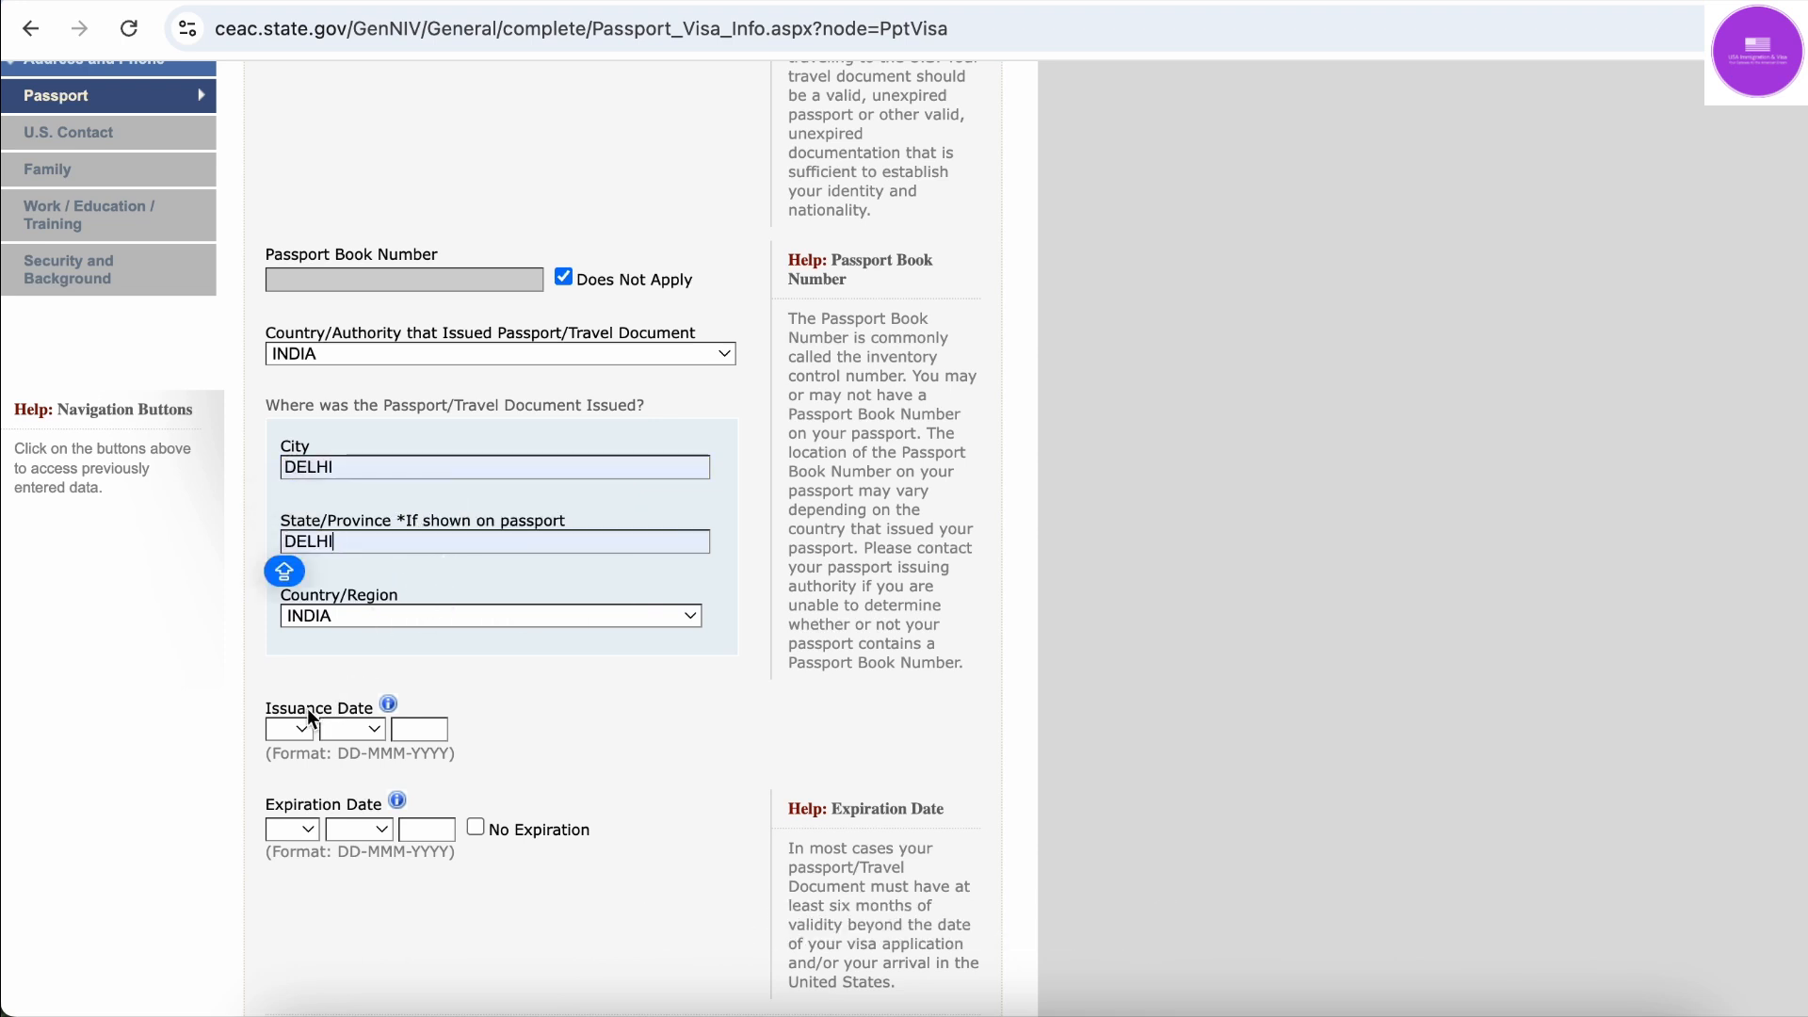
Set the passport issuance date to 01 JAN 2020
scroll(307, 709, "down", 3)
left_click(298, 594)
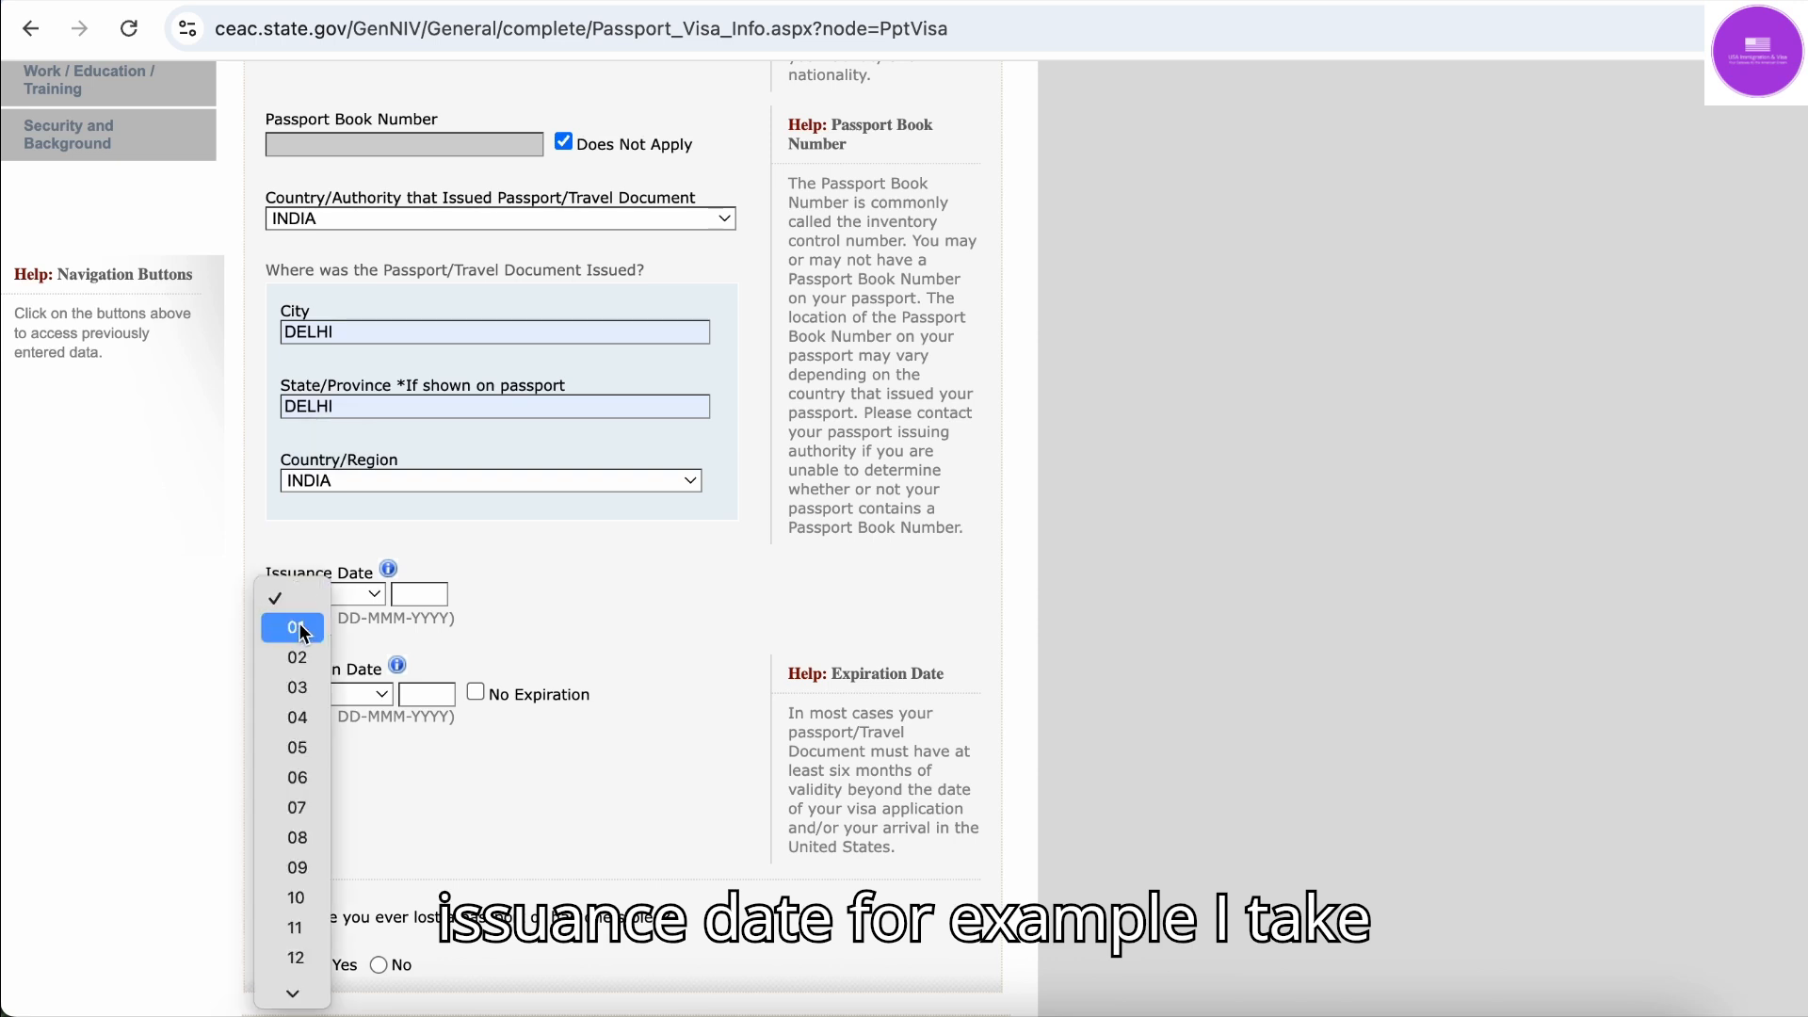
left_click(298, 627)
left_click(345, 594)
left_click(356, 628)
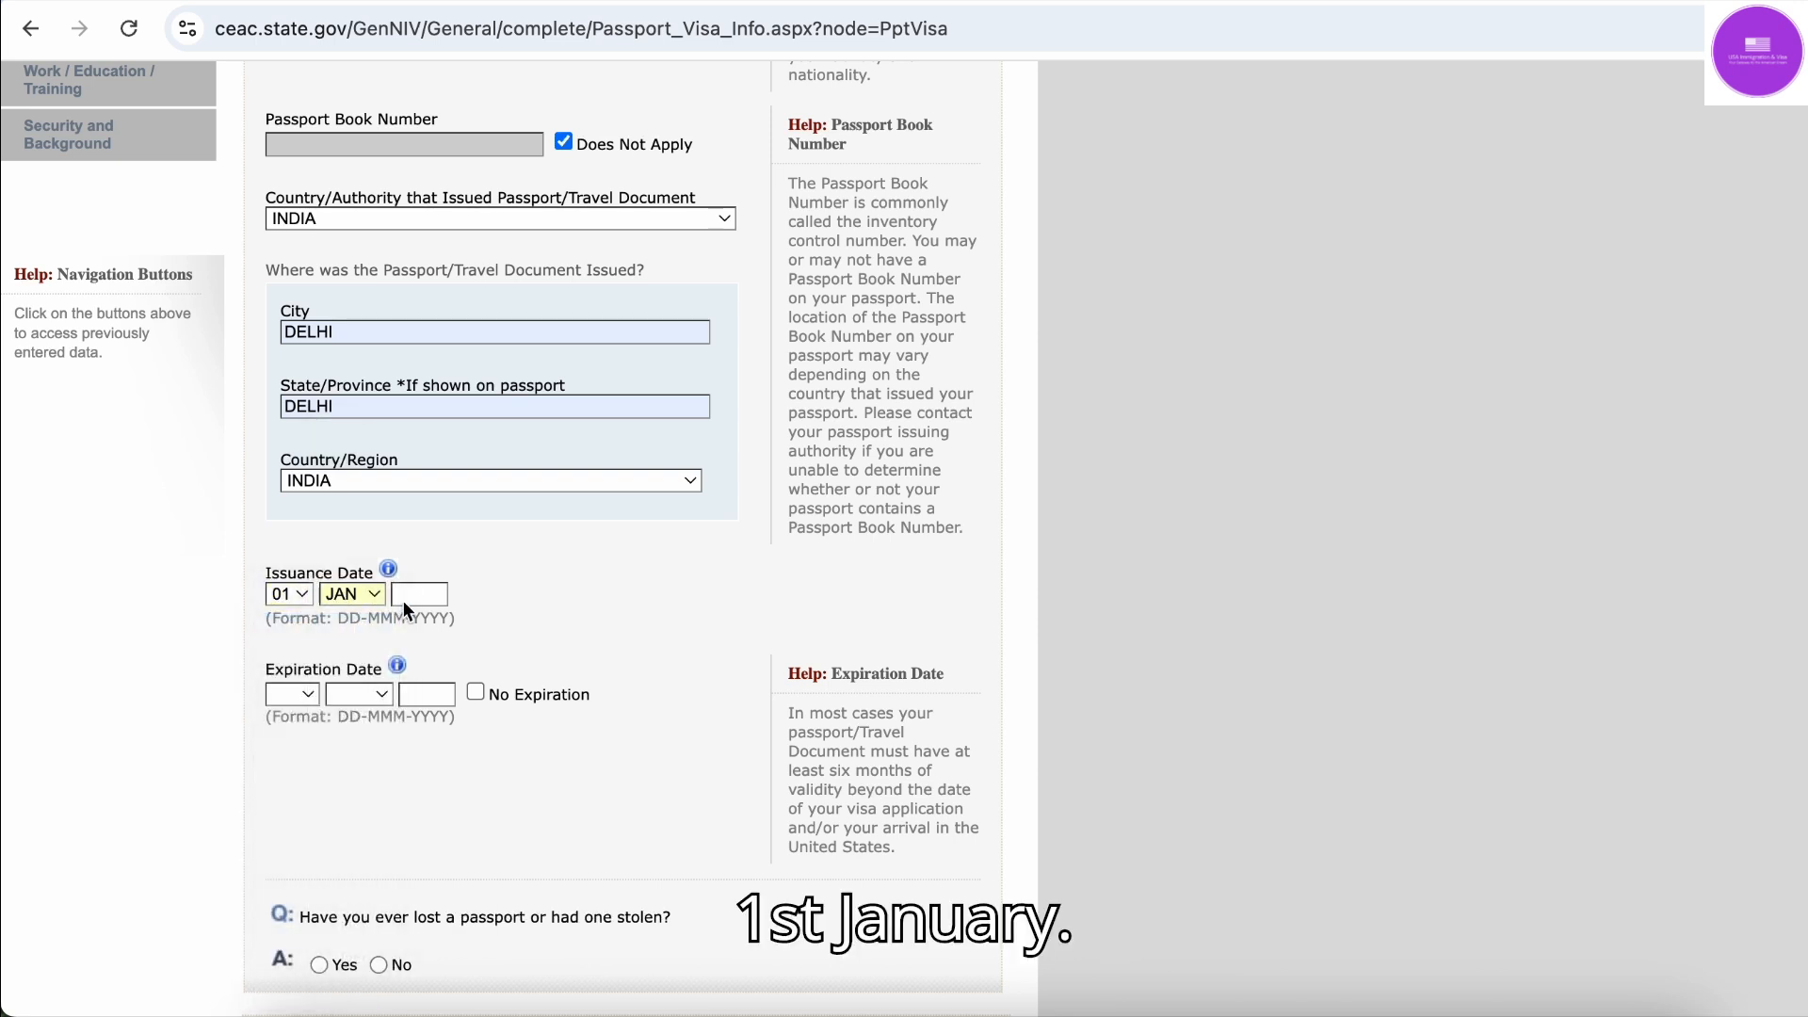
left_click(405, 598)
left_click(447, 641)
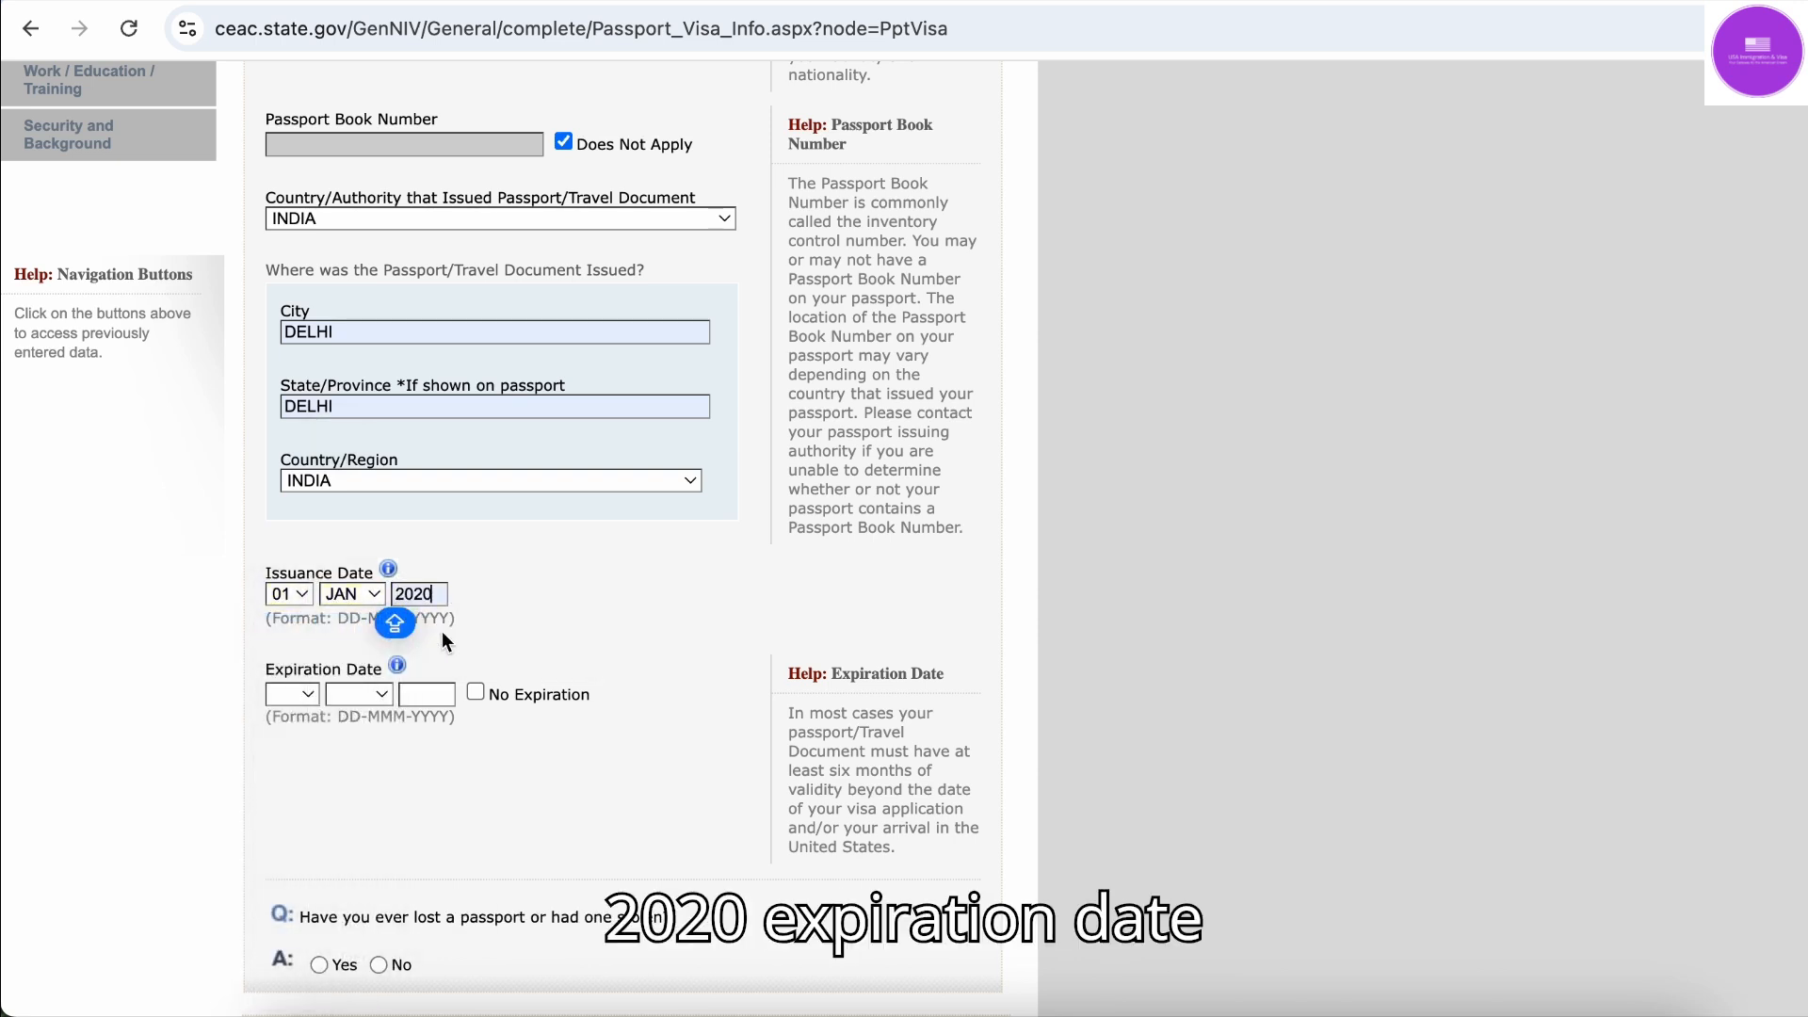
Set the passport expiration date to 31 DEC 2029
left_click(299, 694)
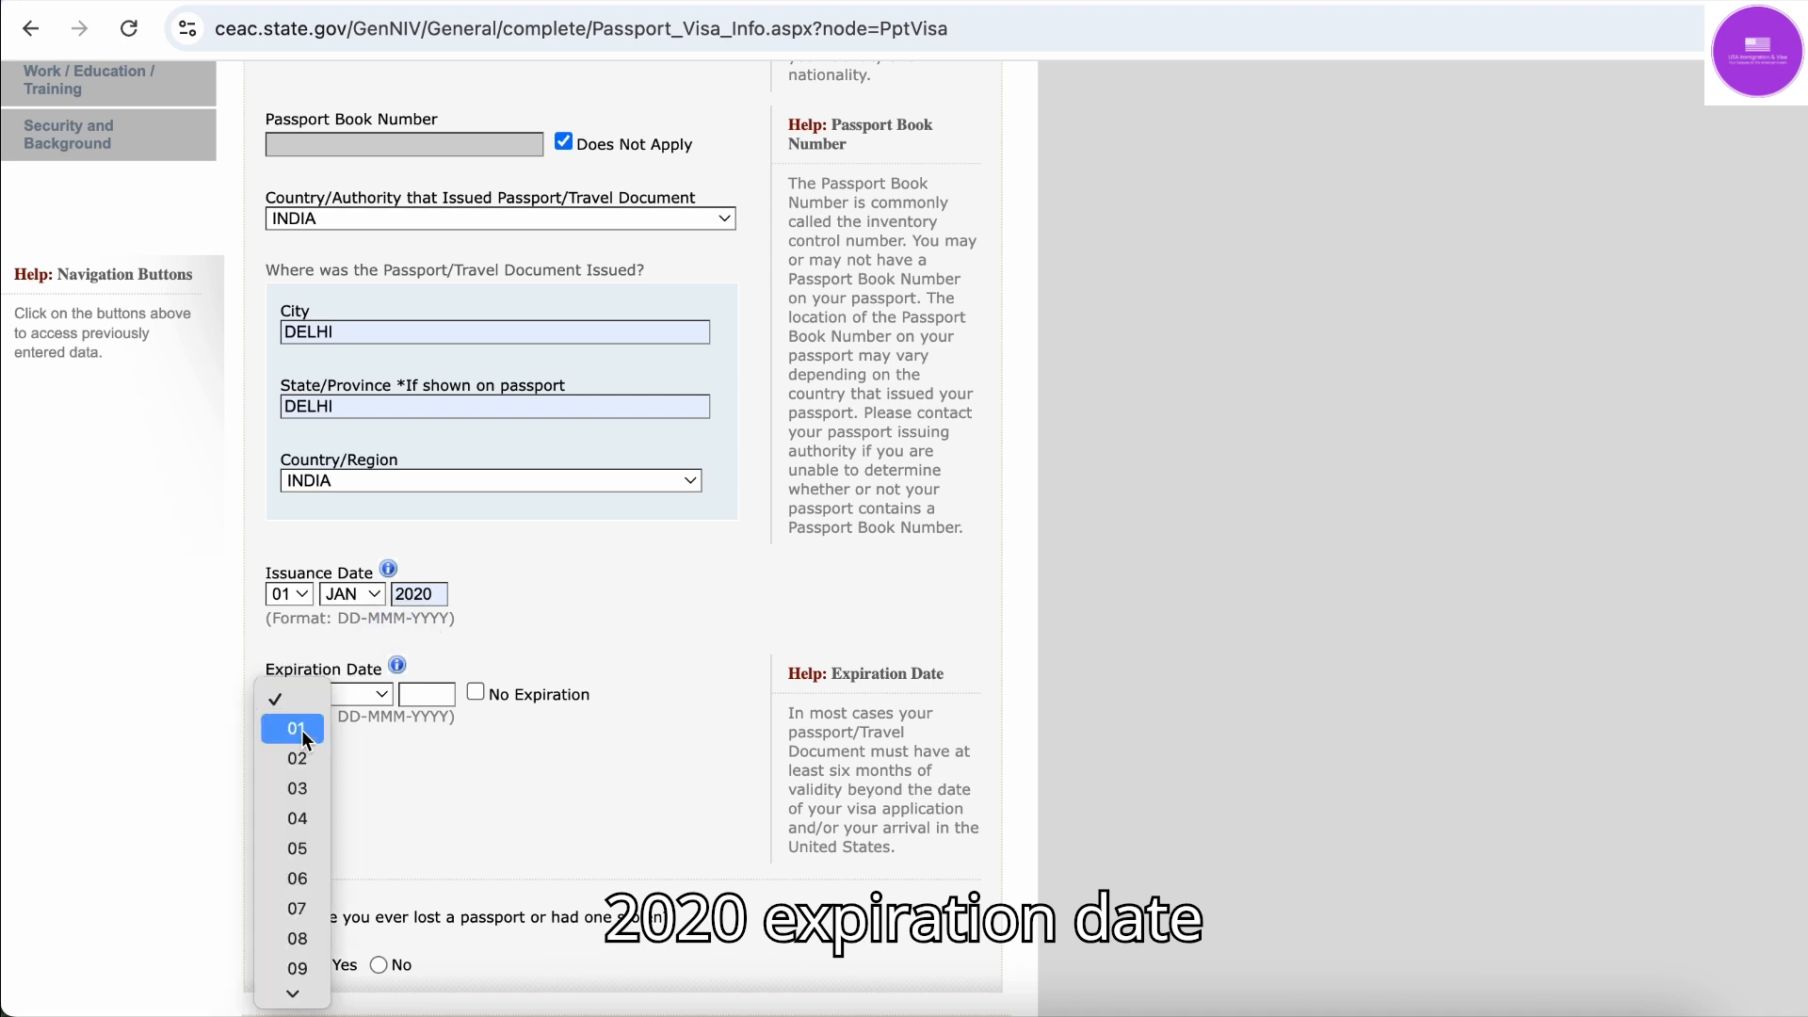
scroll(309, 923, "down", 3)
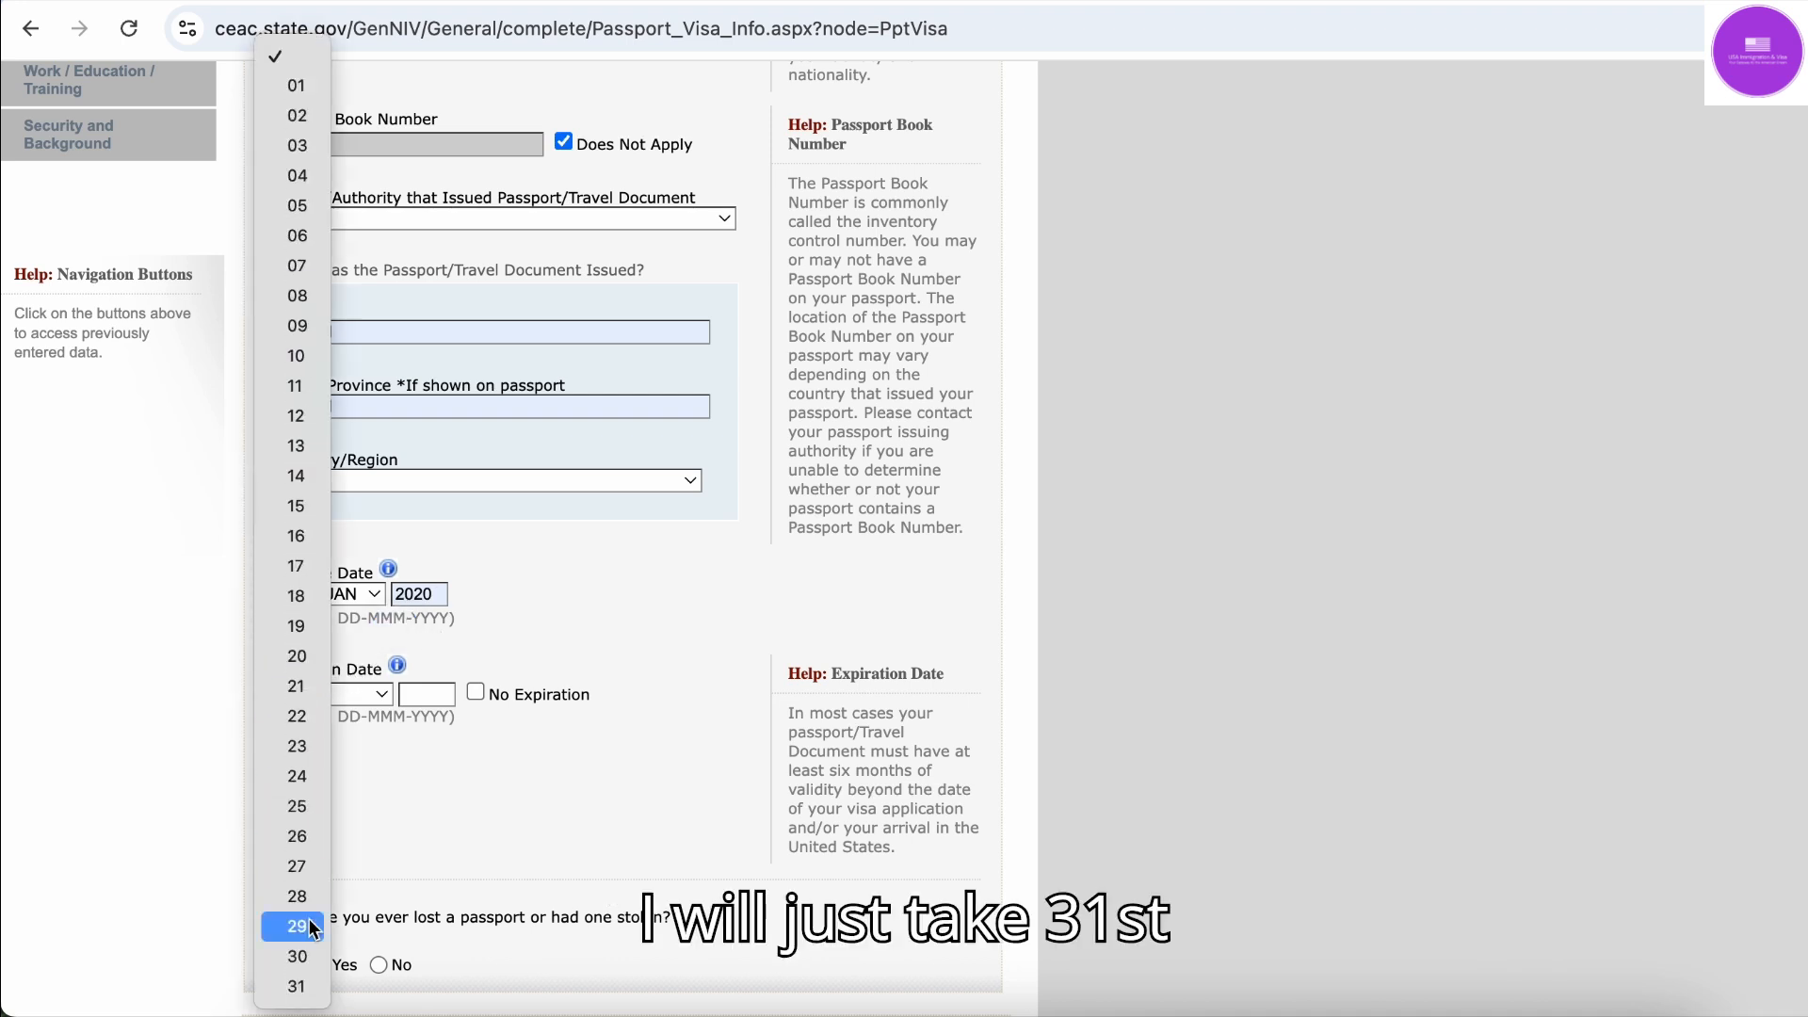
left_click(297, 981)
left_click(364, 694)
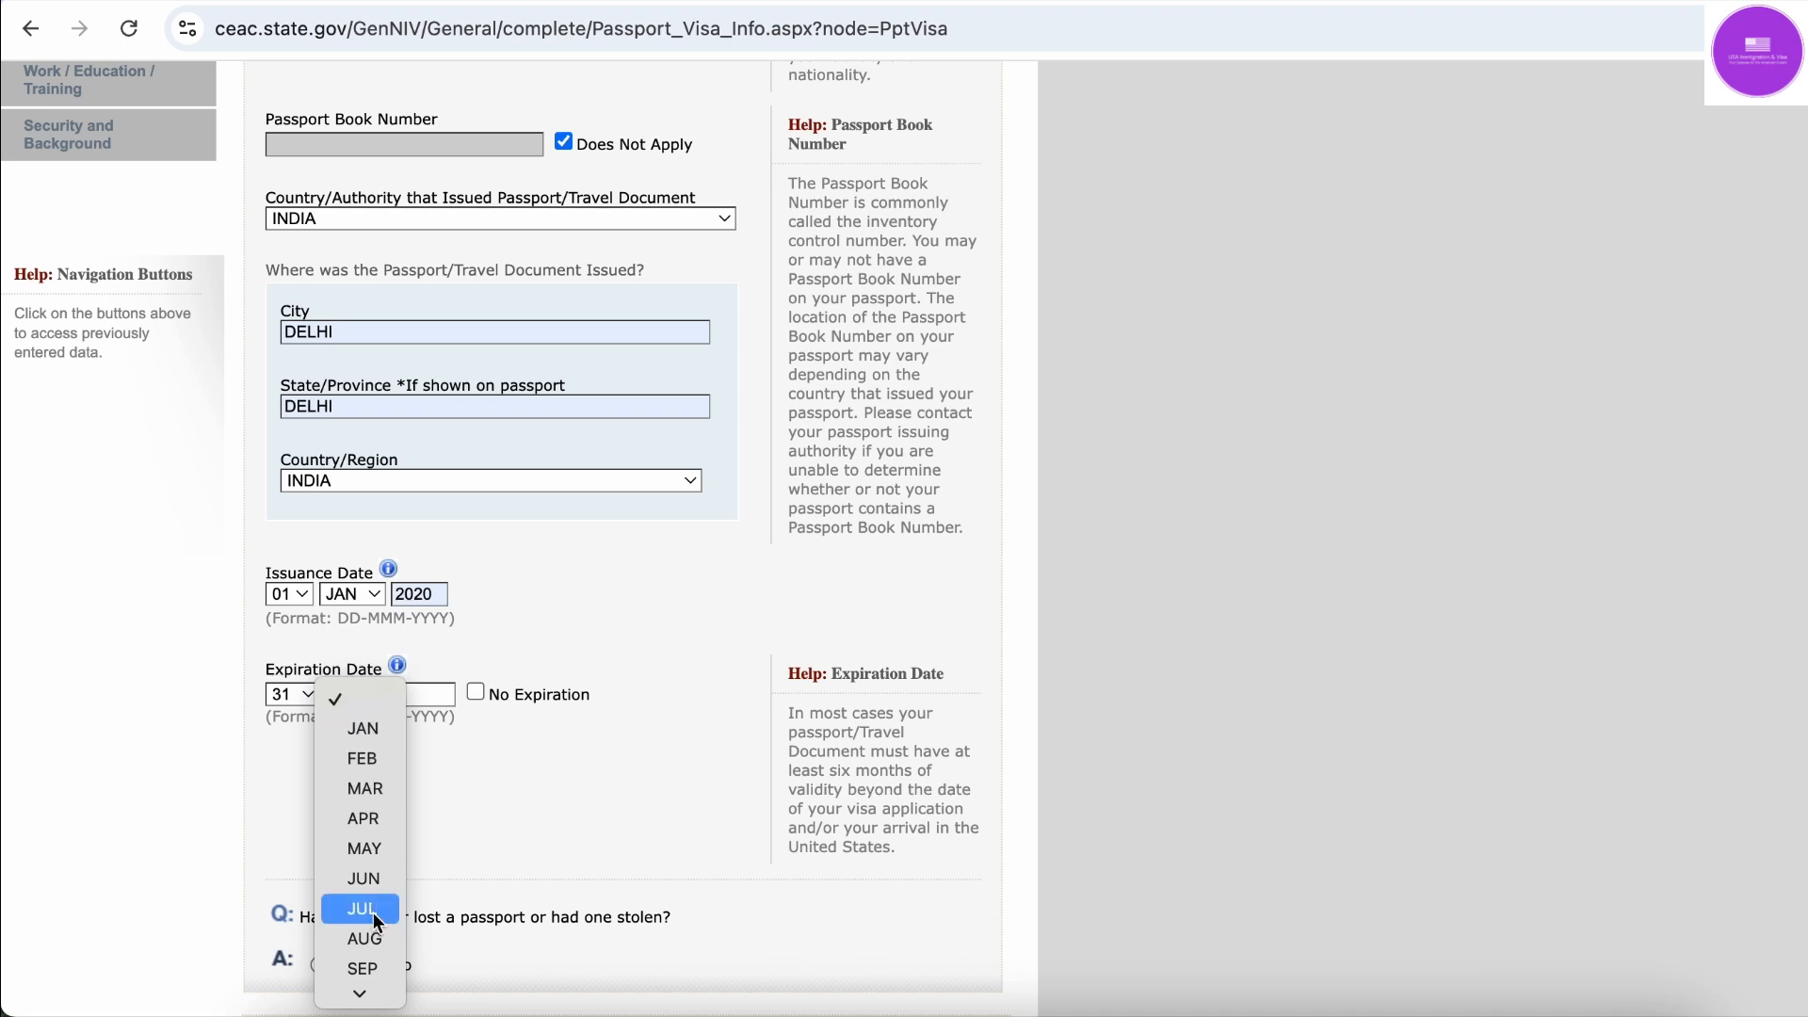
left_click(365, 987)
left_click(426, 694)
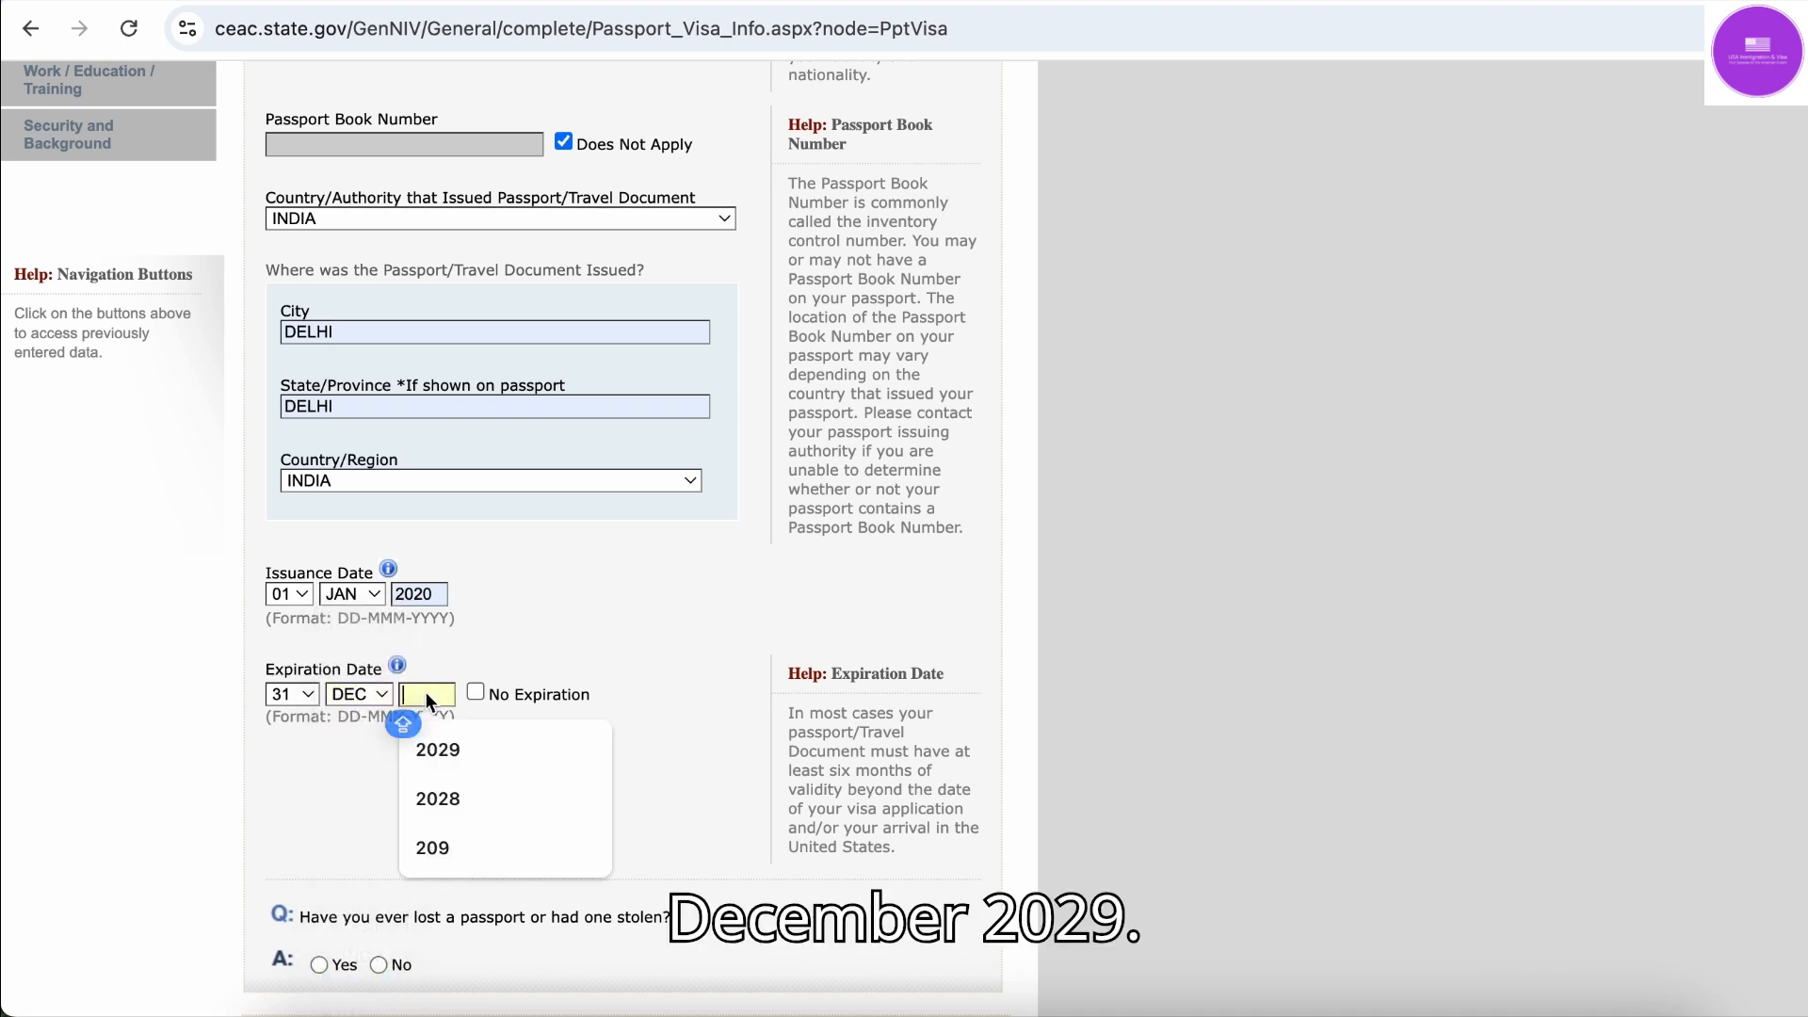
left_click(452, 736)
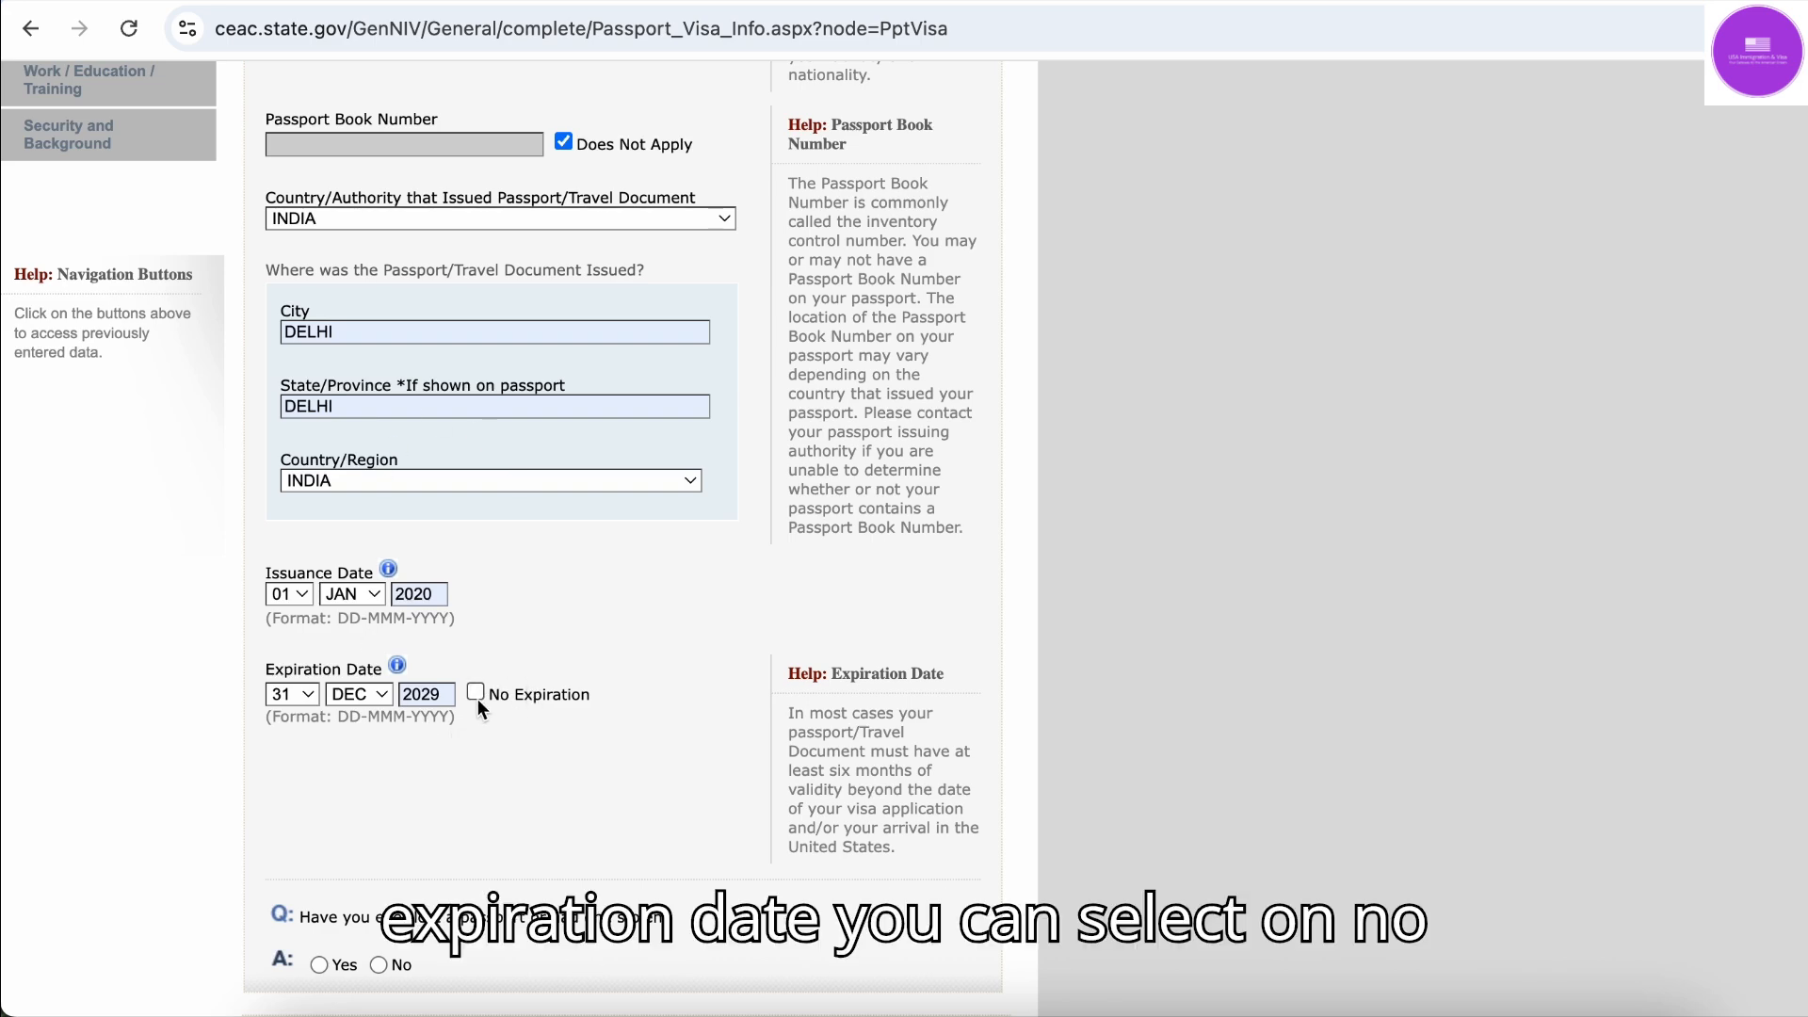
Answer Yes to ever having lost a passport or had one stolen, and inspect the follow-up detail fields
scroll(471, 659, "down", 3)
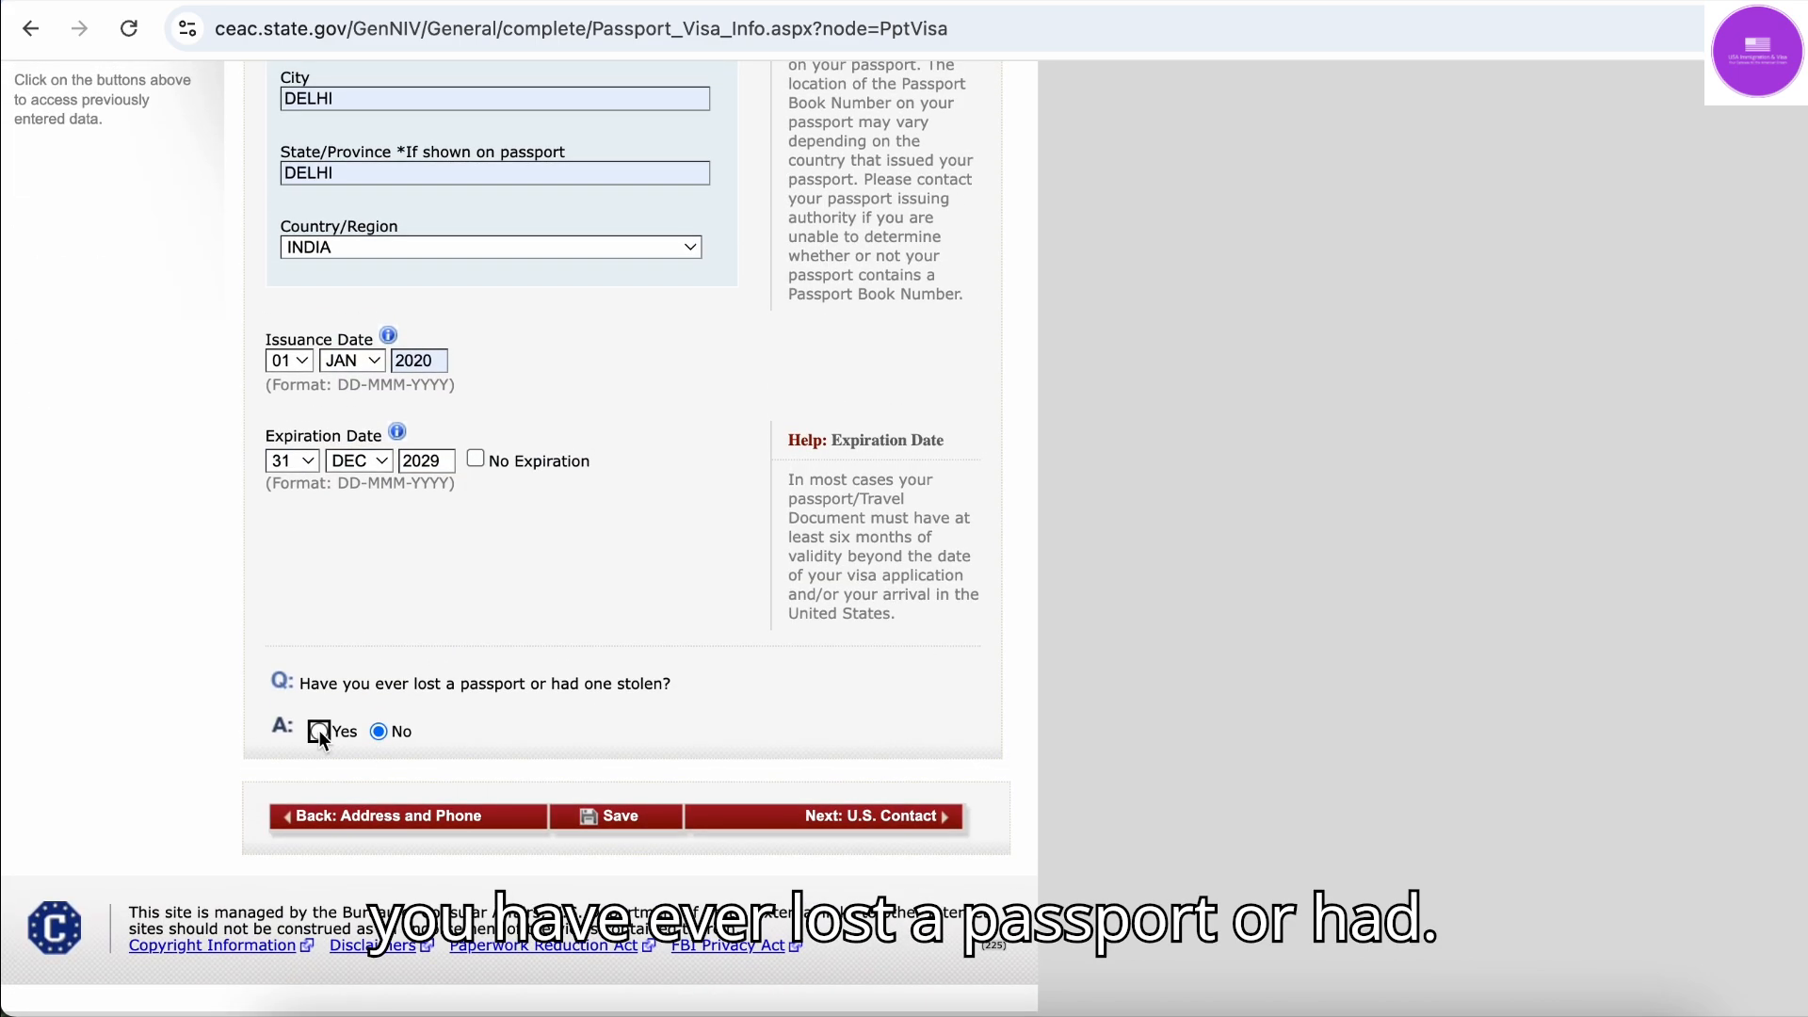
left_click(319, 731)
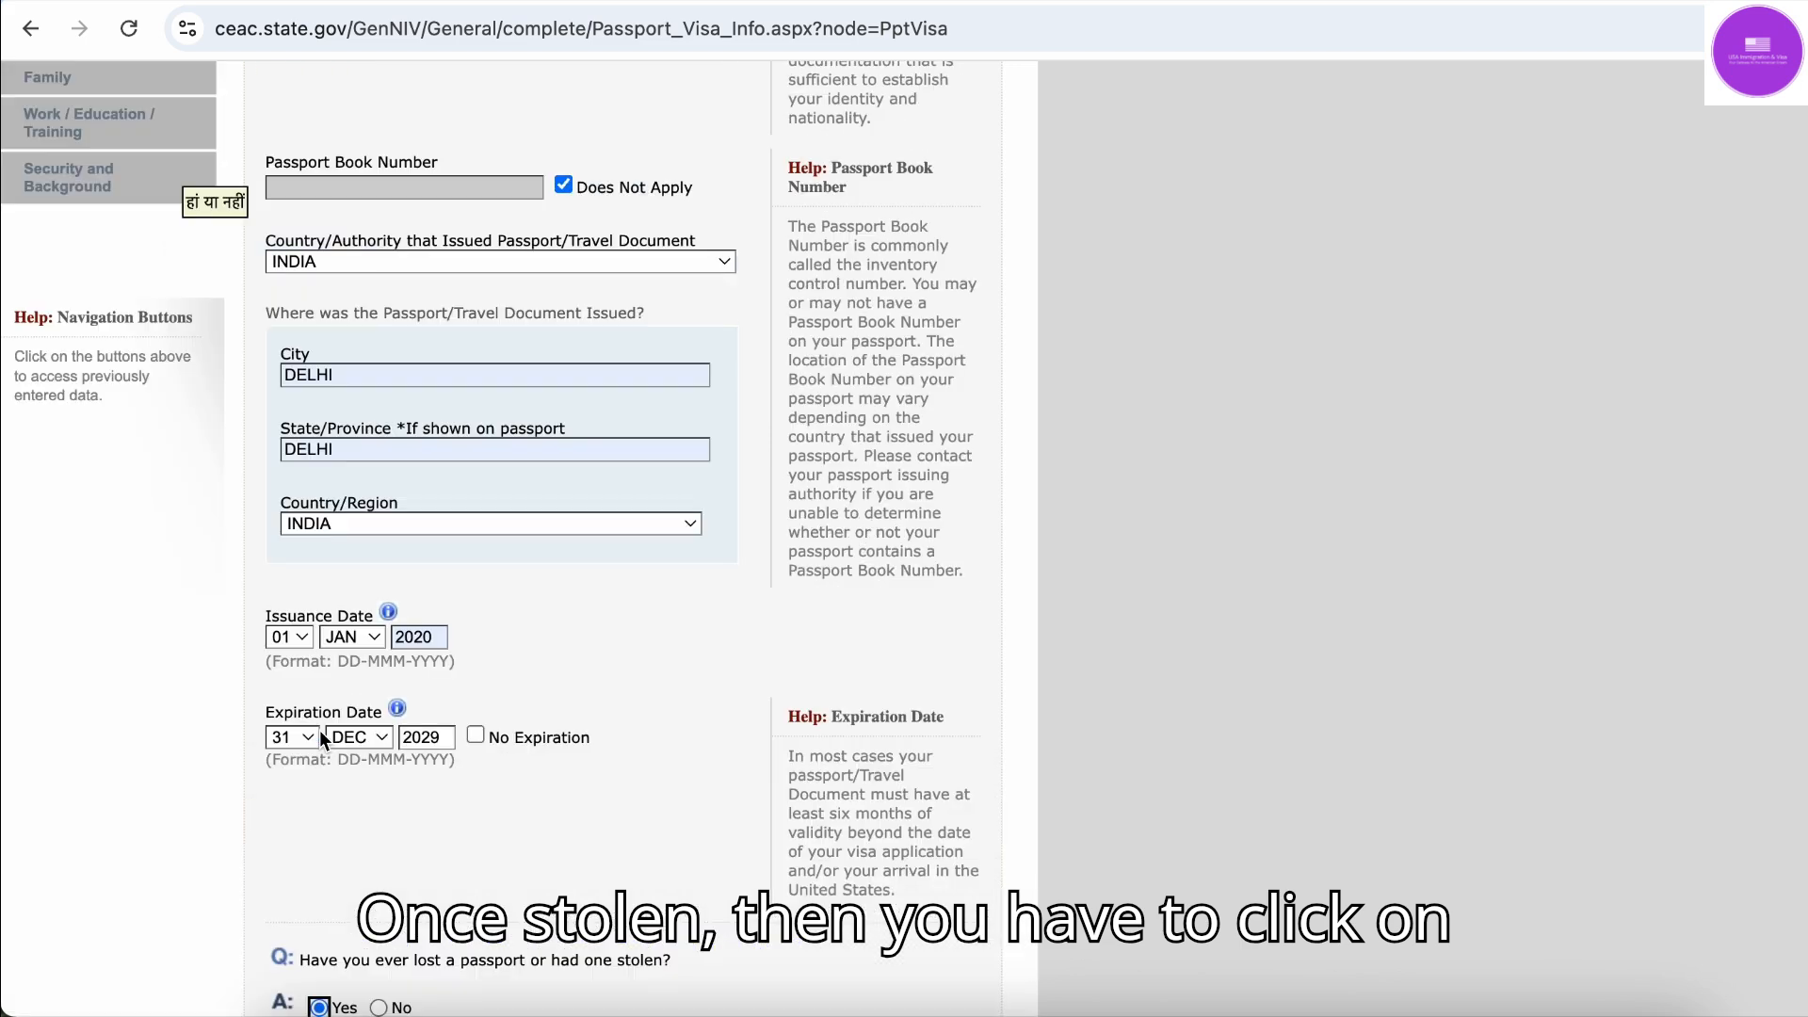
scroll(319, 731, "down", 2)
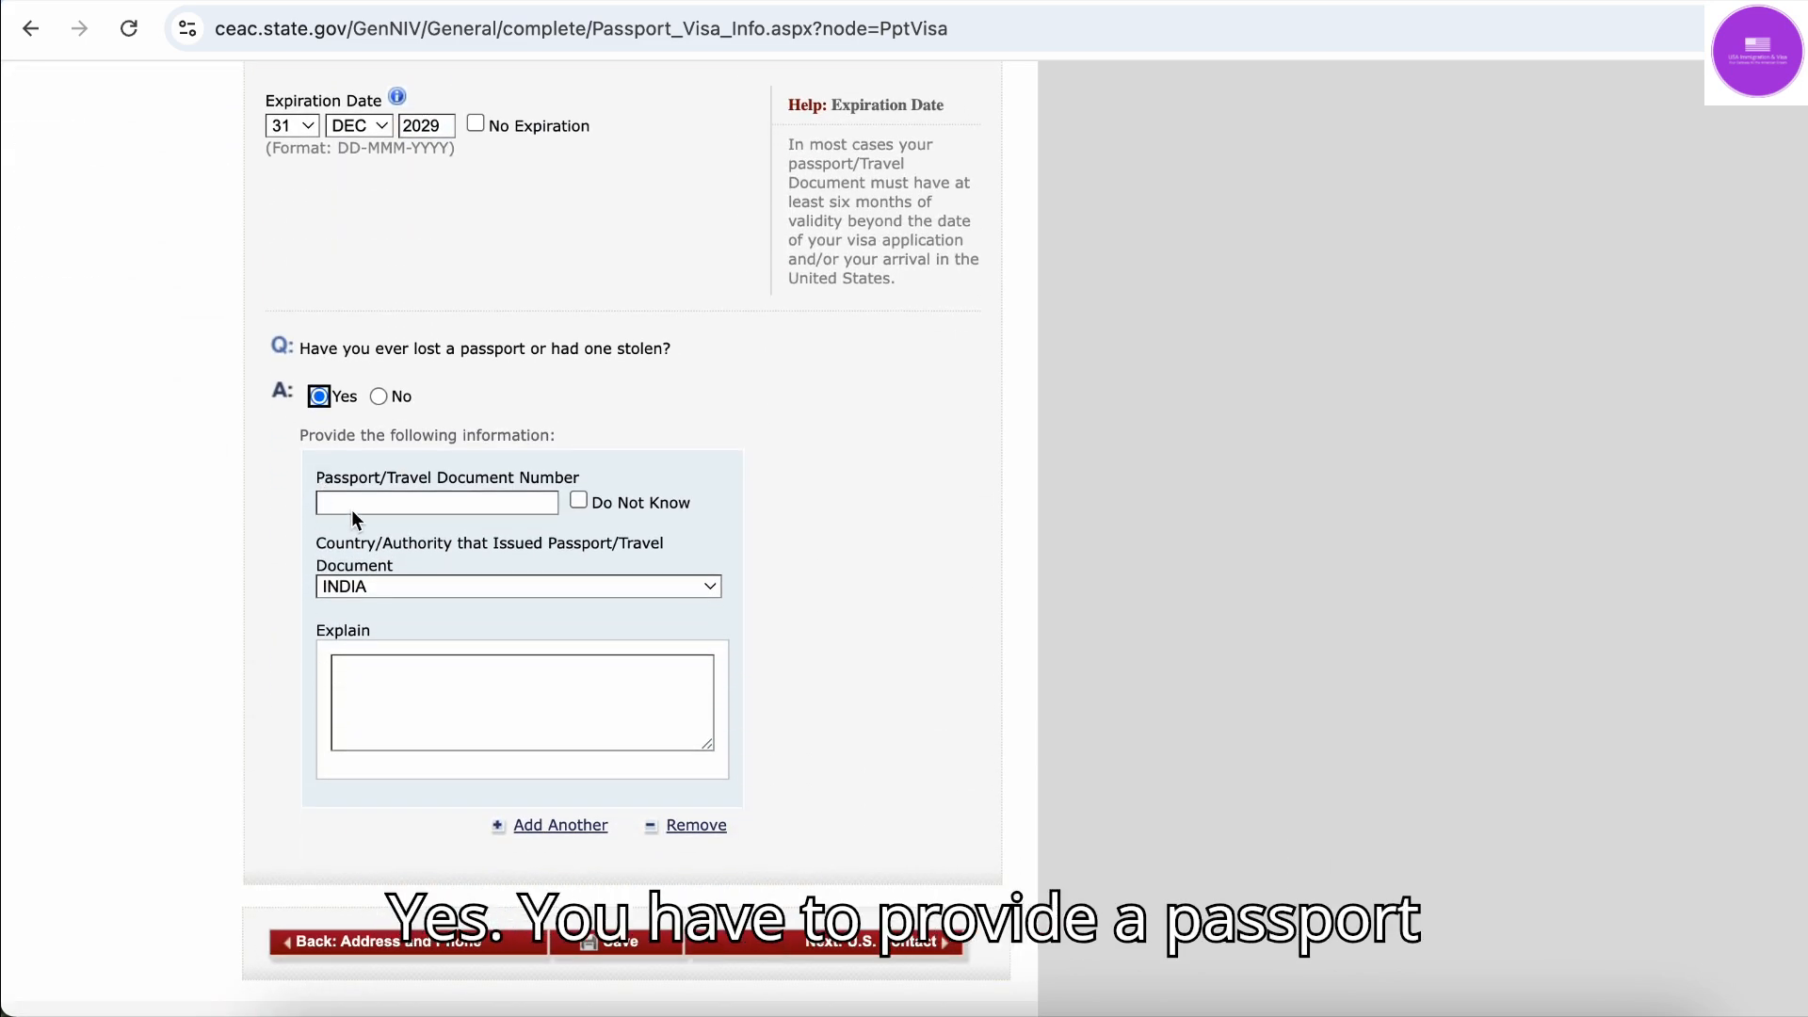
left_click(359, 505)
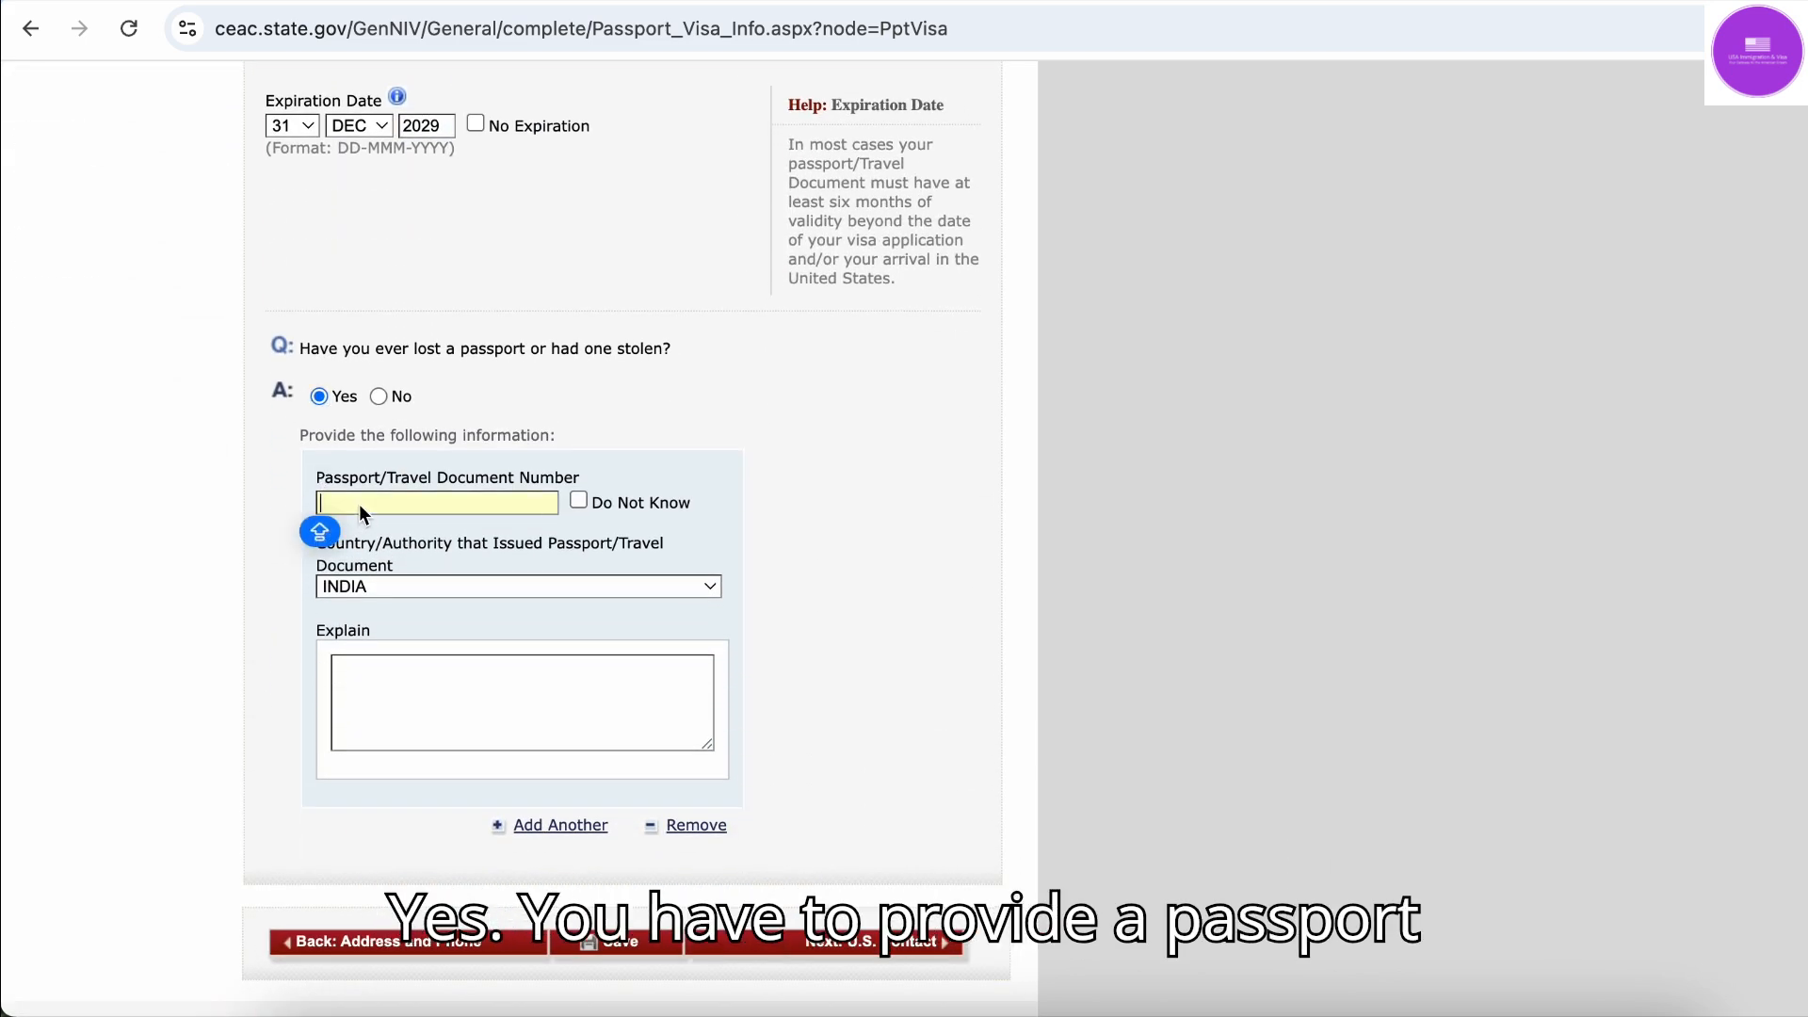
left_click(440, 559)
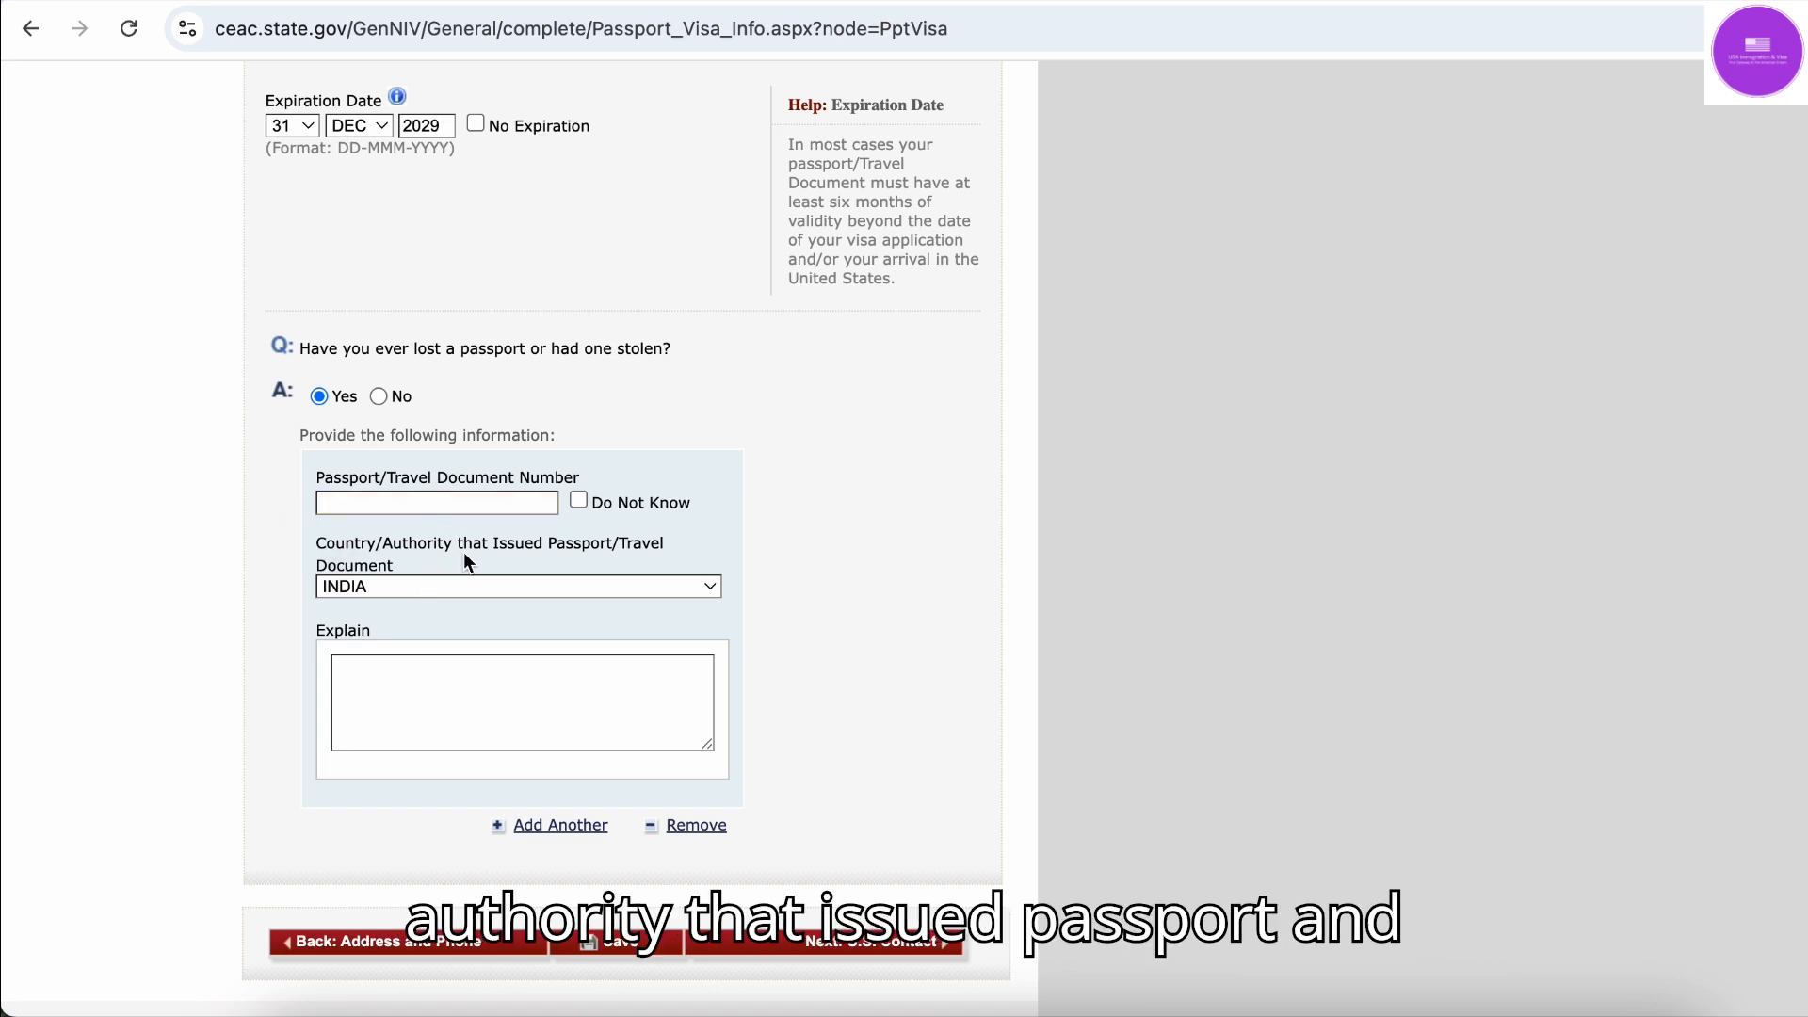
left_click(388, 712)
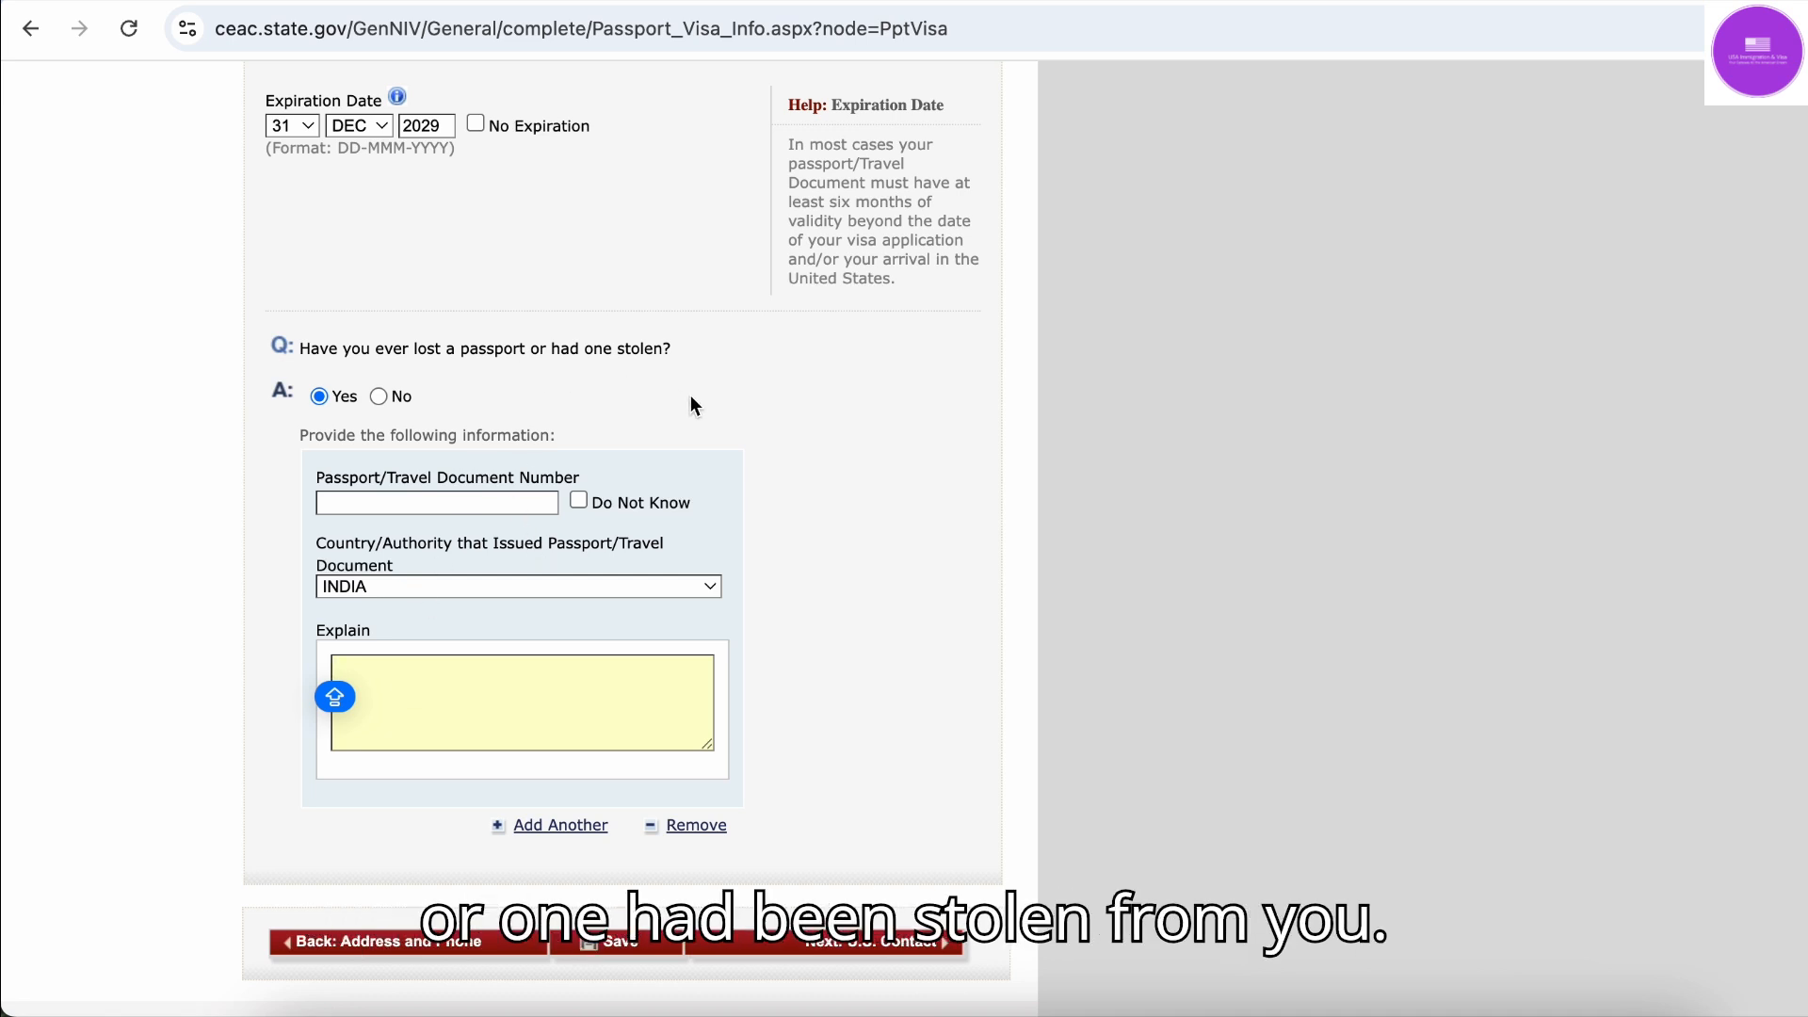
Change the answer about a lost or stolen passport to No
left_click(379, 395)
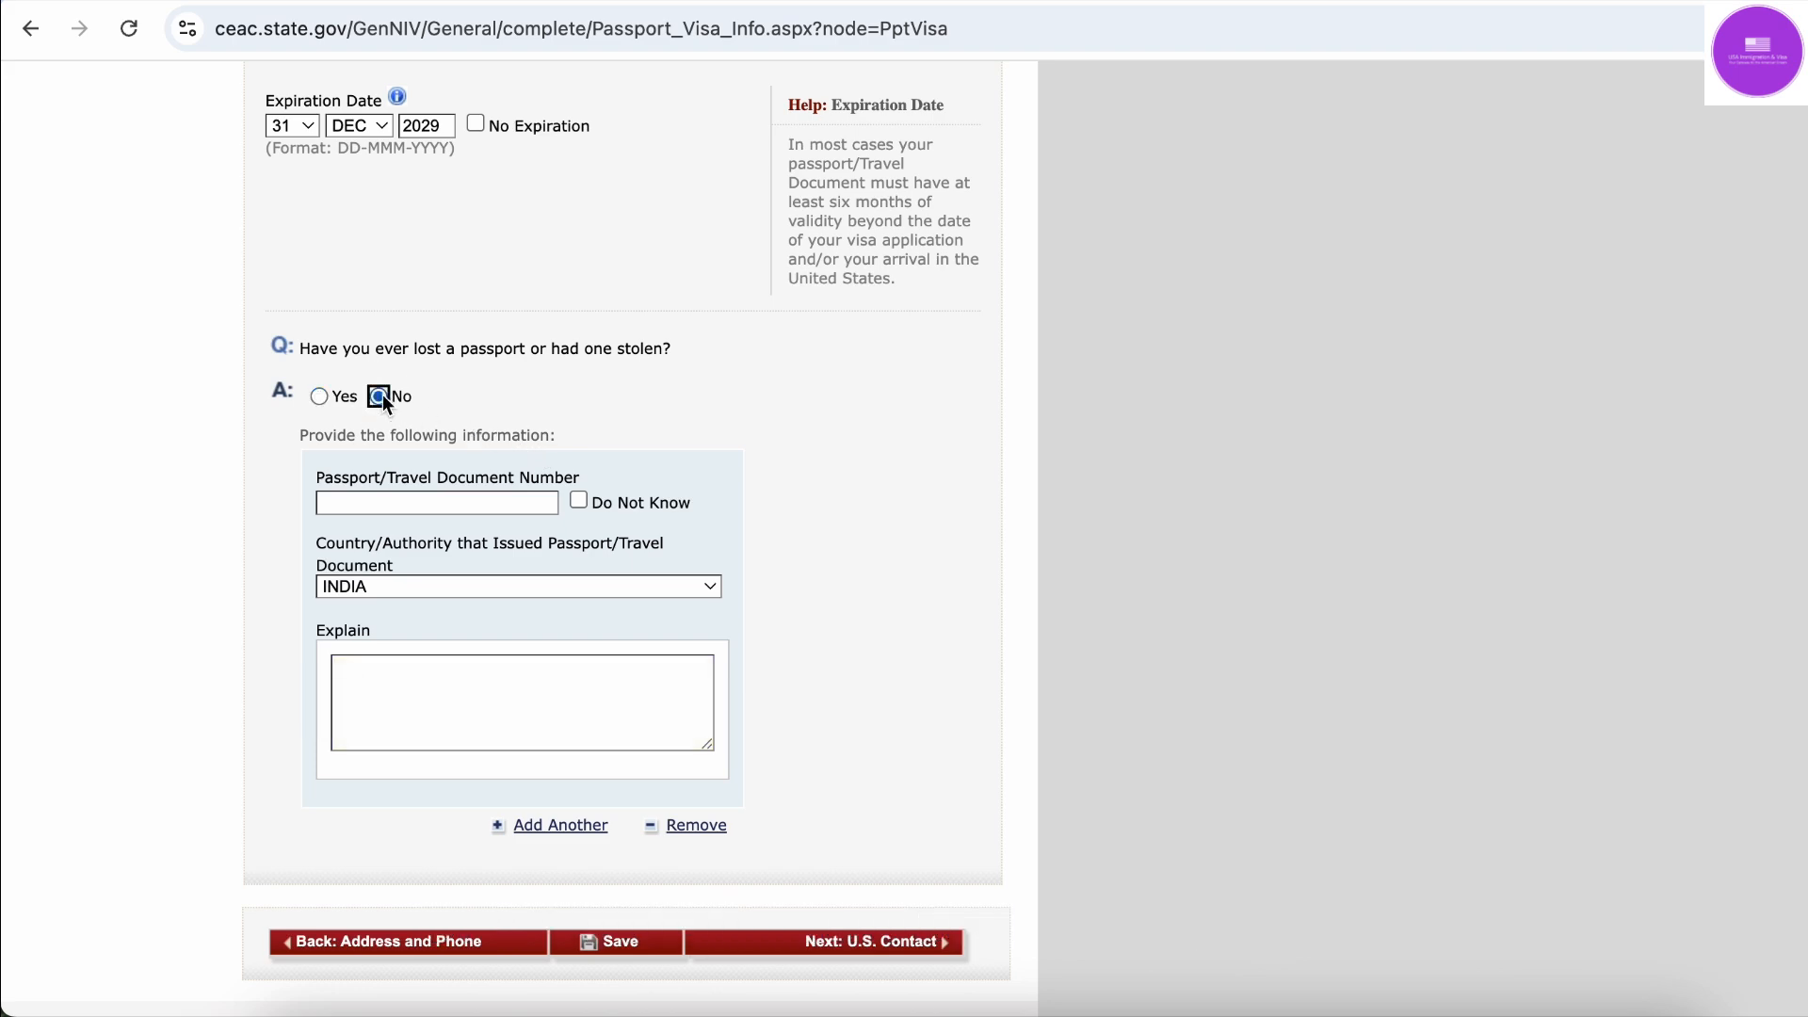
scroll(845, 635, "down", 3)
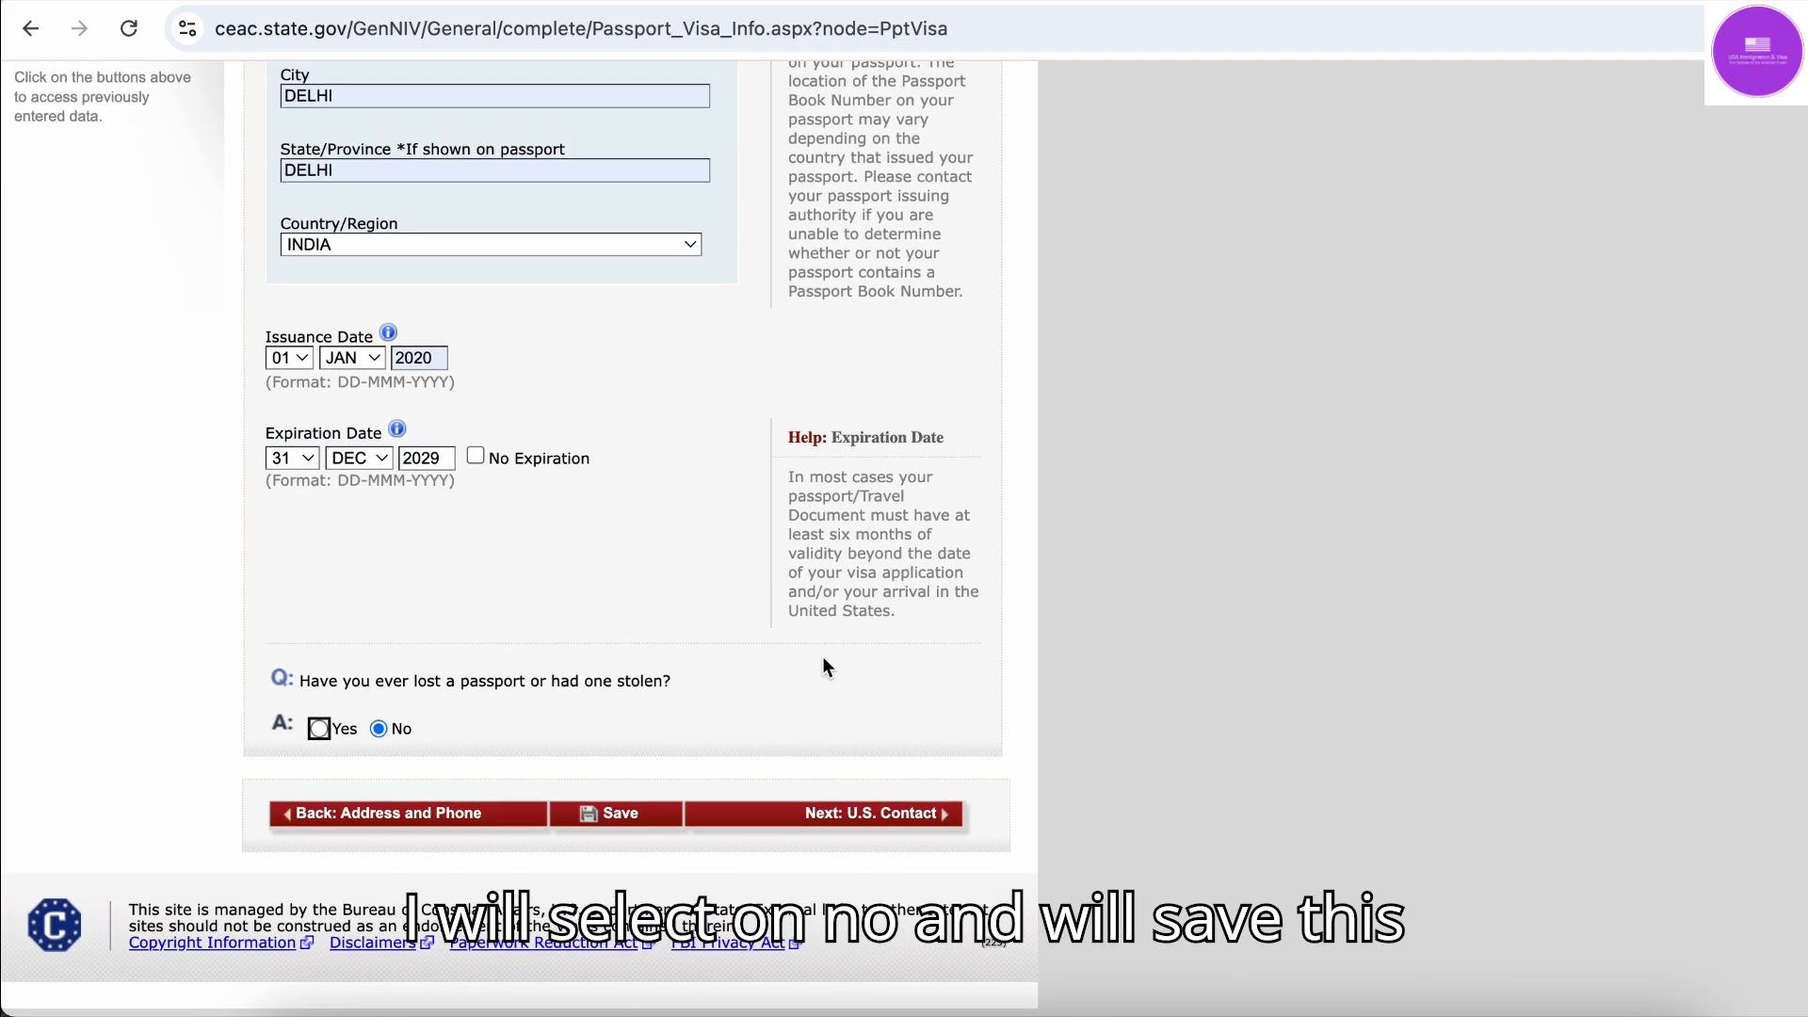
Save the passport information, continue the application and proceed to the U.S. Contact section
left_click(618, 813)
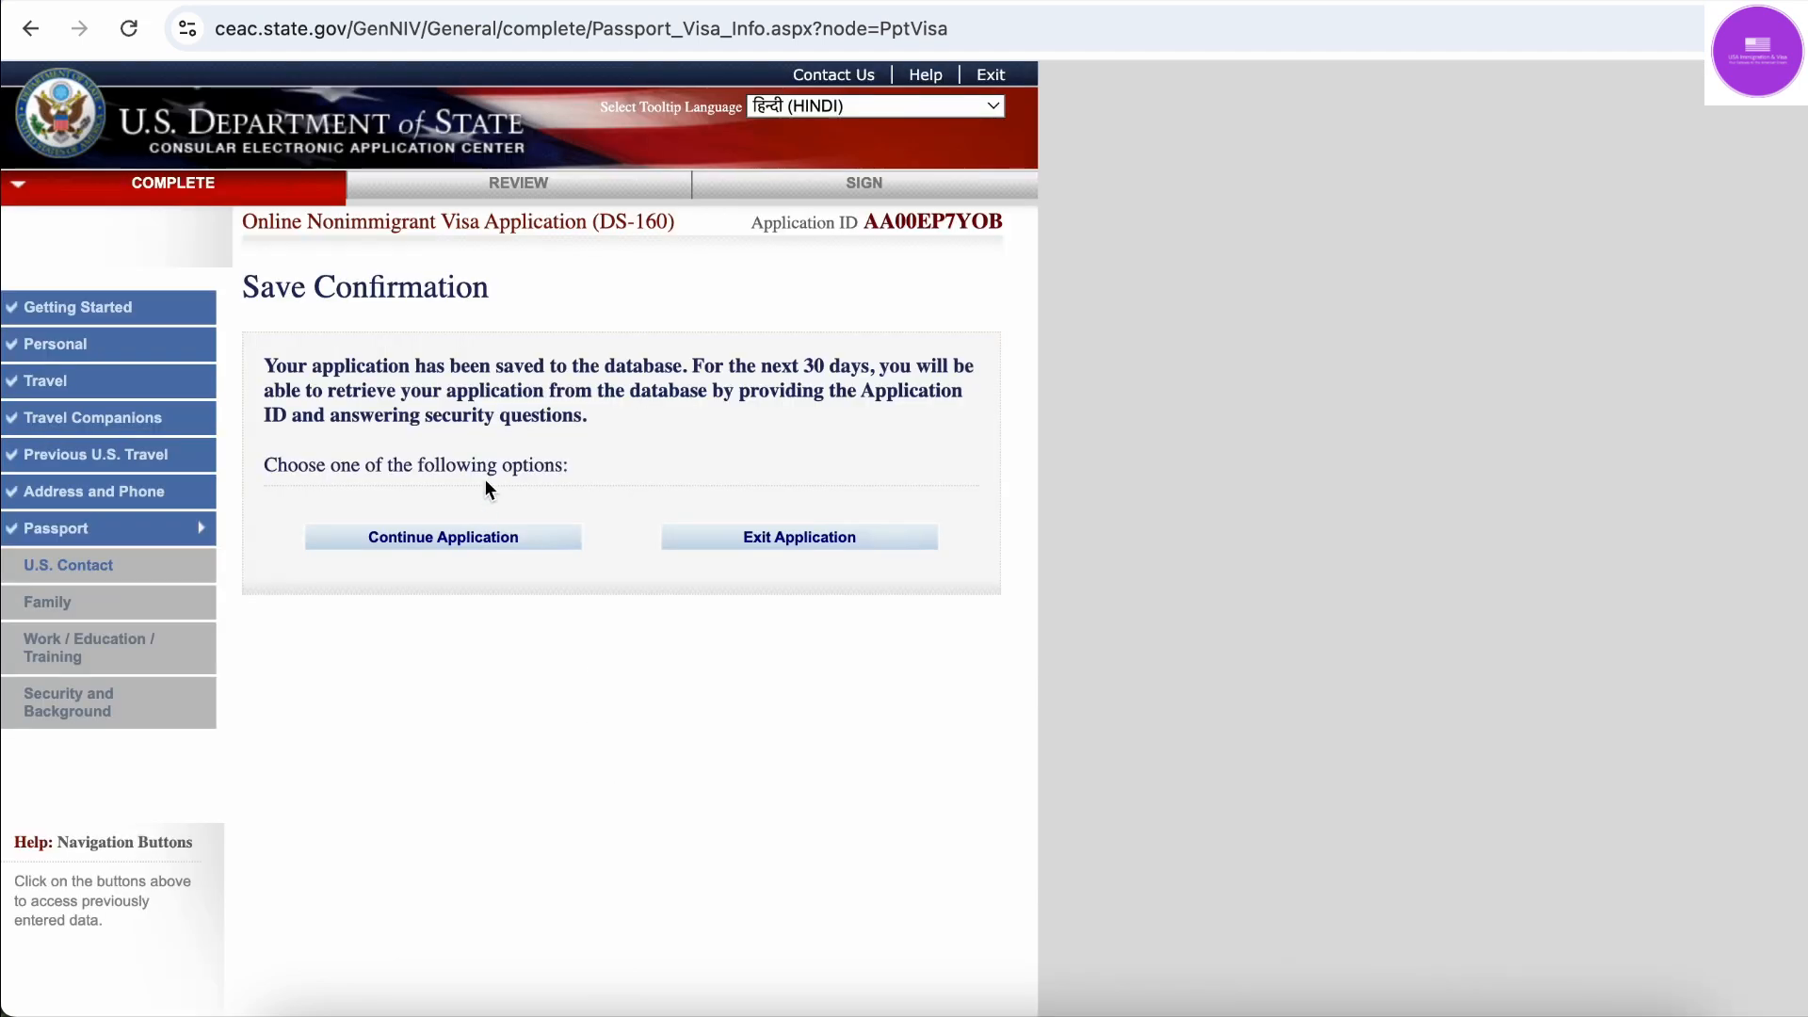
left_click(467, 534)
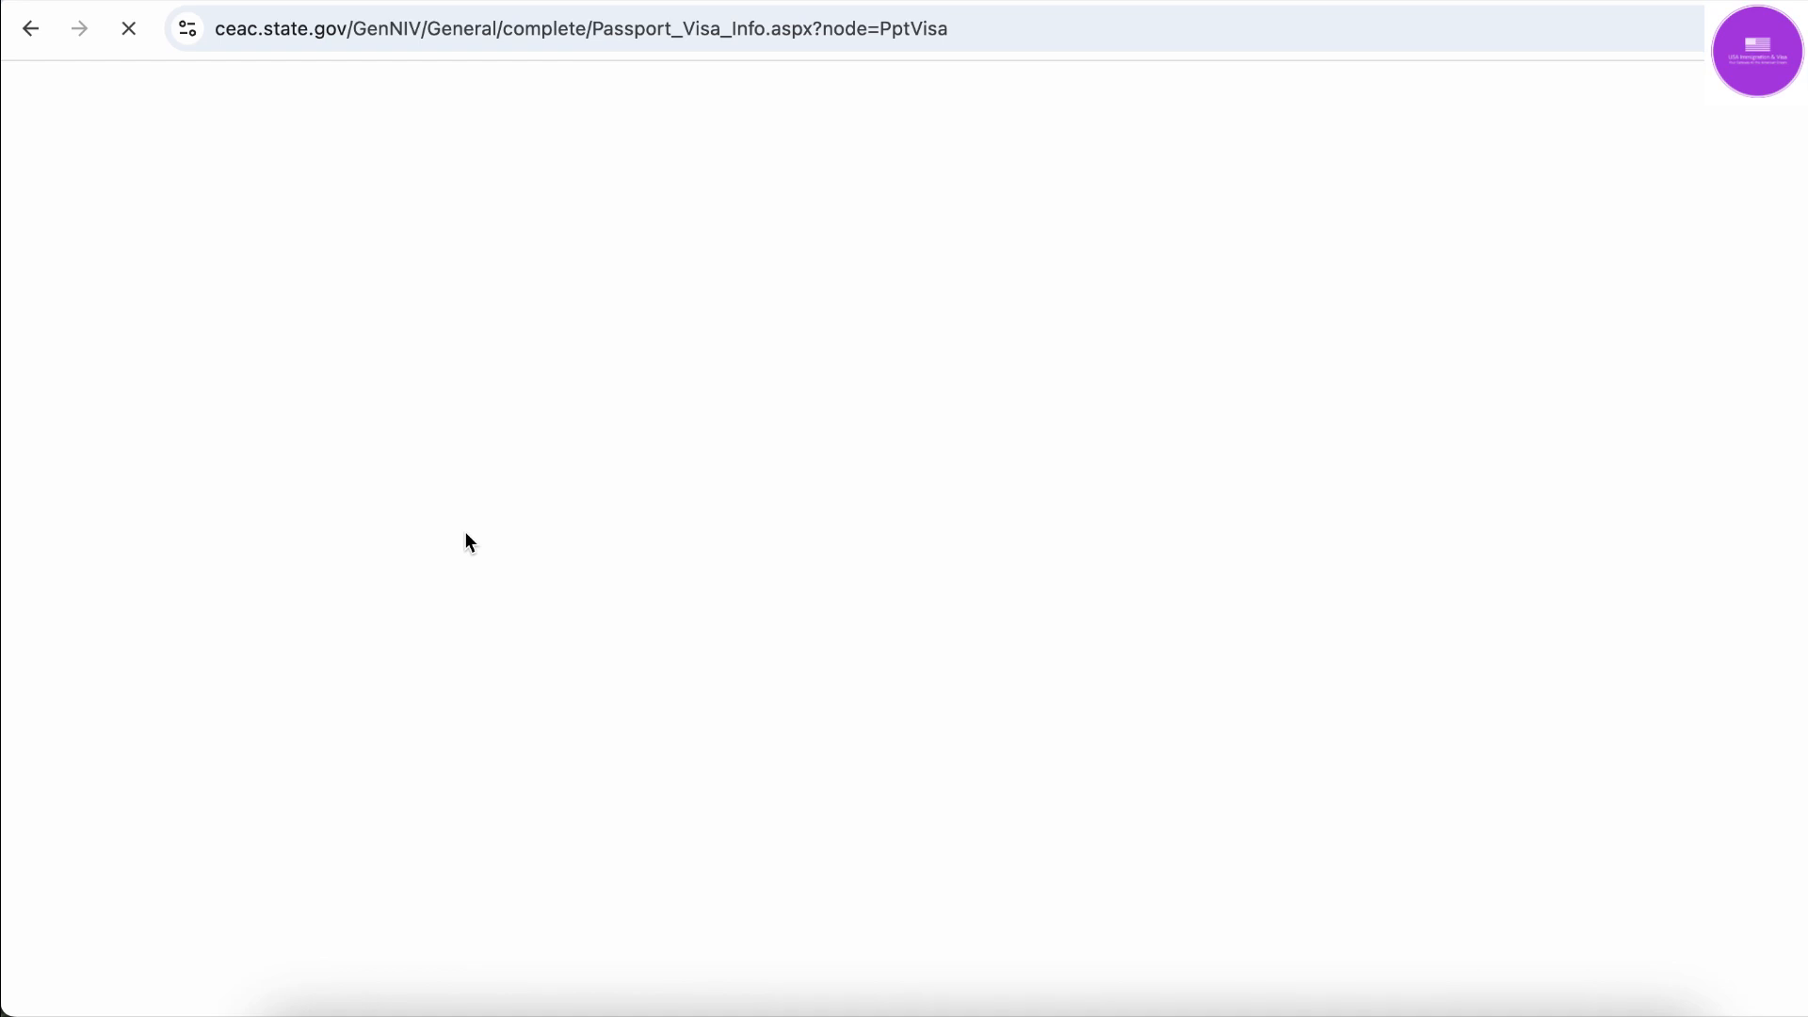
scroll(466, 534, "down", 8)
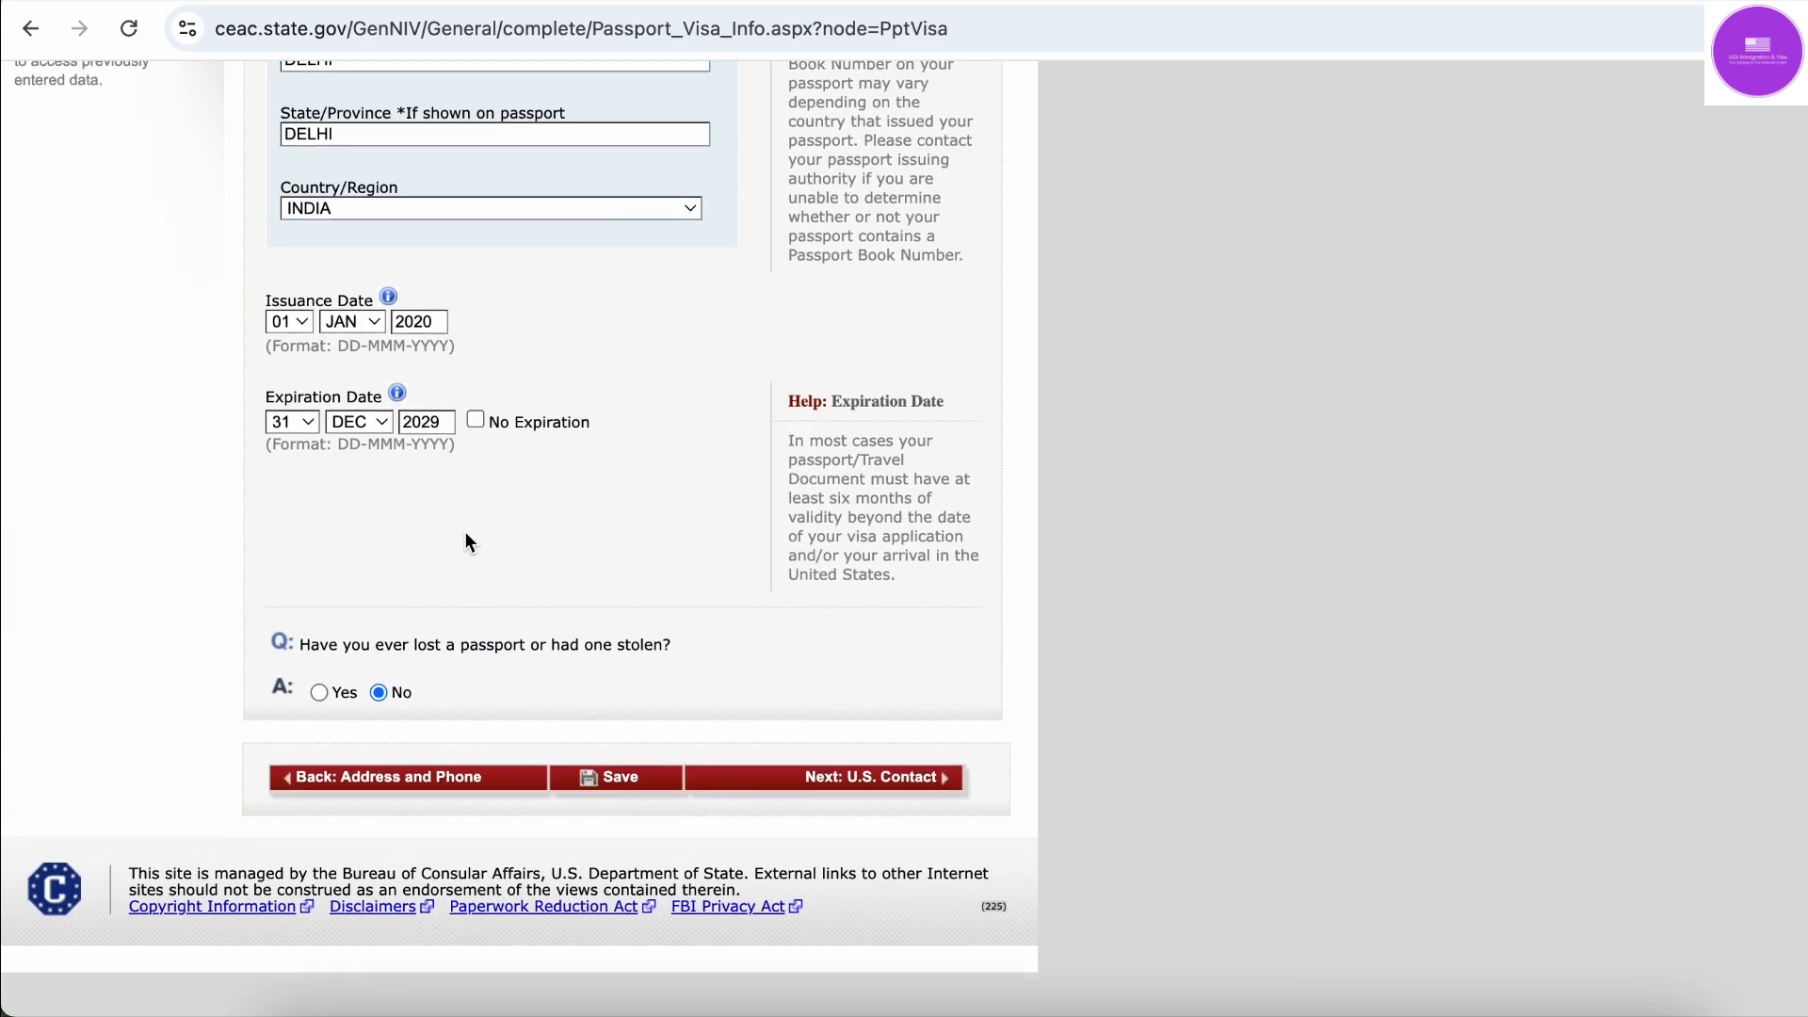
left_click(921, 816)
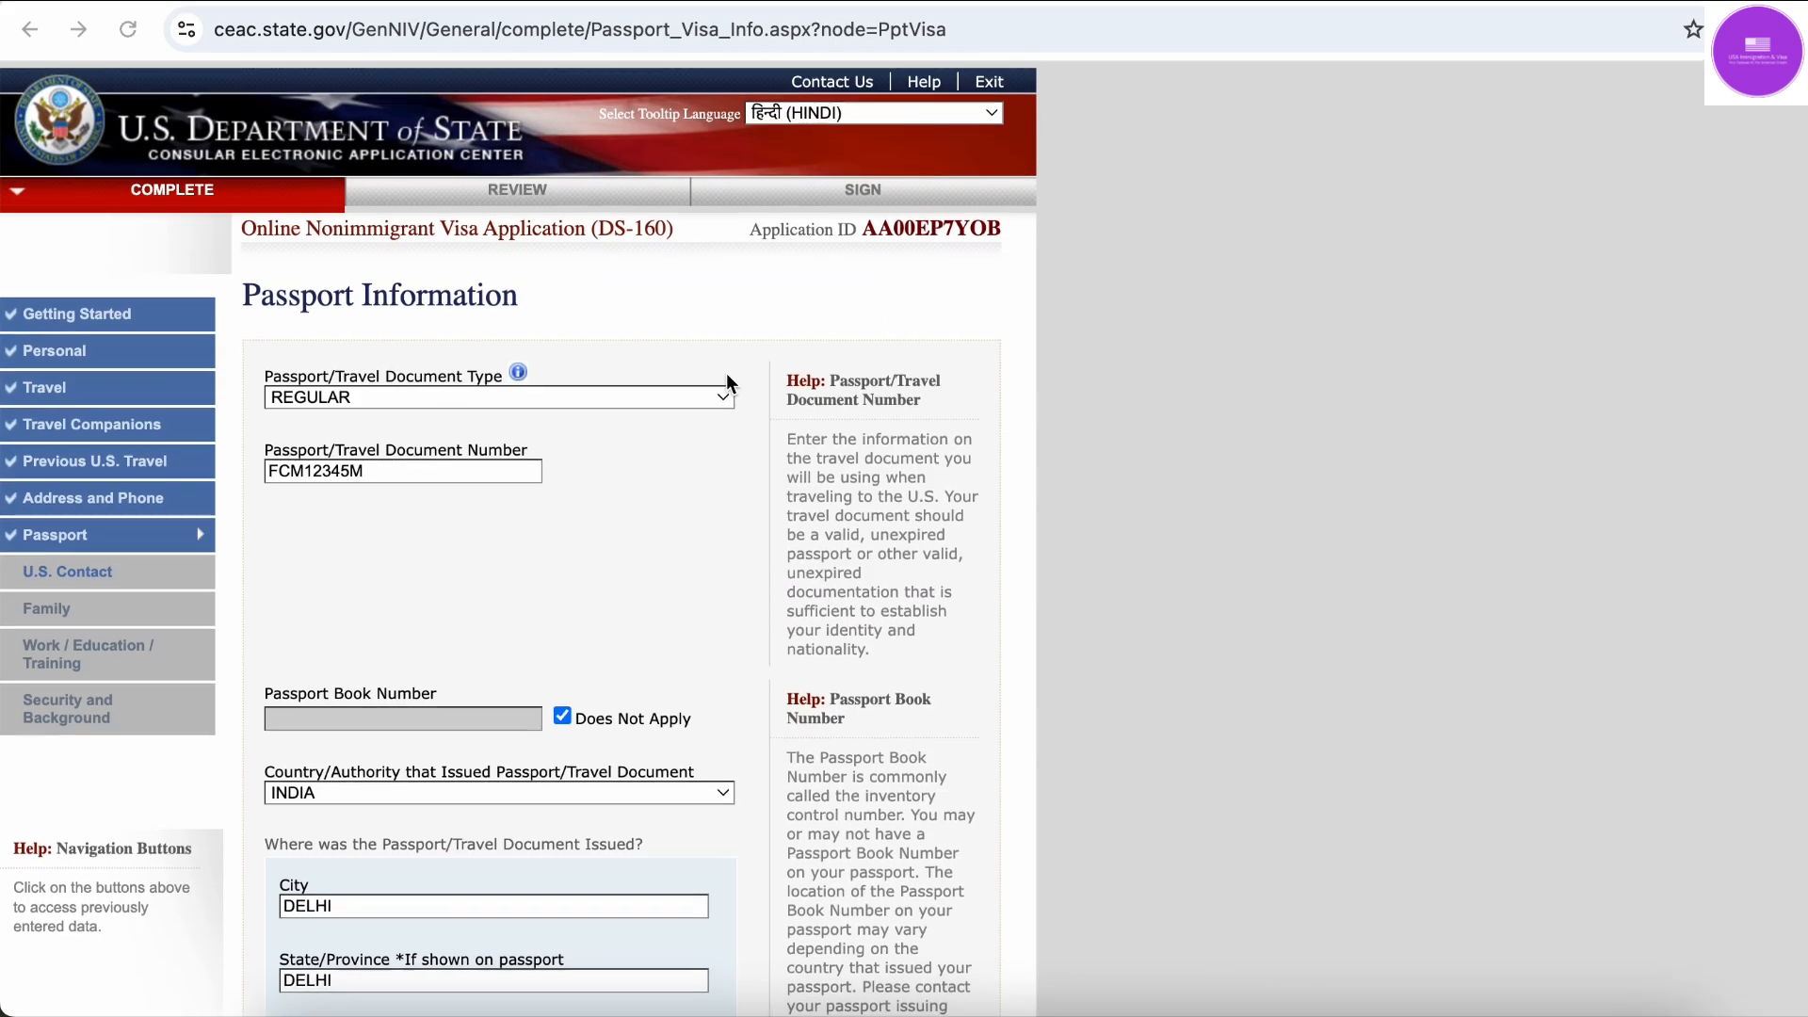
scroll(726, 373, "down", 8)
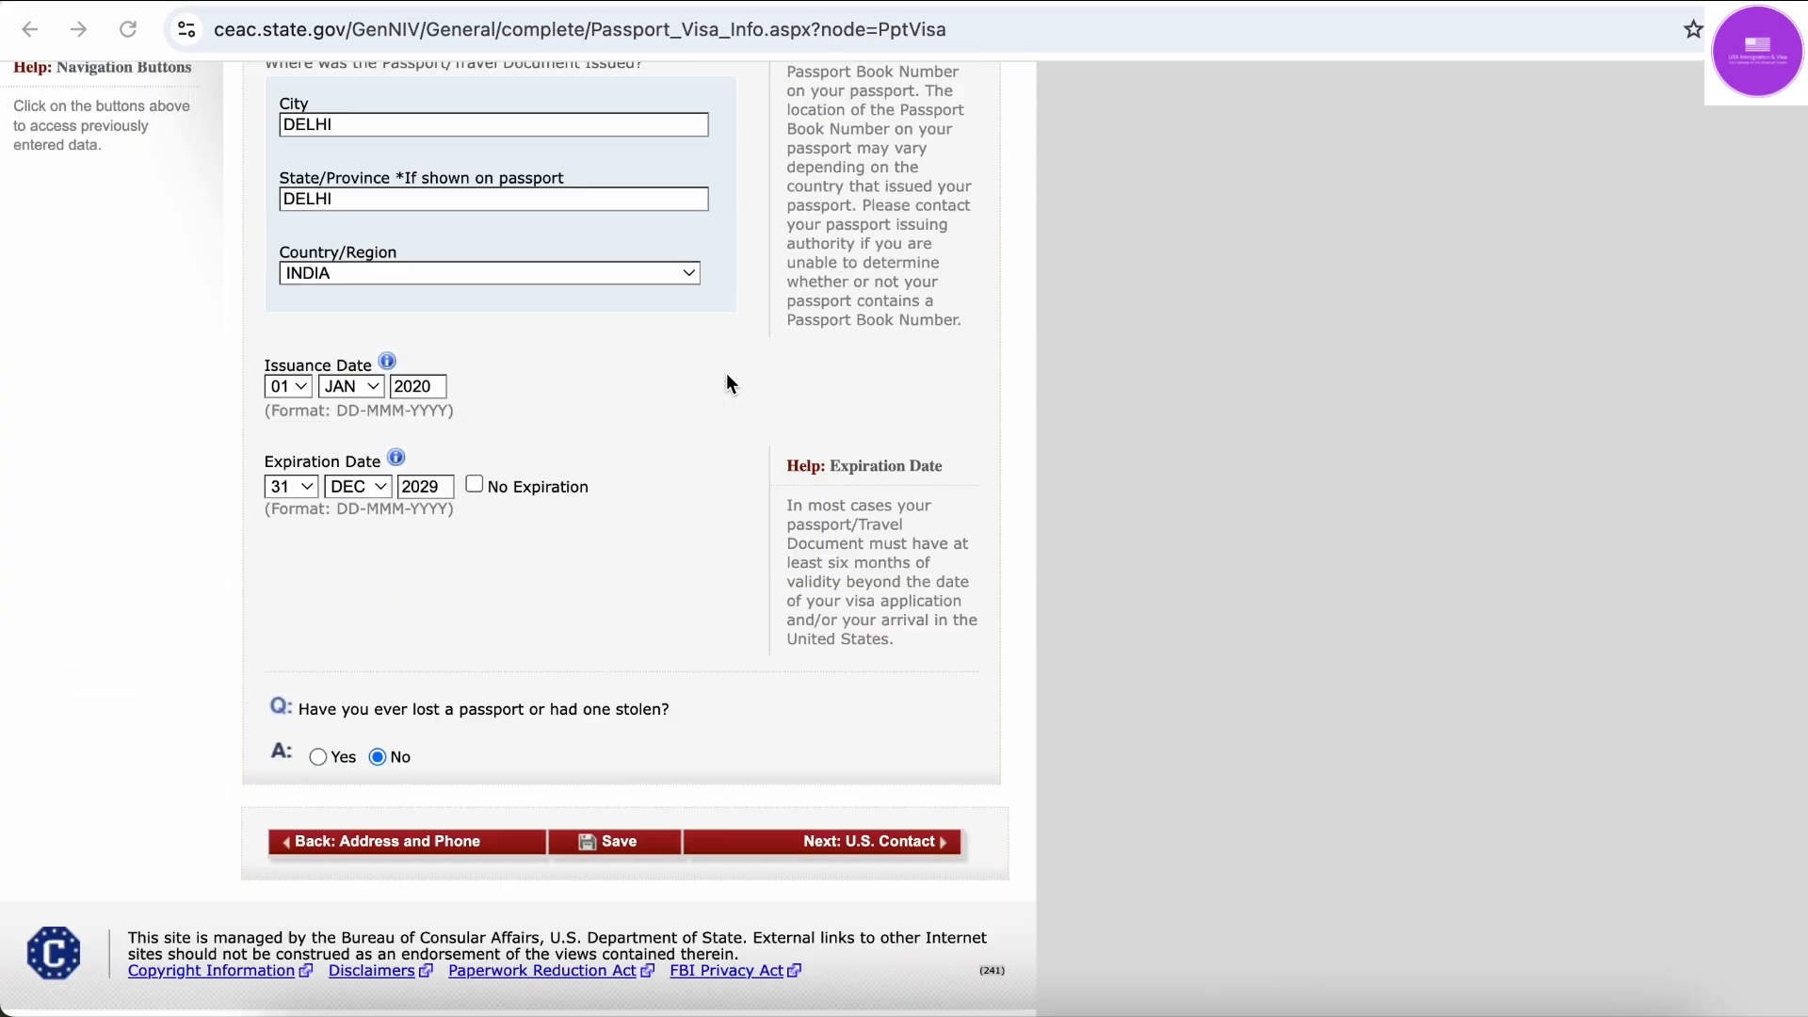
scroll(727, 373, "up", 8)
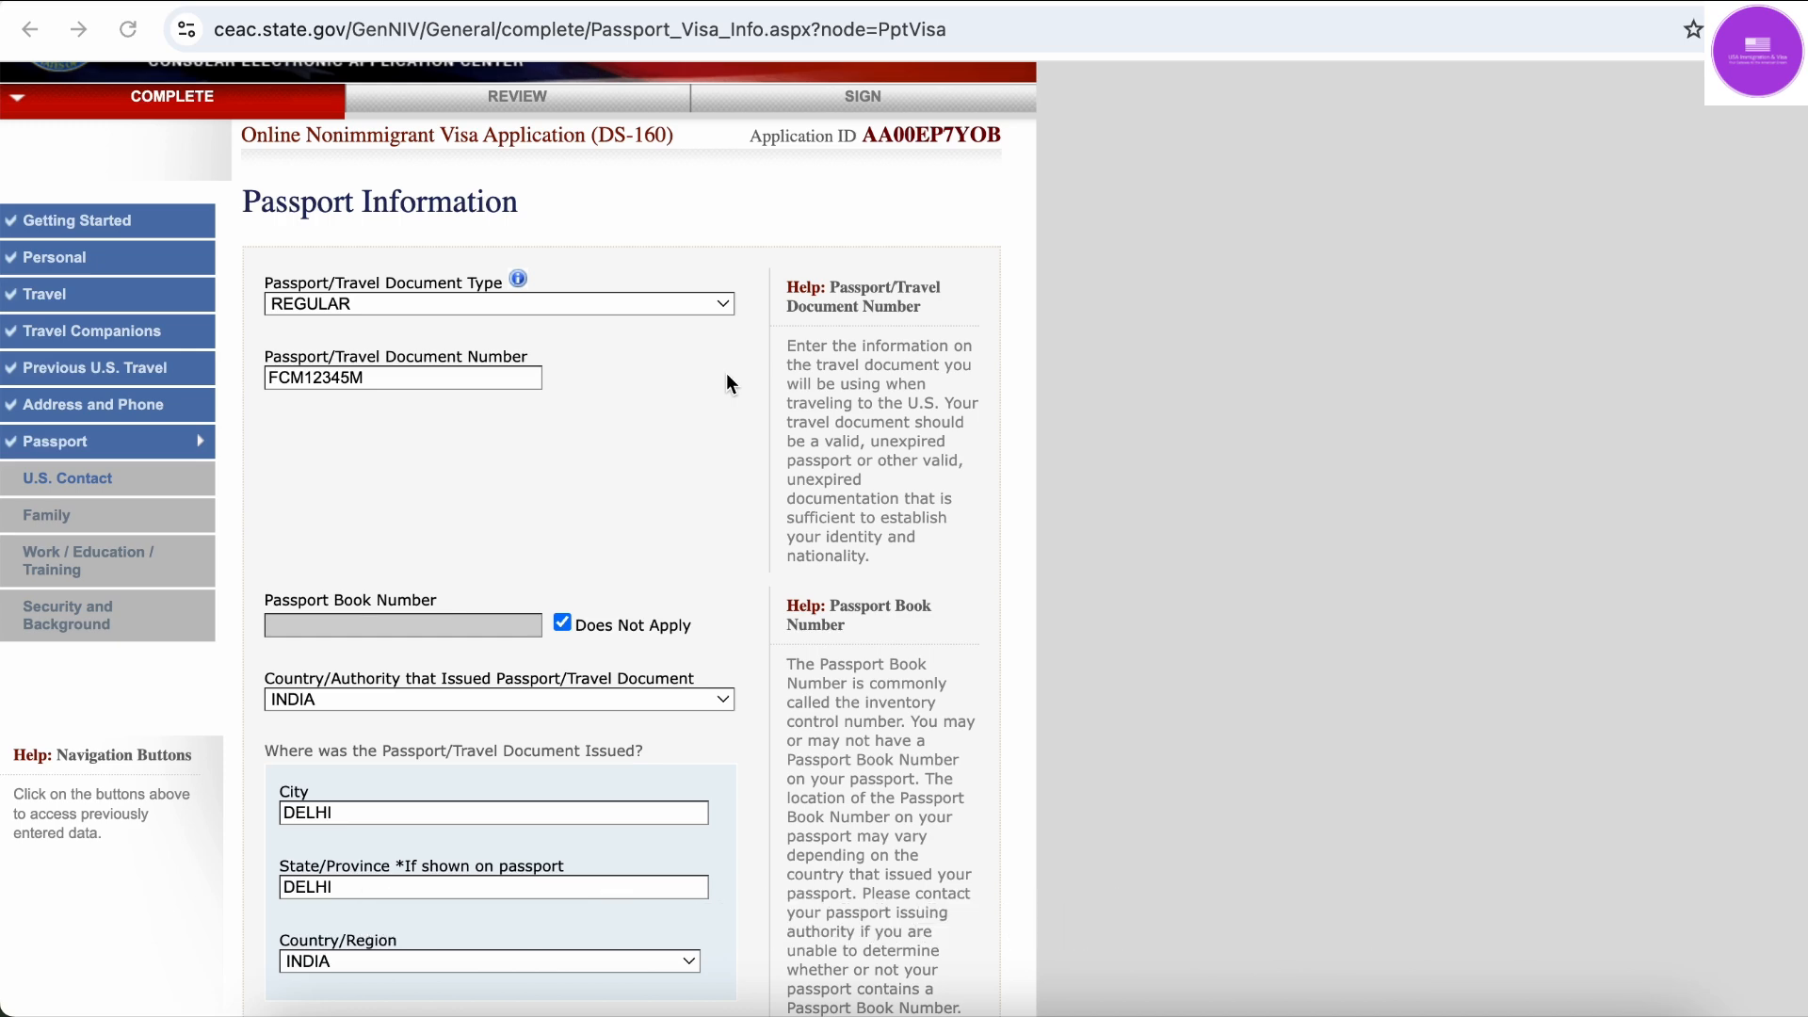
scroll(730, 382, "down", 7)
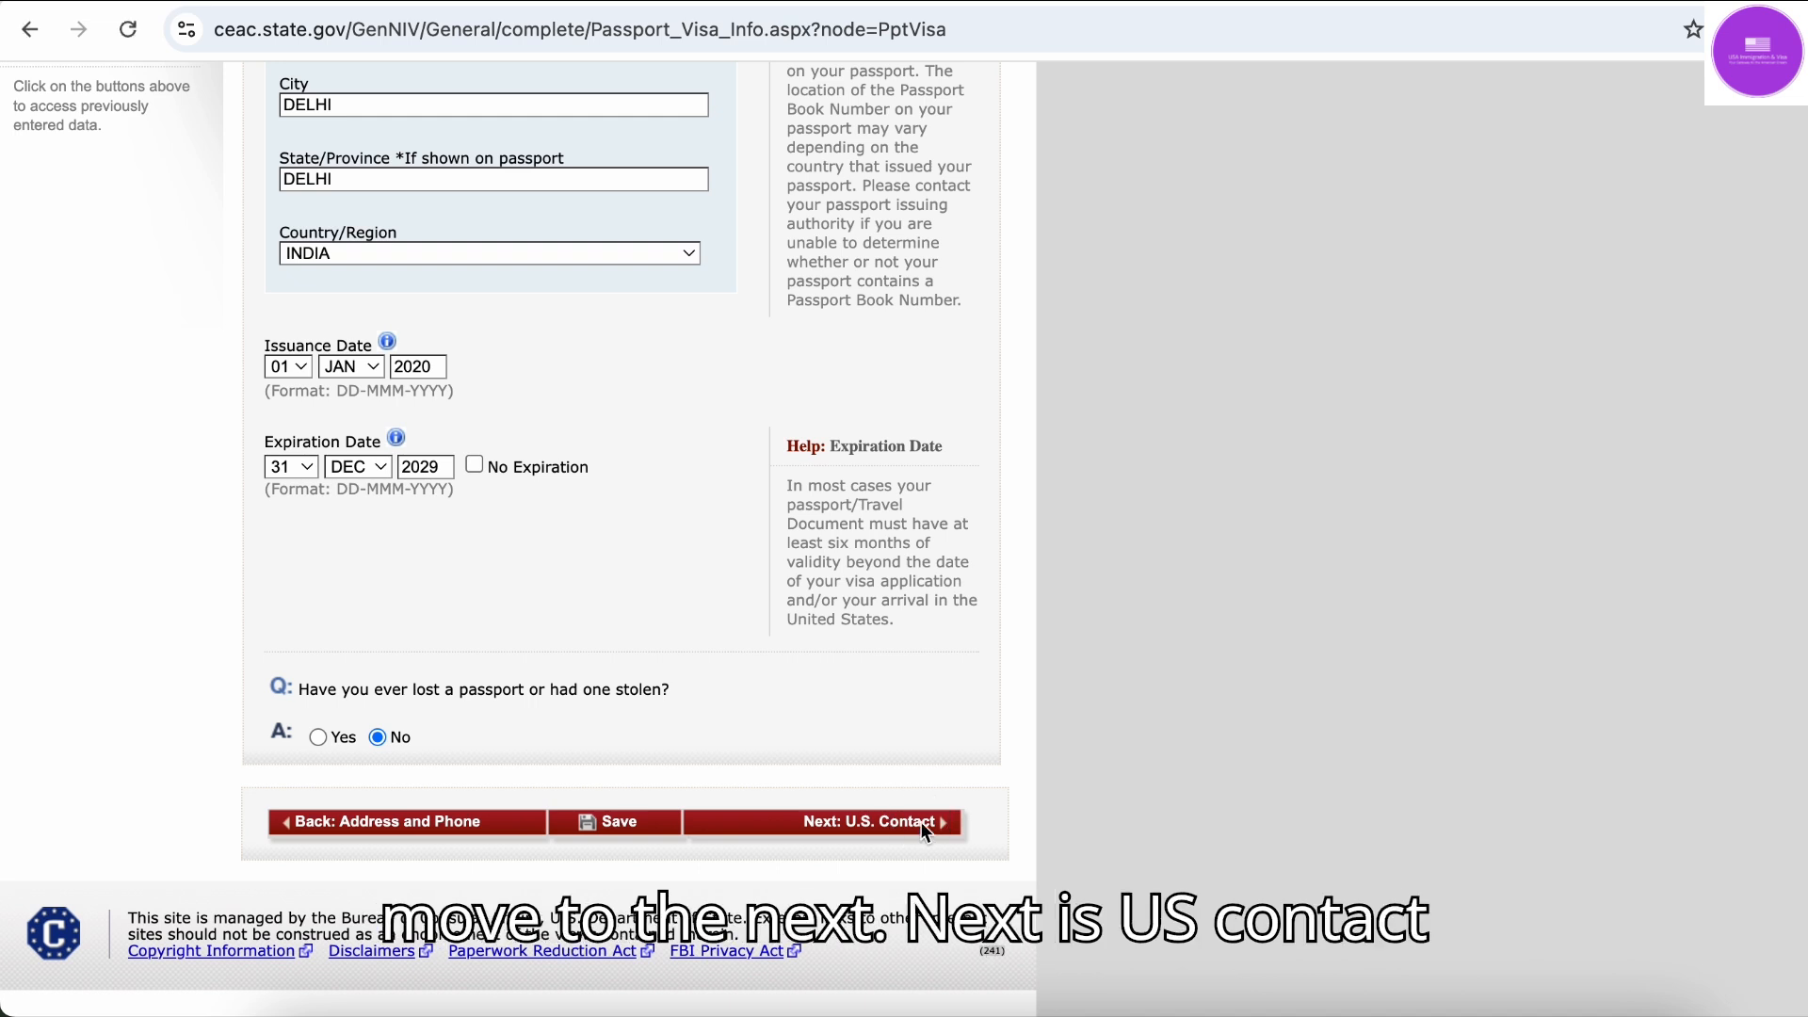
left_click(901, 821)
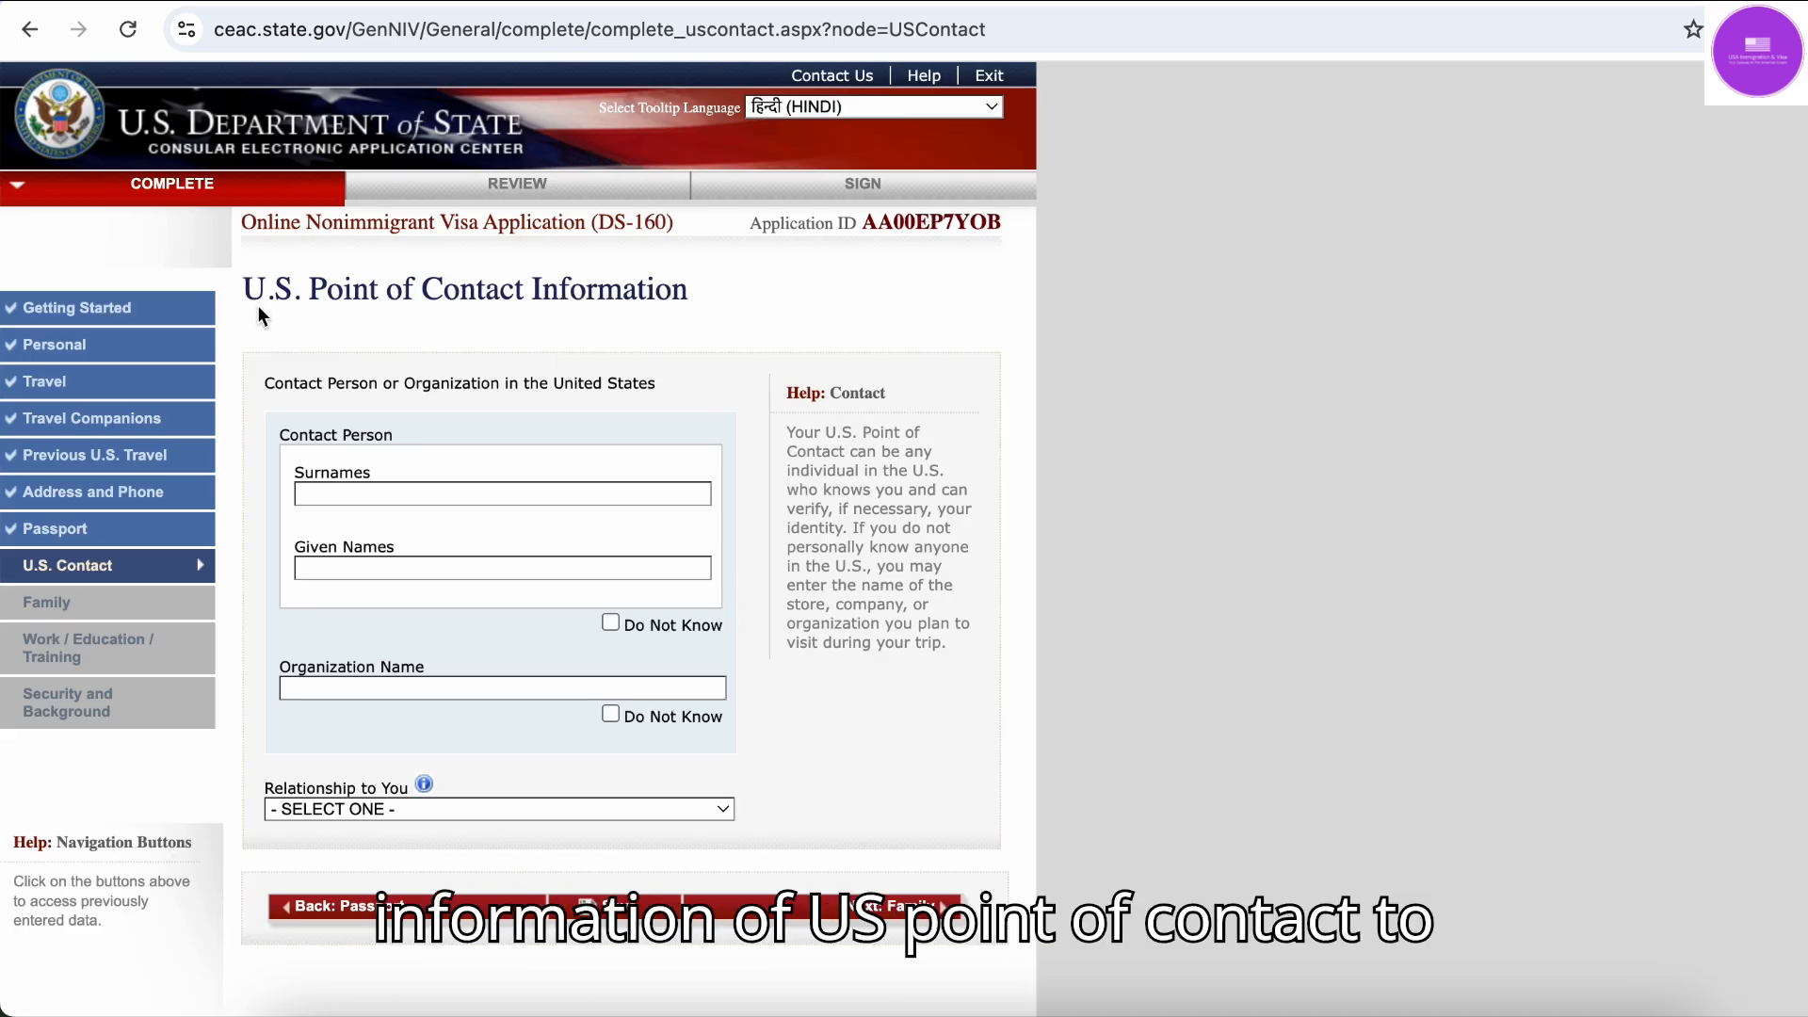
Enter the surname and given name of the contact person in the United States
left_click_drag(243, 301, 657, 316)
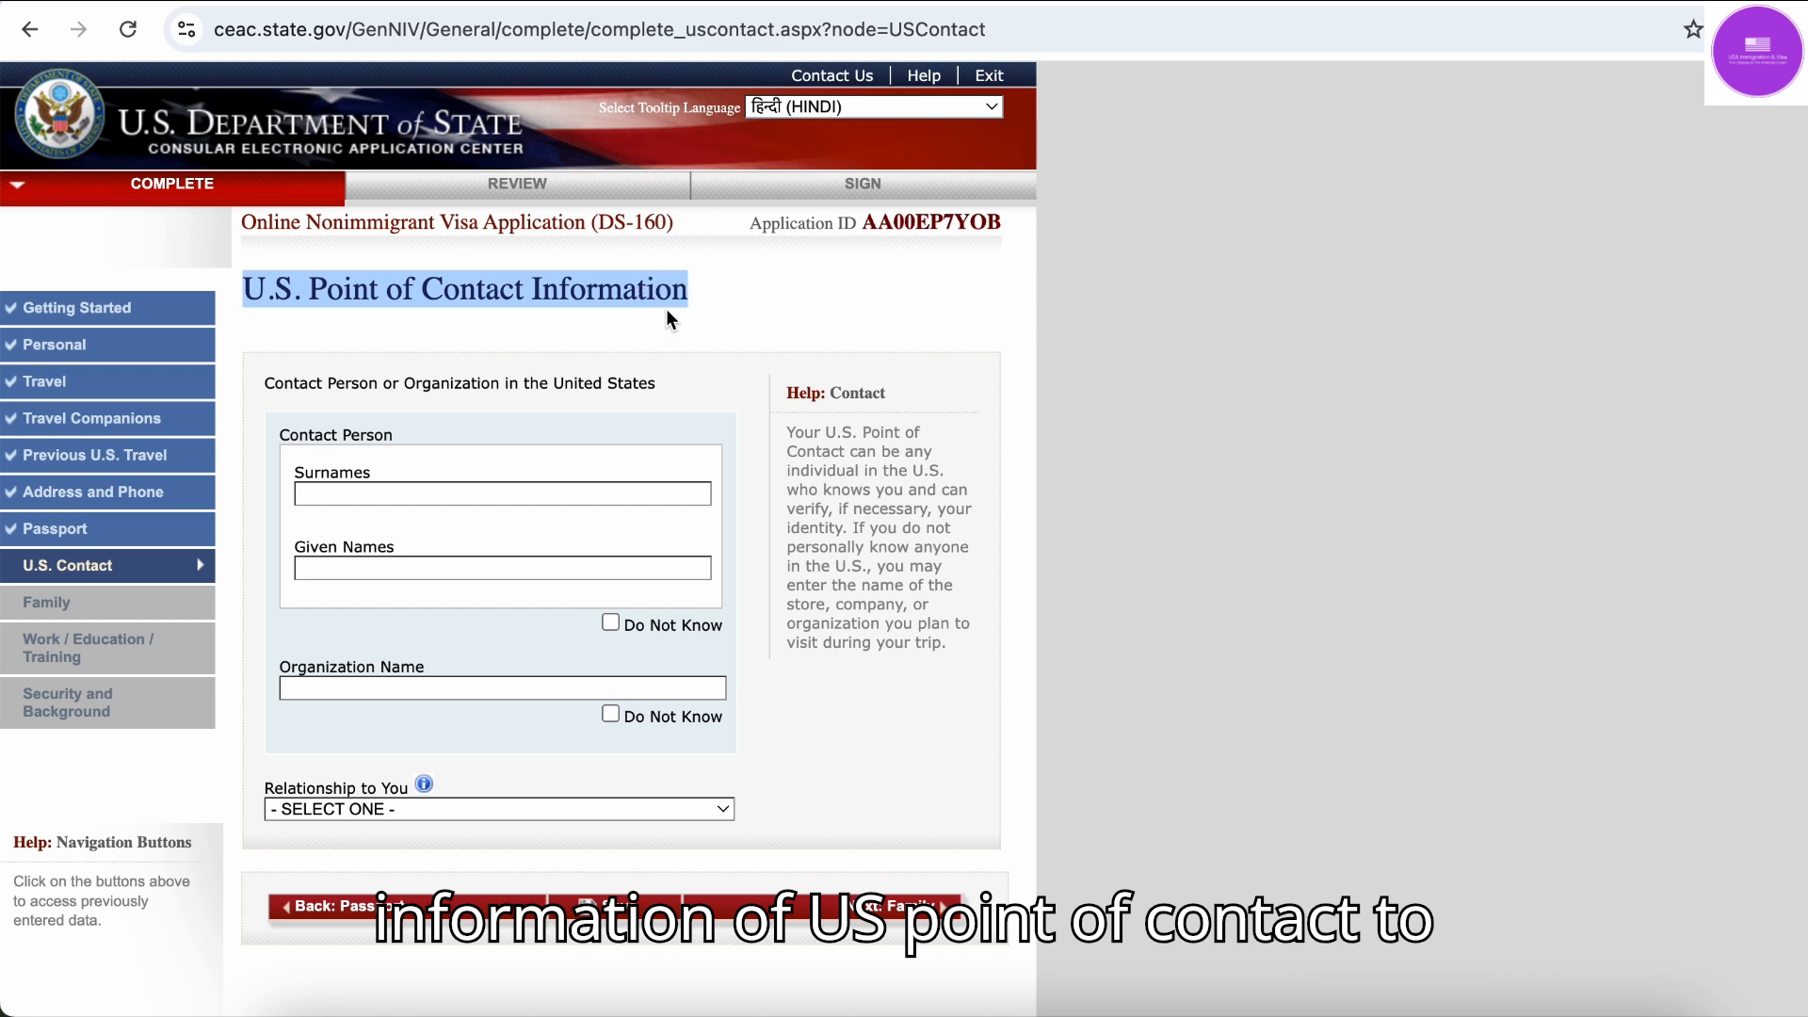
left_click(667, 310)
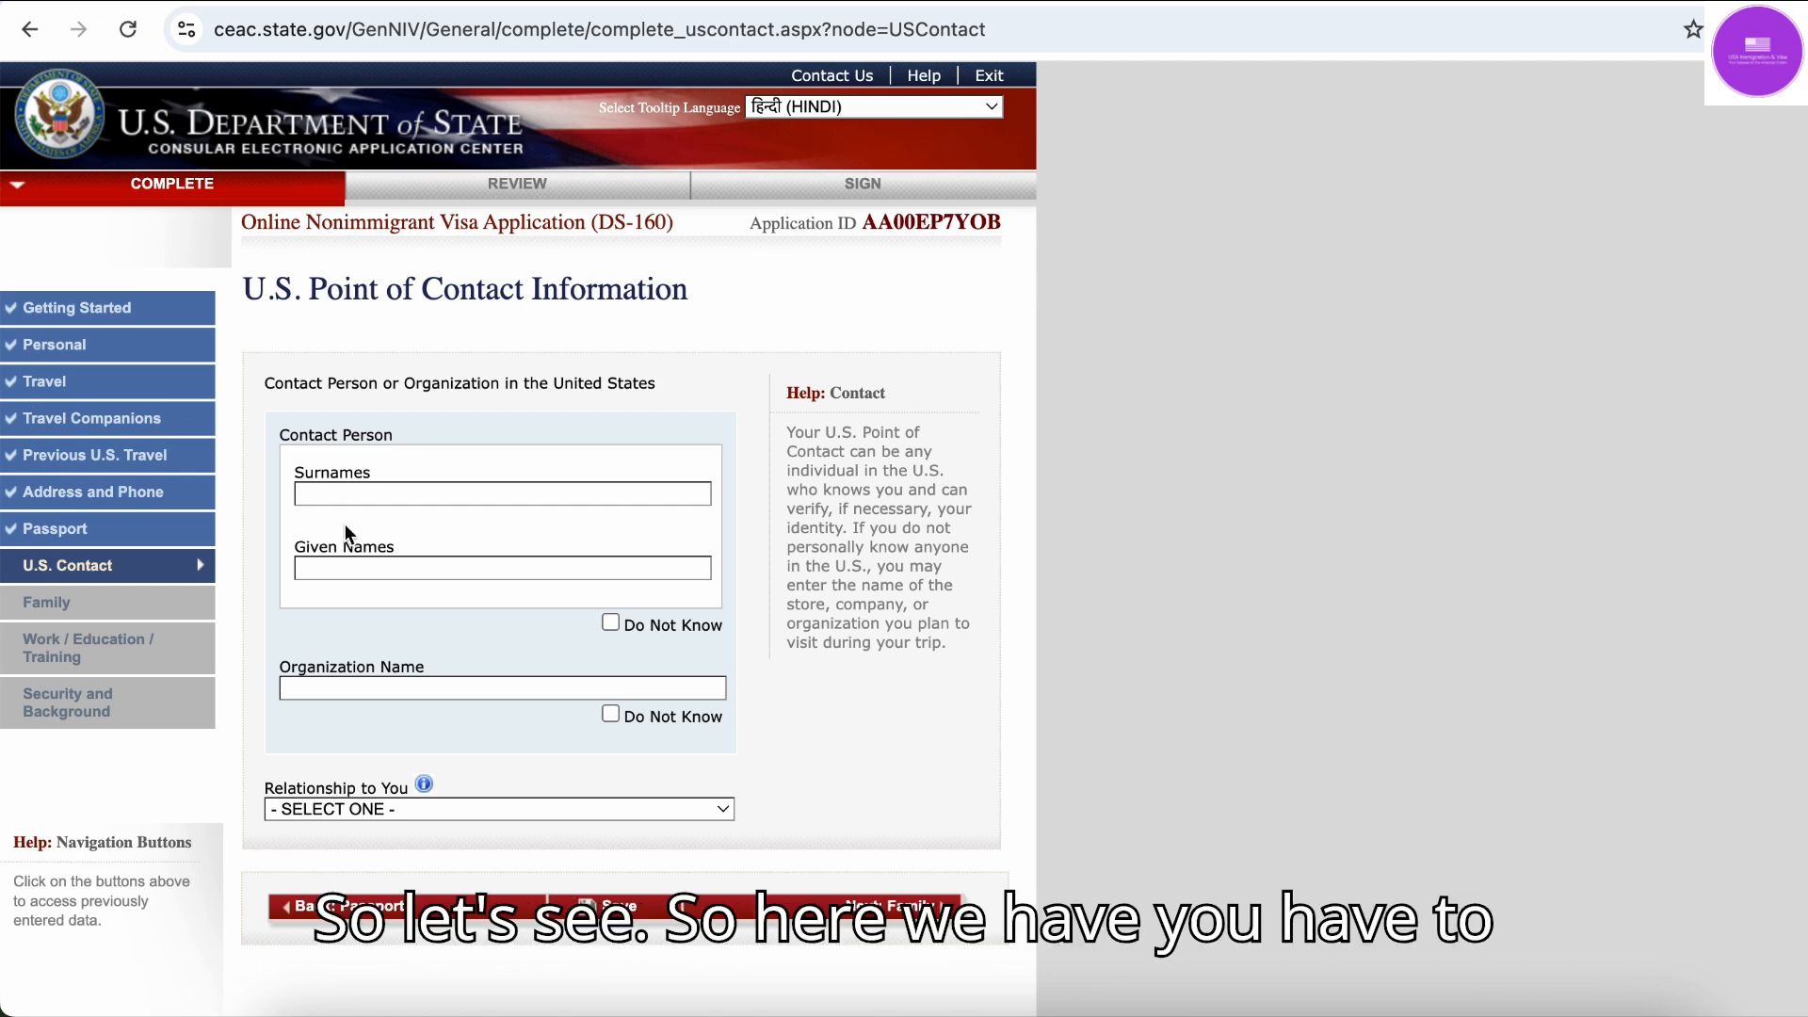
left_click(375, 494)
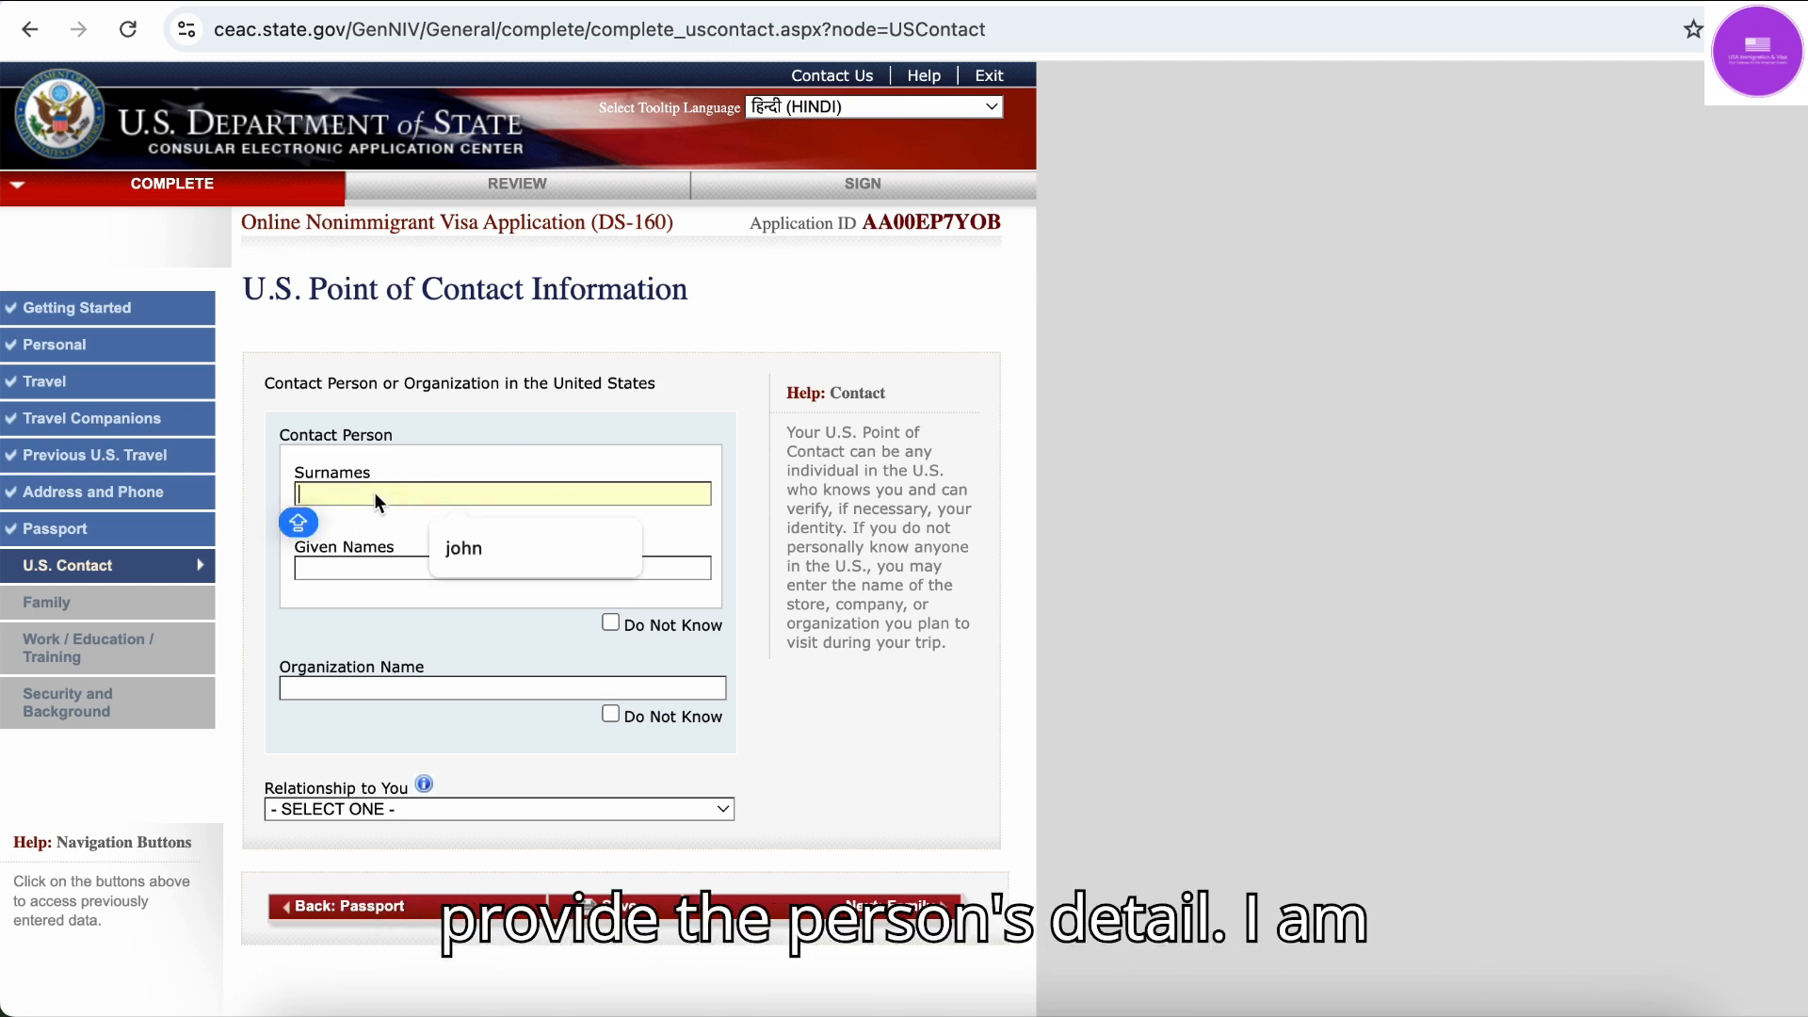
type("JOHN")
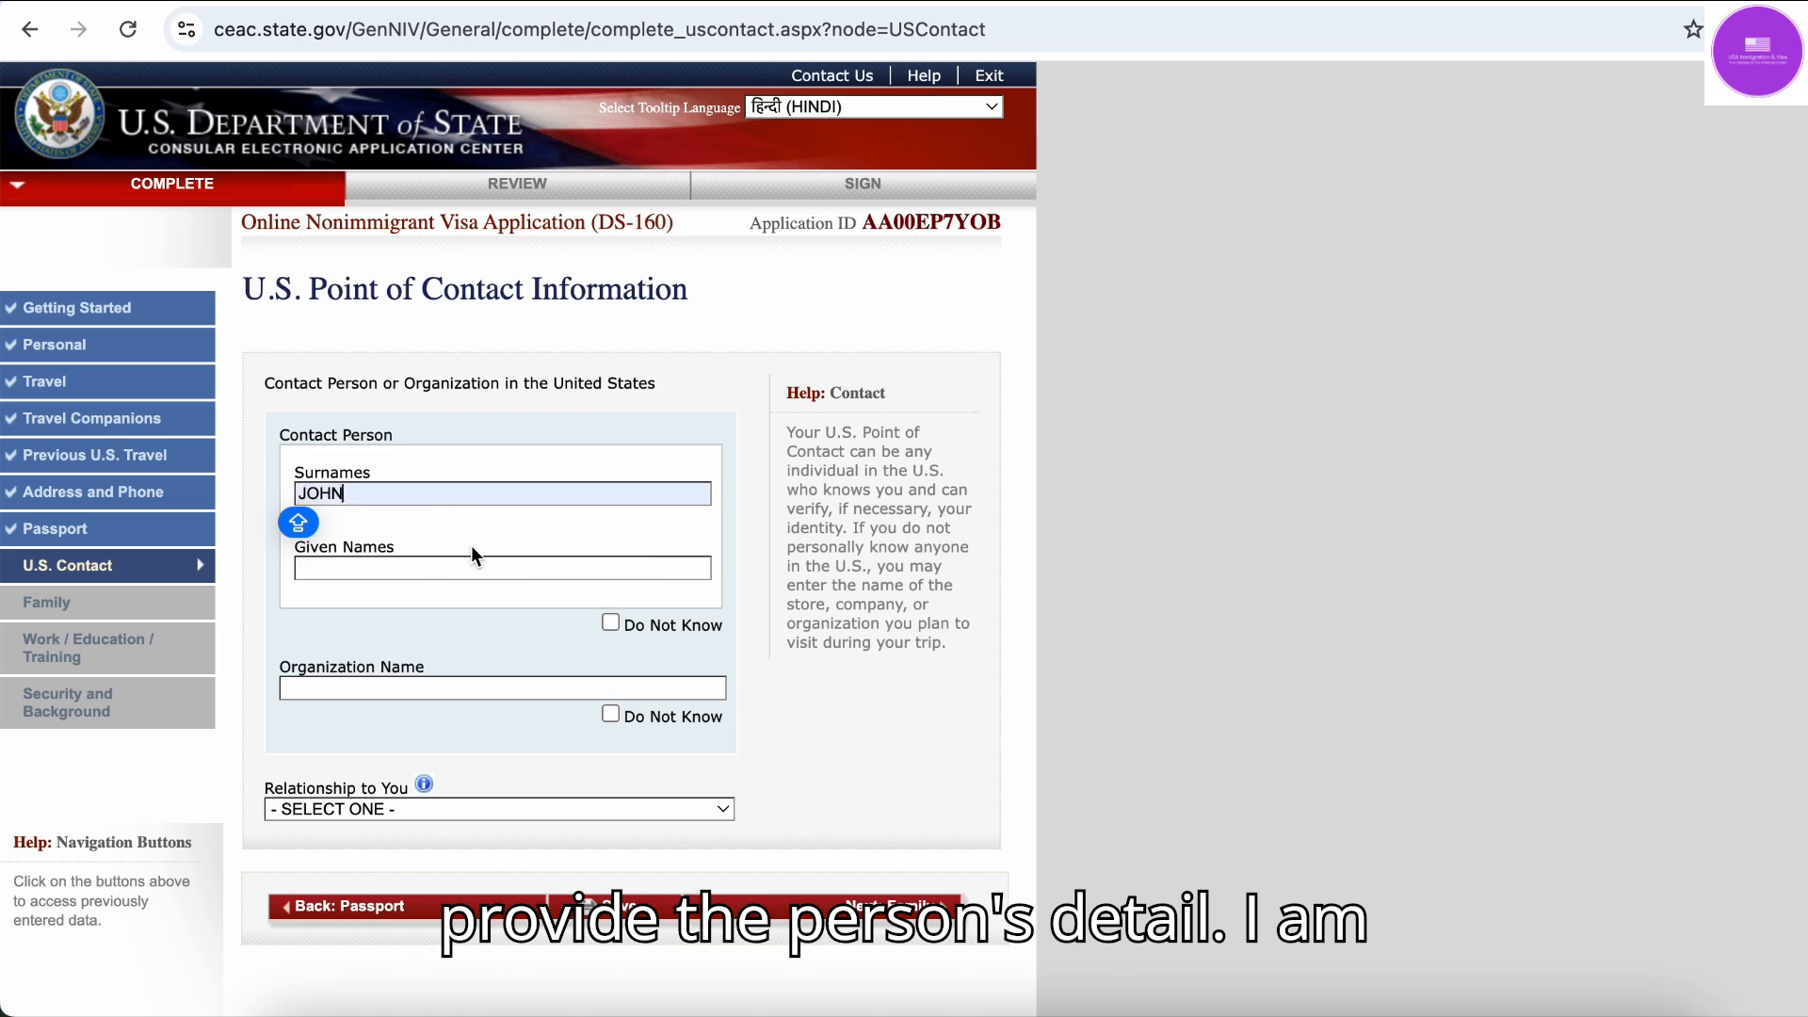
left_click(421, 568)
type("JOHN")
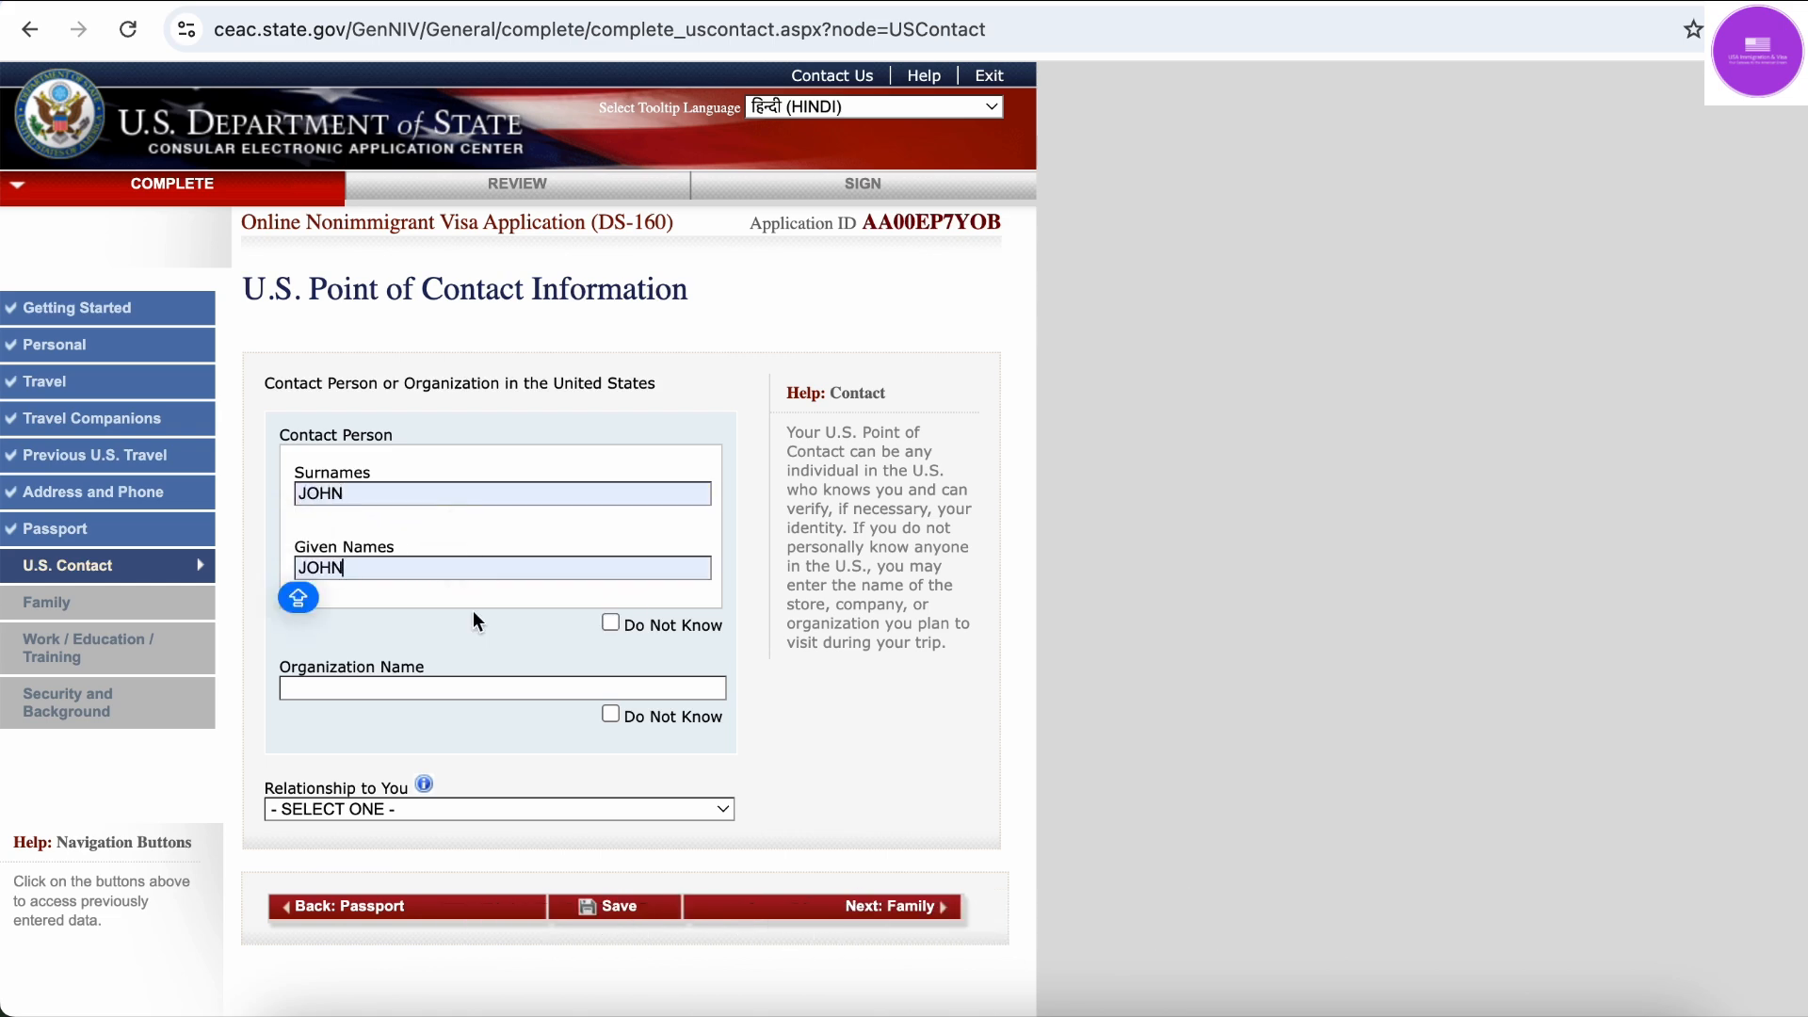
Mark the contact's organization name as Do Not Know
scroll(545, 415, "down", 2)
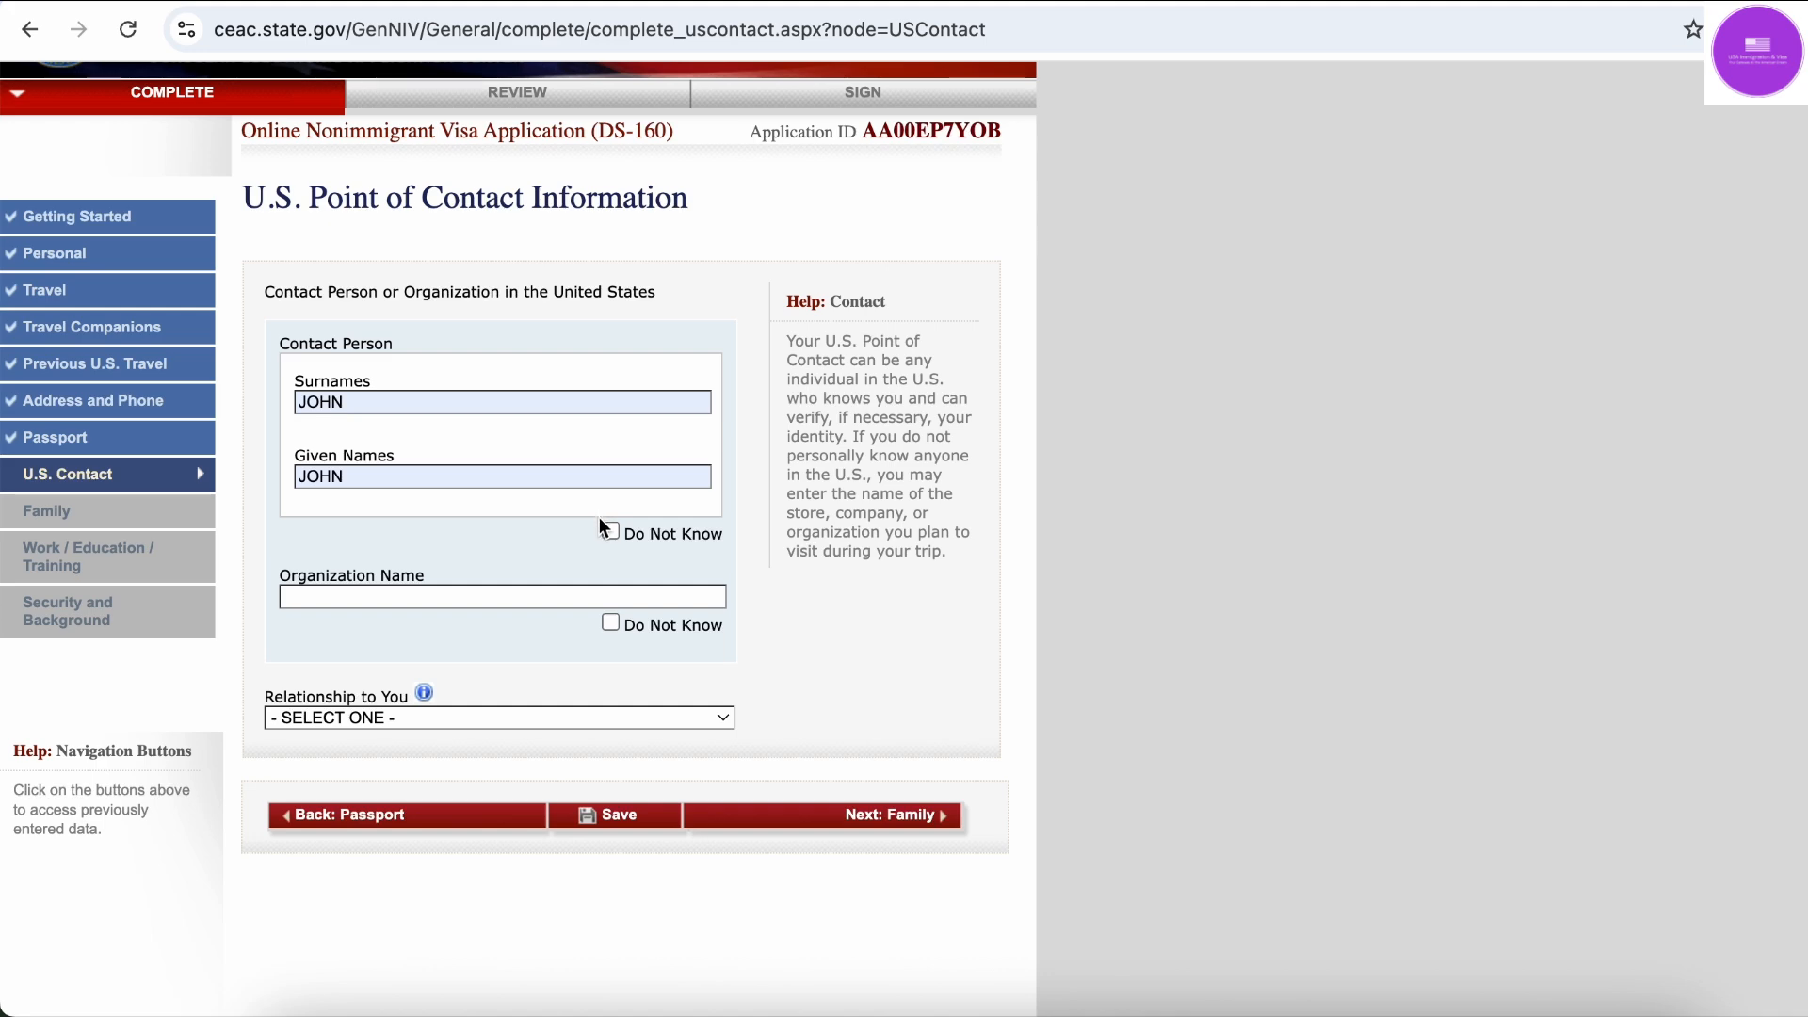
left_click(383, 599)
left_click(461, 641)
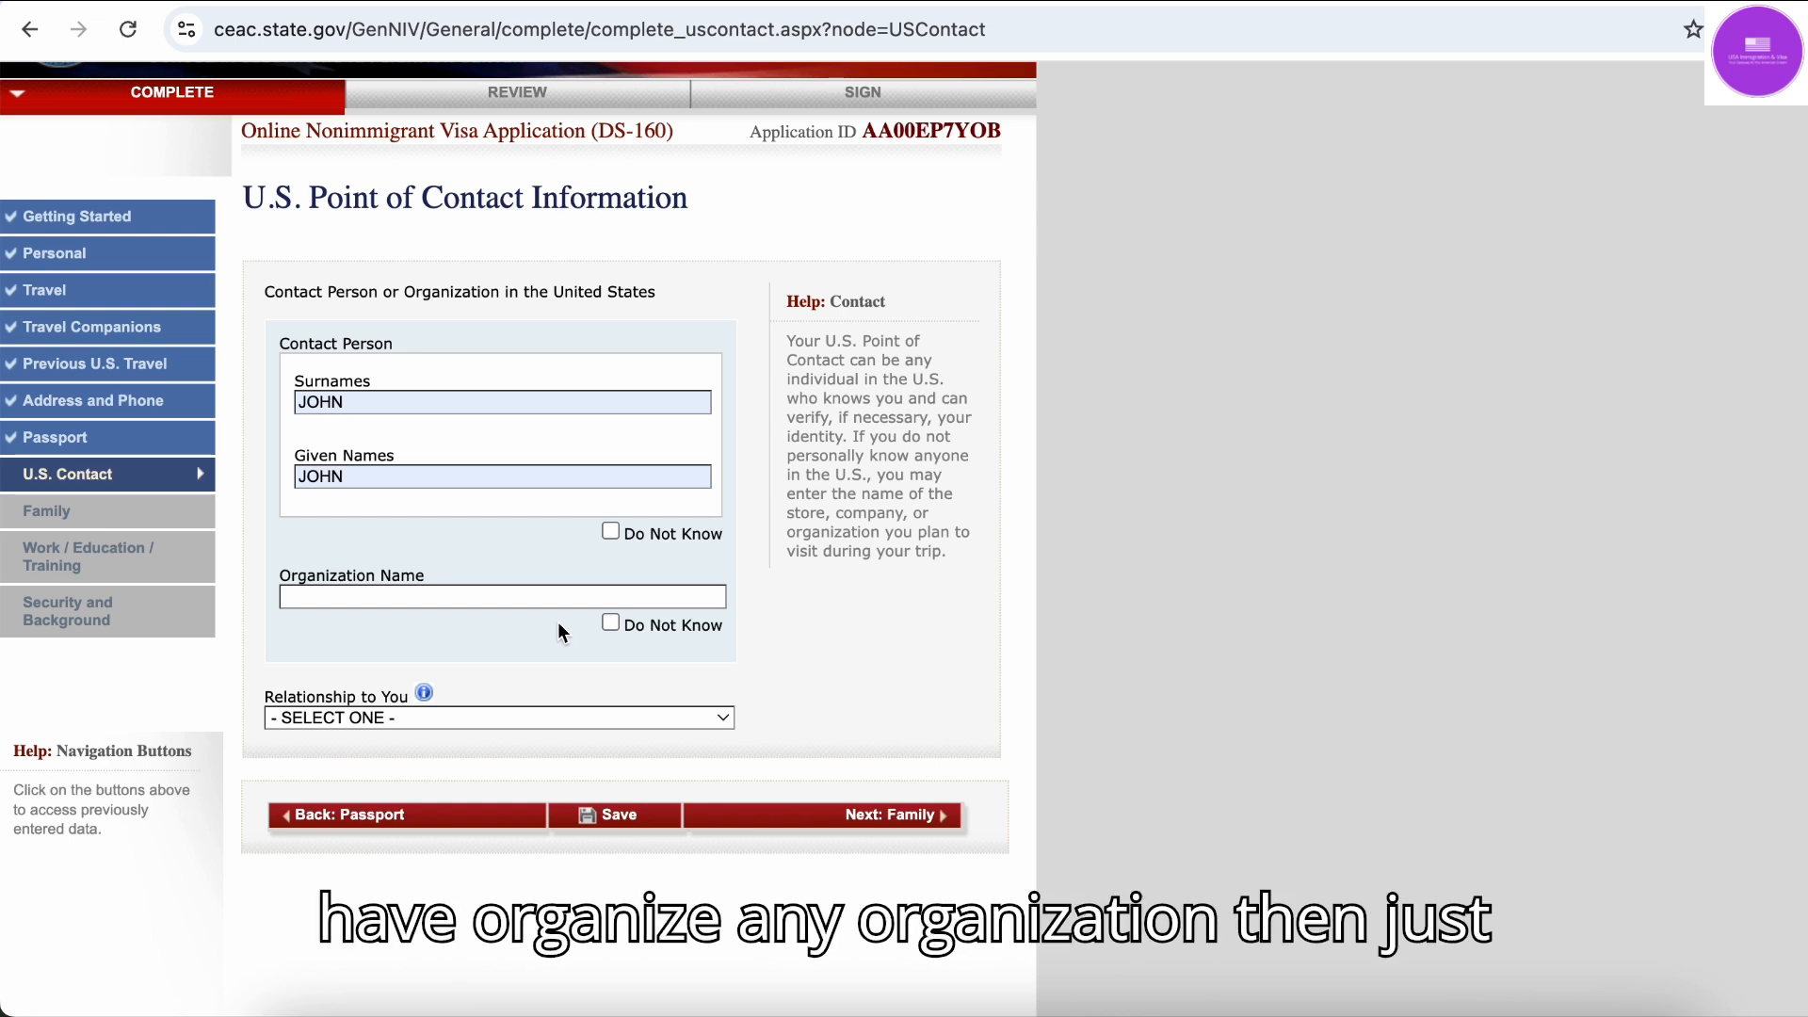
left_click(611, 627)
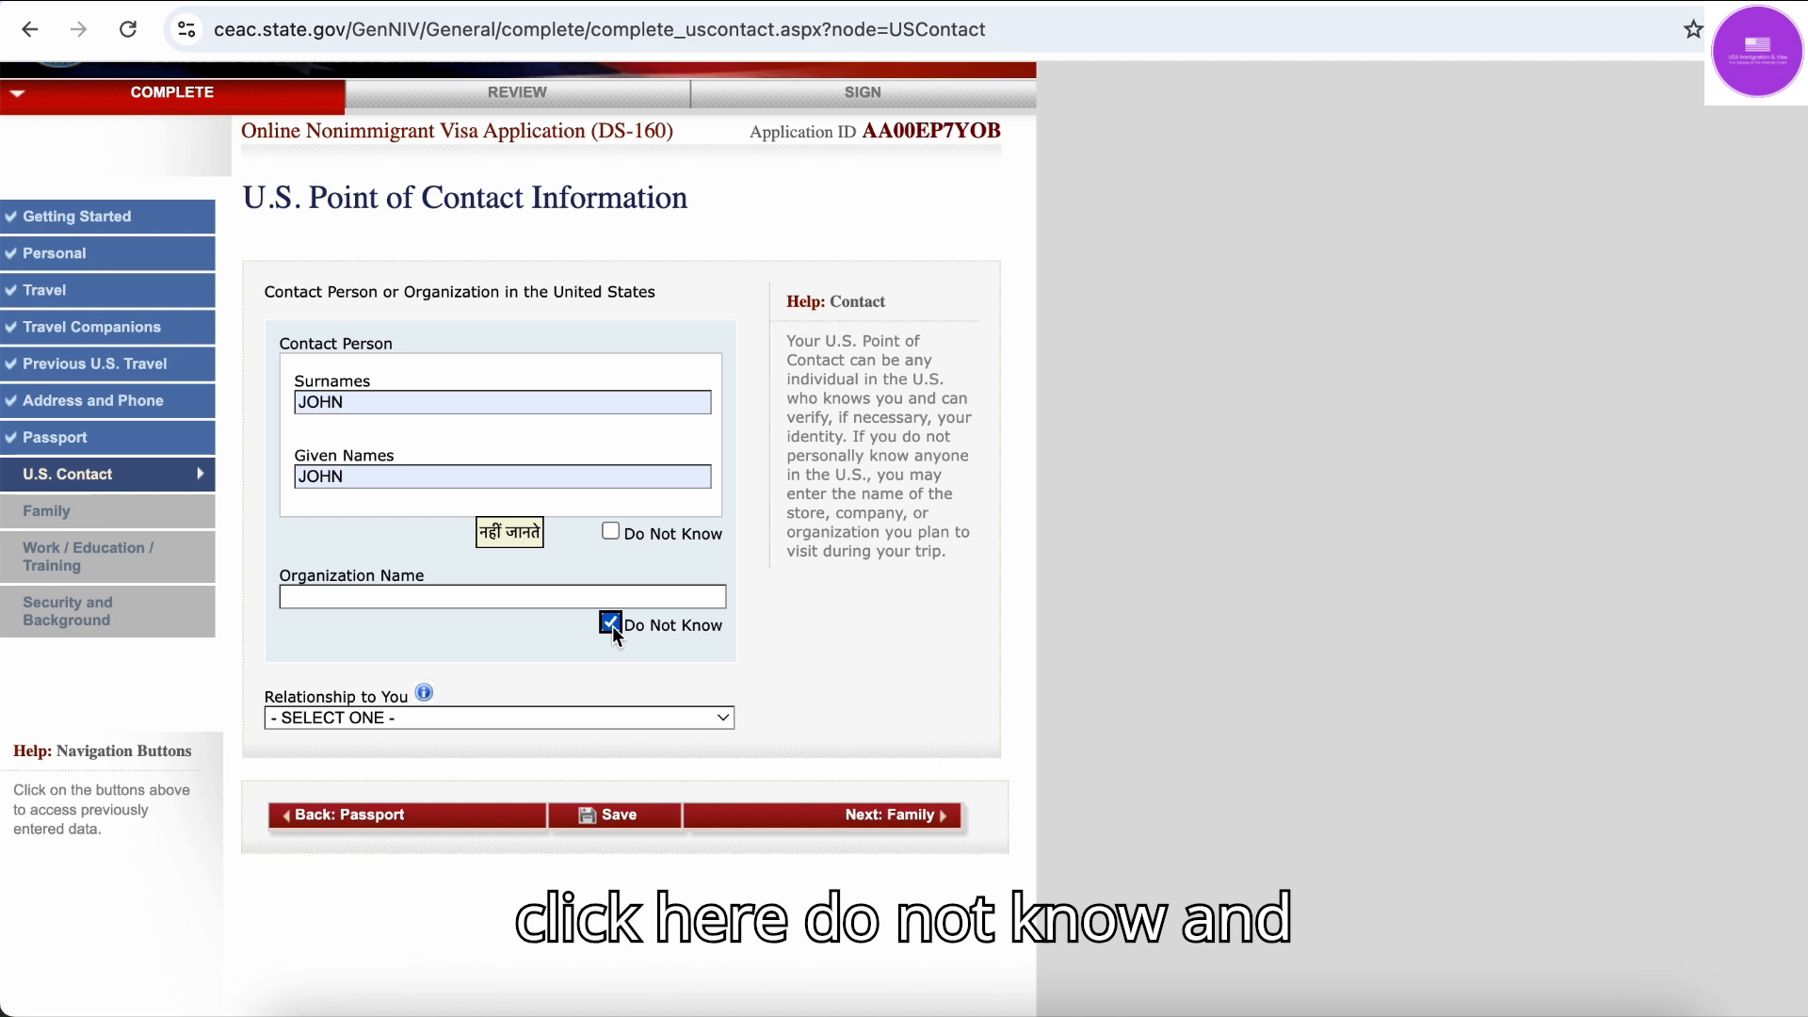
Set the contact's relationship to SCHOOL OFFICIAL and inspect the address, phone and email fields it requires
left_click(418, 720)
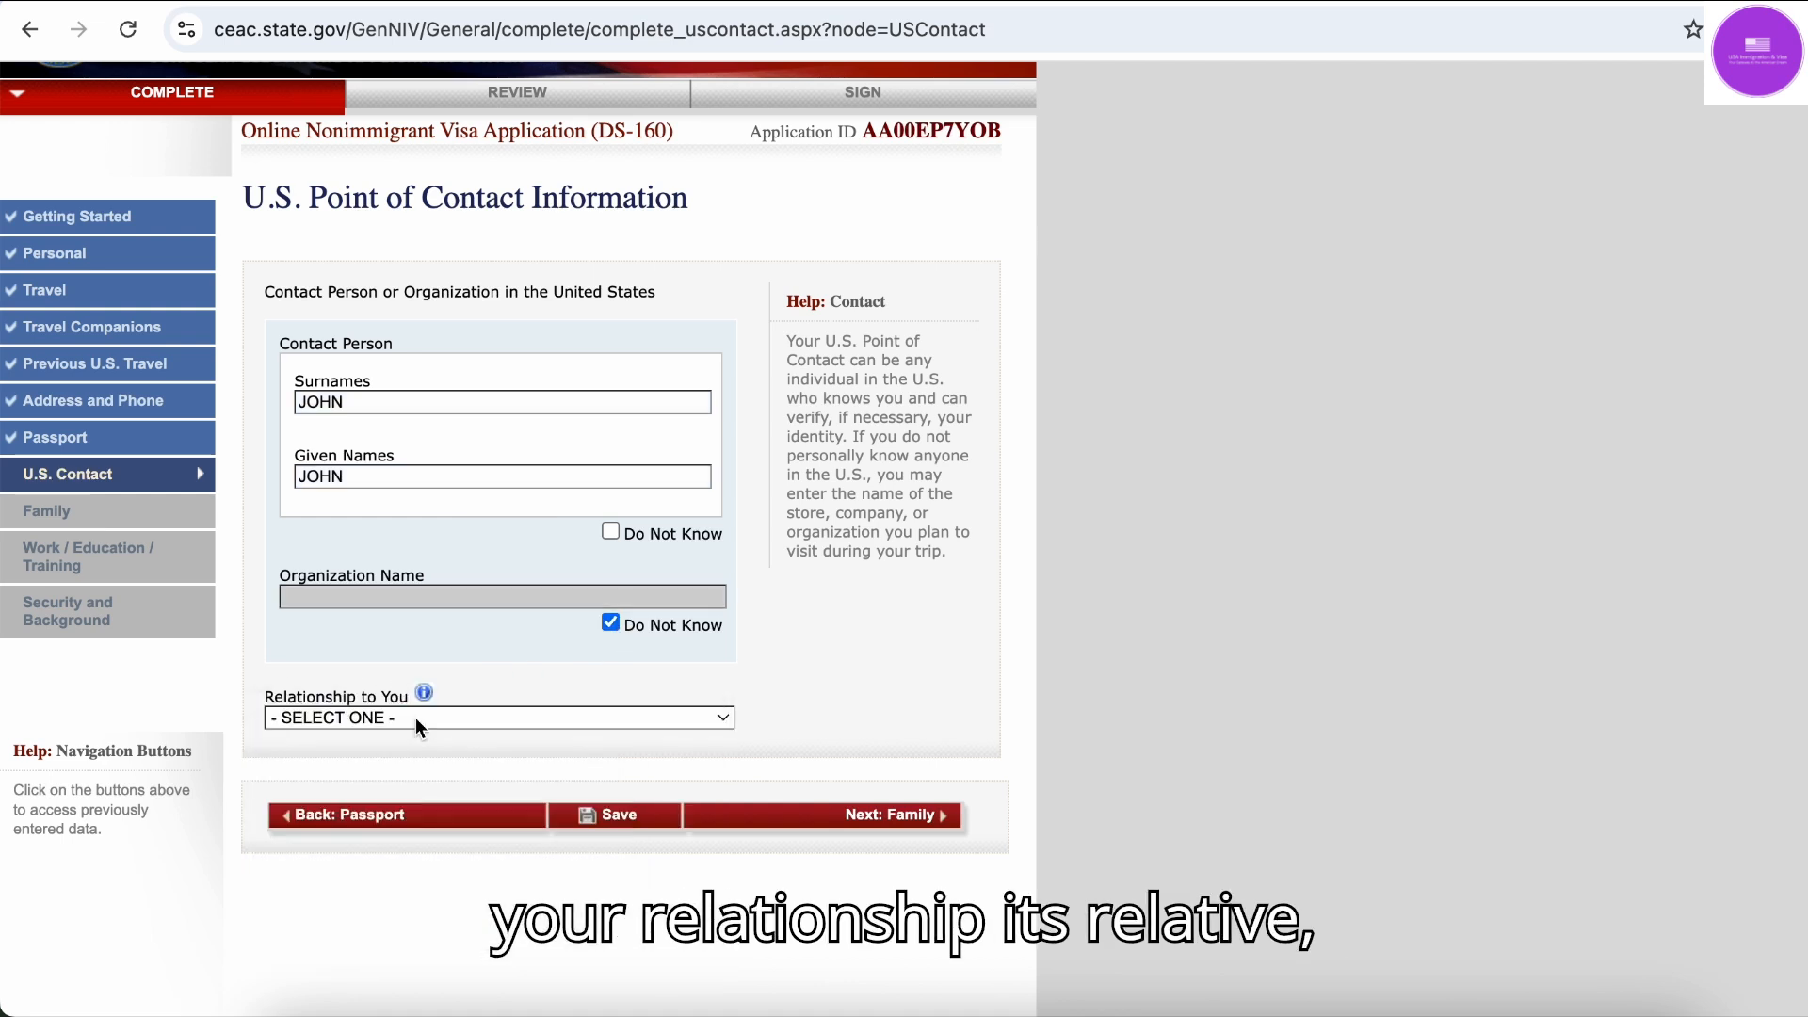
left_click(415, 719)
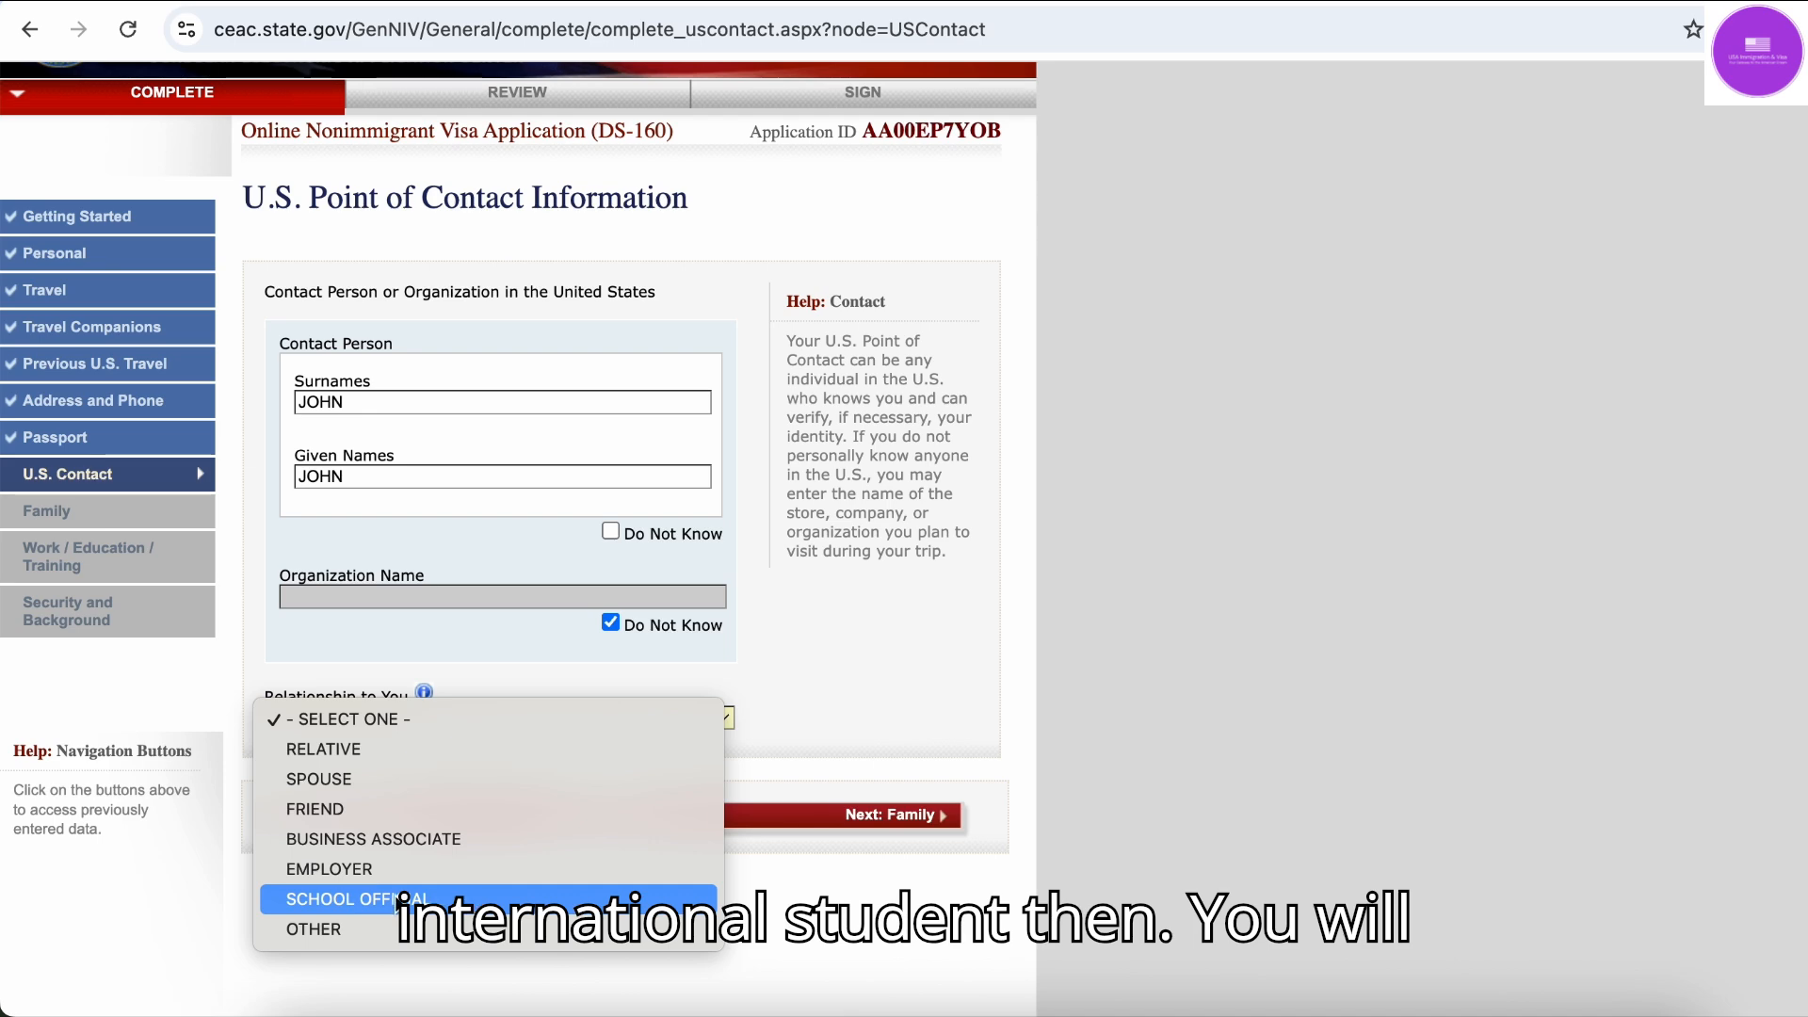
left_click(410, 900)
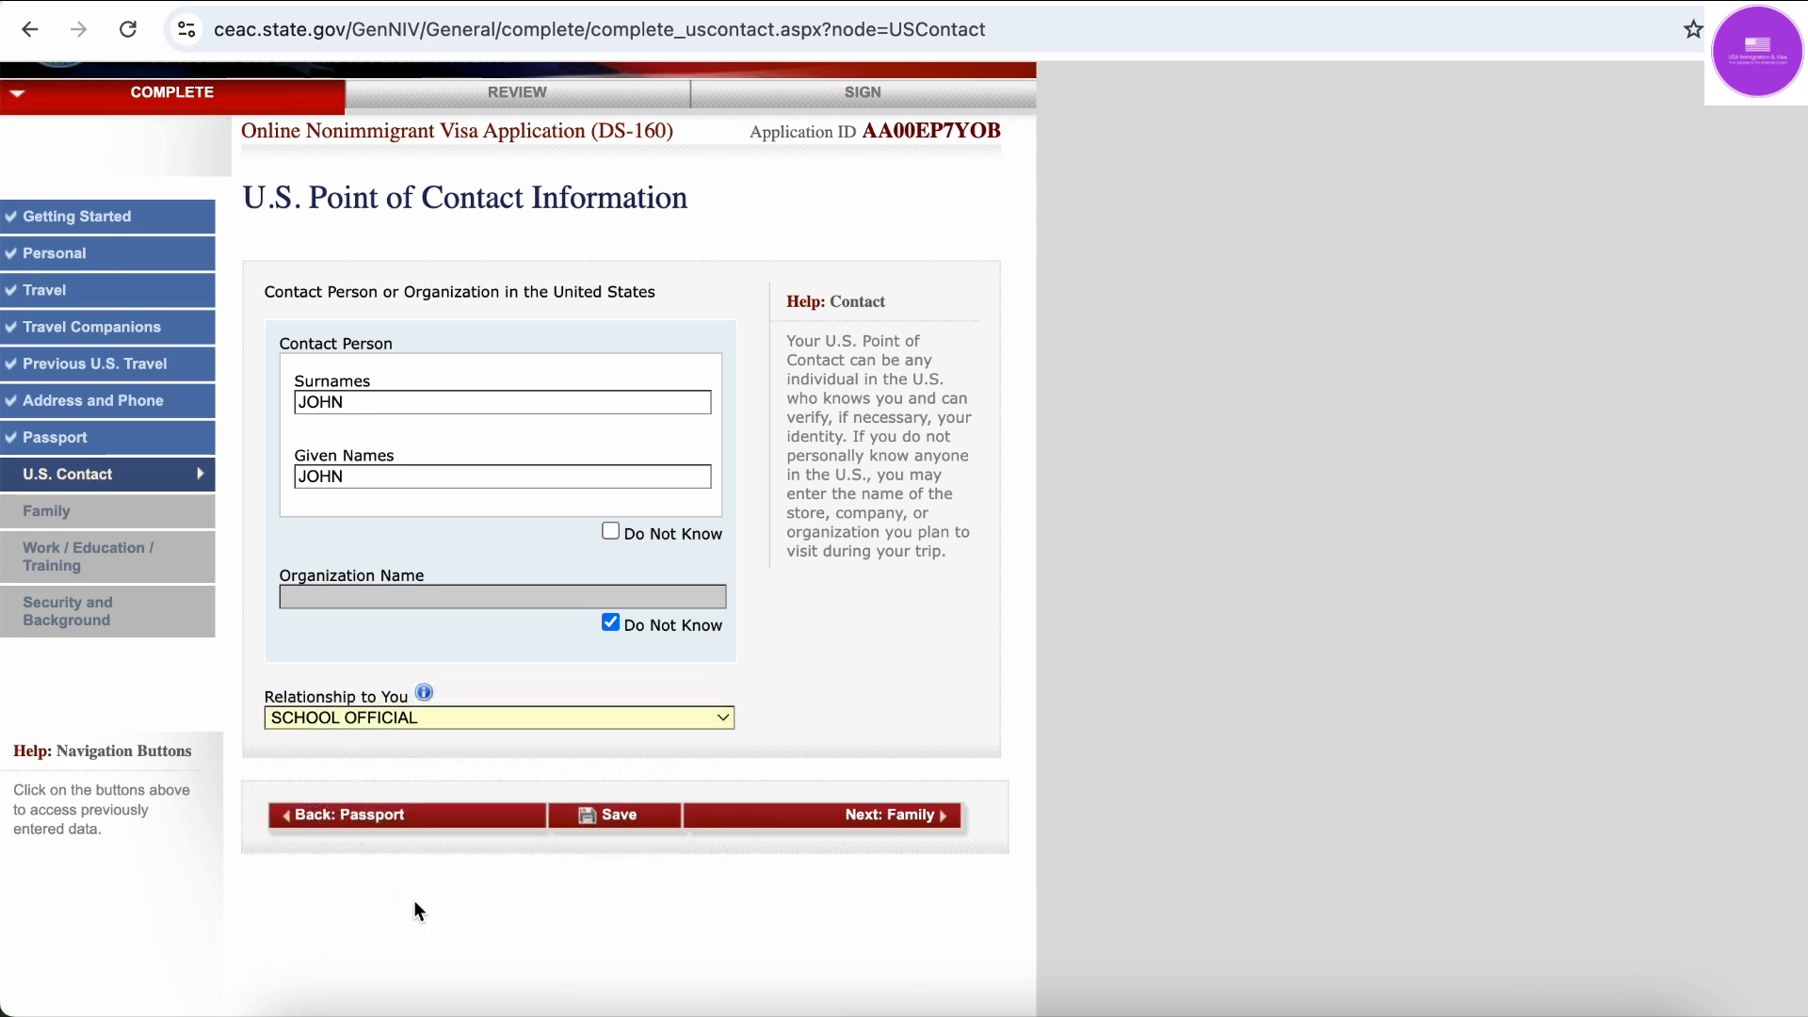
scroll(488, 755, "down", 5)
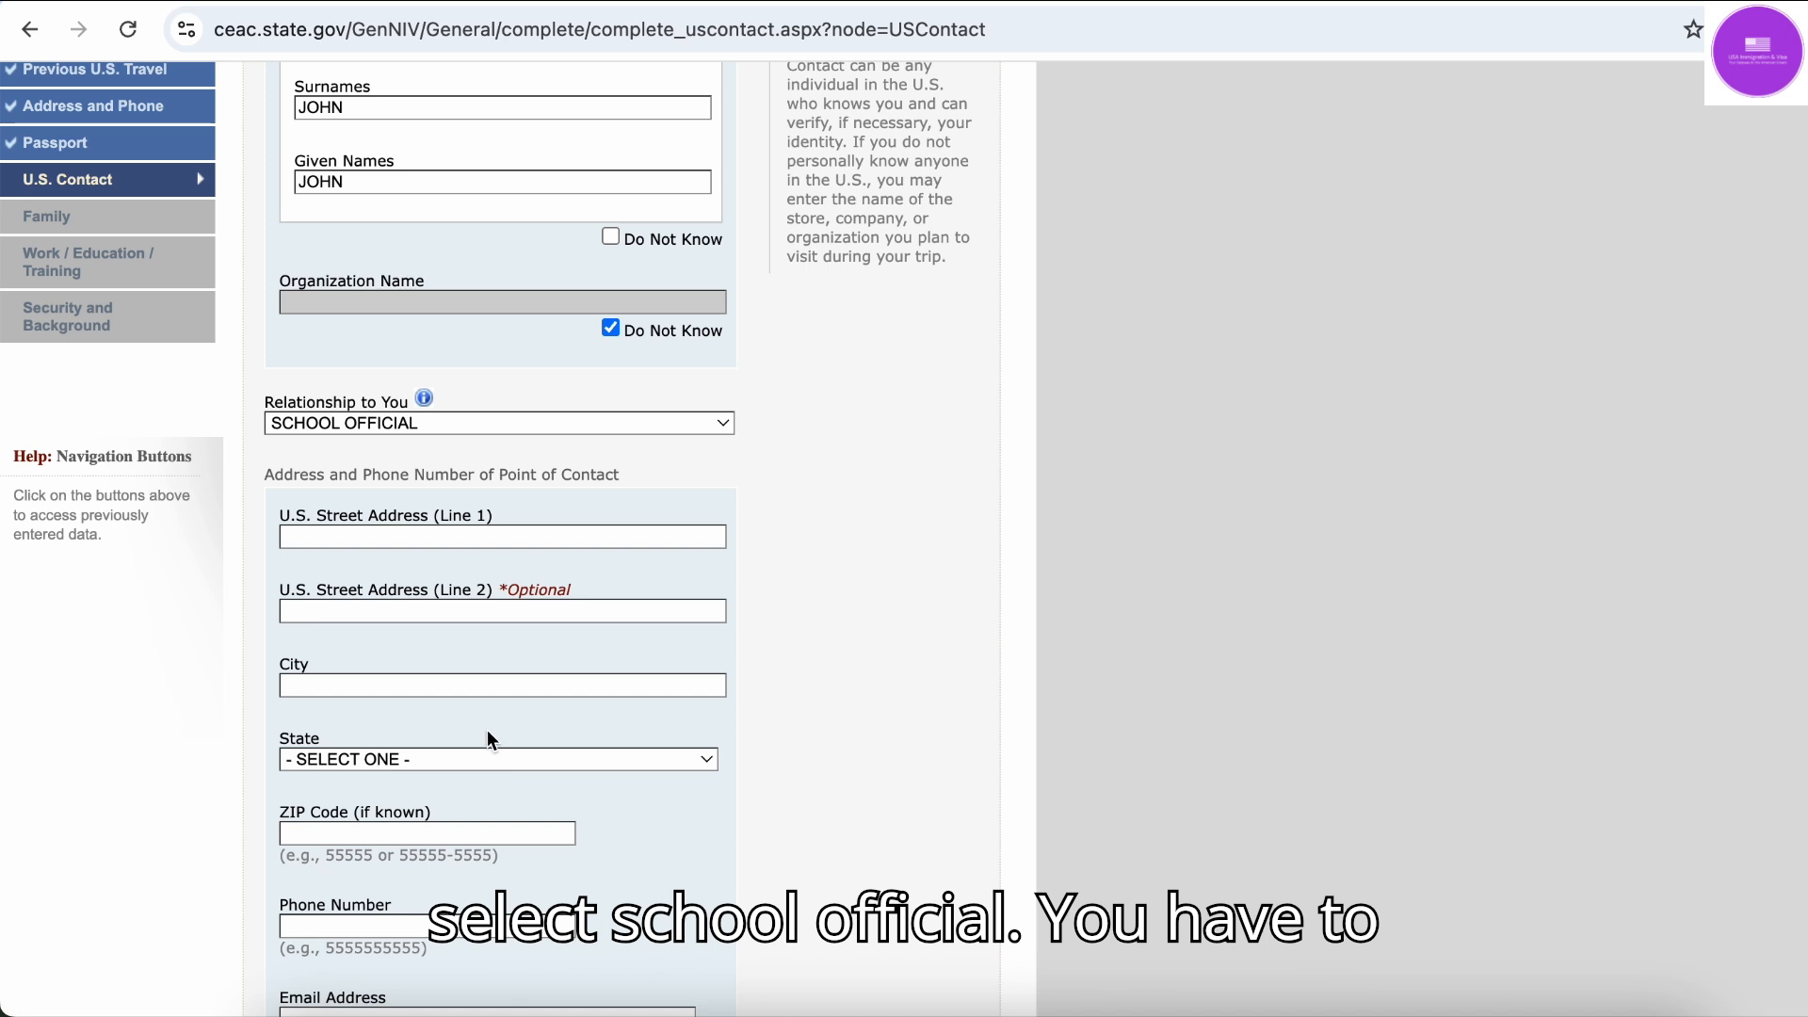
scroll(472, 678, "down", 3)
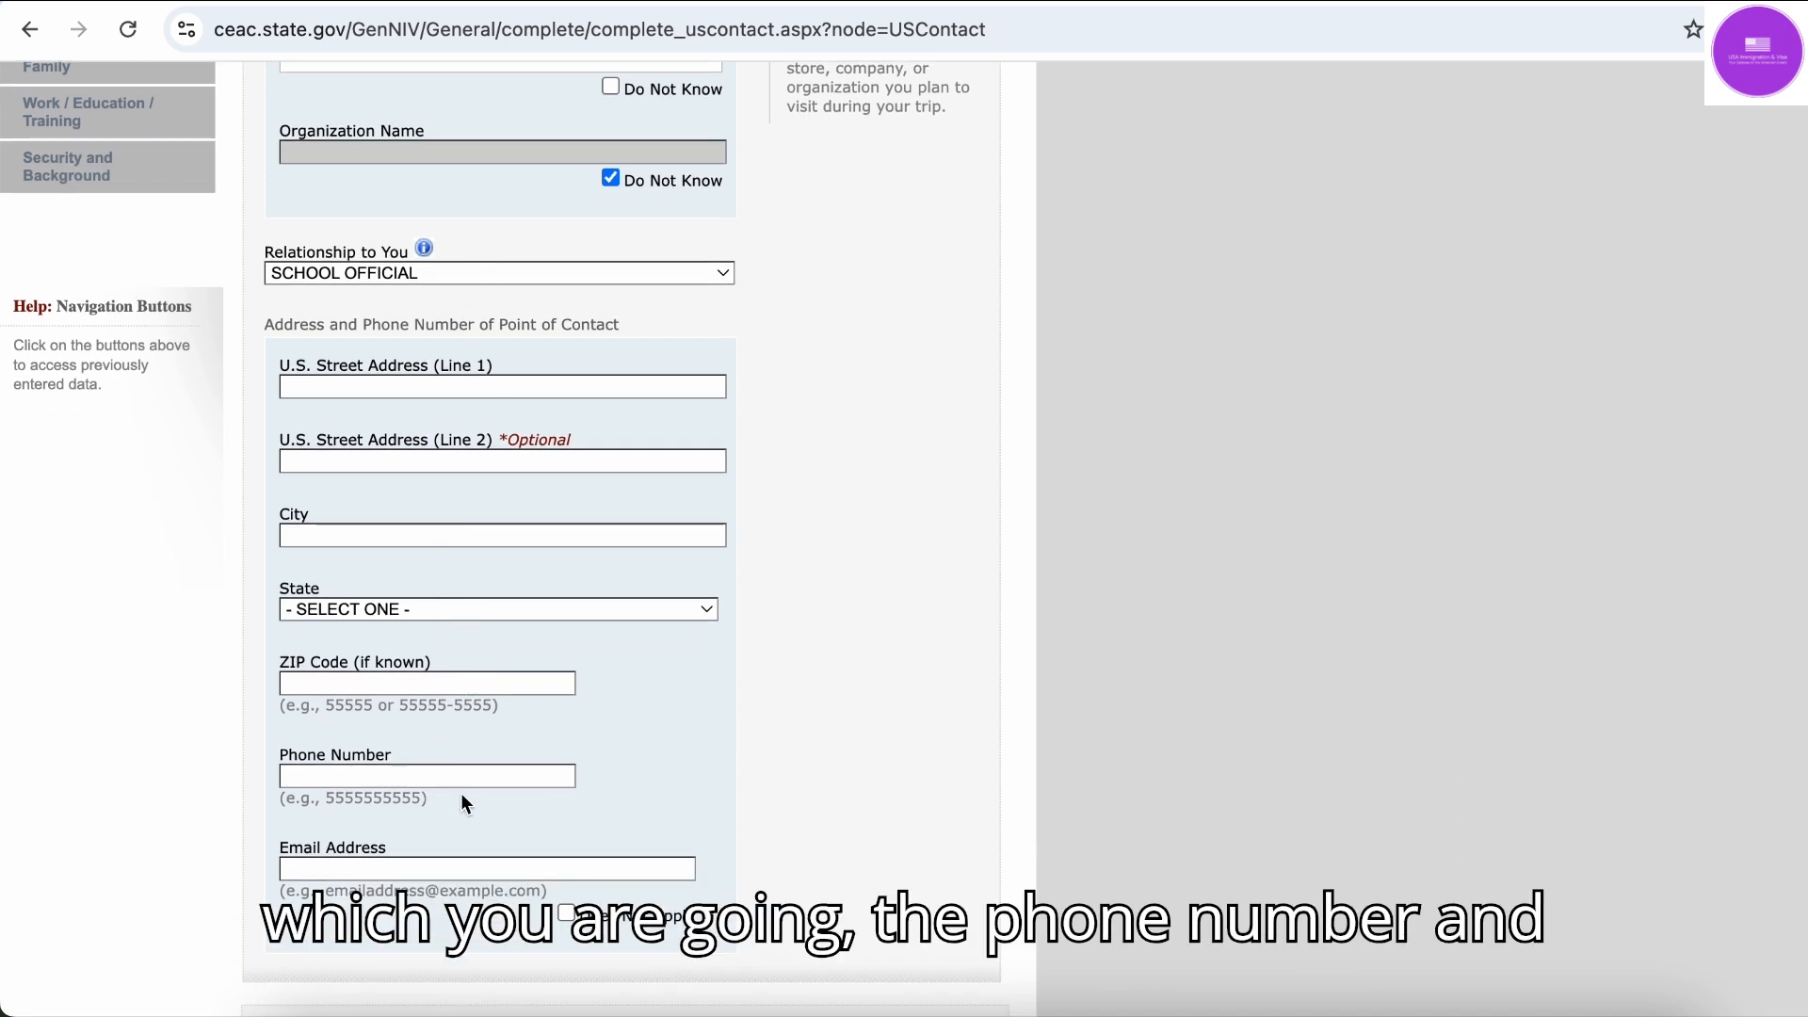
scroll(602, 875, "down", 4)
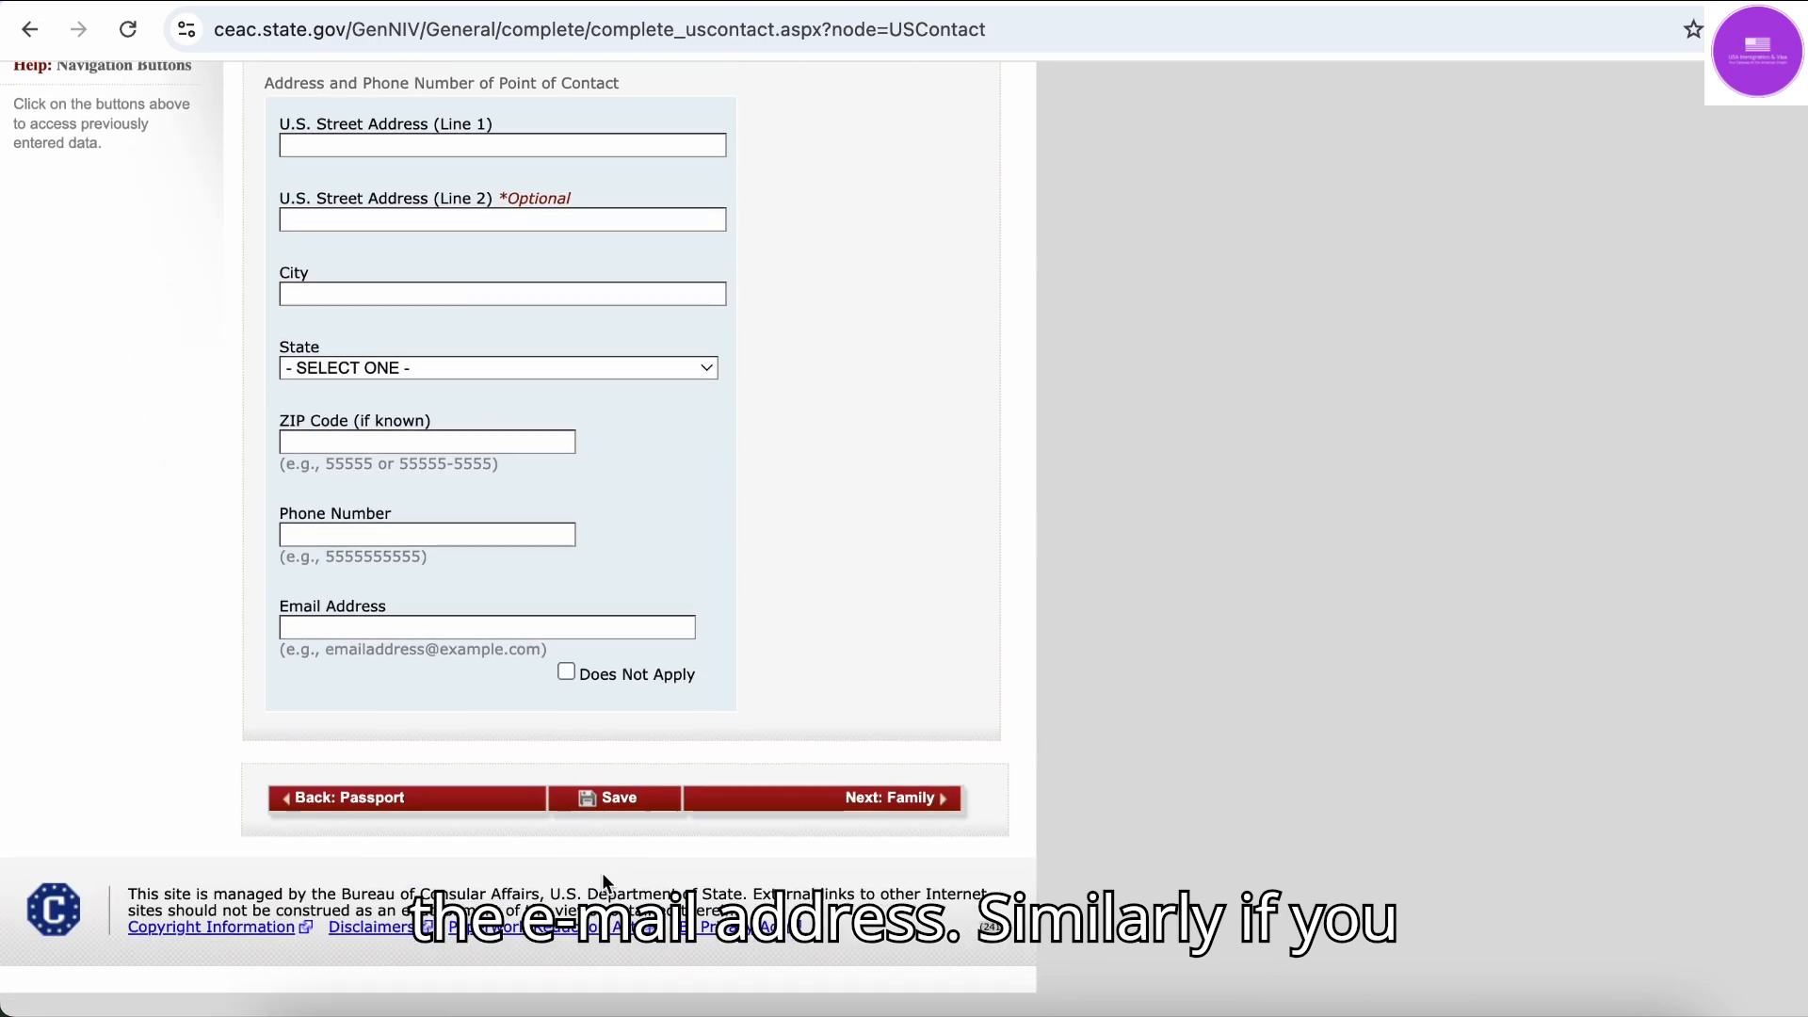
Change the contact's relationship to RELATIVE and look over the address and phone fields for that choice
scroll(603, 875, "up", 8)
scroll(602, 872, "up", 2)
left_click(515, 688)
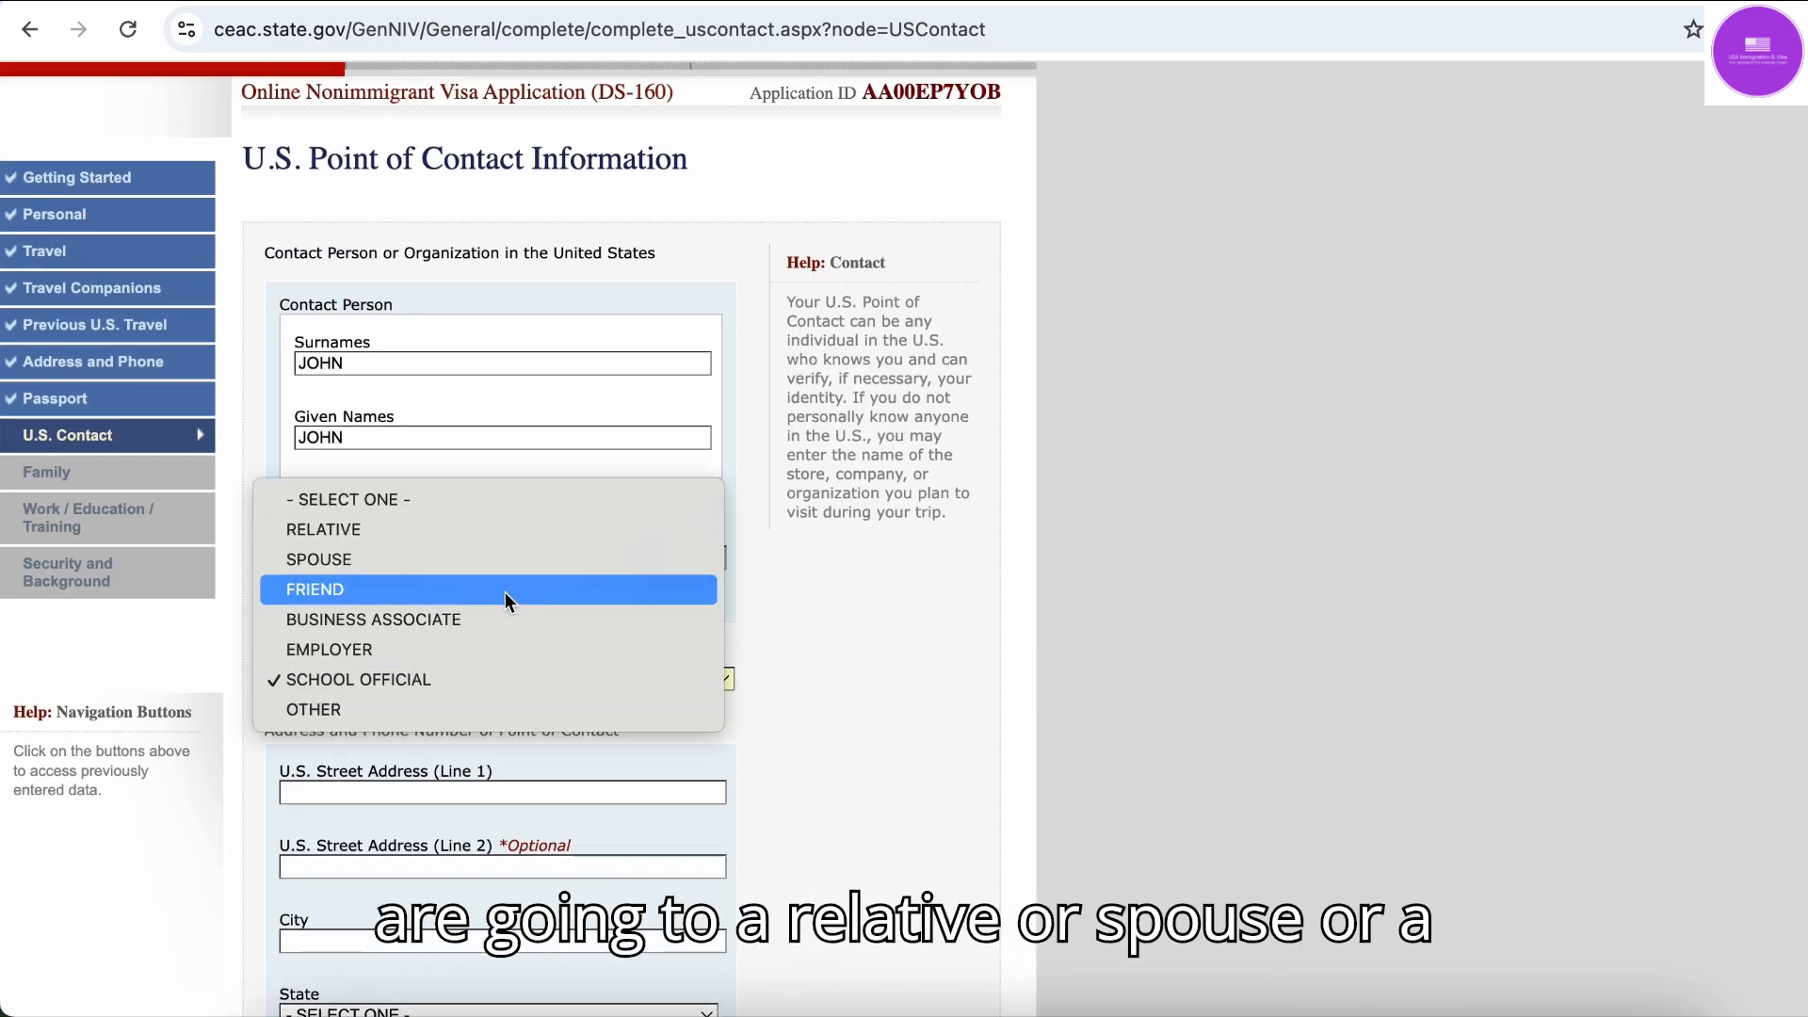
left_click(510, 530)
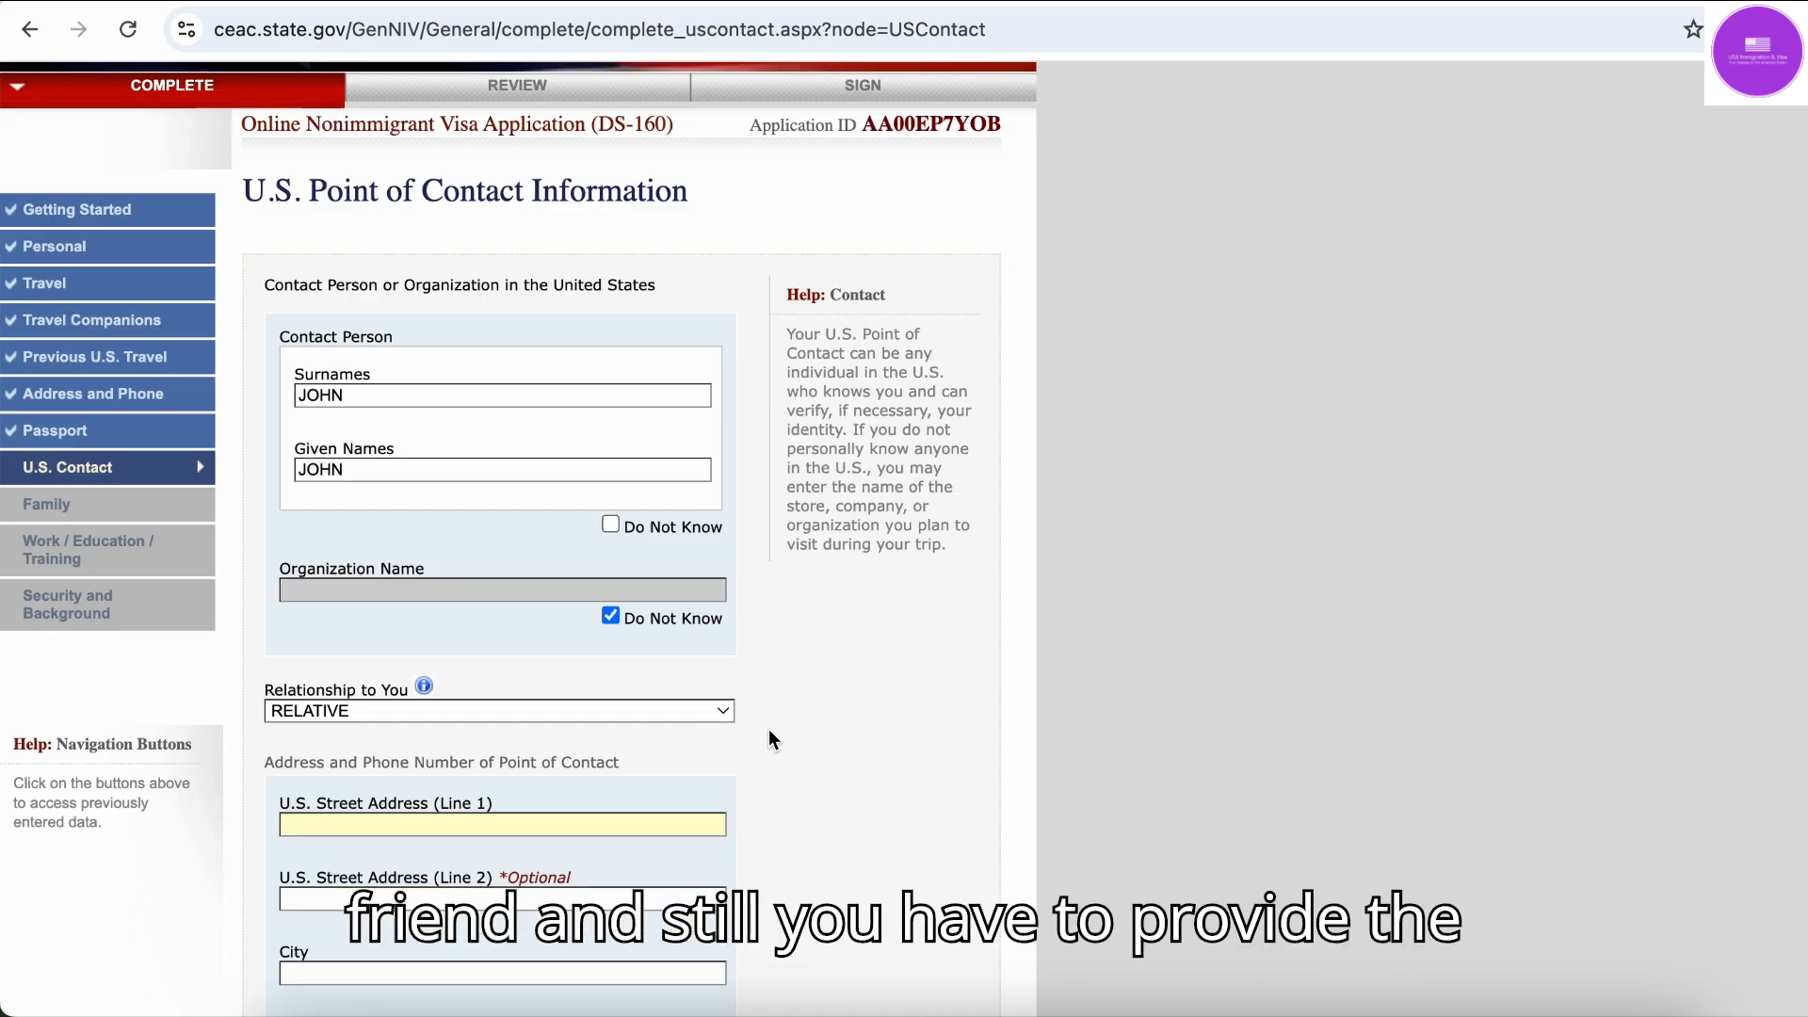
scroll(768, 729, "down", 6)
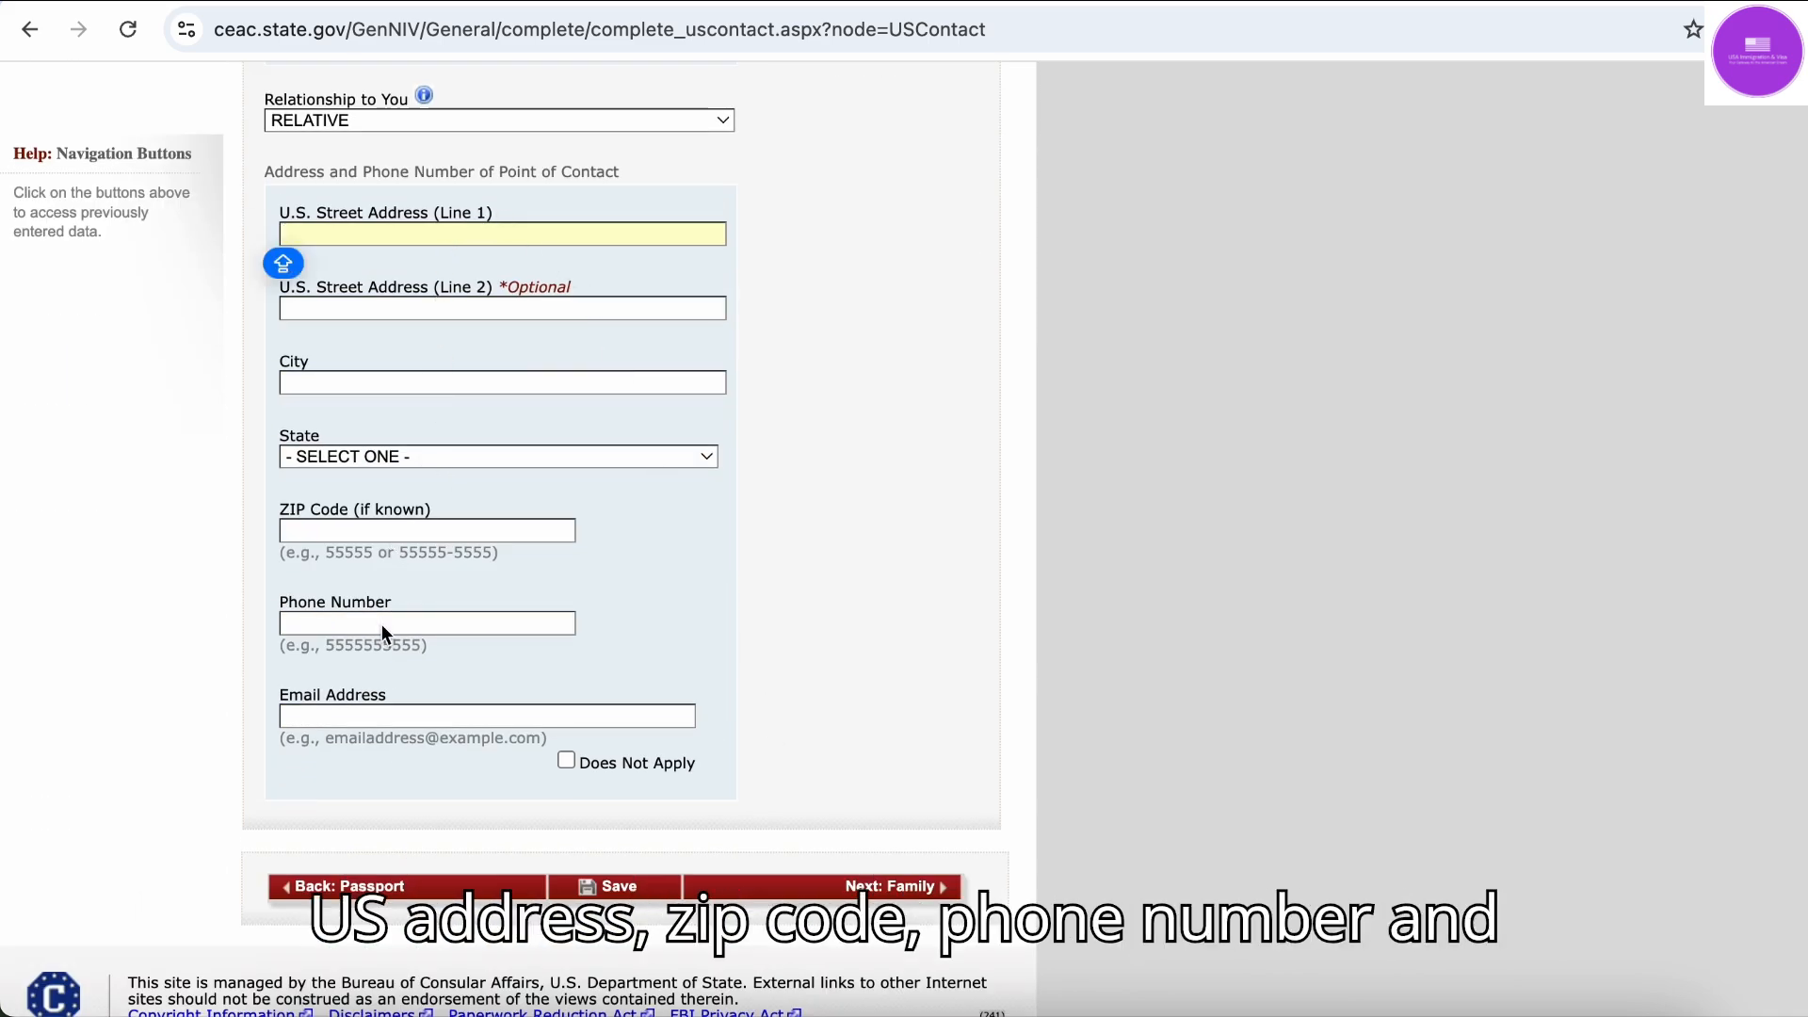
Set the contact's relationship to EMPLOYER and check the contact detail fields below it
scroll(408, 748, "up", 2)
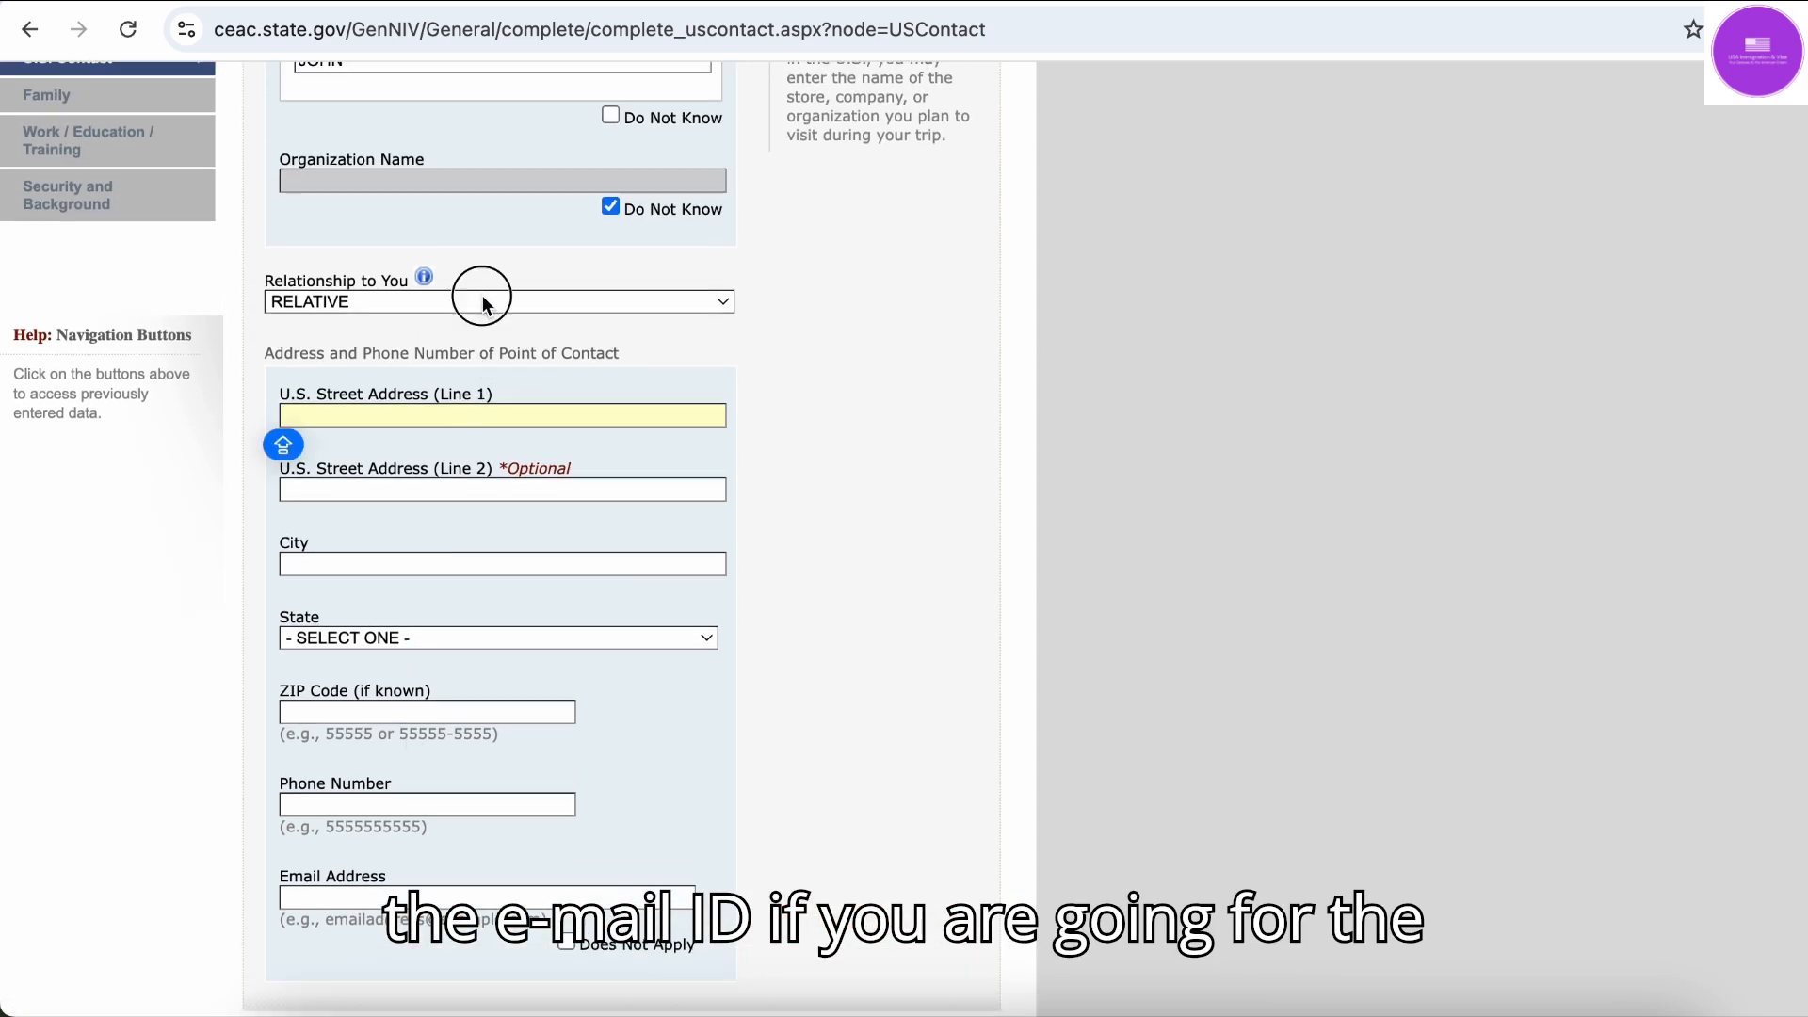
left_click(482, 299)
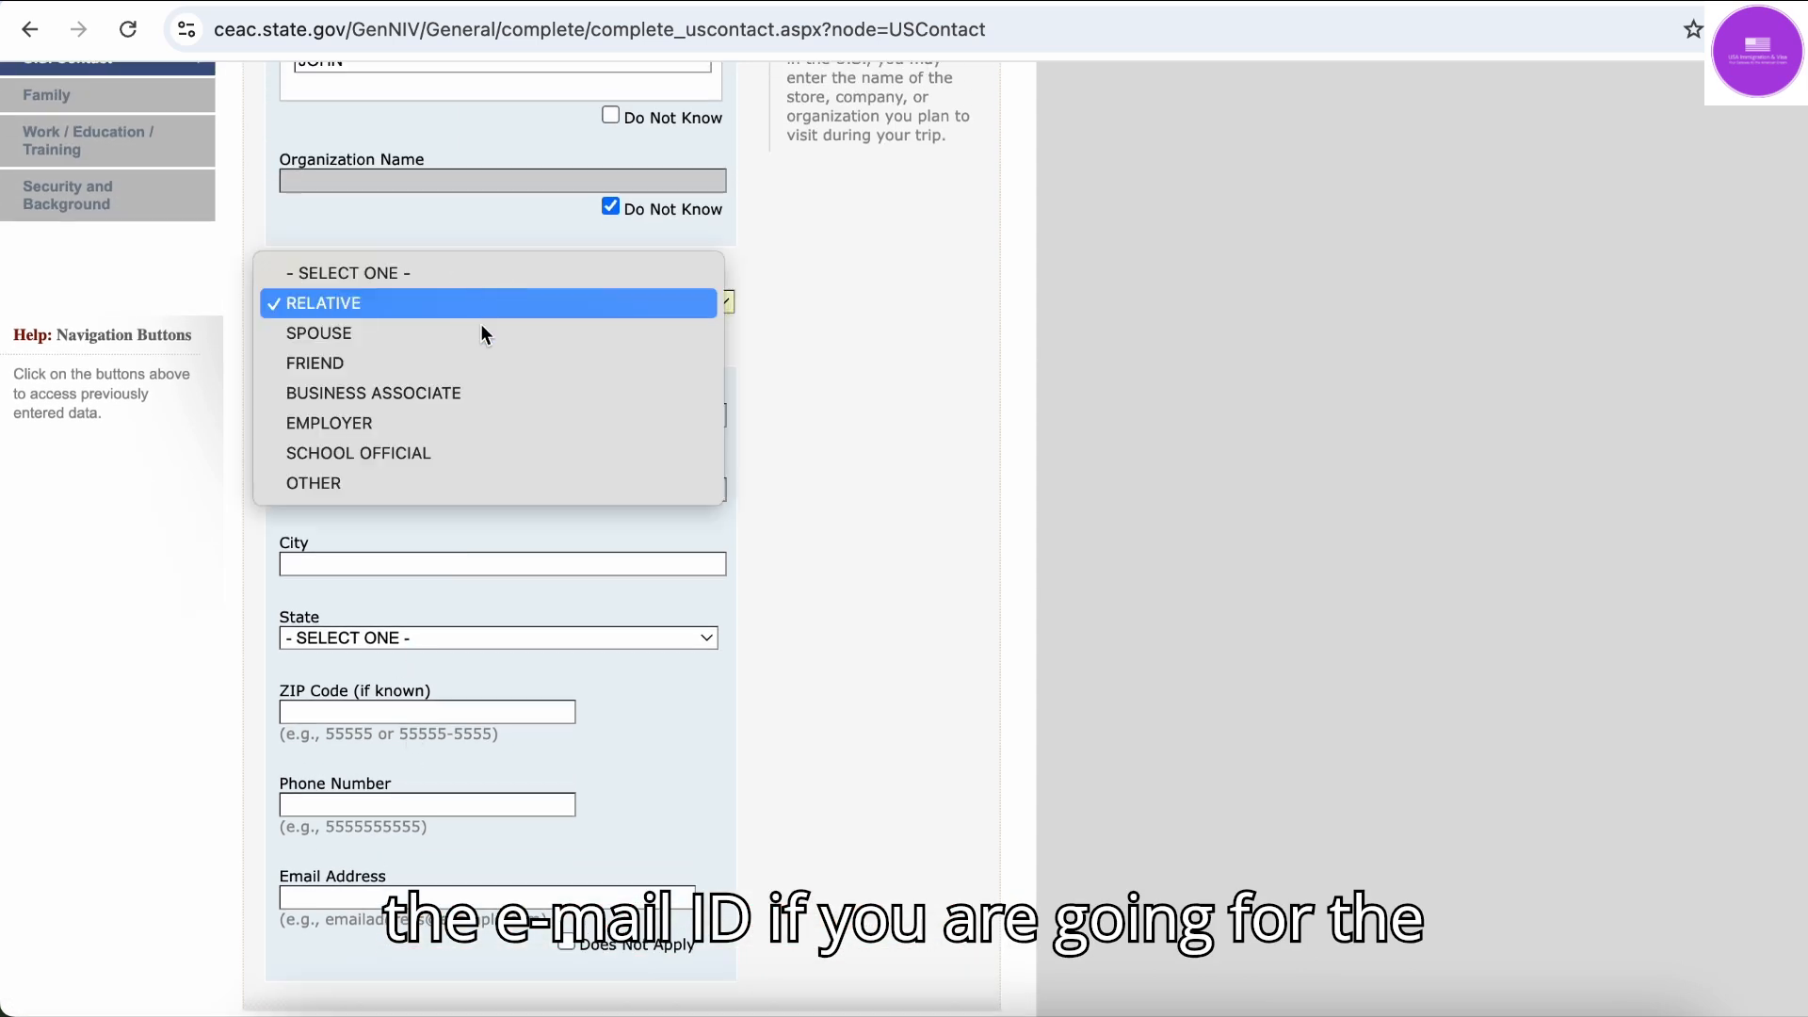
left_click(465, 422)
key("Tab")
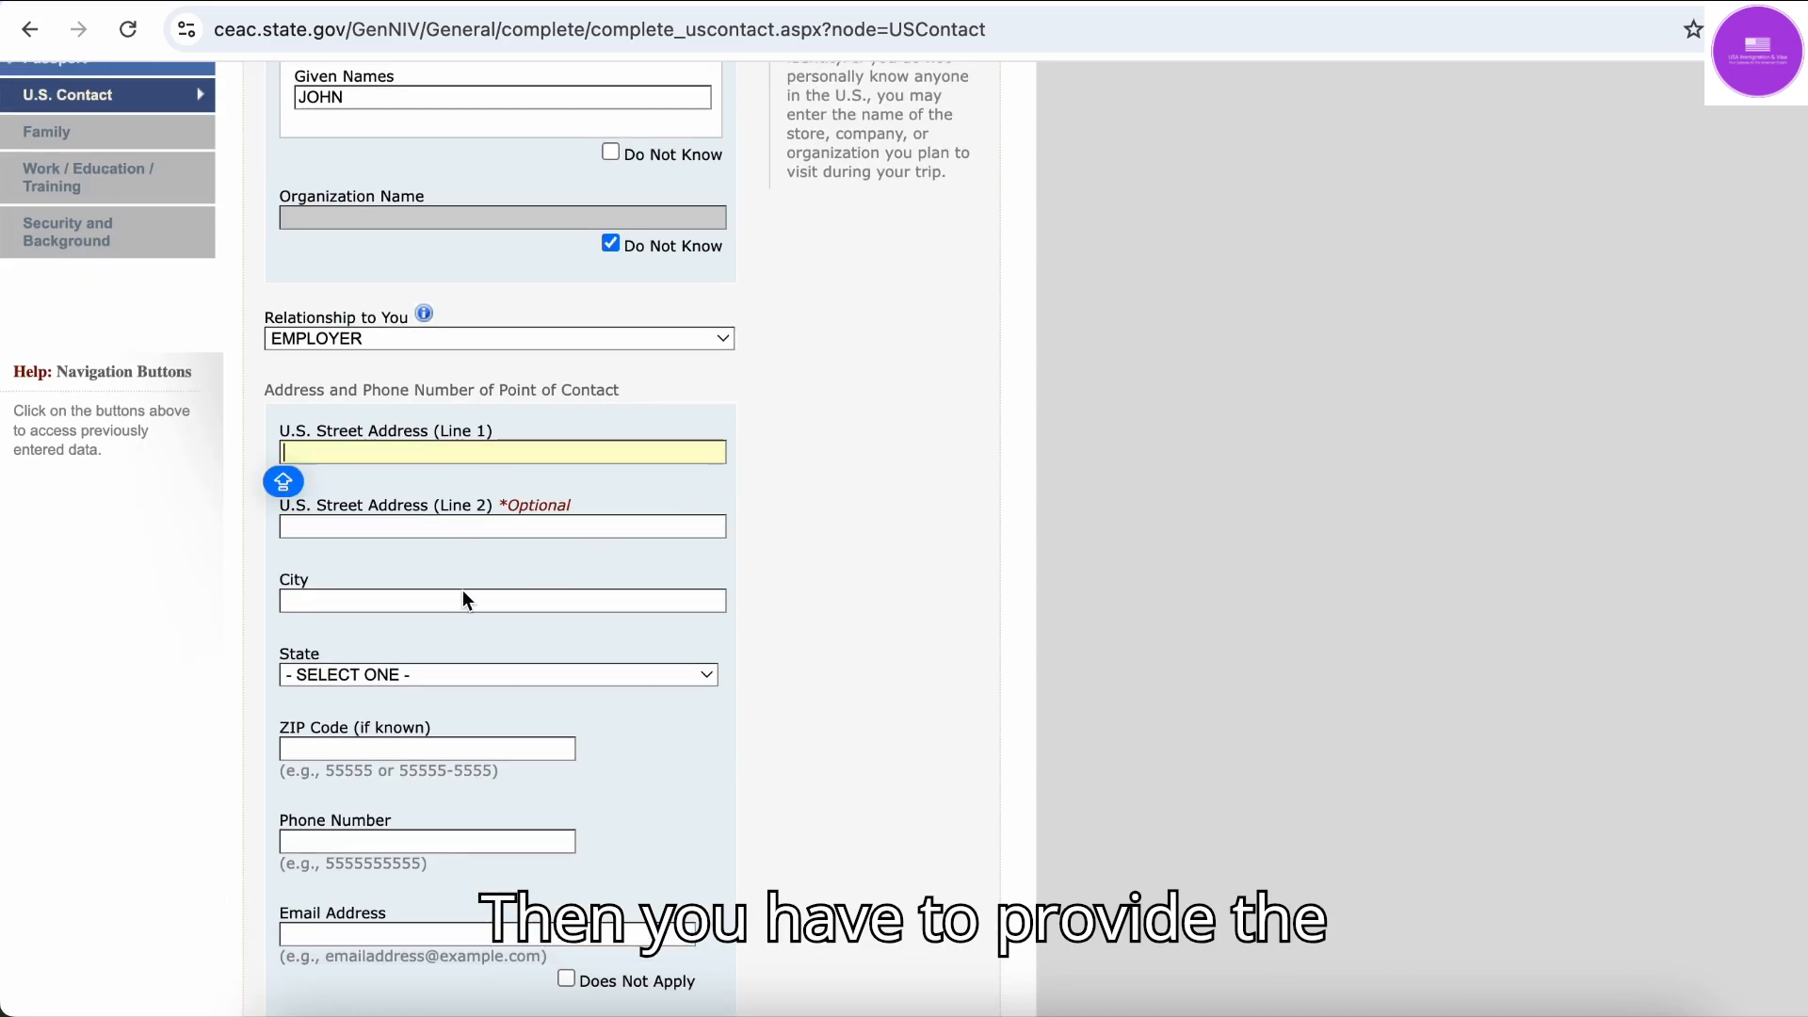
scroll(477, 763, "down", 3)
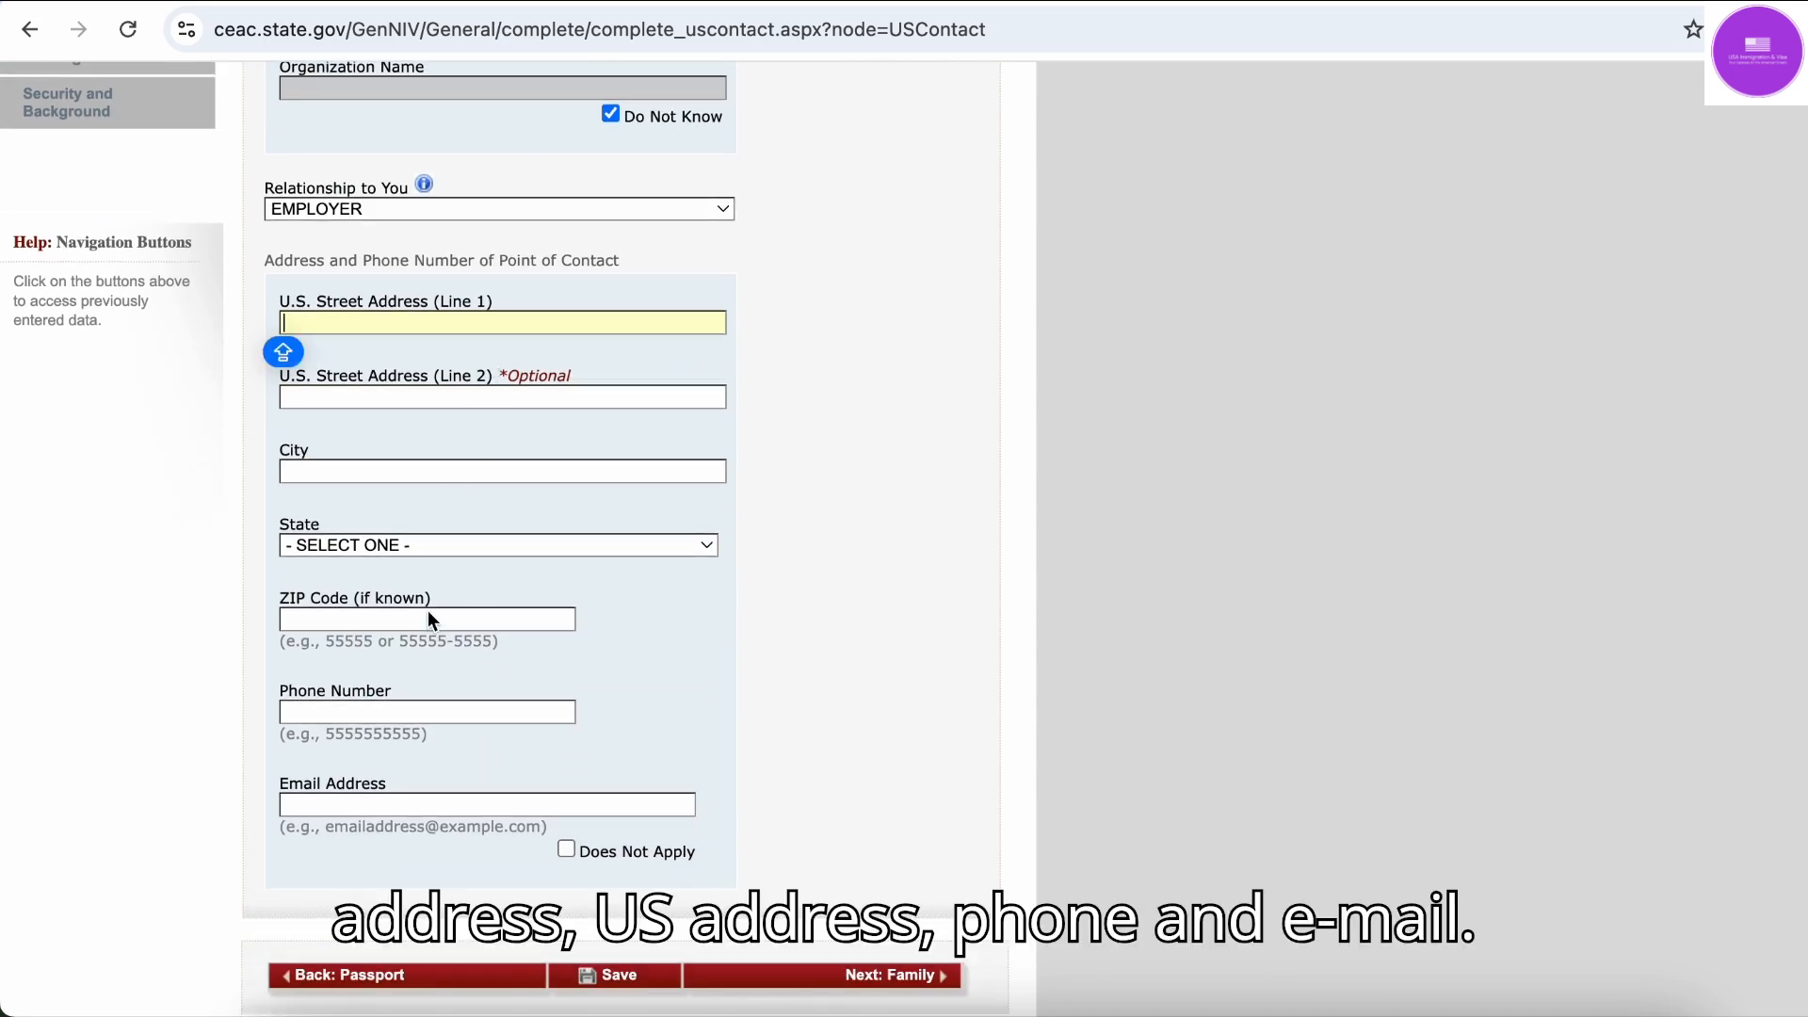
Clear the Do Not Know option for the organization name, inspect the enabled field, and turn the option back on
scroll(542, 484, "up", 5)
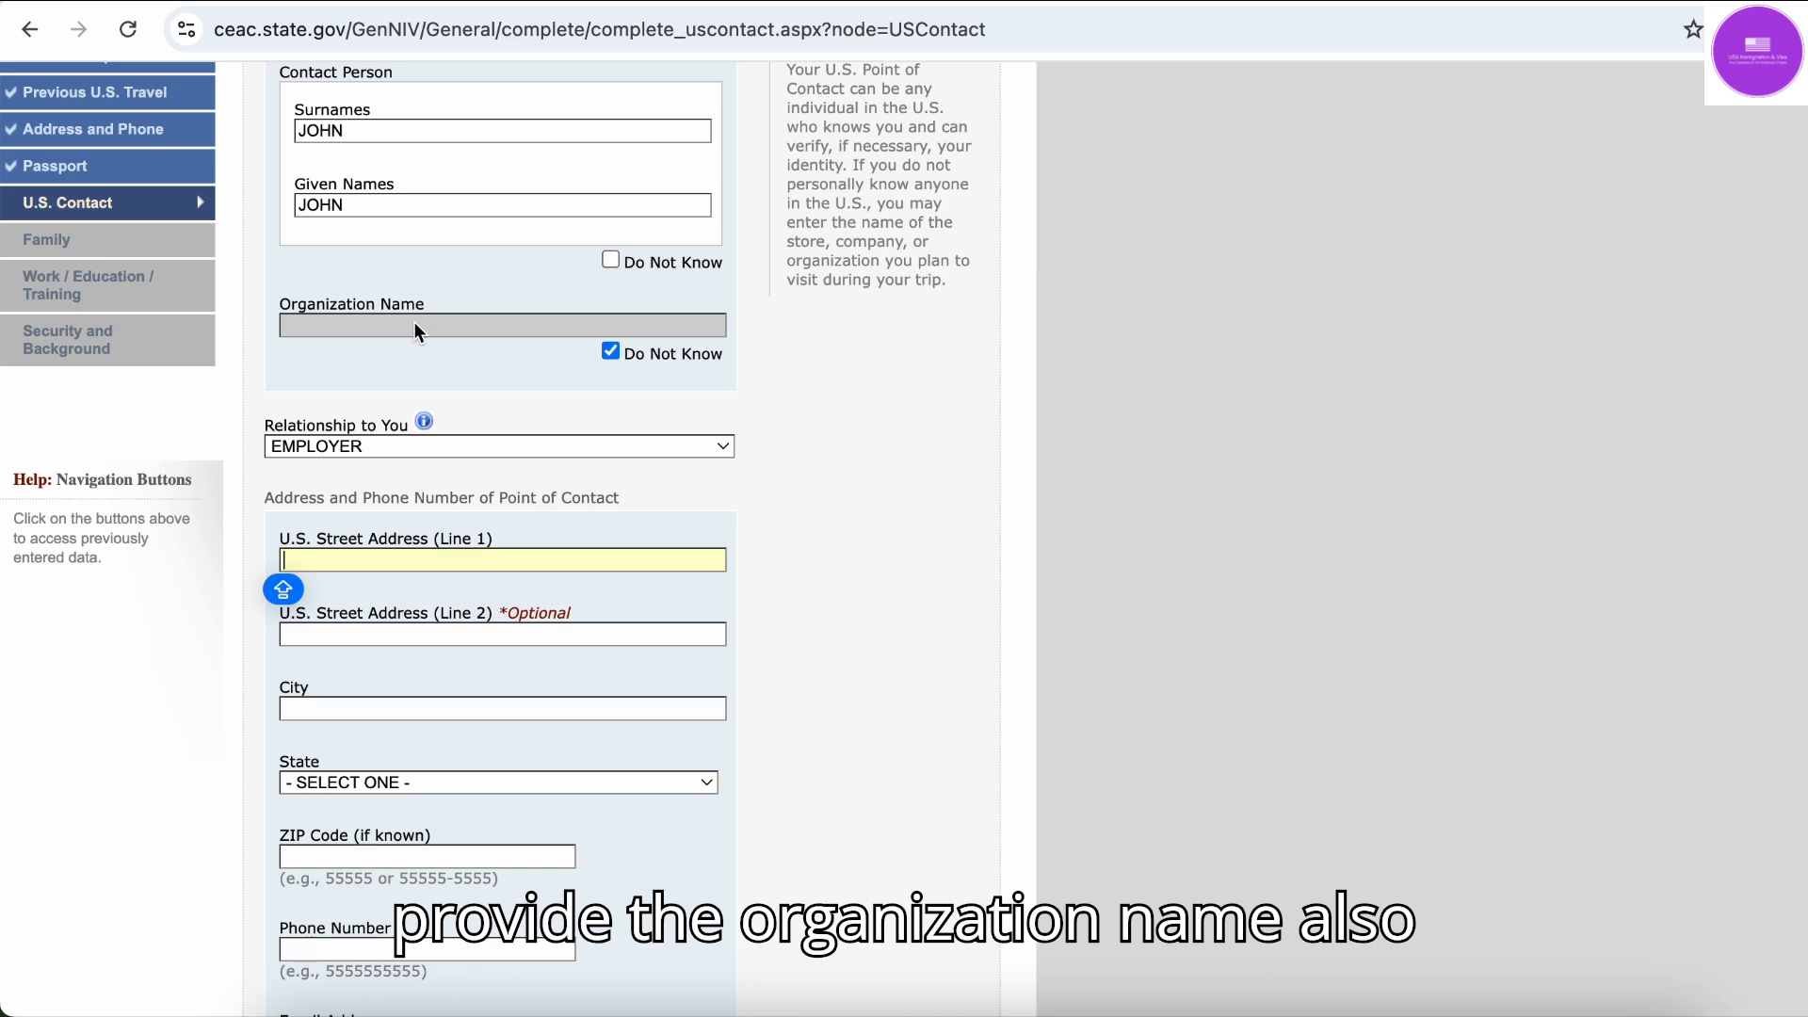
left_click(611, 352)
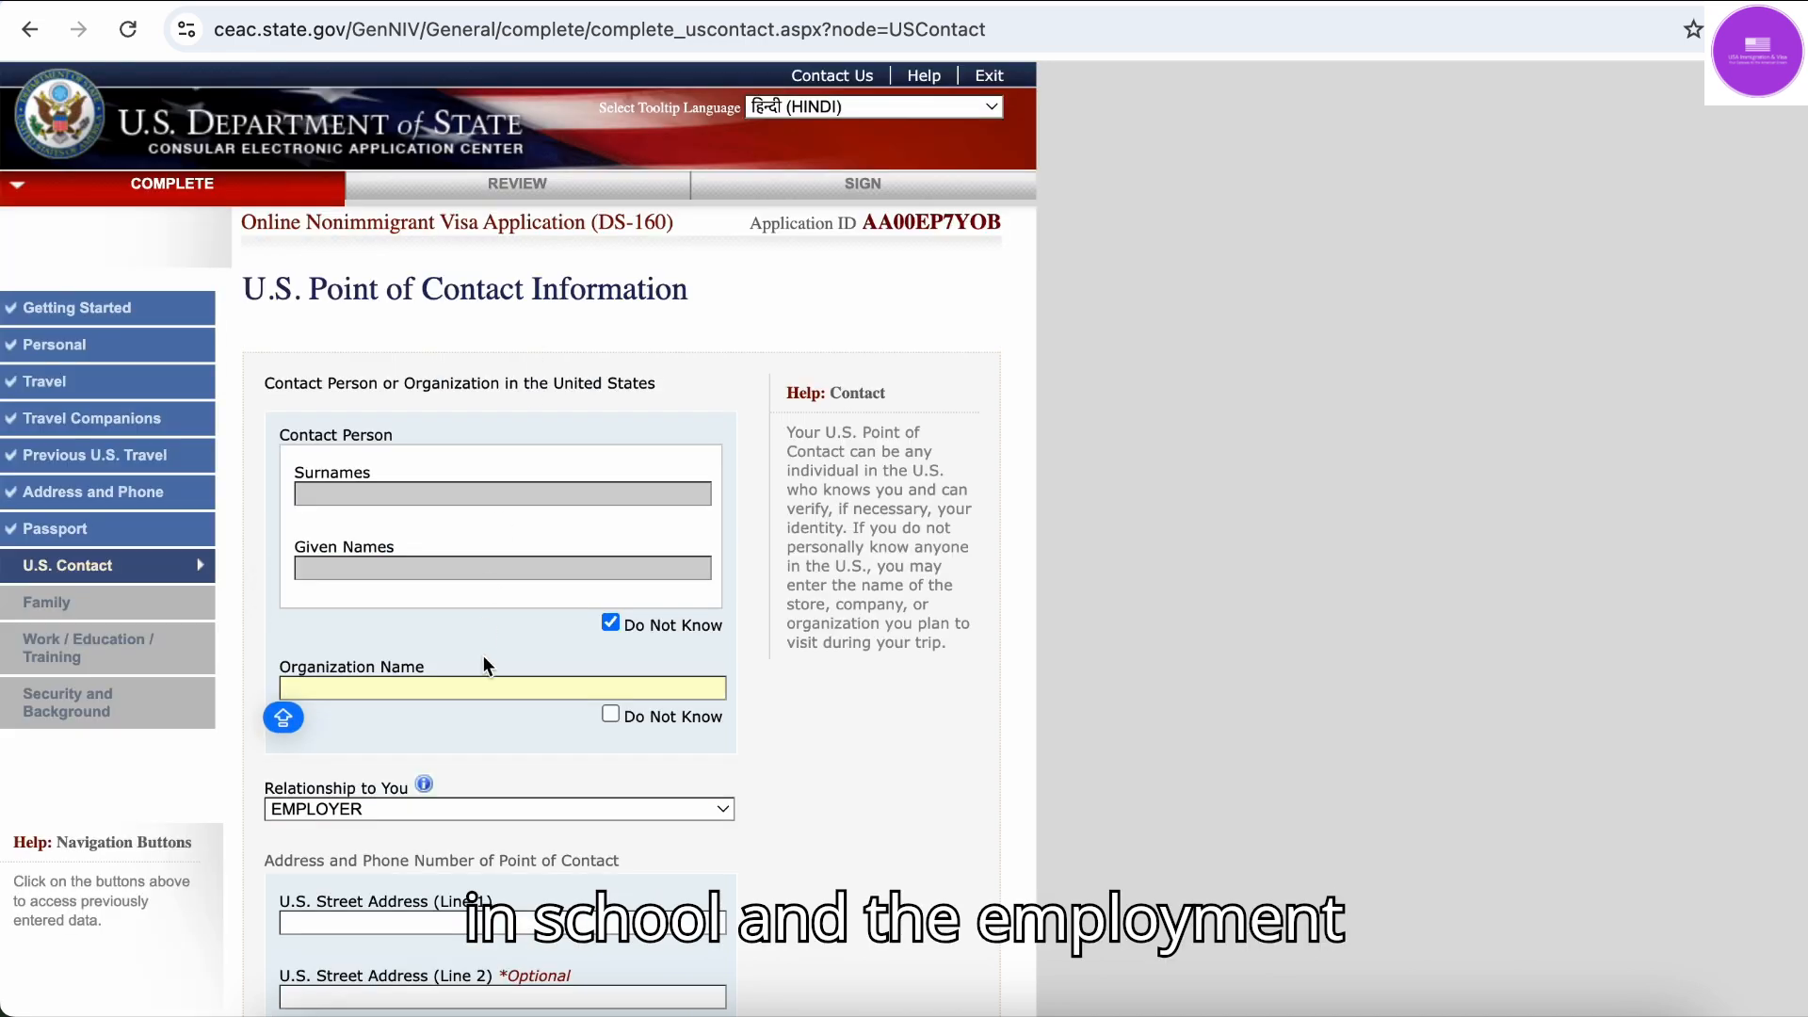
scroll(483, 659, "down", 3)
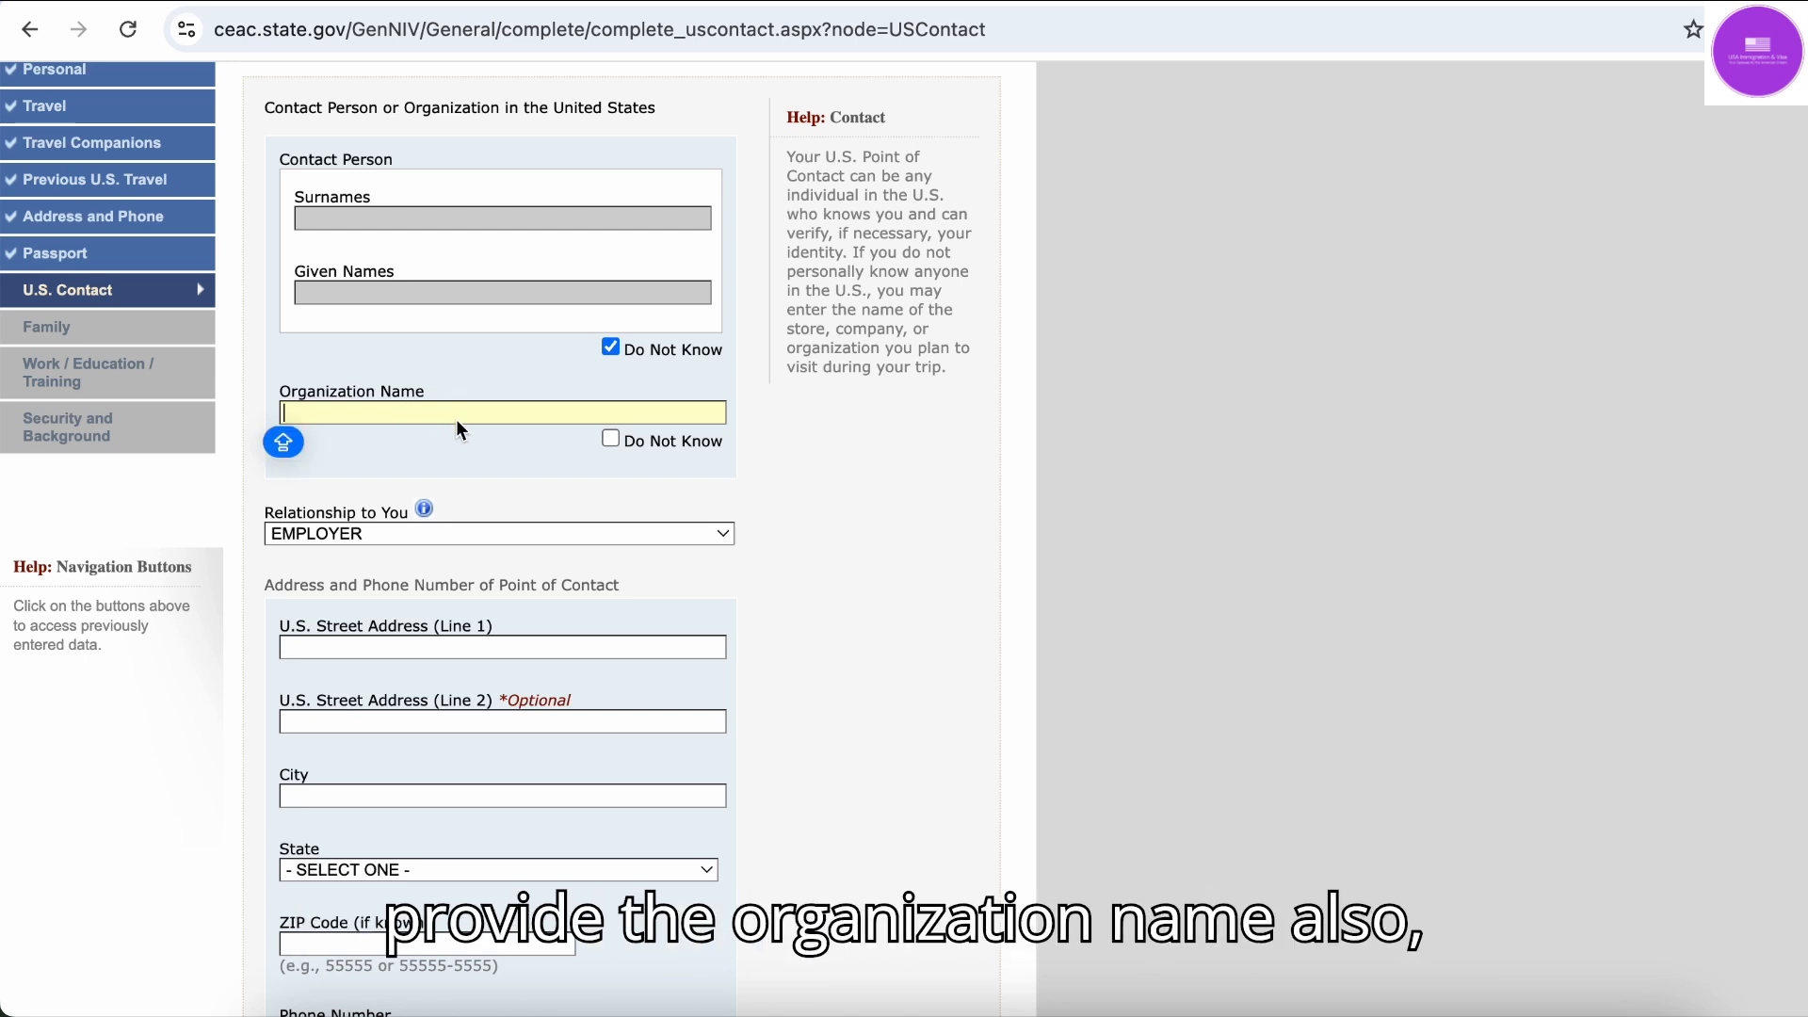
left_click(610, 440)
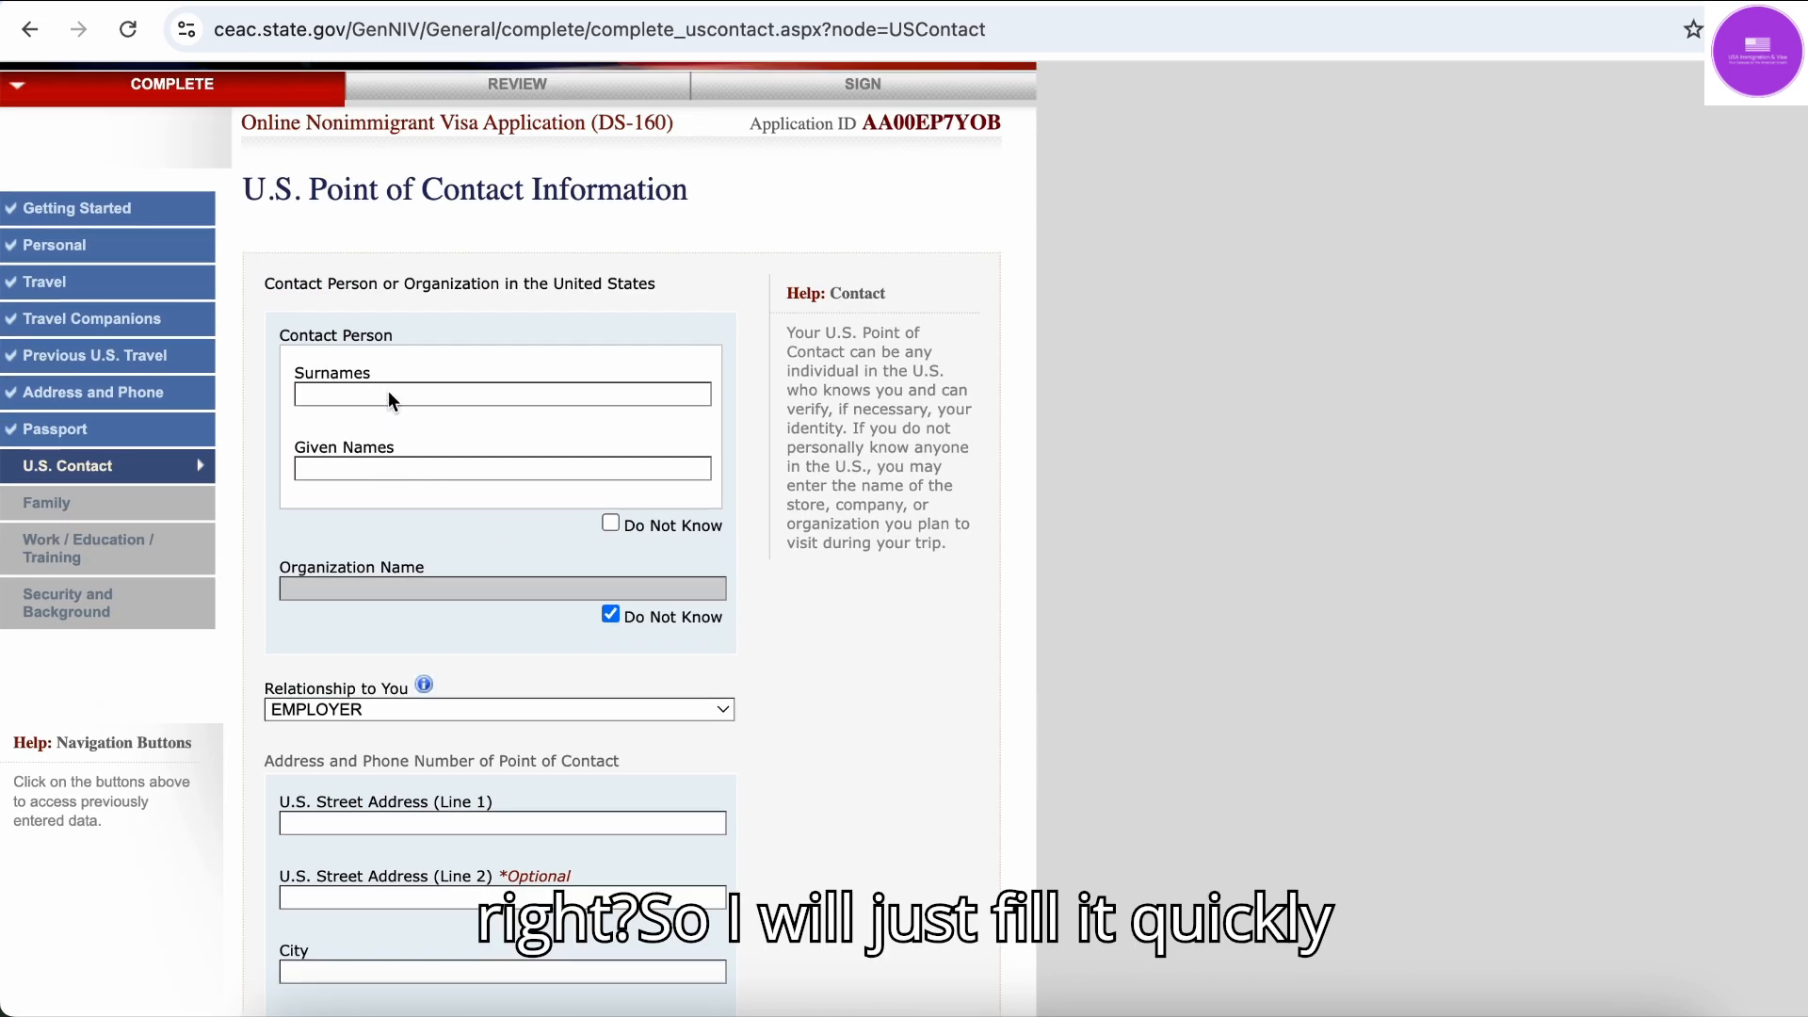
Fill in the contact person's surname and given name again
left_click(392, 396)
left_click(425, 444)
left_click(433, 470)
left_click(471, 523)
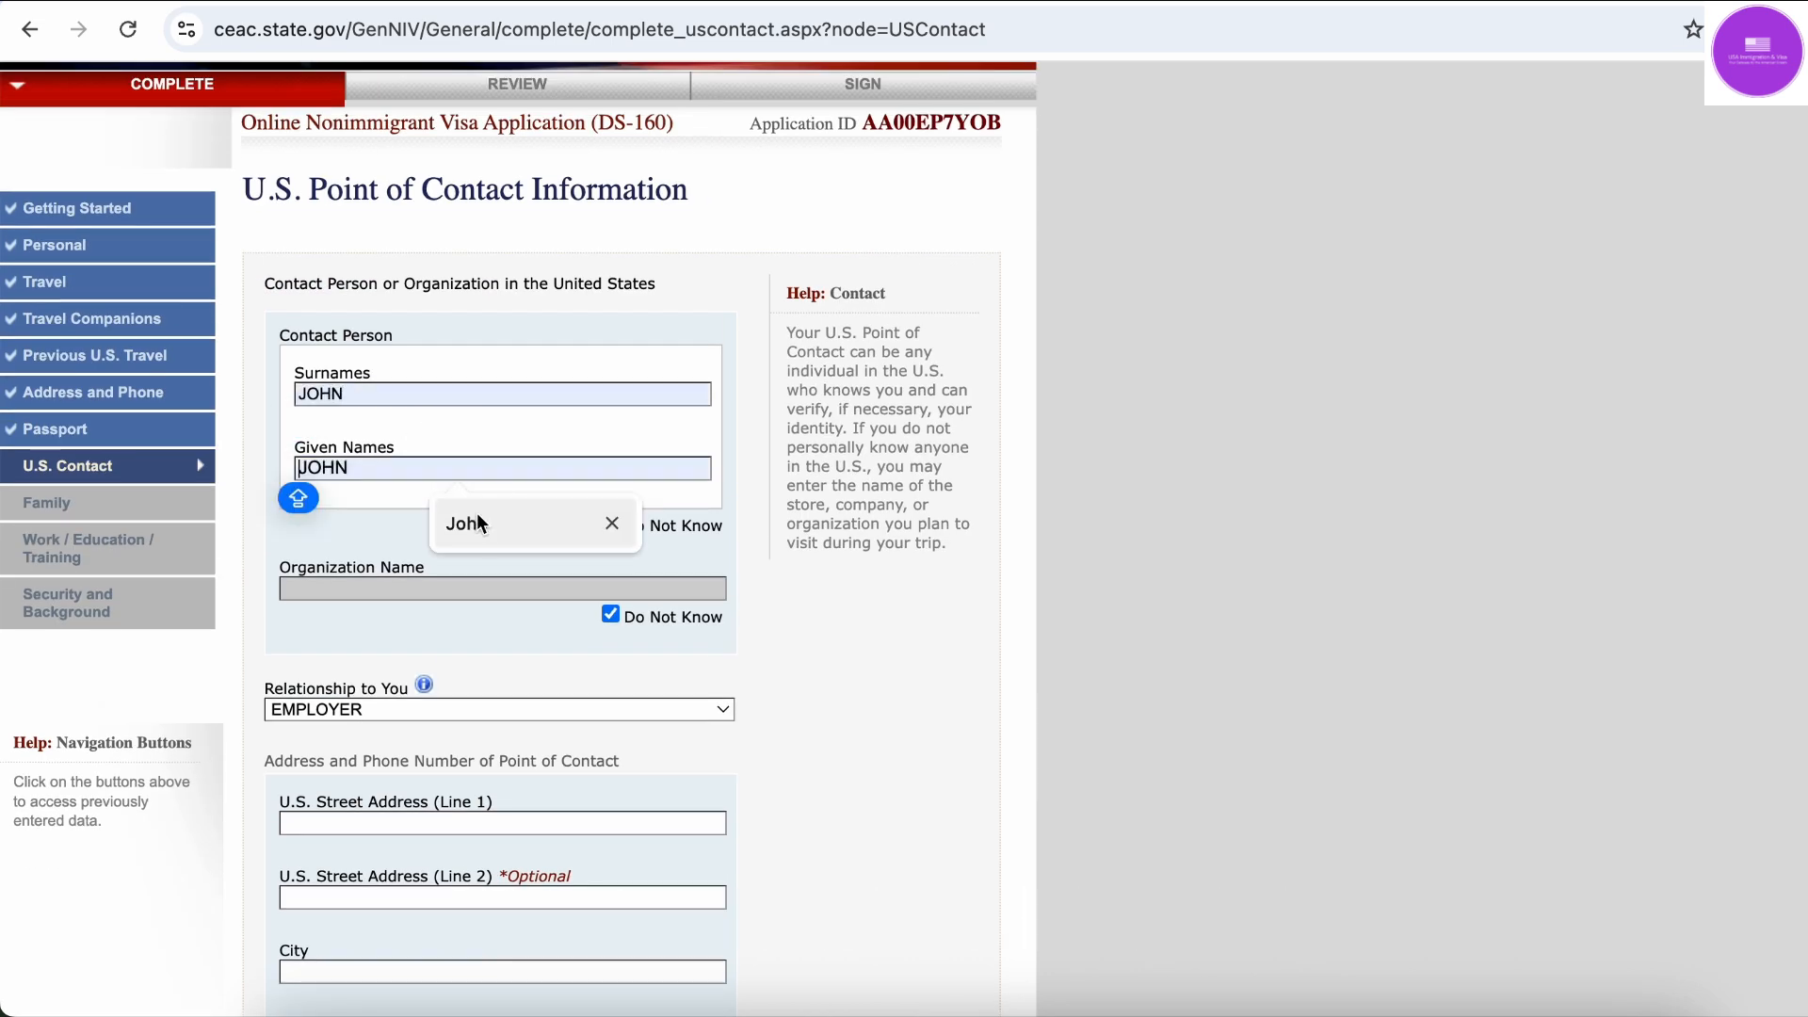
scroll(477, 515, "down", 2)
scroll(504, 510, "down", 3)
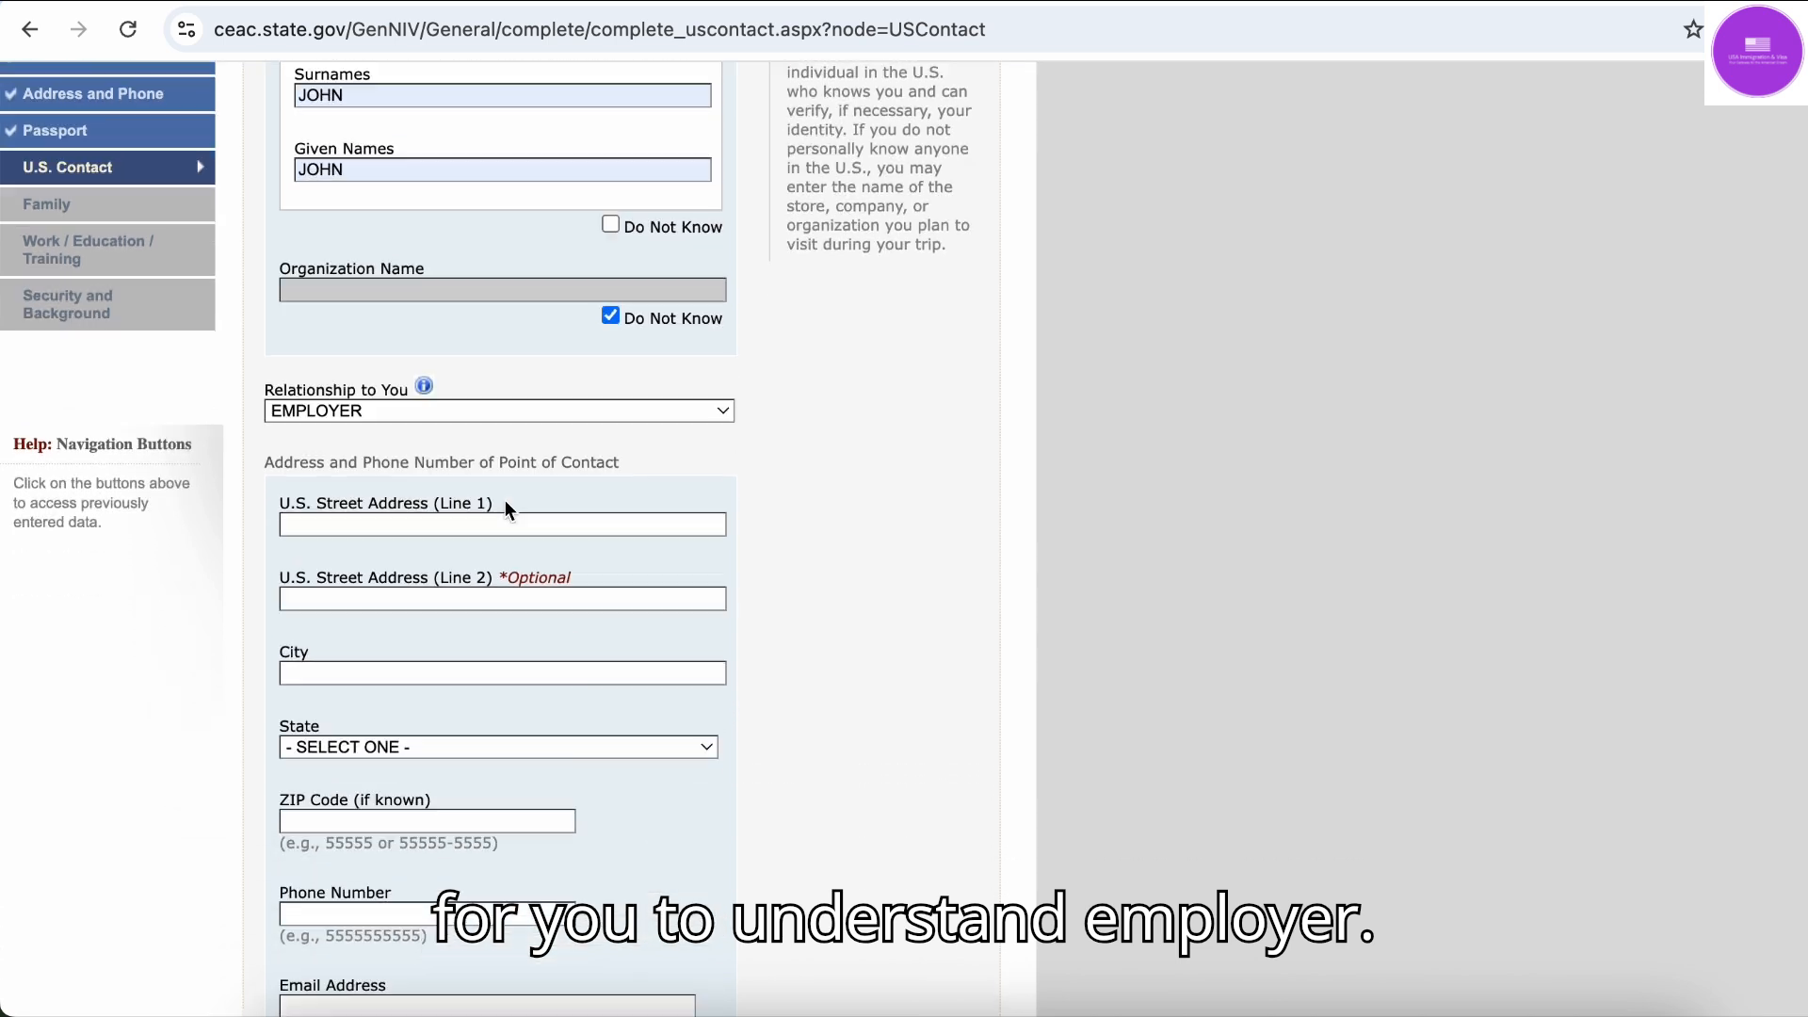
Set the contact's relationship to RELATIVE
left_click(470, 435)
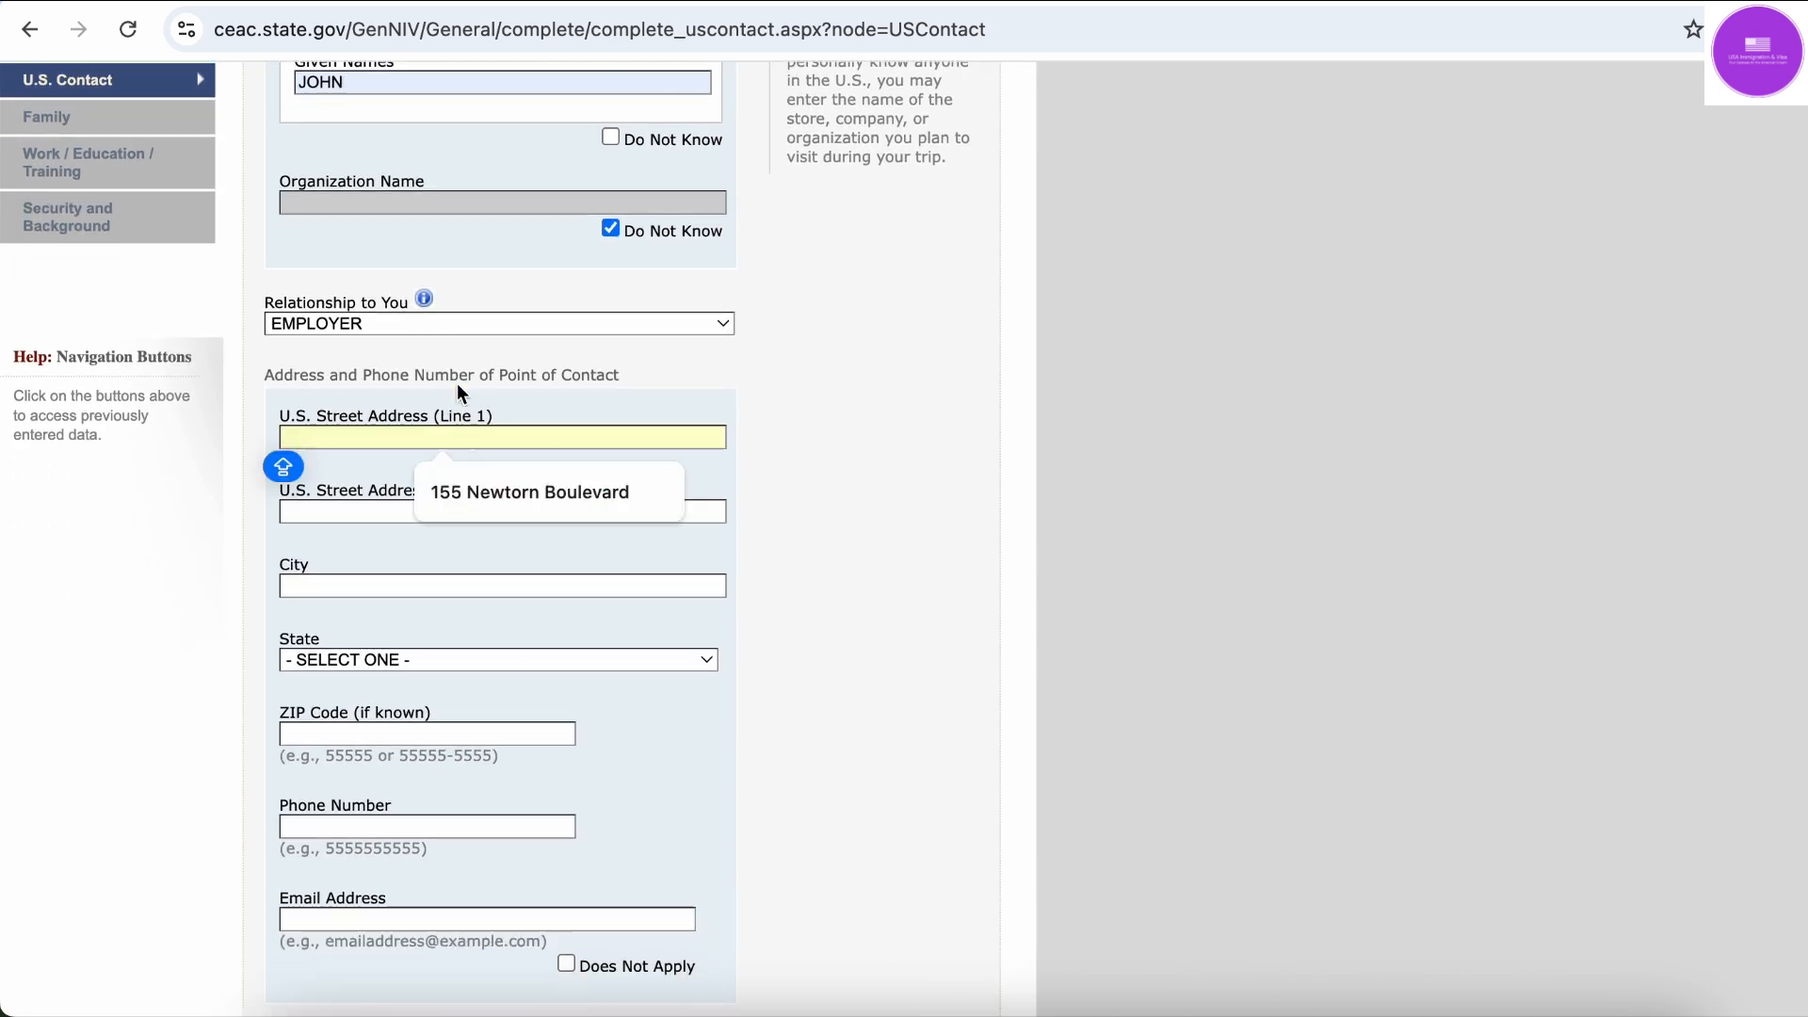
left_click(458, 321)
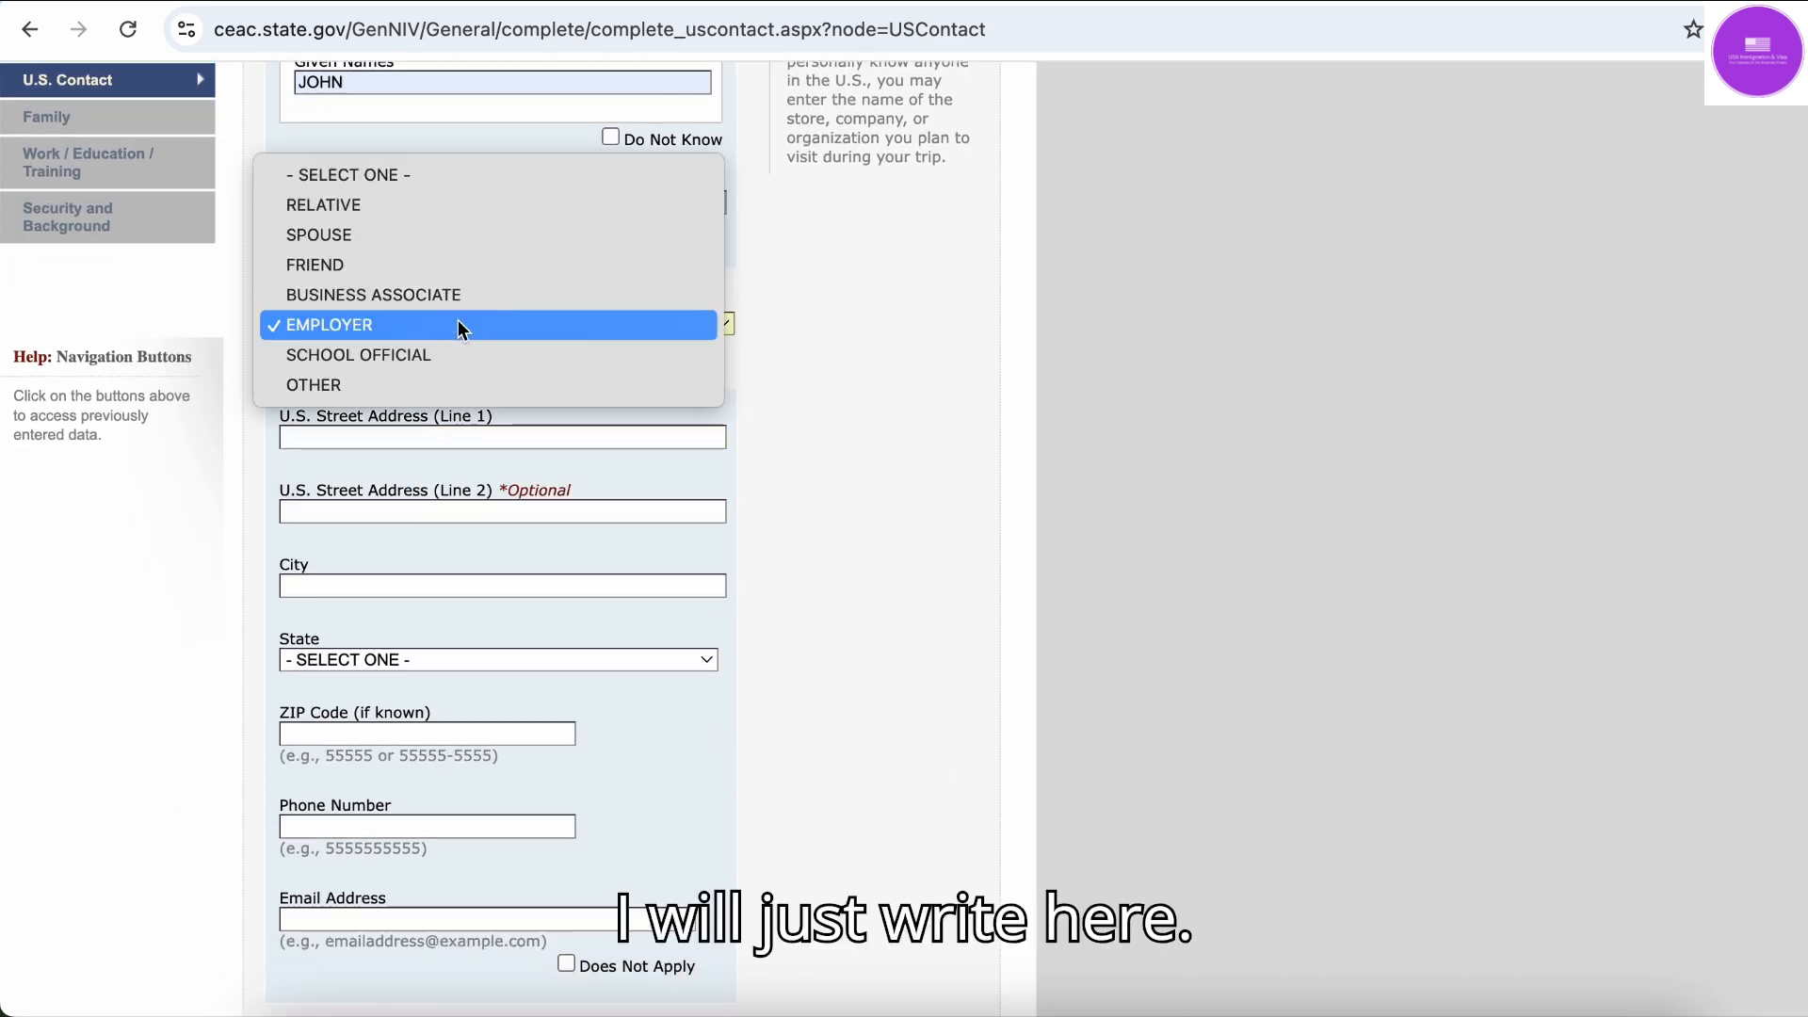
left_click(469, 207)
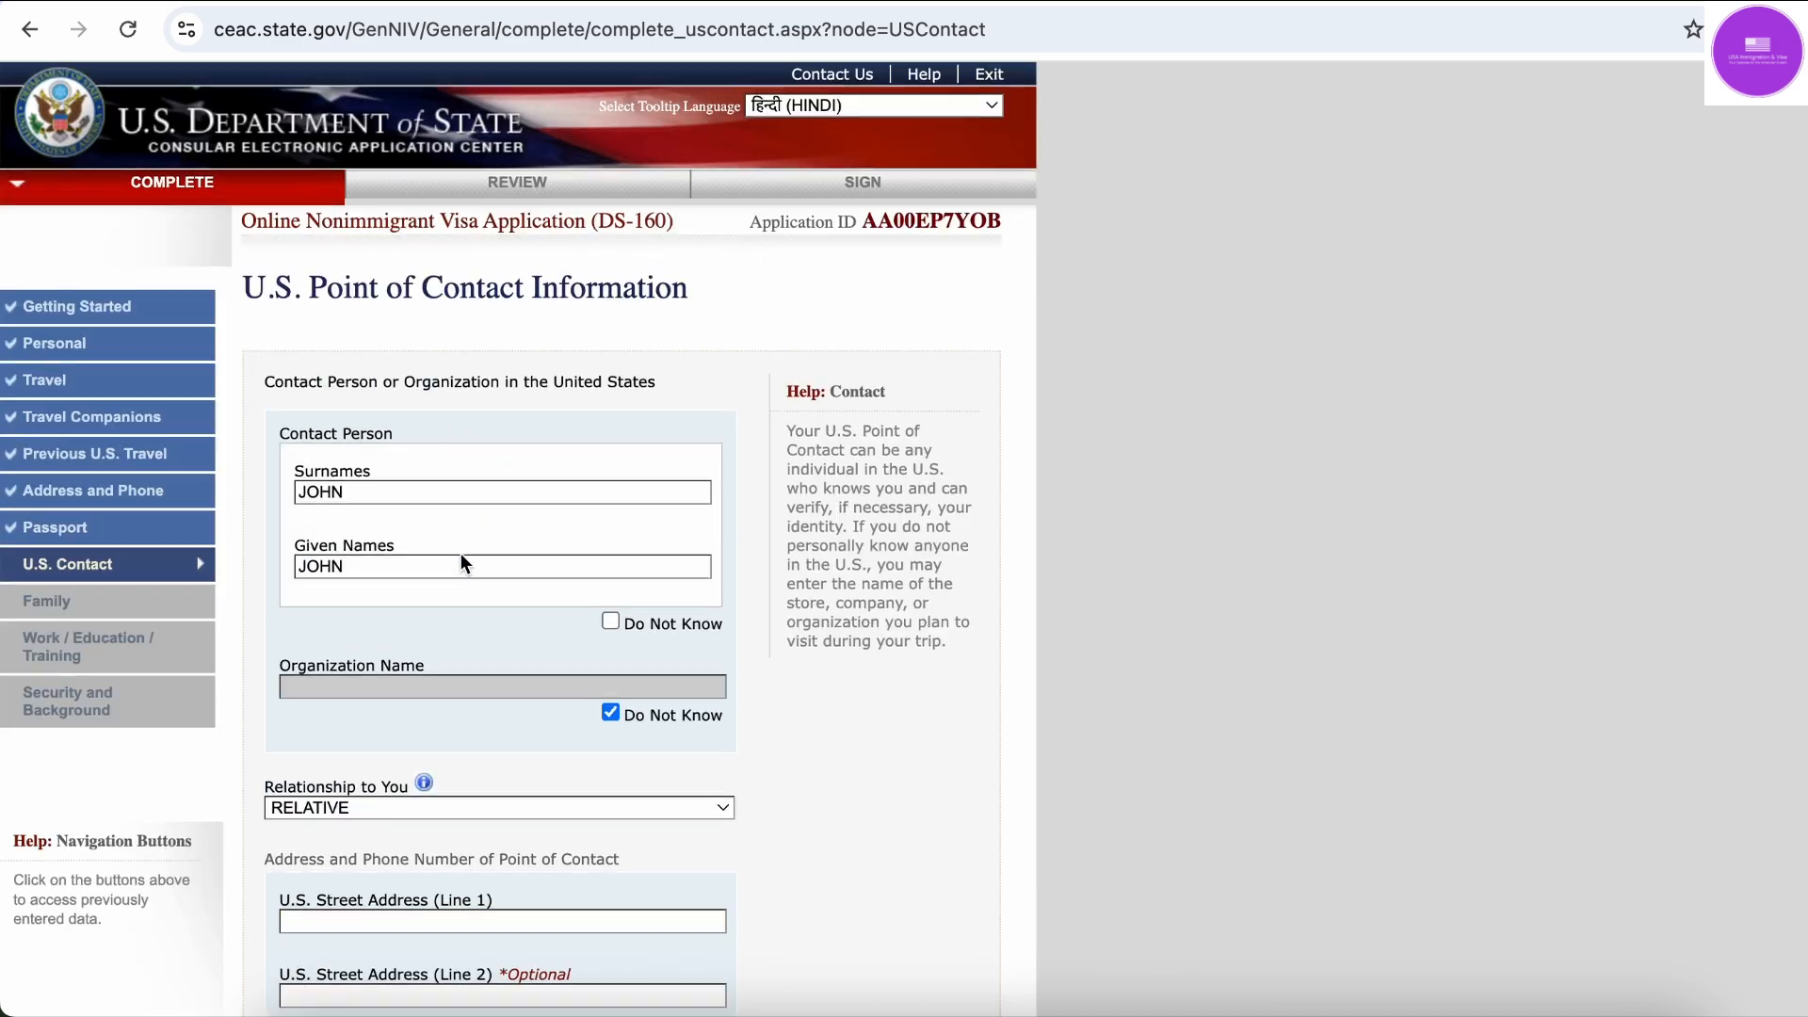
Fill in the first street address line and the city for the U.S. contact, leaving the optional second line blank
scroll(420, 578, "down", 3)
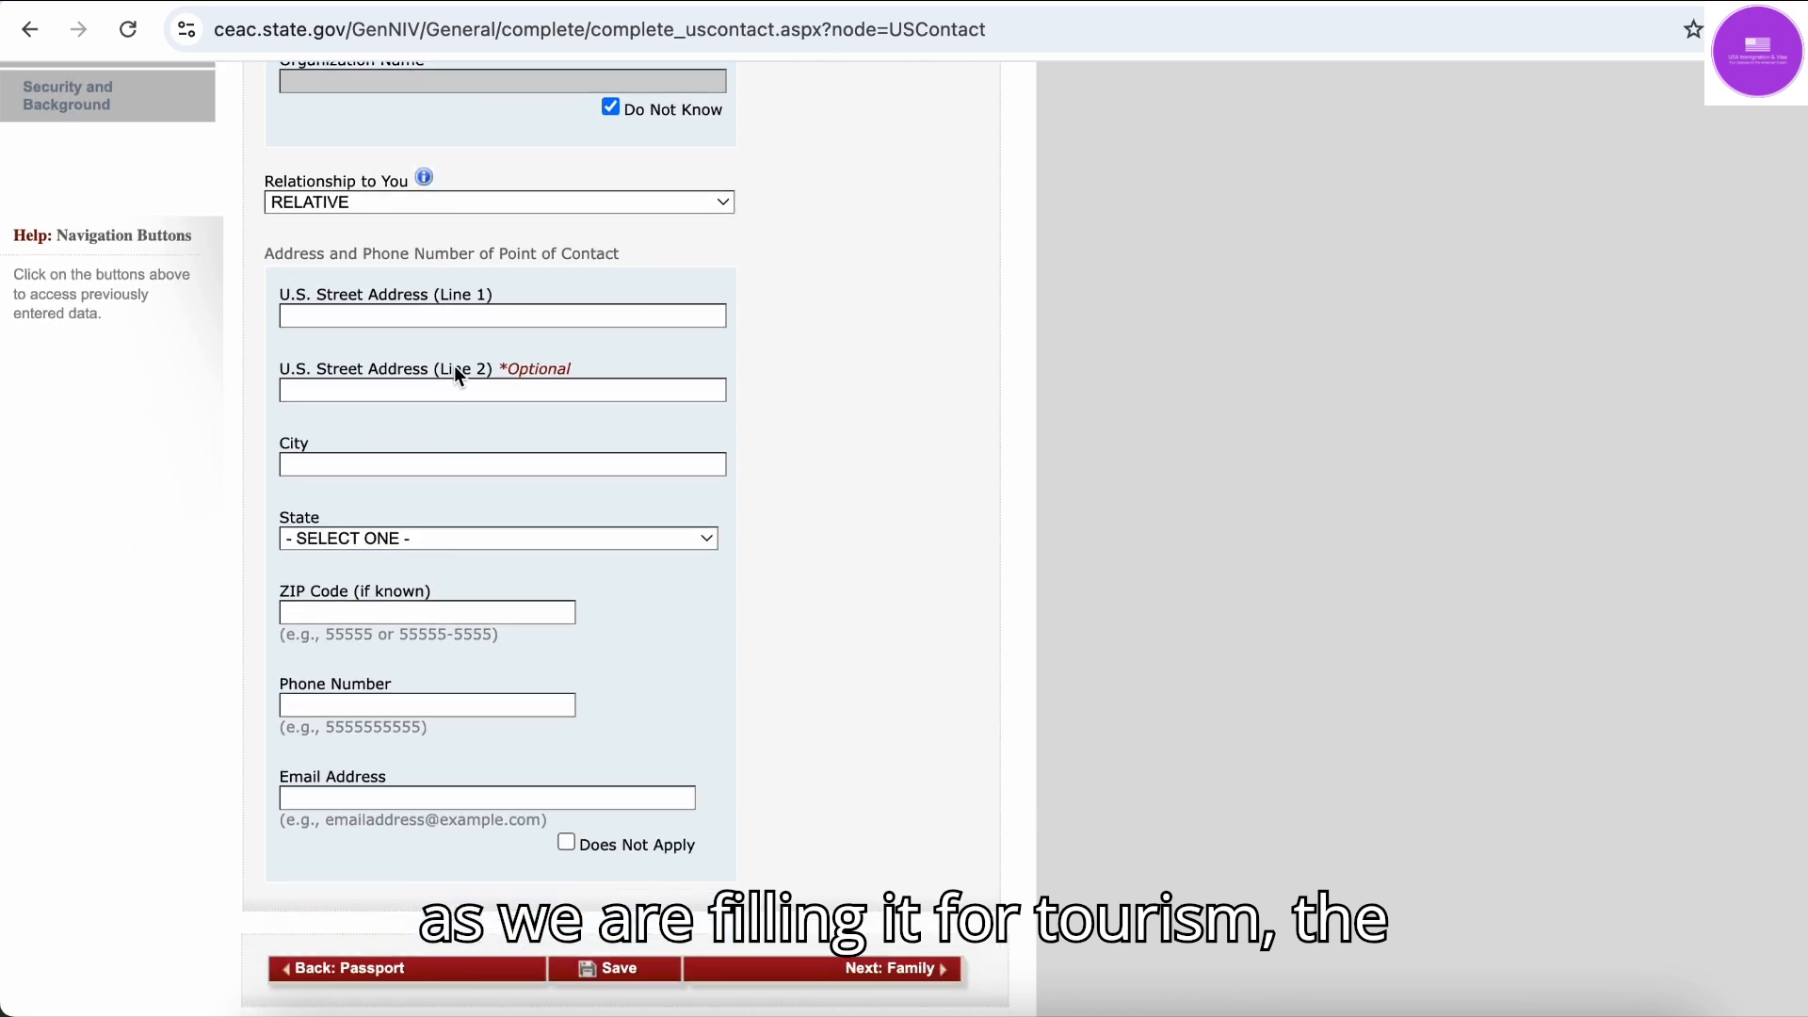
left_click(428, 312)
left_click(461, 366)
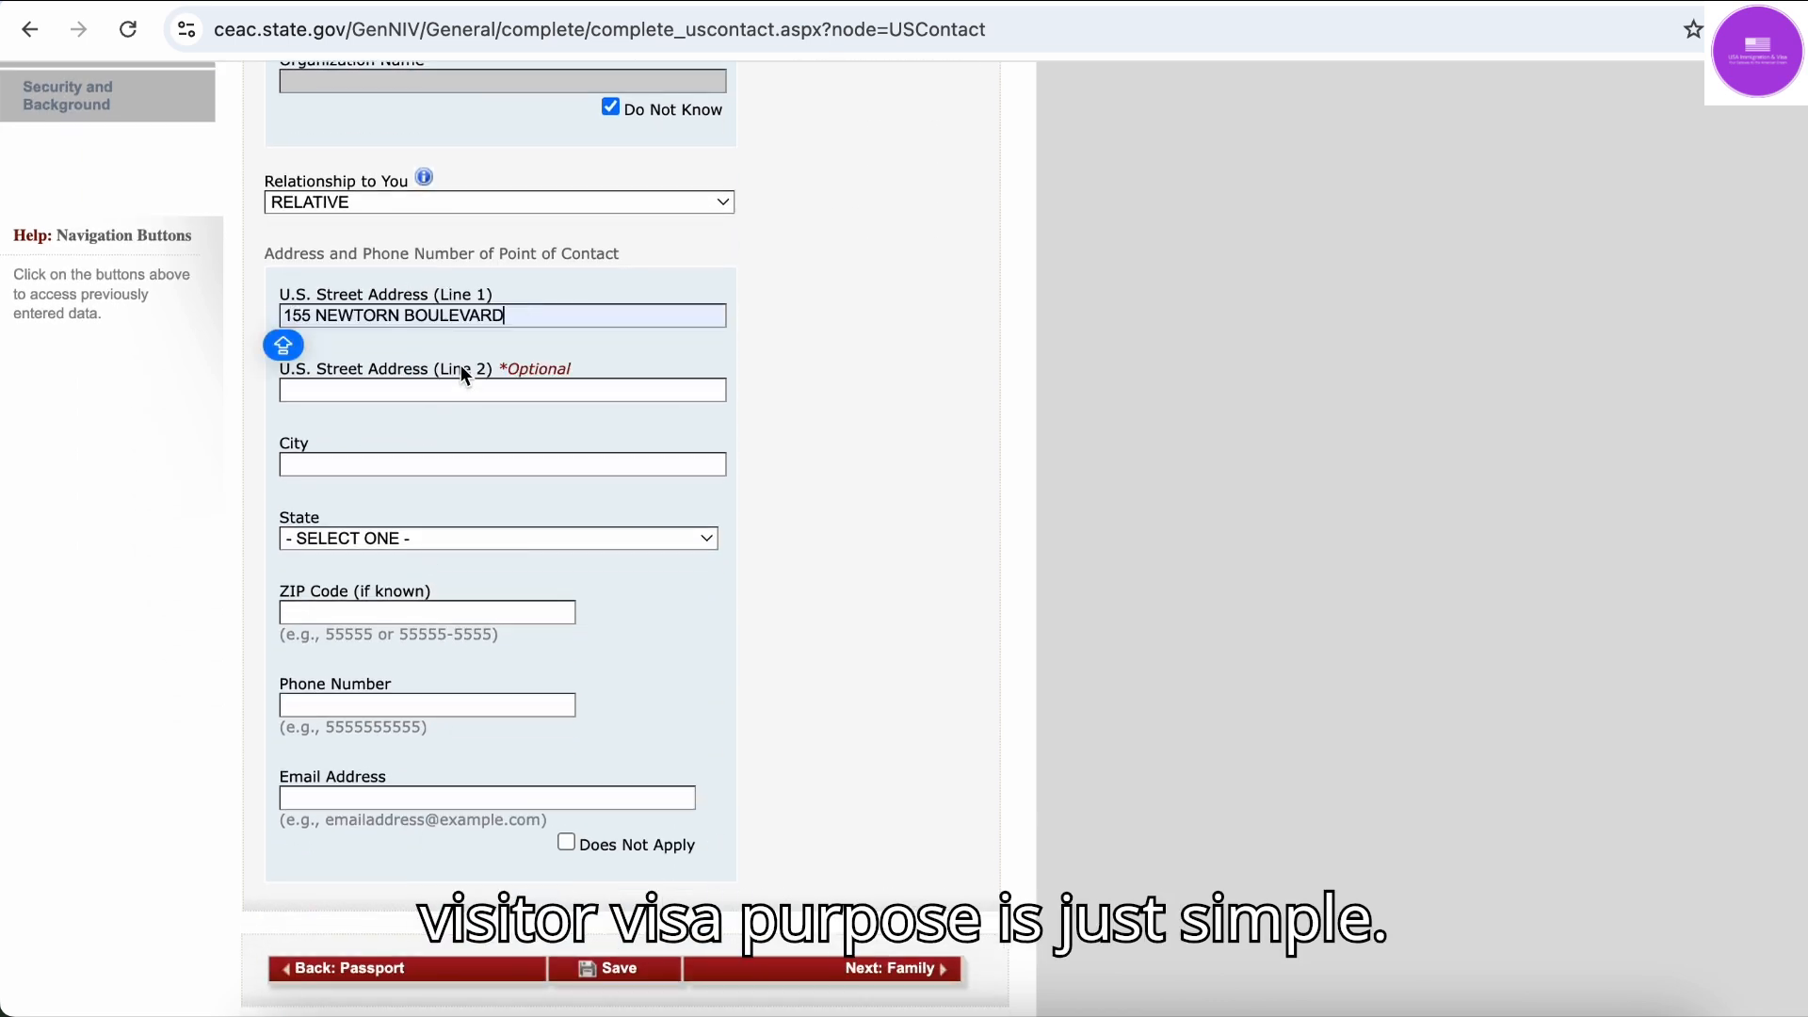
left_click(456, 390)
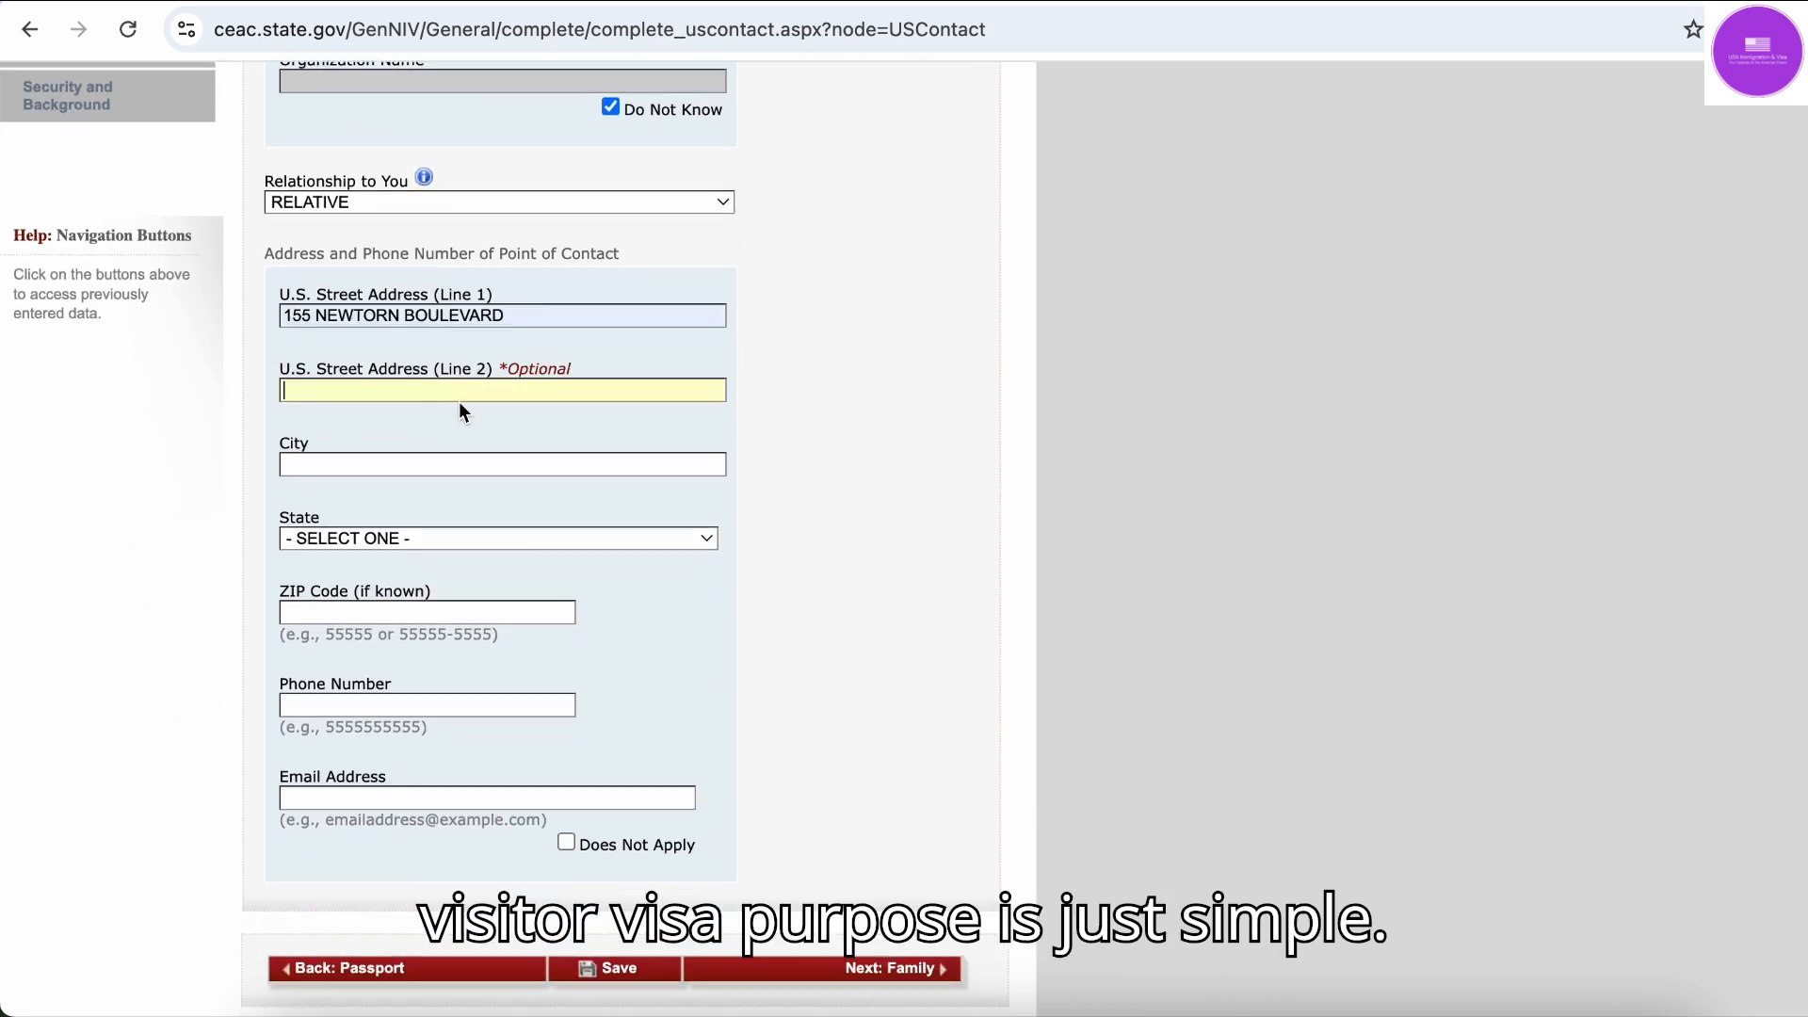
left_click(451, 465)
left_click(471, 519)
Select NEW YORK as the state in the U.S. contact's address
left_click(456, 533)
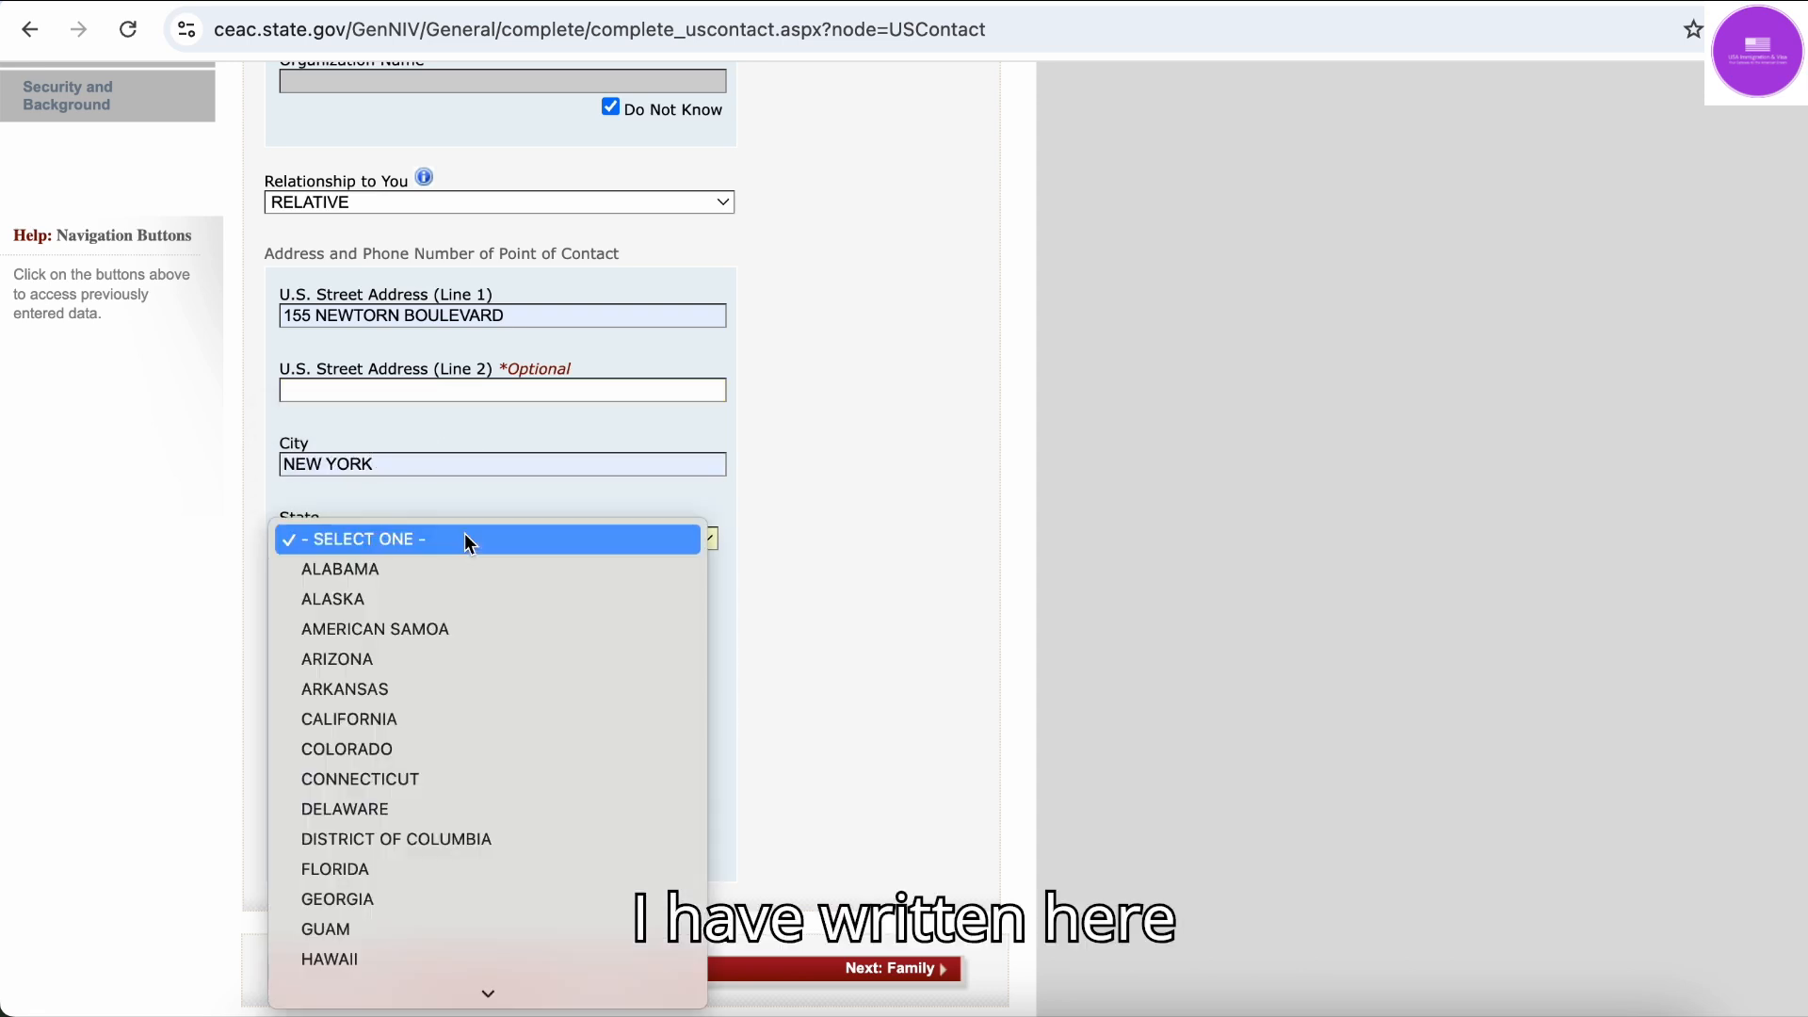
type("new")
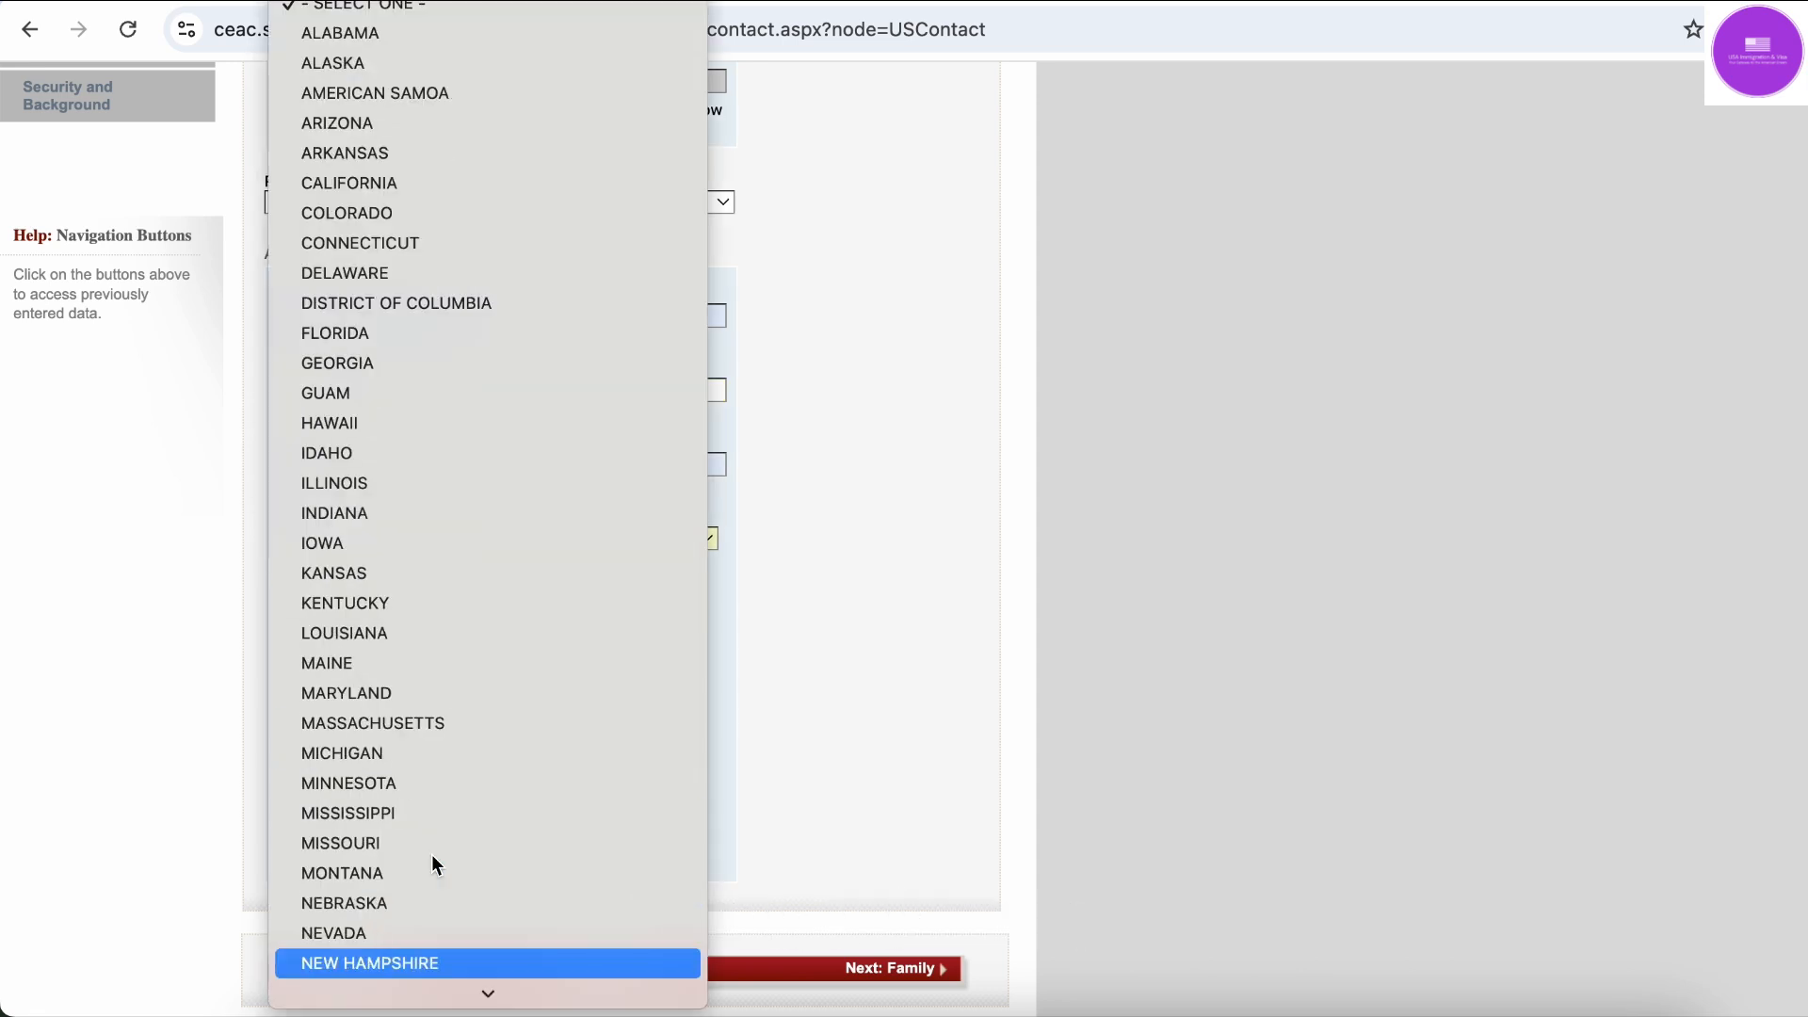
key("Down")
key("Down")
key("Down")
key("Down")
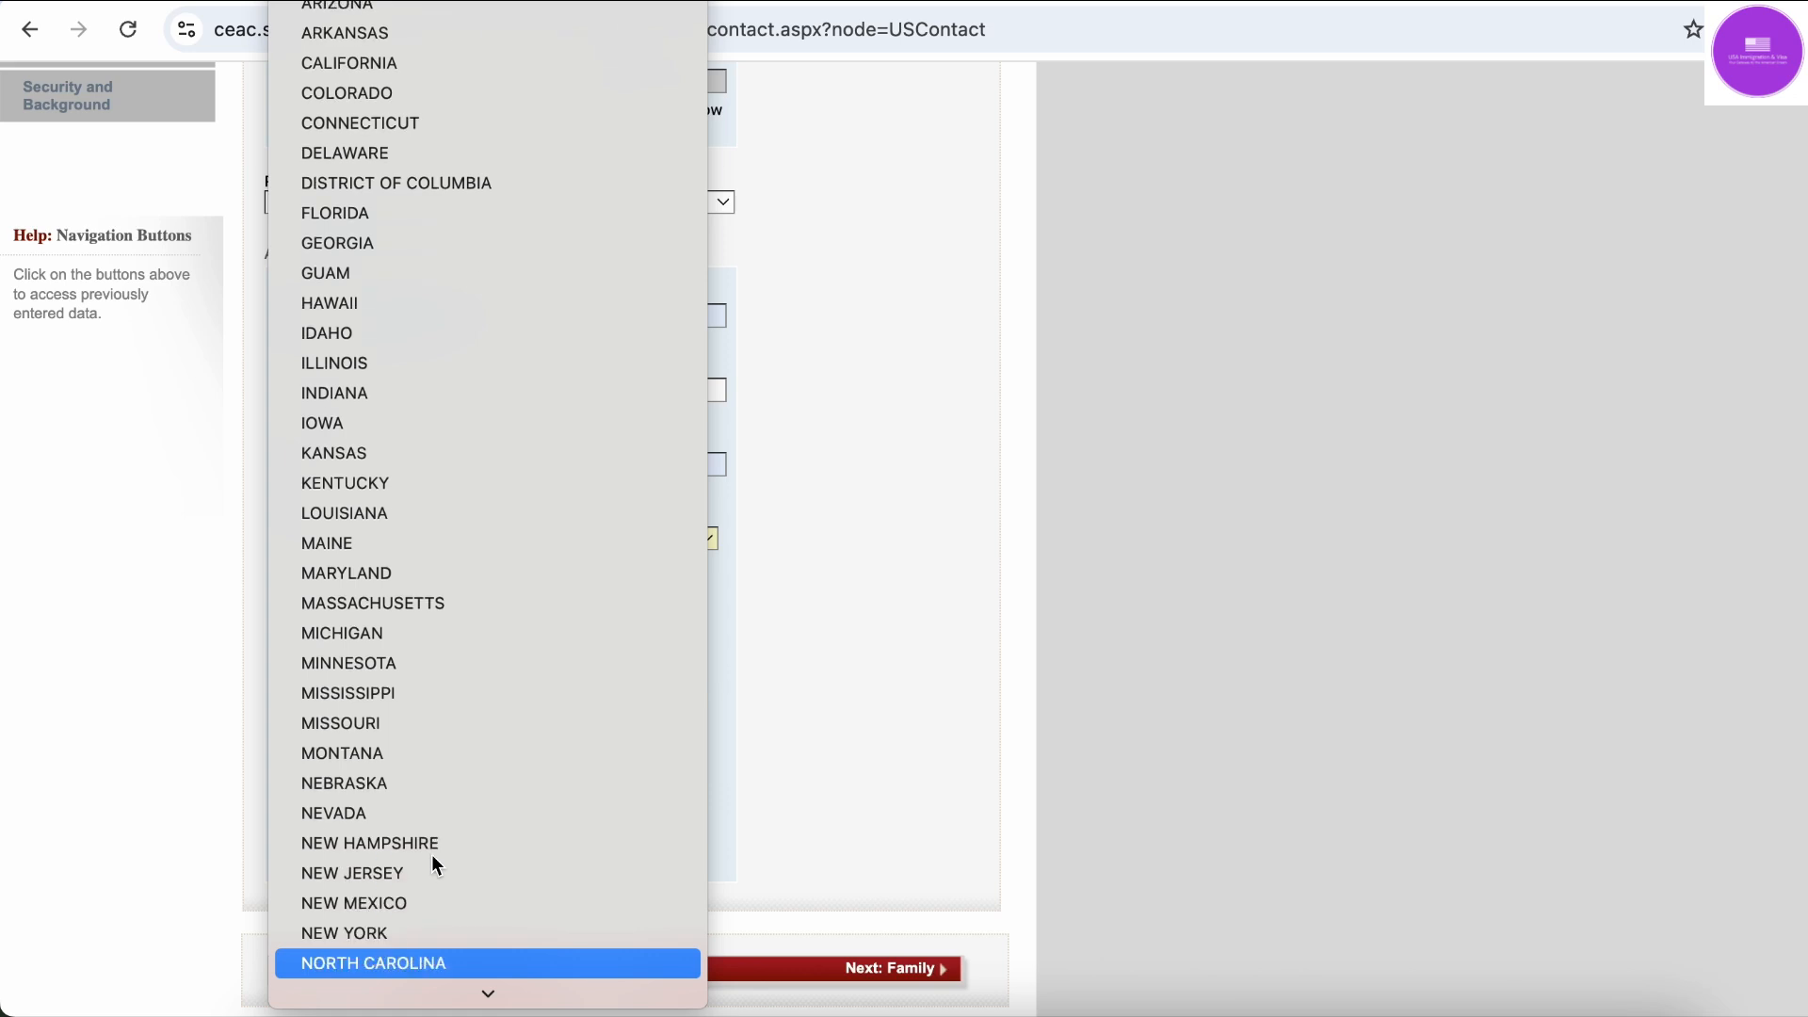
key("Up")
key("Return")
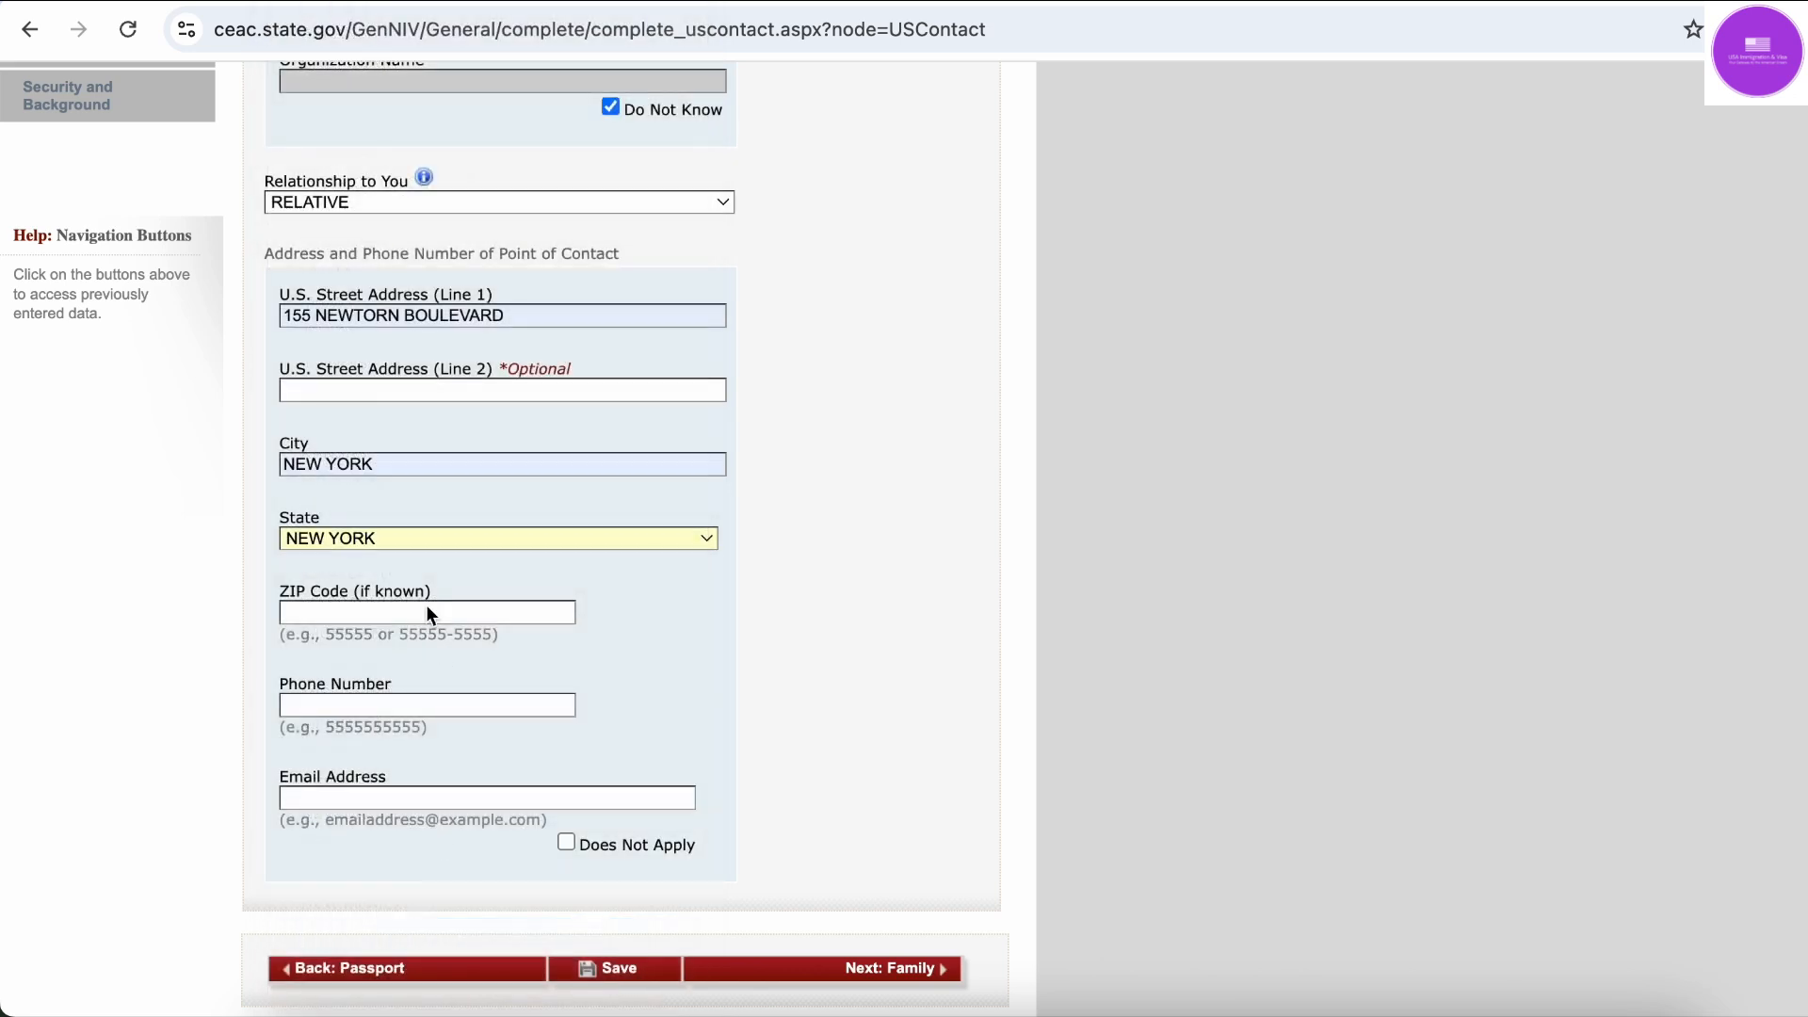
Fill in the U.S. contact's ZIP code, phone number and email address
left_click(426, 612)
left_click(445, 663)
left_click(415, 708)
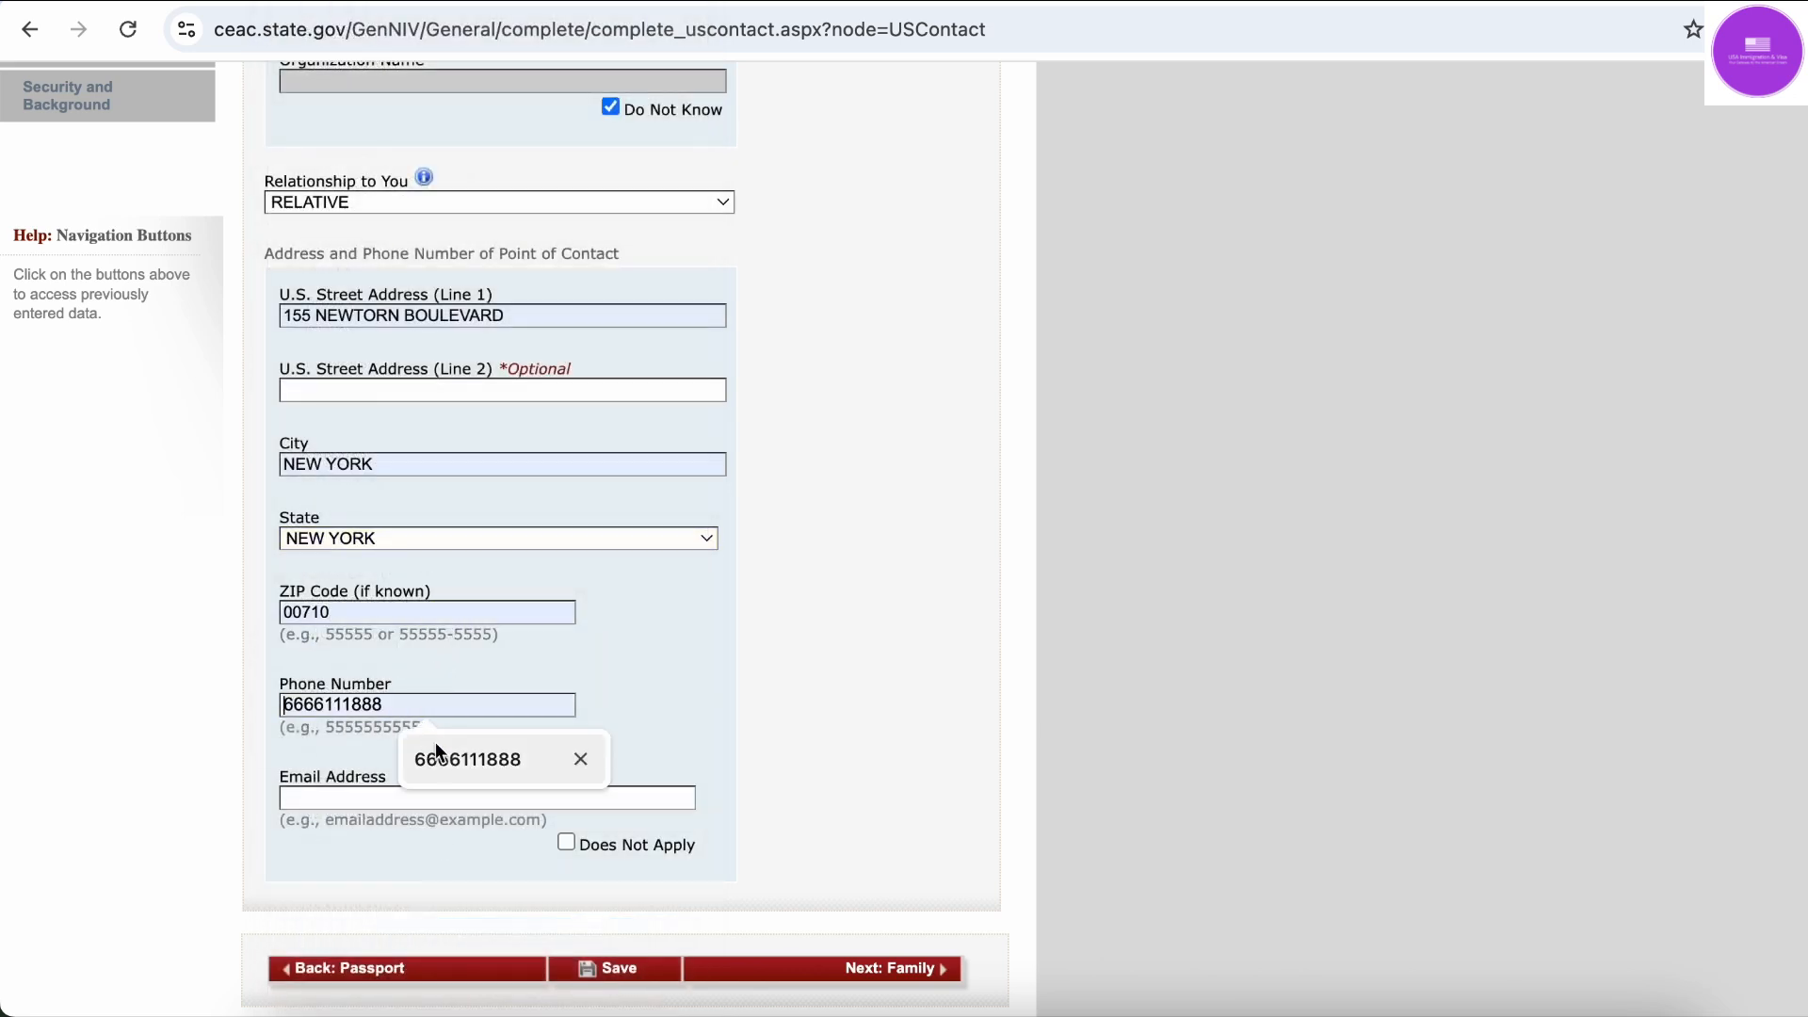
left_click(438, 746)
left_click(414, 797)
left_click(460, 835)
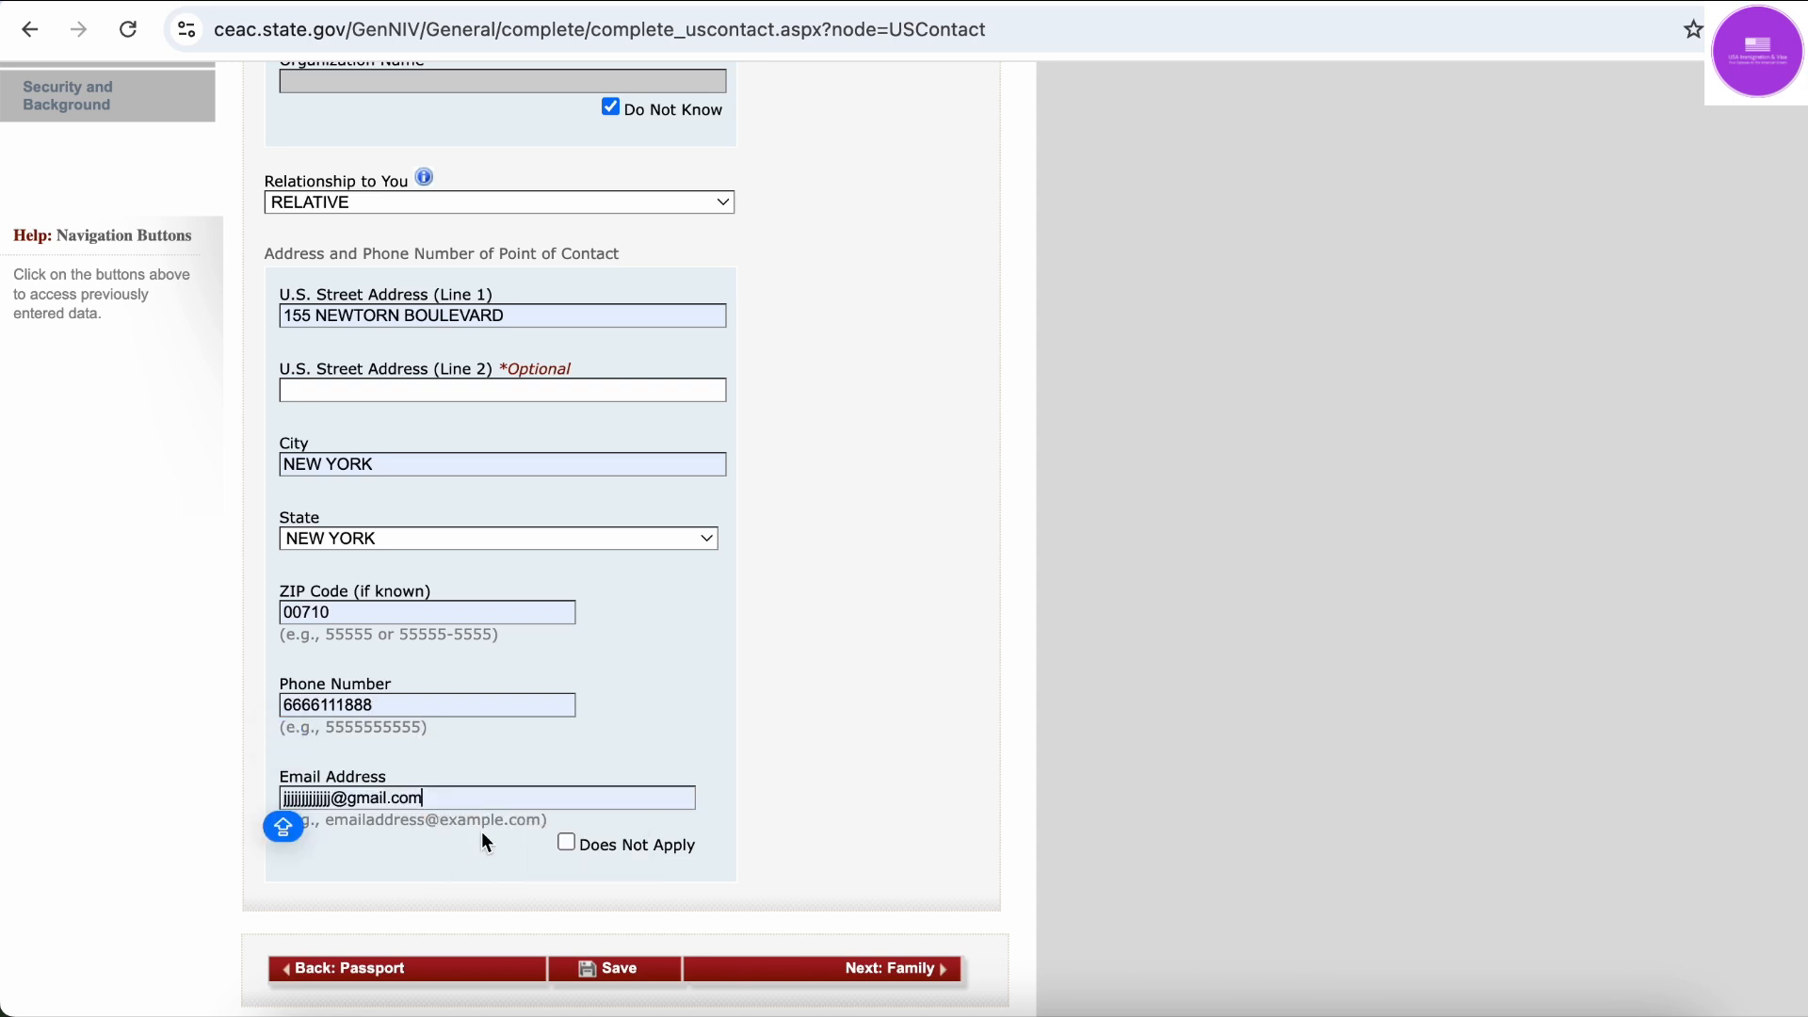
Save the U.S. Point of Contact section, continue the application and proceed to the Family section
scroll(761, 808, "down", 3)
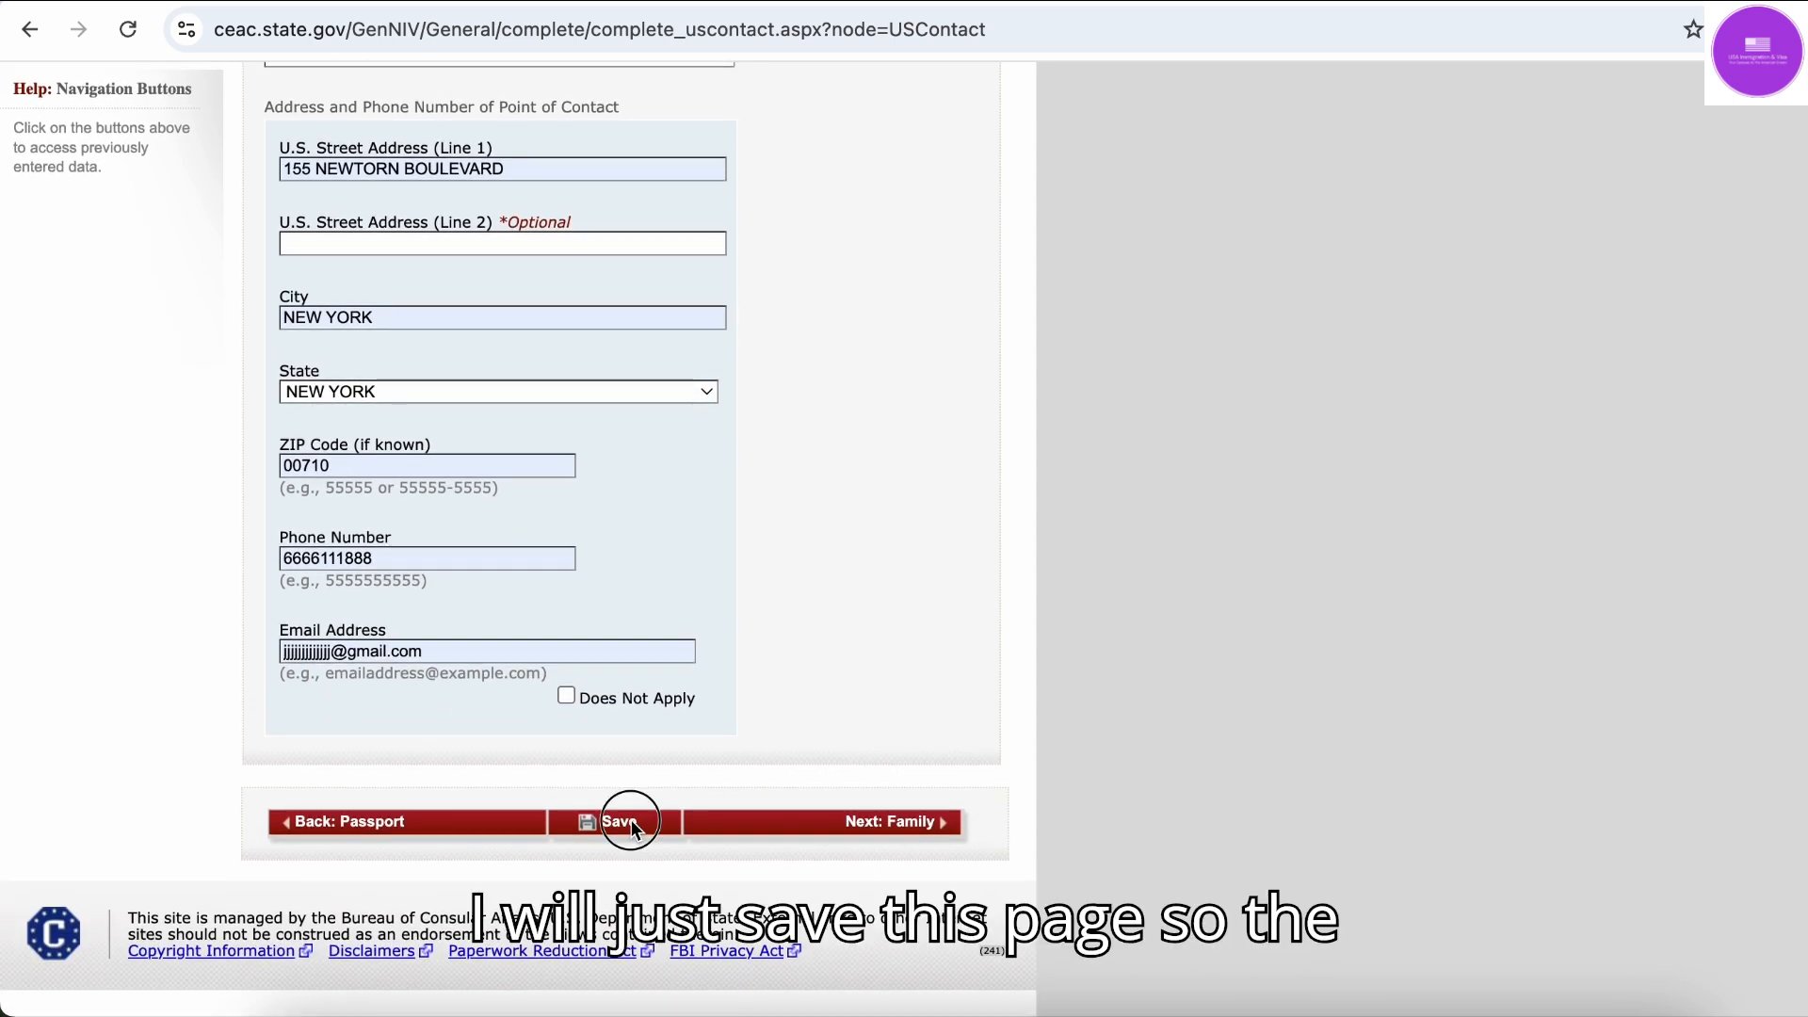
left_click(629, 824)
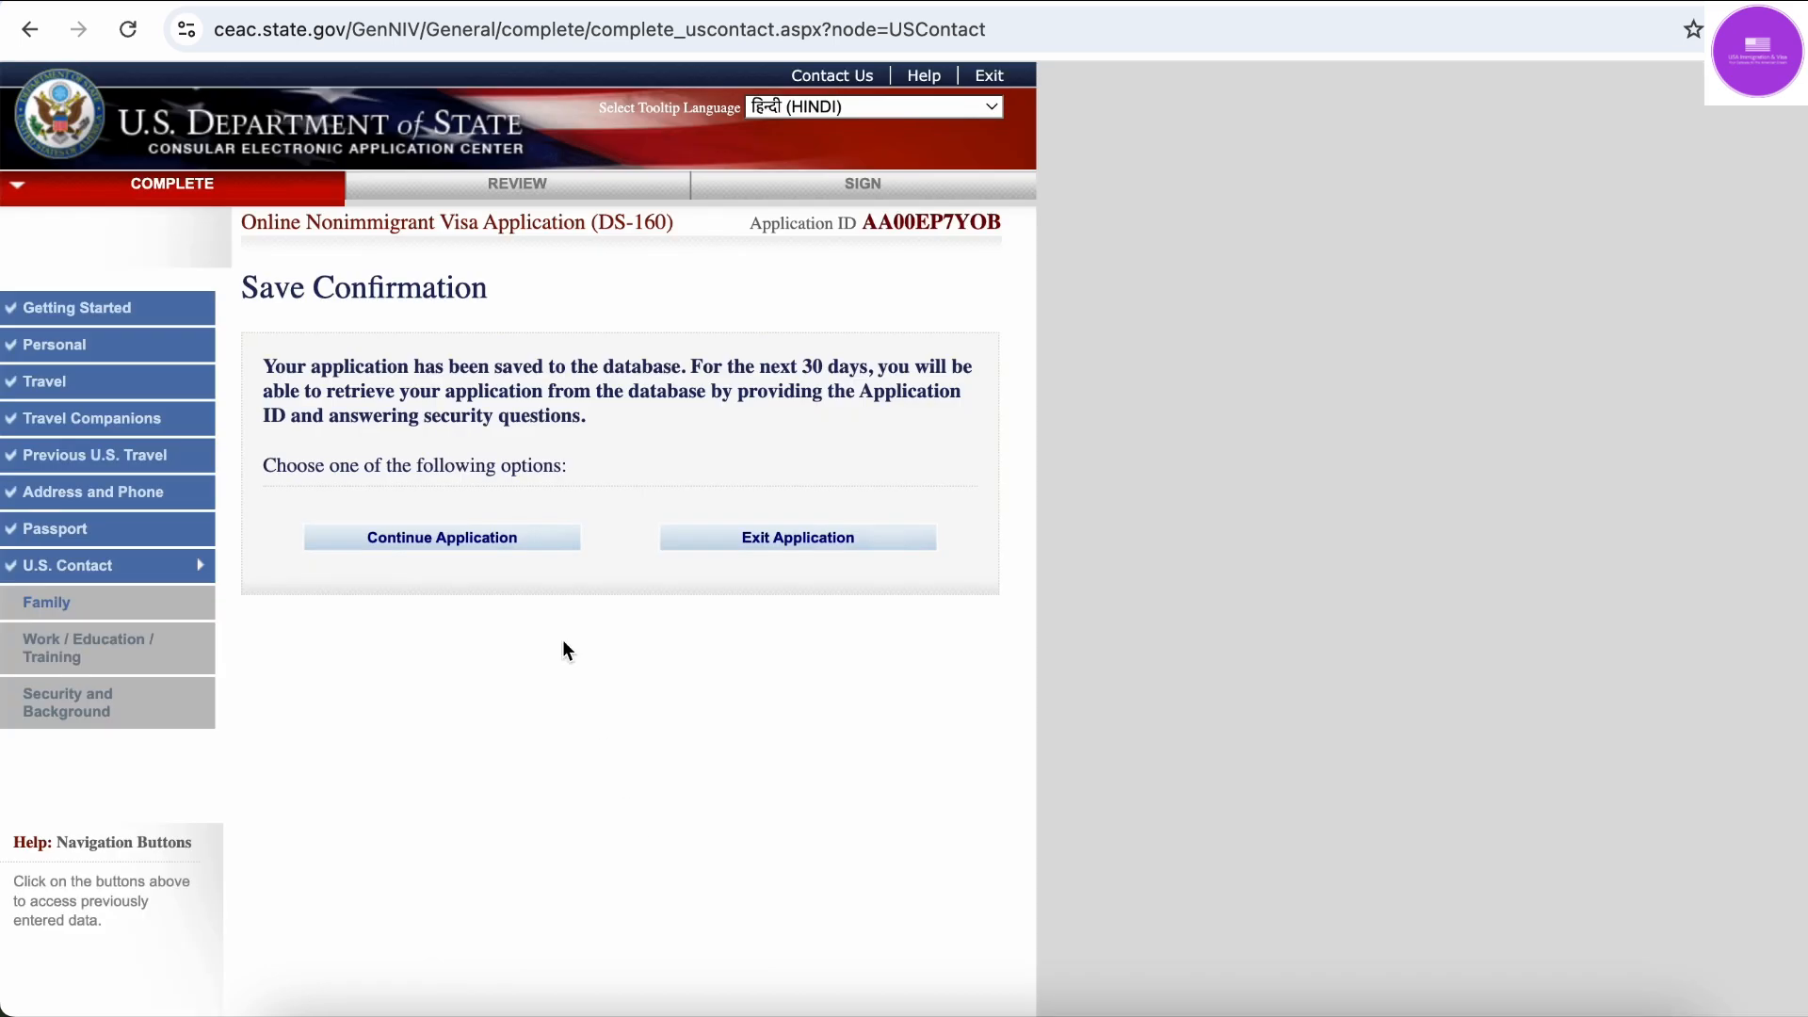
left_click(494, 540)
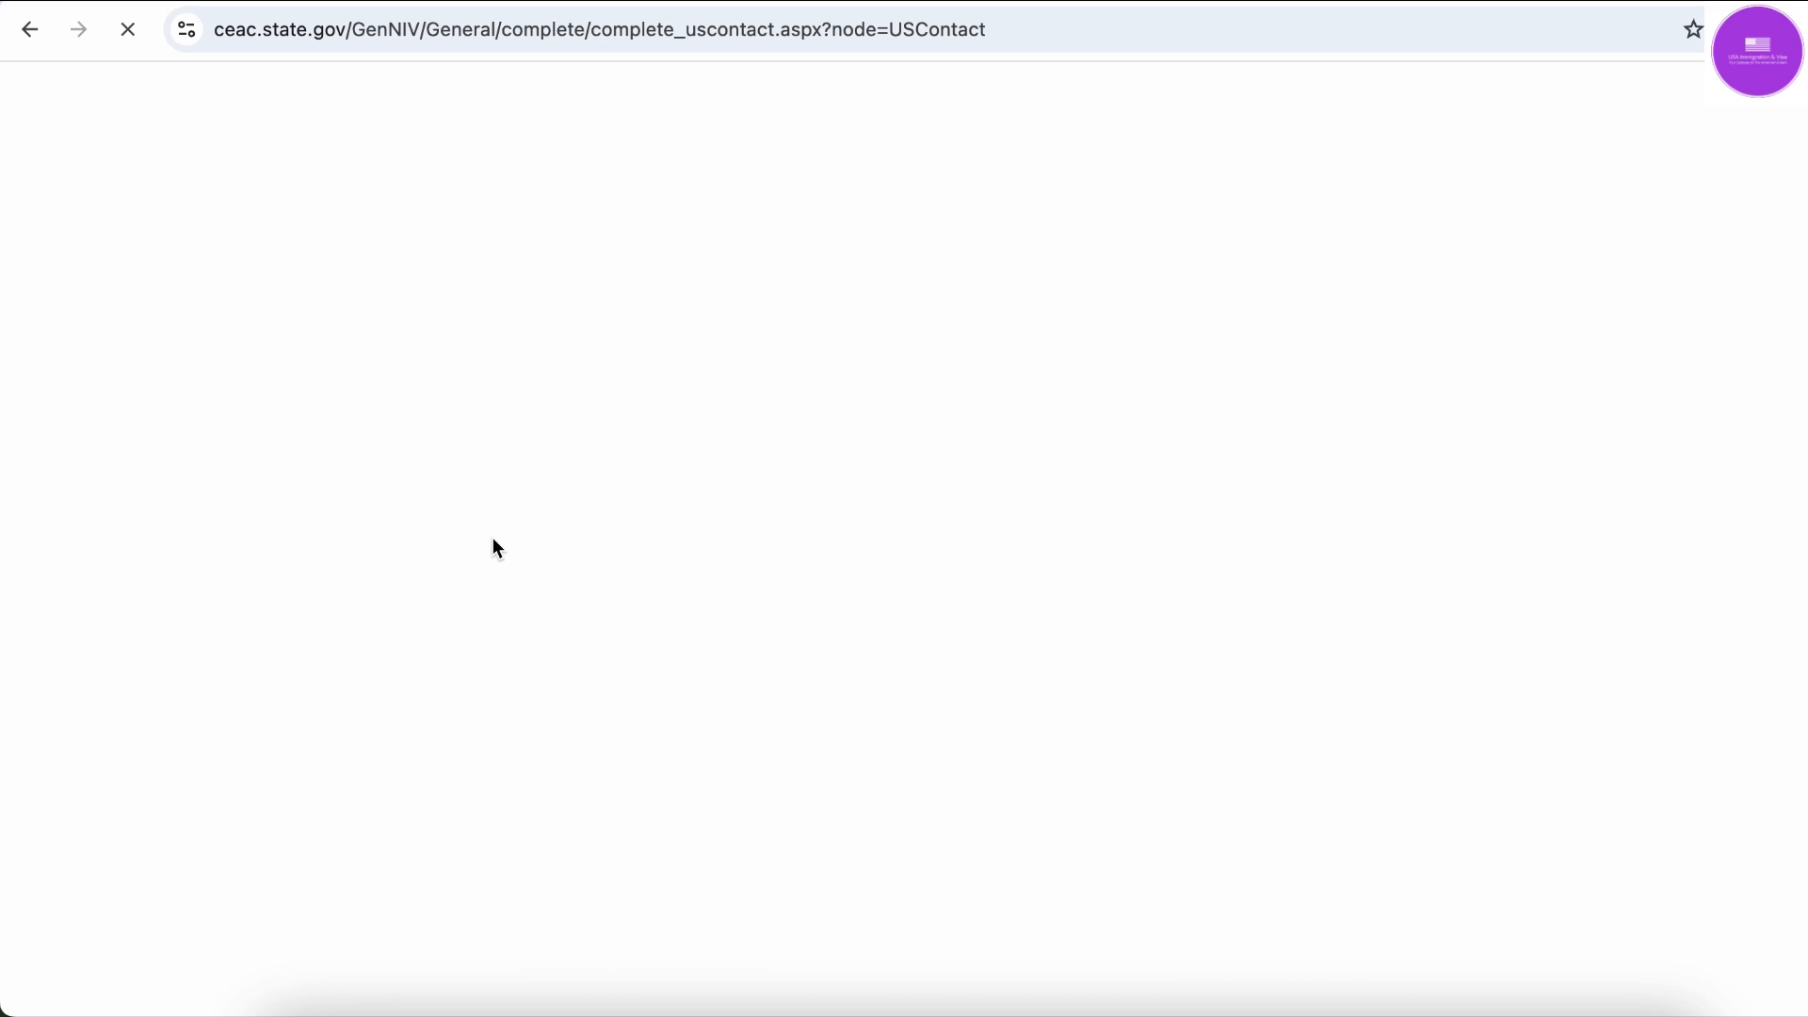
scroll(494, 539, "down", 10)
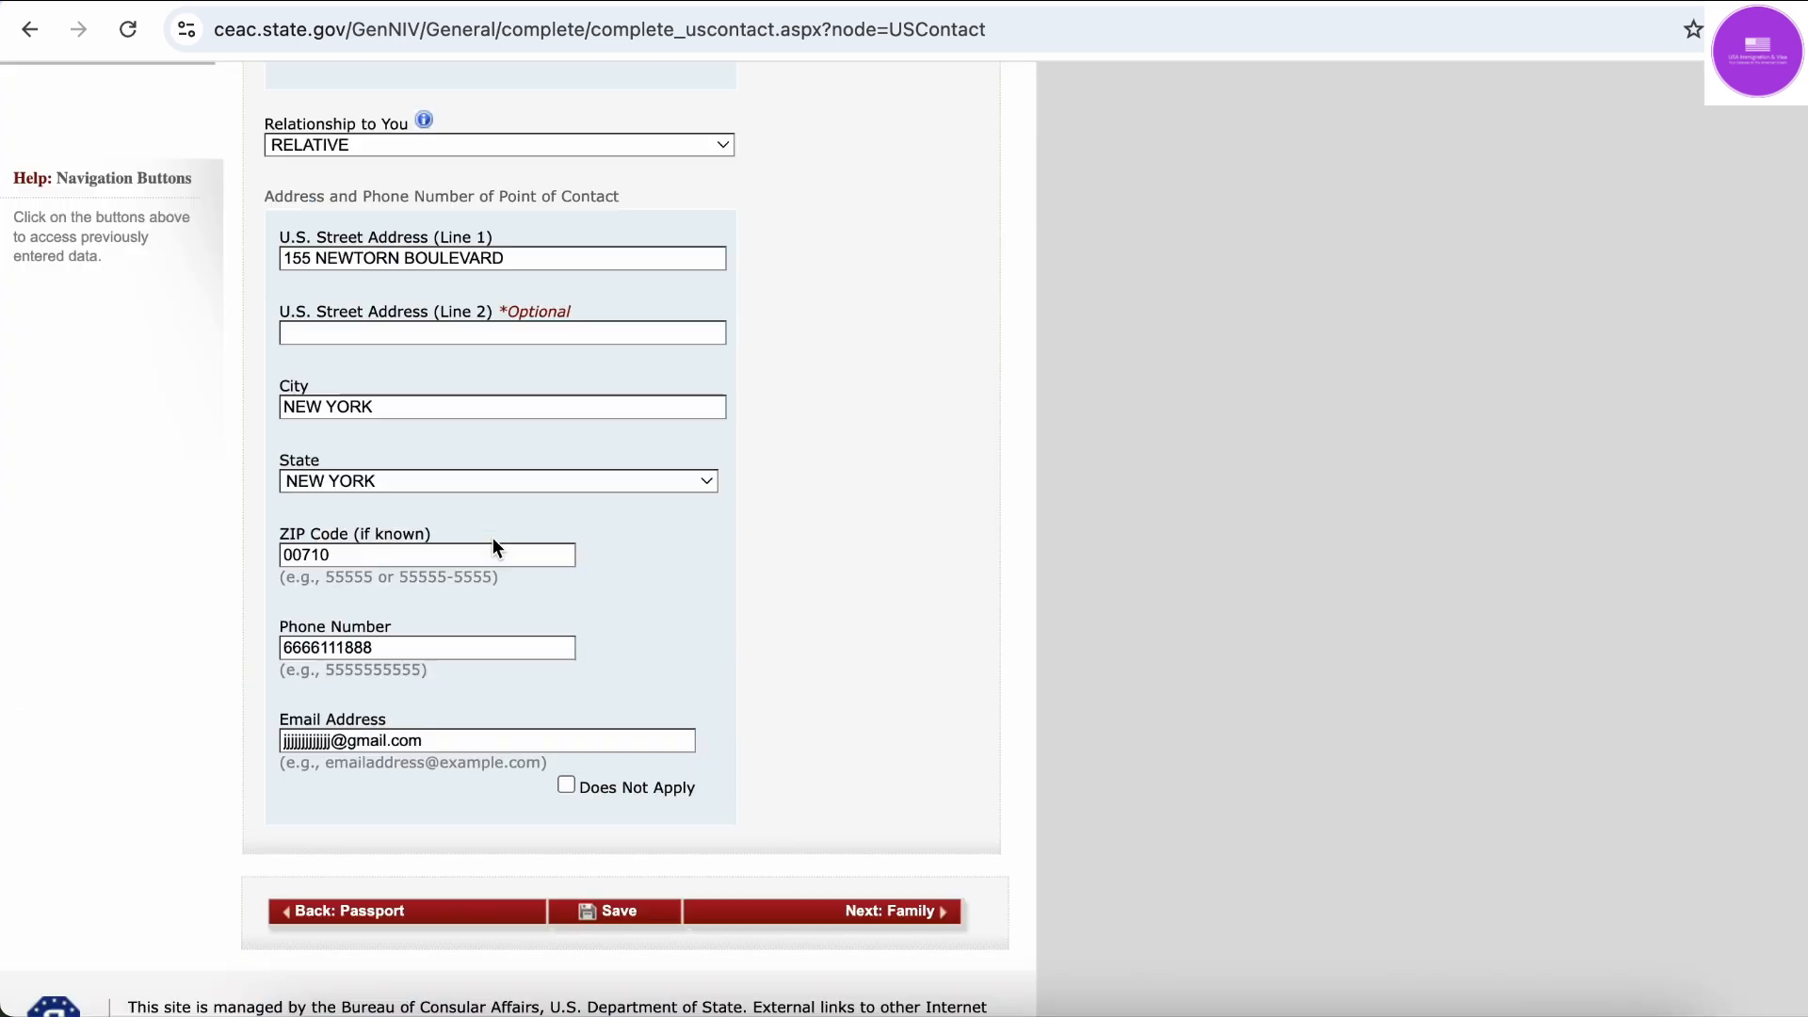
left_click(908, 825)
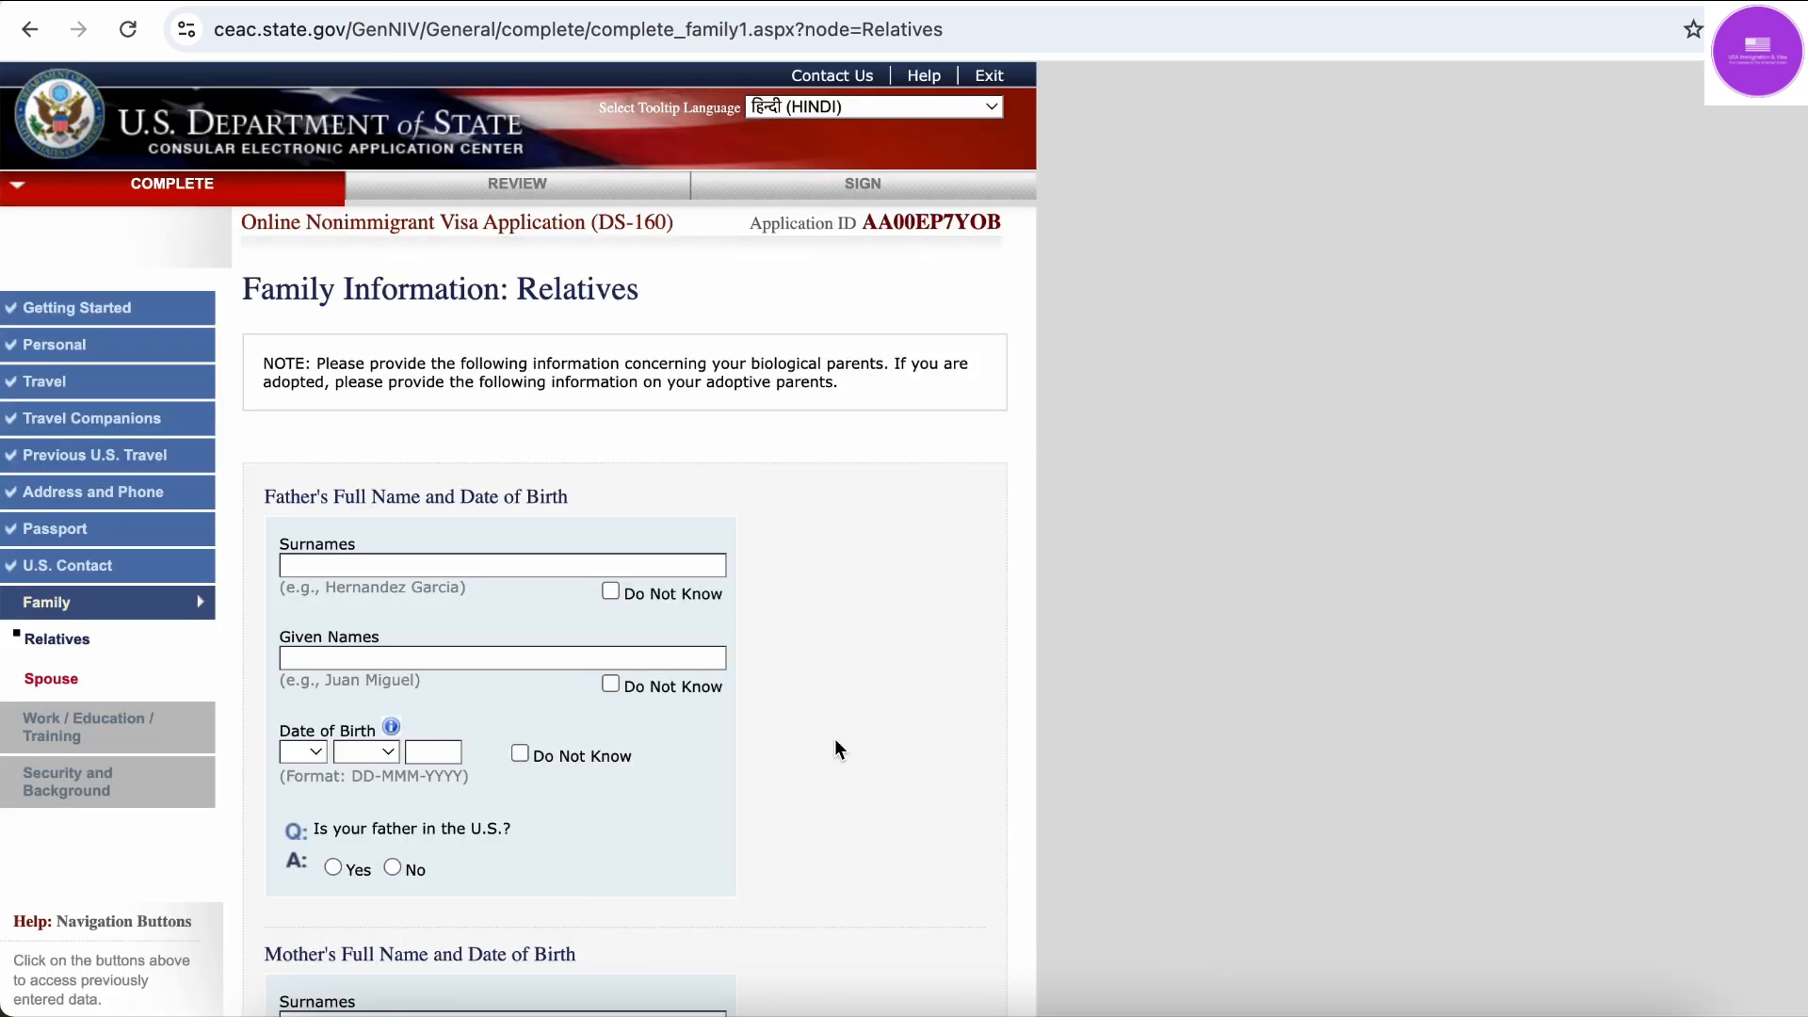
Fill in the father's surname and given name in the Relatives section
scroll(452, 833, "down", 5)
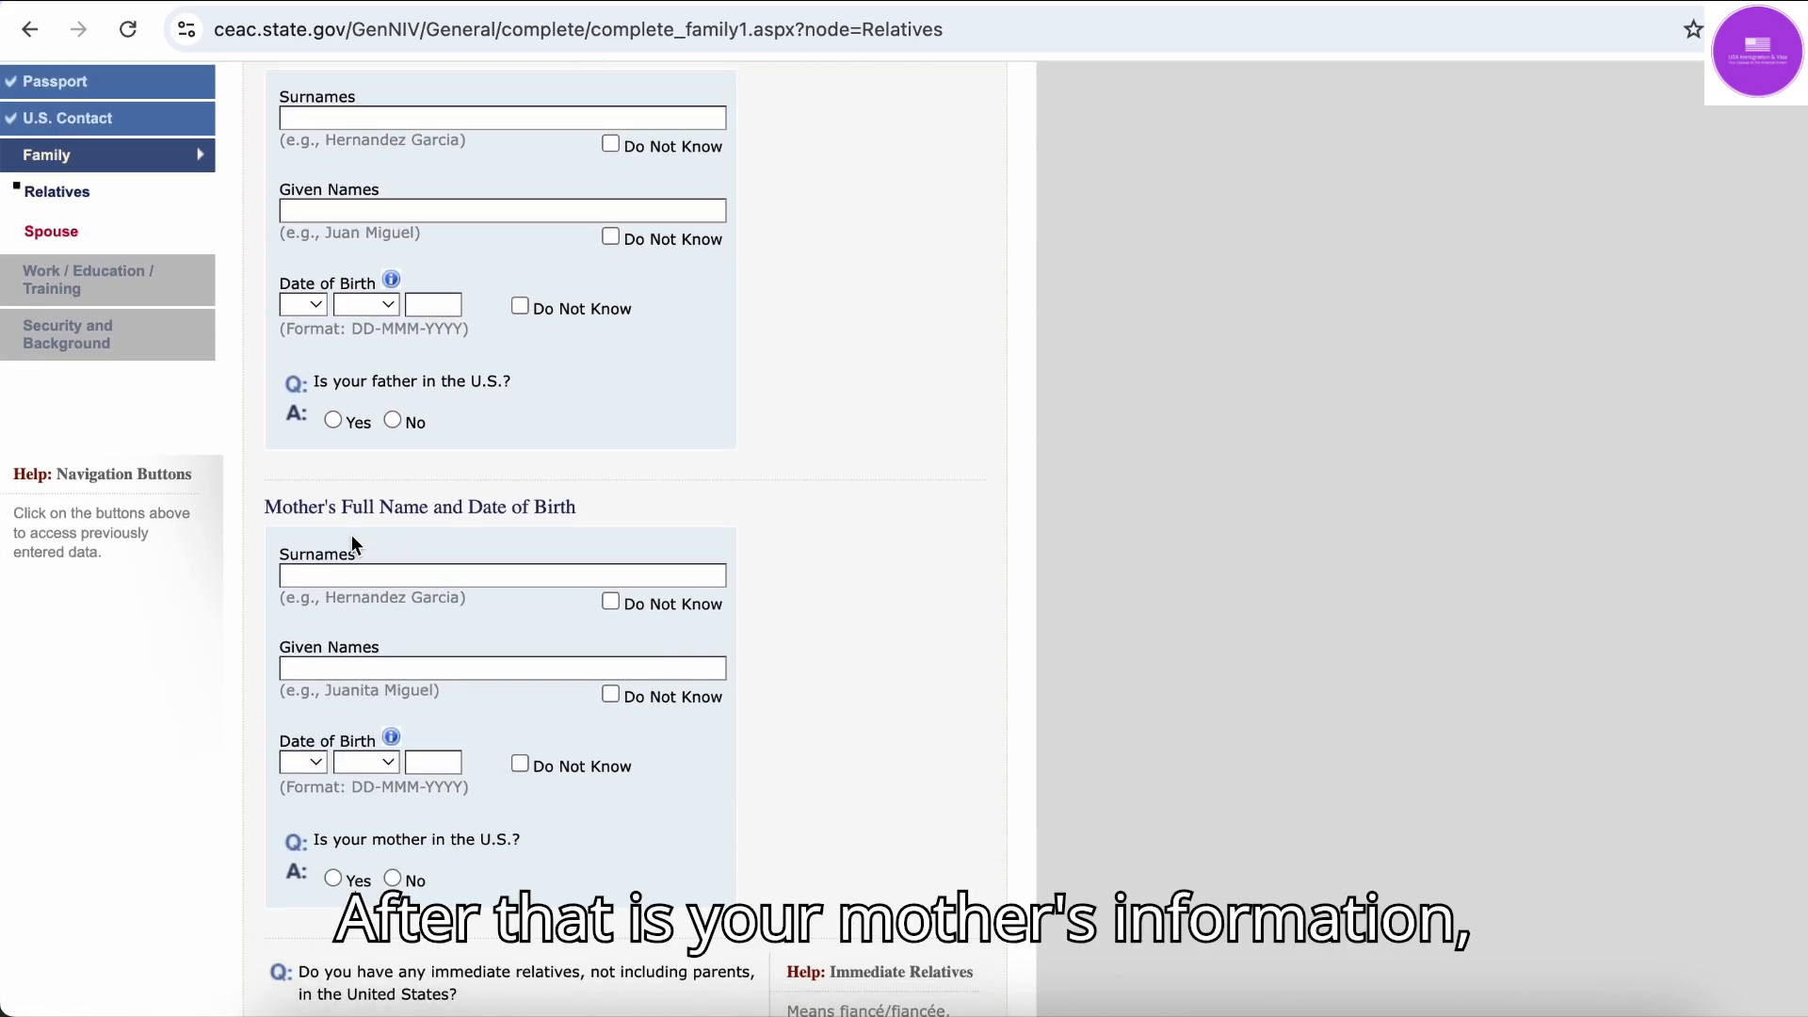
scroll(450, 794, "down", 4)
scroll(452, 565, "up", 9)
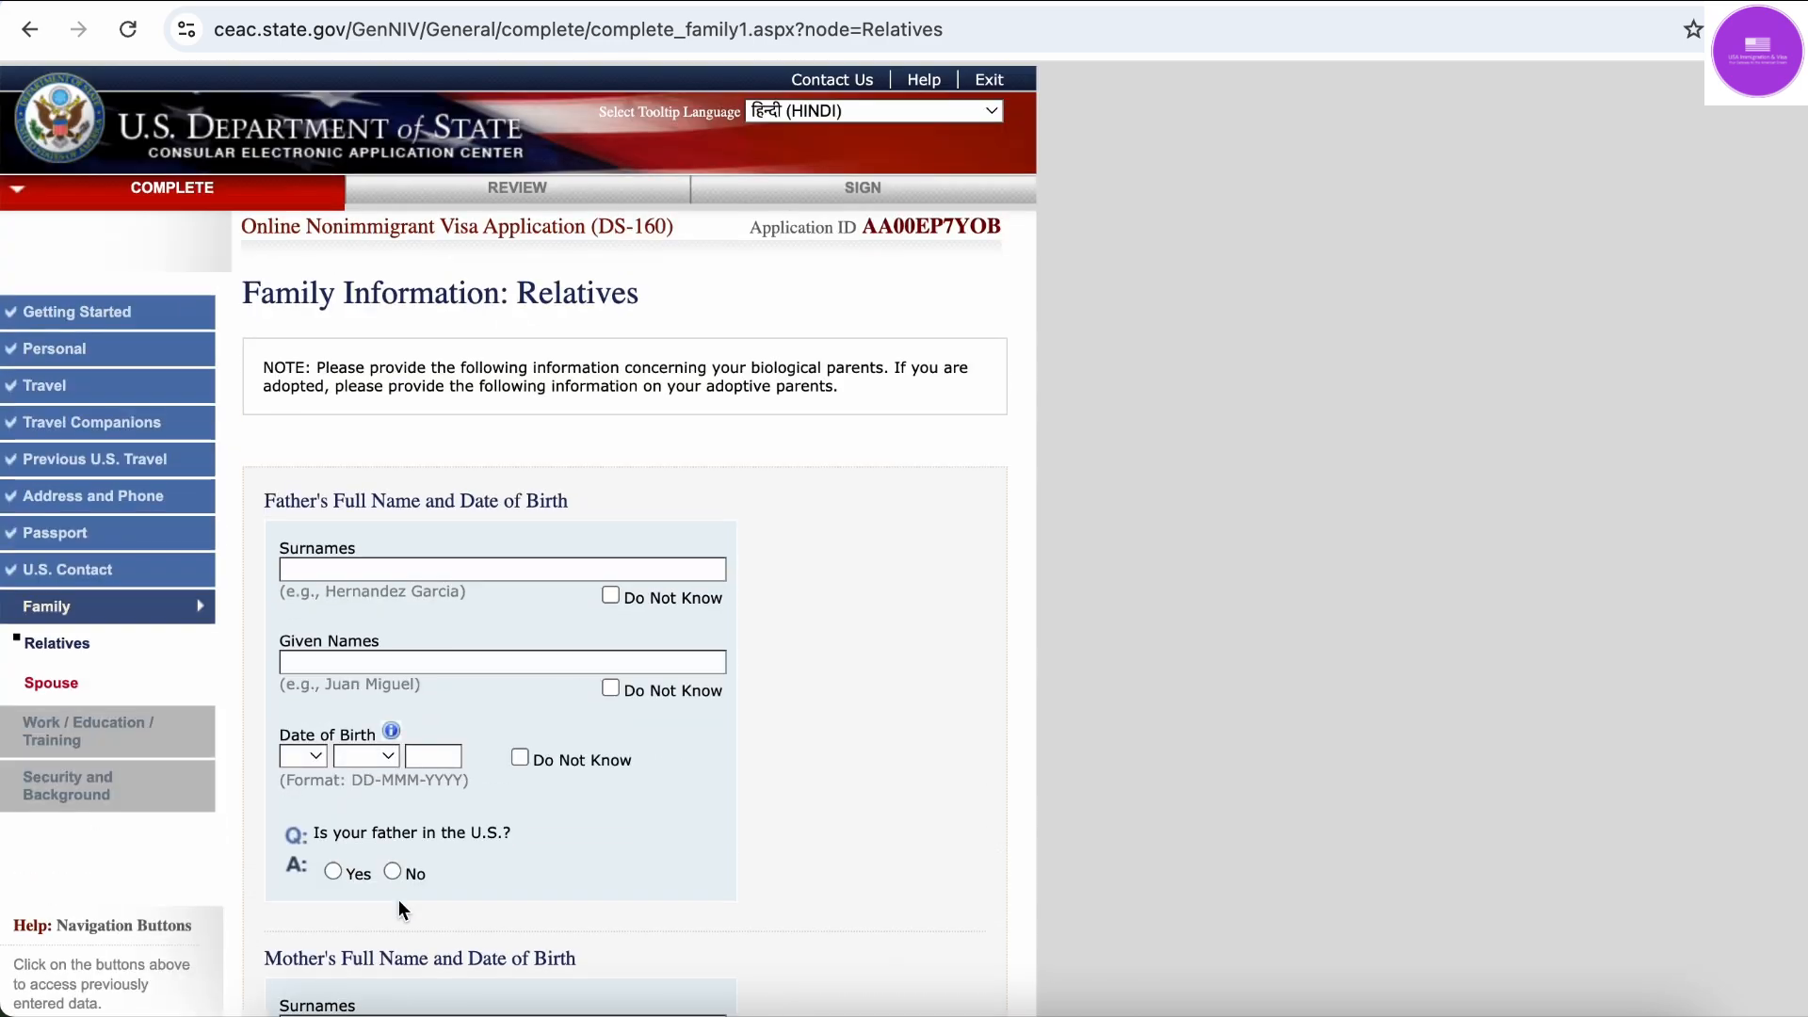
left_click(389, 566)
left_click(456, 619)
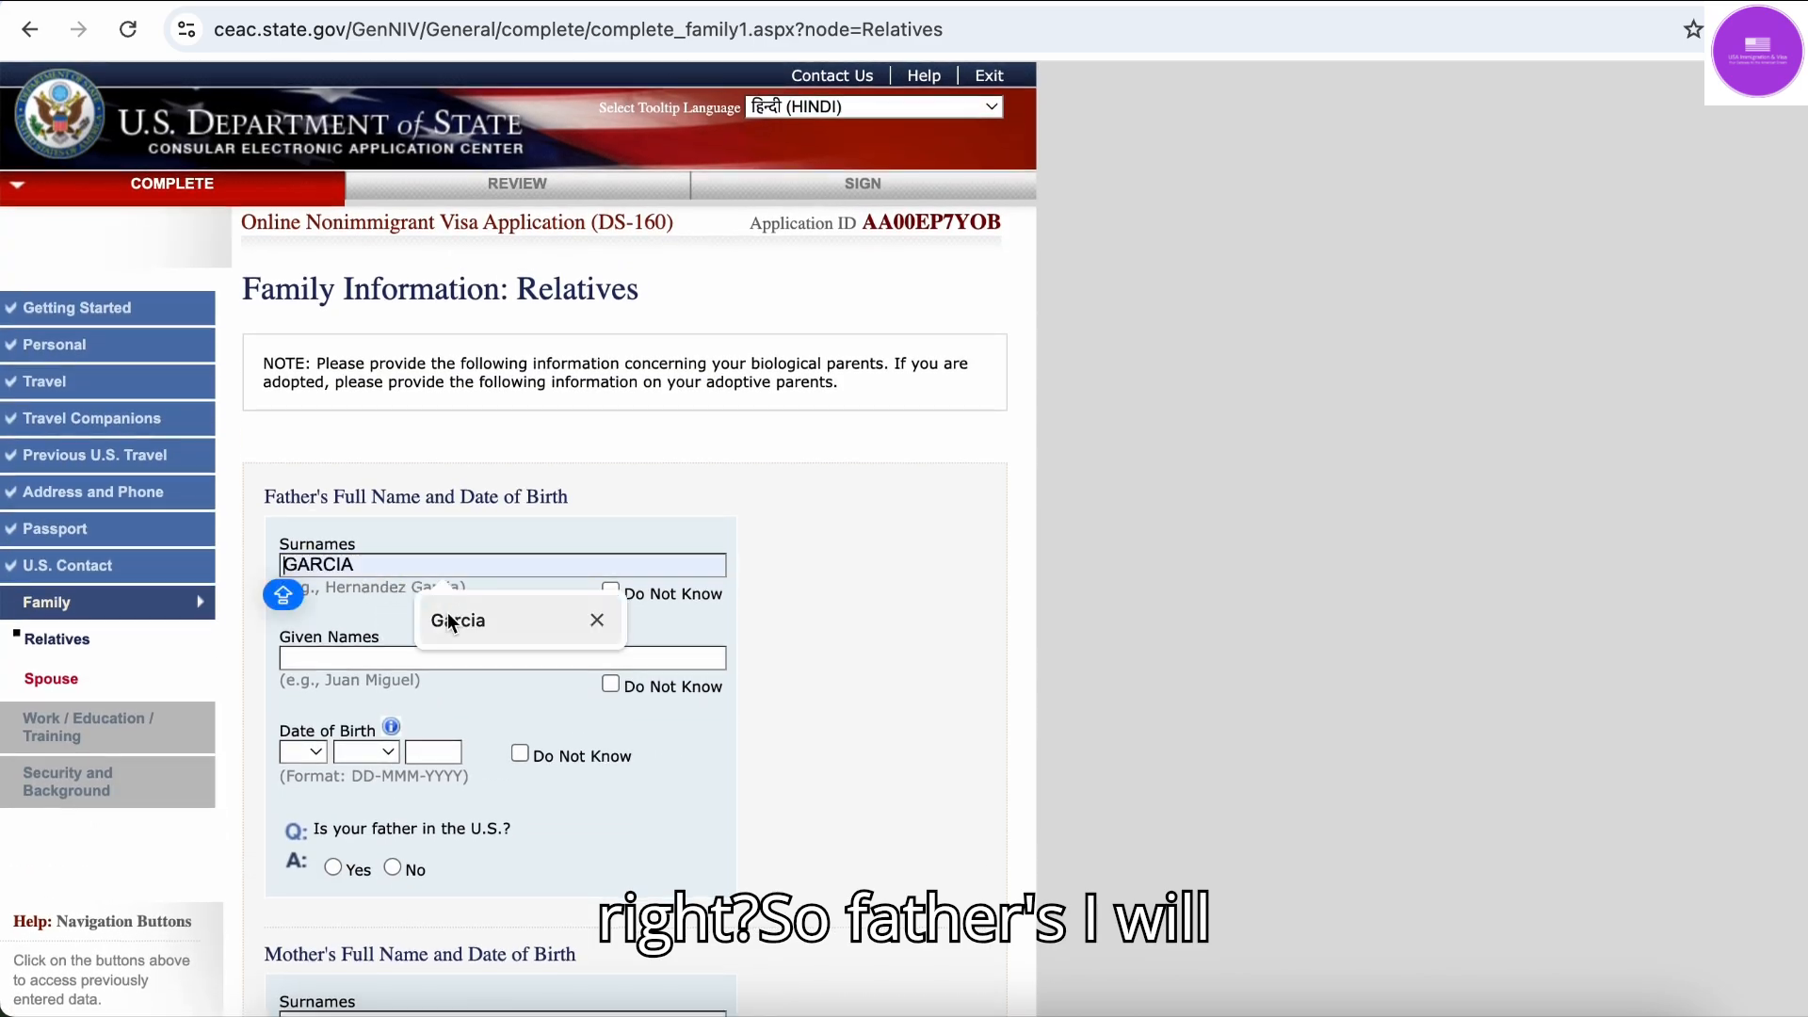
left_click(418, 656)
left_click(466, 712)
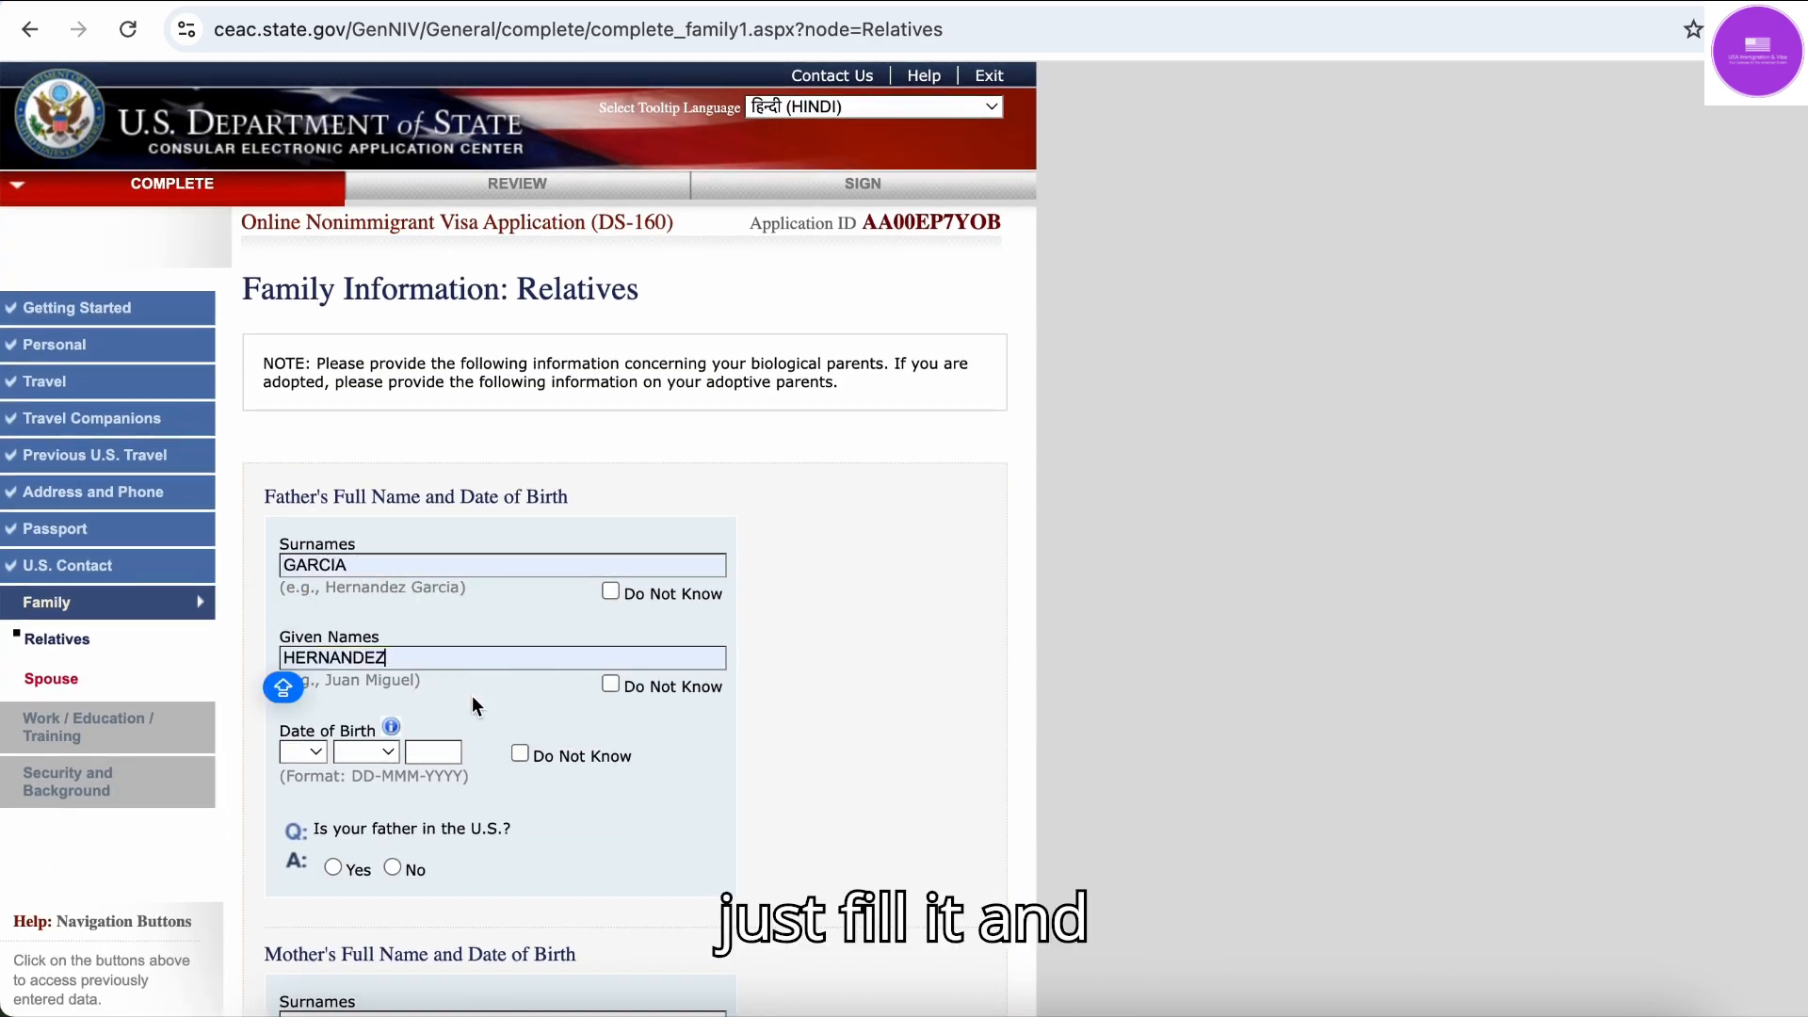
Enter the day, month and year of the father's date of birth
left_click(303, 752)
left_click(309, 795)
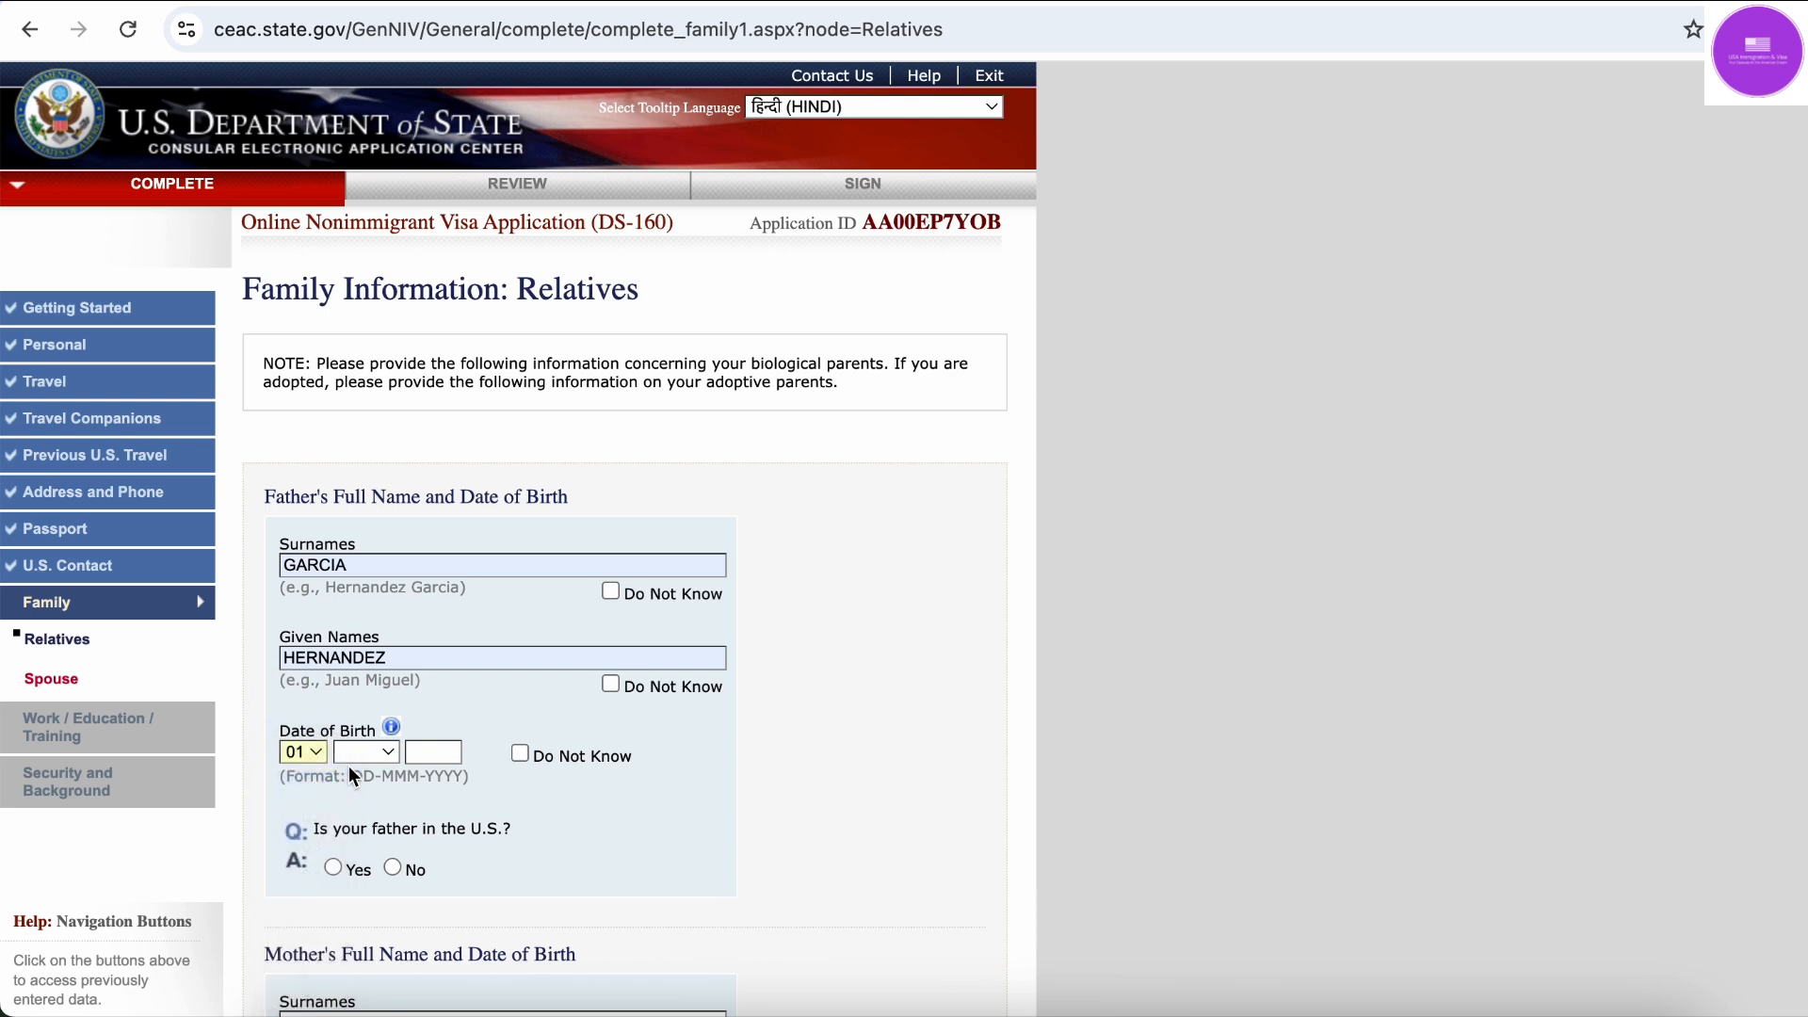
left_click(368, 751)
left_click(369, 790)
left_click(415, 759)
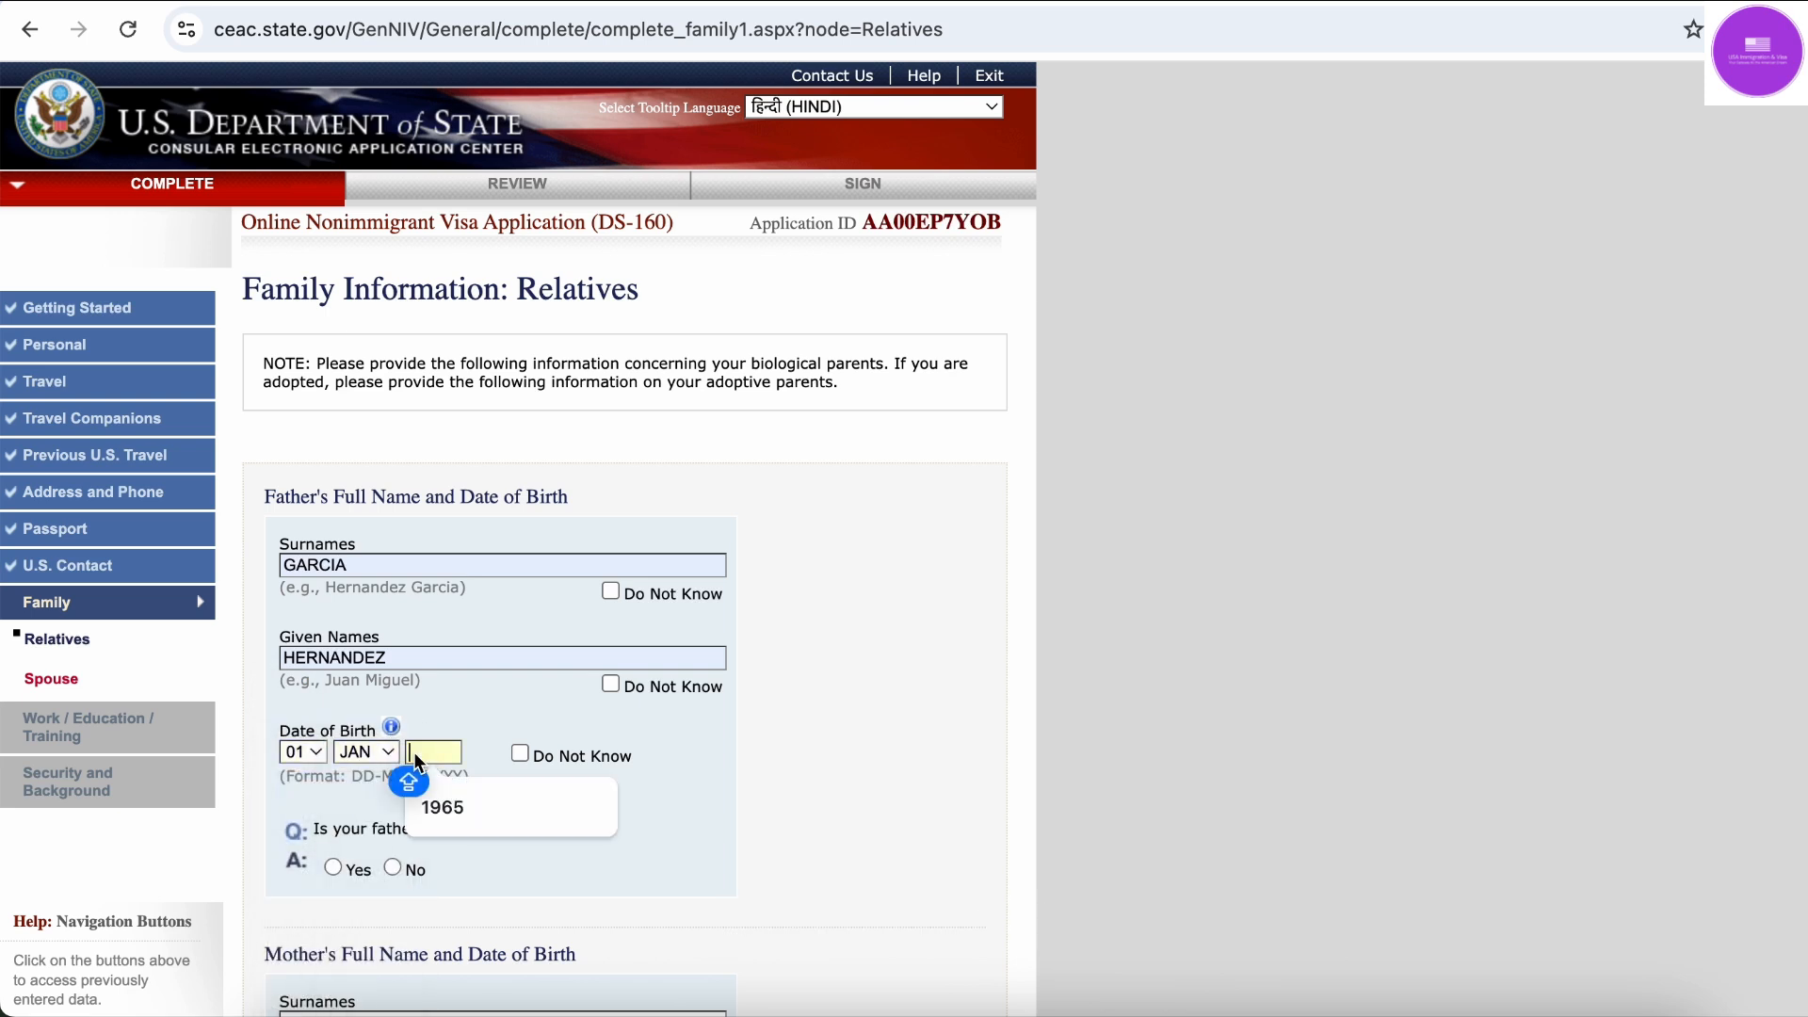
left_click(441, 806)
Answer Yes to whether the father is in the U.S. and try the U.S. CITIZEN and NONIMMIGRANT statuses
scroll(393, 625, "down", 3)
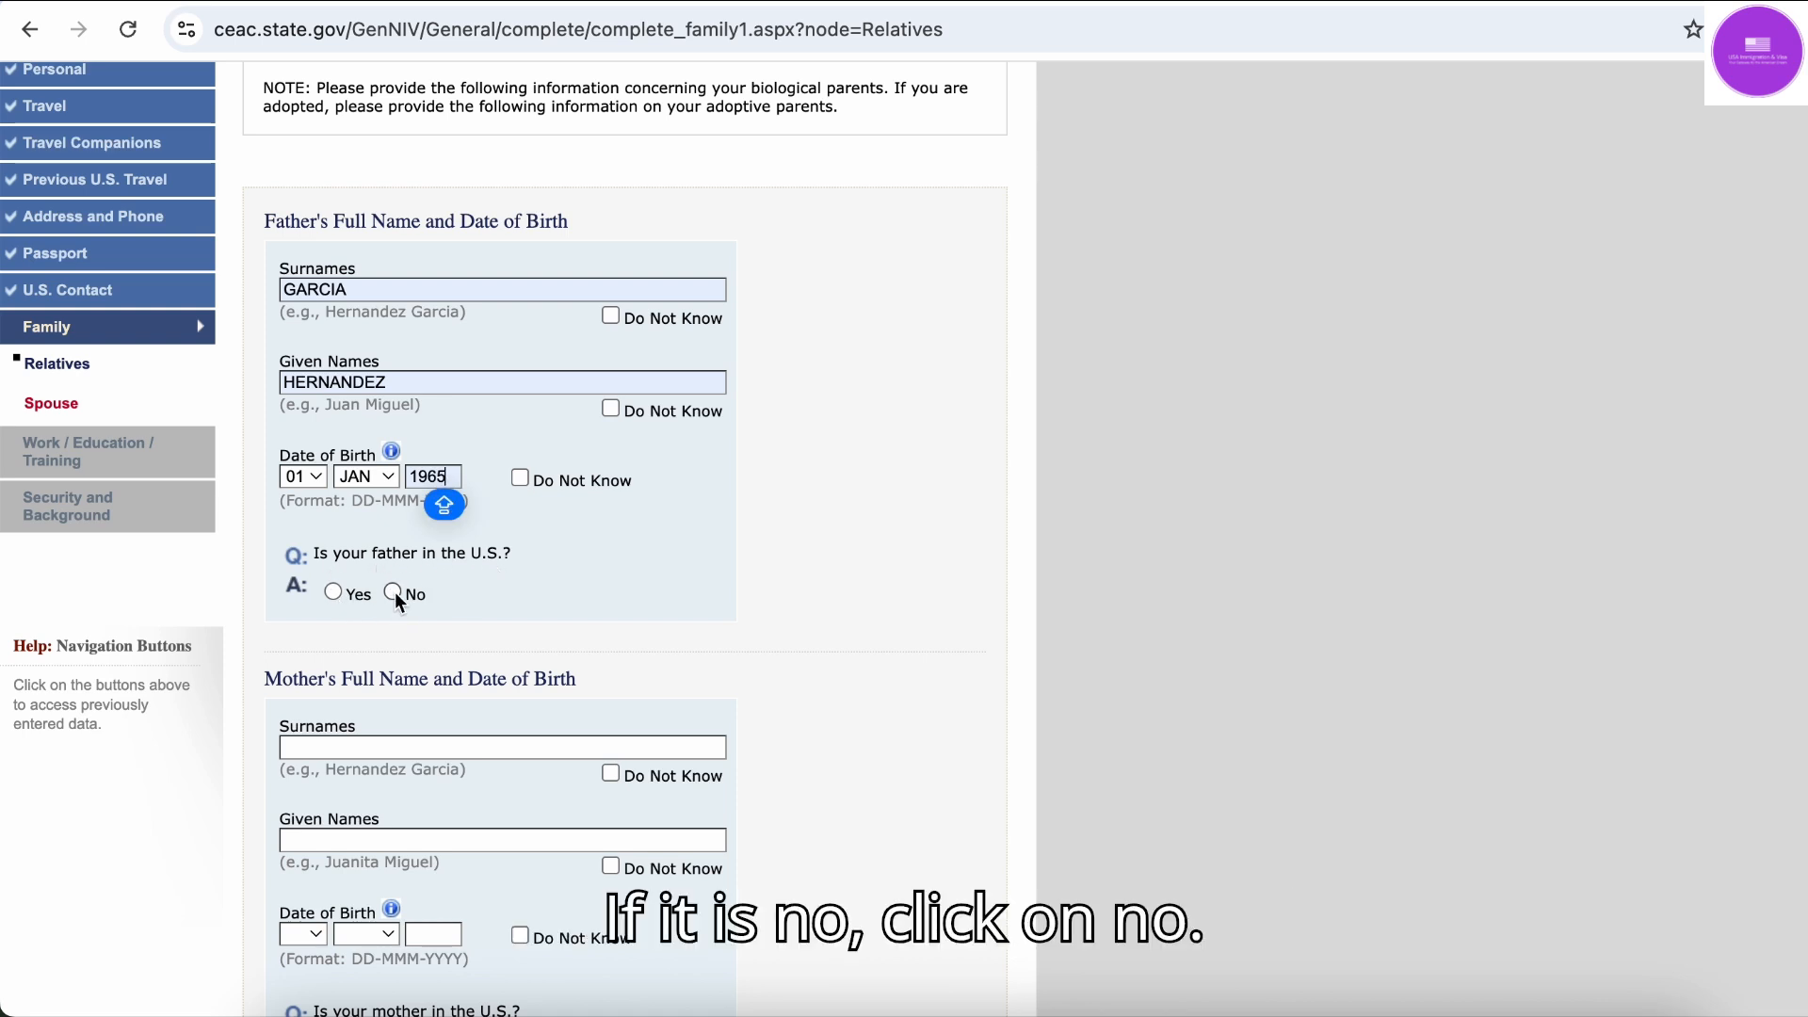
left_click(394, 592)
left_click(332, 591)
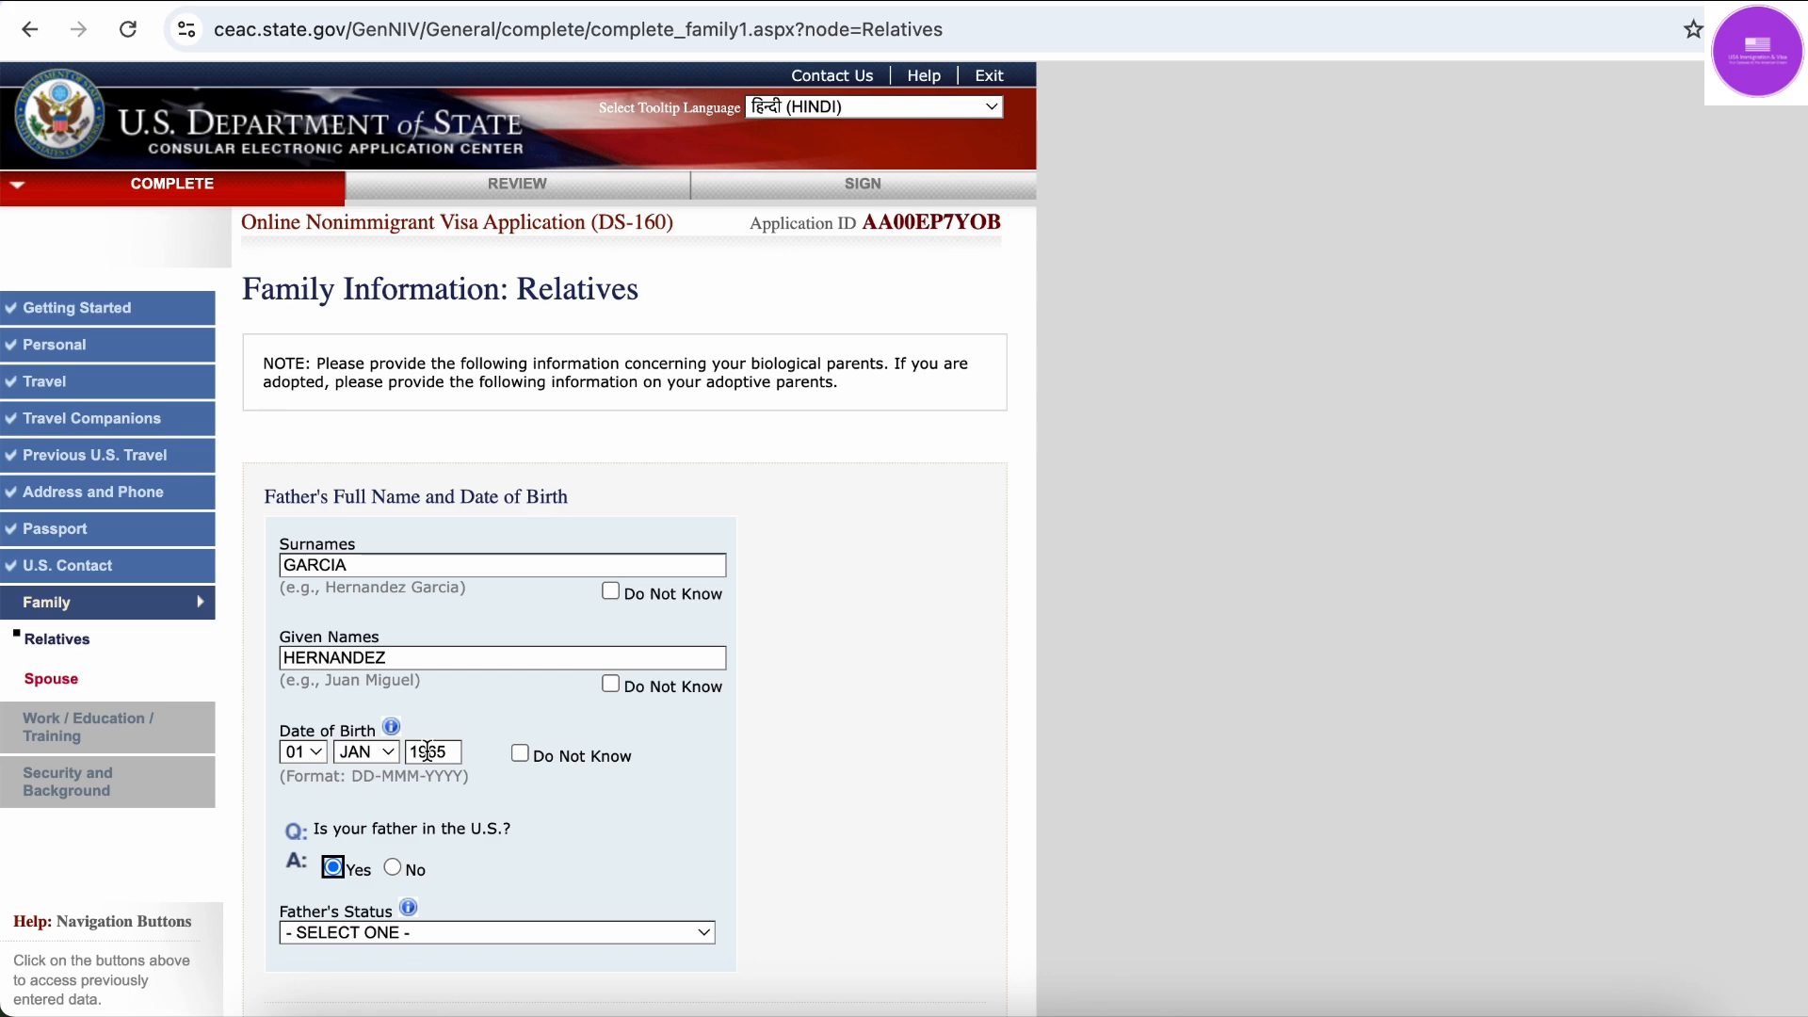
scroll(194, 797, "down", 5)
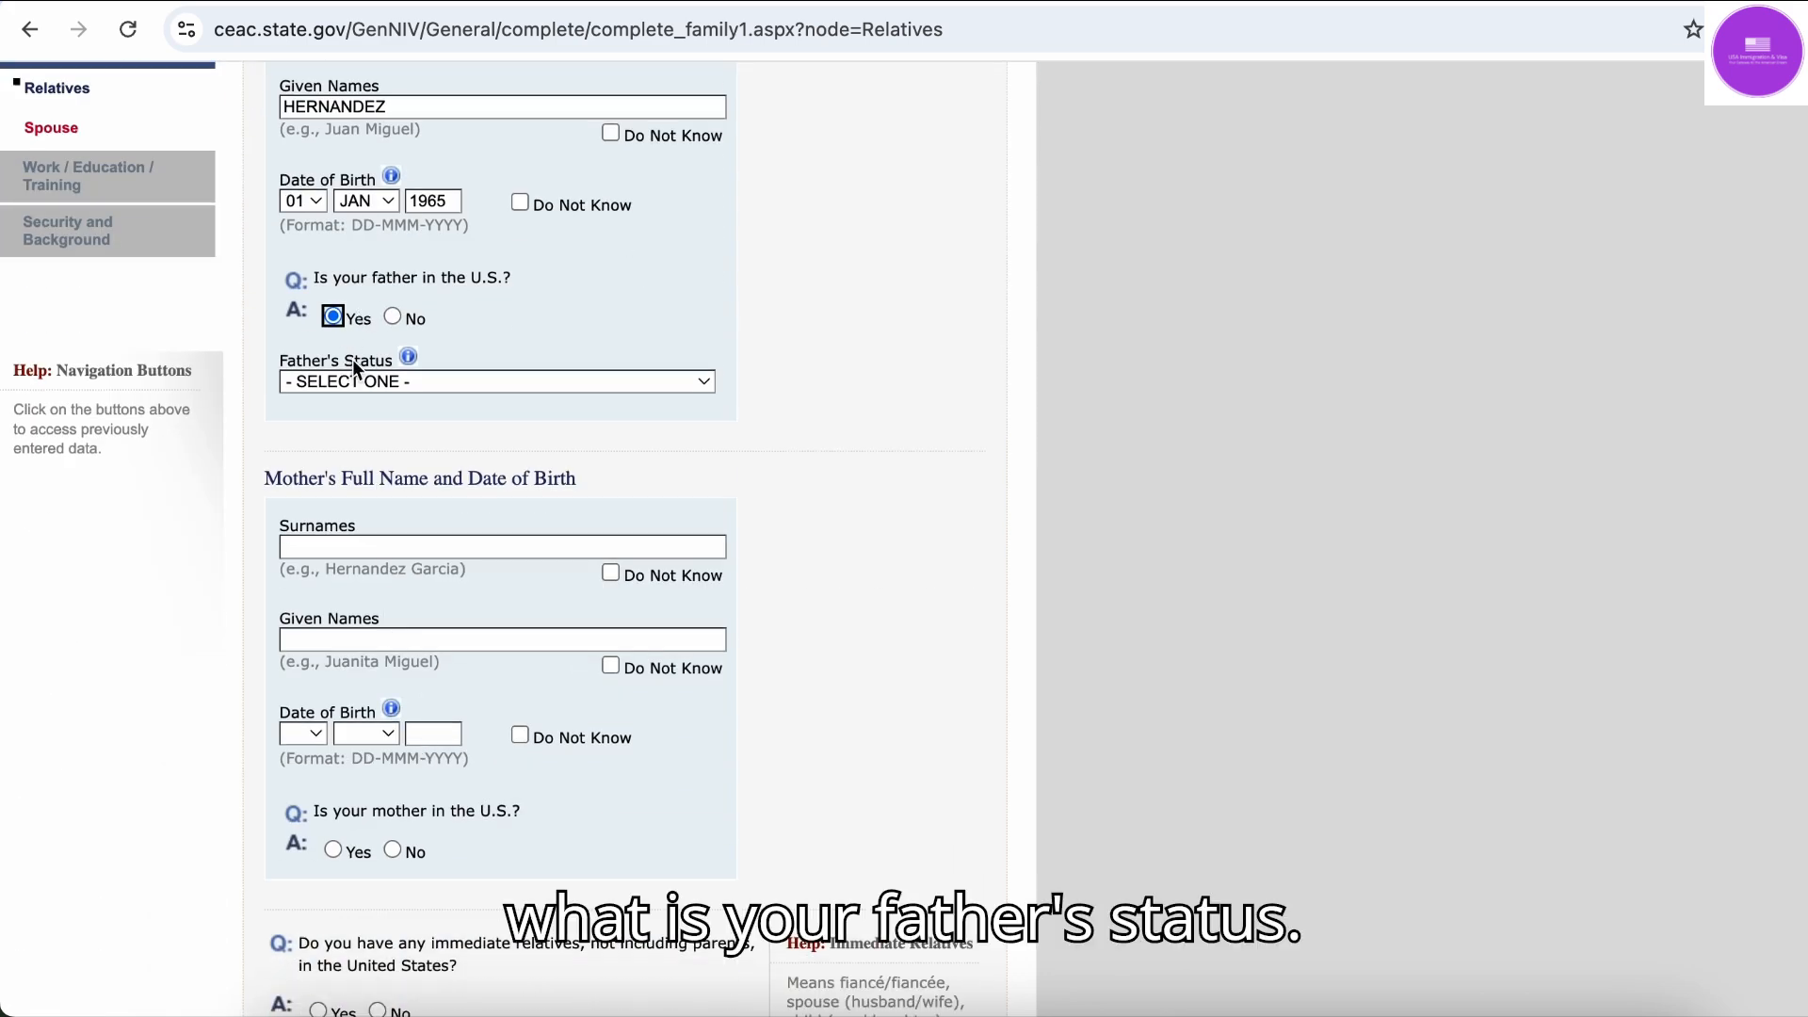
left_click(384, 384)
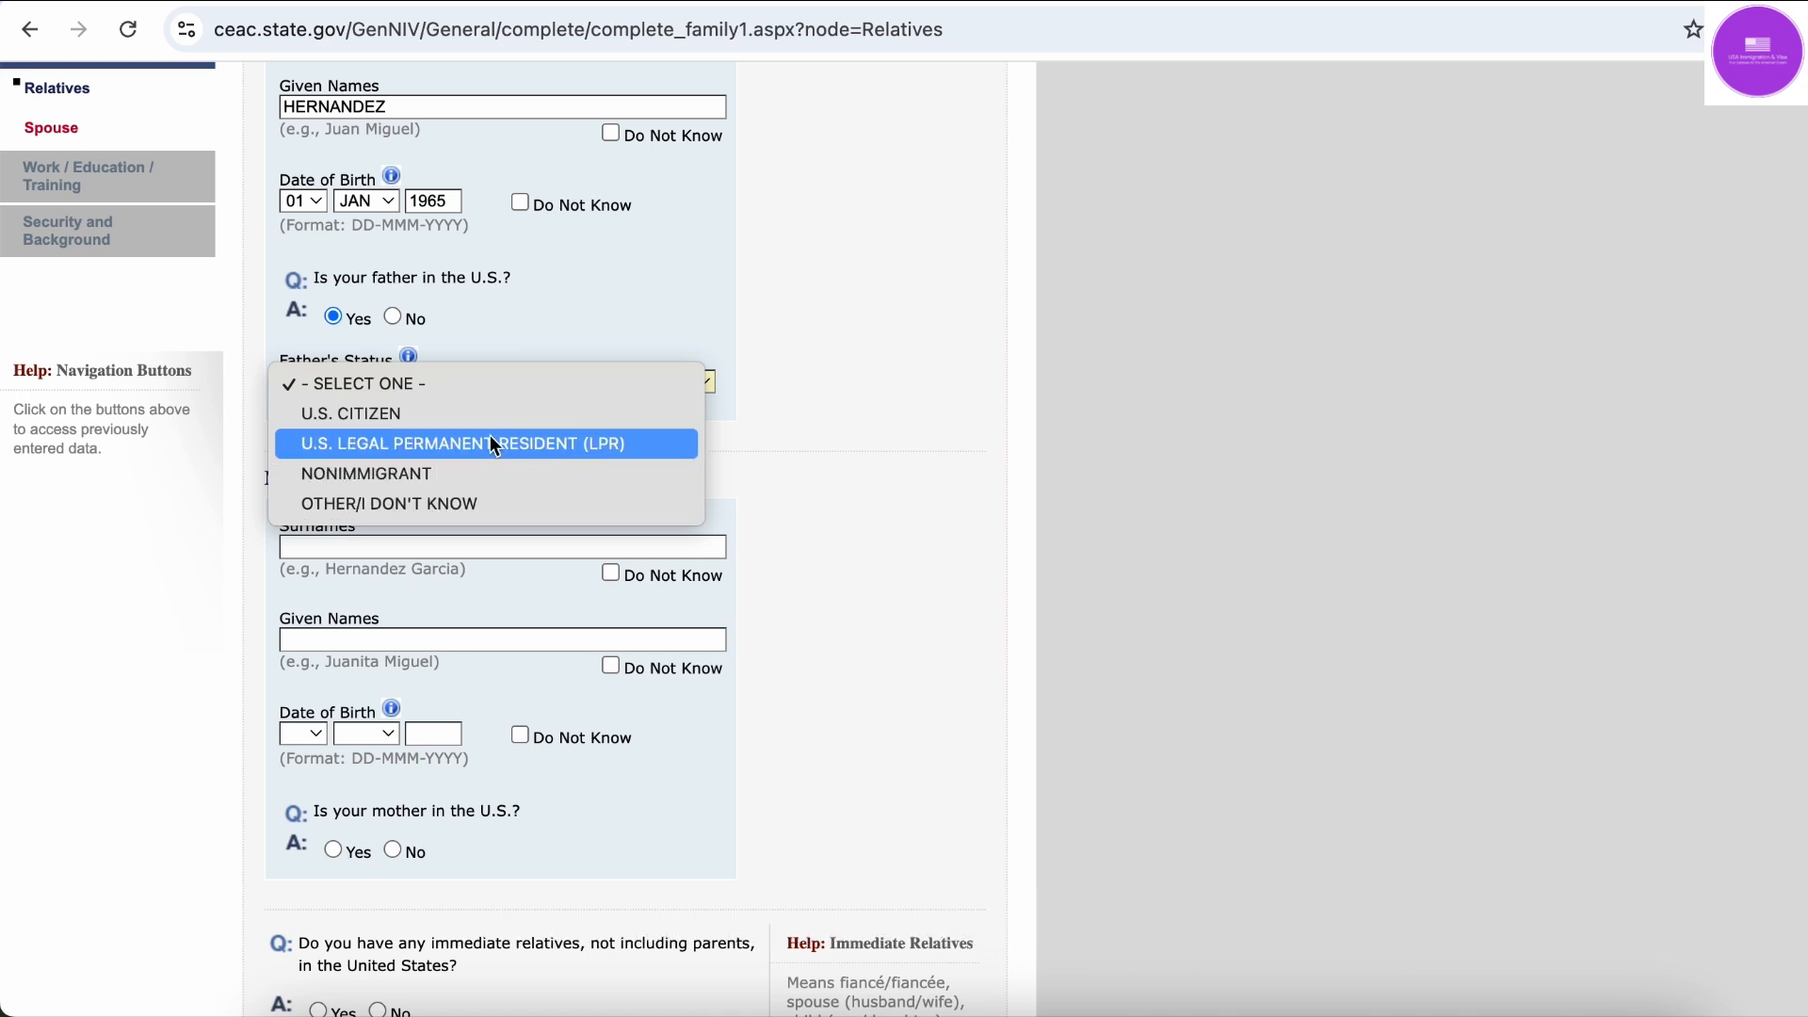
left_click(468, 420)
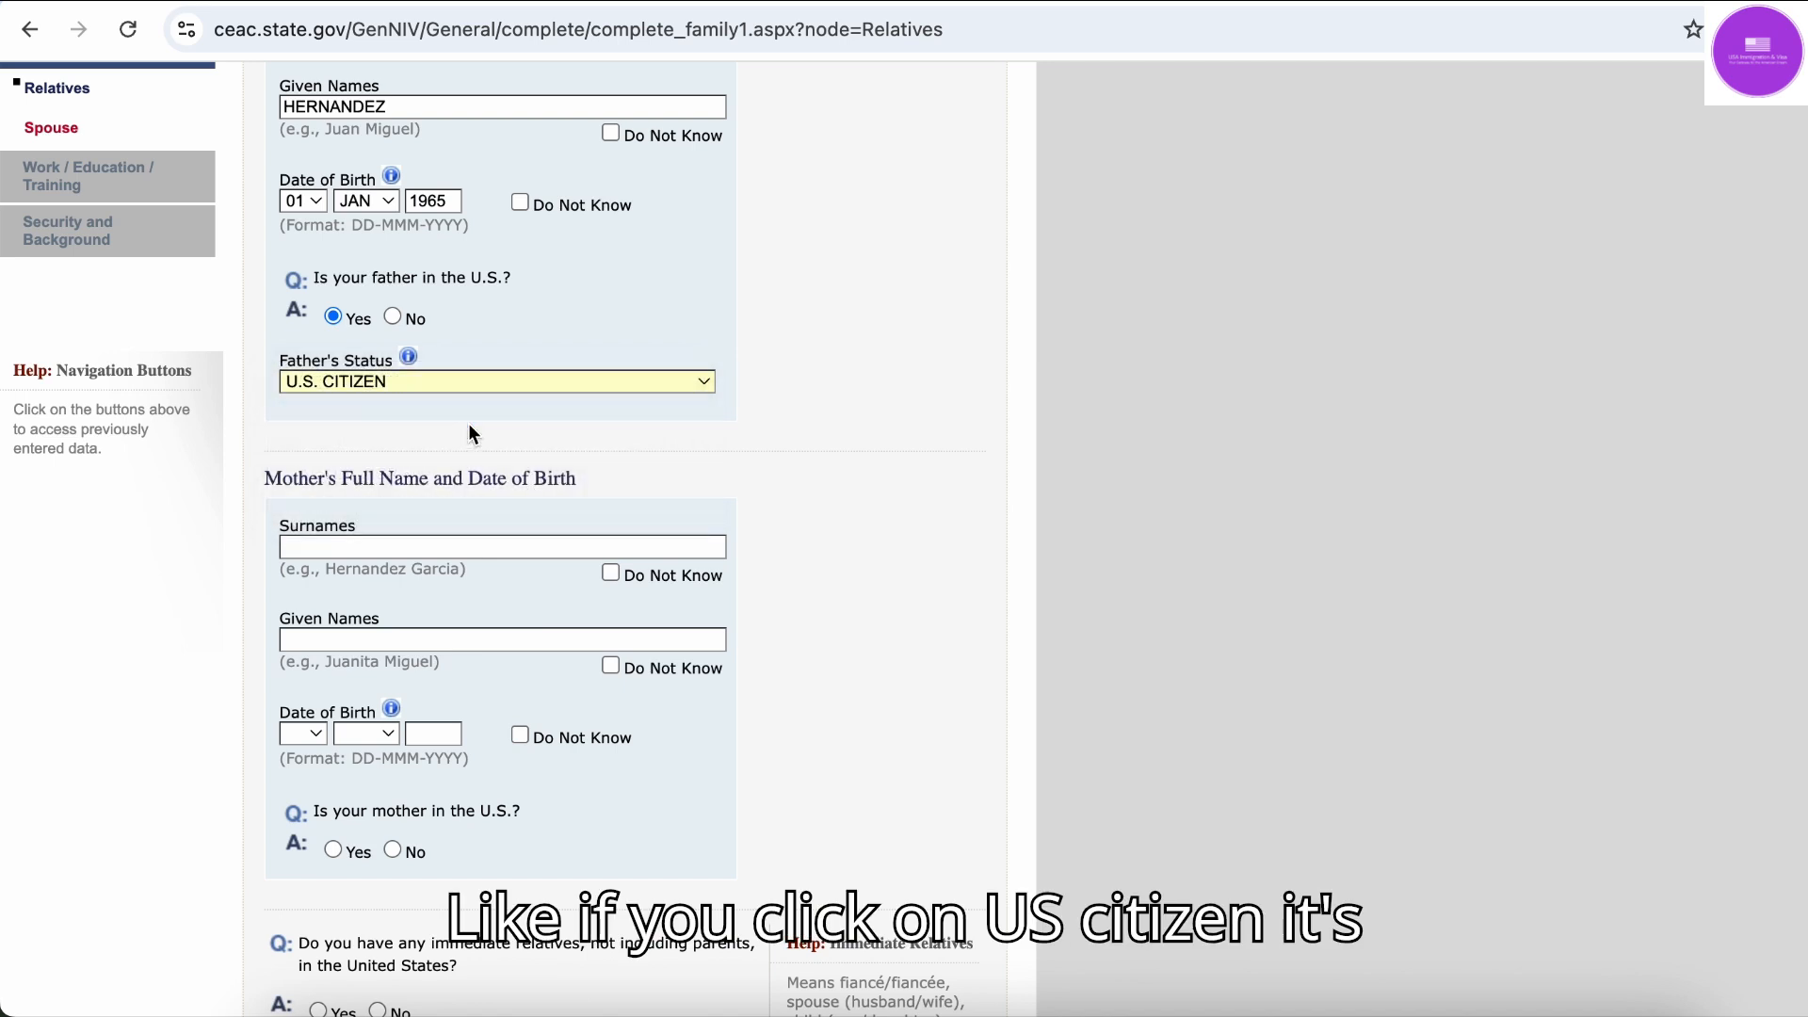
left_click(479, 377)
left_click(471, 450)
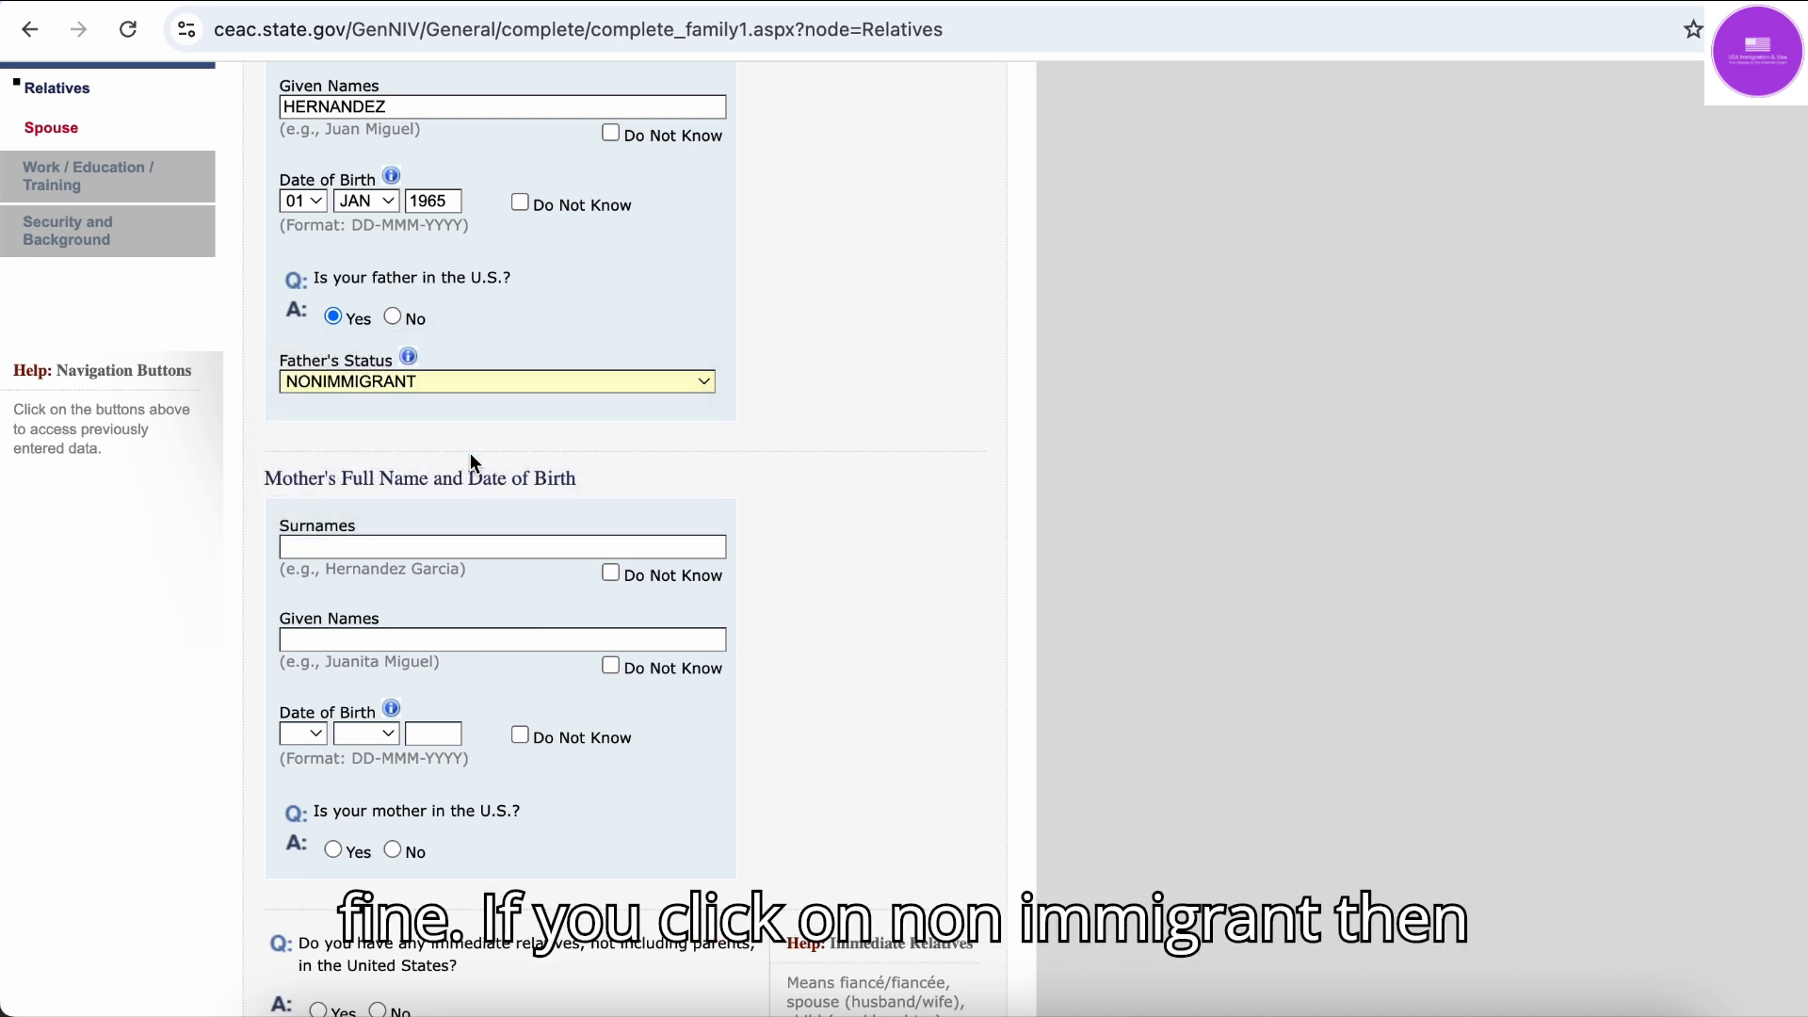
Answer No to the question of whether the father is in the U.S
scroll(123, 516, "up", 3)
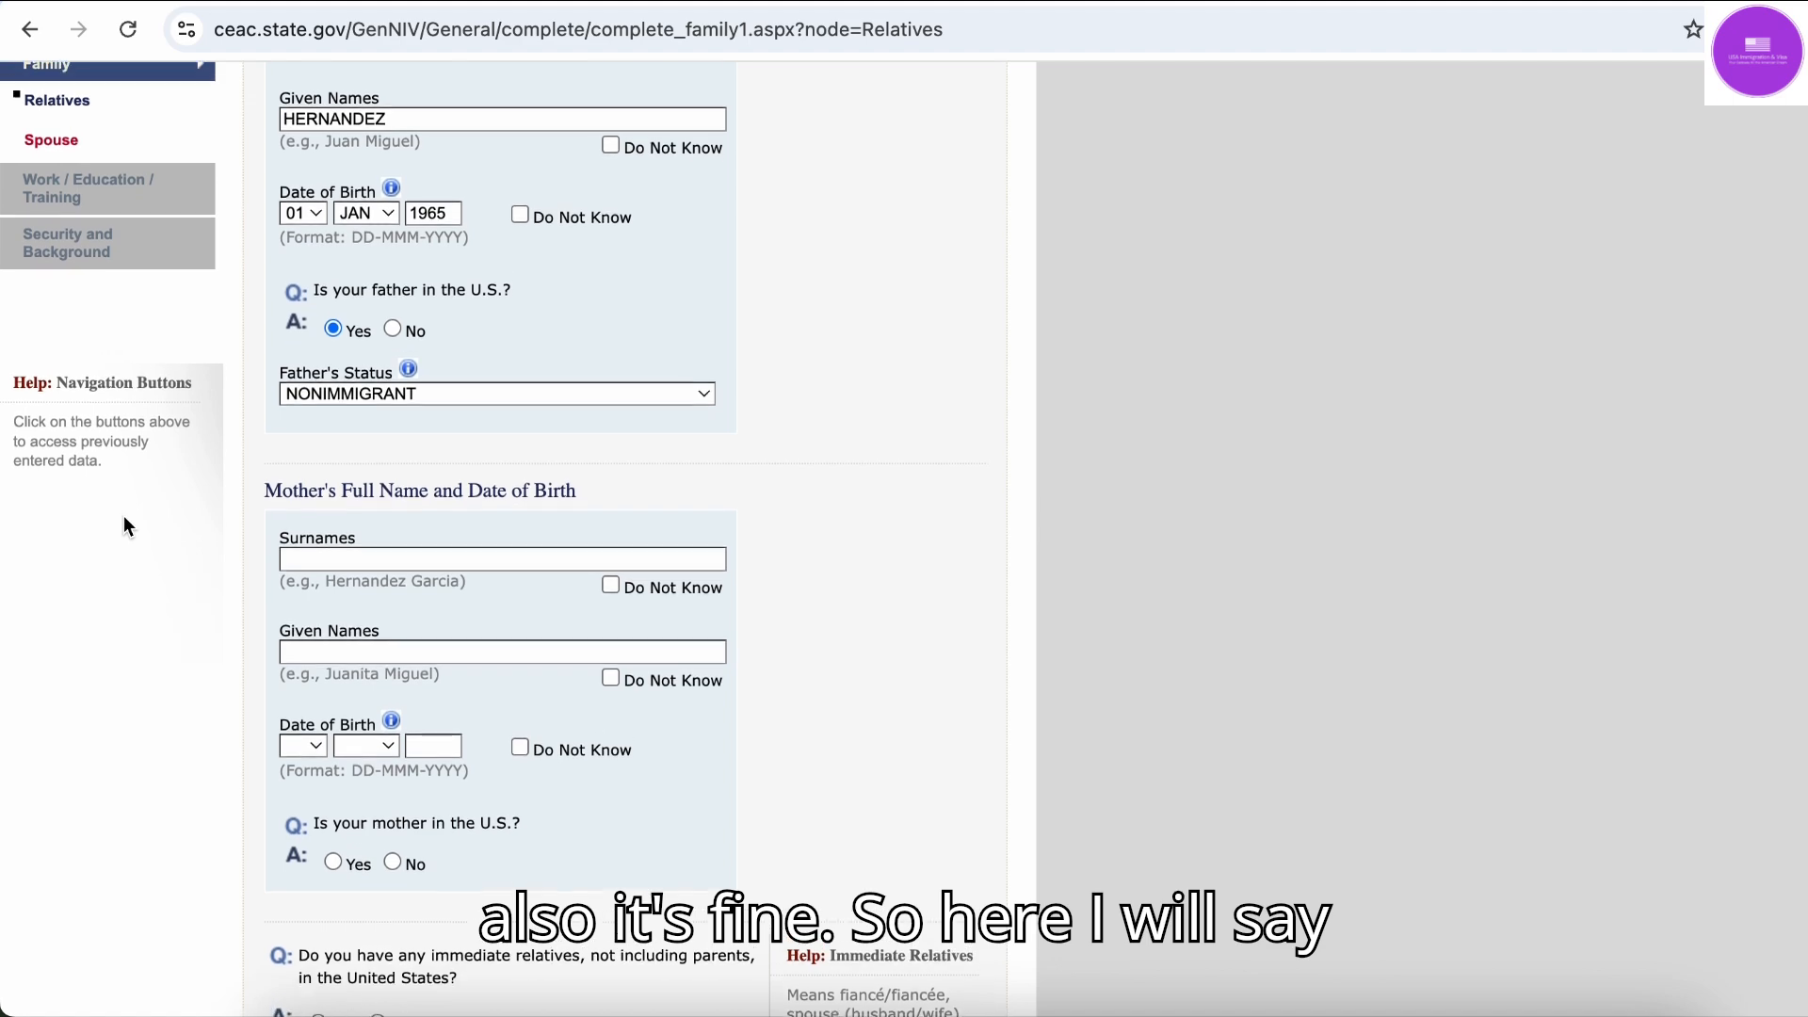
left_click(393, 421)
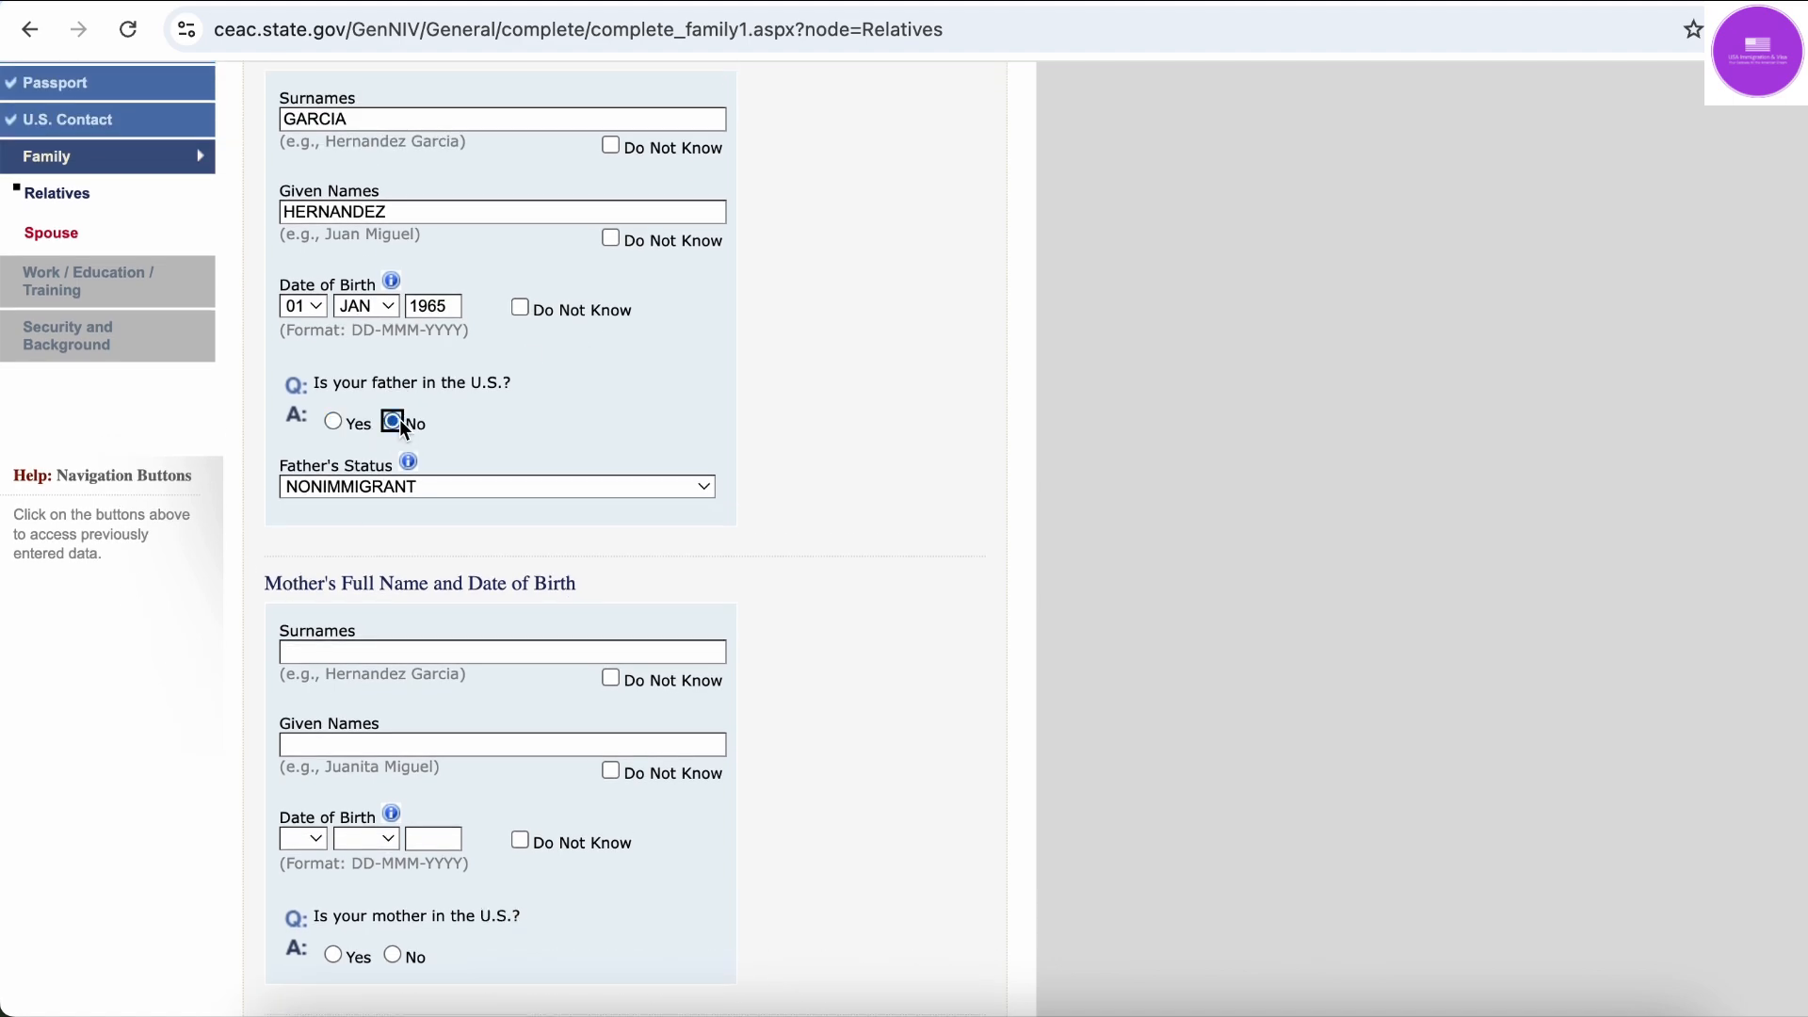
Fill in the mother's surname and given name in the Relatives section
scroll(1072, 517, "down", 8)
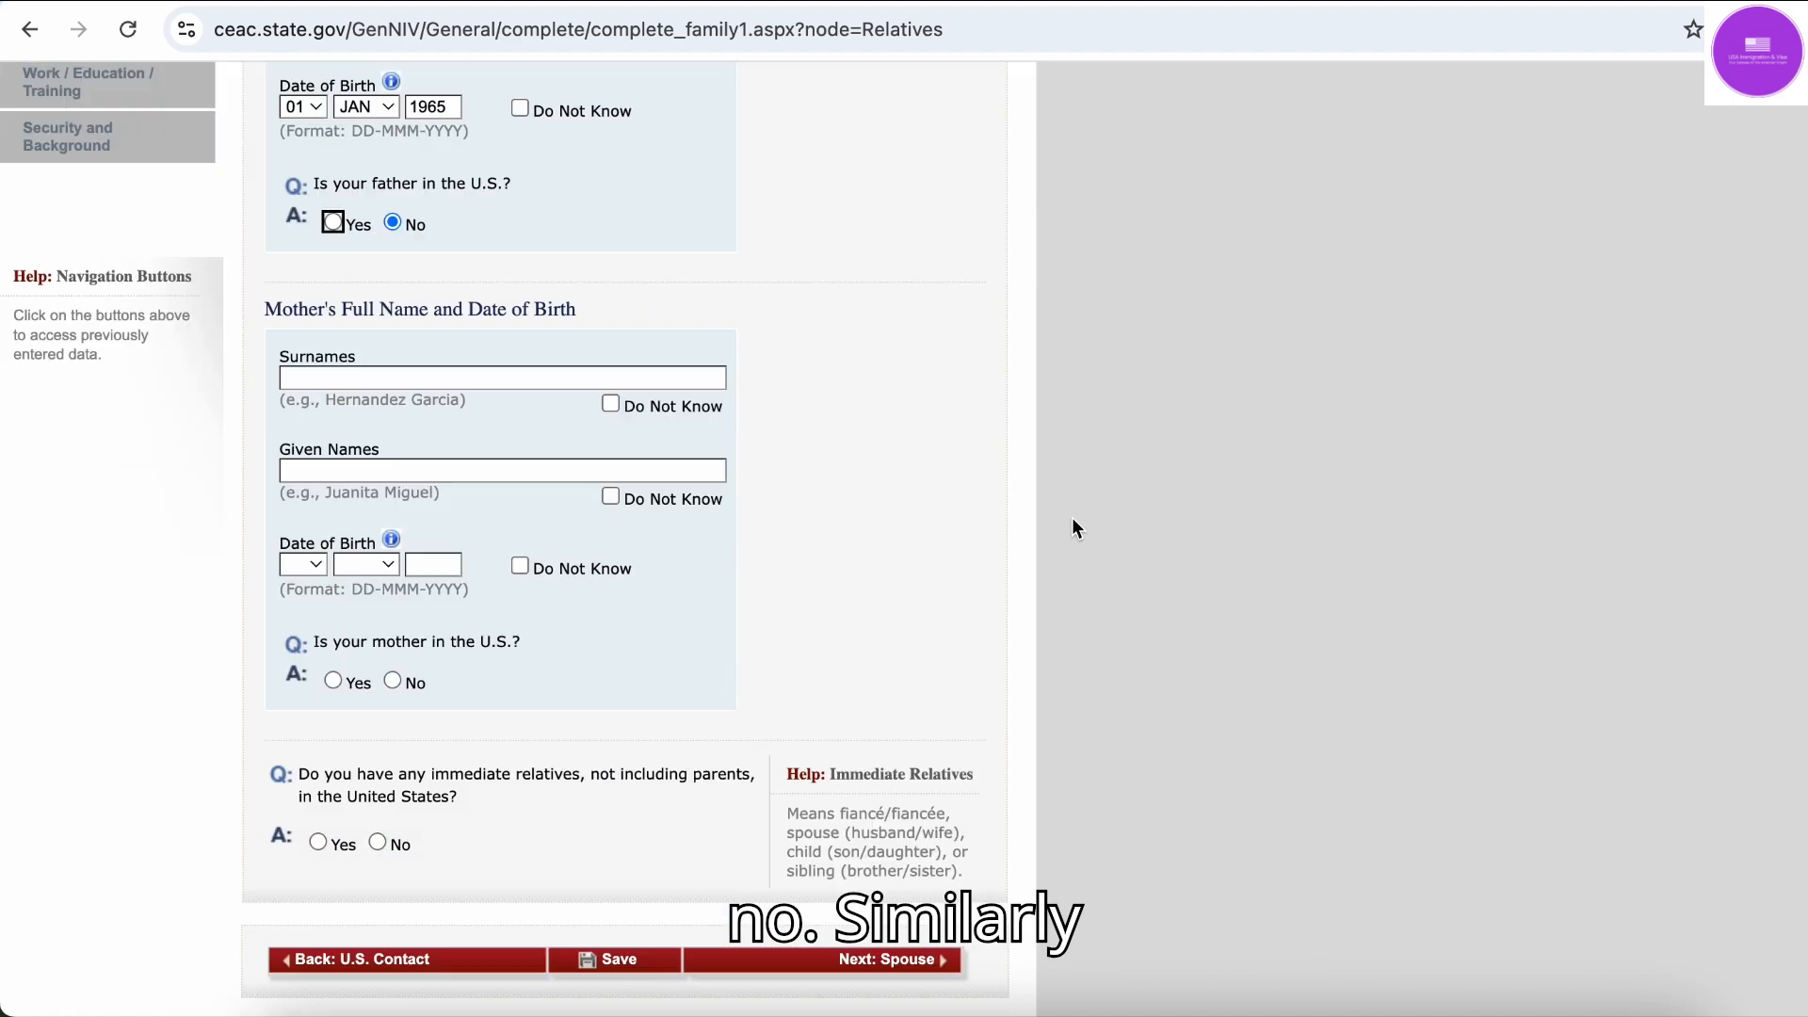
scroll(1072, 517, "up", 2)
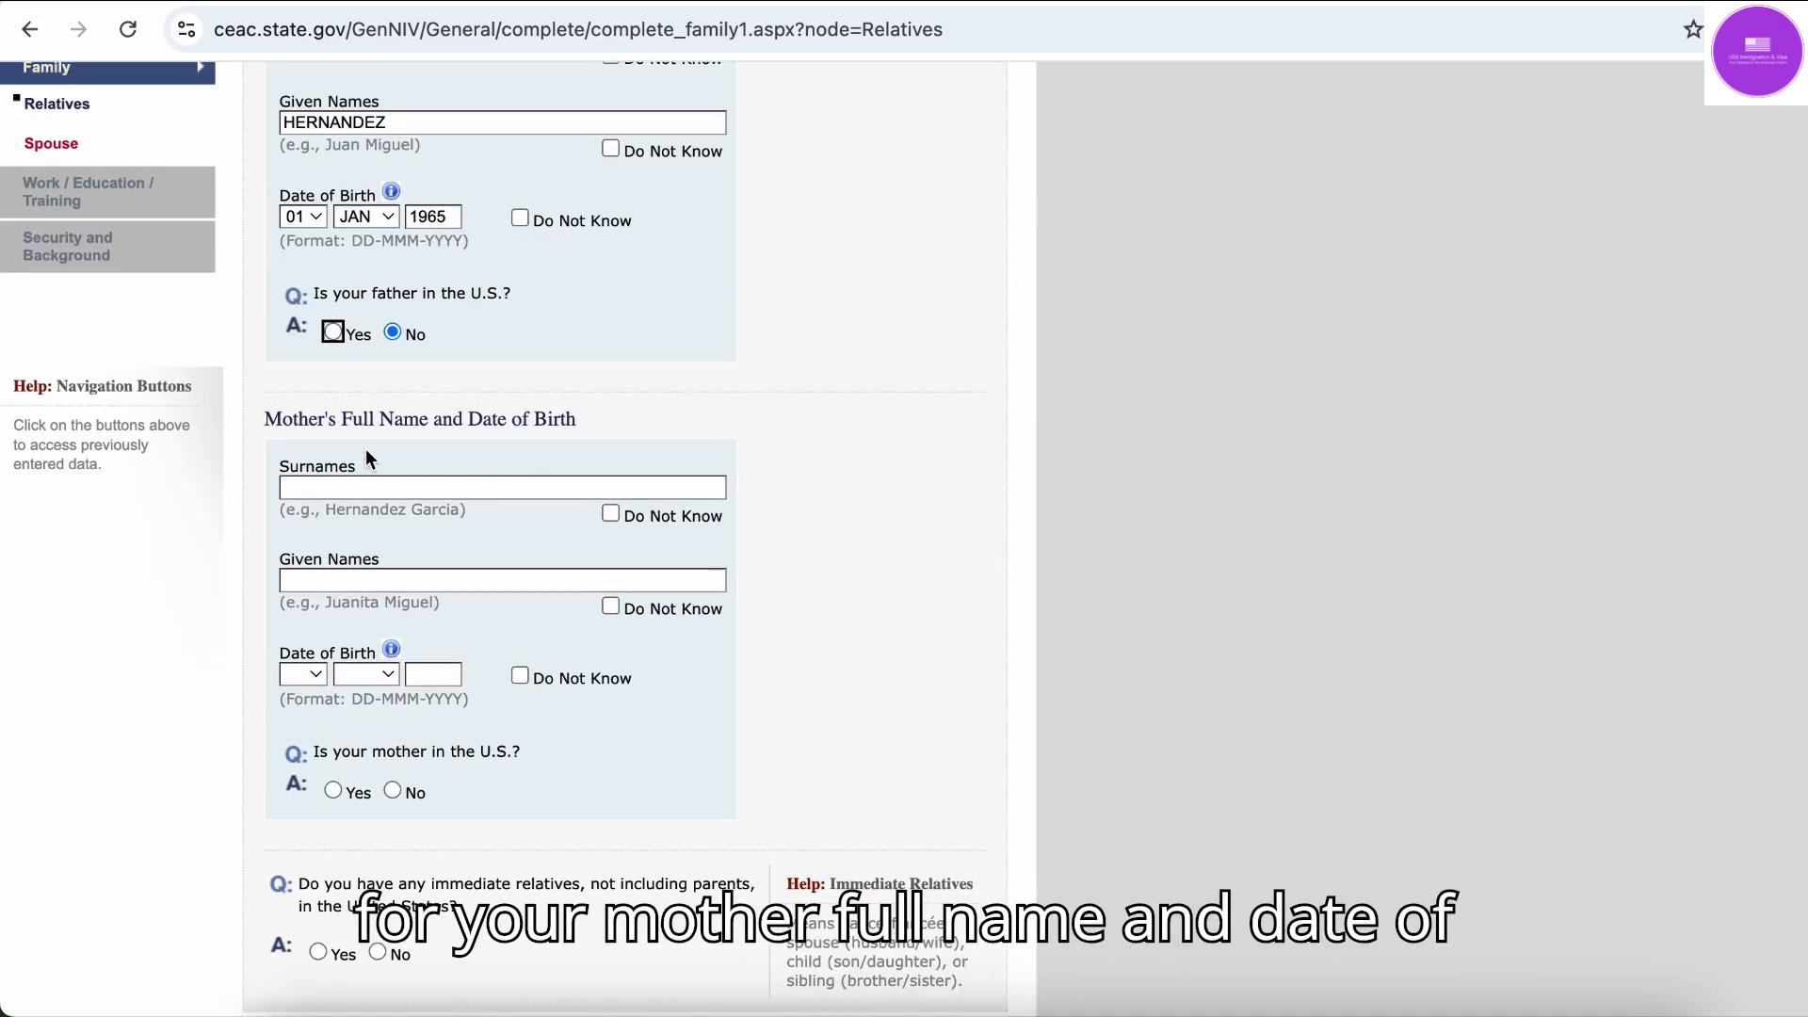
left_click(416, 487)
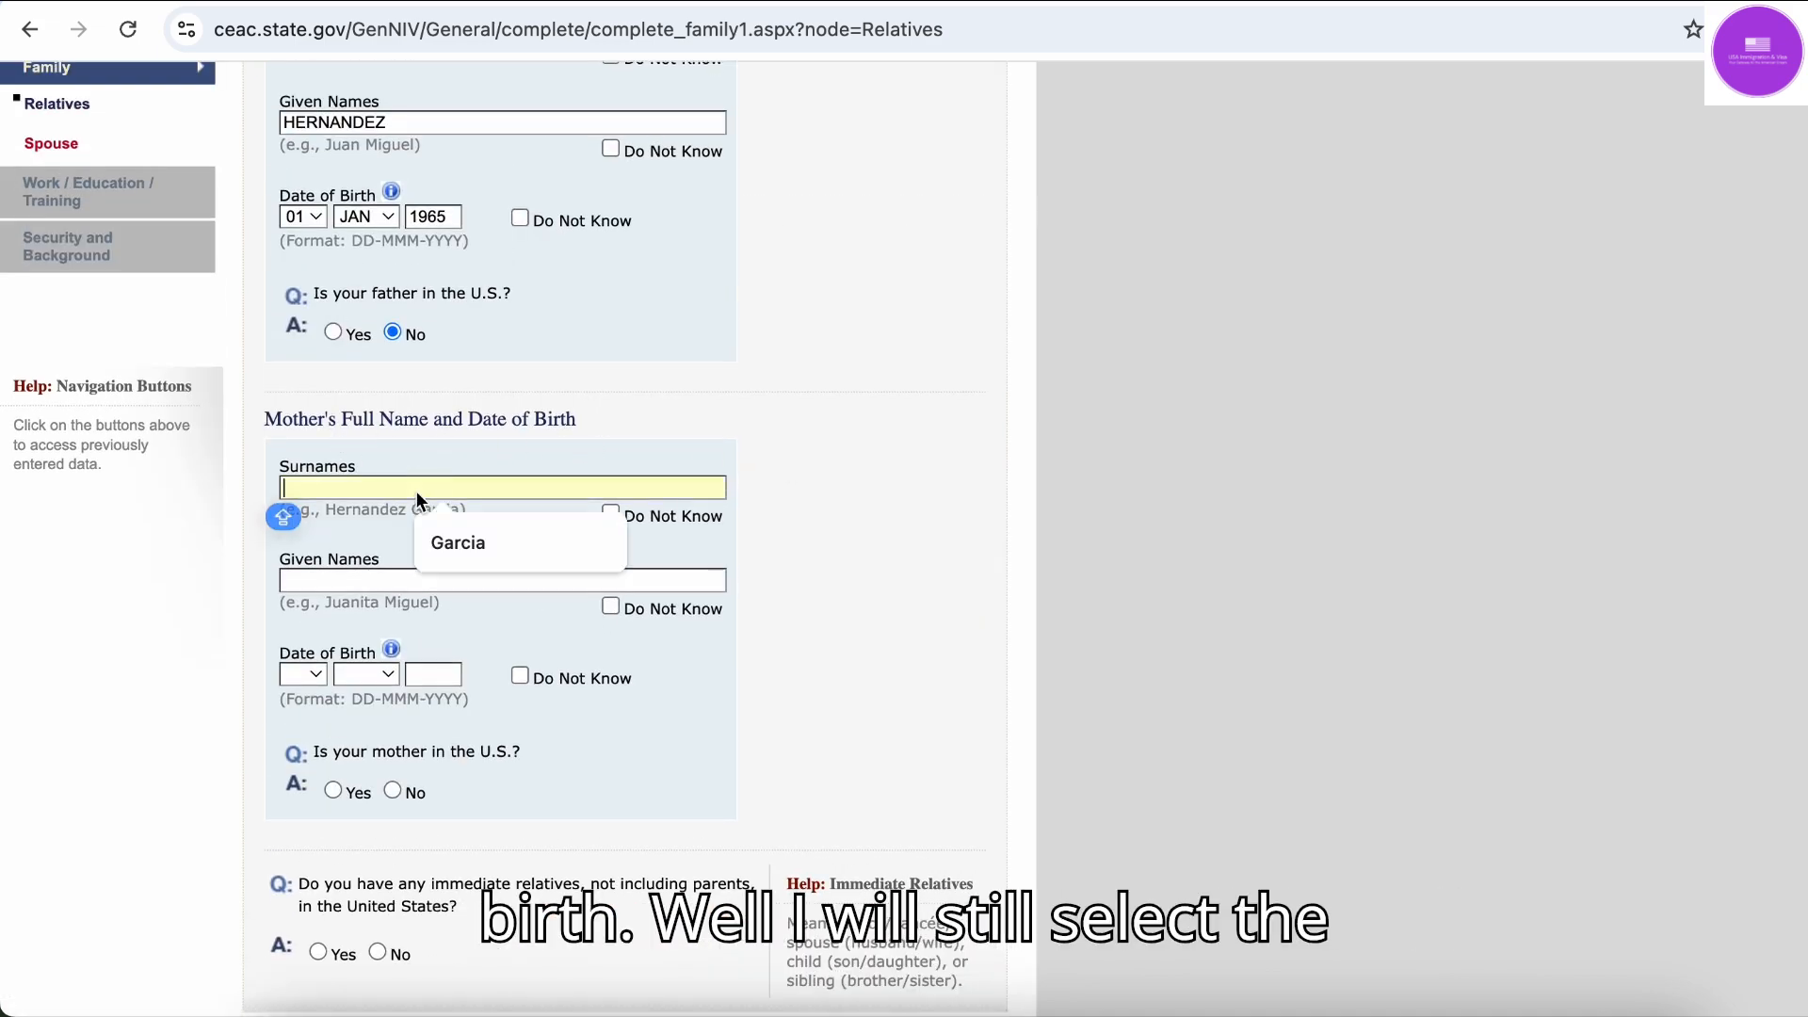
type("GARCIA")
left_click(434, 580)
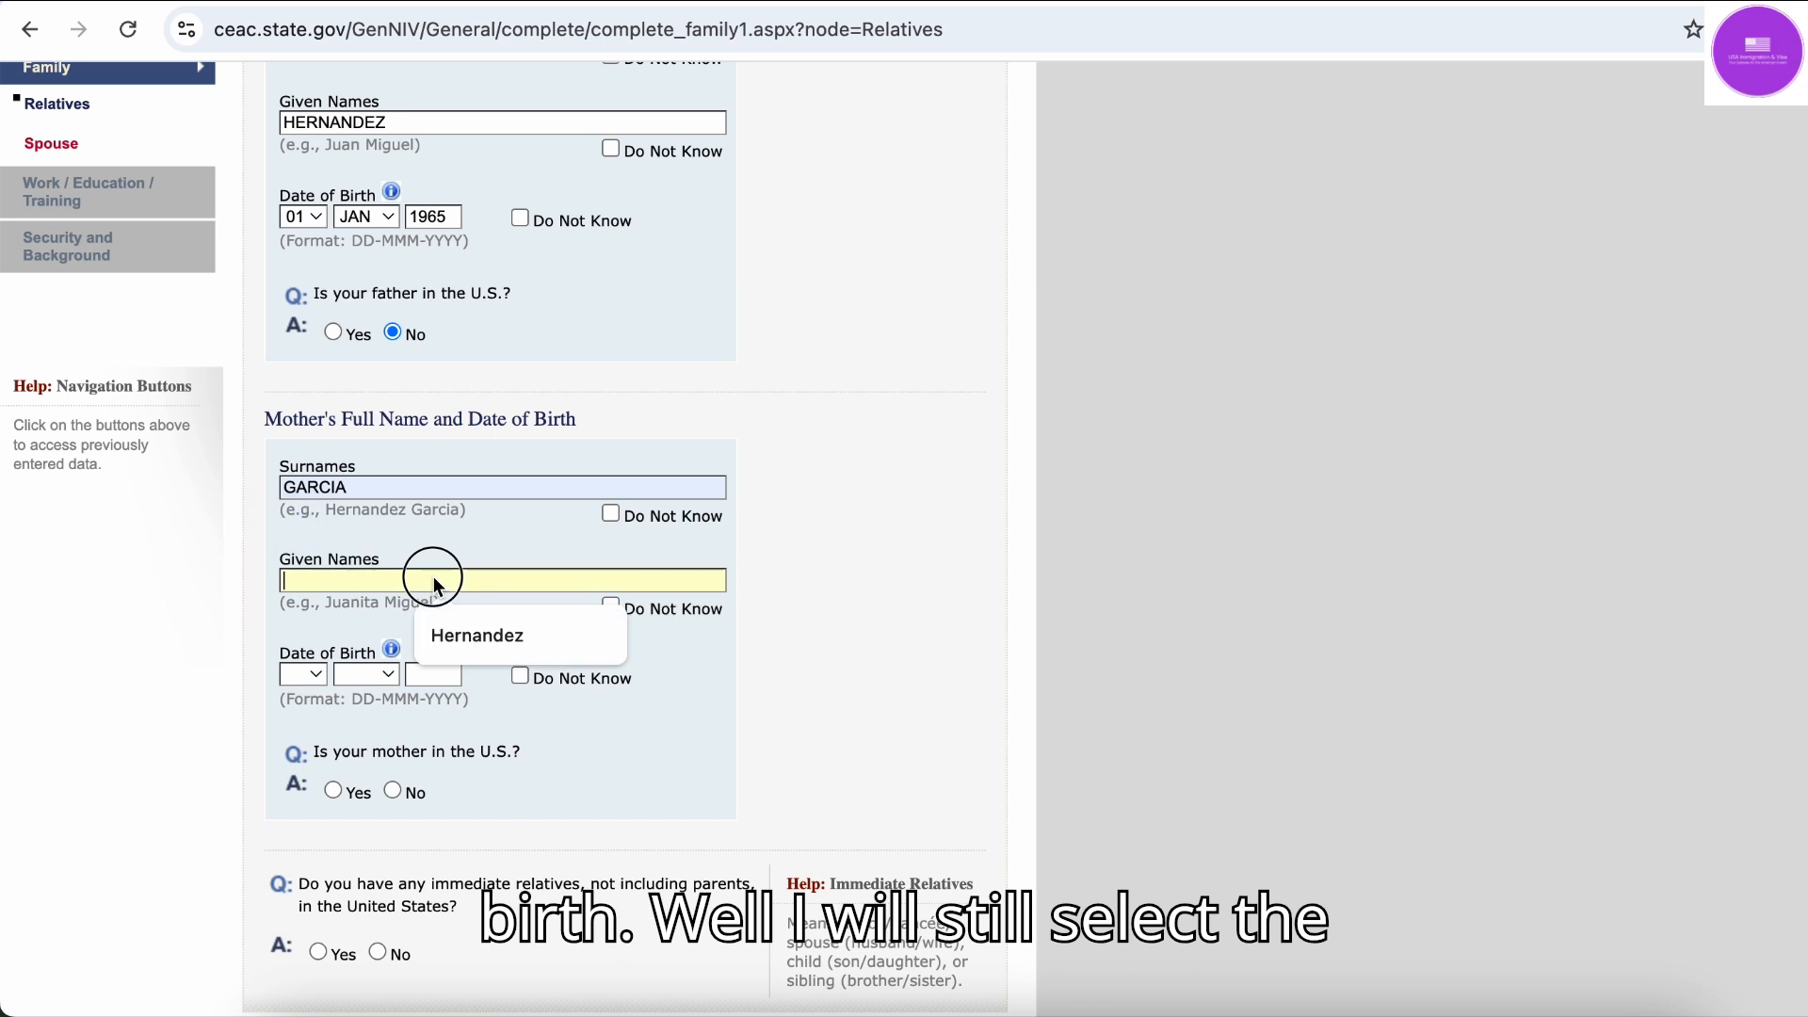
left_click(467, 629)
Enter the day, month and year of the mother's date of birth
scroll(411, 603, "down", 1)
left_click(303, 562)
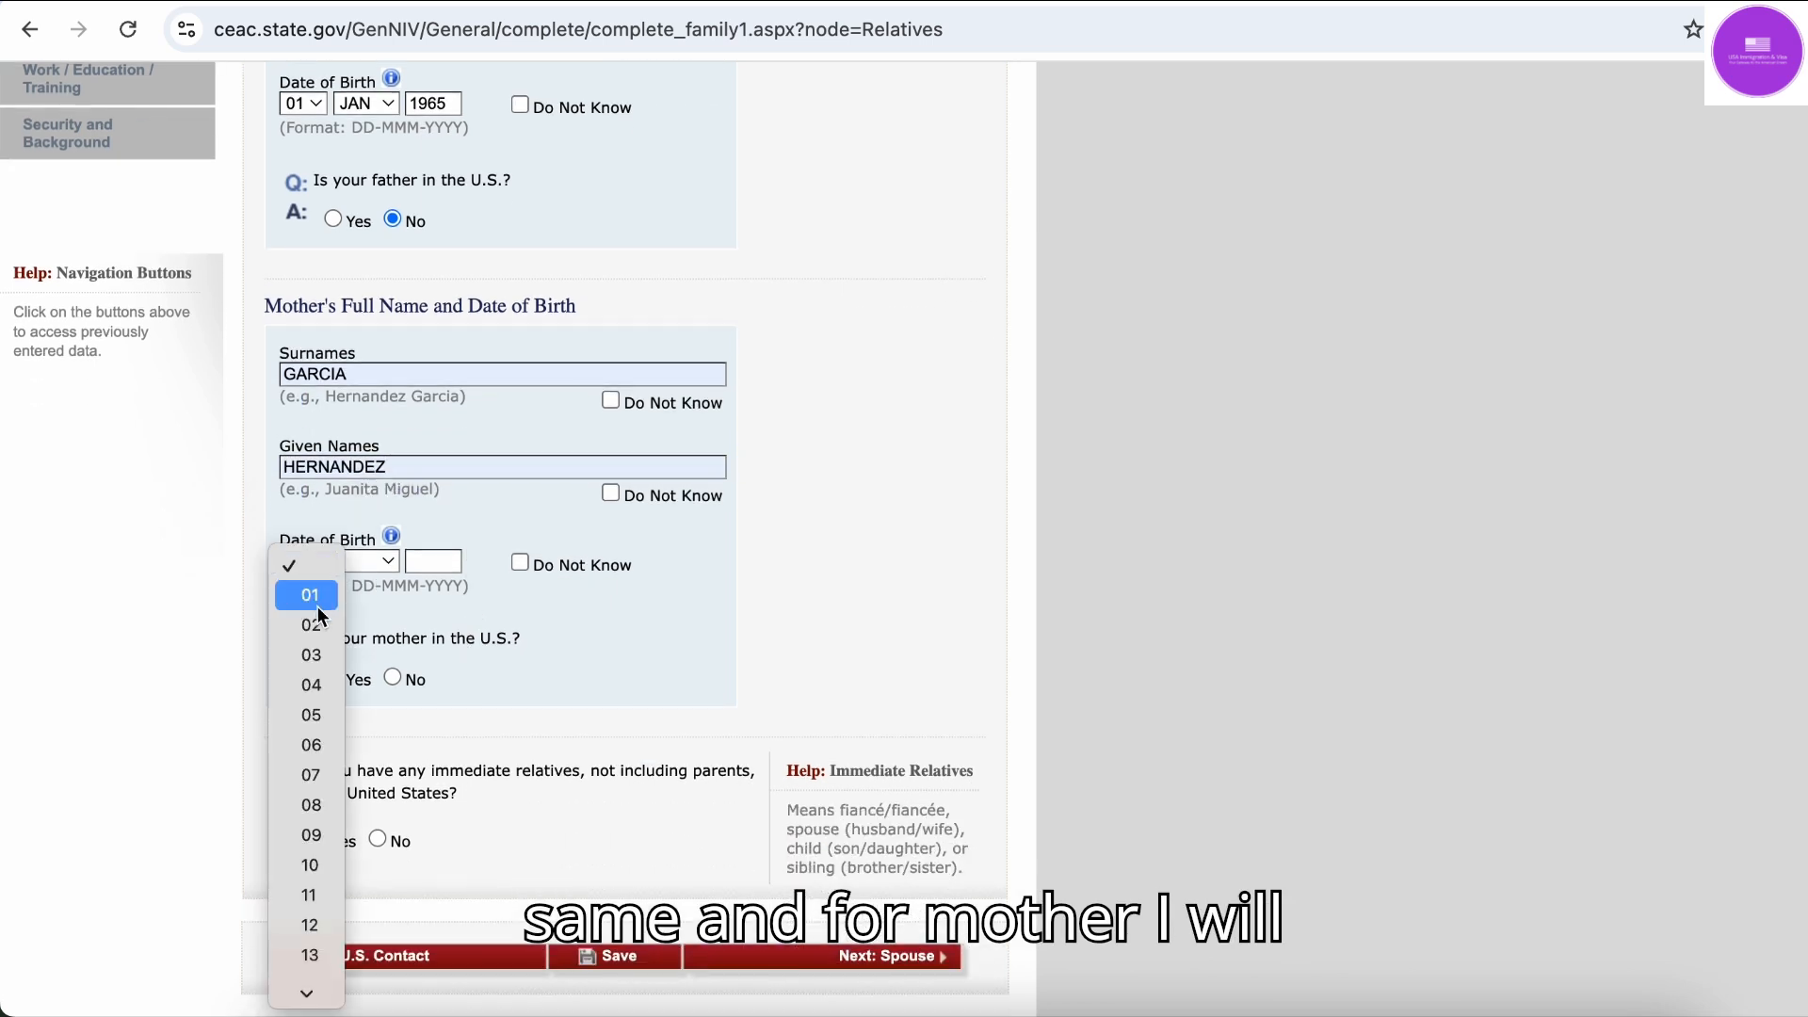
left_click(316, 595)
left_click(368, 563)
left_click(382, 597)
left_click(428, 563)
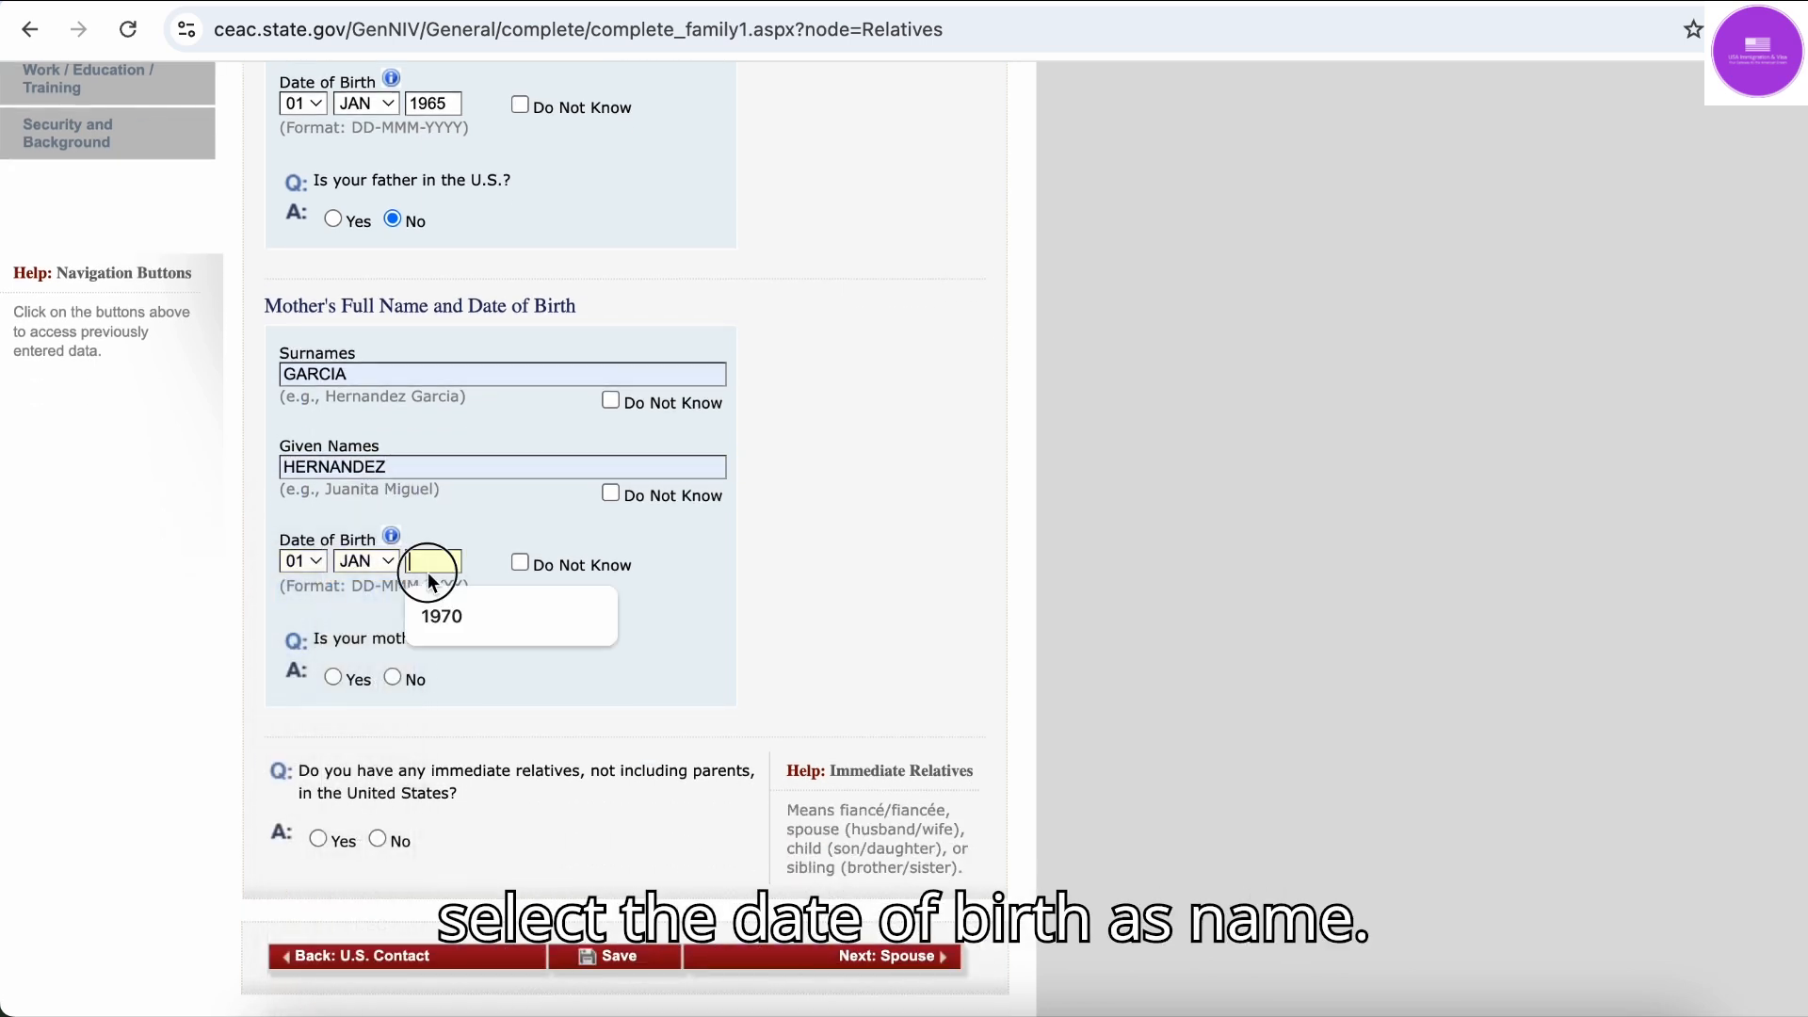
left_click(455, 612)
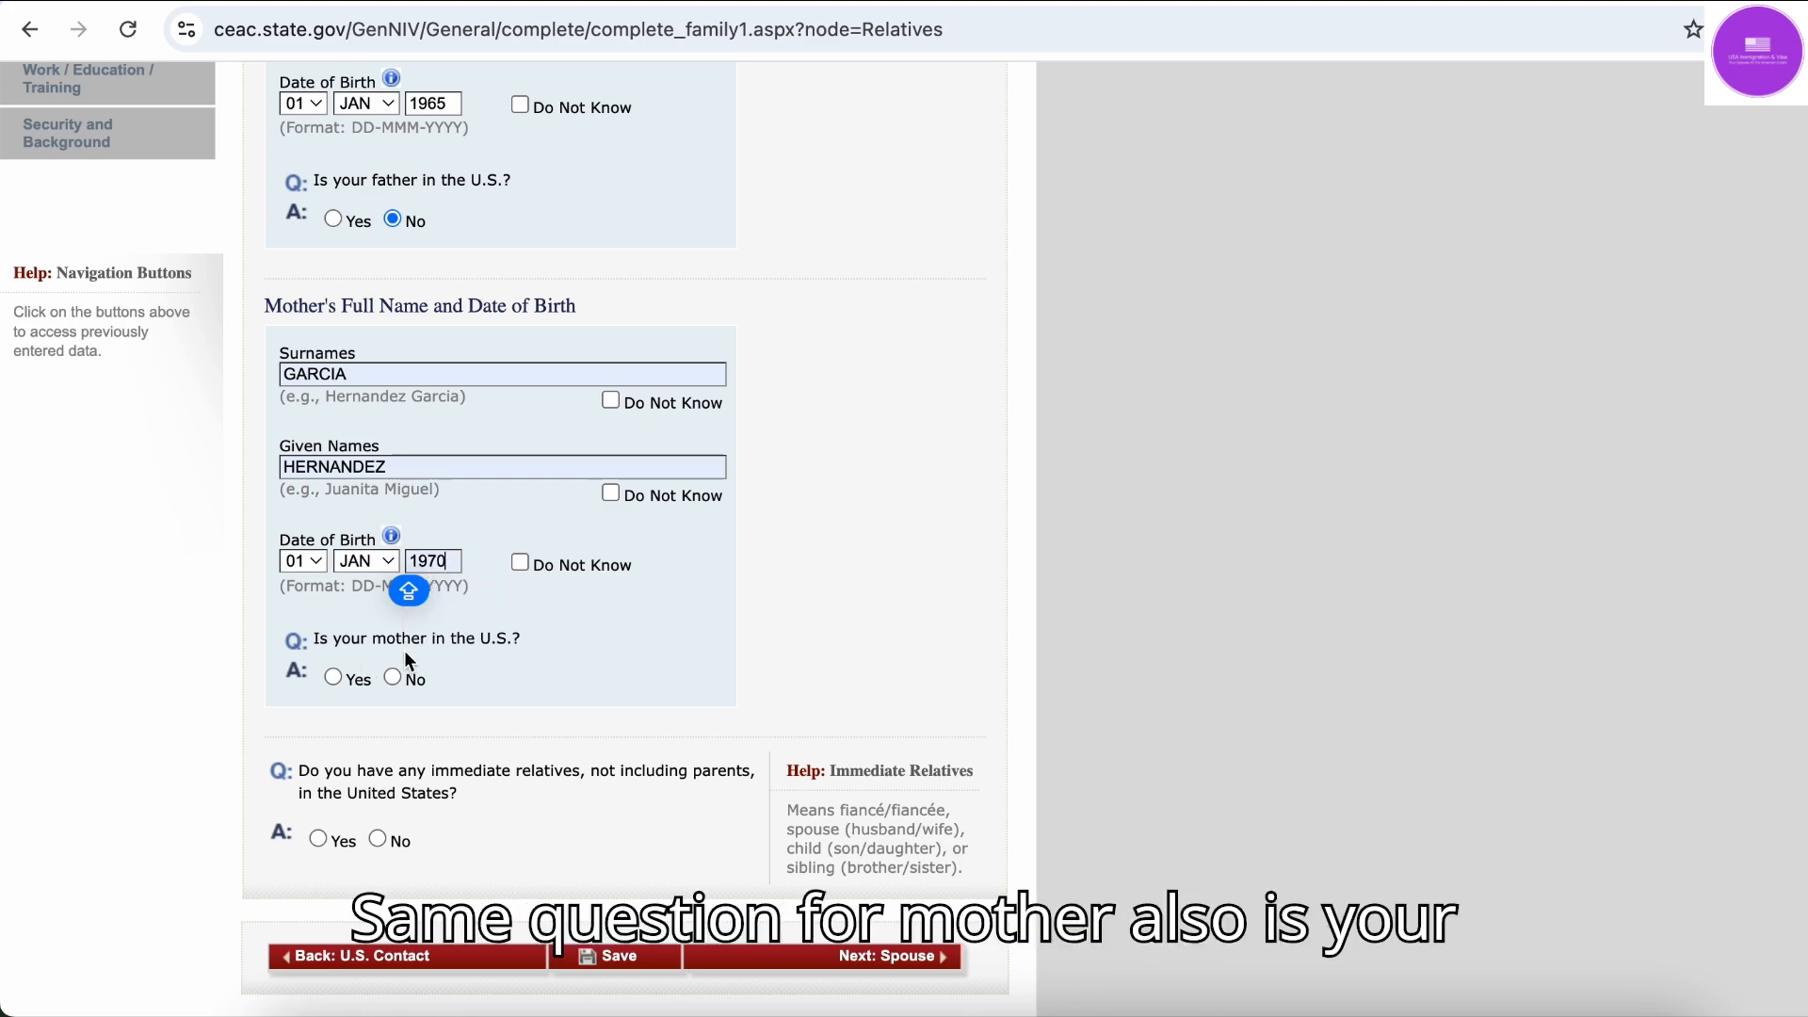
Answer No to the question of whether the mother is in the U.S
scroll(484, 654, "down", 2)
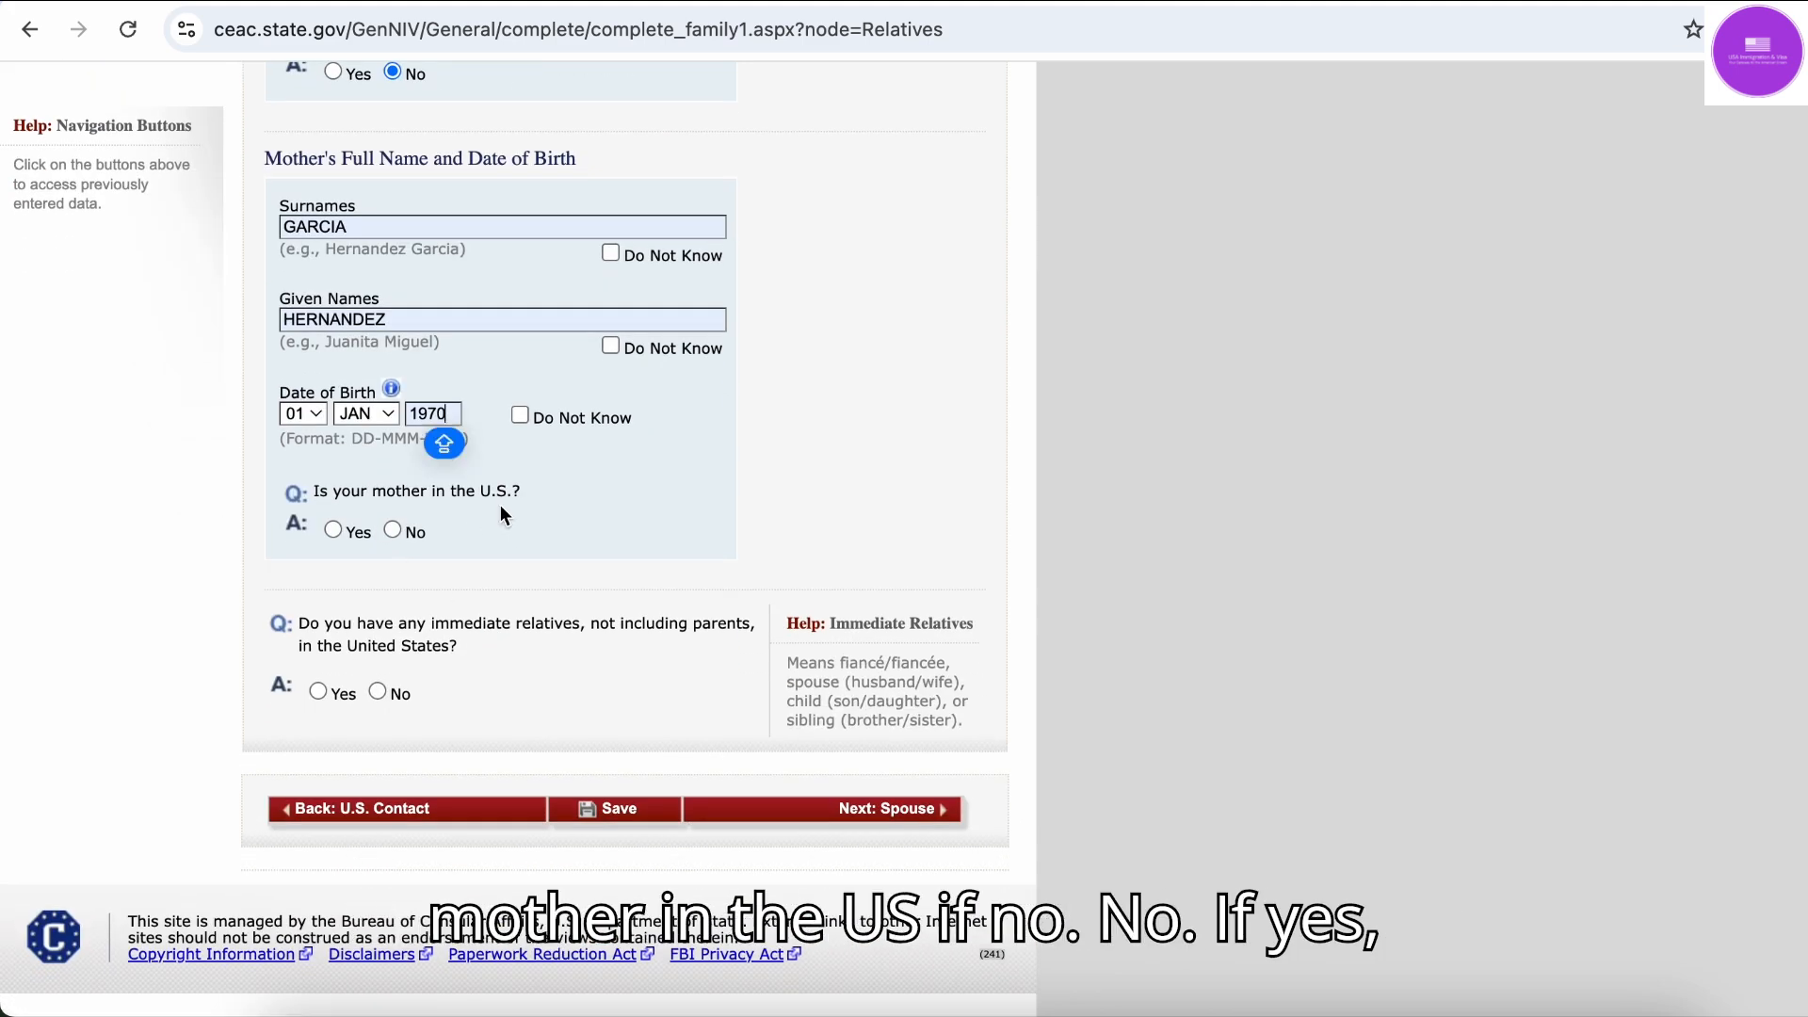
left_click(394, 531)
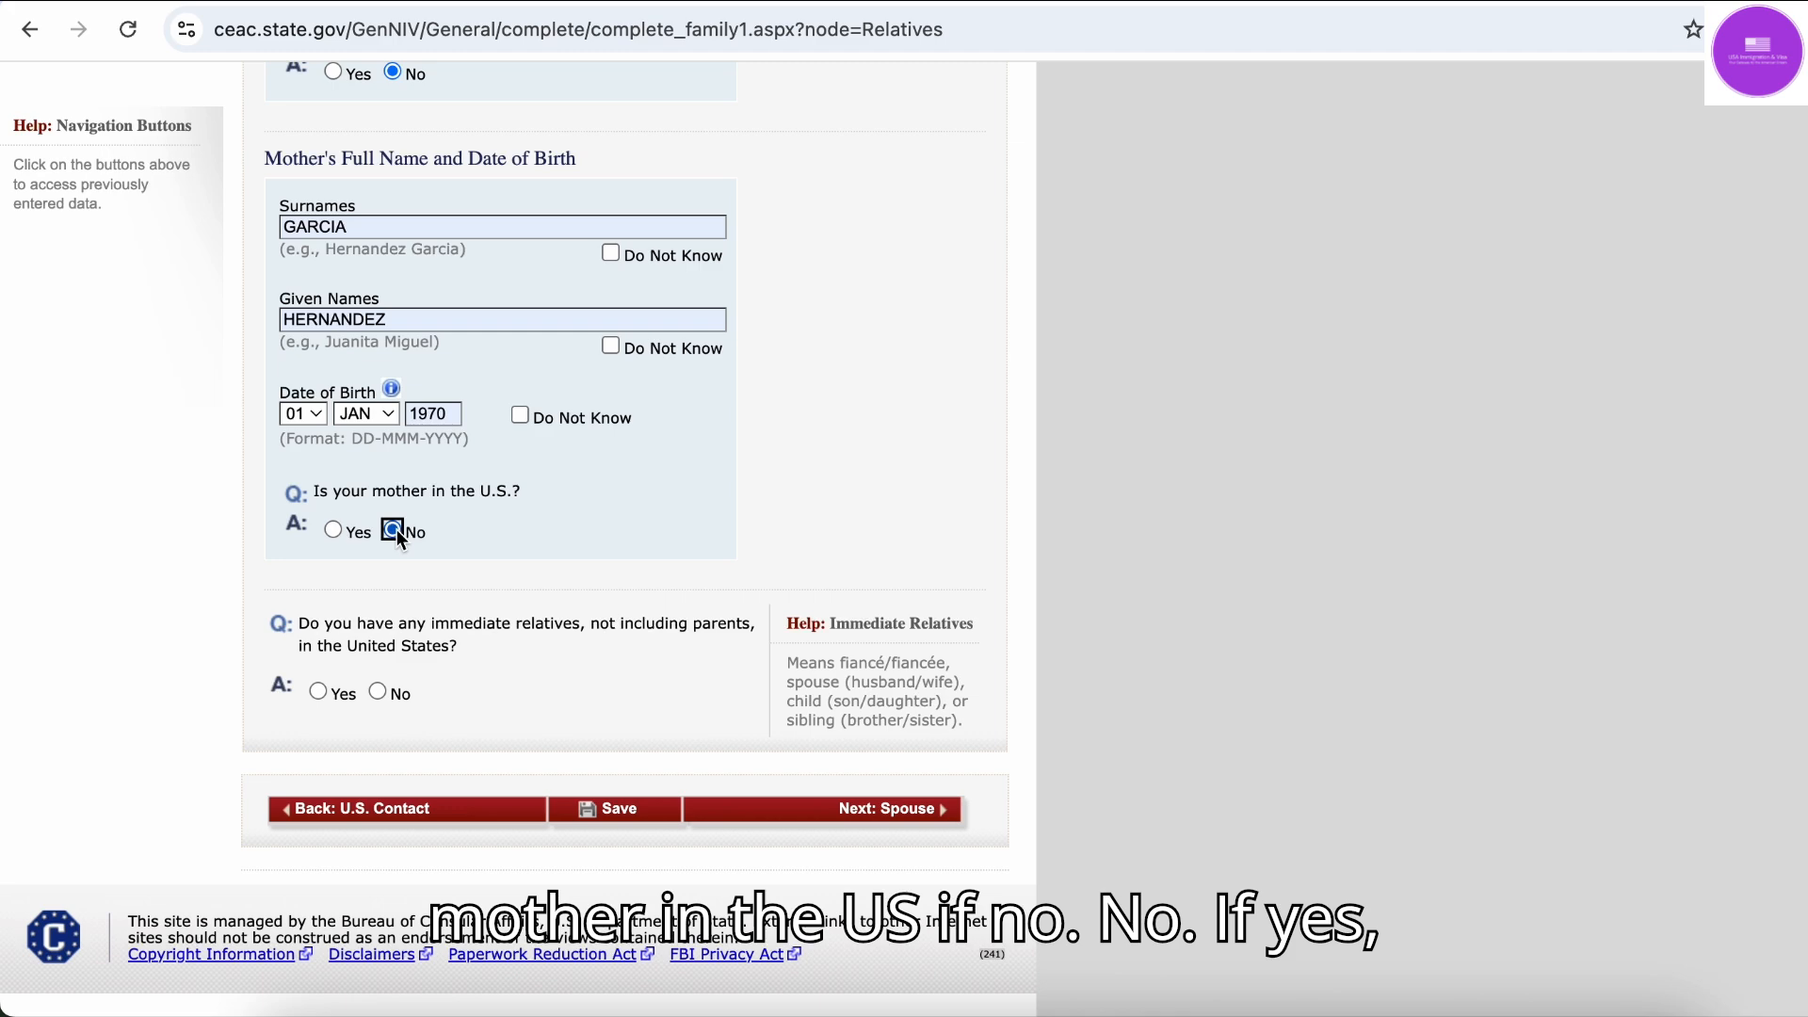
scroll(352, 529, "up", 6)
scroll(352, 528, "down", 3)
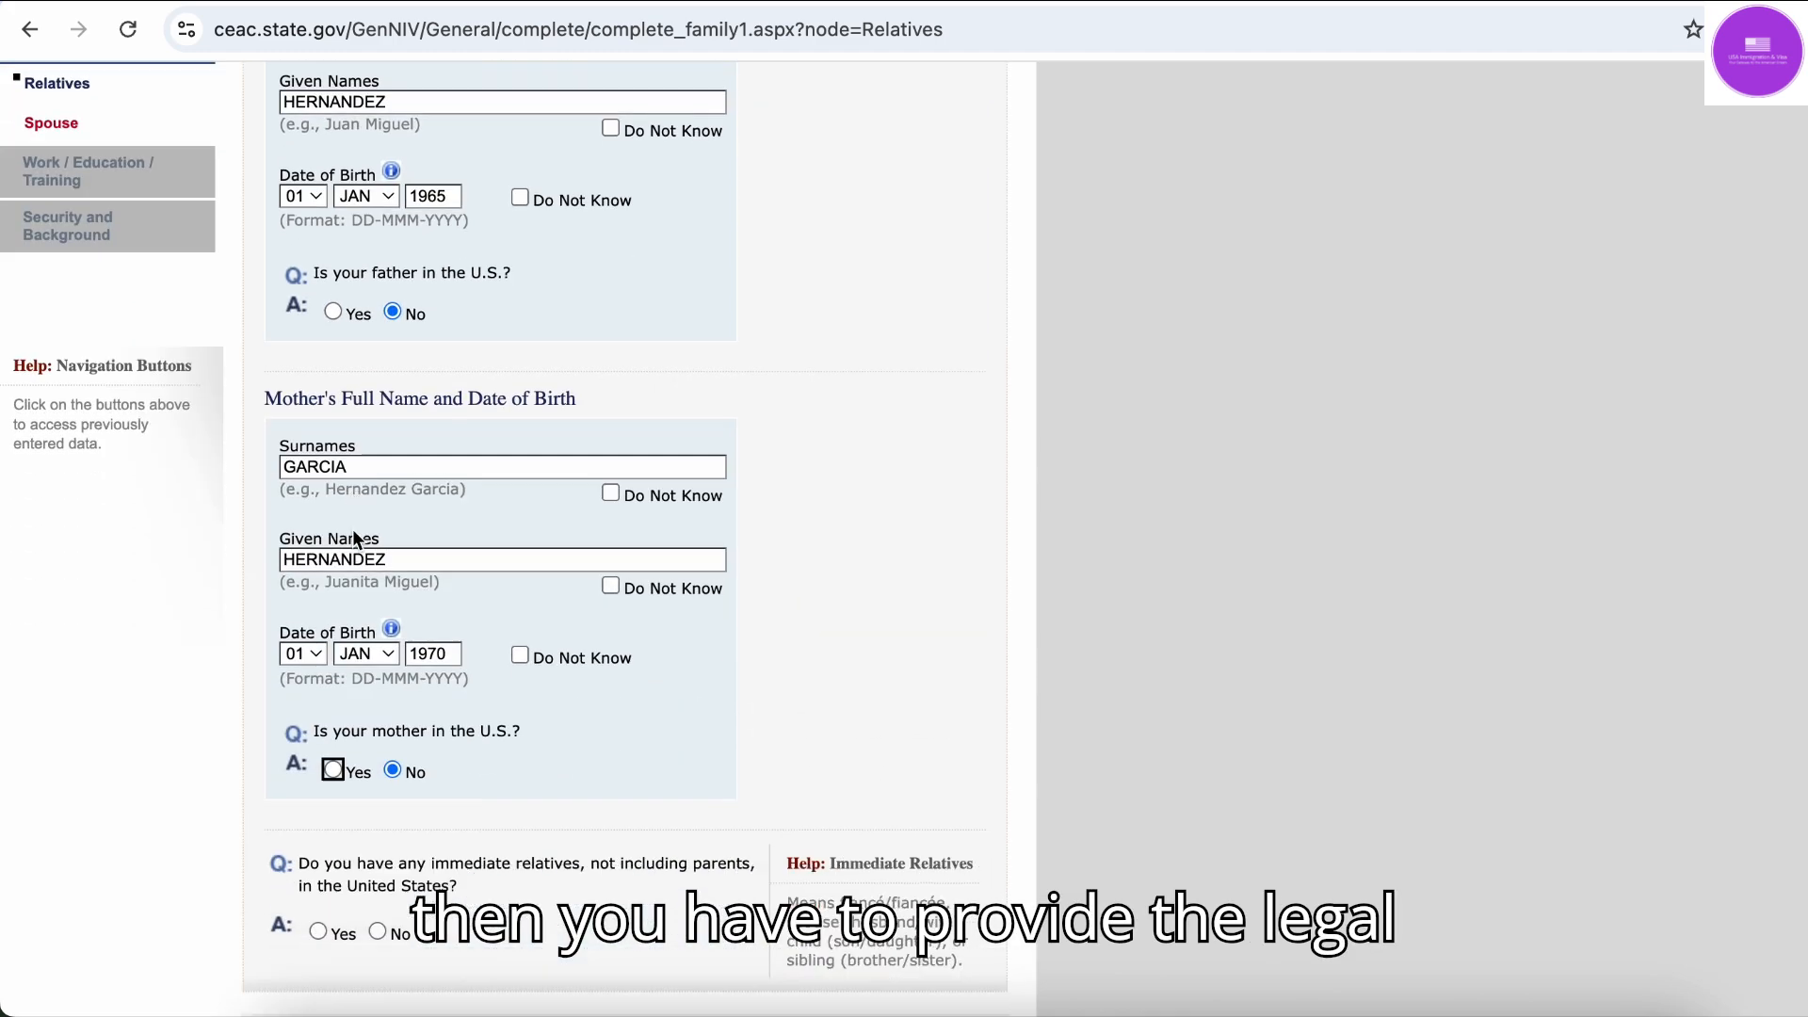
scroll(352, 529, "down", 3)
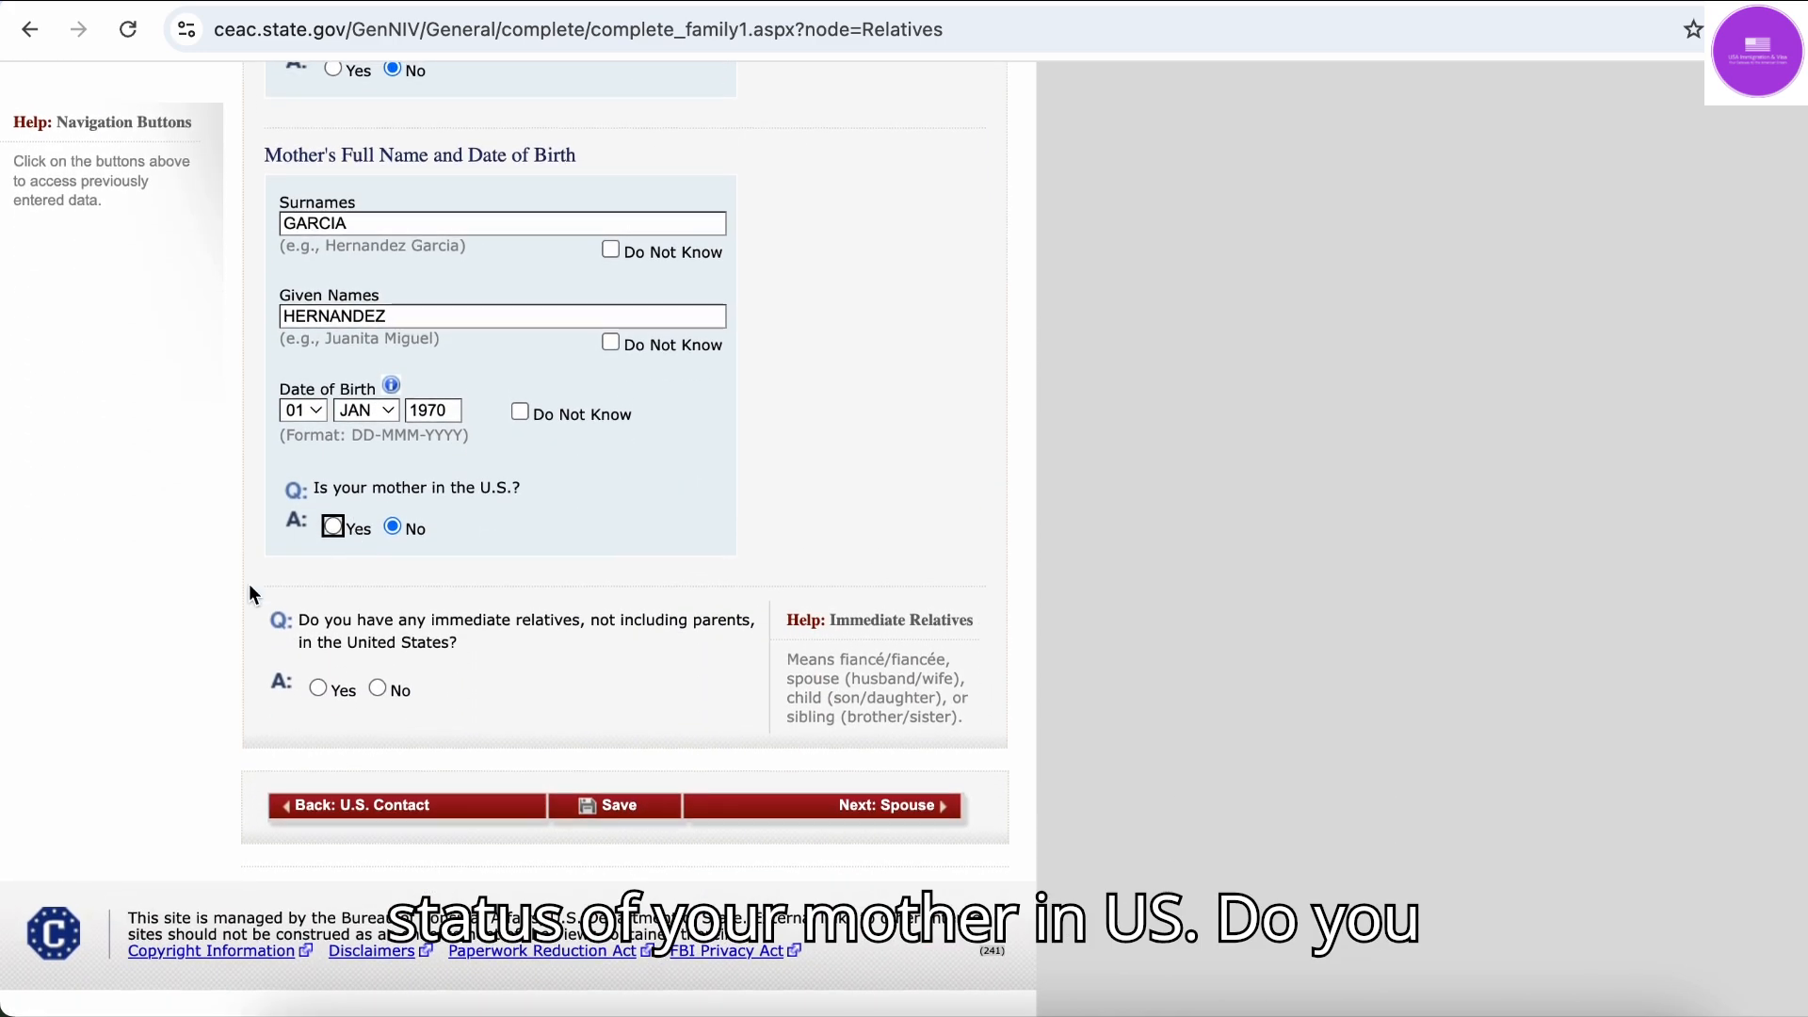
Answer Yes to having immediate relatives in the United States and examine the Relationship to You and Relative's Status options
left_click(200, 609)
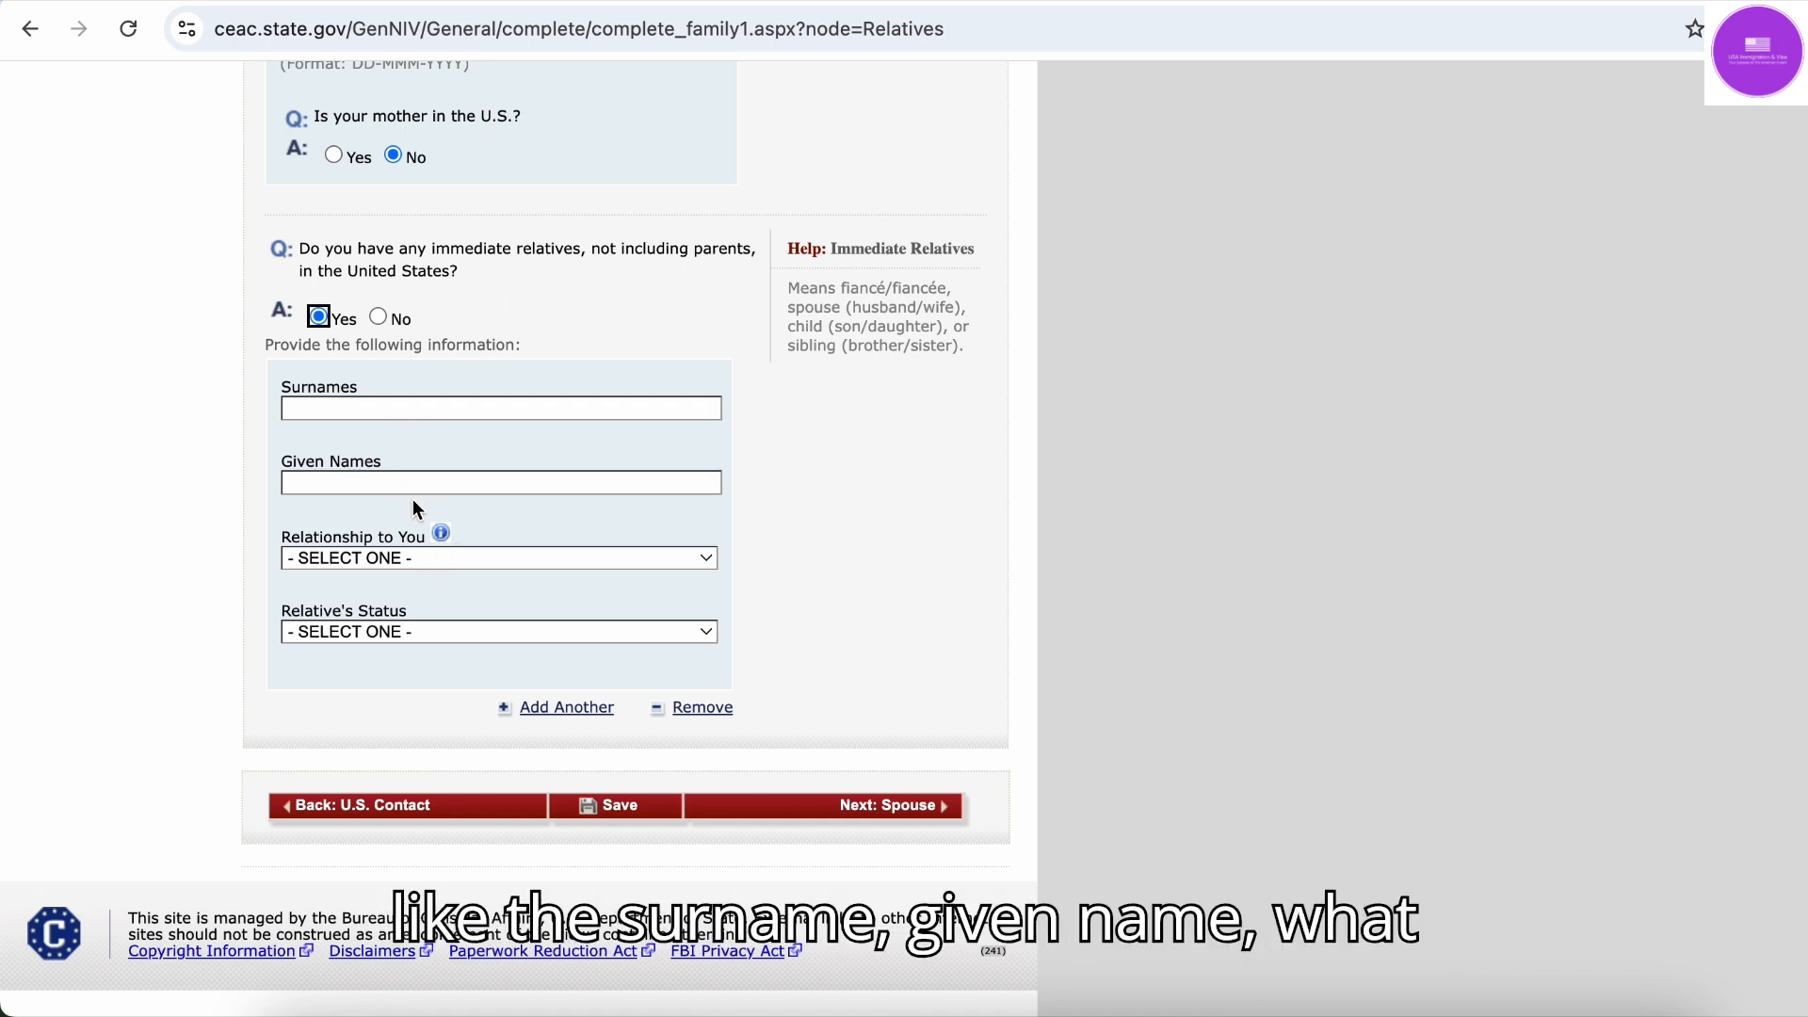
left_click(403, 562)
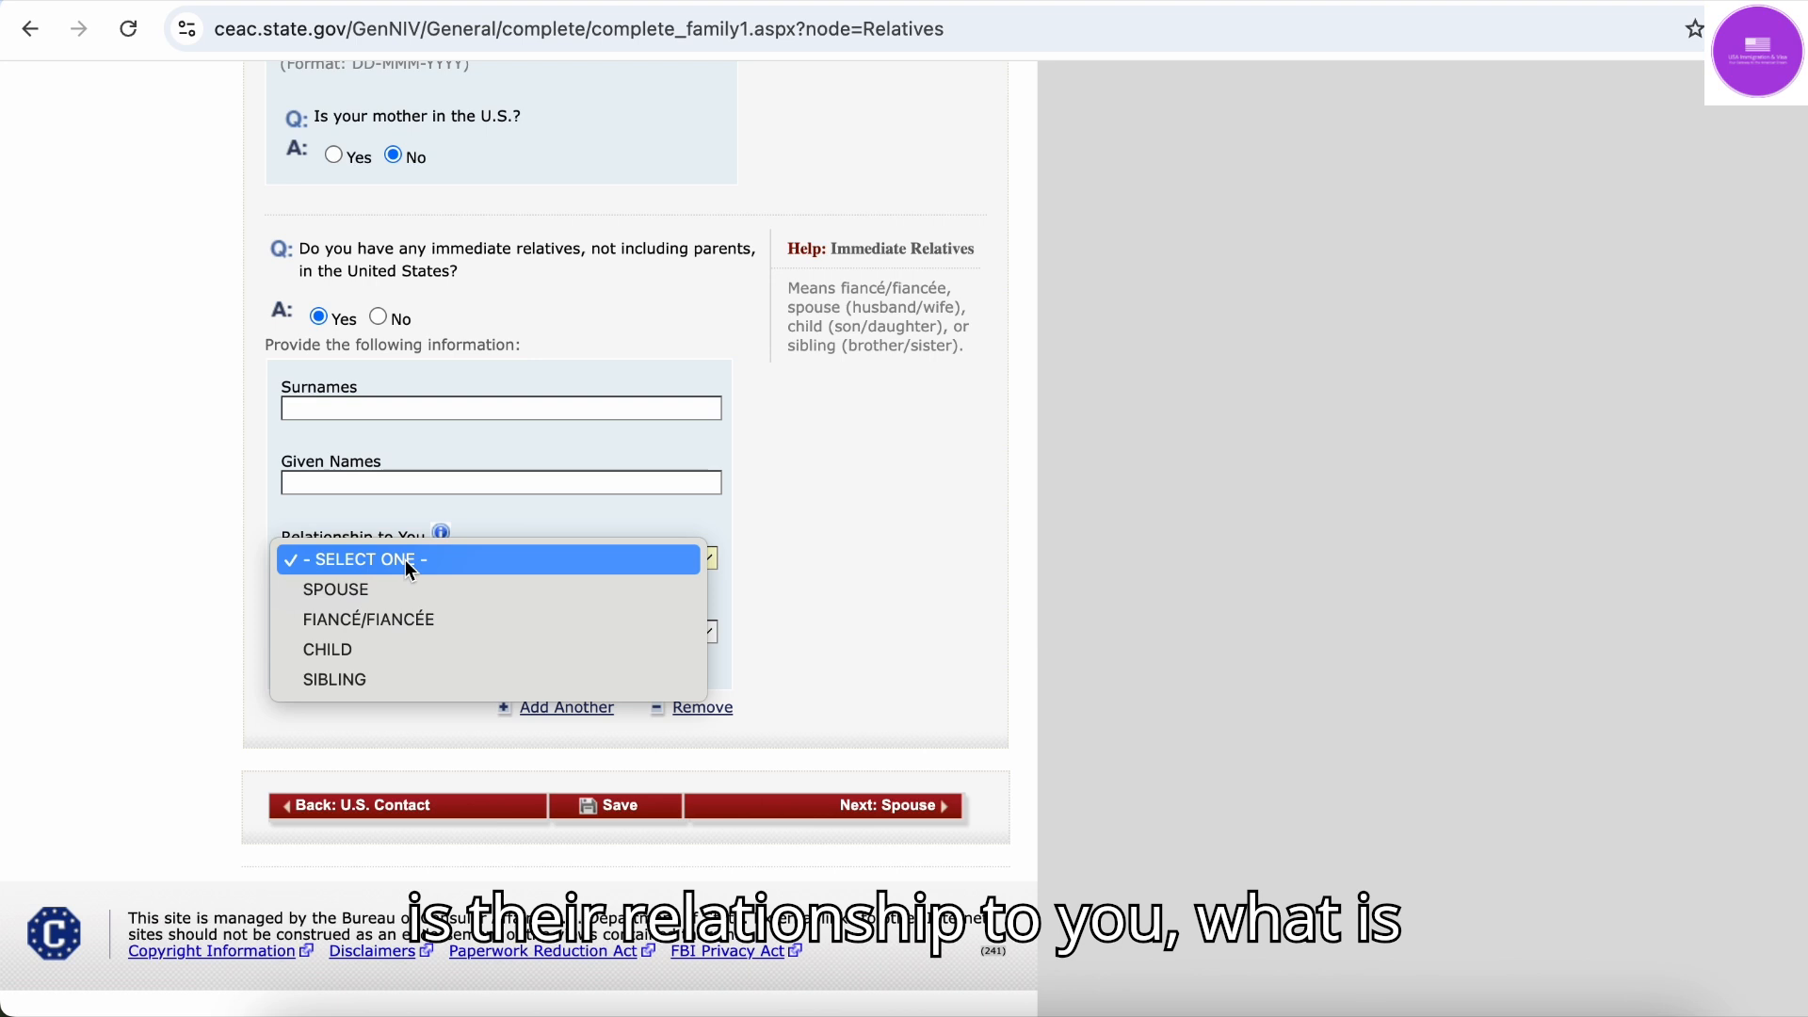
left_click(194, 665)
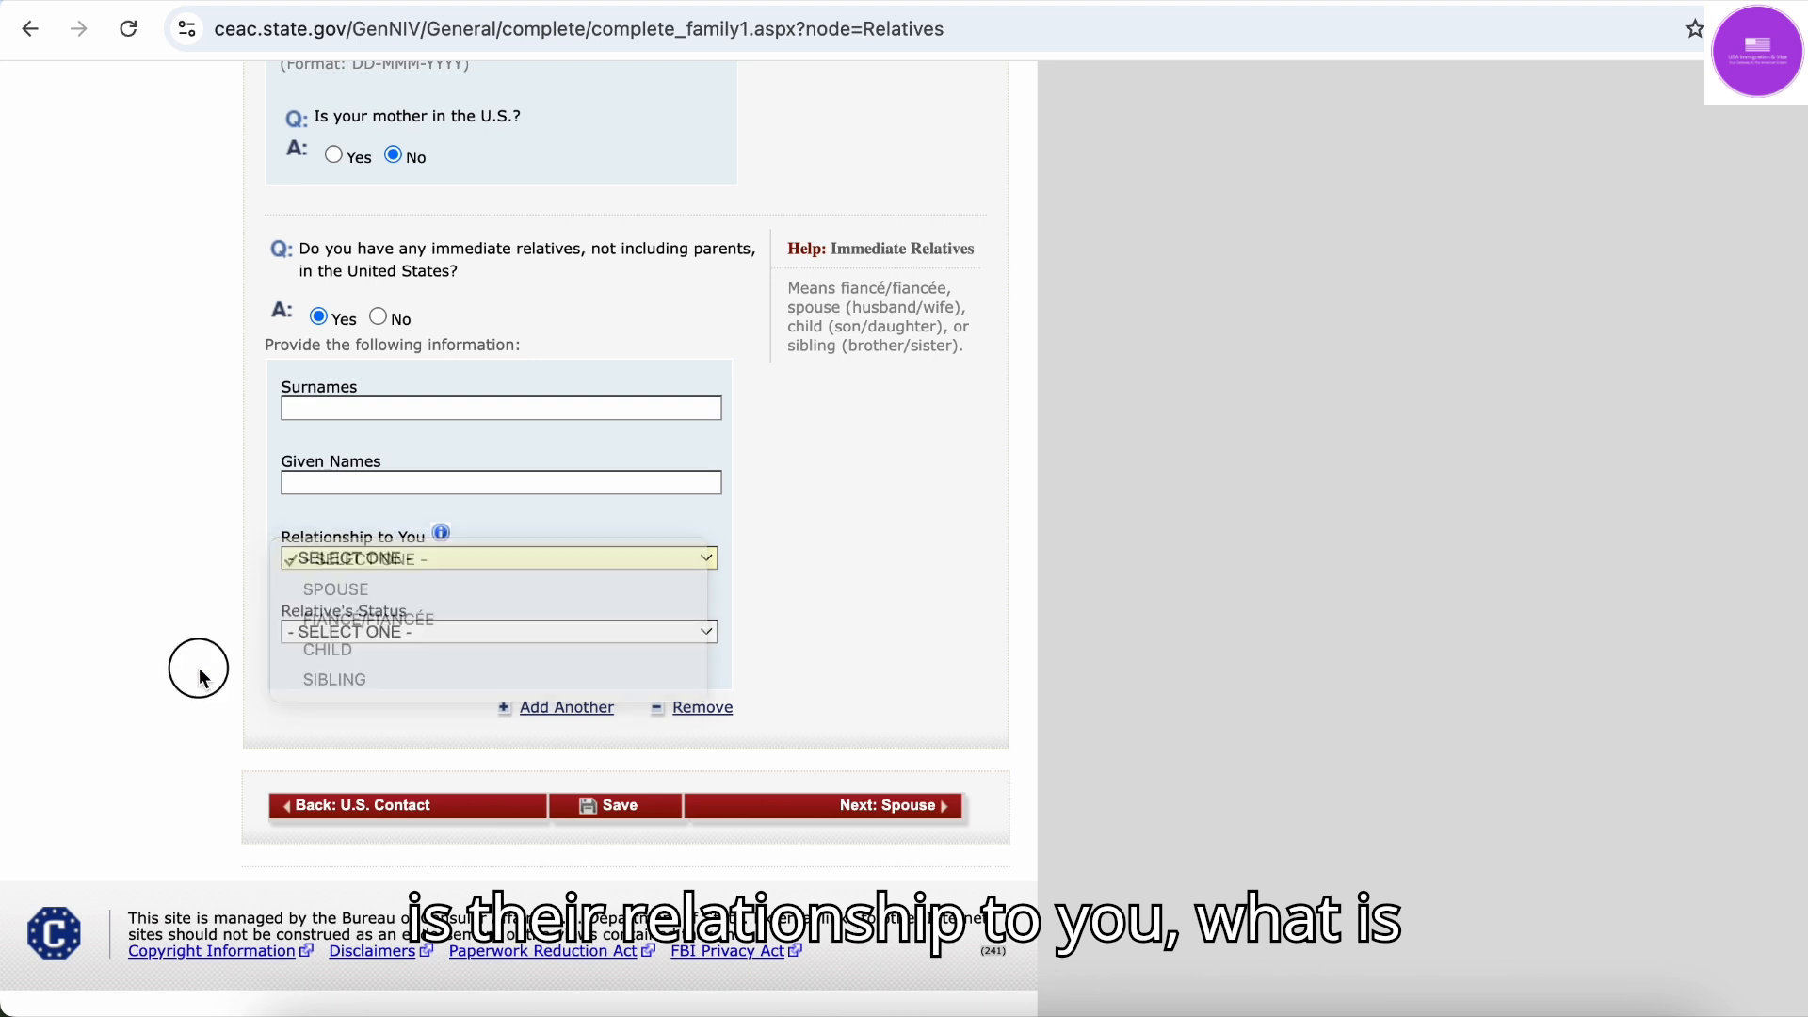
left_click(355, 634)
left_click(356, 633)
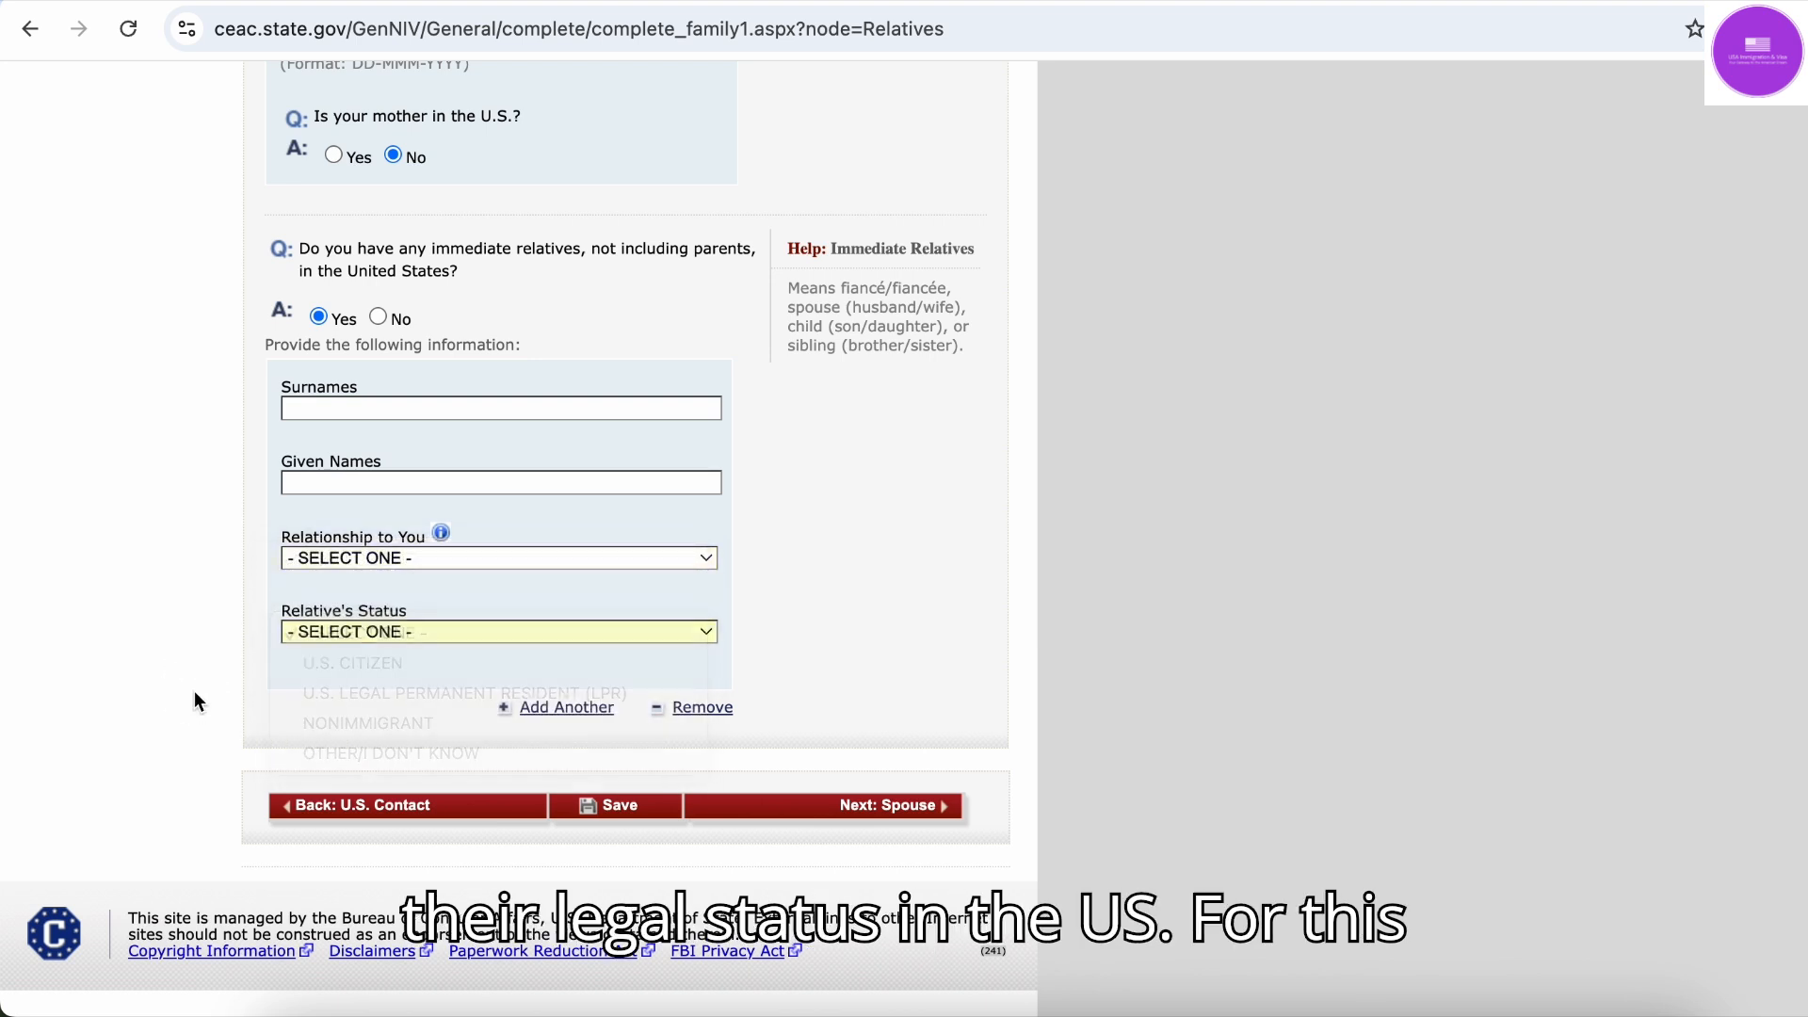
Answer No to having any immediate relatives, not including parents, in the United States
left_click(379, 317)
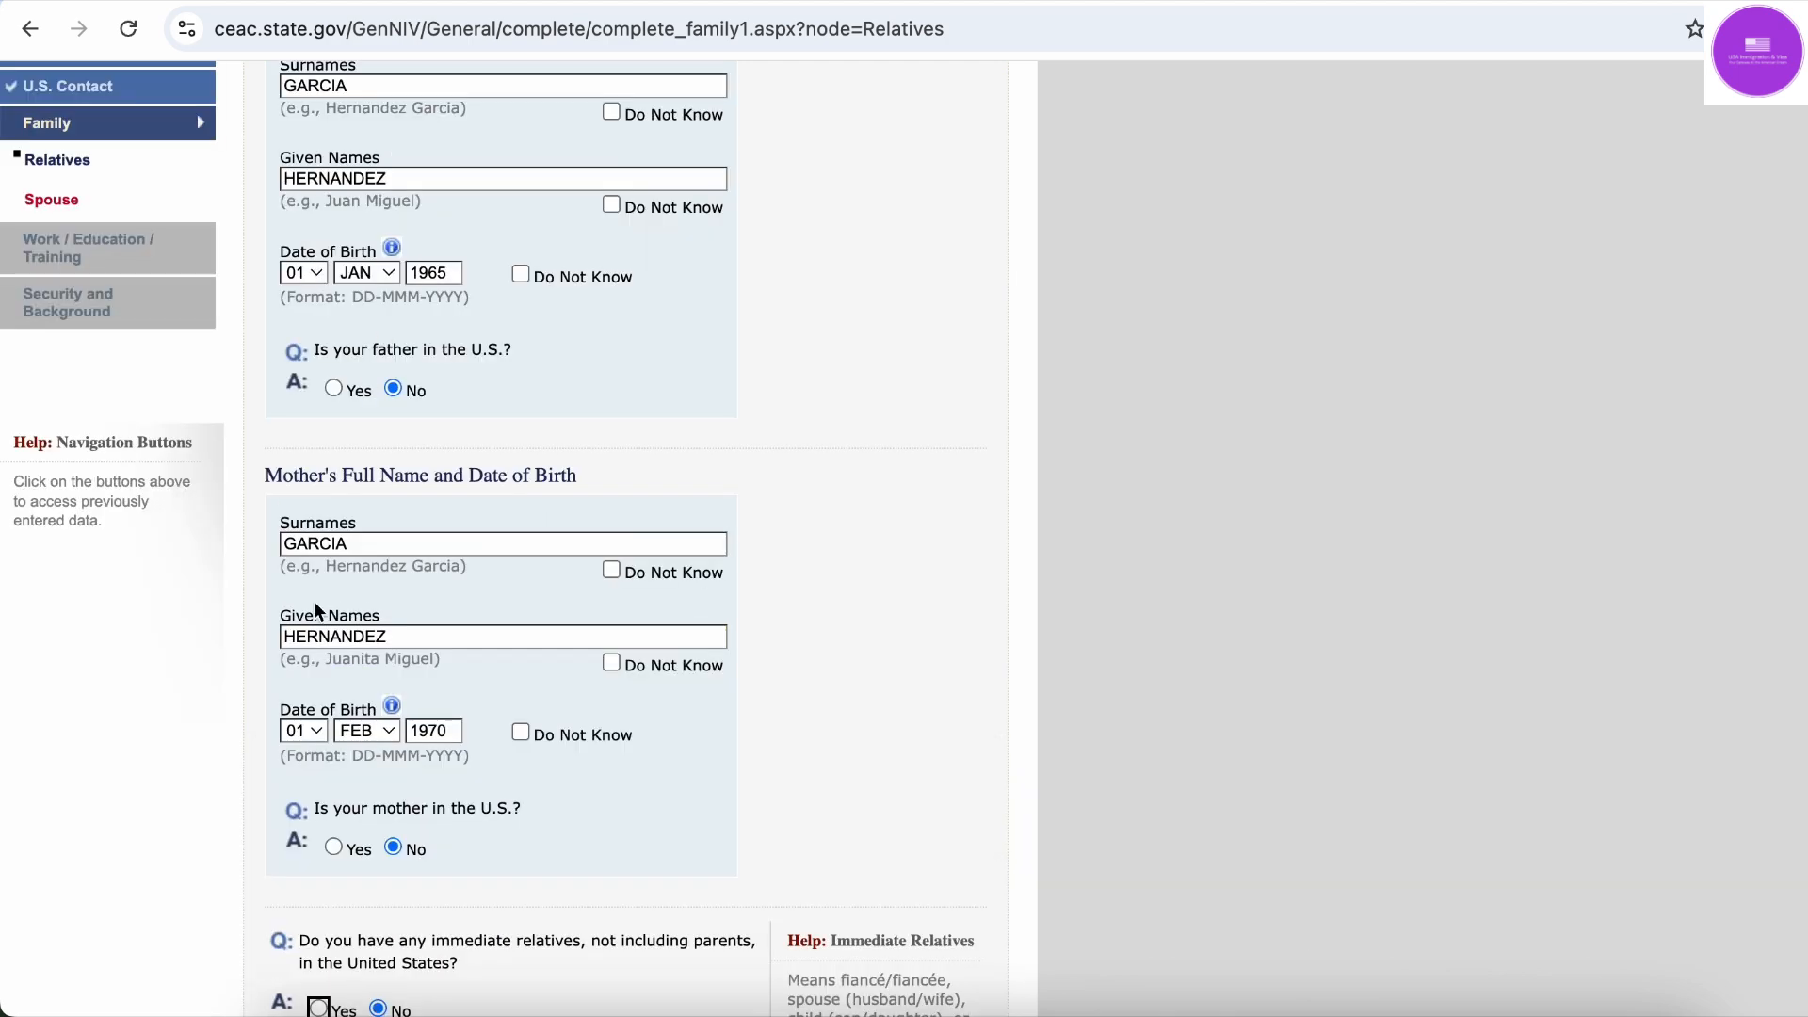
scroll(317, 613, "down", 4)
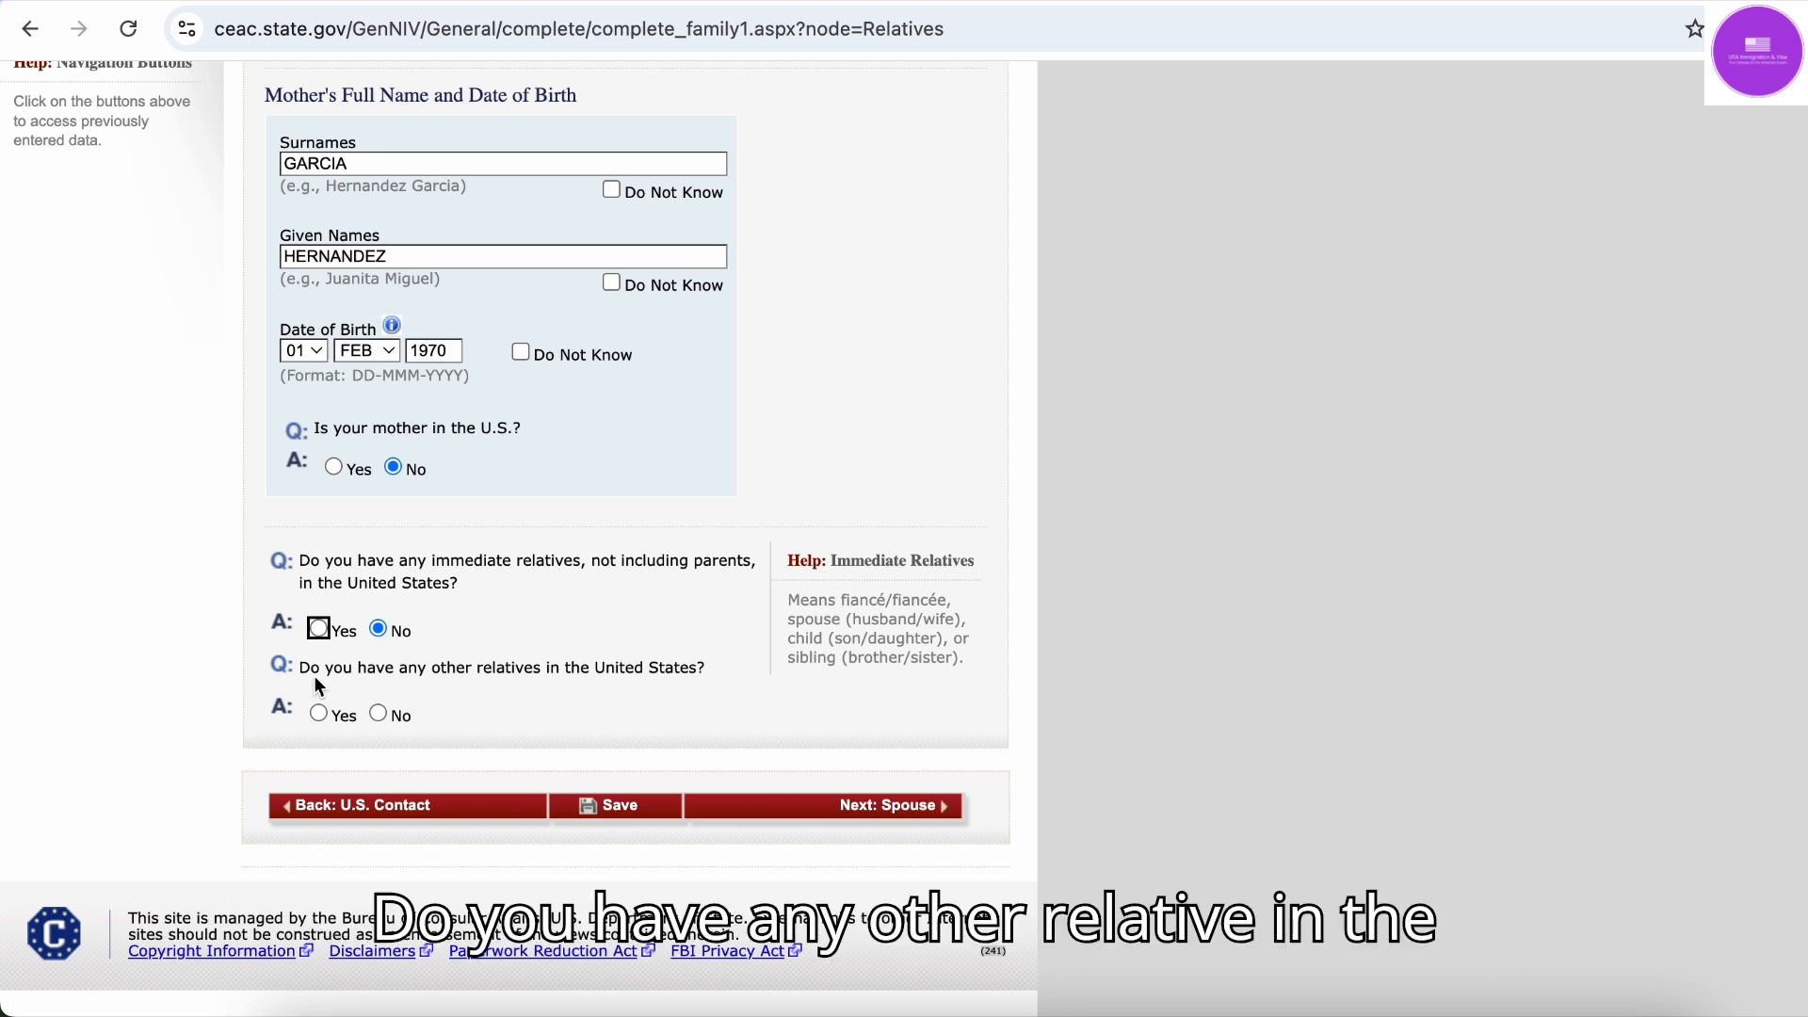
left_click_drag(314, 677, 540, 682)
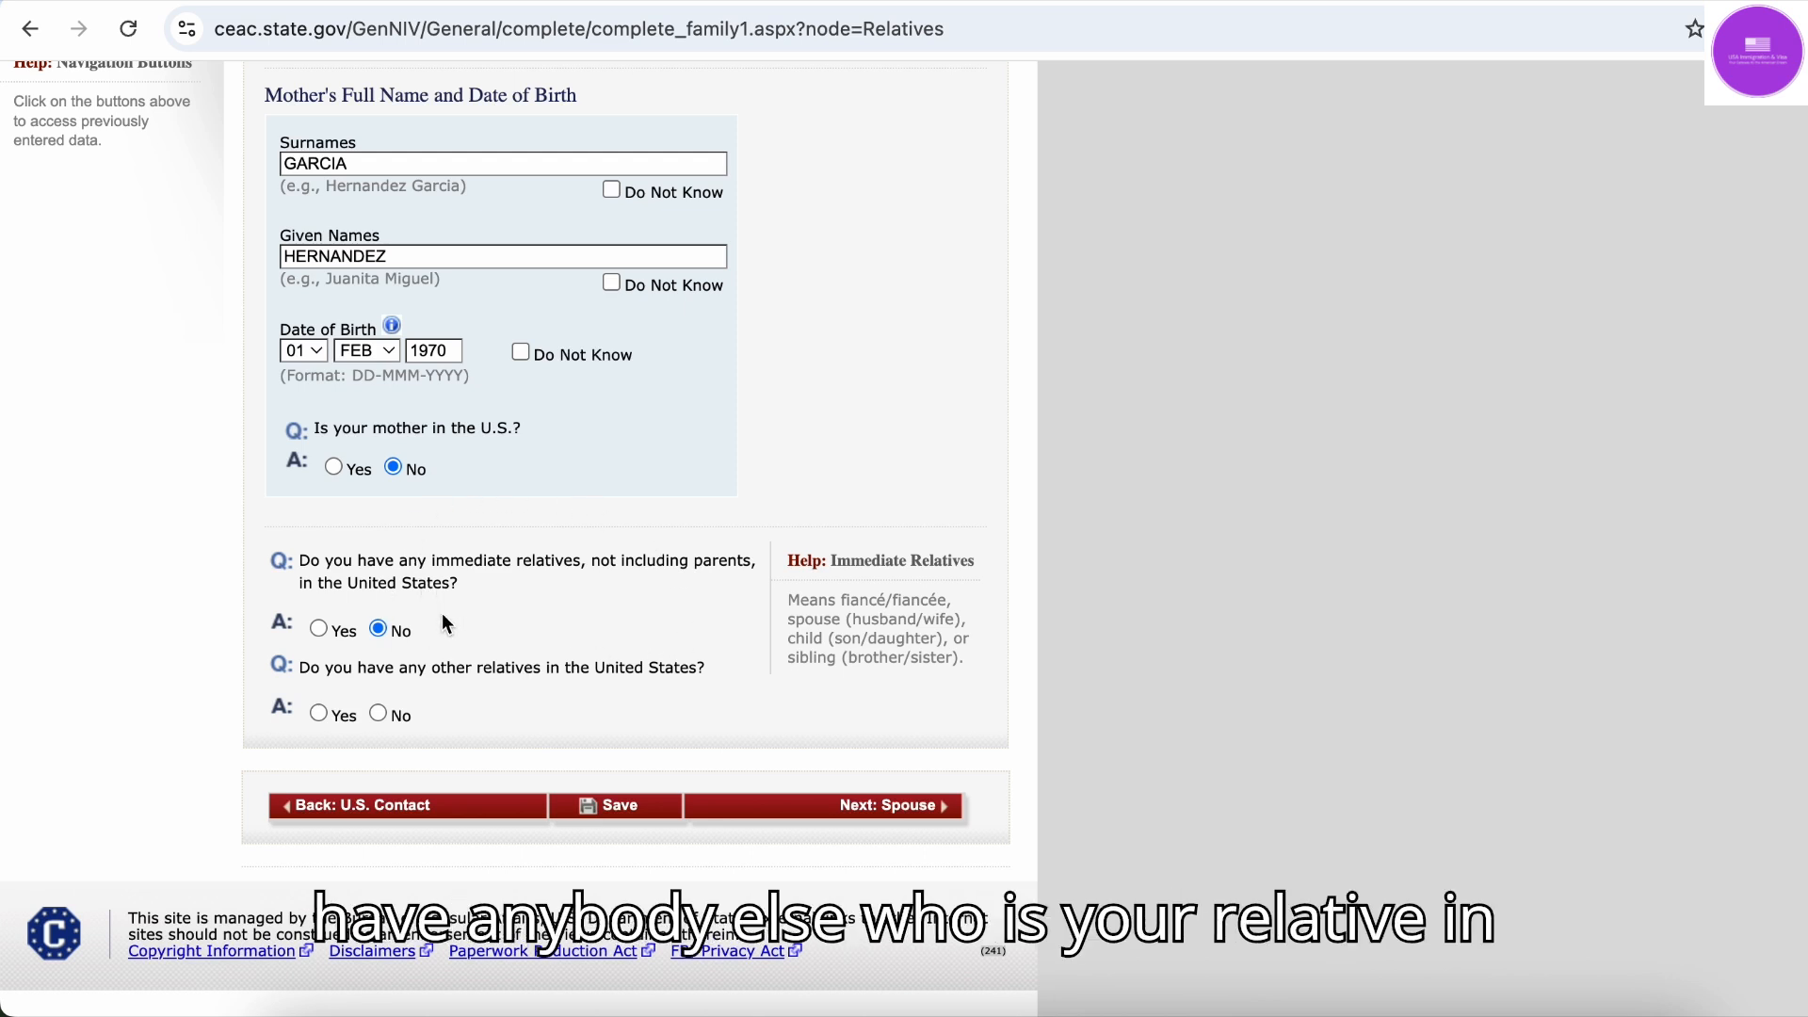
Try Yes and settle on No for the question about having any other relatives in the United States
left_click(318, 715)
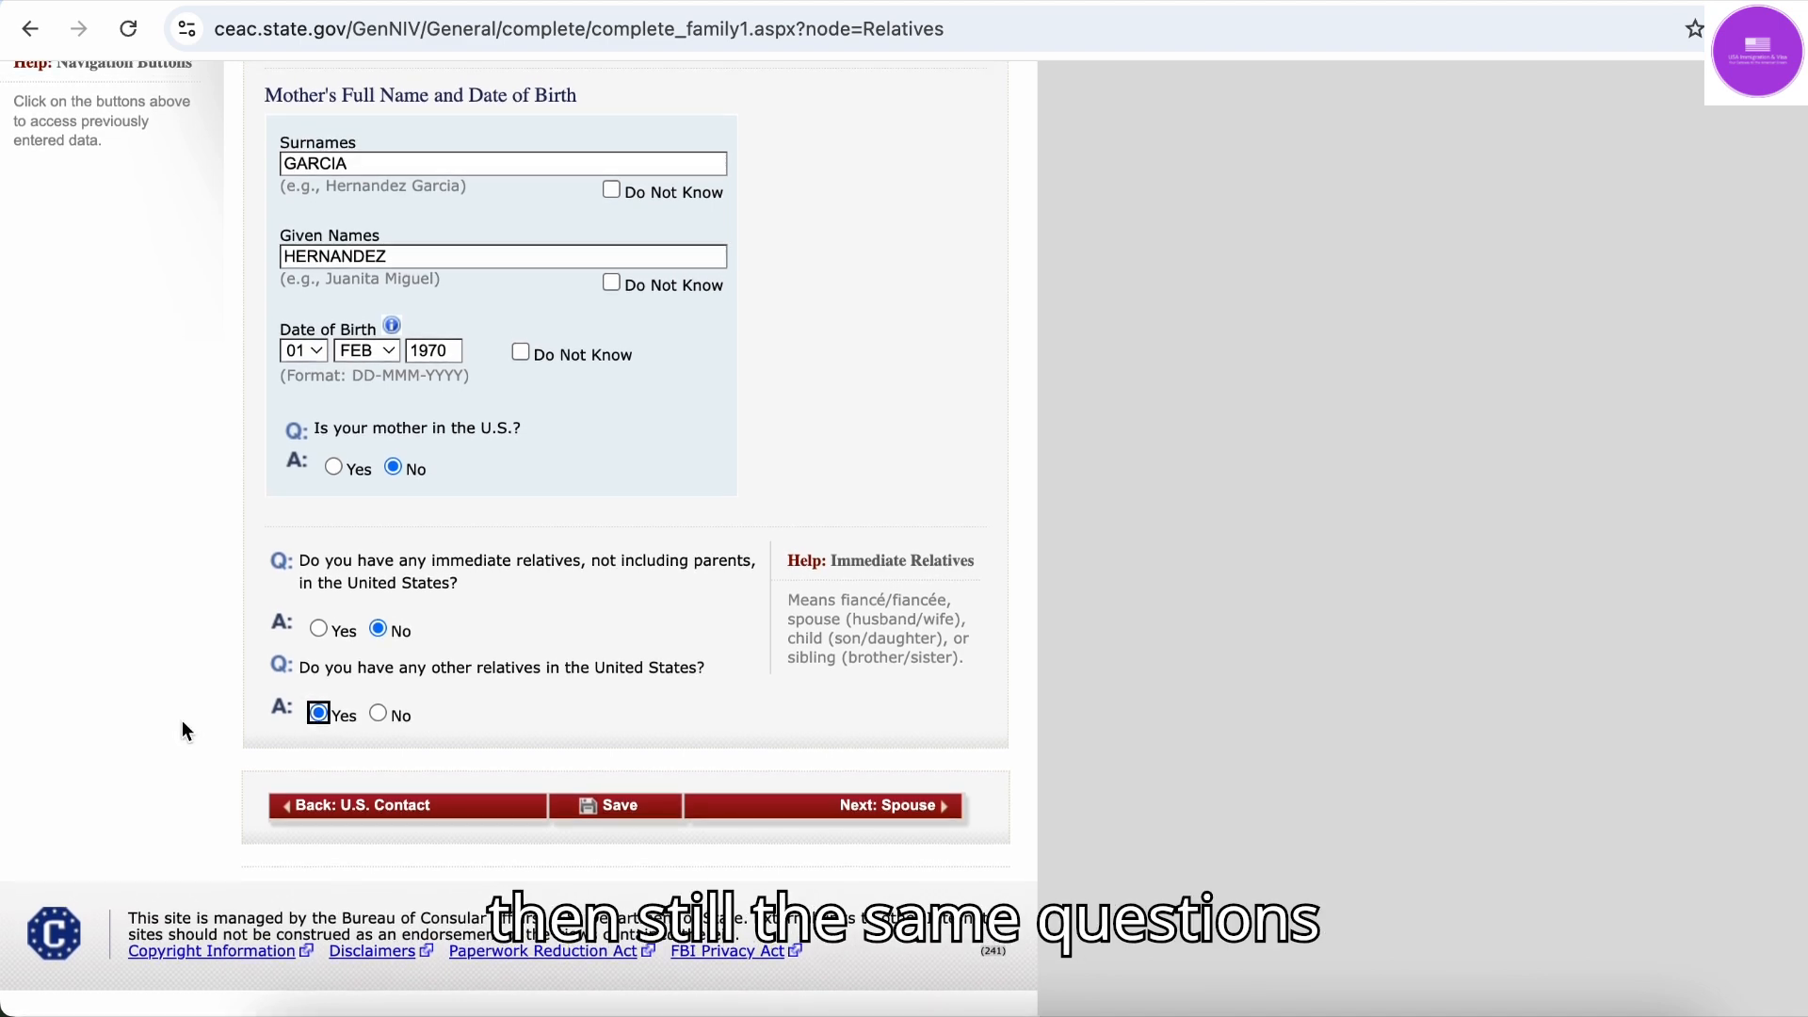
scroll(405, 718, "up", 3)
scroll(405, 730, "down", 4)
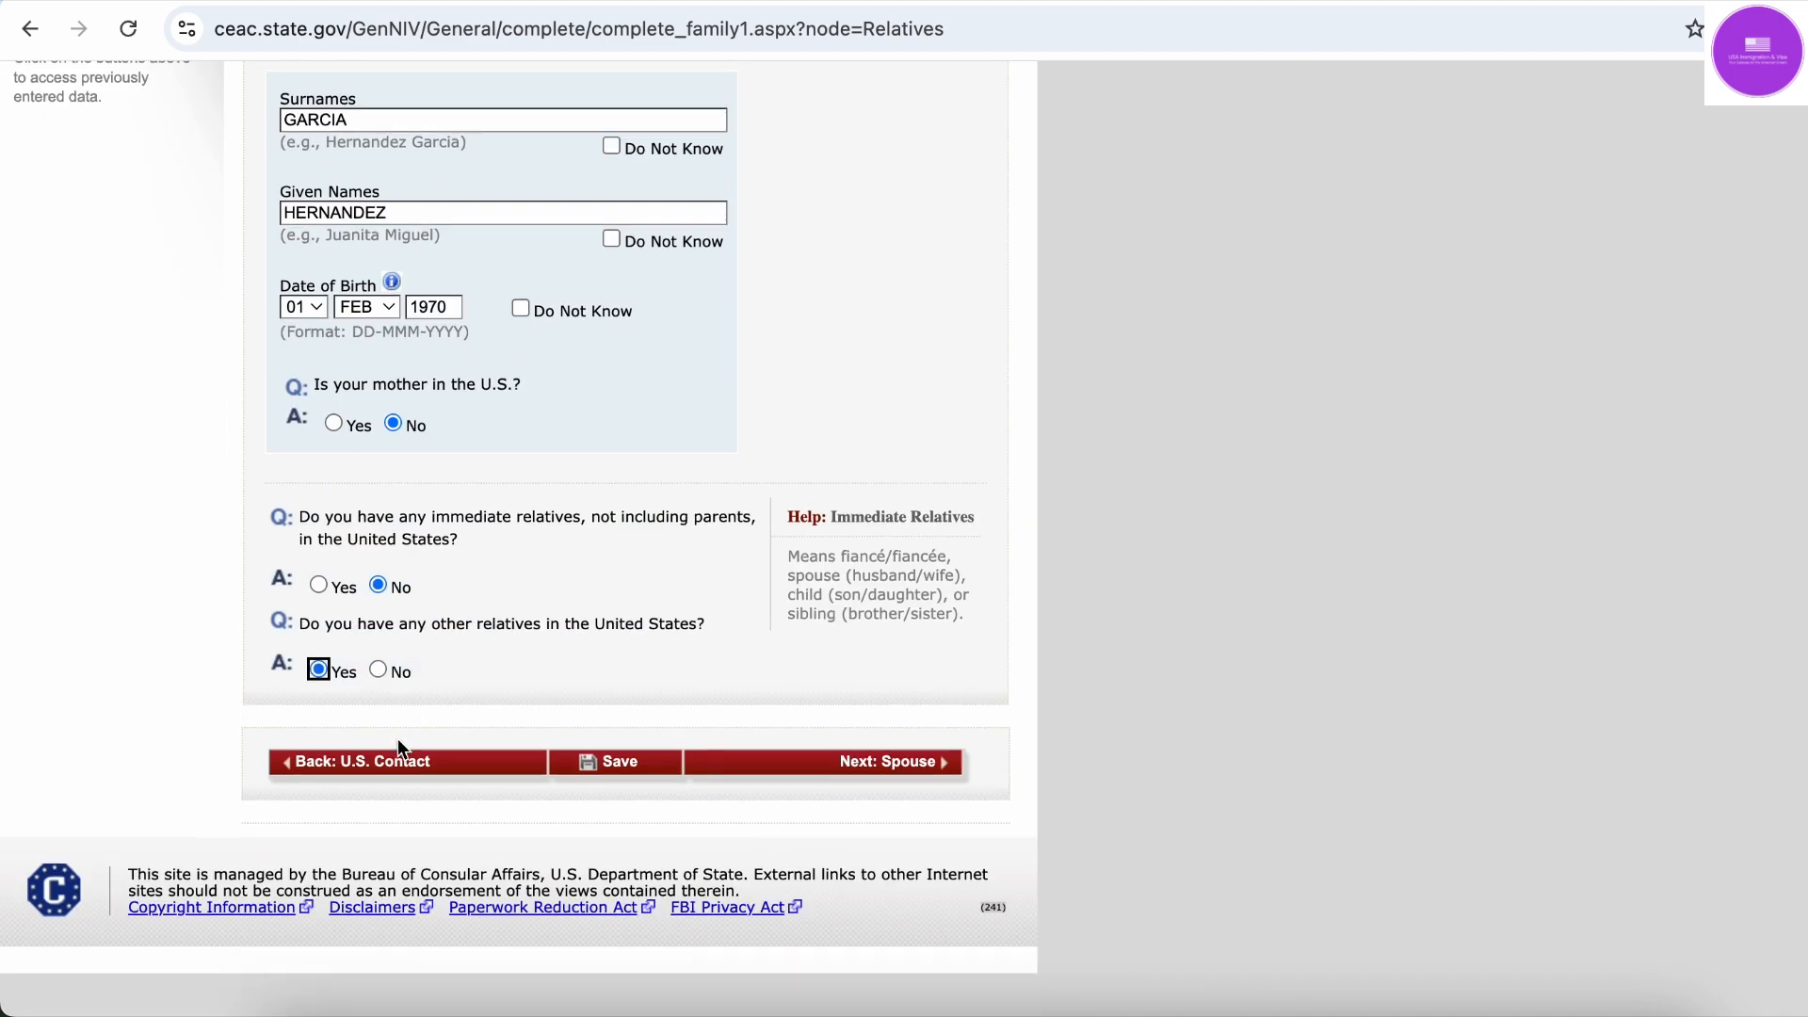
scroll(397, 738, "up", 1)
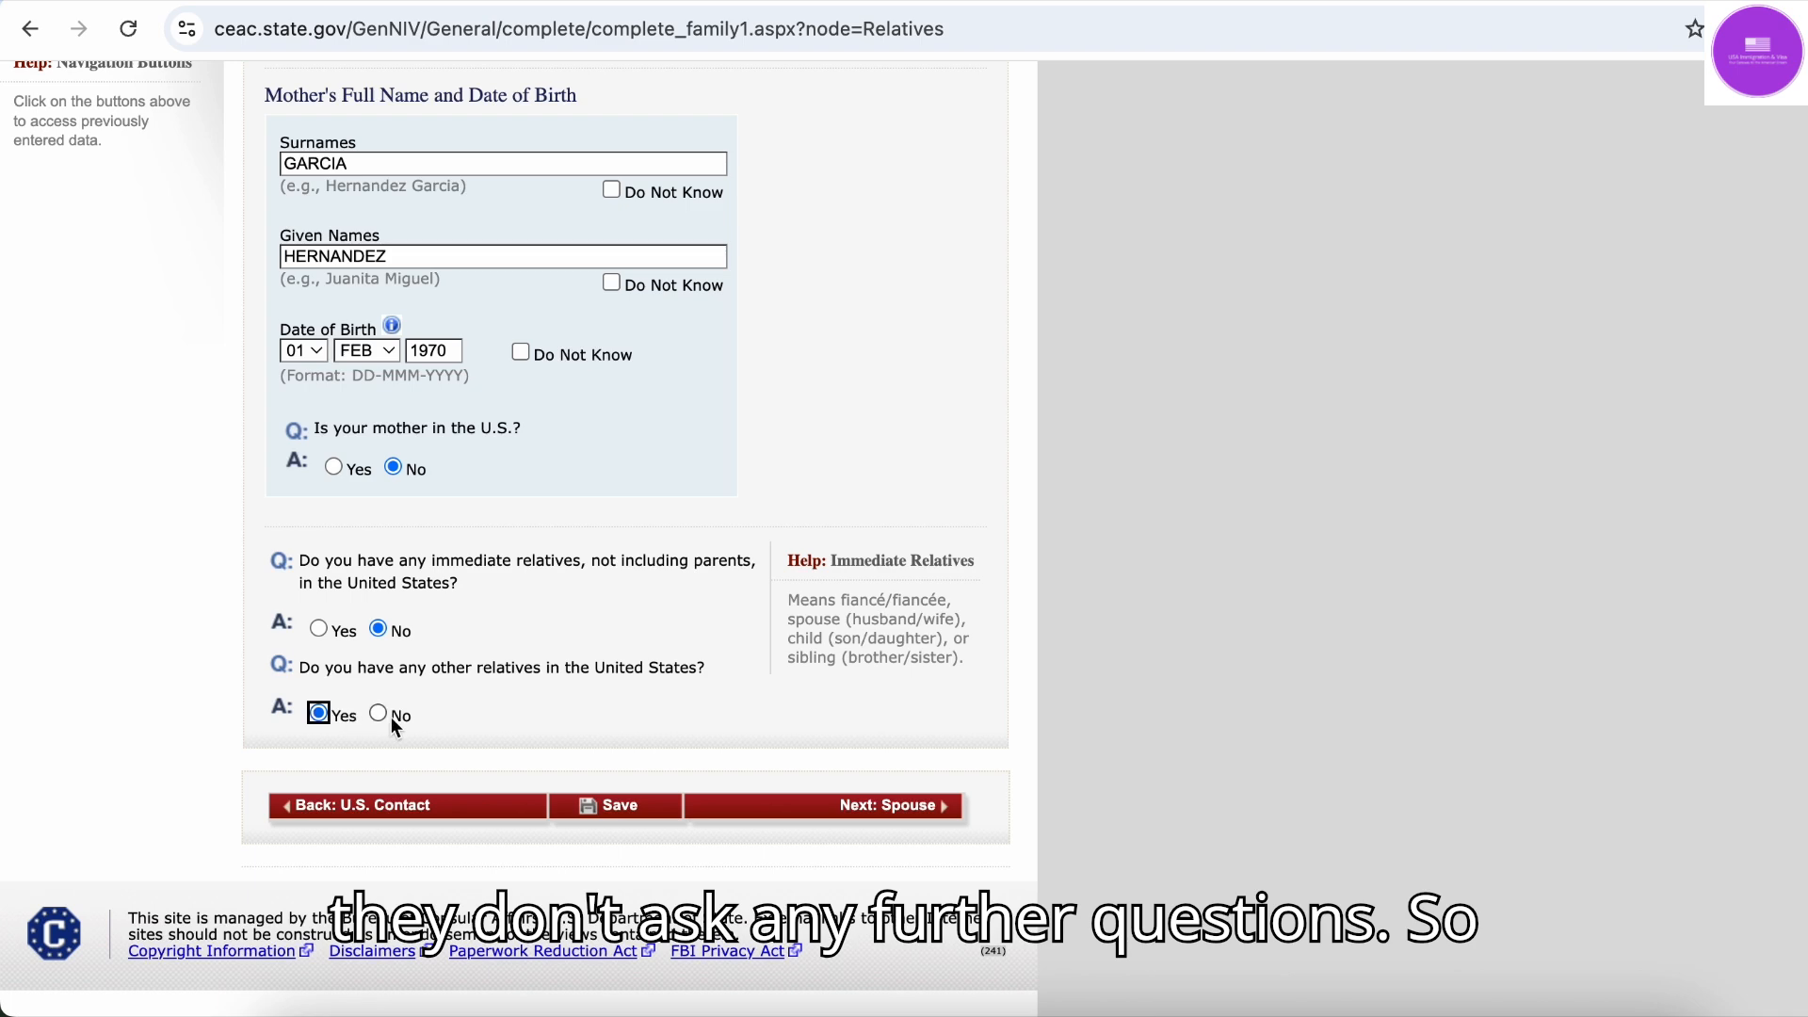
left_click(377, 712)
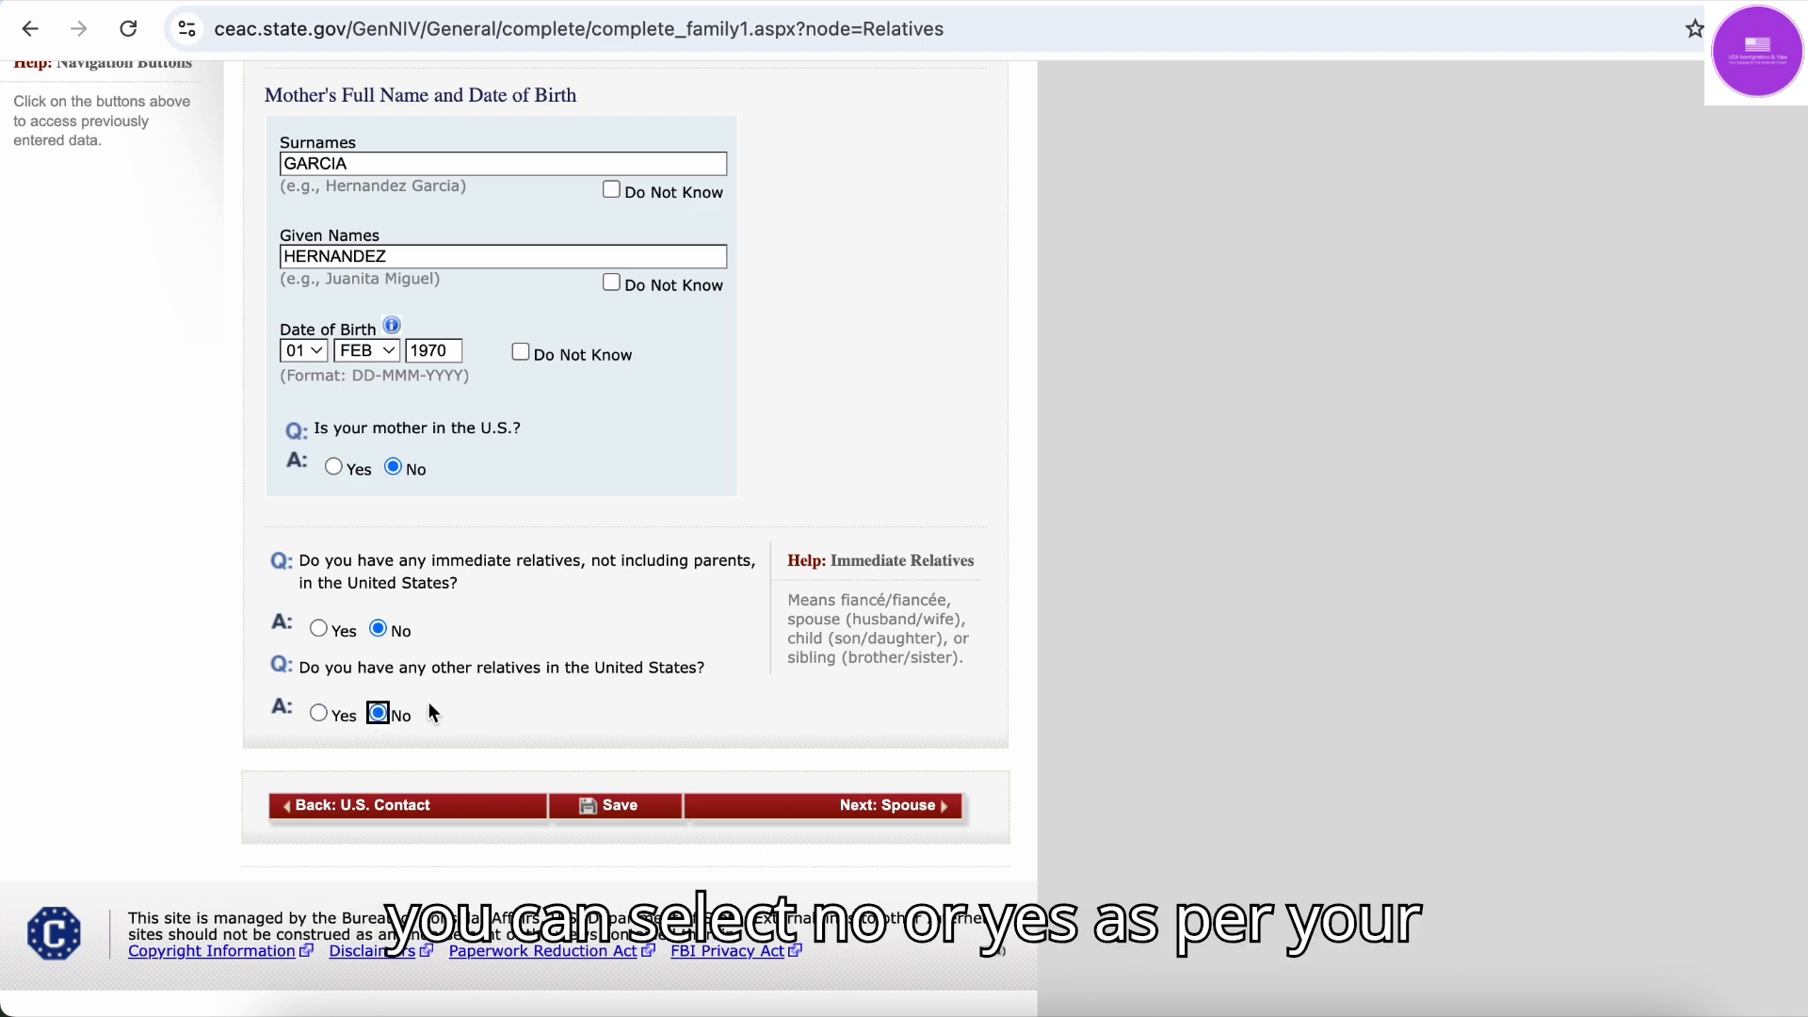
scroll(505, 722, "down", 3)
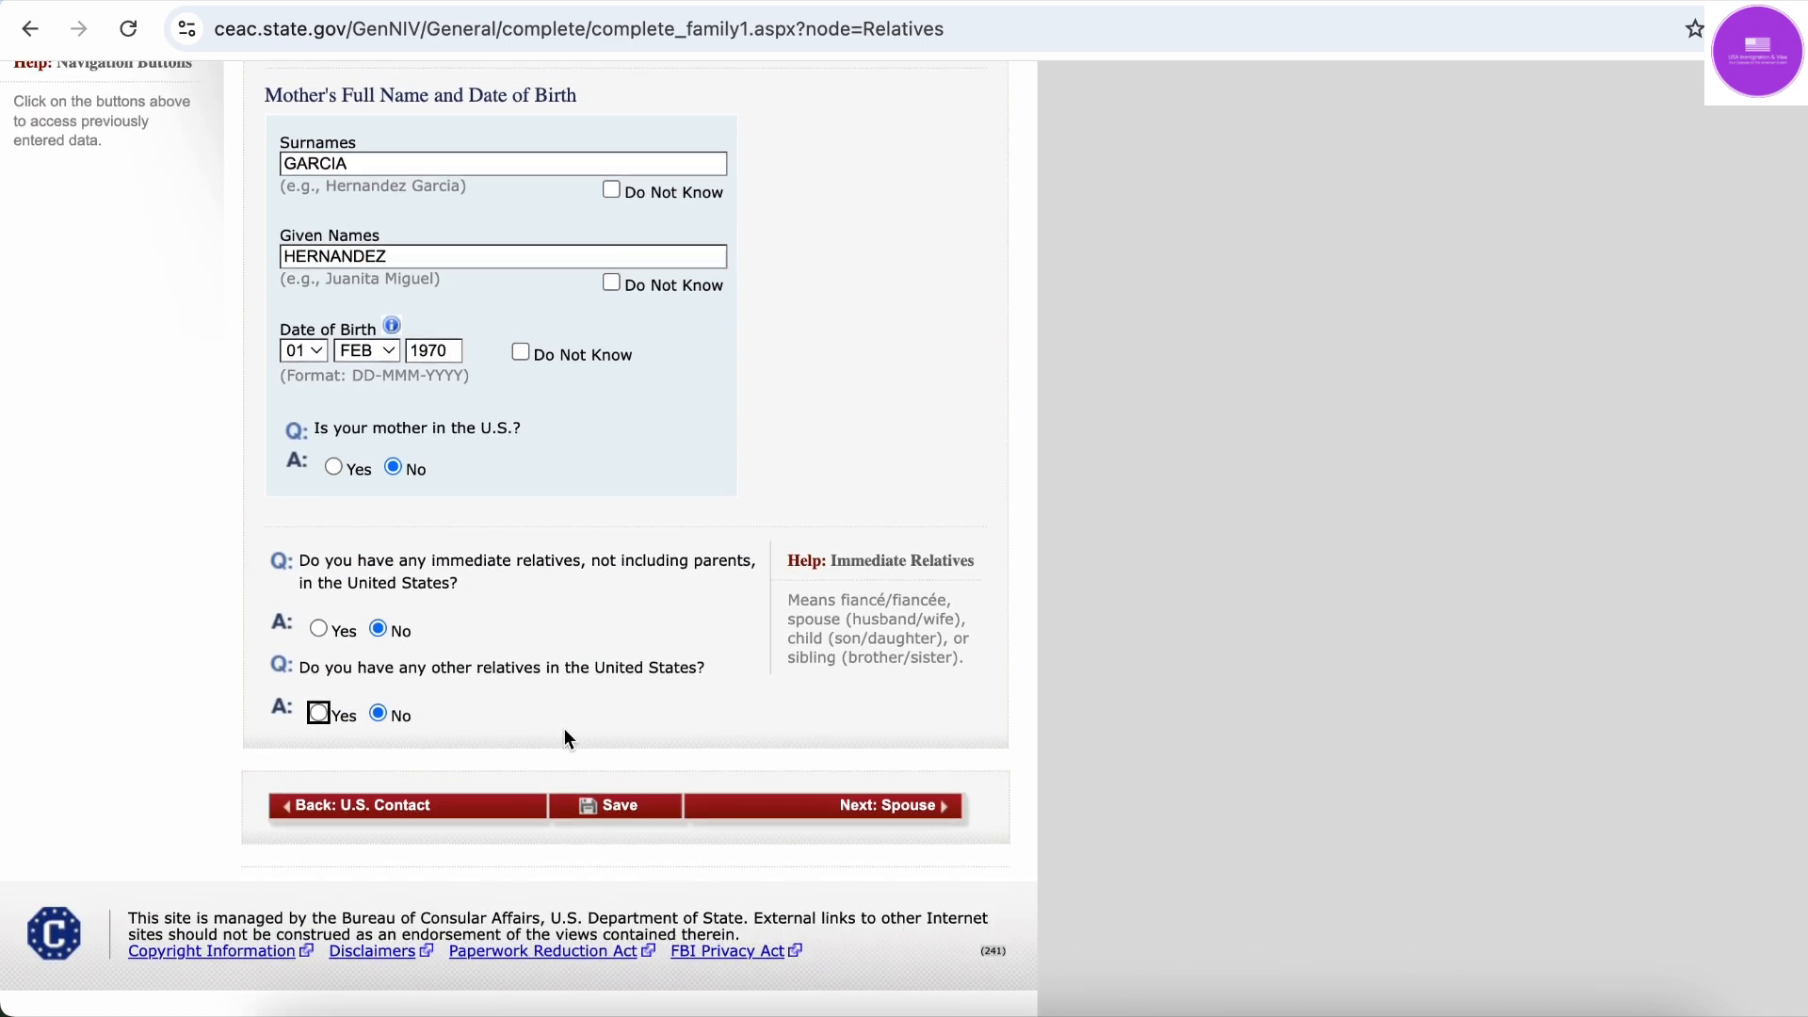
Save the Relatives section and continue to the Spouse page
left_click(606, 802)
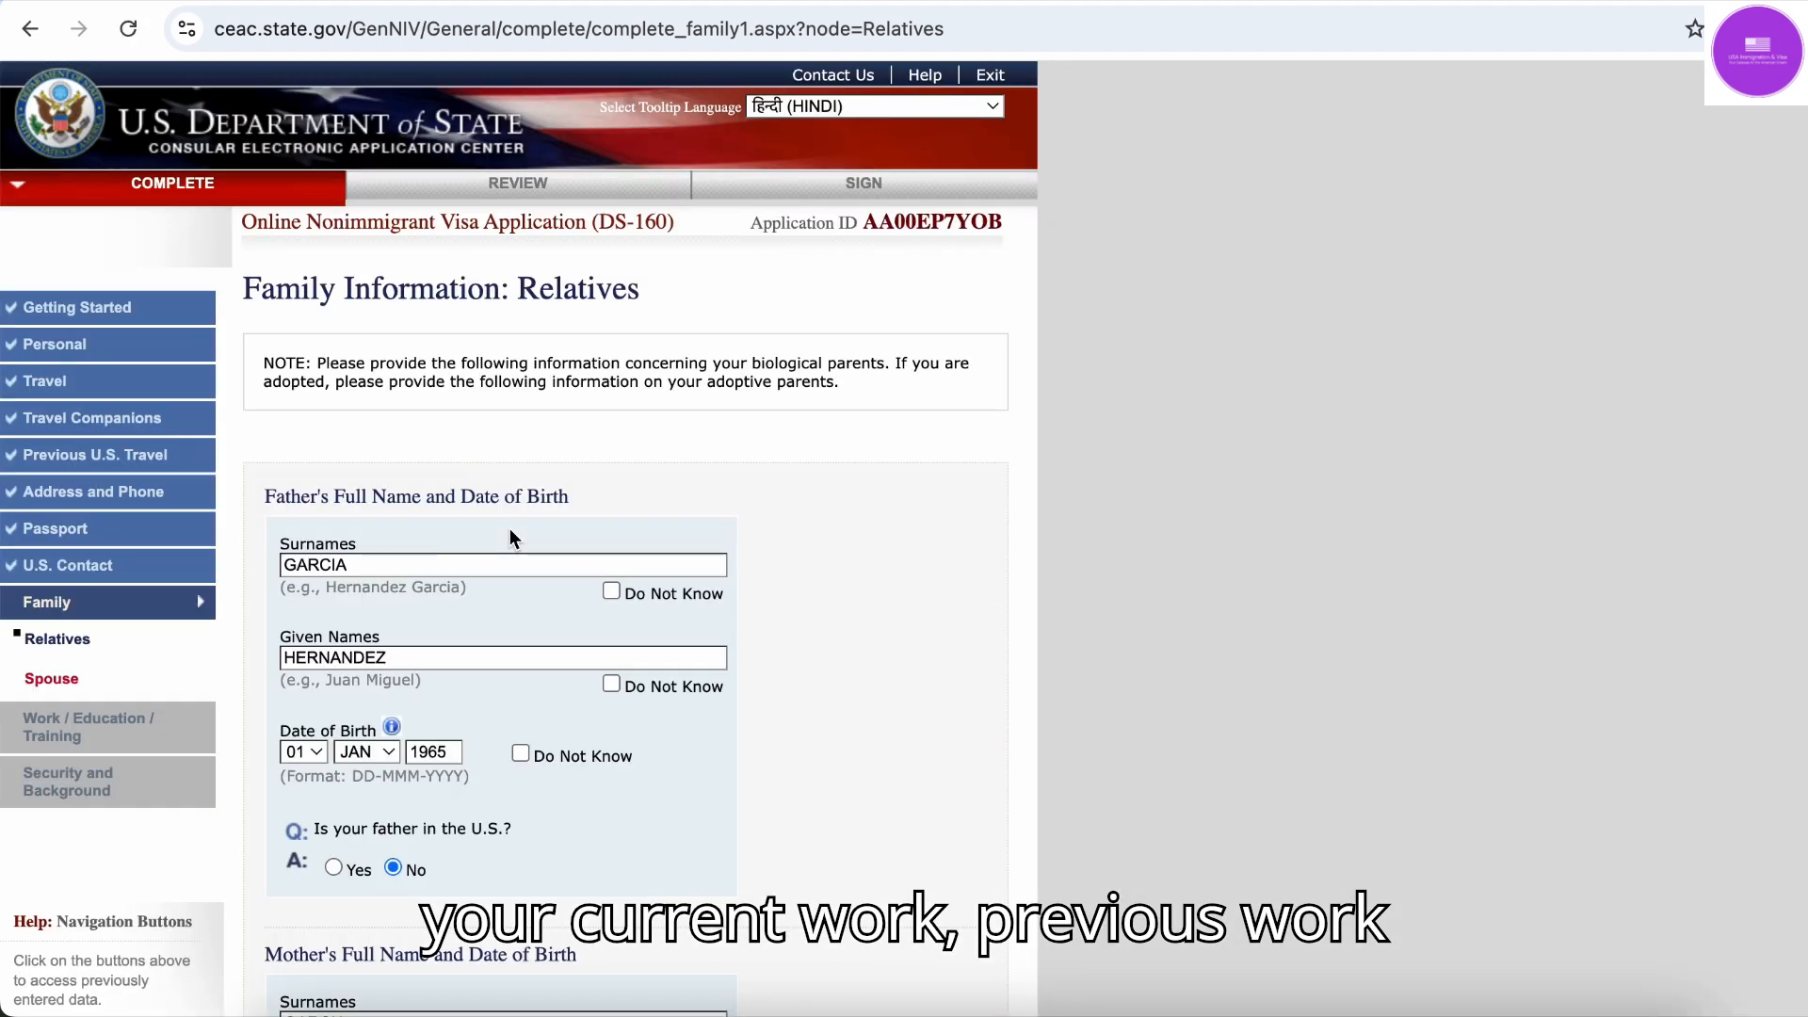
scroll(511, 529, "down", 10)
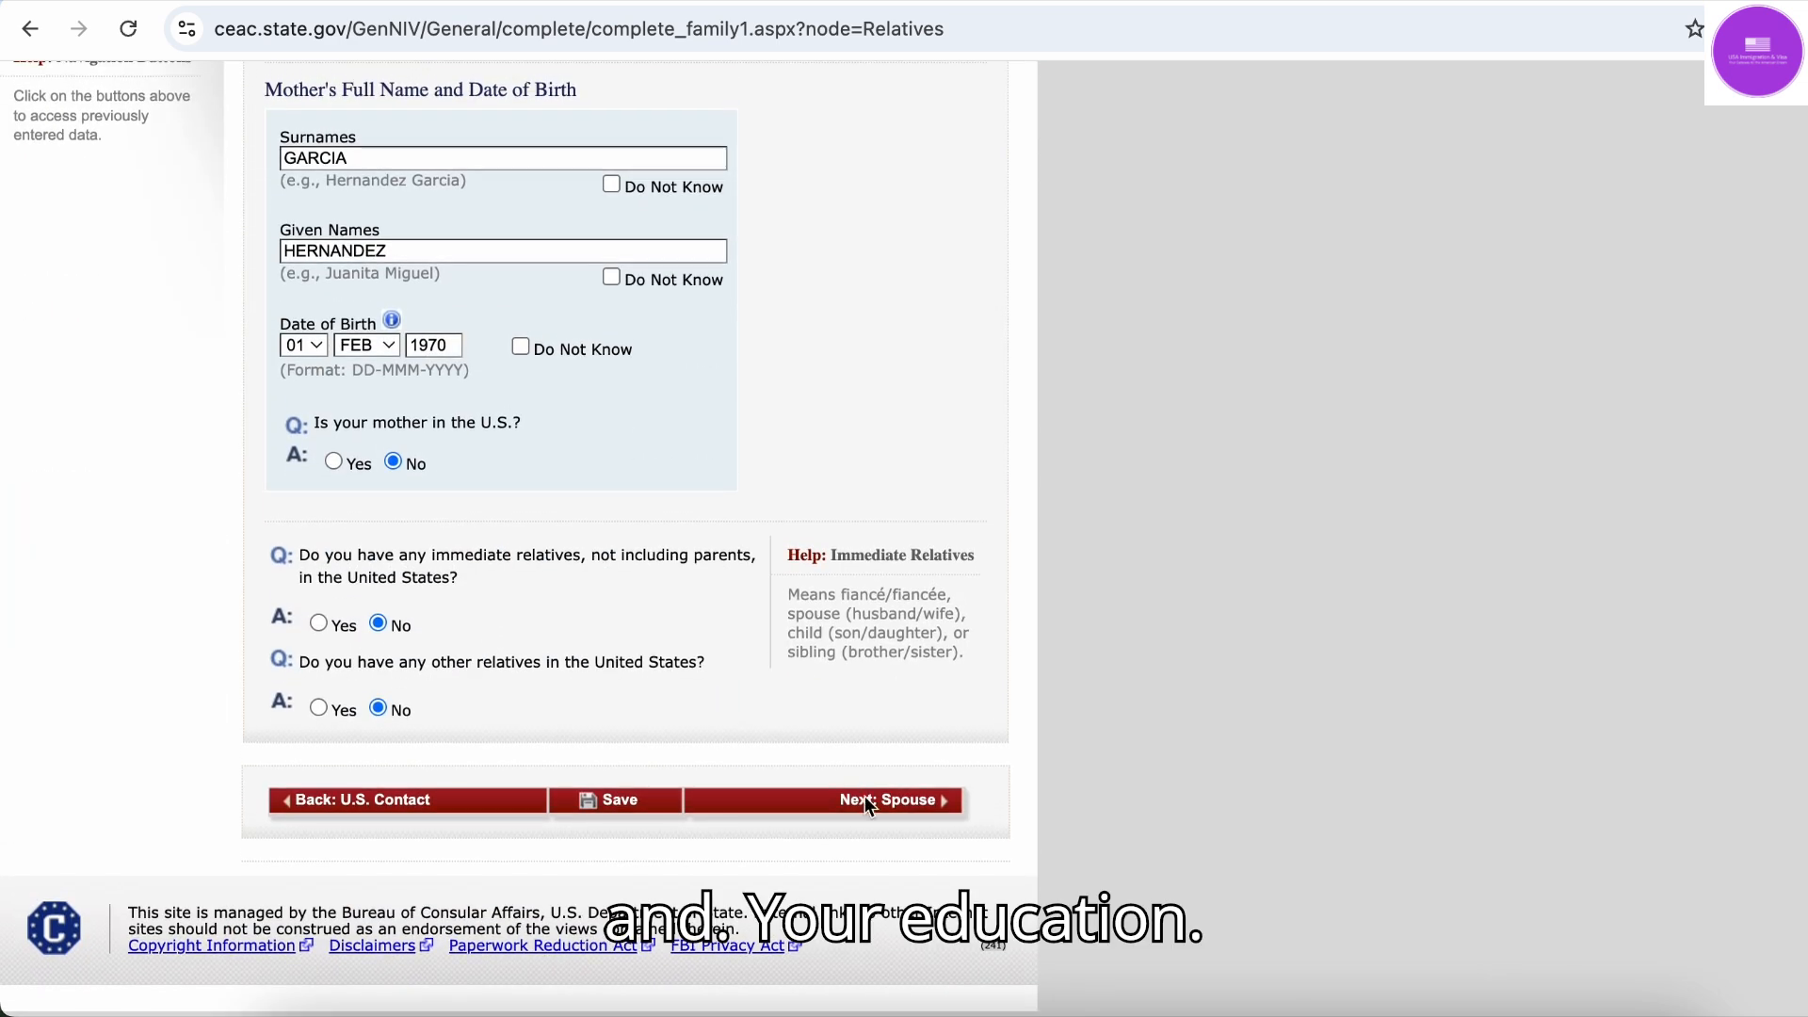
left_click(867, 799)
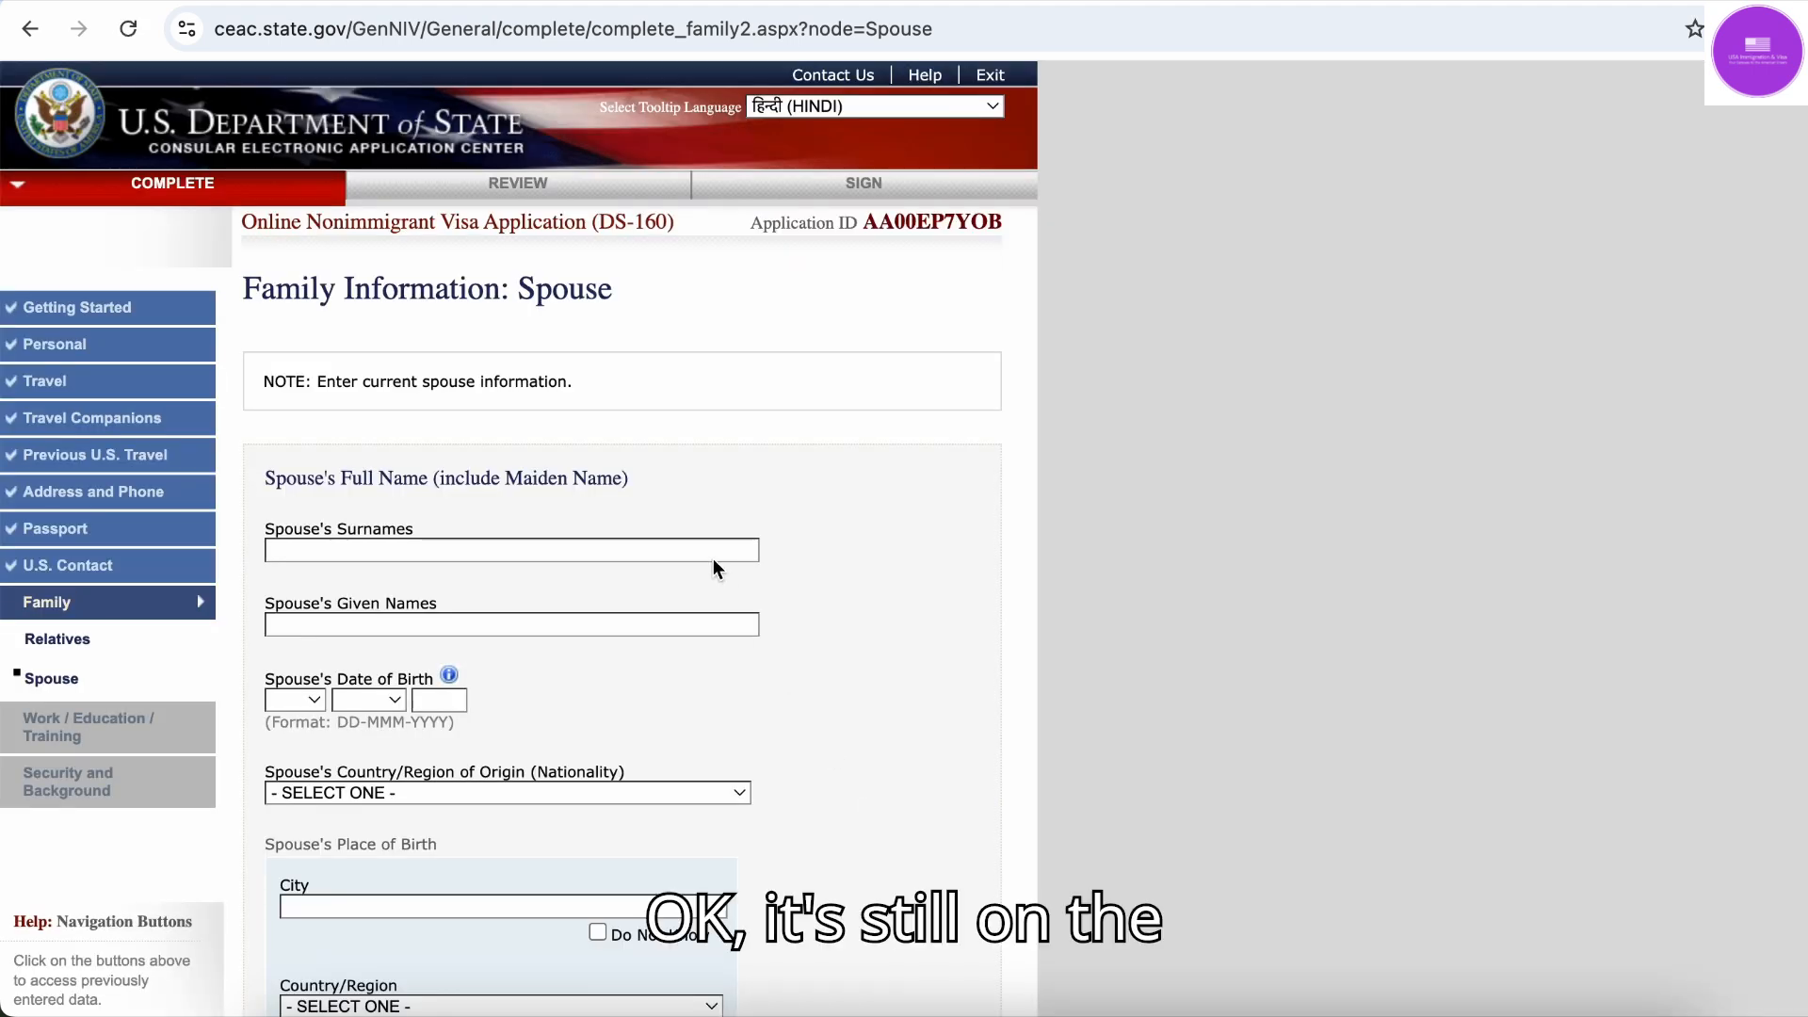
Fill in the spouse's surname and given name in the Spouse section
scroll(418, 538, "down", 1)
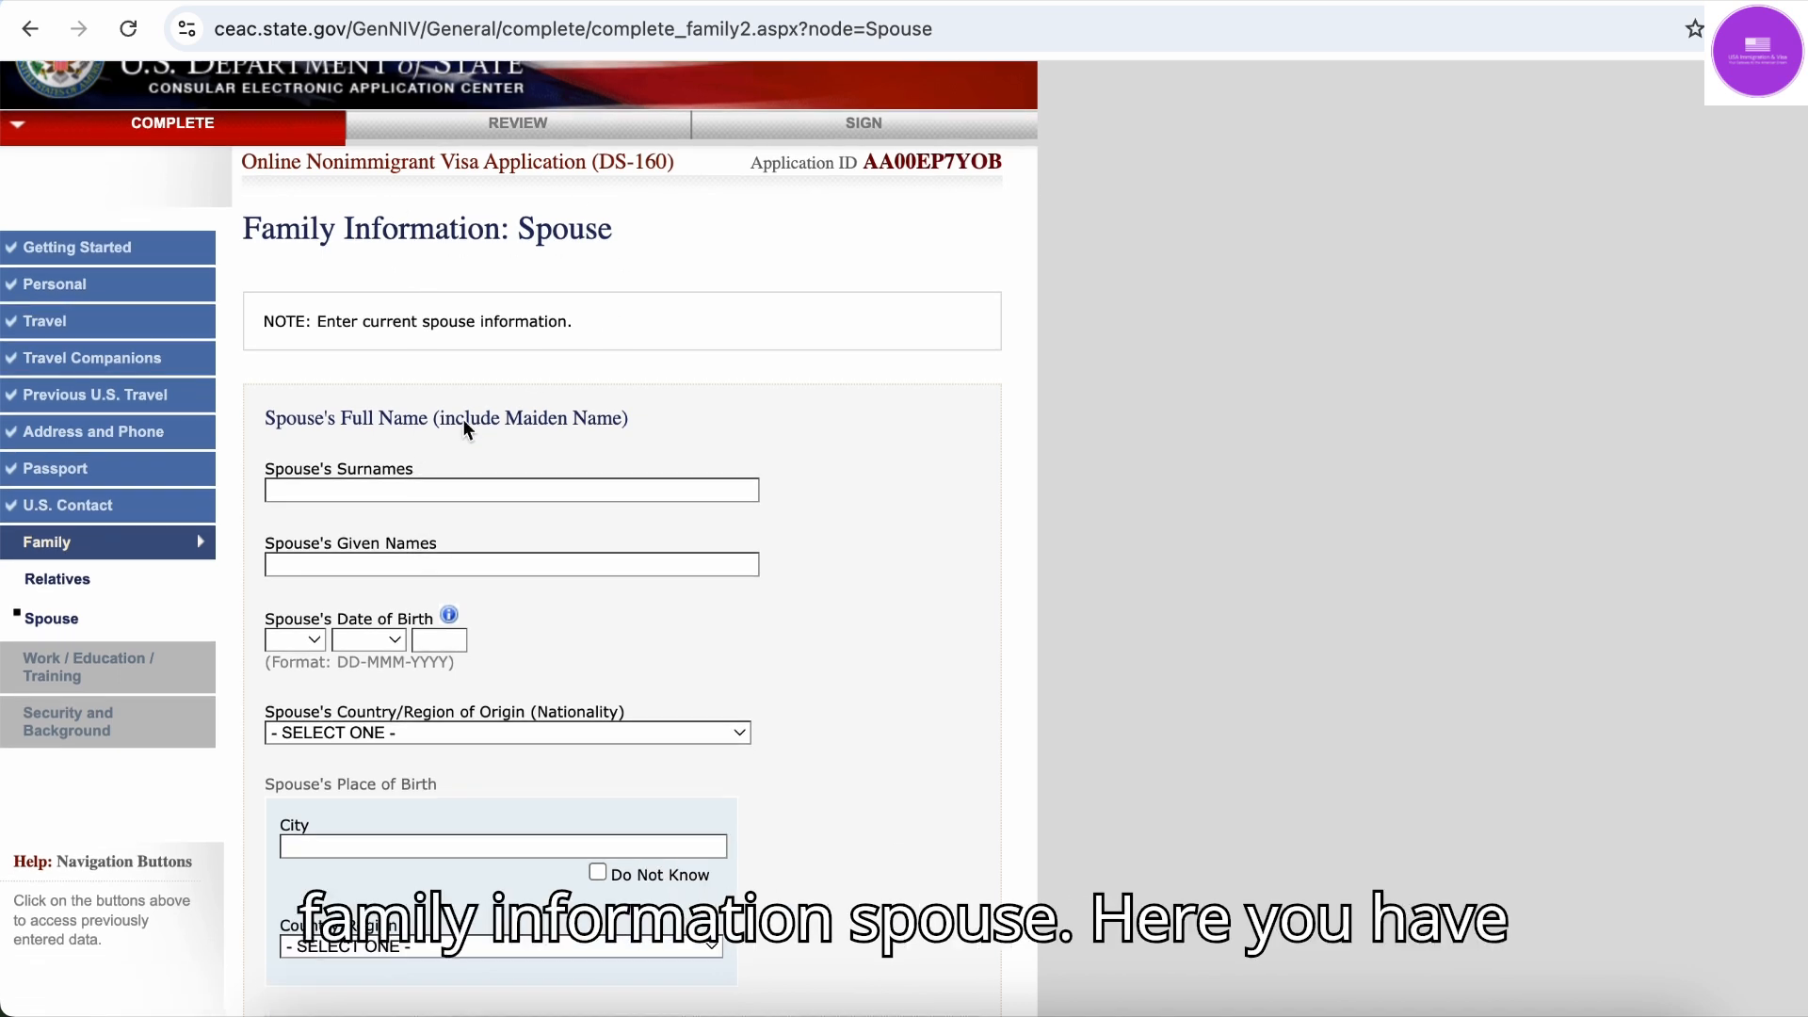
scroll(440, 521, "down", 2)
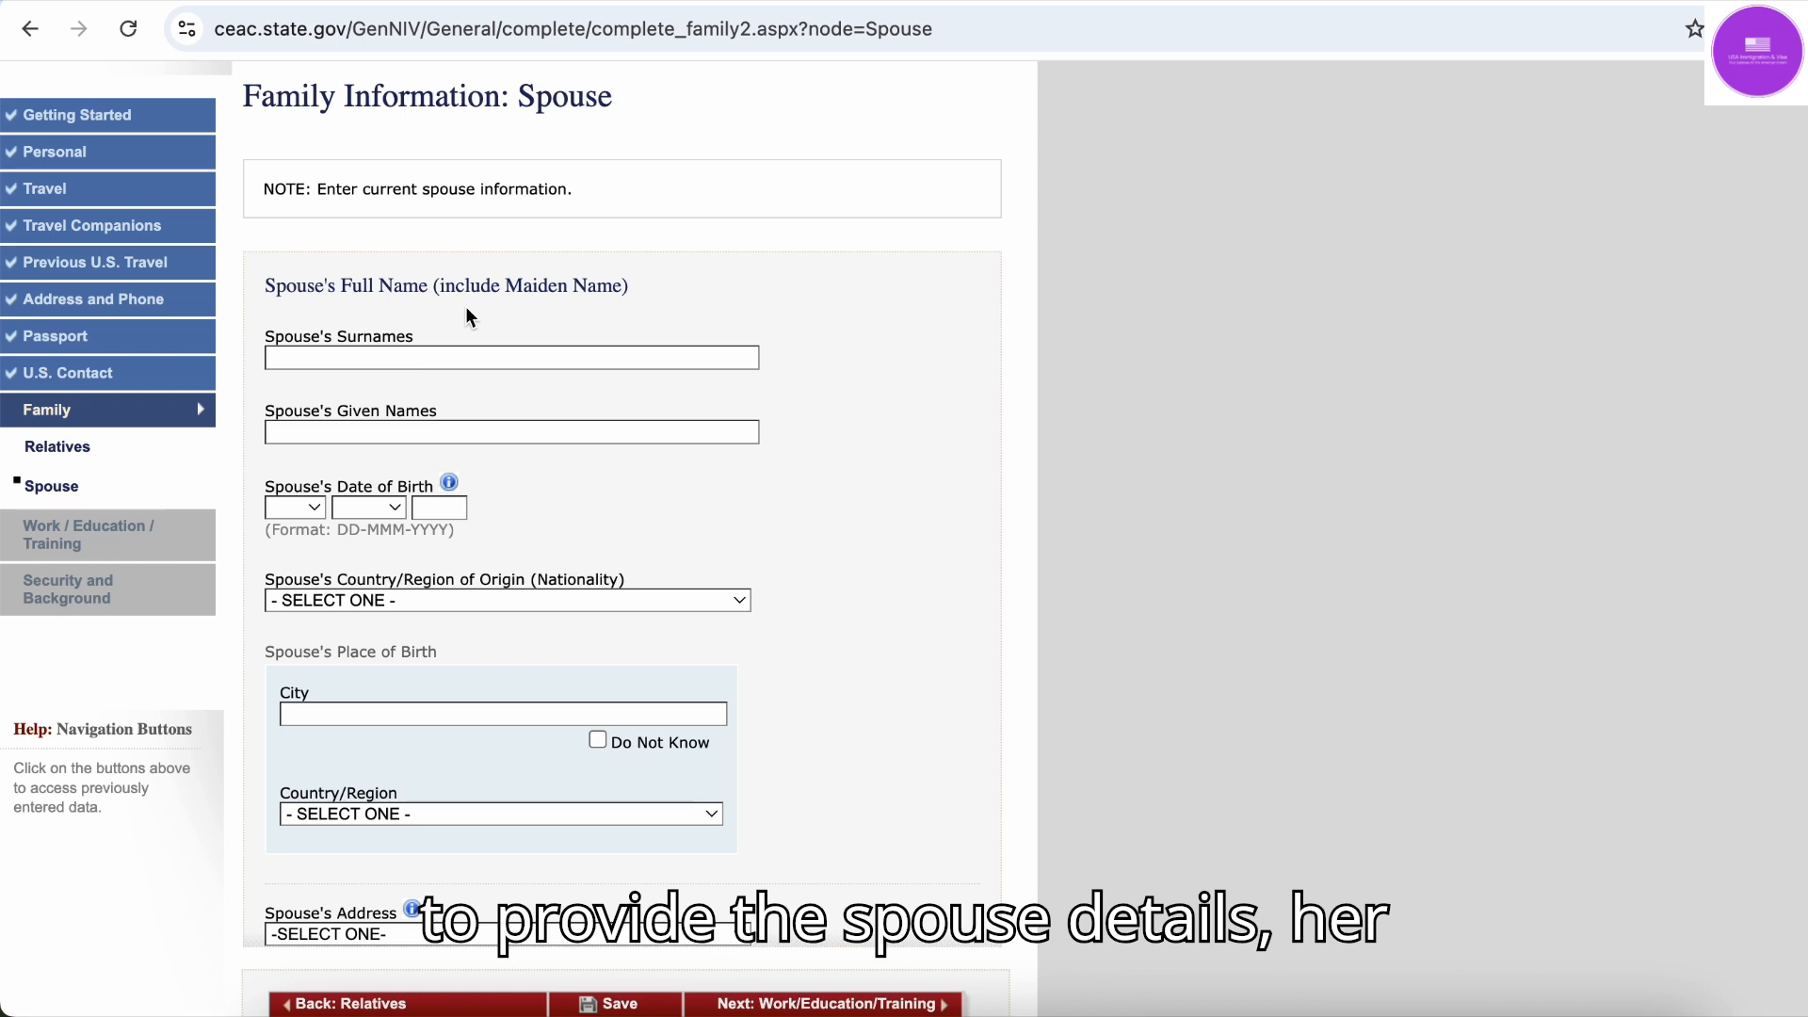
left_click(454, 363)
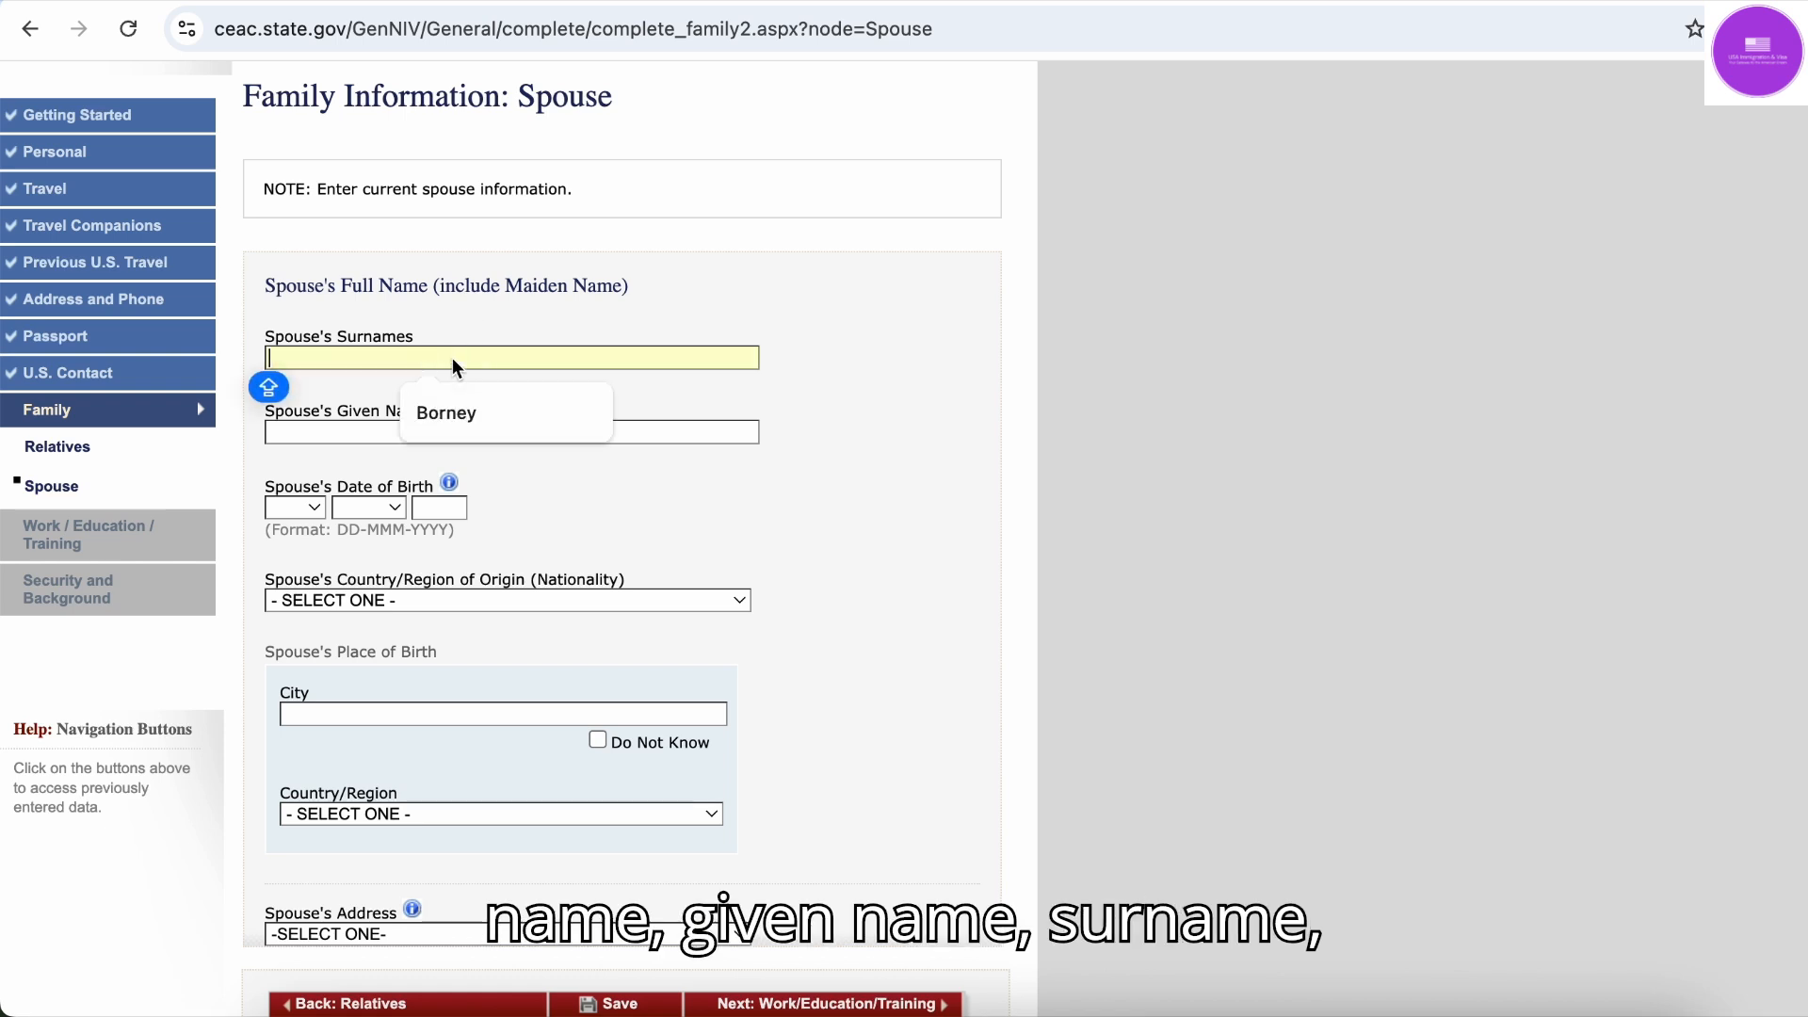
left_click(456, 405)
left_click(446, 432)
left_click(456, 482)
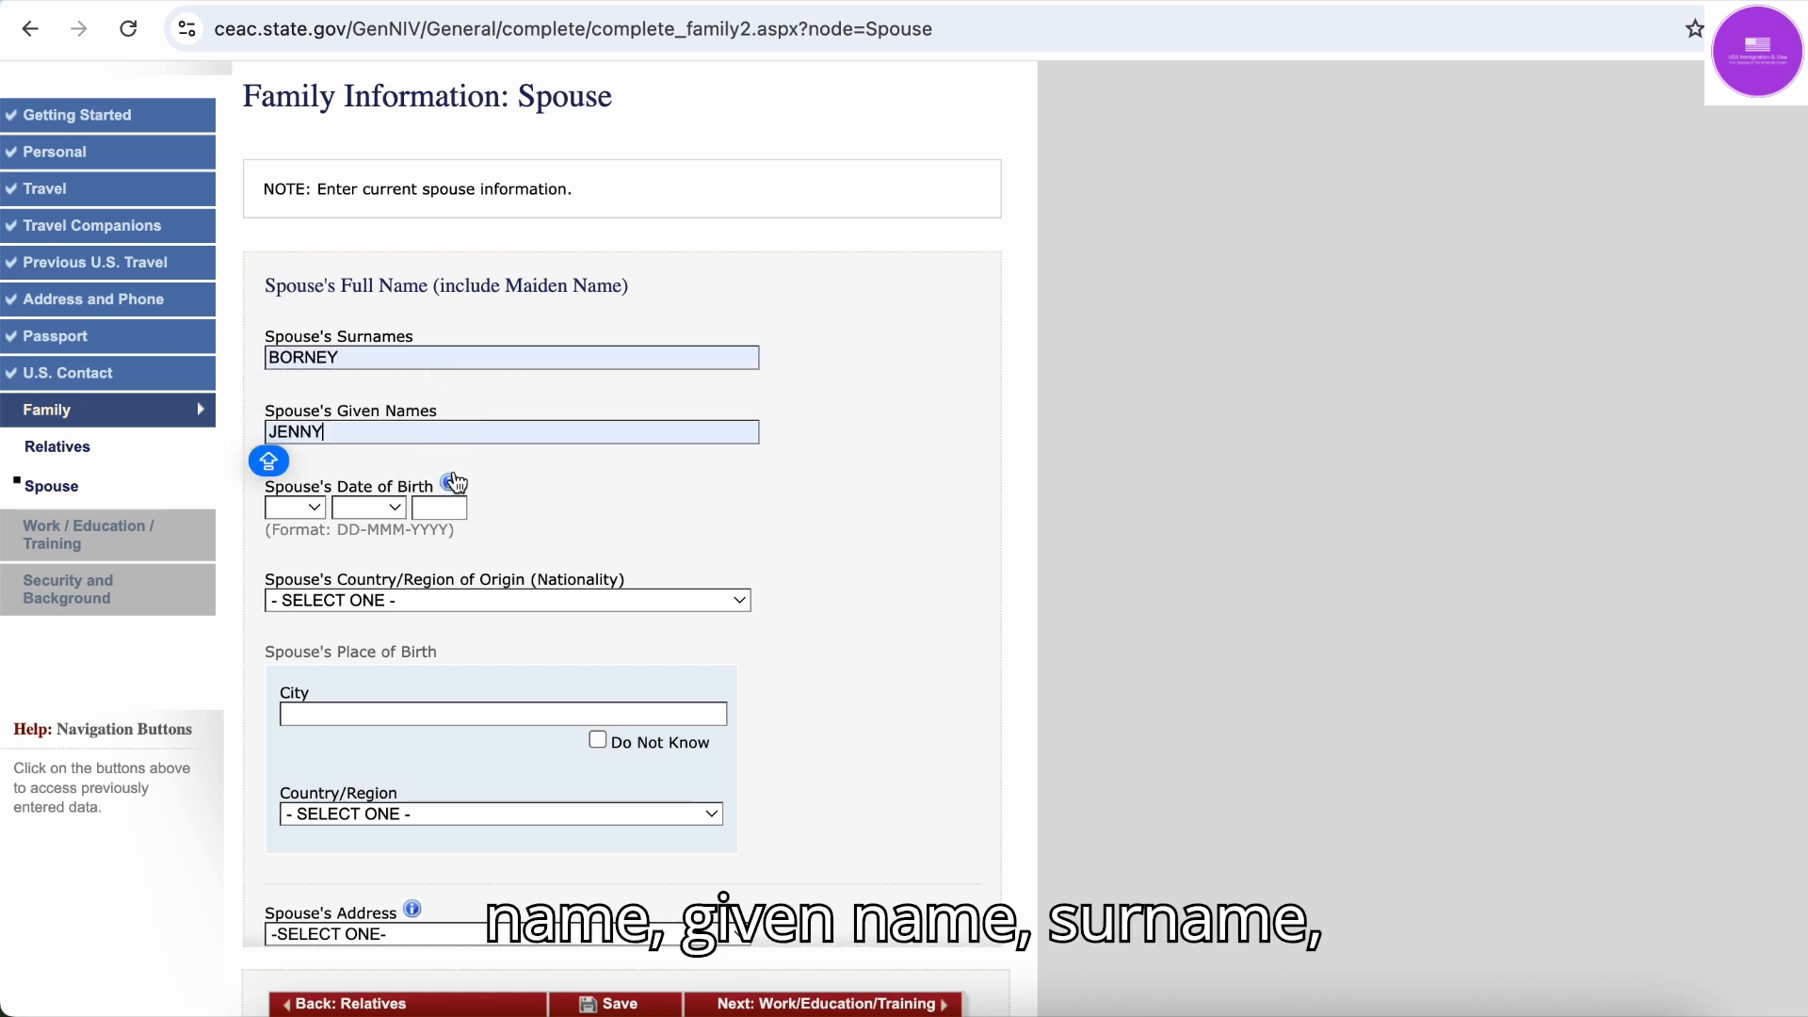
Enter the day, month and year of the spouse's date of birth
left_click(300, 508)
left_click(298, 538)
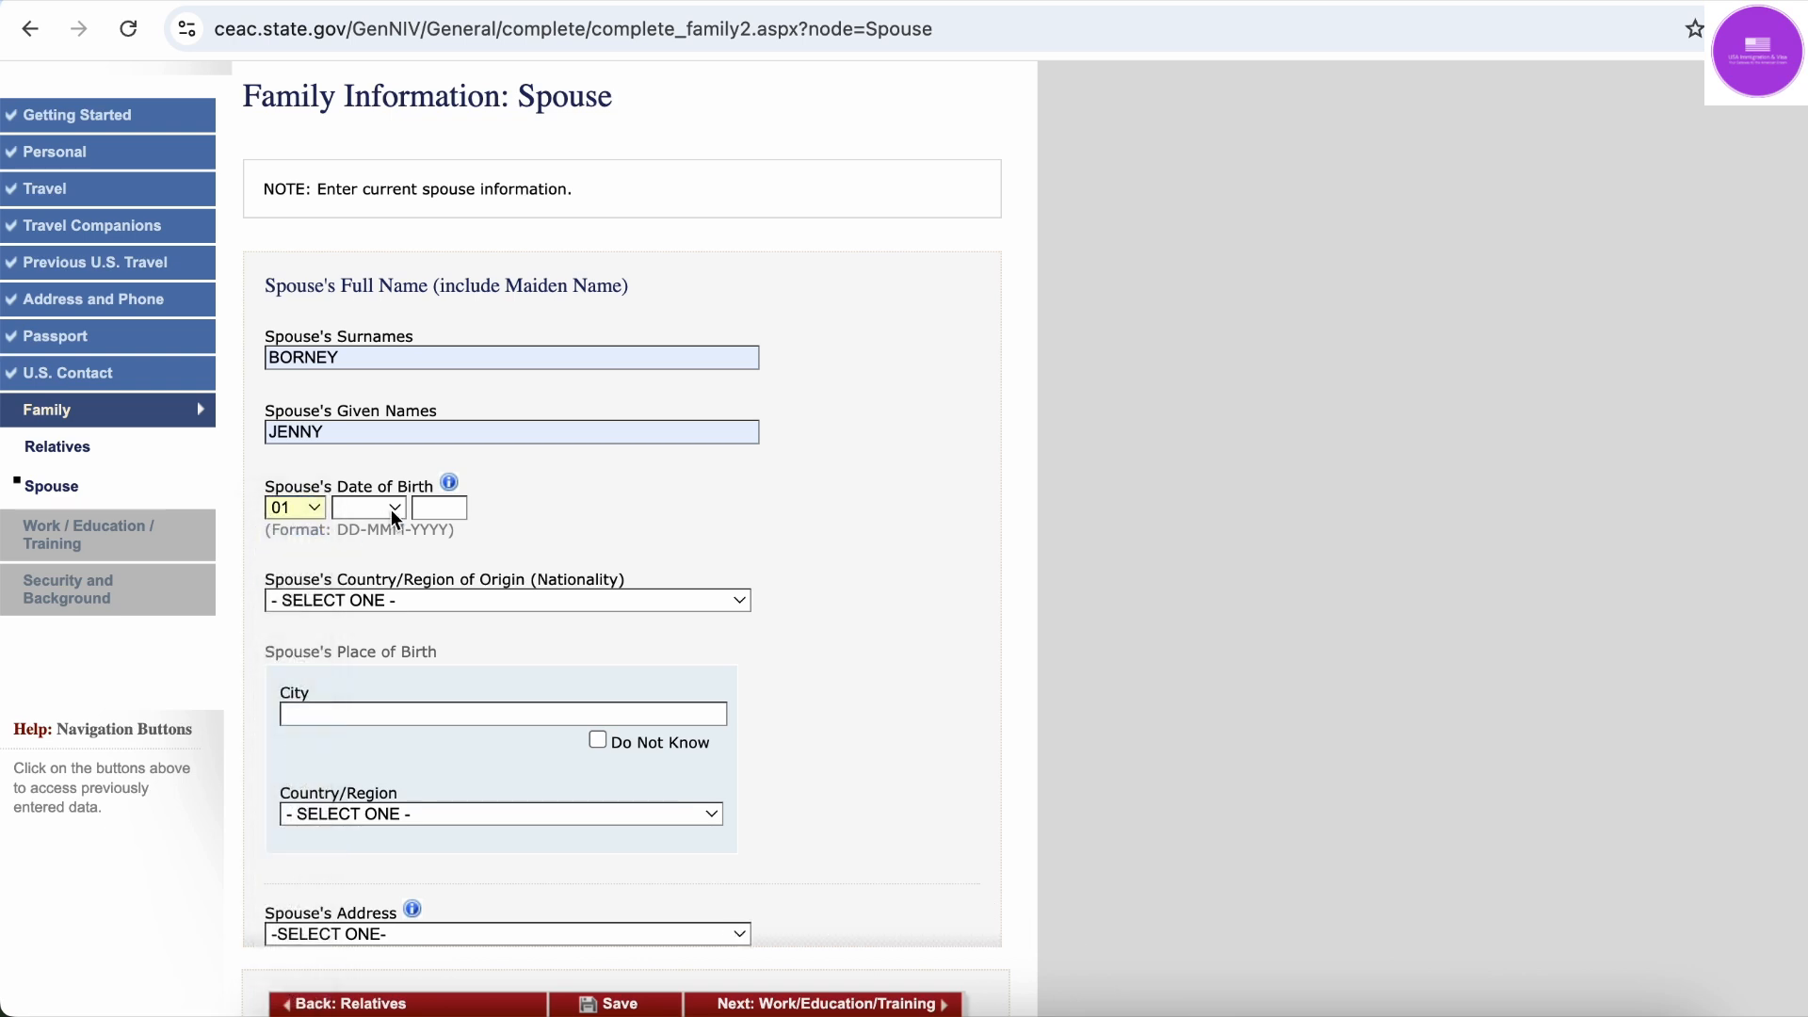
left_click(391, 510)
left_click(394, 539)
left_click(438, 509)
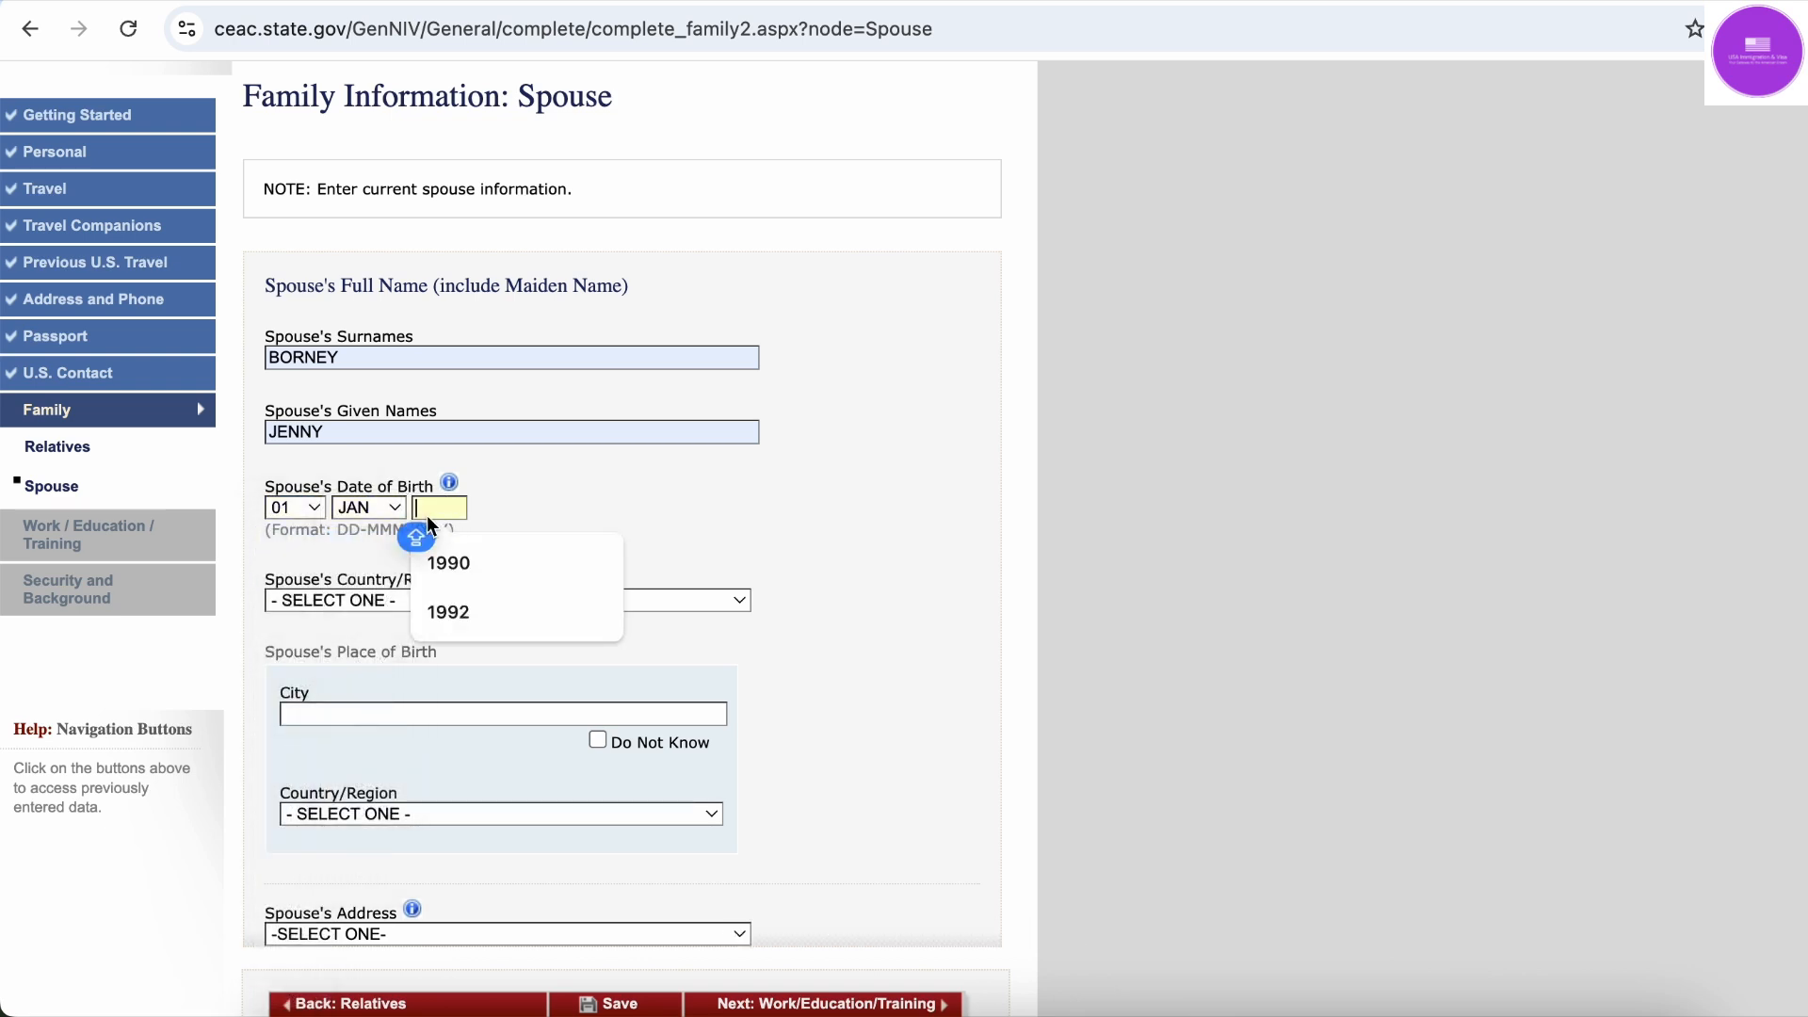
left_click(448, 612)
Set the spouse's country/region of origin (nationality) to INDIA
scroll(569, 499, "down", 3)
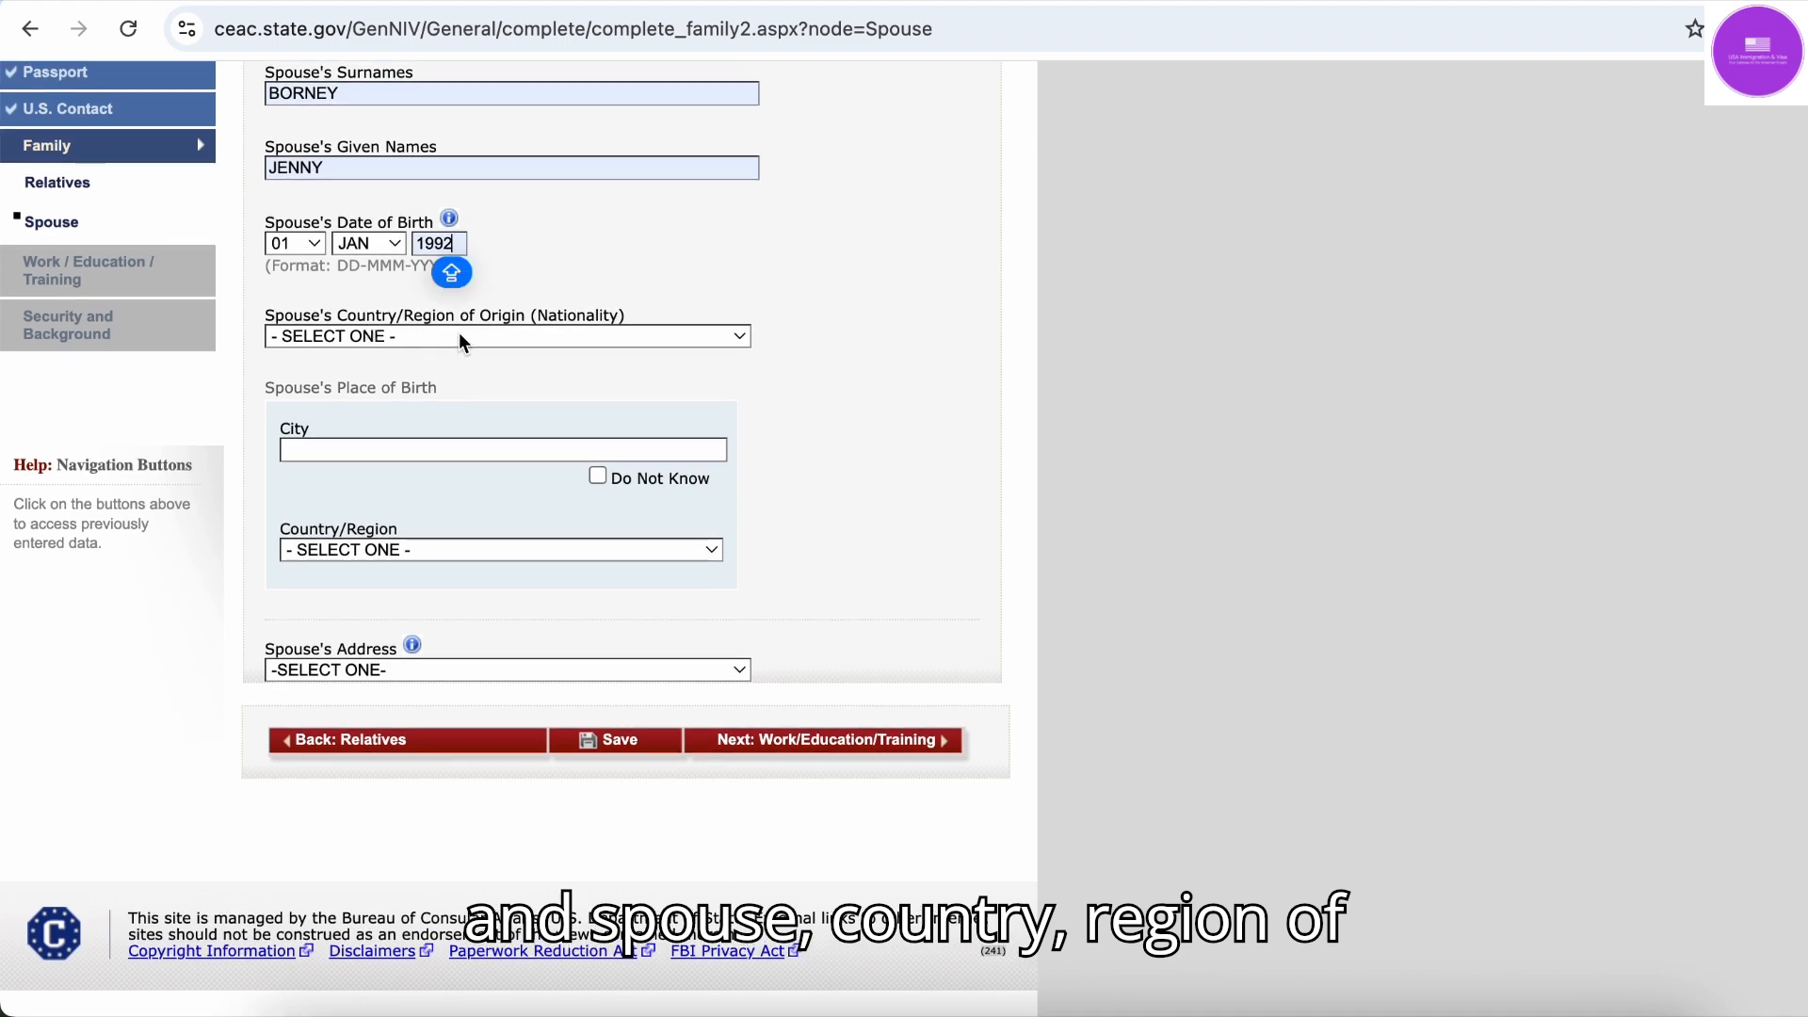
left_click(527, 335)
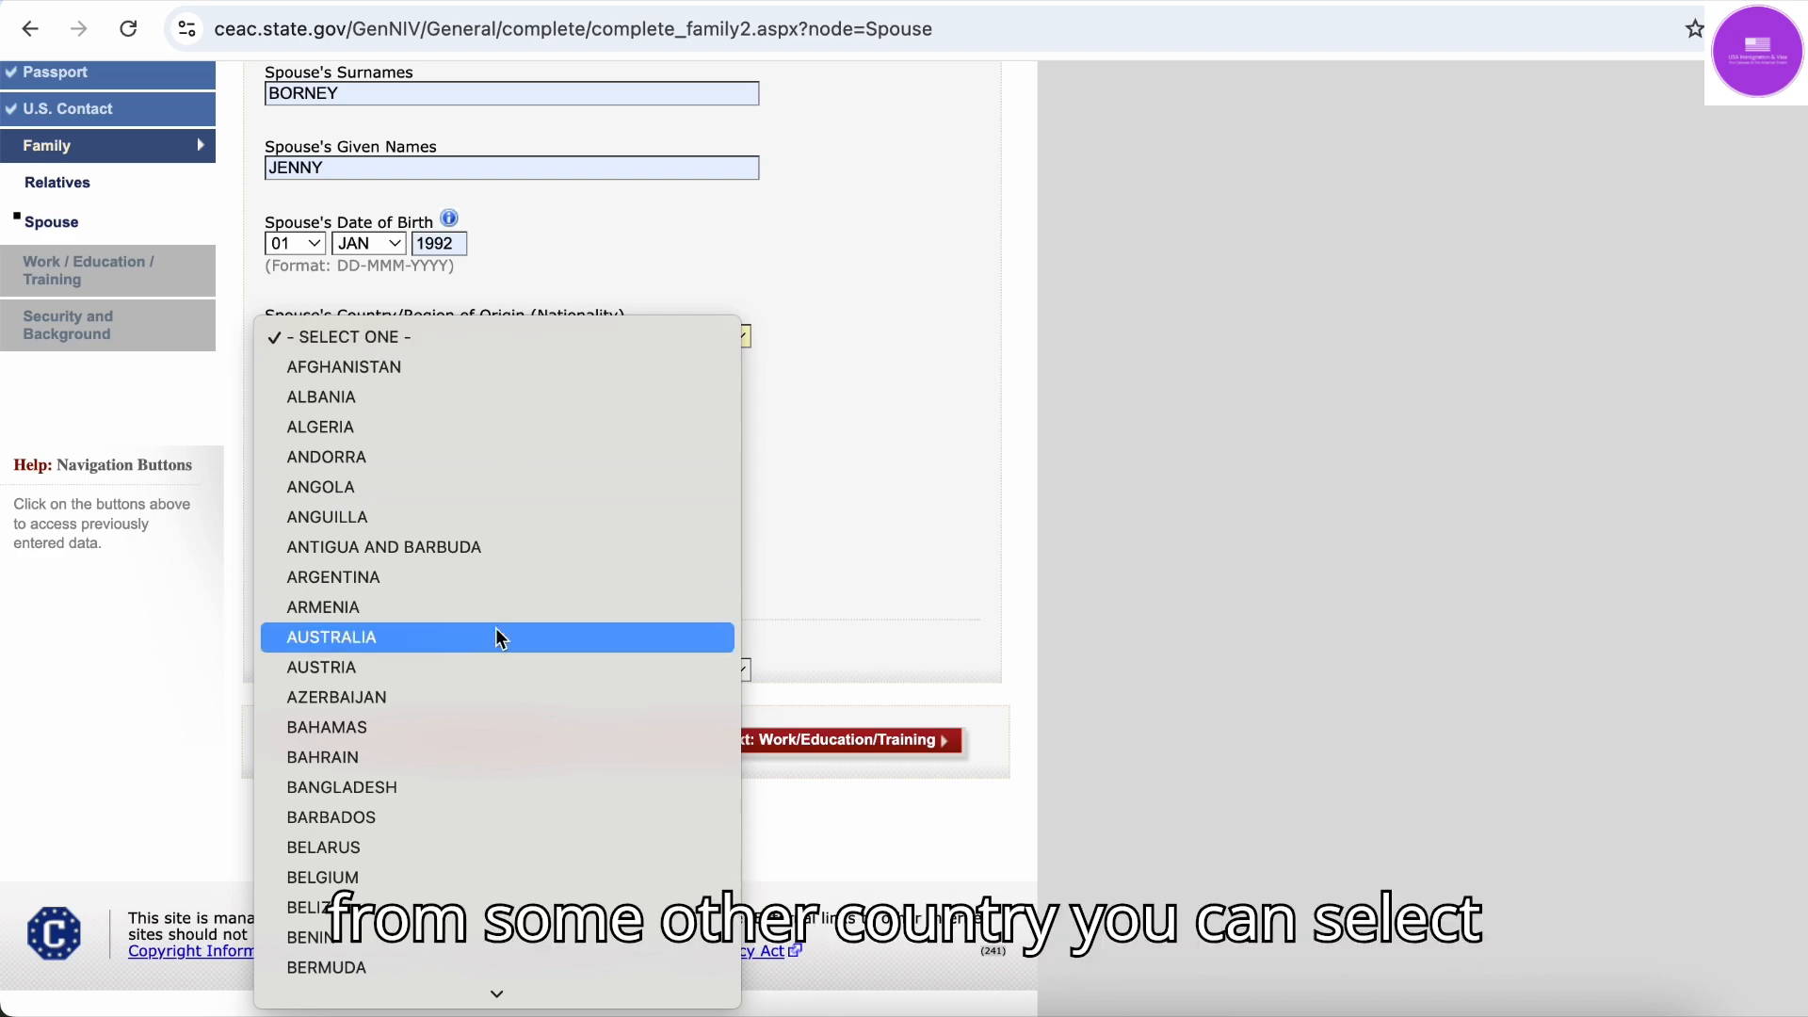
type("in")
key("Return")
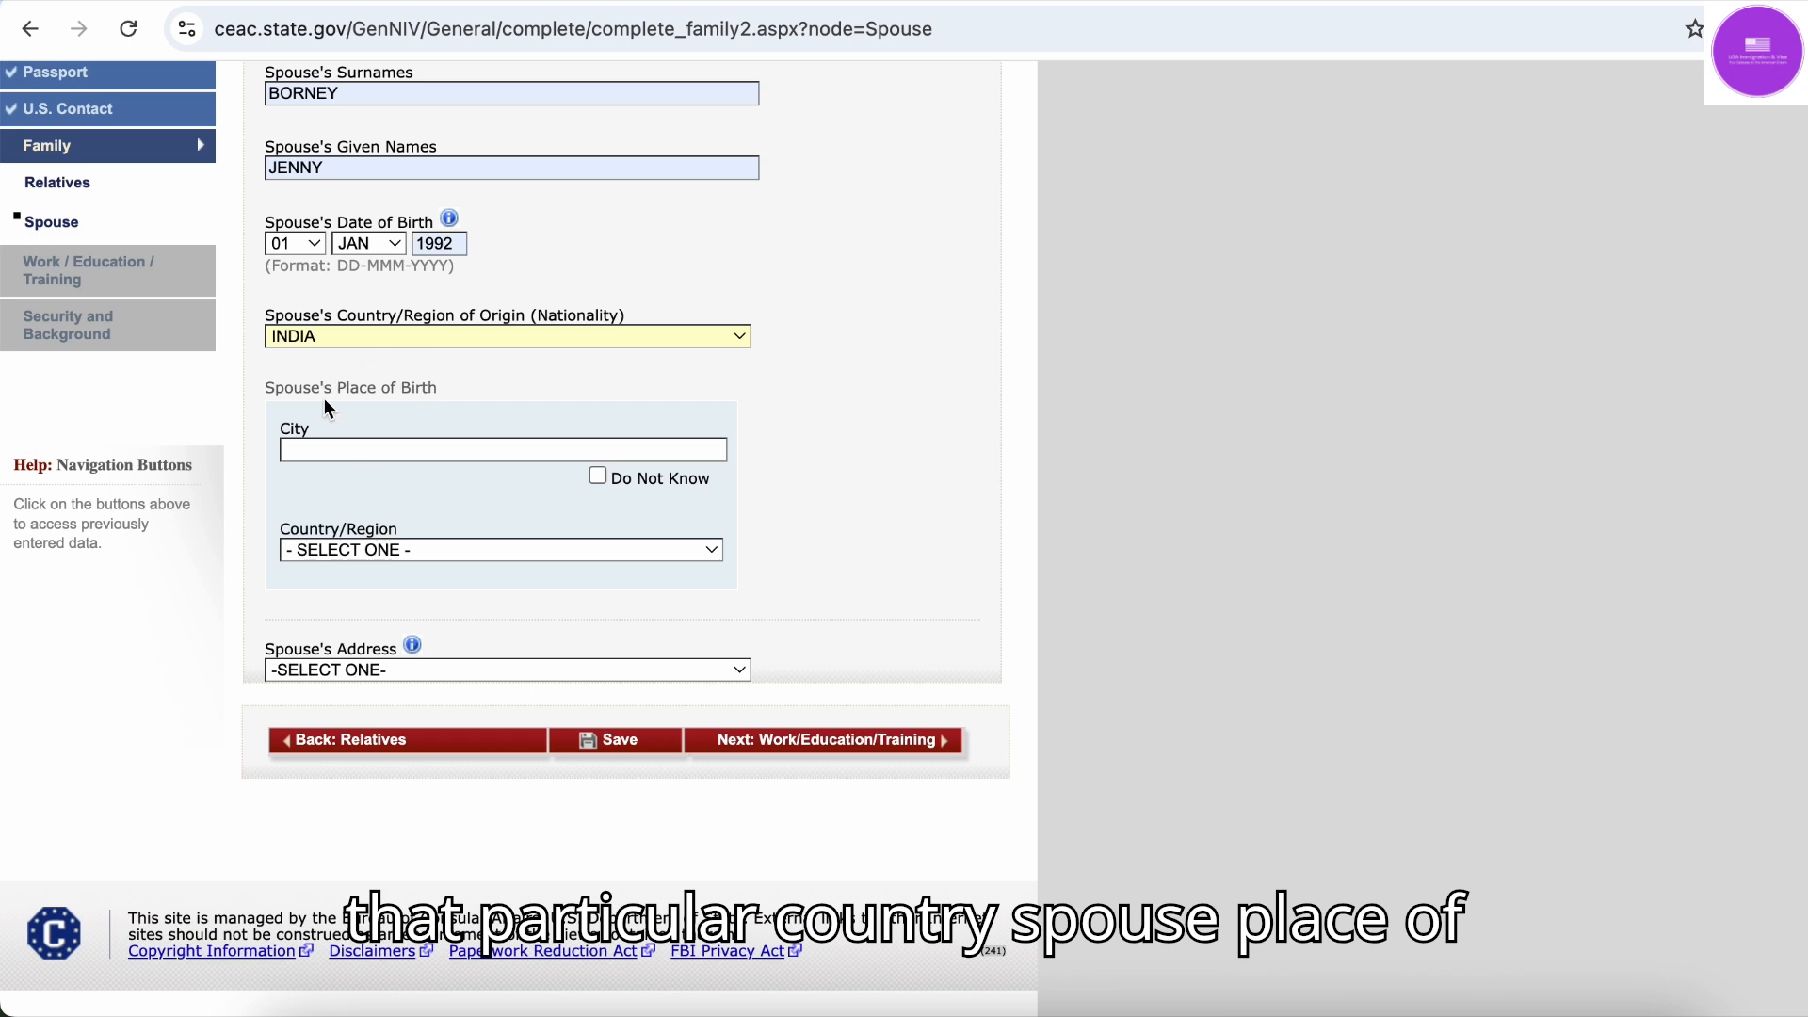
Set the spouse's place of birth to city DELHI and country/region IN THE AIR
left_click(405, 449)
left_click(462, 503)
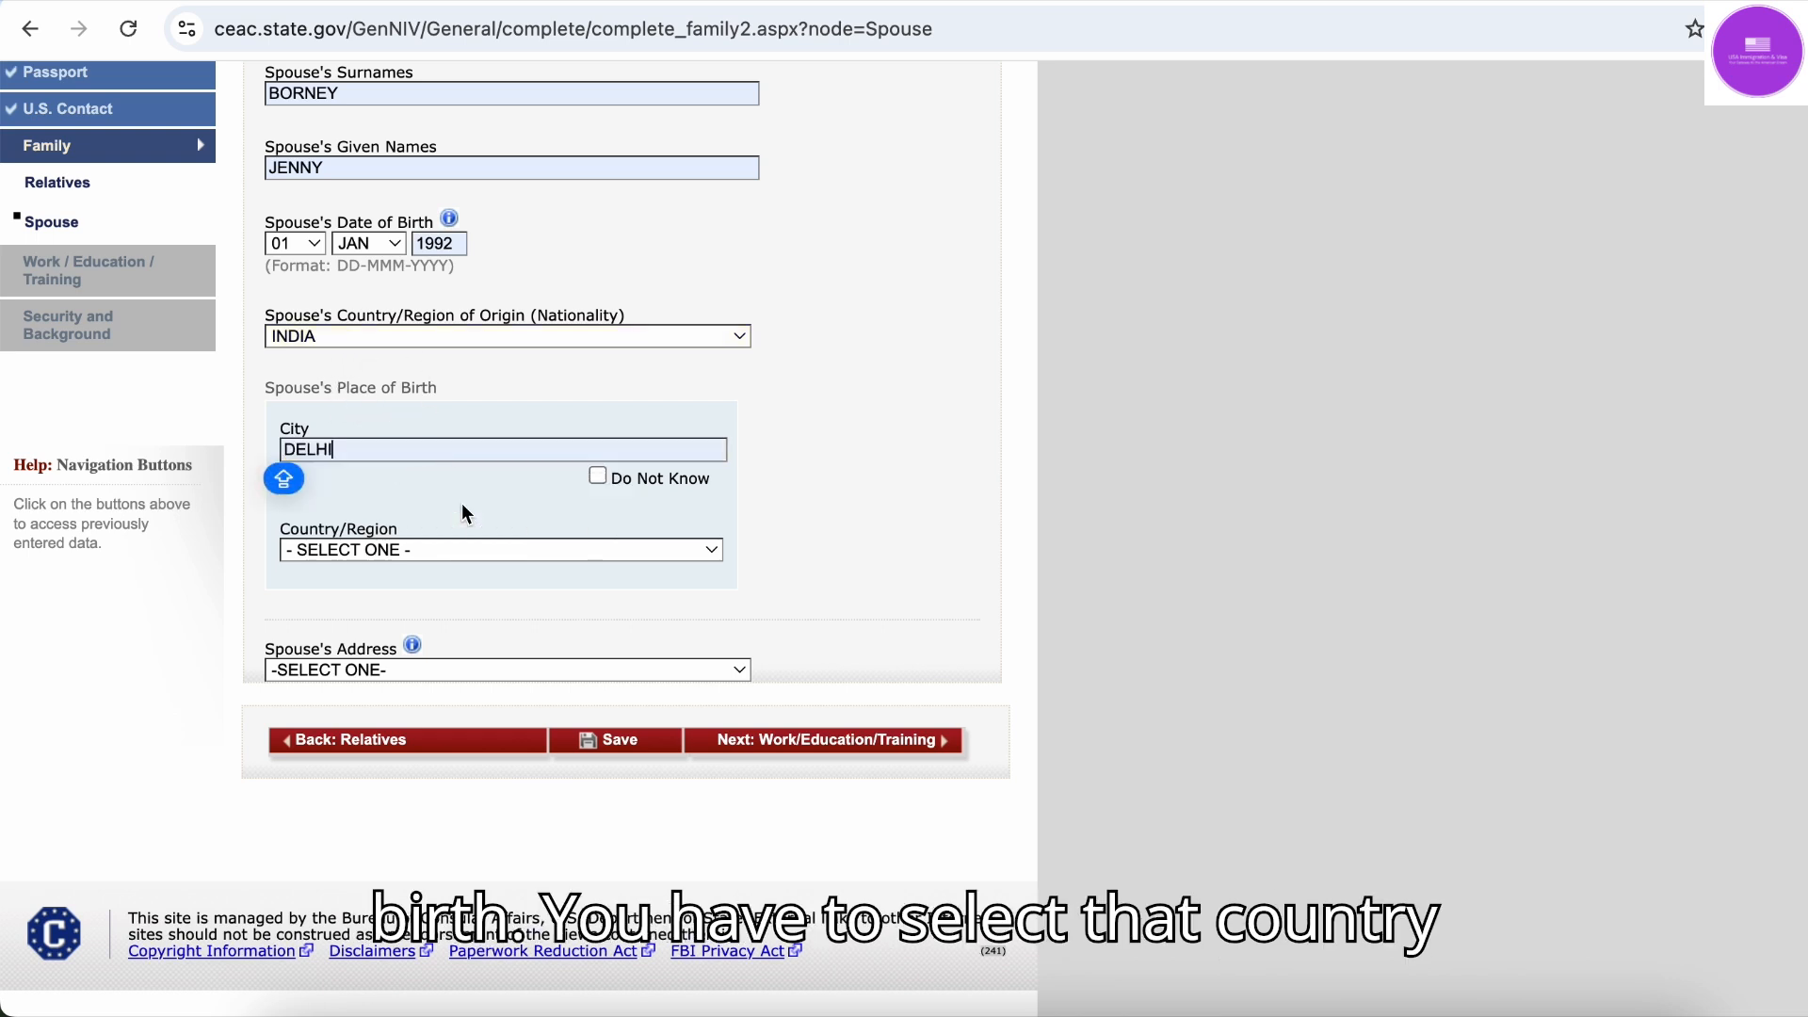
left_click(426, 556)
type("in")
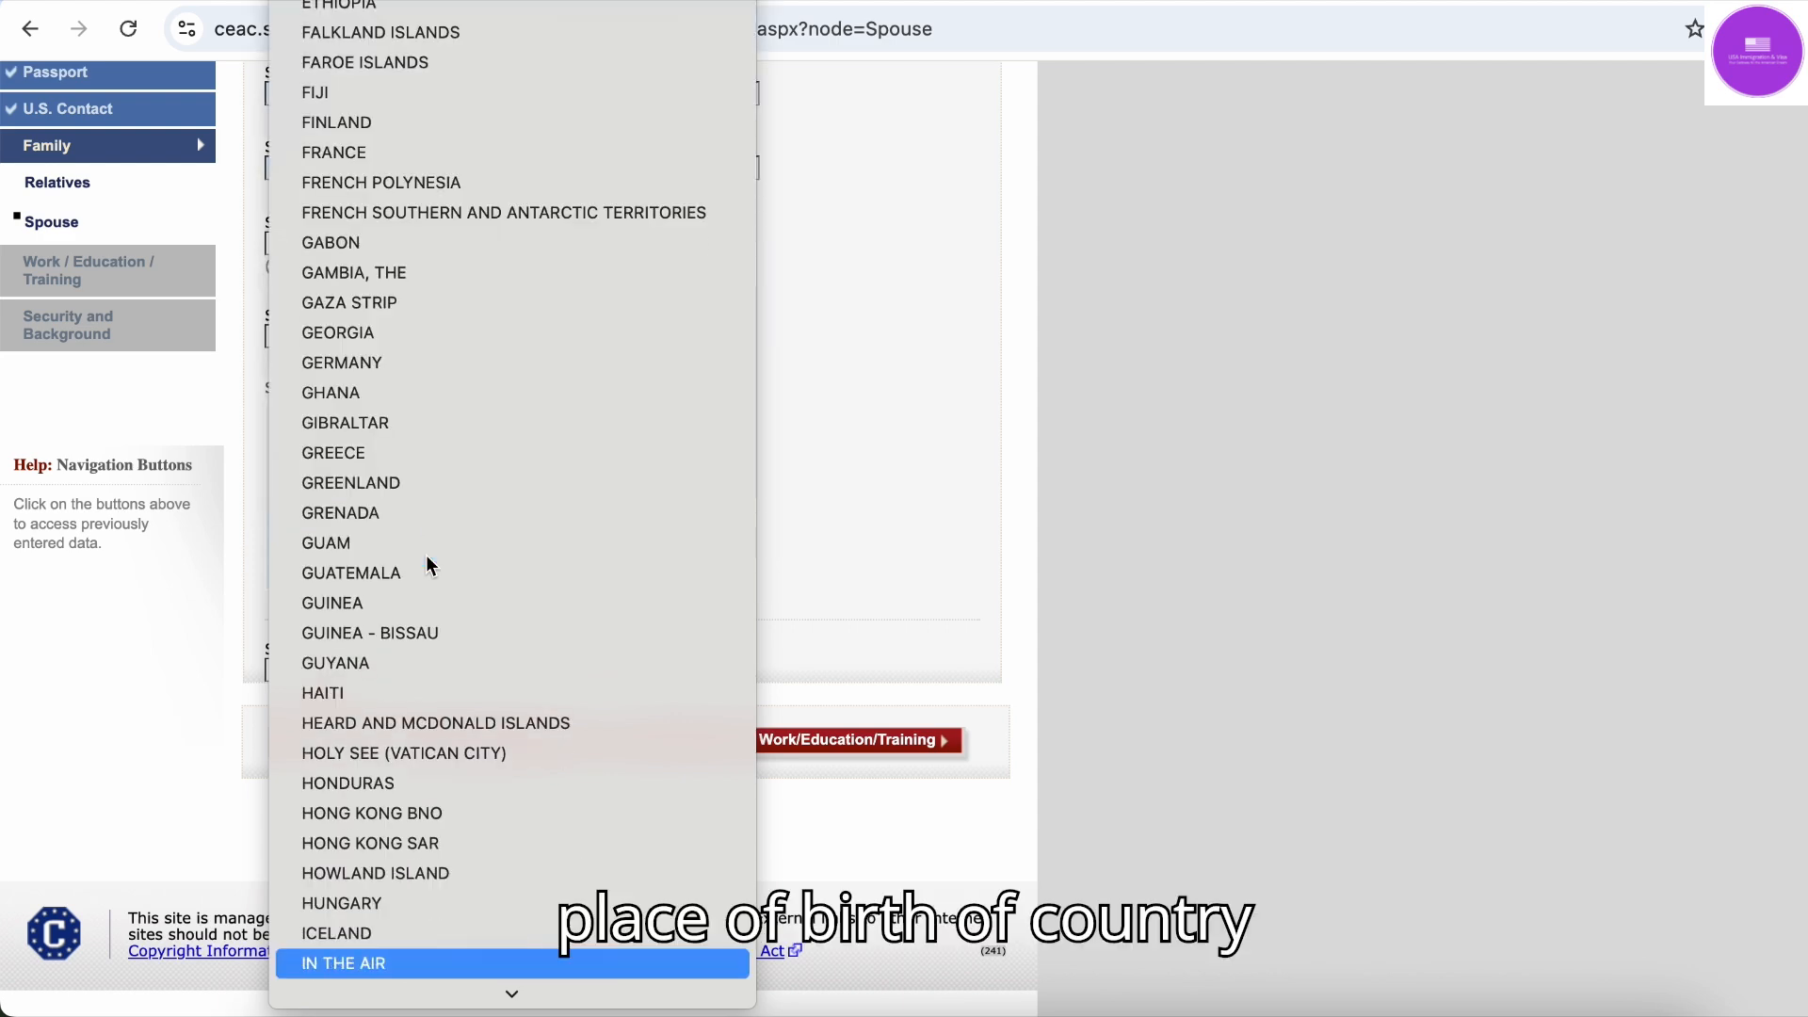
key("Return")
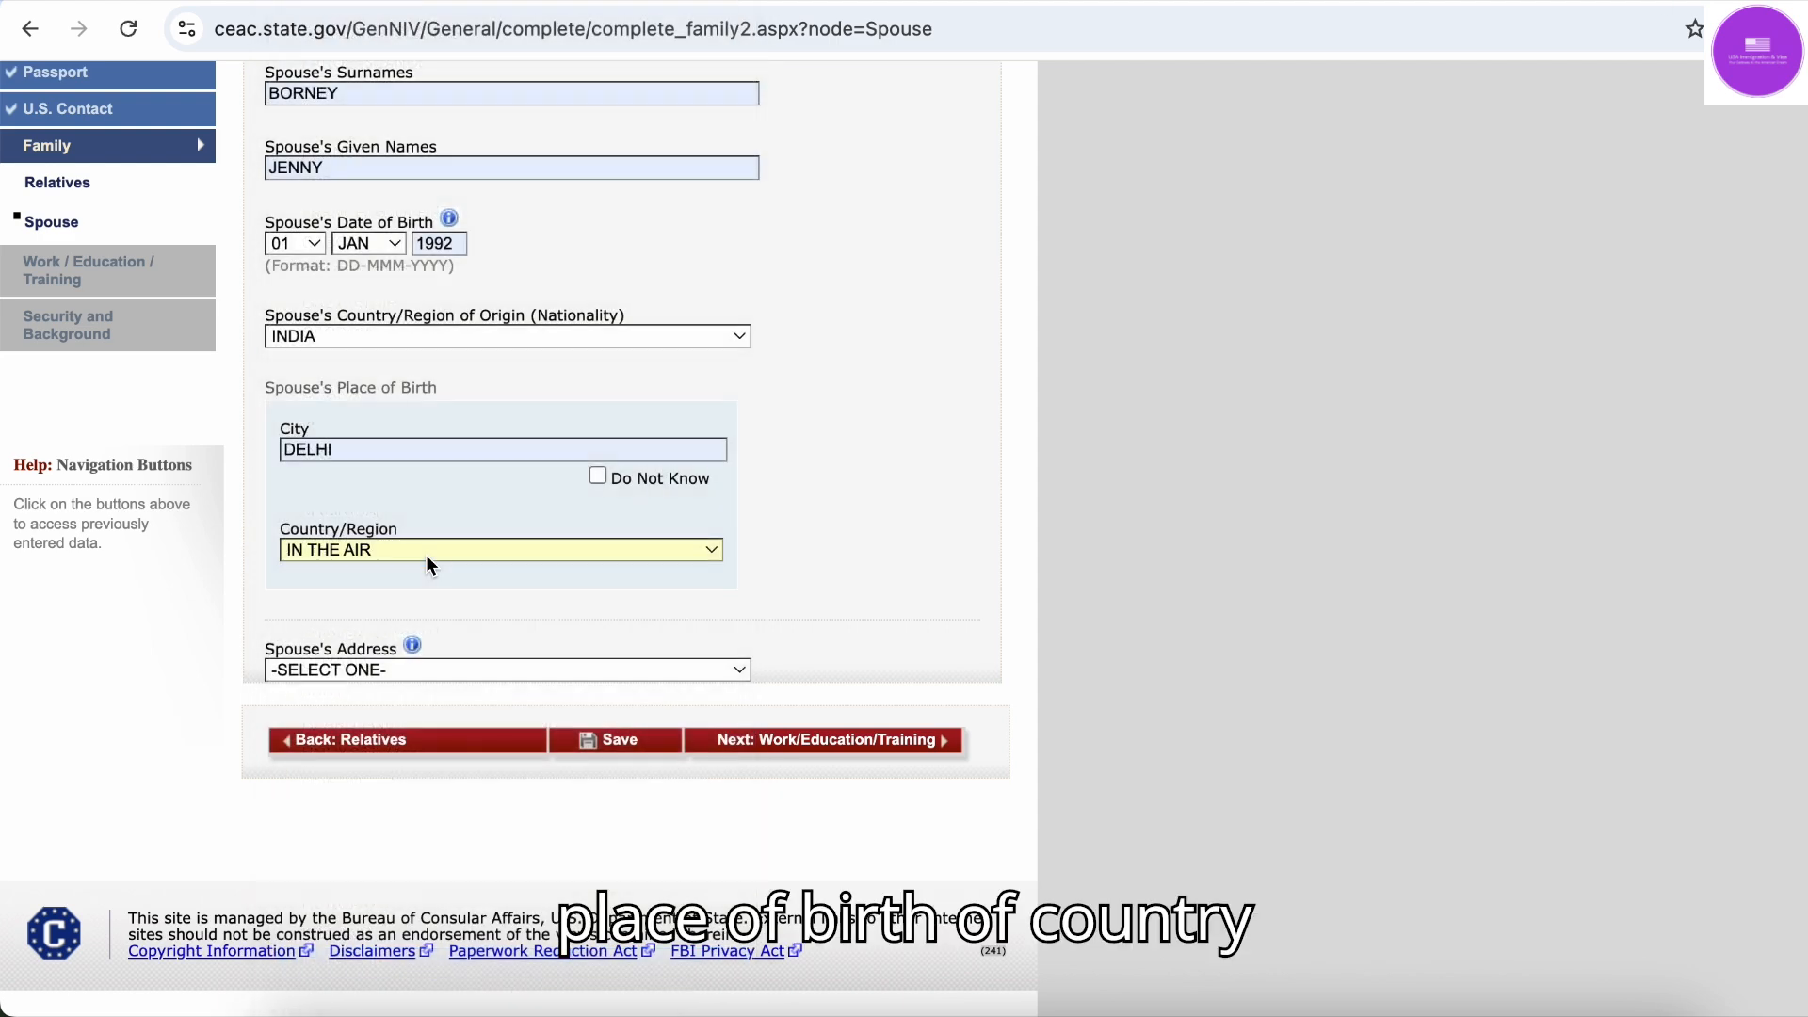
Set the spouse's address option to OTHER (SPECIFY ADDRESS) and view the address fields
left_click(356, 670)
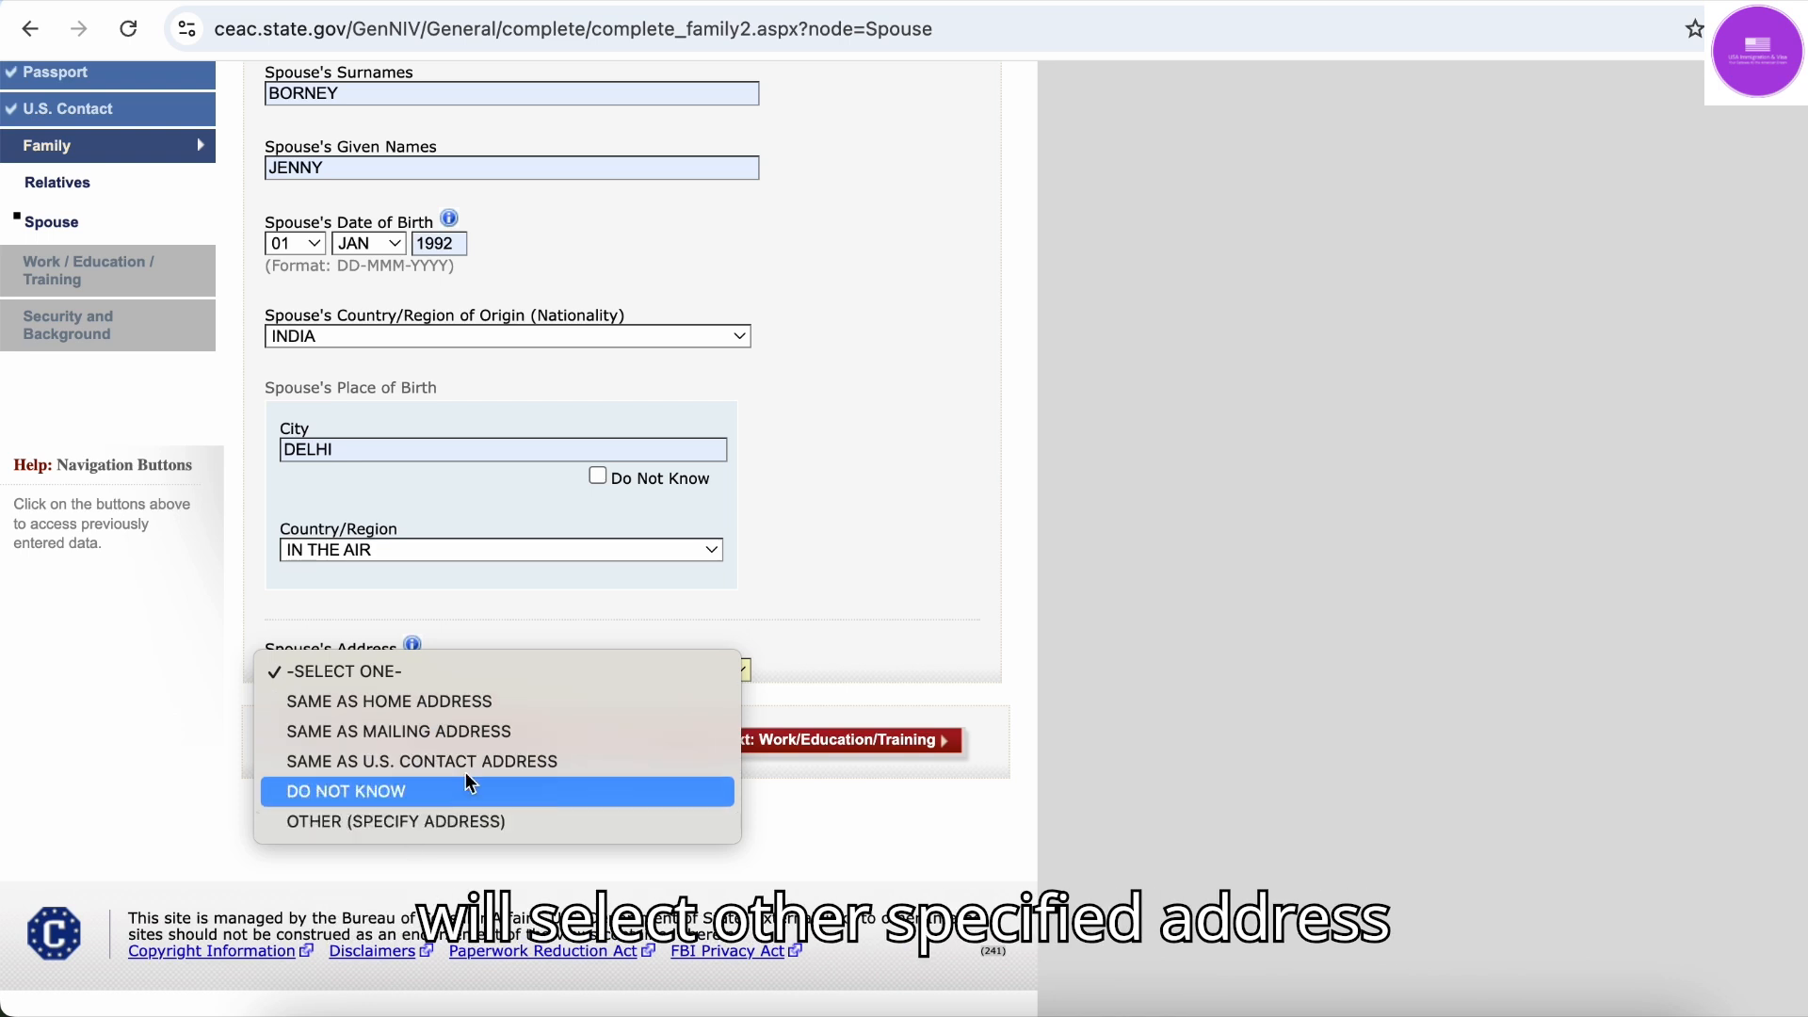
left_click(469, 829)
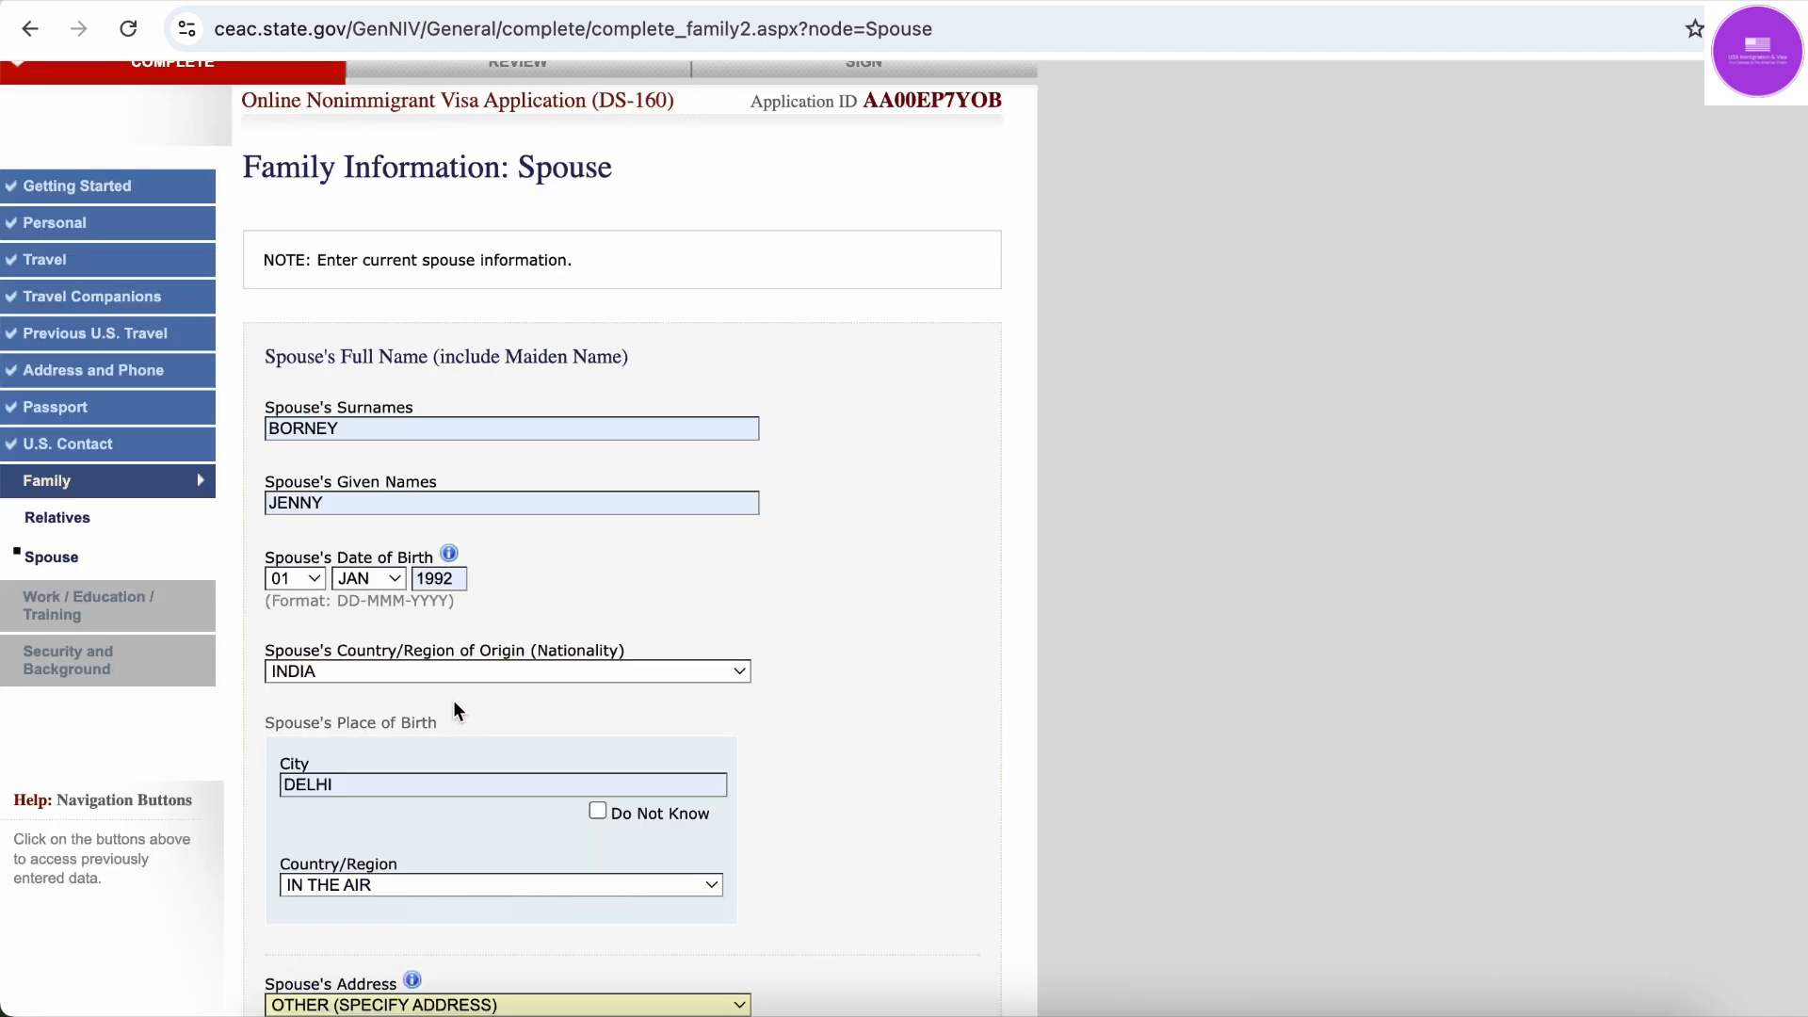
scroll(452, 711, "down", 8)
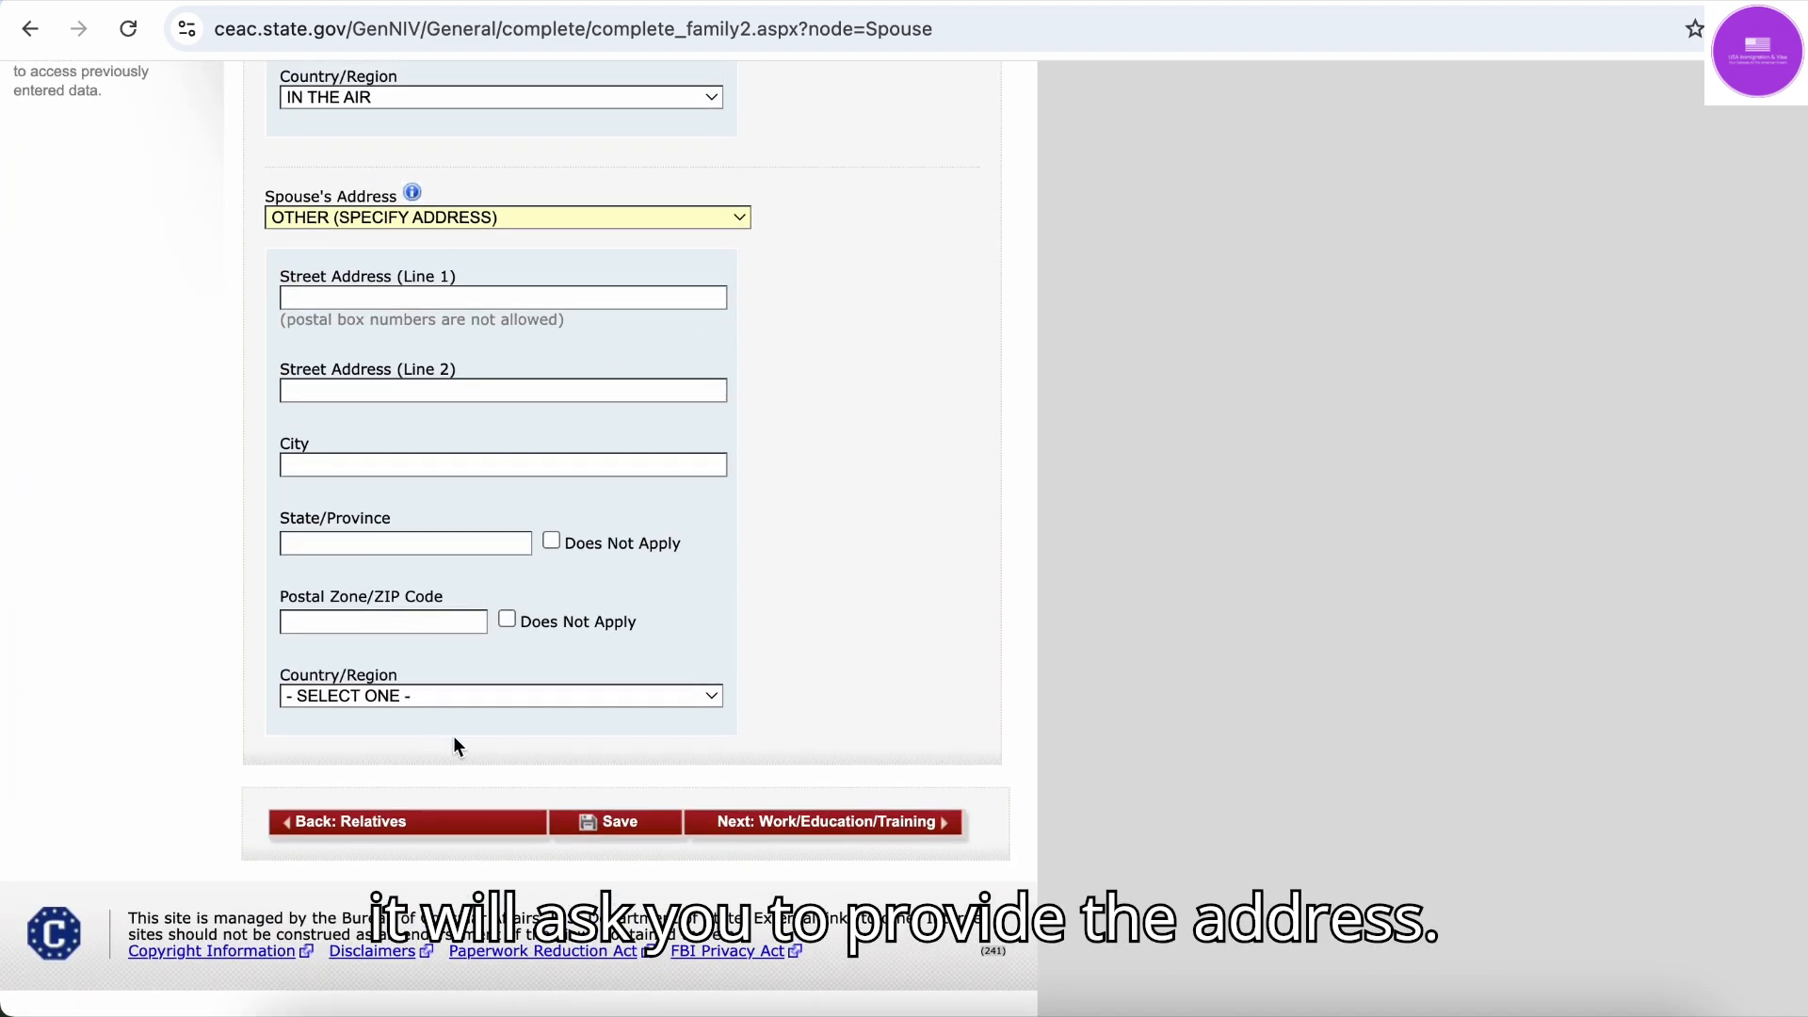
Set the spouse's address option to SAME AS HOME ADDRESS
left_click(413, 217)
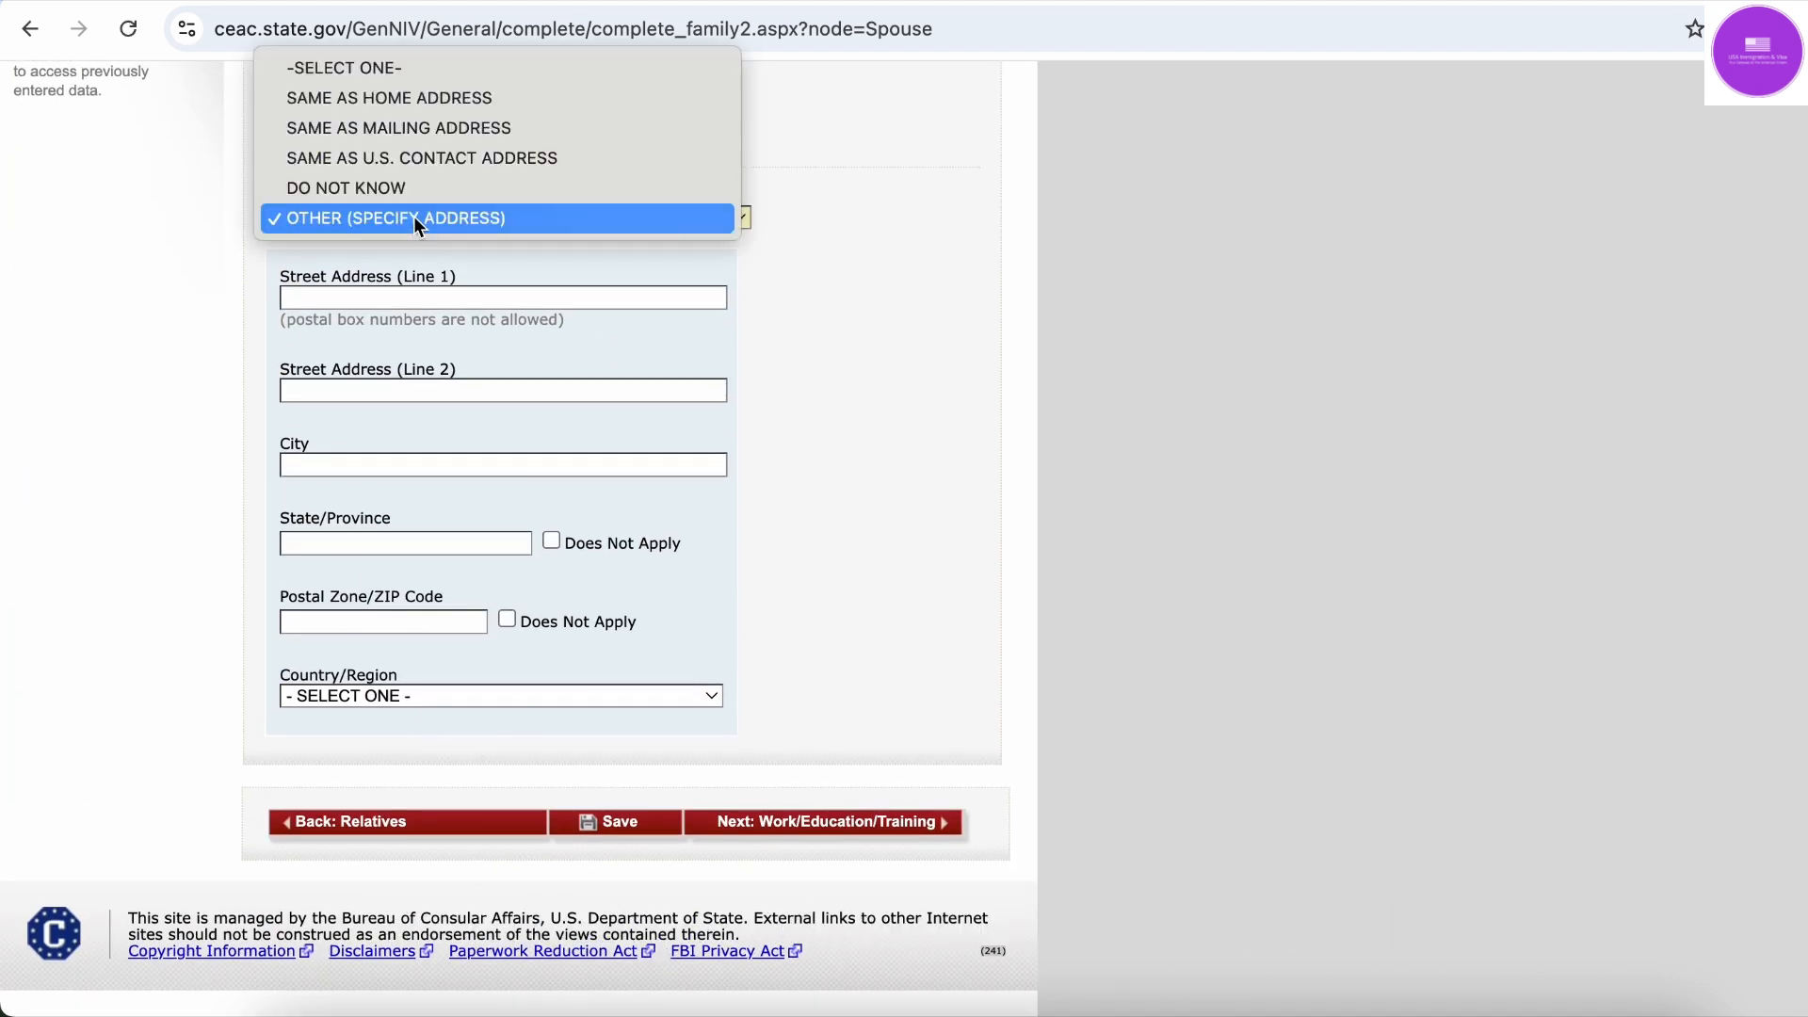
left_click(458, 107)
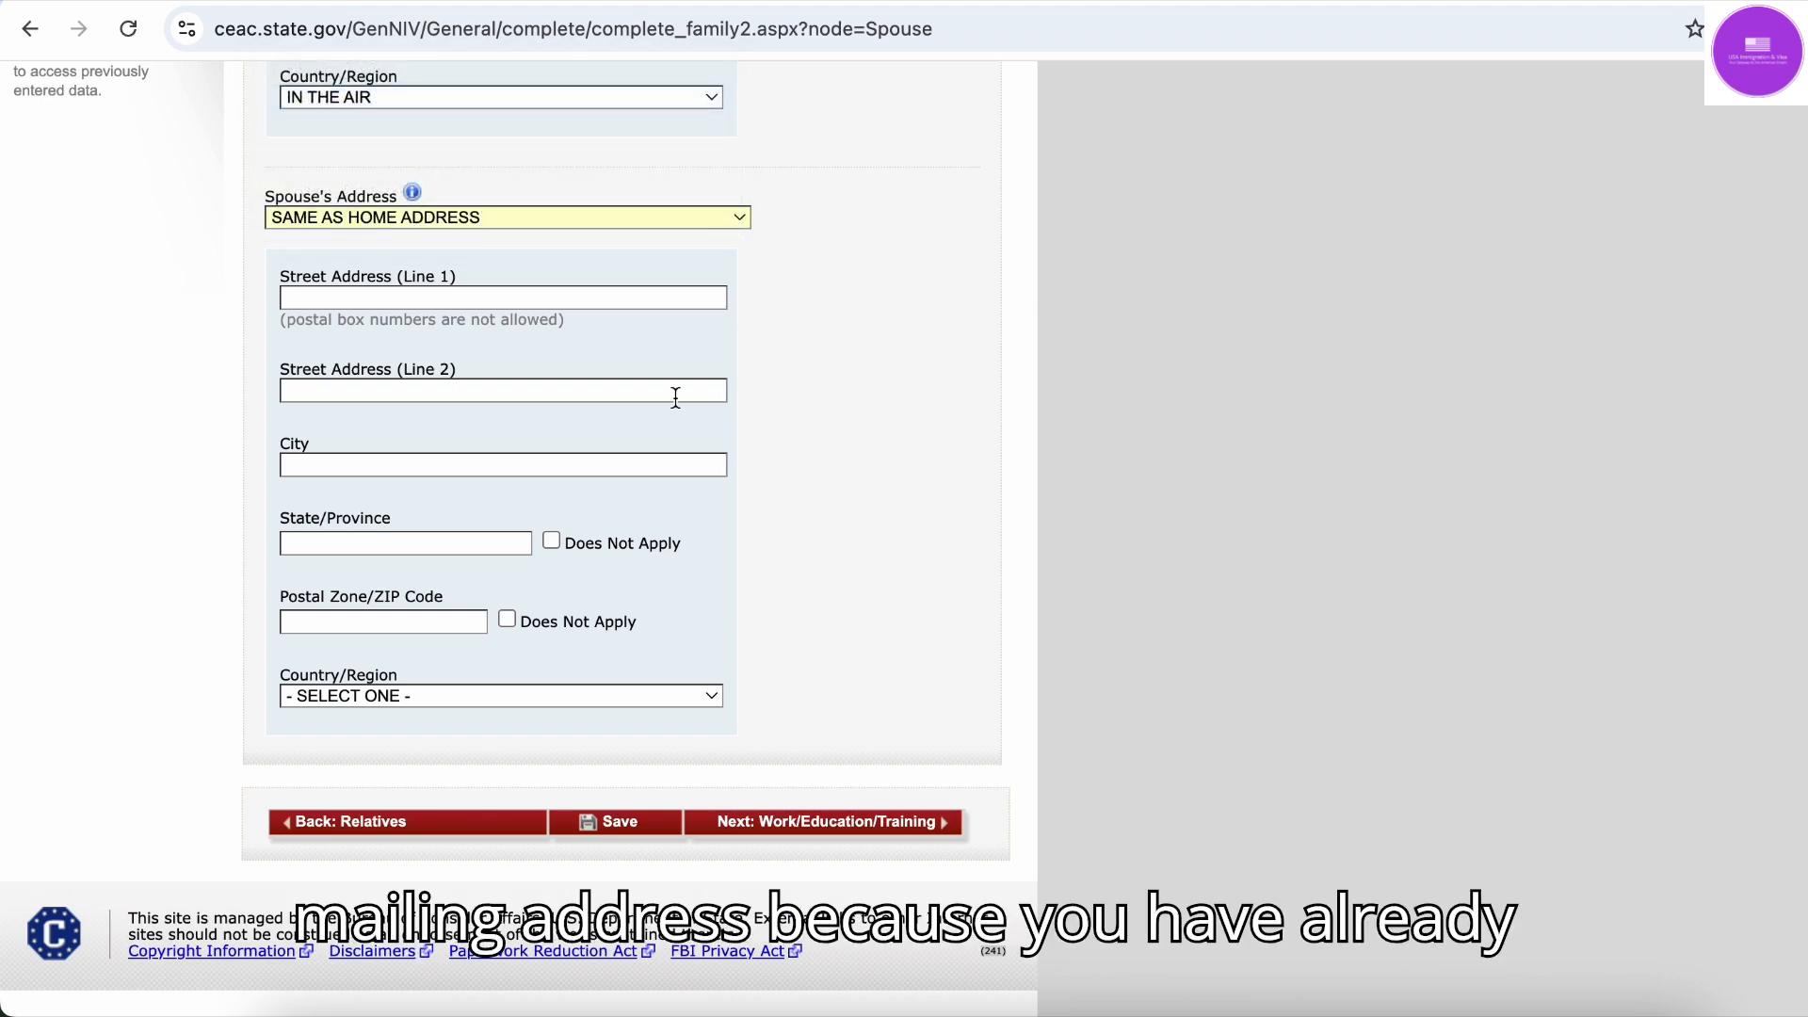
scroll(675, 397, "down", 4)
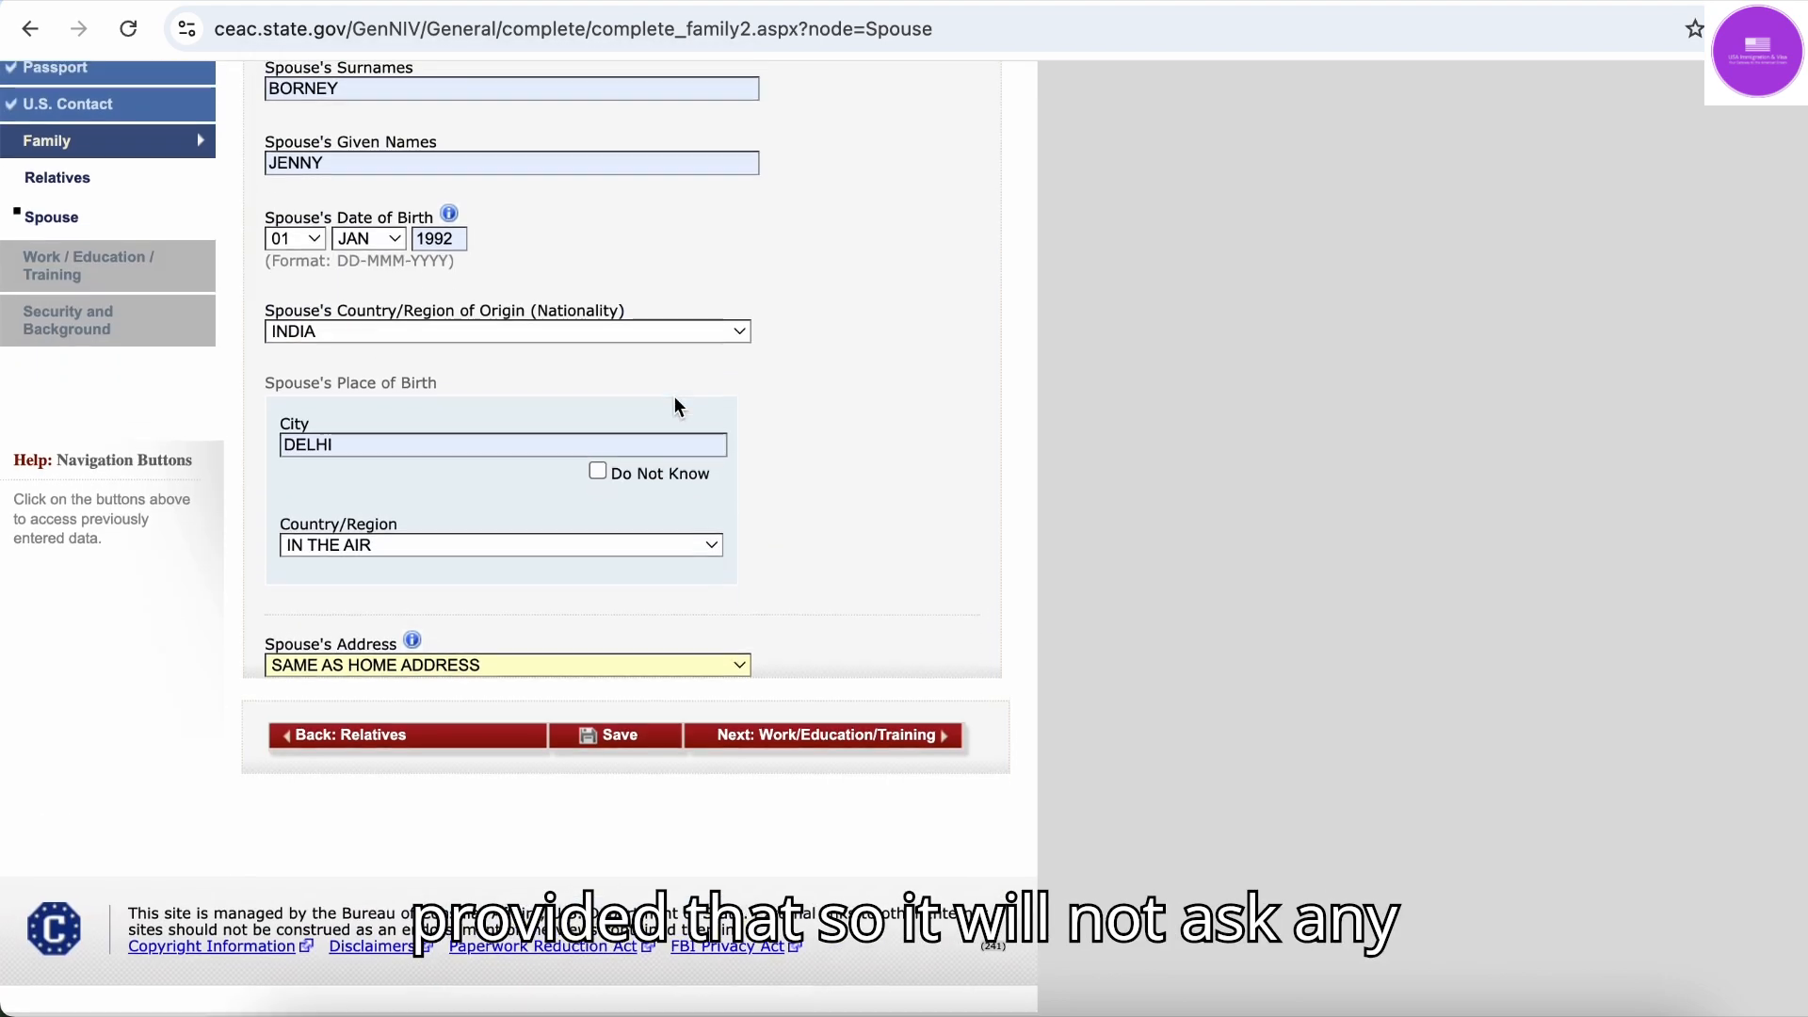
Save the Spouse section, continue the application and proceed to the Work/Education/Training page
left_click(635, 744)
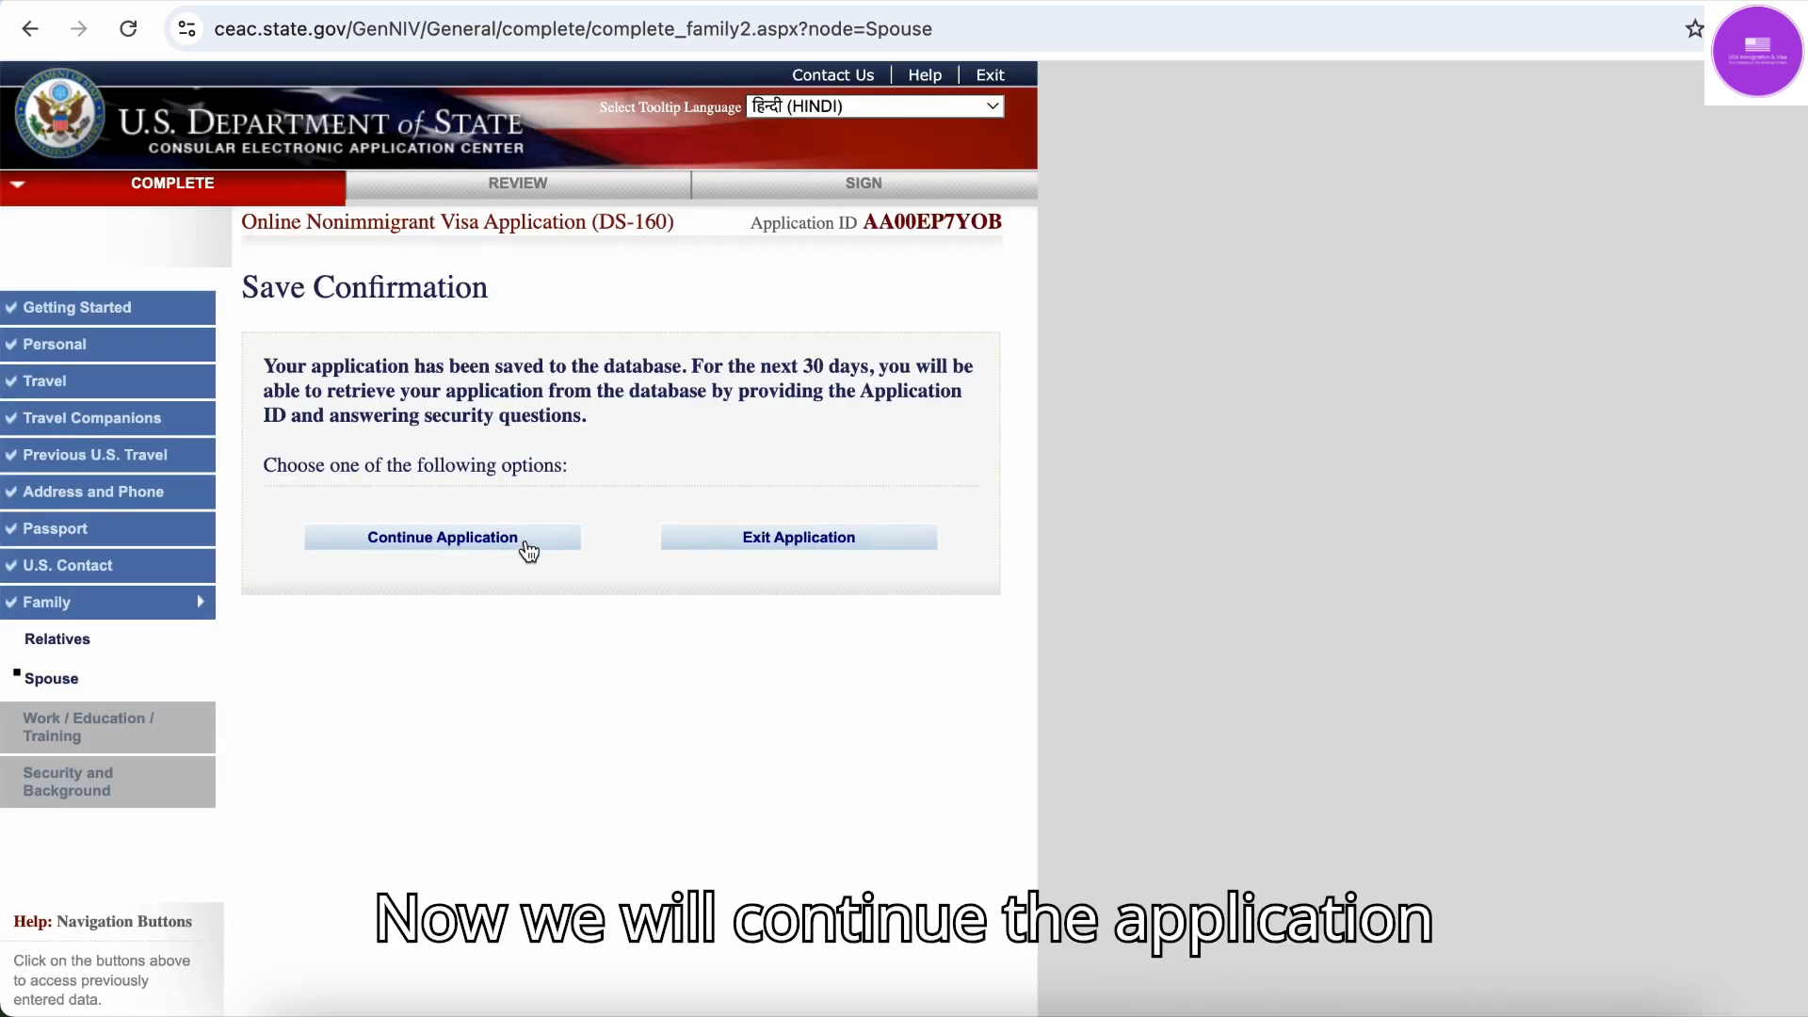
left_click(526, 544)
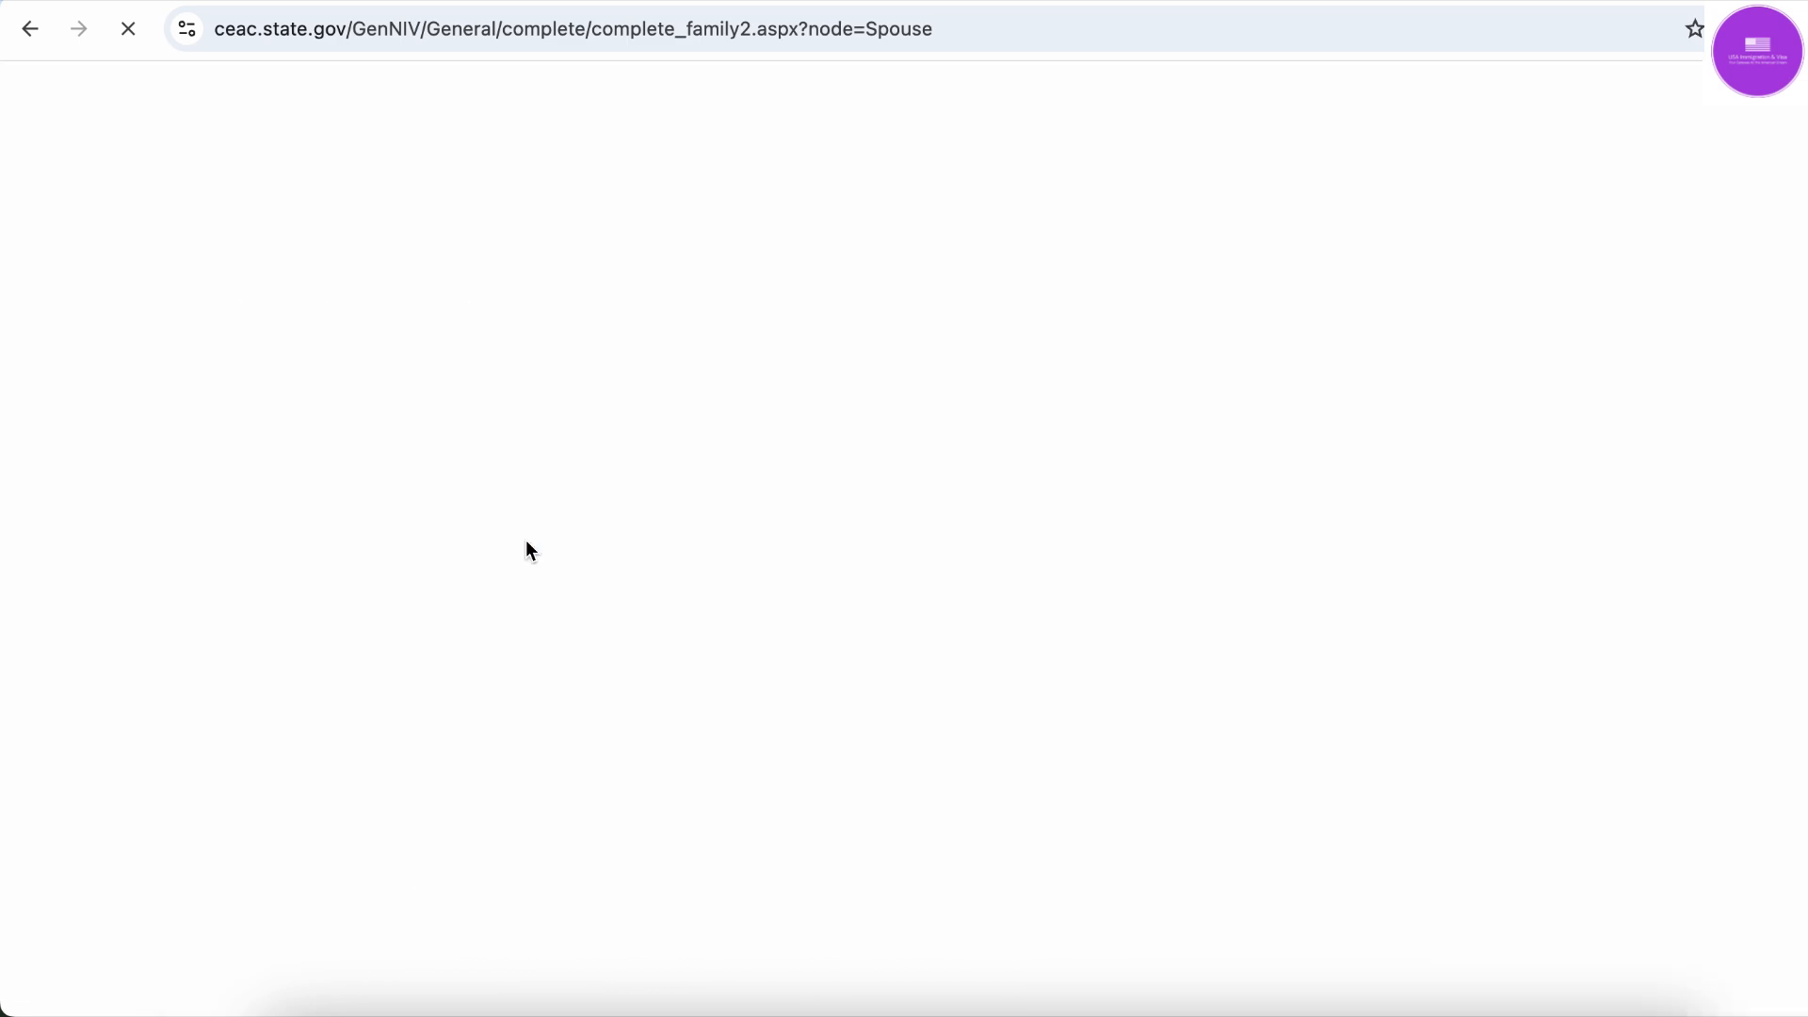
scroll(526, 539, "down", 5)
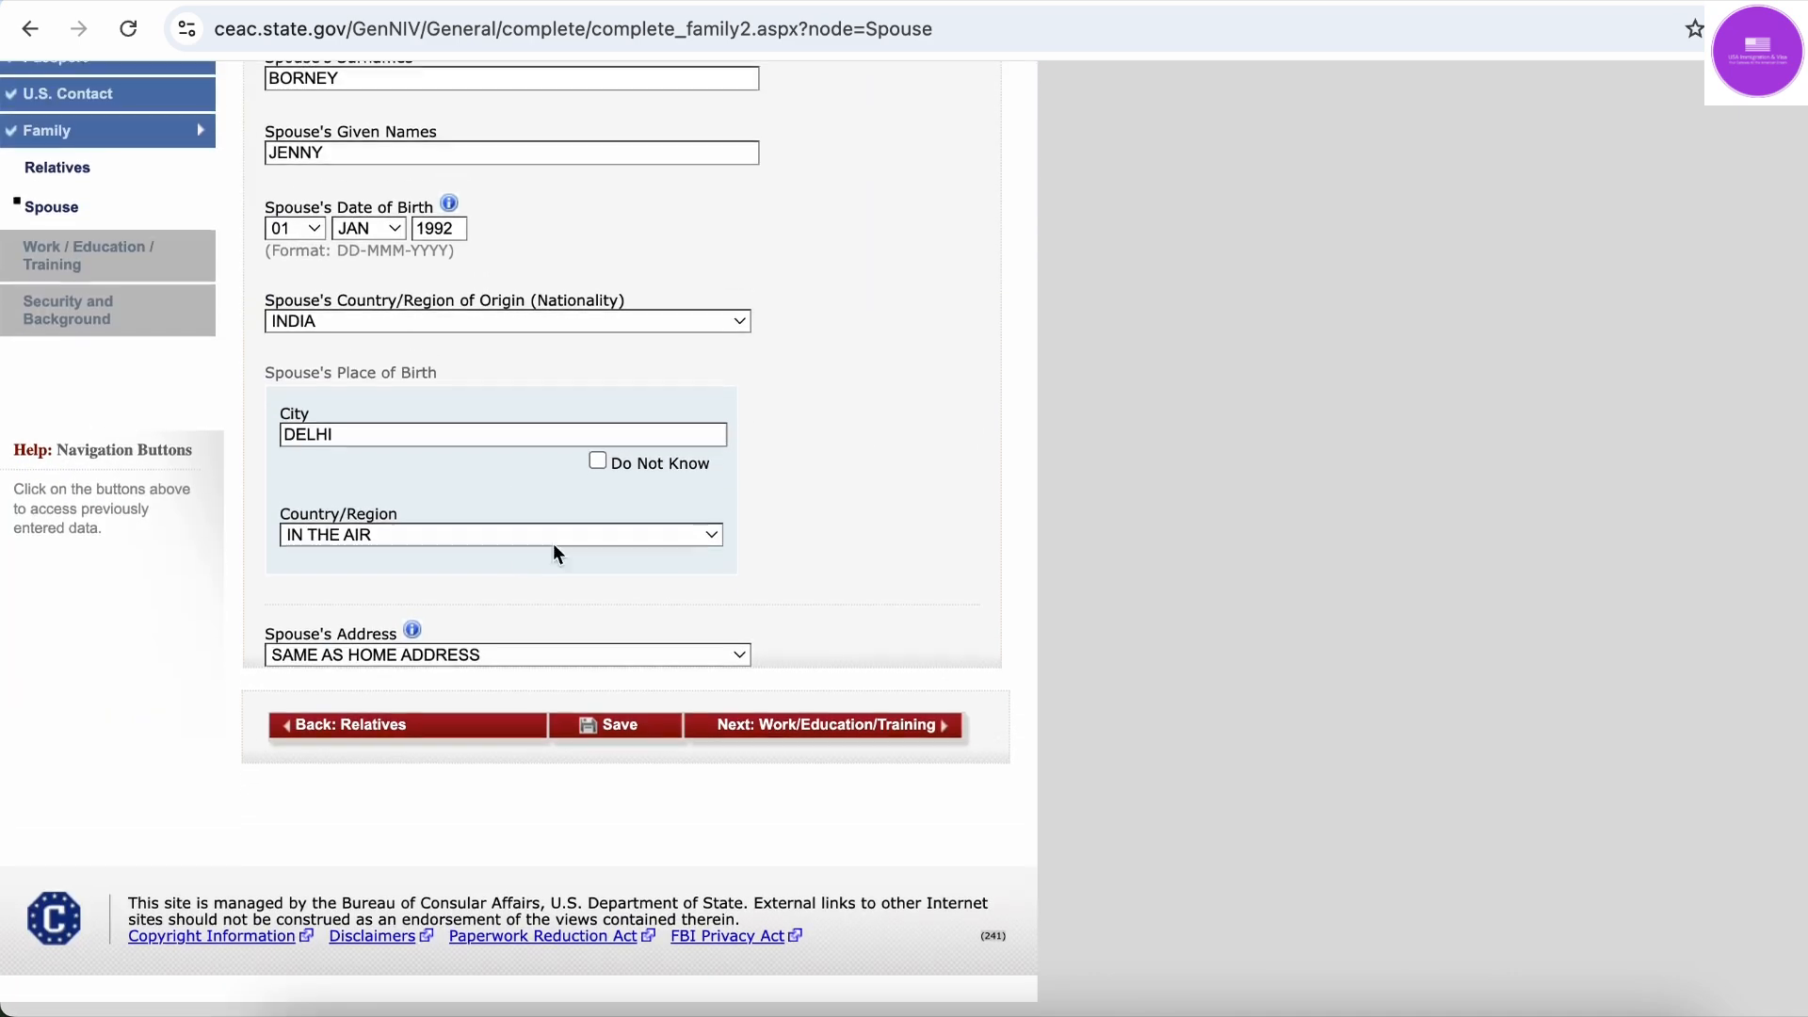
left_click(884, 741)
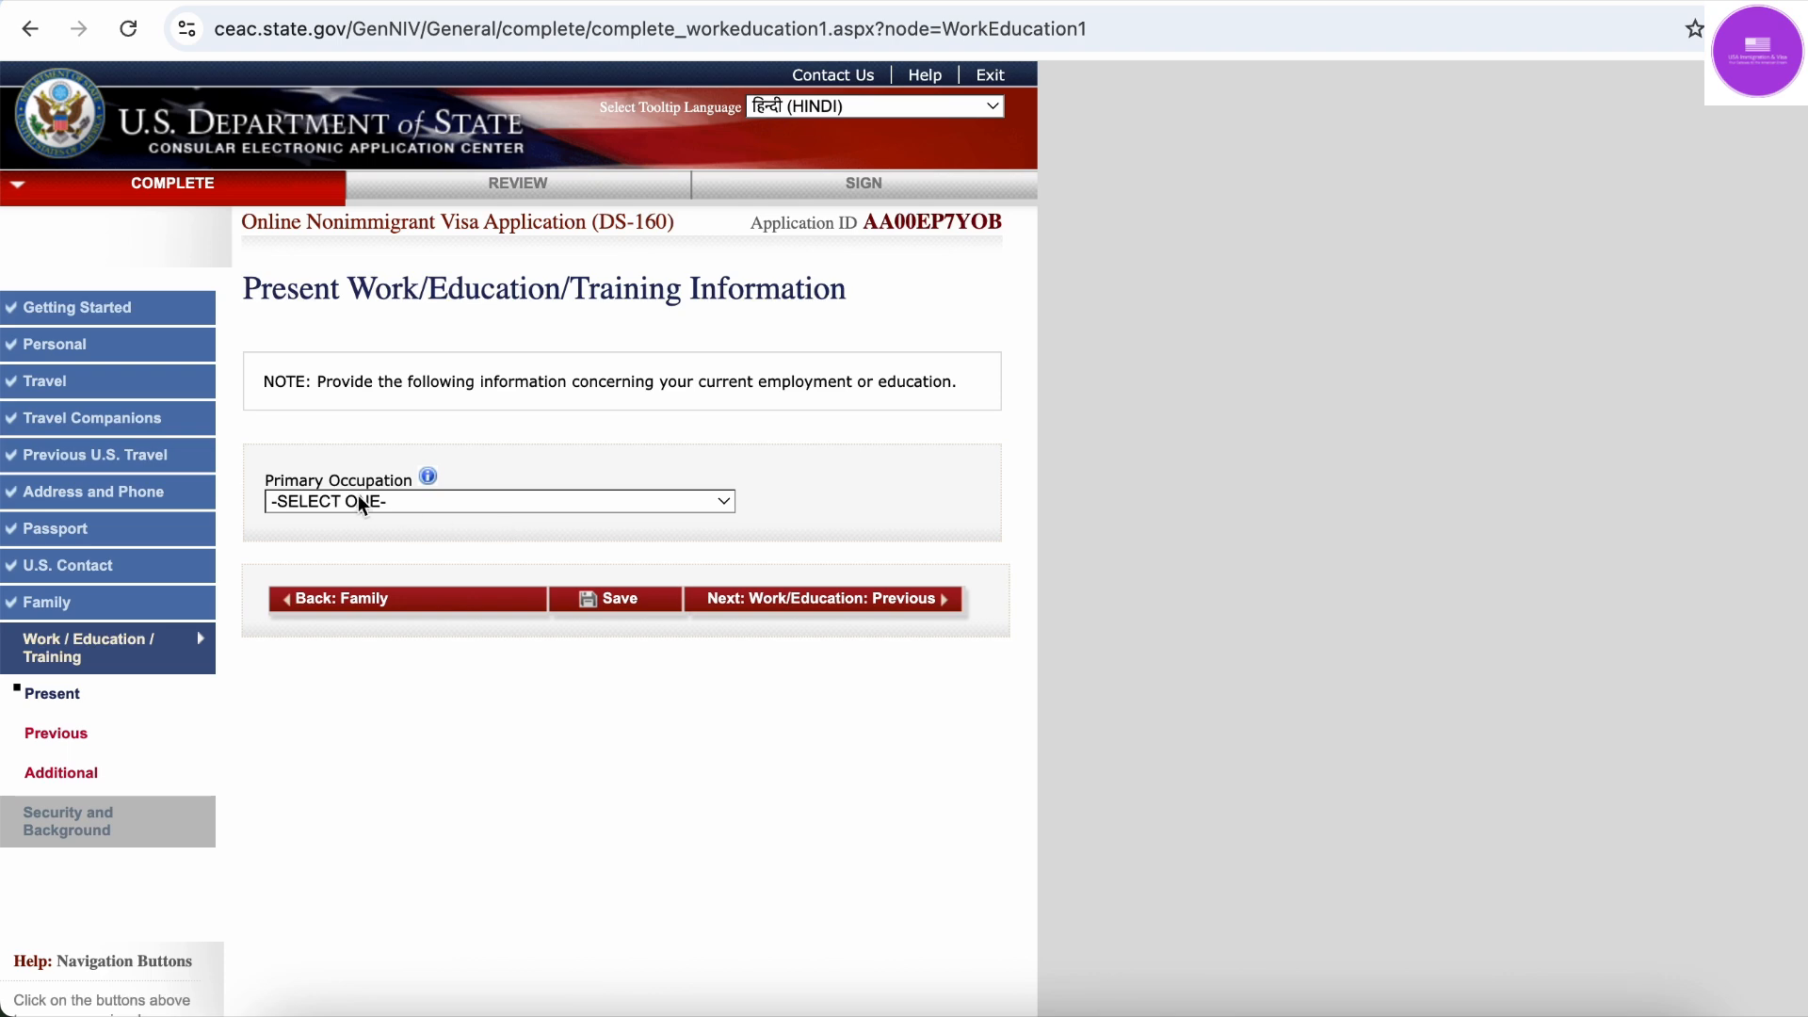
Set the primary occupation to COMPUTER SCIENCE
left_click(372, 504)
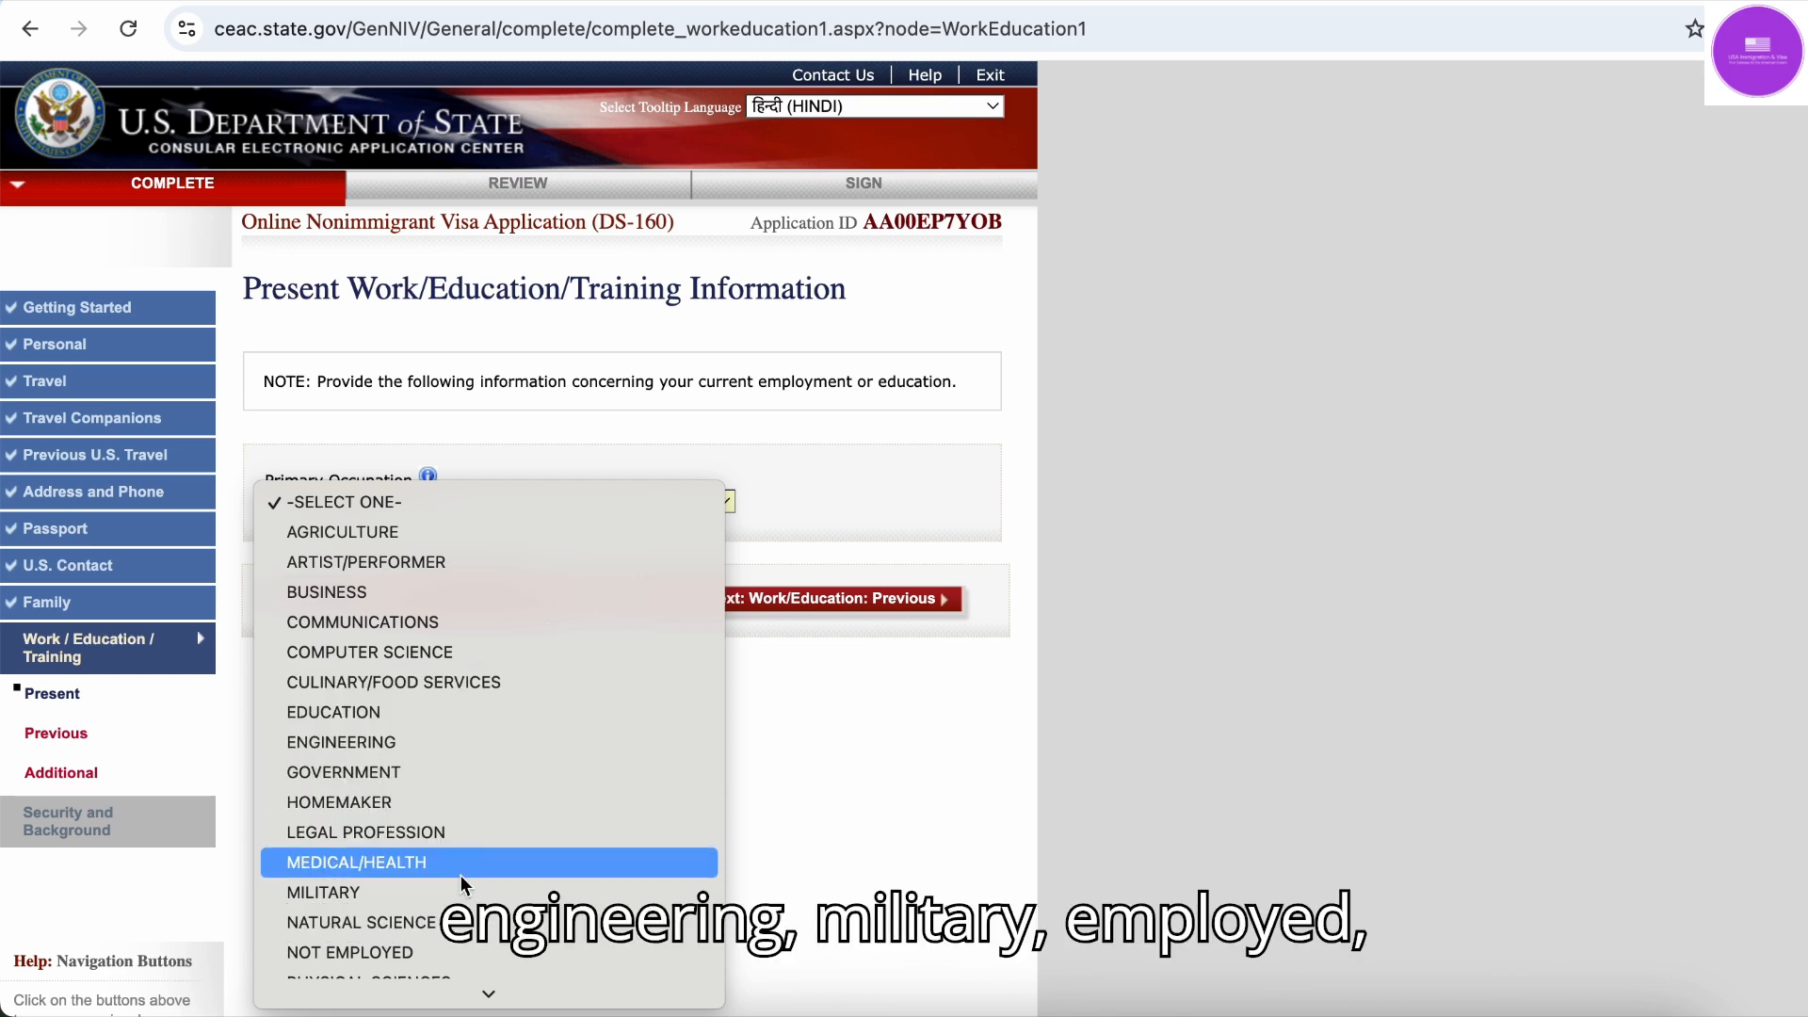
scroll(461, 894, "down", 2)
scroll(462, 895, "down", 2)
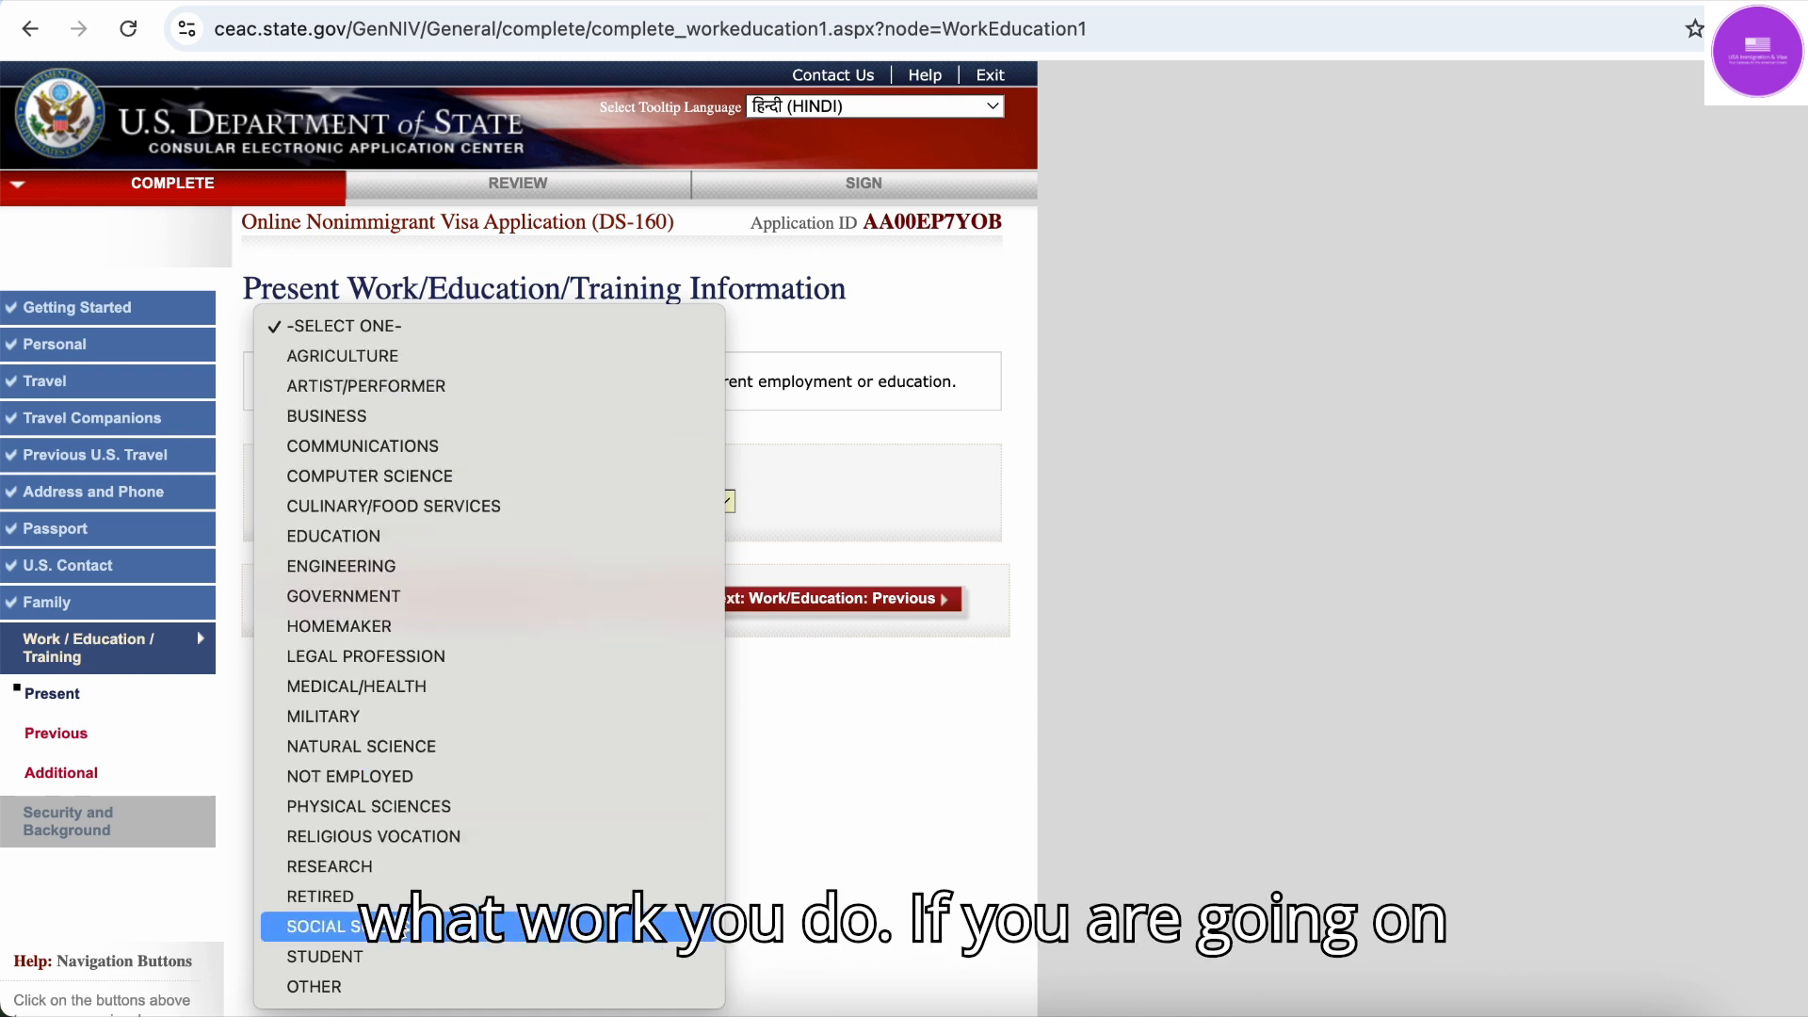
left_click(500, 482)
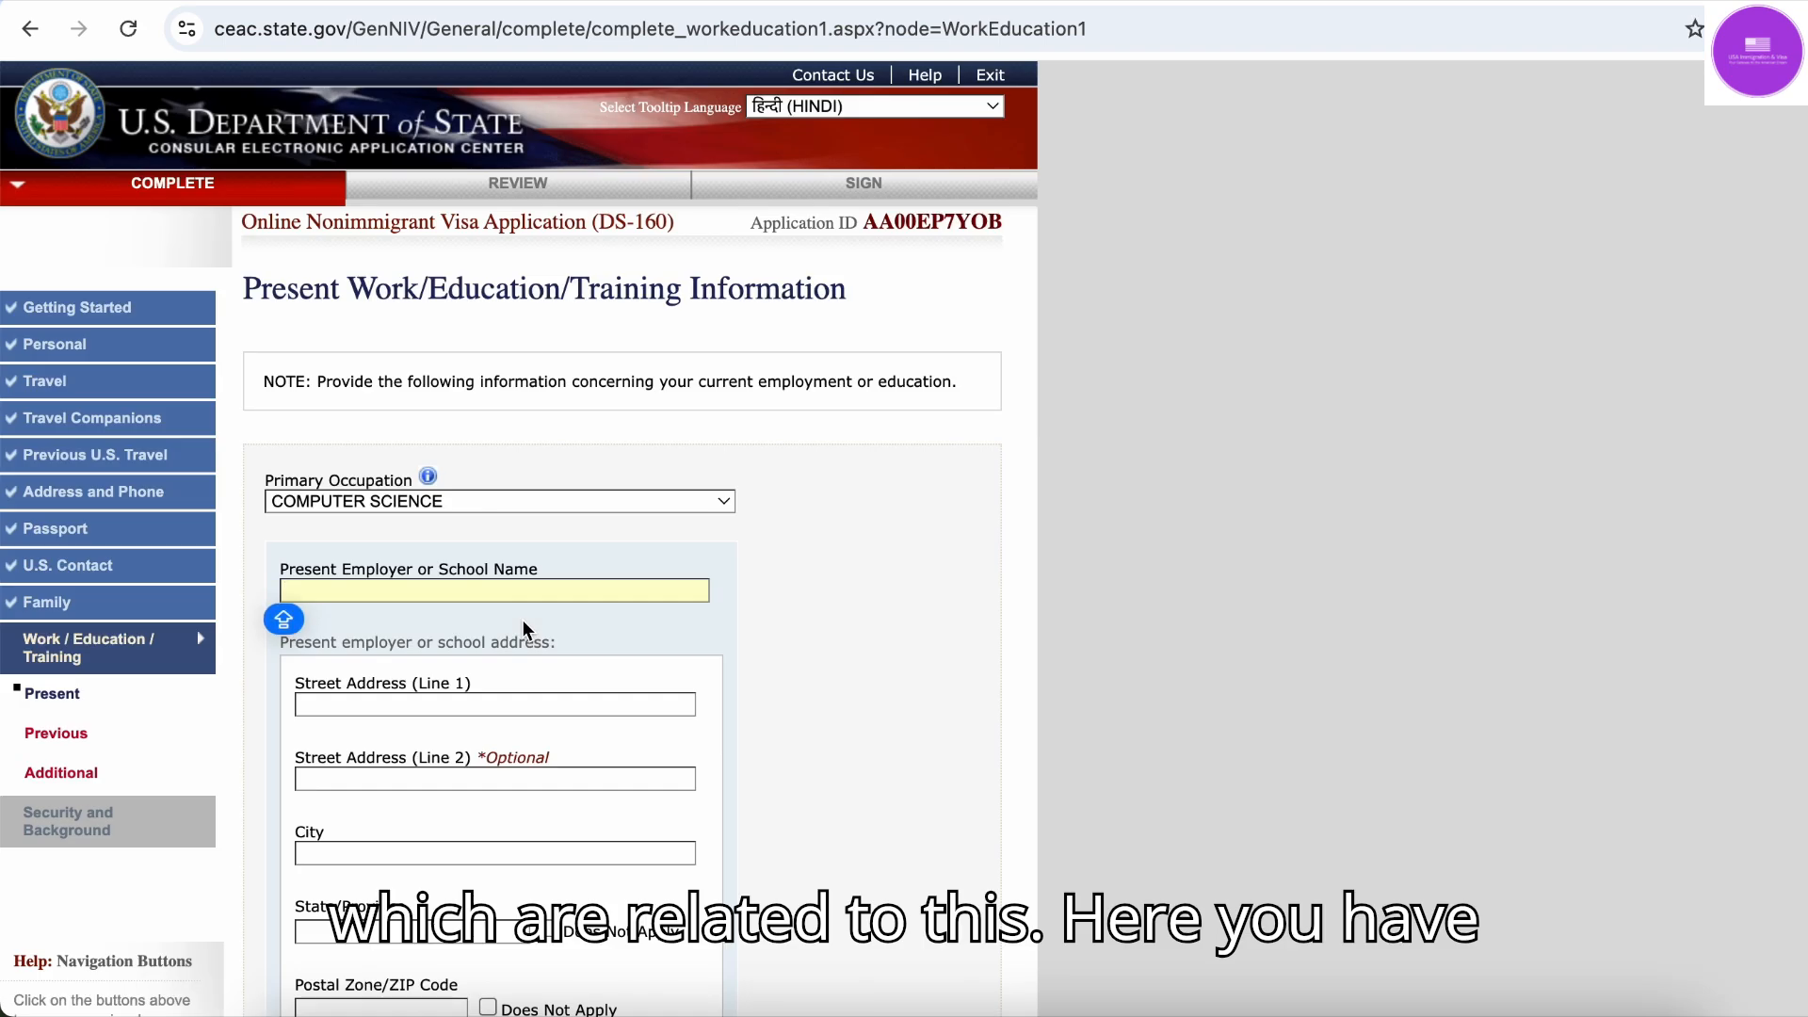
Enter DELHI UNIVERSITY as the present employer or school name and fill in line 1 of its street address
scroll(526, 629, "down", 5)
left_click(359, 364)
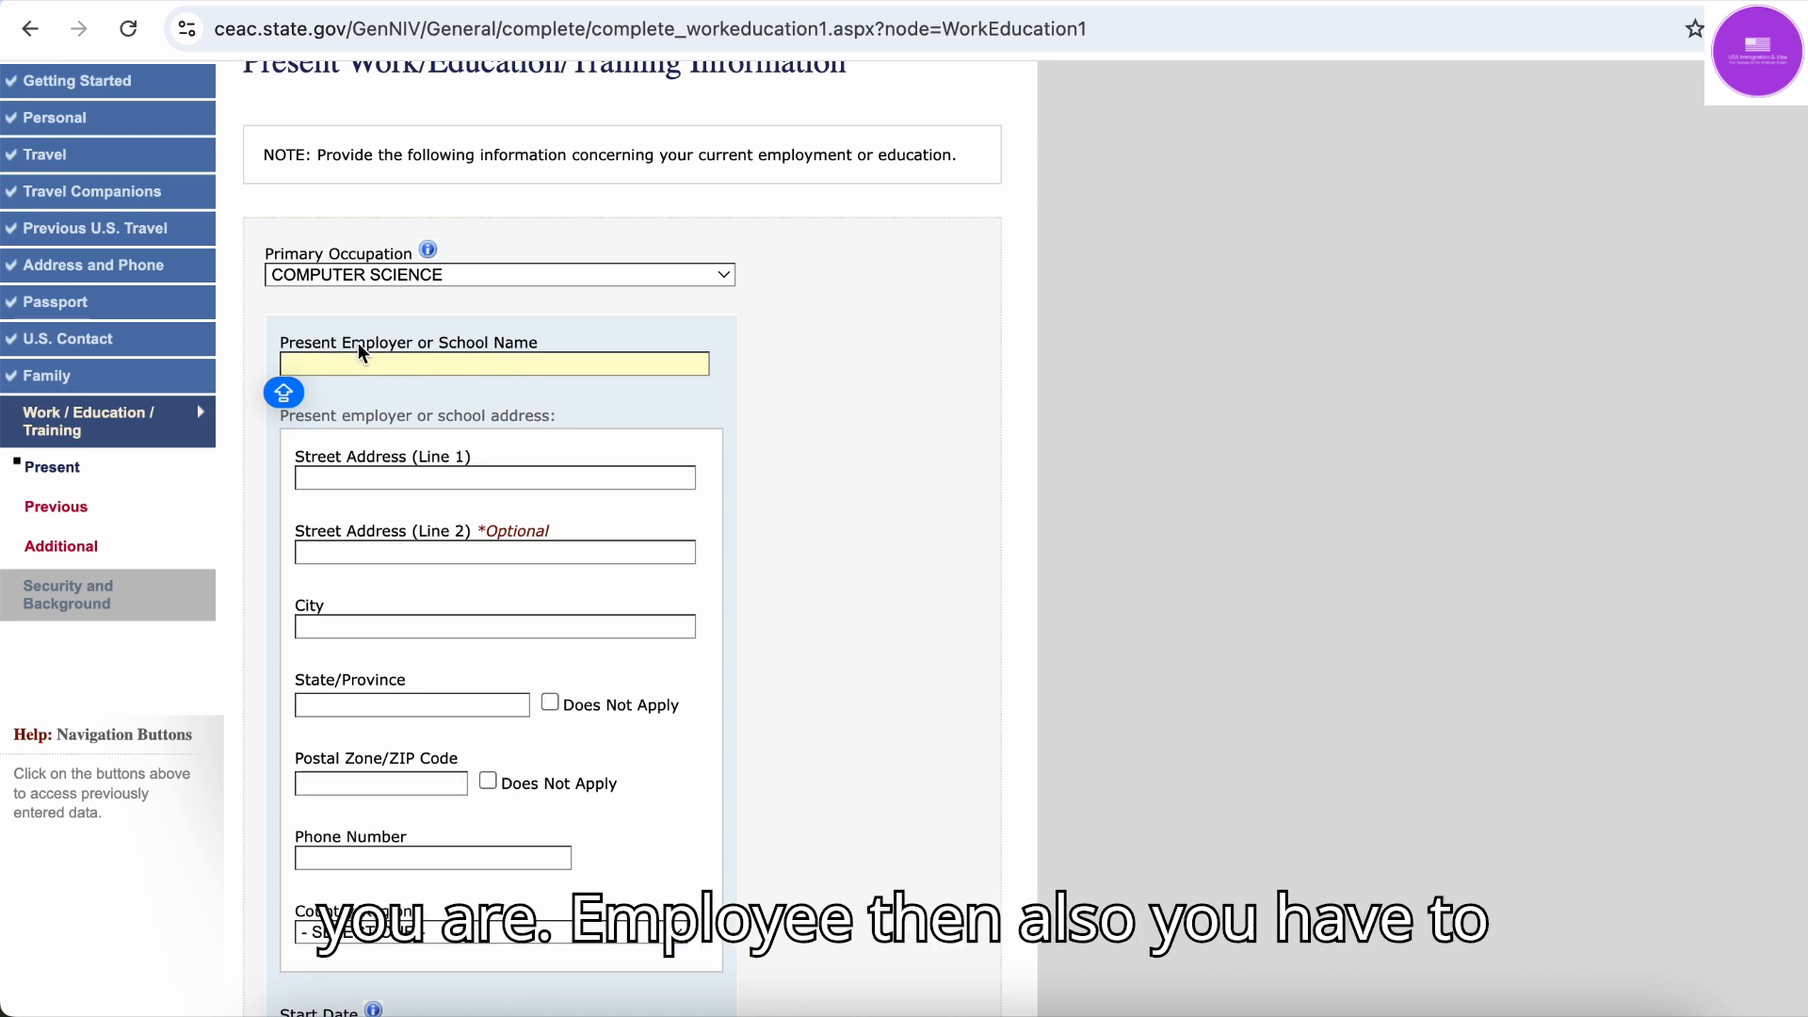
left_click(379, 366)
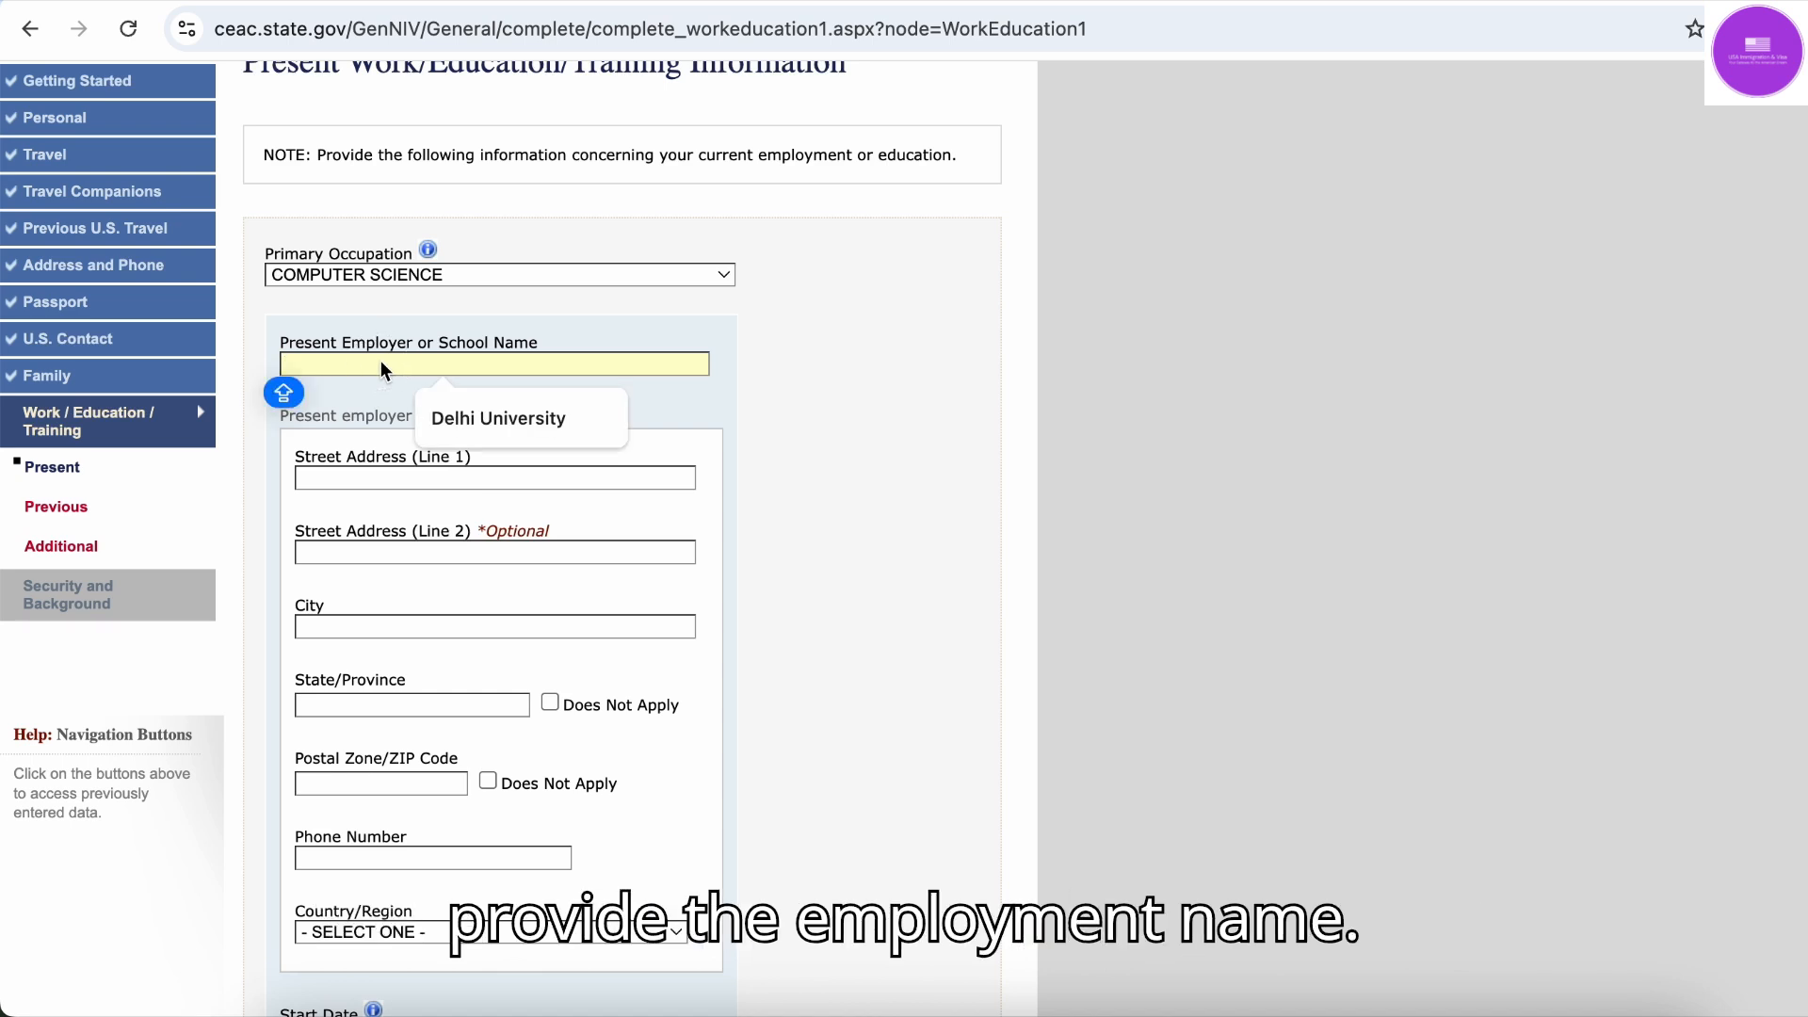
left_click(481, 418)
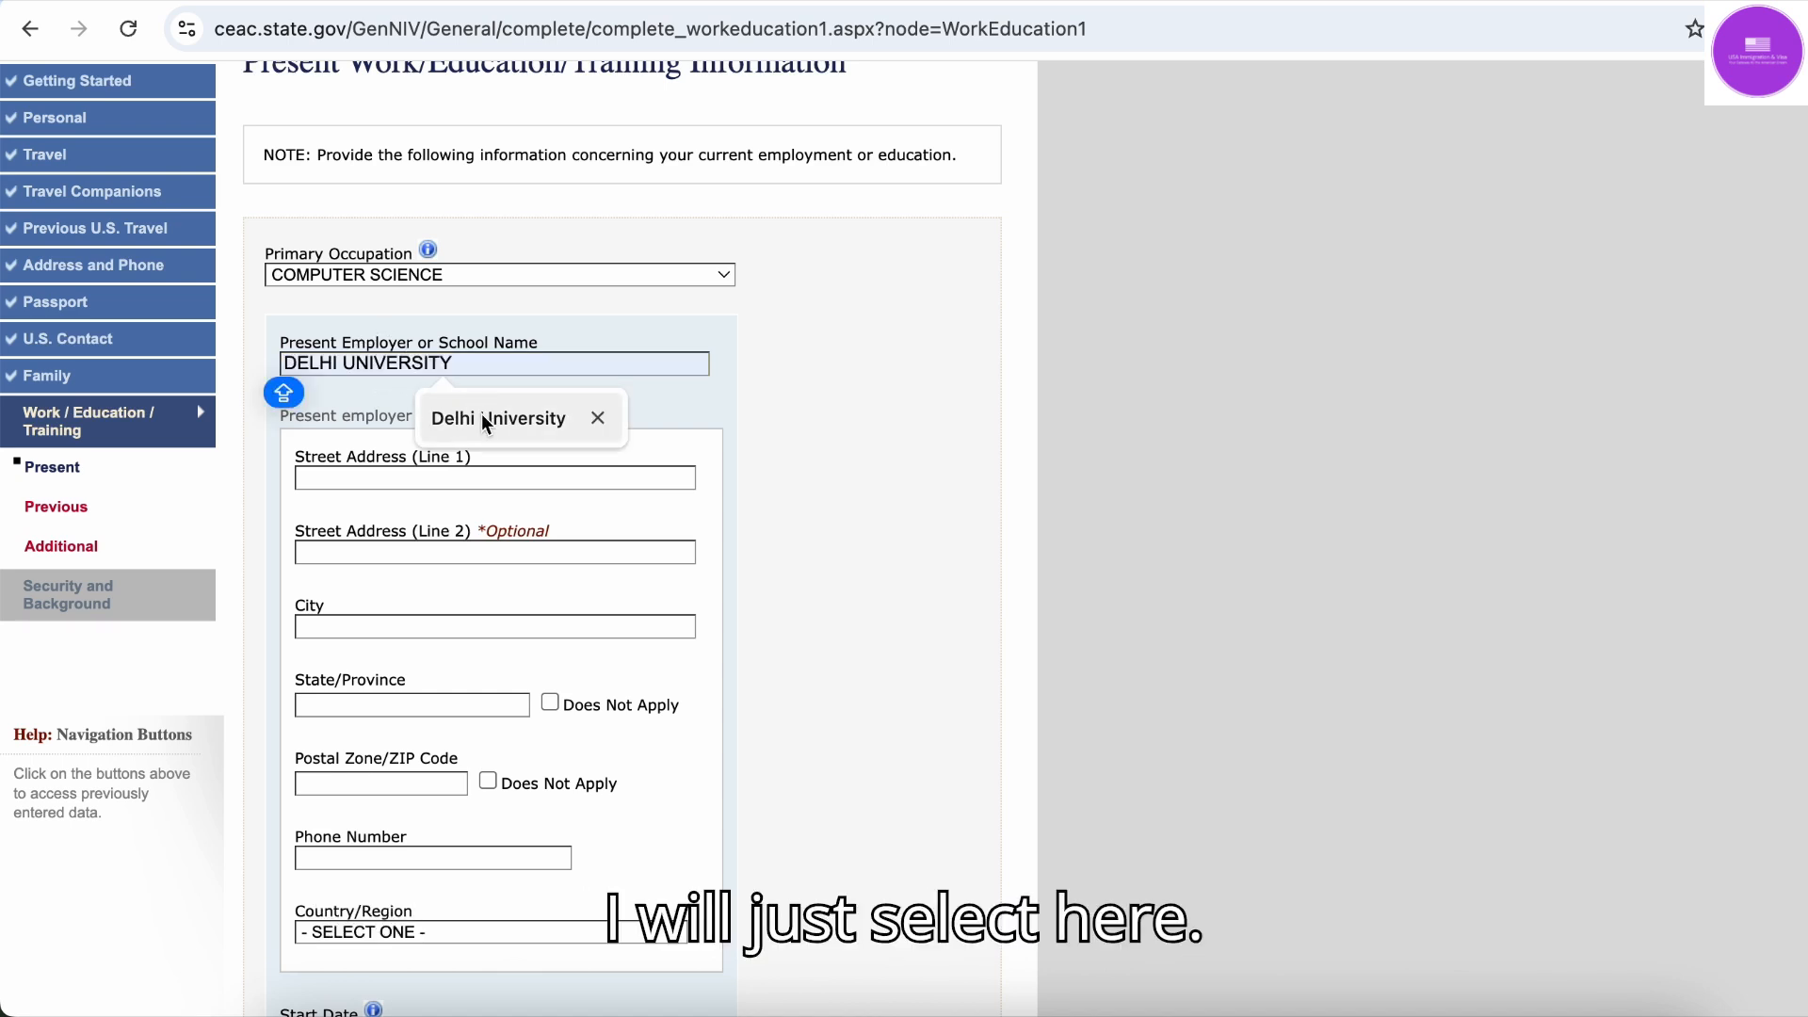
left_click(449, 479)
left_click(468, 542)
Set the employer's city and state/province to DELHI, and fill in its postal code and phone number
left_click(428, 628)
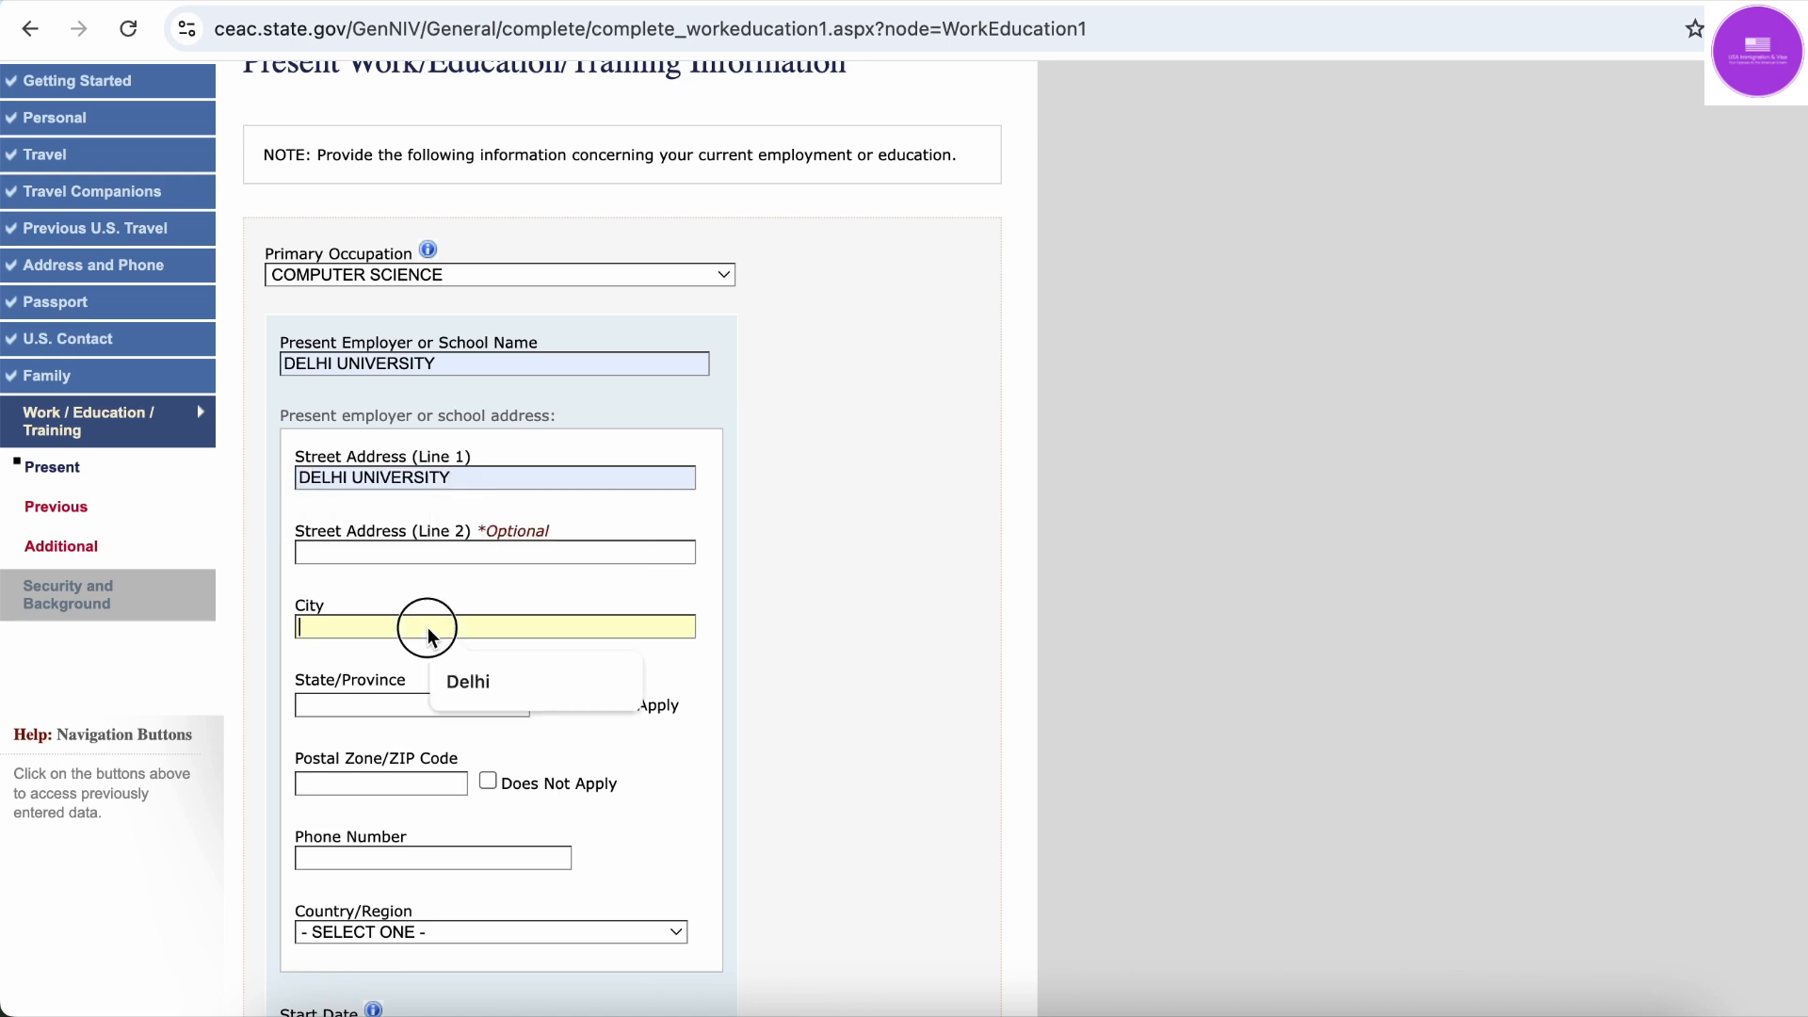
left_click(468, 681)
left_click(436, 706)
left_click(453, 748)
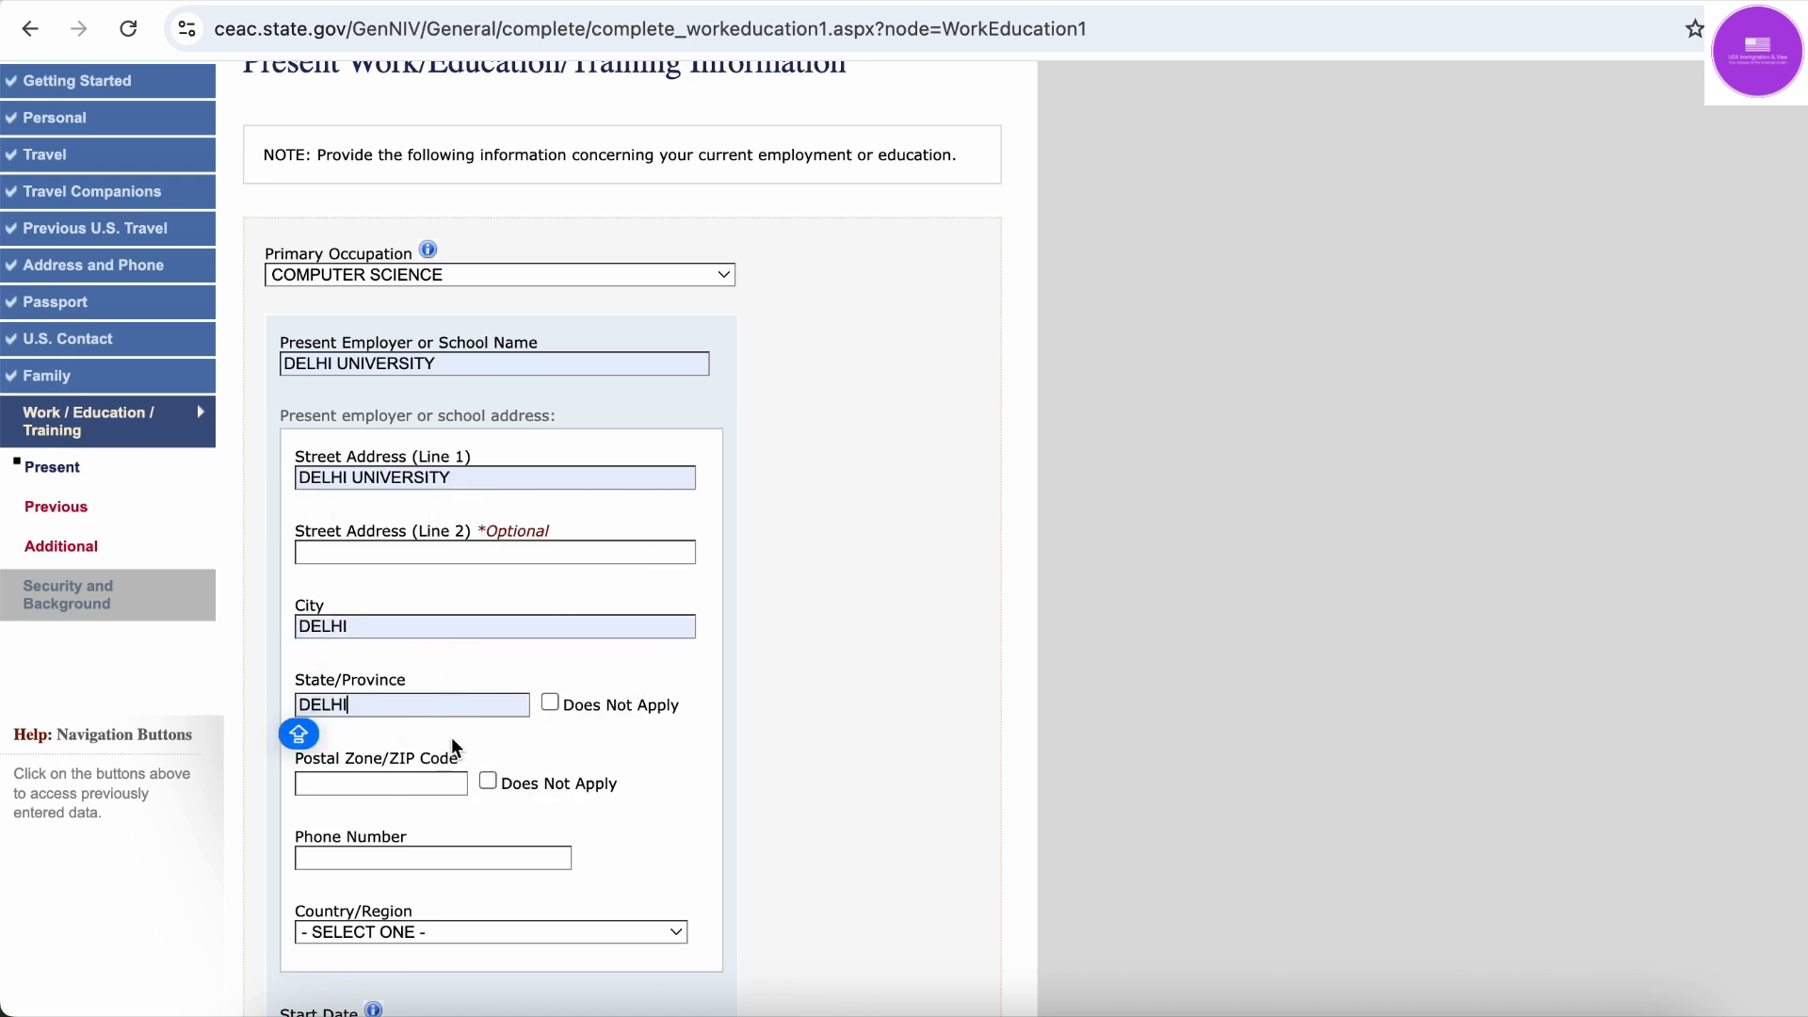
scroll(453, 749, "down", 2)
left_click(432, 669)
left_click(450, 721)
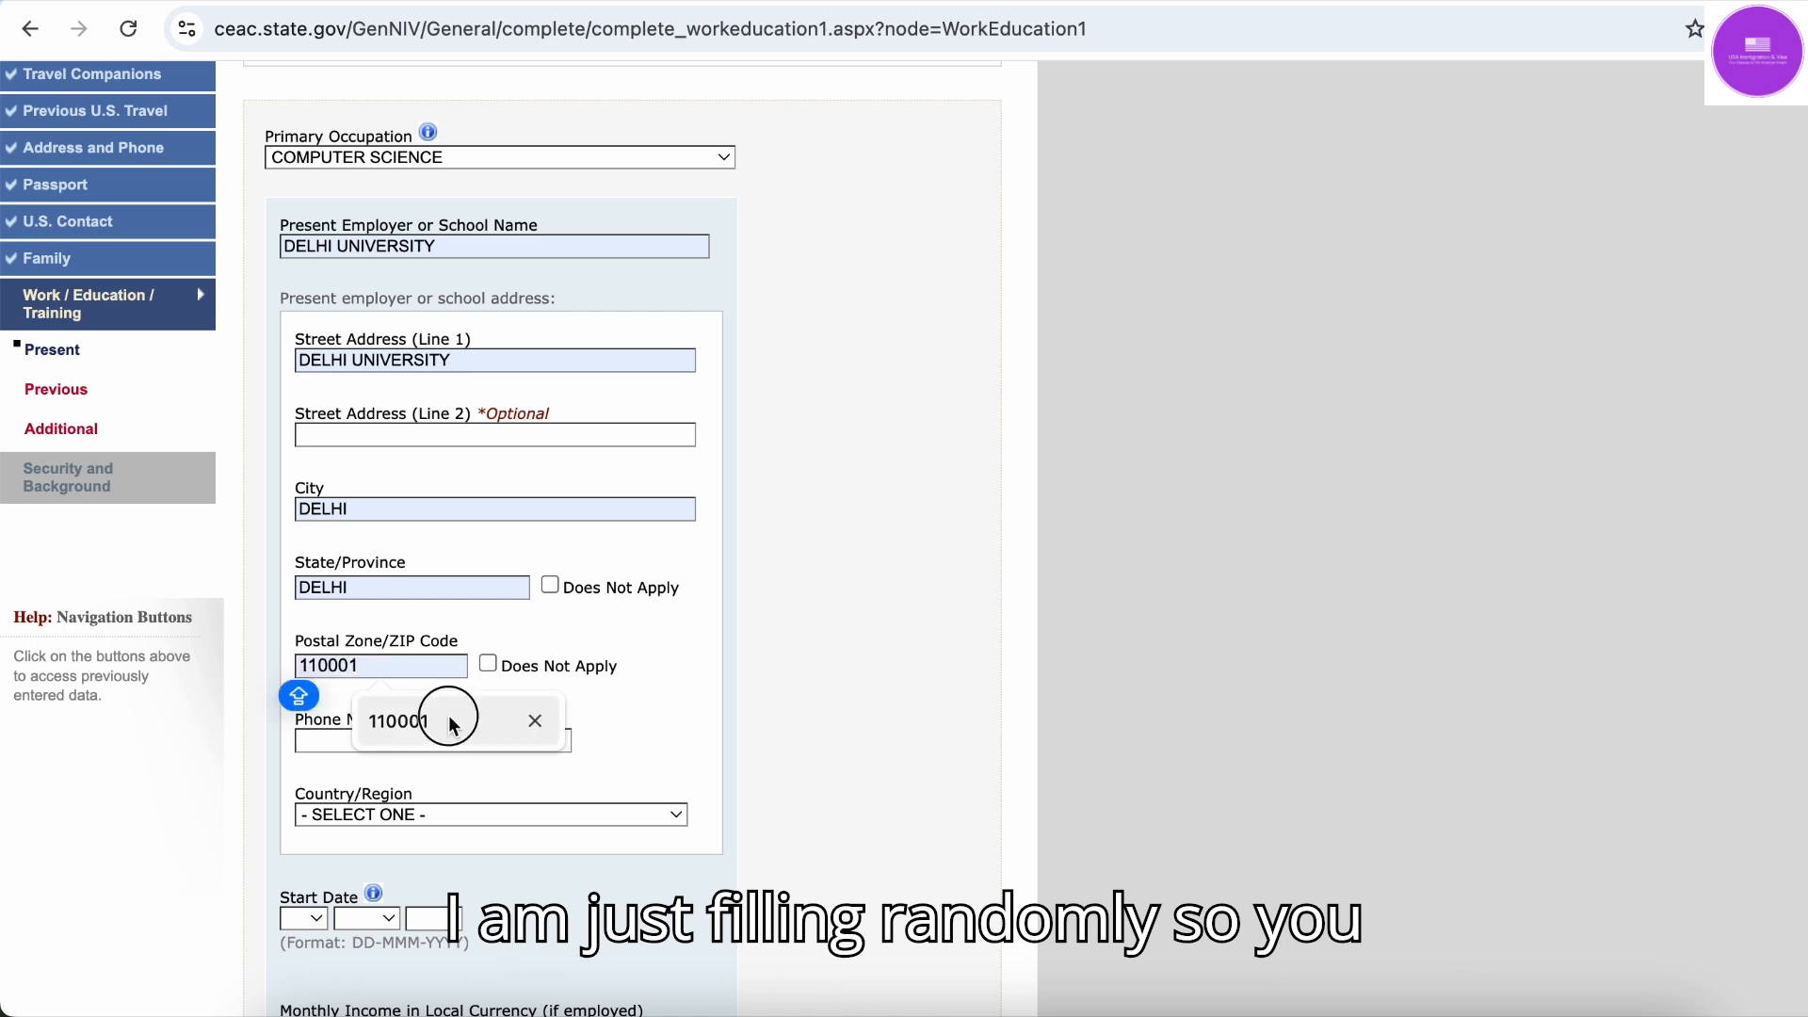
left_click(440, 739)
left_click(454, 796)
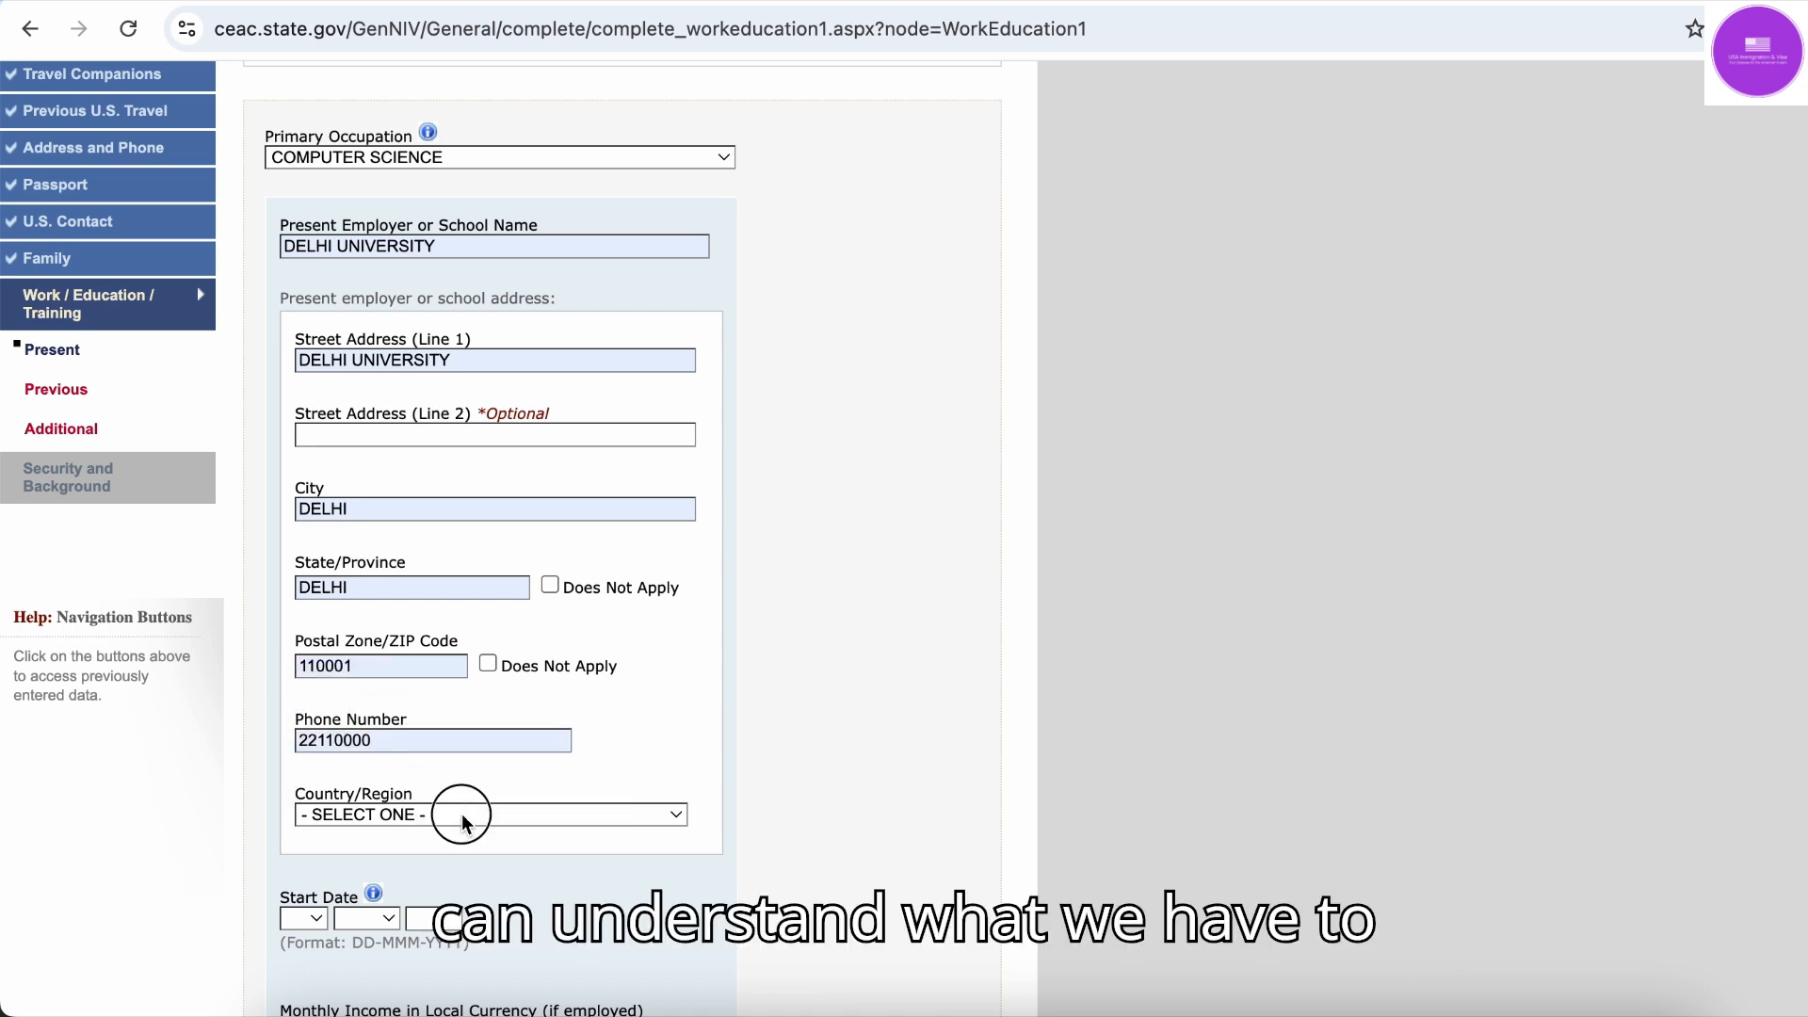
Set the country/region of the employer's address to INDIA
left_click(462, 816)
left_click(462, 816)
scroll(738, 699, "down", 5)
left_click(462, 456)
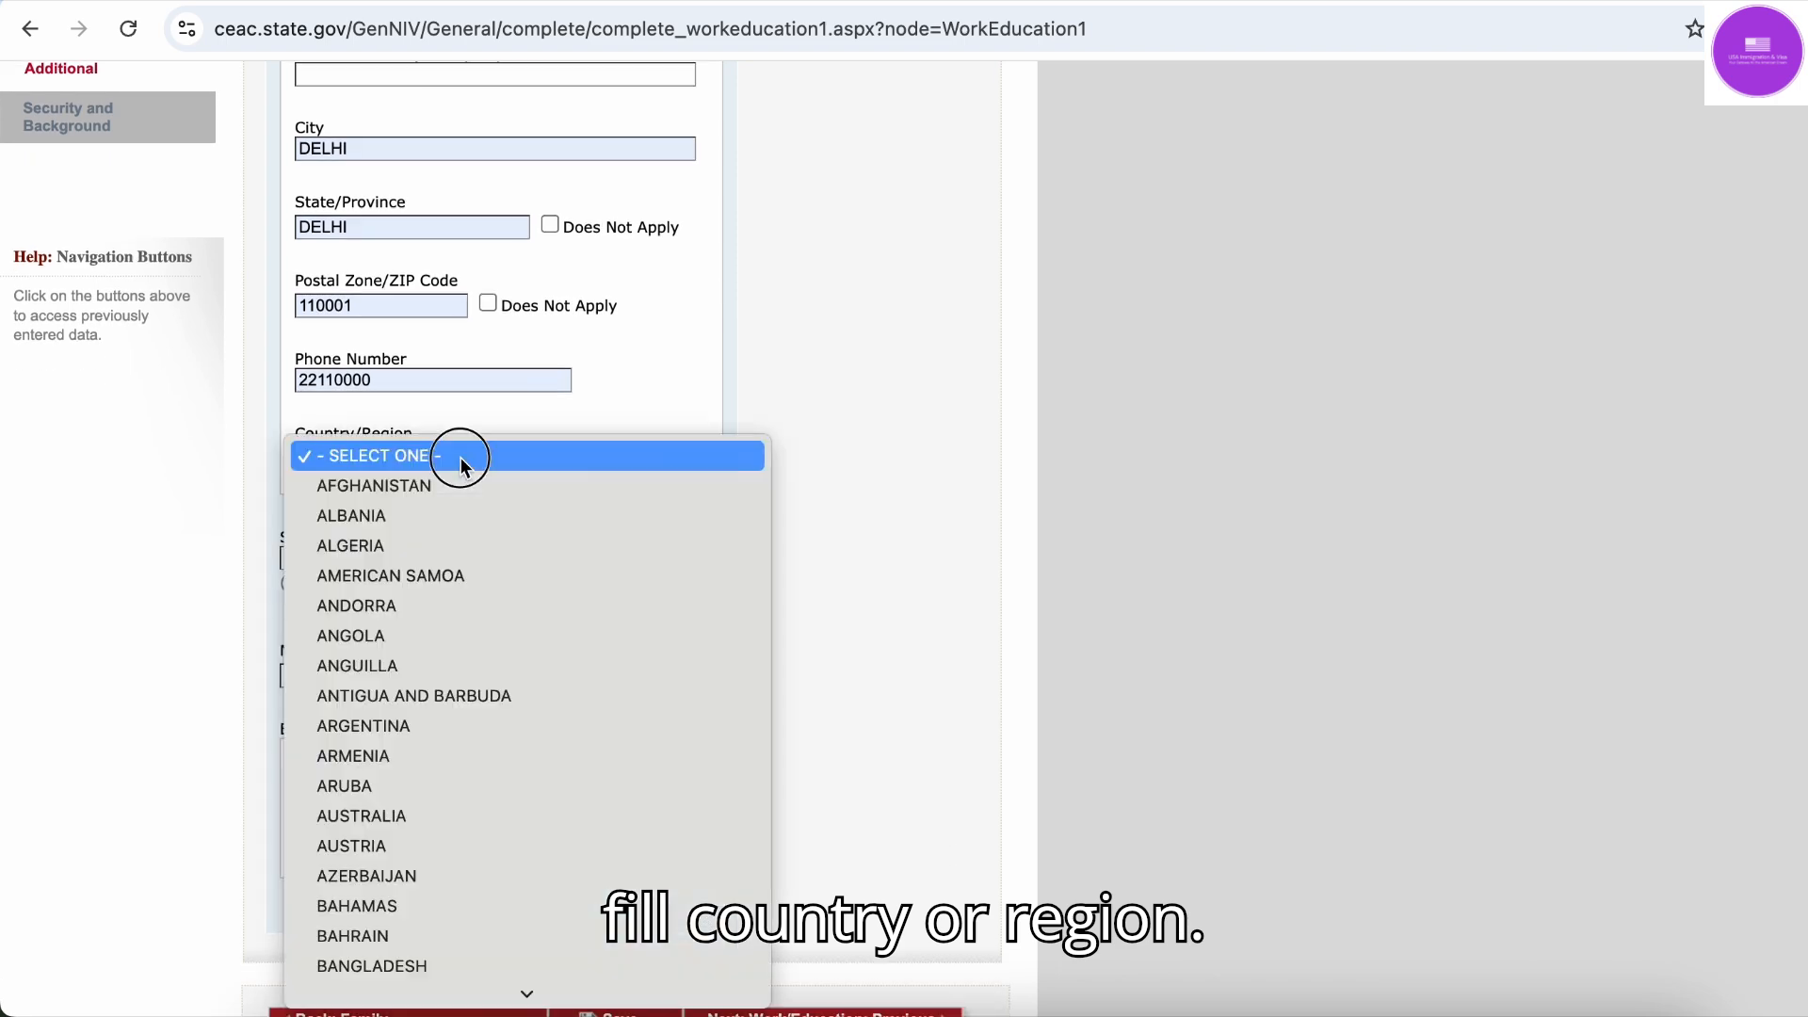
key("i")
key("n")
key("Return")
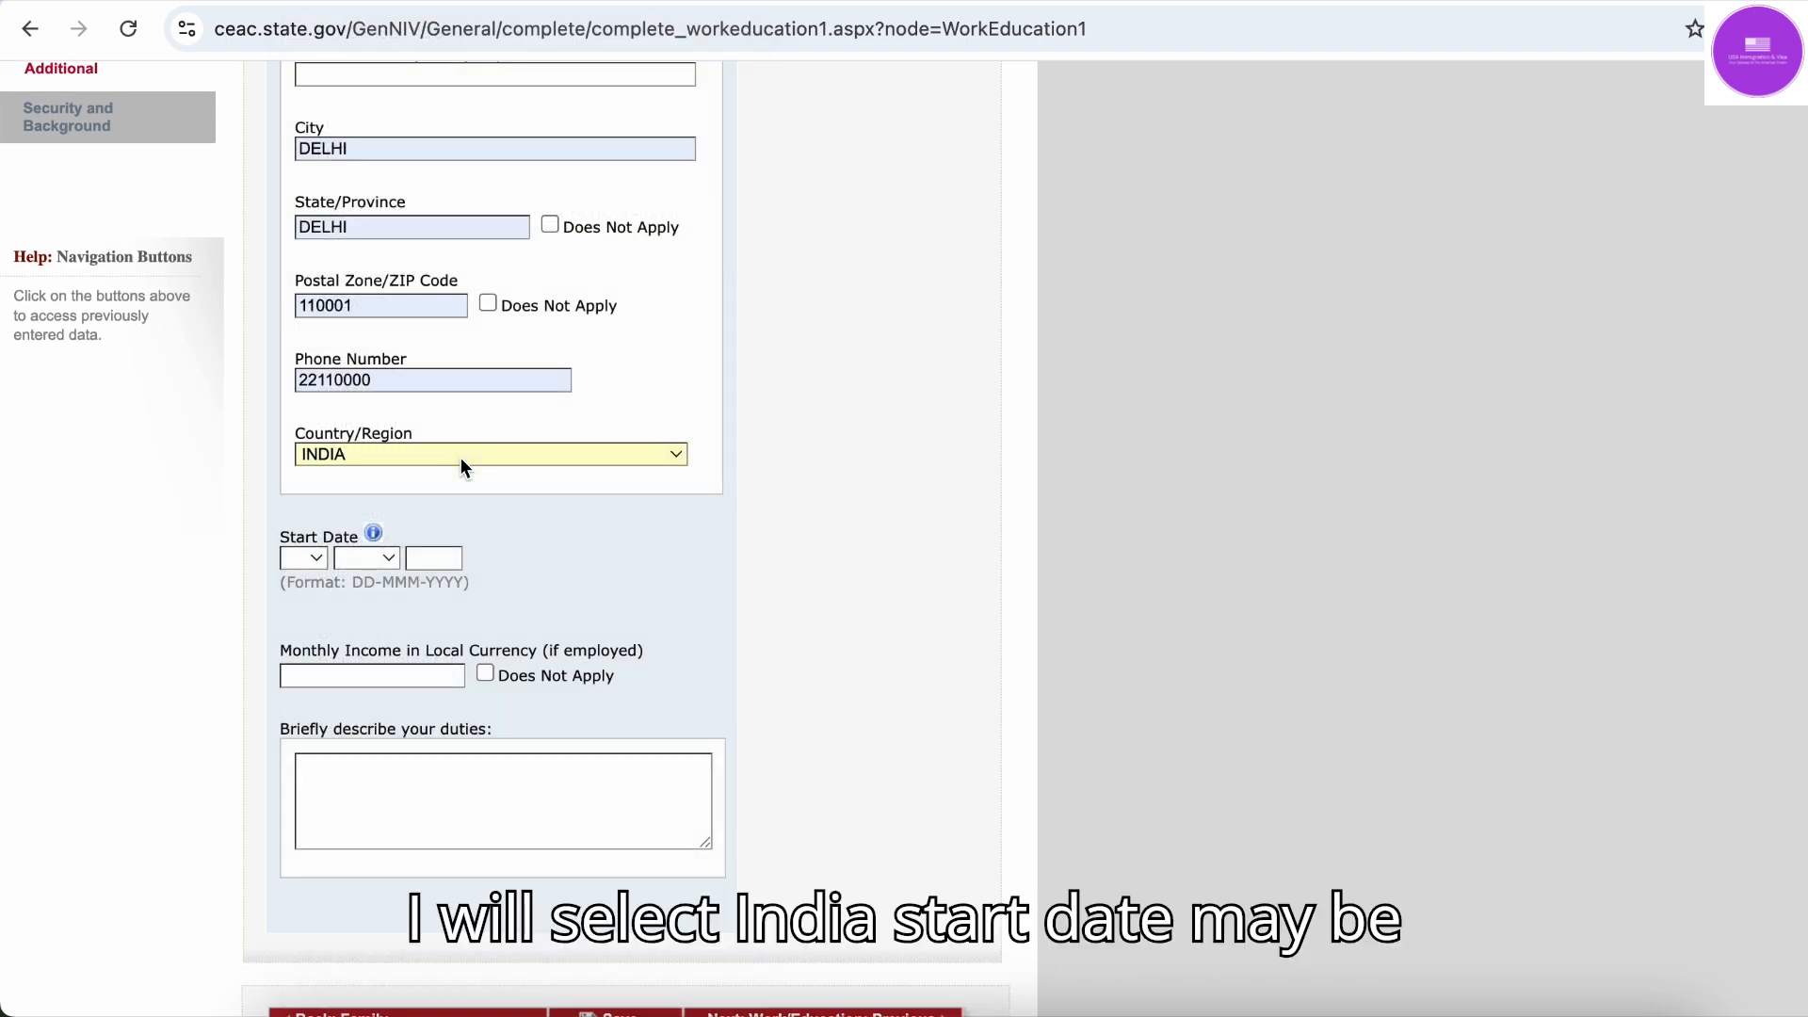
Set the start date of the present employment to 02 JAN 2020
left_click(311, 556)
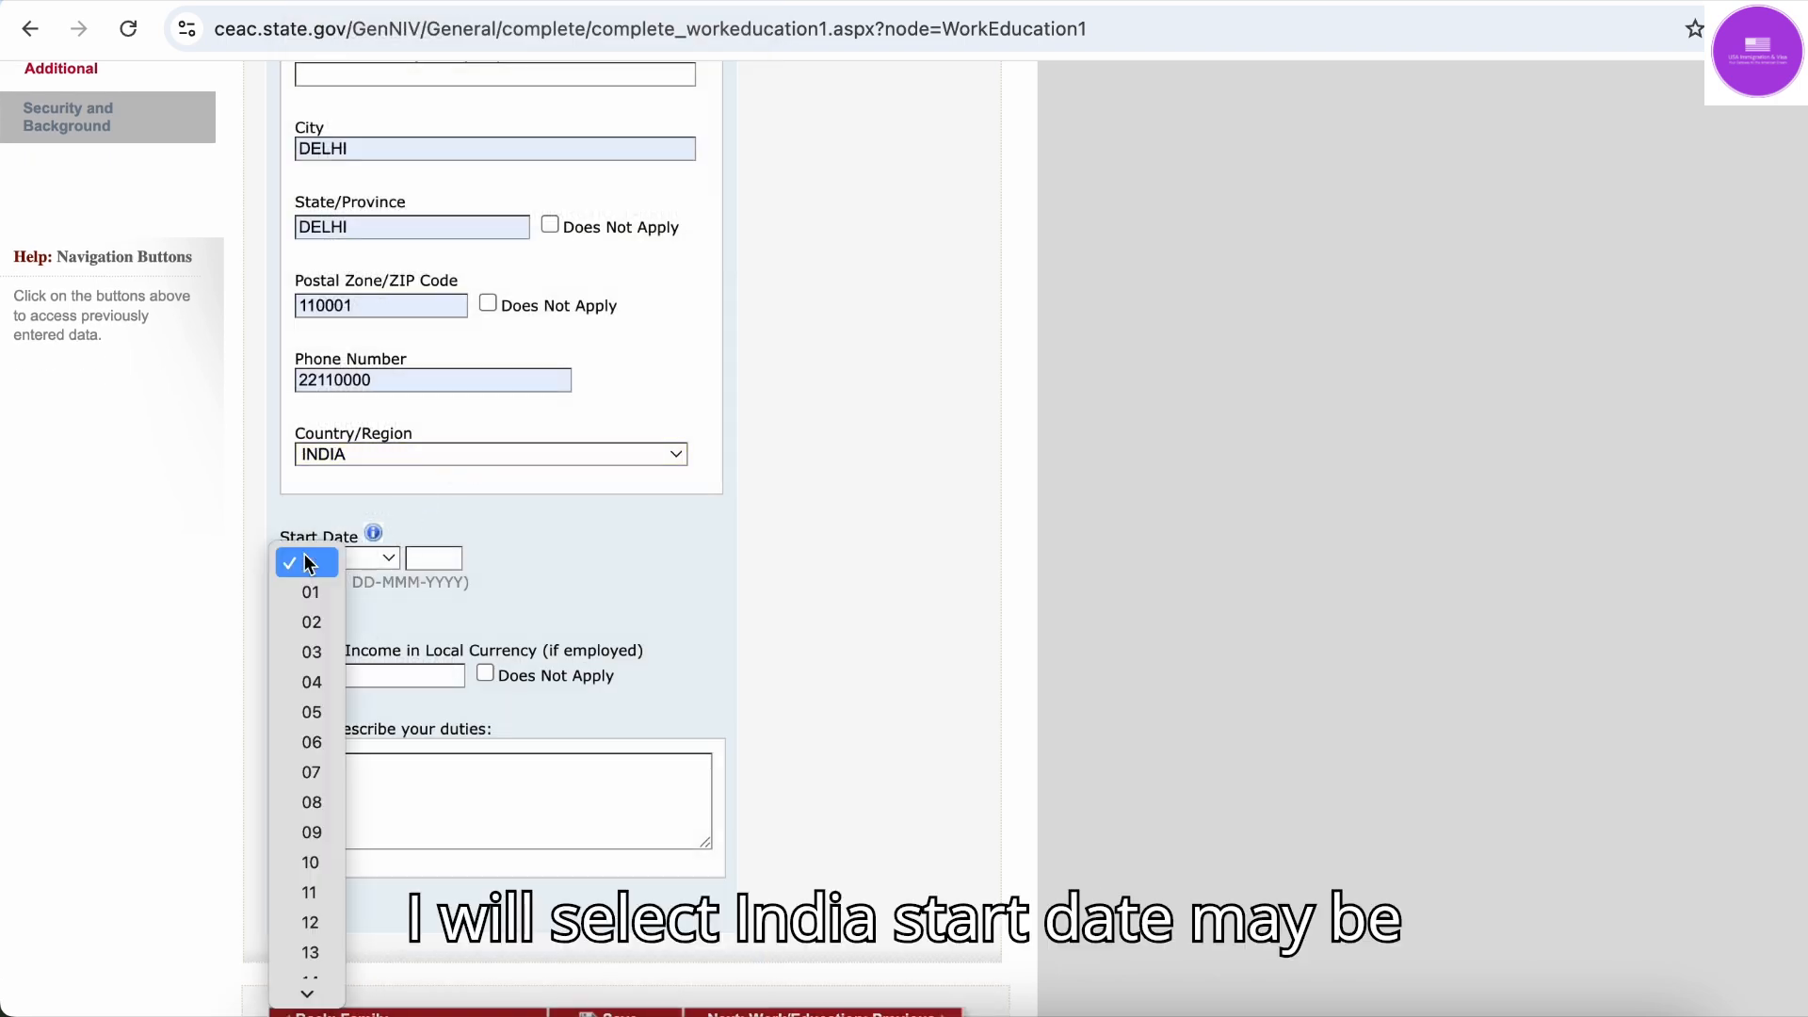
left_click(311, 622)
left_click(371, 558)
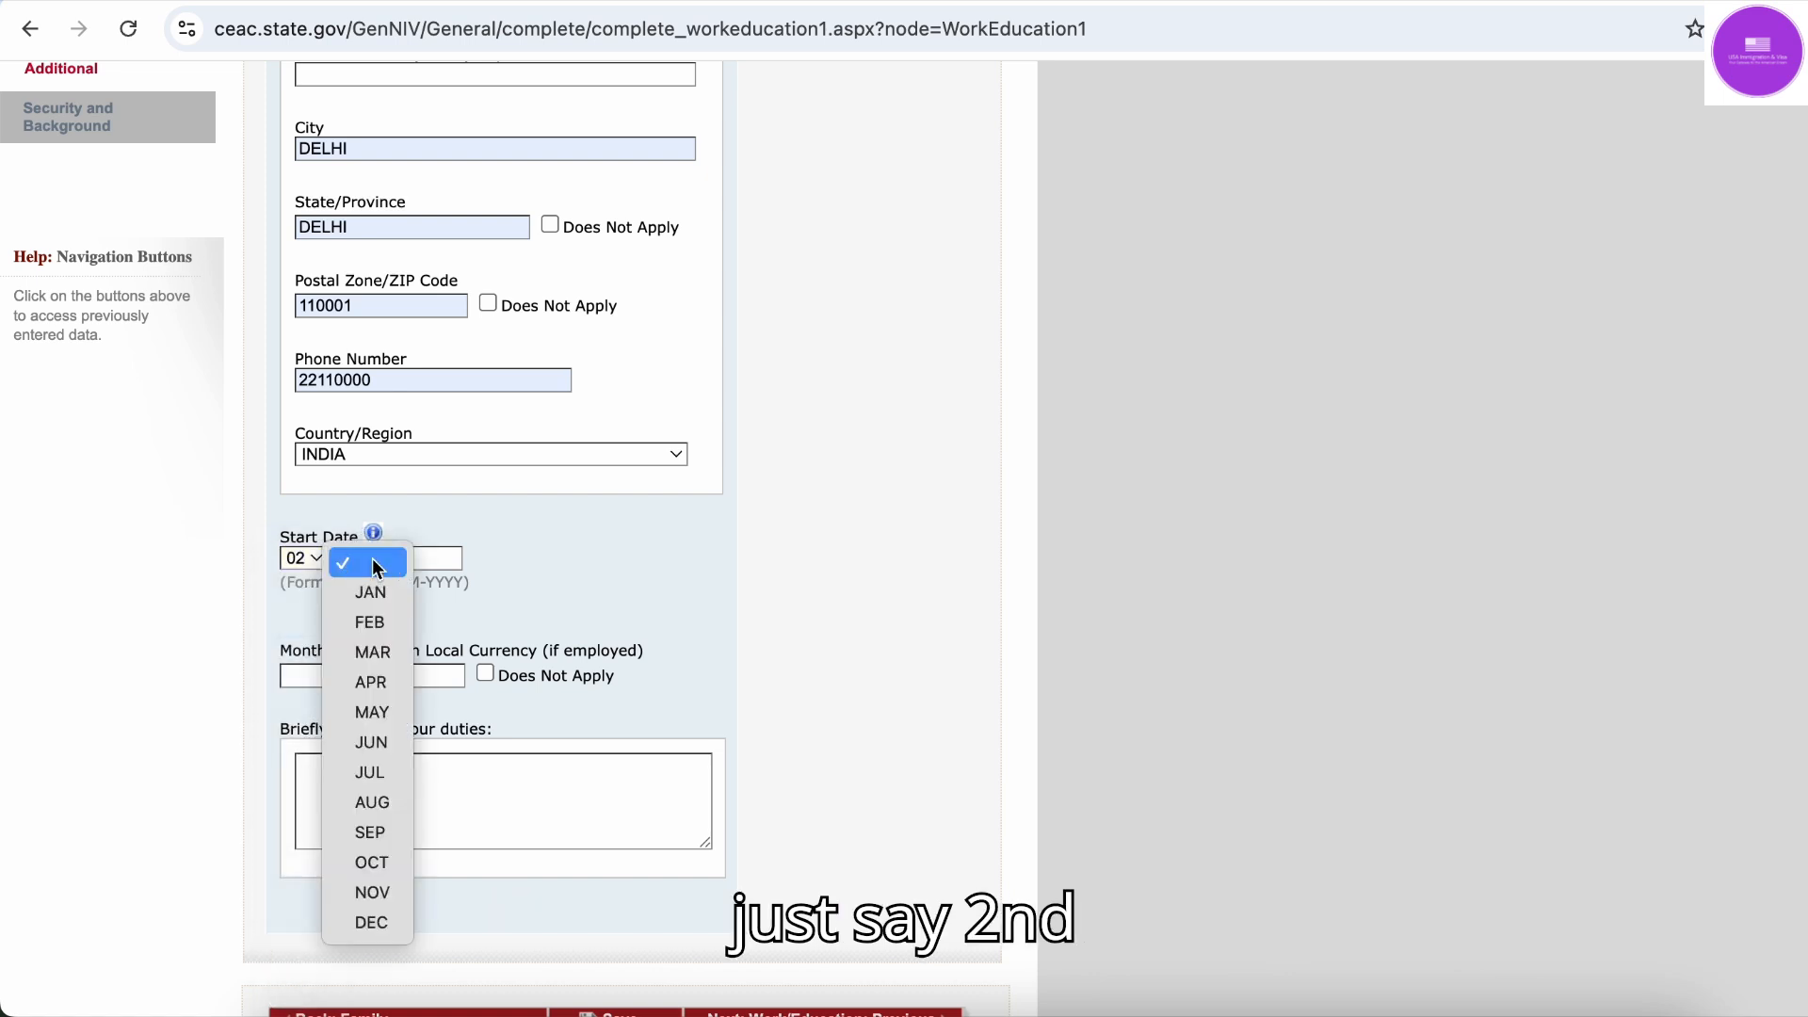
left_click(373, 603)
left_click(425, 556)
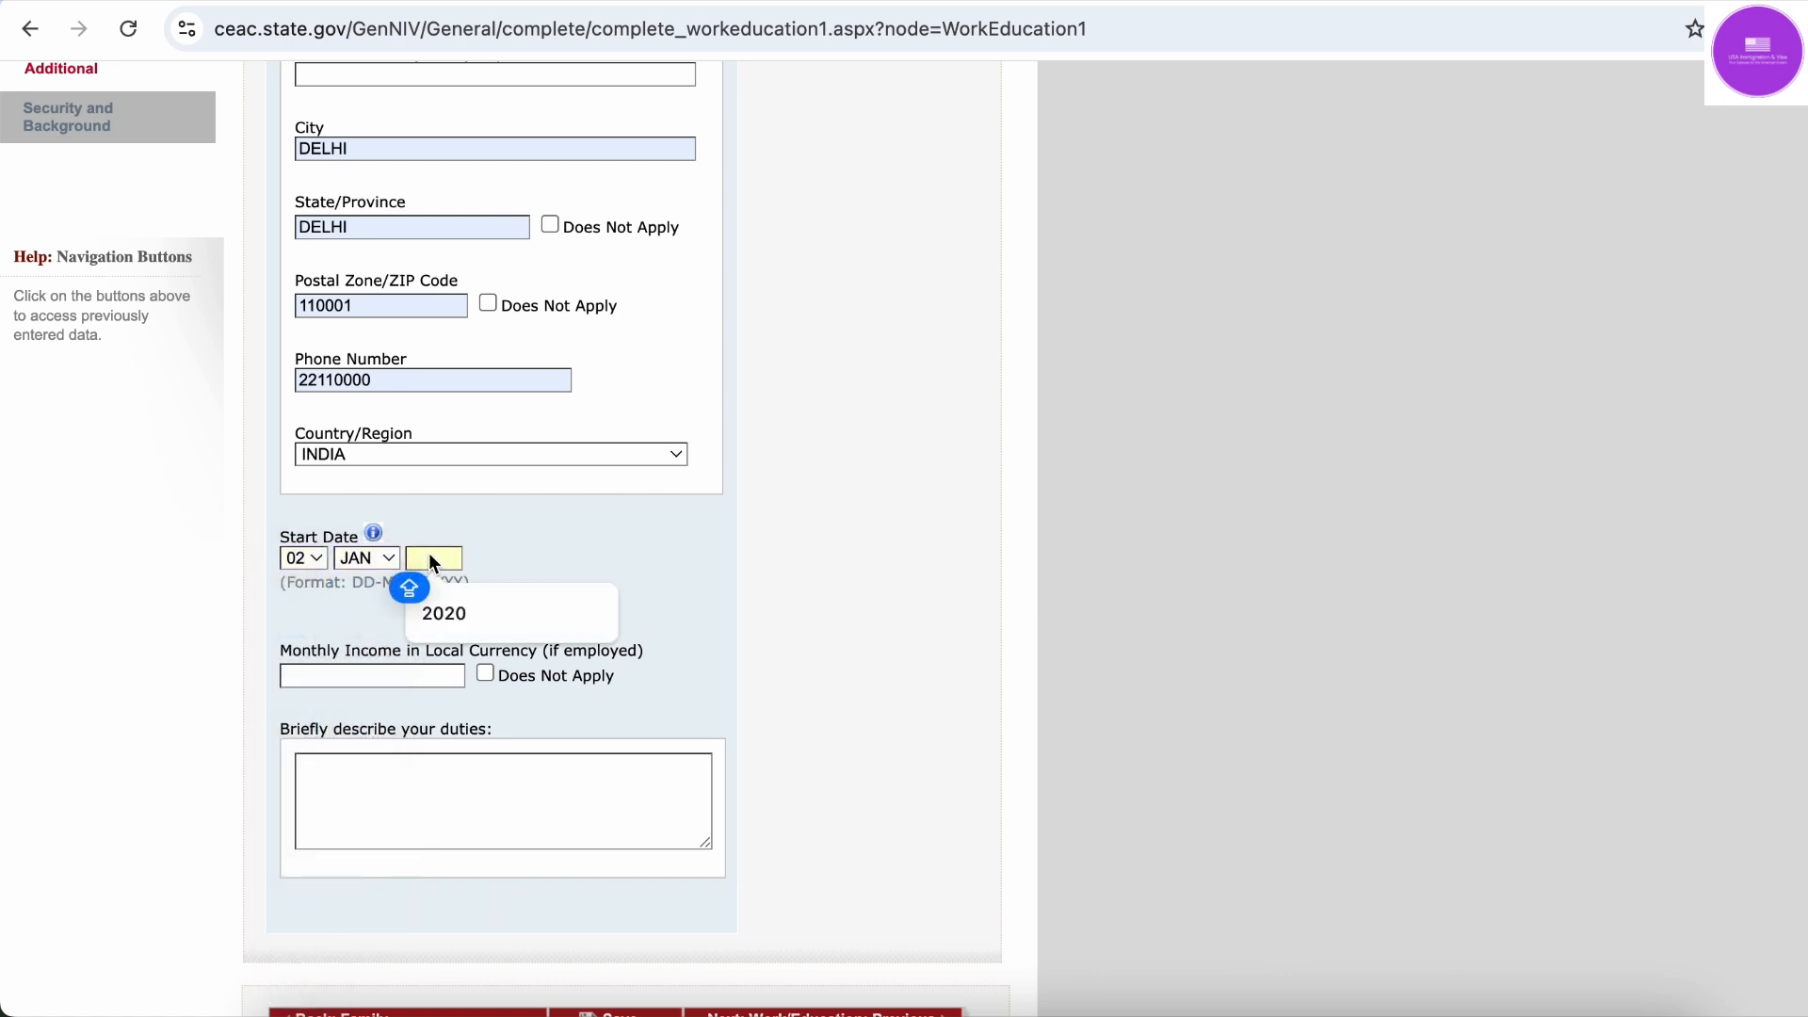
left_click(459, 615)
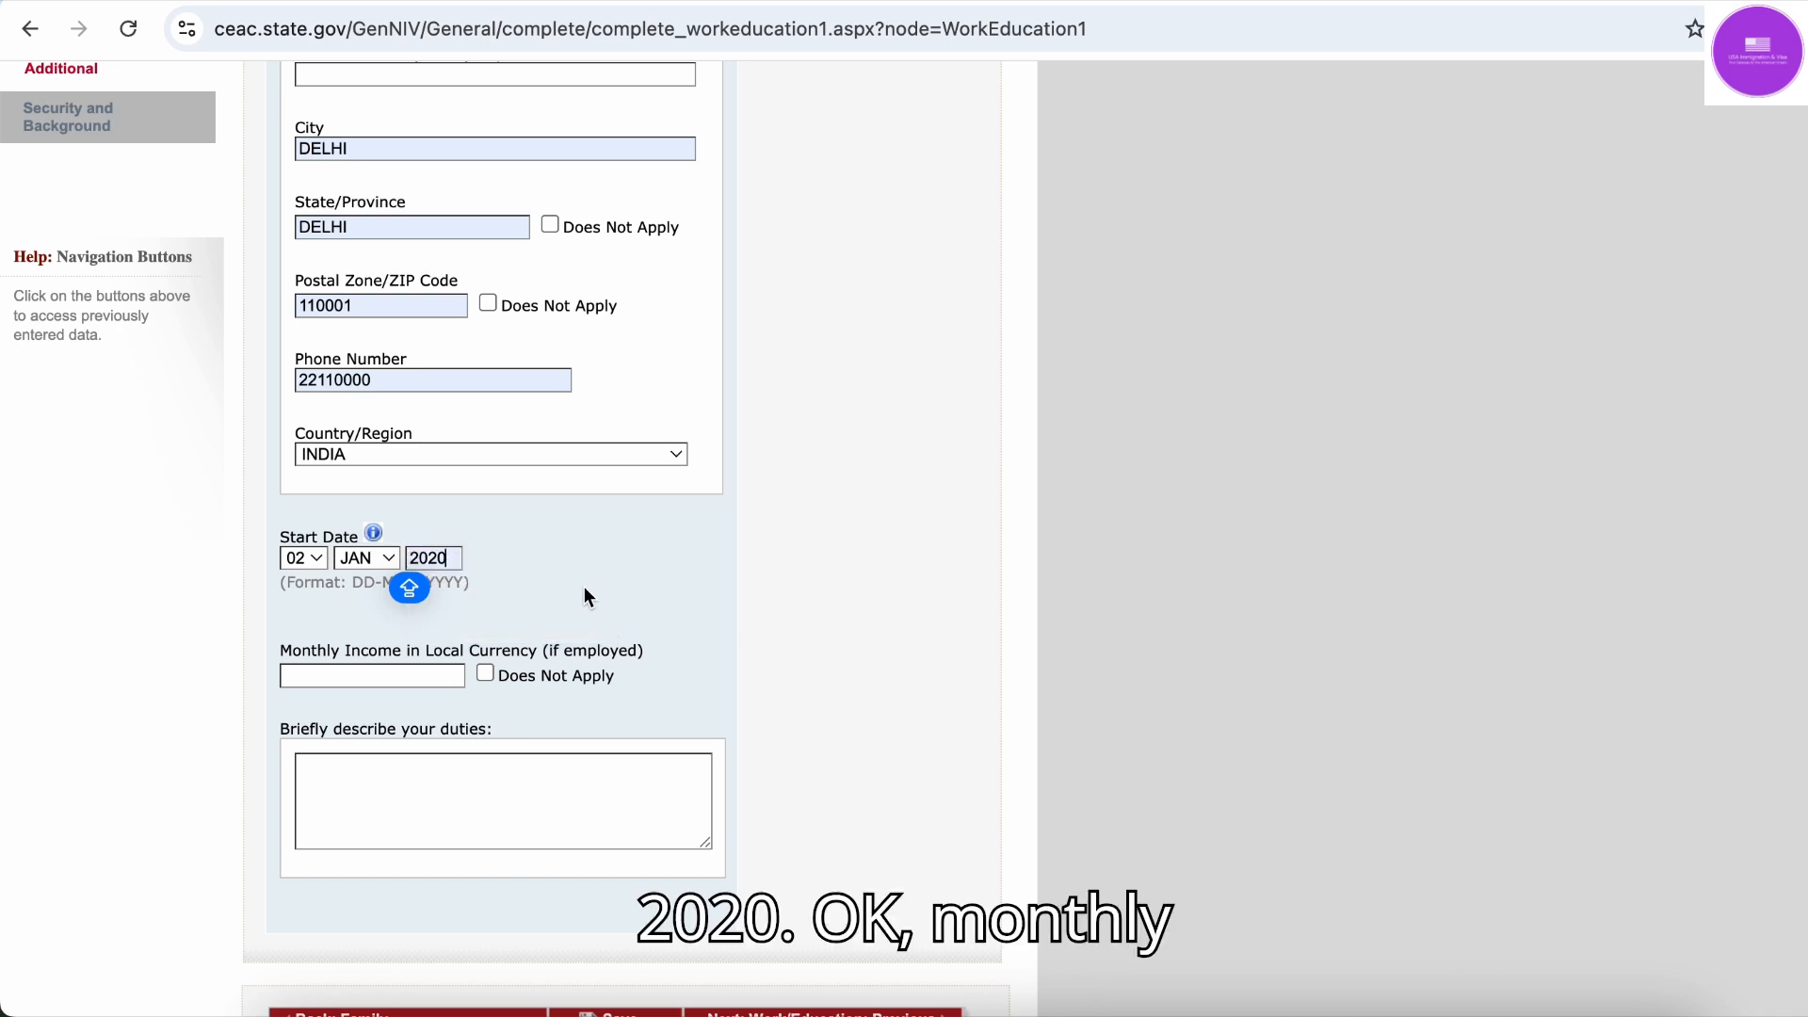
Enter a monthly income of 100000 in local currency and describe the job duties as WORKS
scroll(584, 598, "down", 1)
left_click(371, 617)
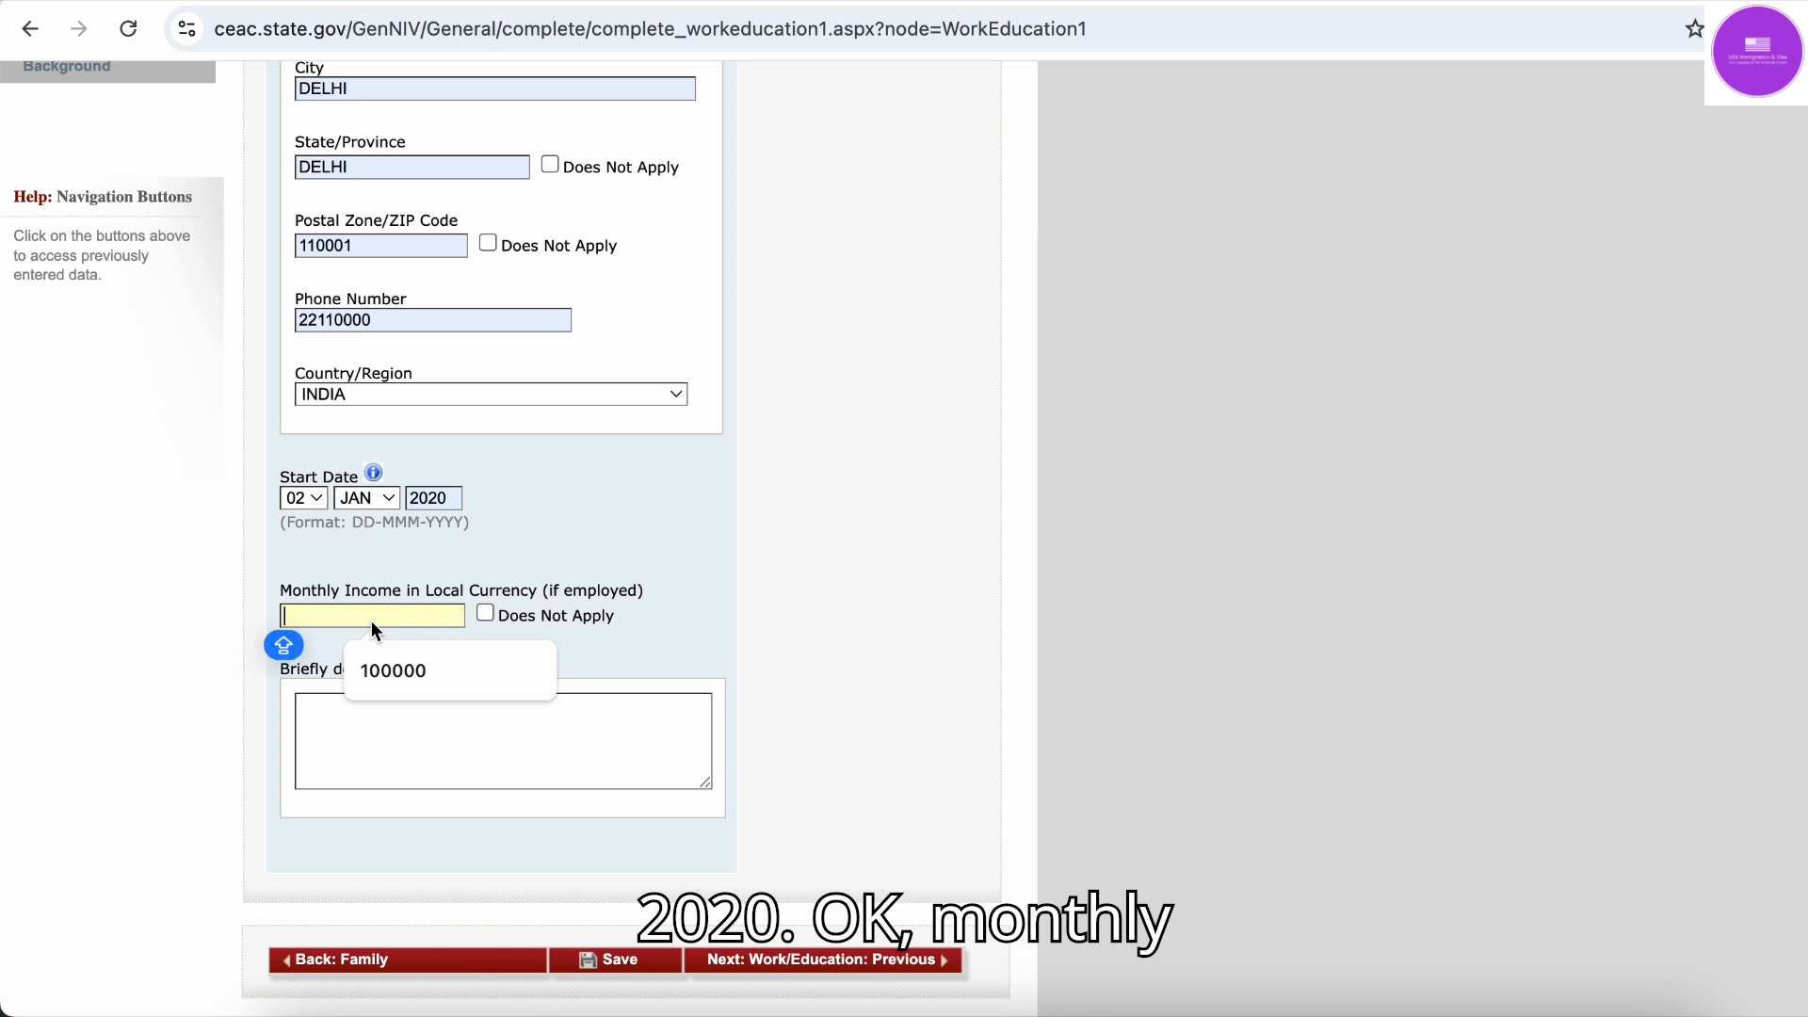
left_click(393, 671)
left_click(395, 735)
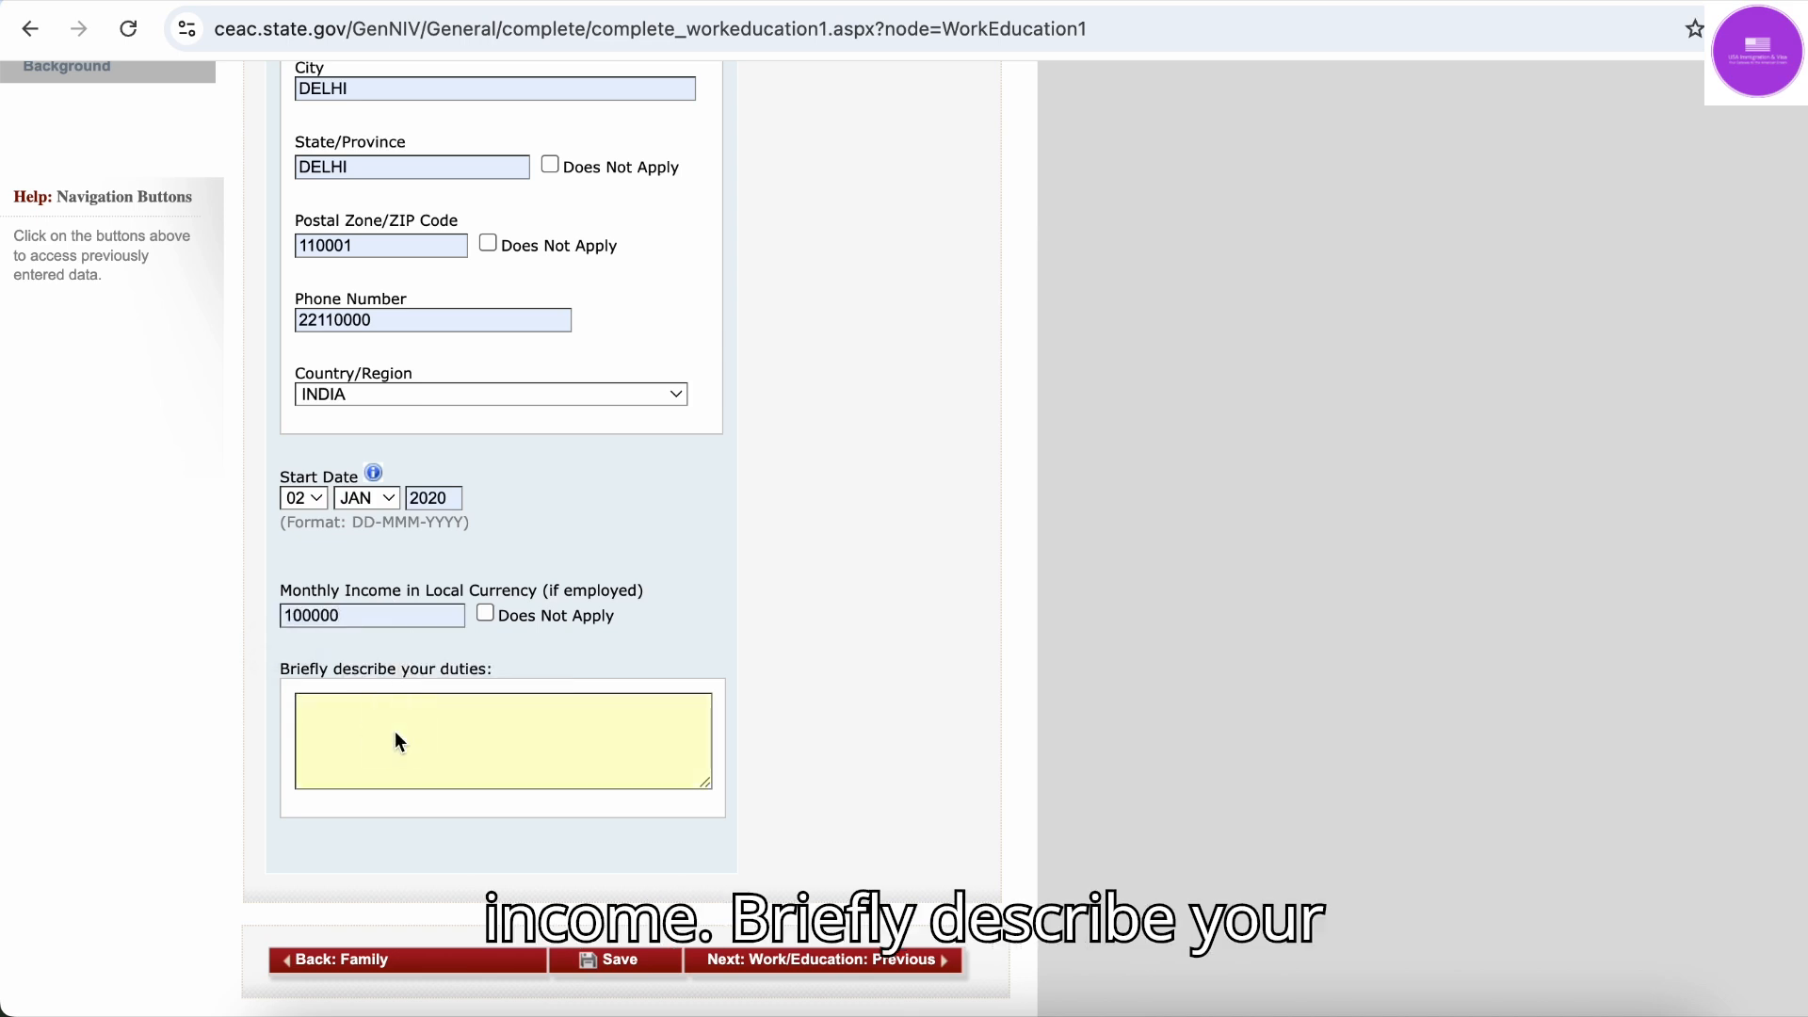
type("W")
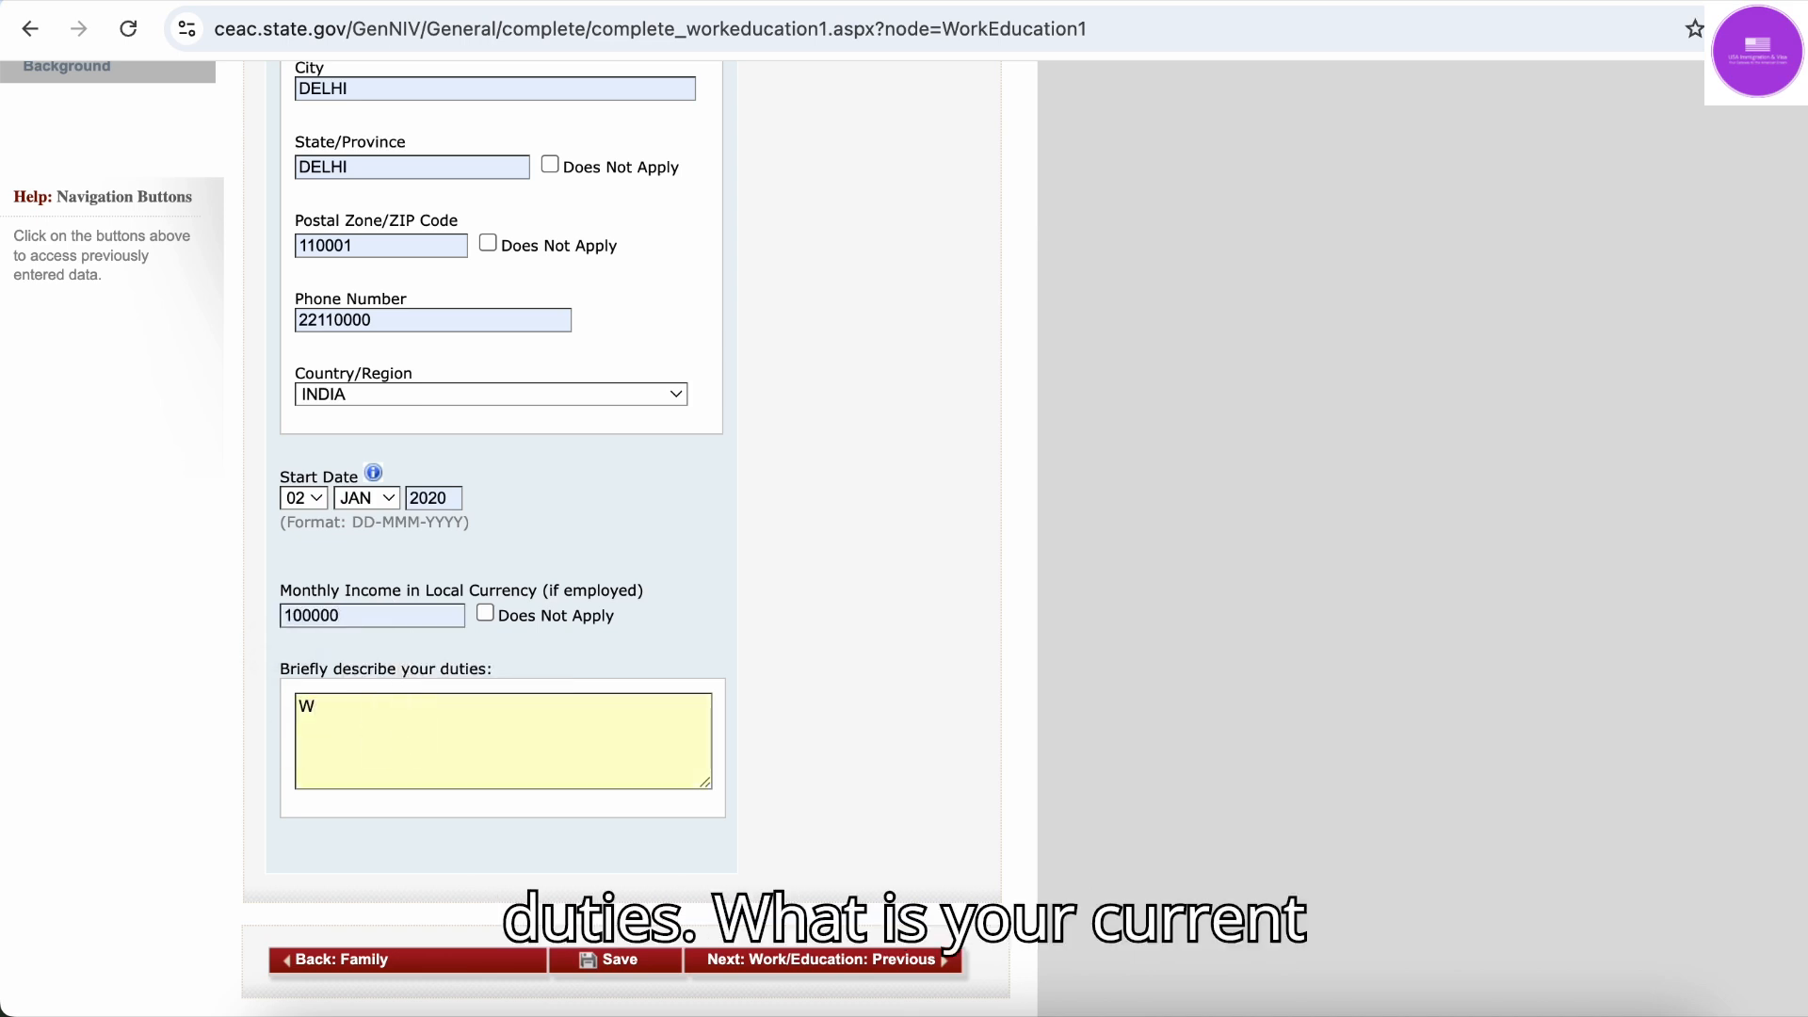
type("ORKS")
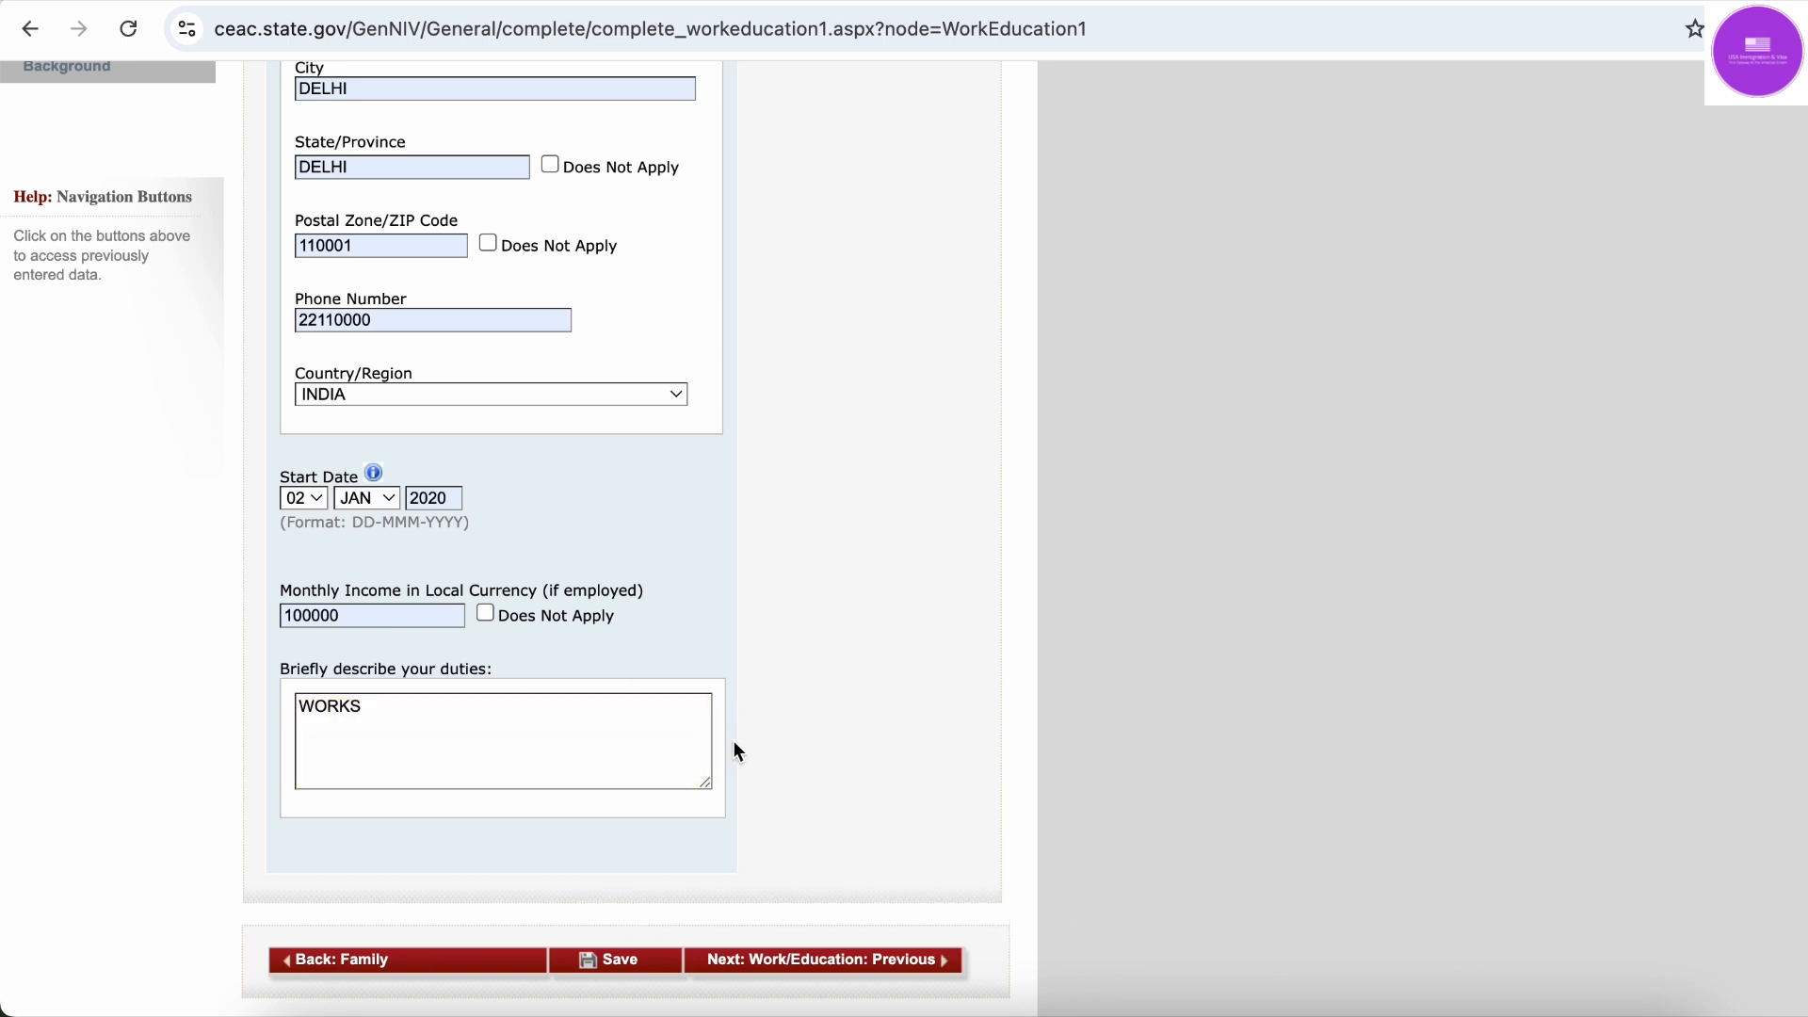
scroll(621, 579, "up", 3)
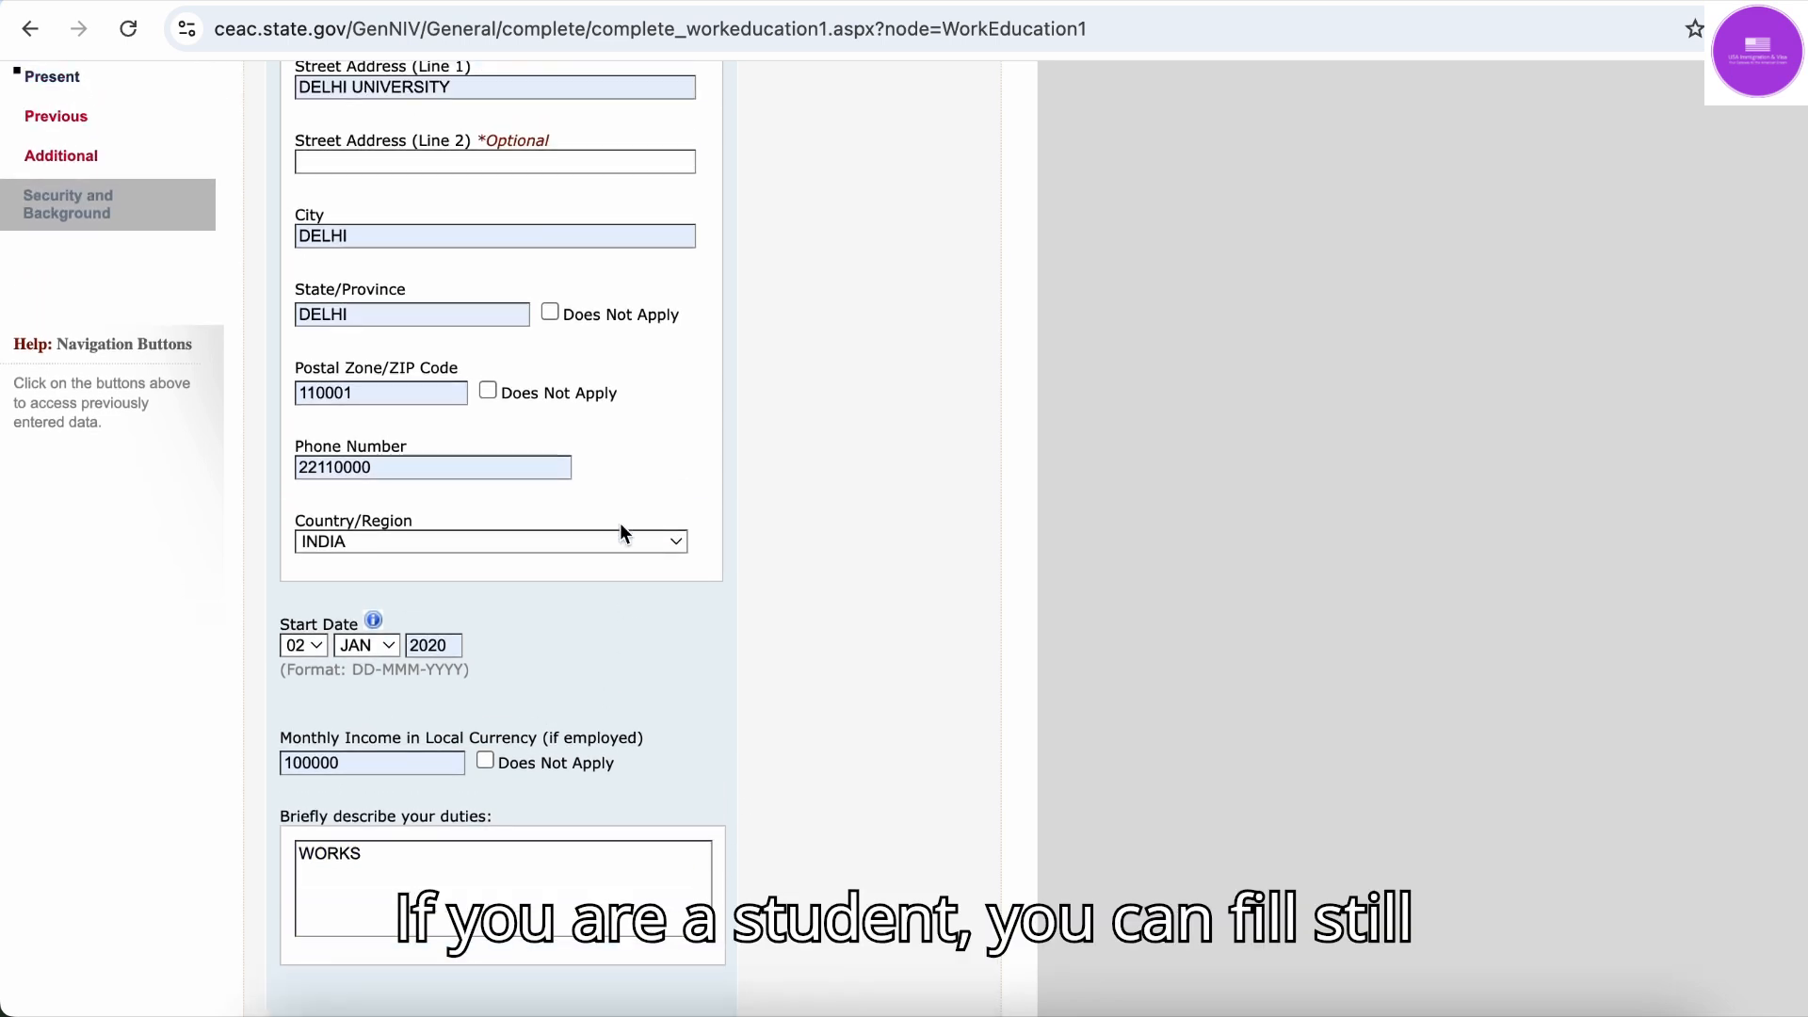
scroll(456, 577, "up", 6)
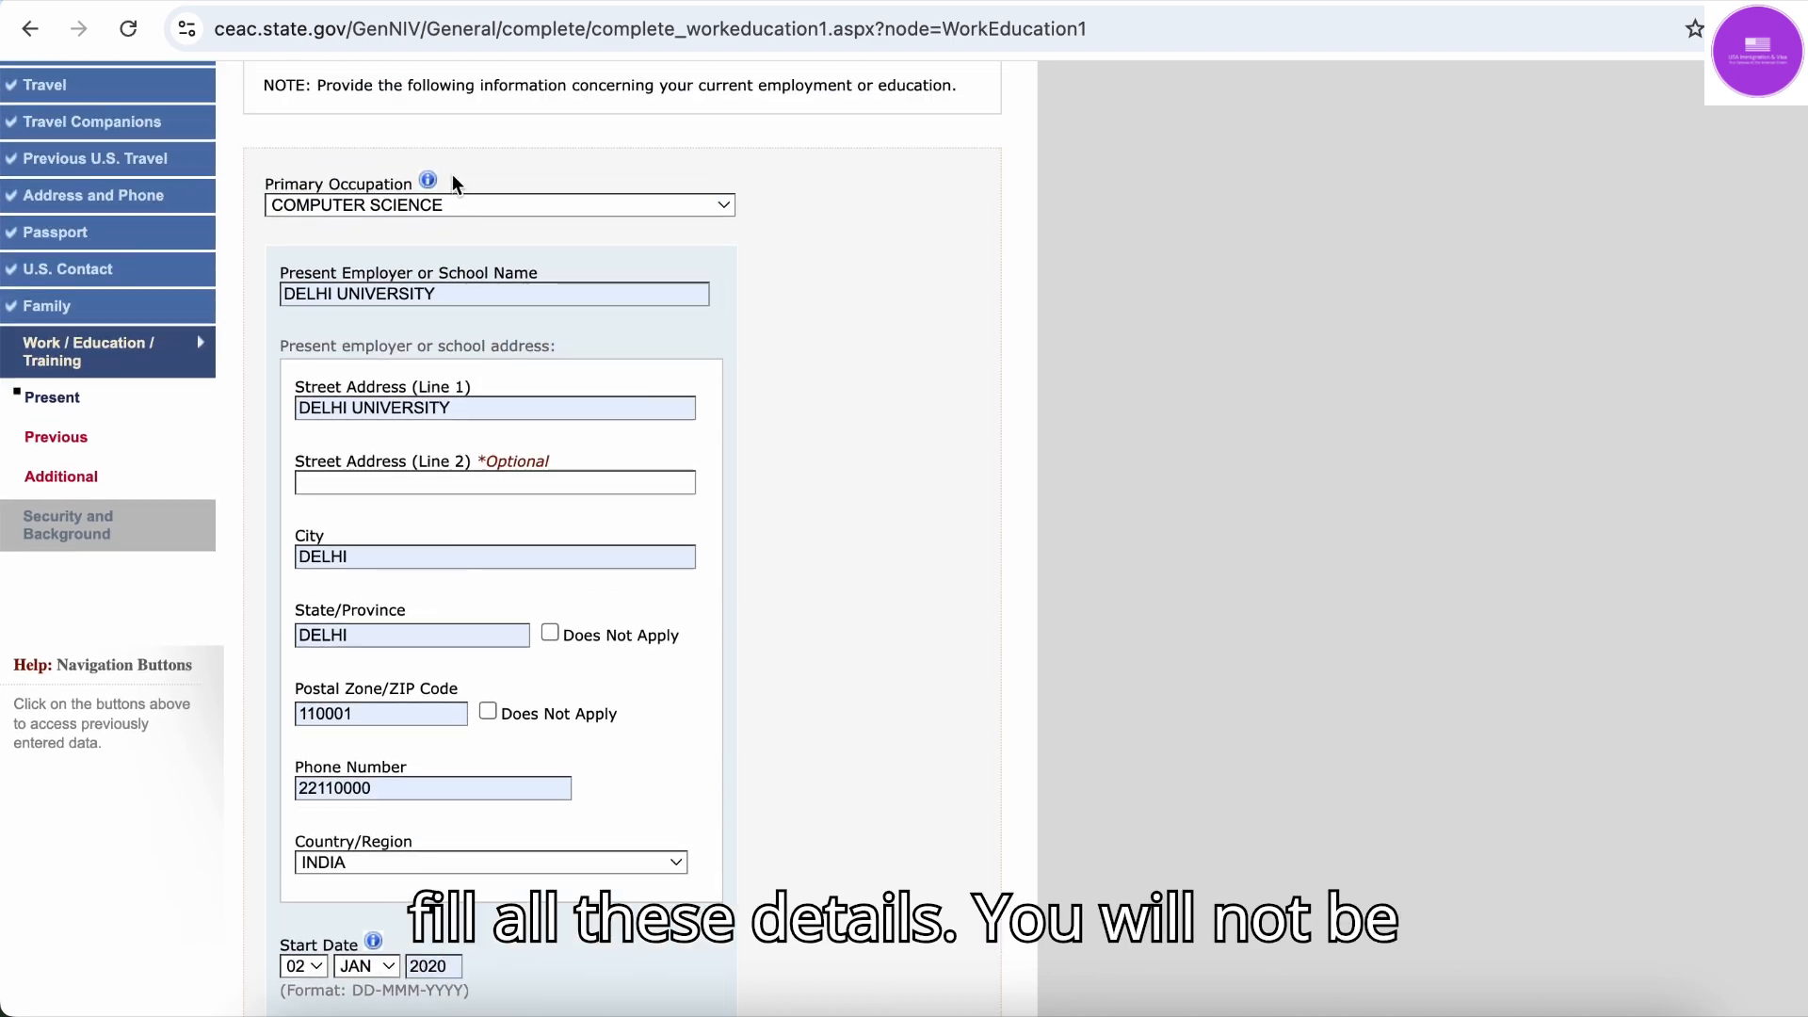
Save the Present Work/Education/Training page, continue the application and proceed to the Previous Work/Education/Training section
scroll(450, 602, "down", 12)
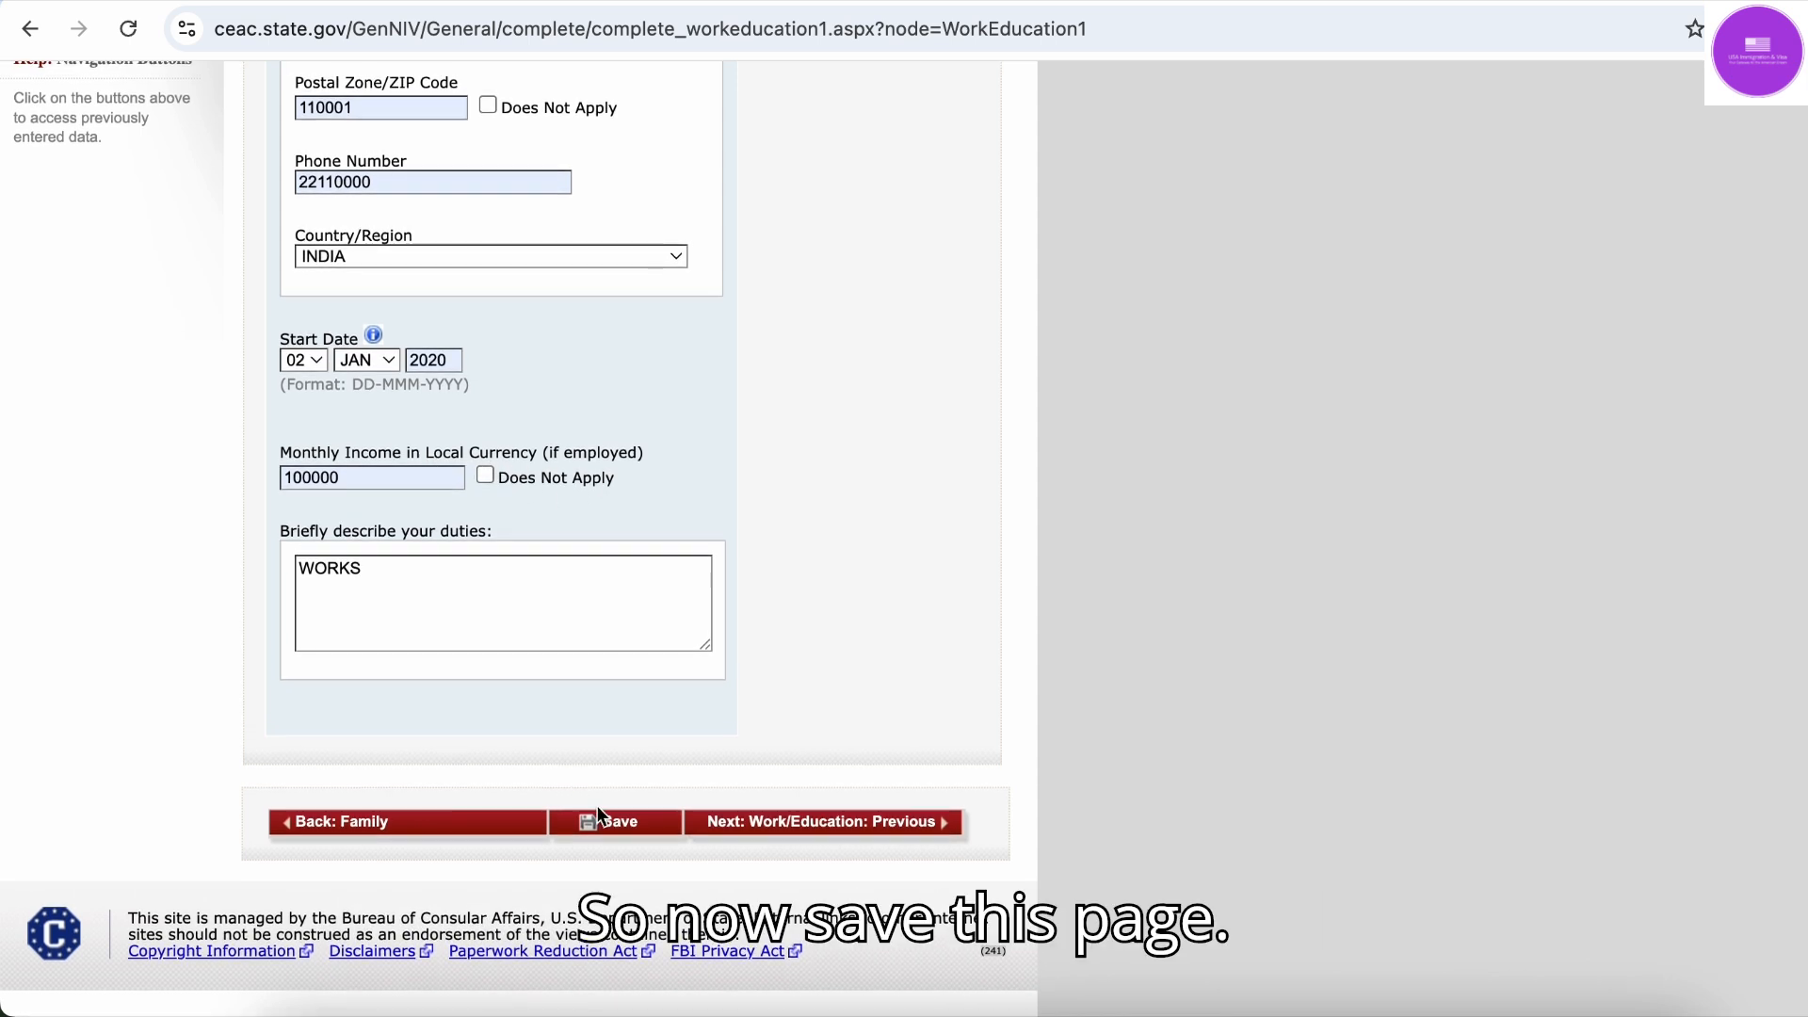
left_click(605, 823)
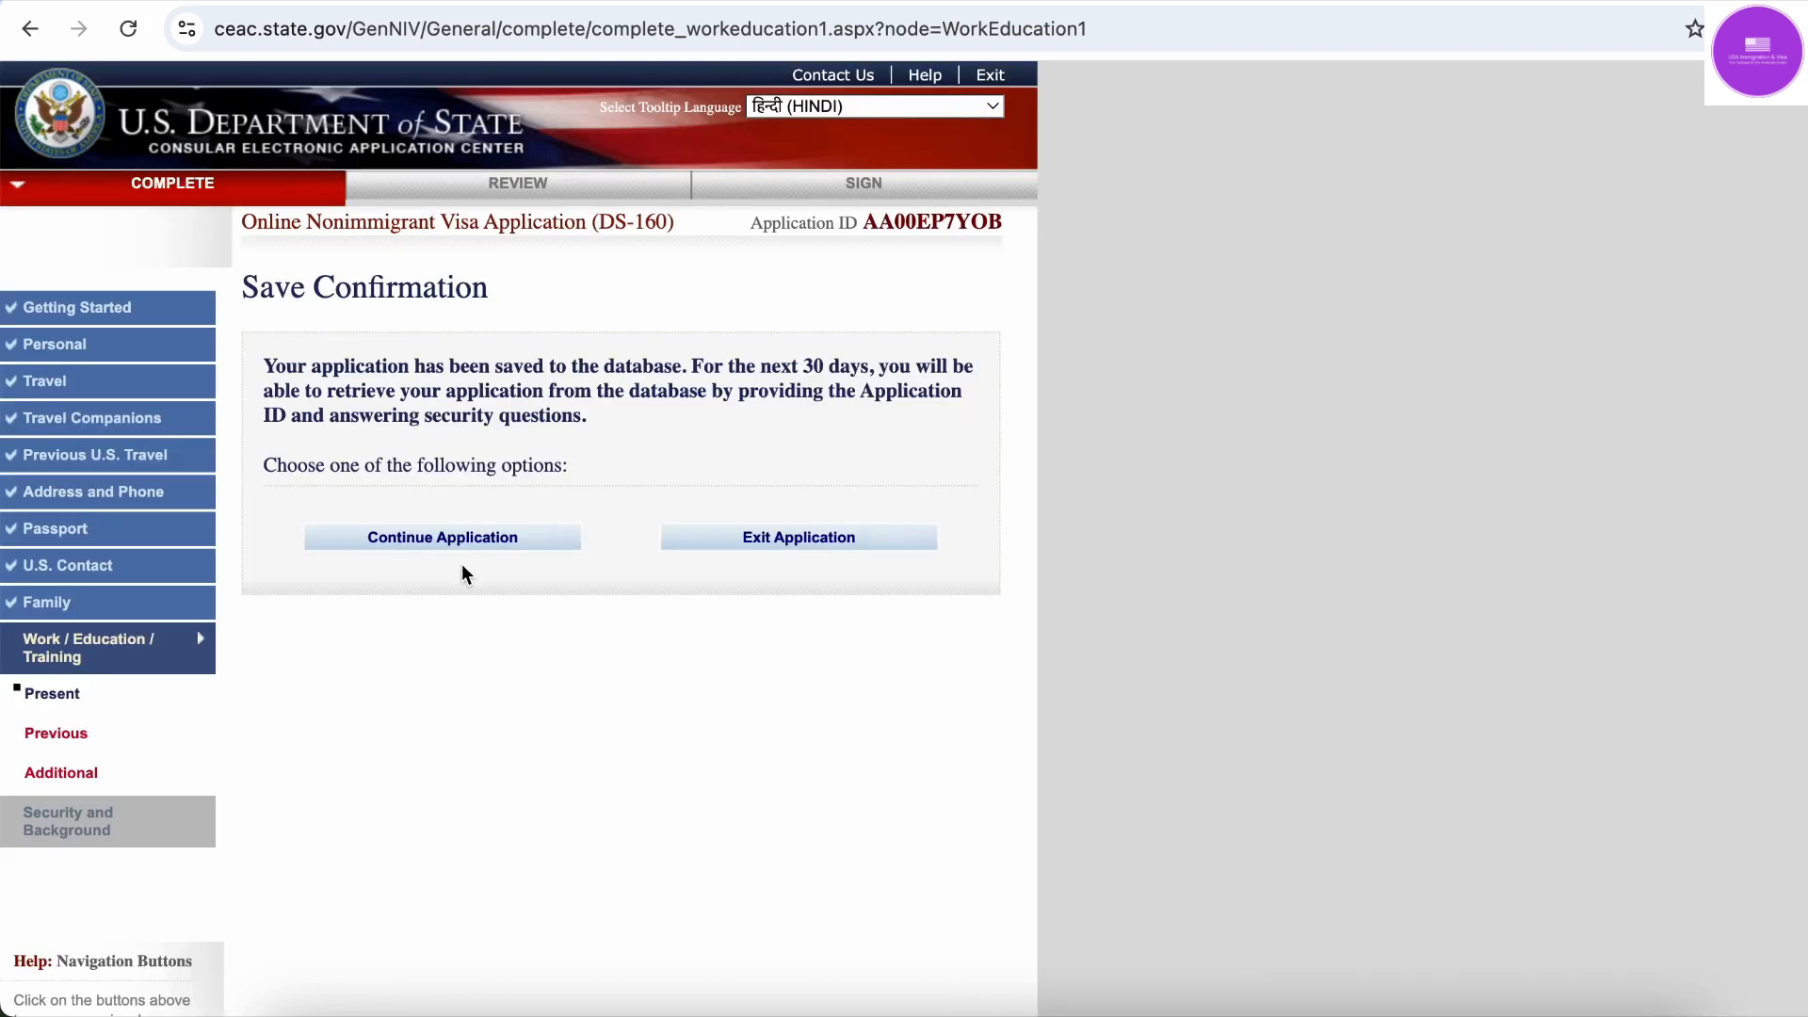
left_click(458, 540)
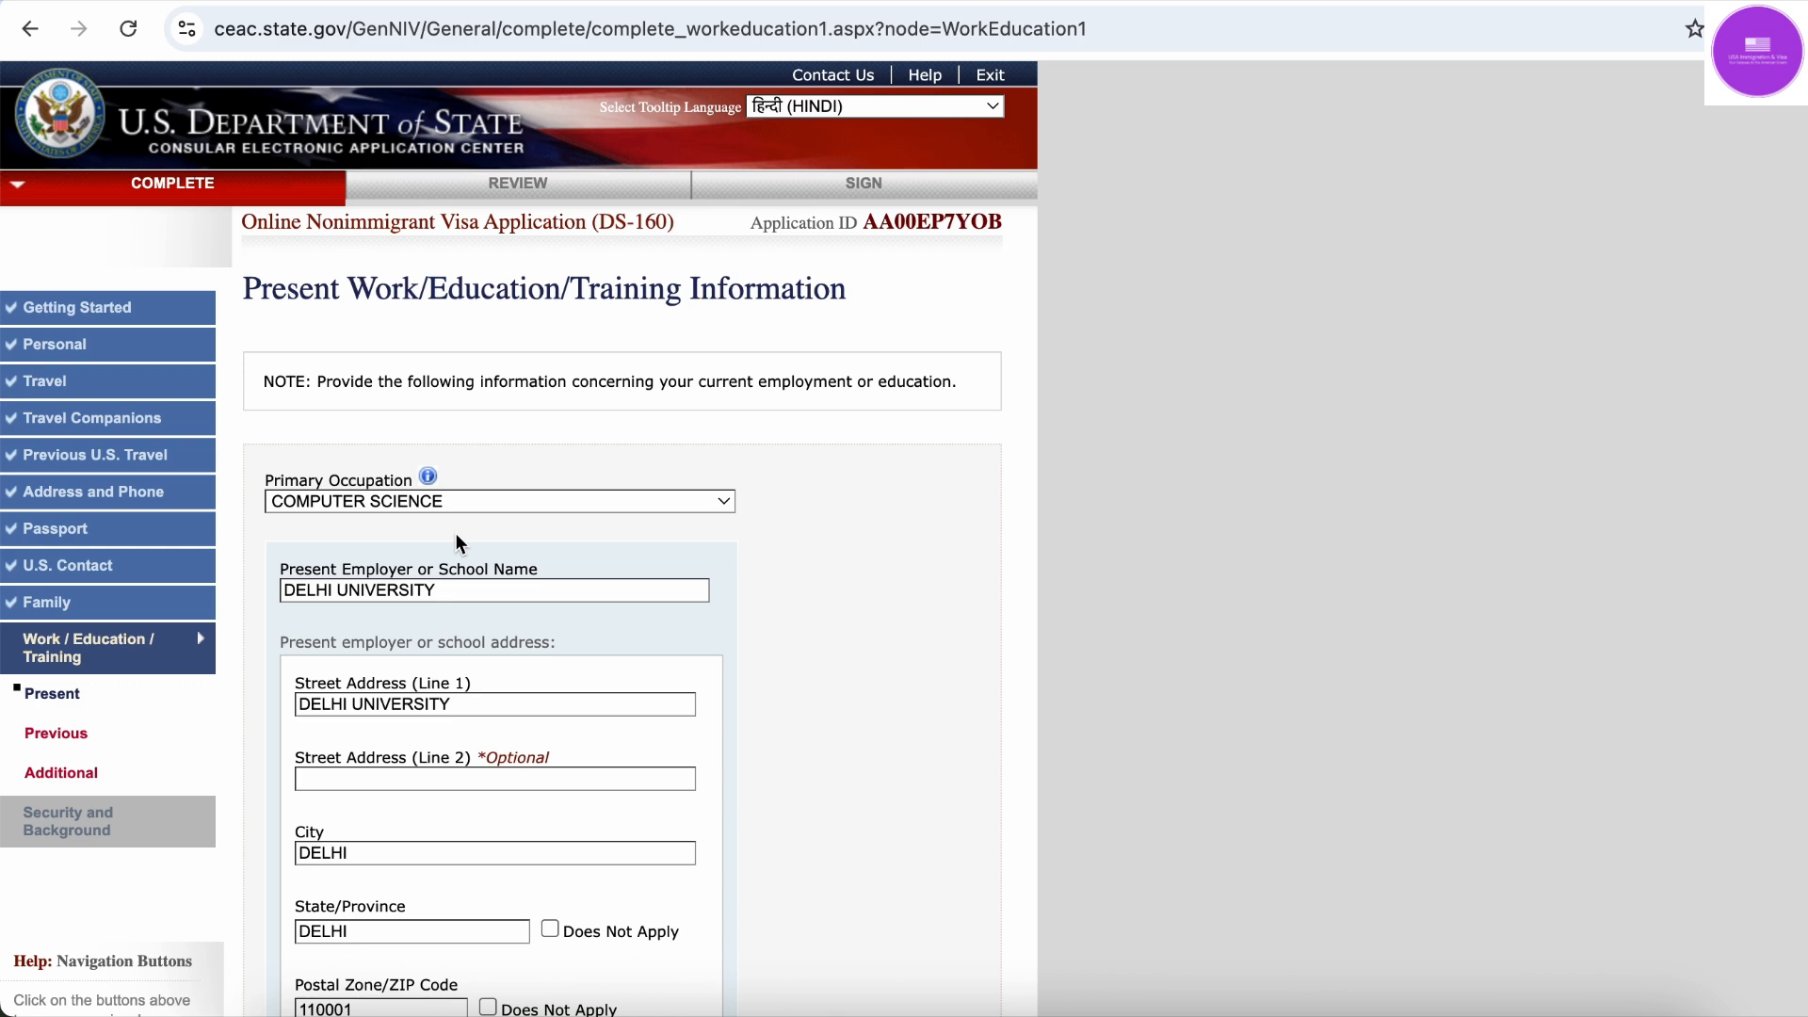
scroll(459, 543, "down", 10)
left_click(876, 823)
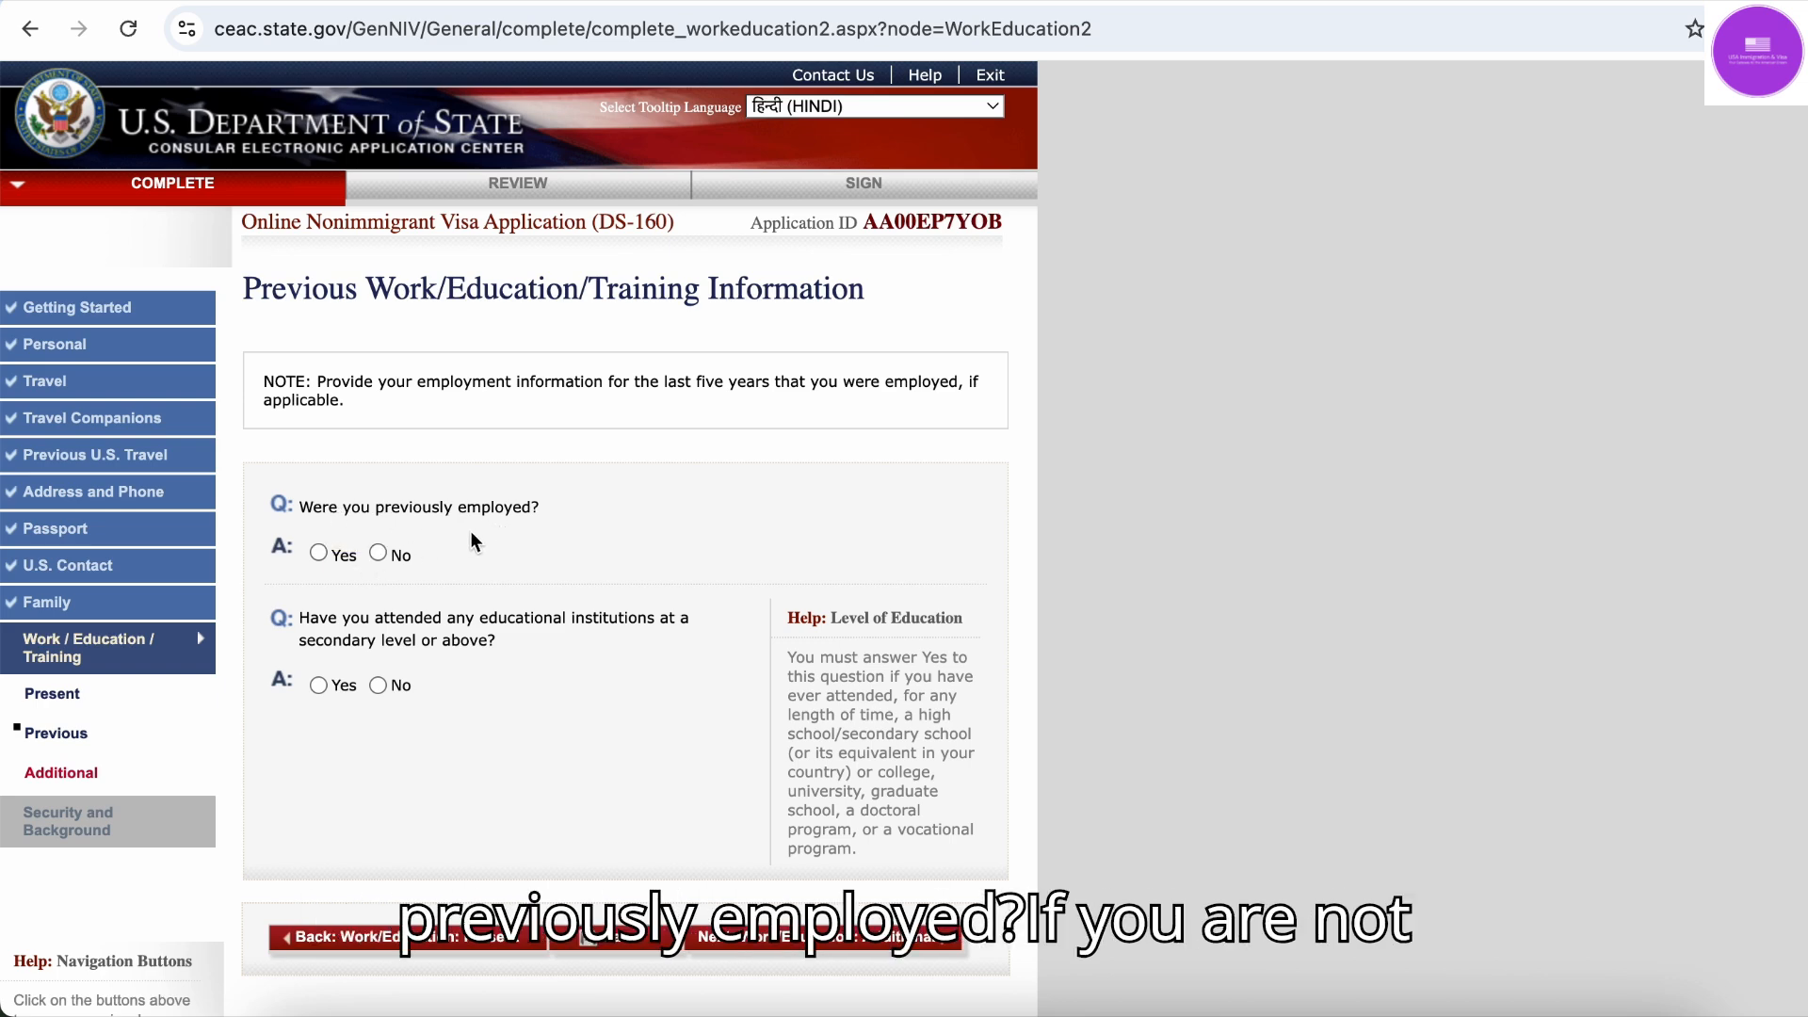
Answer Yes to being previously employed and review the employer, supervisor, employment date and duties fields
left_click(386, 557)
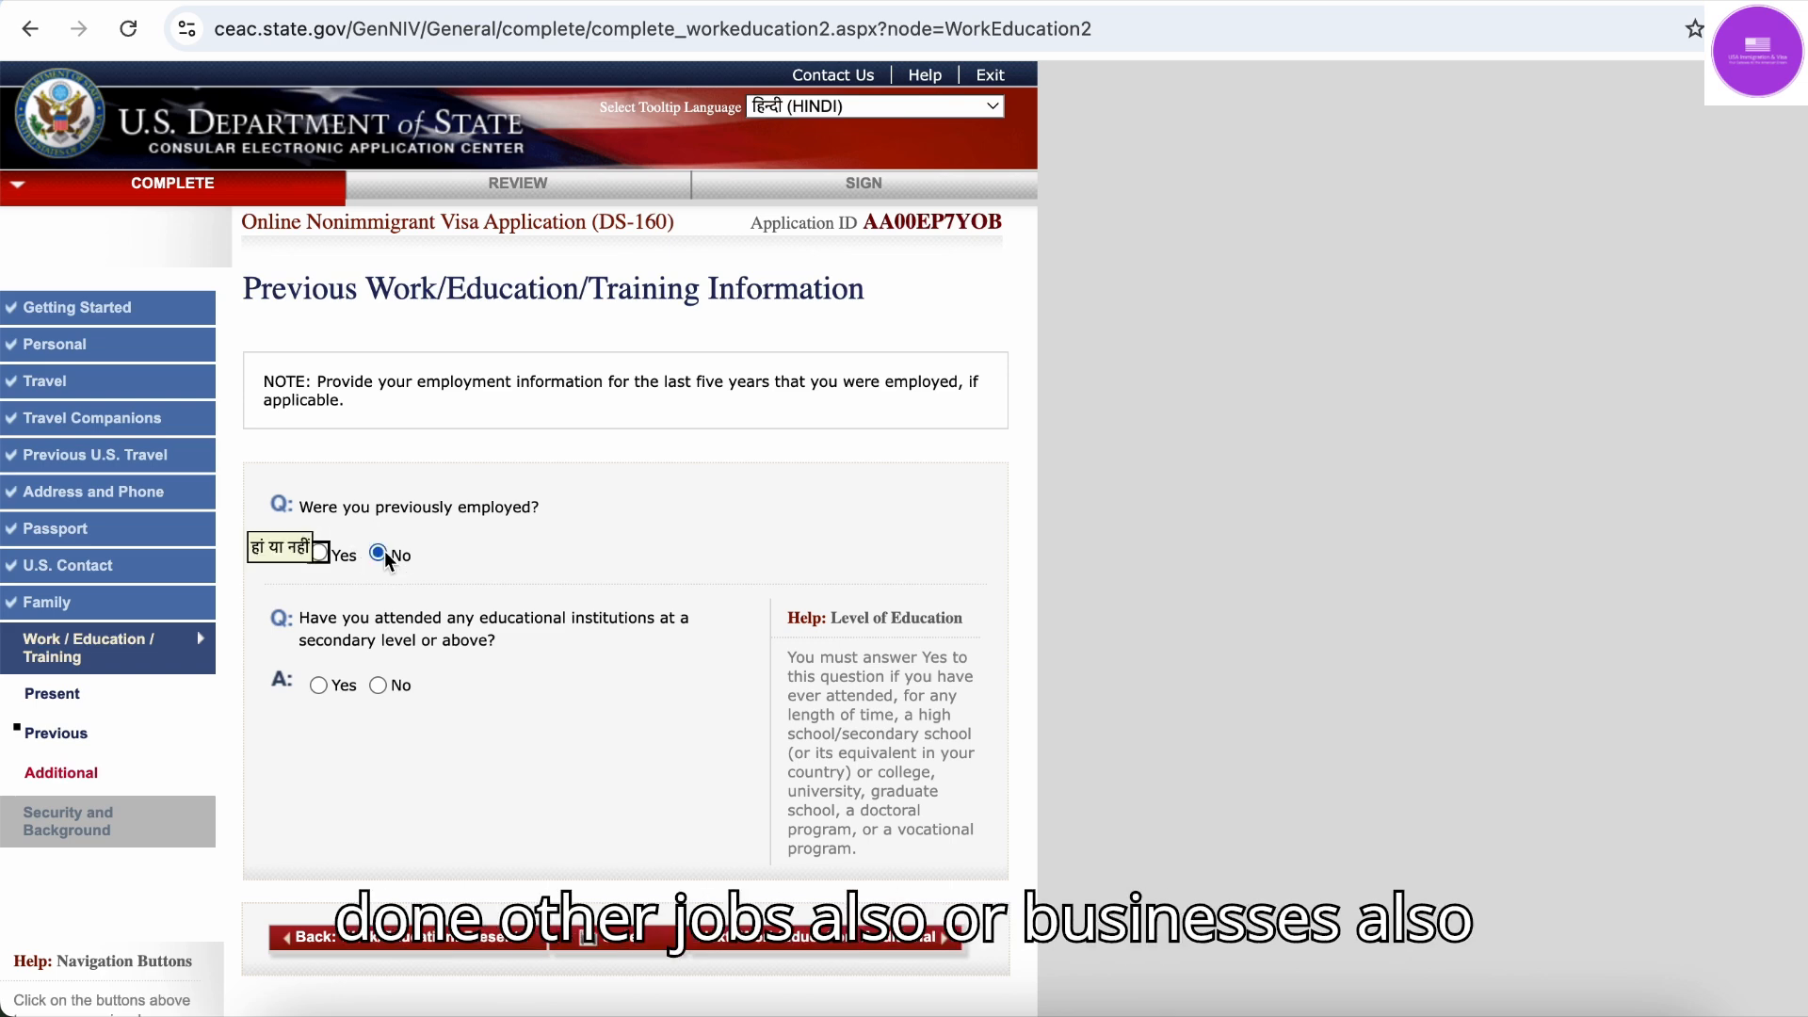
left_click(320, 555)
scroll(363, 640, "down", 3)
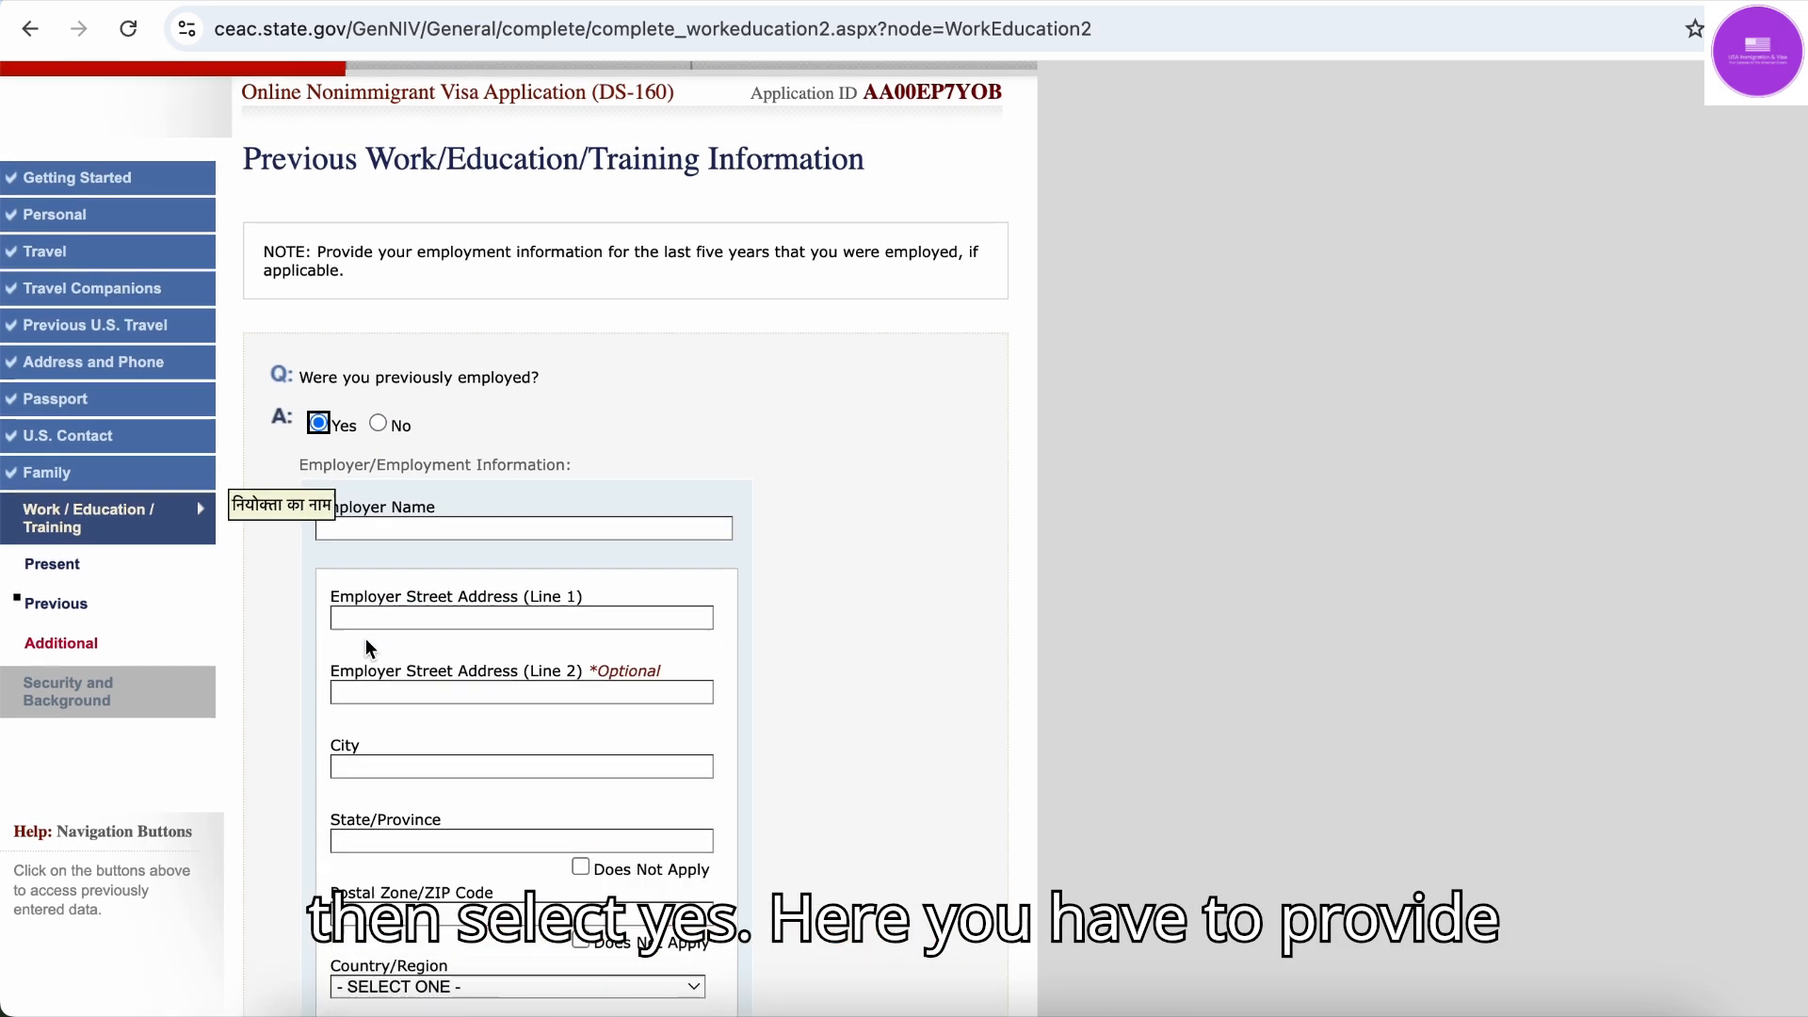
left_click(395, 509)
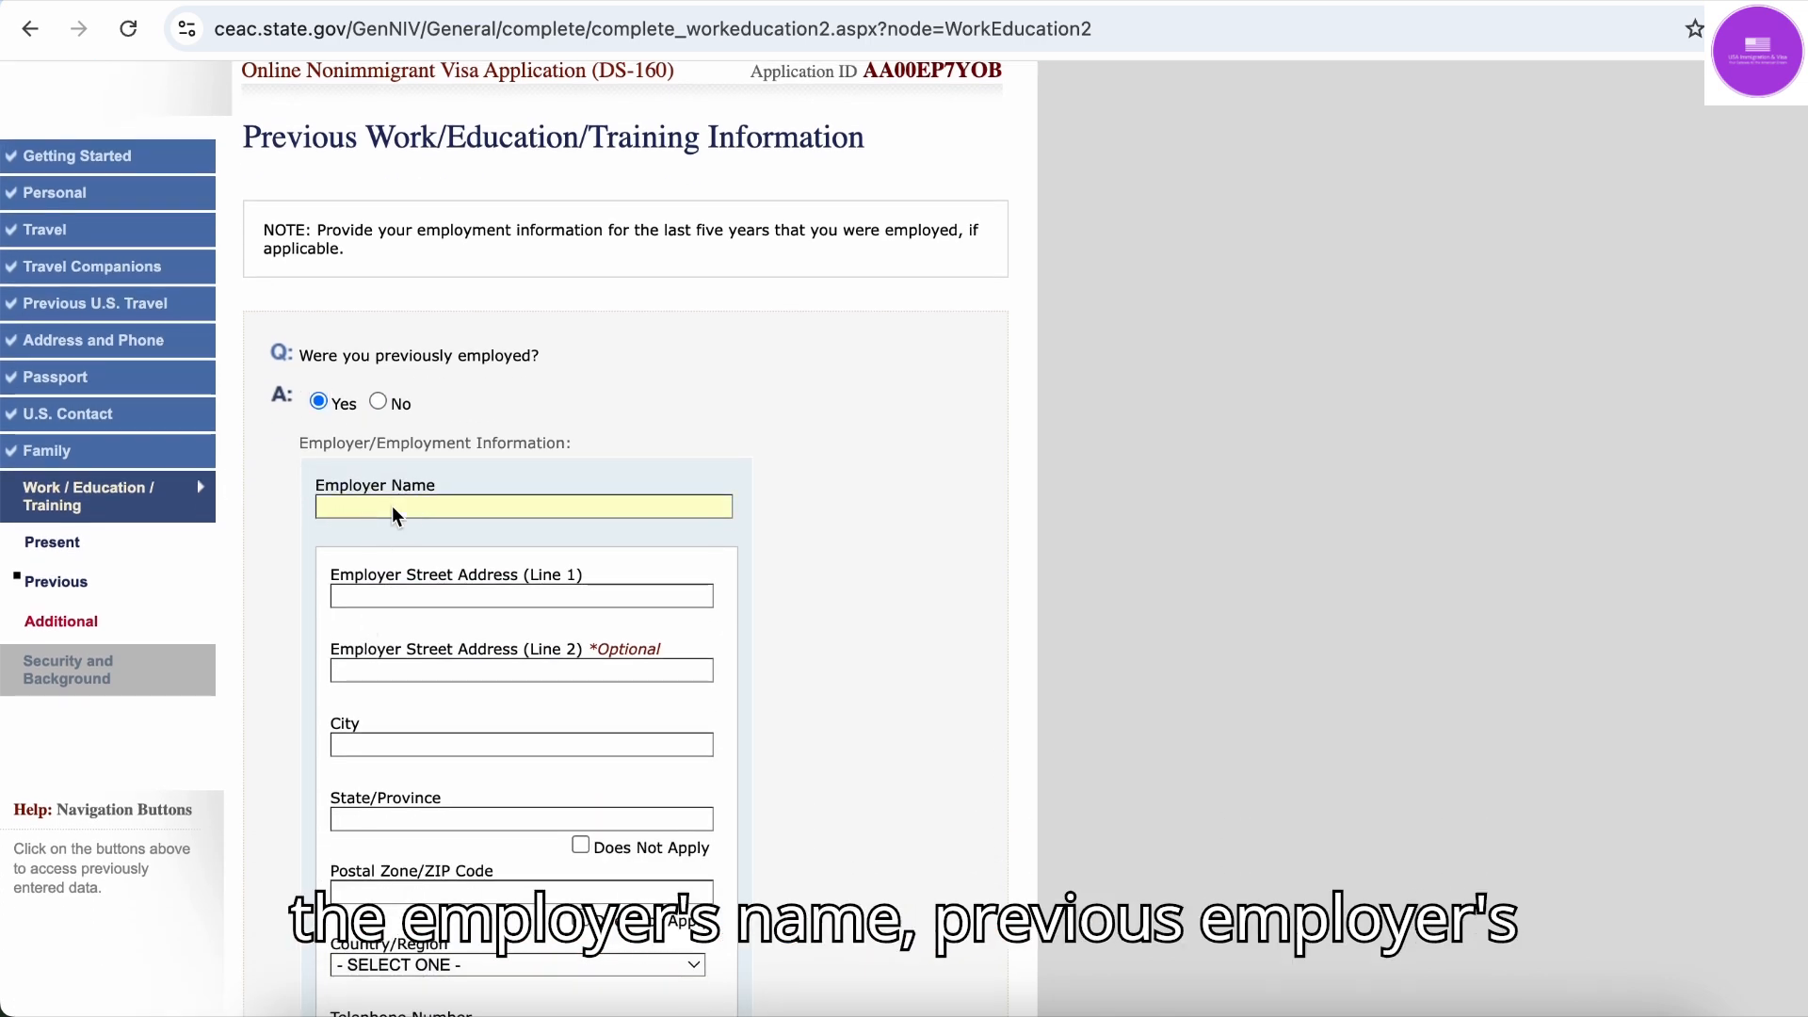
scroll(420, 603, "down", 3)
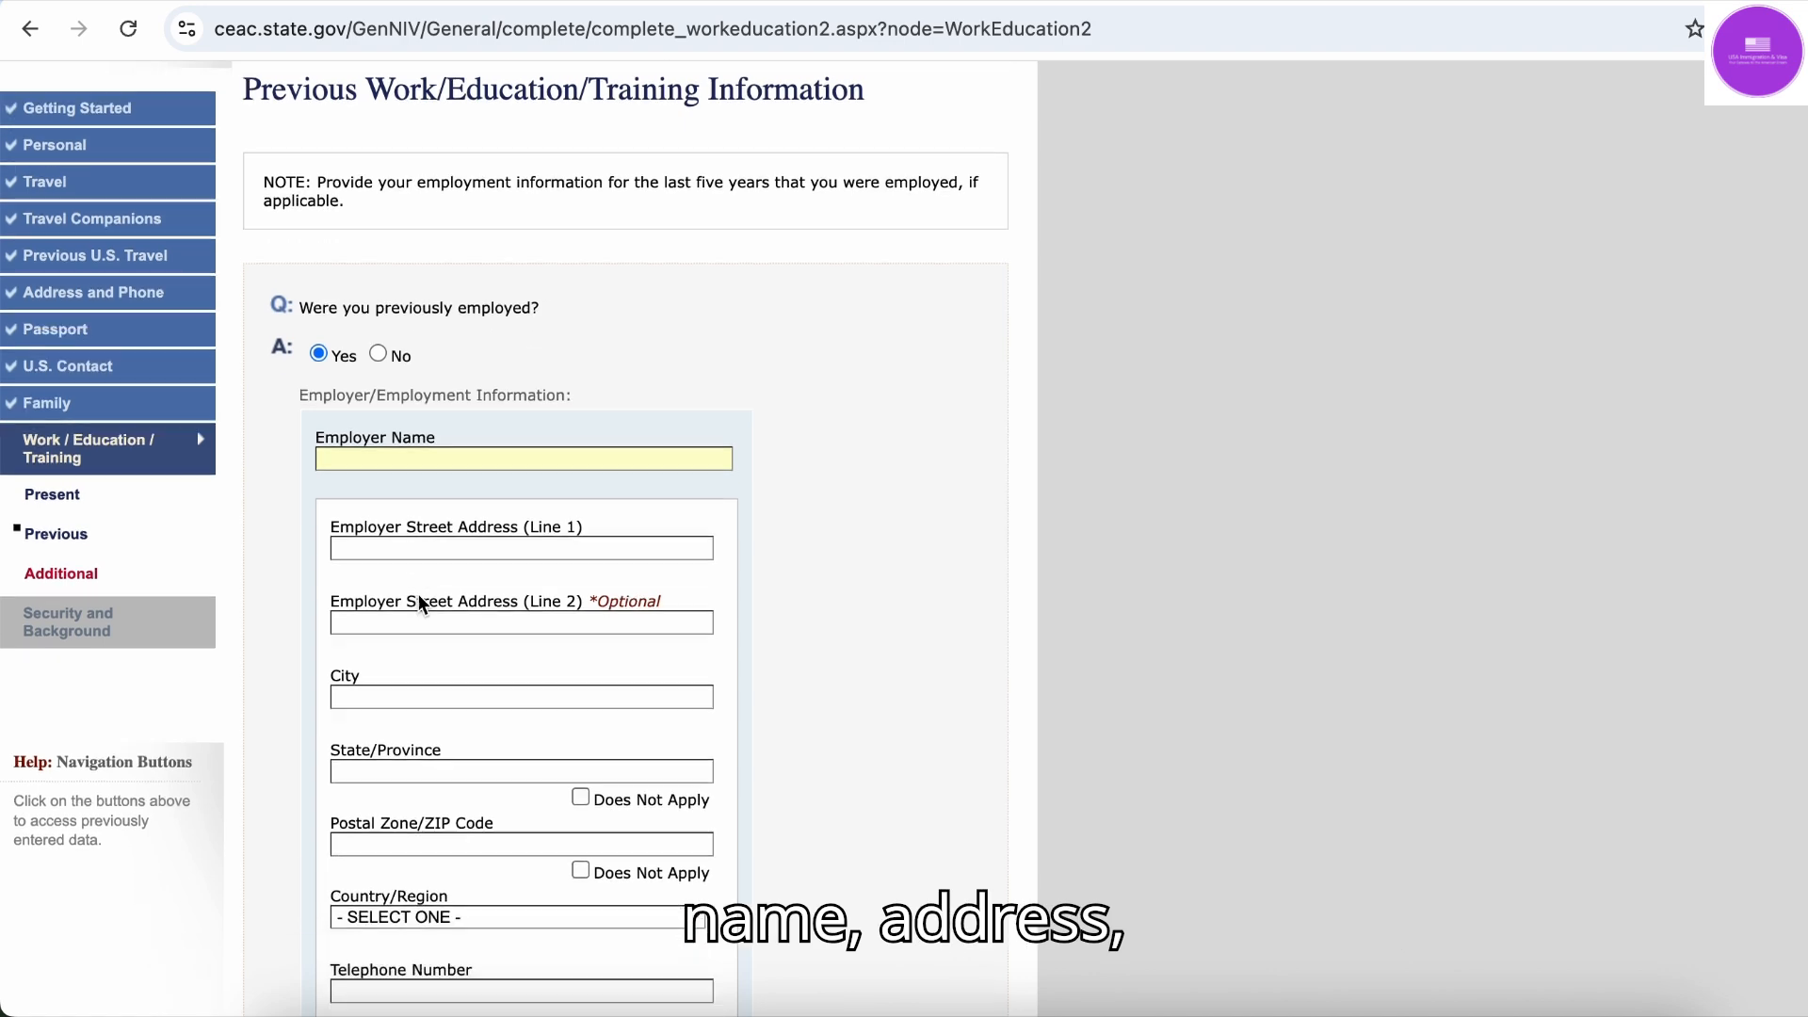
scroll(452, 721, "down", 4)
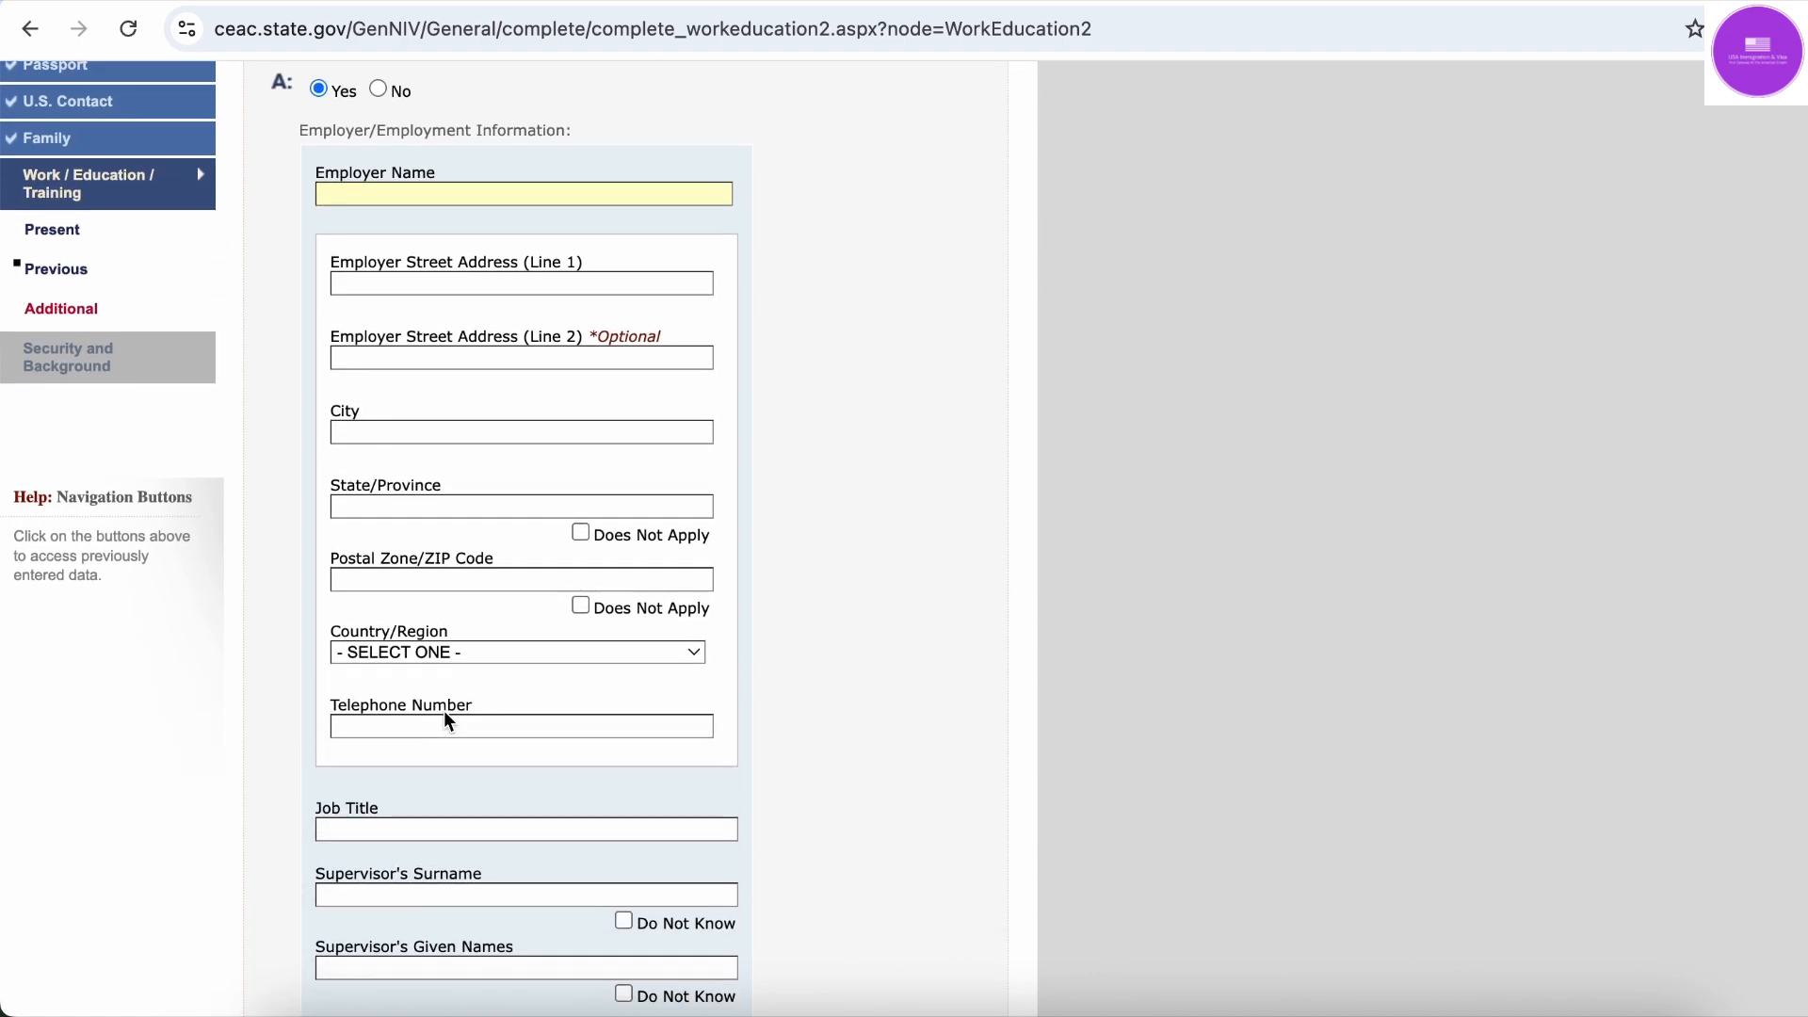
scroll(435, 735, "down", 4)
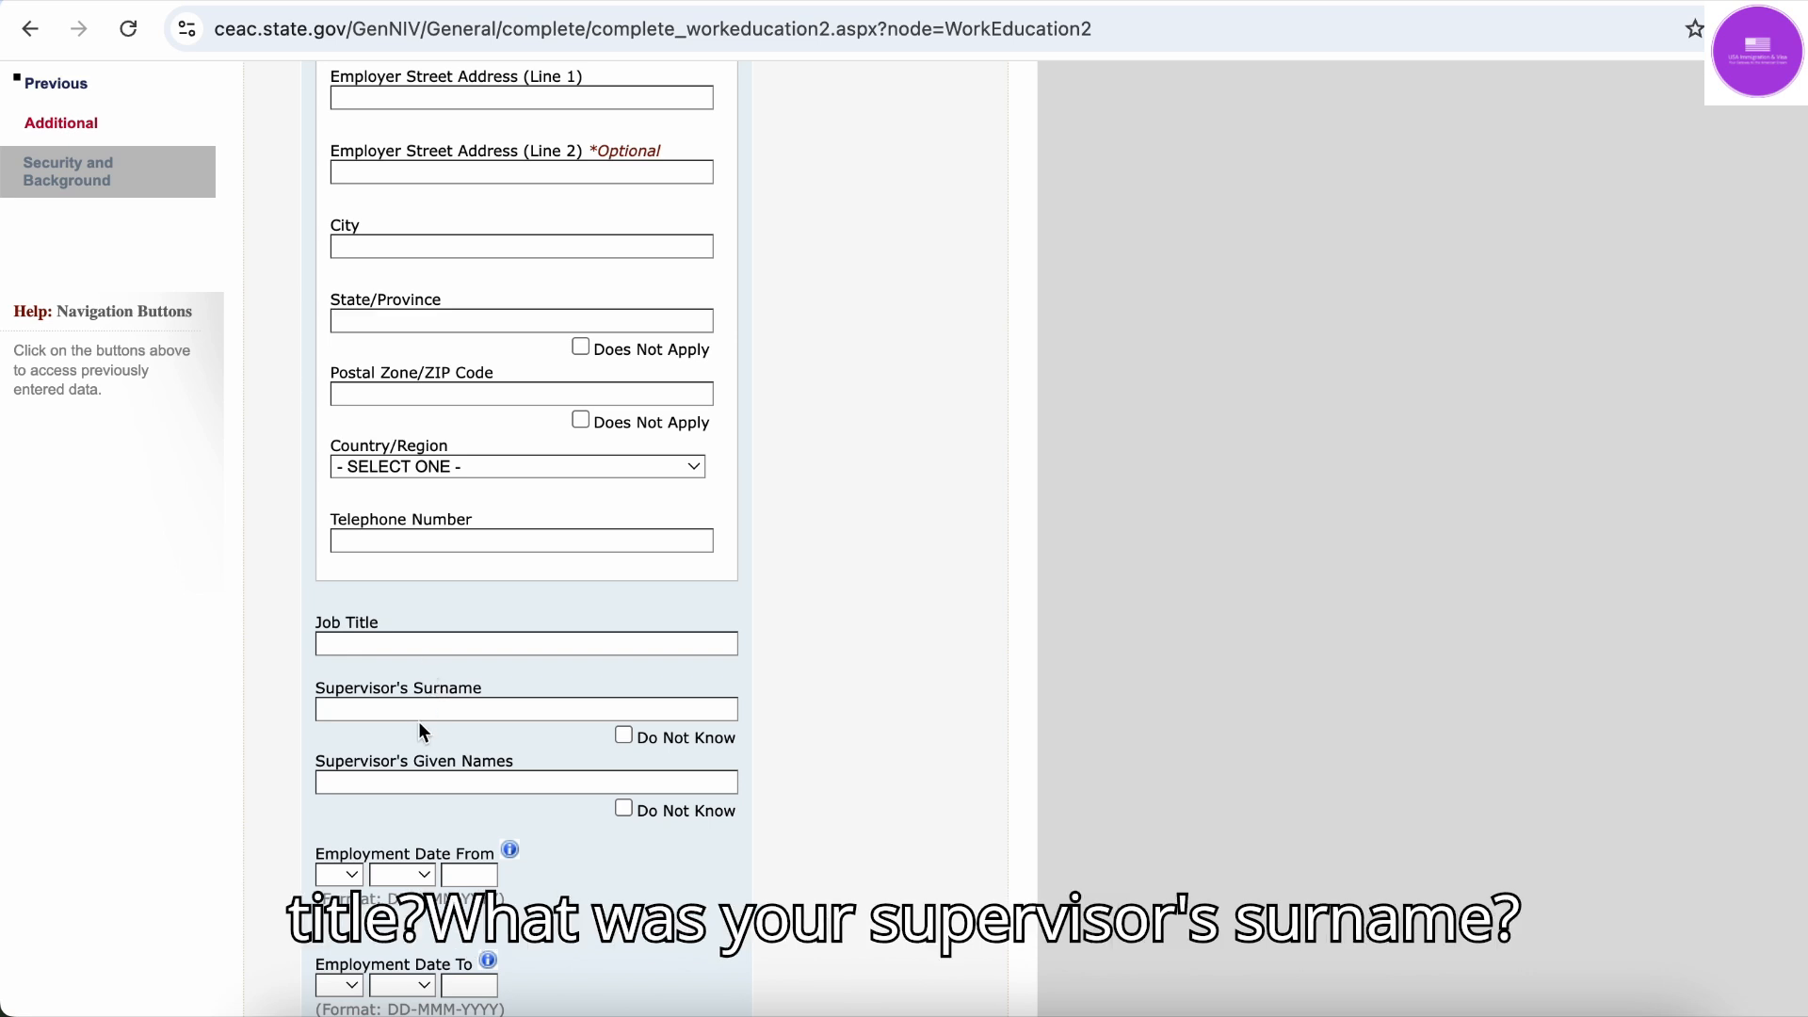
scroll(439, 711, "down", 4)
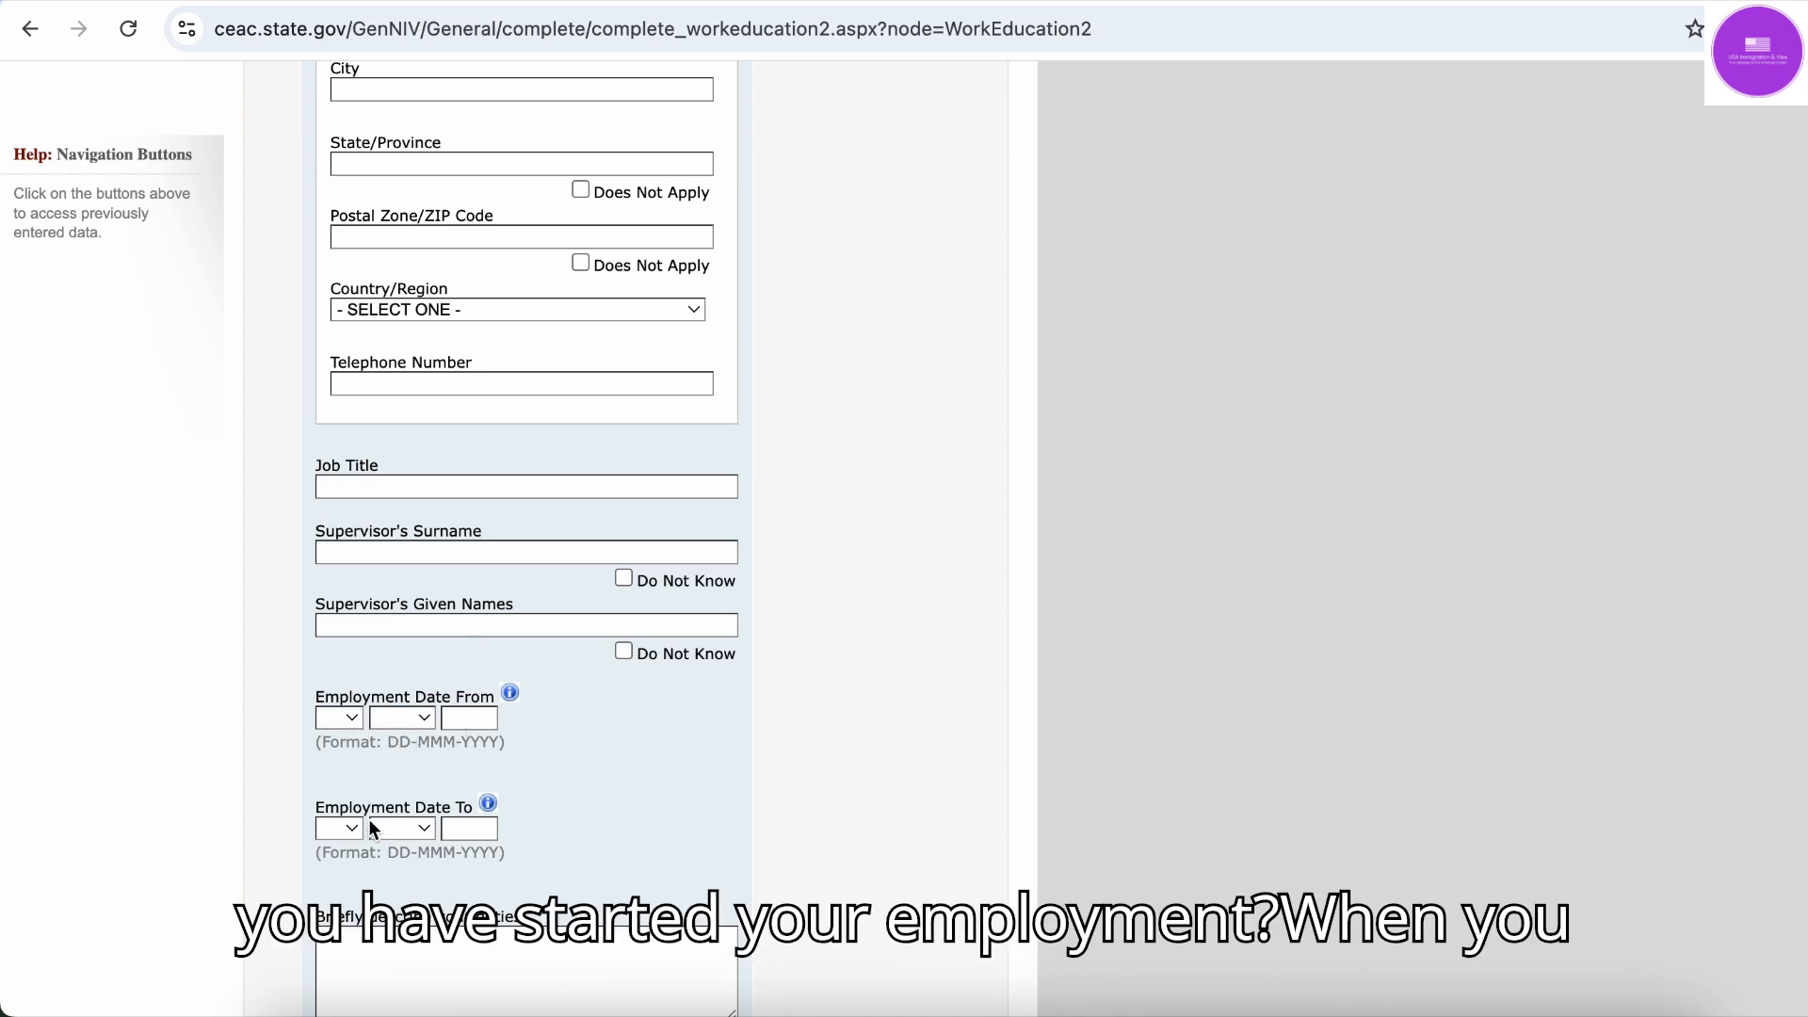
scroll(511, 856, "down", 4)
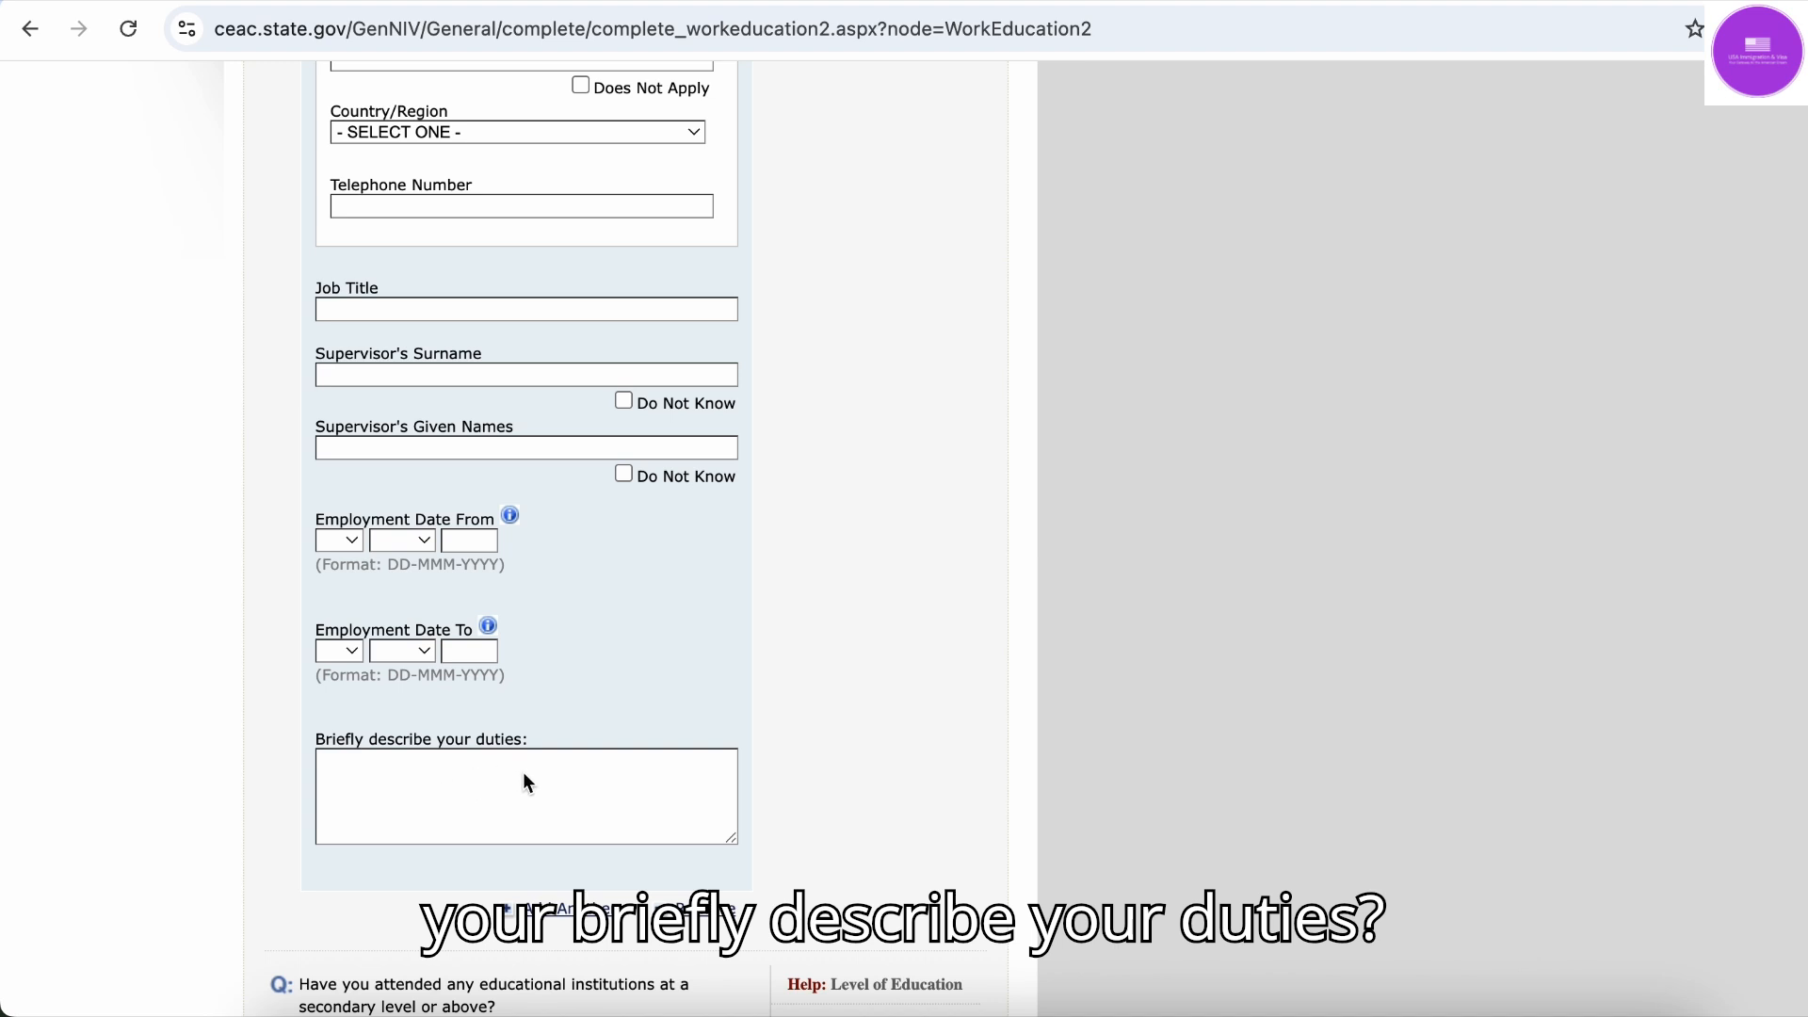
scroll(753, 643, "down", 2)
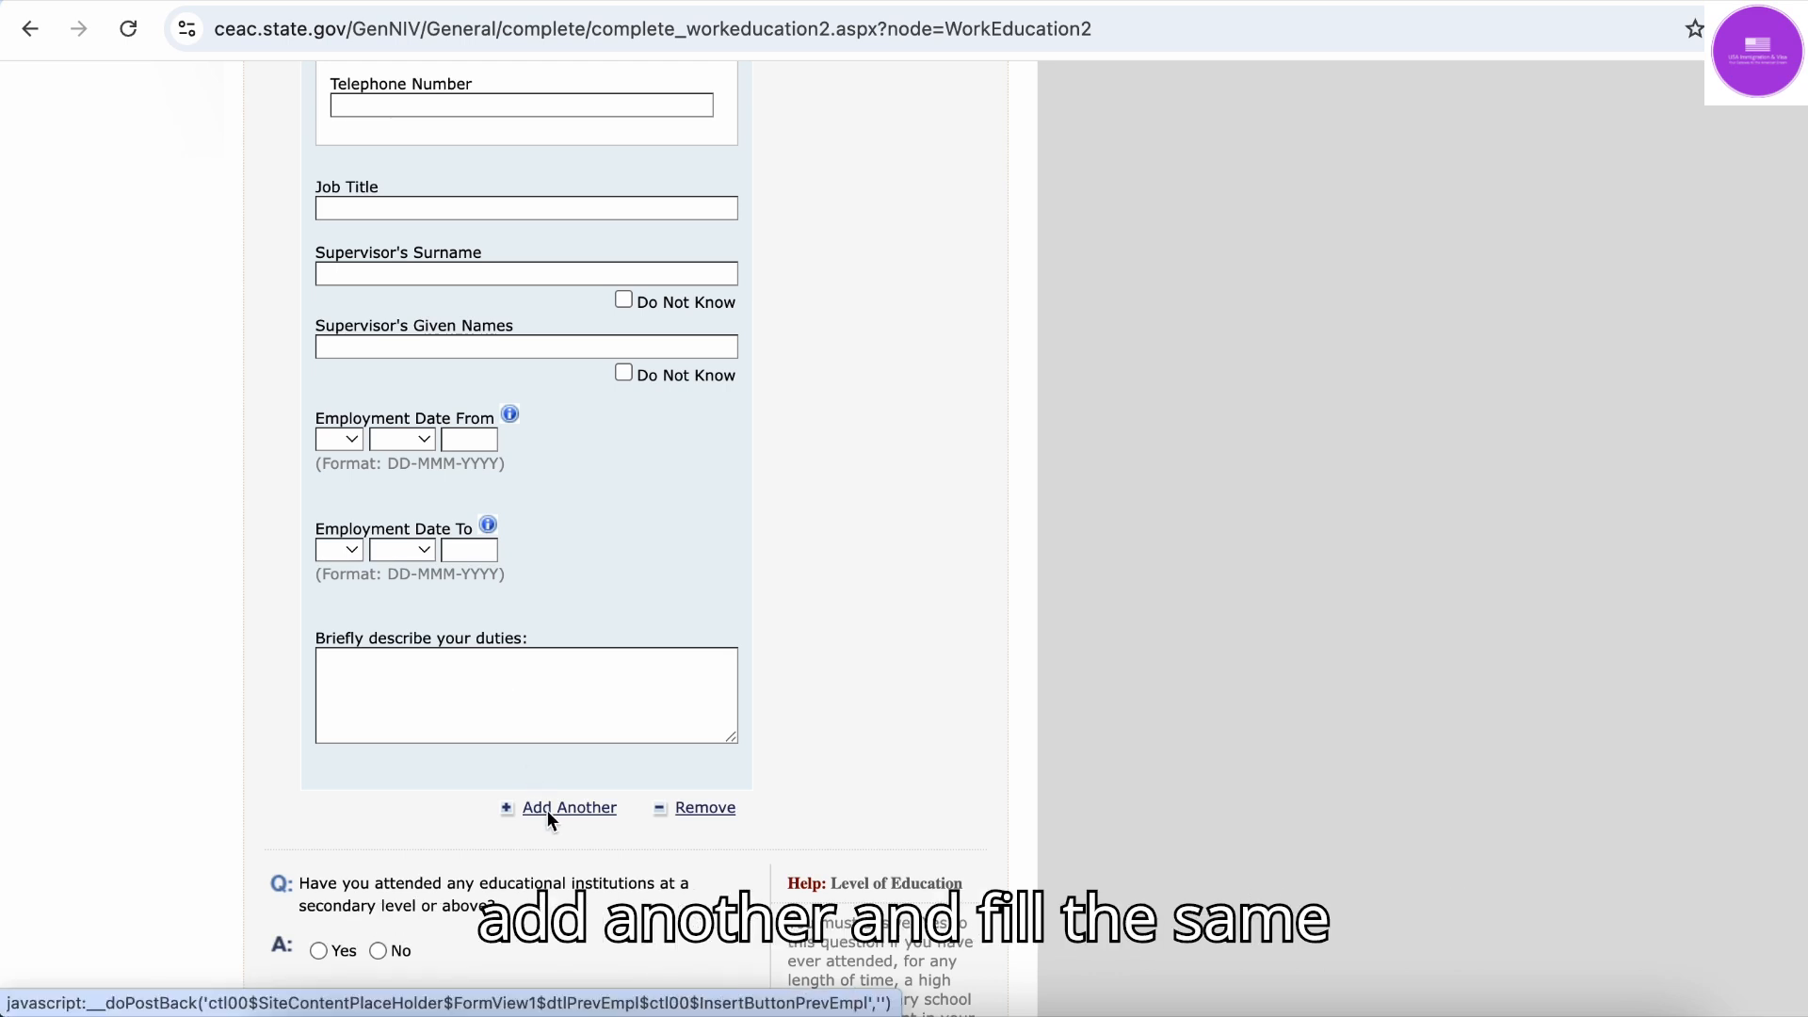
scroll(533, 105, "up", 7)
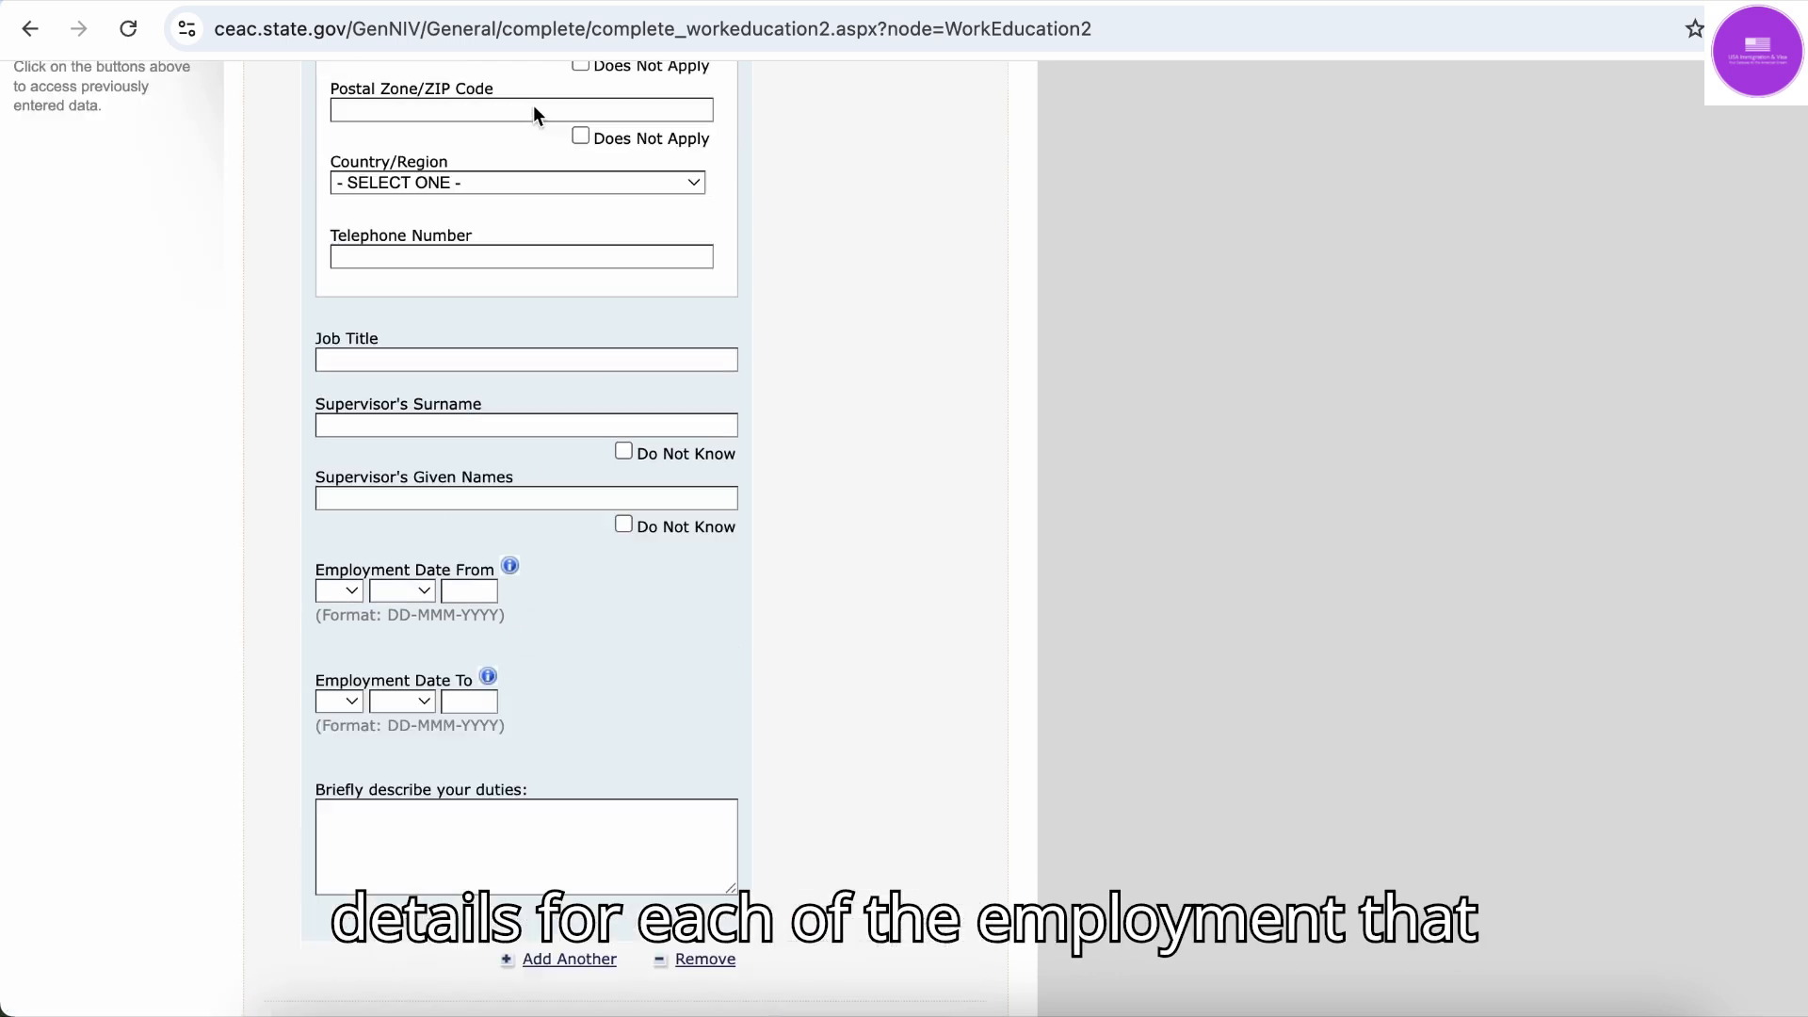
scroll(533, 108, "down", 7)
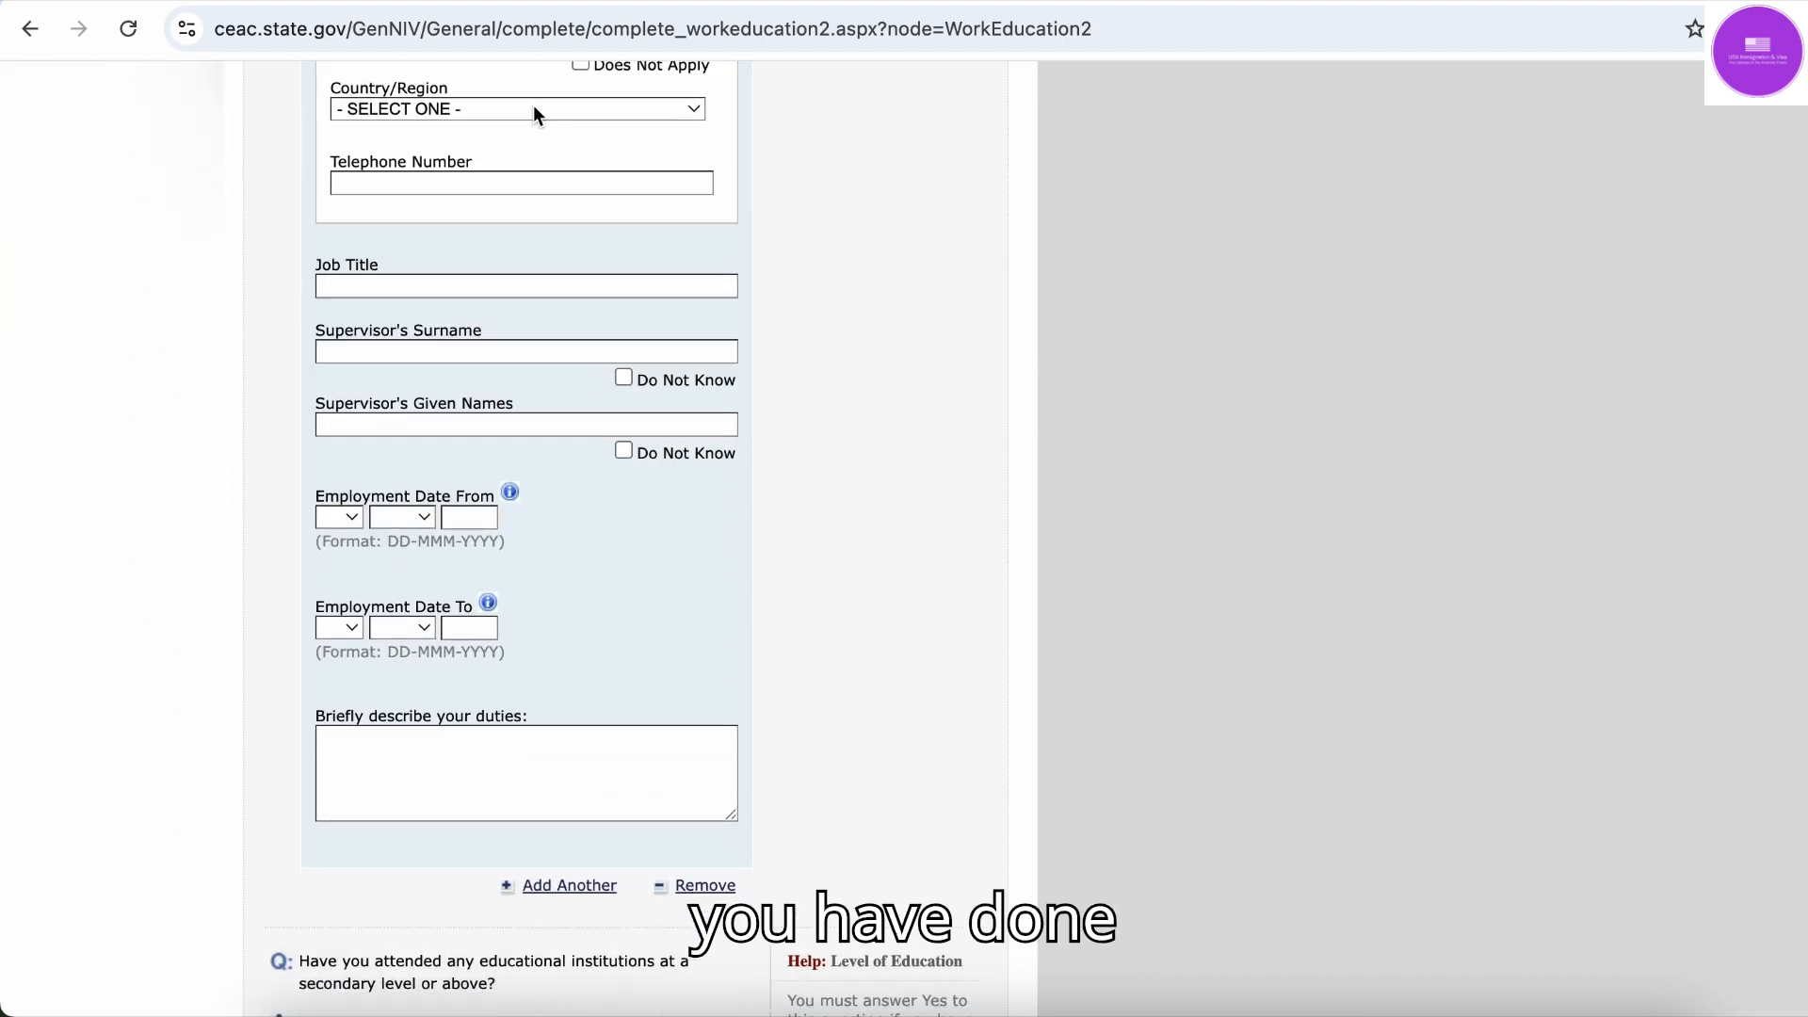
scroll(534, 104, "down", 5)
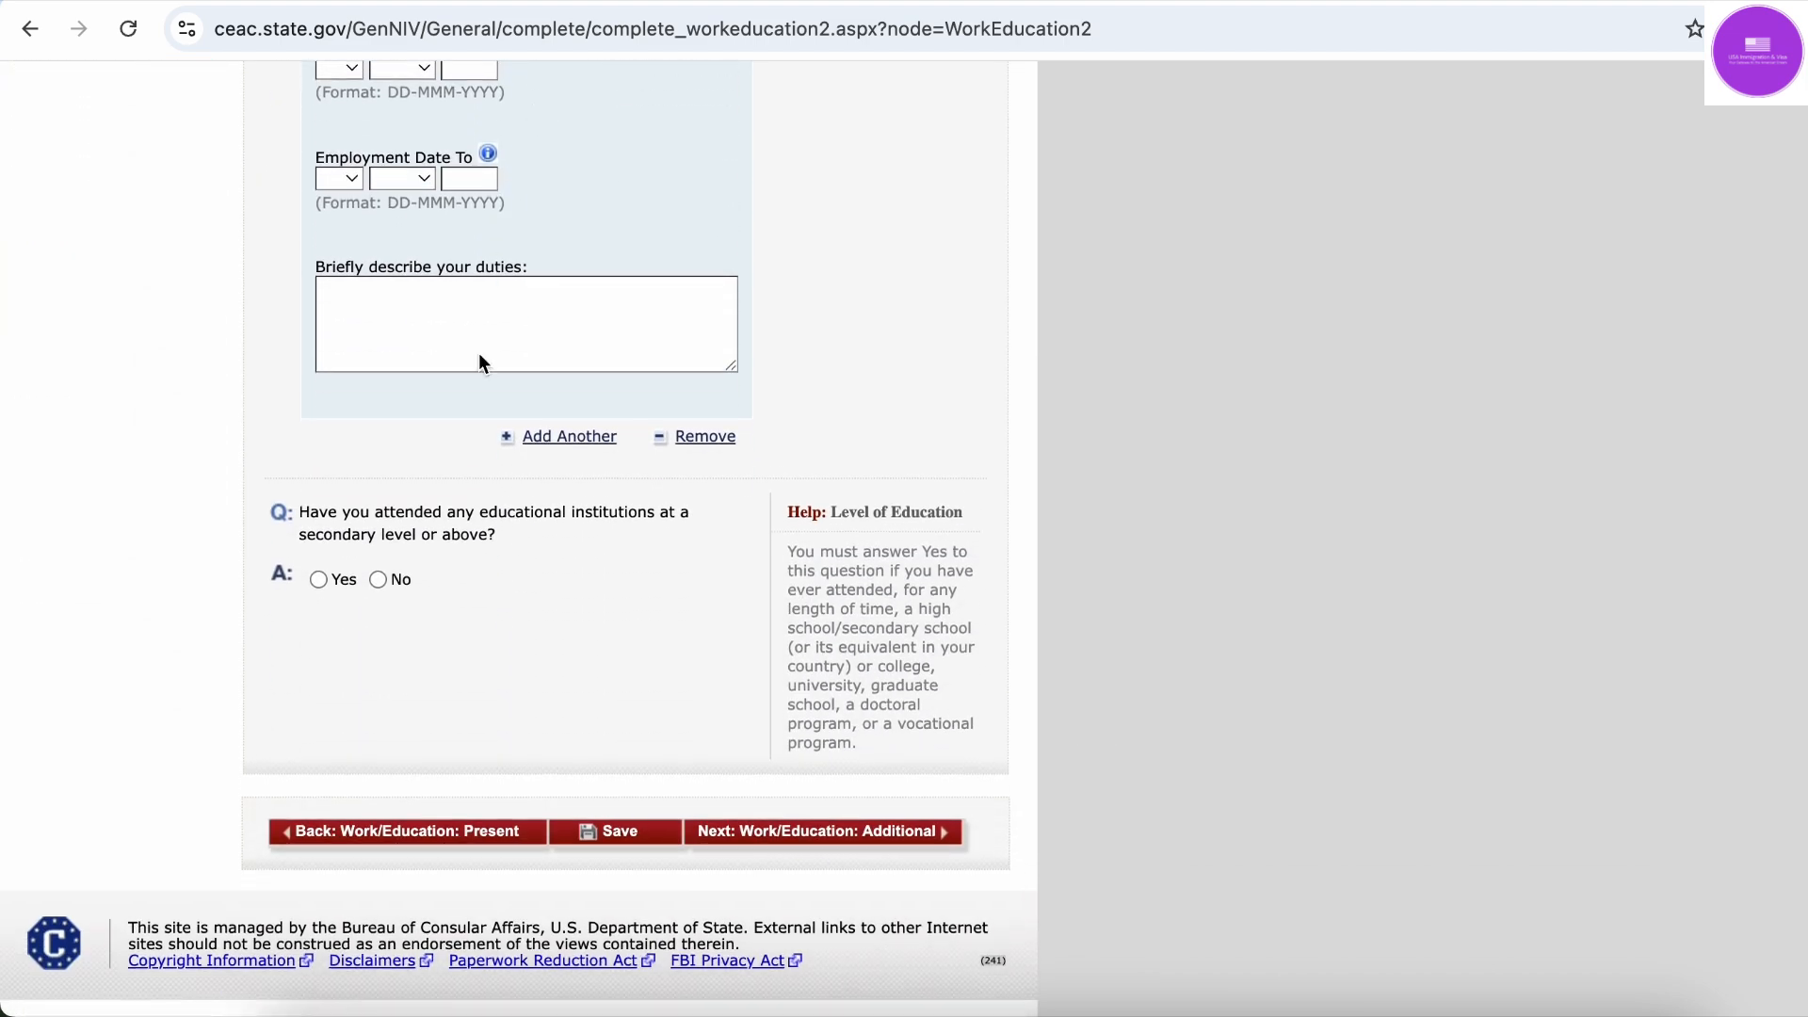
scroll(497, 509, "up", 5)
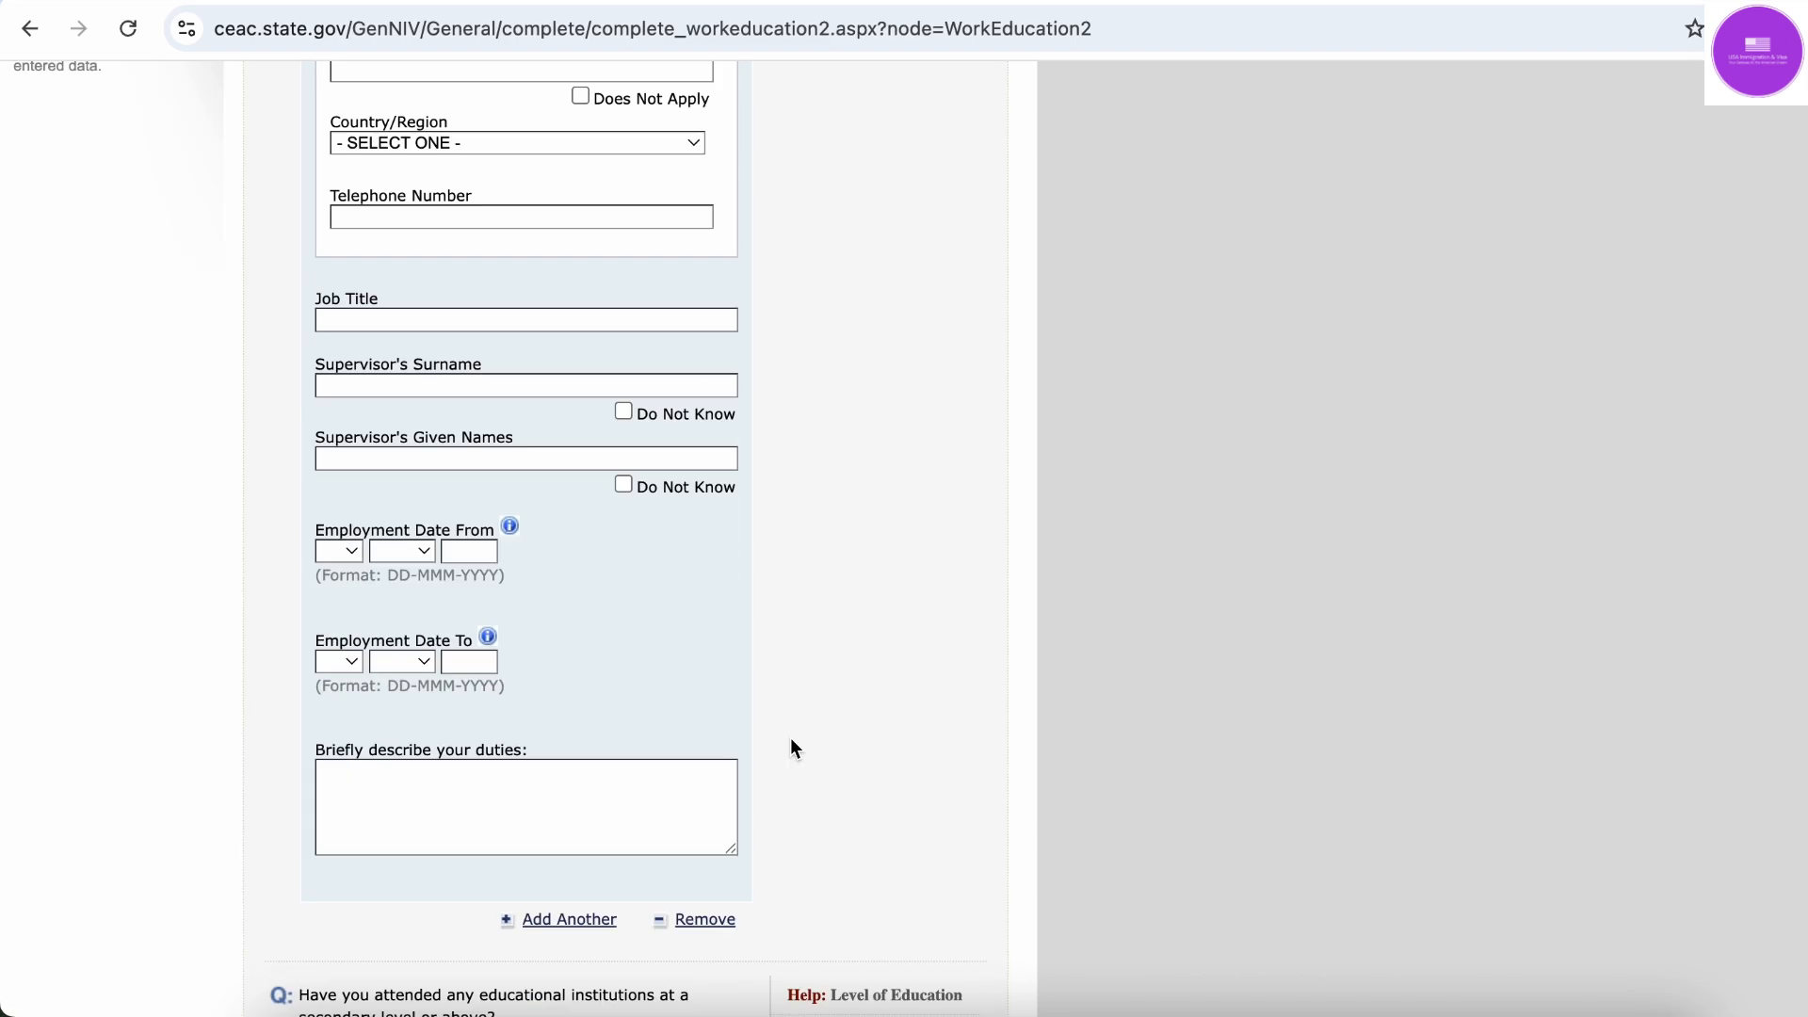
Answer No to the question about being previously employed
scroll(791, 740, "up", 9)
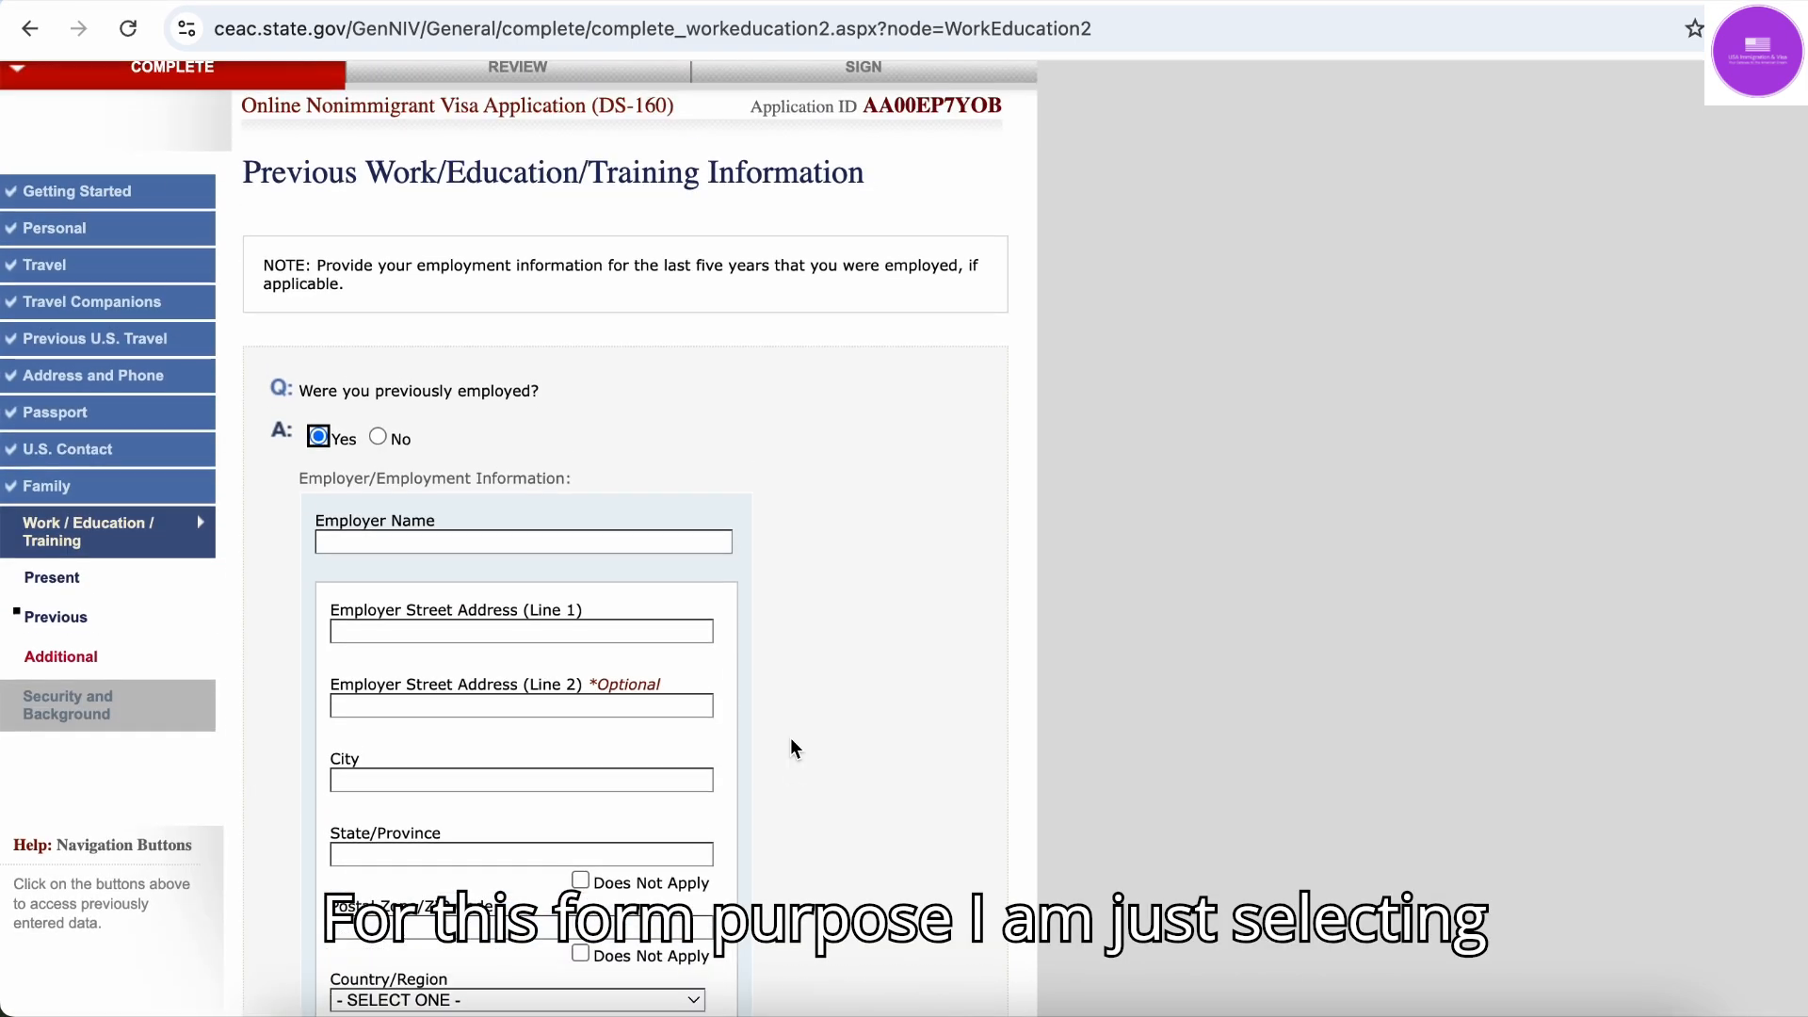
left_click(378, 446)
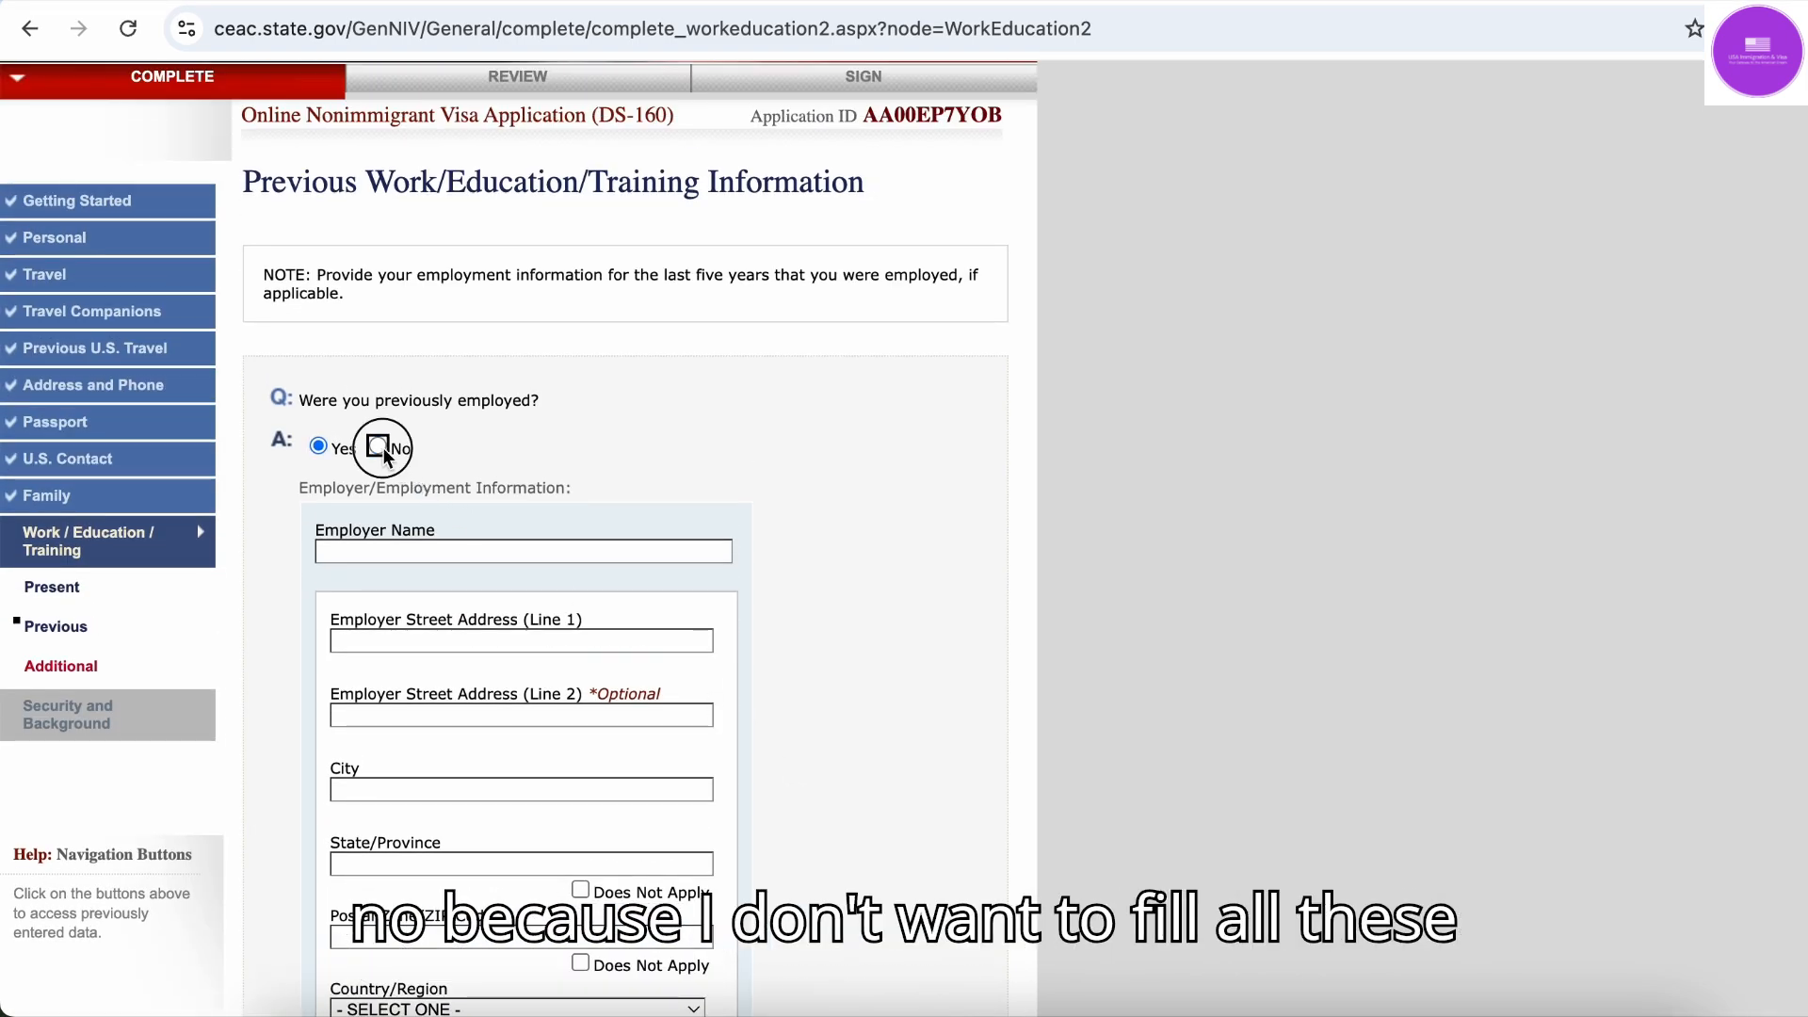
left_click(534, 541)
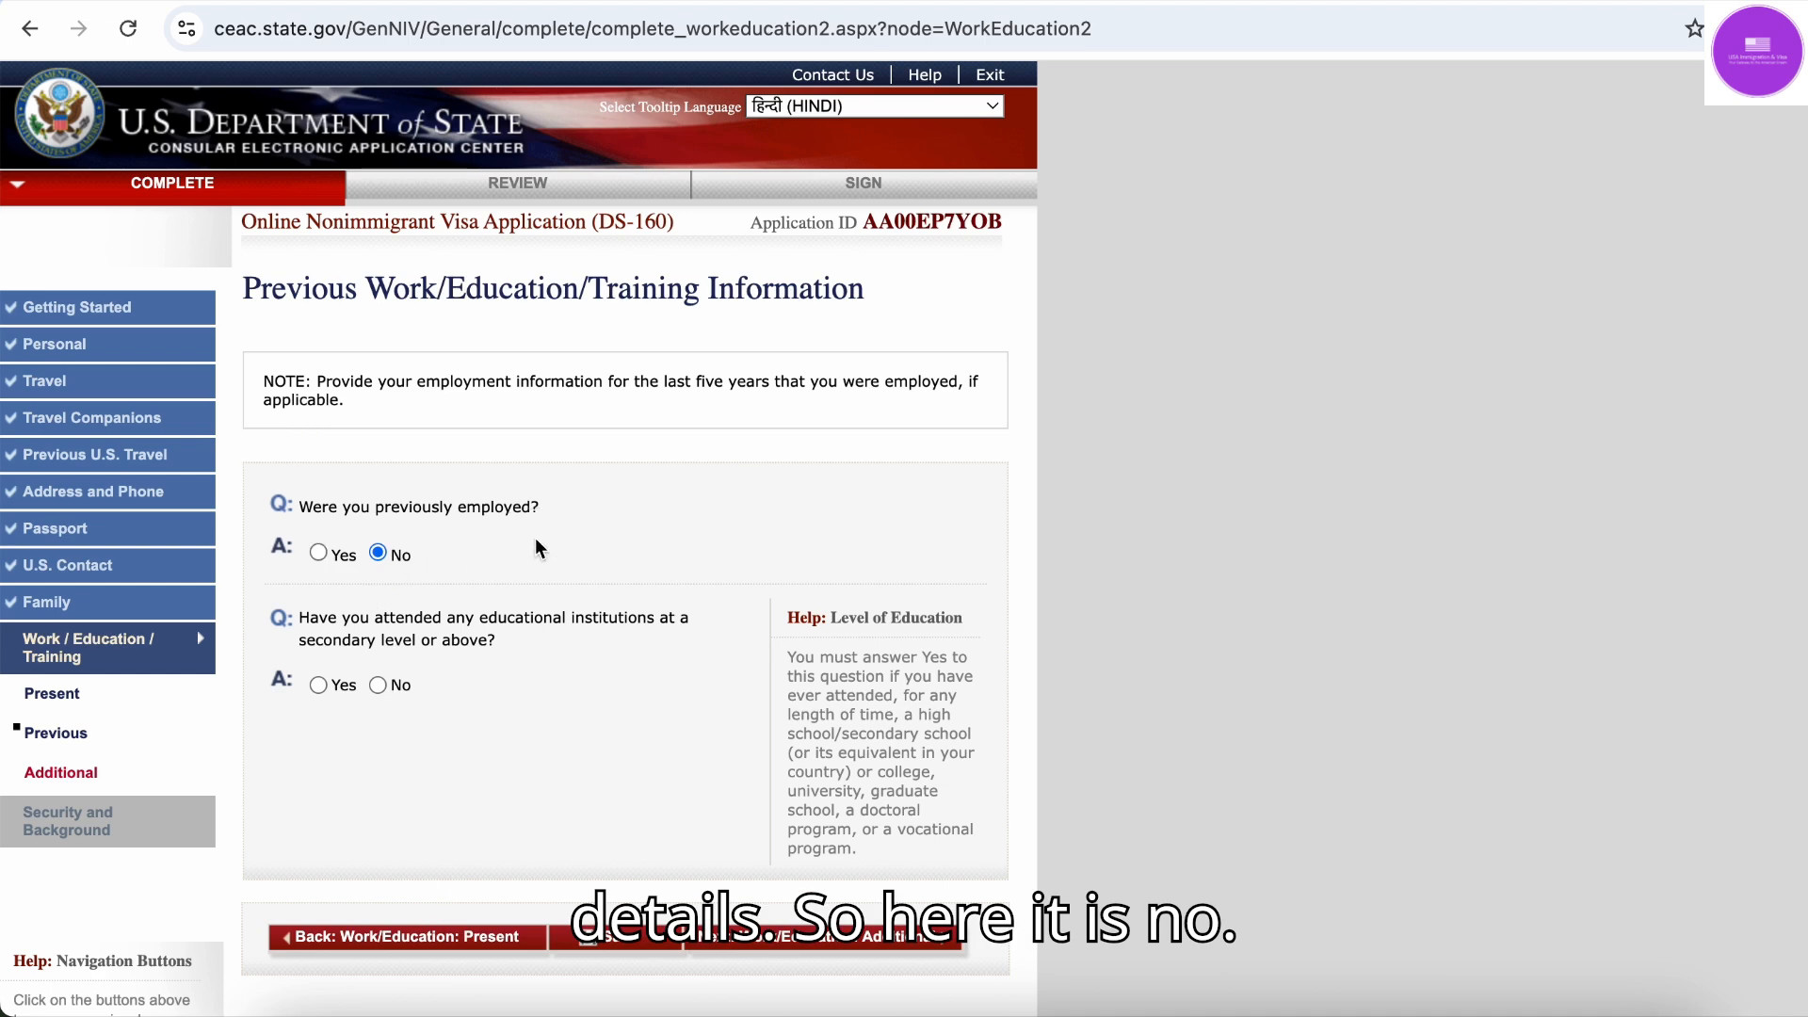
Answer Yes to attending educational institutions at secondary level or above, review the institution fields and add another entry
scroll(484, 589, "down", 2)
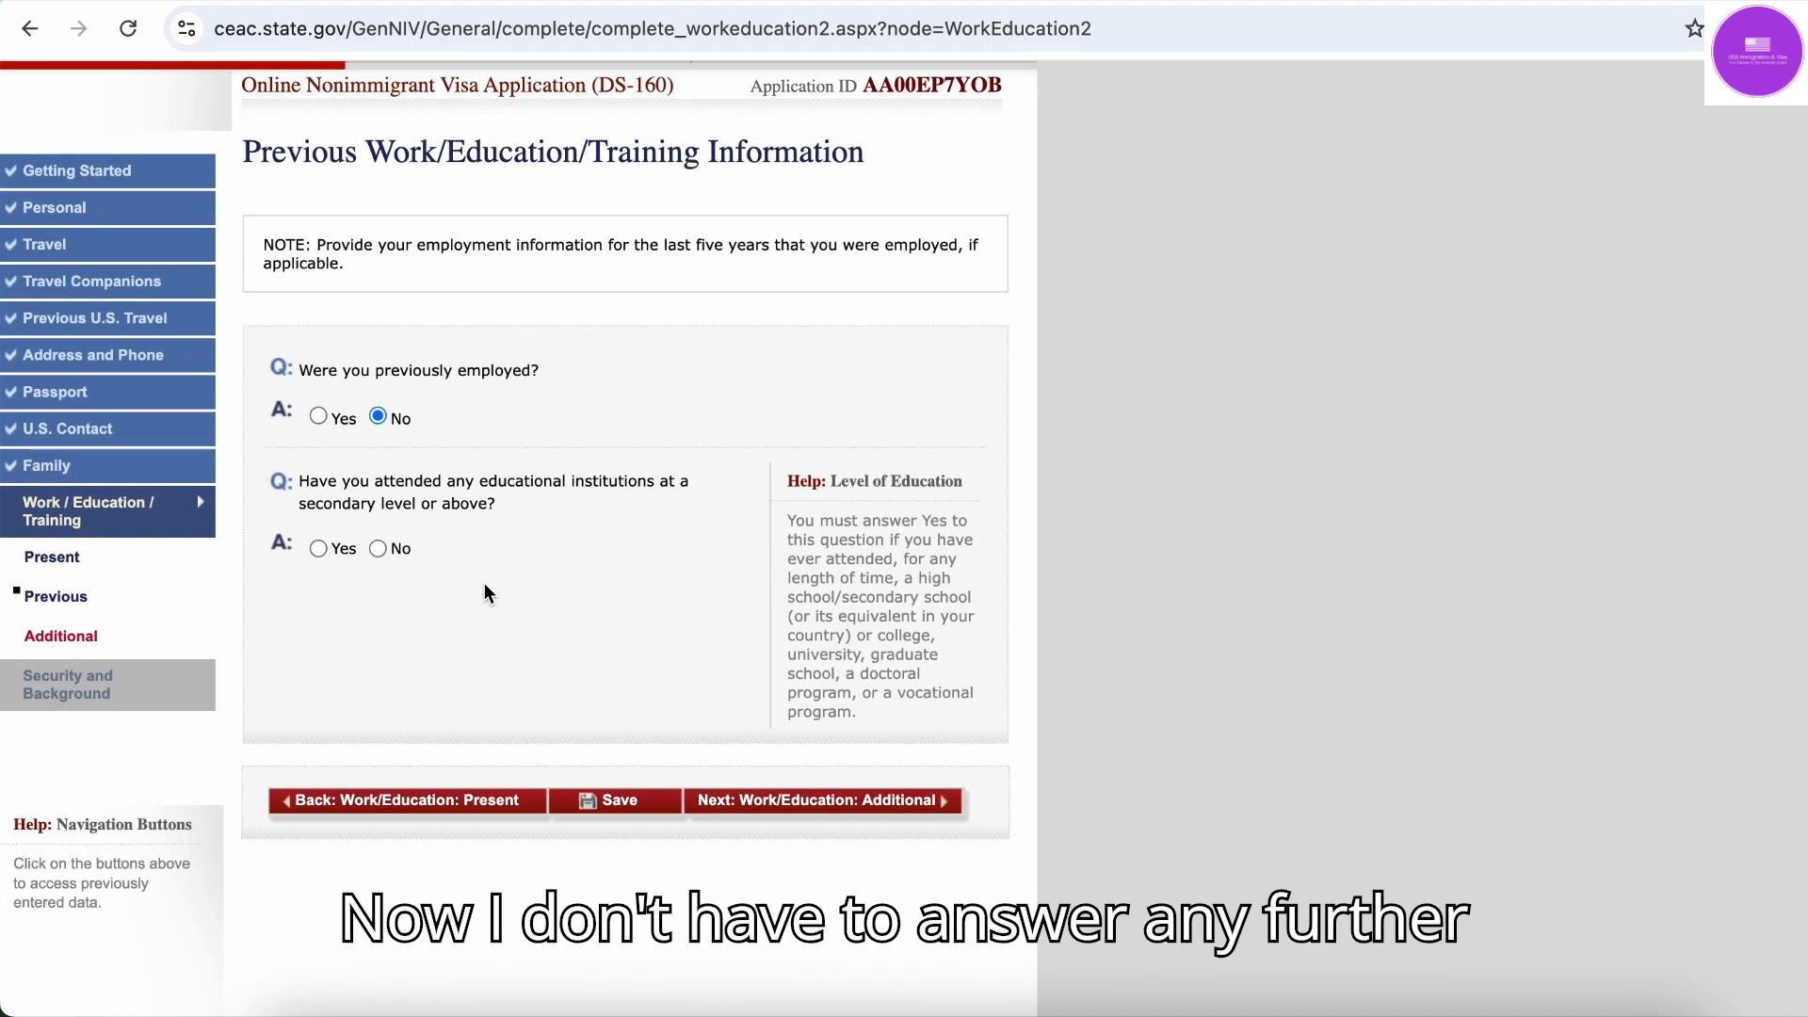
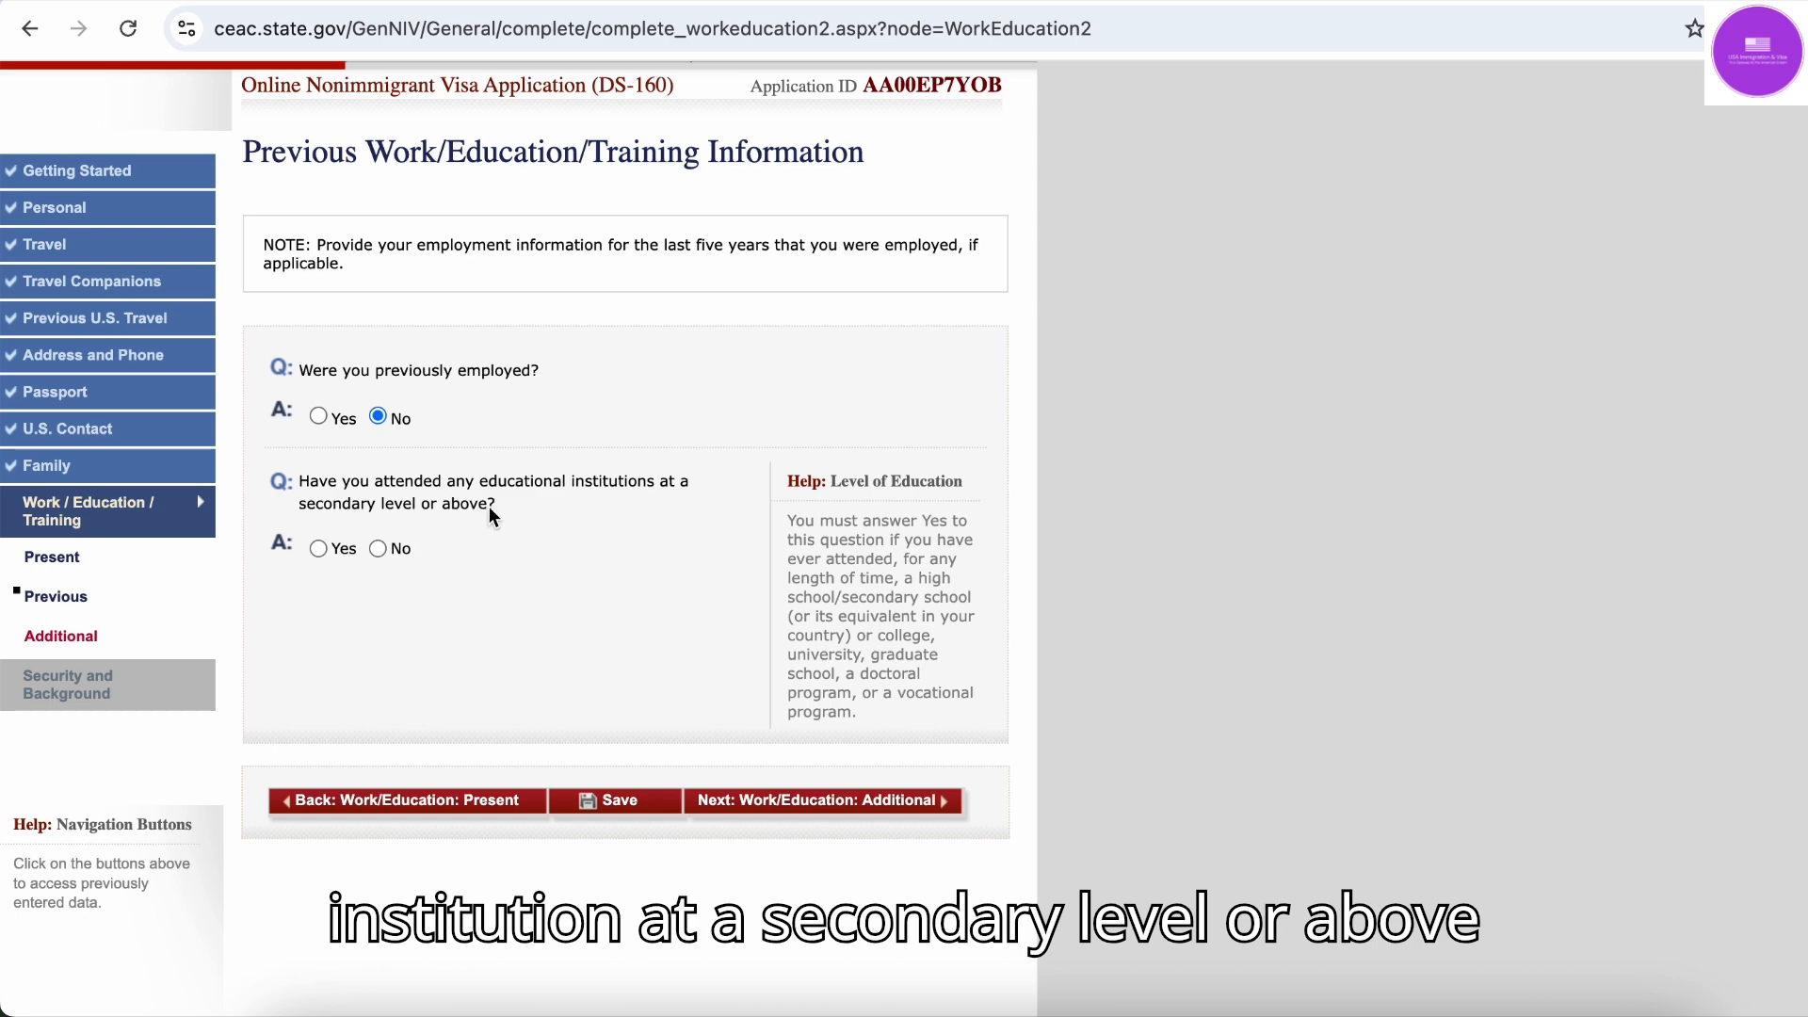
left_click(401, 552)
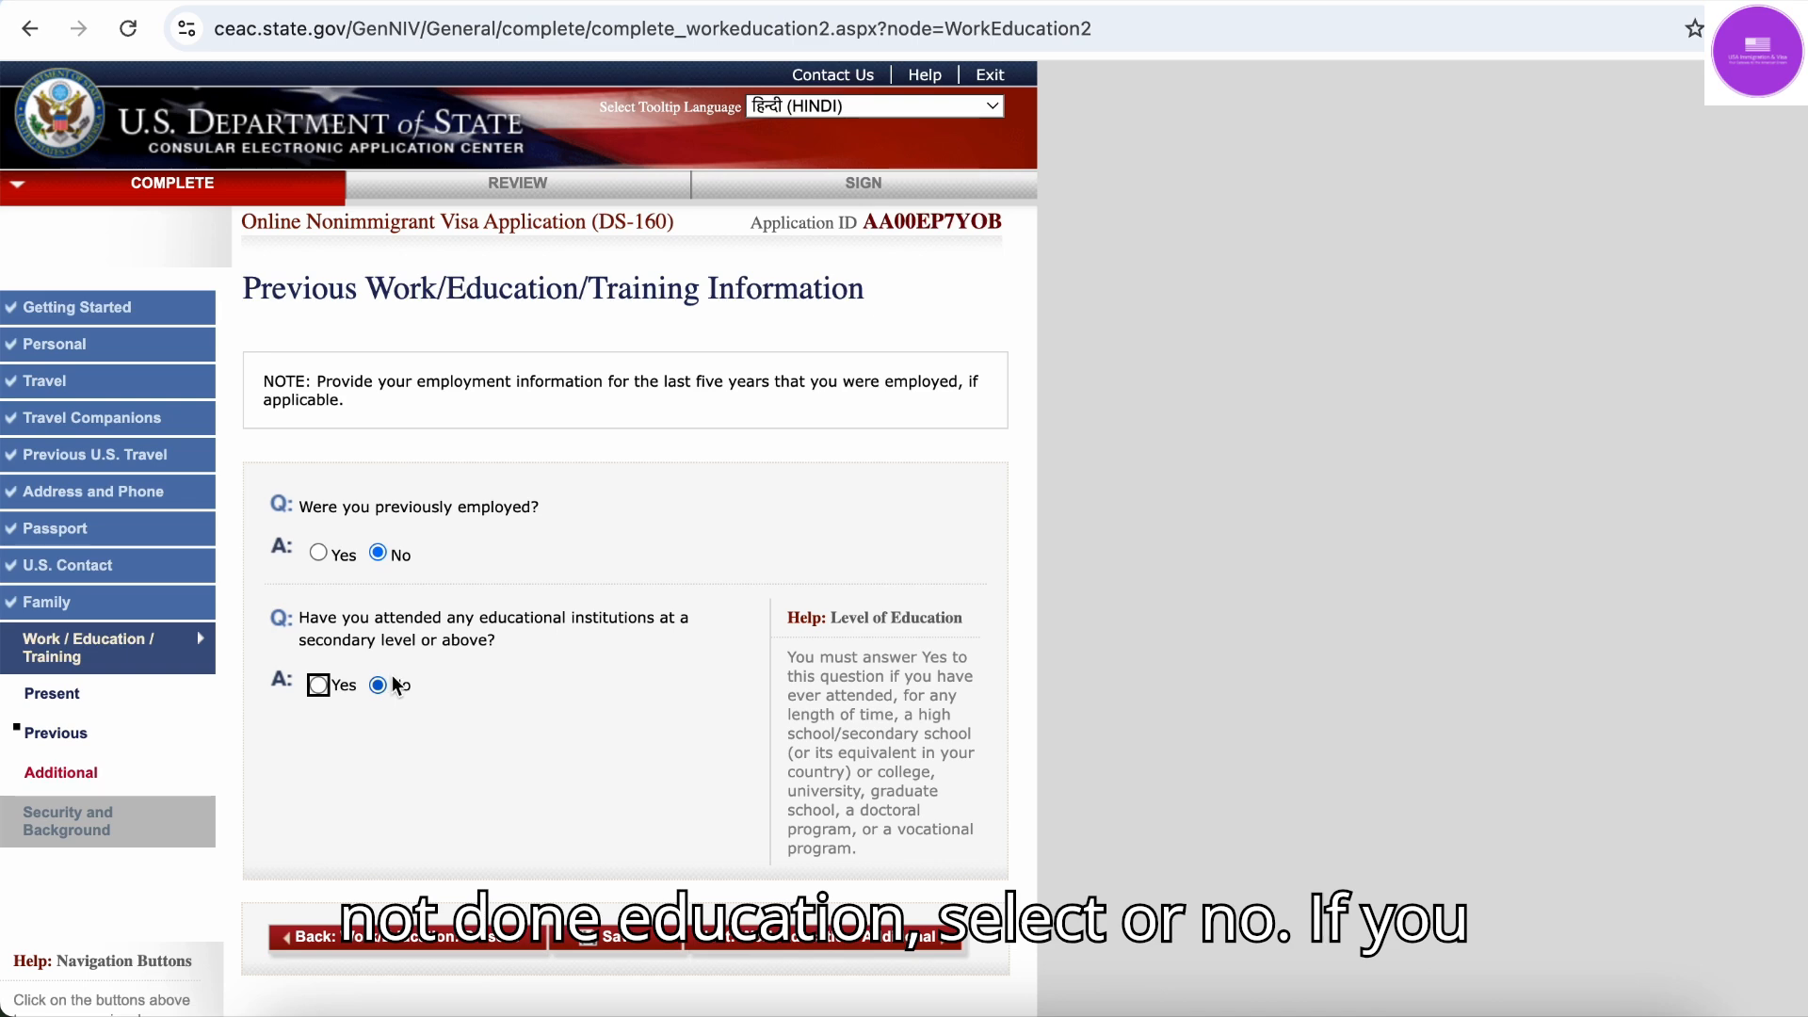
left_click(319, 687)
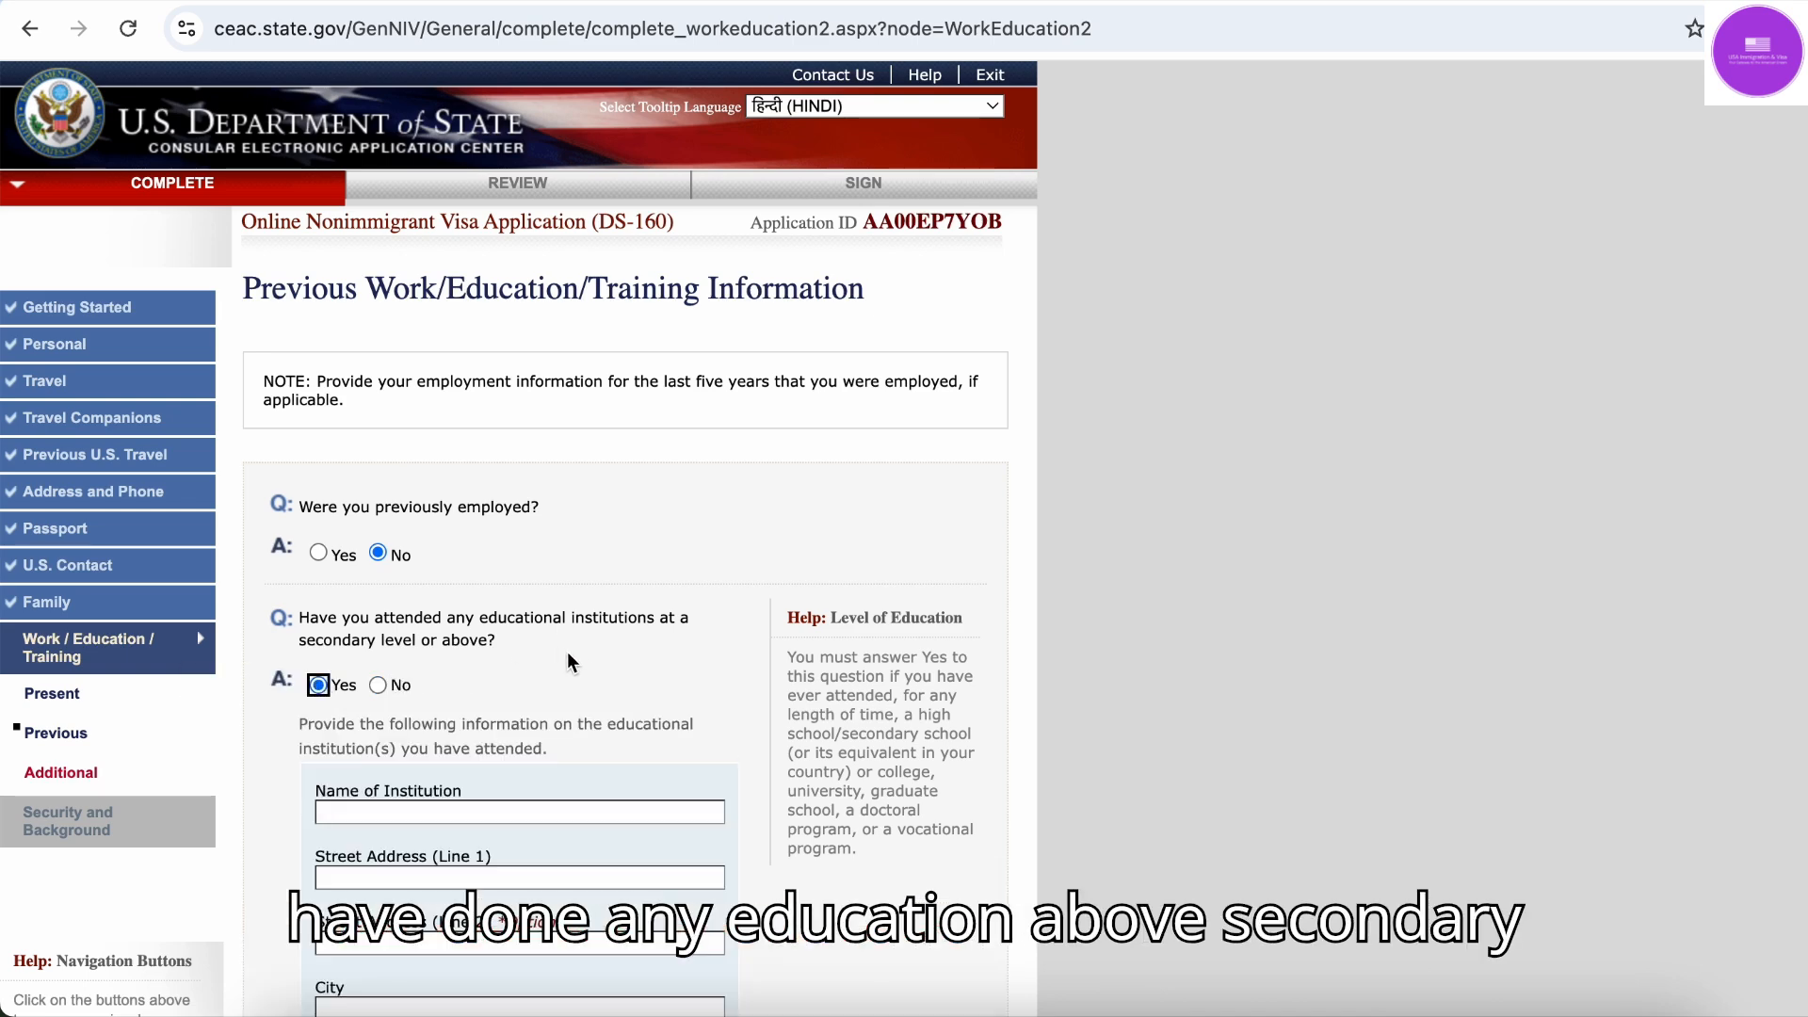
scroll(439, 672, "down", 5)
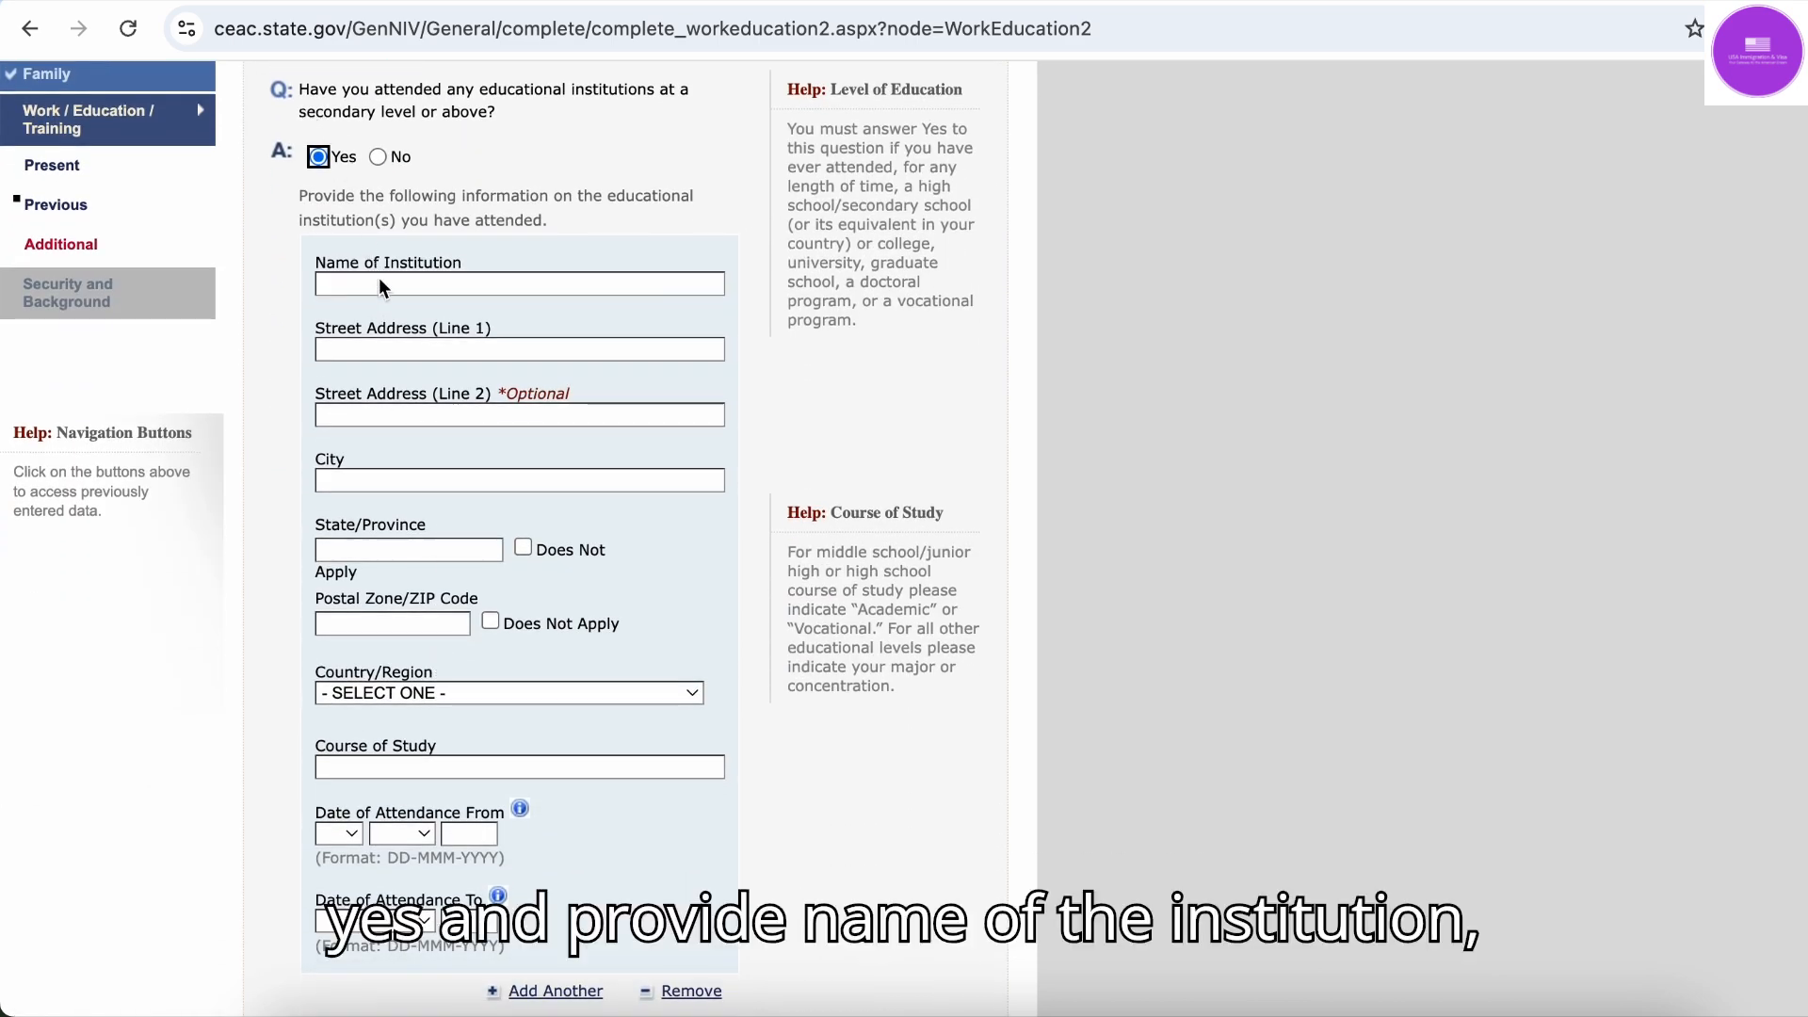
left_click(381, 286)
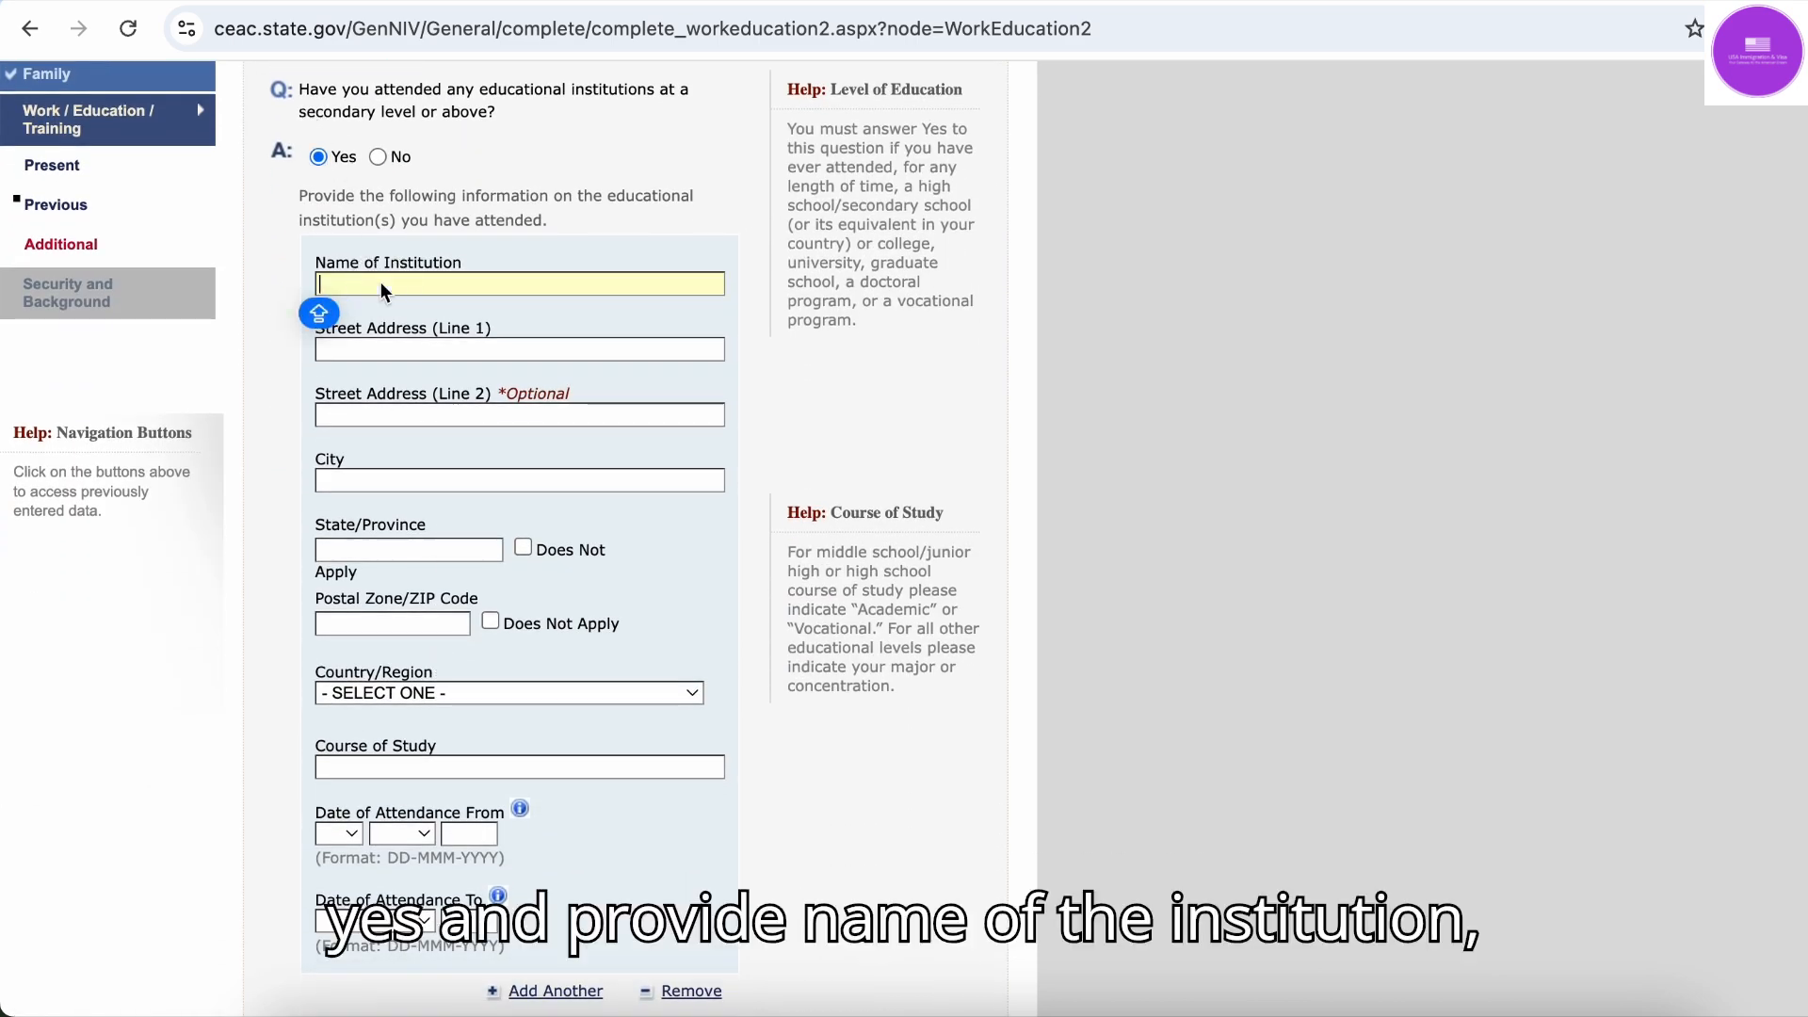
left_click(400, 355)
scroll(426, 484, "down", 2)
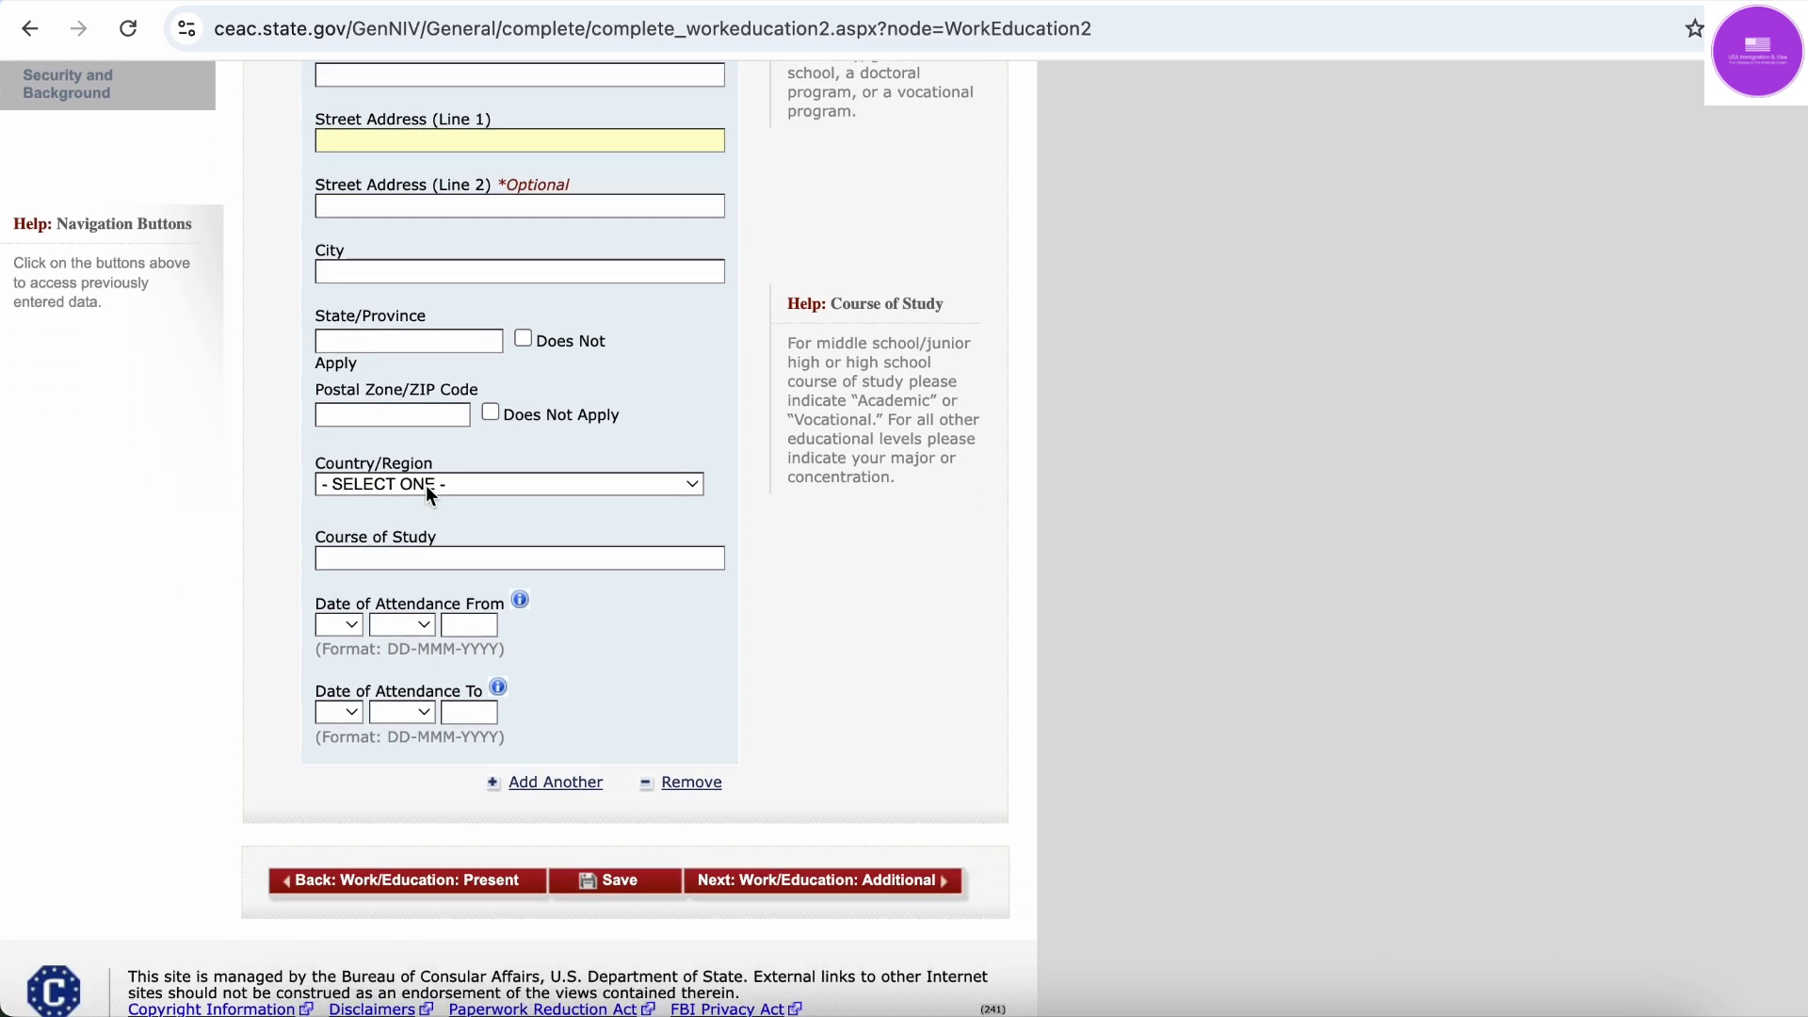
left_click(415, 557)
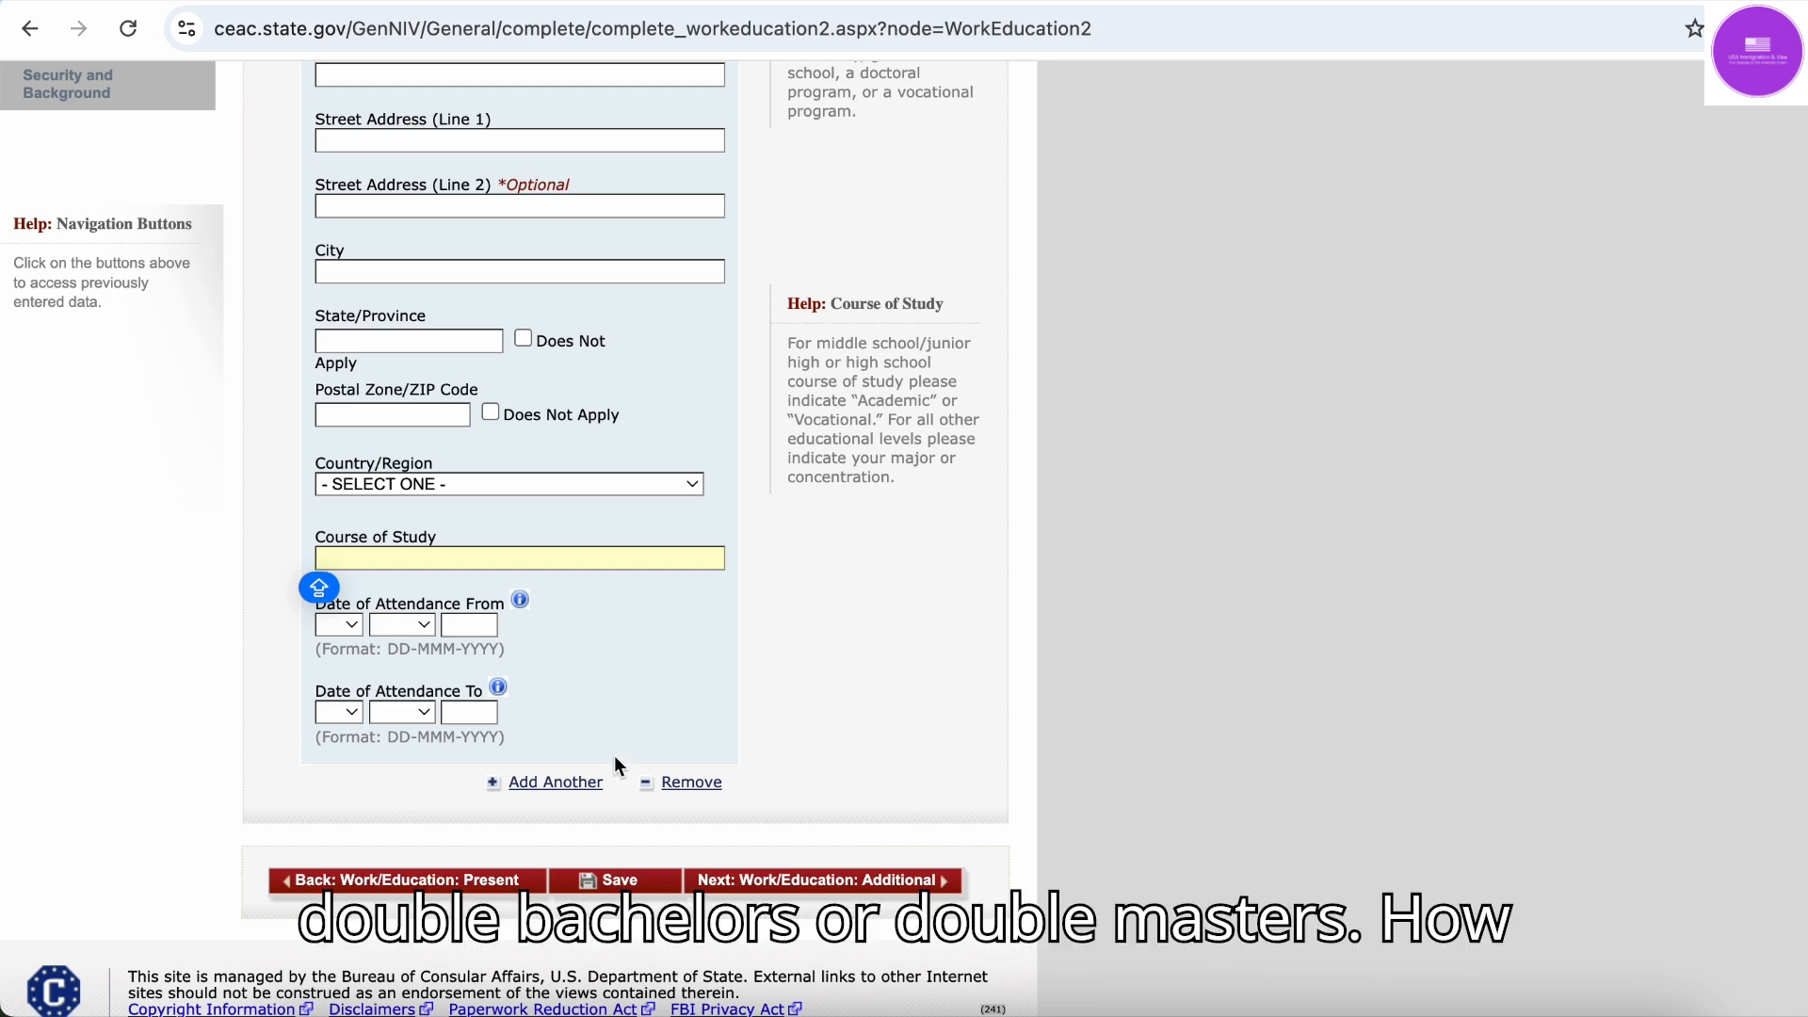
left_click(529, 782)
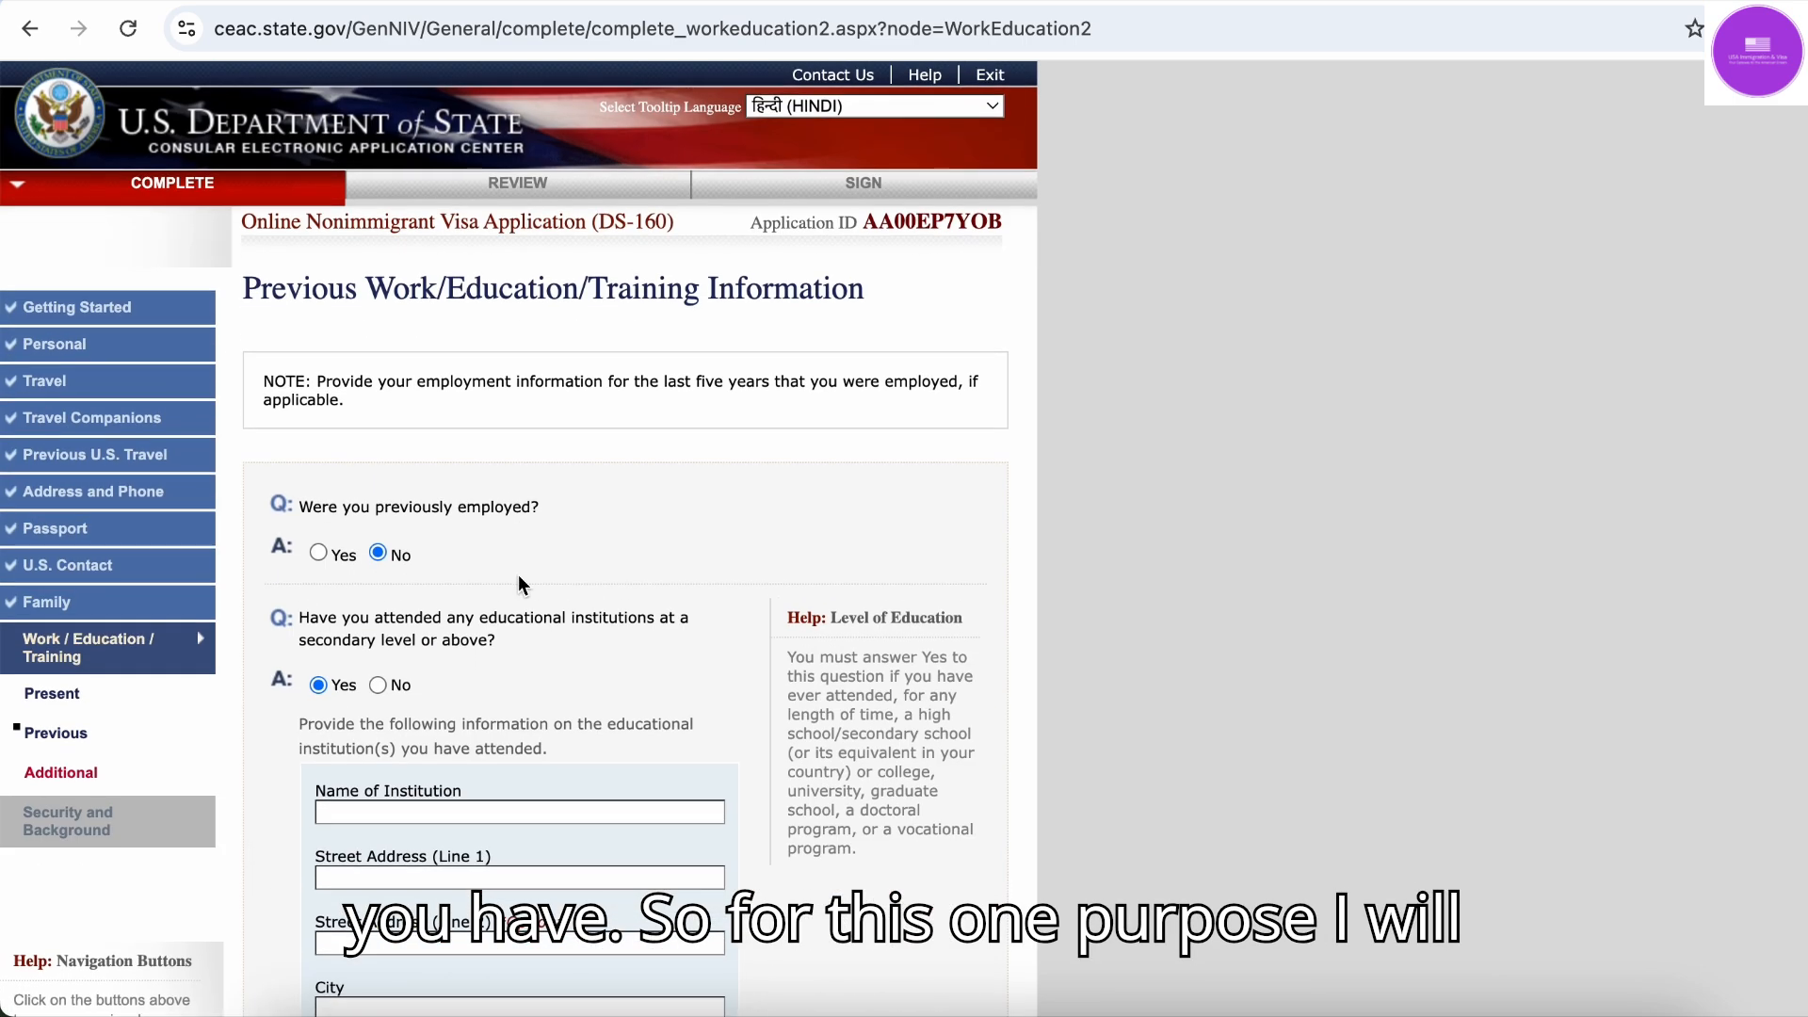
Answer No to attending educational institutions at secondary level or above, and save the page without exiting the application
left_click(379, 684)
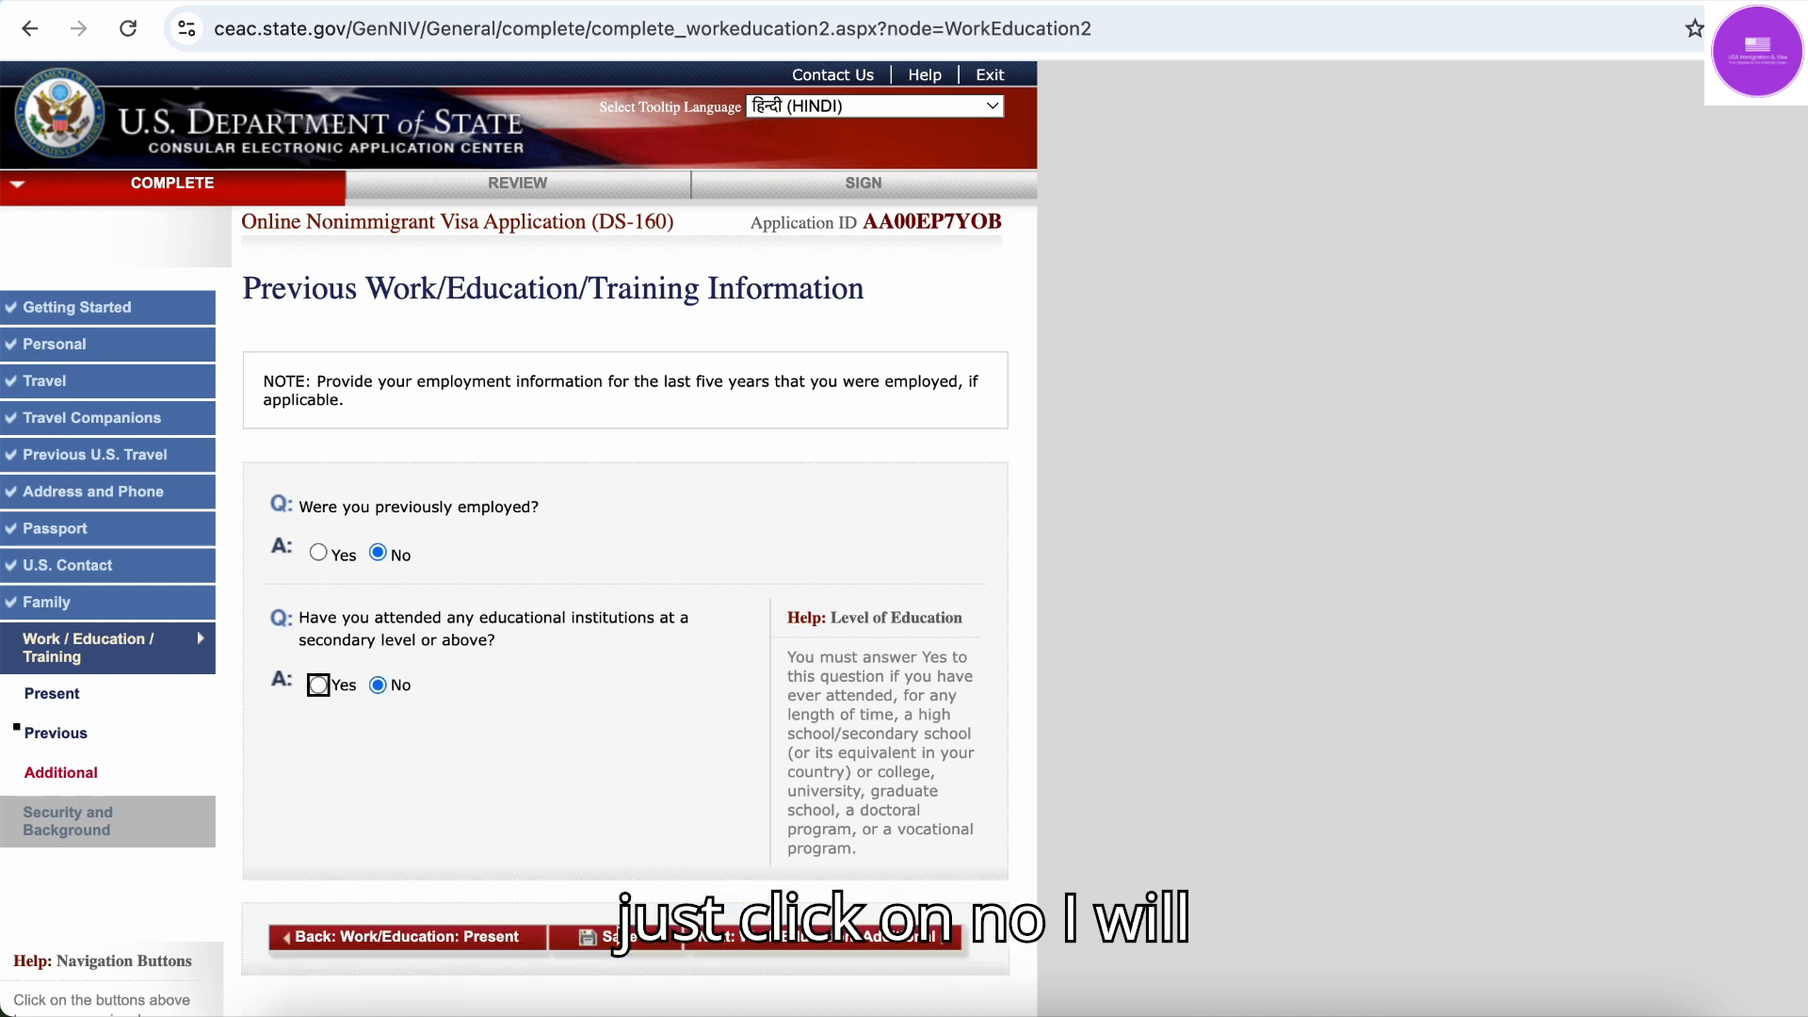
left_click(614, 940)
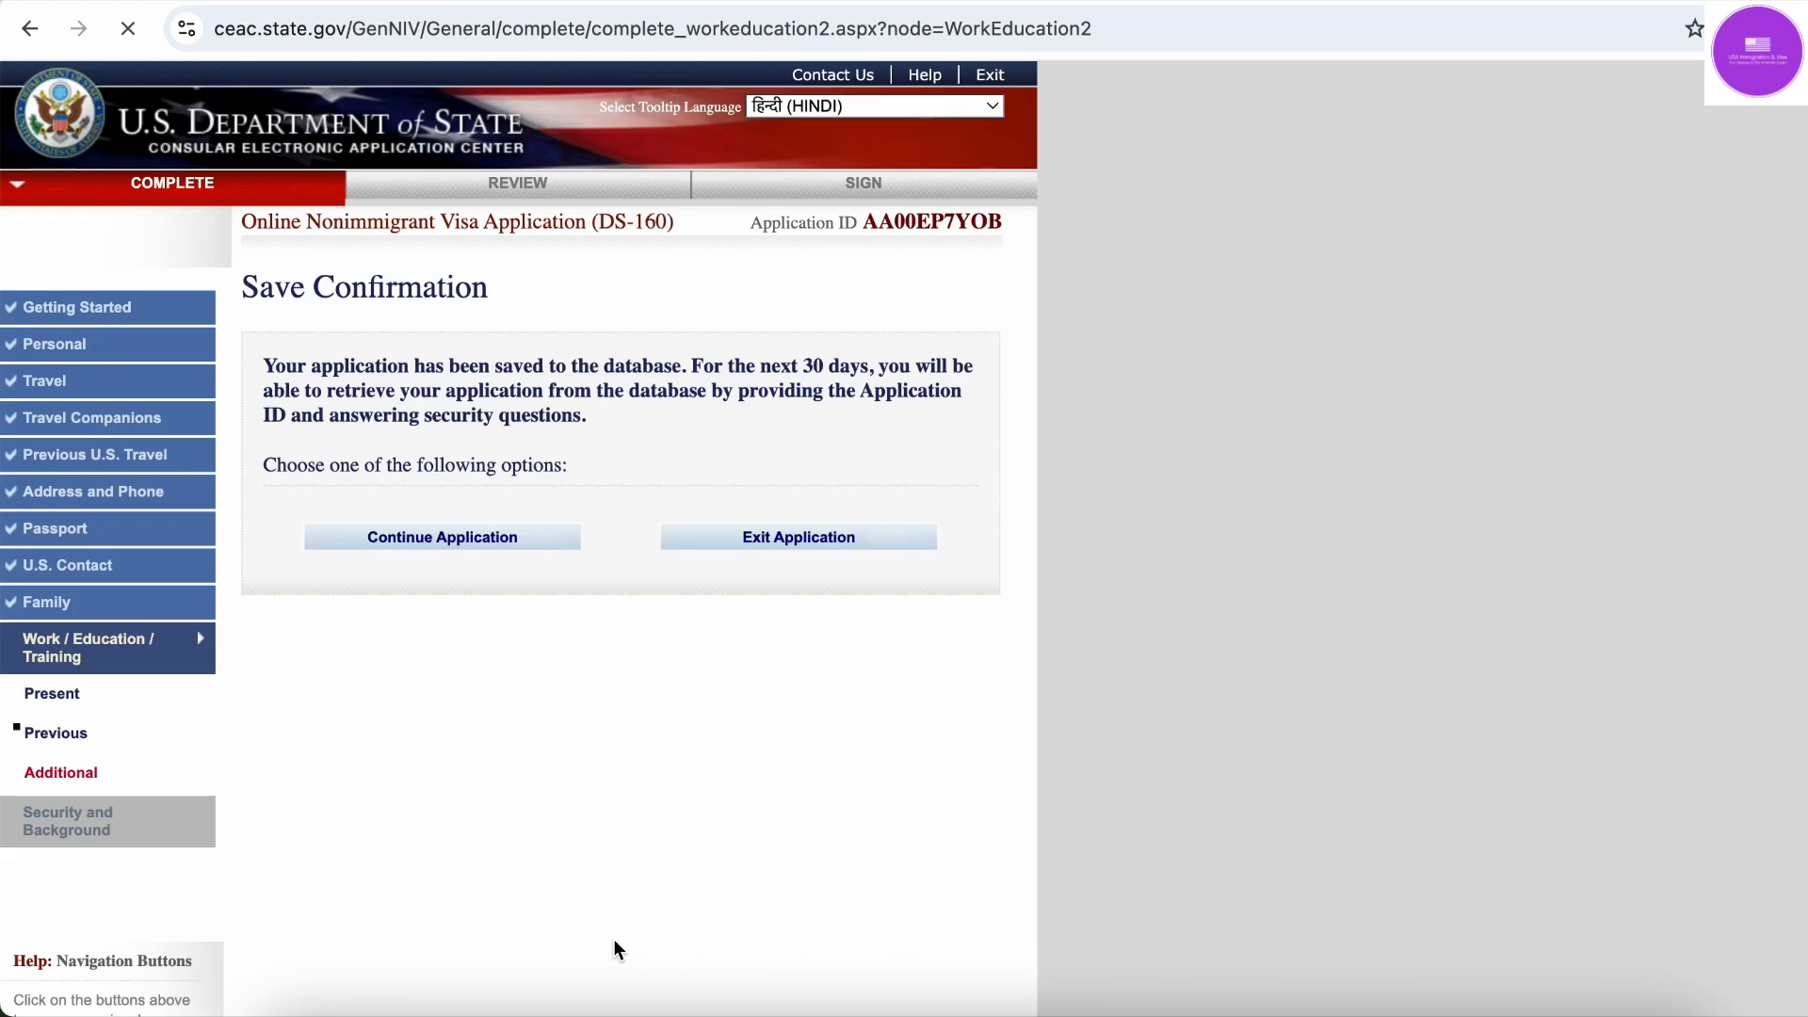
left_click(511, 545)
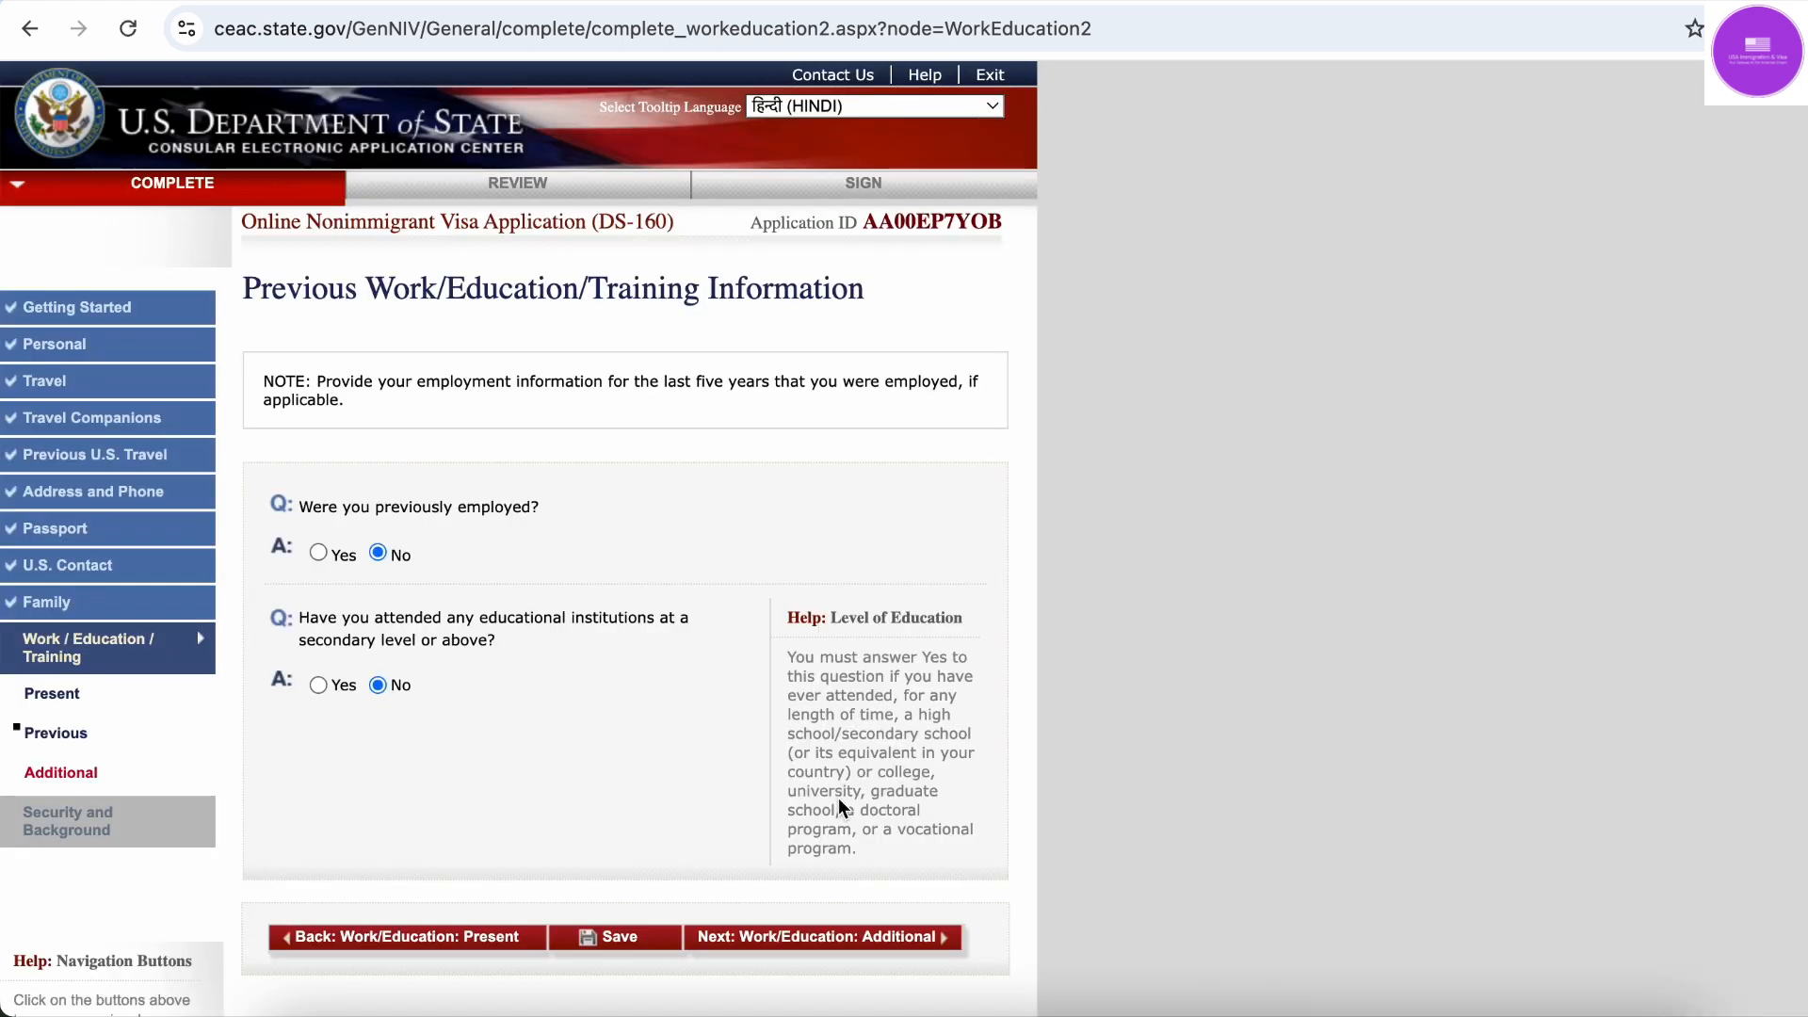
Proceed to the Additional Work/Education/Training section and answer Yes to belonging to a clan or tribe
scroll(838, 799, "down", 3)
left_click(864, 667)
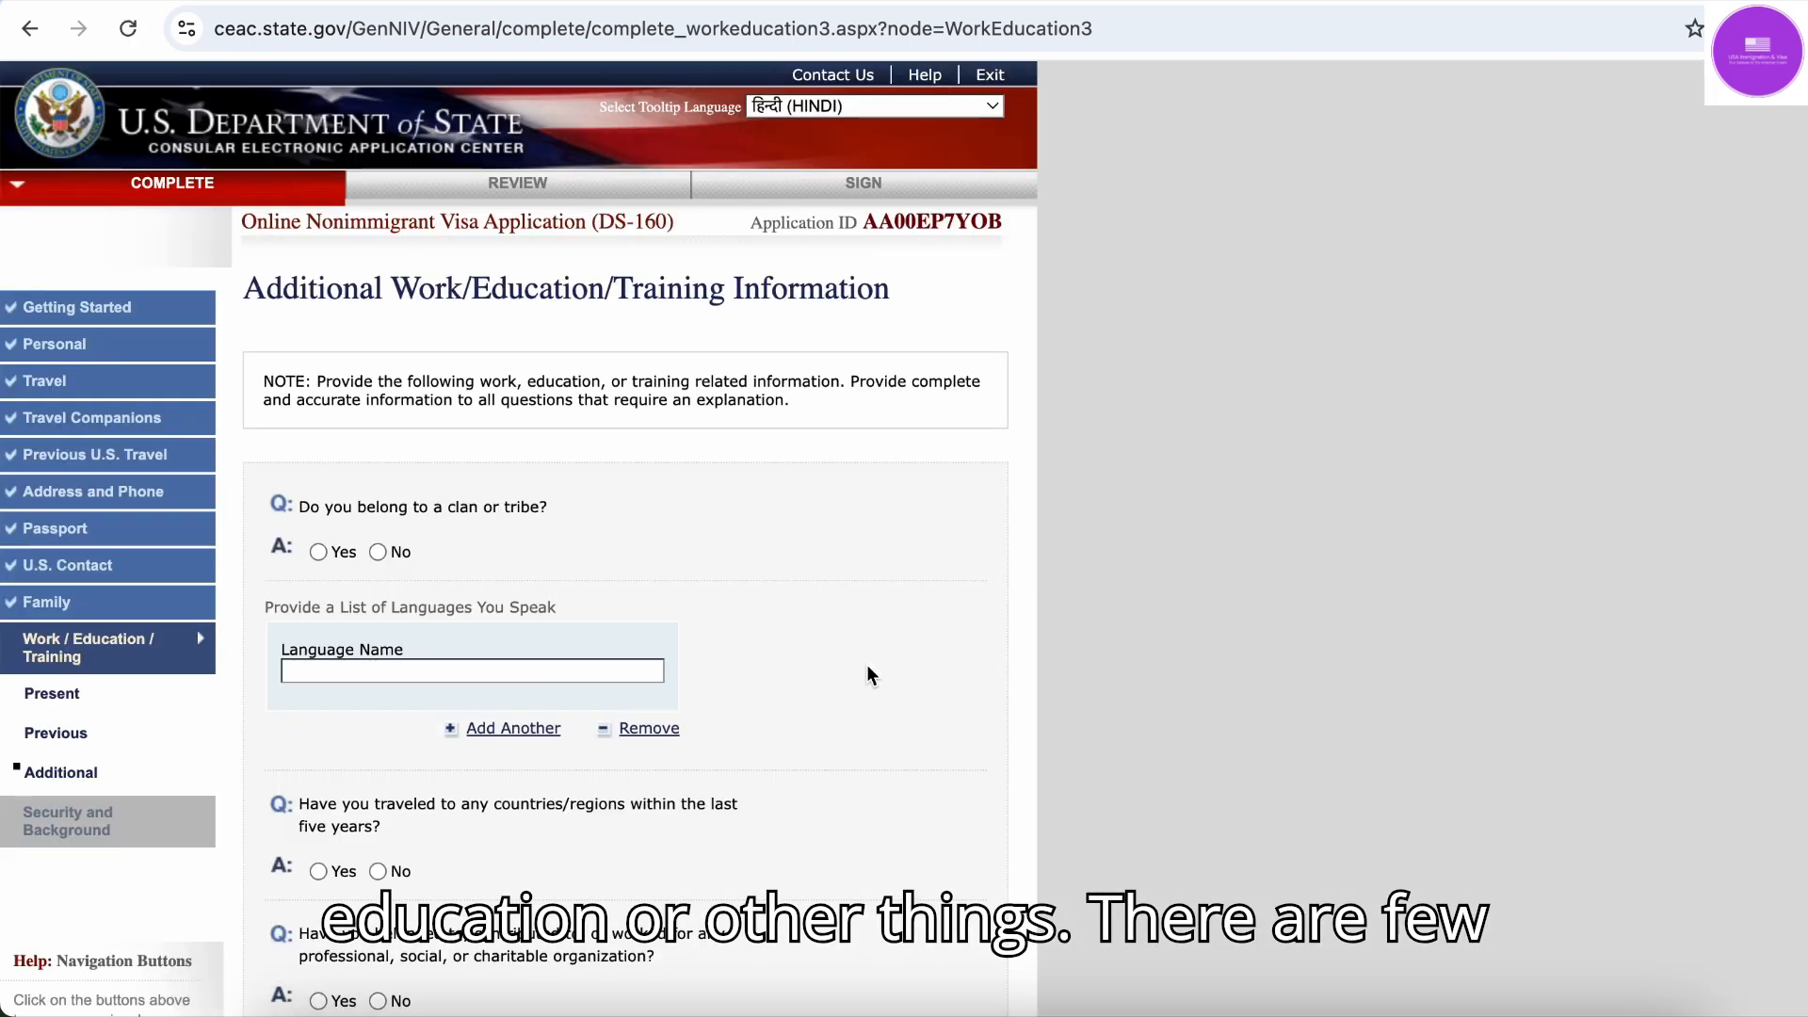
scroll(795, 577, "down", 3)
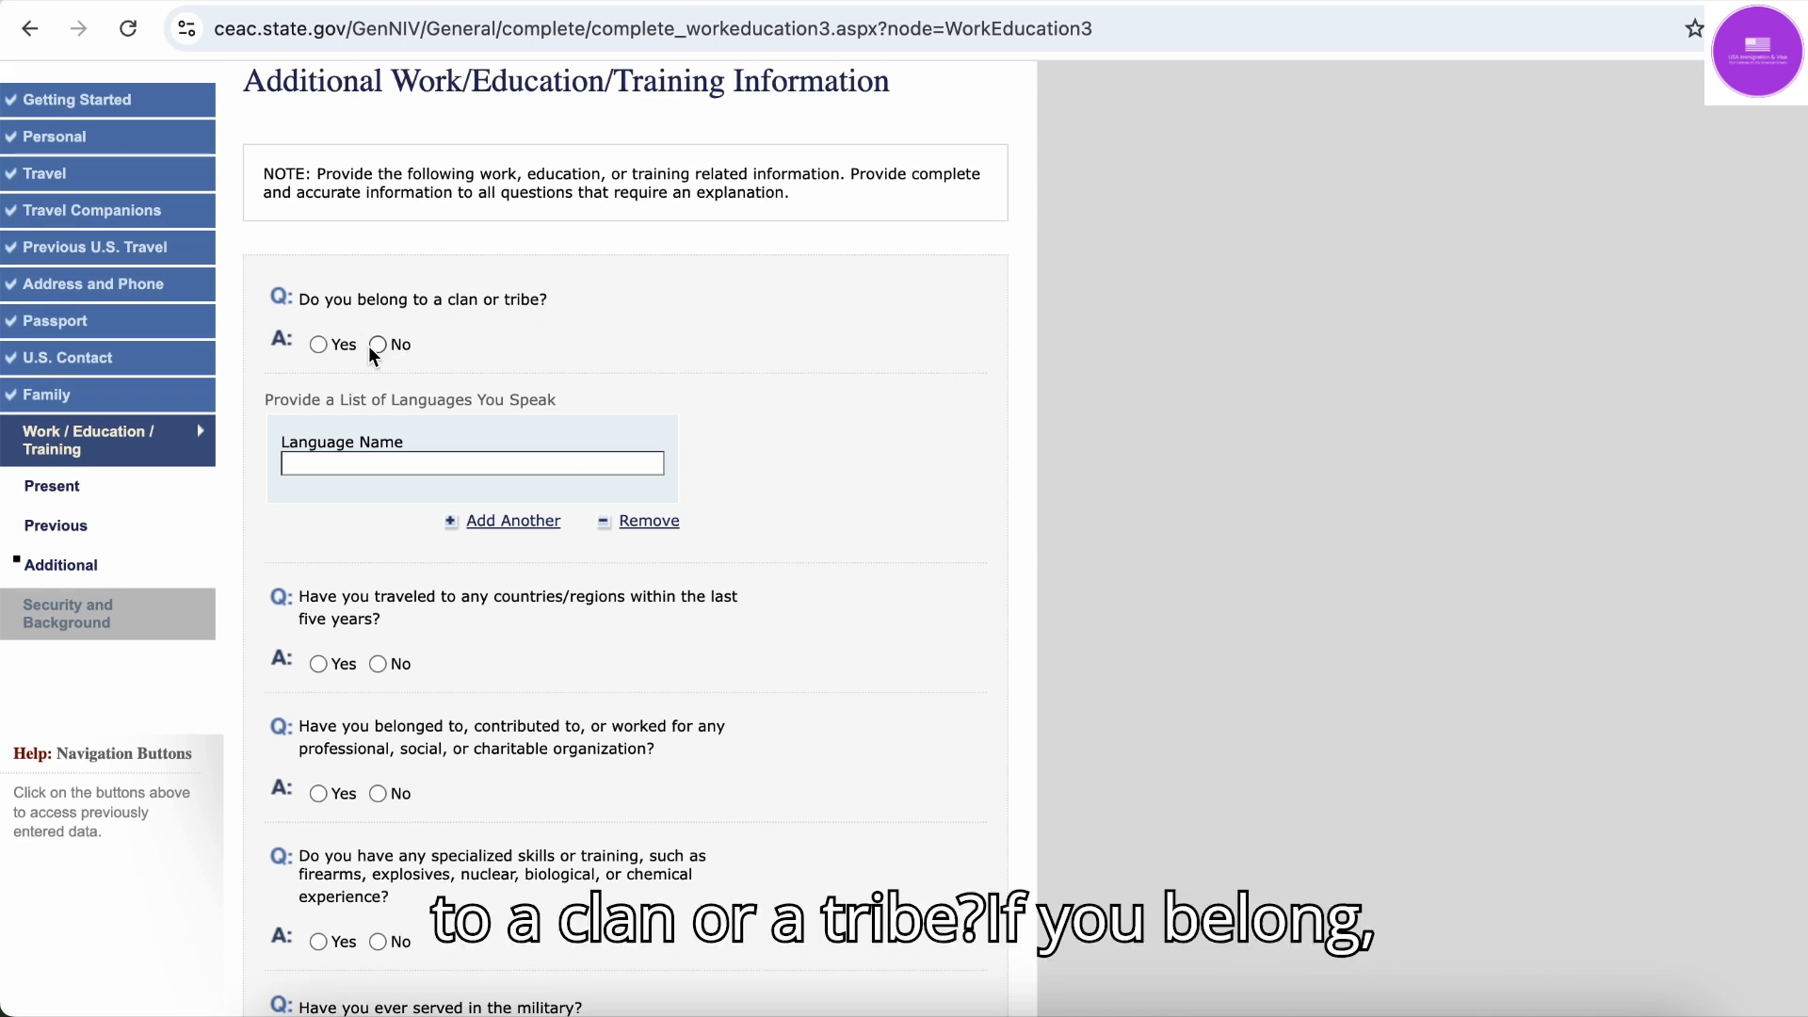
left_click(317, 345)
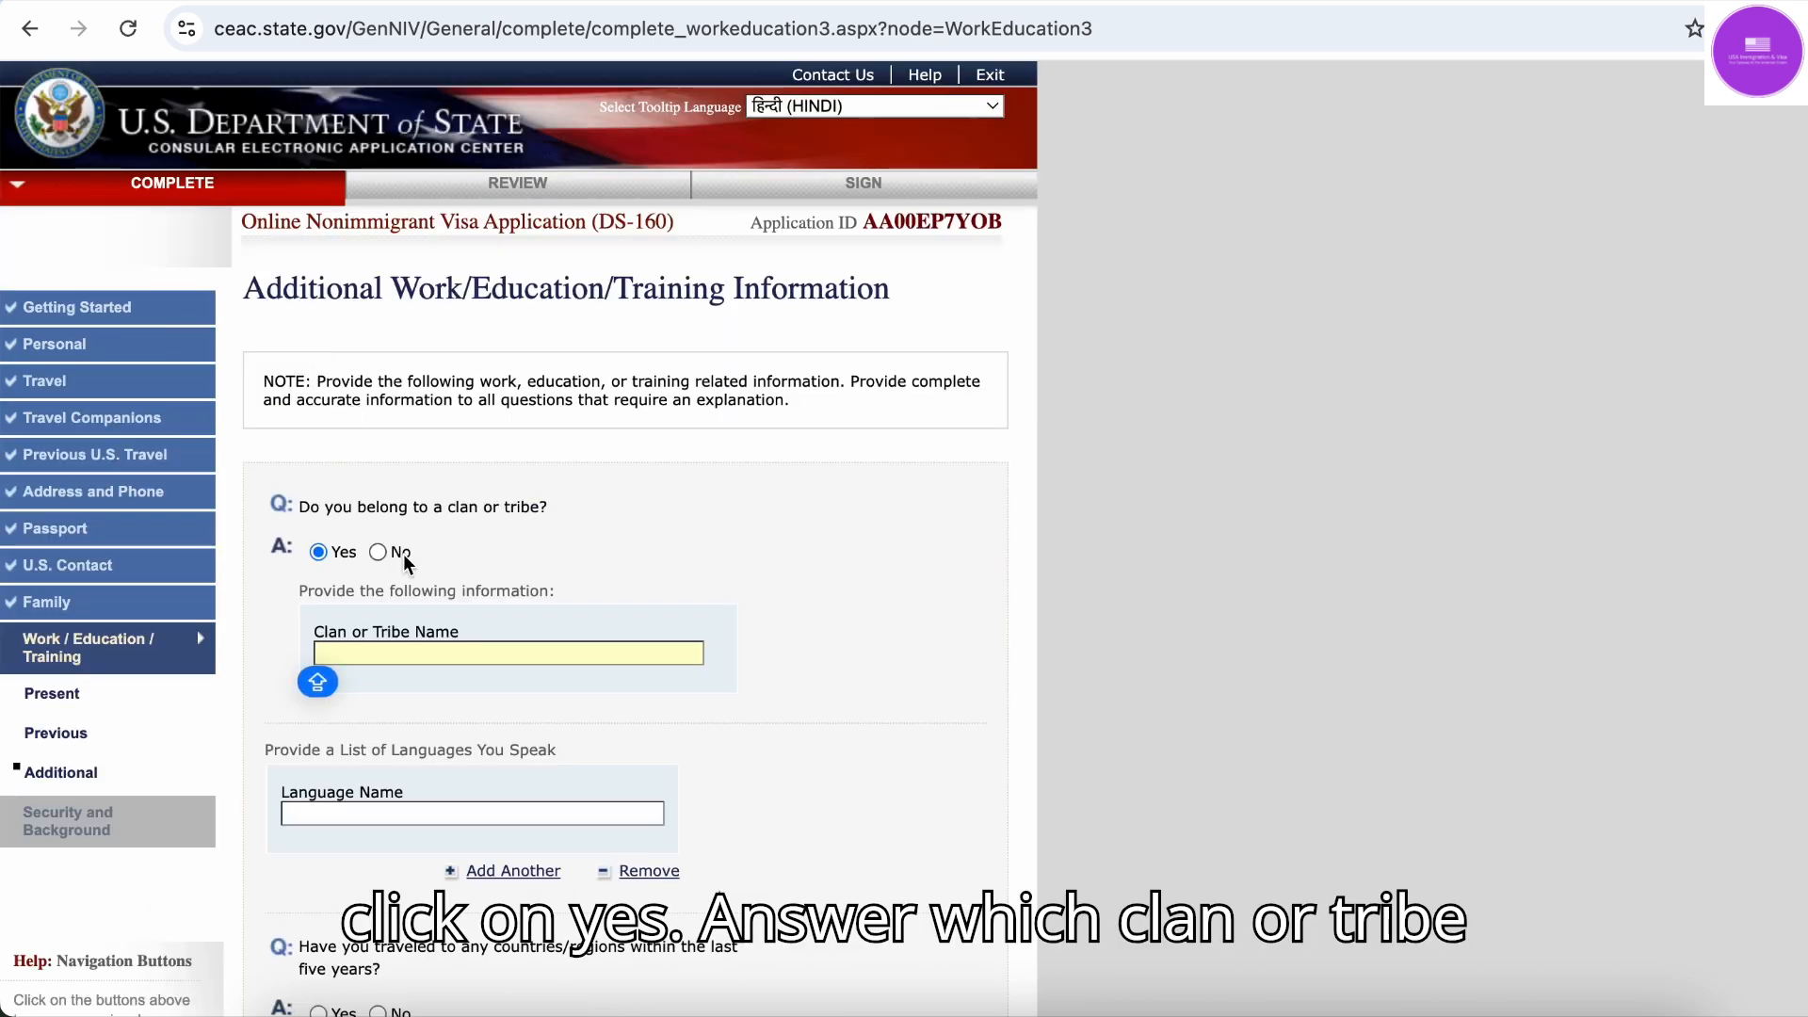
Change the clan or tribe answer to No and enter English as the first language spoken
scroll(407, 563, "down", 1)
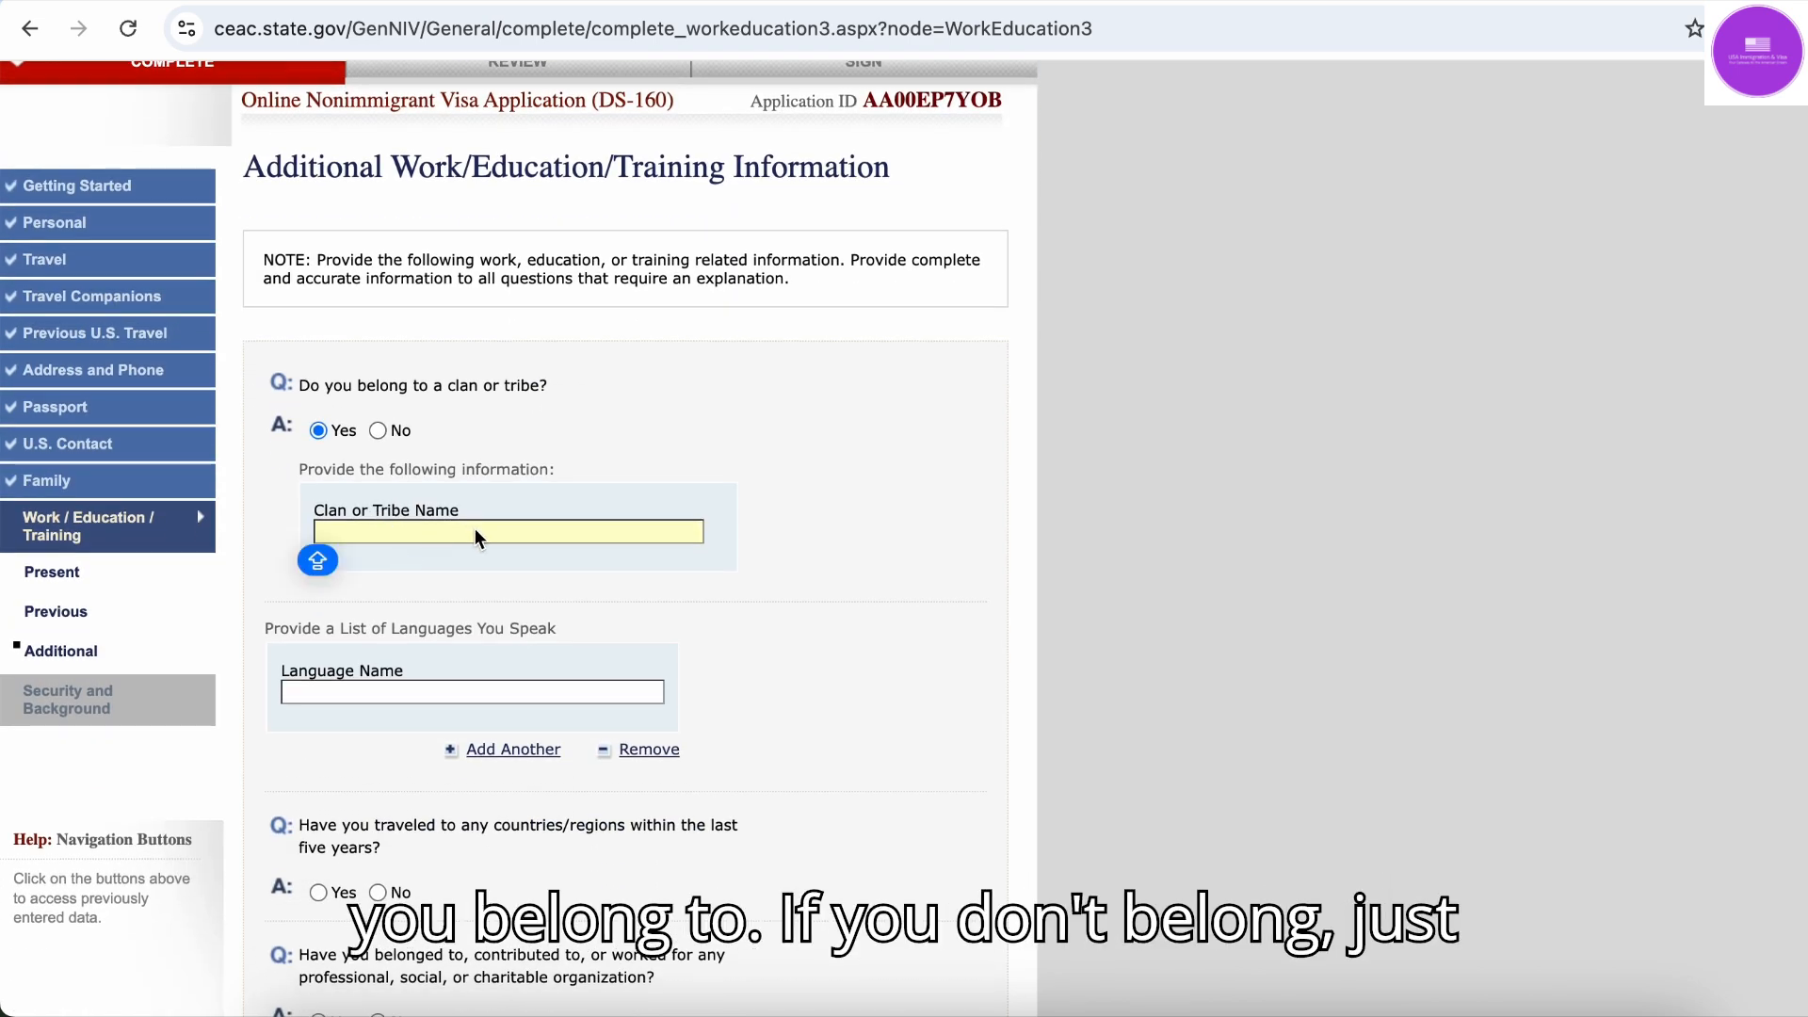
left_click(378, 431)
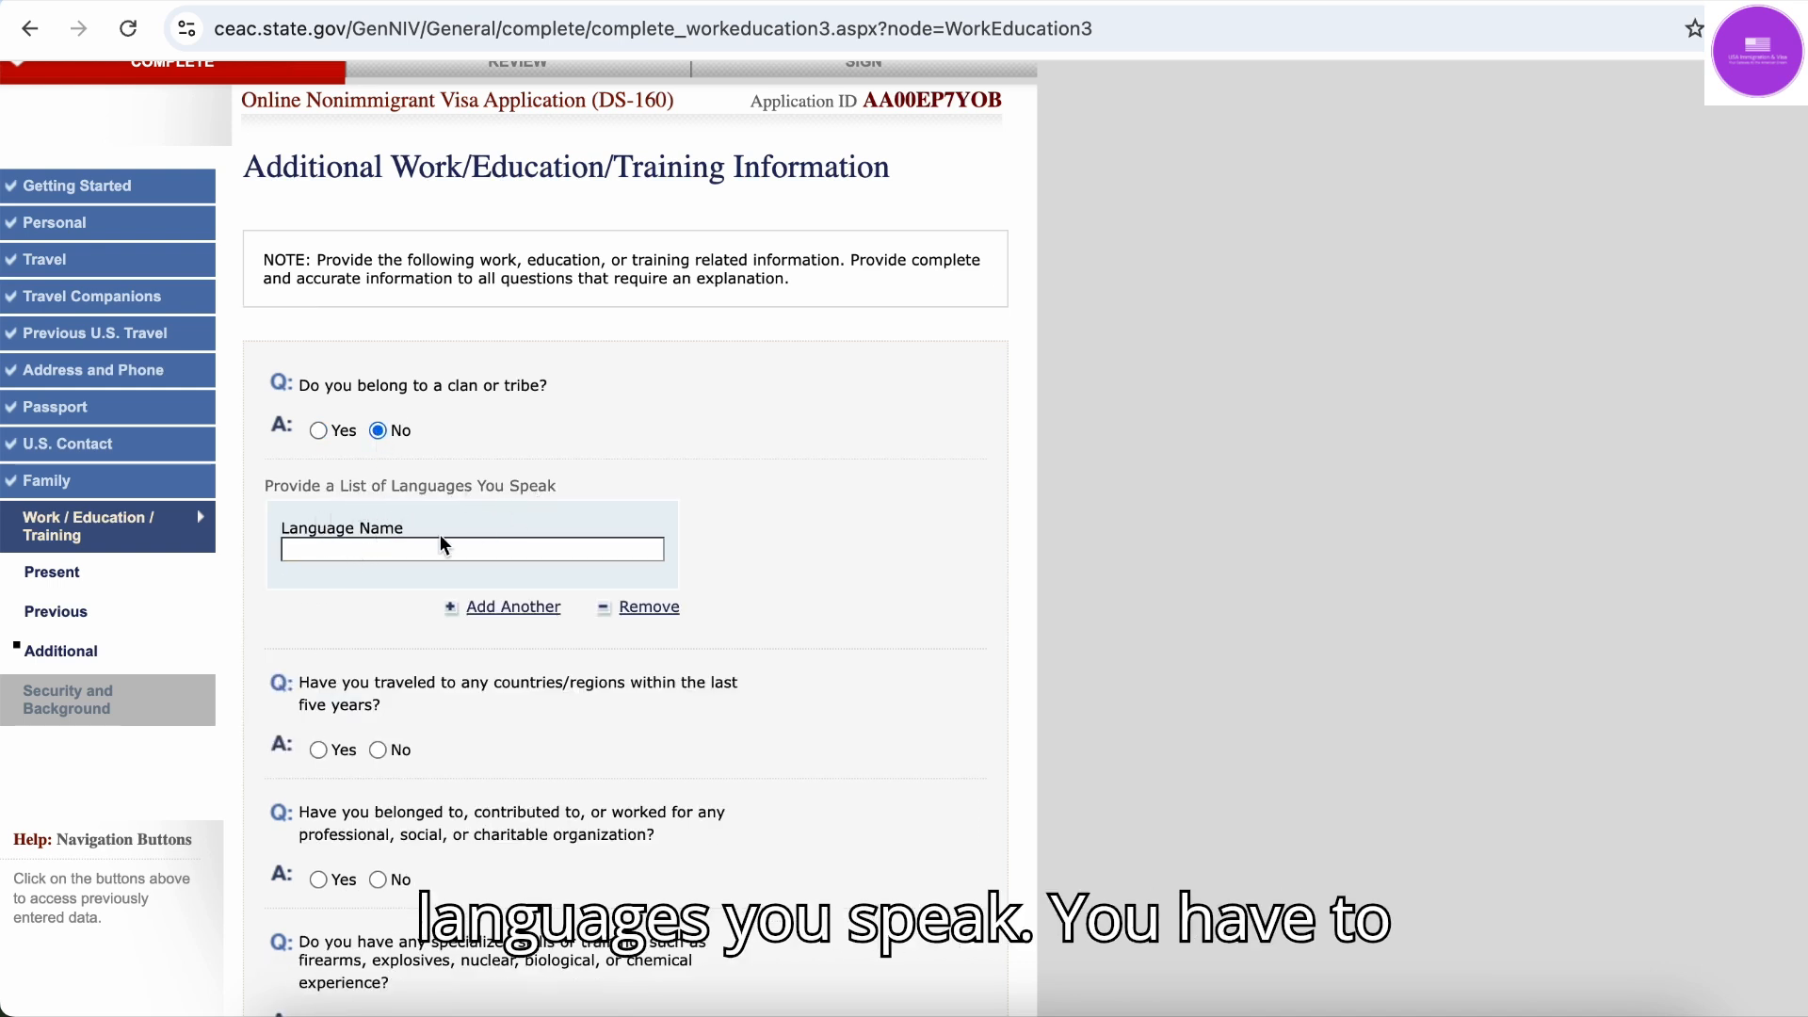
left_click(392, 563)
left_click(443, 595)
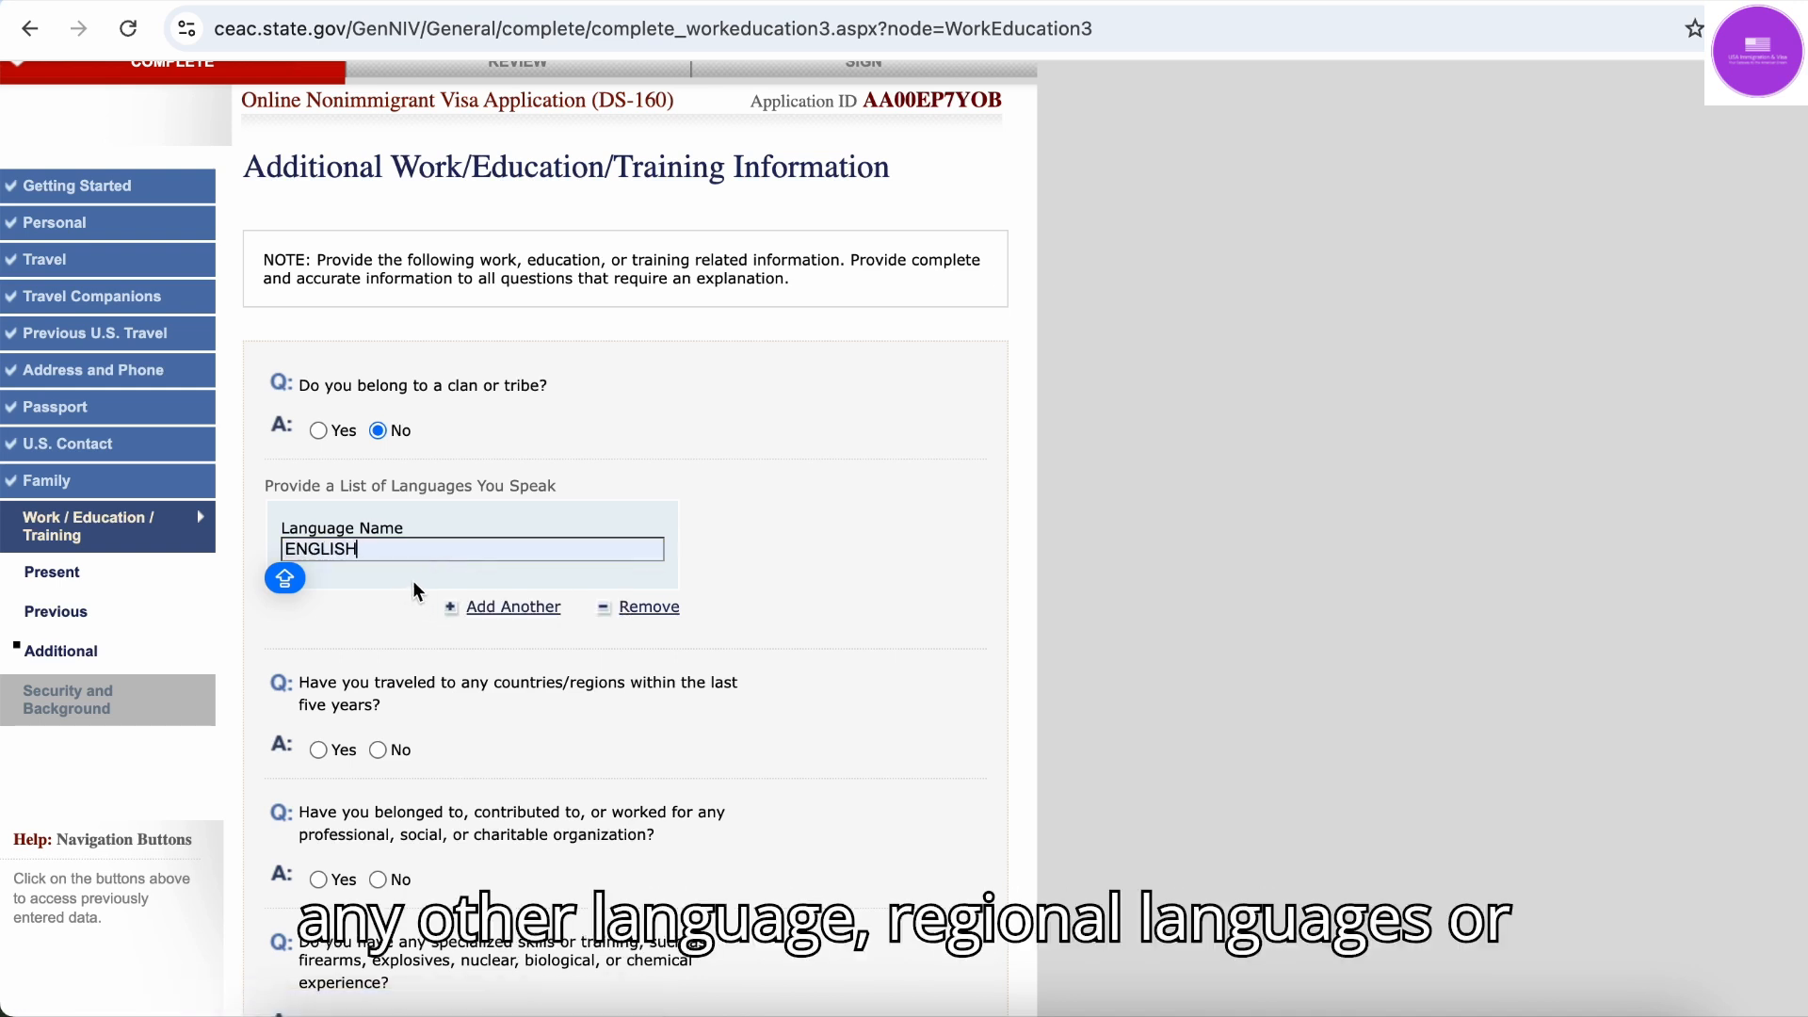
Add a second entry to the list of languages spoken and set it to Hindi
left_click(497, 608)
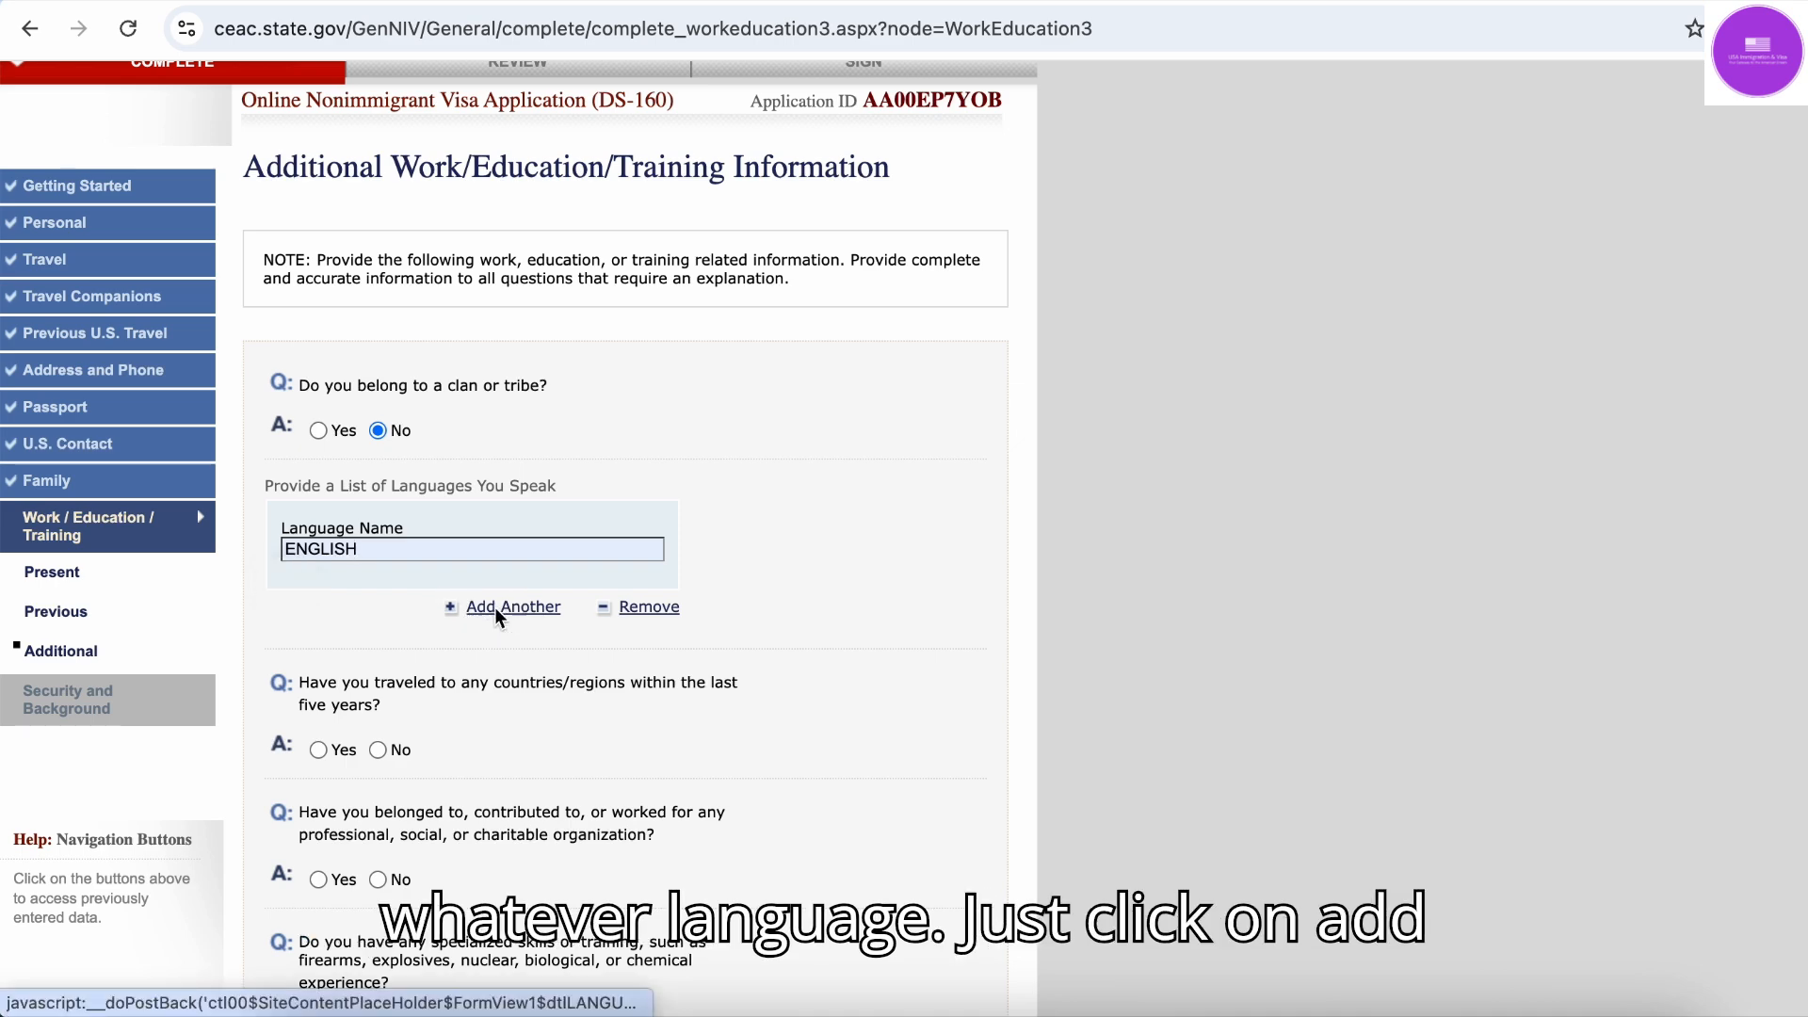
left_click(393, 821)
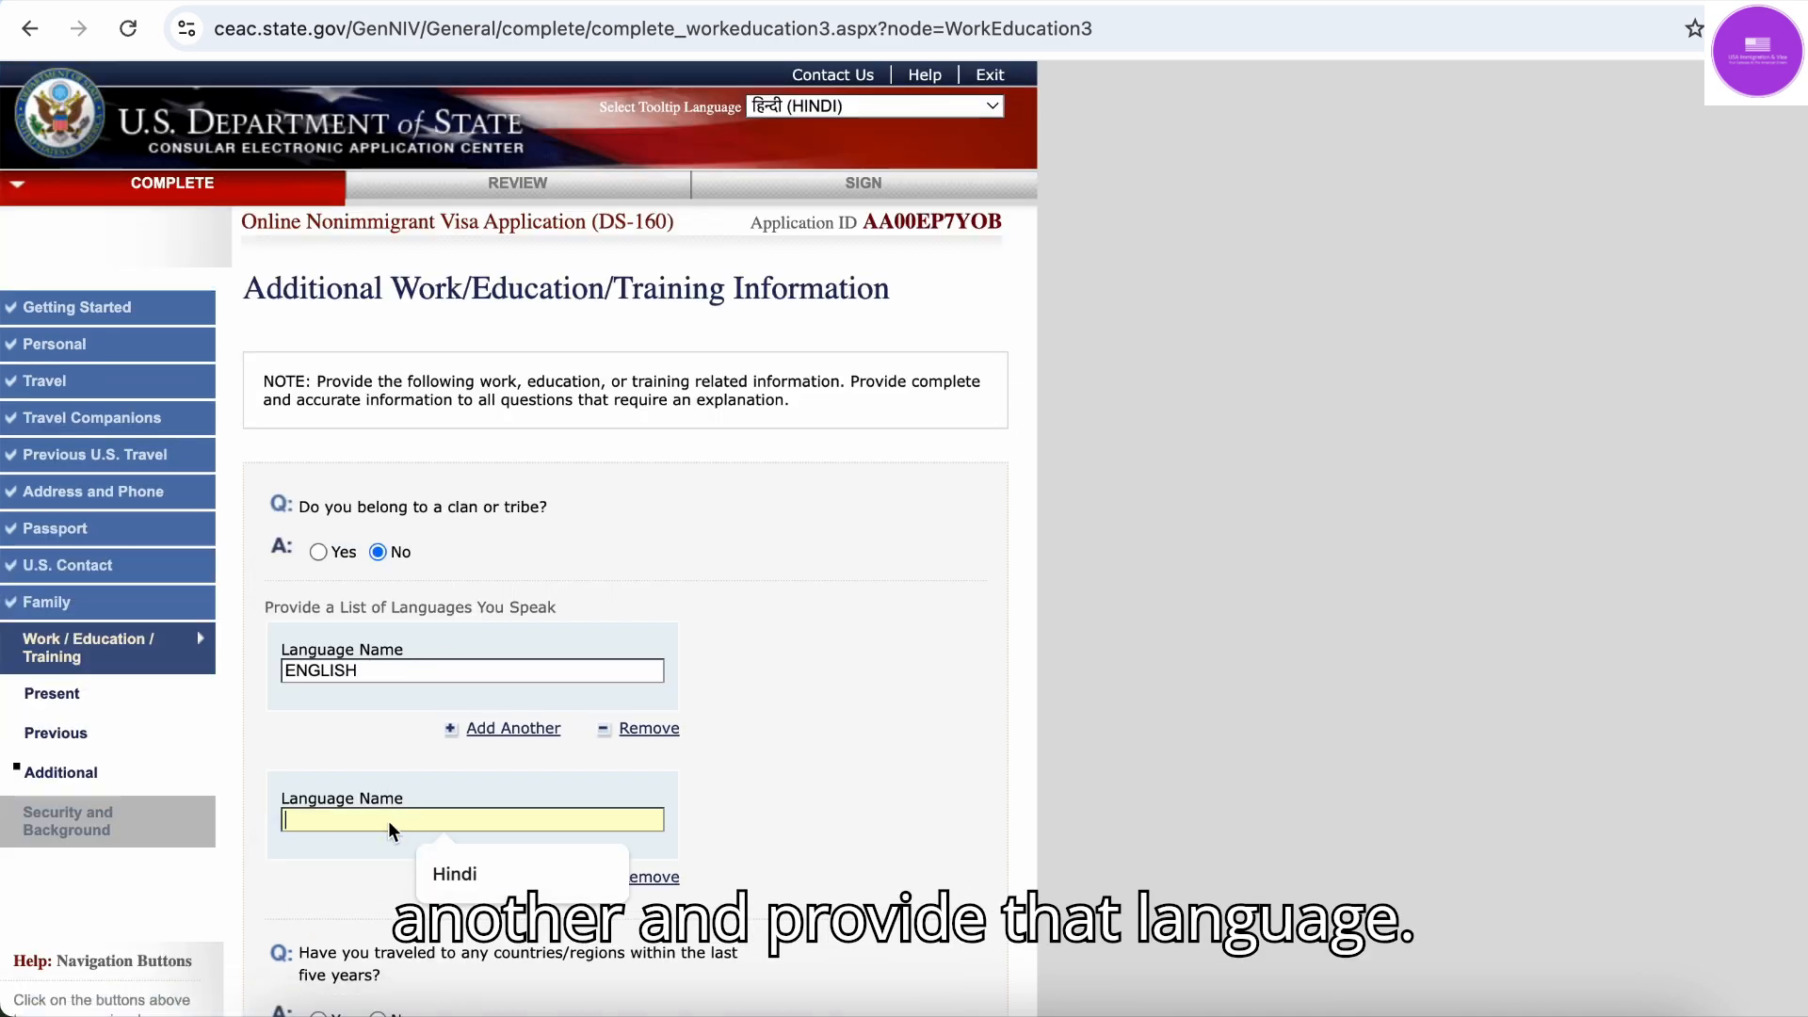
left_click(452, 865)
scroll(841, 694, "down", 4)
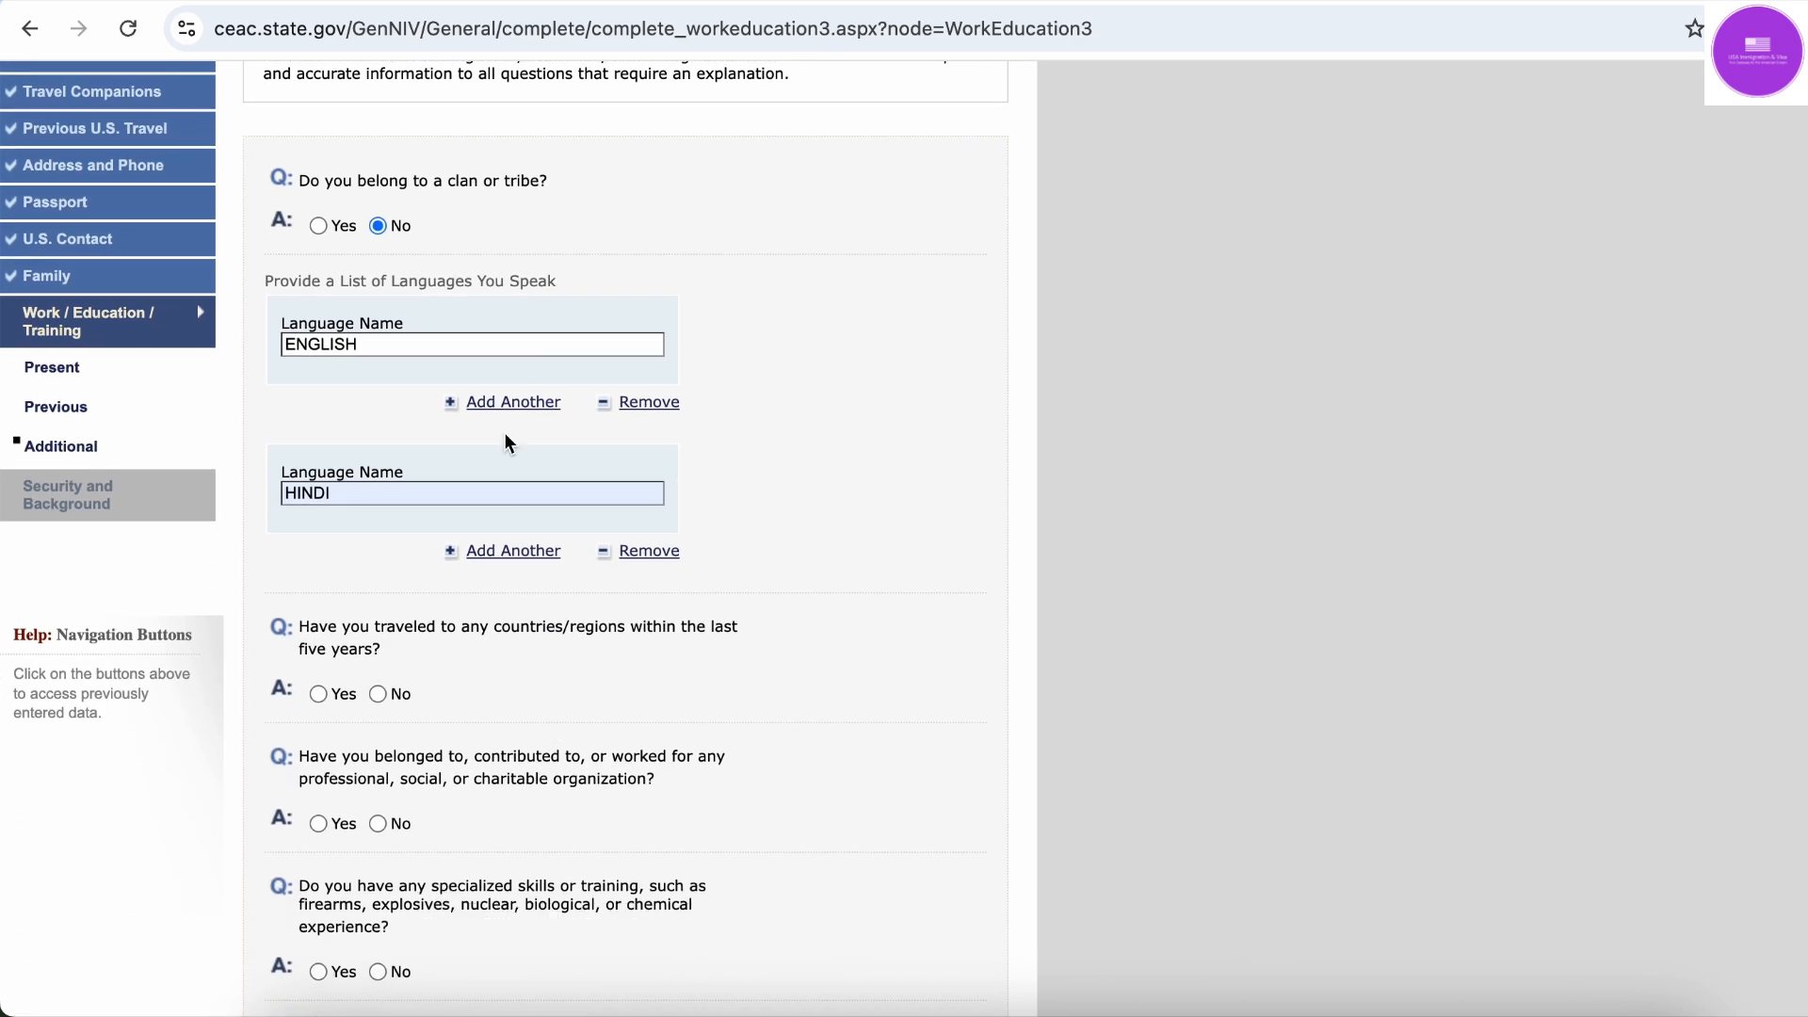
Answer Yes to having traveled to any countries within the last five years and choose Australia as the country visited
scroll(427, 494, "down", 2)
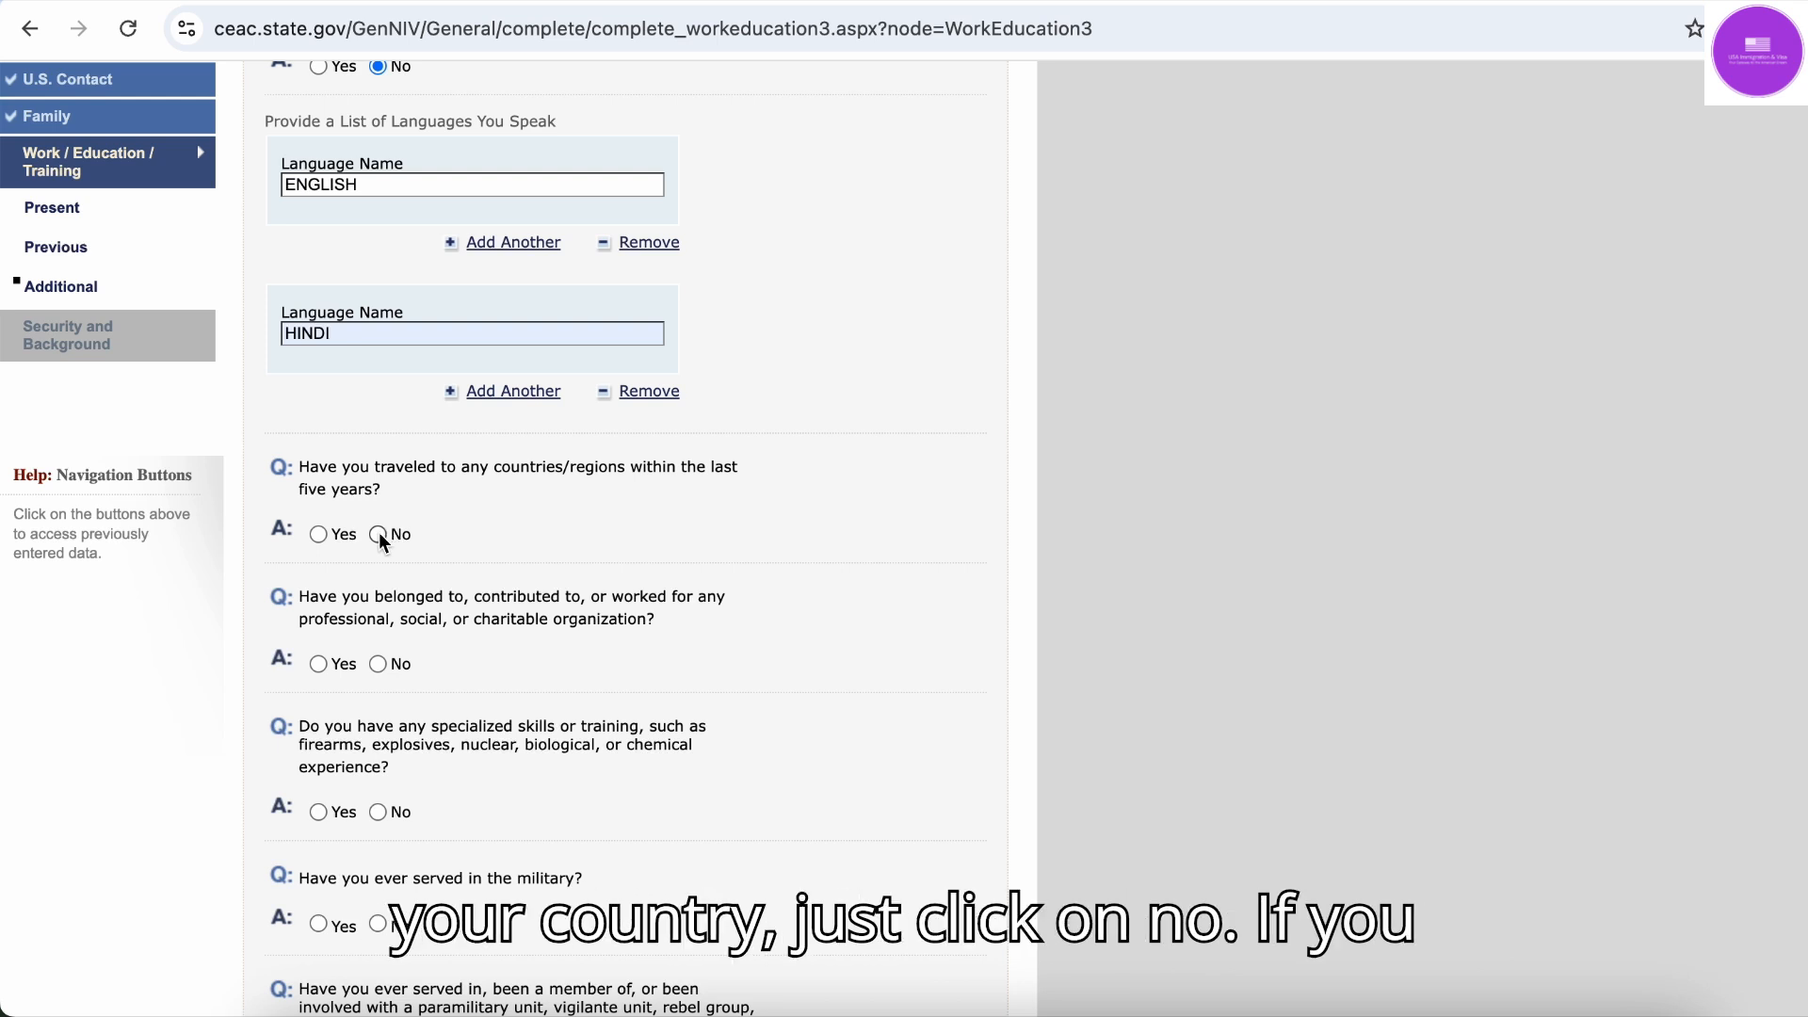
left_click(318, 534)
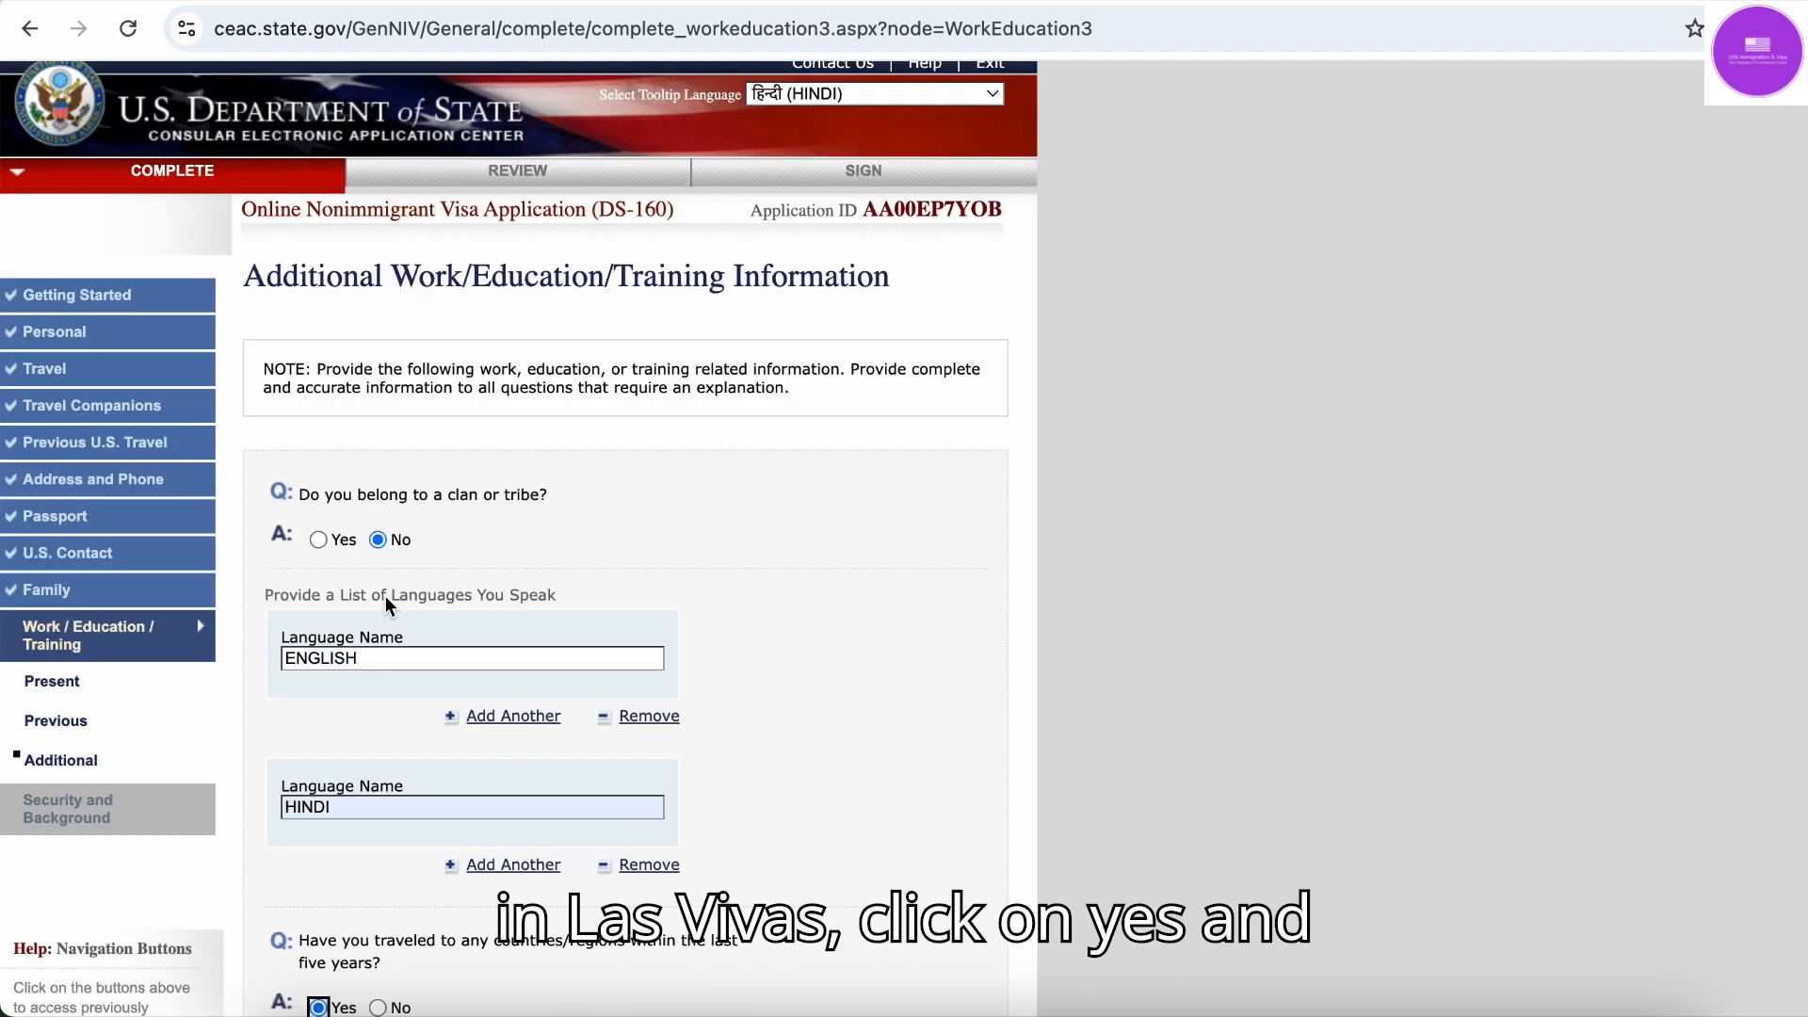
scroll(387, 606, "down", 2)
left_click(390, 517)
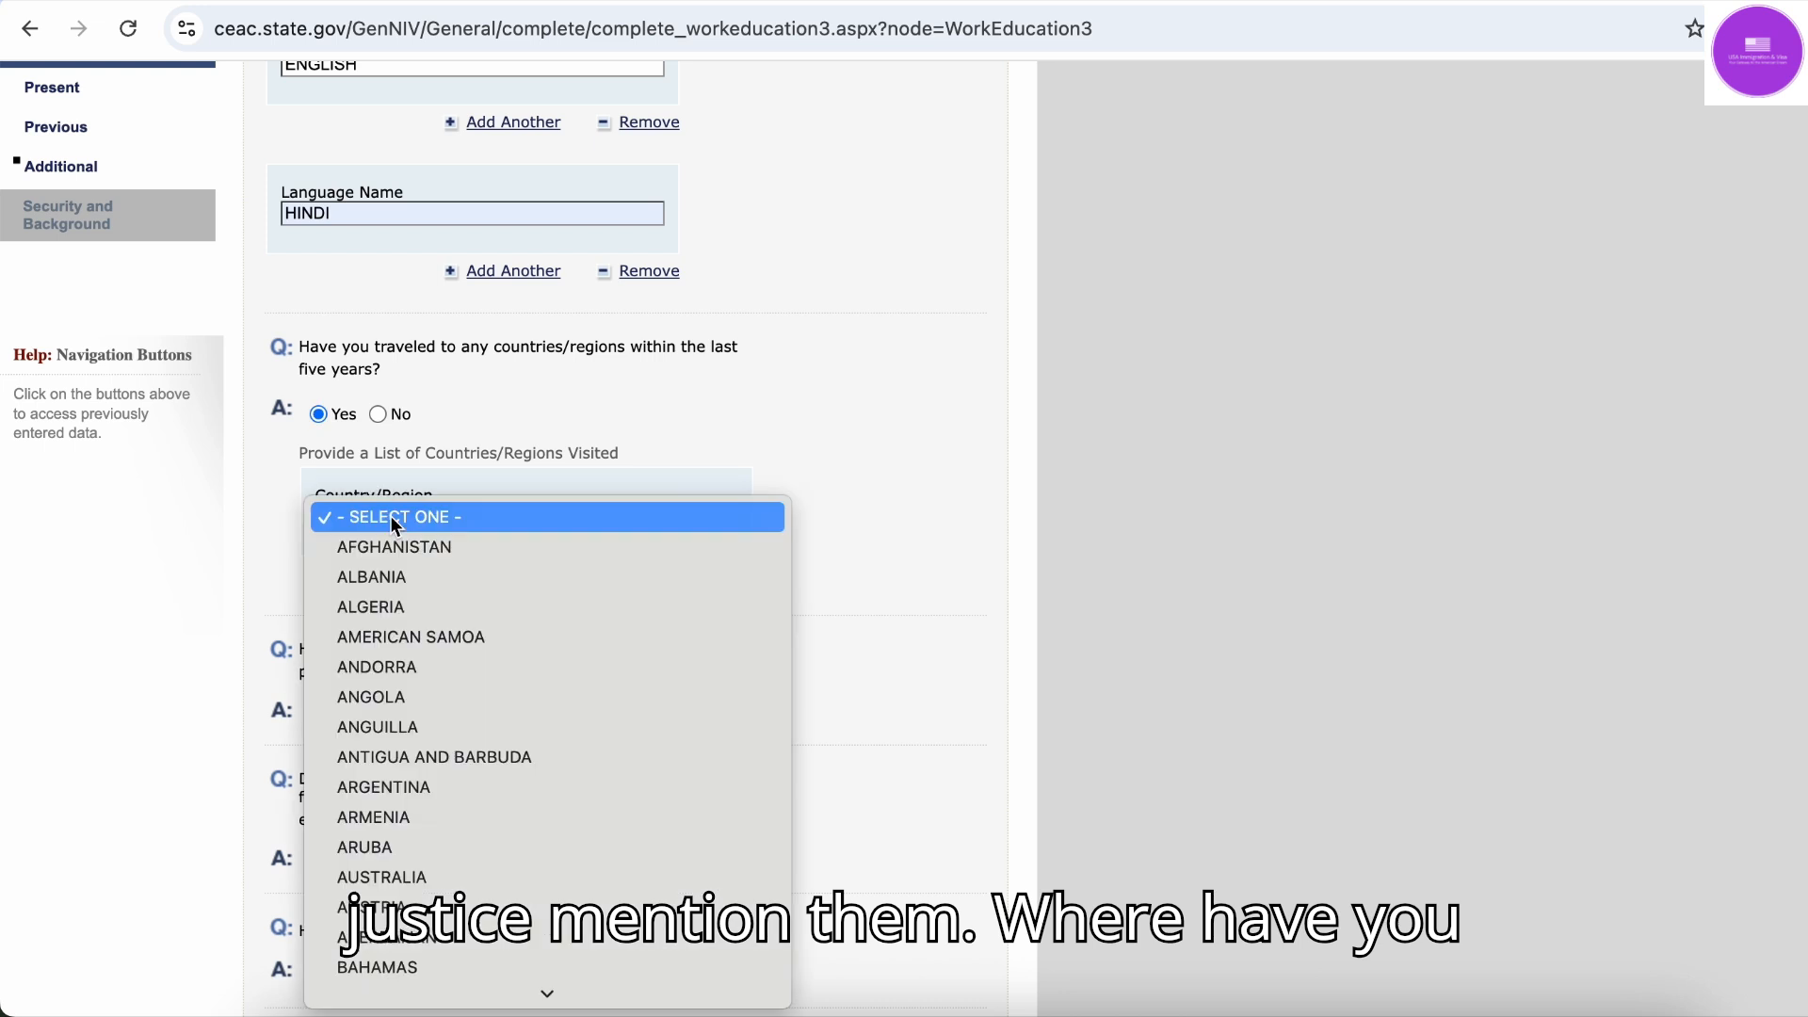
left_click(448, 875)
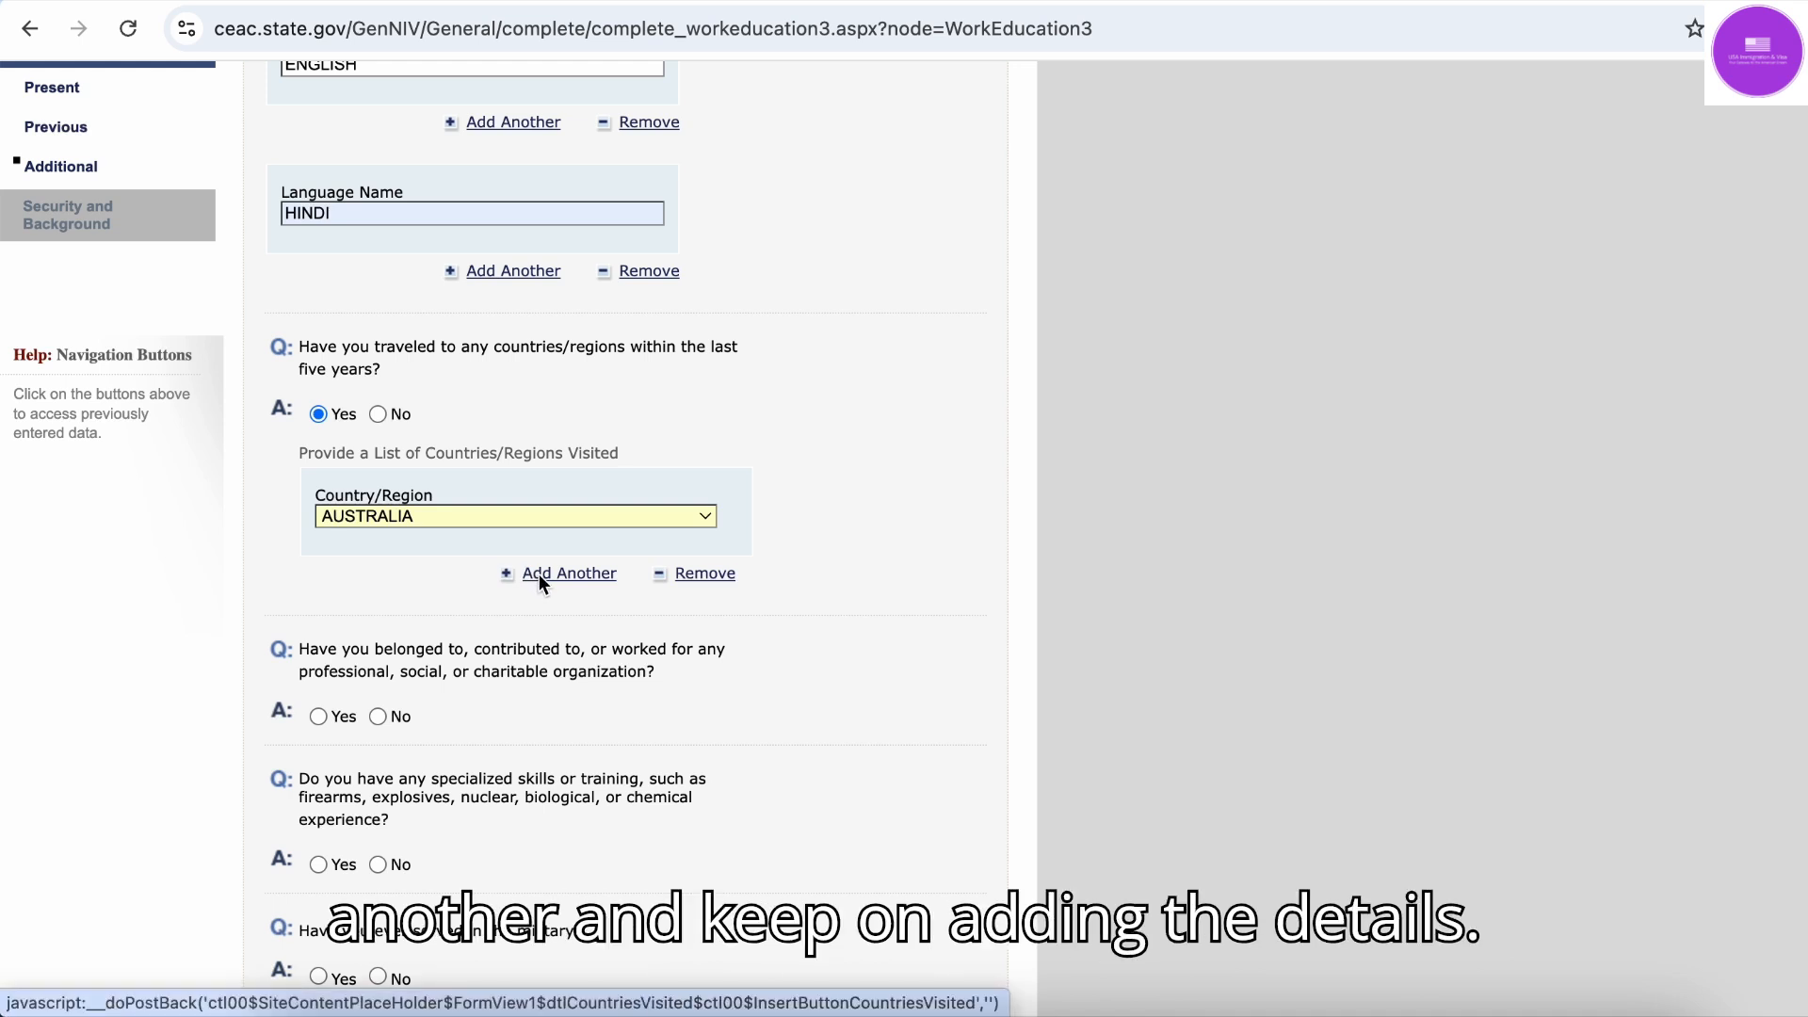
Answer No to travel within the last five years and No to involvement with professional, social or charitable organizations
left_click(383, 417)
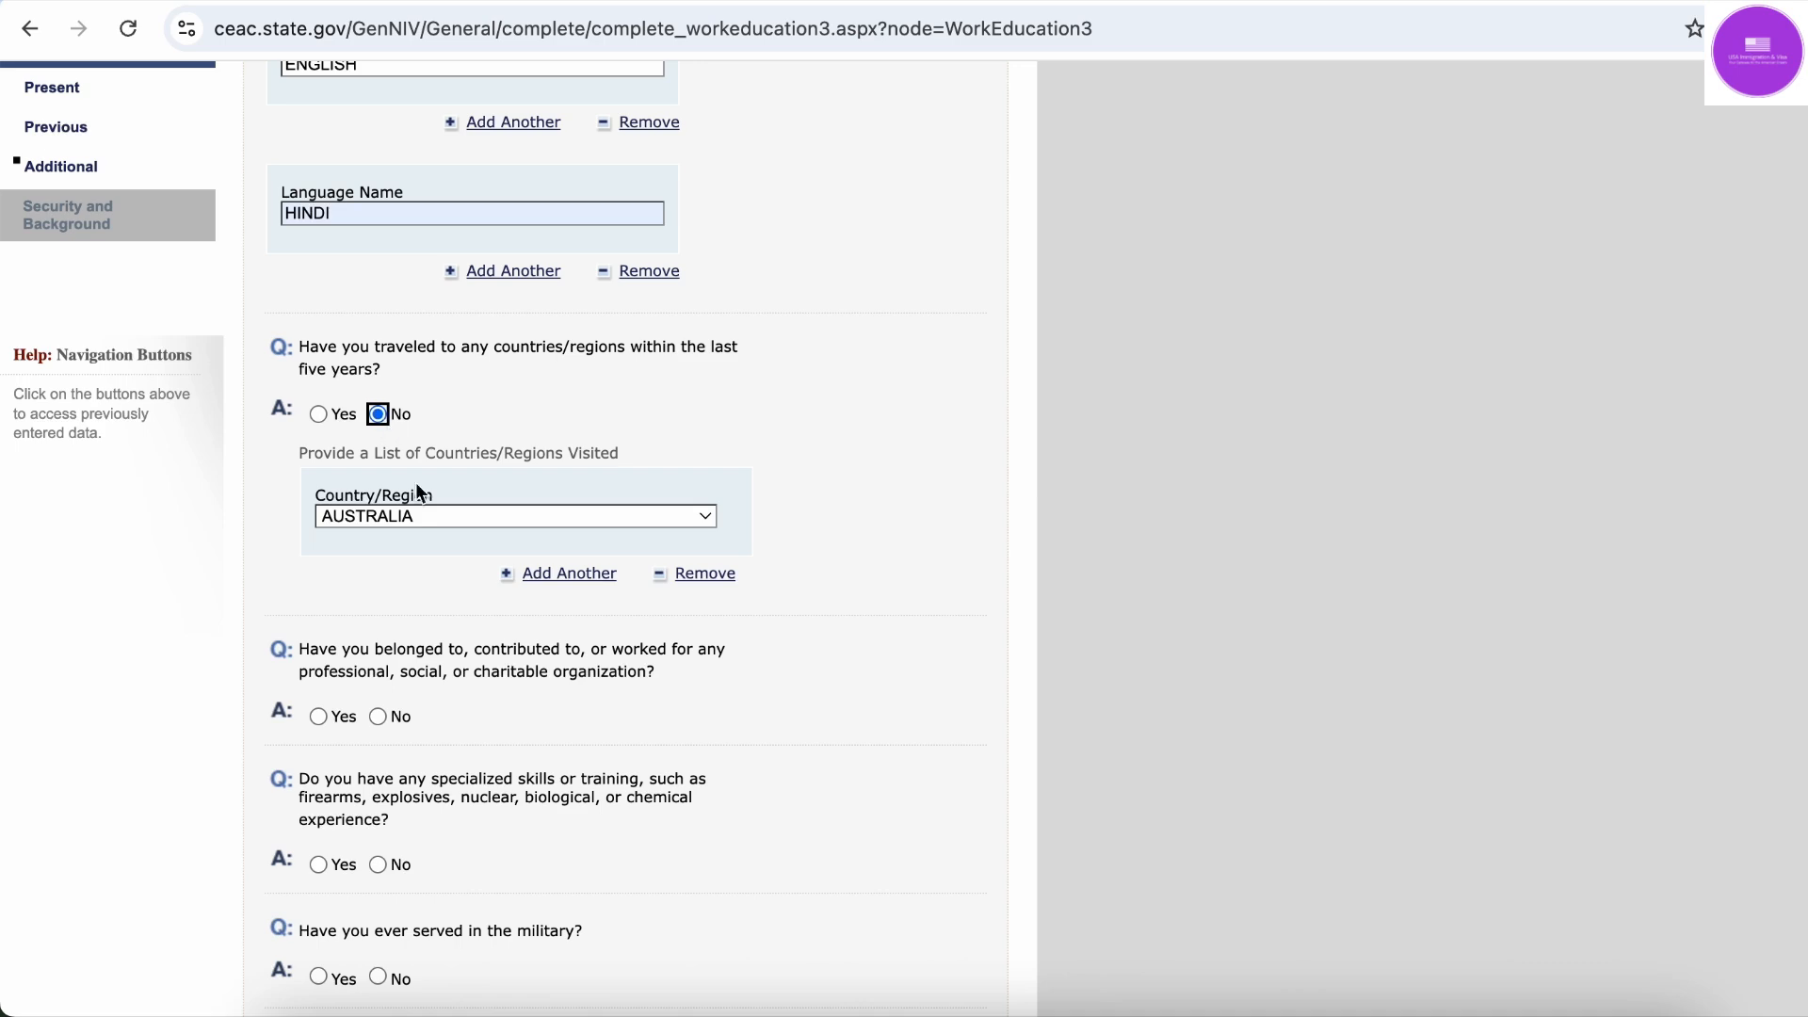
scroll(435, 550, "down", 7)
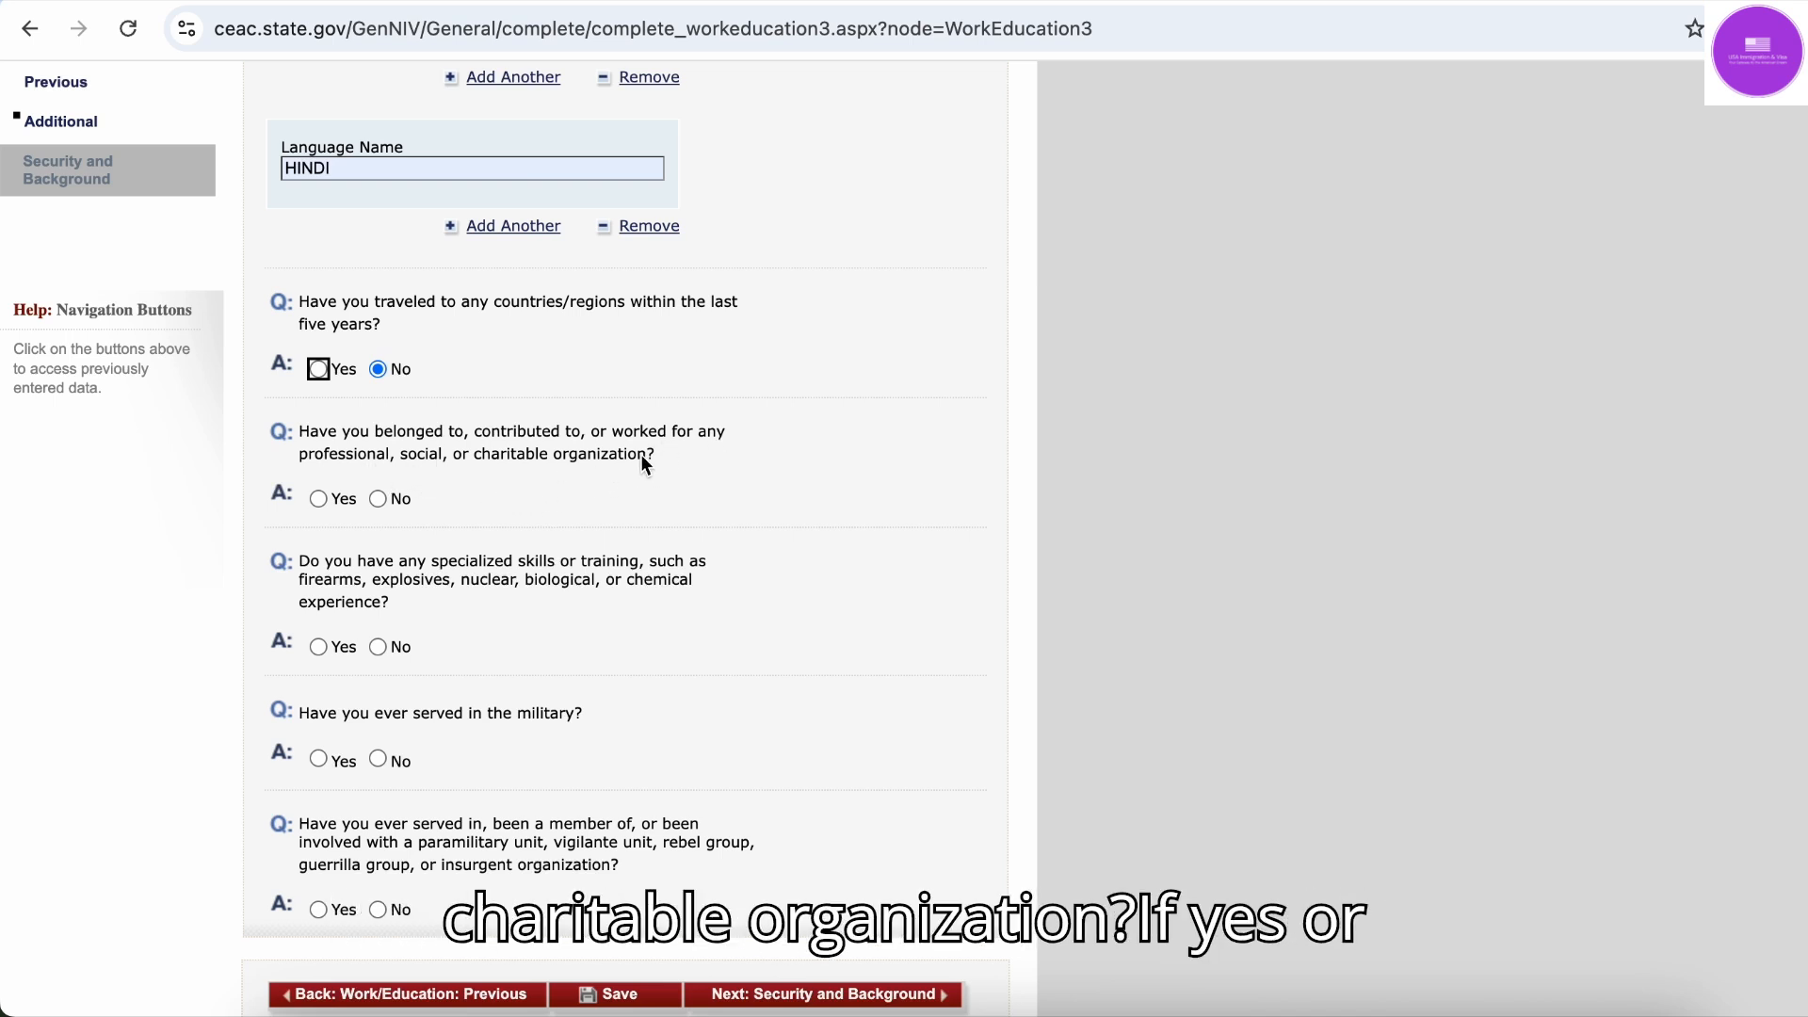
left_click(379, 499)
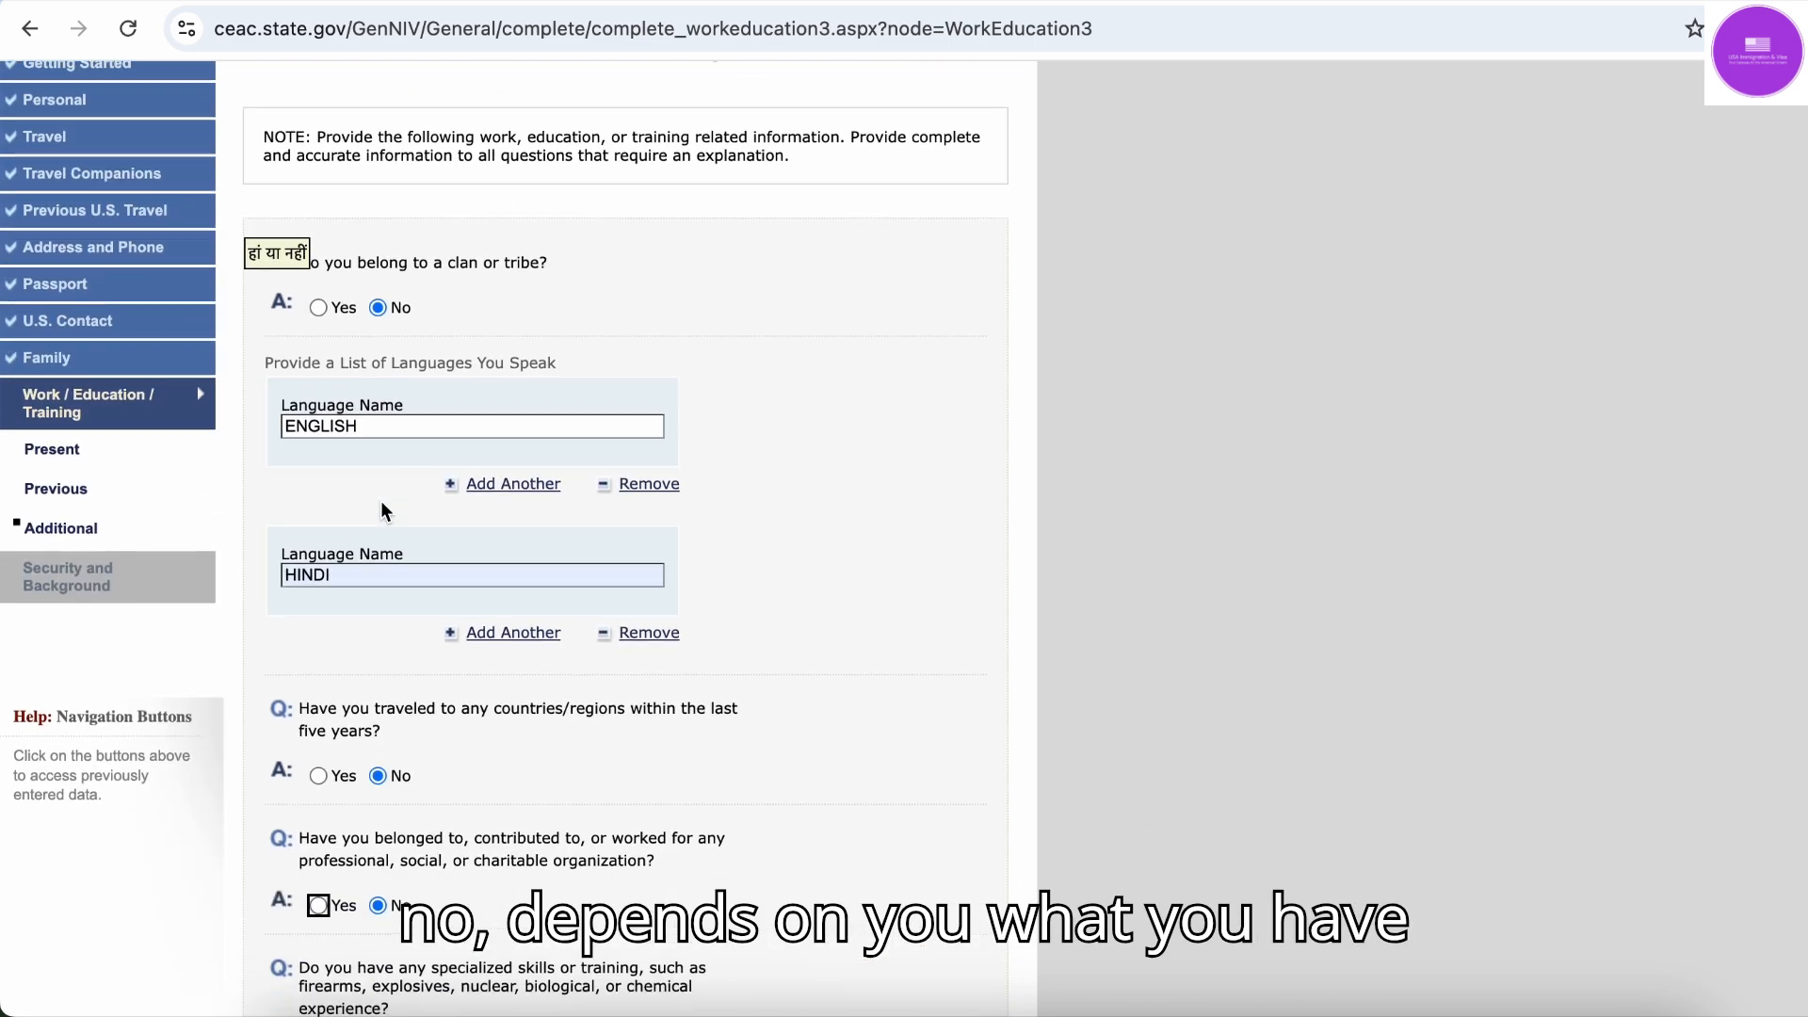
scroll(384, 511, "down", 5)
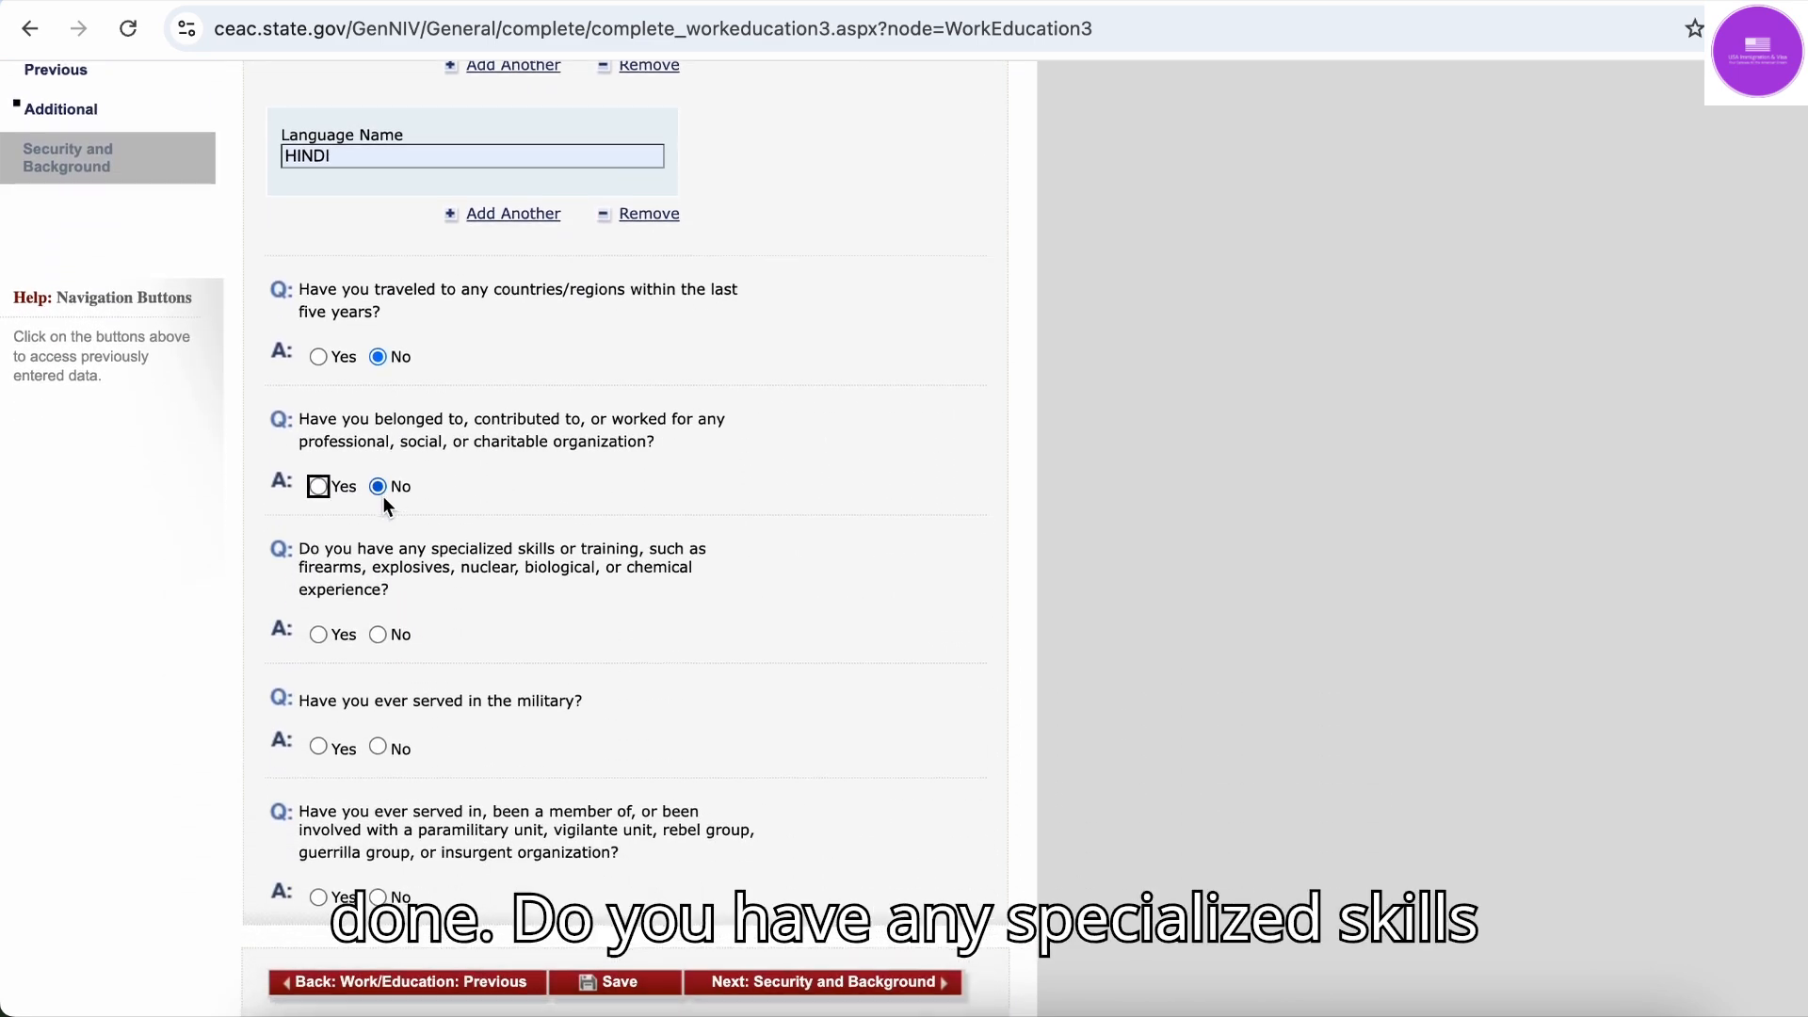
Answer No to the questions on specialized skills or training, military service, and paramilitary or insurgent group involvement
scroll(382, 506, "down", 1)
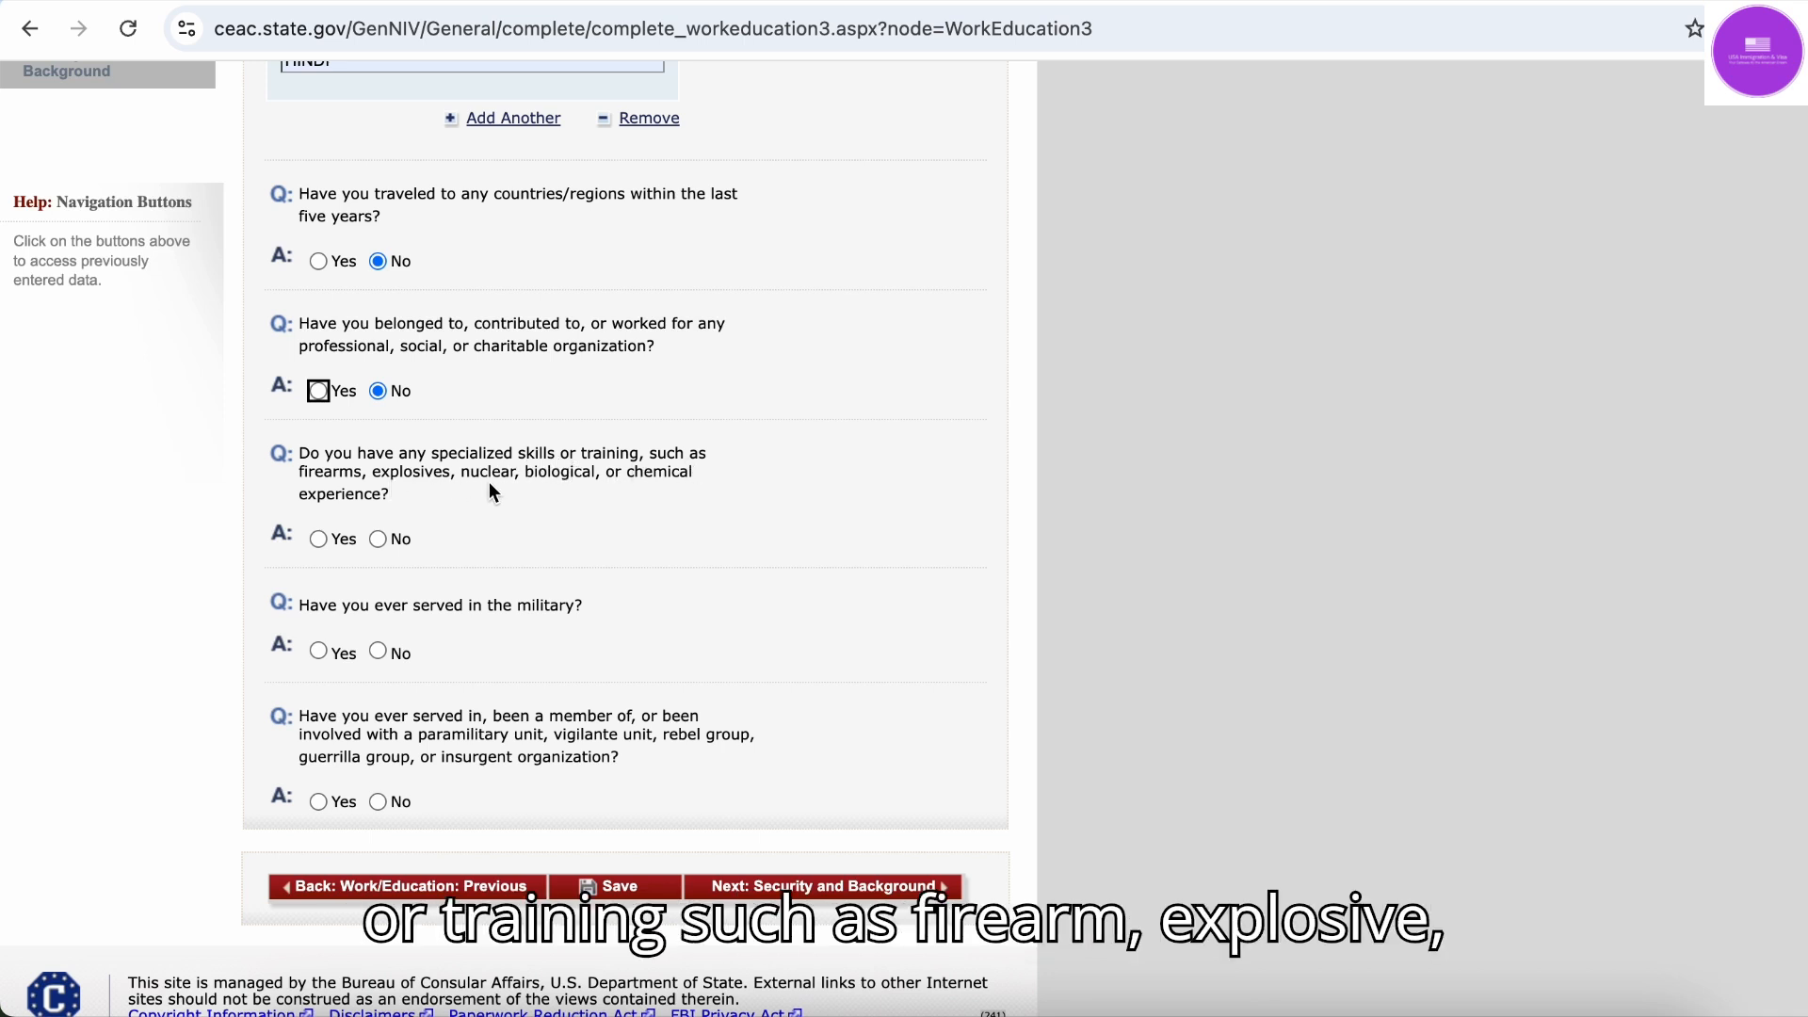
left_click(378, 539)
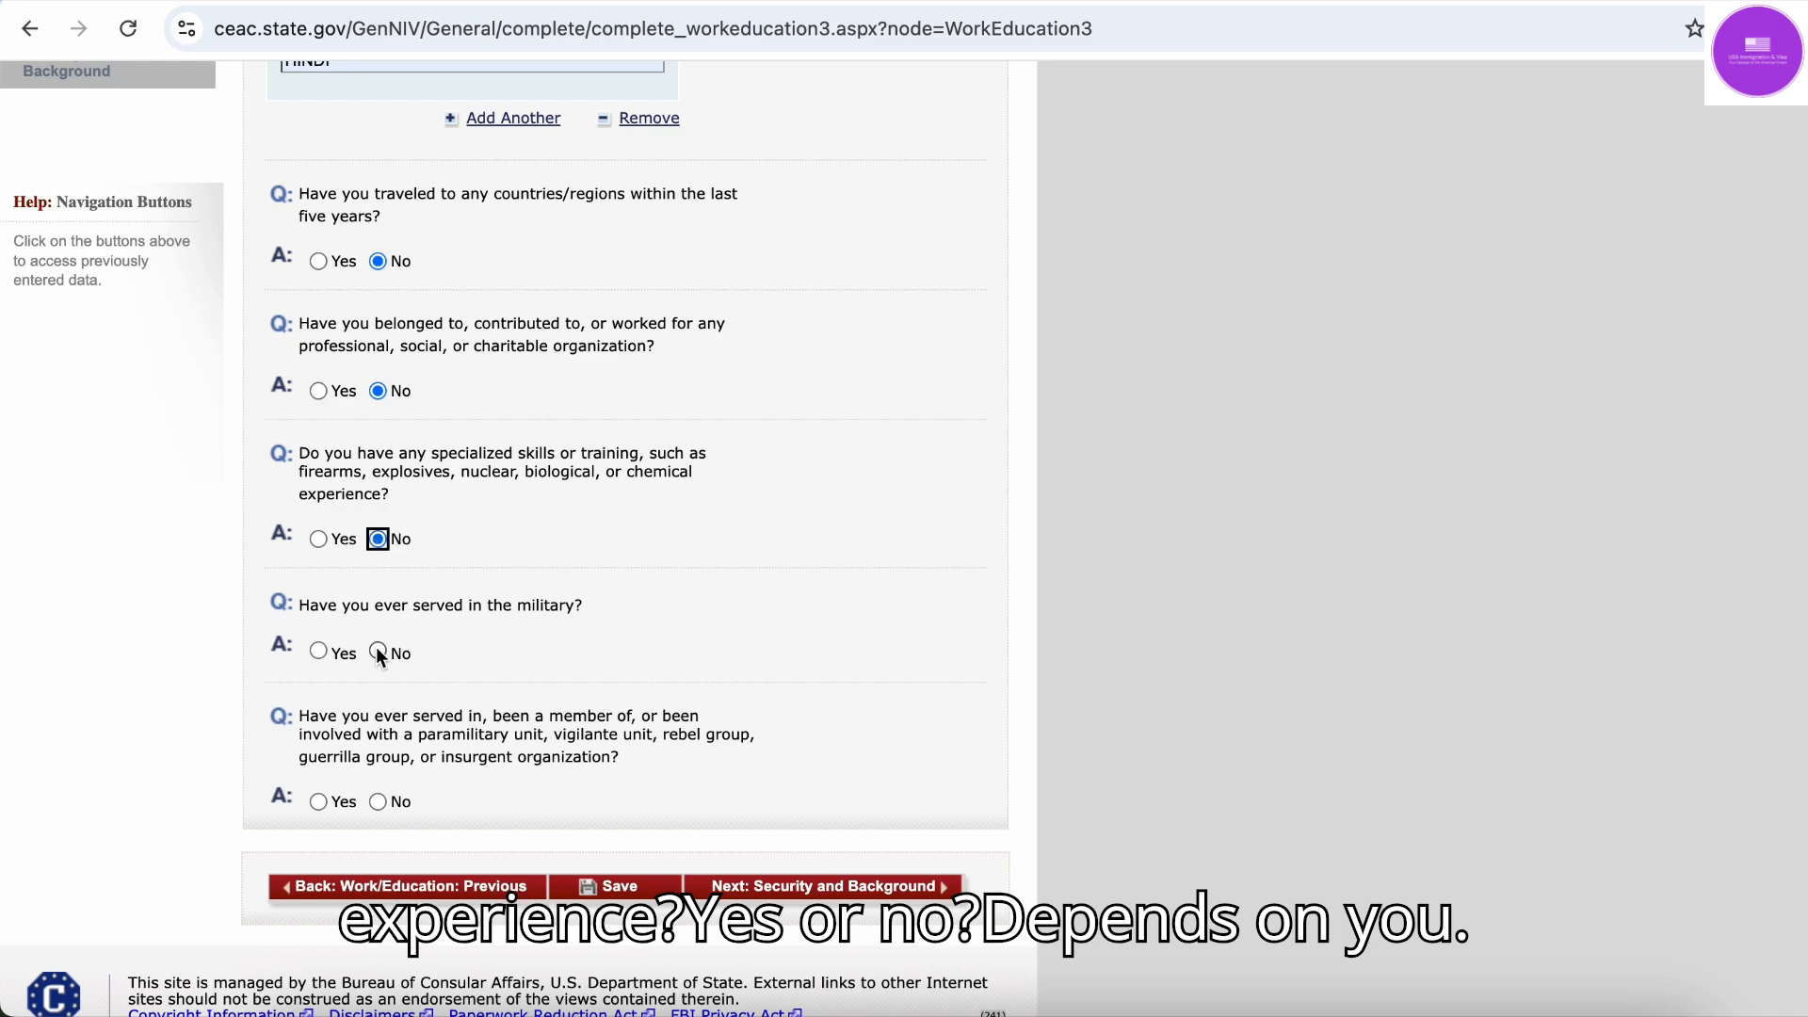
scroll(387, 642, "down", 2)
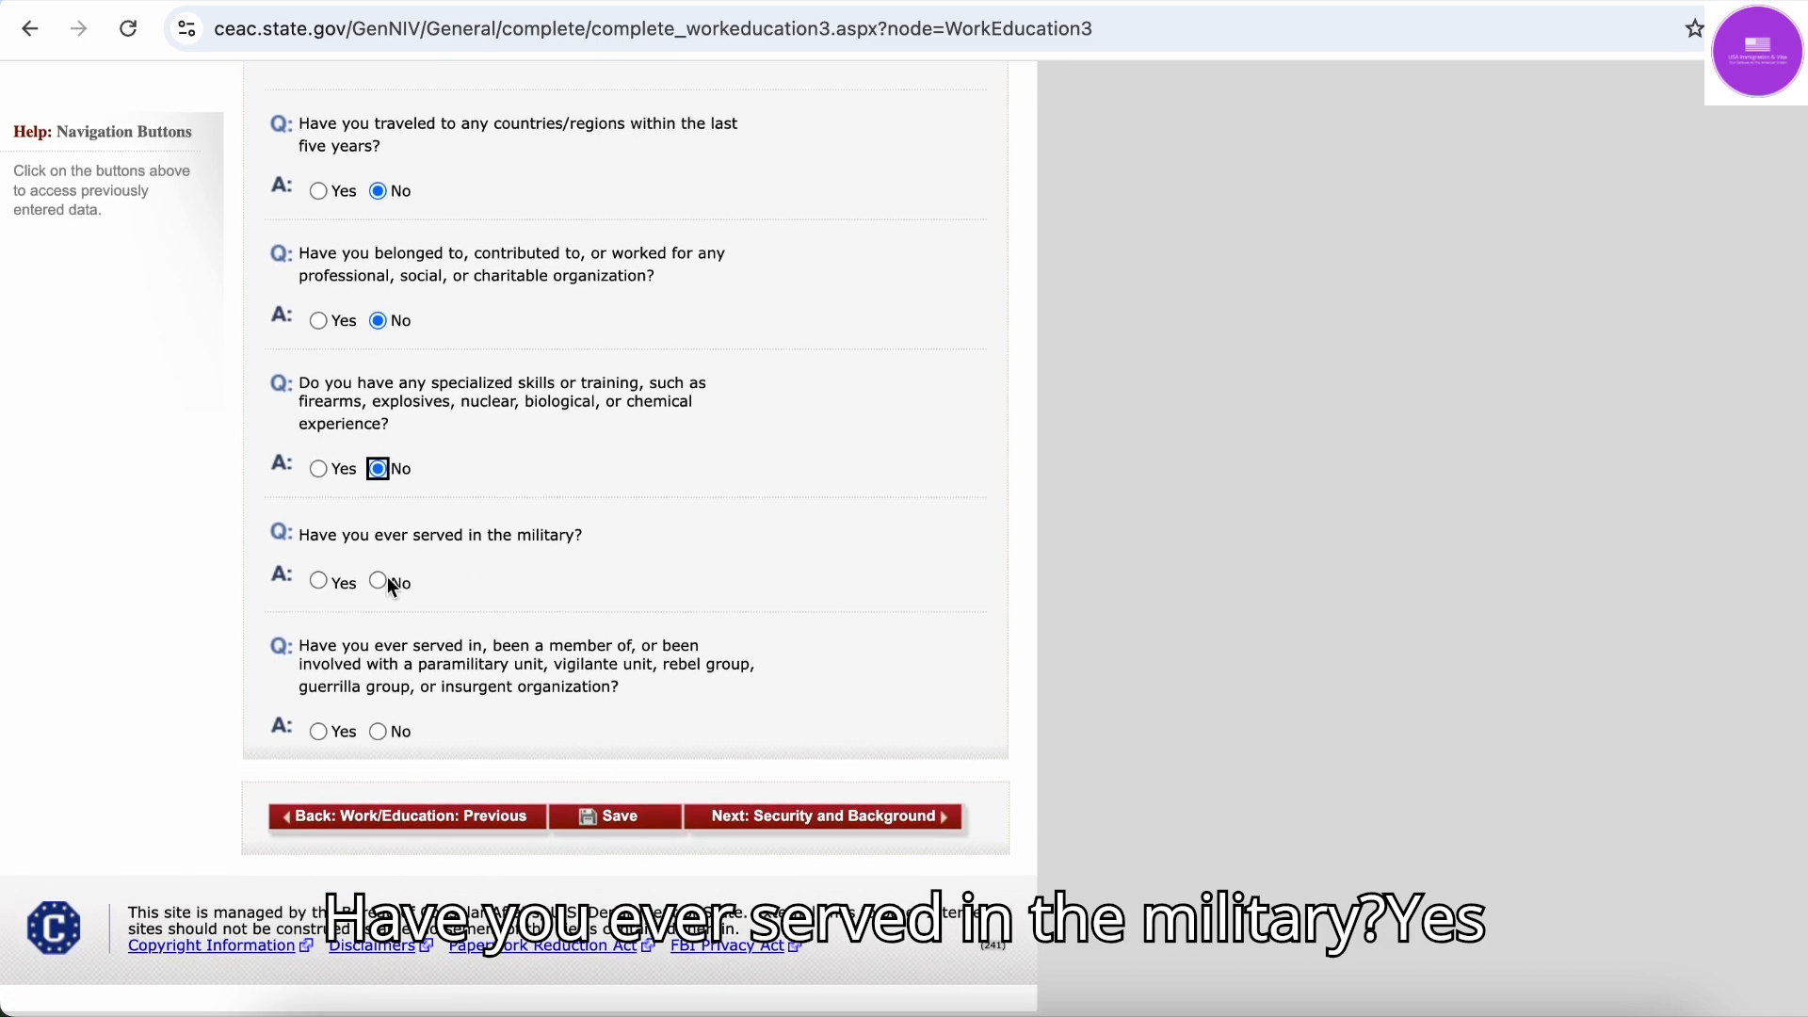
left_click(378, 581)
scroll(376, 586, "up", 5)
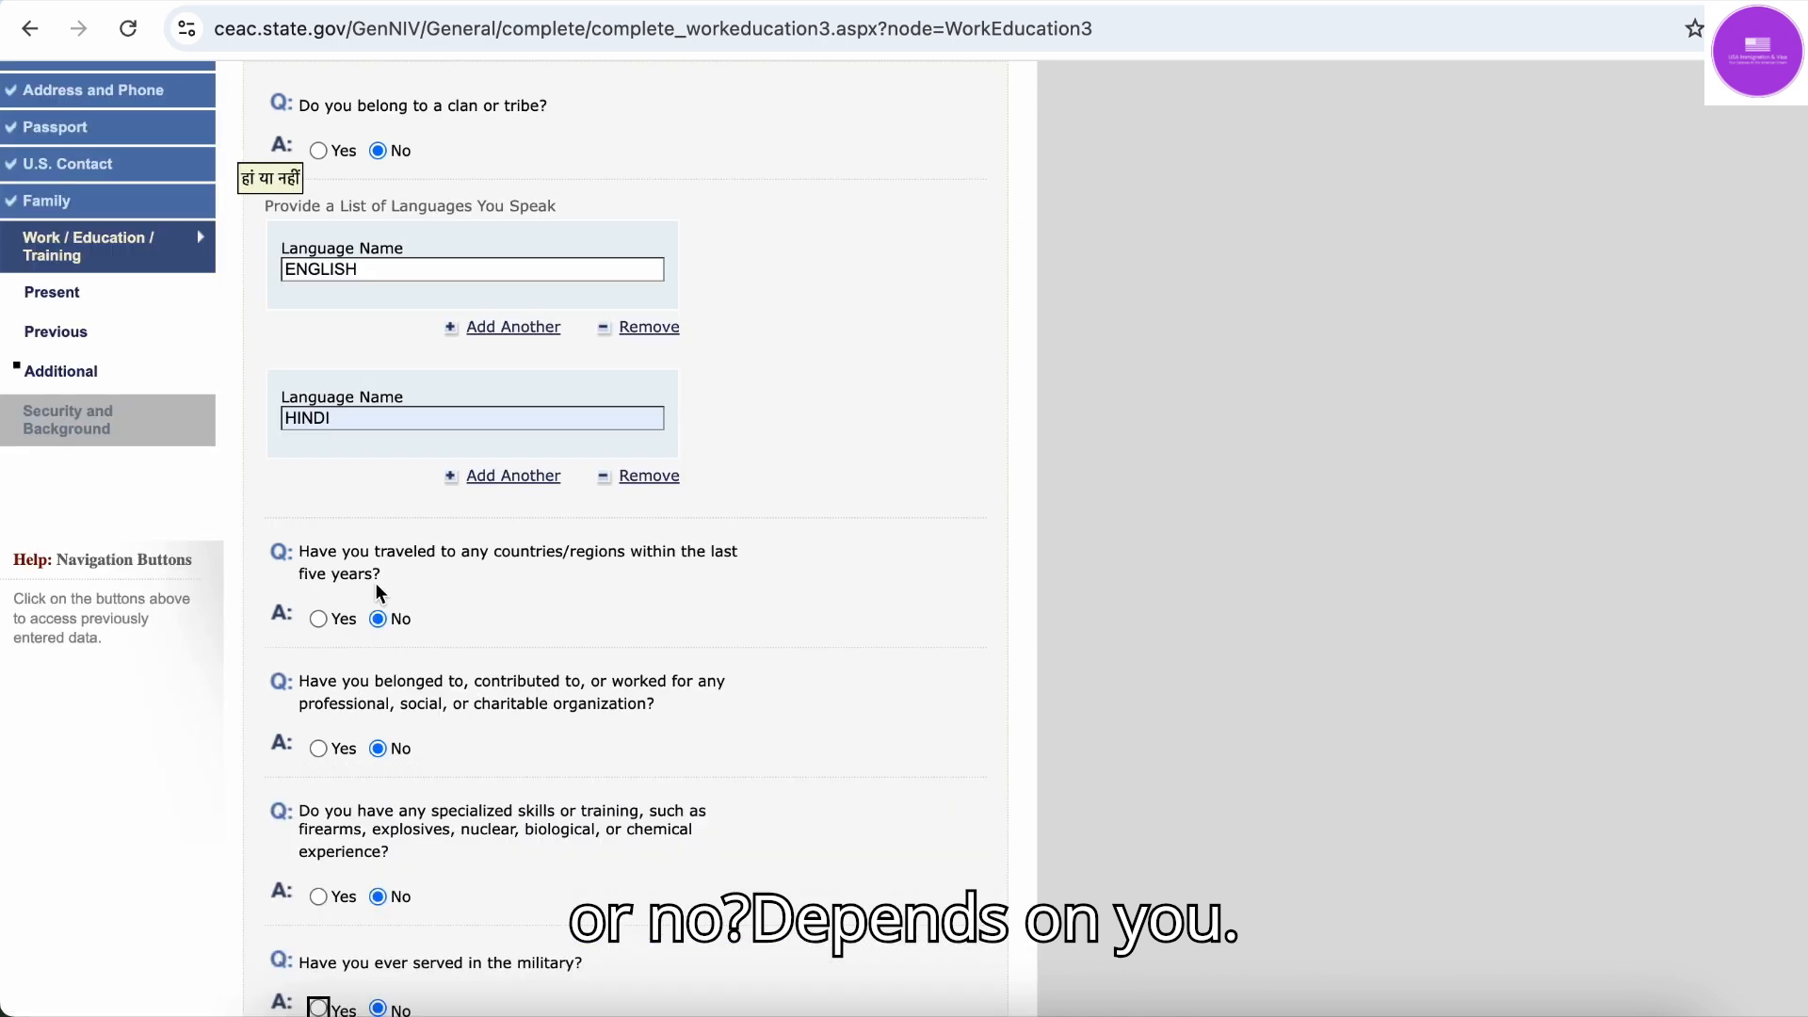
scroll(376, 591, "down", 5)
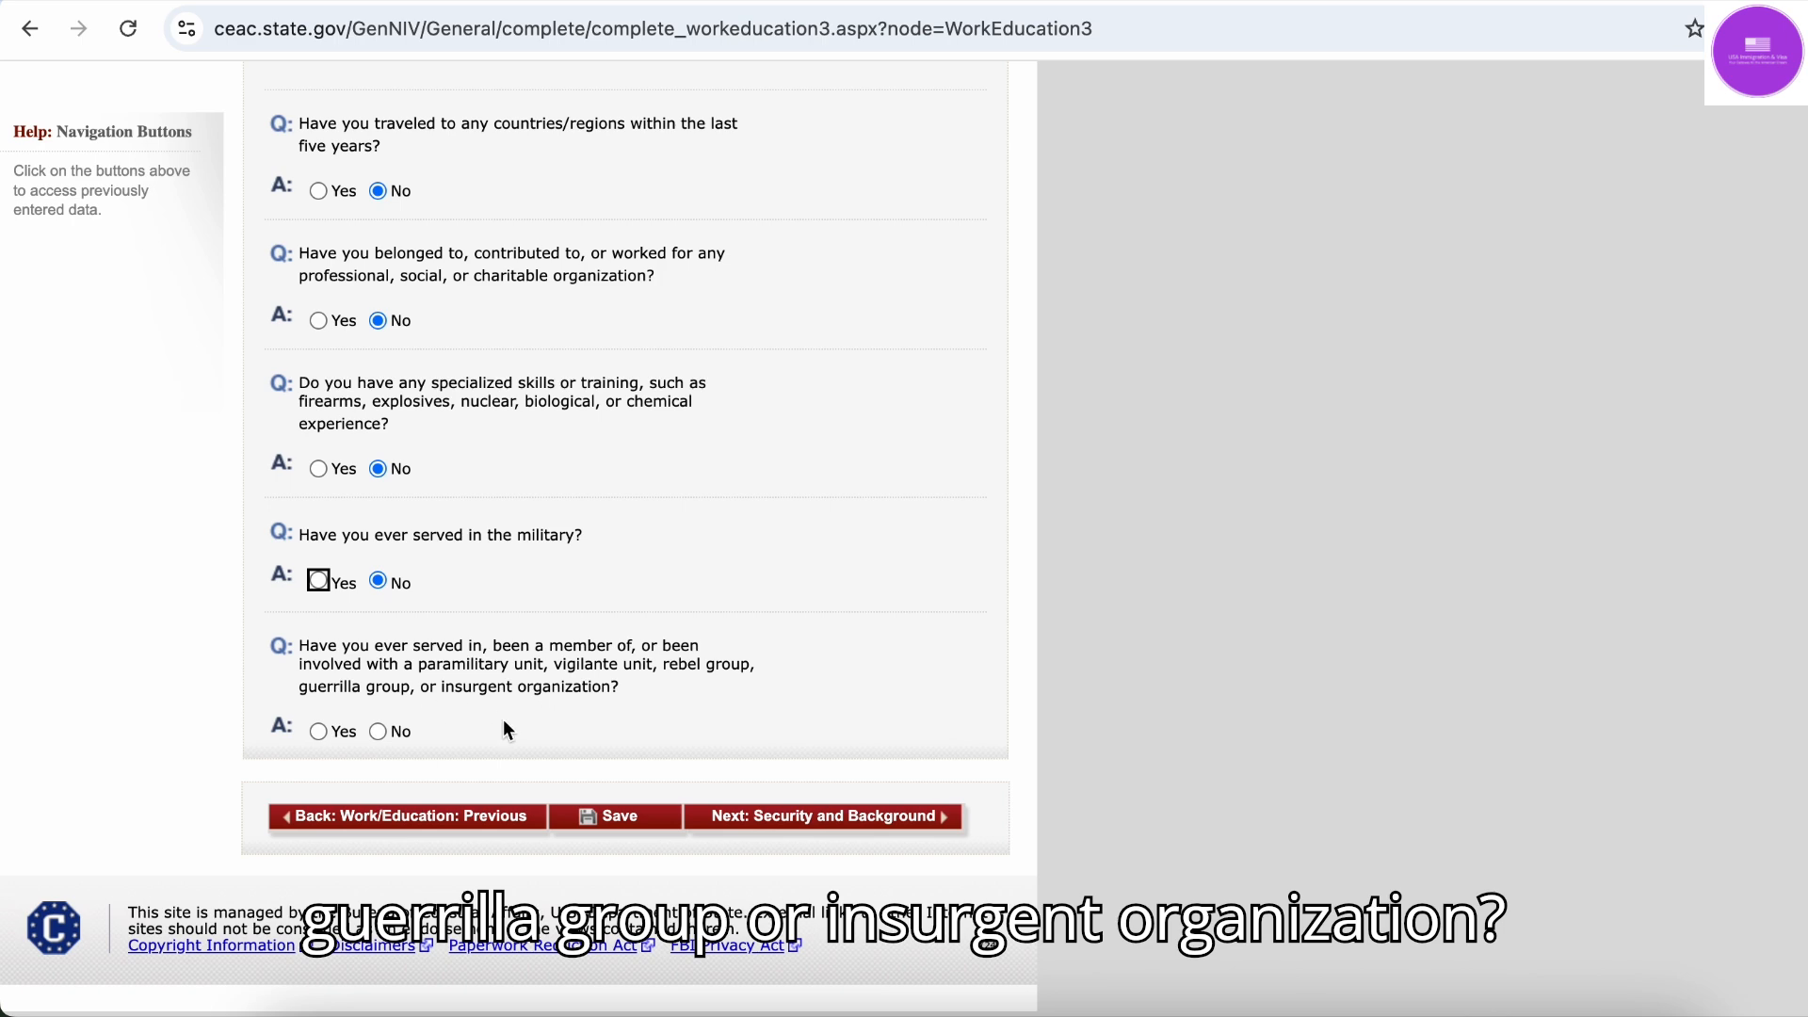
left_click(380, 731)
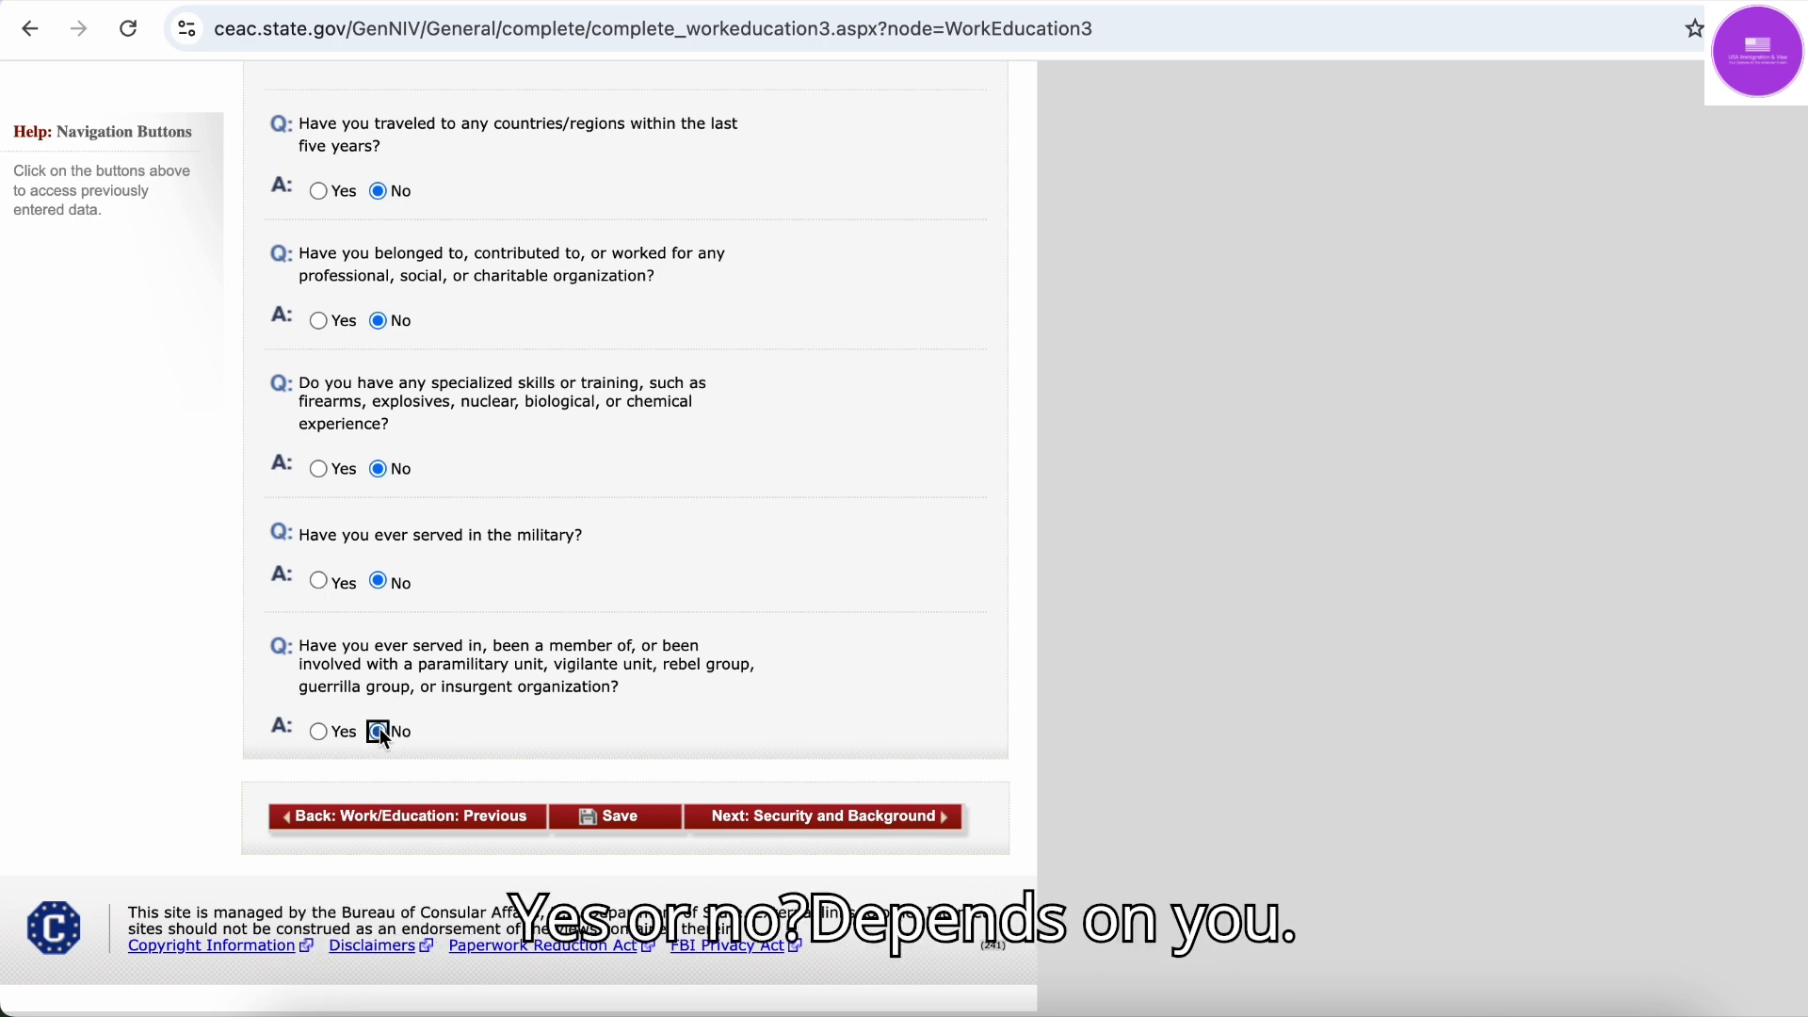
Save the page, continue the application and proceed to Security and Background: Part 1
left_click(616, 817)
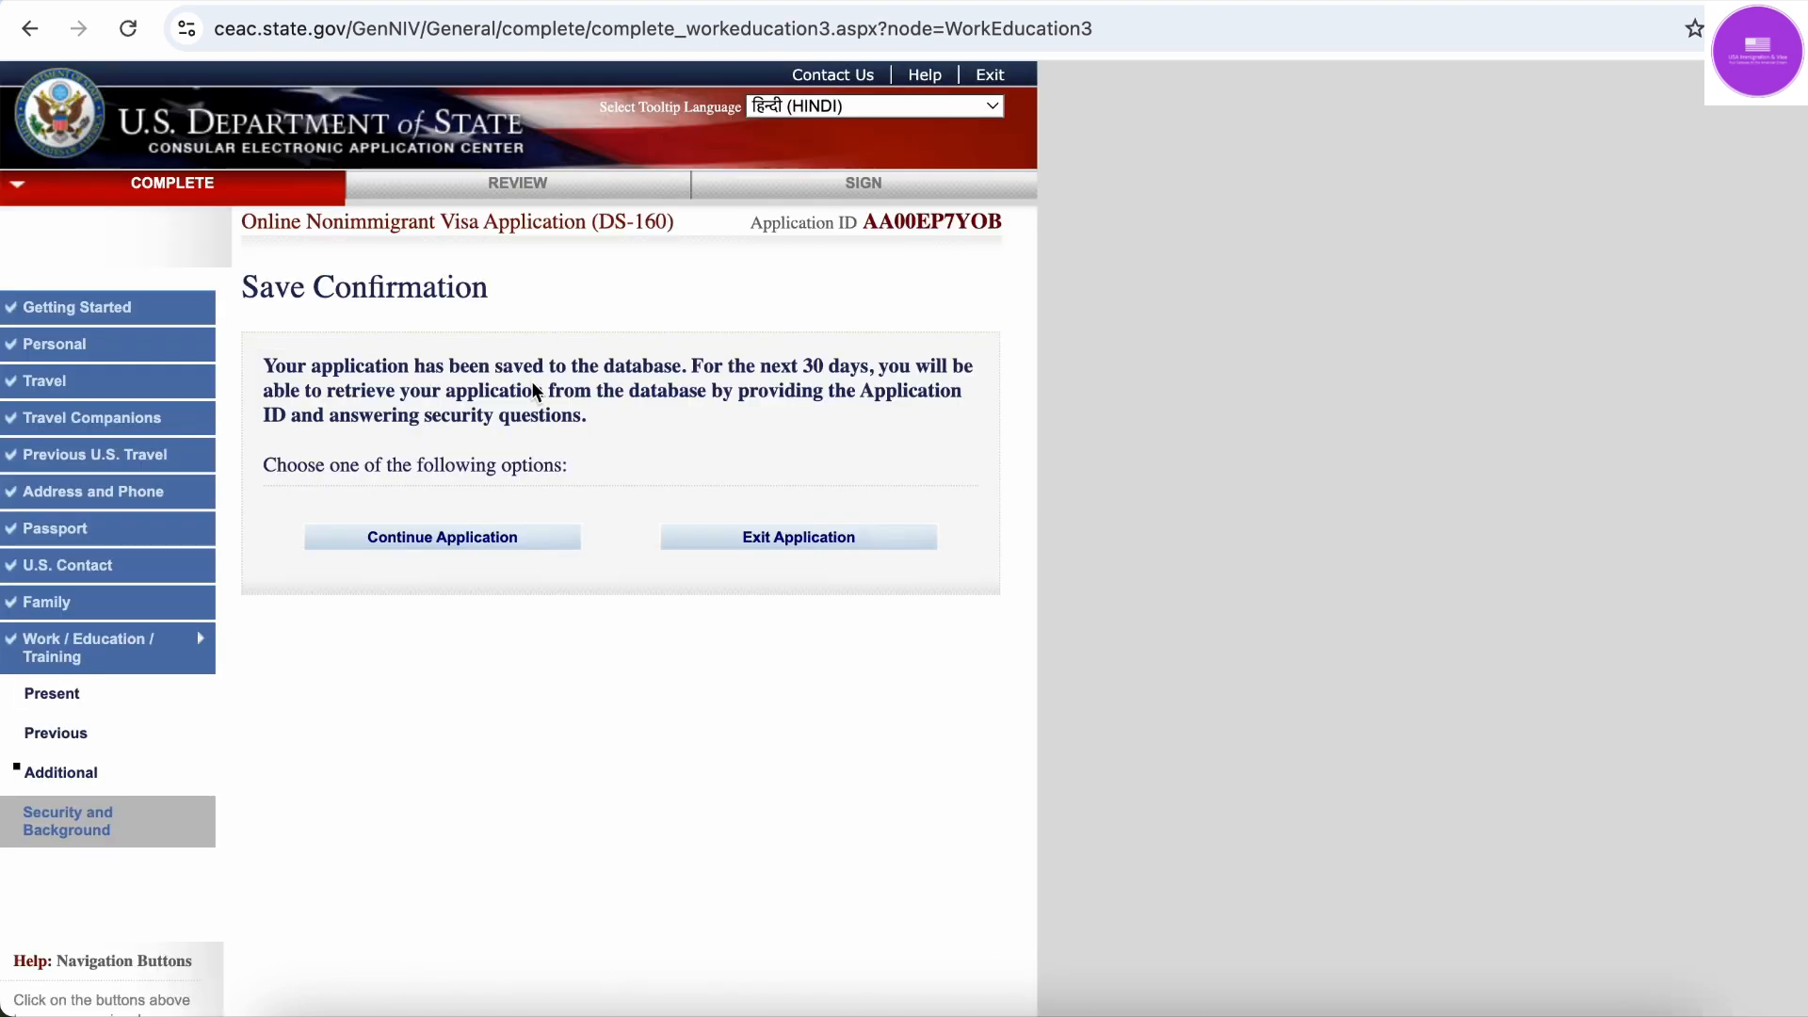
left_click(482, 546)
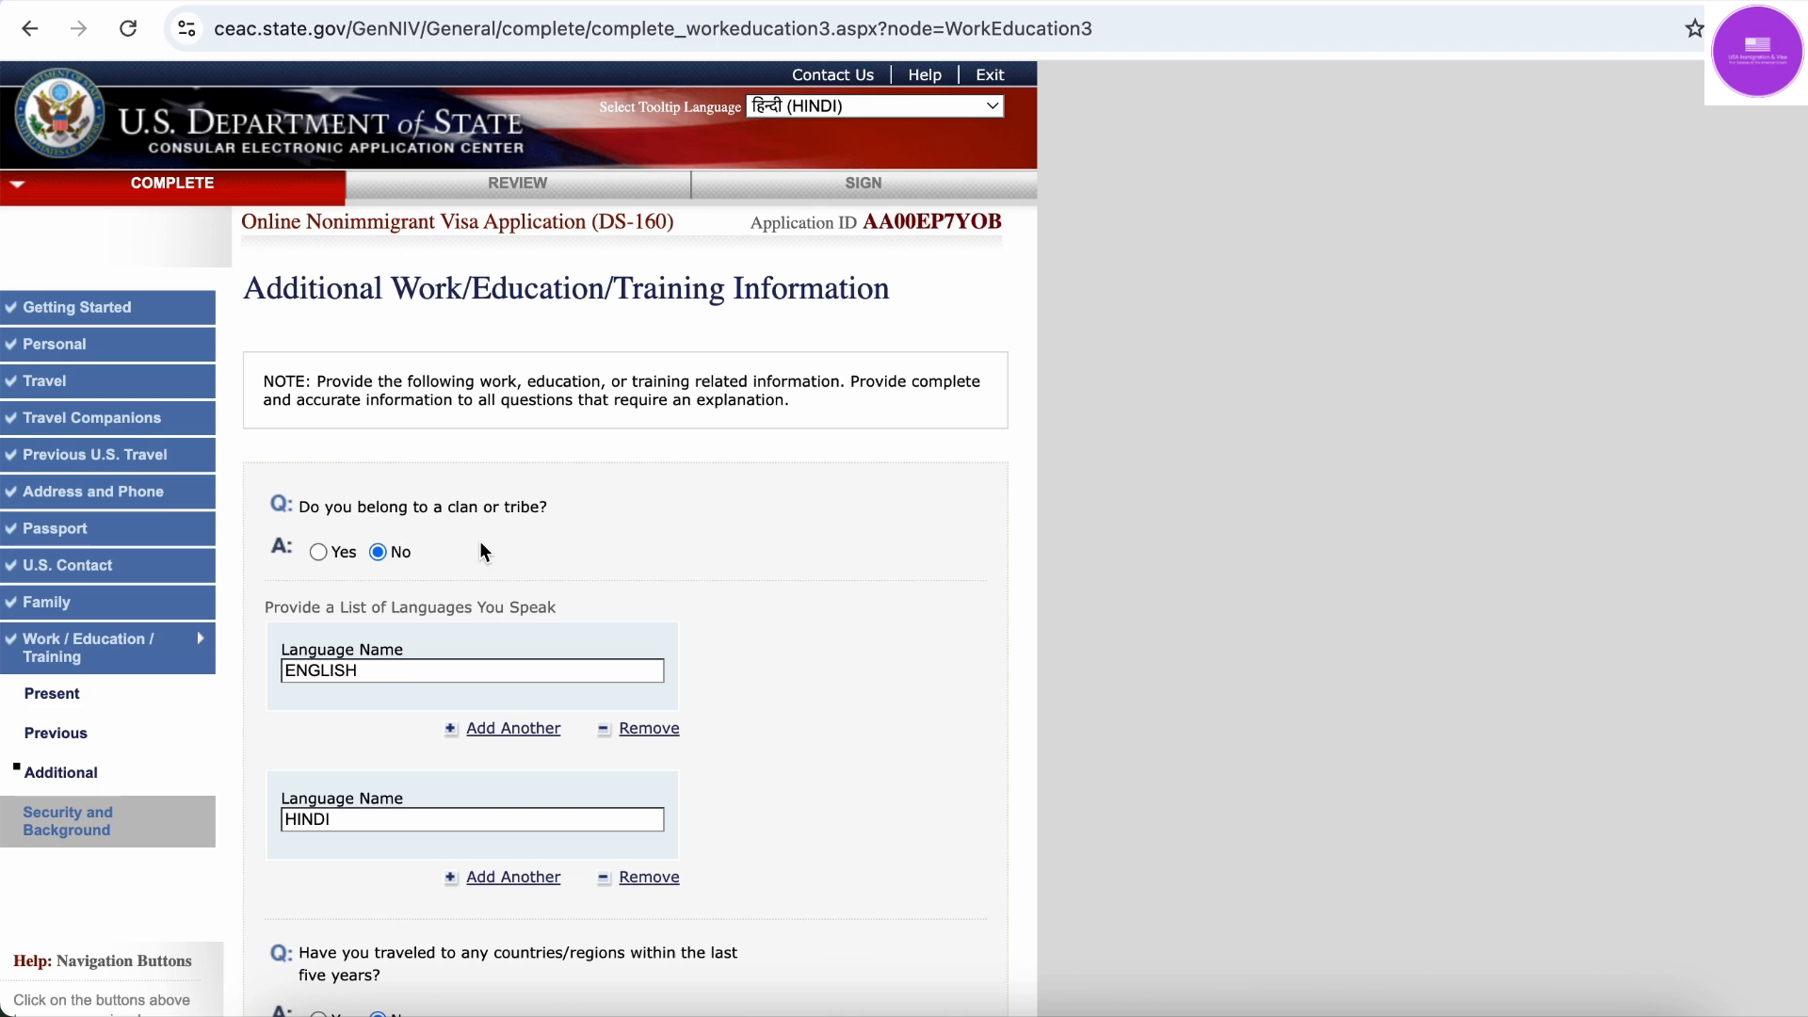
scroll(461, 556, "down", 15)
left_click(894, 824)
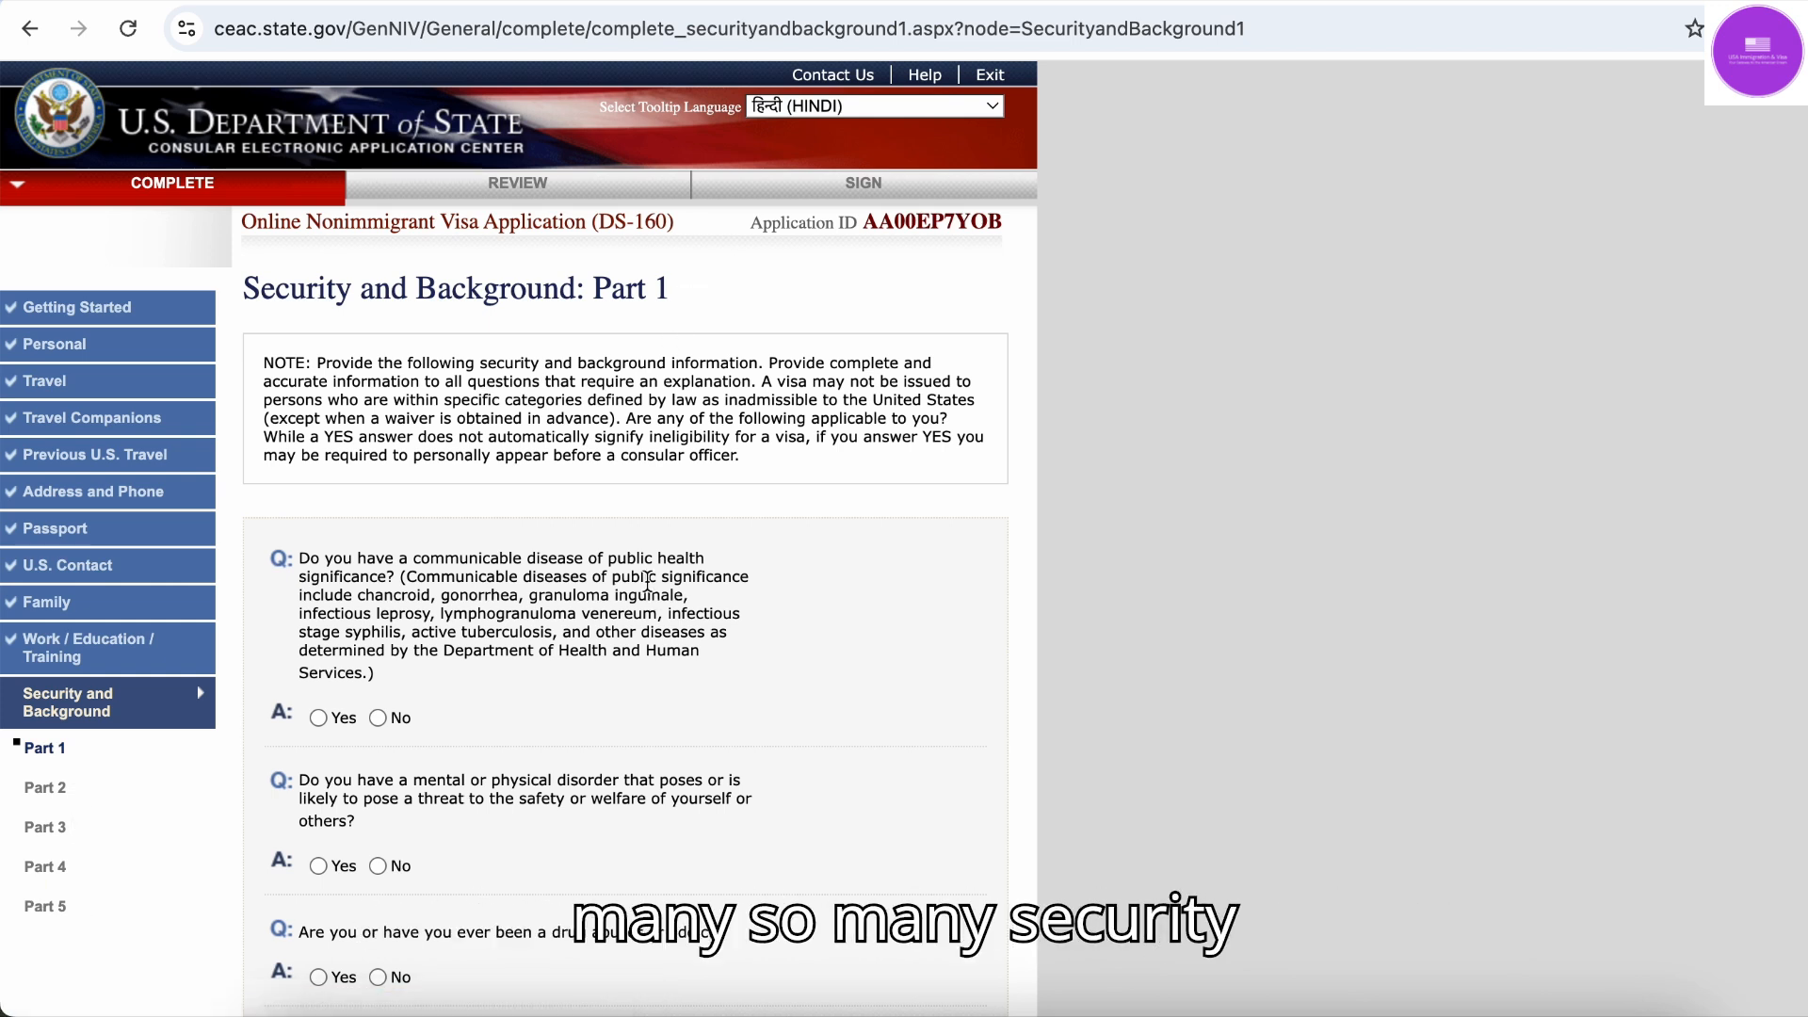
Answer No to the communicable disease, mental or physical disorder and drug abuse questions, and proceed to Security and Background: Part 2
scroll(648, 584, "down", 3)
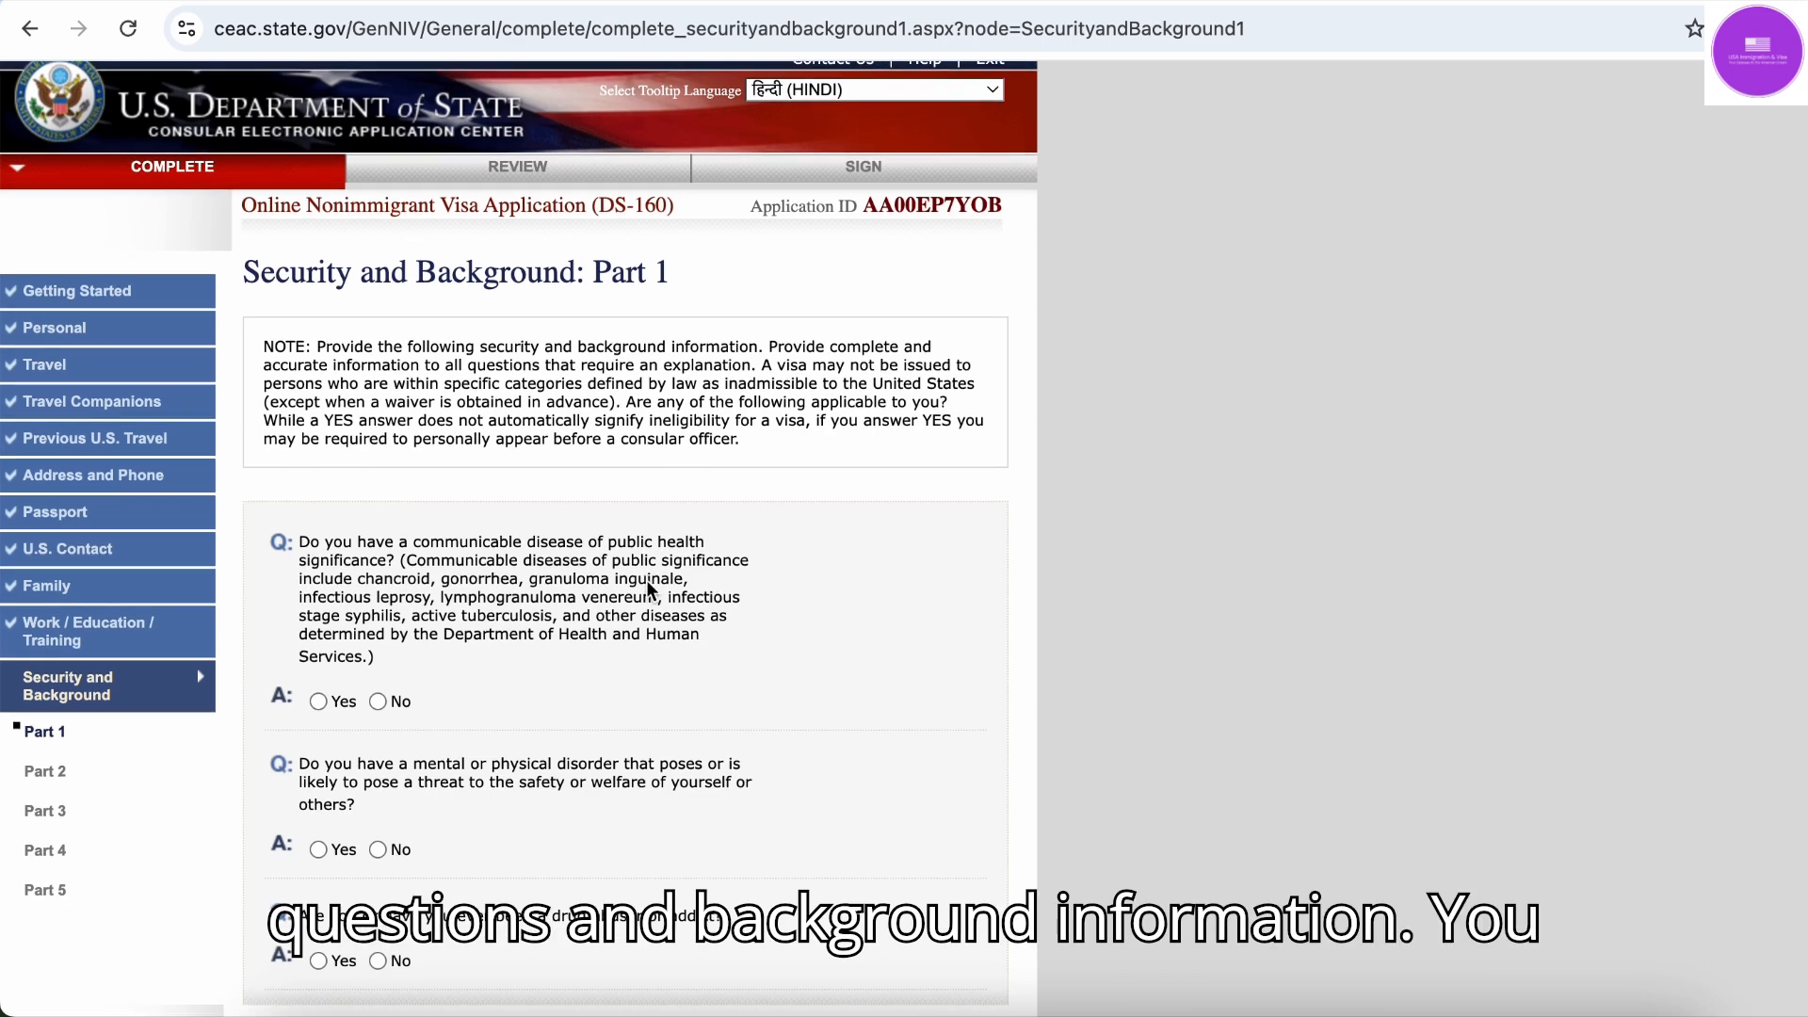
scroll(648, 589, "down", 1)
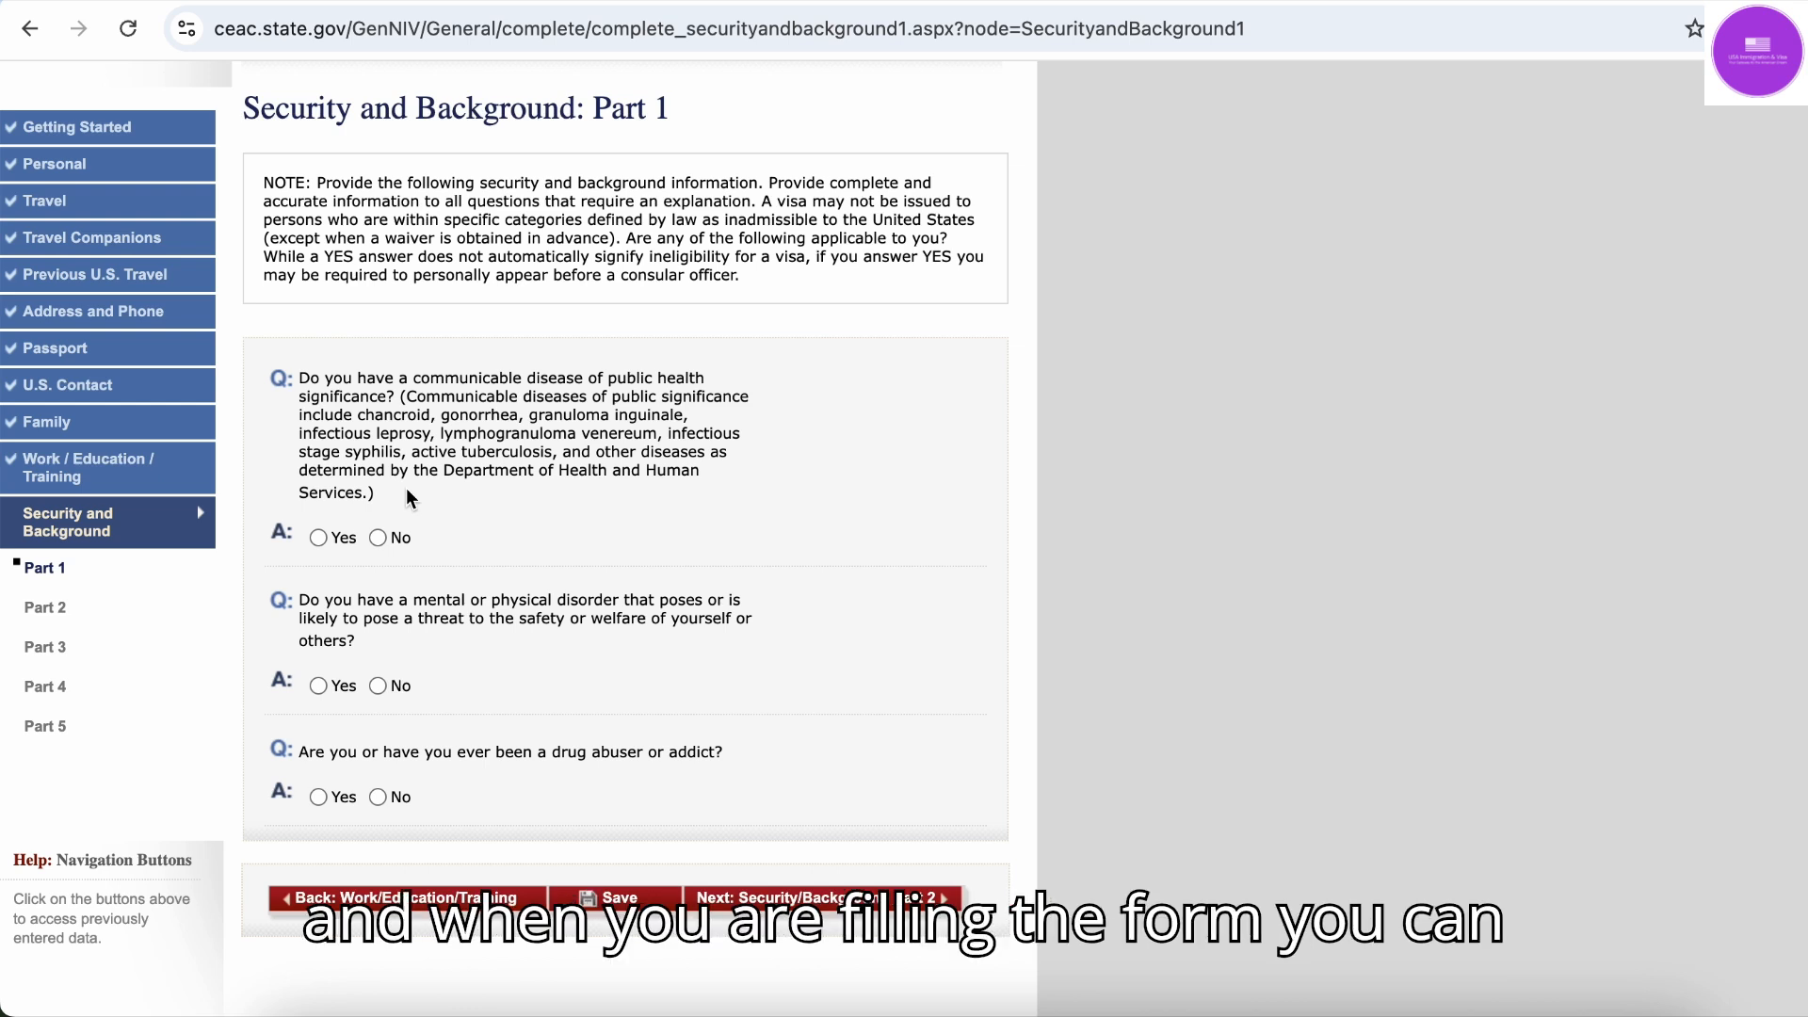
left_click(300, 381)
left_click_drag(300, 382, 424, 484)
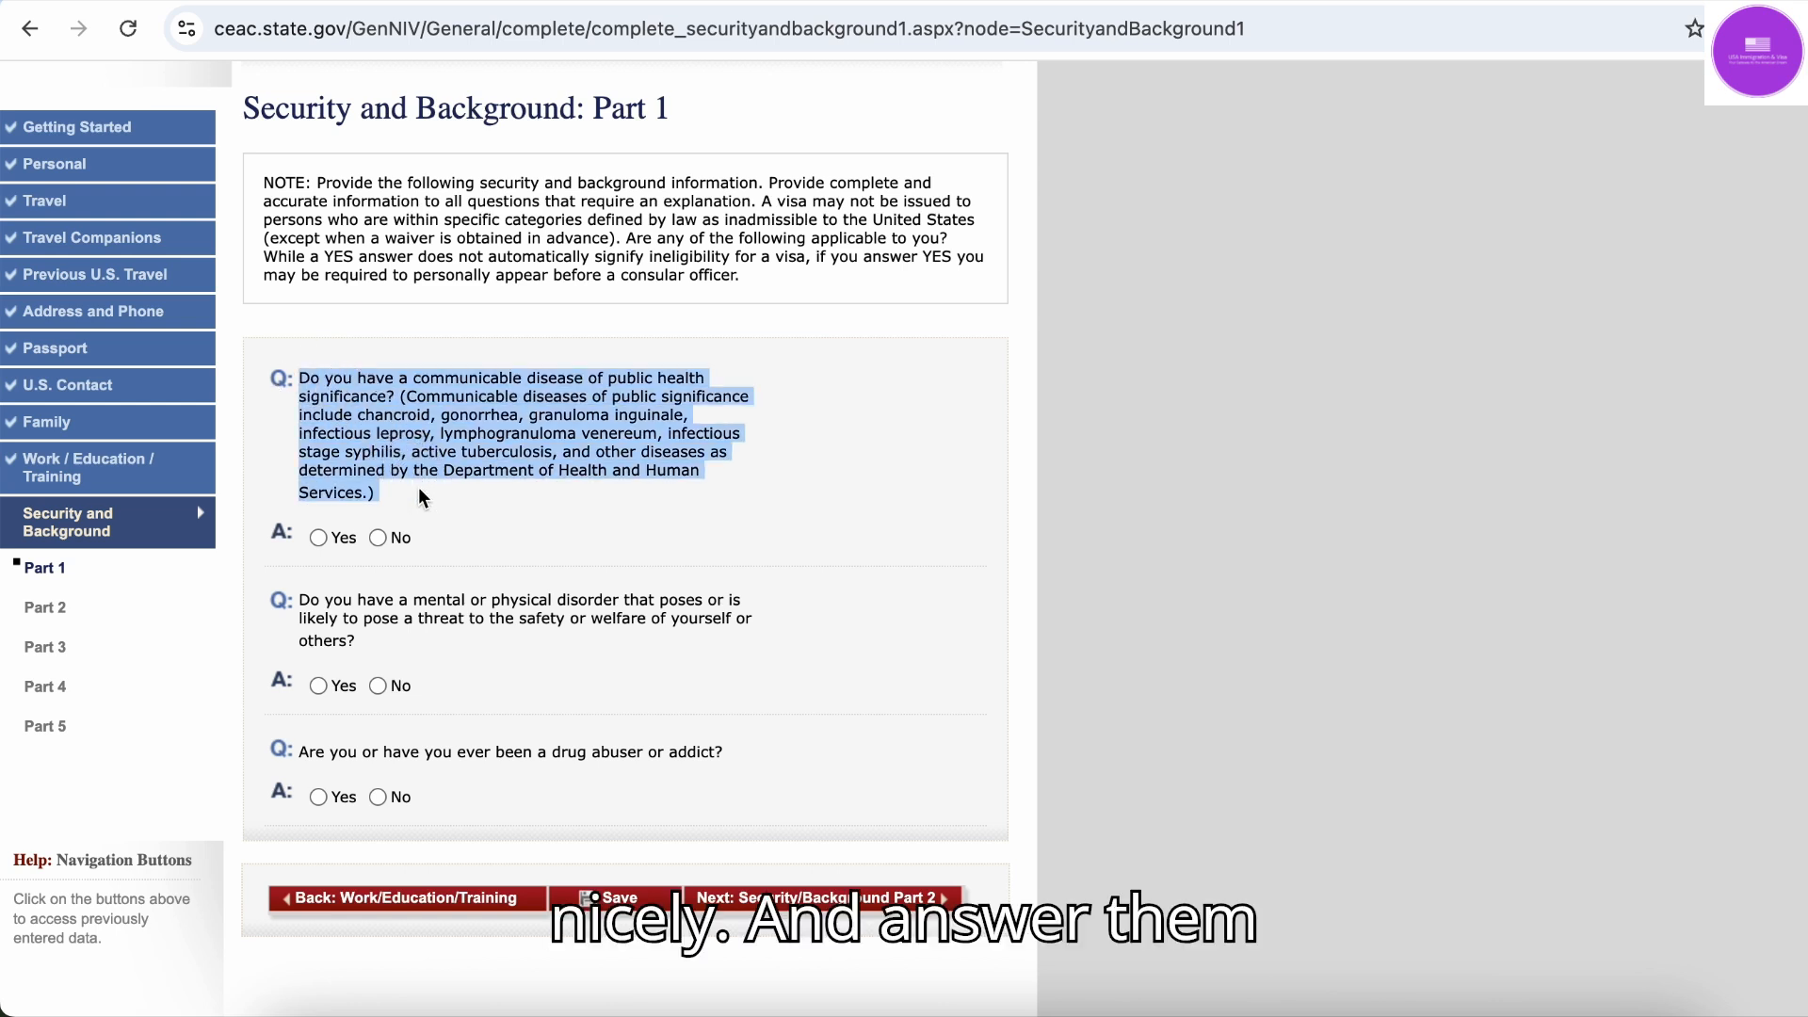
left_click(420, 496)
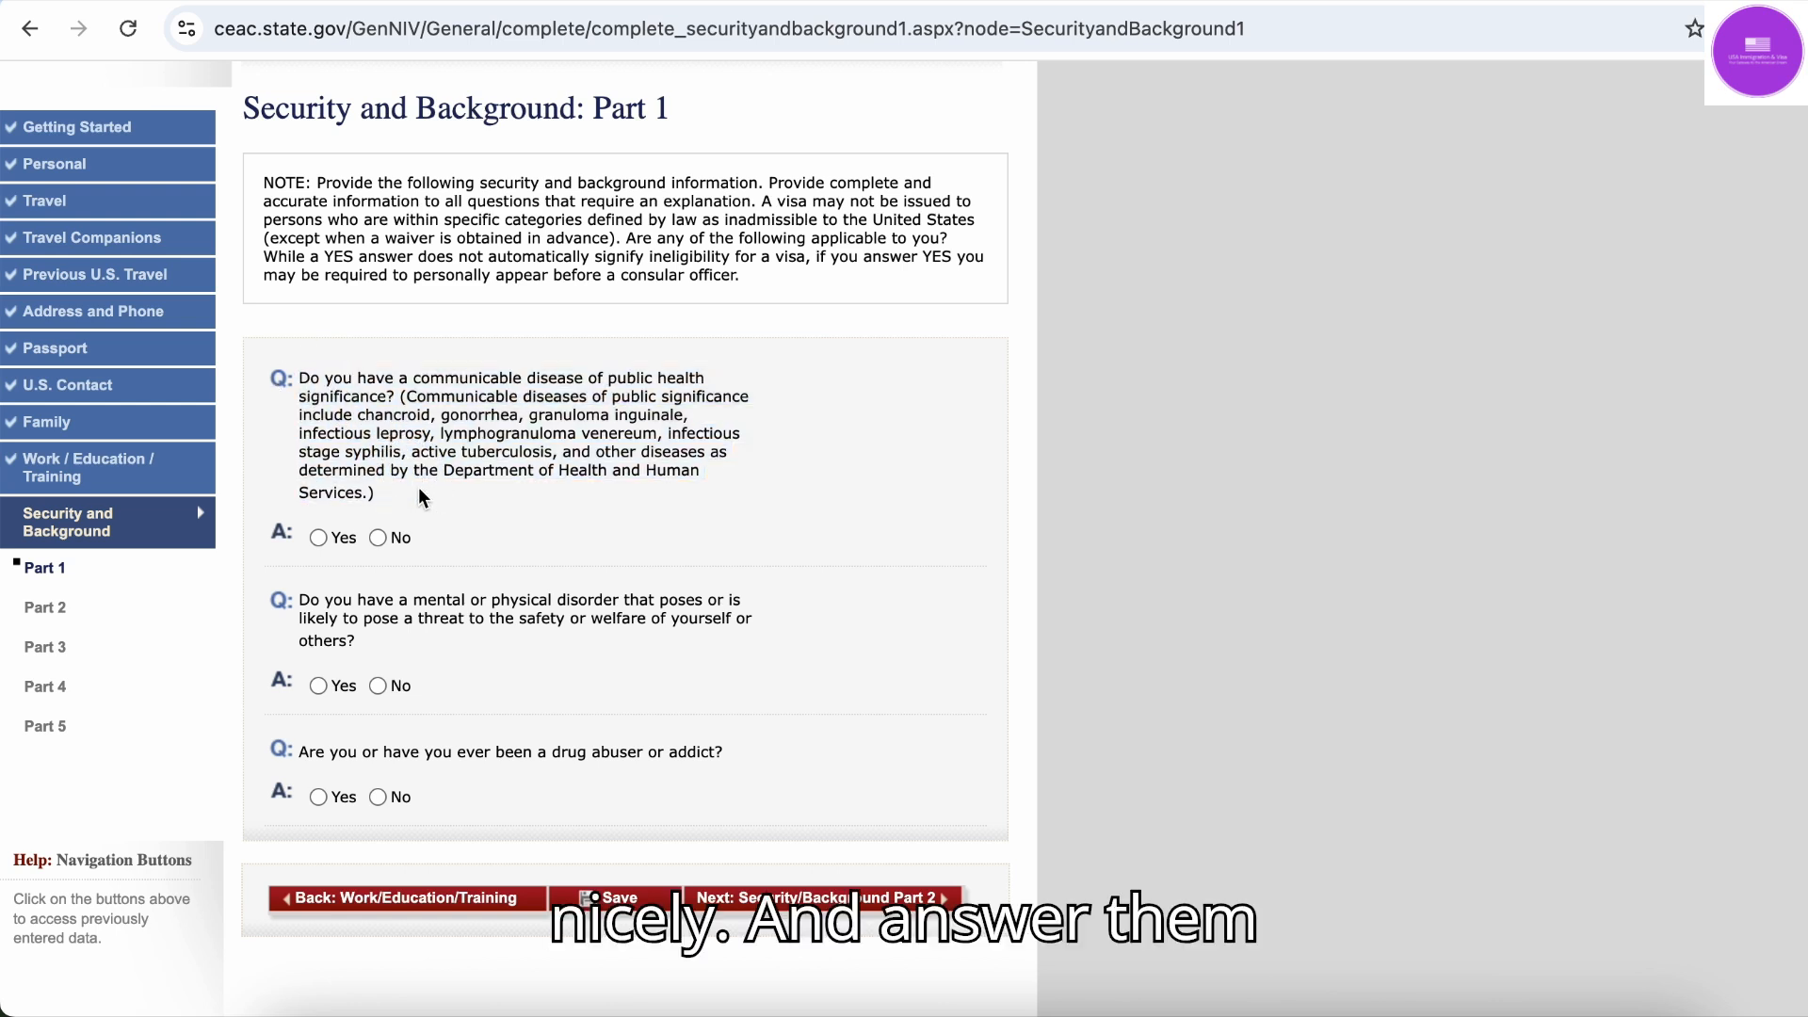
left_click(377, 538)
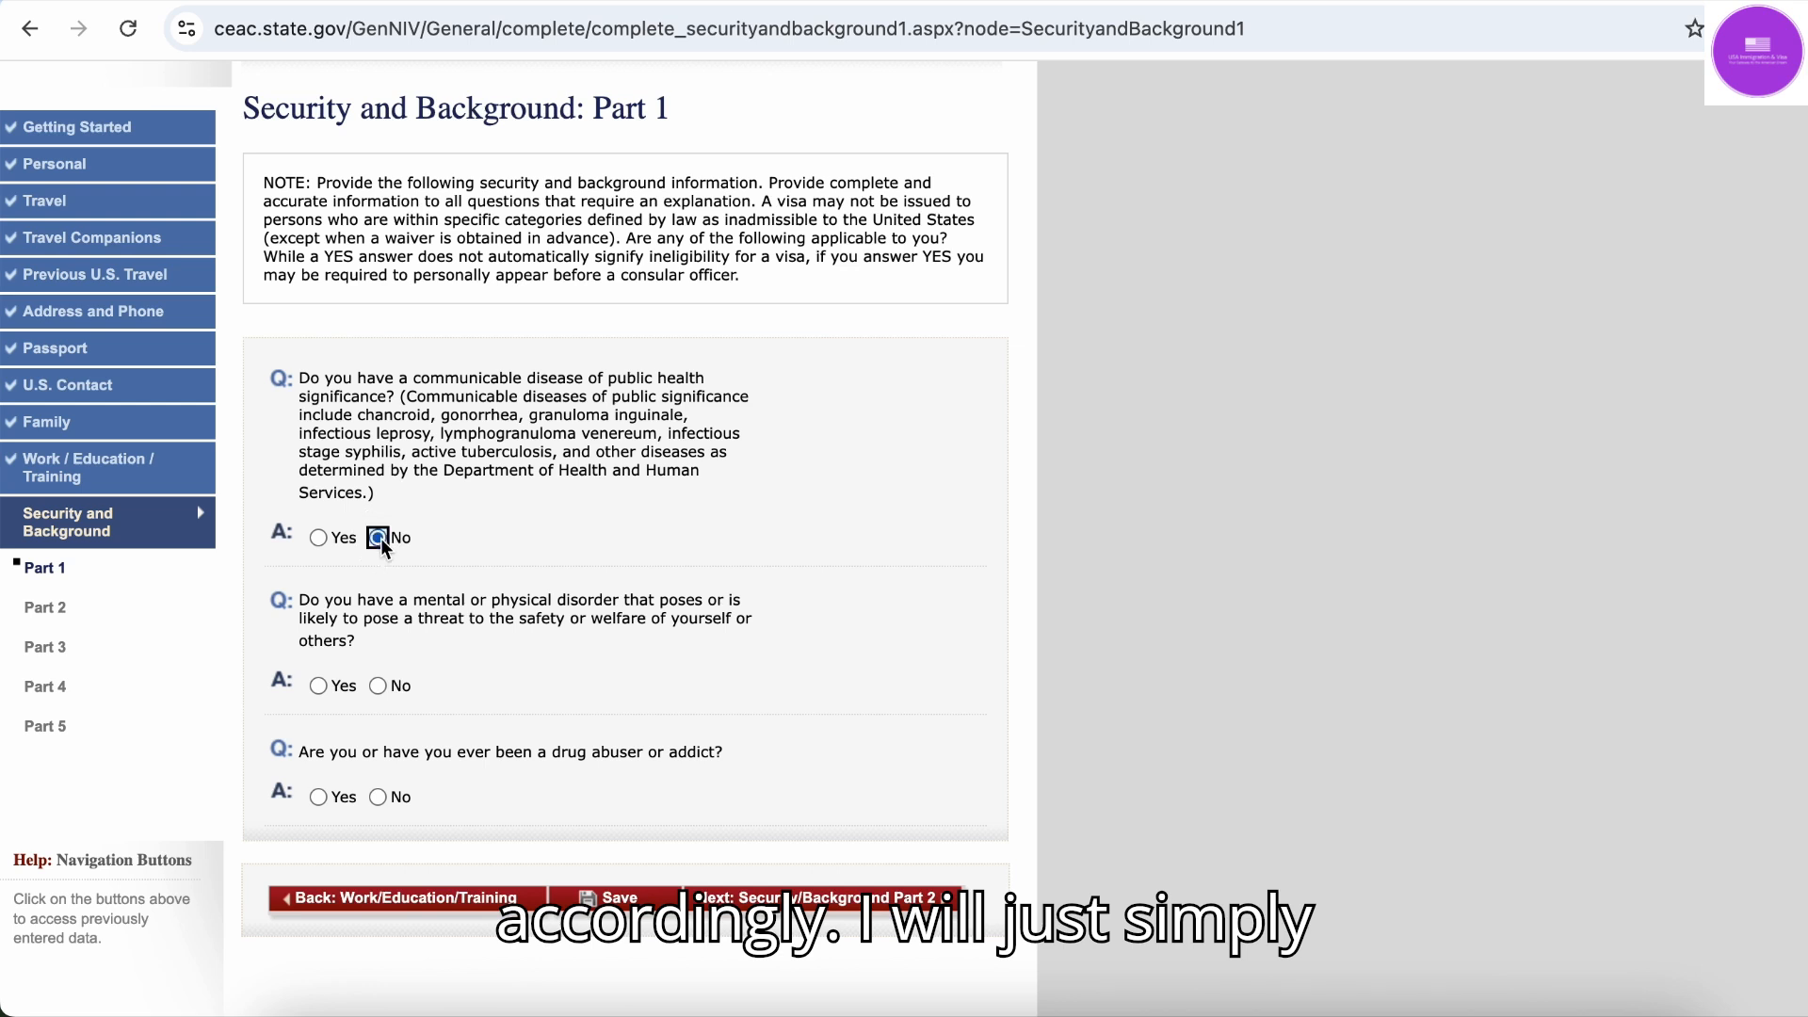
left_click(377, 686)
left_click(377, 797)
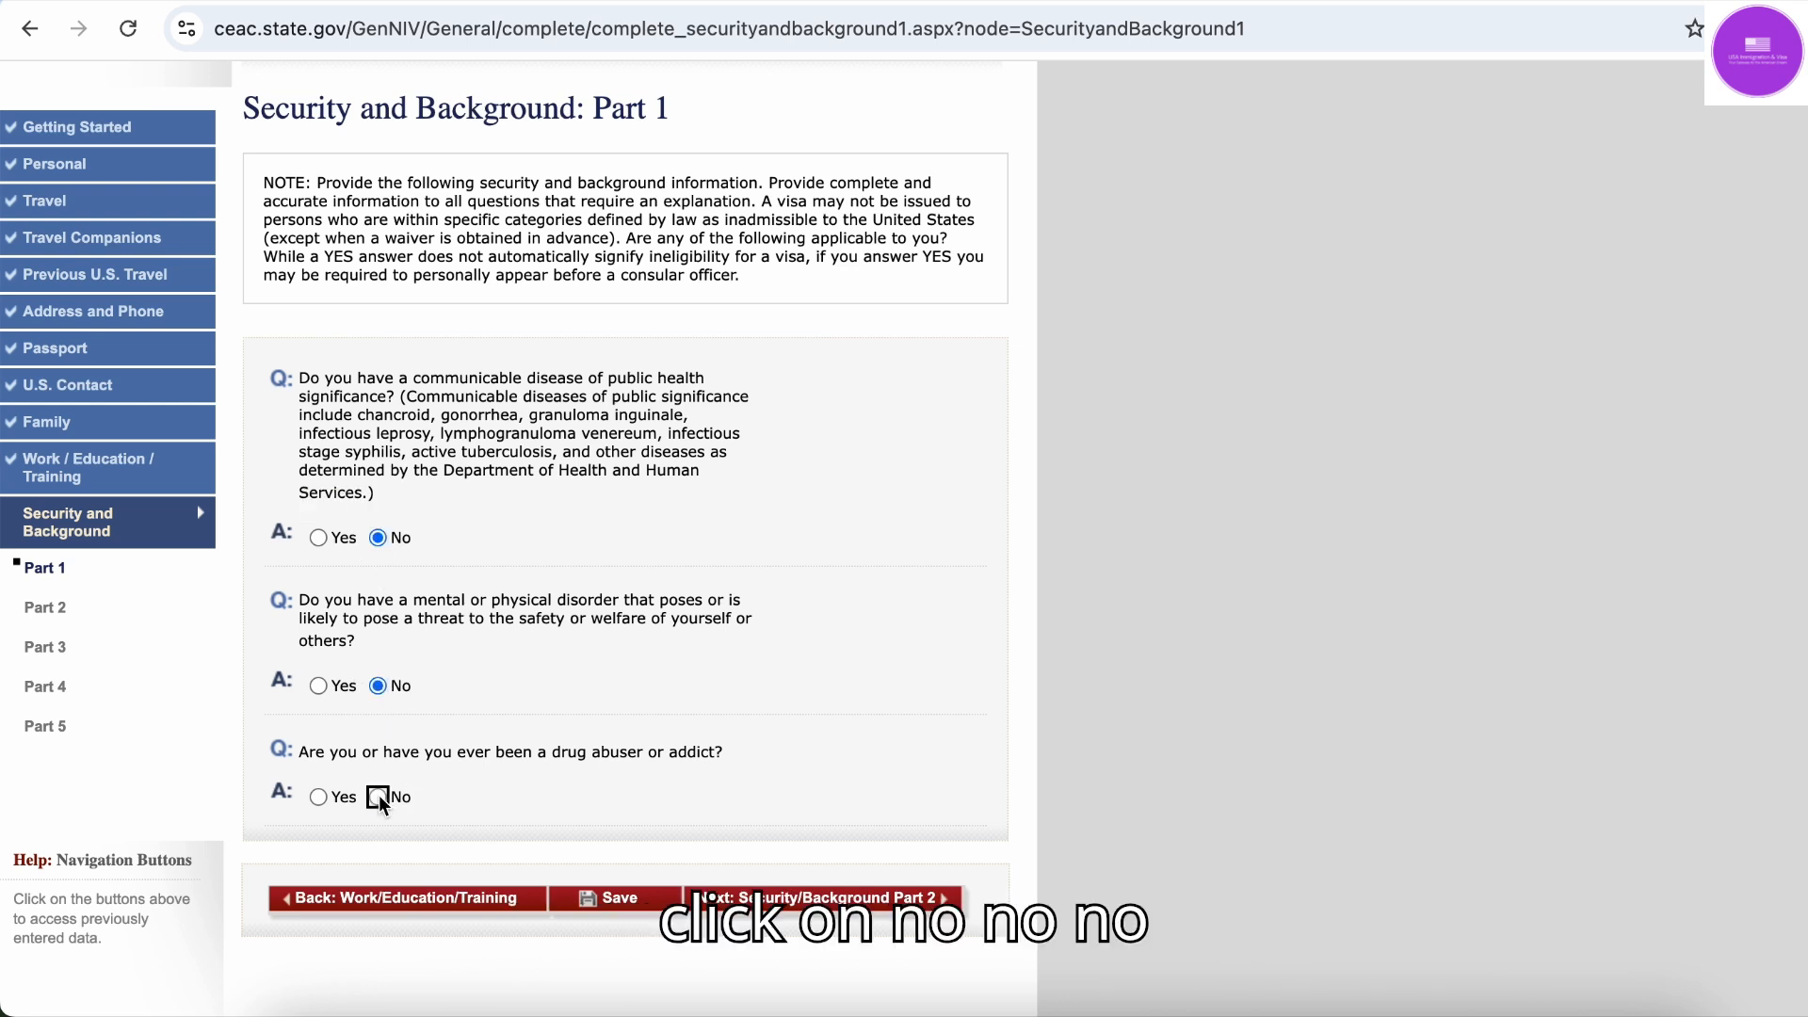
left_click(796, 911)
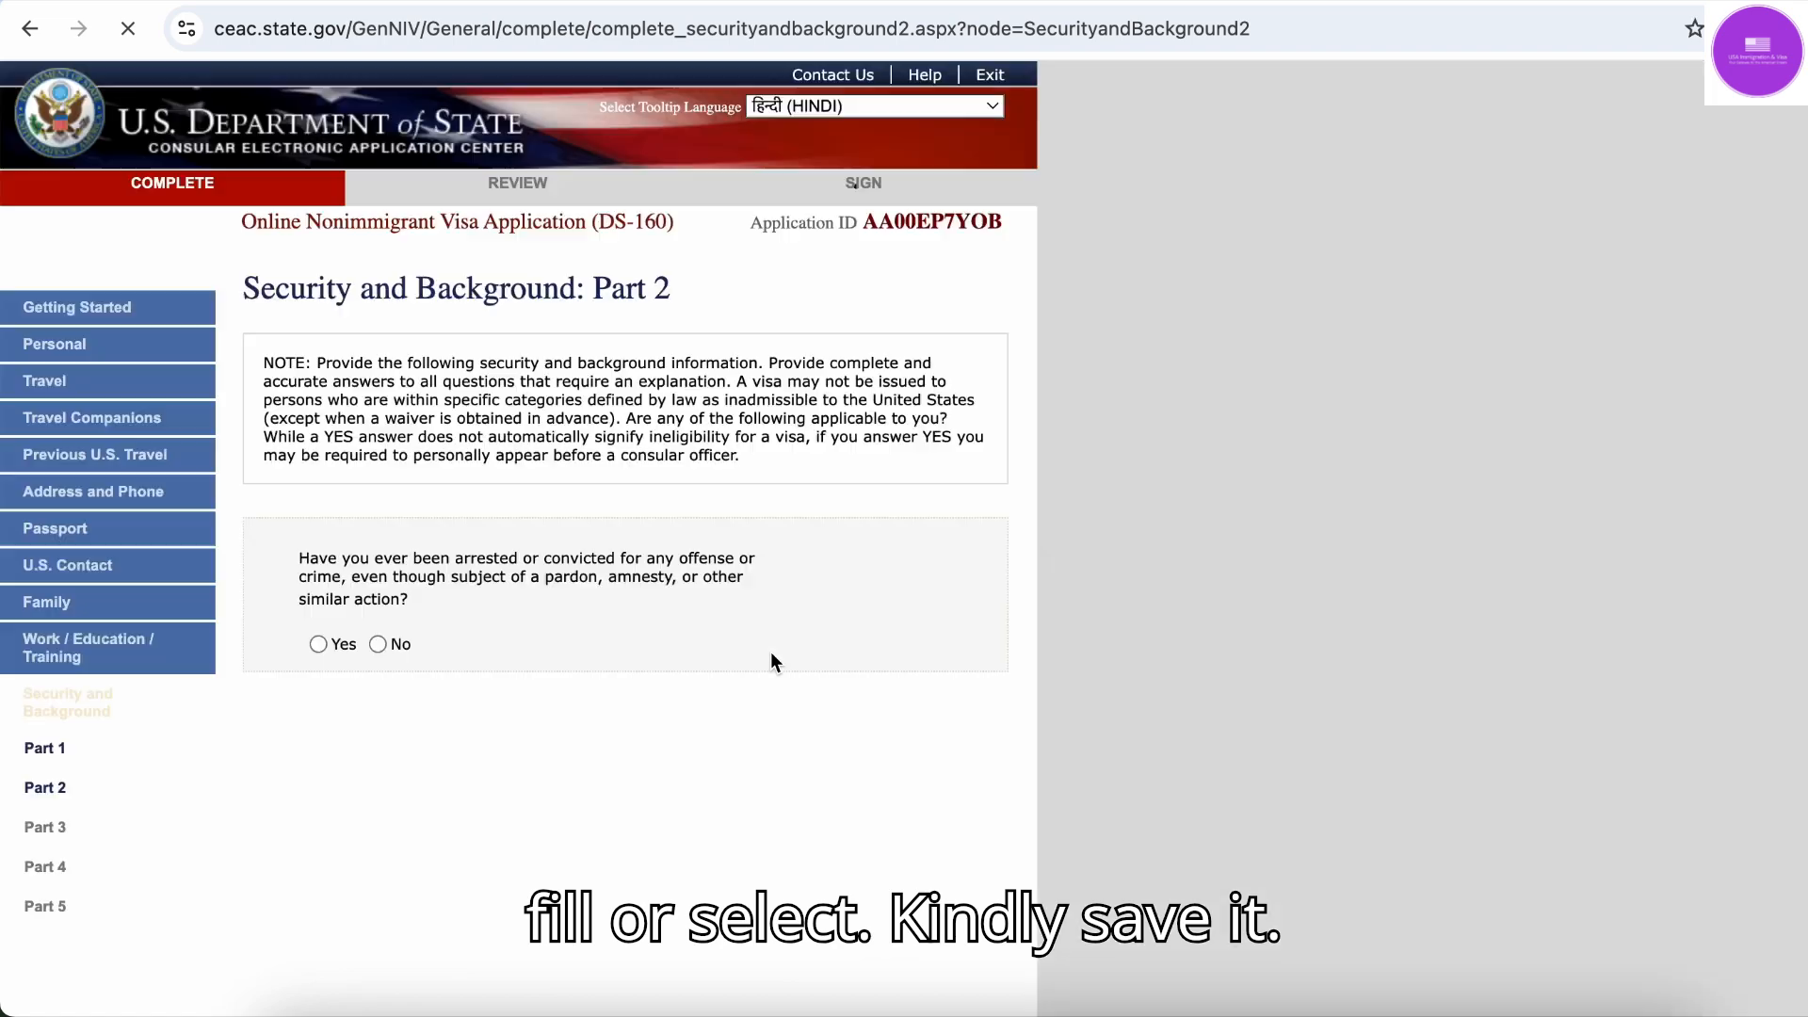
Answer No to the questions on arrests or convictions, controlled substance violations, and prostitution or commercialized vice
scroll(461, 466, "down", 3)
left_click(378, 450)
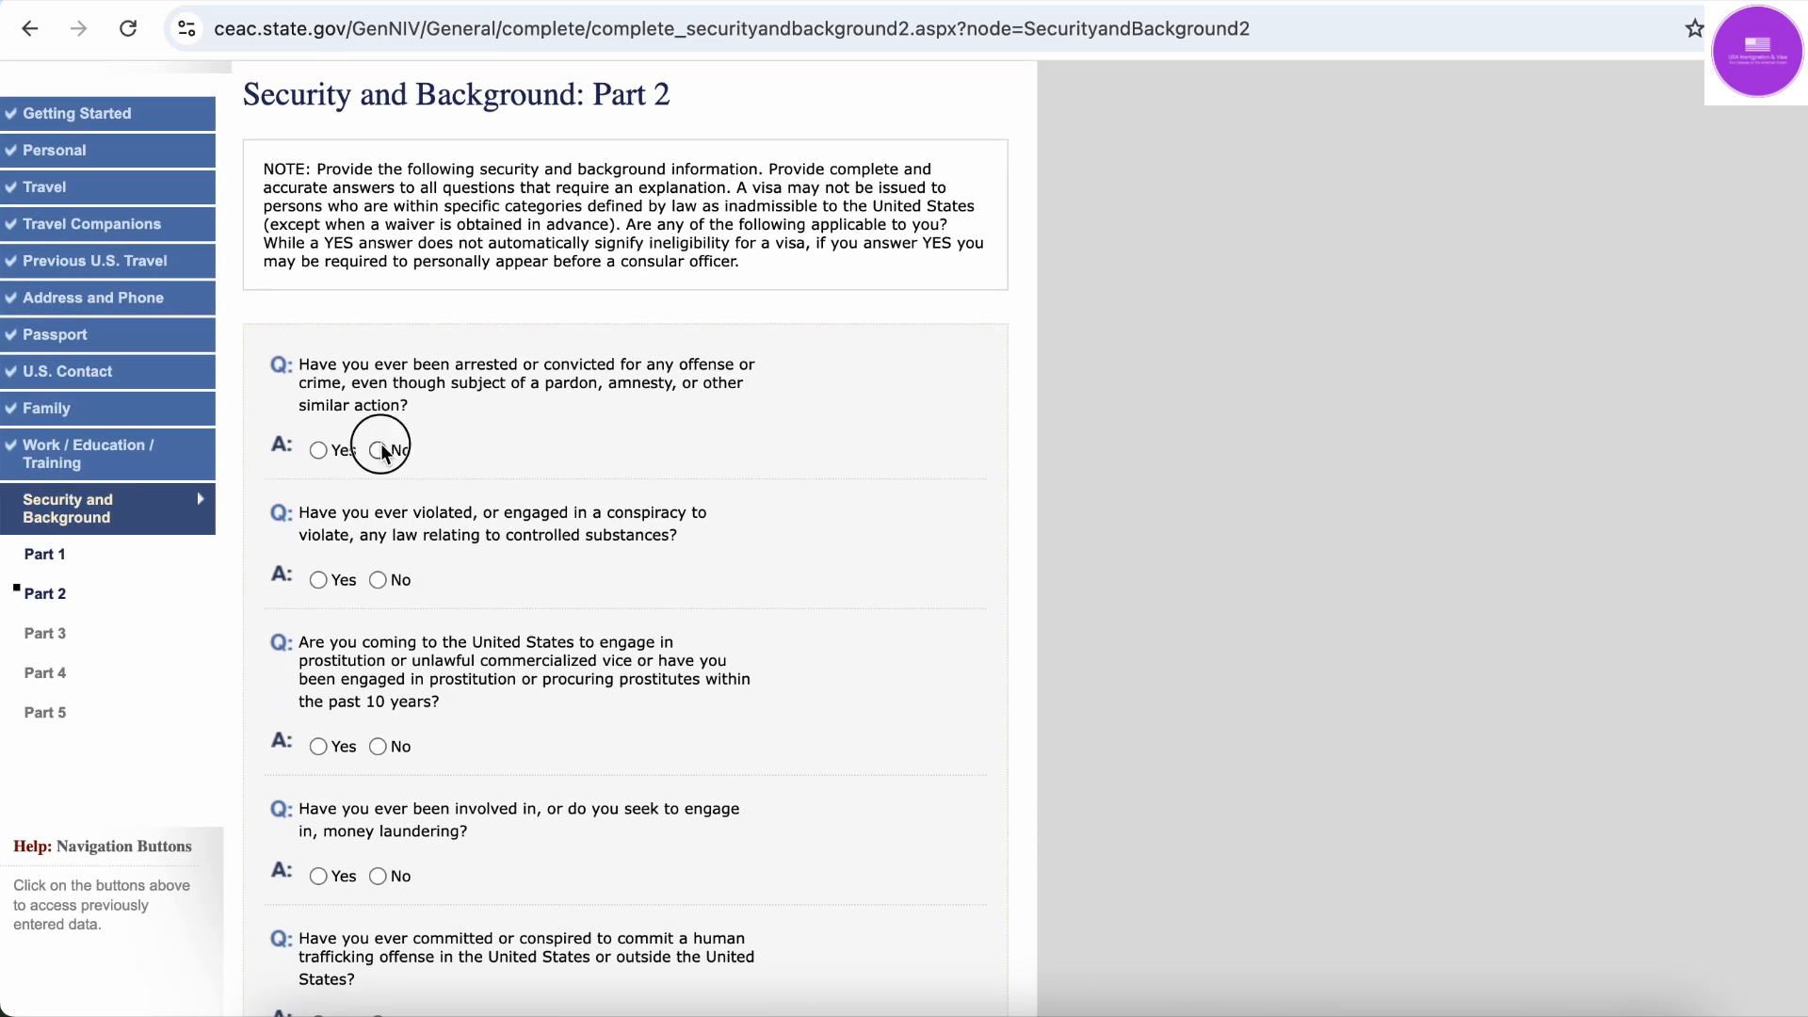
left_click(378, 580)
left_click(377, 746)
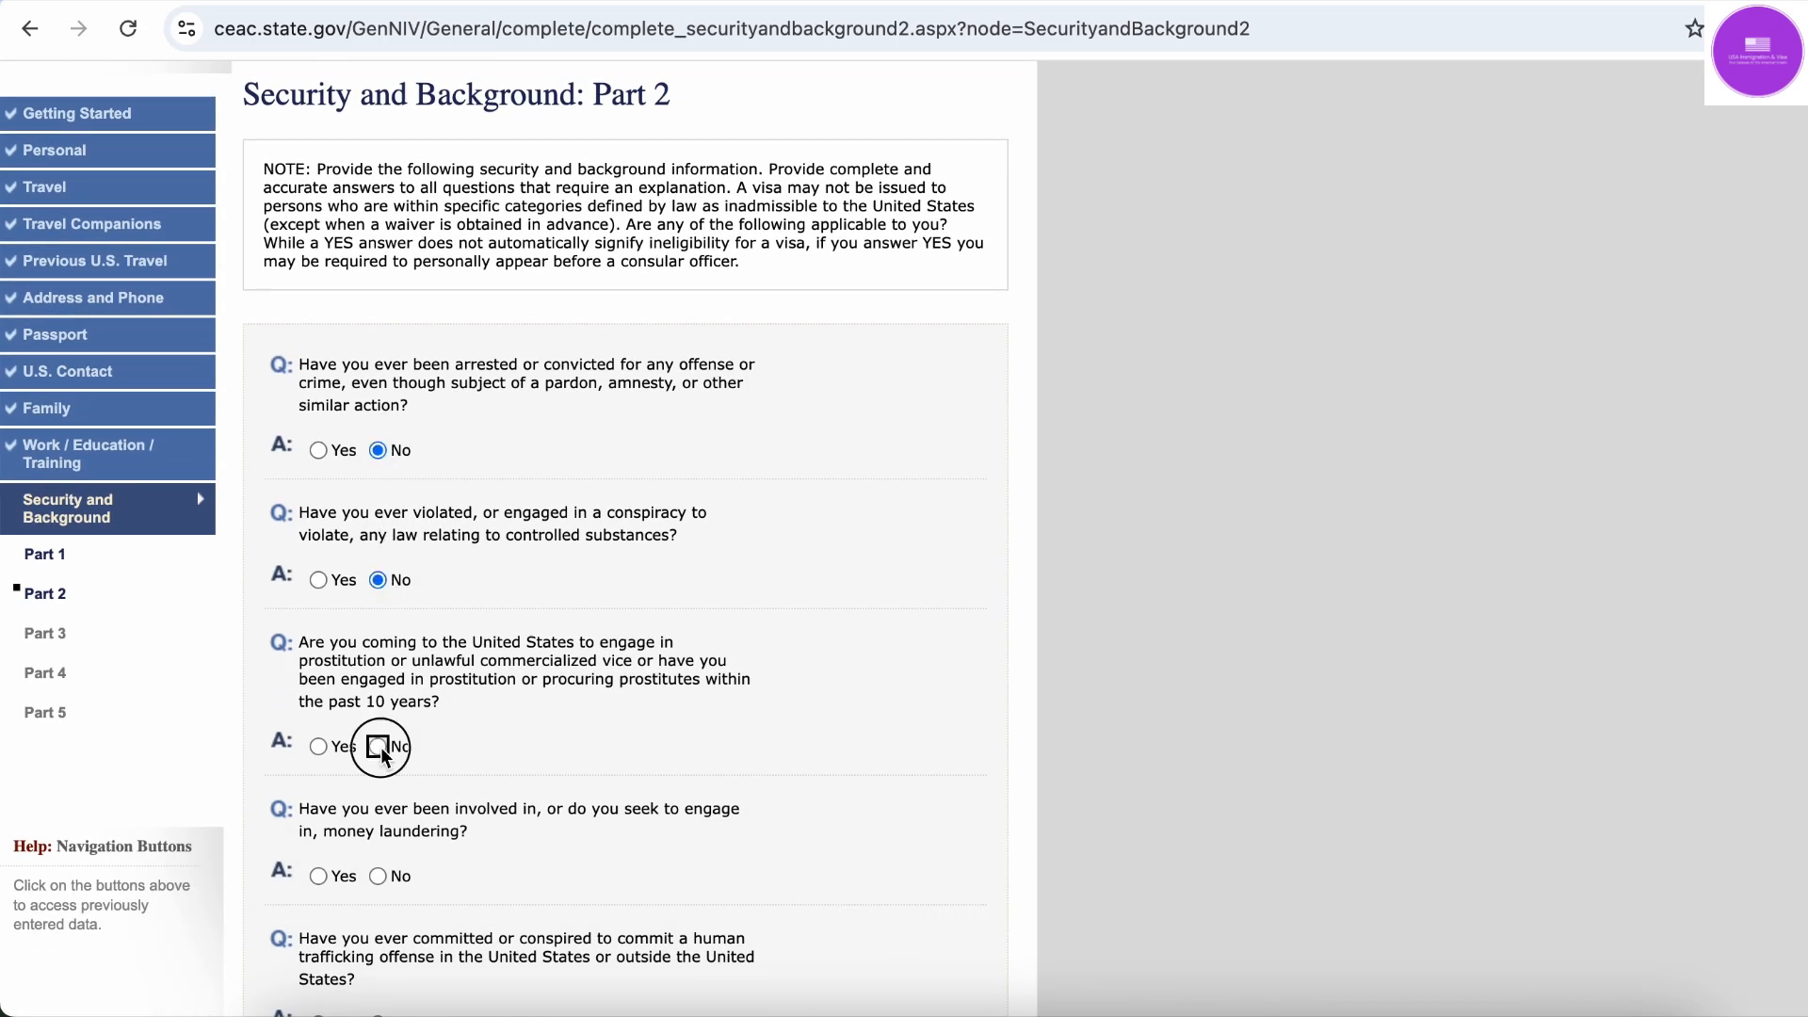
Answer No to the money laundering question and to all three human trafficking questions
scroll(377, 744, "down", 3)
left_click(378, 599)
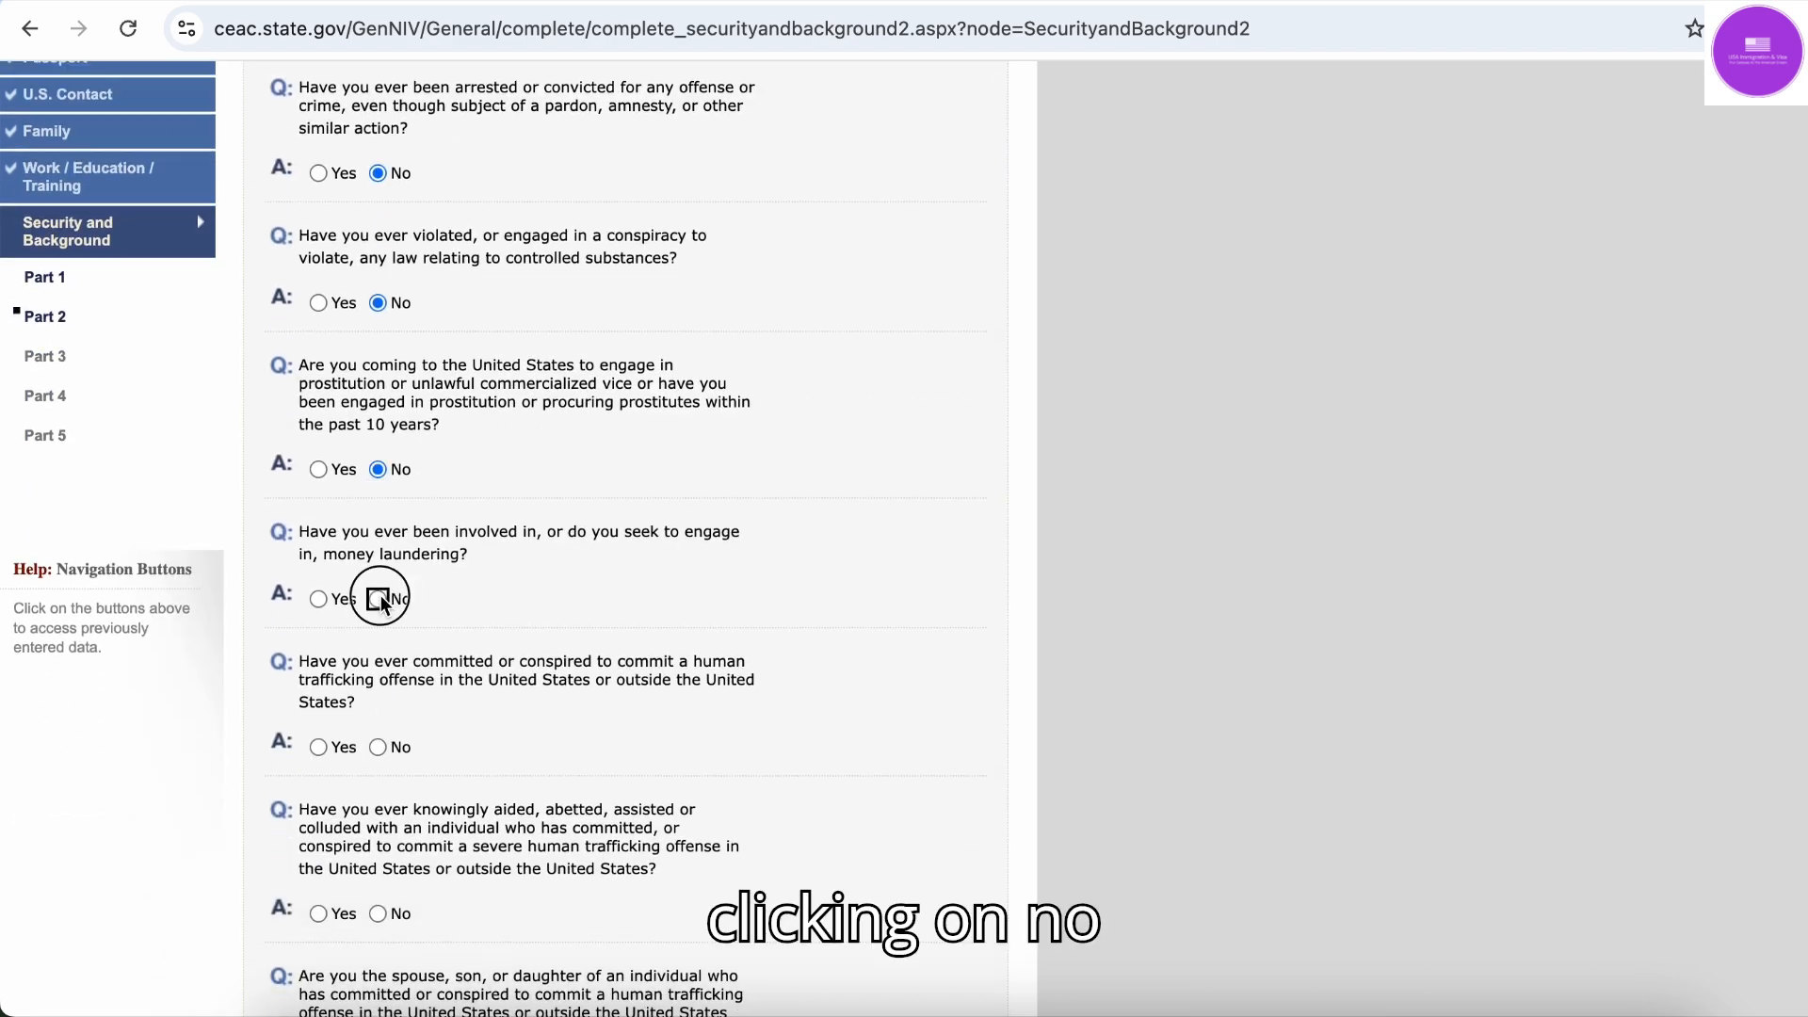
left_click(377, 747)
left_click(377, 914)
scroll(382, 919, "down", 4)
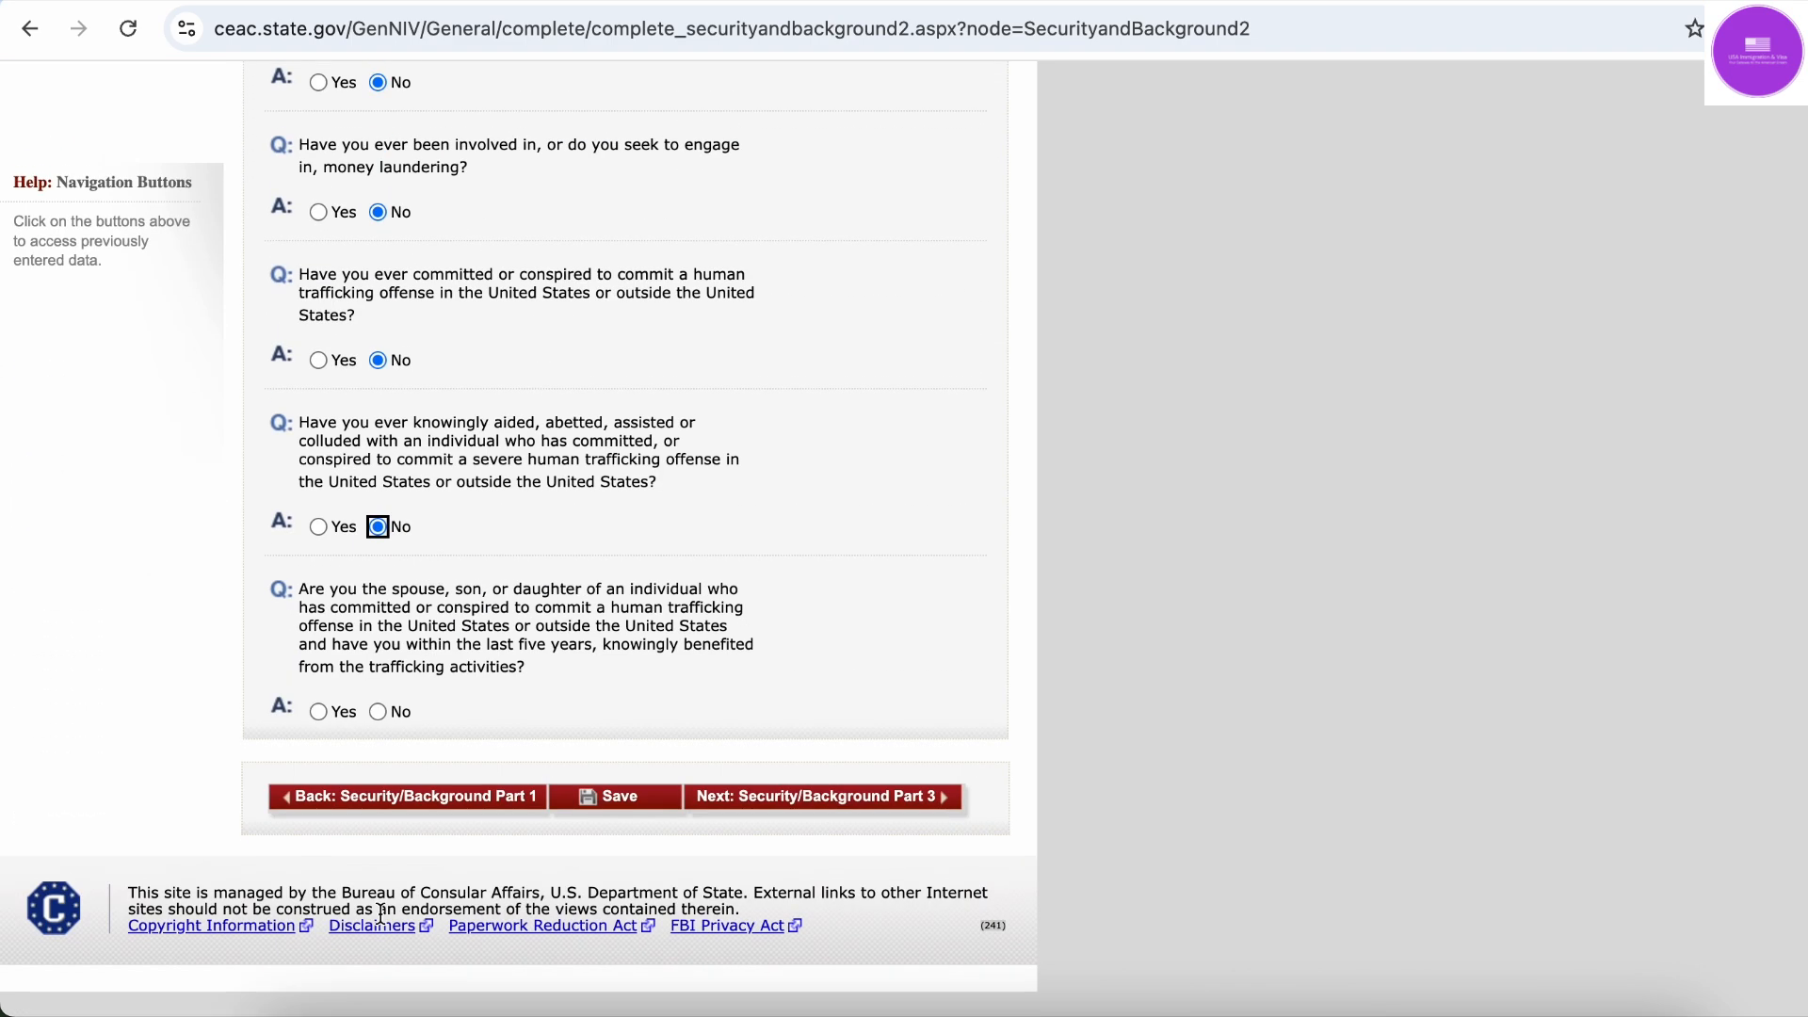
left_click(378, 736)
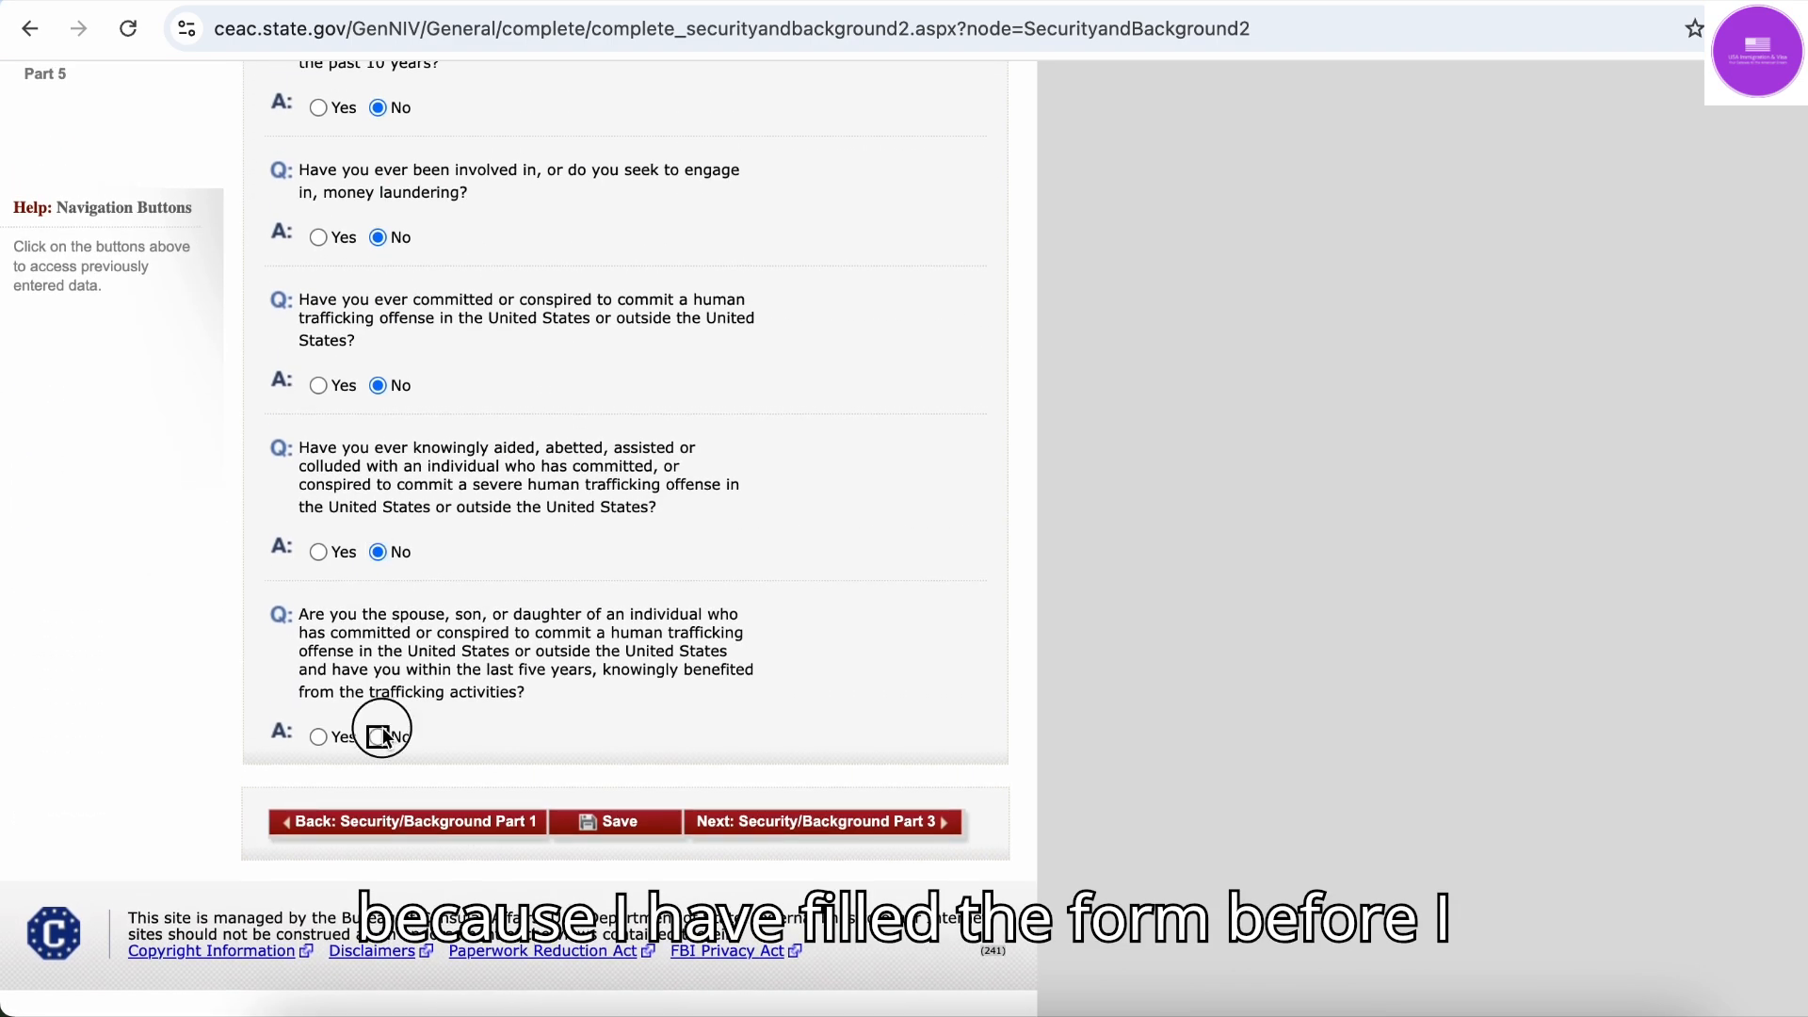
Proceed to Security and Background: Part 3 and answer No to the espionage question and all four terrorism-related questions
left_click(782, 824)
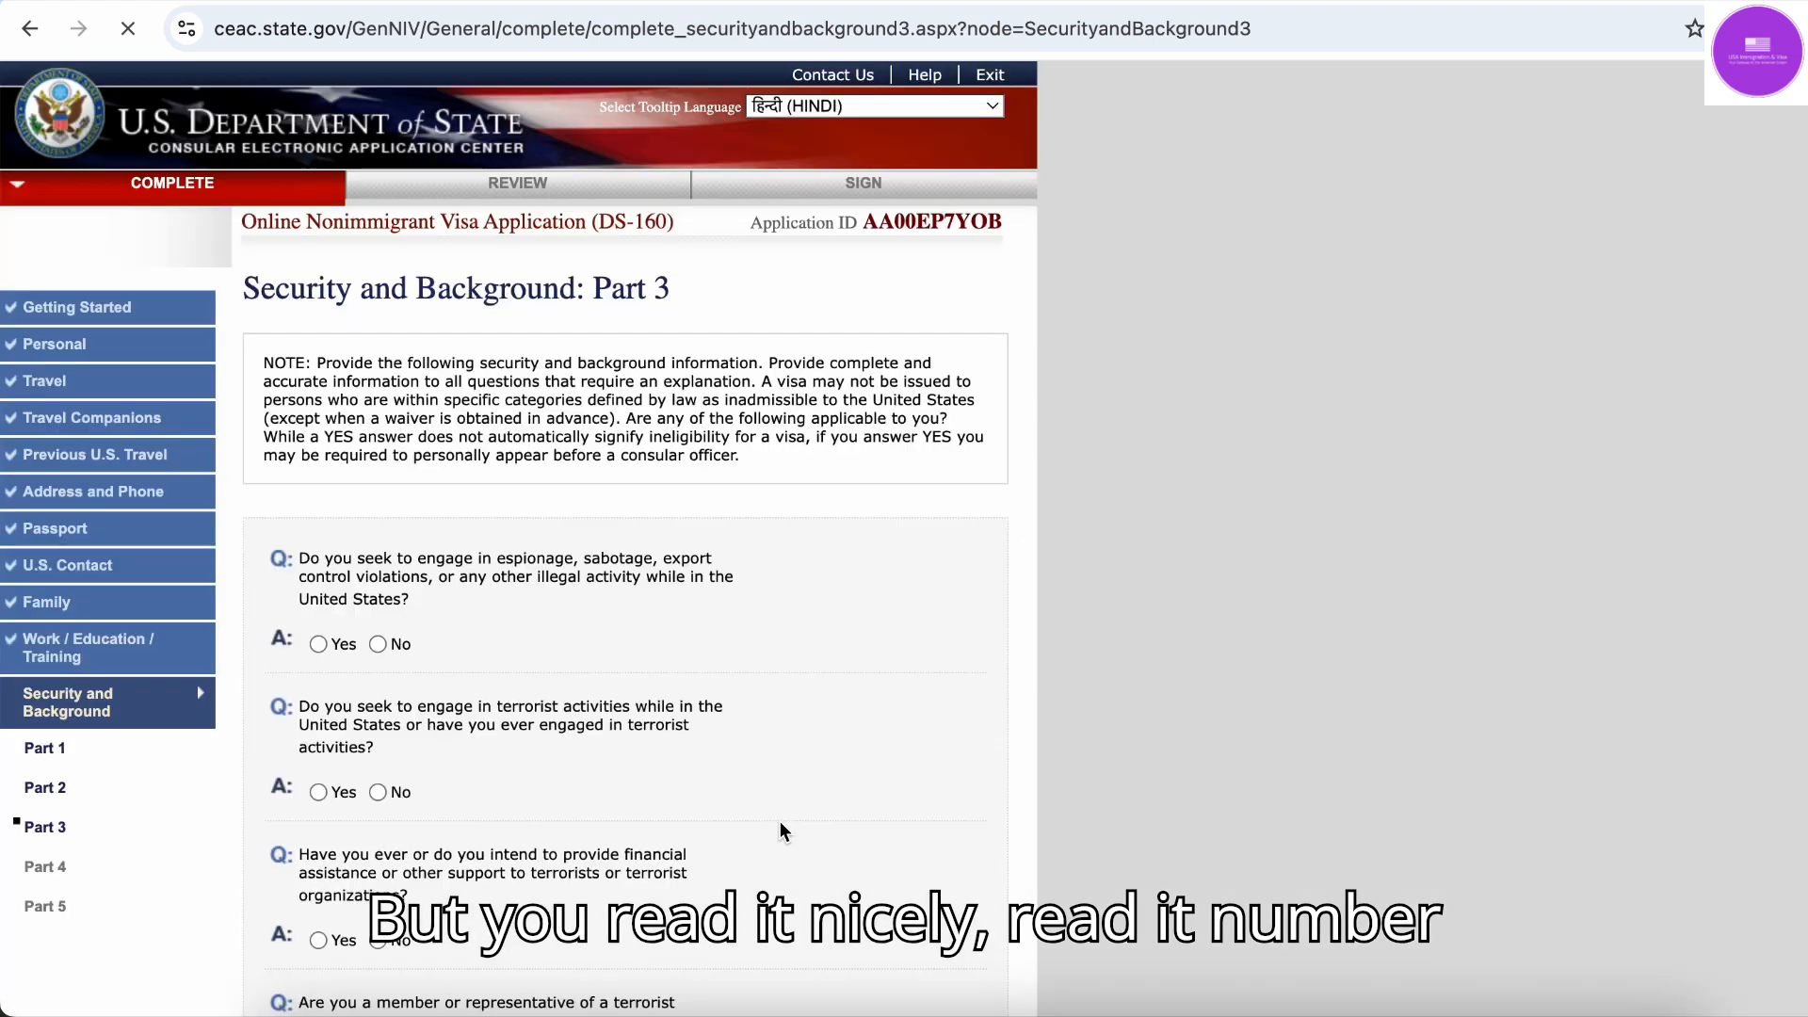
left_click(378, 644)
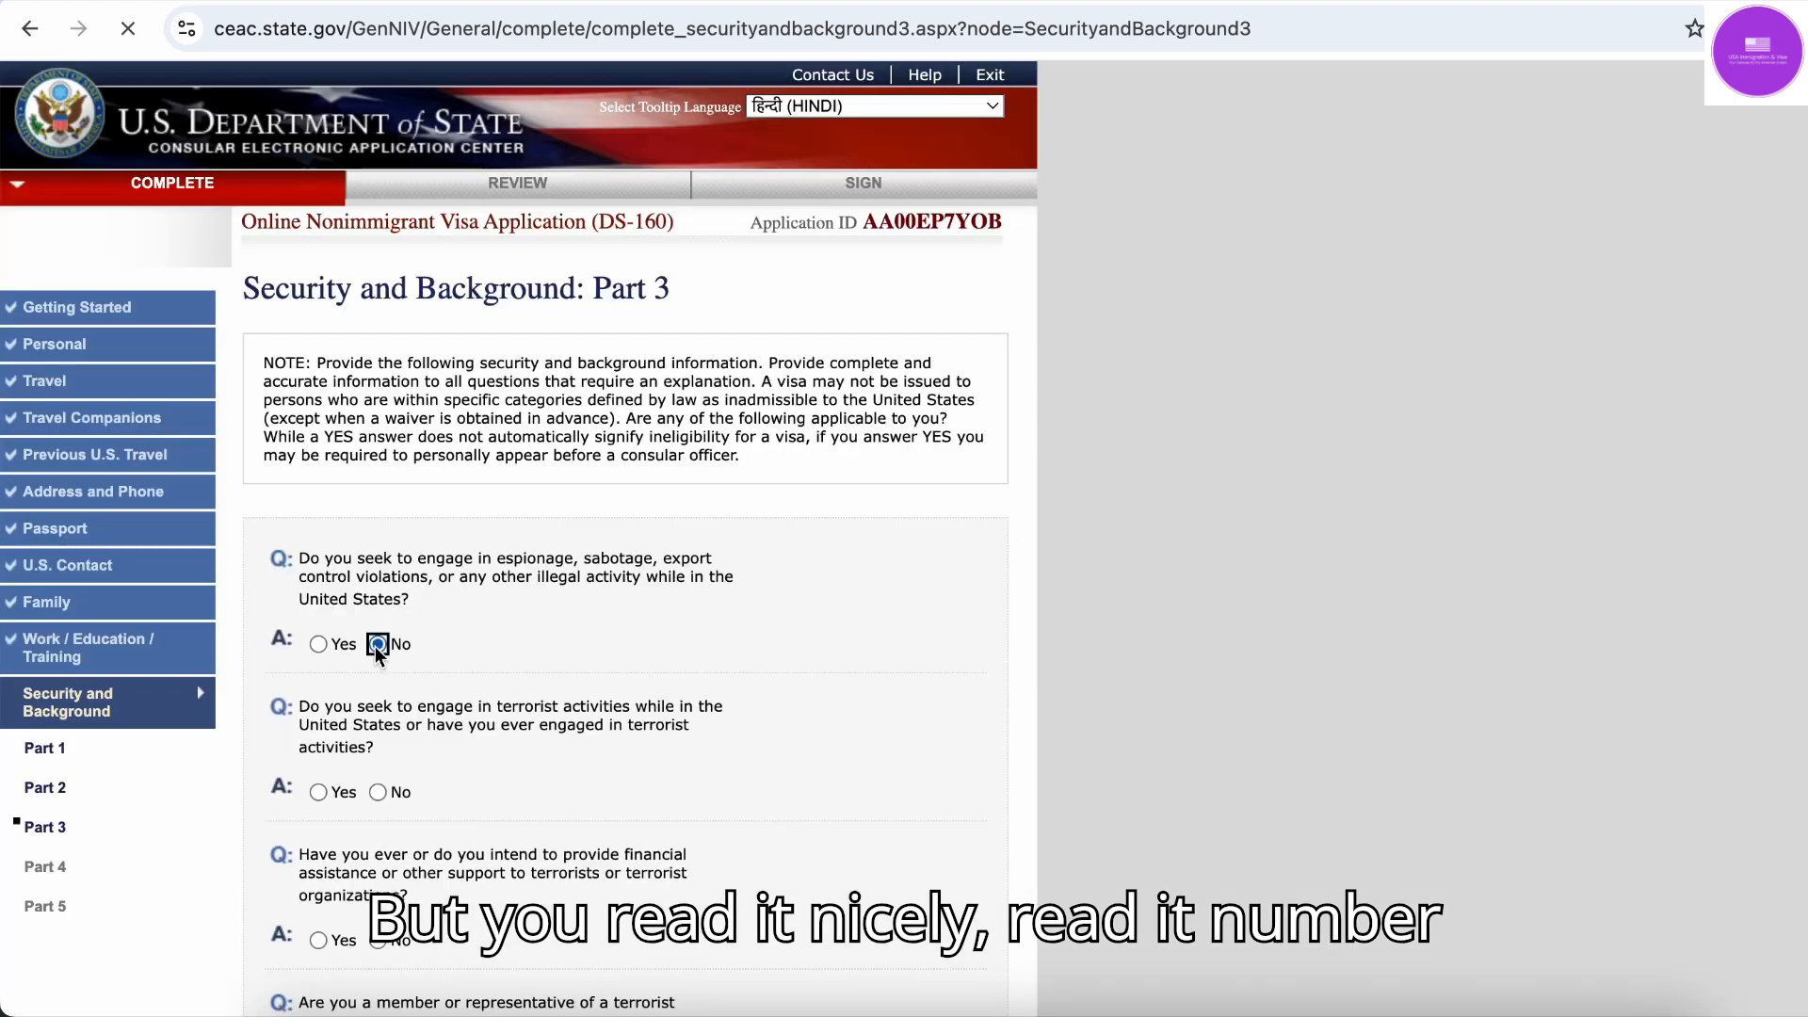
left_click(378, 792)
scroll(386, 796, "down", 4)
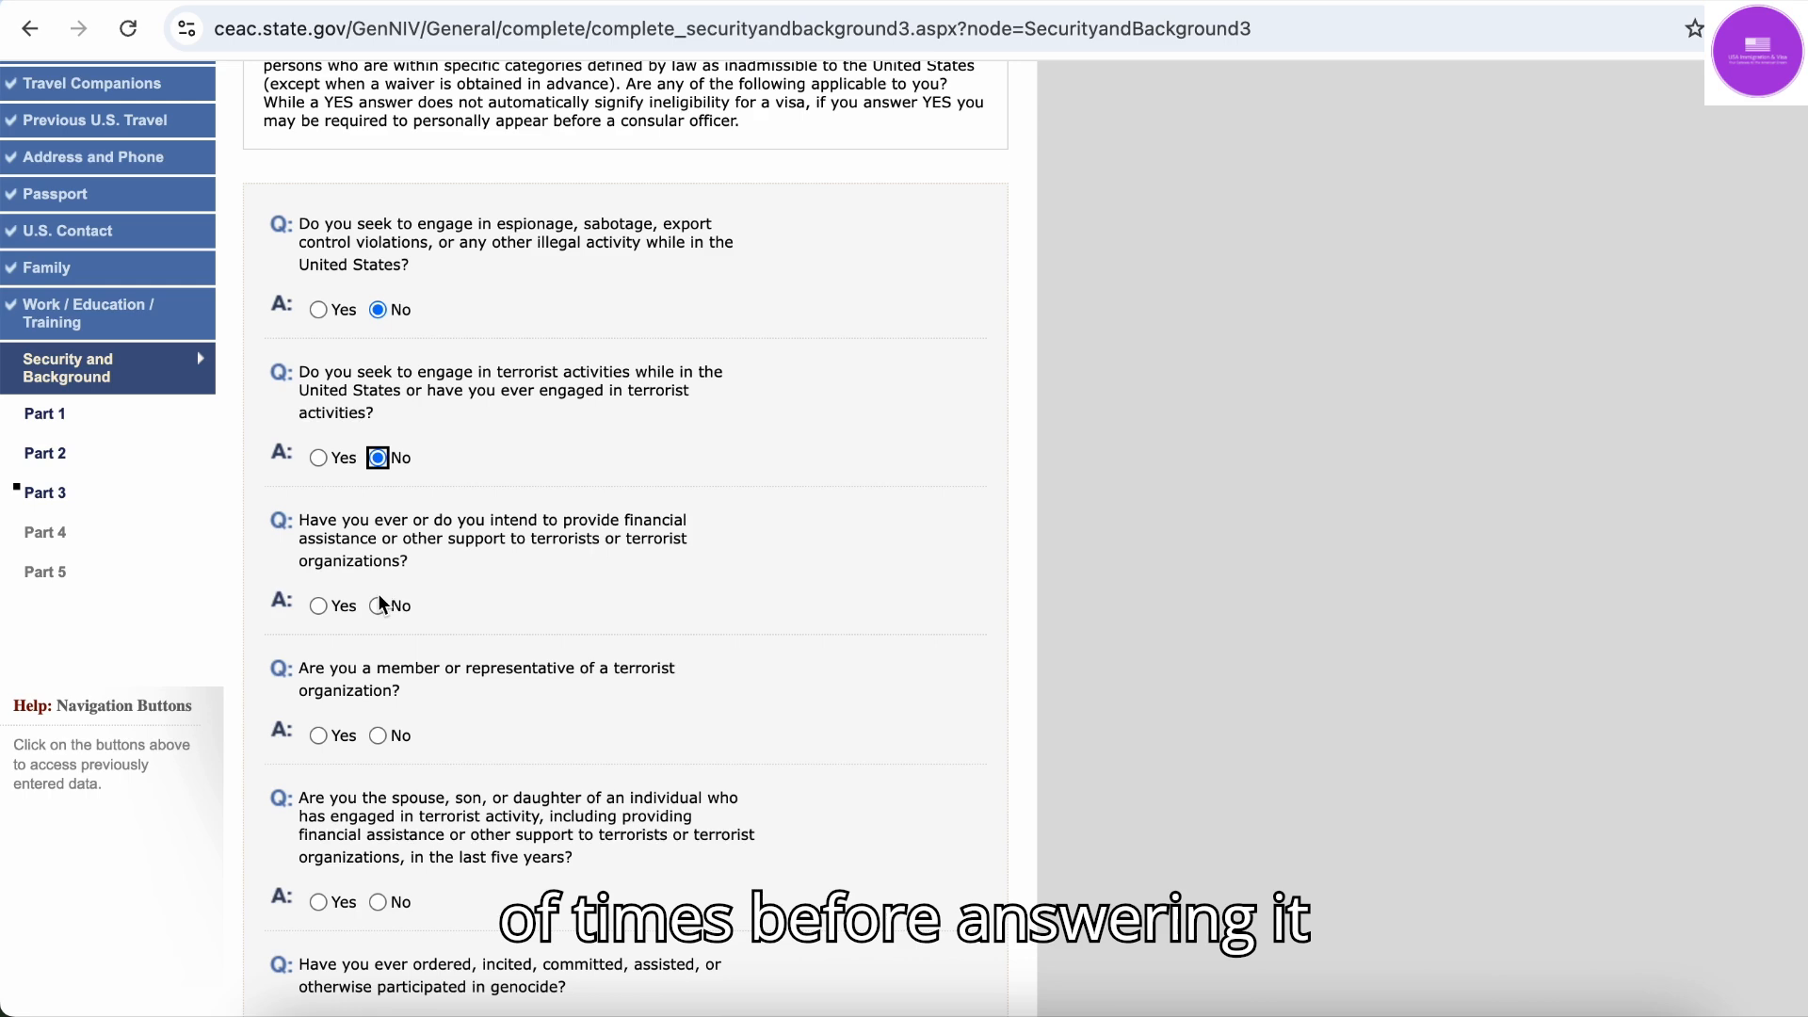
left_click(379, 605)
left_click(378, 736)
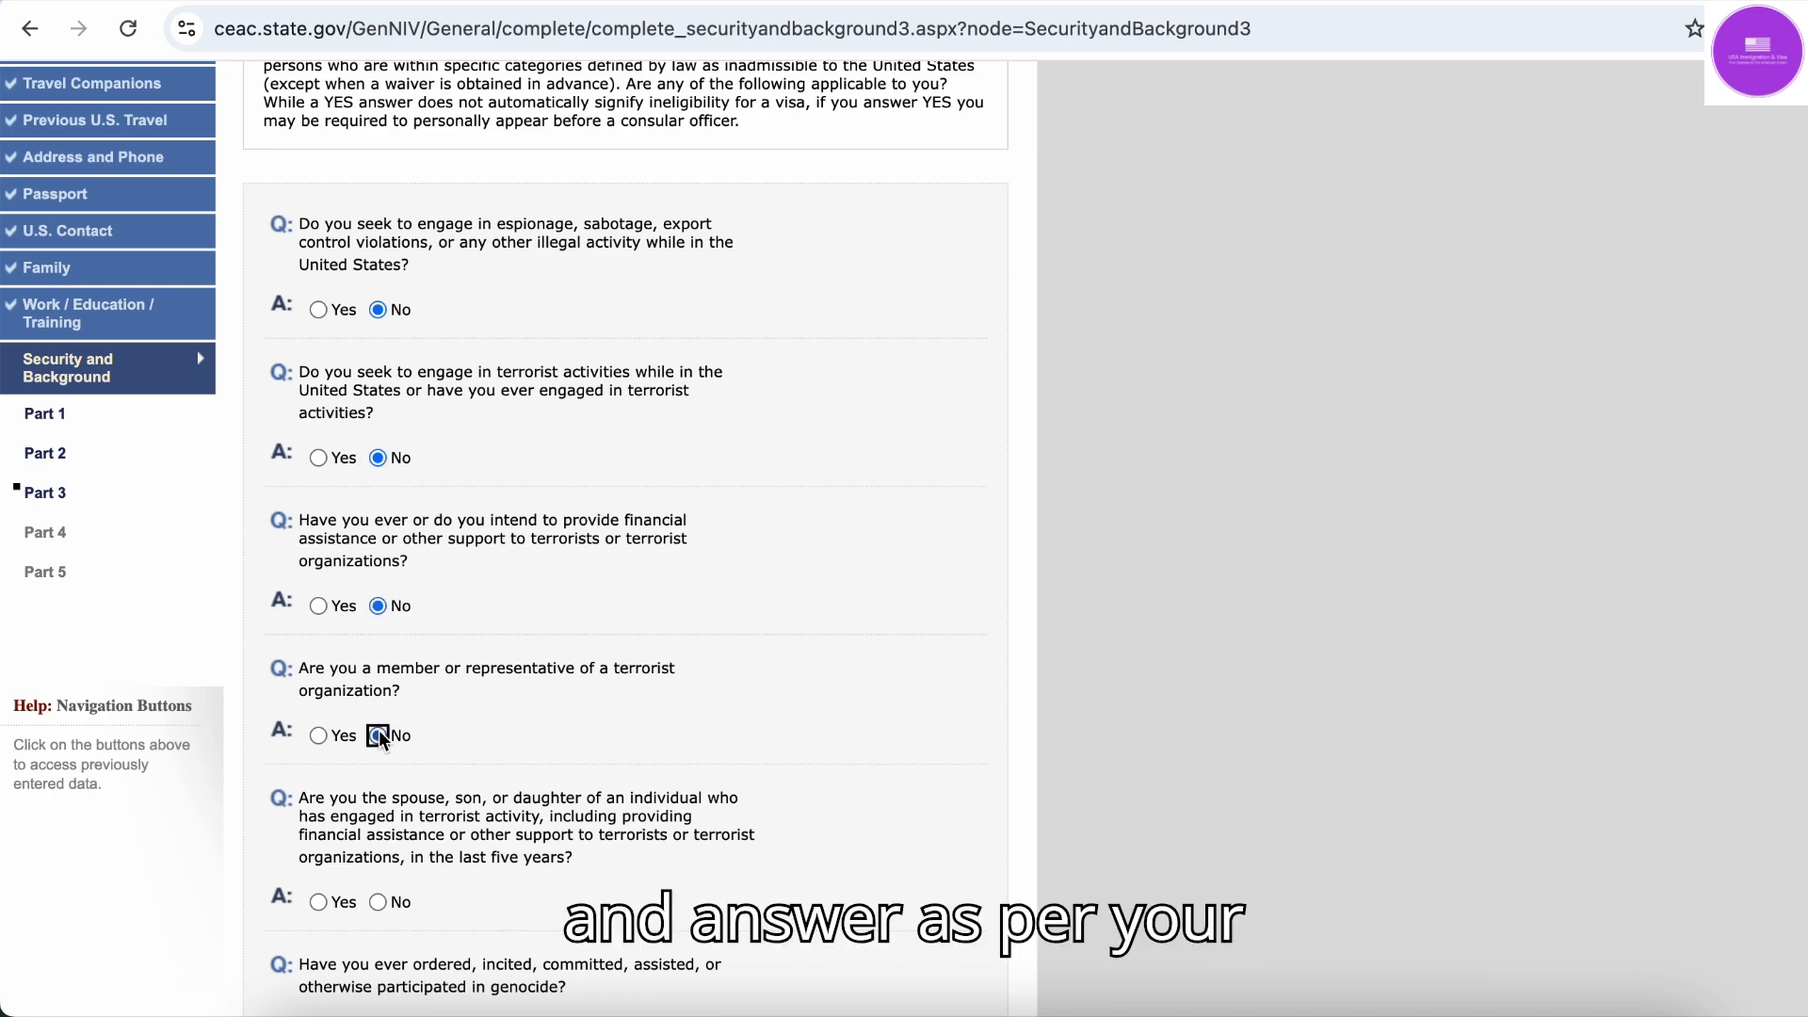
scroll(381, 738, "down", 2)
left_click(377, 726)
Answer No to the questions on participation in genocide, torture, and extrajudicial or political killings
scroll(379, 727, "down", 3)
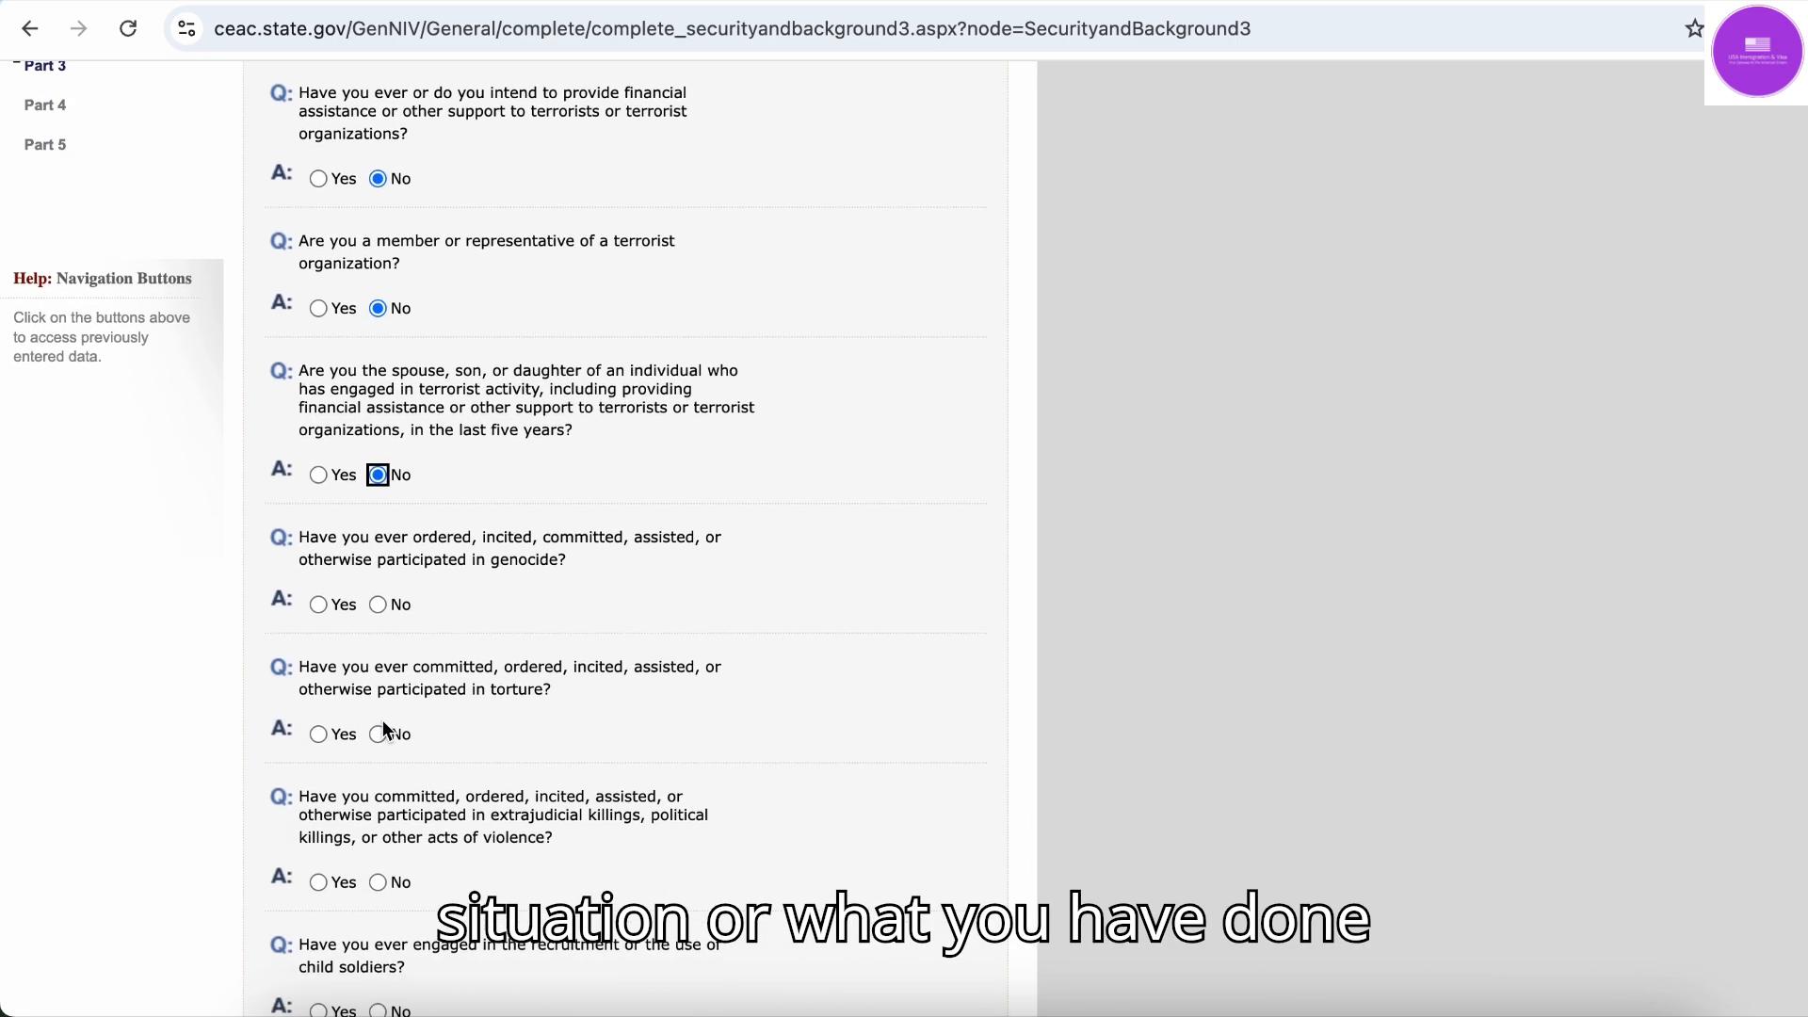
left_click(377, 605)
scroll(375, 606, "down", 2)
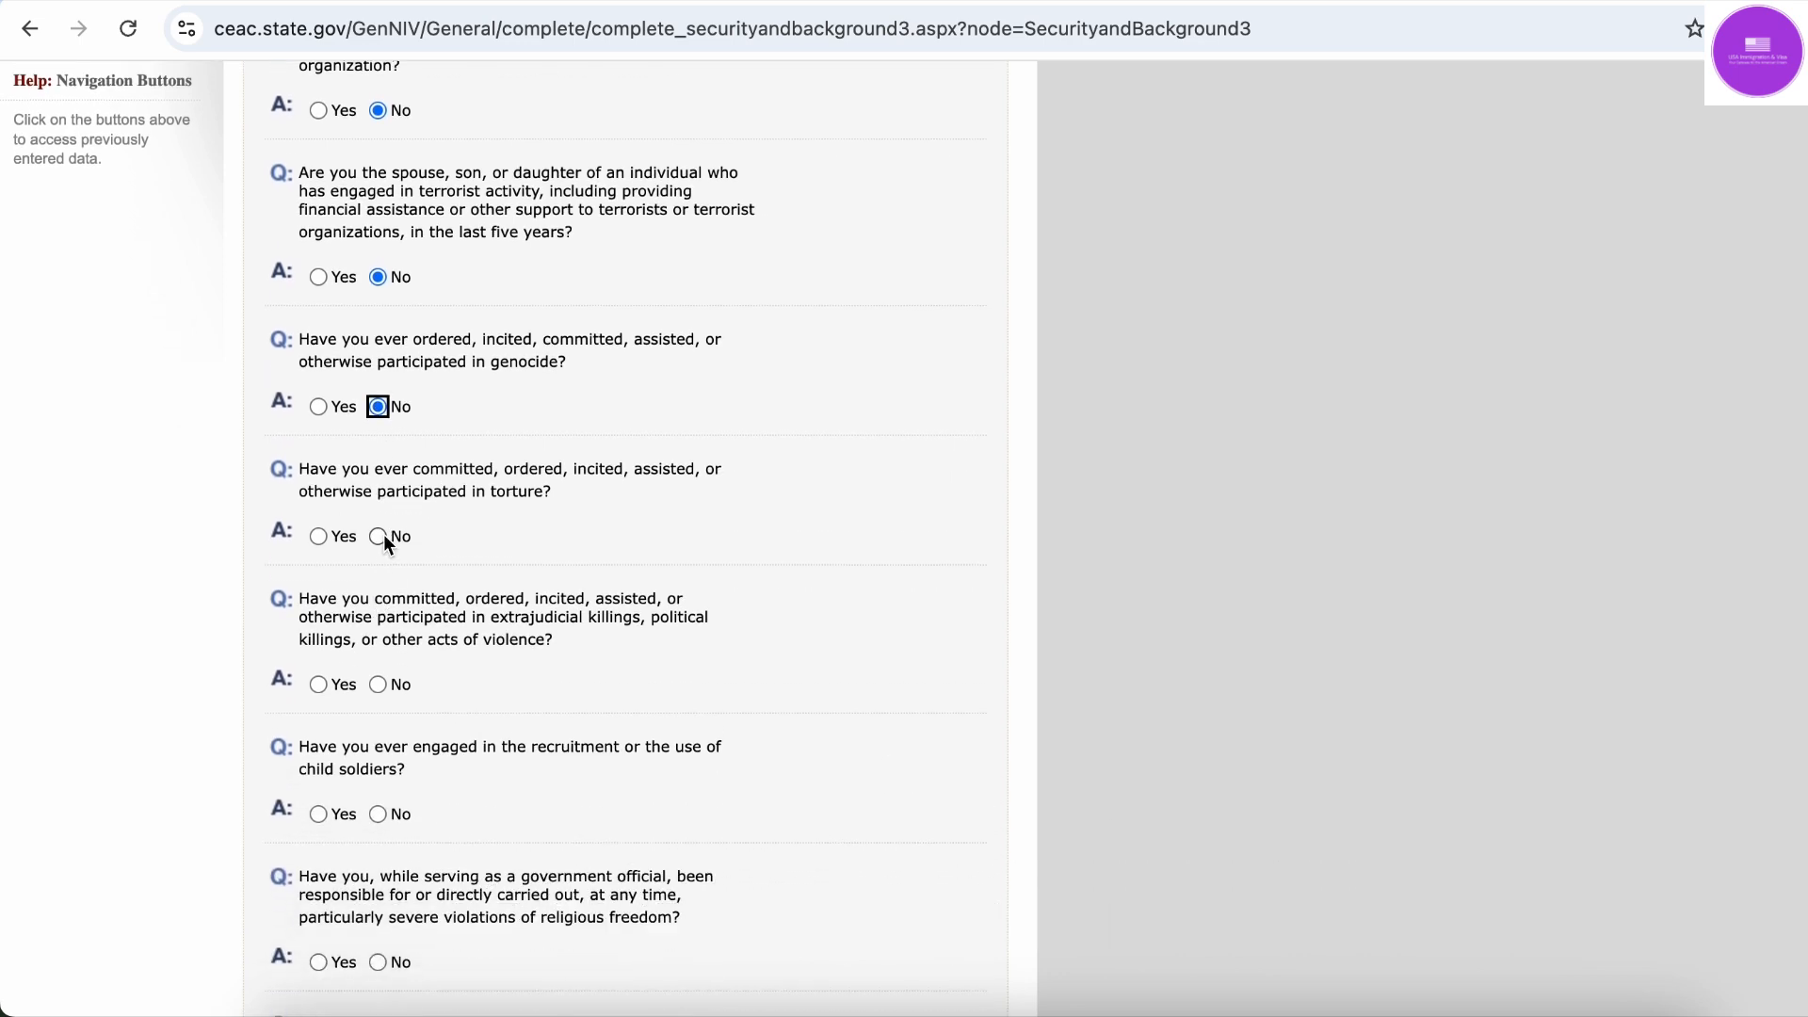
left_click(378, 536)
left_click(377, 685)
Answer No to the child soldiers, religious freedom, population control and organ transplantation questions, and proceed to Security and Background: Part 4
scroll(377, 686, "down", 3)
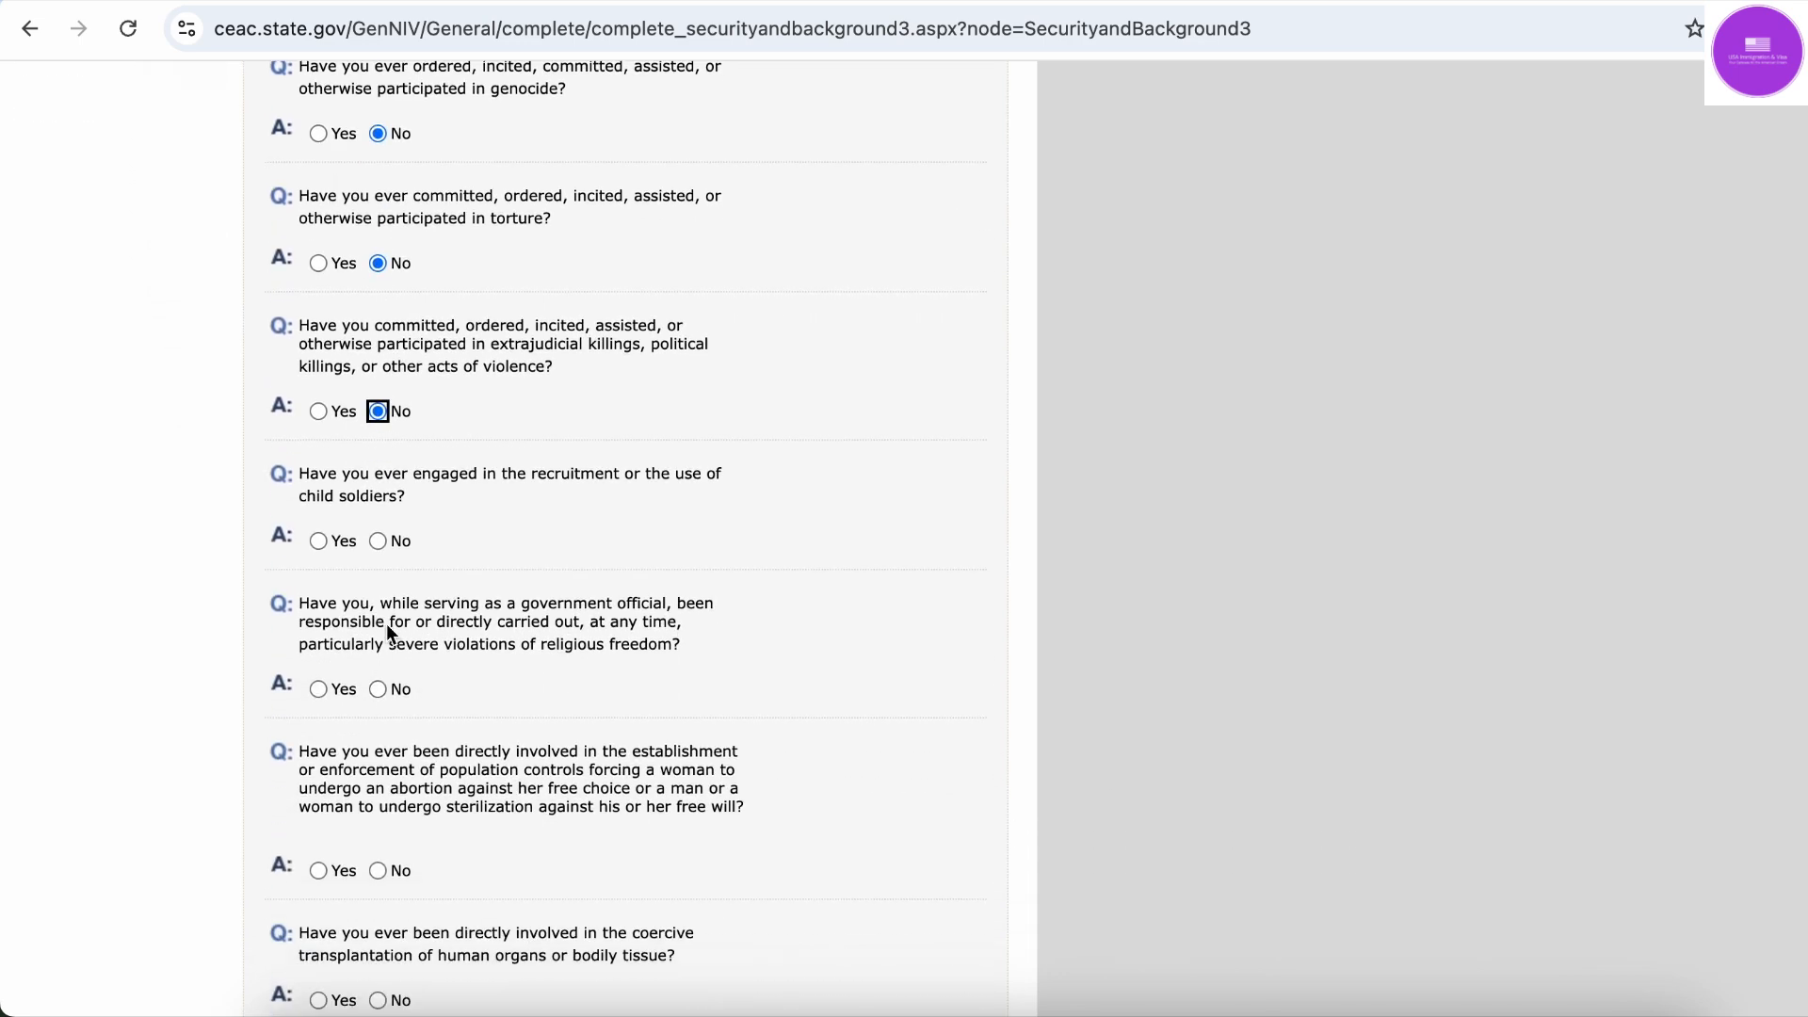
left_click(380, 551)
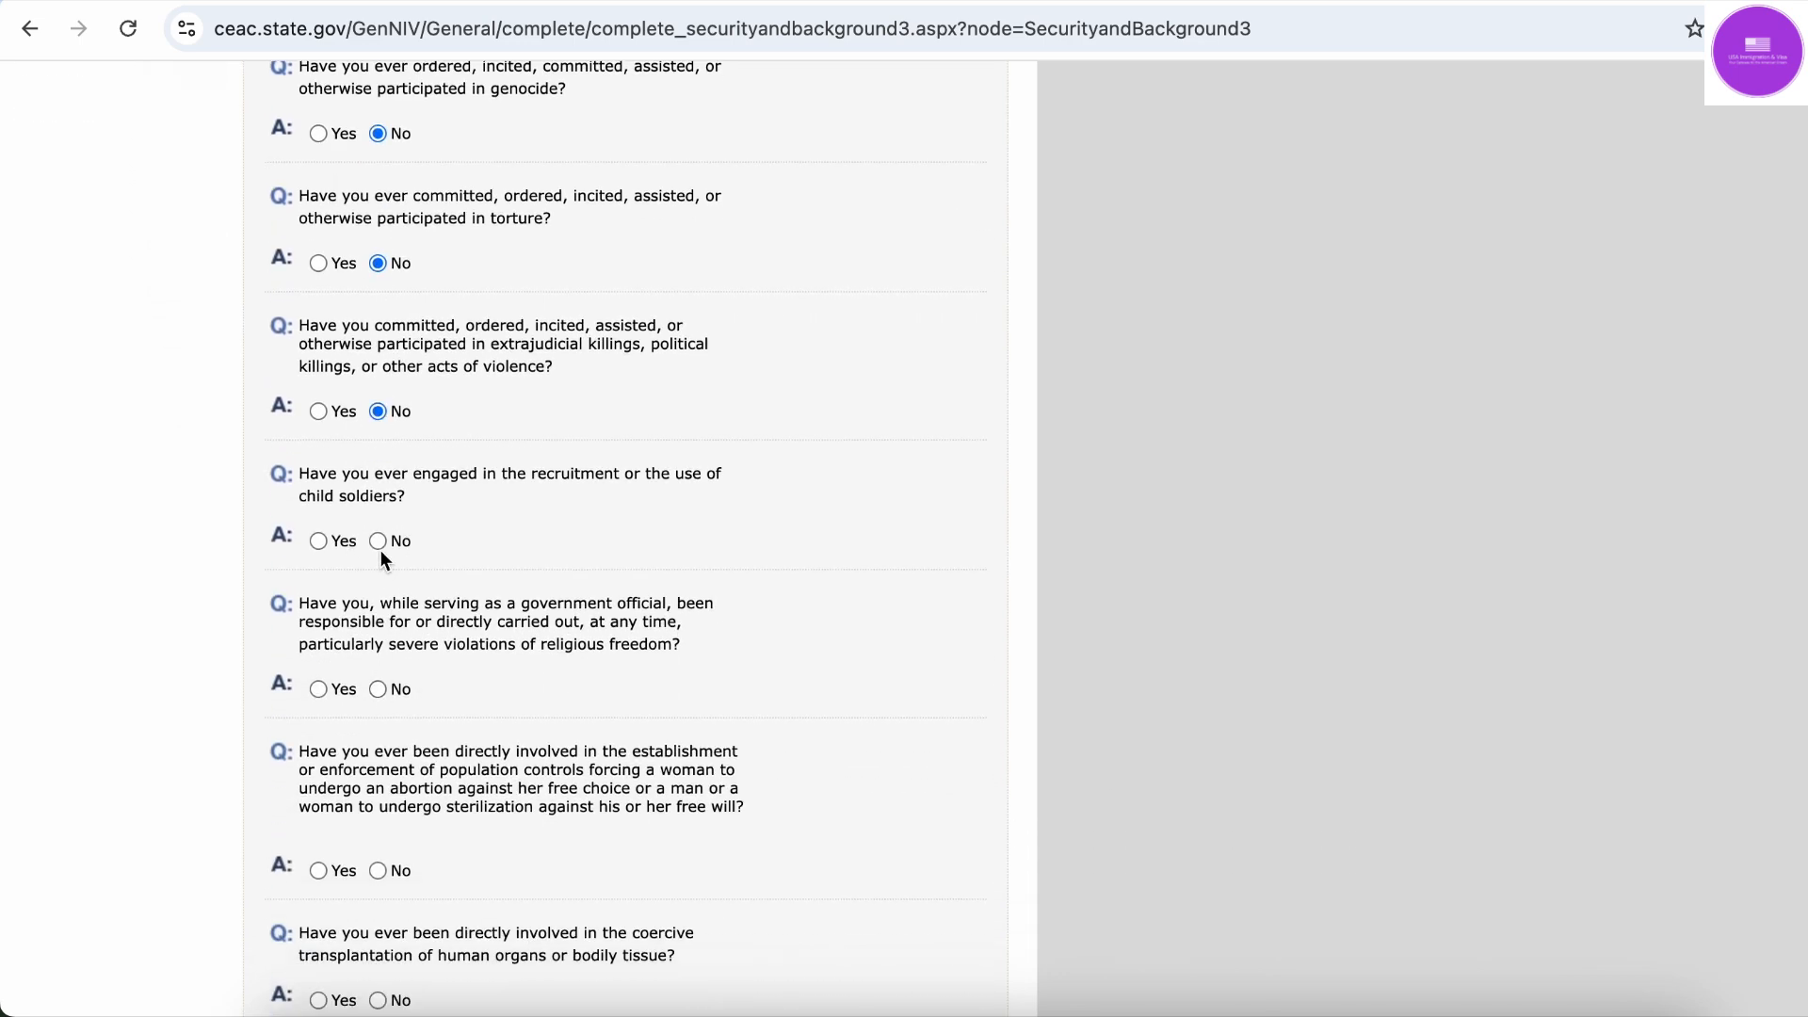
left_click(377, 689)
scroll(377, 690, "down", 3)
left_click(378, 602)
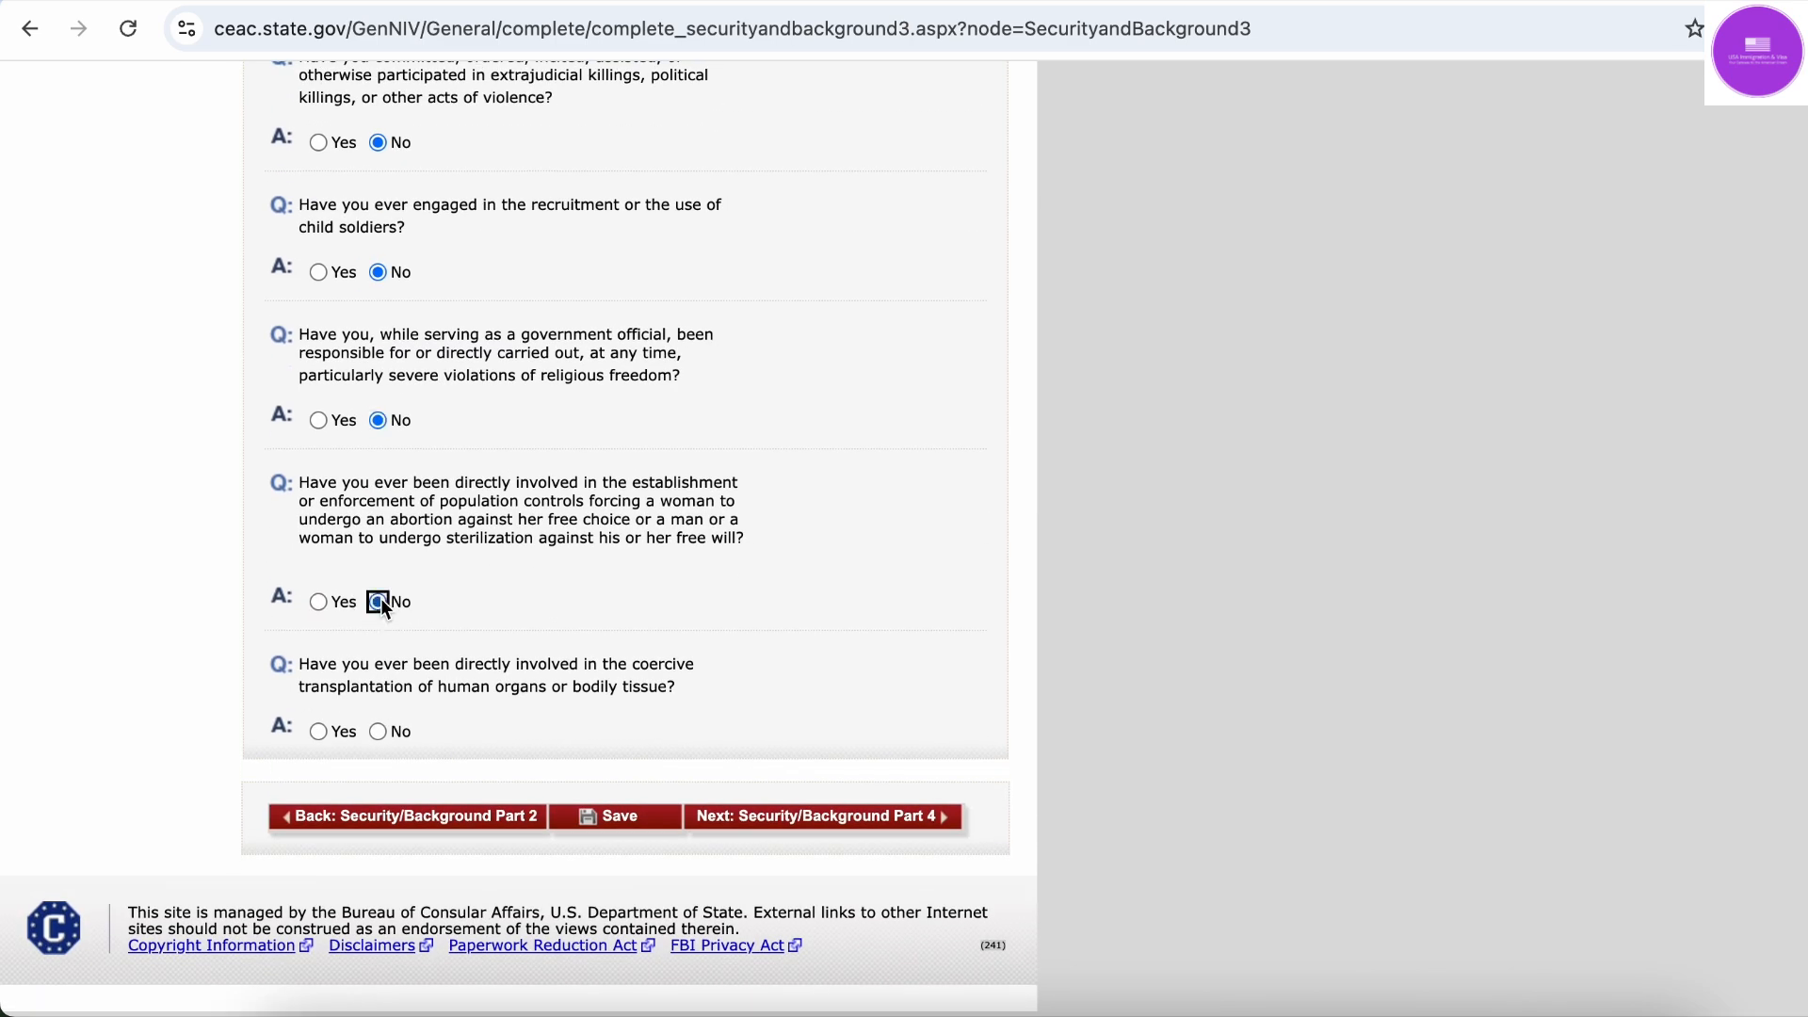
left_click(378, 730)
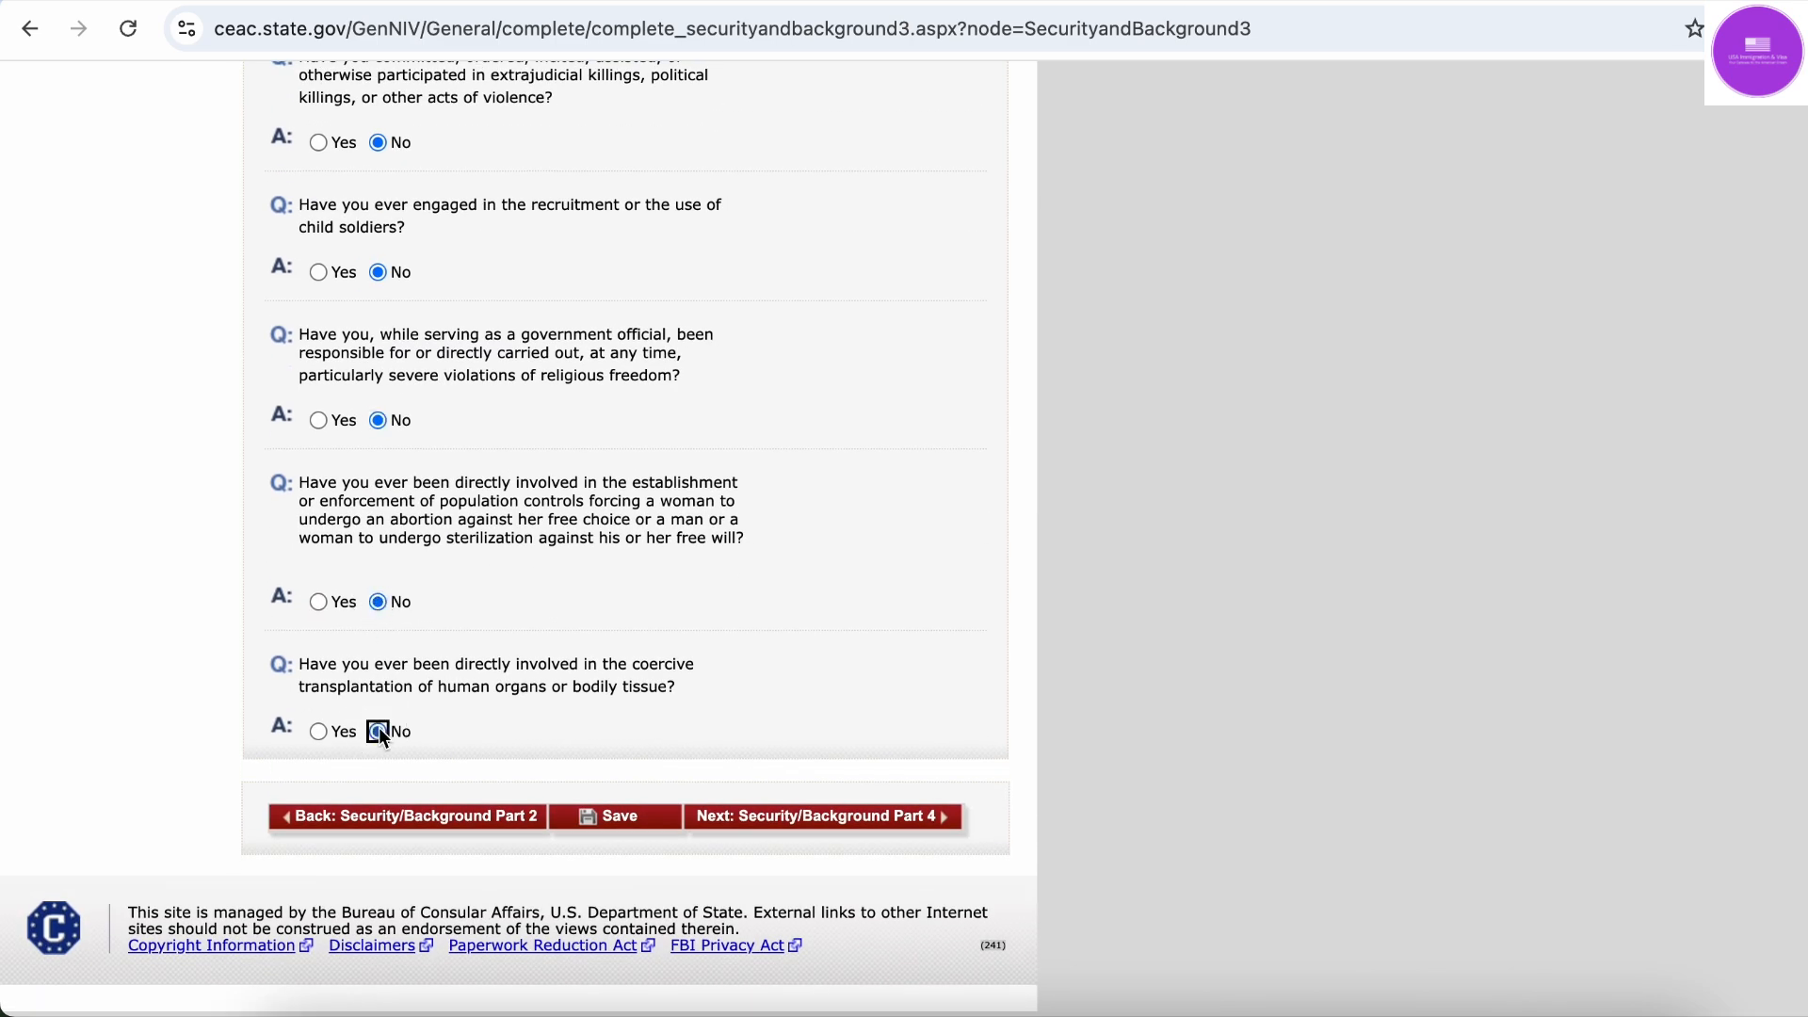
left_click(752, 820)
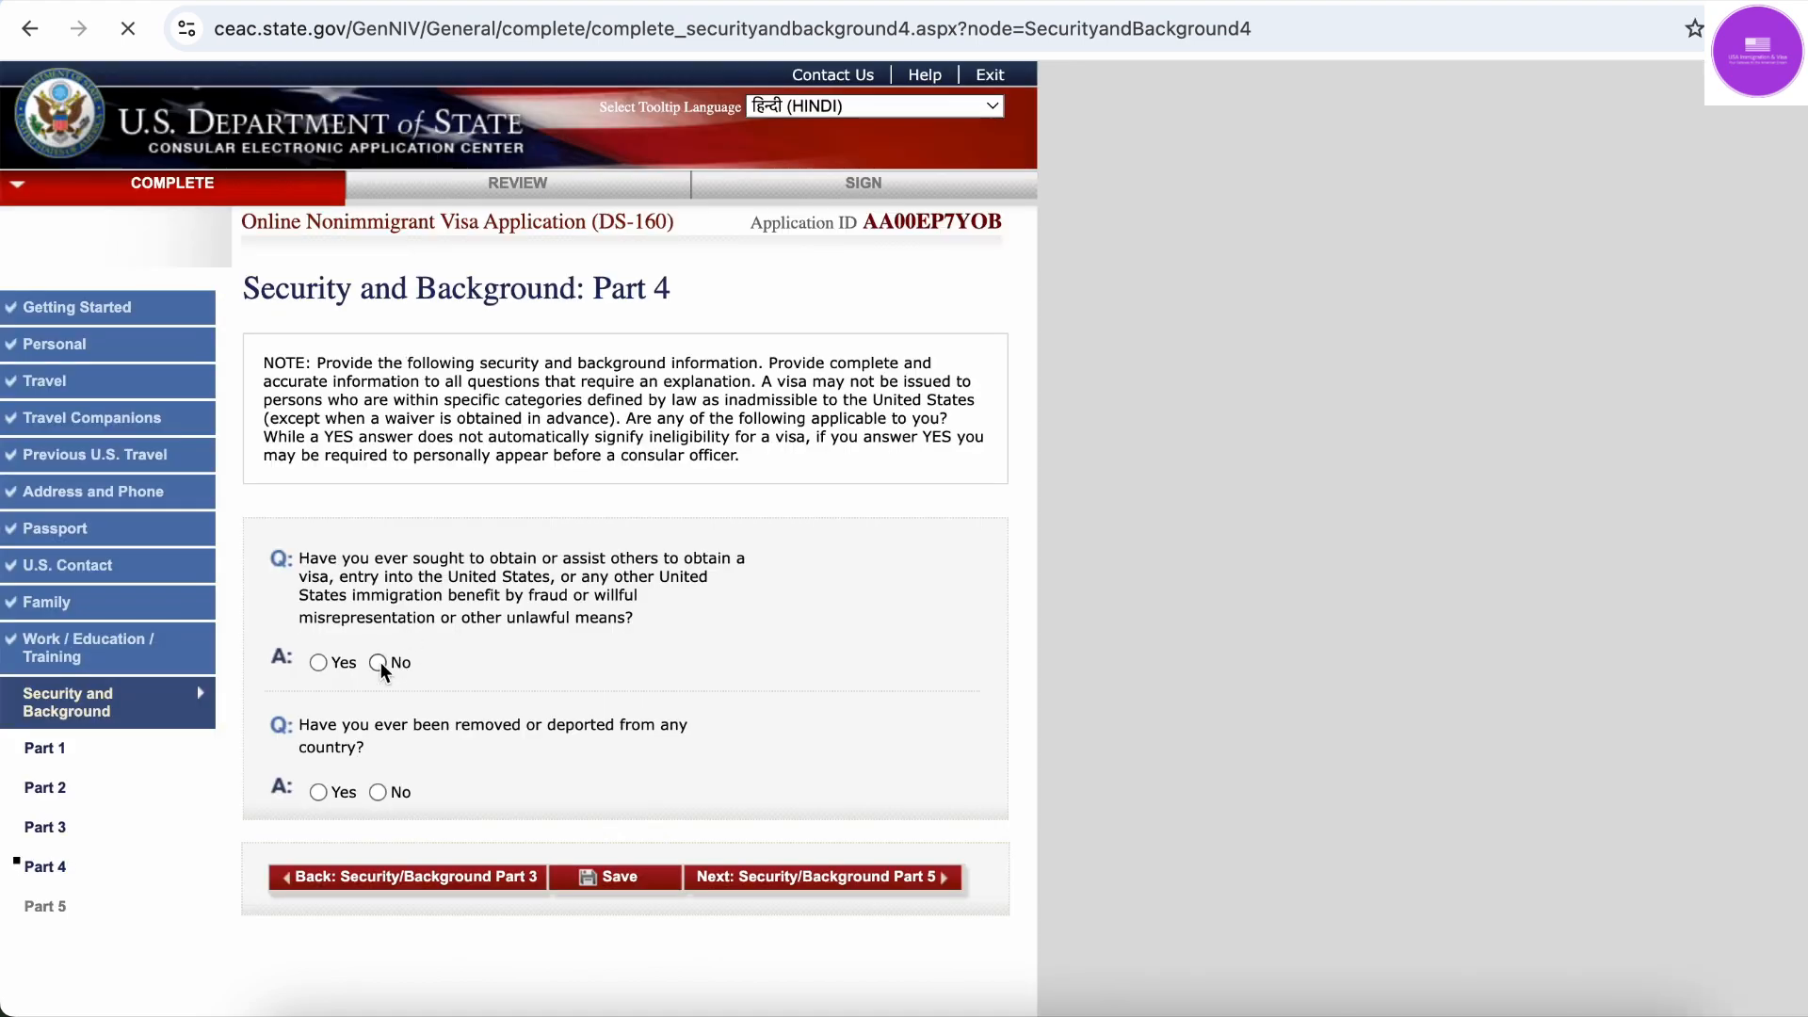
Answer No to the visa fraud and removal or deportation questions, then save and continue the application to Part 5
left_click(377, 663)
left_click(378, 792)
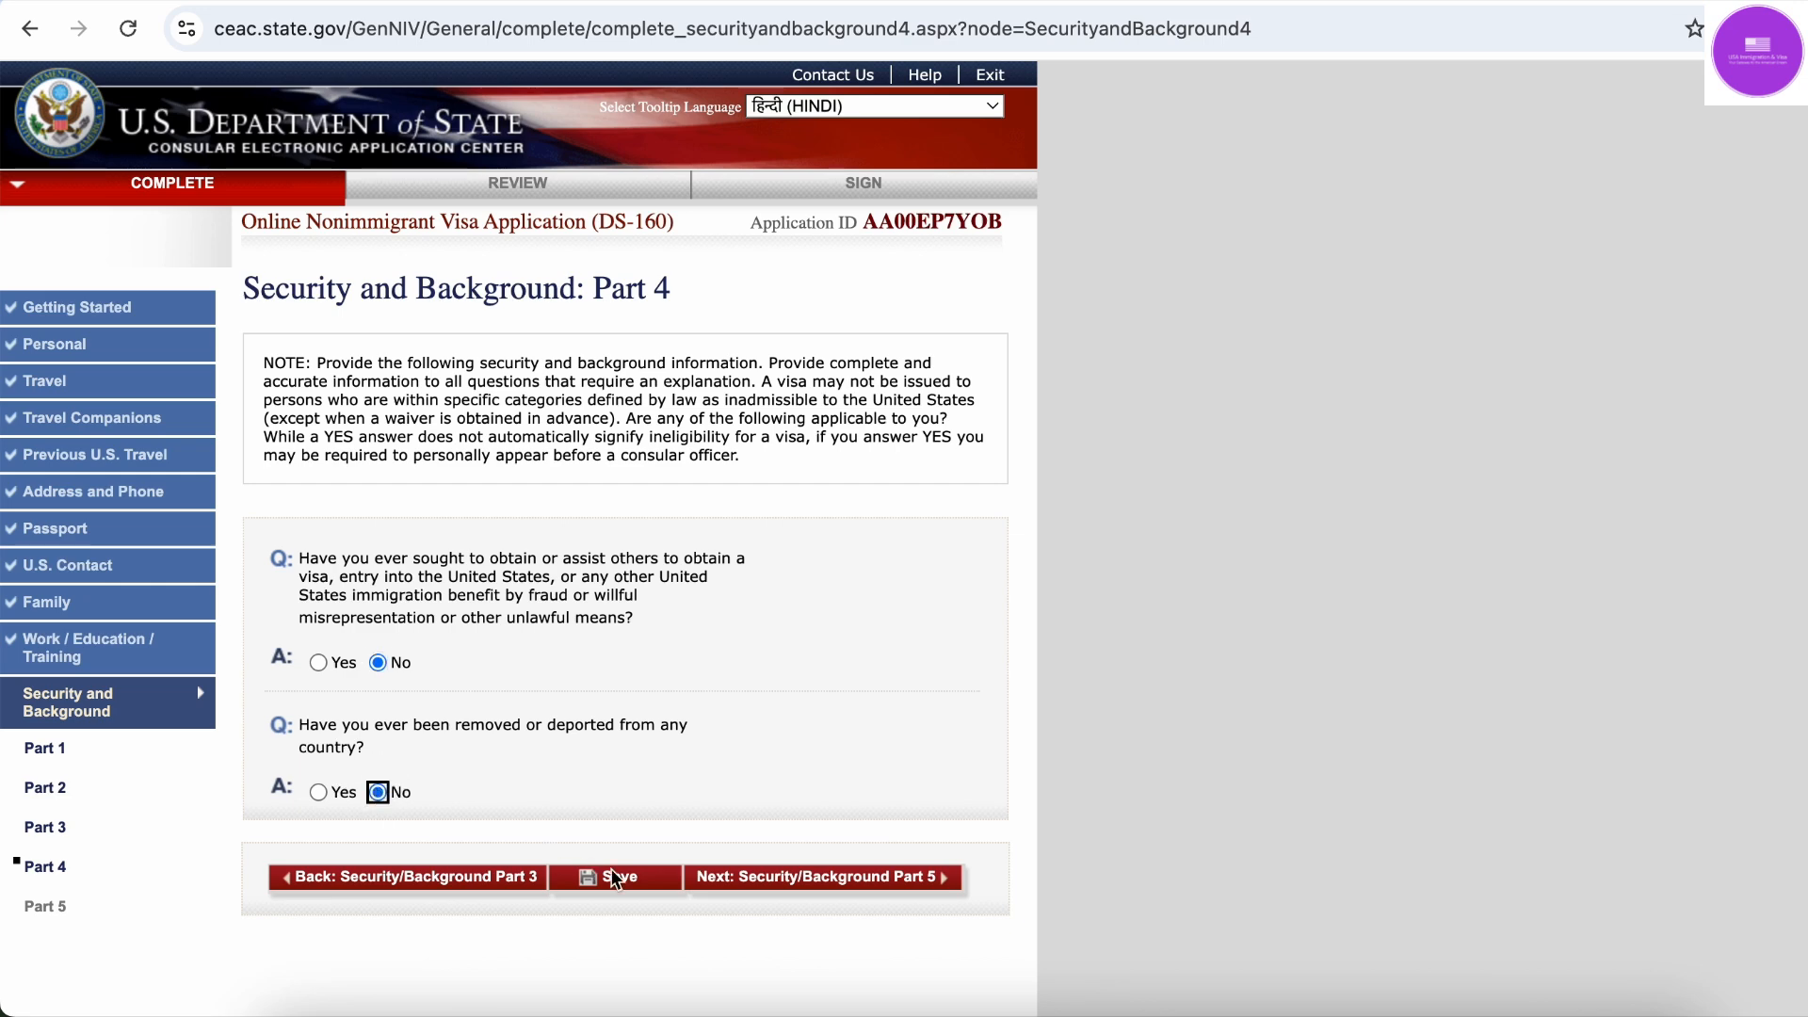
left_click(617, 878)
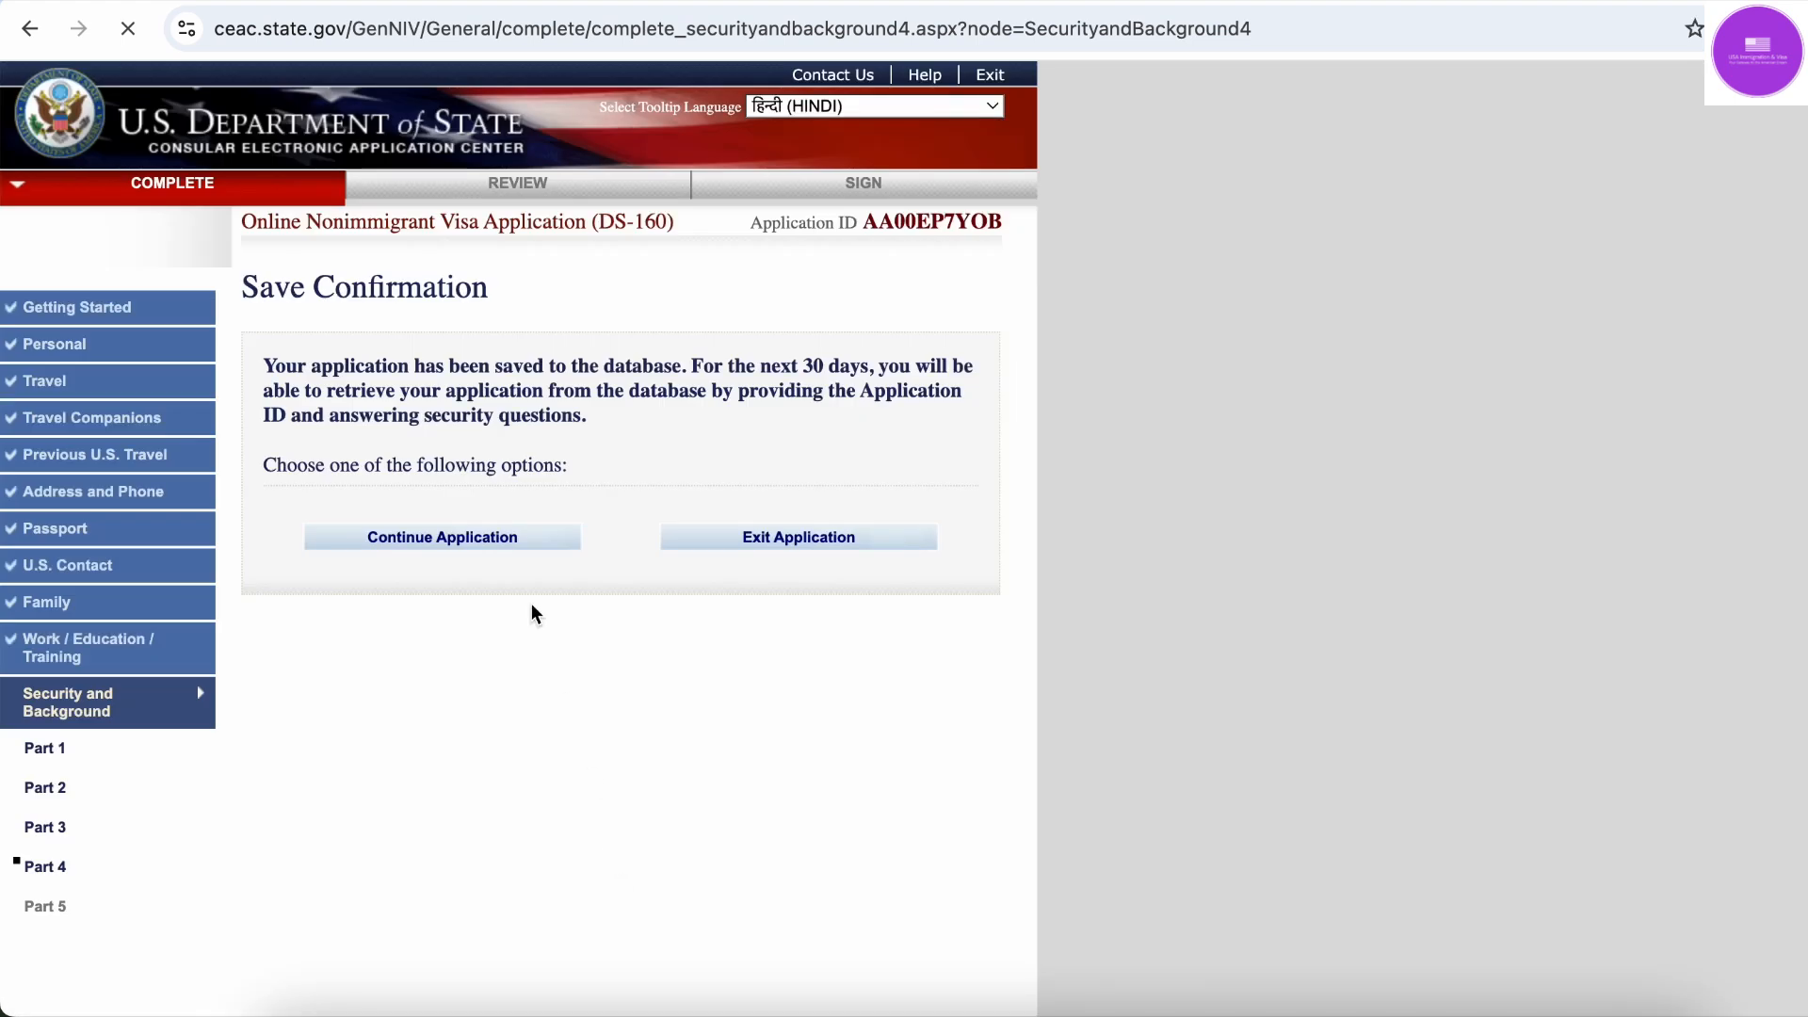
left_click(502, 539)
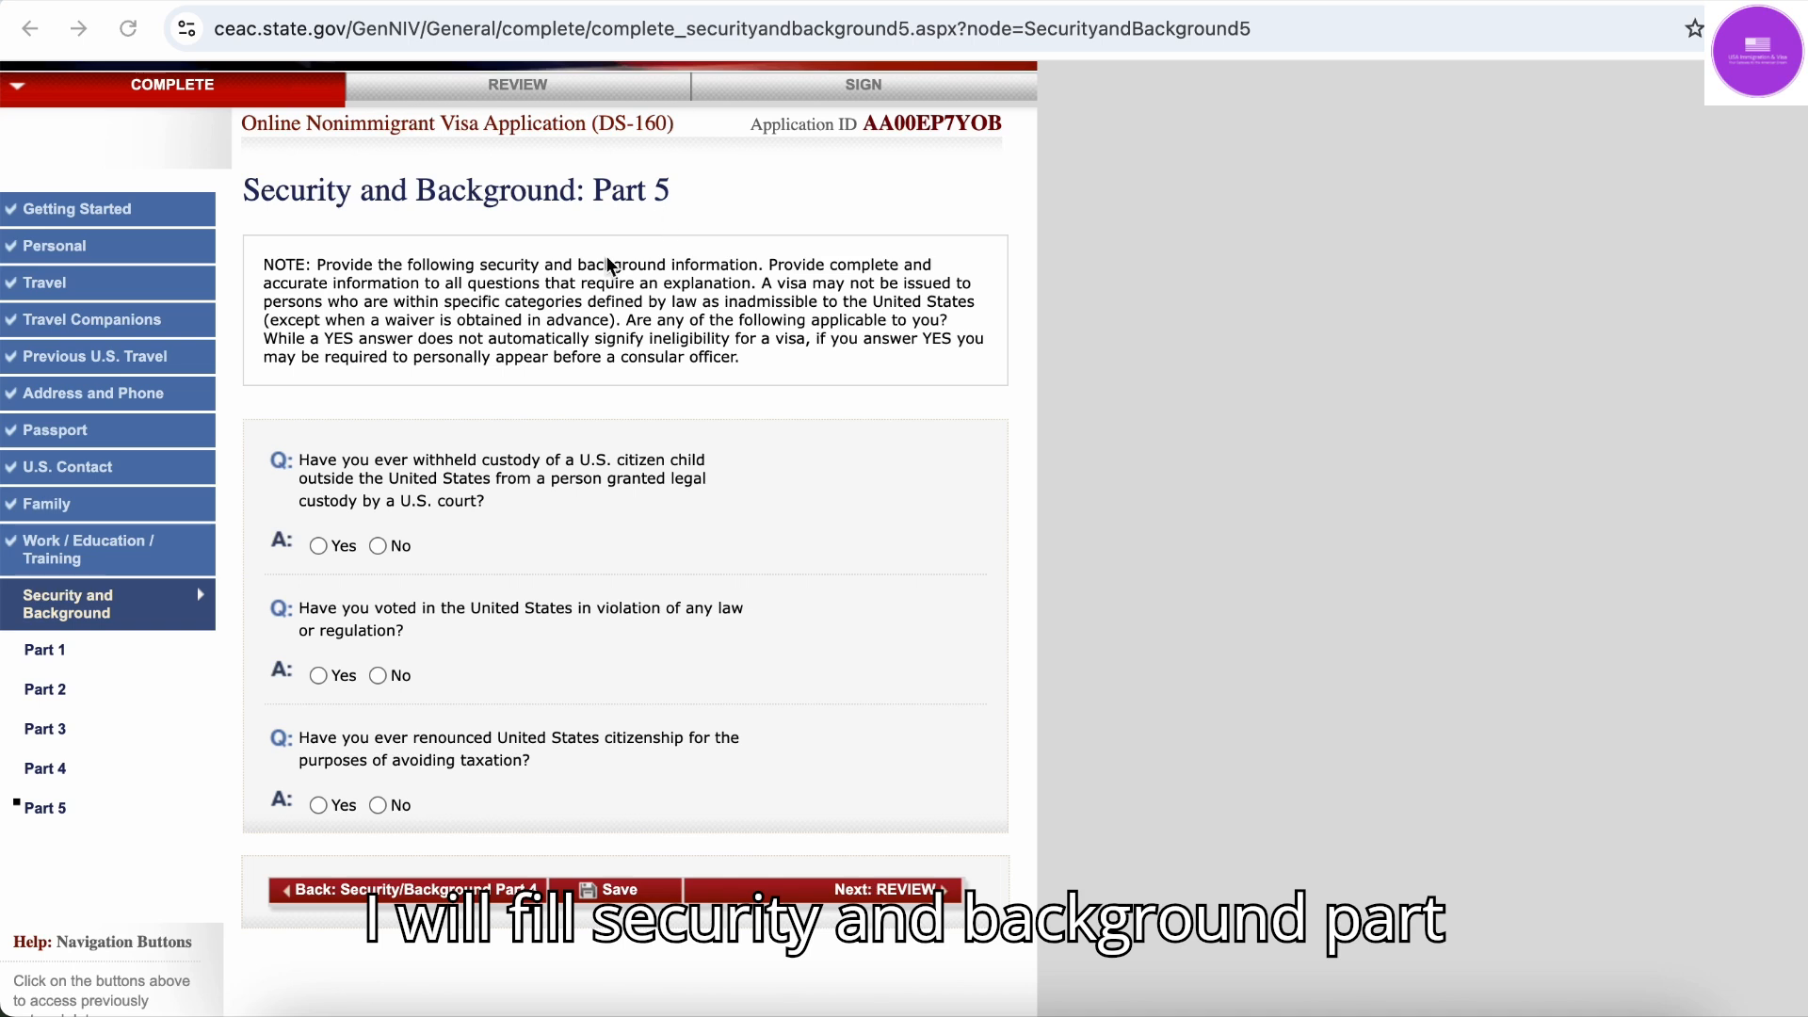
Answer No to the child custody, unlawful voting and renounced citizenship questions in Part 5, then save and continue the application
left_click(378, 546)
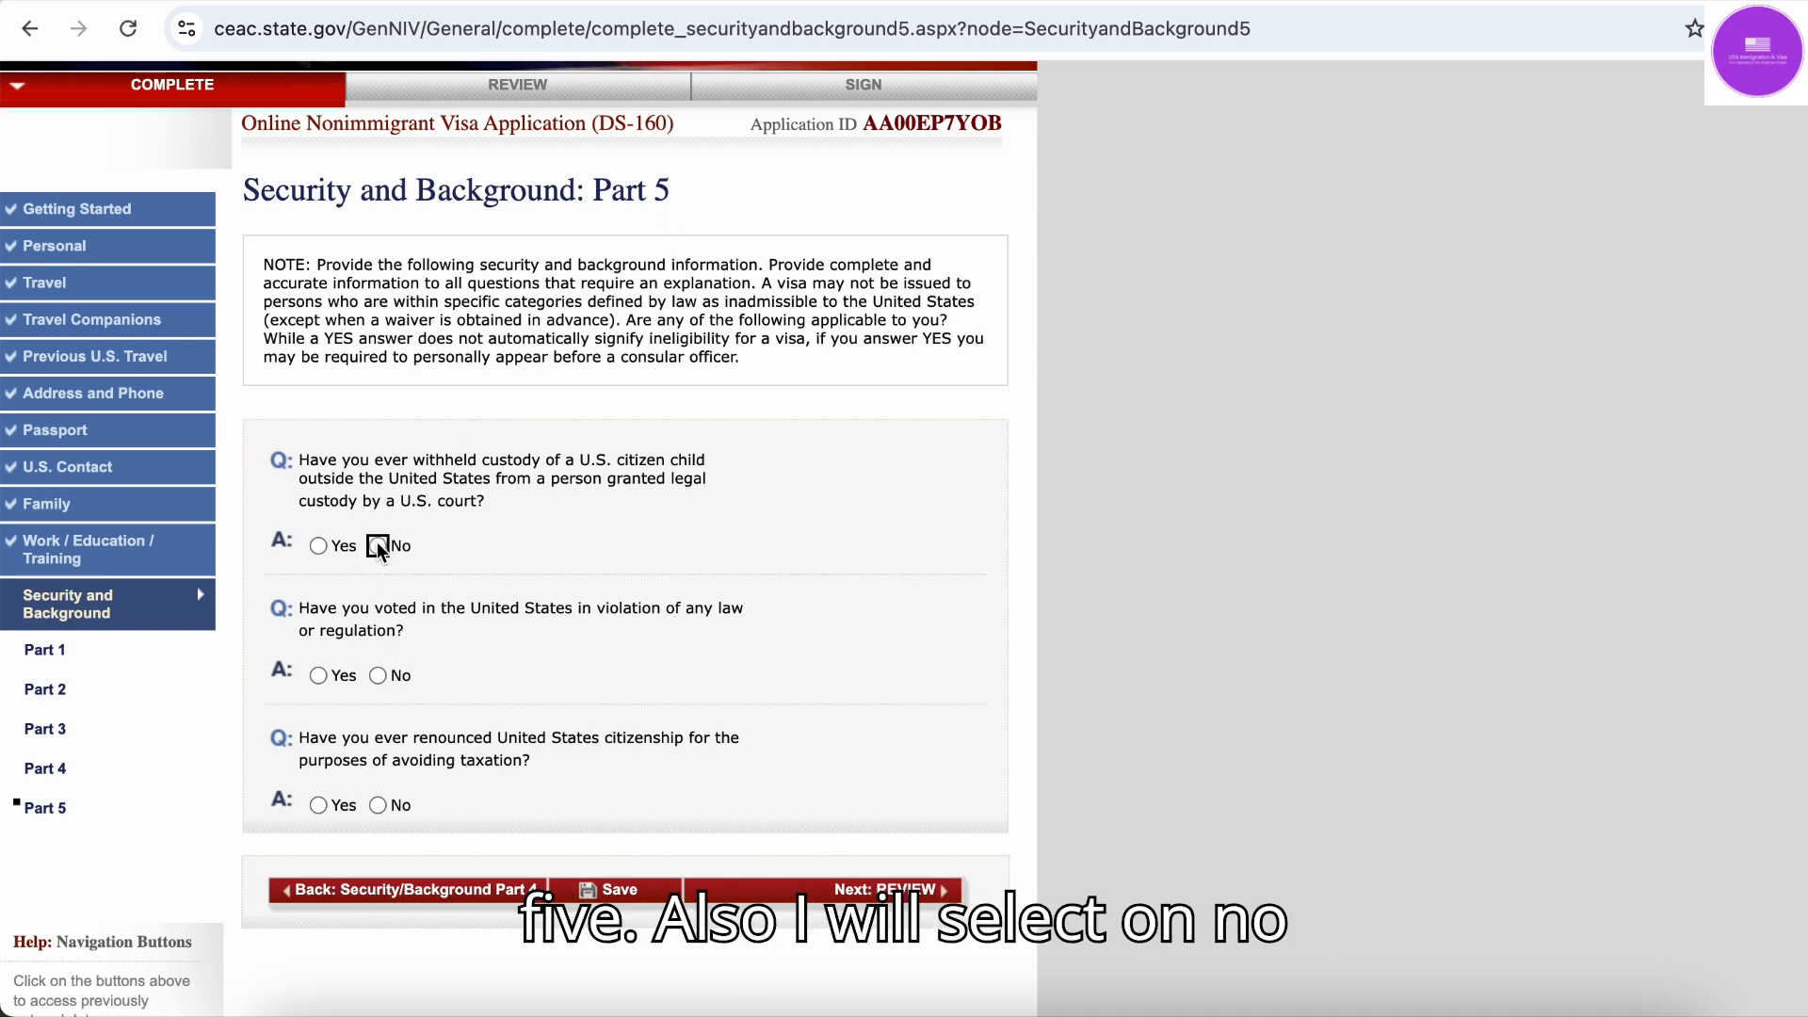
left_click(378, 675)
left_click(378, 806)
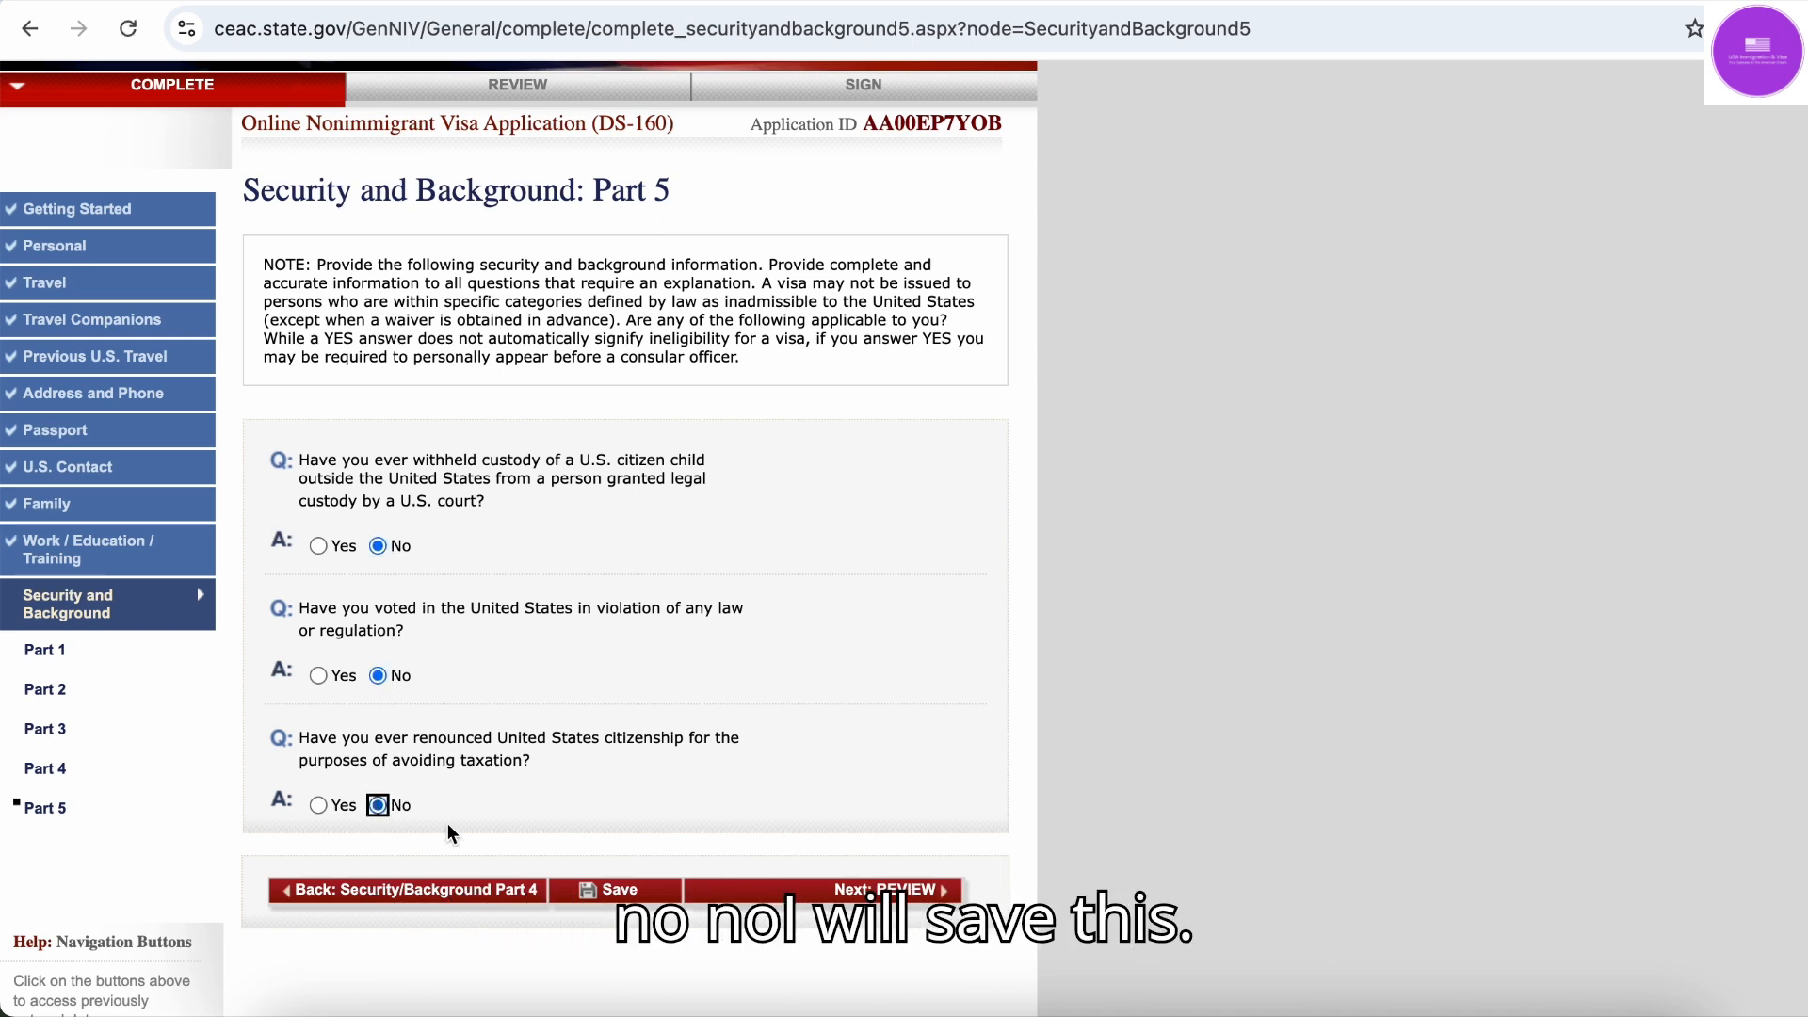
left_click(629, 895)
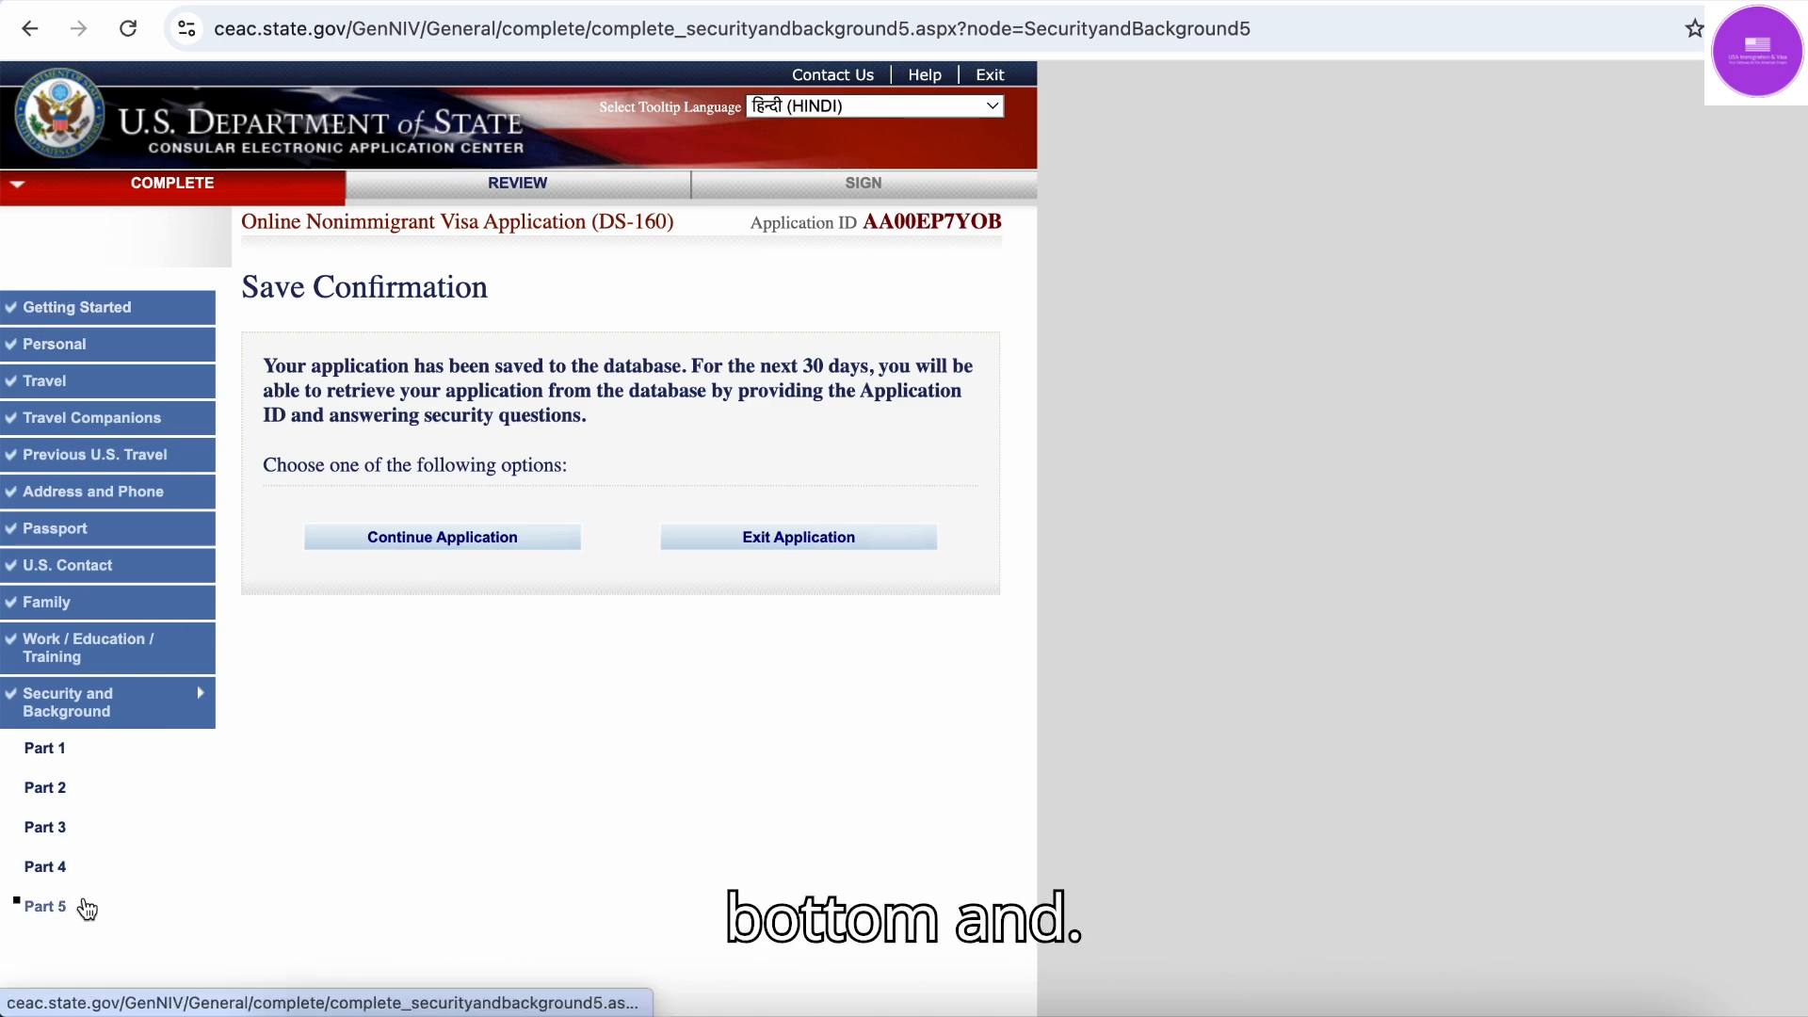
left_click(442, 539)
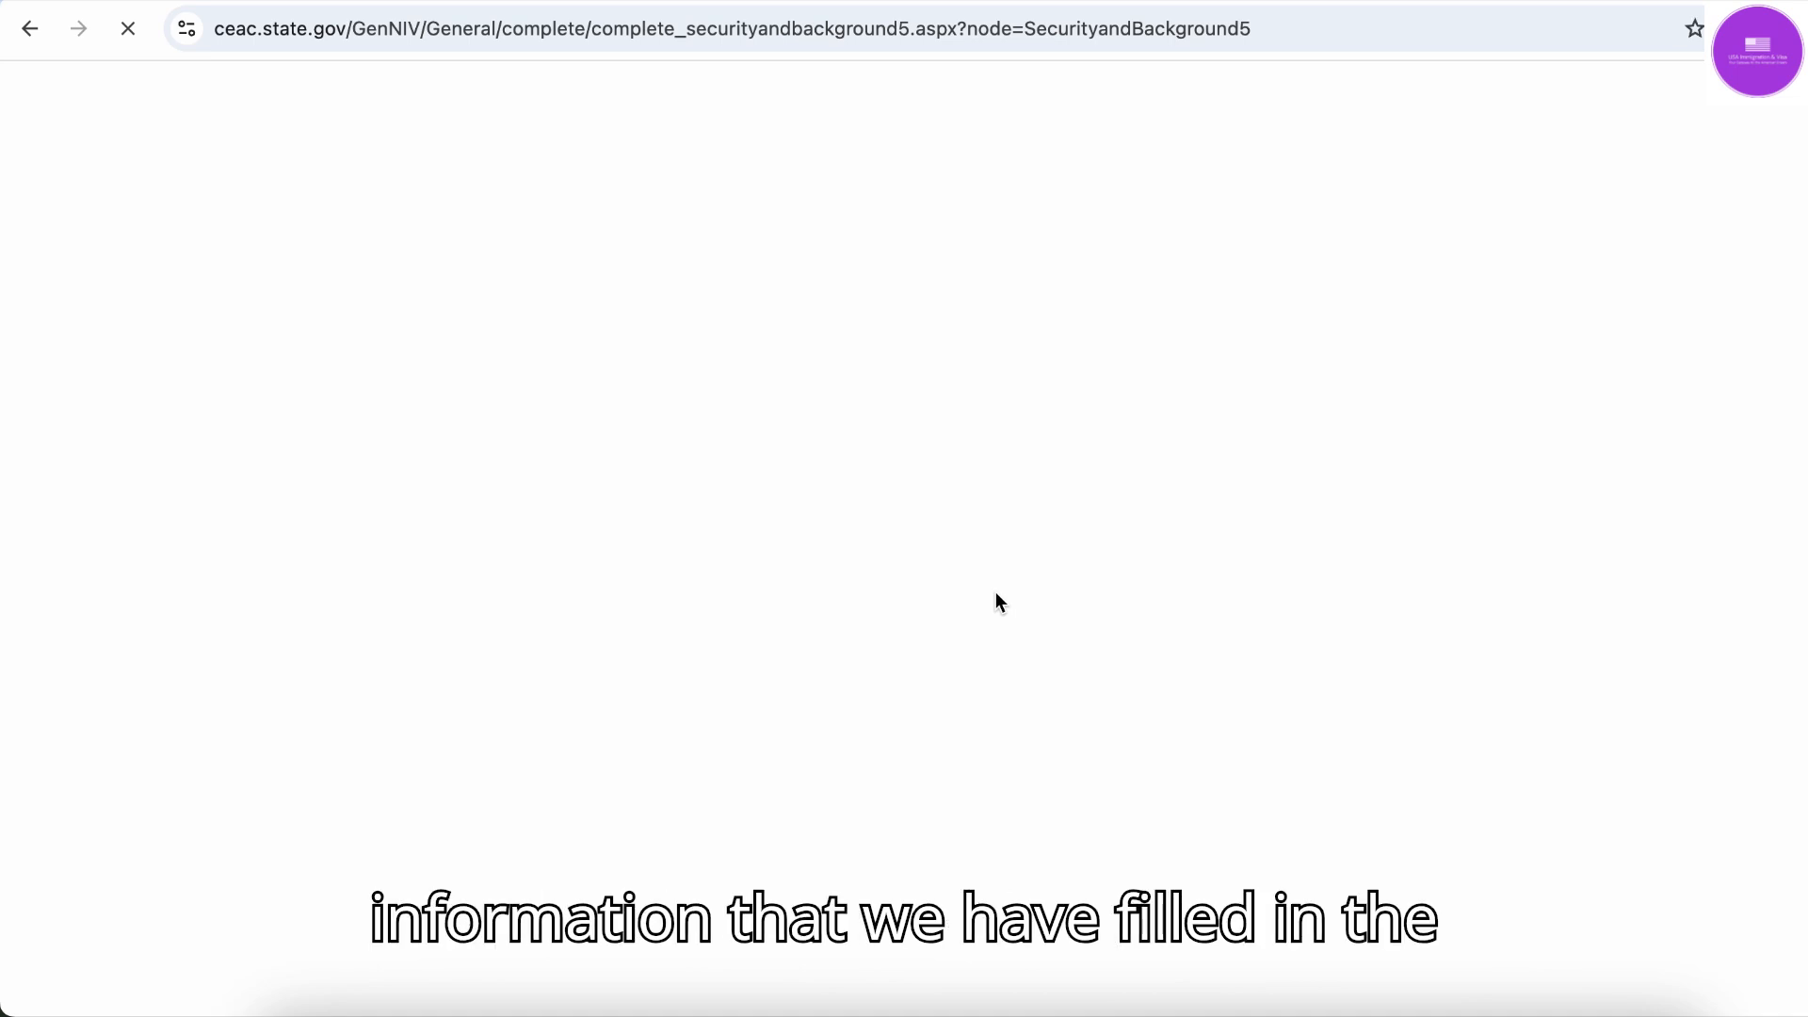
Proceed to the review stage and go through the personal, address, phone and passport information, continuing to Travel
scroll(996, 592, "down", 3)
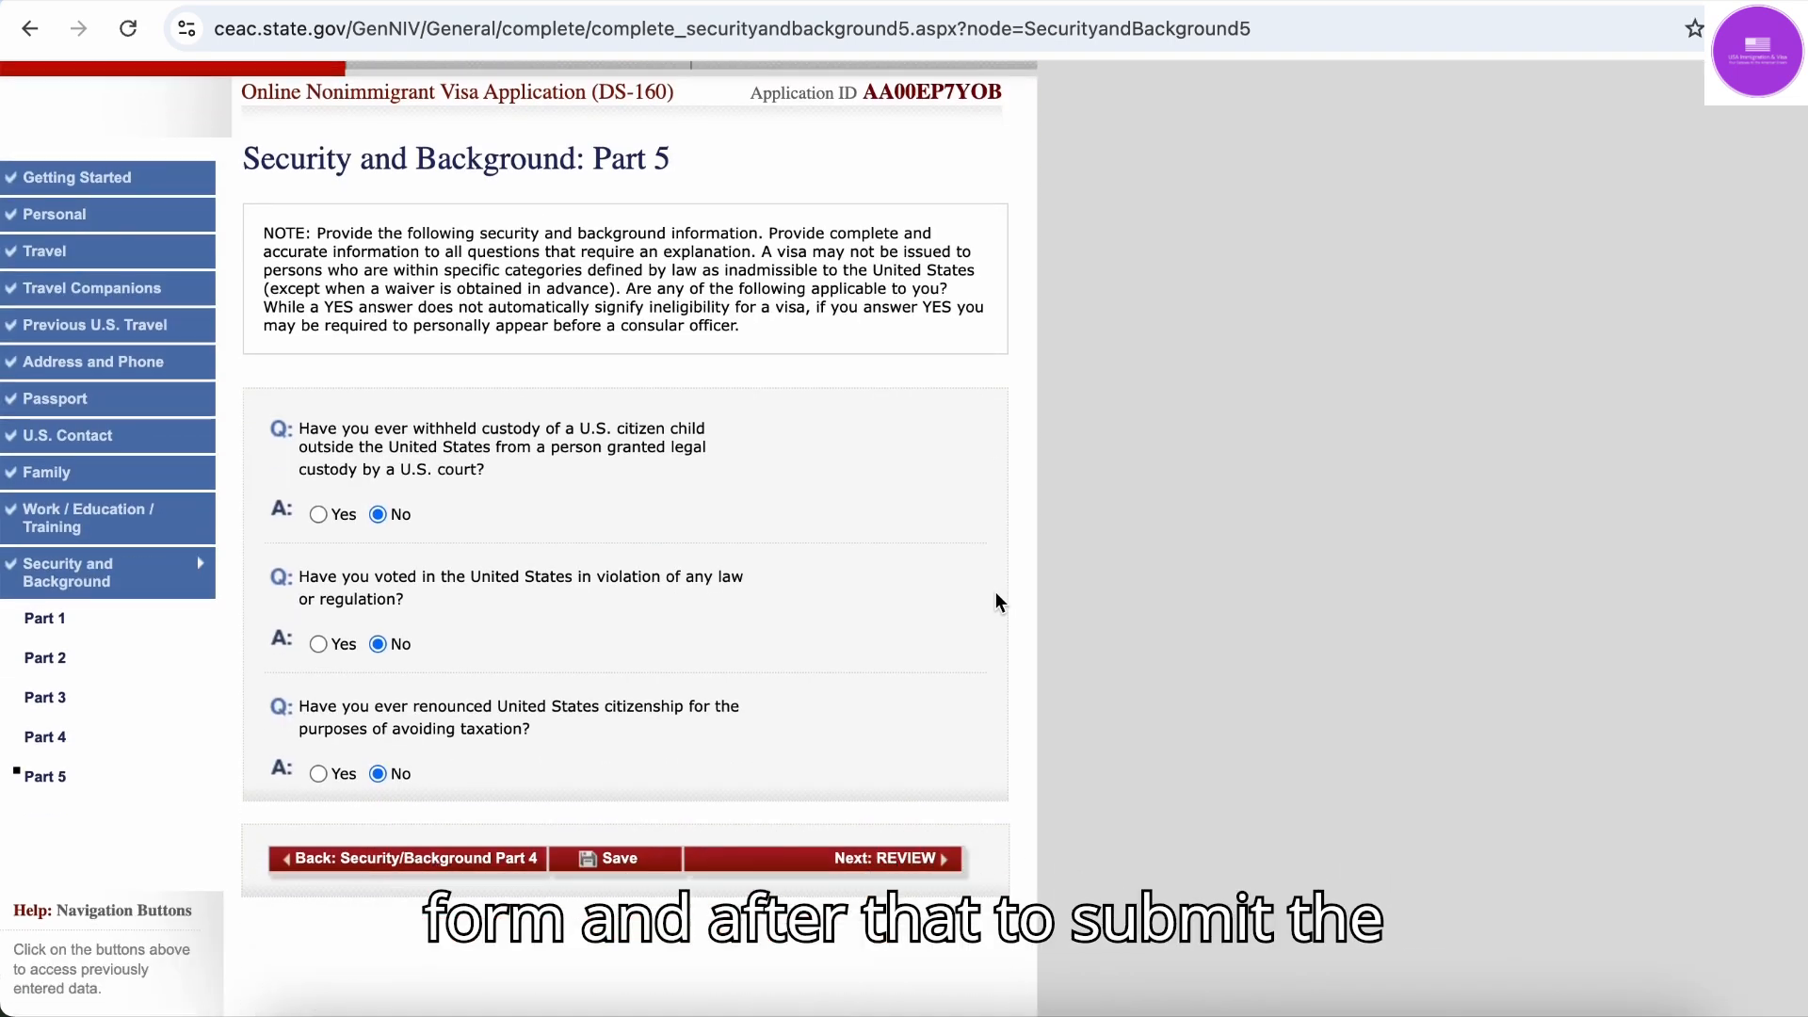
left_click(913, 757)
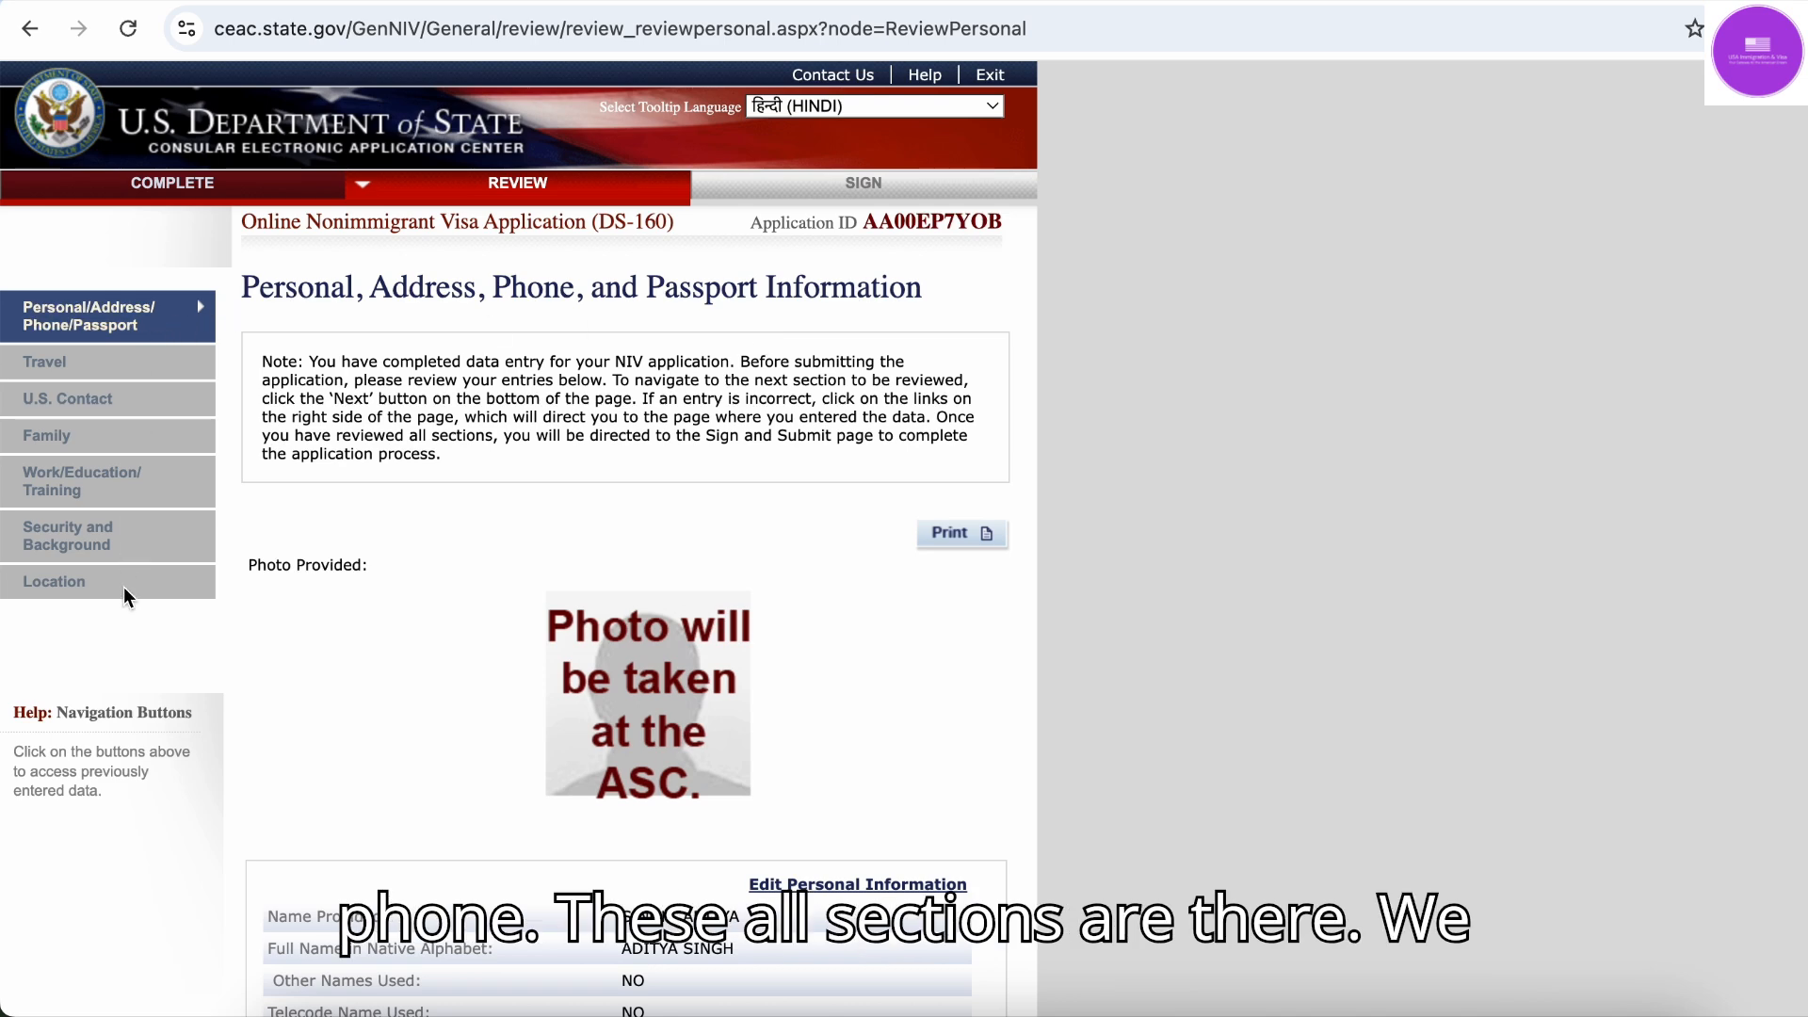
scroll(557, 676, "down", 1)
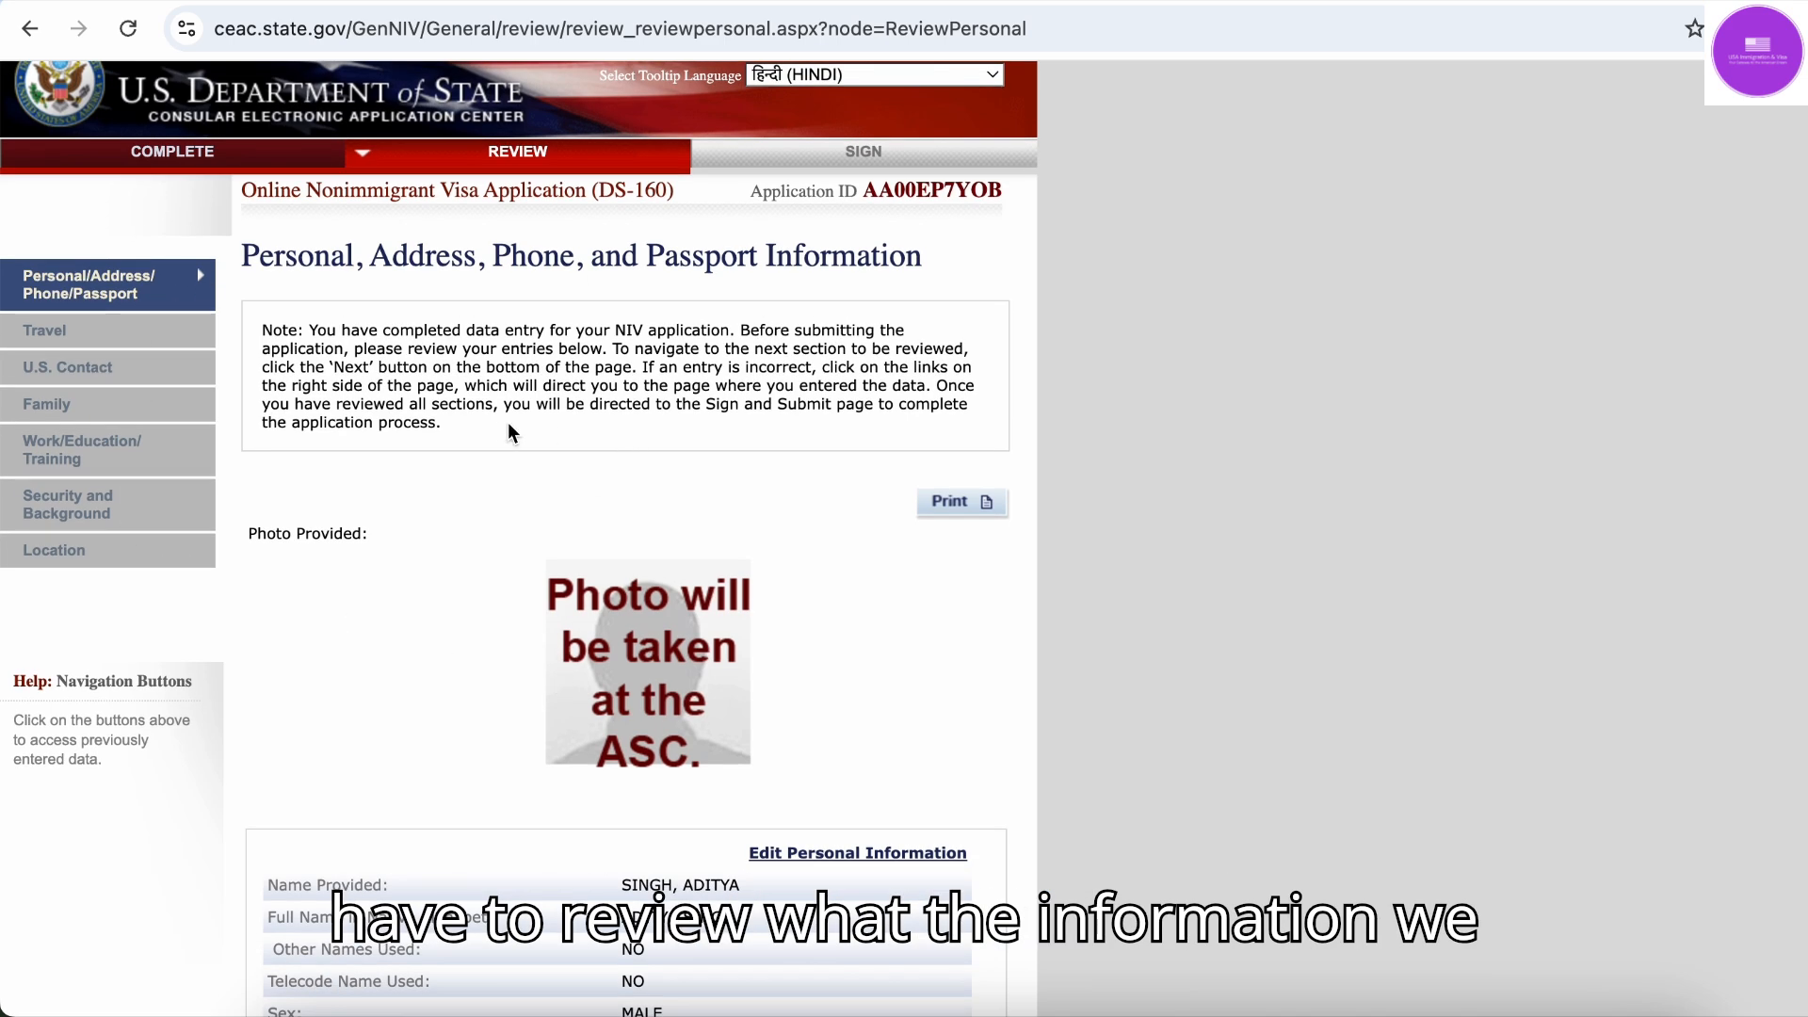
scroll(511, 514, "up", 1)
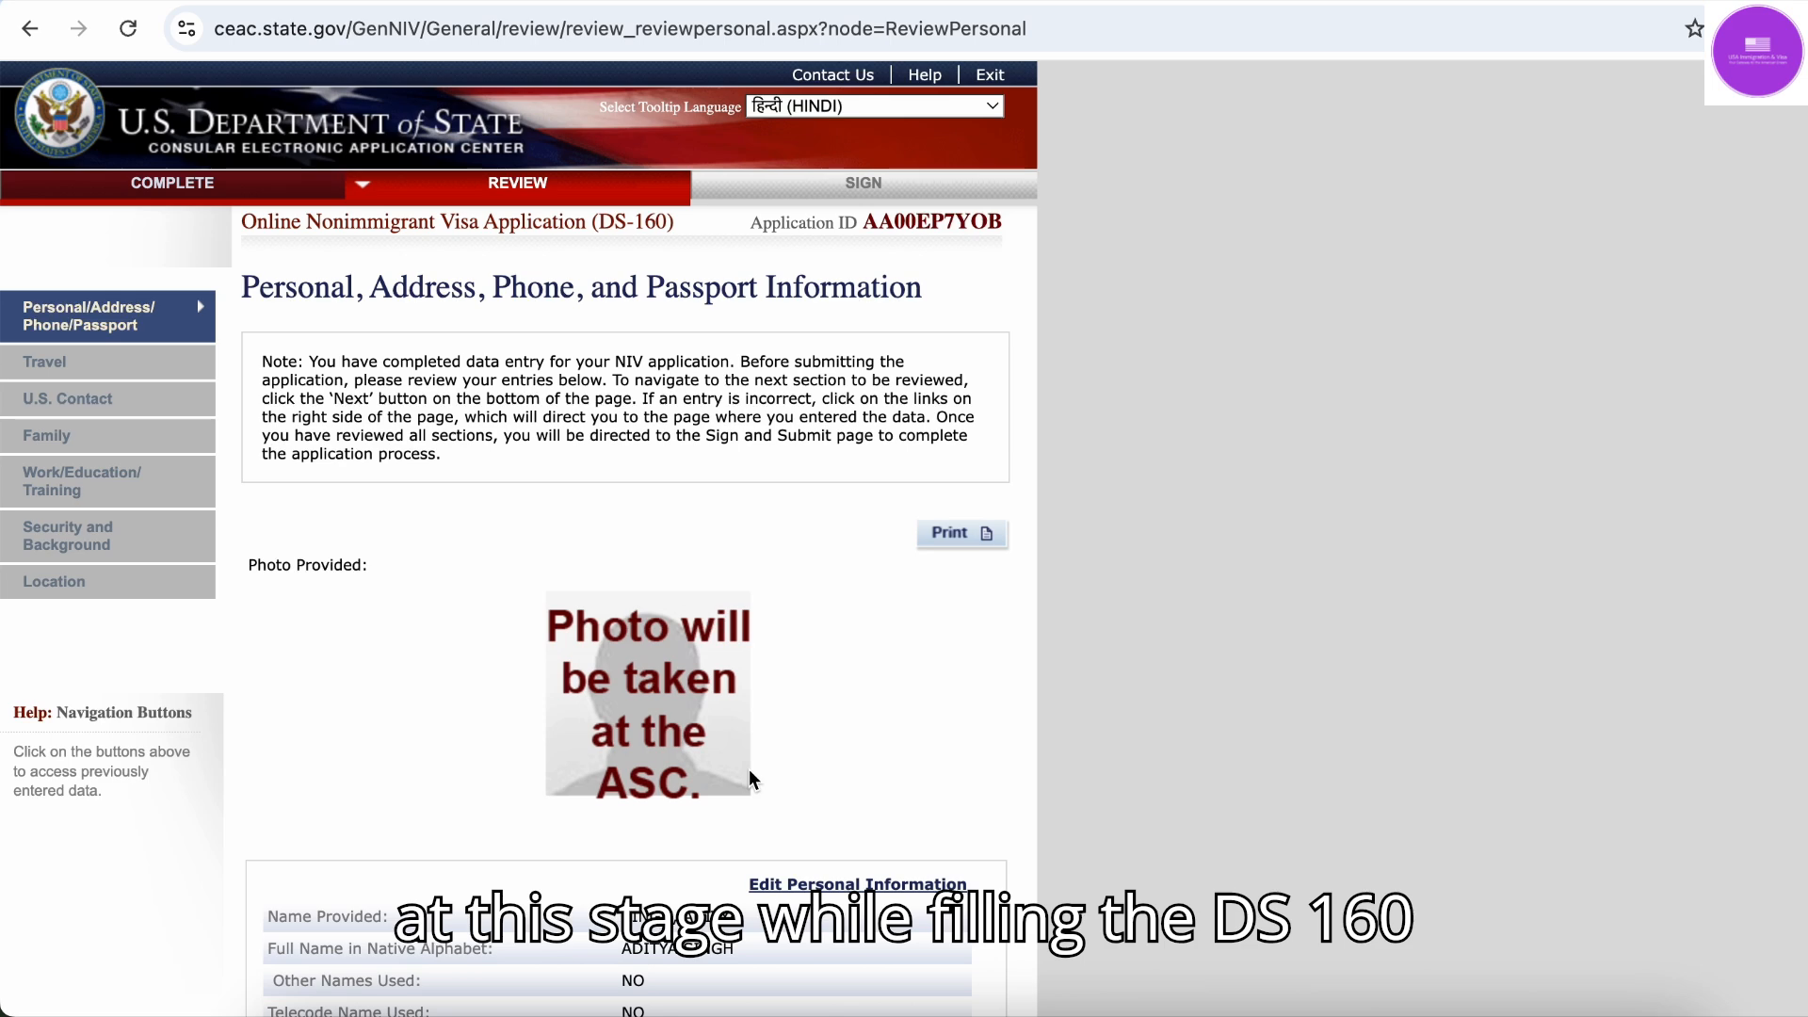
scroll(737, 697, "down", 10)
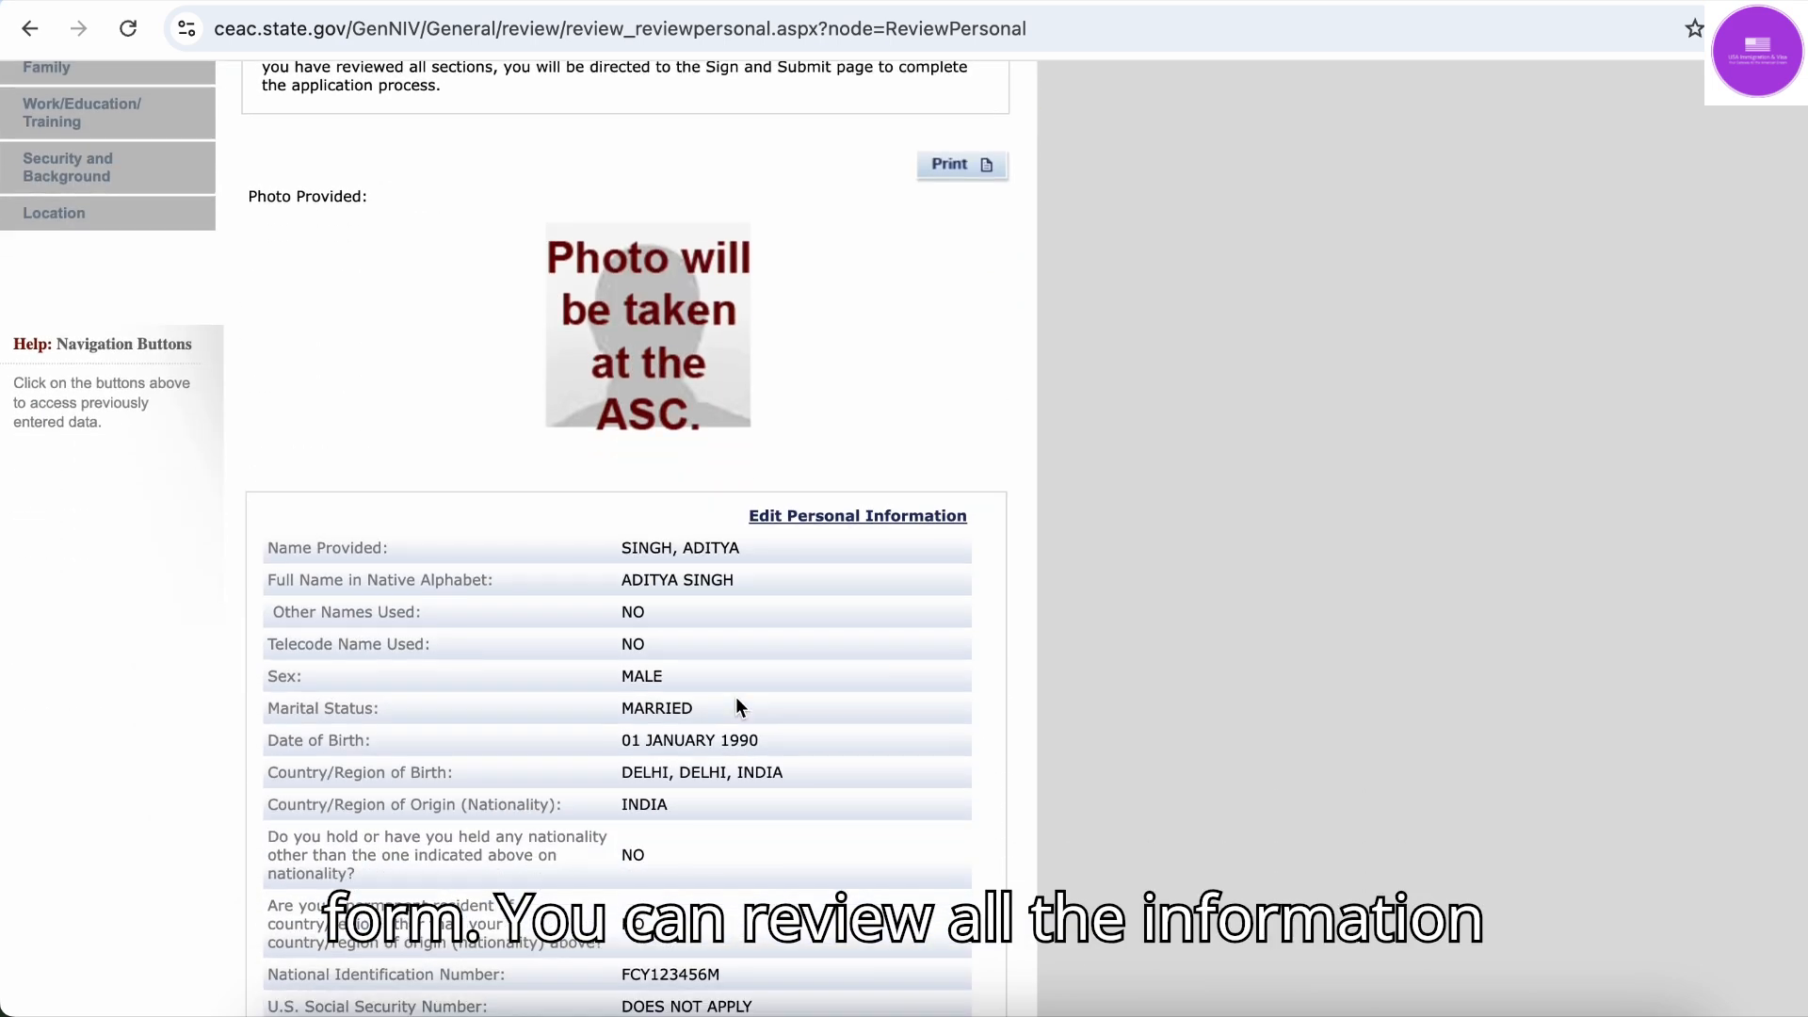
scroll(736, 697, "down", 9)
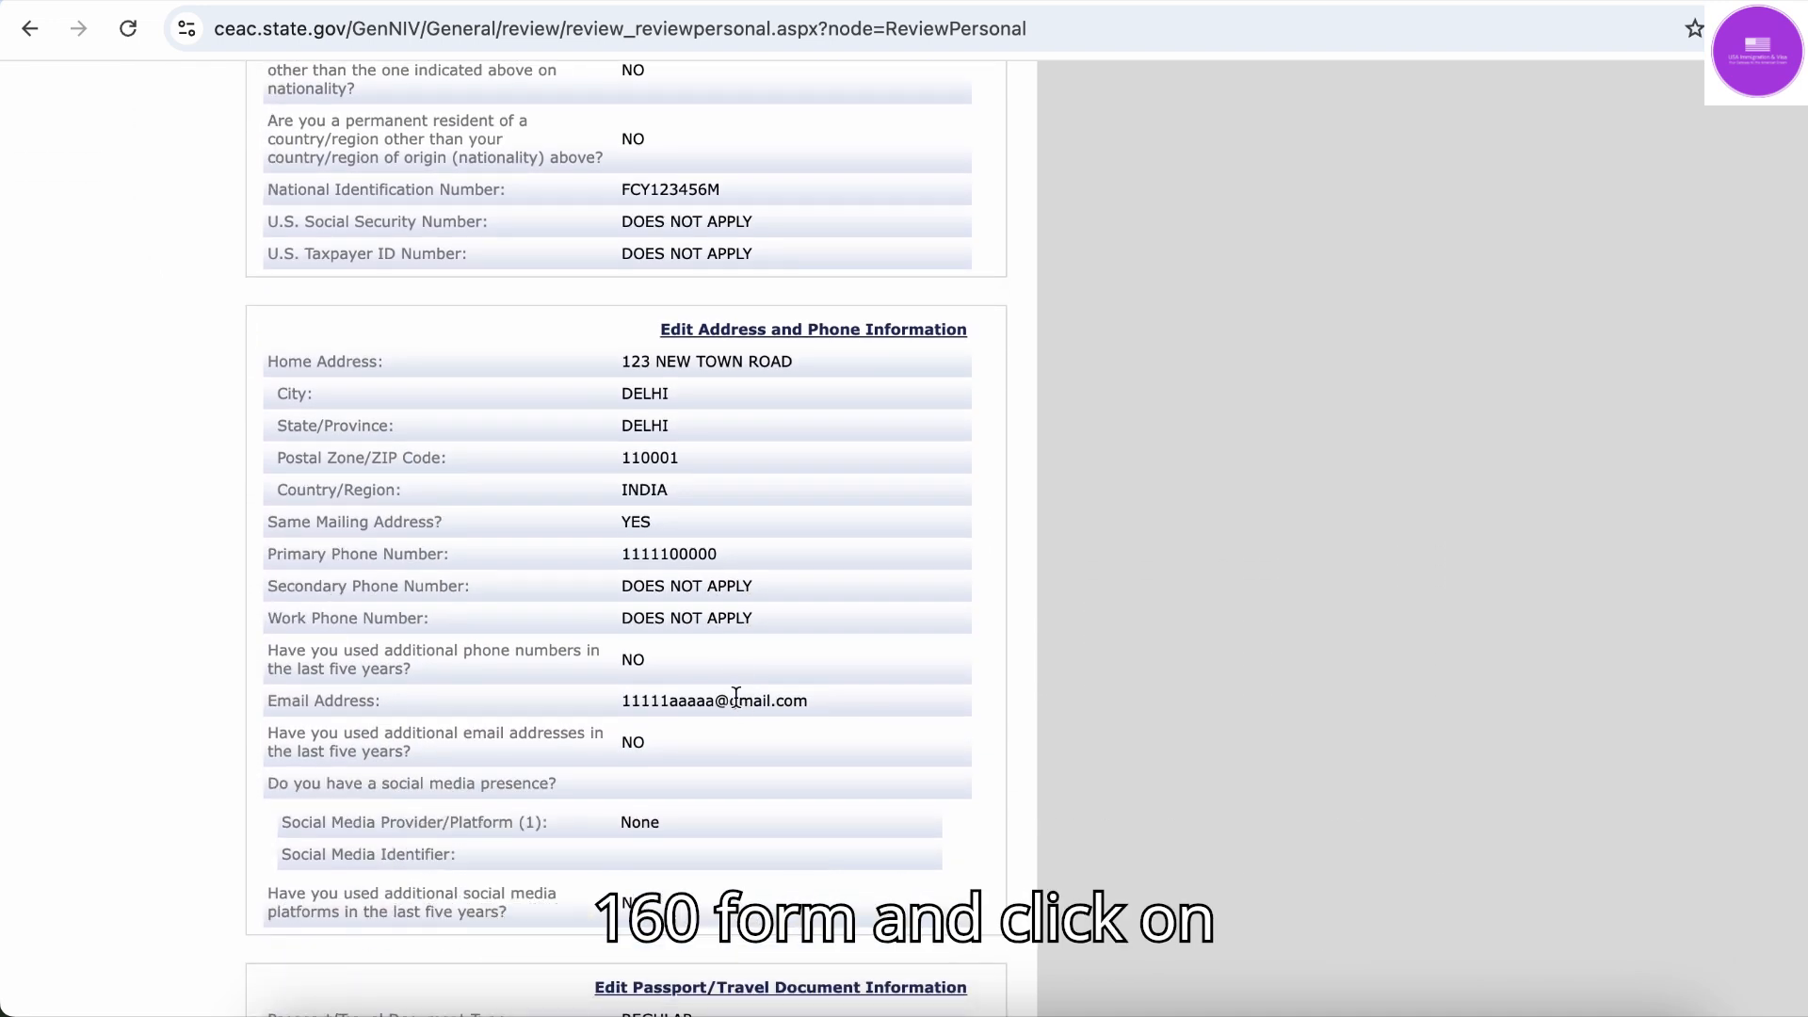
scroll(918, 876, "down", 10)
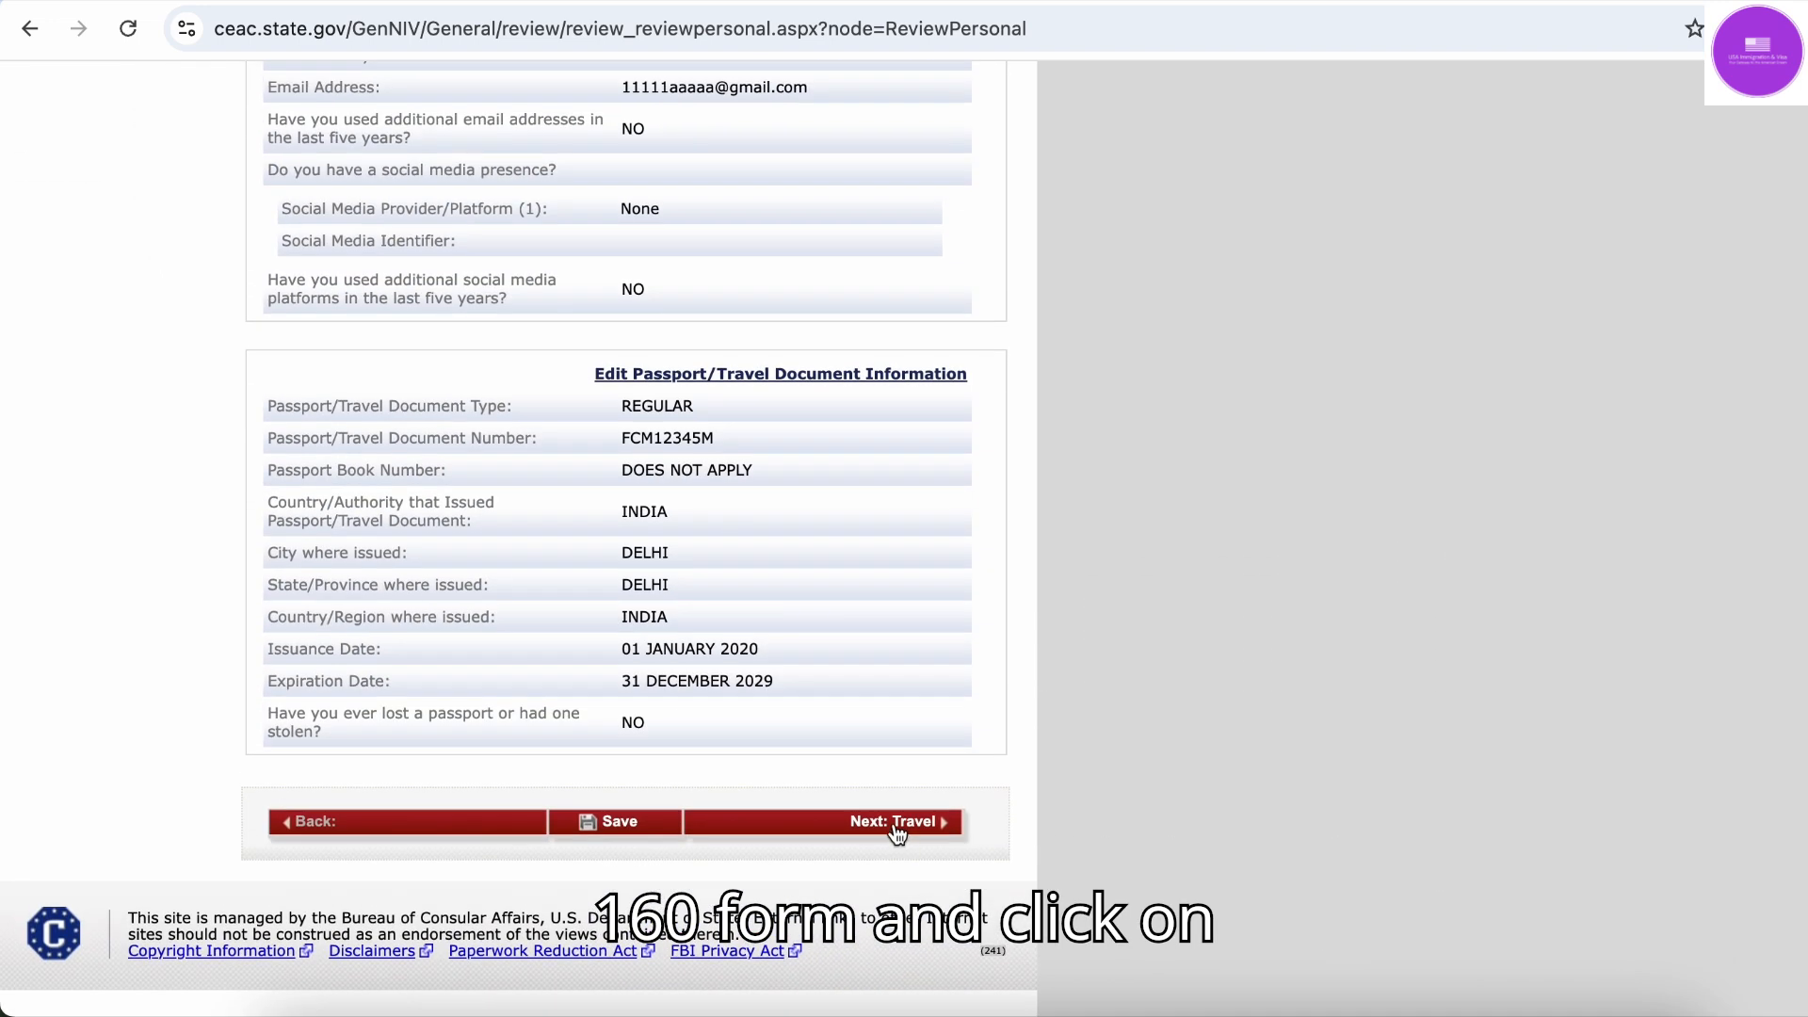
left_click(895, 821)
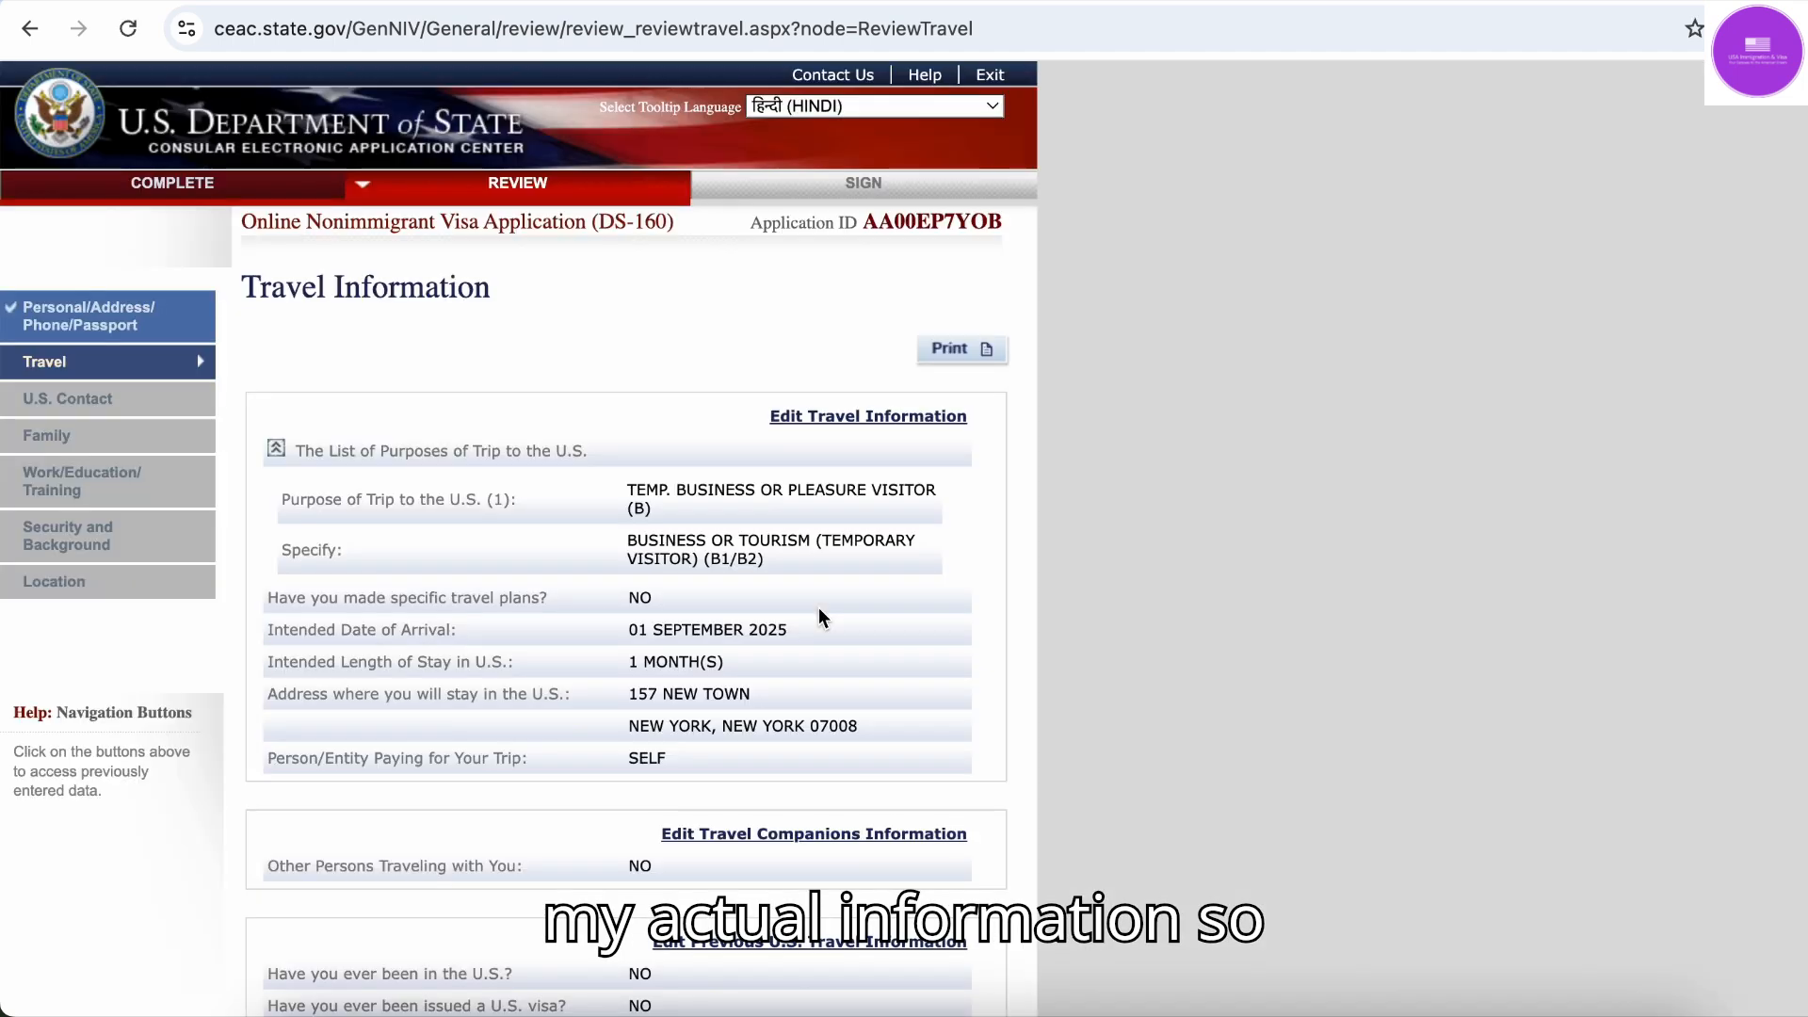
Review the travel, U.S. contact and family information, and proceed to the Work/Education/Training review
scroll(819, 610, "down", 5)
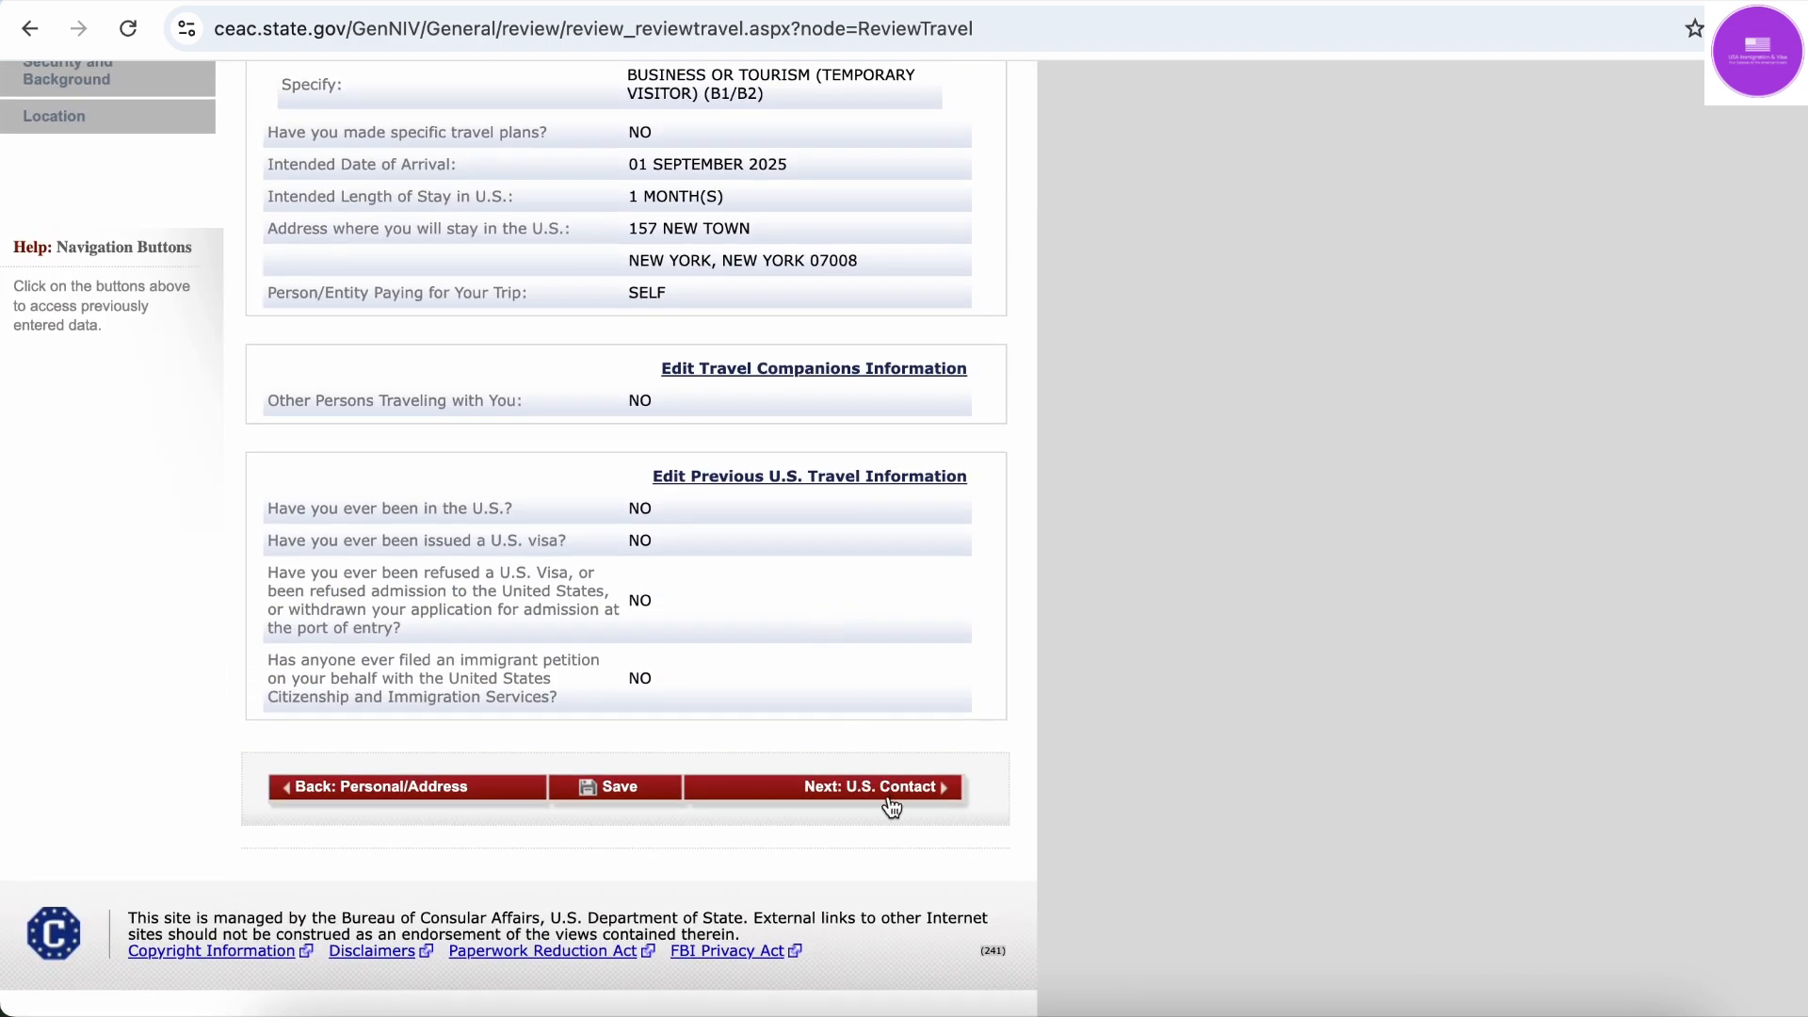
left_click(889, 795)
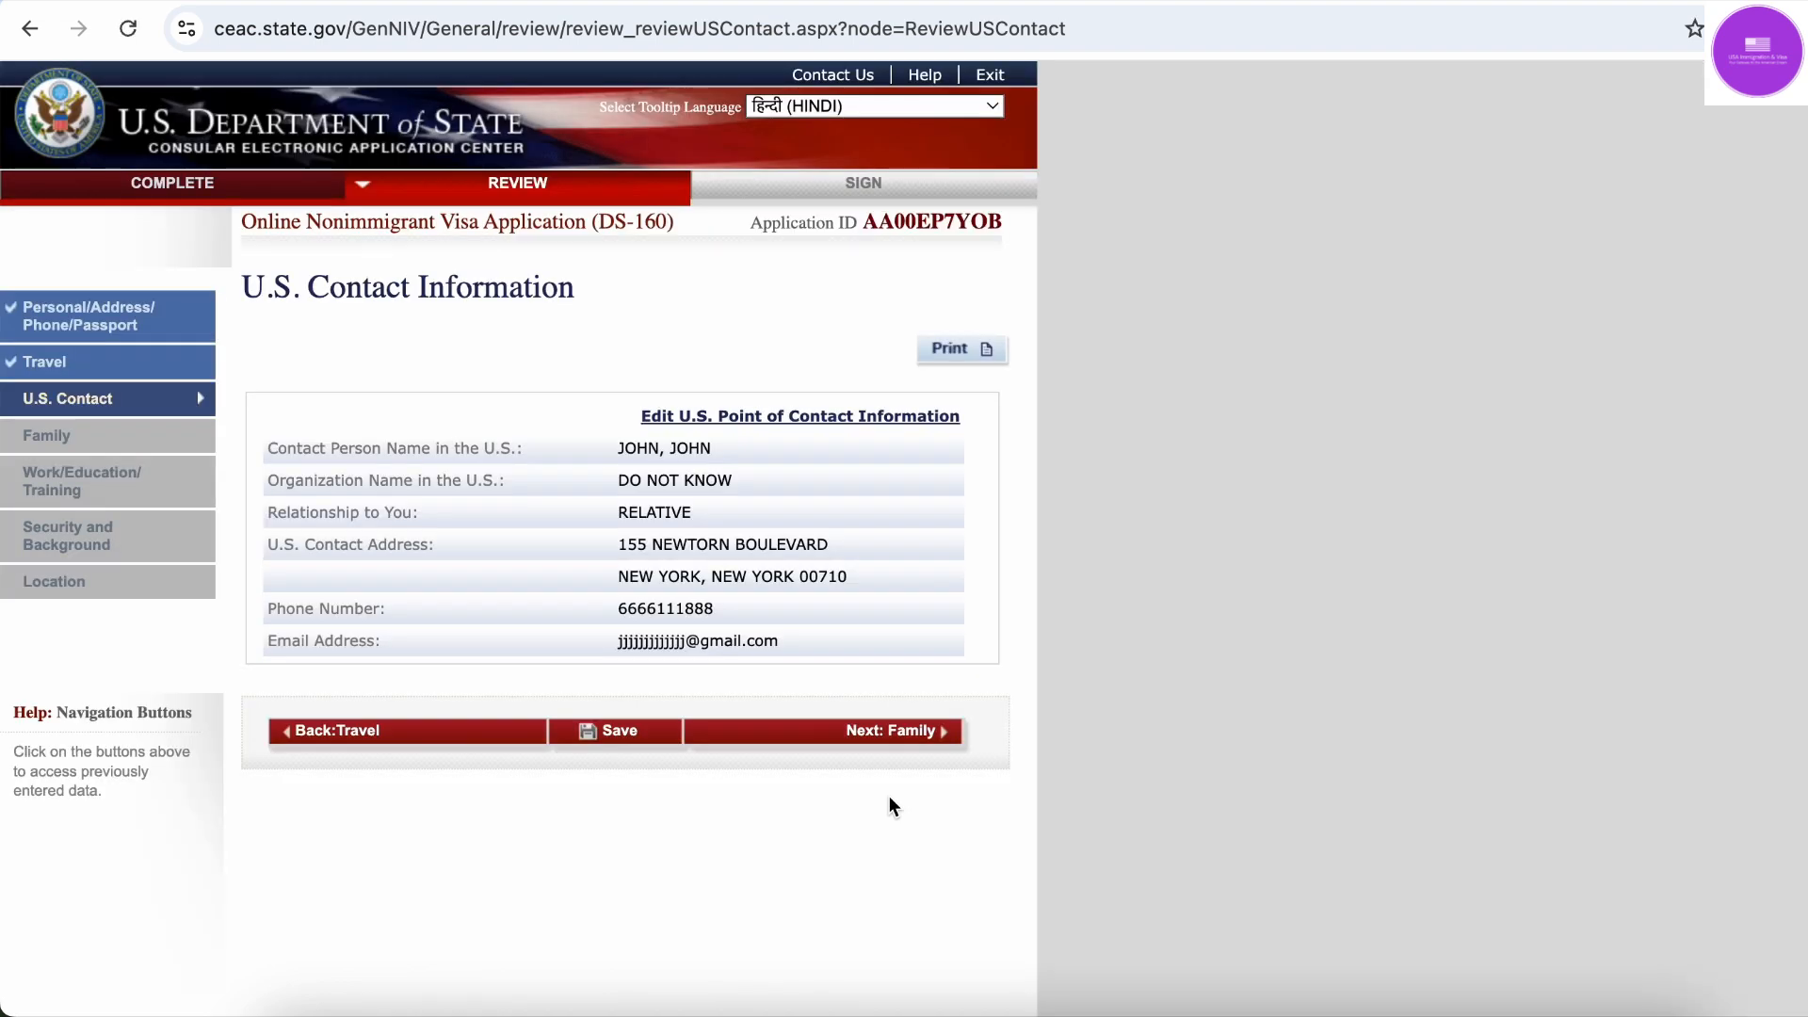
left_click(891, 735)
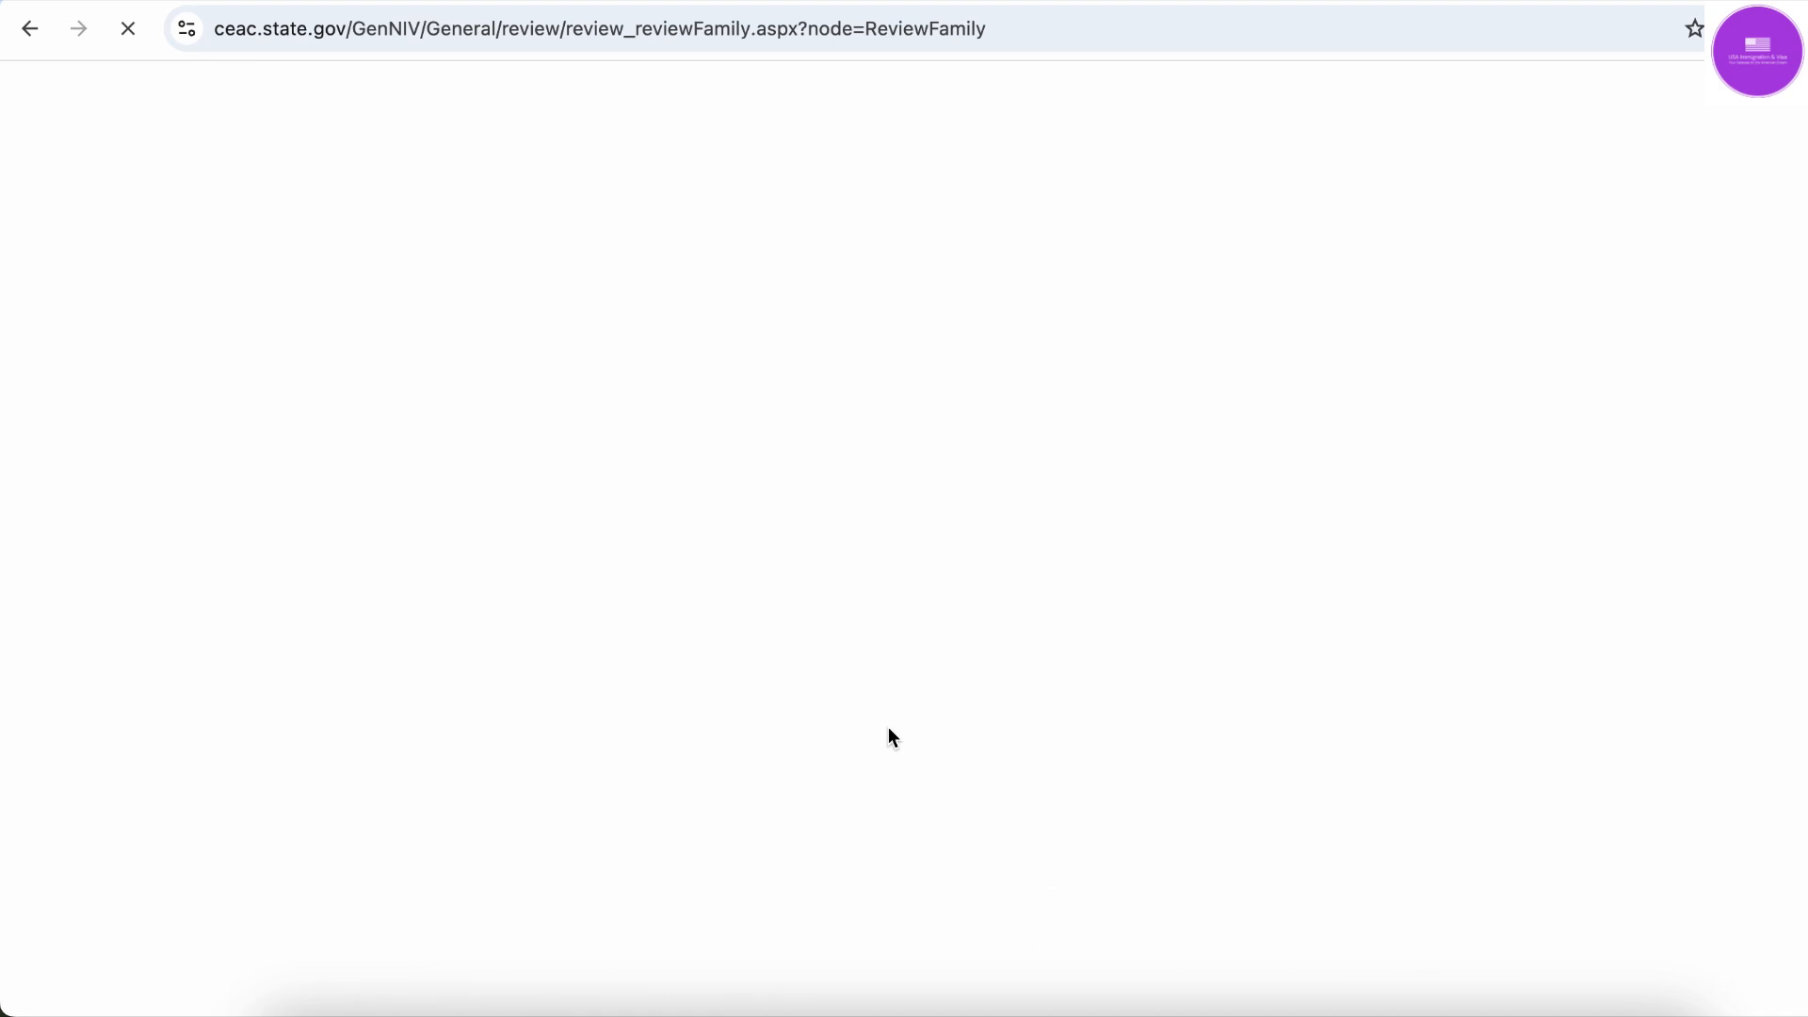
scroll(889, 728, "down", 5)
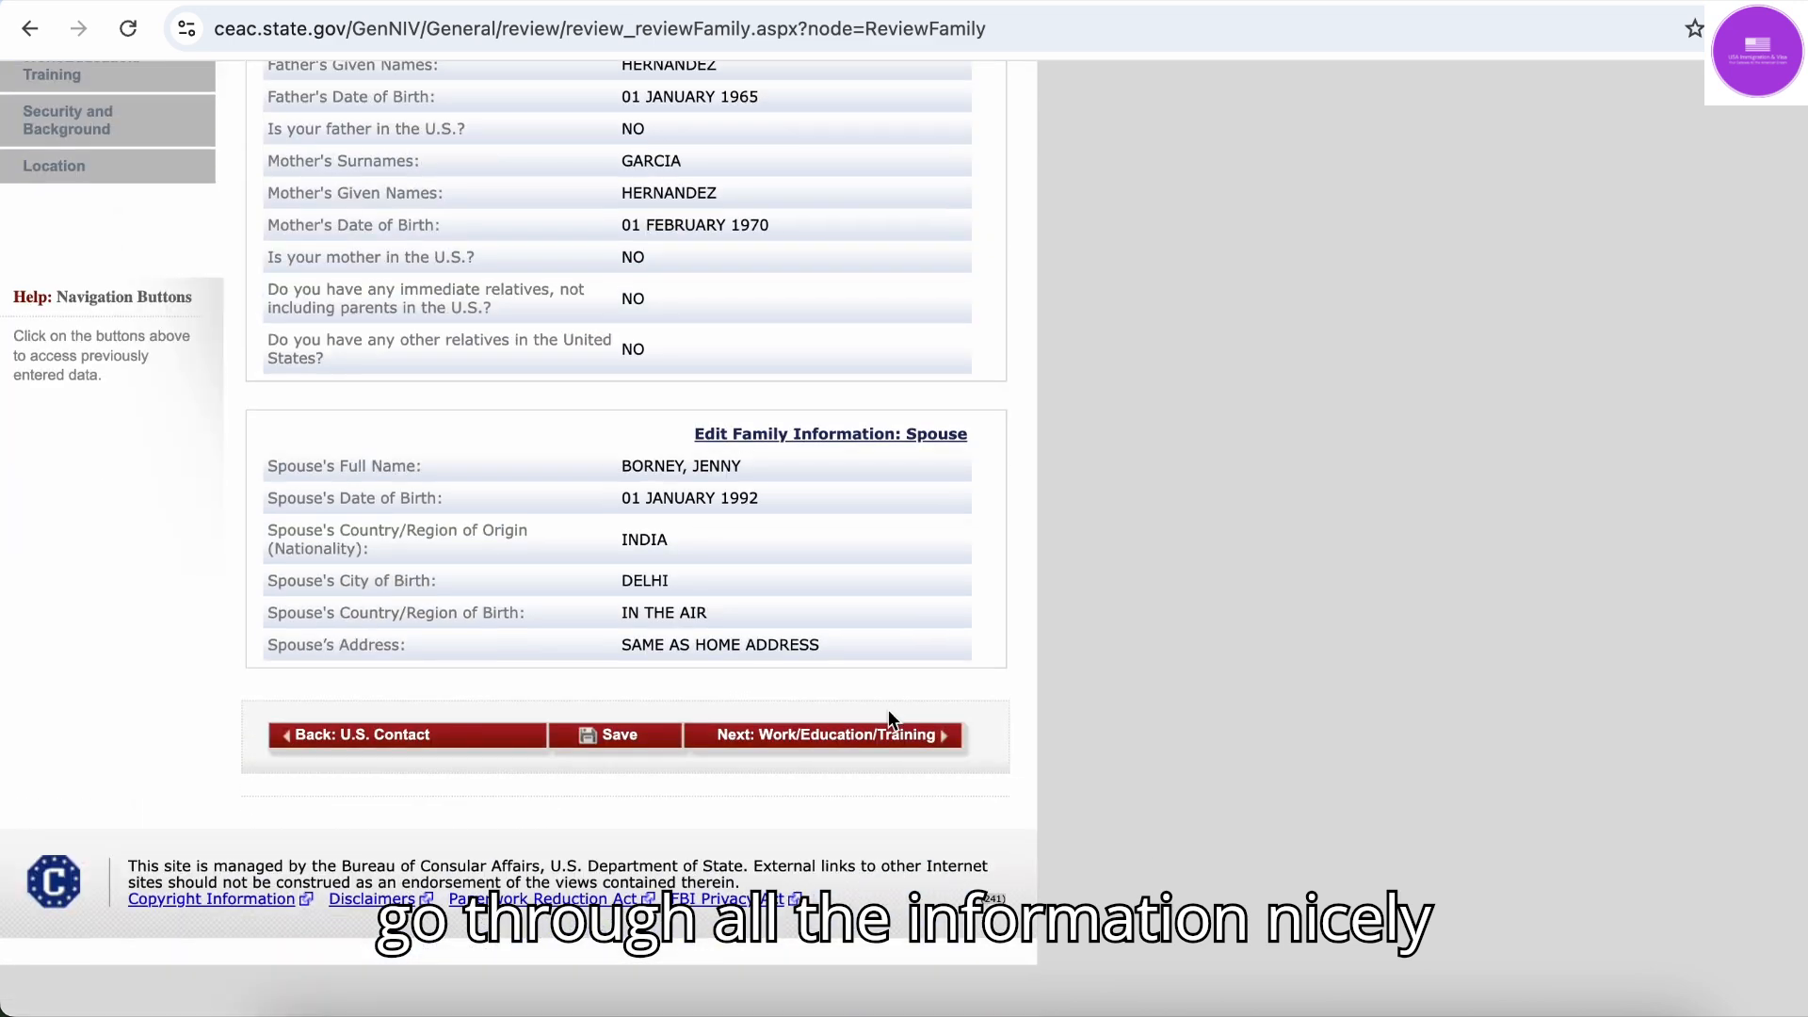
left_click(870, 785)
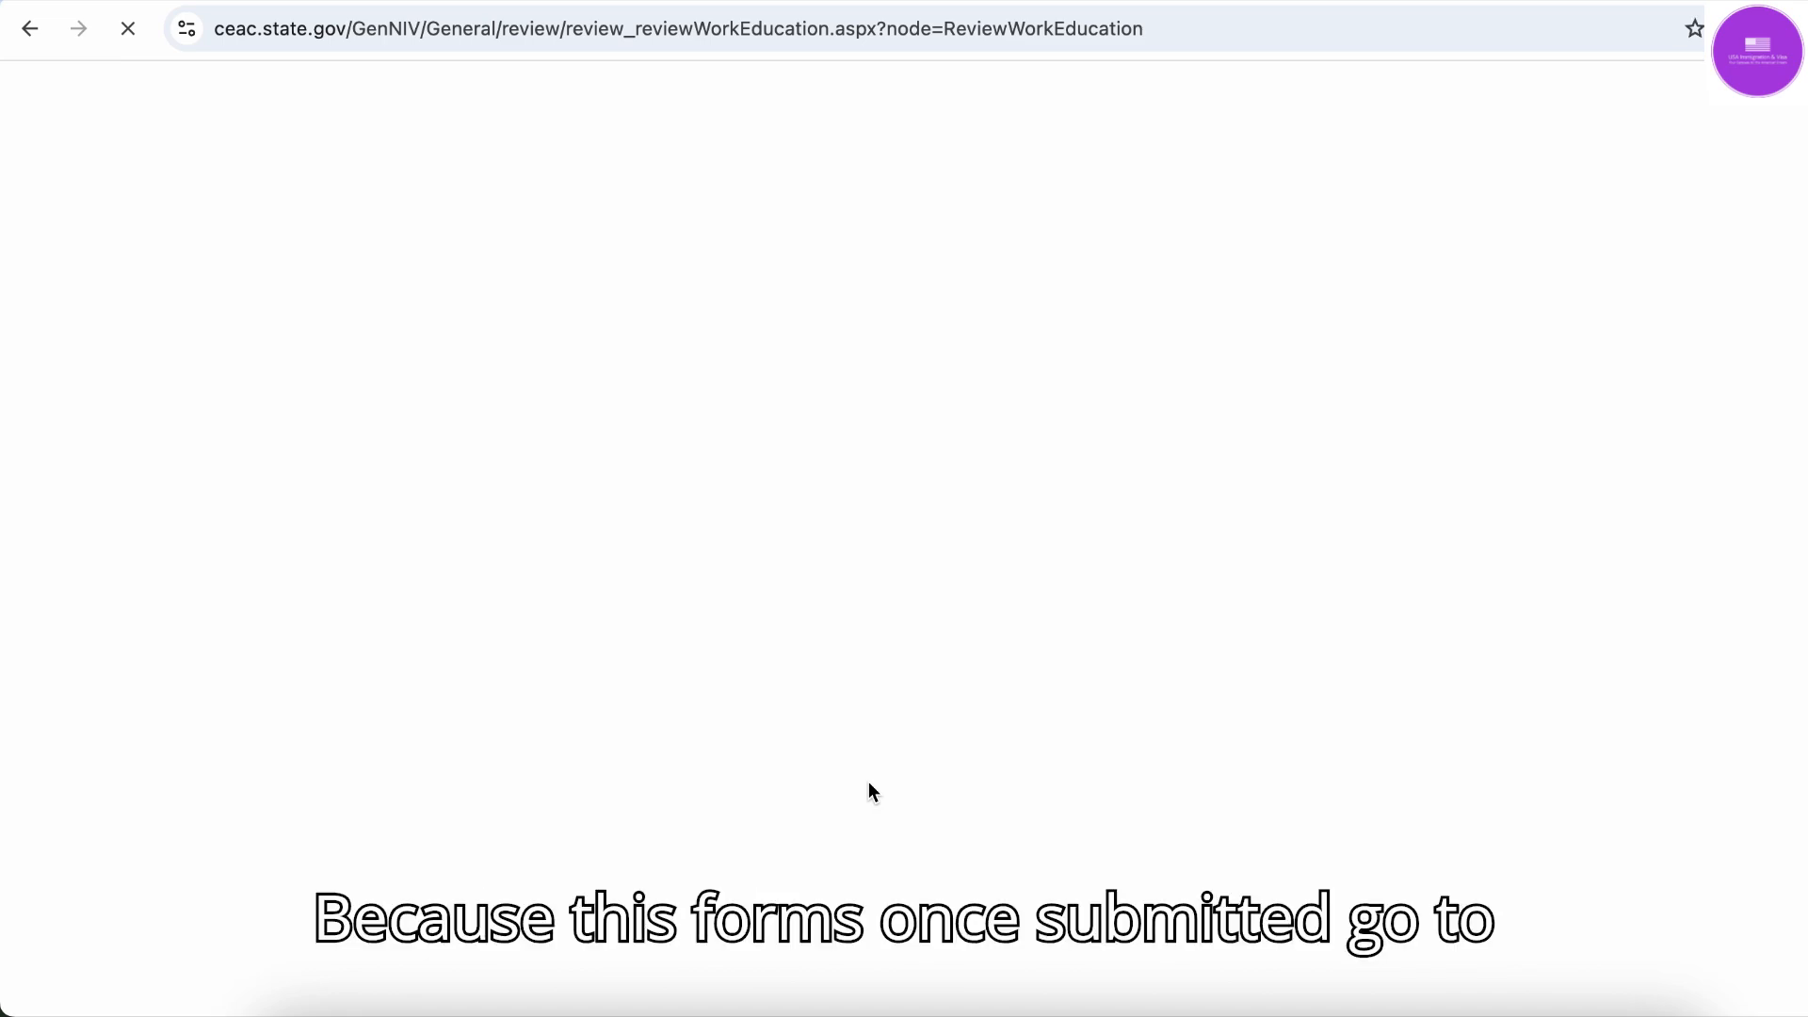
Review the Work/Education/Training and Security and Background entries, and save the application from the Location Information page
scroll(868, 782, "down", 10)
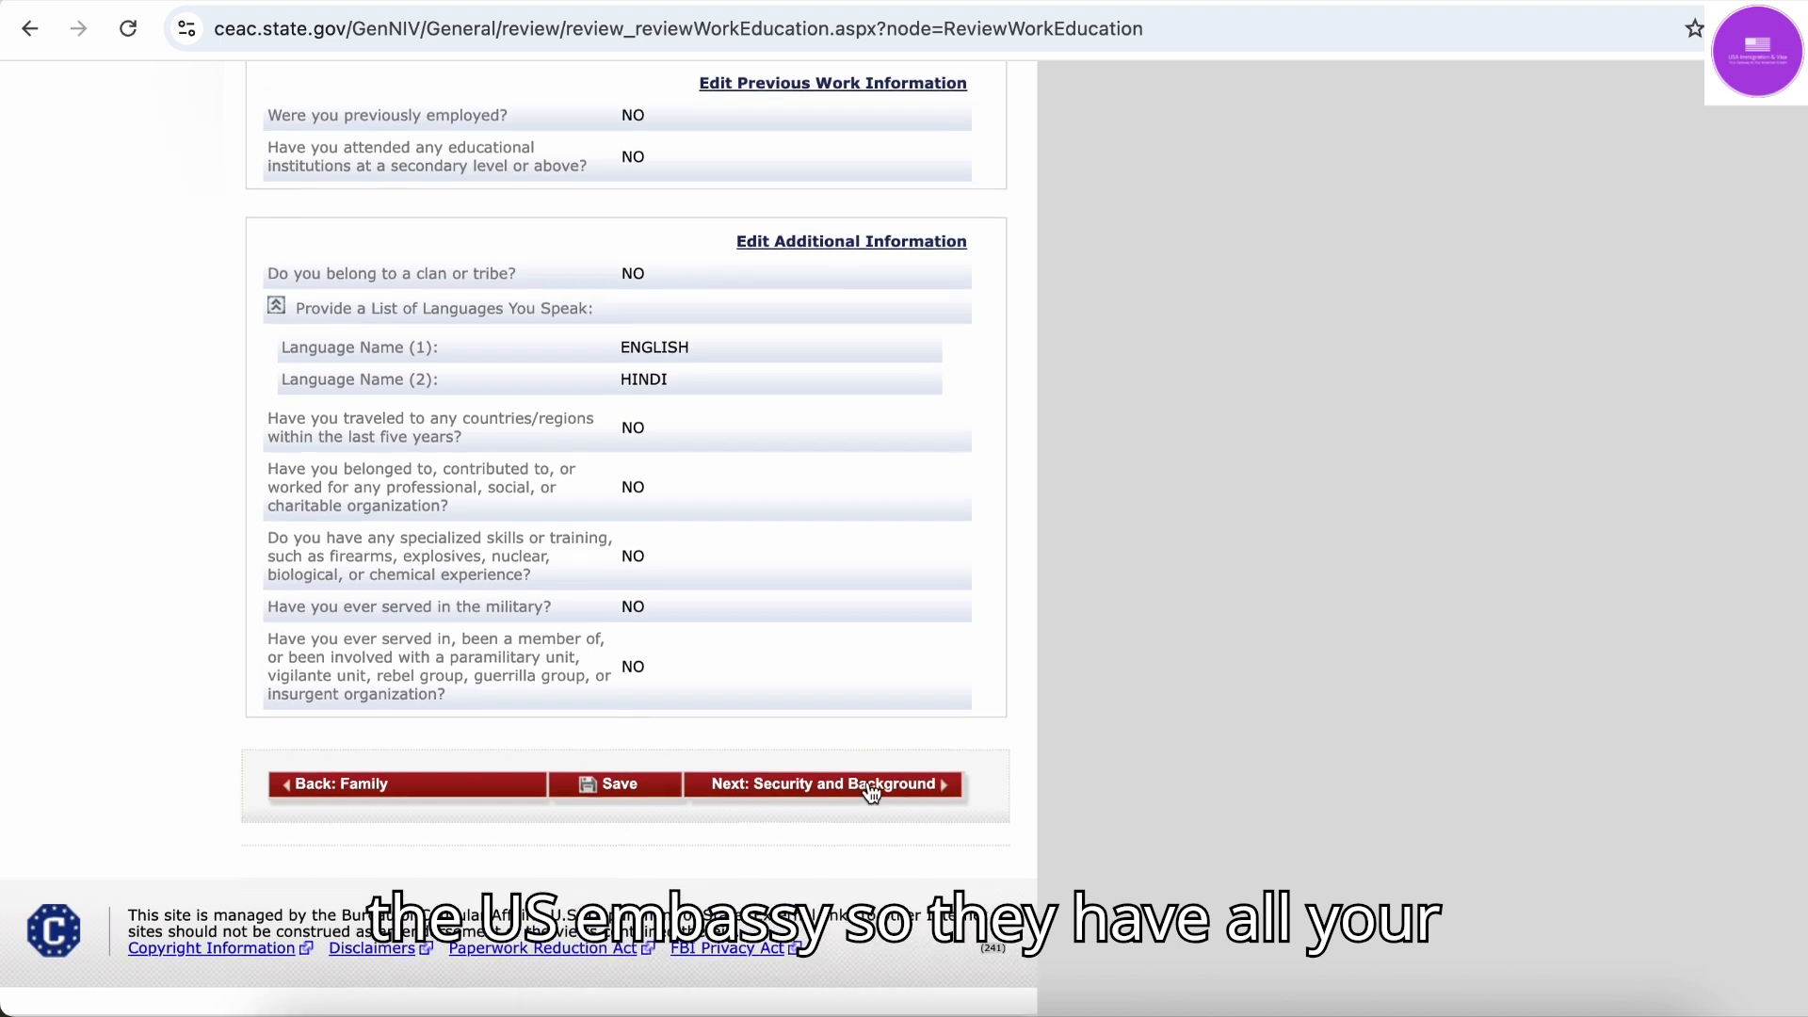
left_click(871, 794)
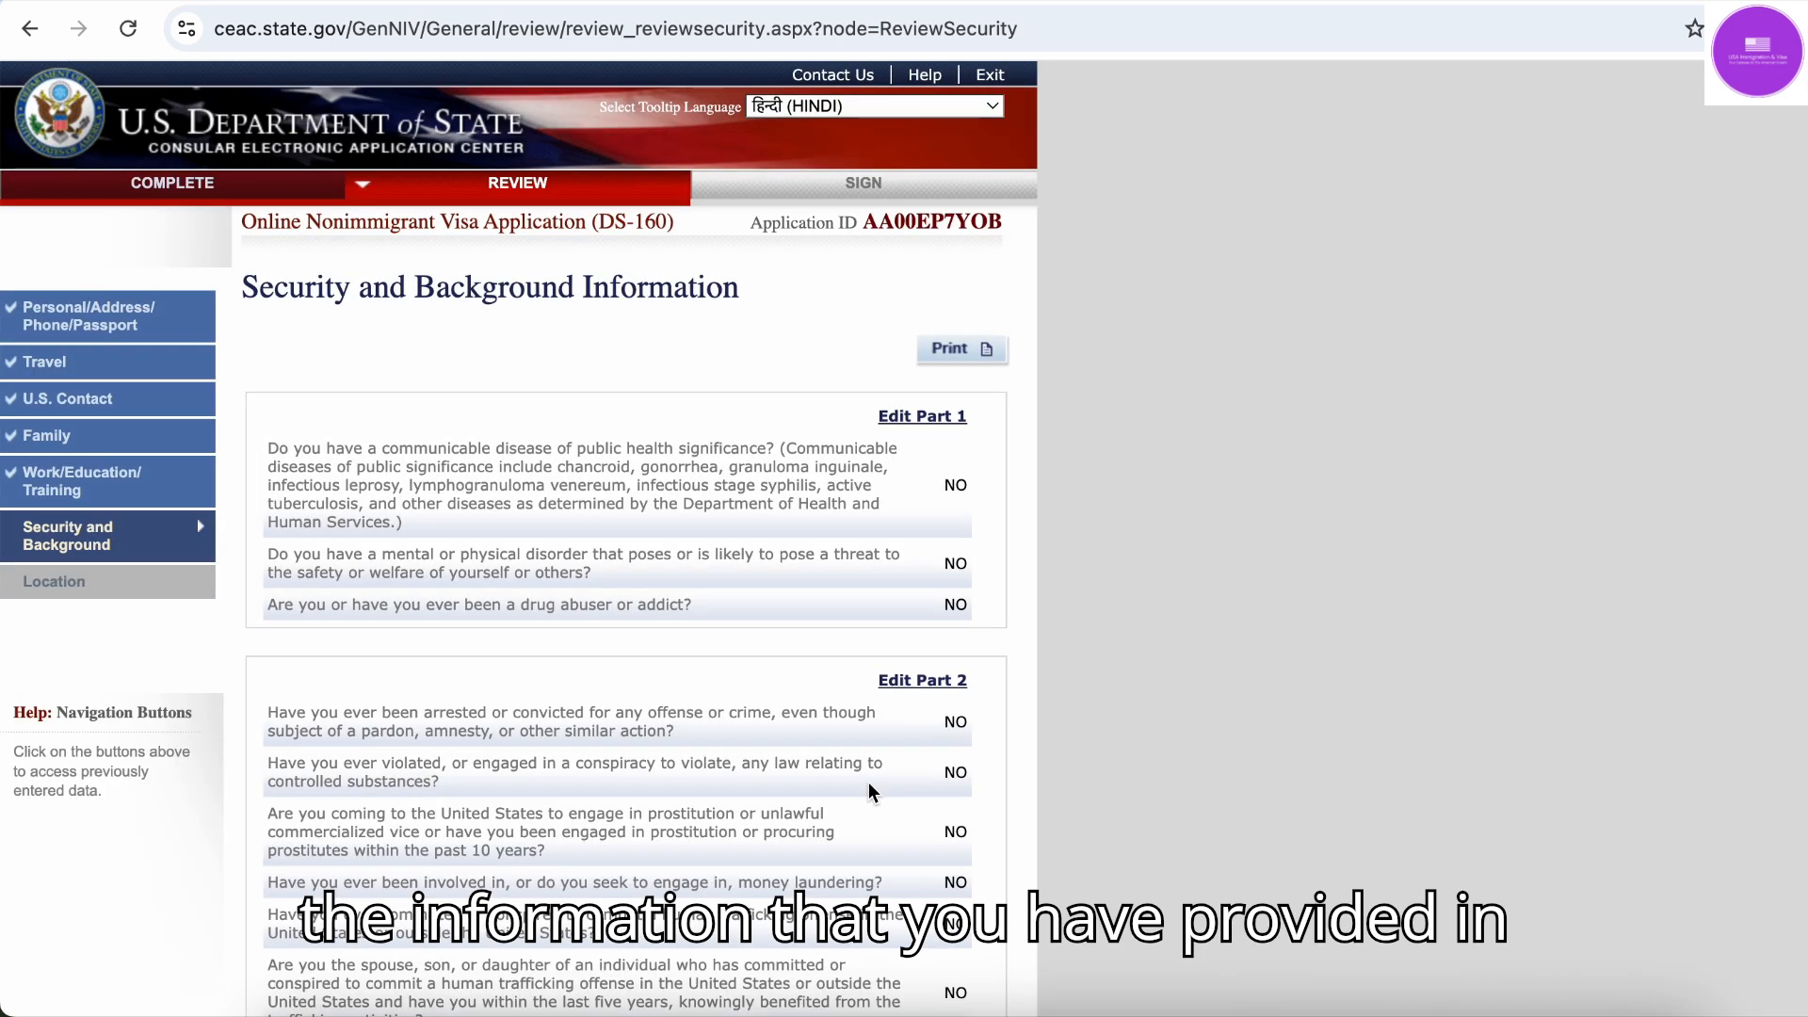
scroll(868, 791, "down", 15)
left_click(926, 799)
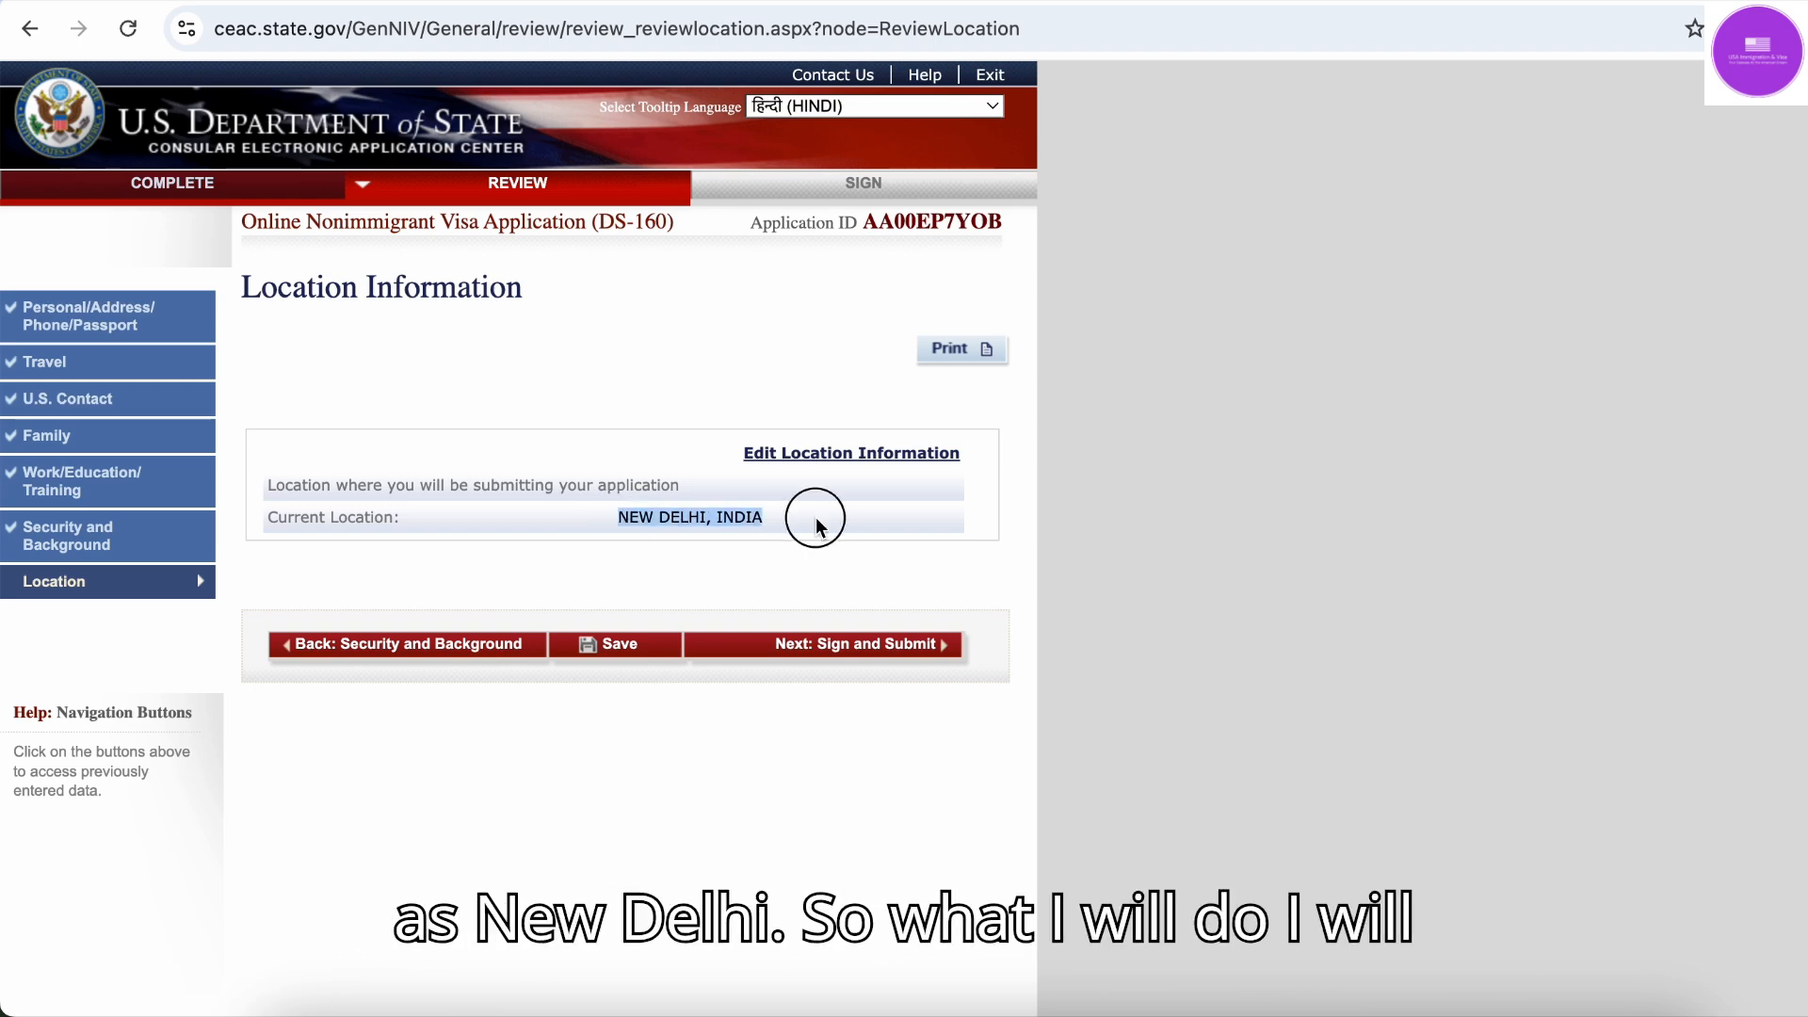
left_click(626, 649)
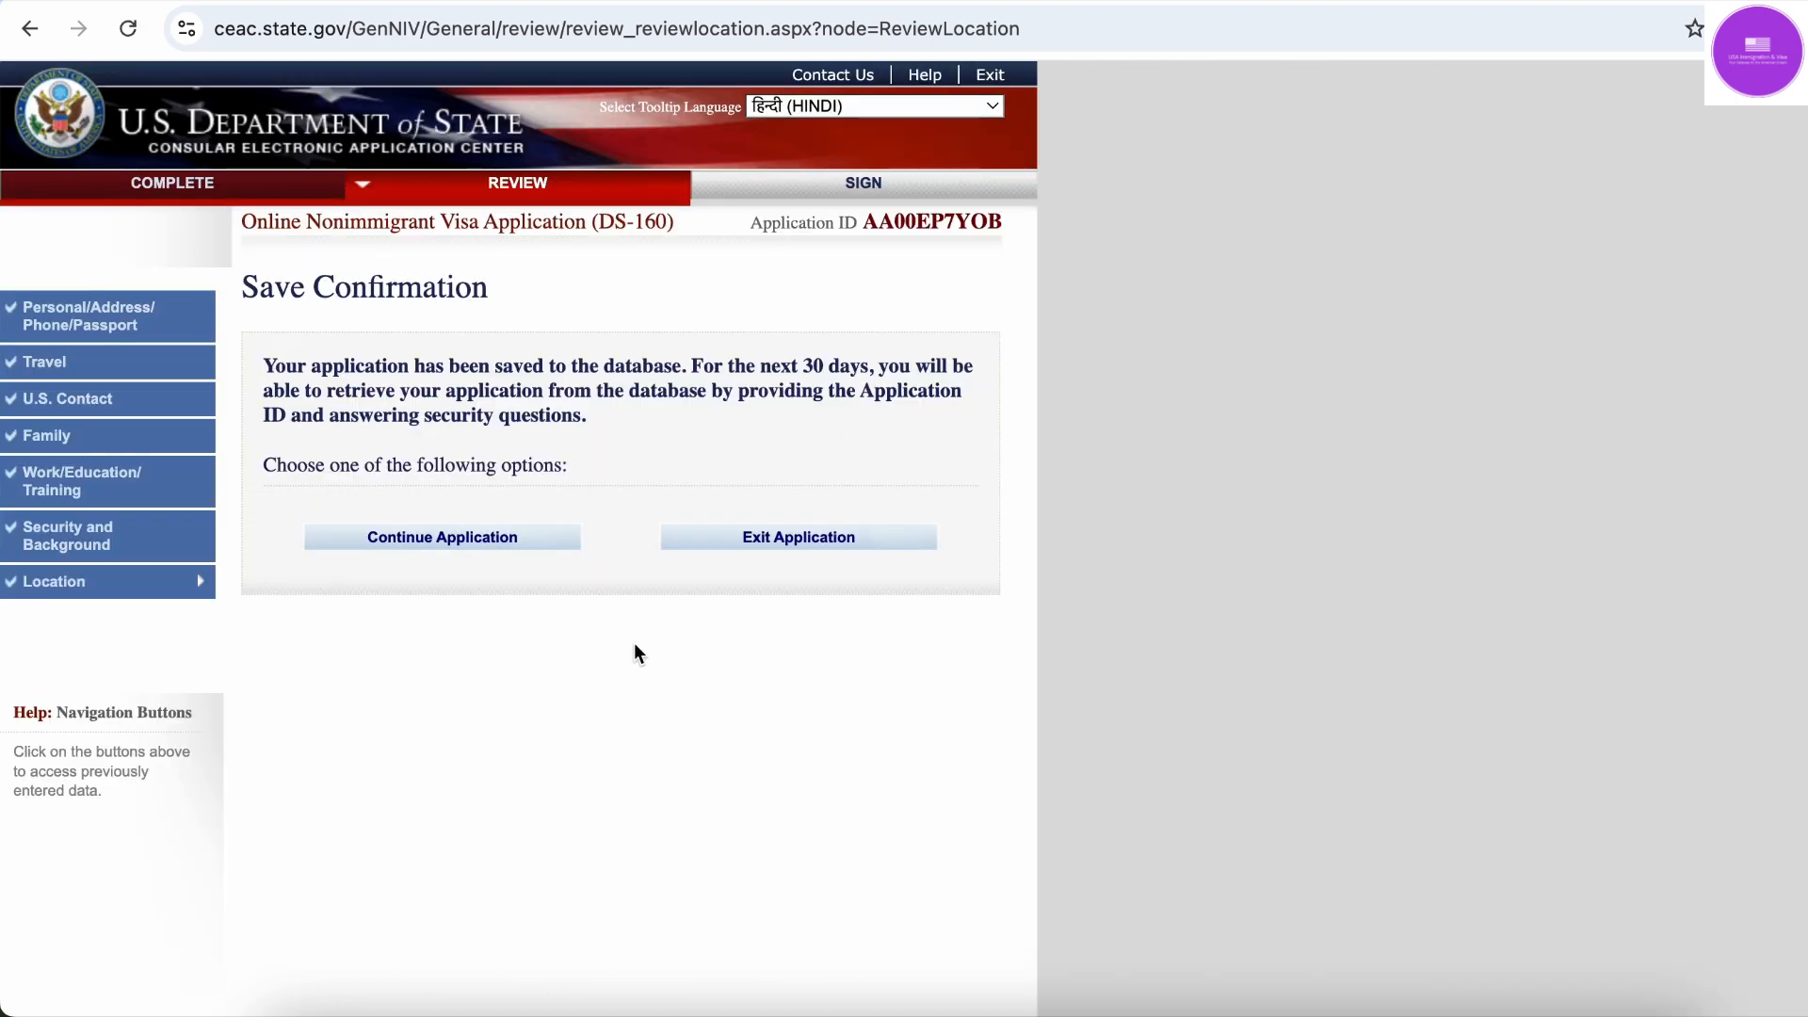
Continue the saved application from the Location Information review and proceed to Sign and Submit
left_click(535, 539)
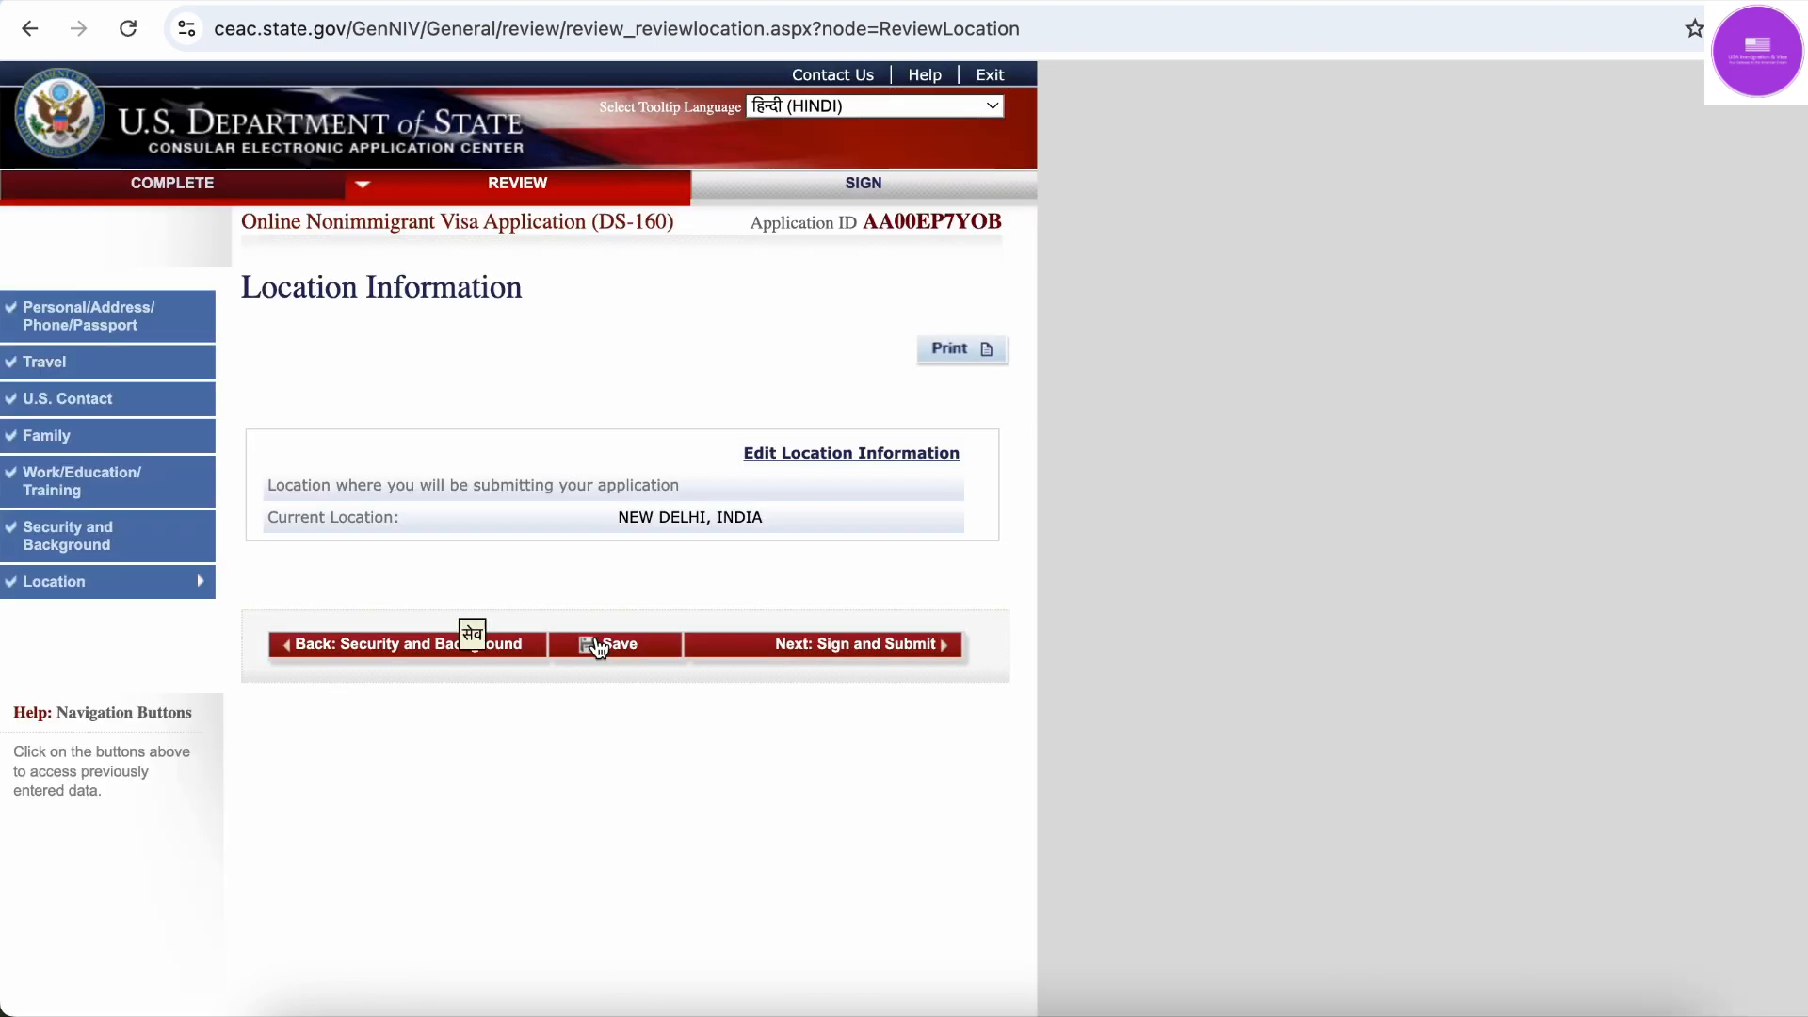
left_click(829, 648)
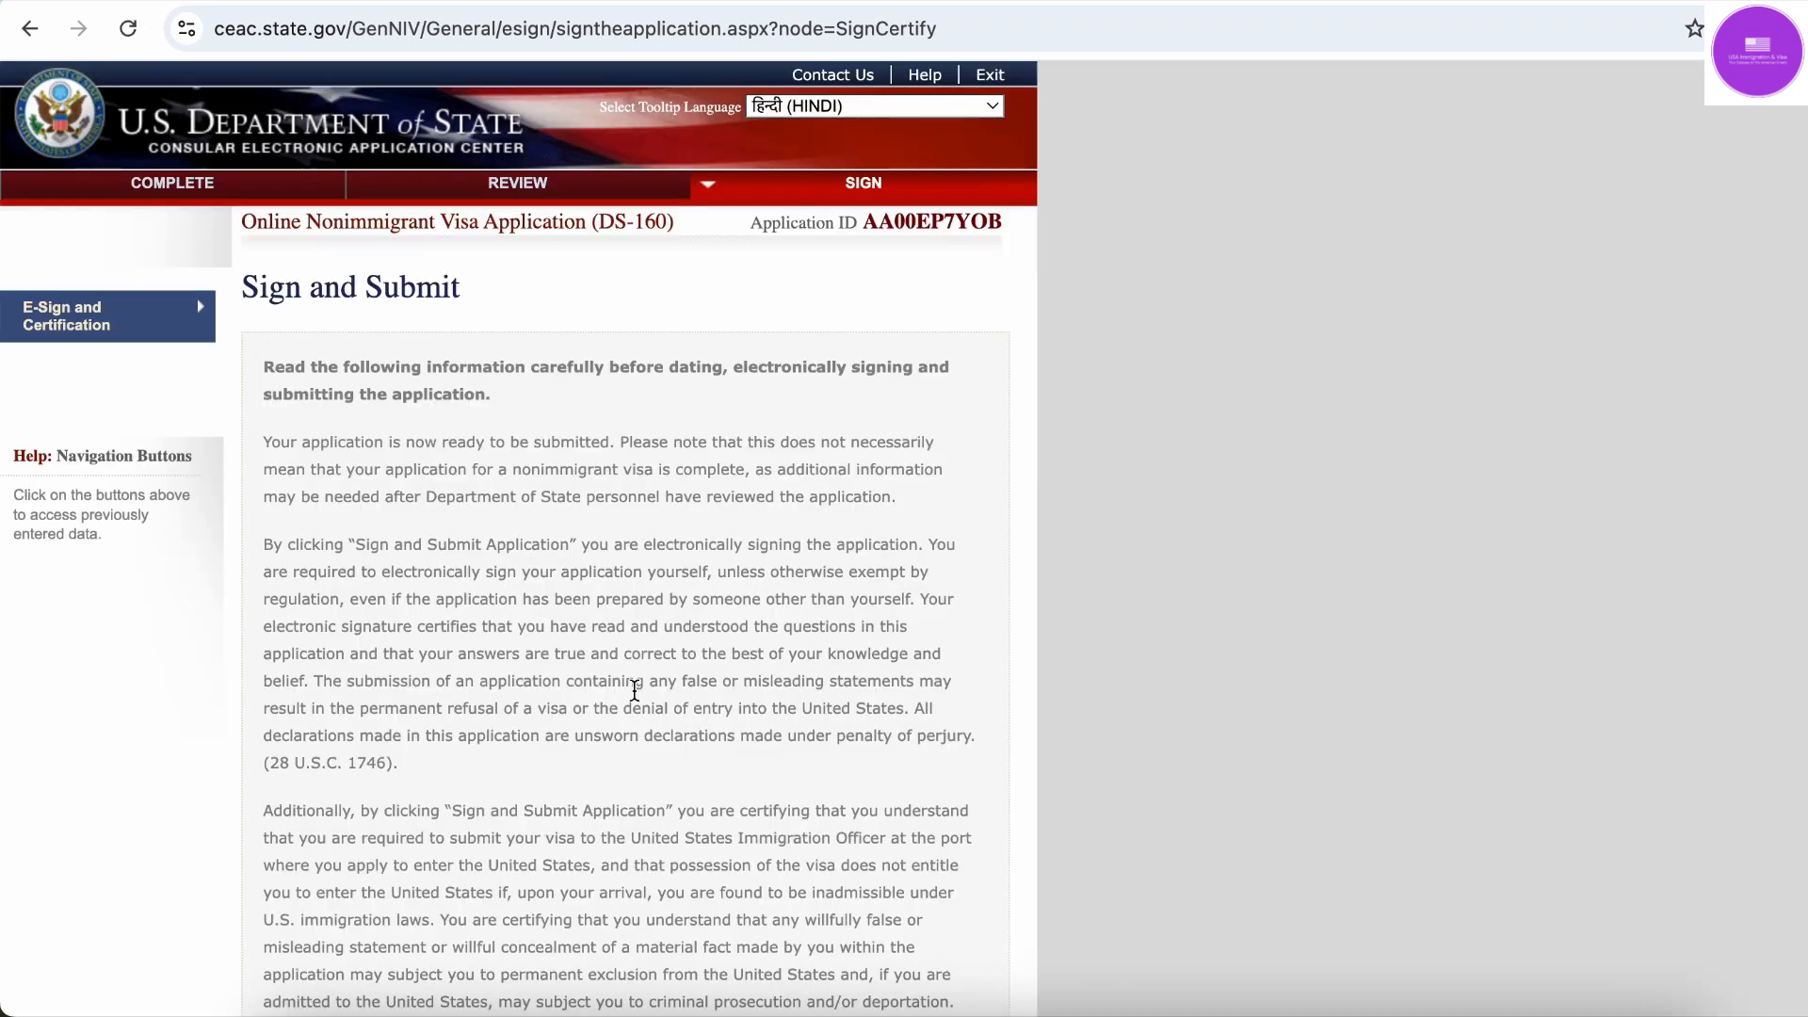
Read the Sign and Submit certification terms through to the Preparer of Application and E-Signature sections
scroll(638, 697, "down", 1)
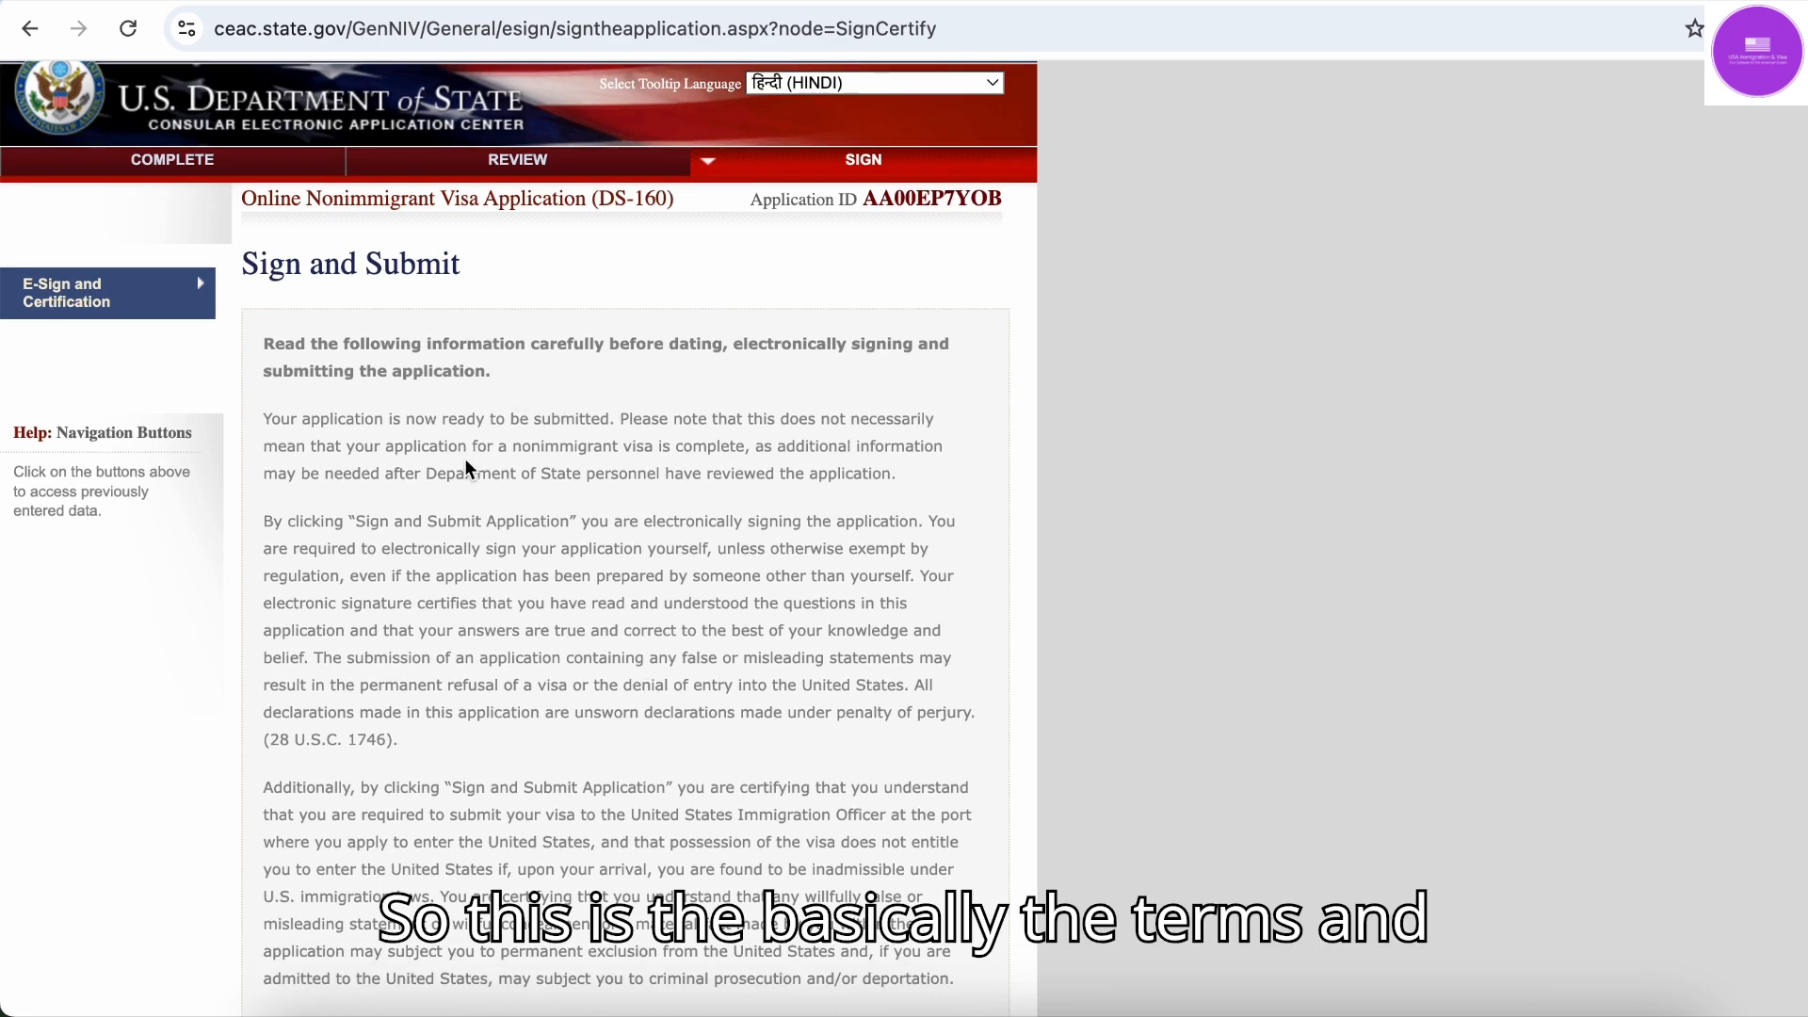
scroll(466, 466, "down", 2)
scroll(466, 467, "down", 2)
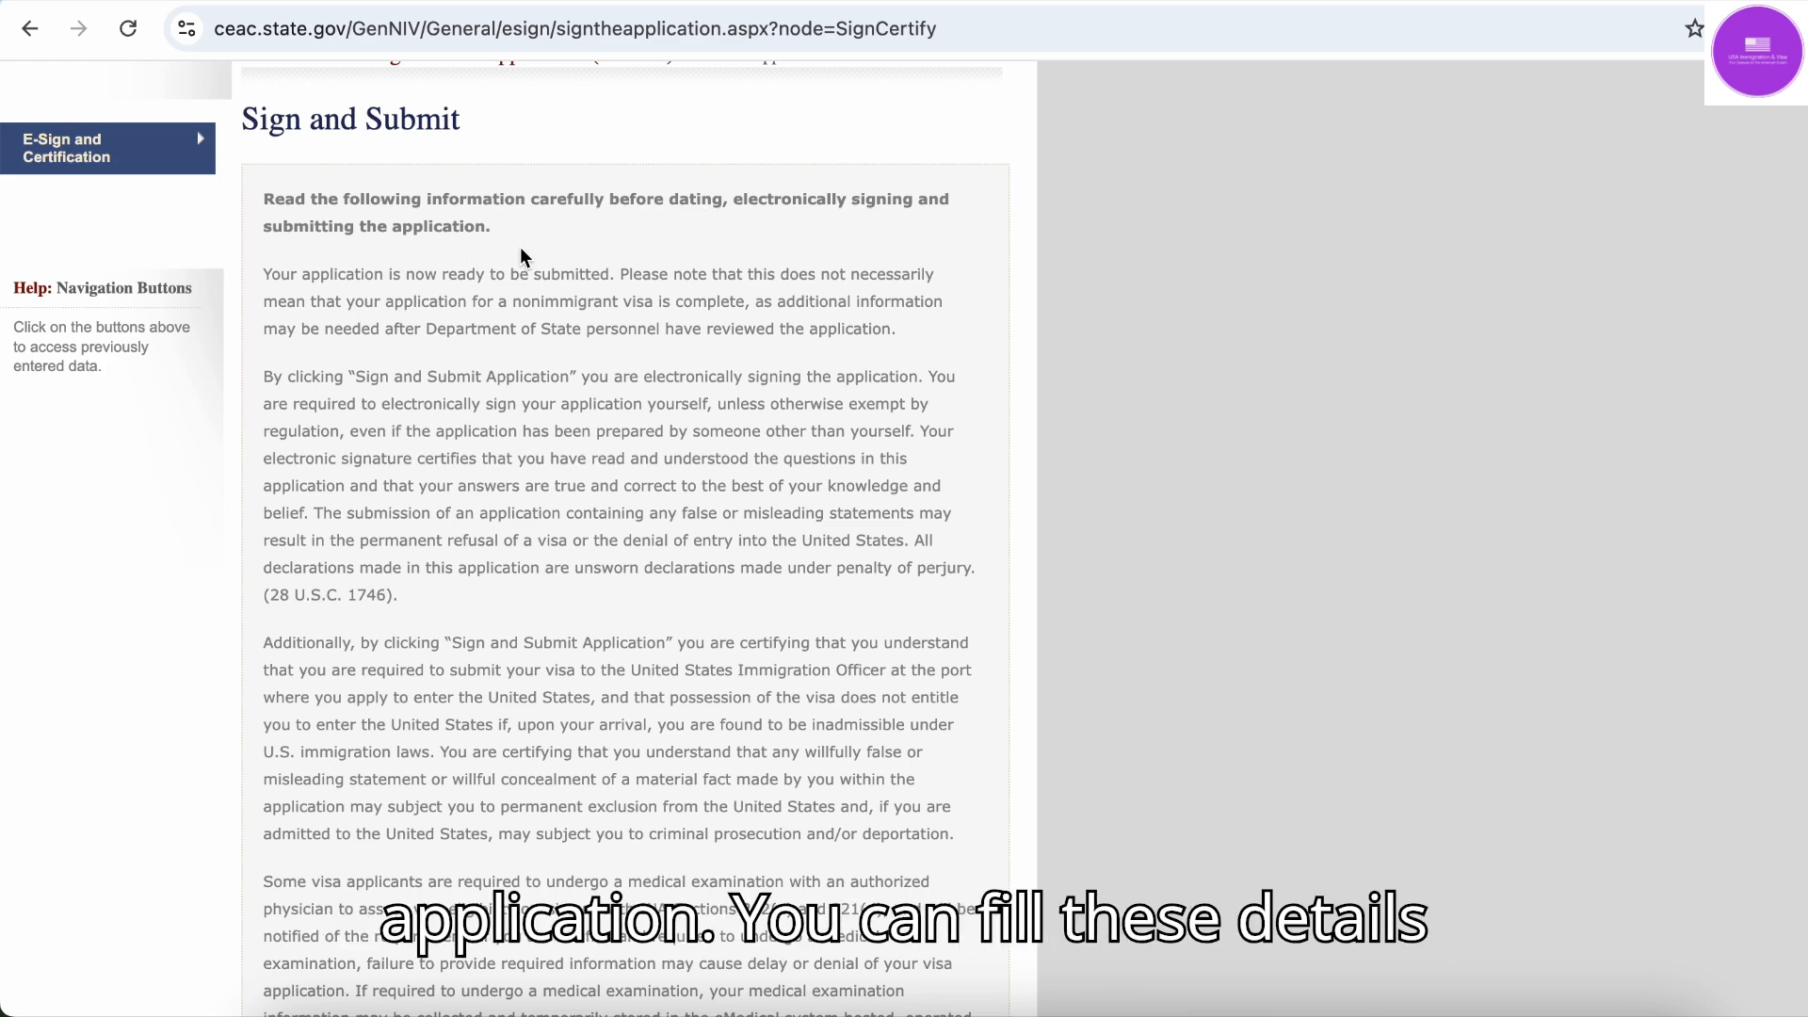
scroll(520, 255, "down", 3)
scroll(522, 249, "down", 10)
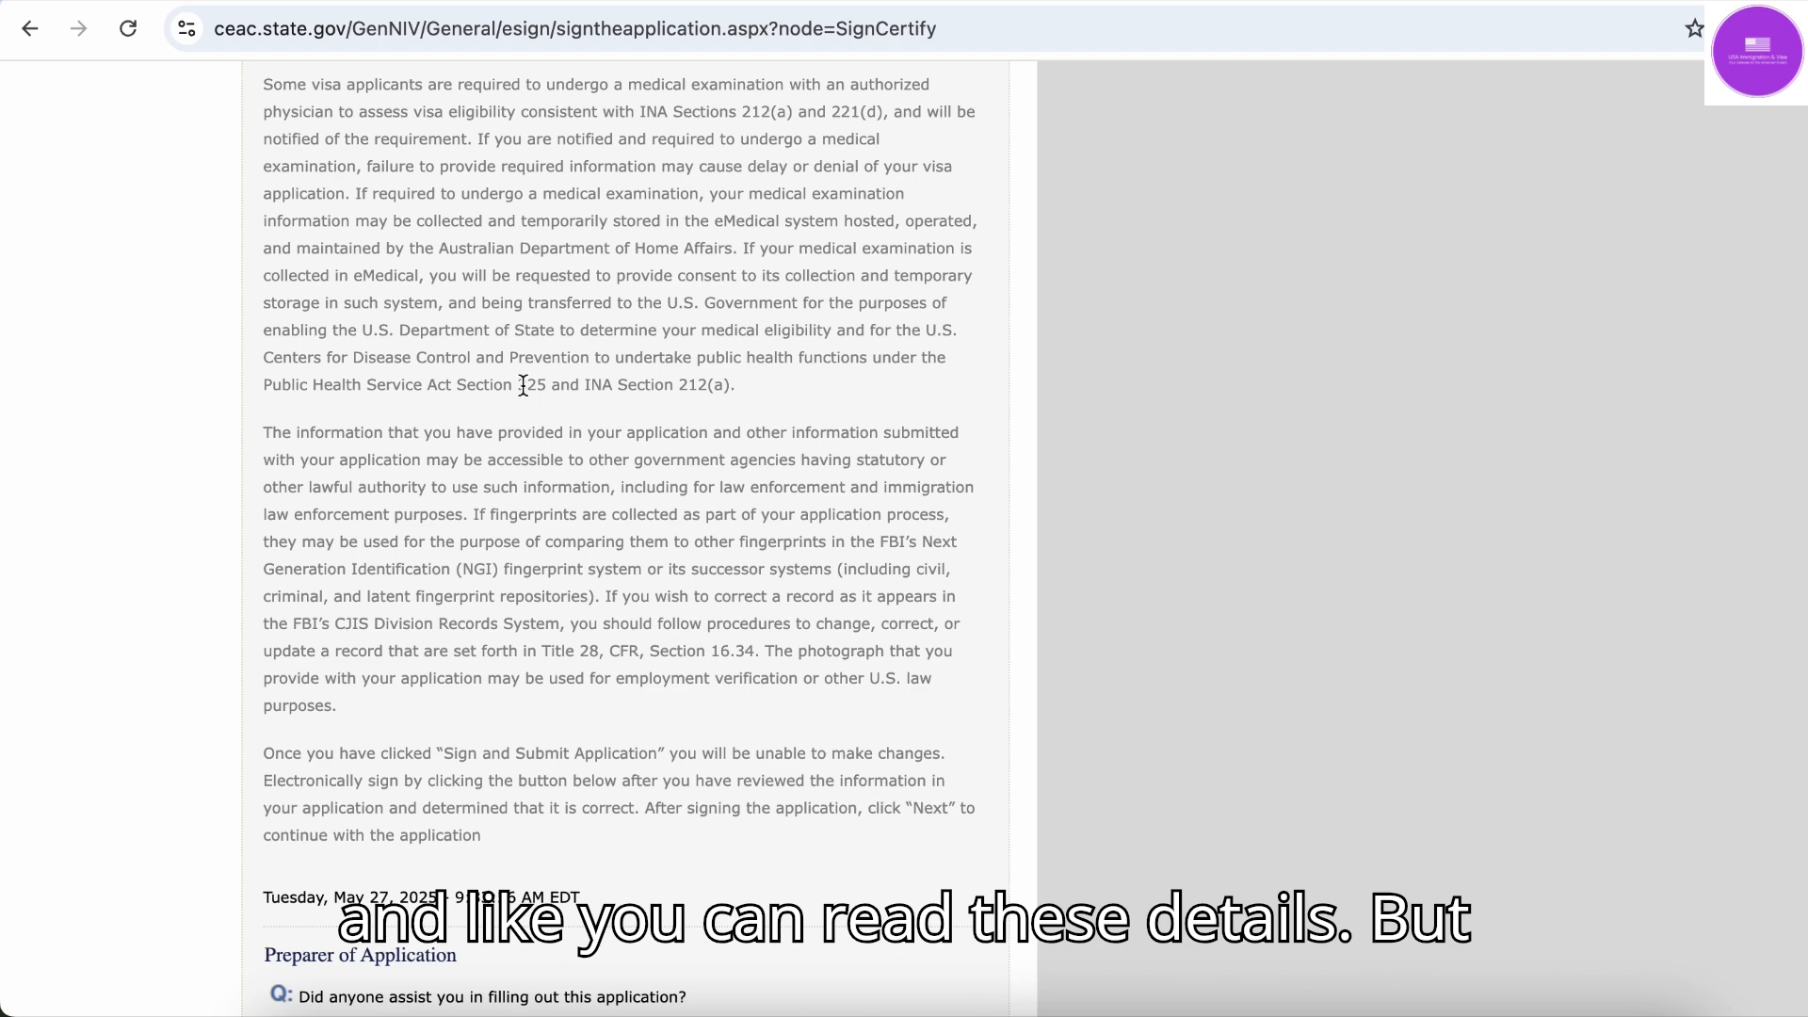
scroll(524, 386, "down", 1)
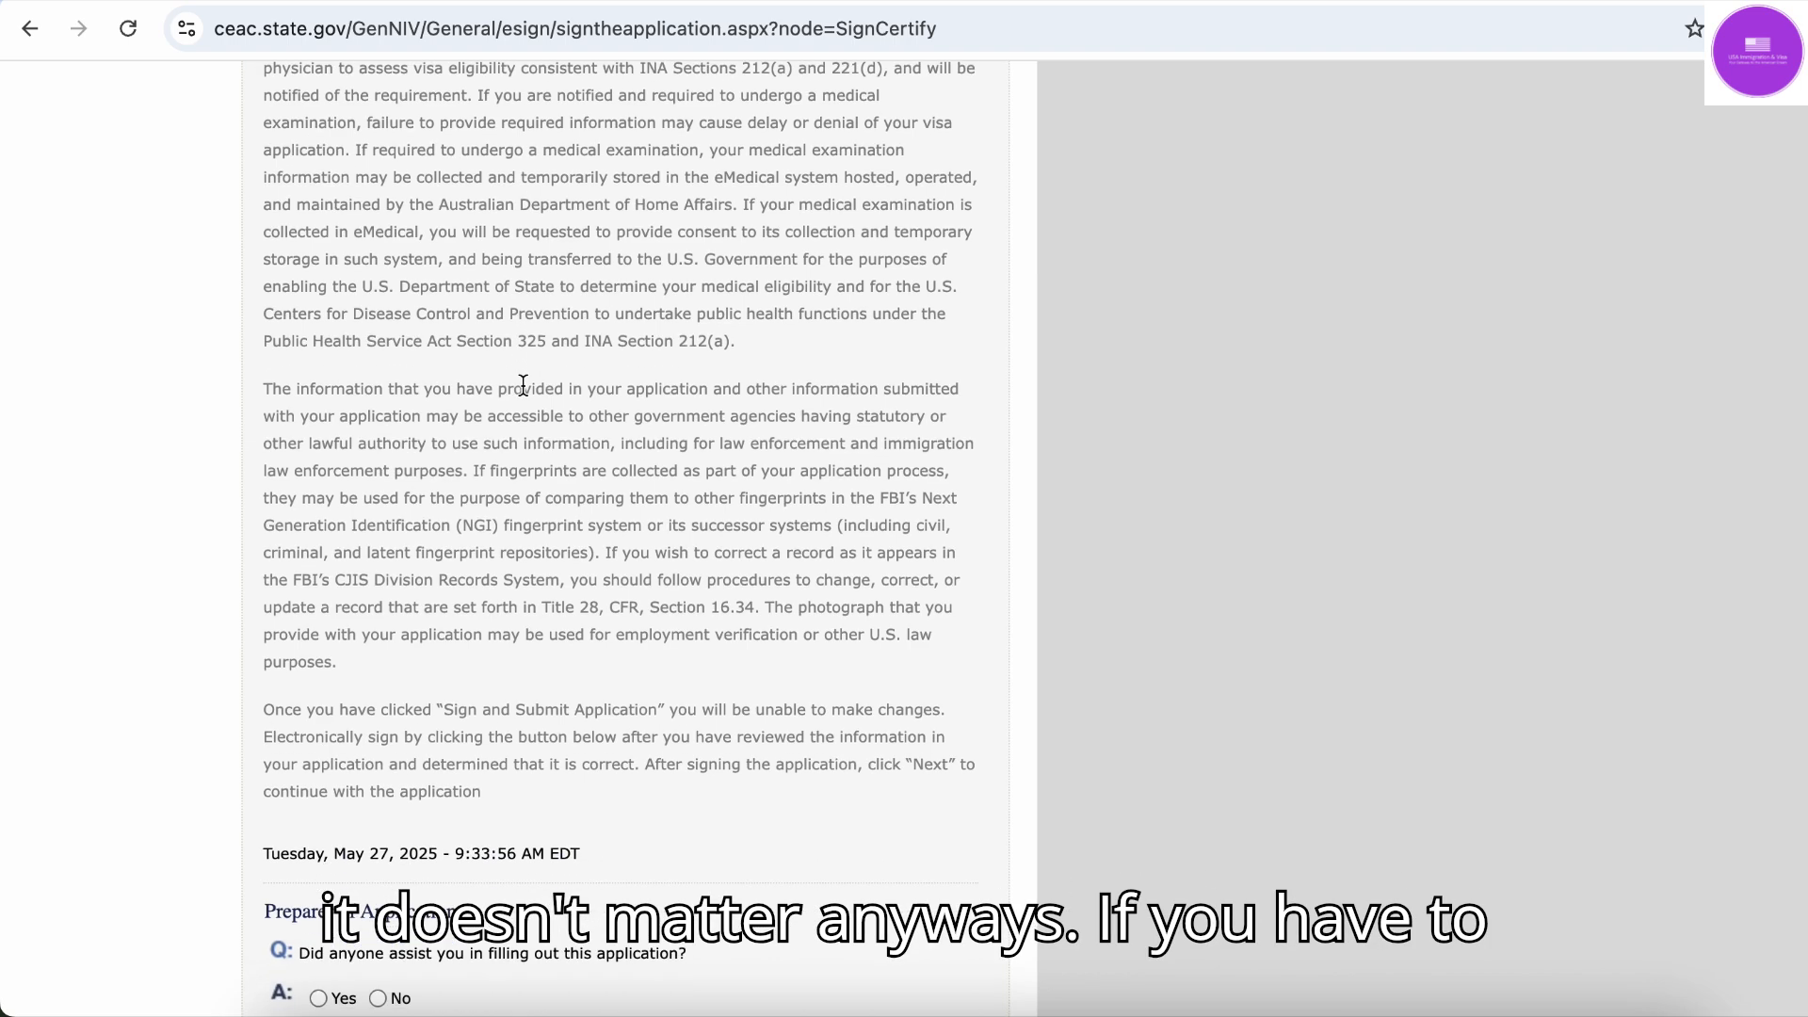
scroll(524, 385, "down", 5)
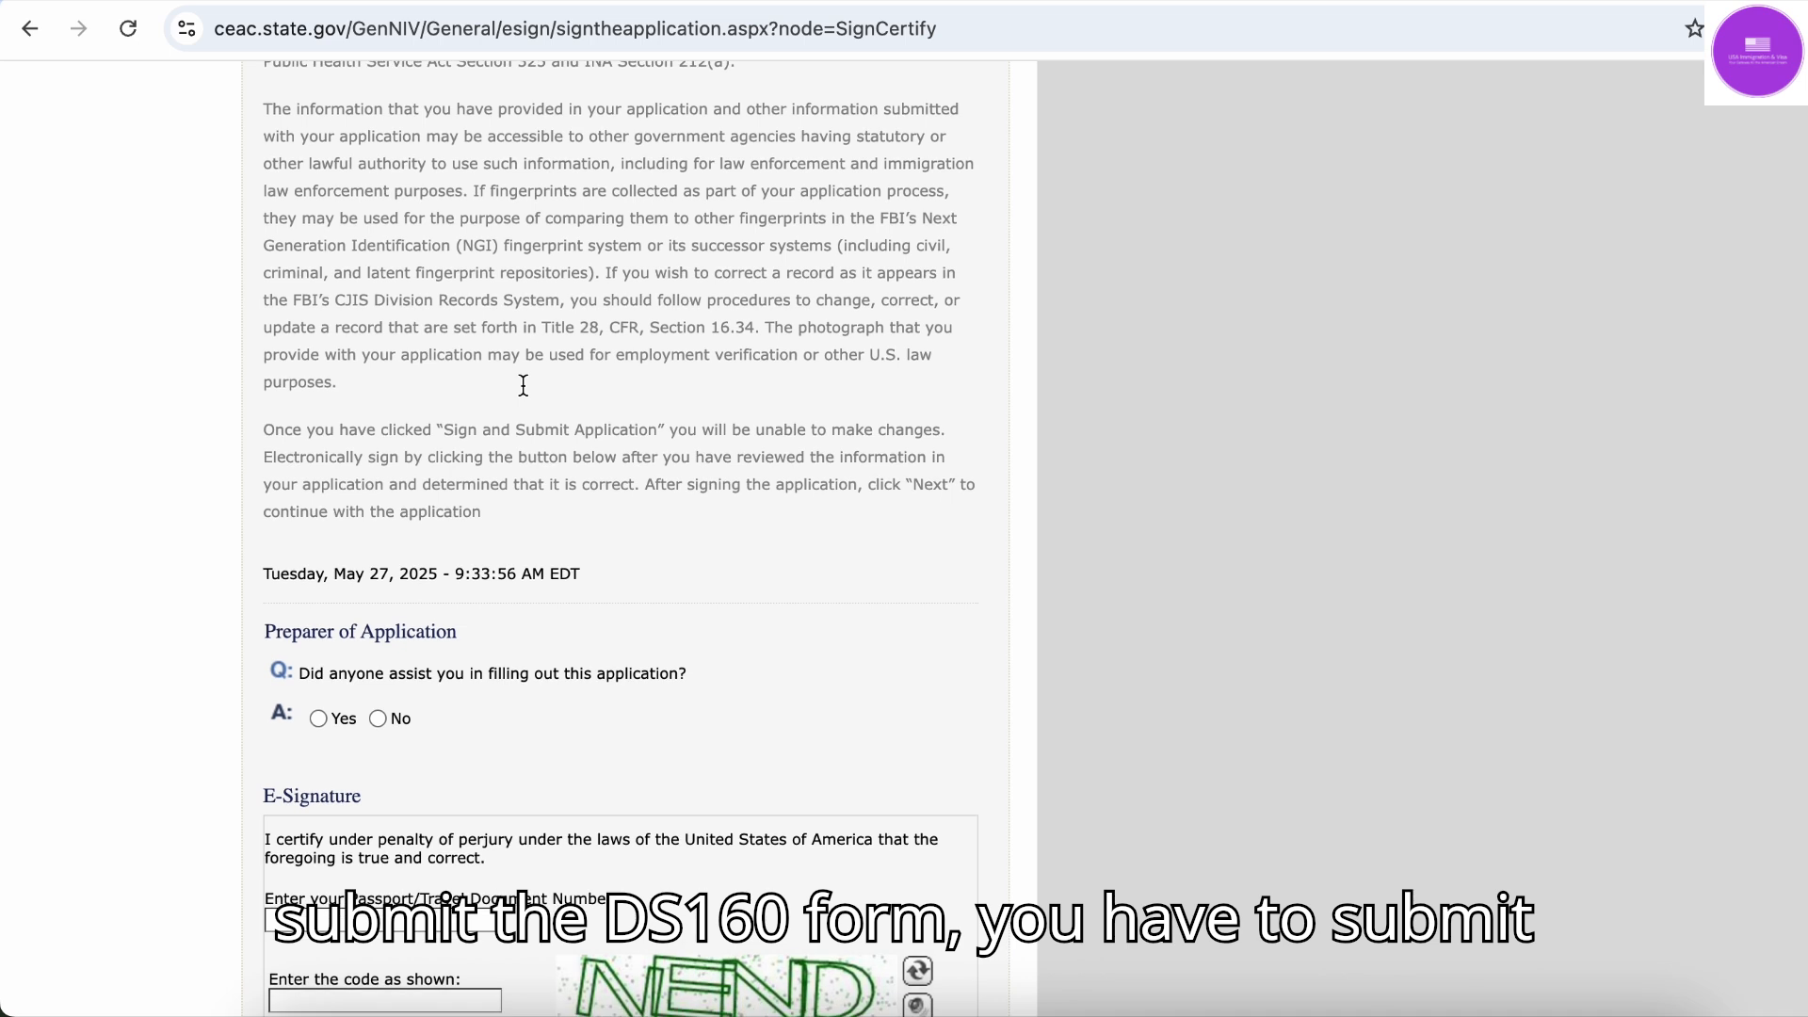
scroll(521, 382, "down", 5)
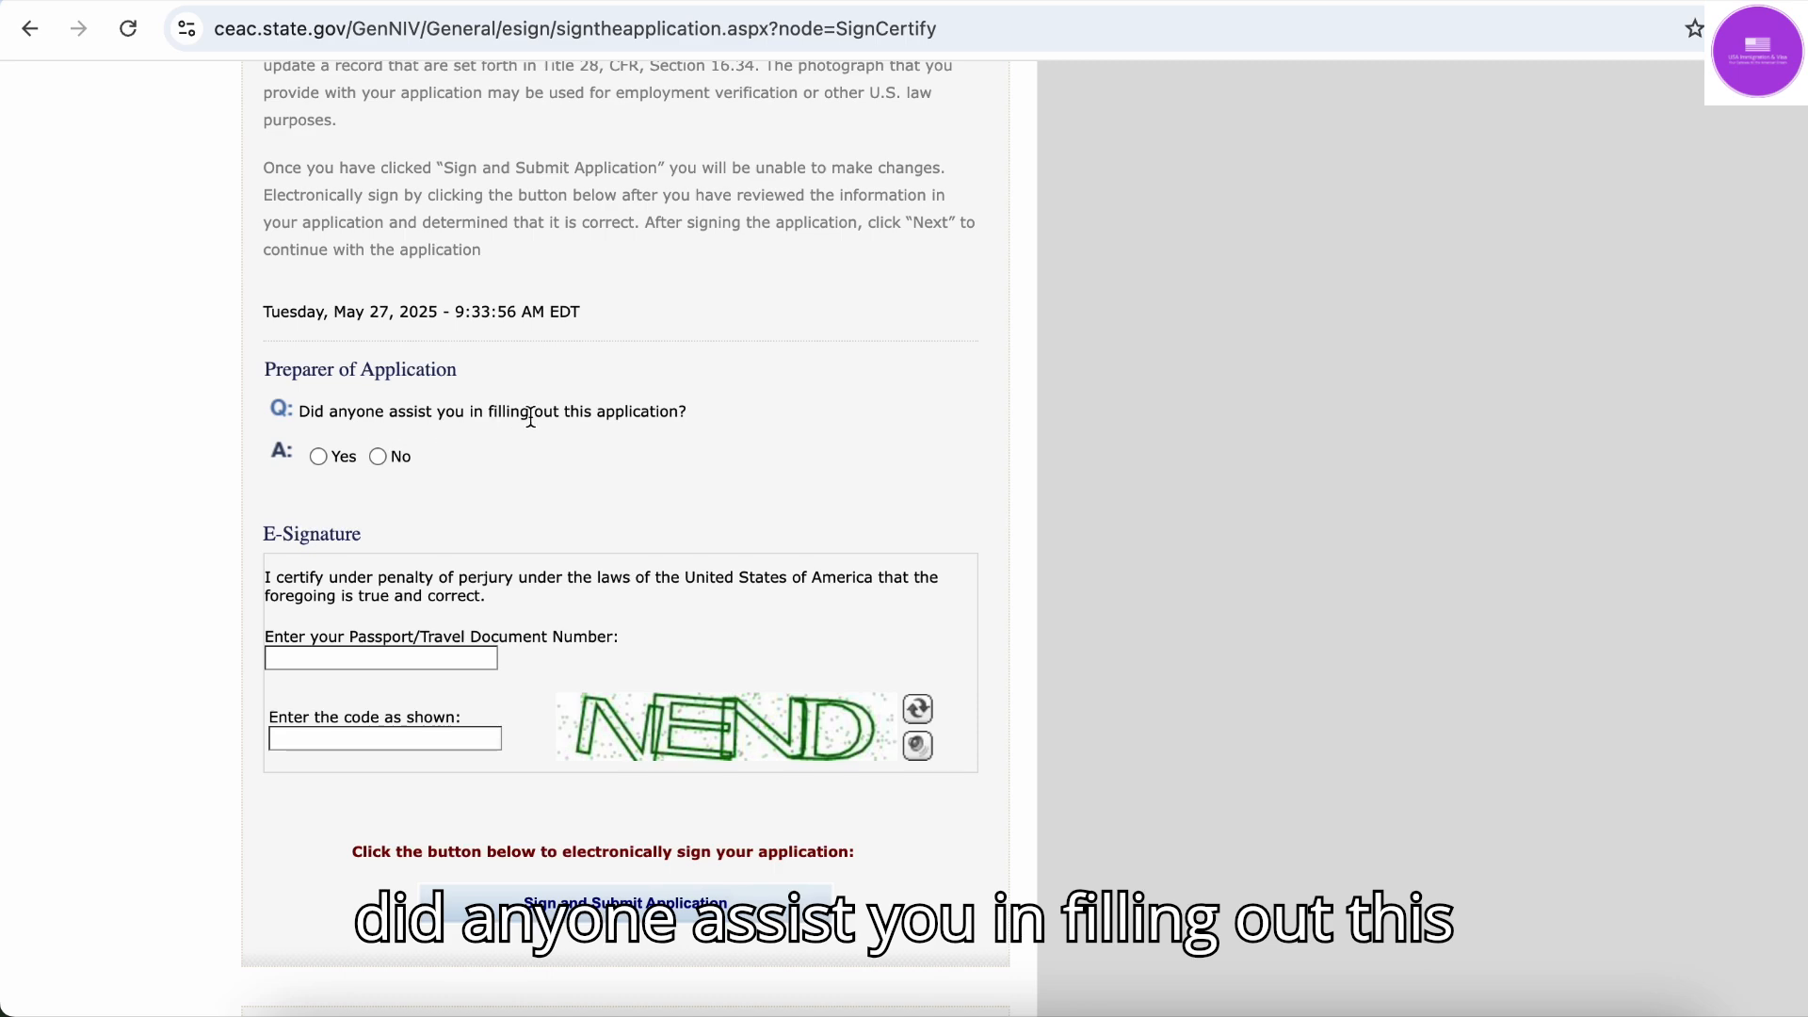
Try answering No and then Yes to the application assistance question, and examine the preparer's name, organization, address and relationship fields
scroll(377, 456, "up", 10)
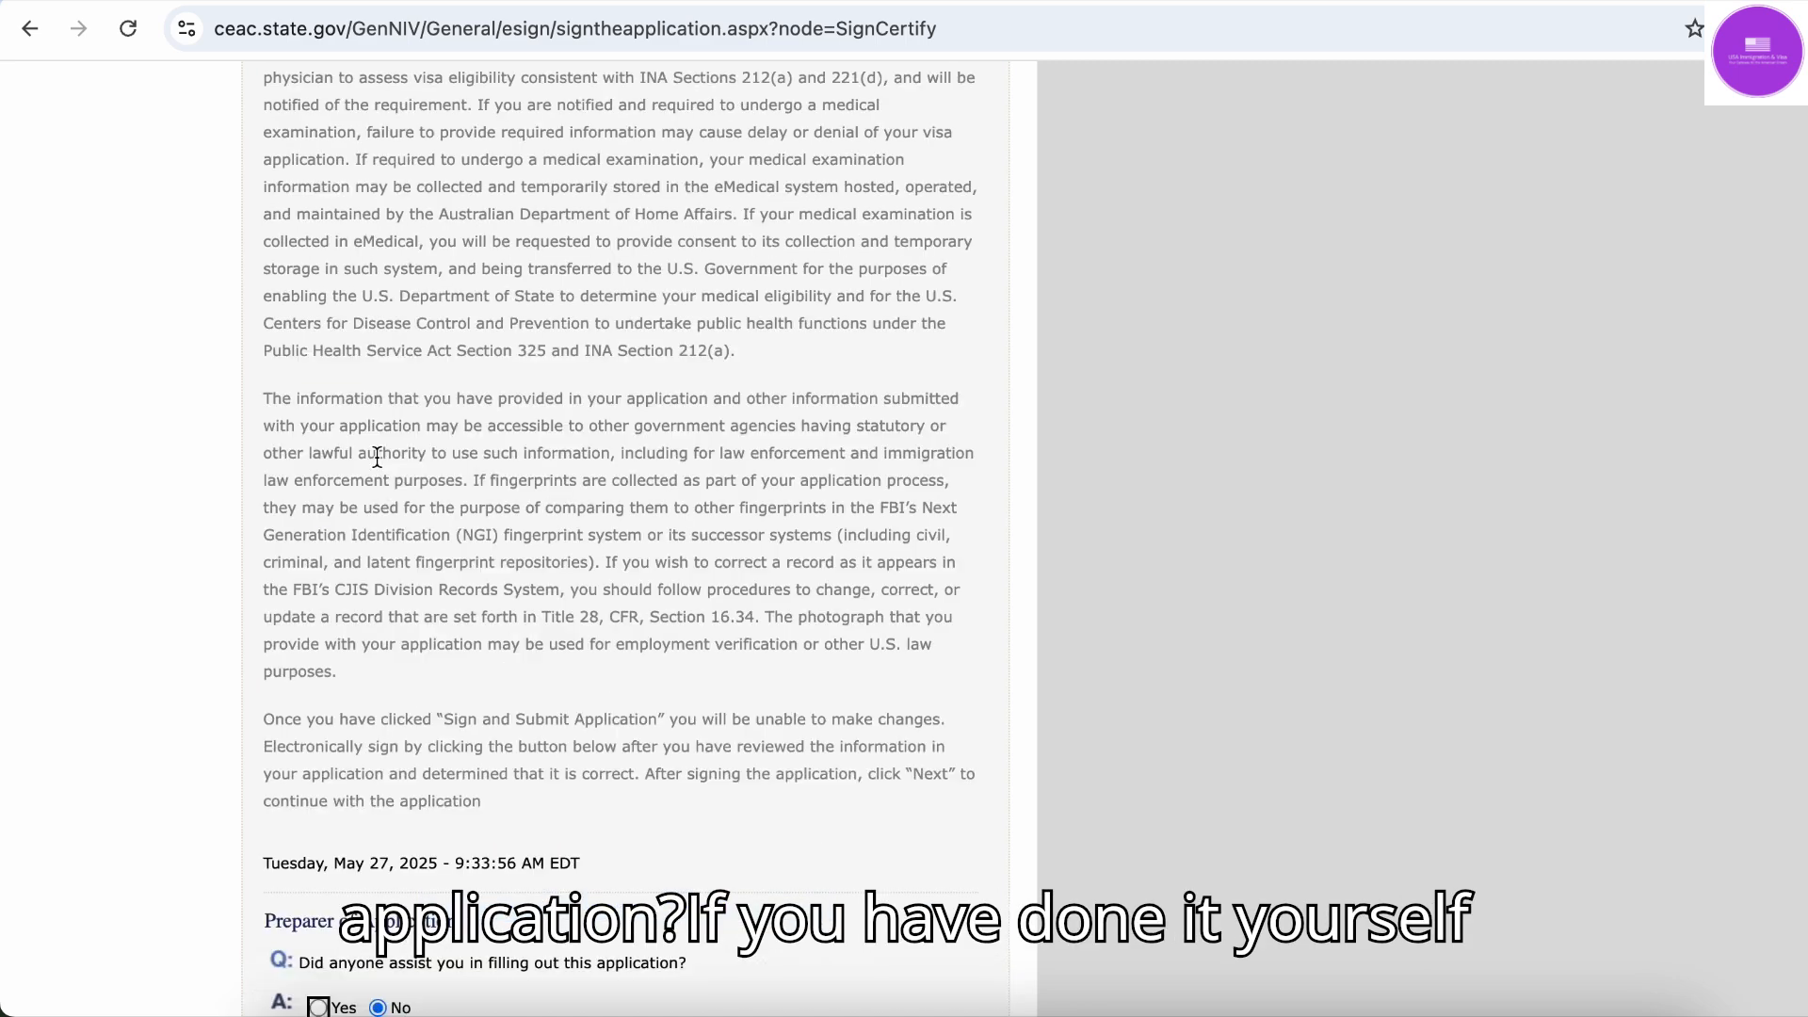
scroll(377, 456, "down", 14)
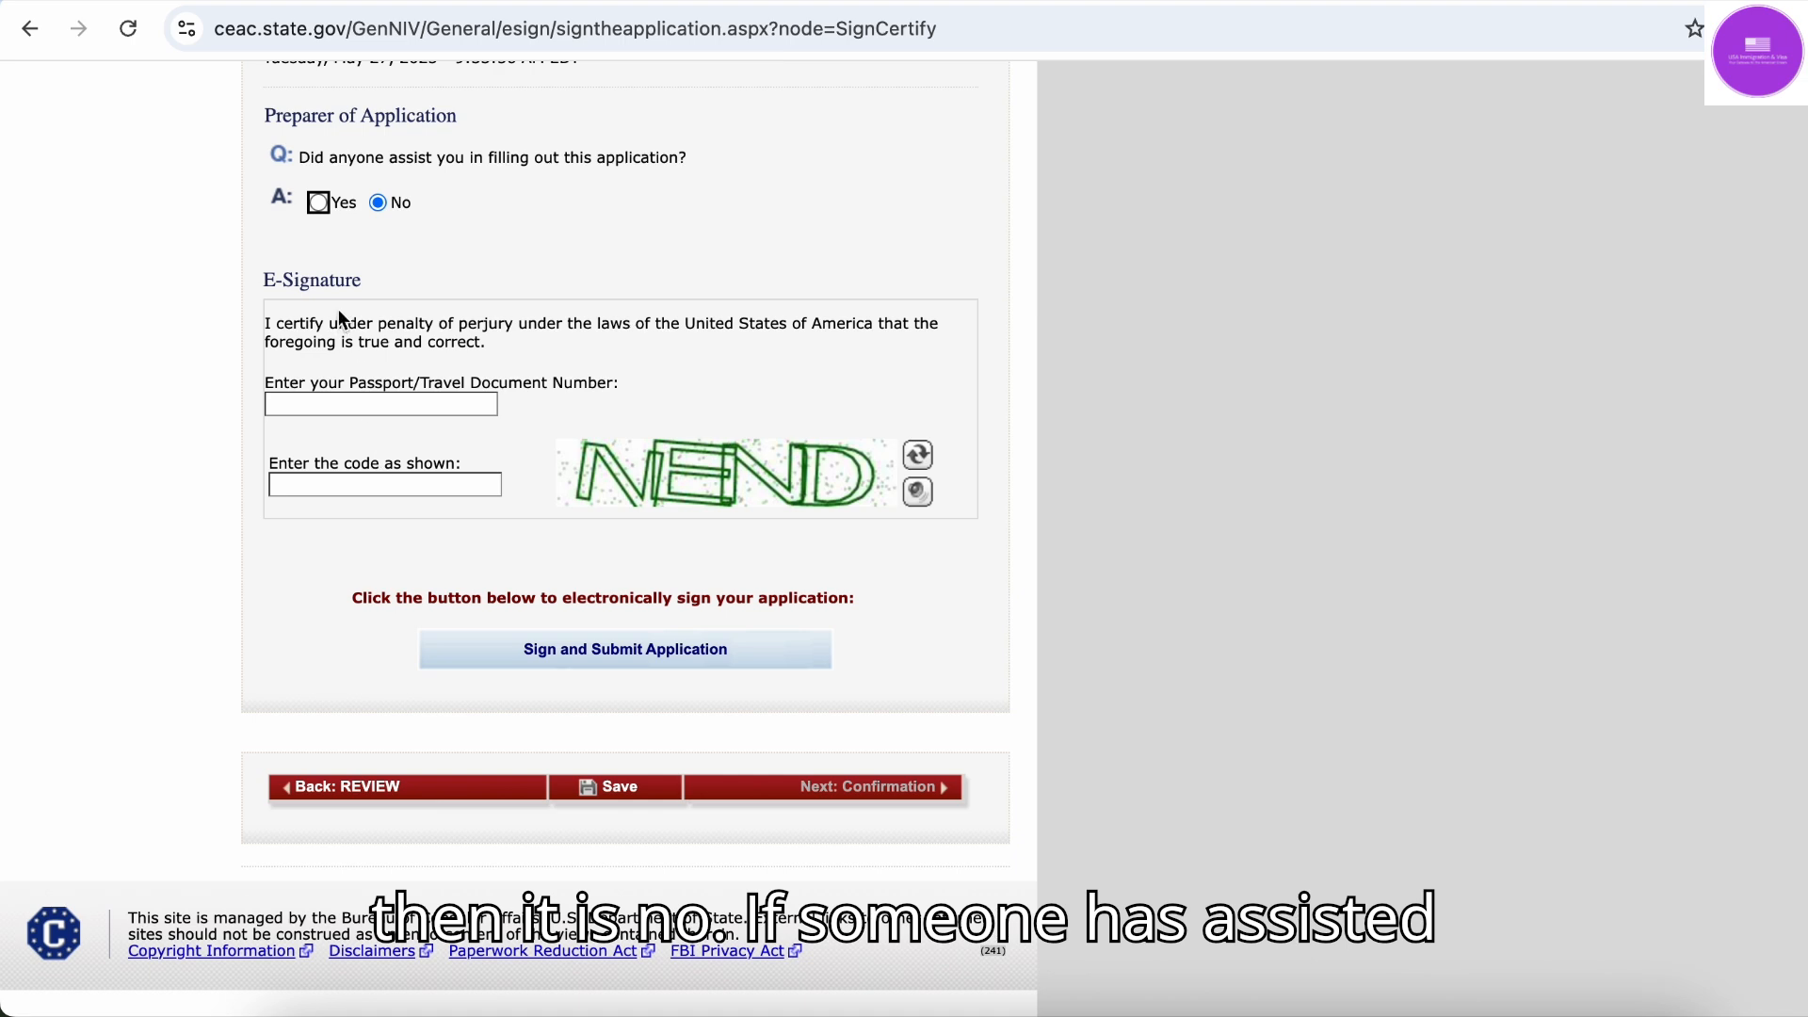
left_click(318, 204)
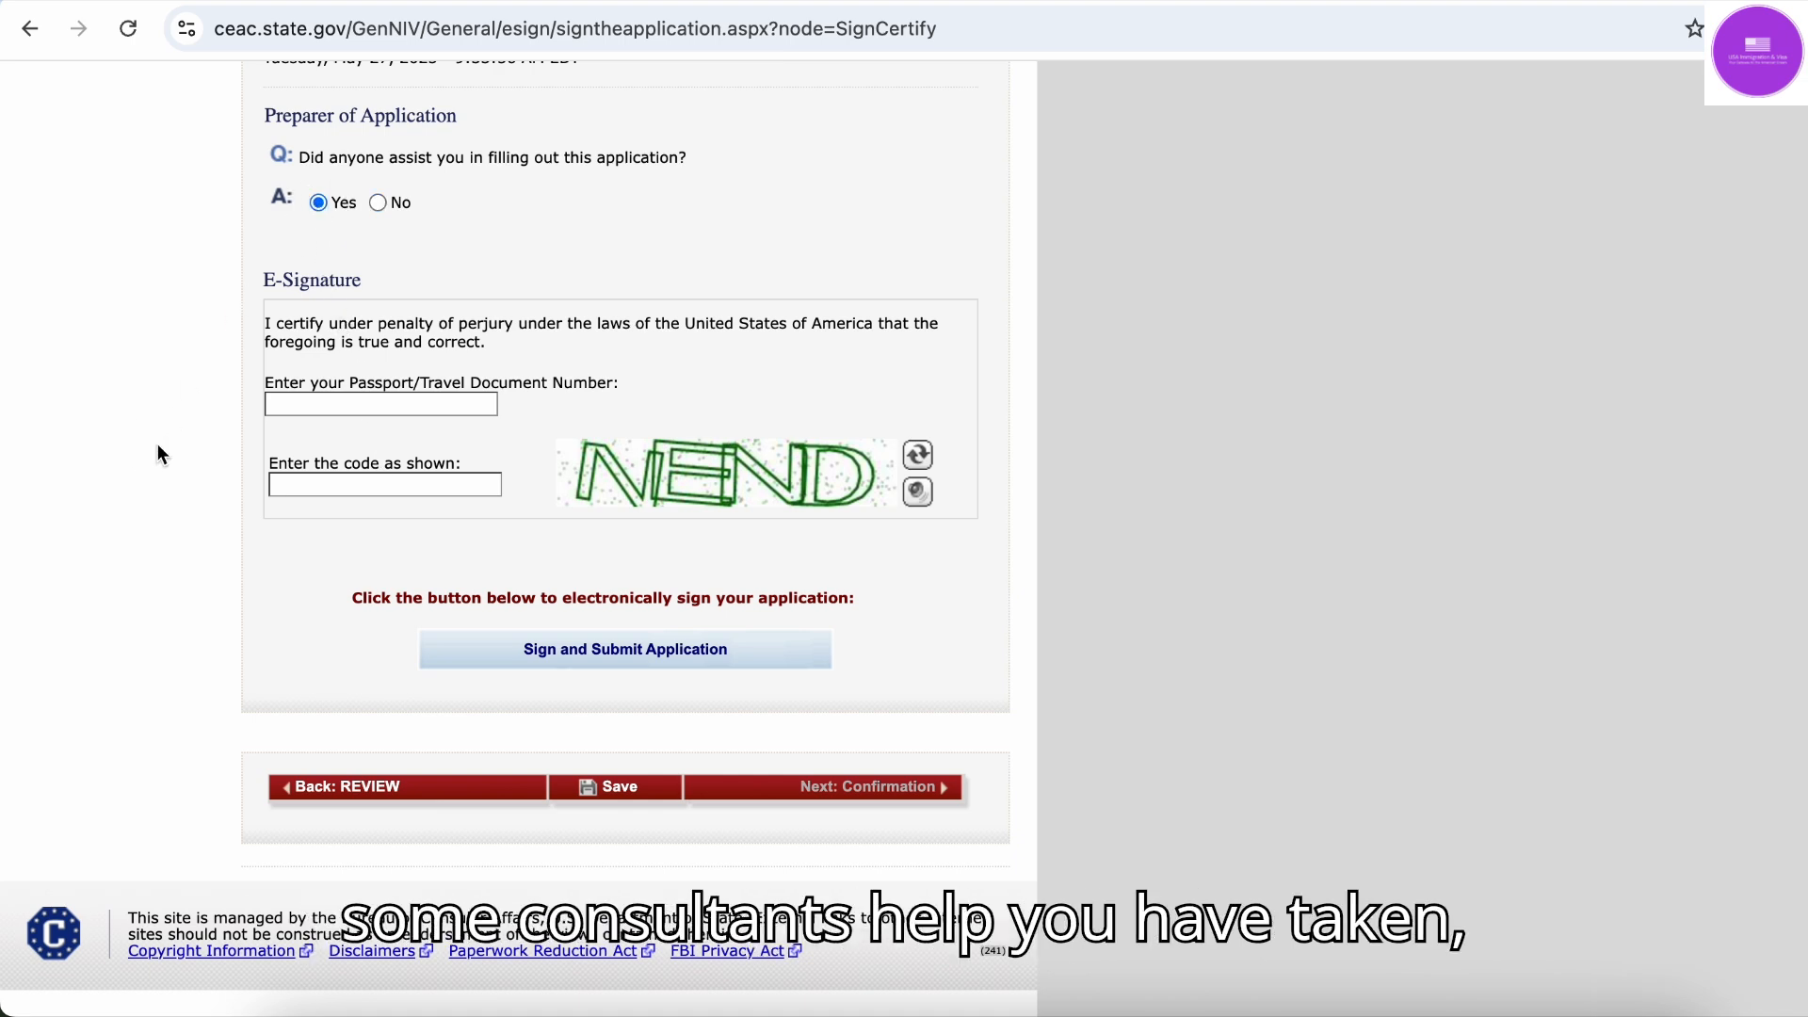
scroll(158, 445, "up", 14)
scroll(156, 443, "down", 18)
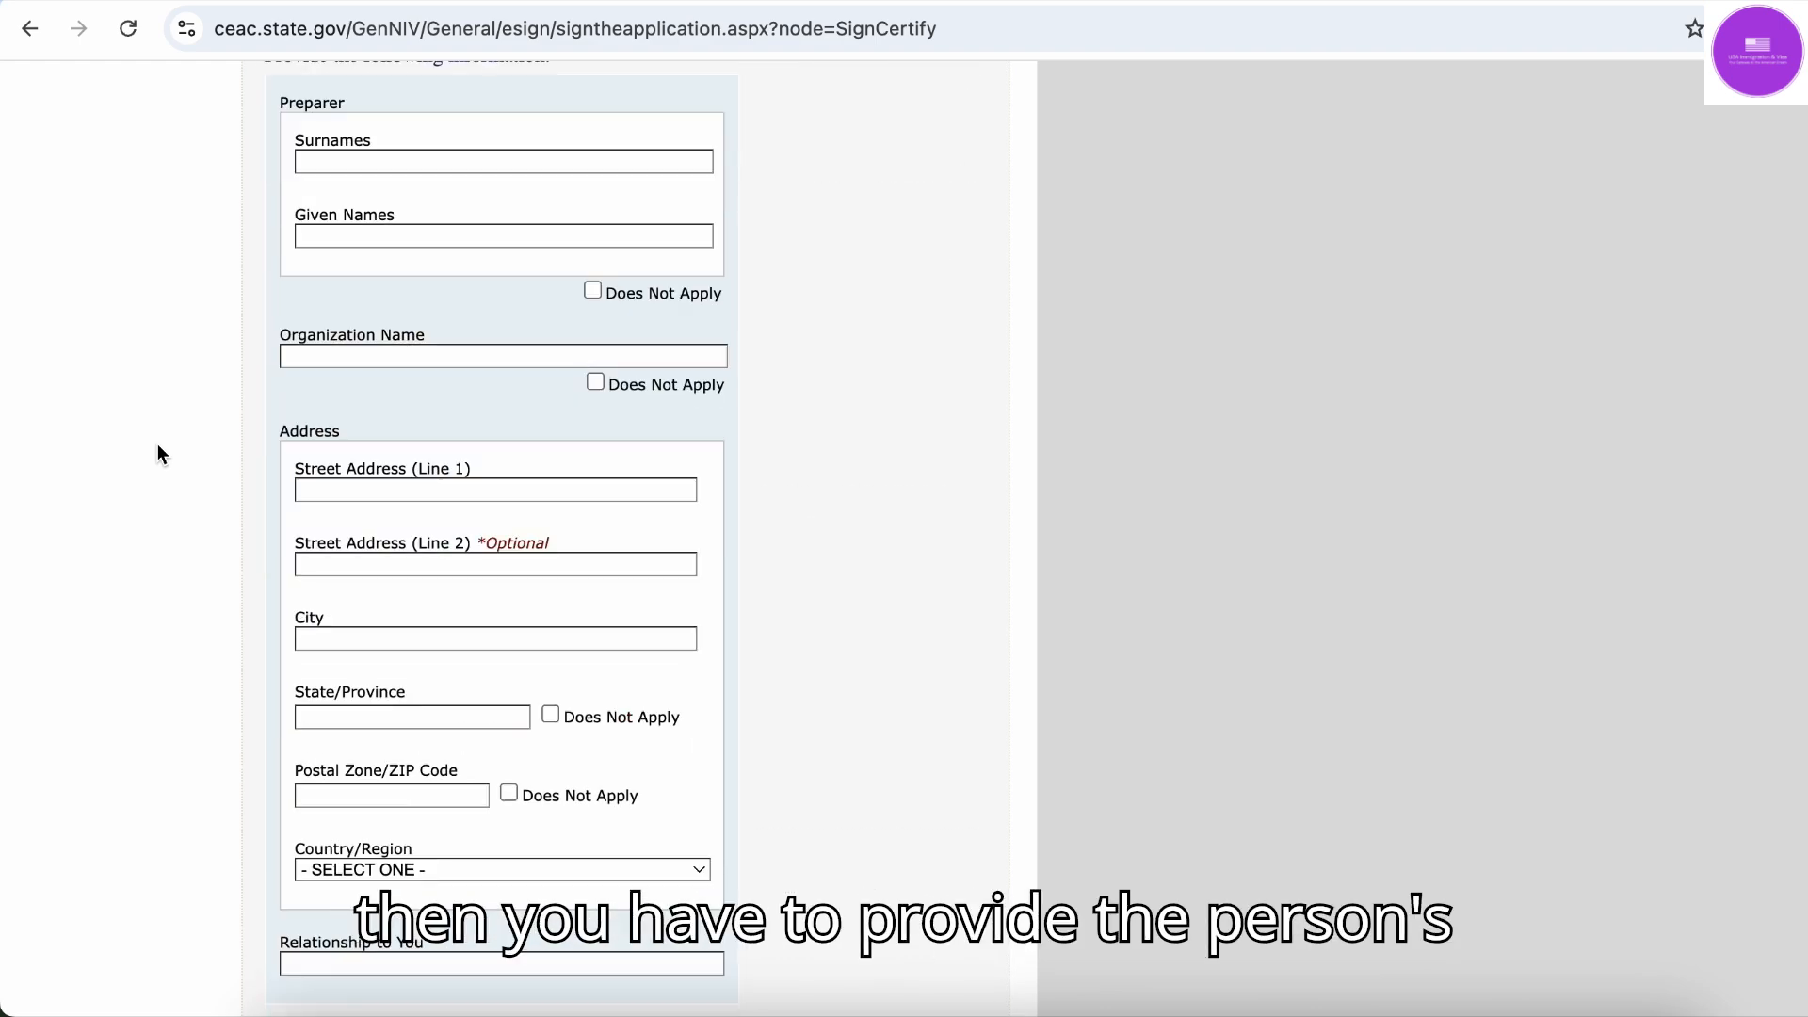
scroll(209, 326, "up", 1)
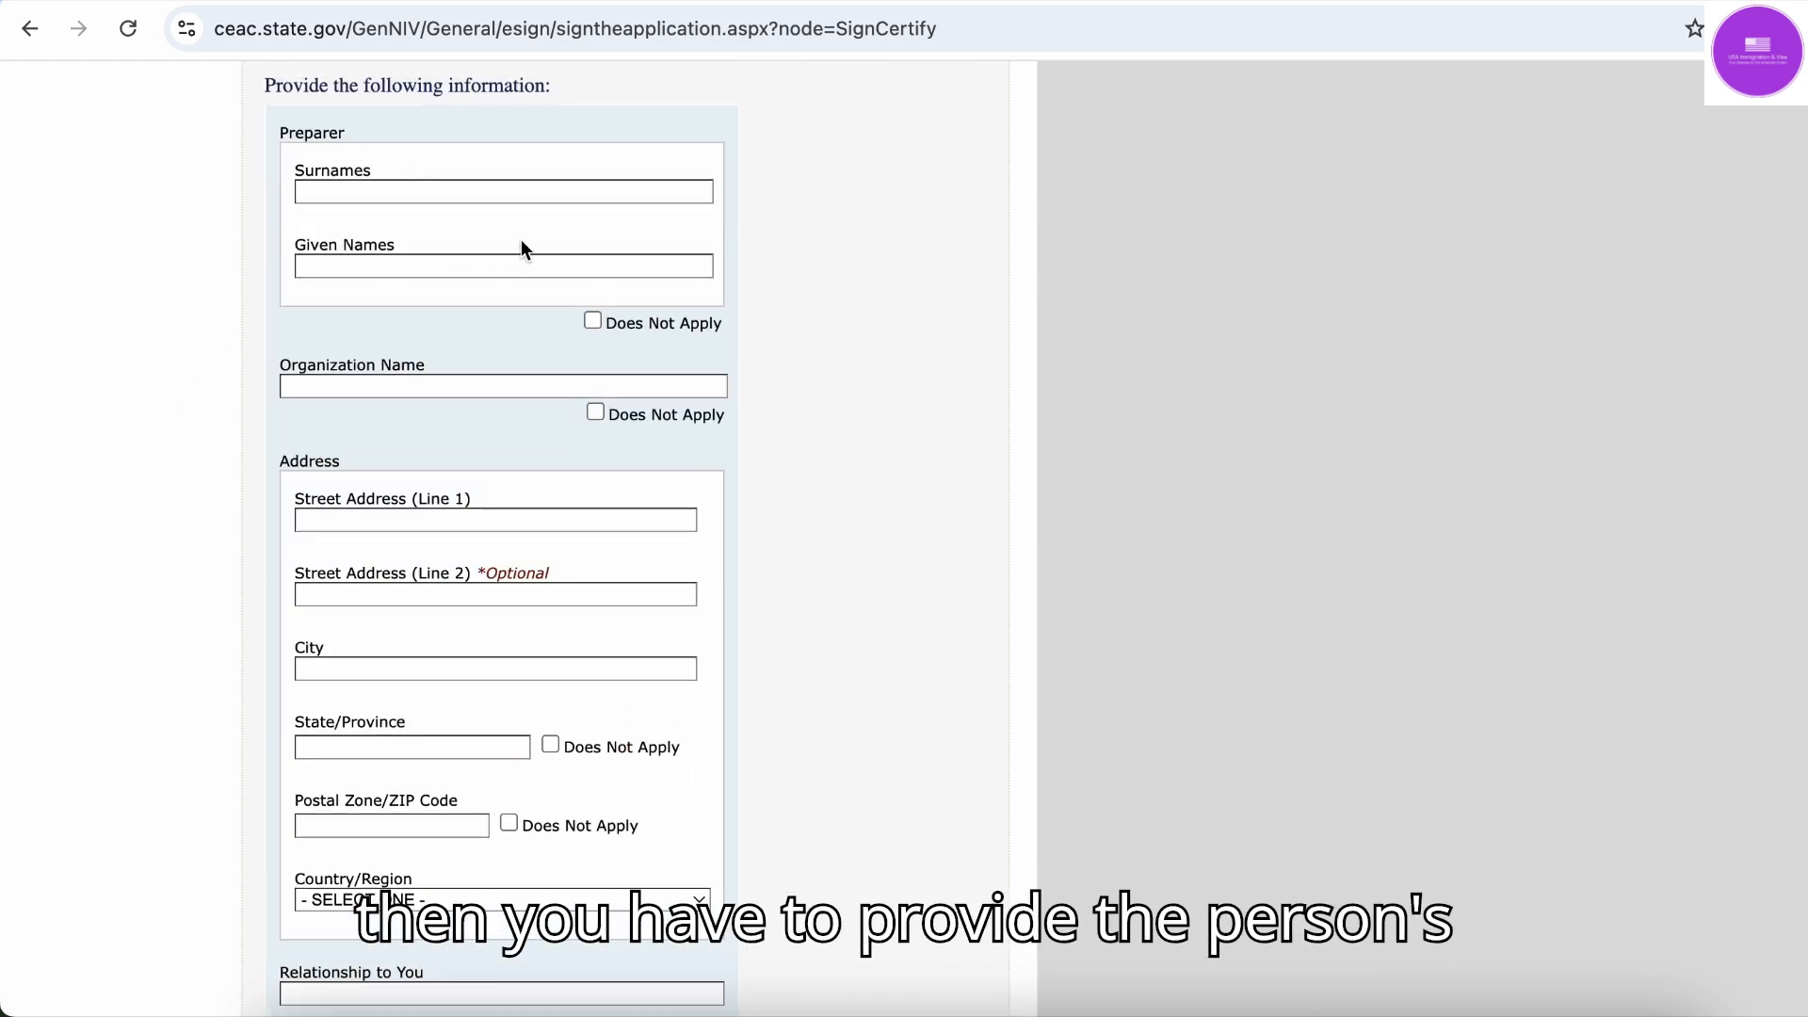
left_click(441, 387)
scroll(441, 392, "down", 3)
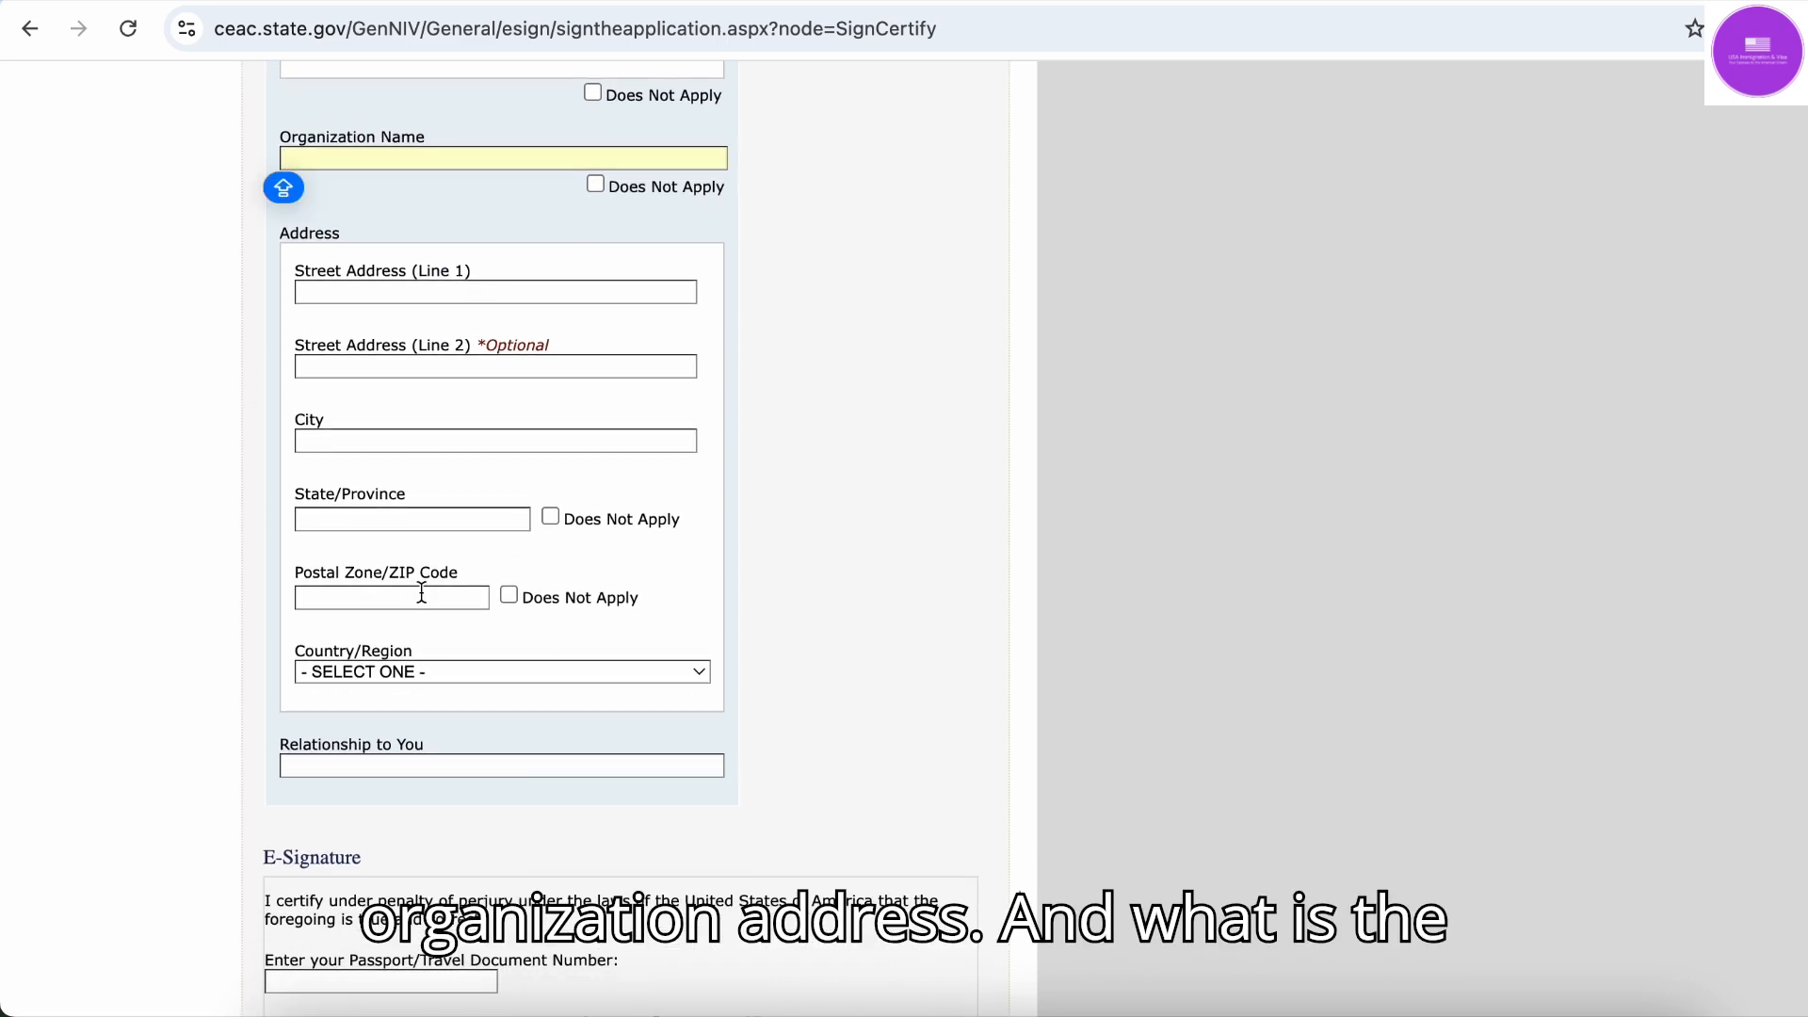
scroll(421, 593, "down", 2)
left_click(420, 617)
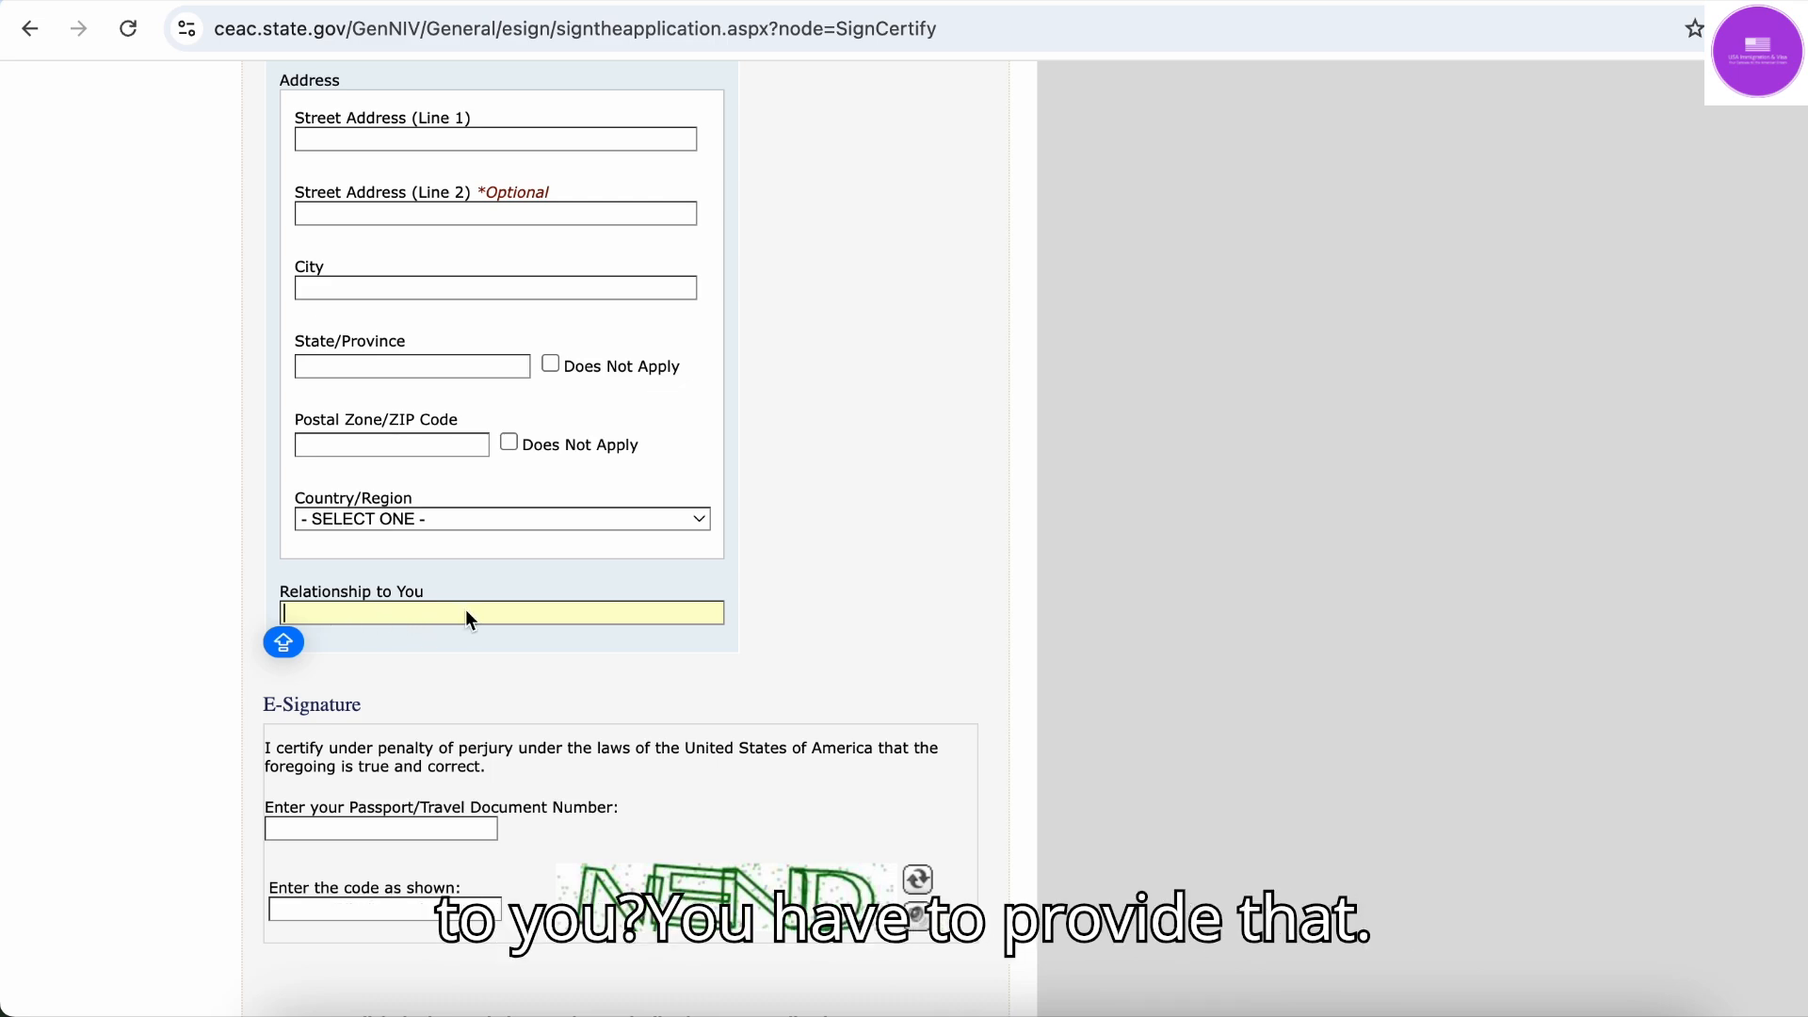
scroll(469, 620, "down", 2)
scroll(469, 620, "up", 7)
scroll(465, 608, "up", 4)
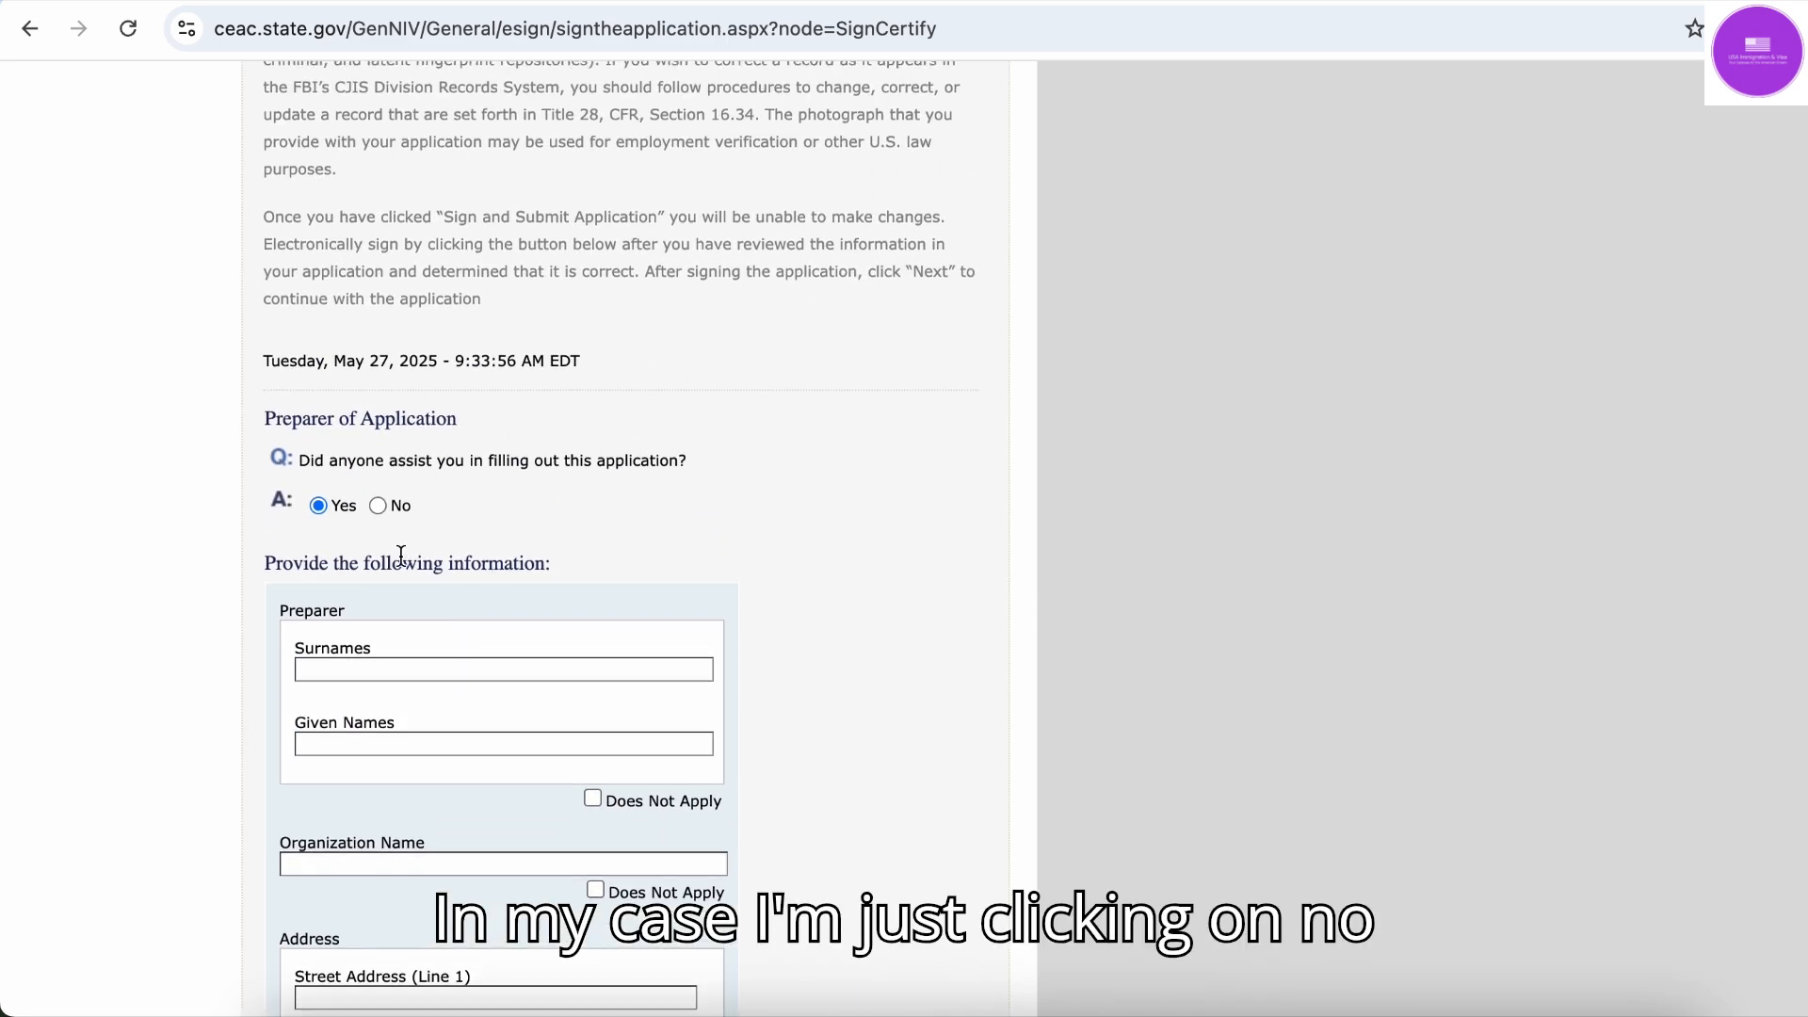
Answer No to whether anyone assisted with the application, and go to the E-Signature passport number and code fields
left_click(379, 506)
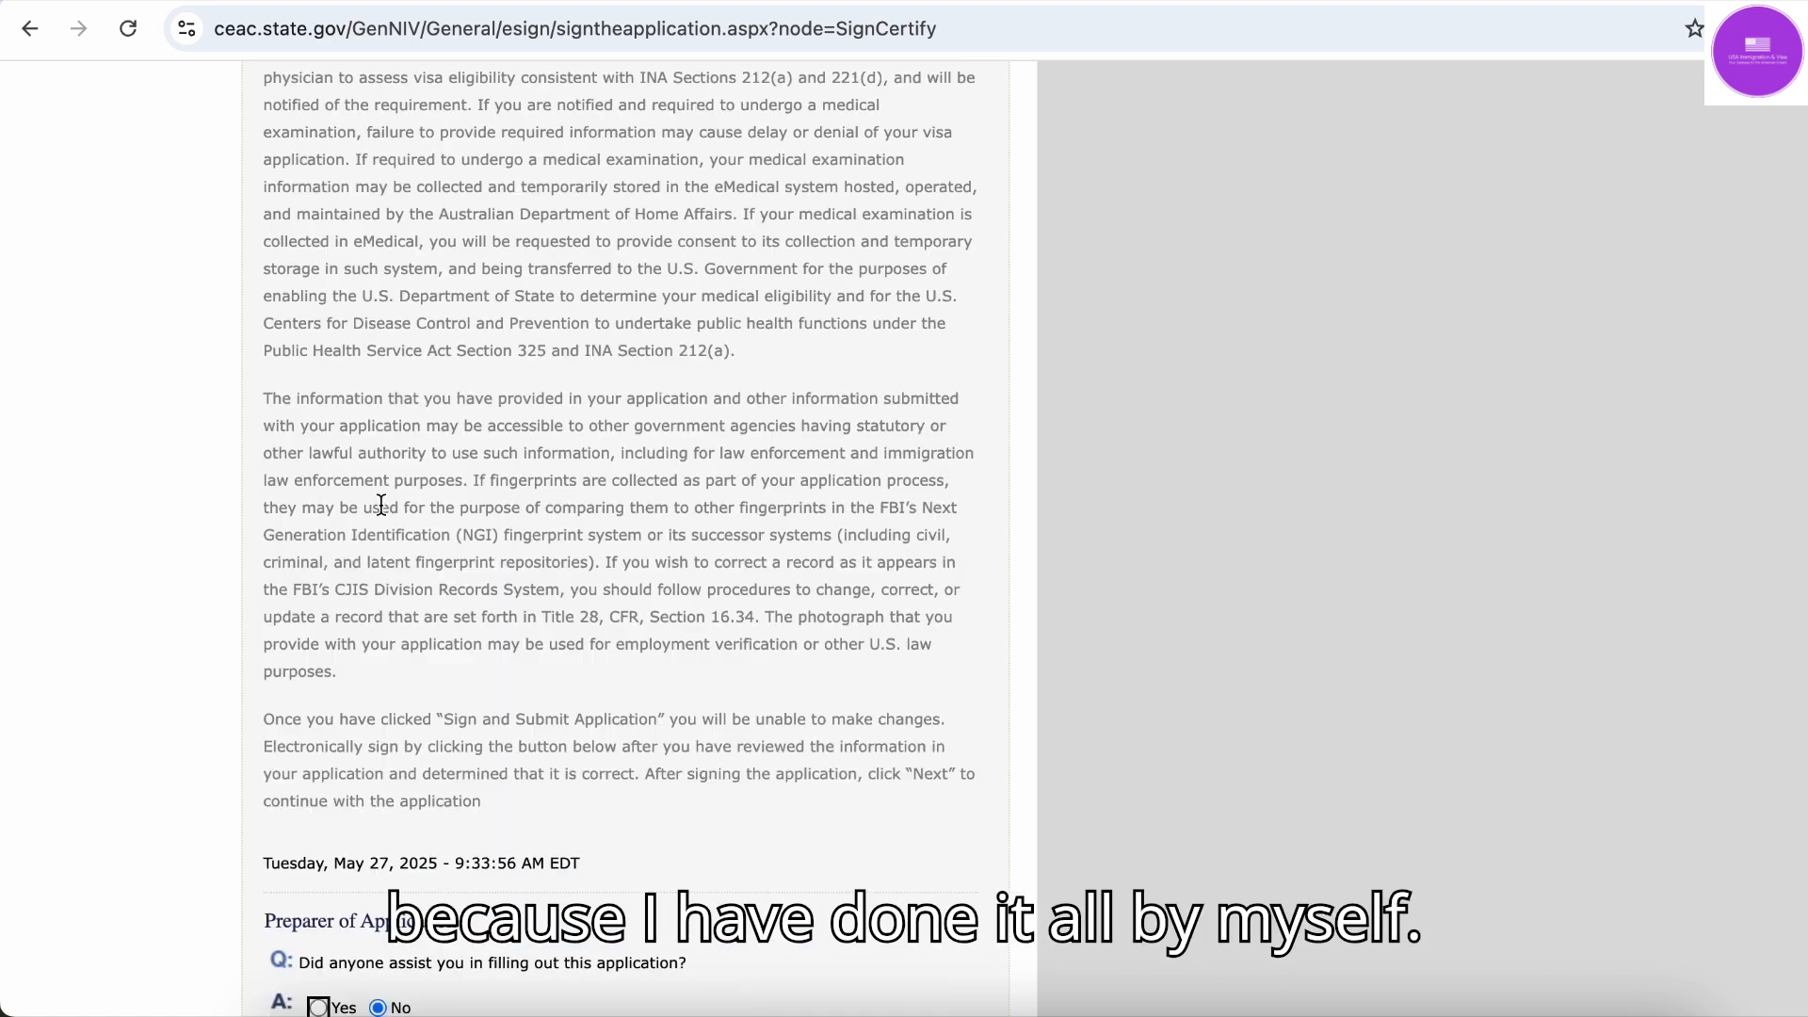
scroll(381, 505, "down", 8)
scroll(381, 505, "down", 1)
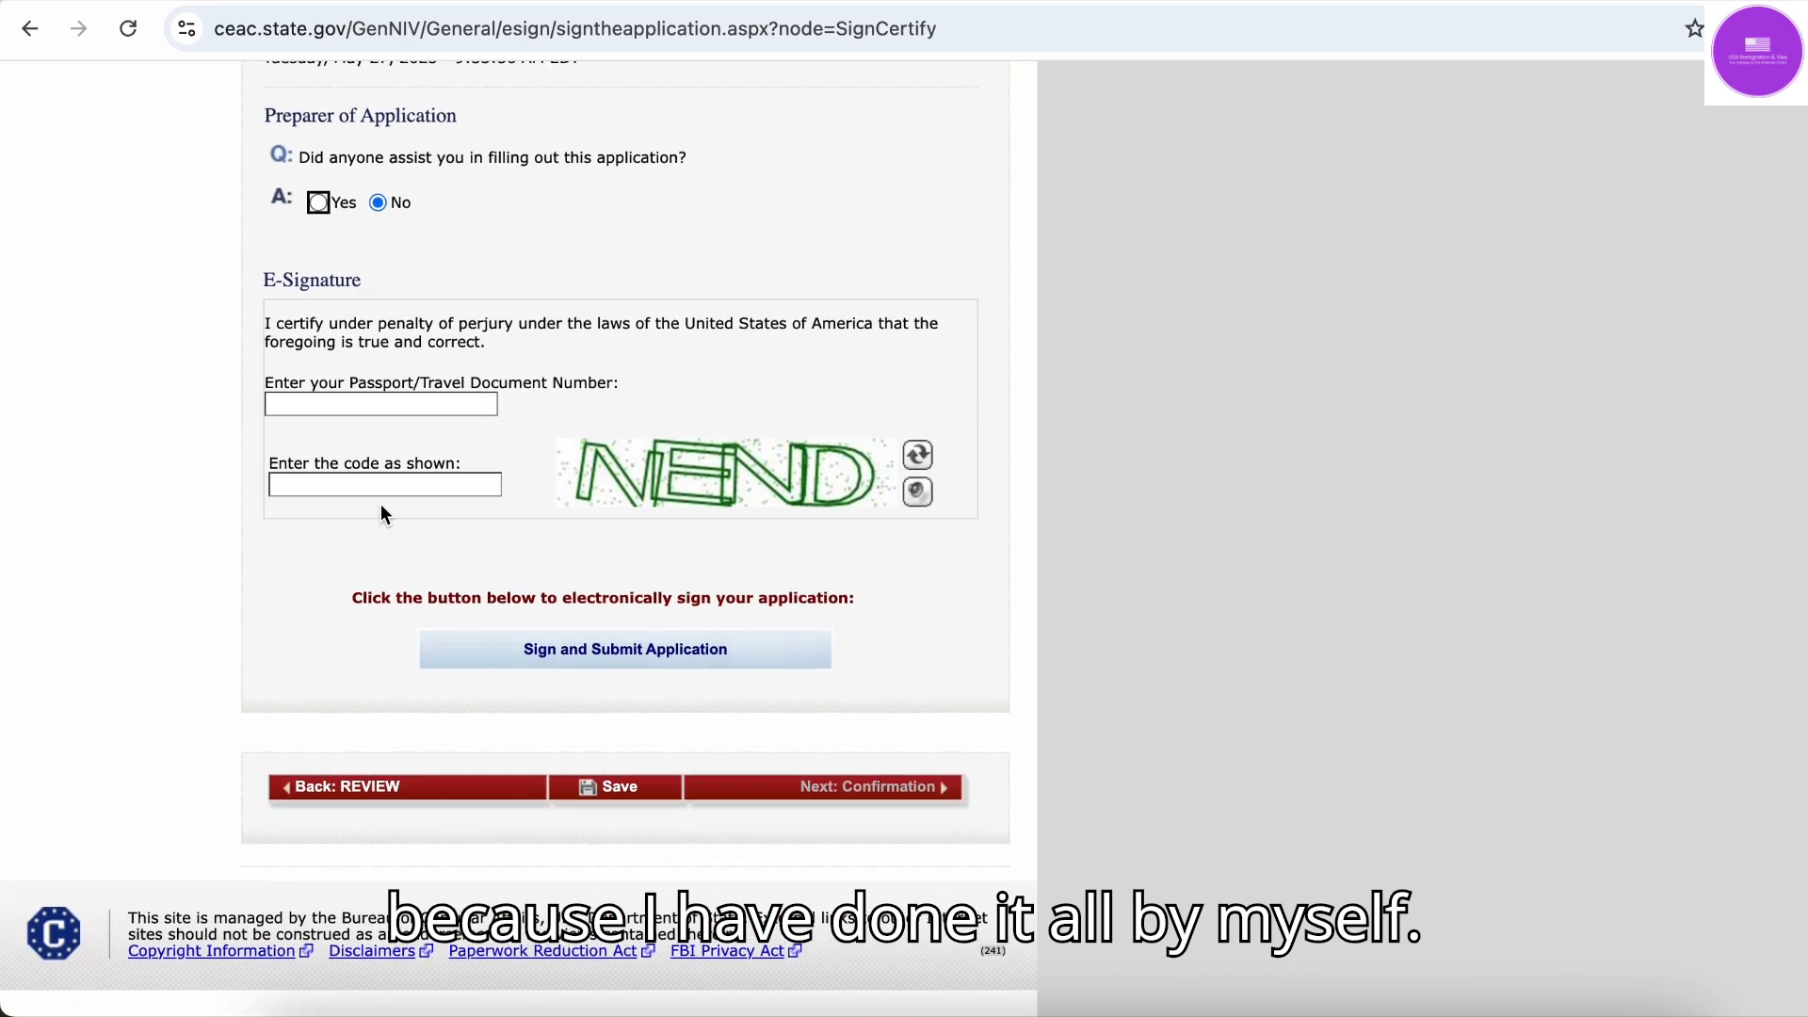
left_click(353, 404)
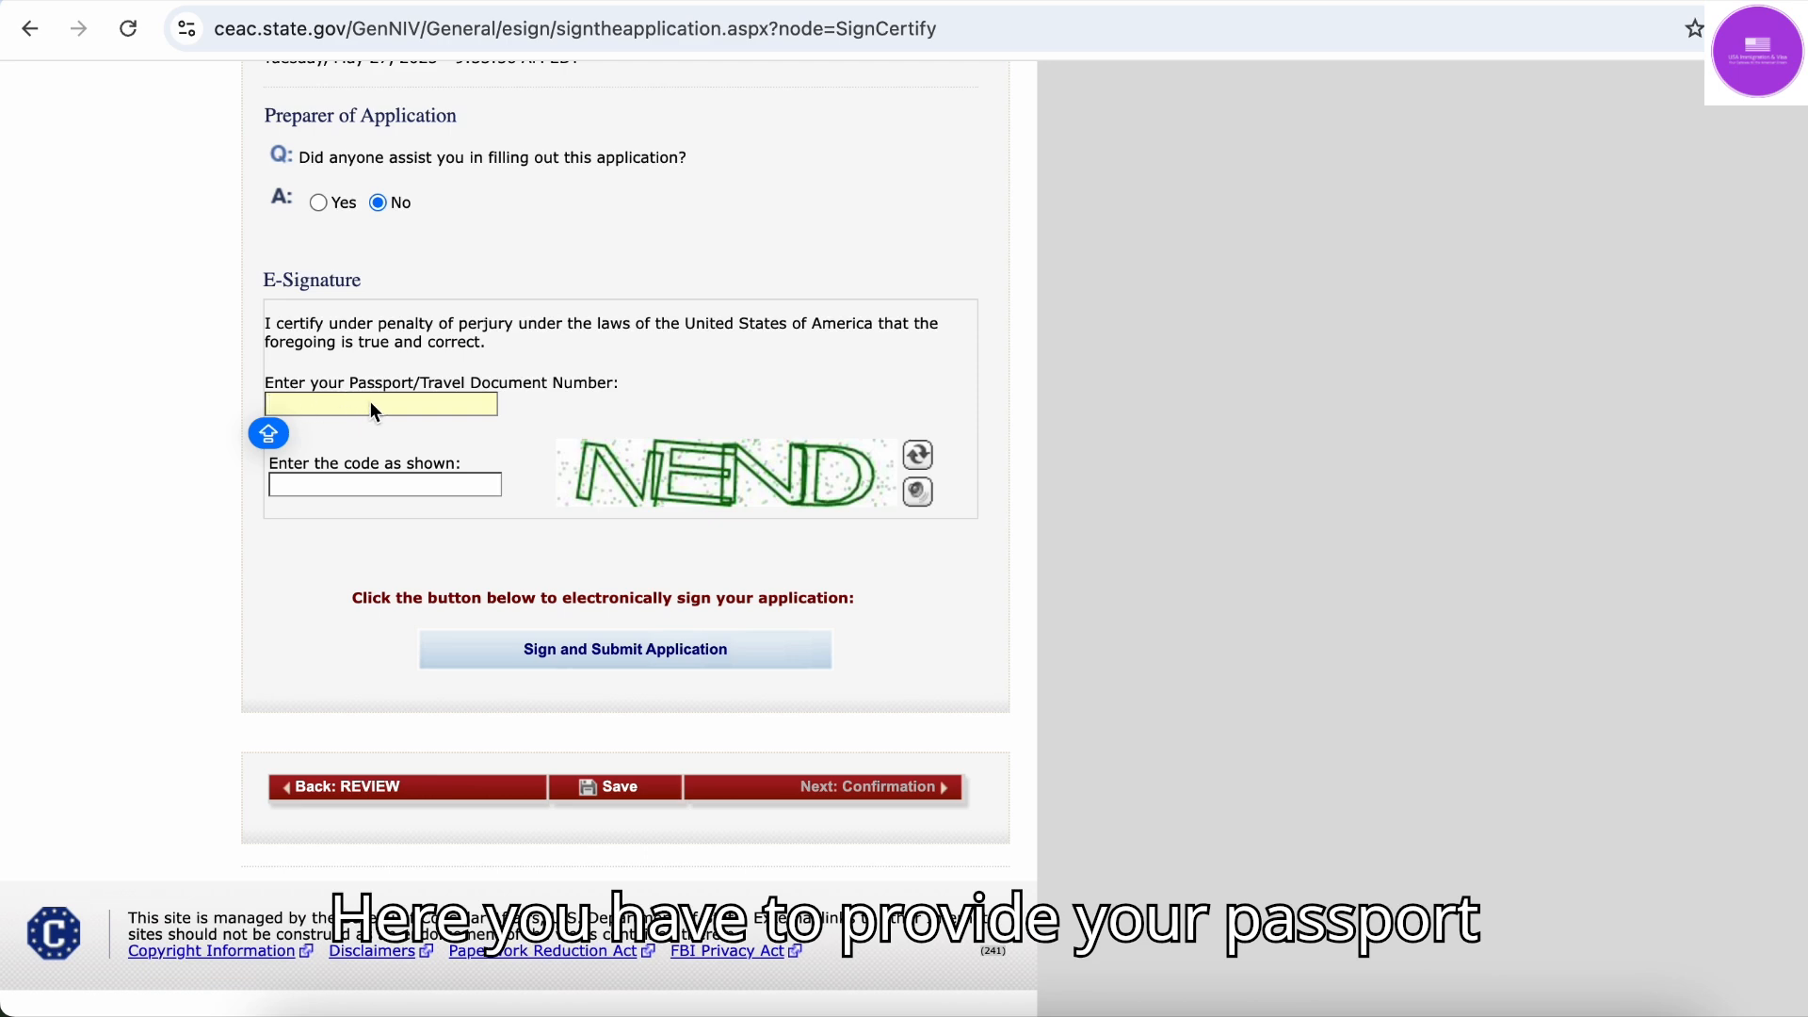
left_click(303, 486)
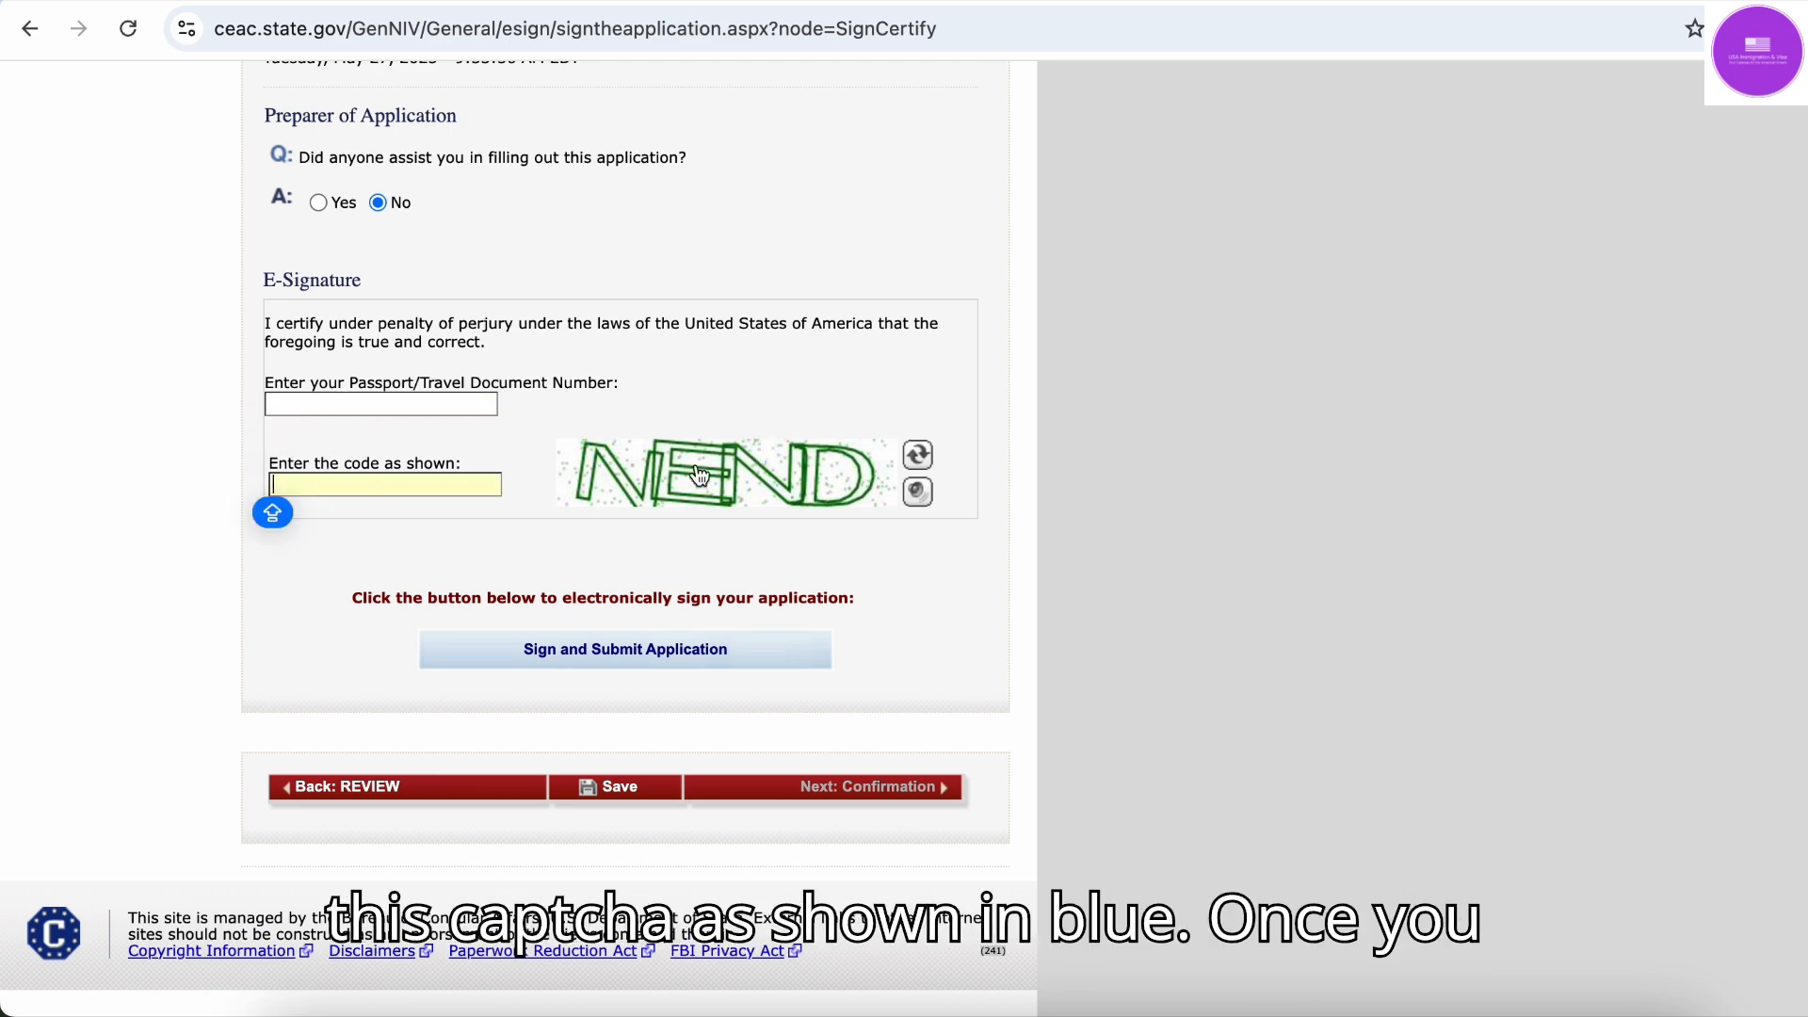